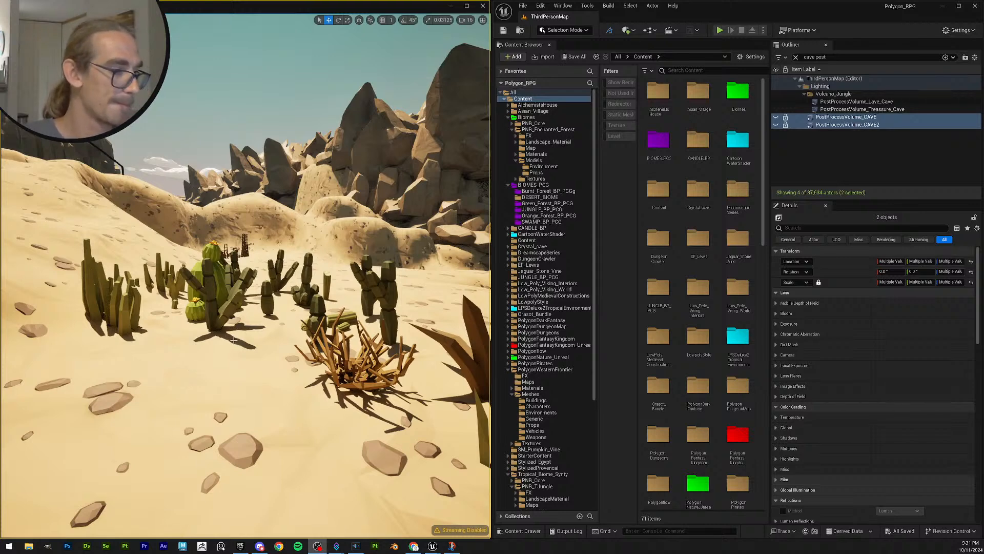
# Step: Save all modified assets and survey the desert canyon up to the plank bridge along its cliff wall
pyautogui.click(574, 56)
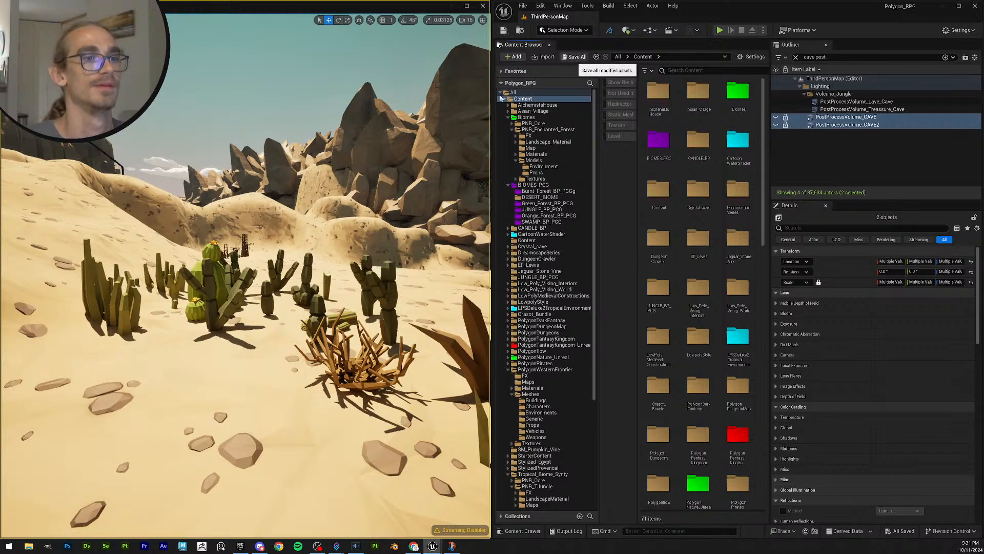
pyautogui.moveTo(329, 247); pyautogui.dragTo(390, 259, button='right')
pyautogui.press('w')
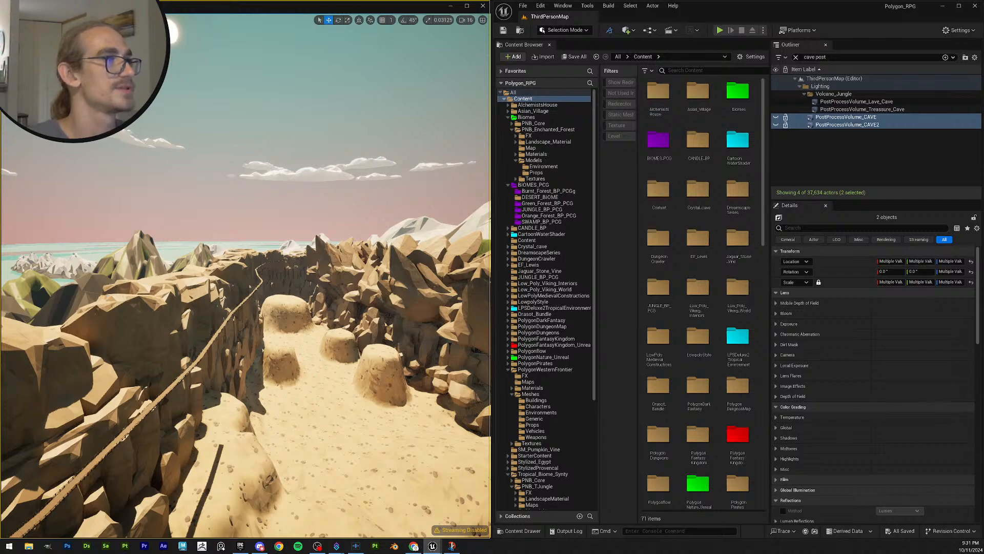
pyautogui.moveTo(247, 277); pyautogui.dragTo(394, 314, button='right')
pyautogui.press('w')
pyautogui.scroll(1, 262, 264)
pyautogui.press('w')
pyautogui.scroll(-2, 247, 277)
pyautogui.press('s')
# Step: Shift the cliffside plank bridge BP_Splined_Mesh2 along its Y axis to about -108334
pyautogui.click(237, 311)
pyautogui.press('w')
pyautogui.scroll(4, 230, 277)
pyautogui.scroll(1, 154, 289)
pyautogui.press('a')
pyautogui.press('w')
pyautogui.press('s')
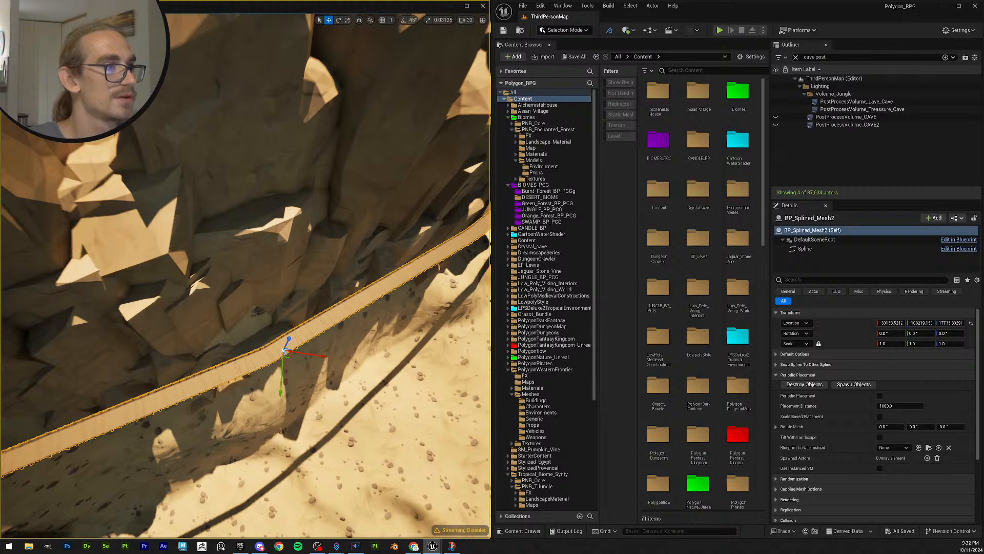
pyautogui.scroll(-1, 348, 295)
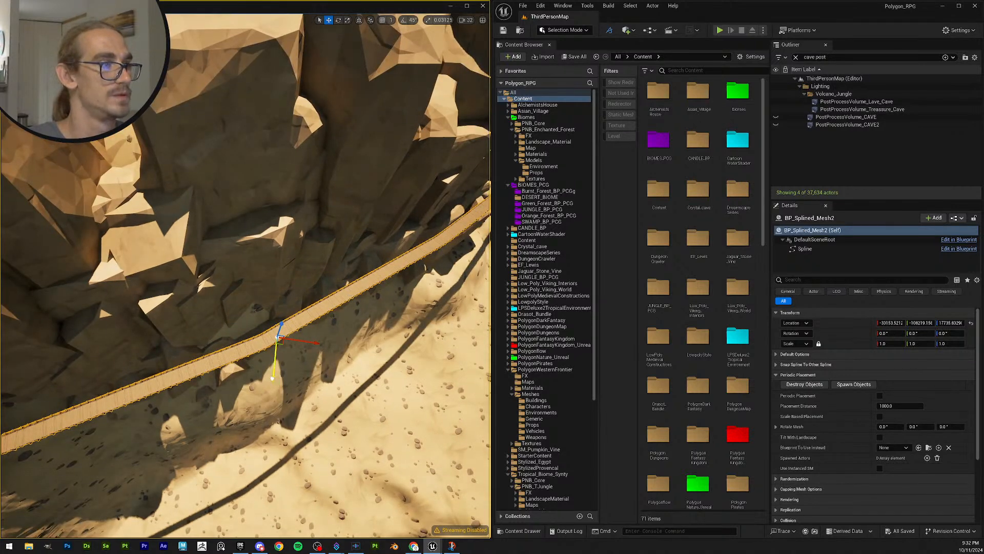
pyautogui.click(272, 377)
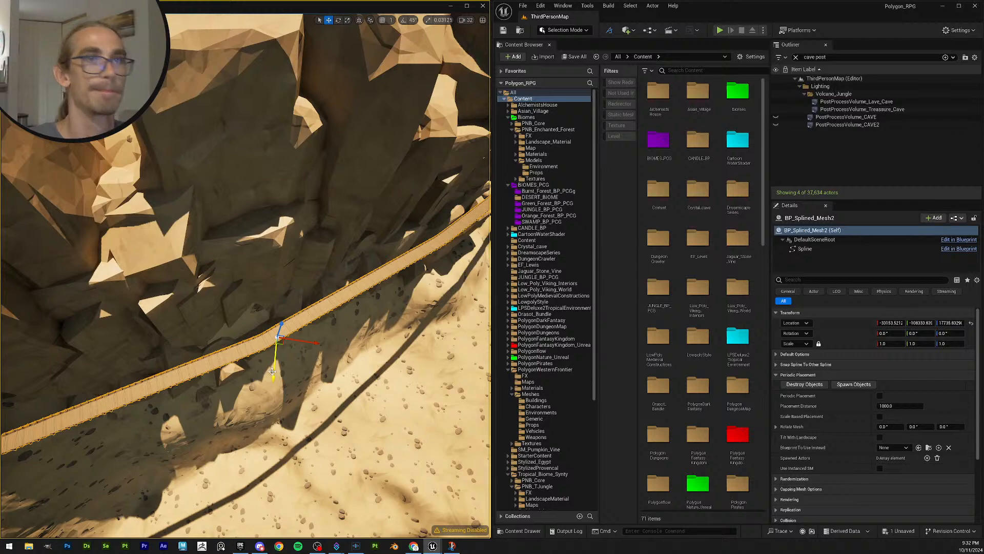
pyautogui.moveTo(272, 371)
pyautogui.mouseDown()
pyautogui.moveTo(210, 410)
pyautogui.moveTo(256, 380)
pyautogui.mouseUp()
pyautogui.moveTo(256, 359); pyautogui.dragTo(367, 333, button='right')
pyautogui.scroll(-1, 266, 359)
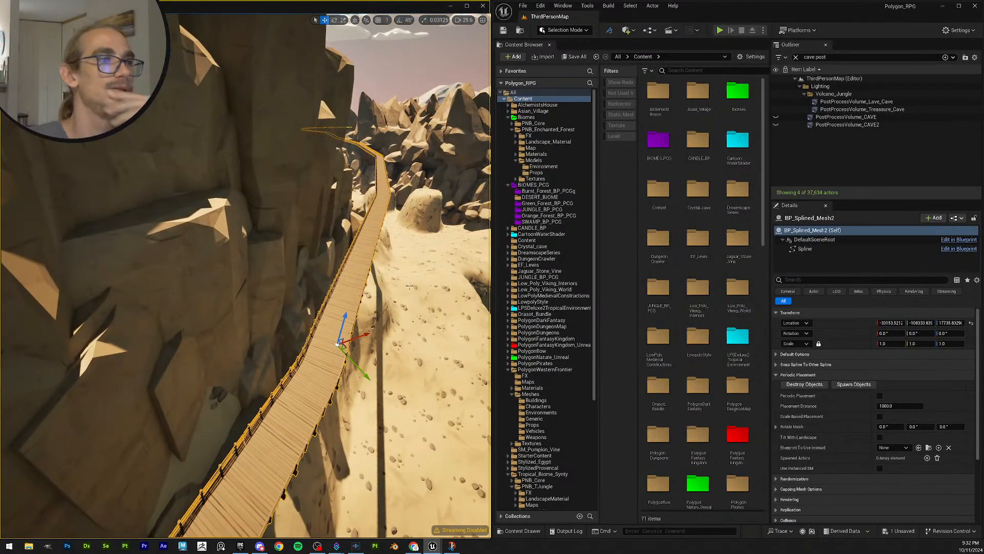
# Step: Place a BP_Splined_Mesh blueprint on the open sand in front of the wooden mining structures
pyautogui.press('w')
pyautogui.moveTo(395, 269); pyautogui.dragTo(477, 300, button='right')
pyautogui.scroll(-1, 423, 264)
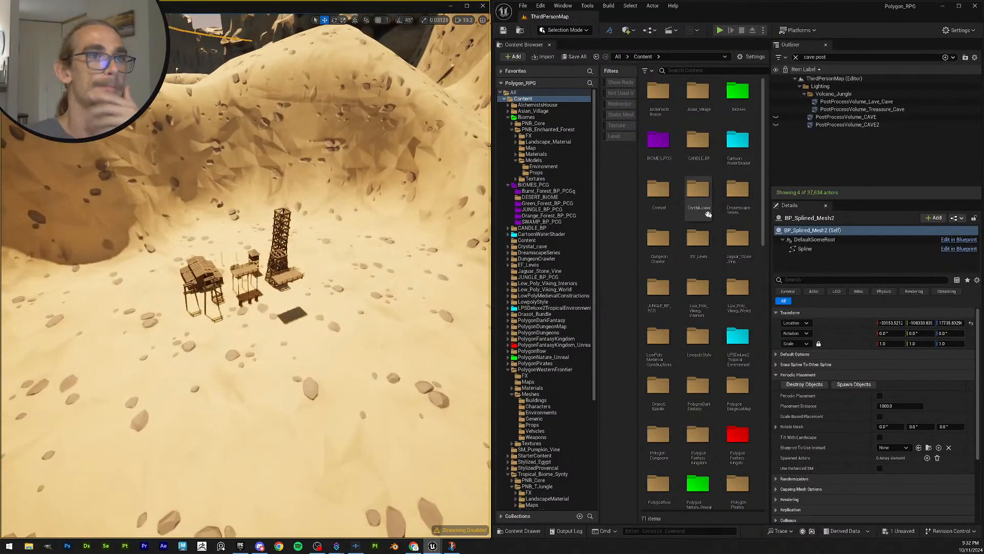
pyautogui.scroll(-3, 726, 273)
pyautogui.scroll(-5, 726, 273)
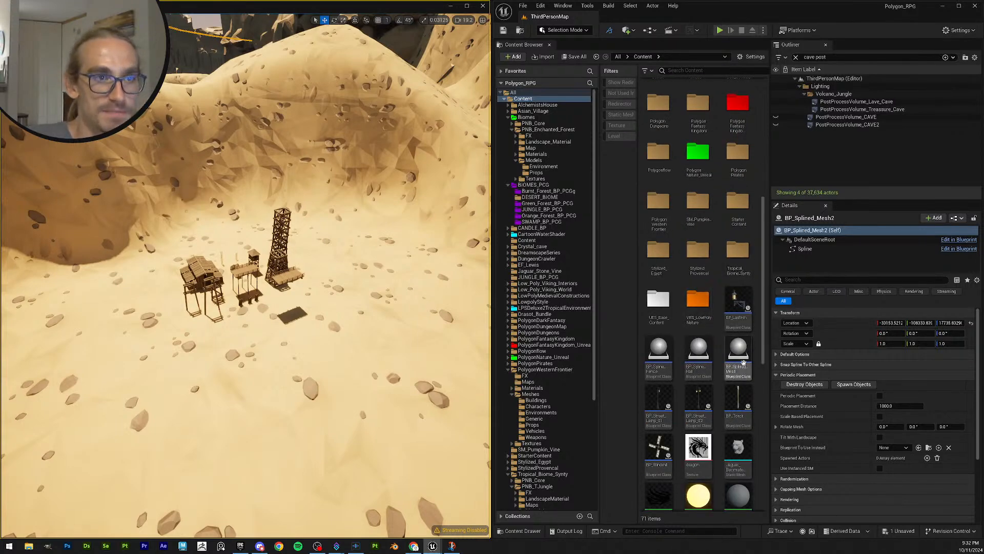
pyautogui.moveTo(738, 356); pyautogui.dragTo(287, 342)
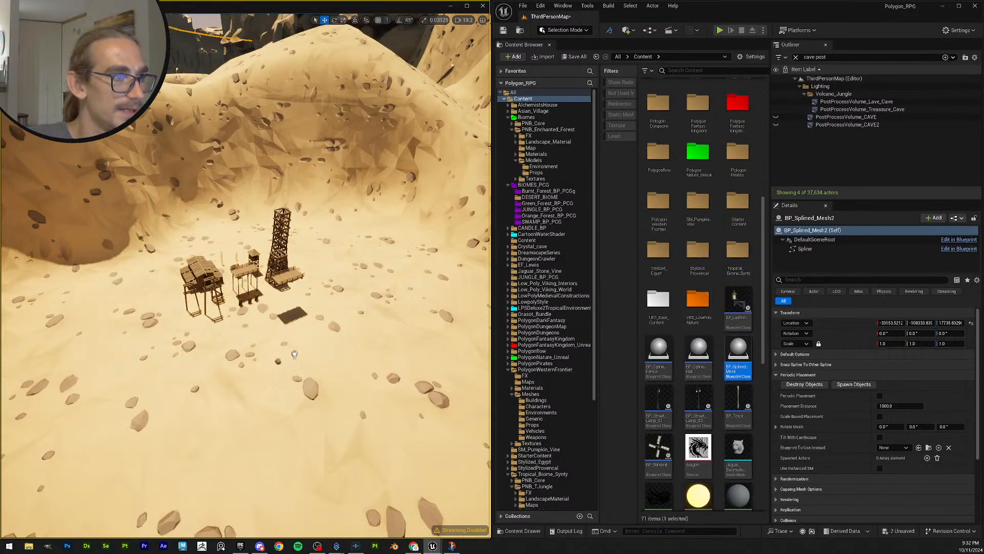
pyautogui.press('w')
pyautogui.moveTo(291, 349); pyautogui.dragTo(316, 359, button='right')
pyautogui.scroll(-1, 291, 349)
pyautogui.press('e')
pyautogui.press('s')
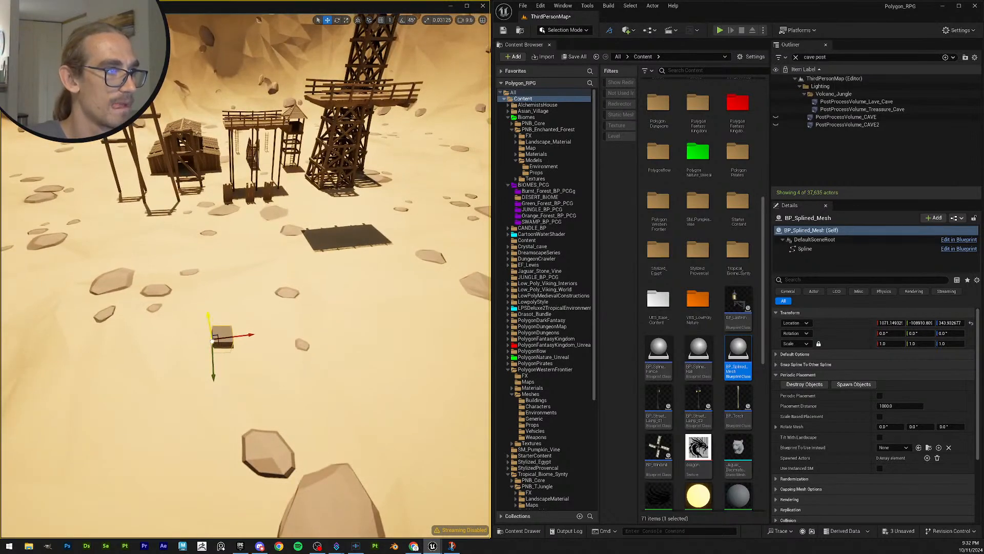
pyautogui.keyDown('alt'); pyautogui.moveTo(212, 341); pyautogui.dragTo(331, 313); pyautogui.keyUp('alt')
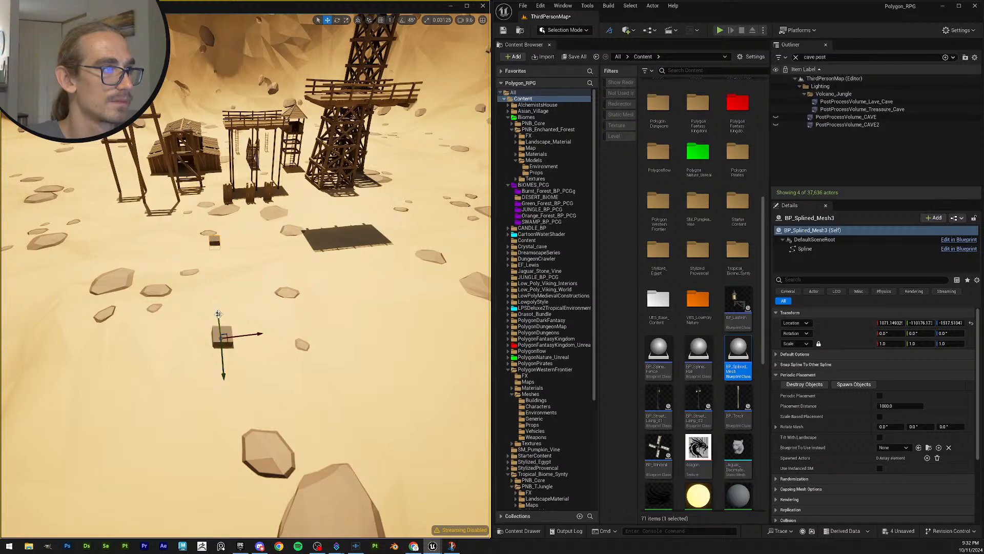
pyautogui.moveTo(218, 314); pyautogui.dragTo(216, 295)
pyautogui.moveTo(230, 300); pyautogui.dragTo(284, 324, button='right')
pyautogui.hotkey('ctrl', 'z')
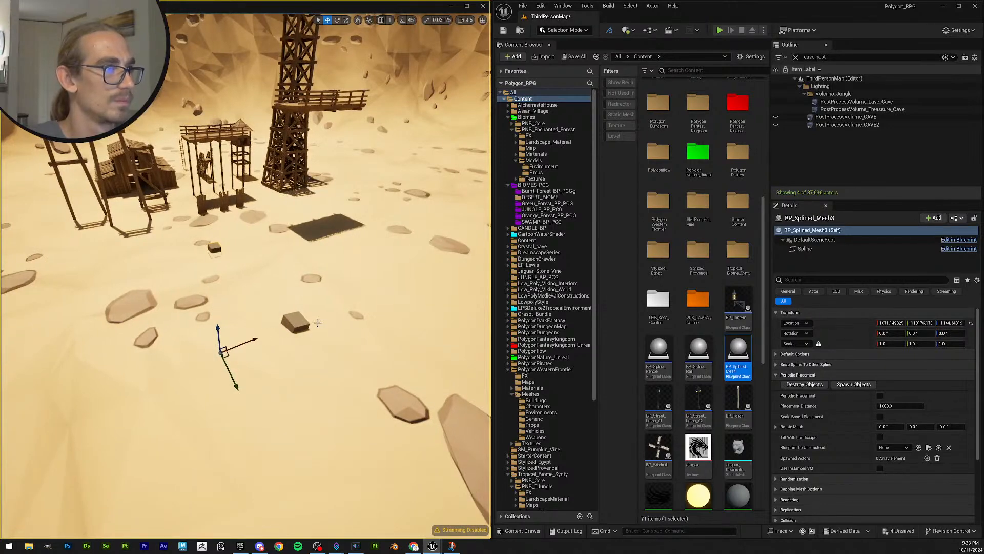
pyautogui.click(306, 328)
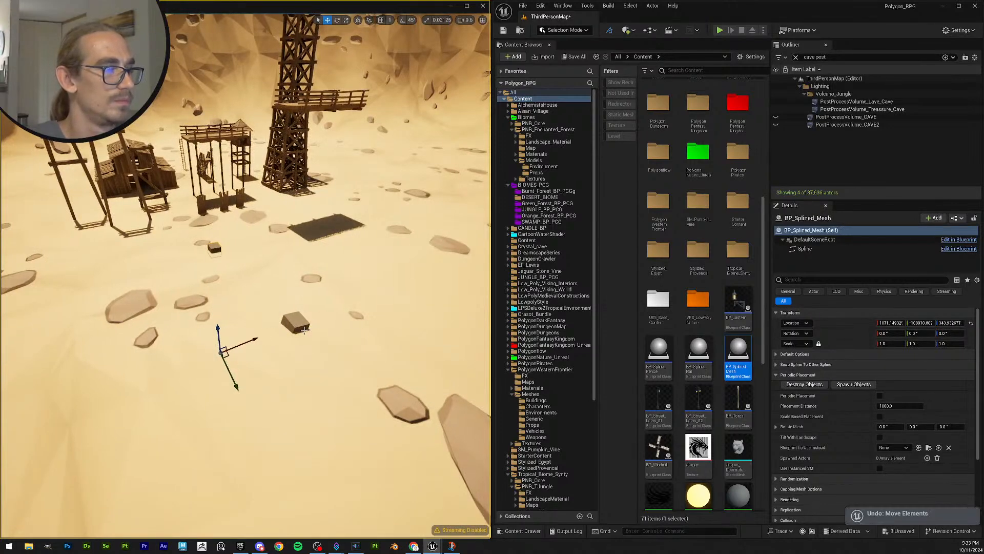
# Step: Extend the new spline mesh across the sand by adding a duplicated spline point at about X 1798
pyautogui.moveTo(305, 323); pyautogui.dragTo(251, 343, button='right')
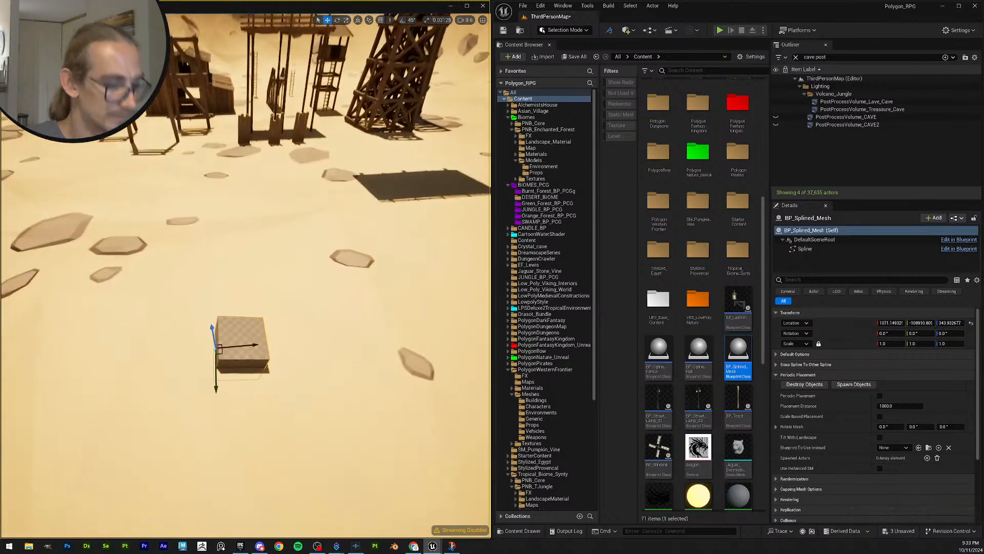
pyautogui.click(262, 347)
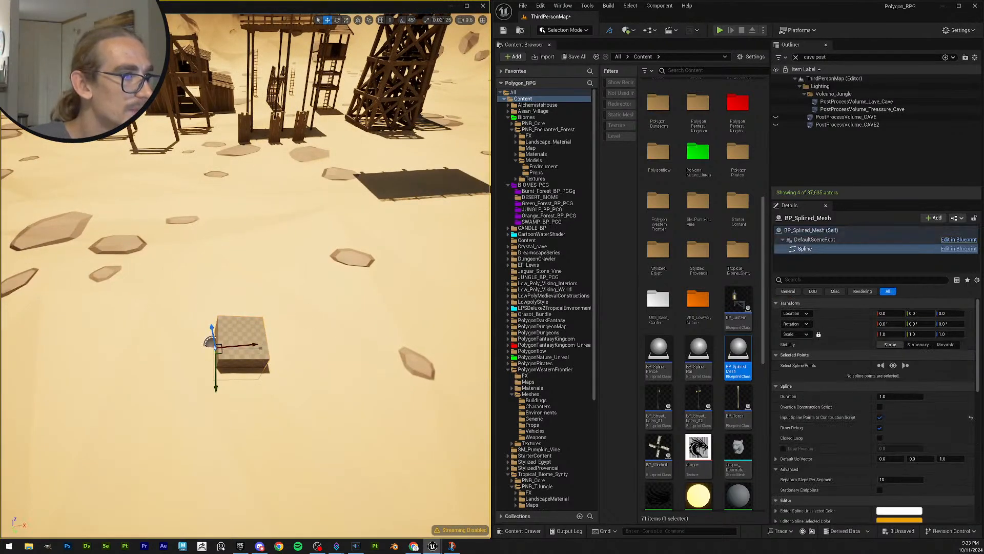
pyautogui.click(261, 348)
pyautogui.scroll(-4, 256, 323)
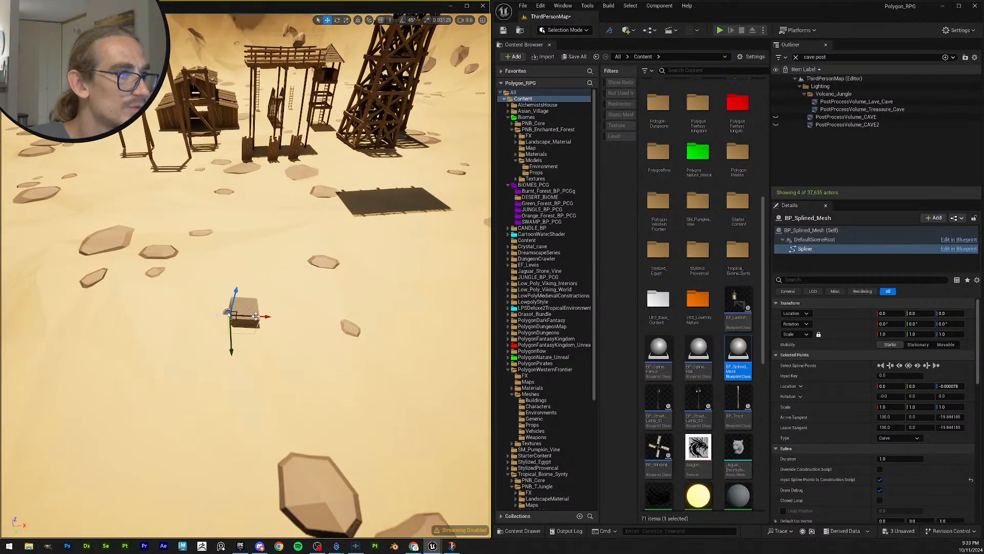
pyautogui.keyDown('alt'); pyautogui.moveTo(256, 316); pyautogui.dragTo(450, 243); pyautogui.keyUp('alt')
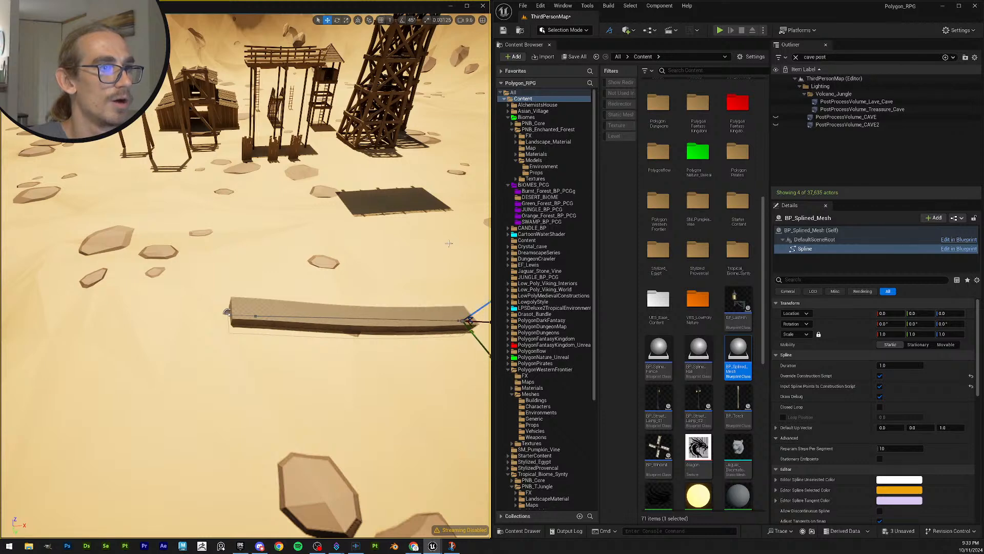
pyautogui.moveTo(448, 243); pyautogui.dragTo(448, 243, button='right')
pyautogui.keyDown('alt'); pyautogui.moveTo(337, 311); pyautogui.dragTo(408, 316); pyautogui.keyUp('alt')
pyautogui.moveTo(408, 316); pyautogui.dragTo(394, 325, button='right')
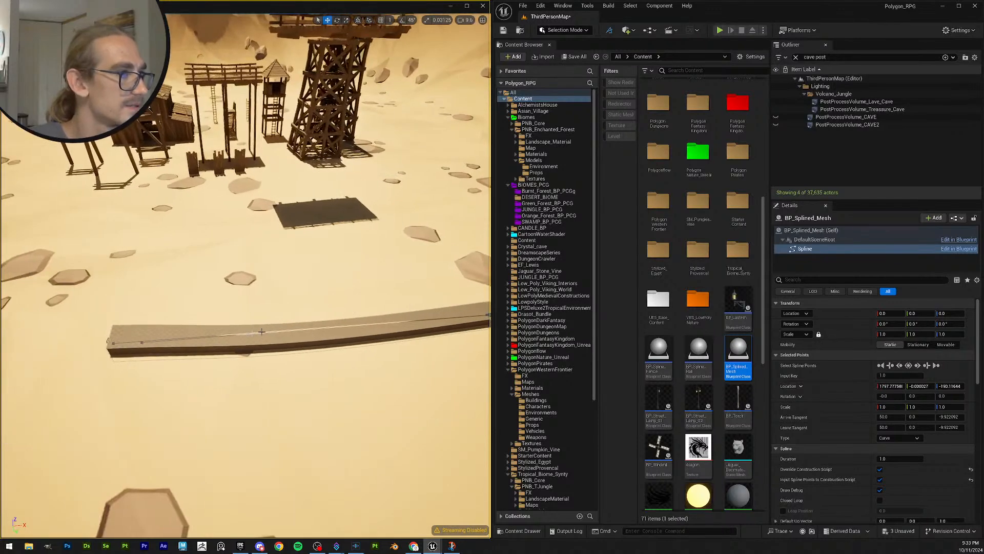
# Step: Move the spline point left near the start out beyond the far end, to about X 5133
pyautogui.click(142, 341)
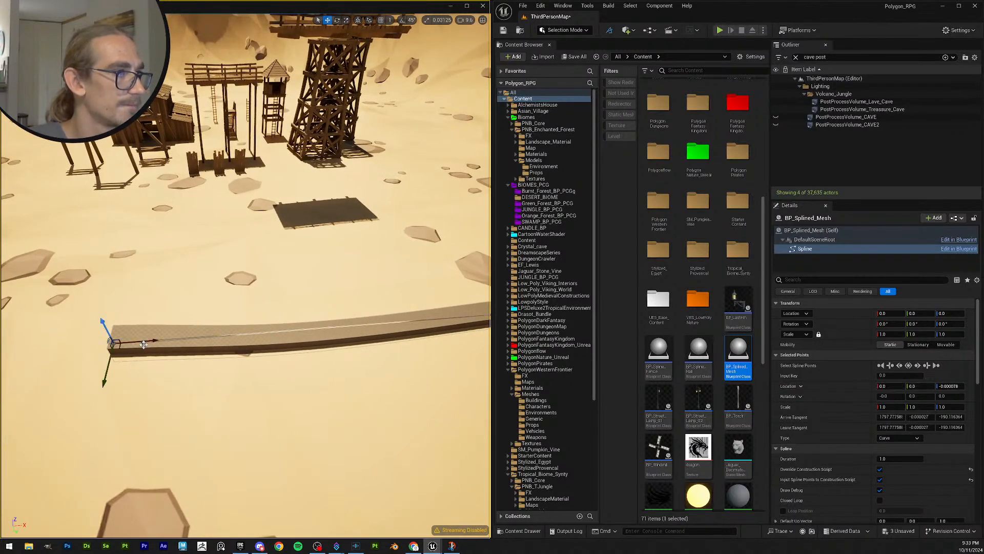
pyautogui.click(144, 342)
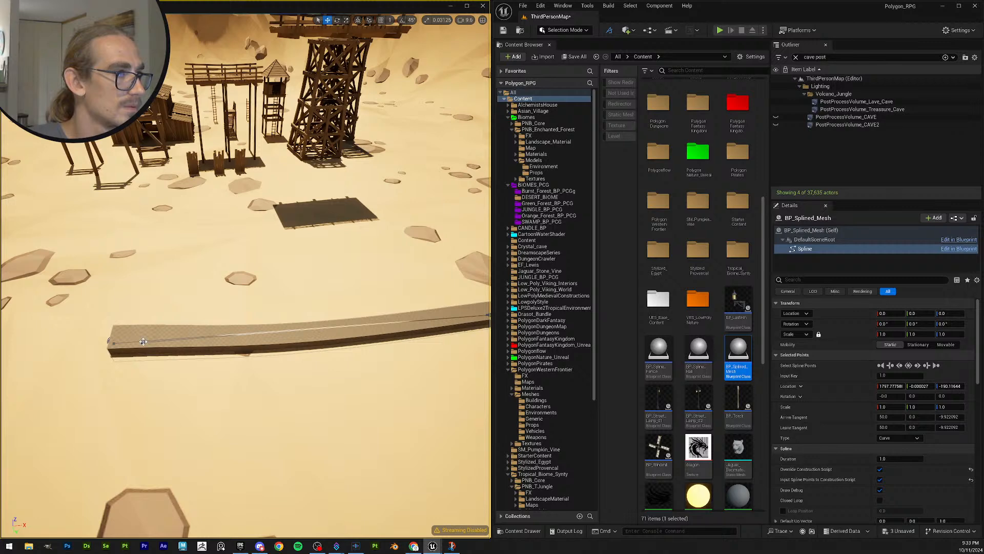
pyautogui.click(141, 342)
pyautogui.scroll(-3, 142, 341)
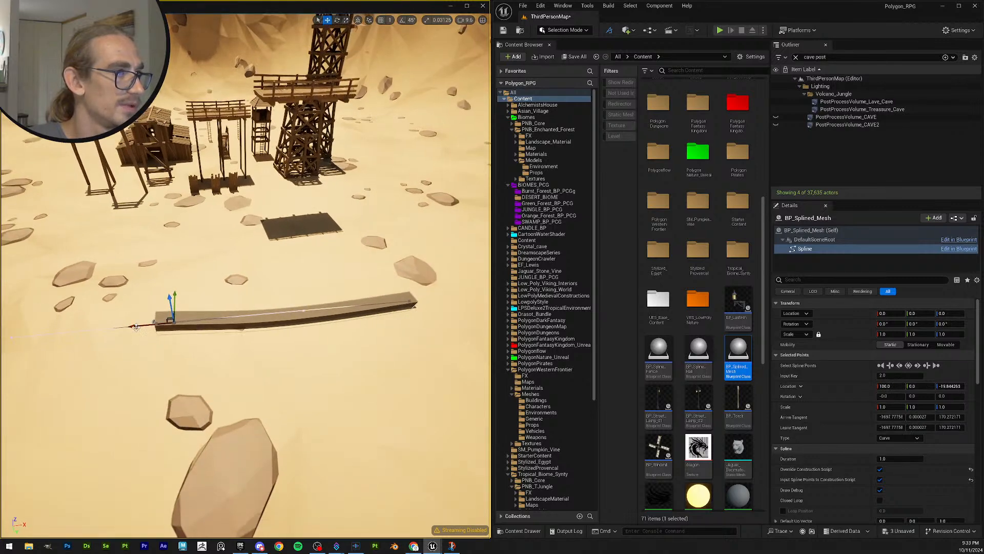
pyautogui.moveTo(133, 327); pyautogui.dragTo(424, 412)
pyautogui.moveTo(424, 413); pyautogui.dragTo(479, 387, button='right')
pyautogui.moveTo(305, 364)
pyautogui.mouseDown(button='right')
pyautogui.moveTo(277, 361)
pyautogui.moveTo(323, 359)
pyautogui.moveTo(297, 362)
pyautogui.mouseUp(button='right')
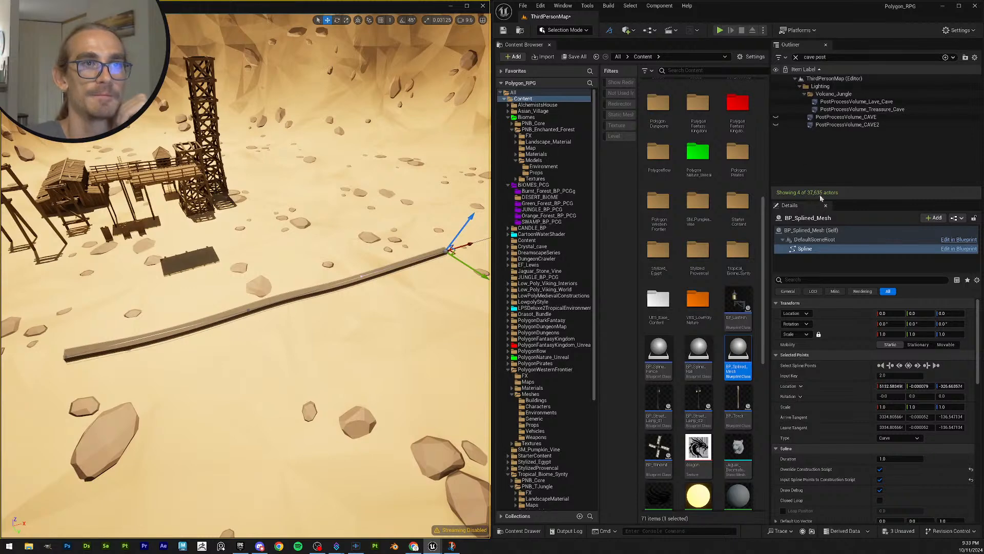
# Step: Clear the Outliner search, enlarge the Details area and collapse all property categories of the Spline component
pyautogui.moveTo(820, 200); pyautogui.dragTo(806, 149)
pyautogui.click(795, 57)
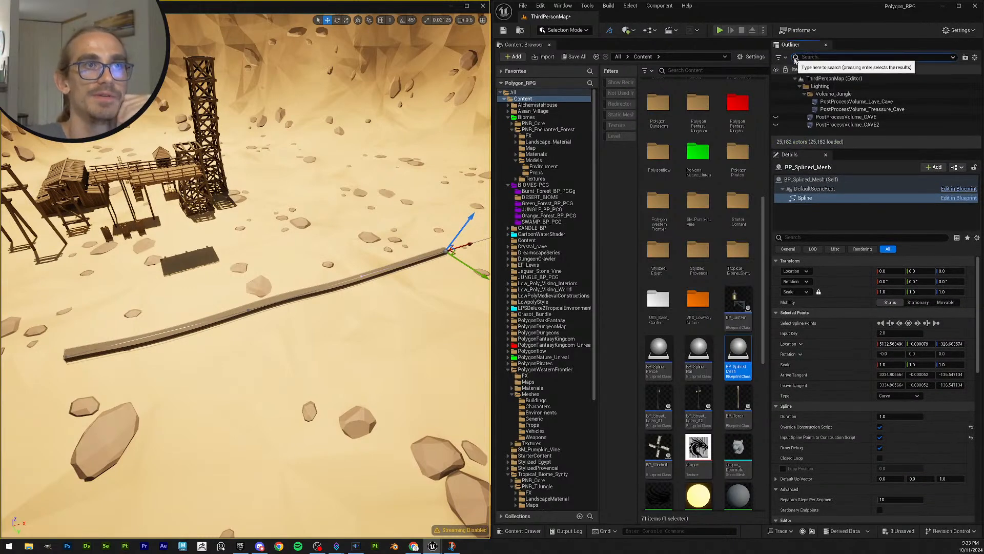
pyautogui.click(777, 261)
pyautogui.click(779, 271)
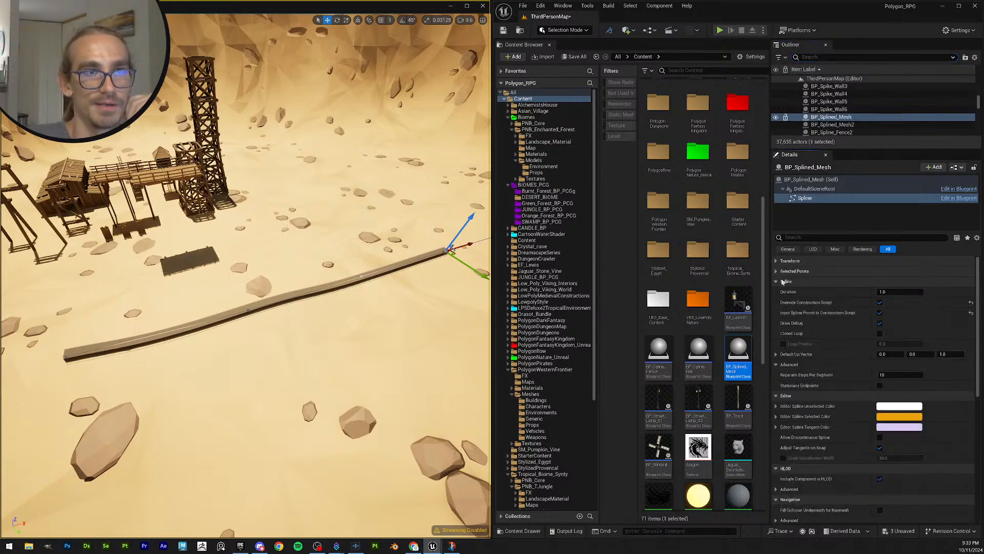
pyautogui.click(782, 282)
pyautogui.click(783, 292)
pyautogui.click(785, 303)
pyautogui.click(787, 313)
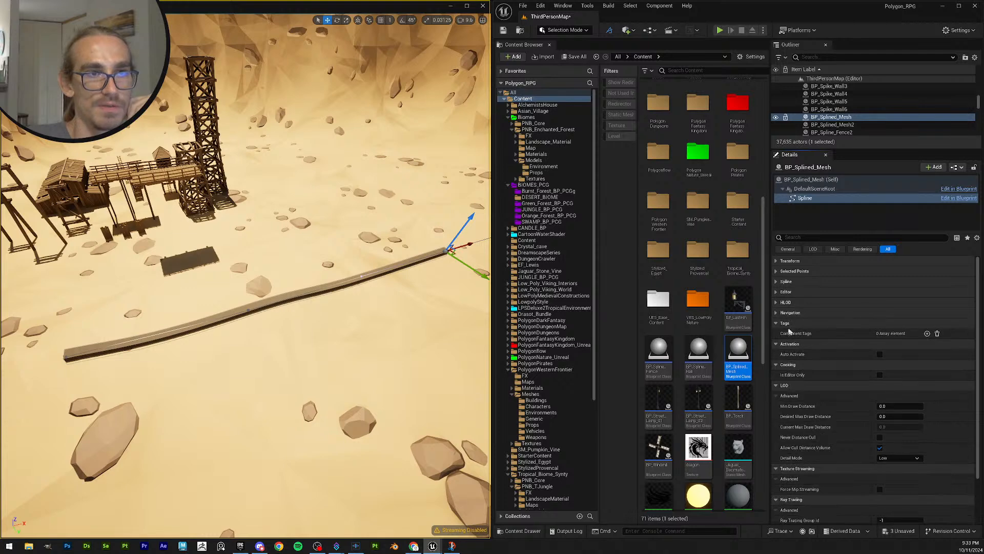
pyautogui.click(786, 323)
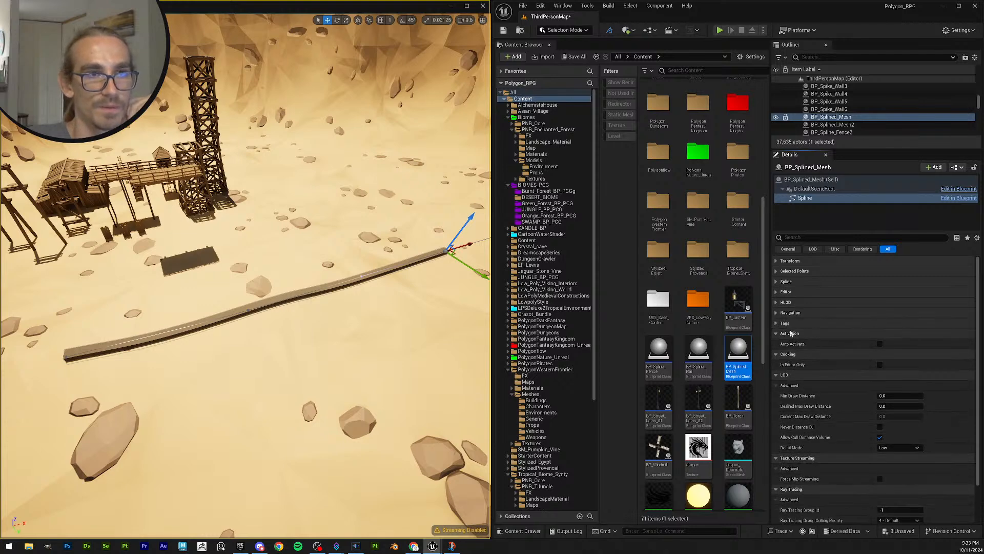
pyautogui.click(791, 333)
pyautogui.click(792, 343)
pyautogui.click(793, 354)
pyautogui.click(790, 364)
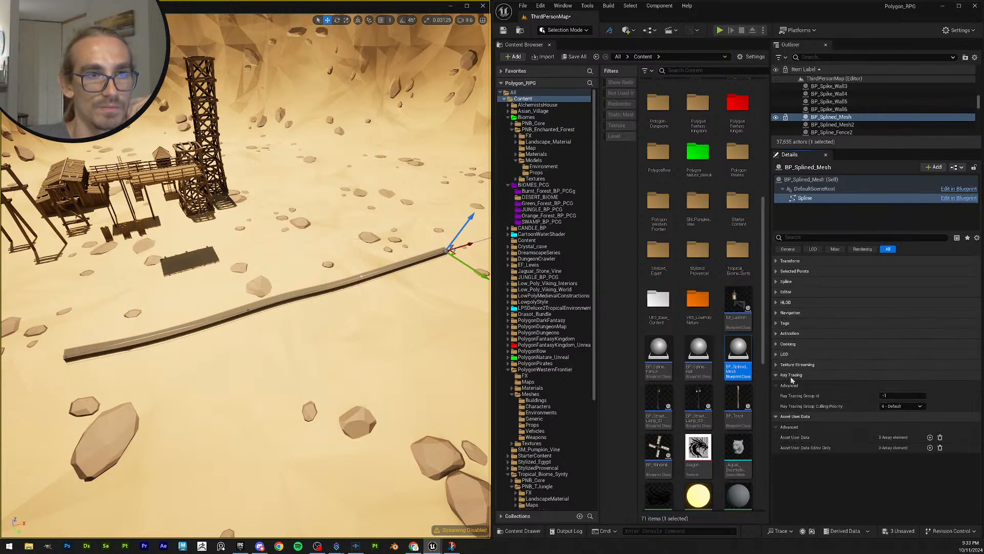
pyautogui.click(791, 374)
pyautogui.click(792, 386)
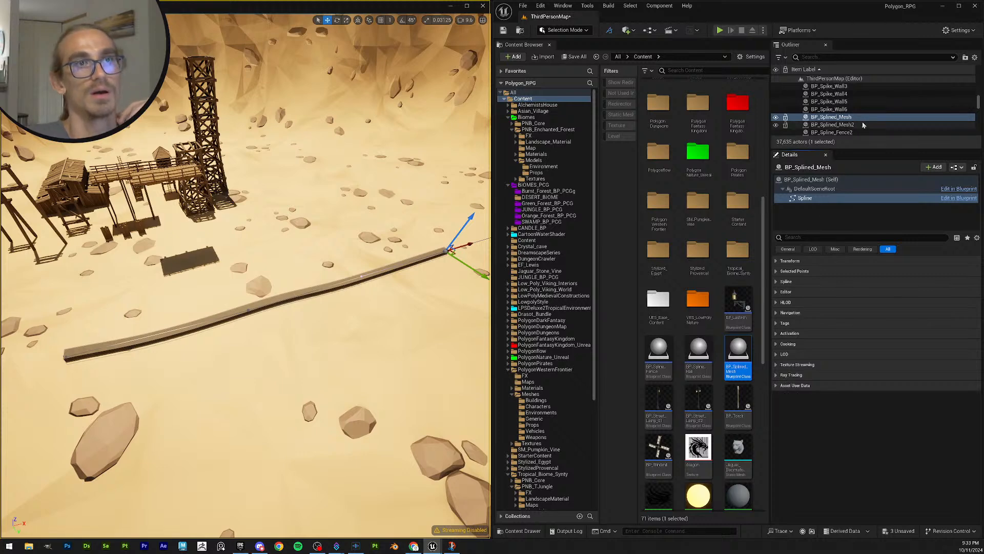
# Step: Select the whole BP_Splined_Mesh actor and set its Placement Distance to 100
pyautogui.click(73, 349)
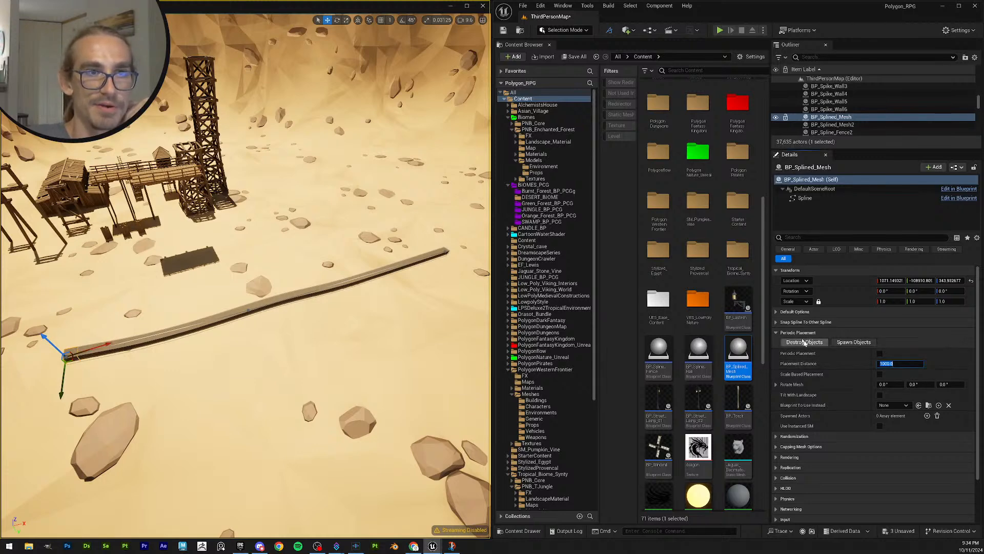
pyautogui.click(905, 362)
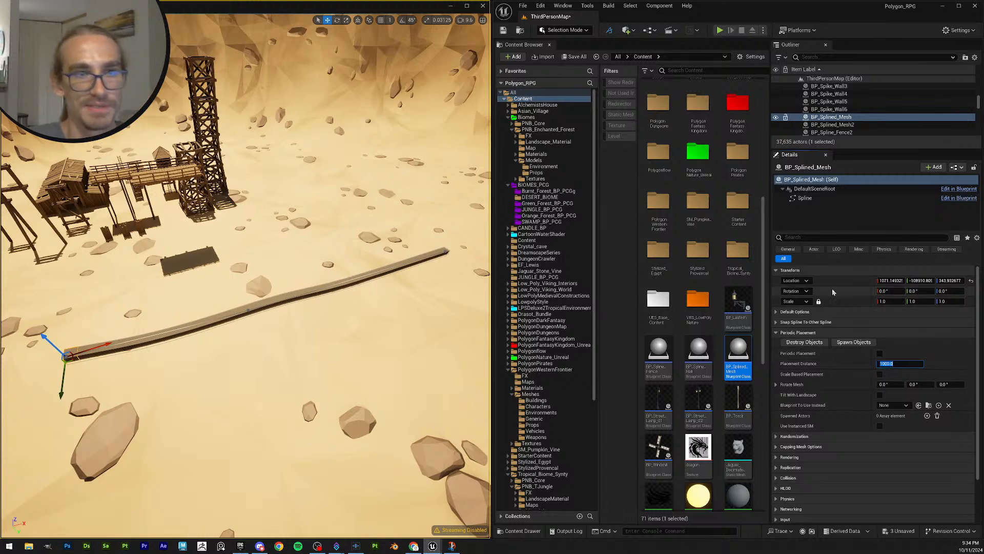
pyautogui.write('1')
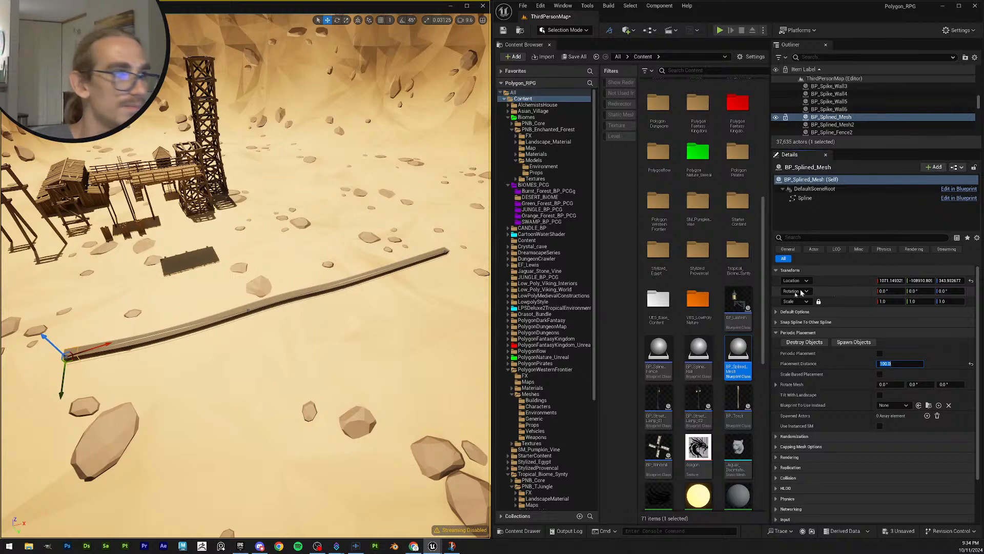
pyautogui.press('w')
pyautogui.moveTo(293, 311); pyautogui.dragTo(292, 338, button='right')
pyautogui.press('a')
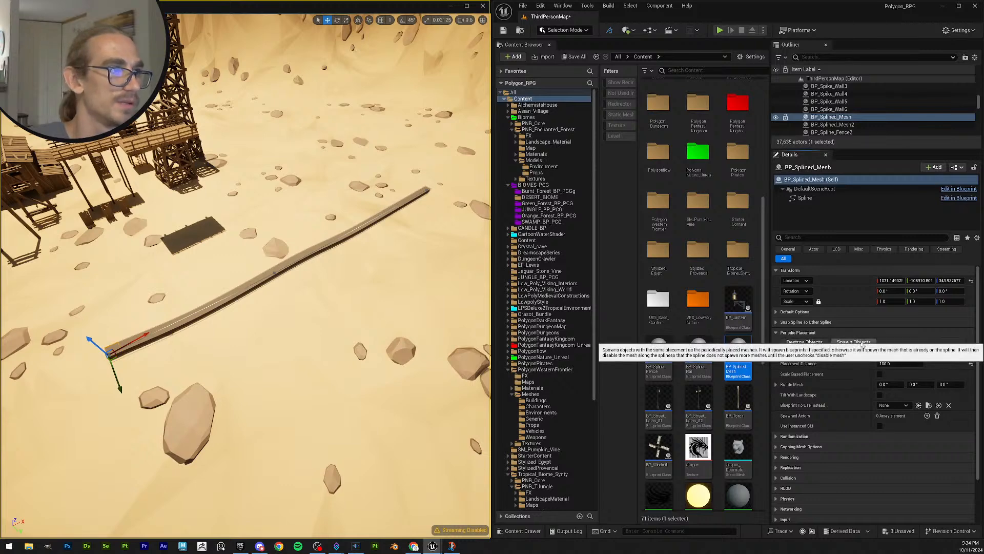
# Step: Try a Placement Distance of 100000 with Periodic Placement enabled, and set the distance back to 100
pyautogui.click(899, 364)
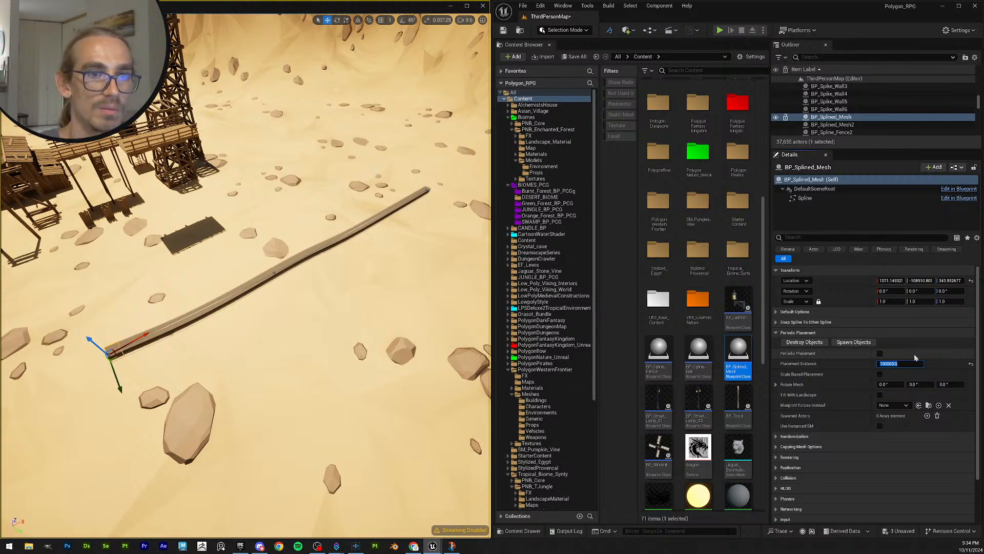
pyautogui.click(880, 354)
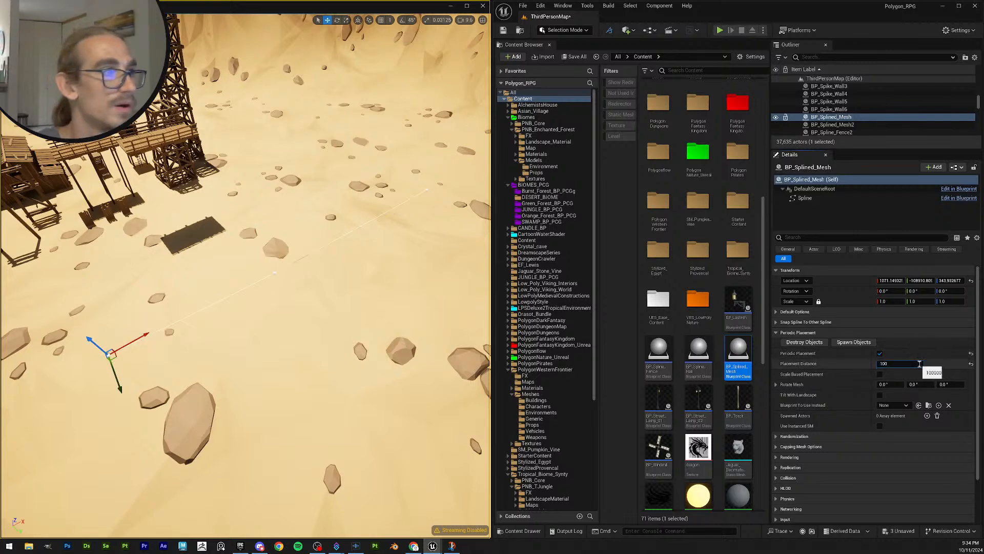
pyautogui.press('Return')
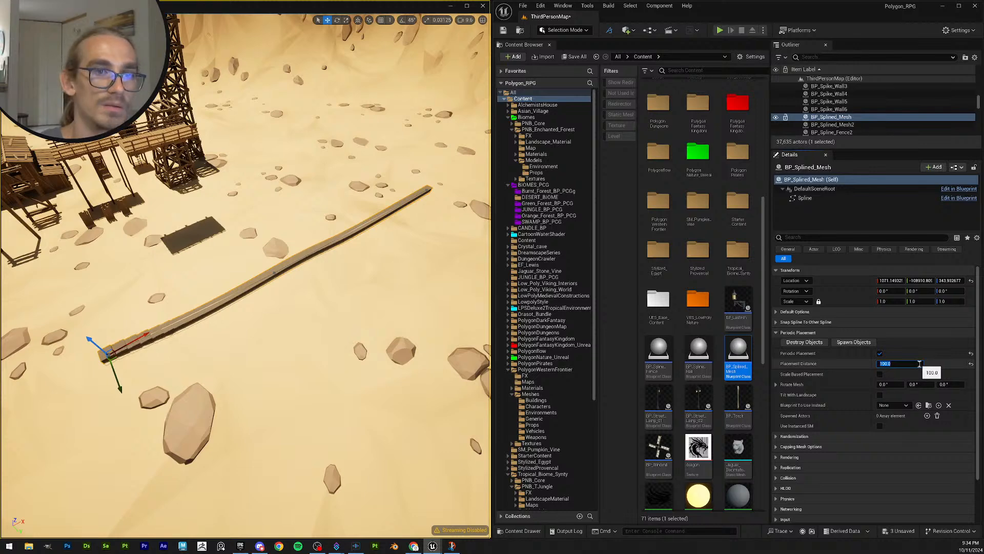
# Step: Try a Placement Distance of 200 for the spline mesh actor and raise it to 500
pyautogui.write('200')
pyautogui.press('Return')
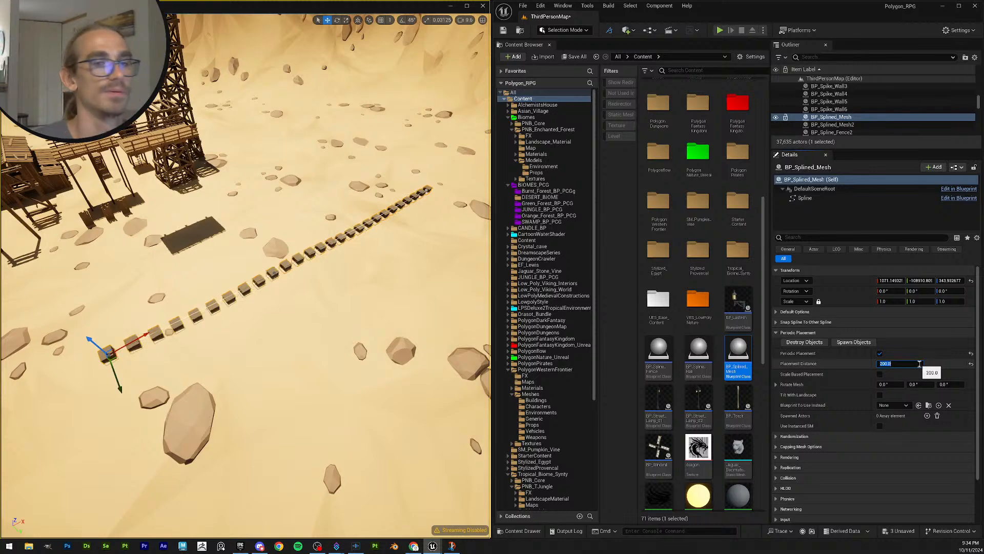
pyautogui.press('Return')
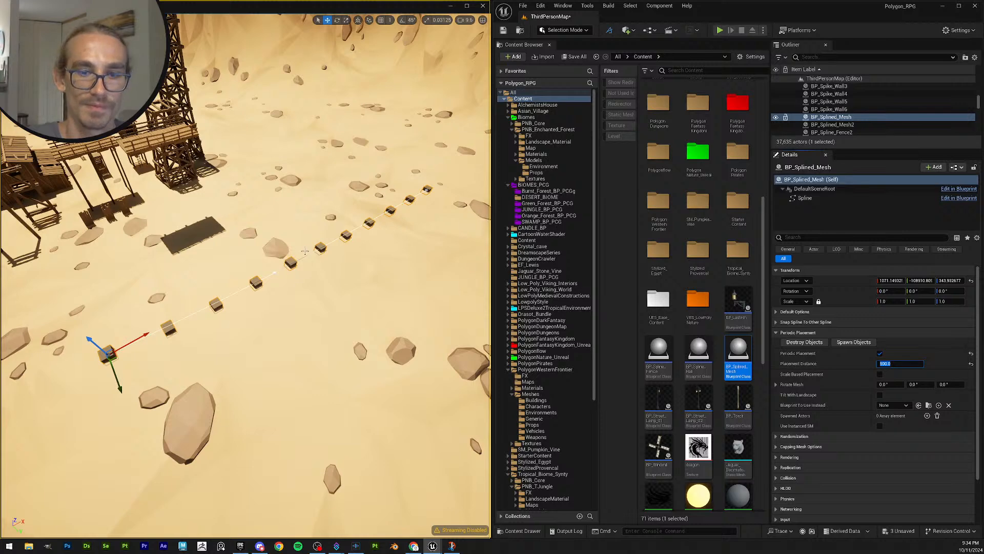
# Step: Examine the spaced blocks along the spline and the remaining Periodic Placement settings
pyautogui.press('w')
pyautogui.moveTo(394, 297); pyautogui.dragTo(367, 268, button='right')
pyautogui.scroll(-1, 394, 297)
pyautogui.press('s')
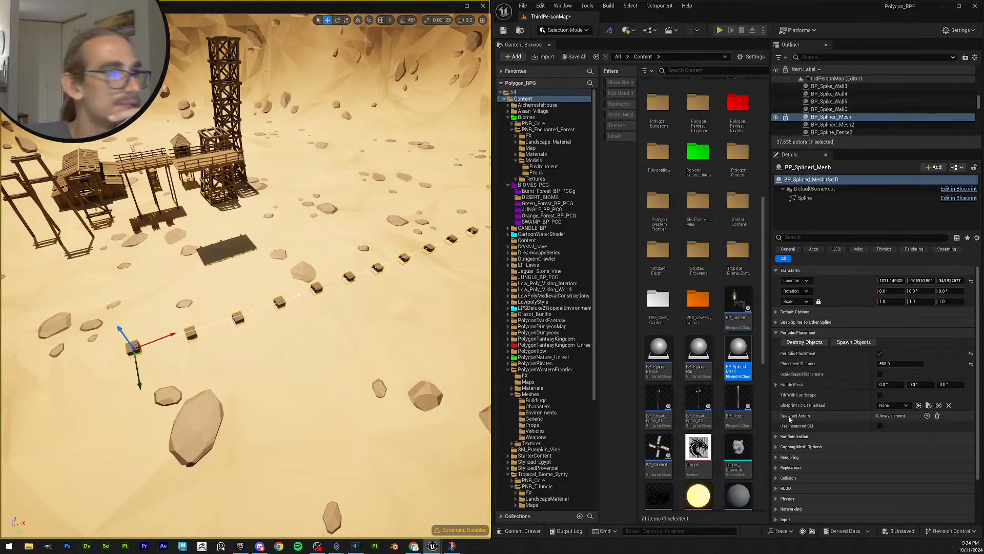
pyautogui.press('w')
pyautogui.moveTo(391, 310)
pyautogui.mouseDown(button='right')
pyautogui.moveTo(401, 304)
pyautogui.moveTo(388, 309)
pyautogui.moveTo(391, 328)
pyautogui.mouseUp(button='right')
pyautogui.scroll(1, 391, 309)
pyautogui.press('e')
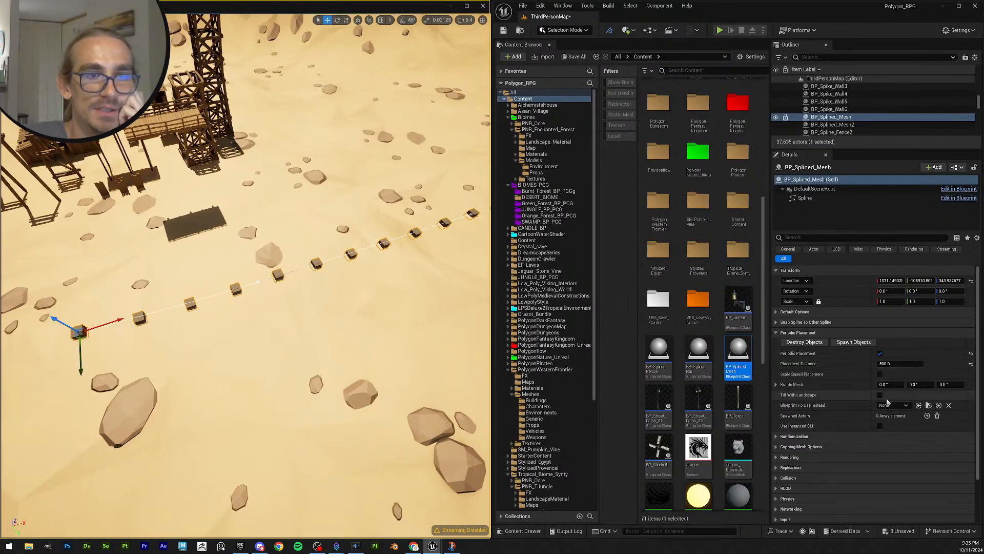
pyautogui.scroll(-1, 830, 402)
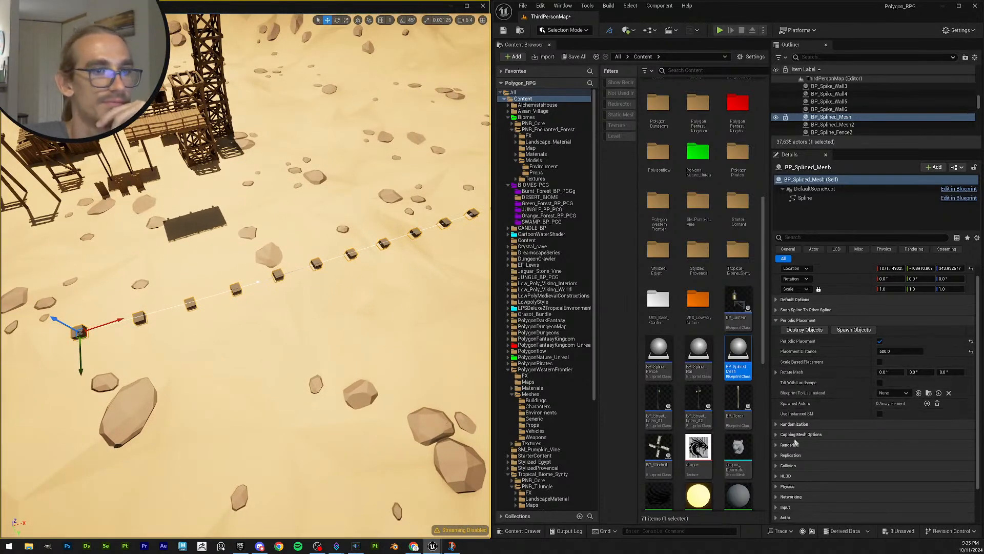
# Step: Inspect the wooden bridge path elsewhere in the desert and return to the spaced blocks near the mine structures
pyautogui.press('w')
pyautogui.moveTo(405, 335); pyautogui.dragTo(473, 248, button='right')
pyautogui.scroll(1, 405, 335)
pyautogui.scroll(1, 382, 254)
pyautogui.scroll(-2, 477, 277)
pyautogui.press('q')
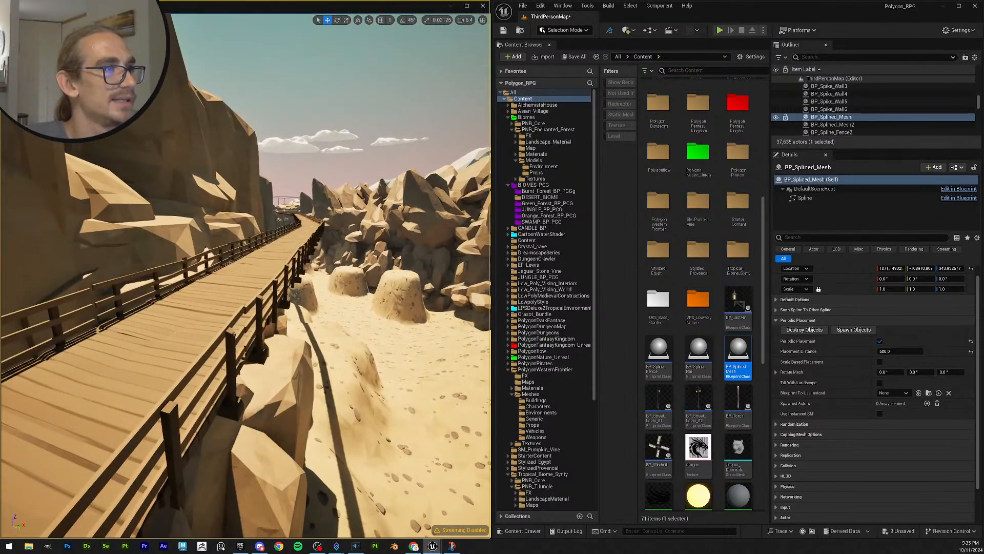
pyautogui.press('f')
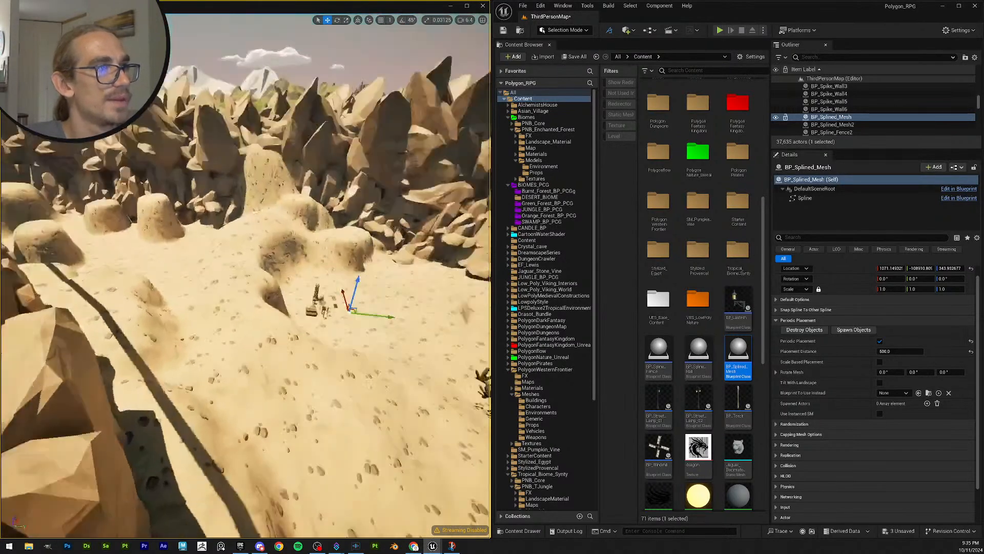
pyautogui.press('d')
pyautogui.moveTo(318, 287); pyautogui.dragTo(205, 295, button='right')
pyautogui.scroll(2, 261, 282)
pyautogui.press('w')
pyautogui.press('s')
pyautogui.moveTo(420, 325); pyautogui.dragTo(420, 324, button='right')
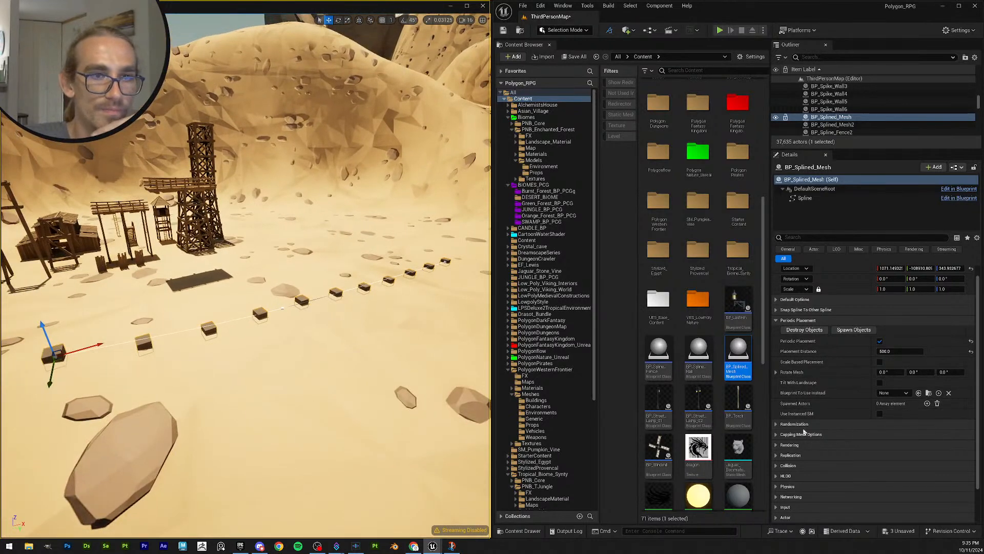
# Step: Add an element to the Spawned Actors array and copy the name of the SM_Env_Bridge_02 actor on the mine structure
pyautogui.click(927, 403)
pyautogui.click(903, 416)
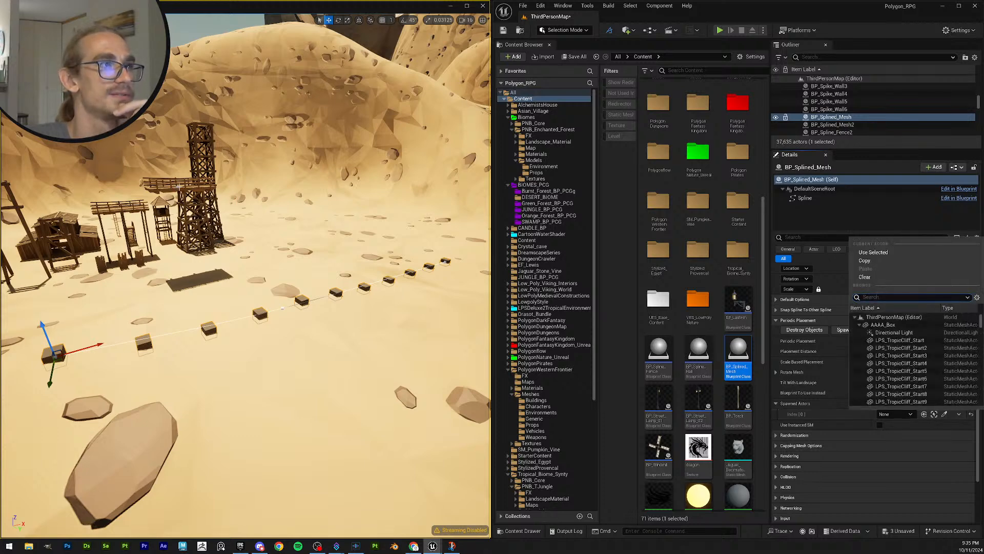
pyautogui.click(182, 187)
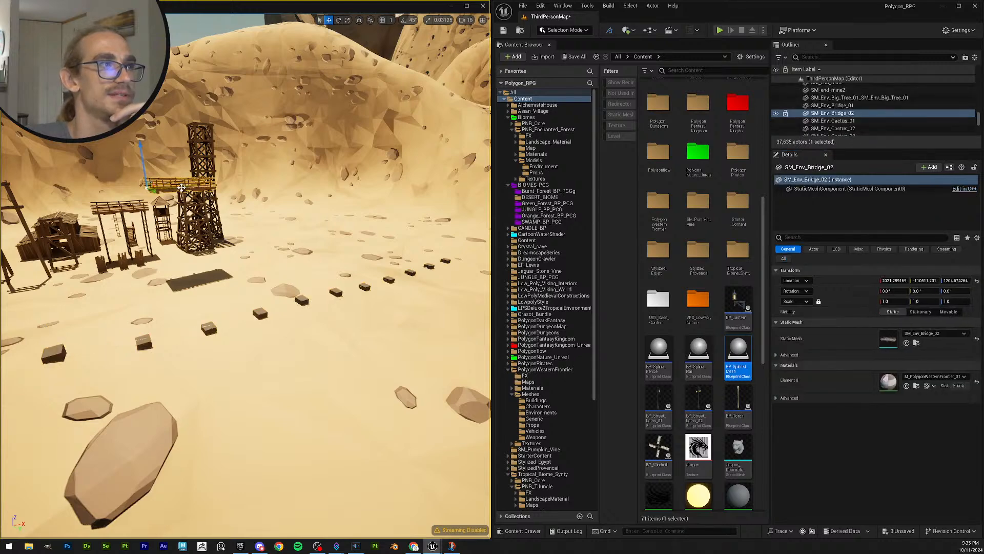
pyautogui.click(850, 117)
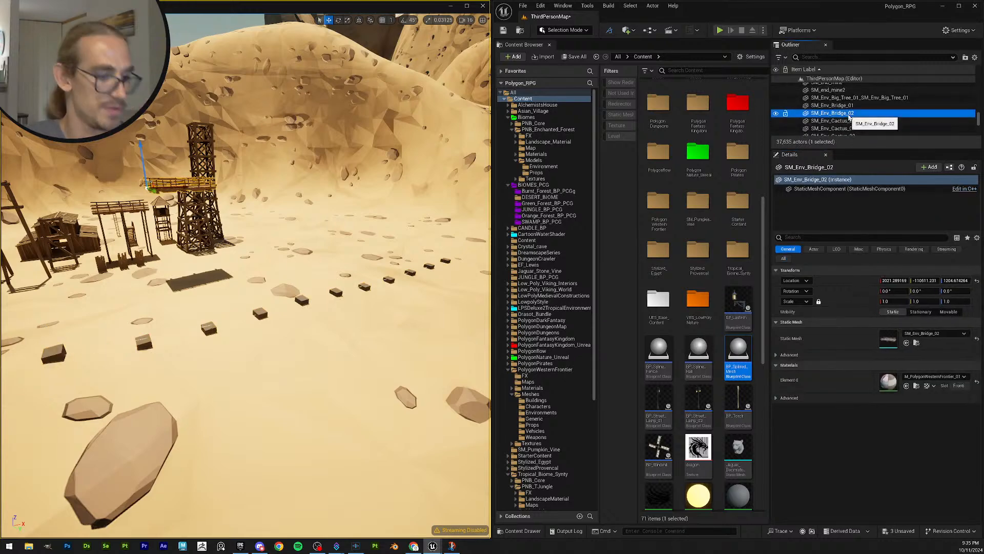
pyautogui.press('F2')
pyautogui.hotkey('ctrl', 'c')
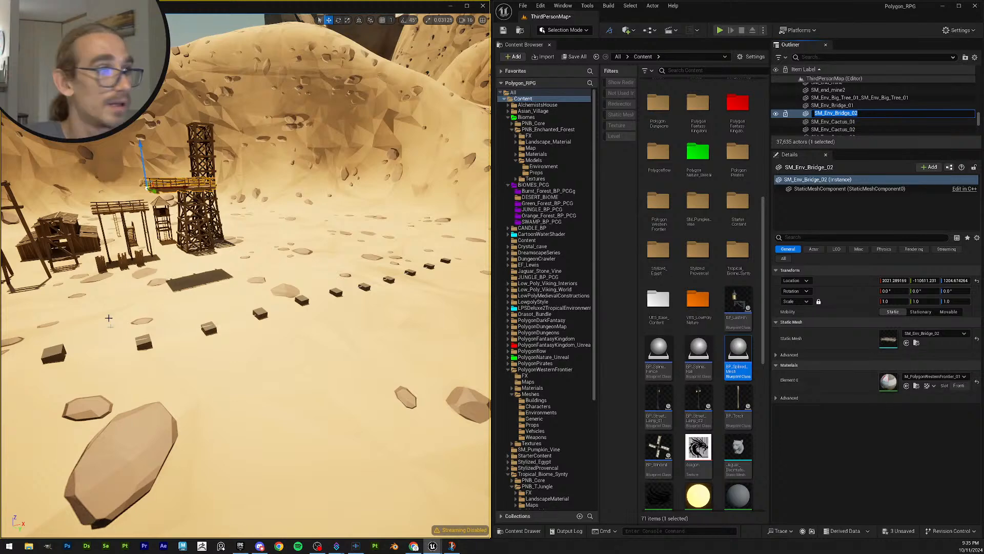
pyautogui.press('Escape')
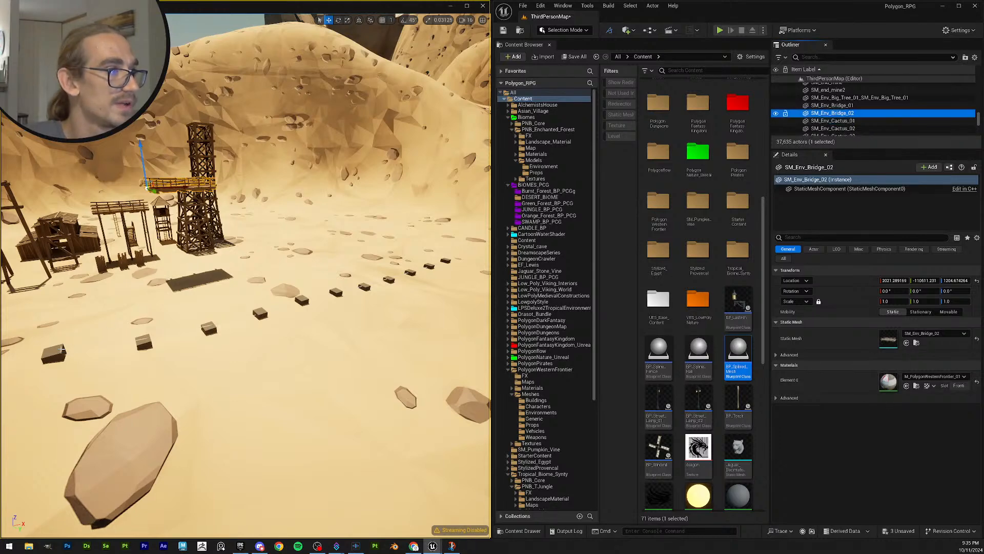
# Step: Assign SM_Env_Bridge_02 to the new Spawned Actors element of BP_Splined_Mesh
pyautogui.click(145, 339)
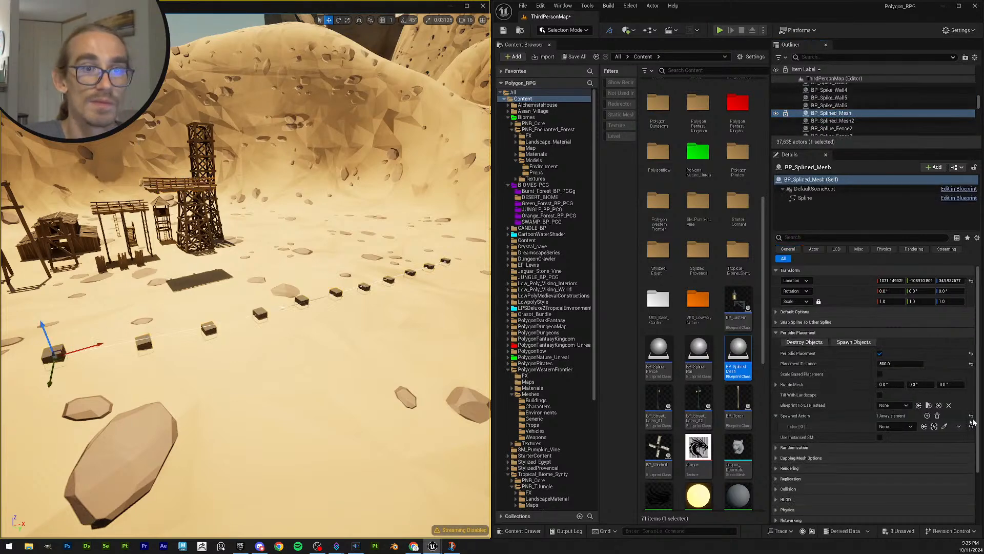
pyautogui.click(902, 426)
pyautogui.hotkey('ctrl', 'v')
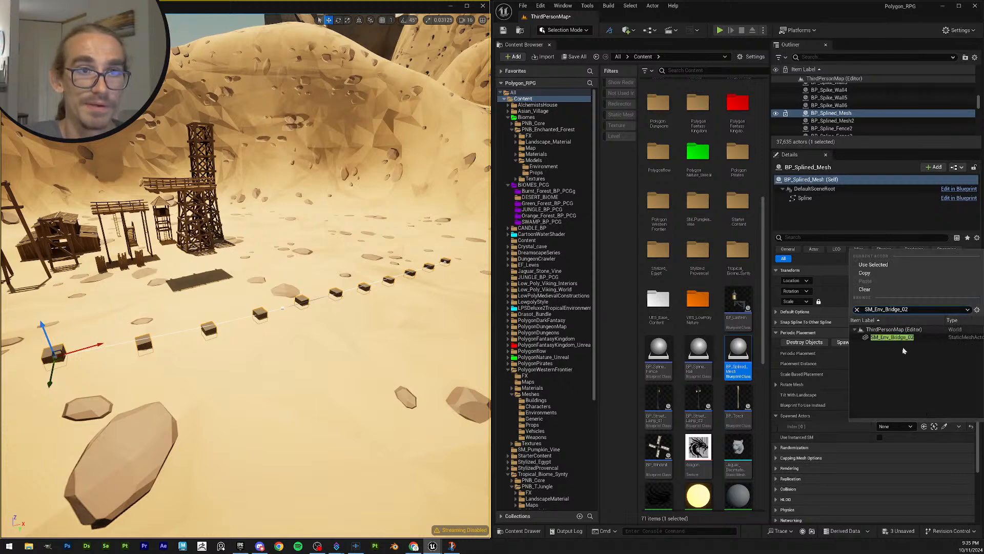
pyautogui.click(903, 337)
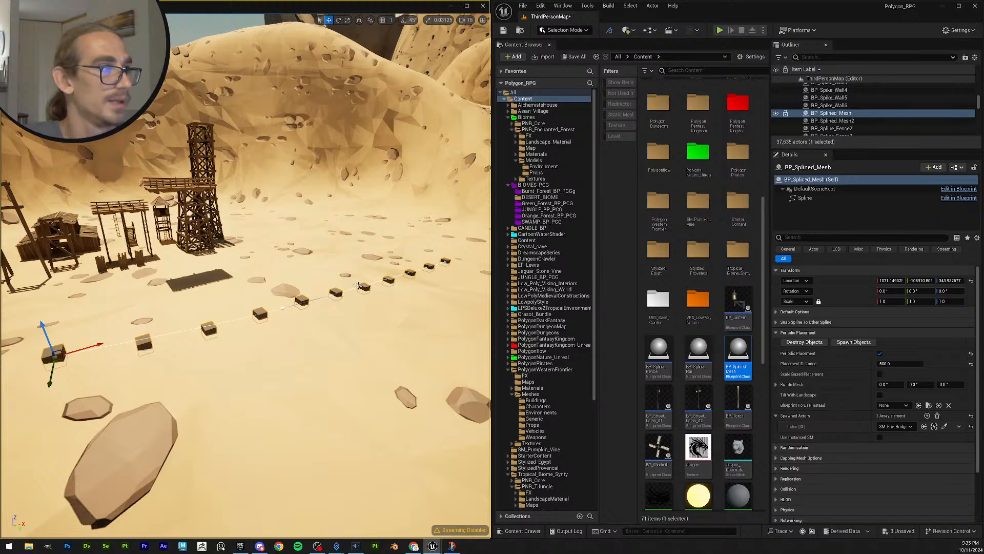
# Step: Spawn the periodic objects along the spline and inspect them together with the Spawned Actors list
pyautogui.moveTo(357, 299); pyautogui.dragTo(355, 331, button='right')
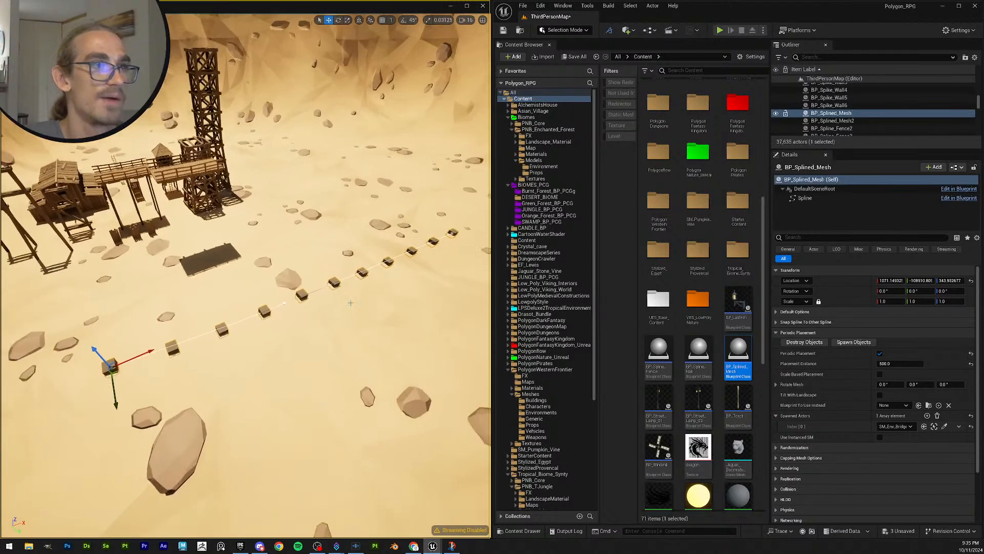
pyautogui.click(853, 342)
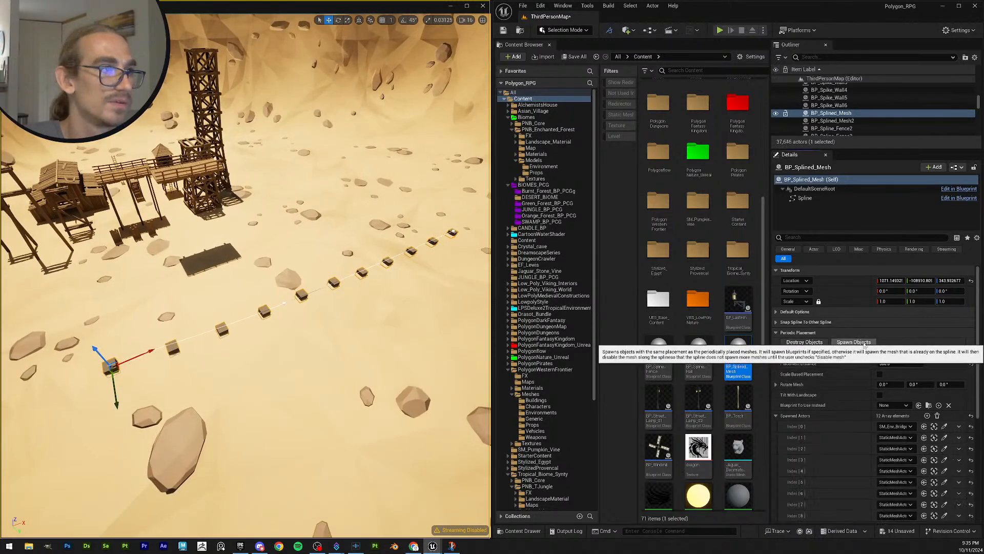
pyautogui.moveTo(364, 362); pyautogui.dragTo(338, 344, button='right')
pyautogui.scroll(-4, 336, 335)
pyautogui.scroll(-4, 865, 320)
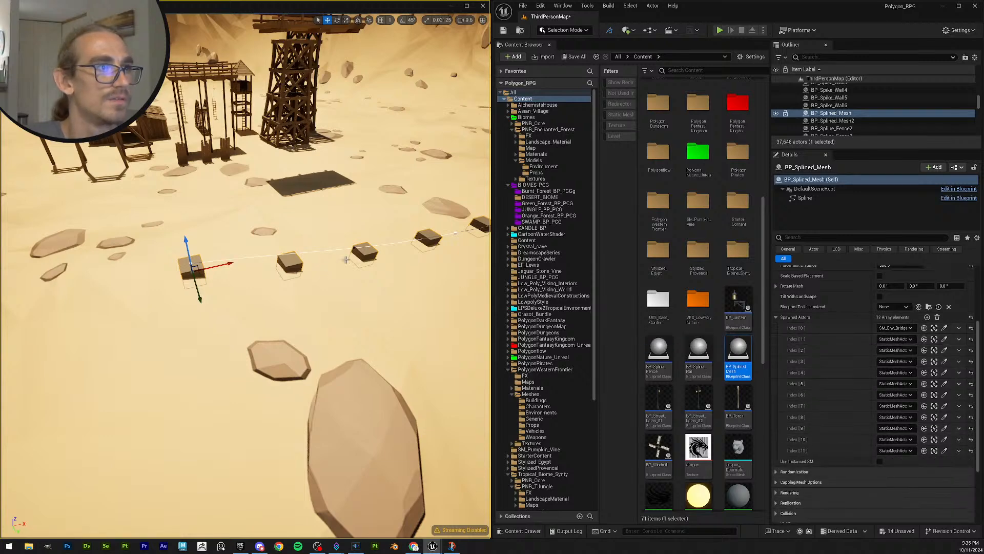
pyautogui.moveTo(343, 257); pyautogui.dragTo(400, 241, button='right')
pyautogui.press('w')
# Step: Destroy all spawned objects of the spline mesh and spawn them again
pyautogui.scroll(3, 923, 382)
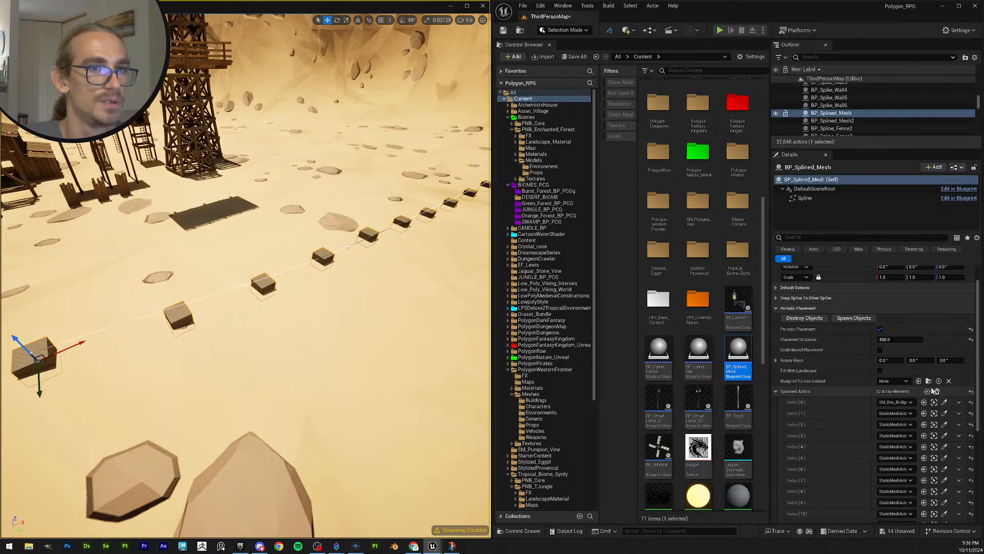
pyautogui.scroll(1, 815, 361)
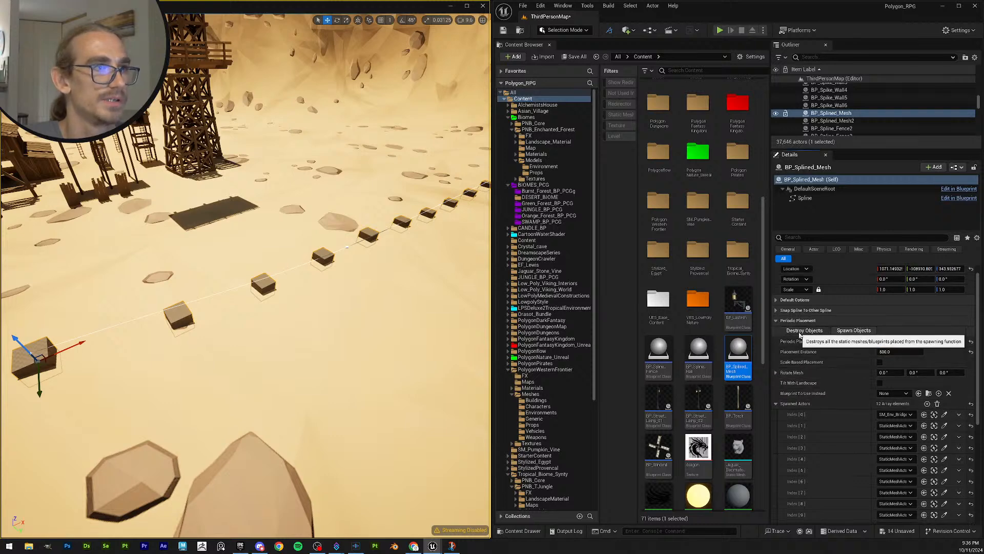
pyautogui.click(801, 333)
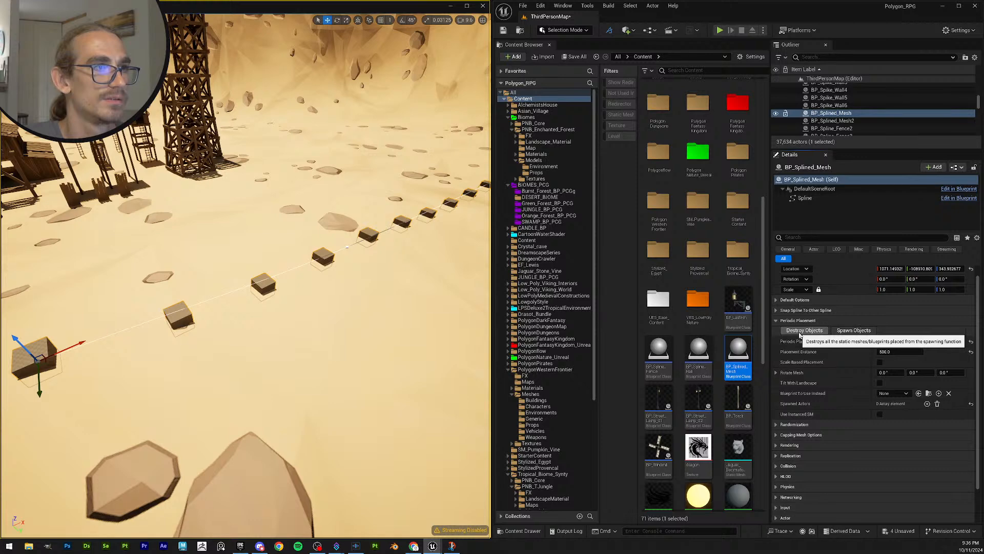
pyautogui.click(853, 332)
# Step: Survey the spawned blocks and the whole island from high above, and refocus on the spline mesh actor
pyautogui.moveTo(421, 313); pyautogui.dragTo(360, 303, button='right')
pyautogui.press('s')
pyautogui.press('e')
pyautogui.press('s')
pyautogui.press('q')
pyautogui.press('e')
pyautogui.press('s')
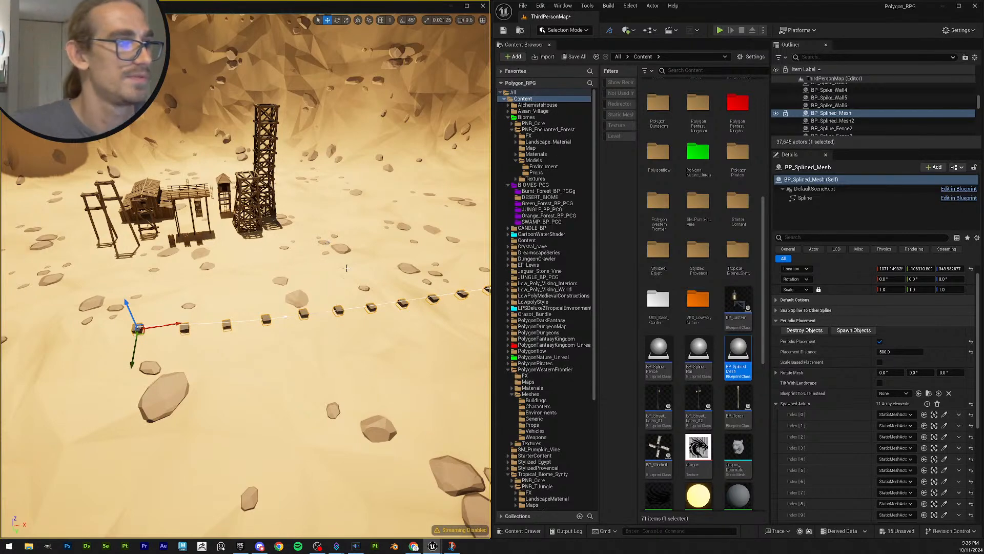
pyautogui.press('s')
pyautogui.moveTo(346, 268); pyautogui.dragTo(340, 334, button='right')
pyautogui.scroll(5, 347, 268)
pyautogui.press('s')
pyautogui.scroll(4, 345, 309)
pyautogui.press('s')
pyautogui.scroll(4, 344, 308)
pyautogui.press('s')
pyautogui.press('w')
pyautogui.press('s')
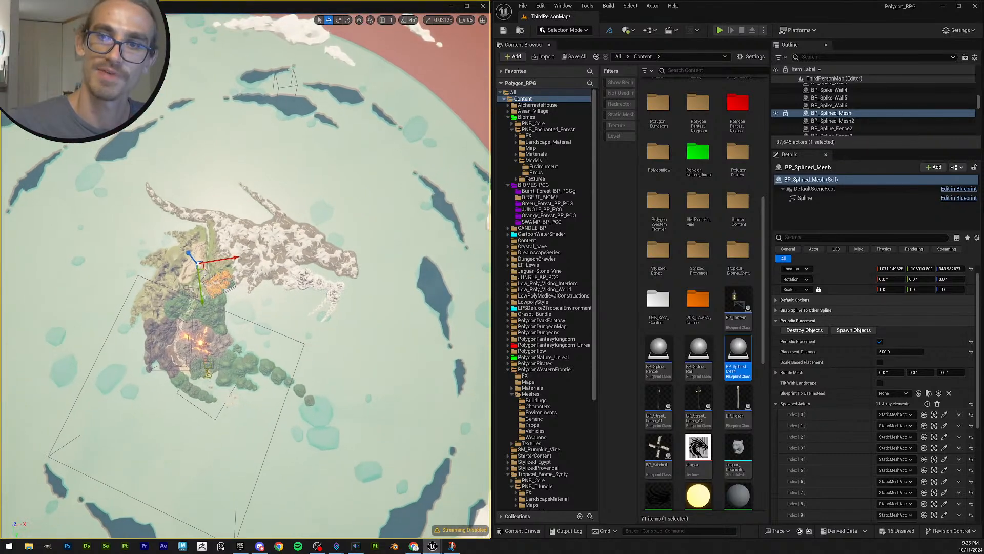
pyautogui.press('w')
pyautogui.moveTo(351, 269); pyautogui.dragTo(344, 268, button='right')
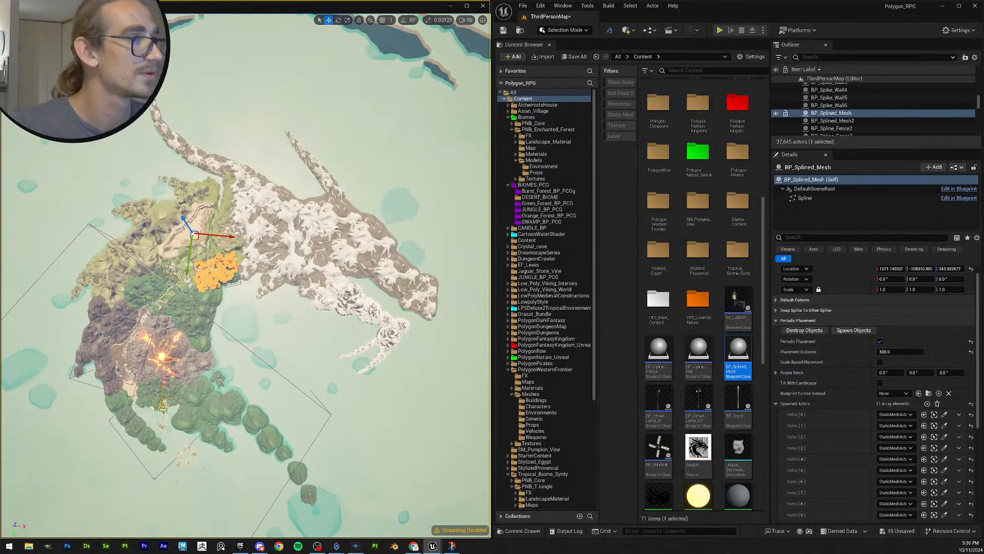
pyautogui.press('f')
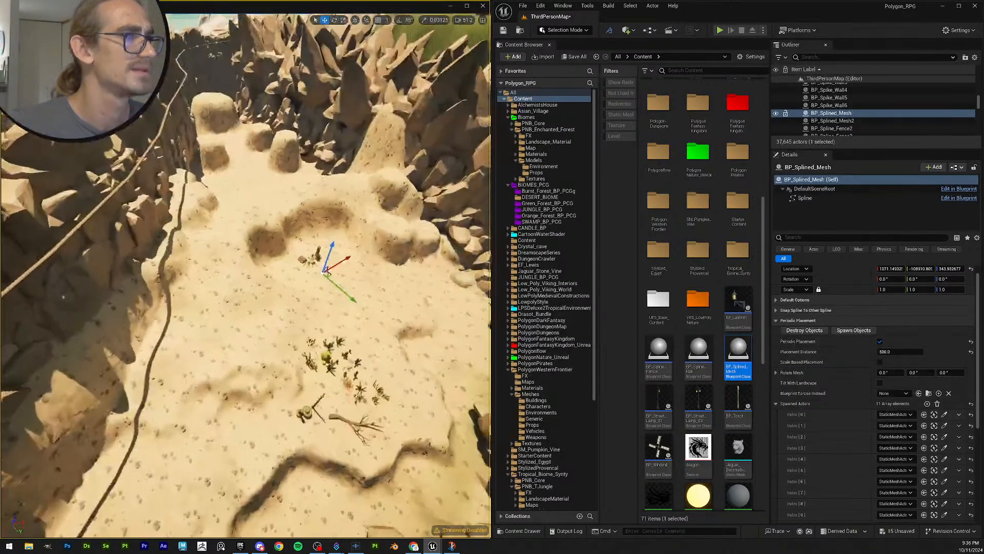
pyautogui.press('w')
pyautogui.moveTo(328, 271)
pyautogui.mouseDown(button='right')
pyautogui.moveTo(291, 266)
pyautogui.moveTo(340, 273)
pyautogui.mouseUp(button='right')
pyautogui.scroll(-9, 329, 276)
pyautogui.press('s')
pyautogui.scroll(-8, 291, 265)
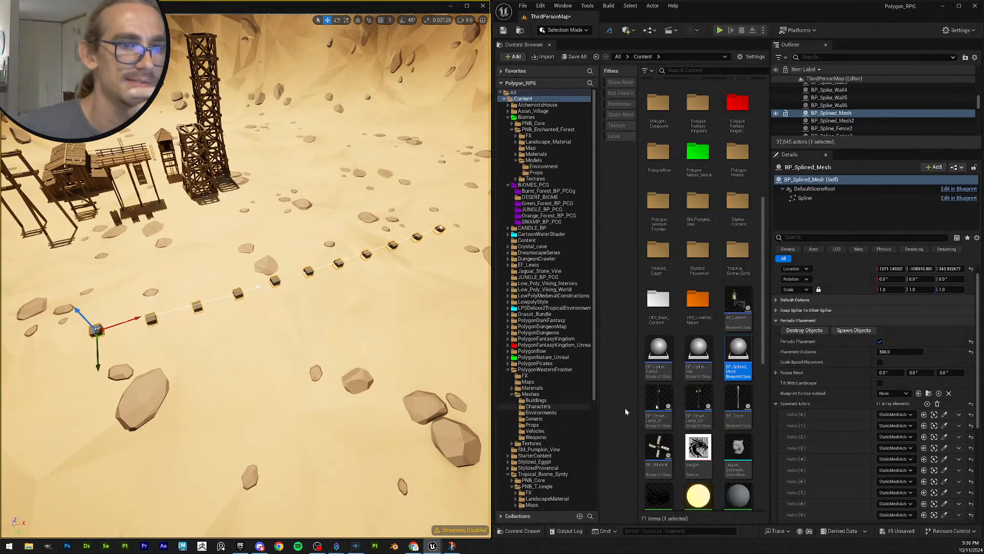
# Step: Empty the Spawned Actors array, add one new element and search its actor choices for SM_Env_Bridge_02
pyautogui.scroll(-2, 826, 416)
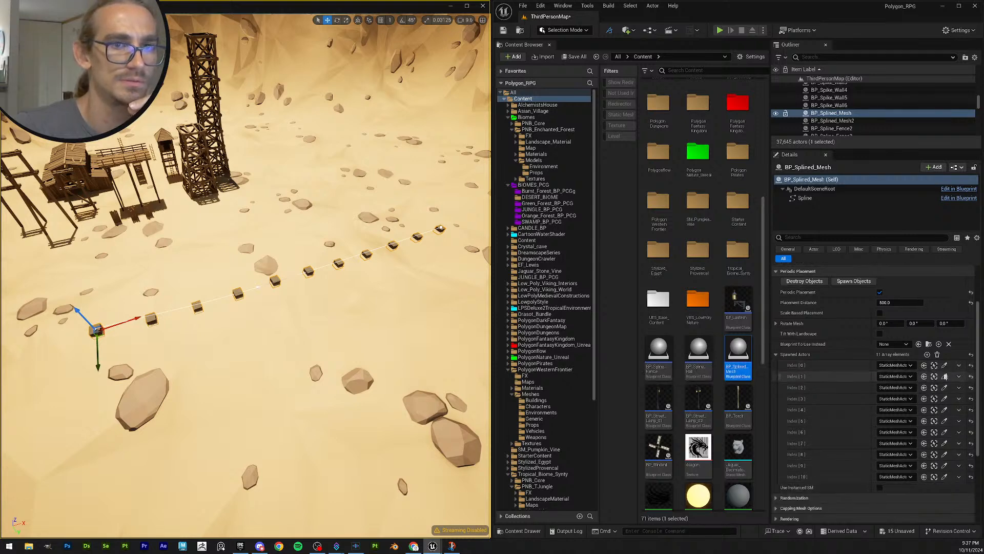
pyautogui.click(939, 355)
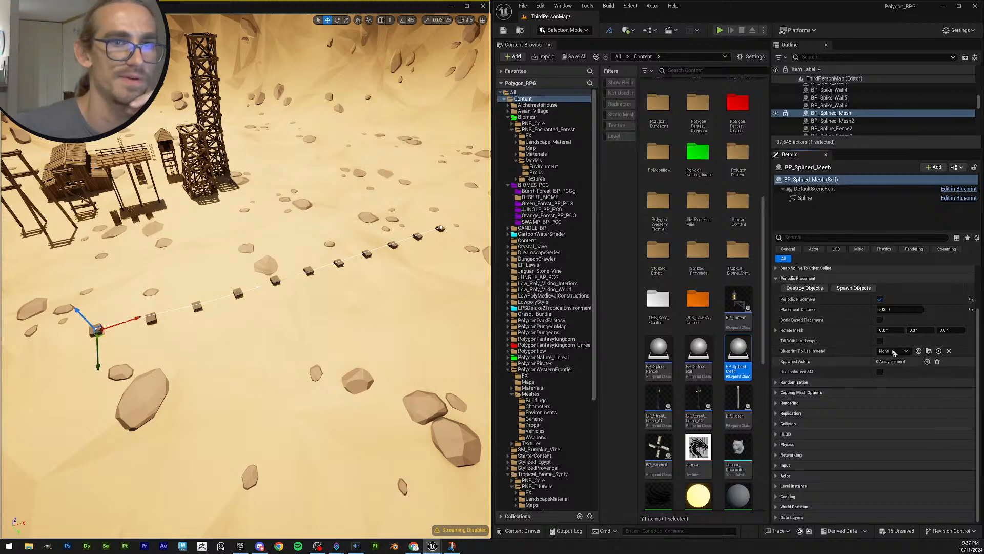
pyautogui.click(927, 362)
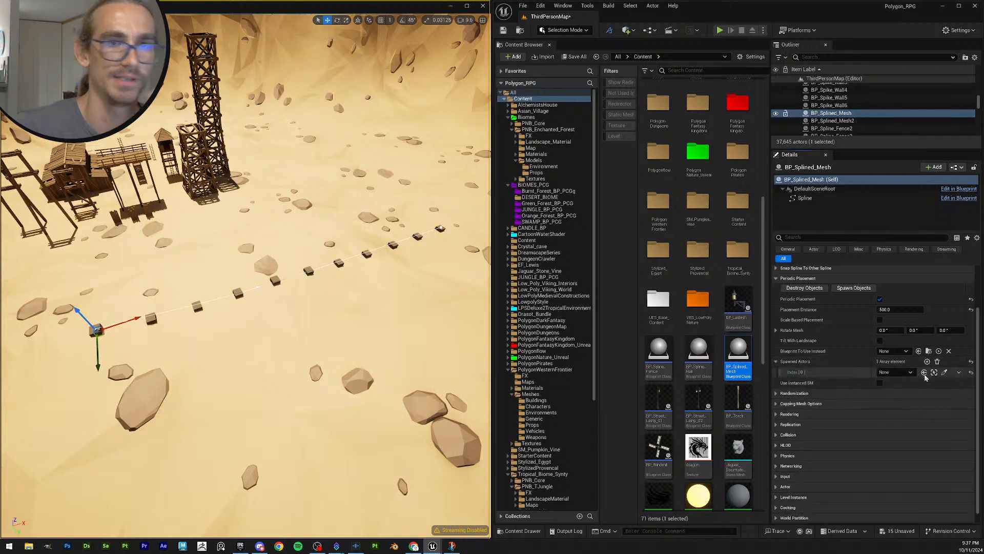
pyautogui.click(904, 373)
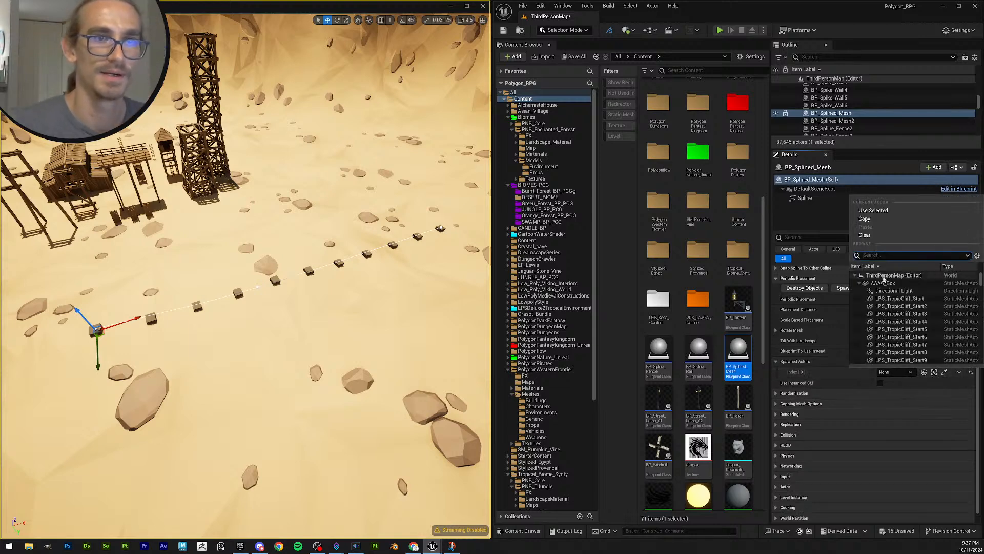
pyautogui.write('SM_Env_Bridge_02')
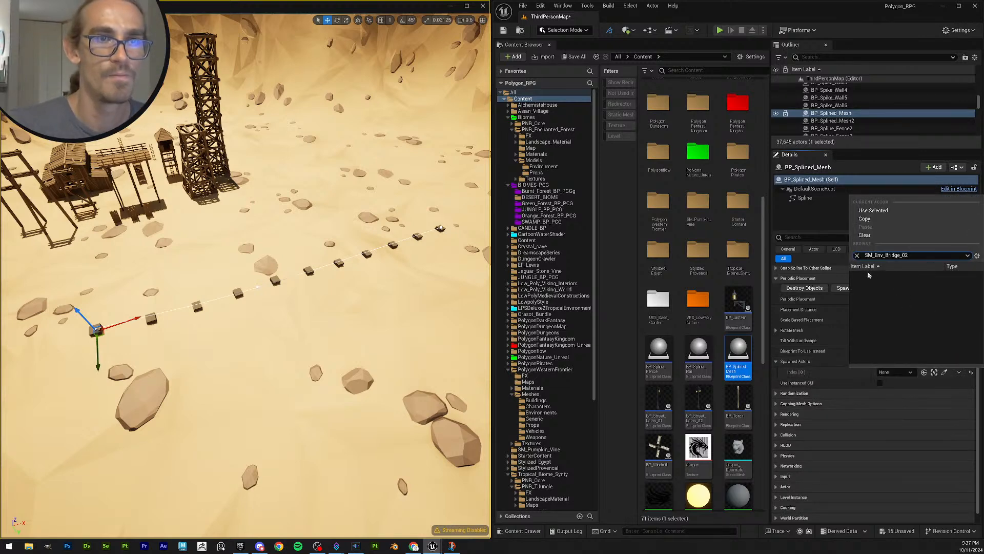
# Step: Find the SM_Env_Bridge_02 mesh among the project assets, place it on the sand beside the spline, and select the block at the spline's start
pyautogui.click(701, 74)
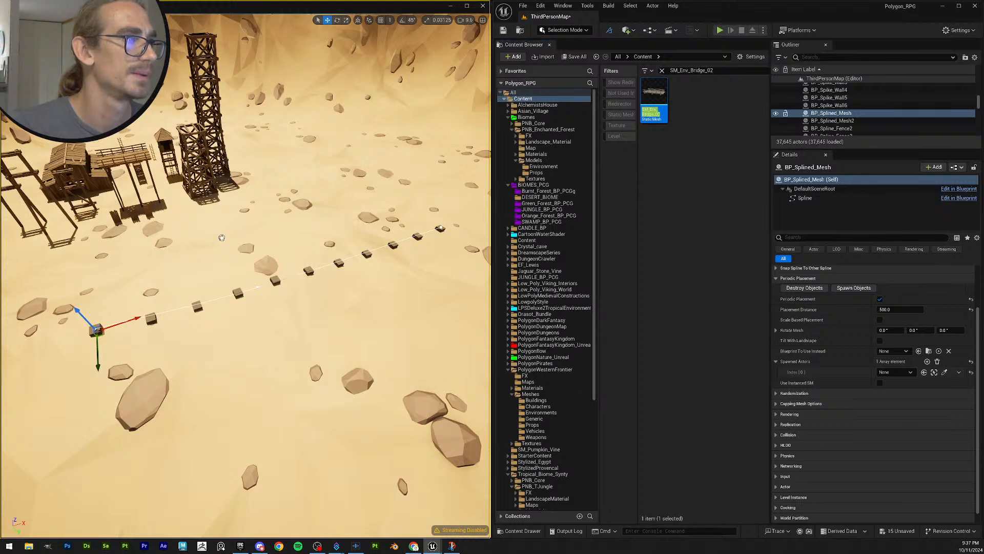
pyautogui.moveTo(222, 237); pyautogui.dragTo(222, 237)
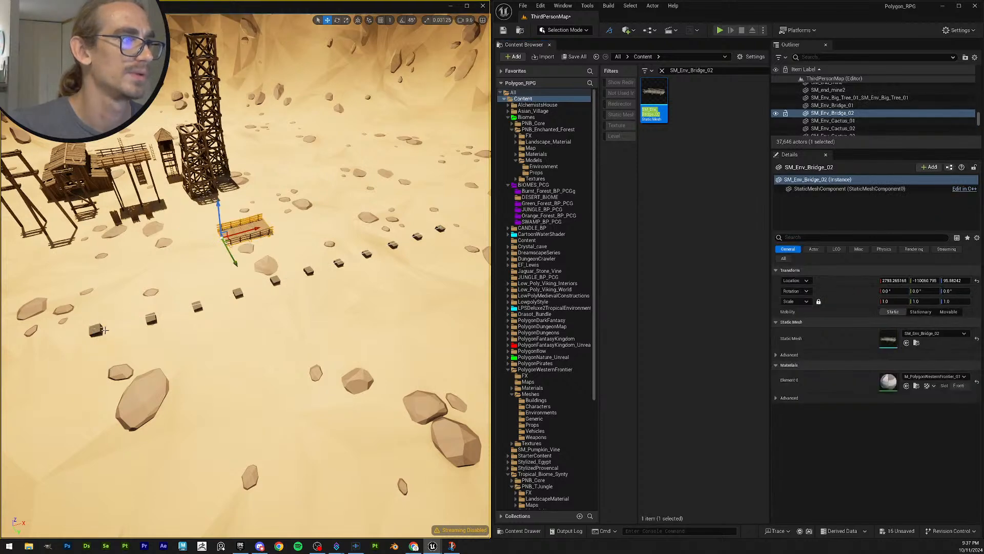
pyautogui.click(97, 332)
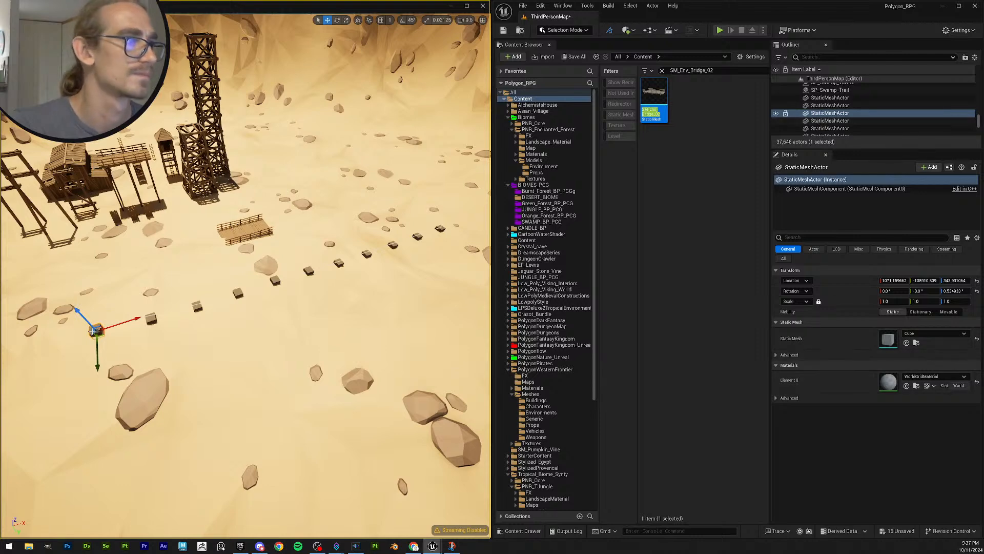
# Step: Select the spline mesh actor and assign the SM_Env_Bridge_02 actor to its empty Spawned Actors element
pyautogui.click(153, 314)
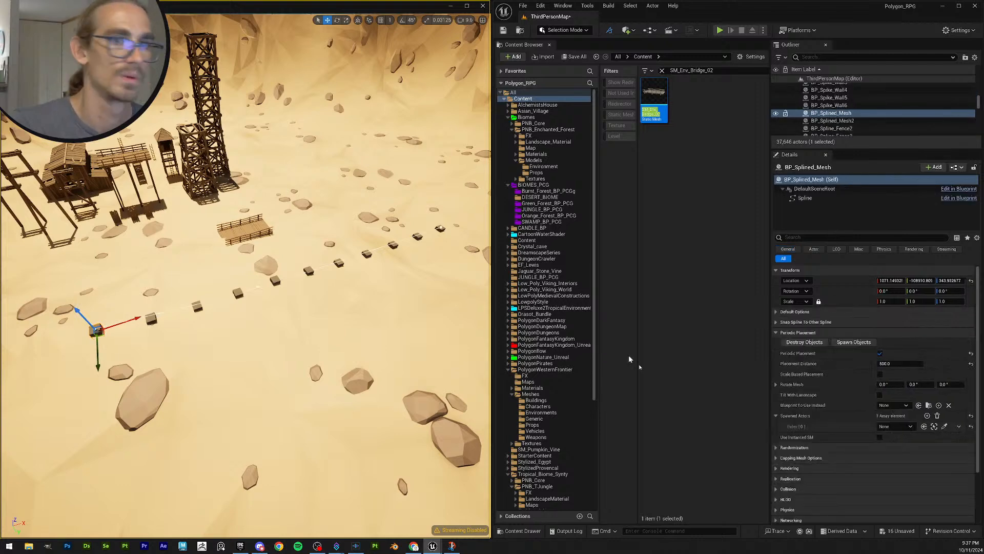
pyautogui.click(896, 426)
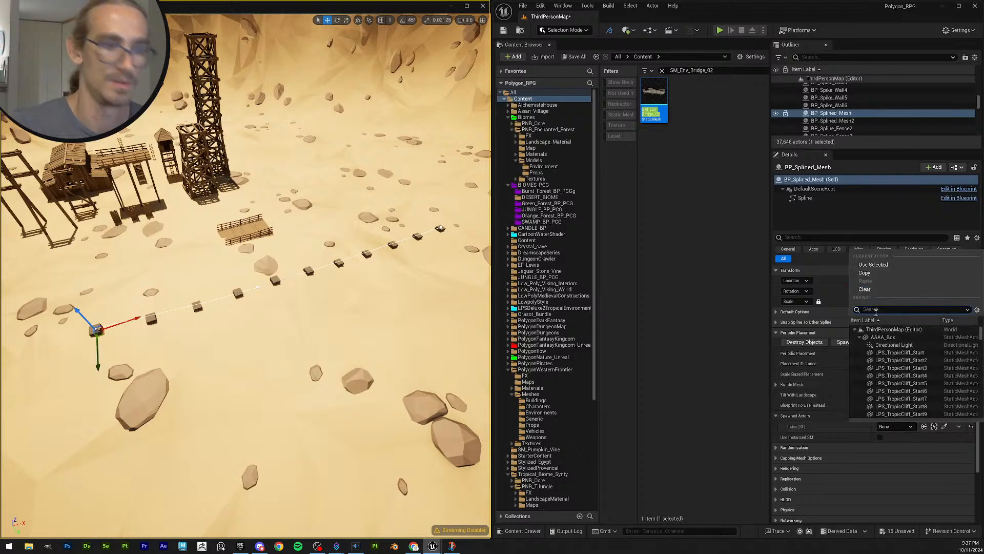
pyautogui.write('SM_Env_Bridge_02')
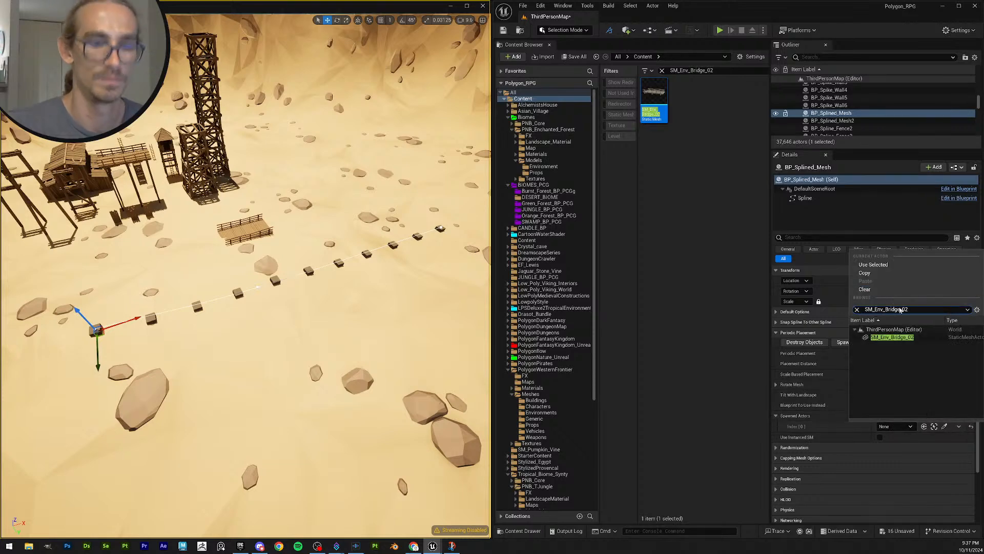
pyautogui.click(908, 337)
# Step: Spawn the objects of the spline mesh with the bridge in its Spawned Actors array and inspect the row of blocks
pyautogui.moveTo(360, 282)
pyautogui.mouseDown(button='right')
pyautogui.moveTo(370, 287)
pyautogui.moveTo(344, 290)
pyautogui.moveTo(359, 298)
pyautogui.moveTo(373, 285)
pyautogui.mouseUp(button='right')
pyautogui.press('w')
pyautogui.press('w')
pyautogui.press('s')
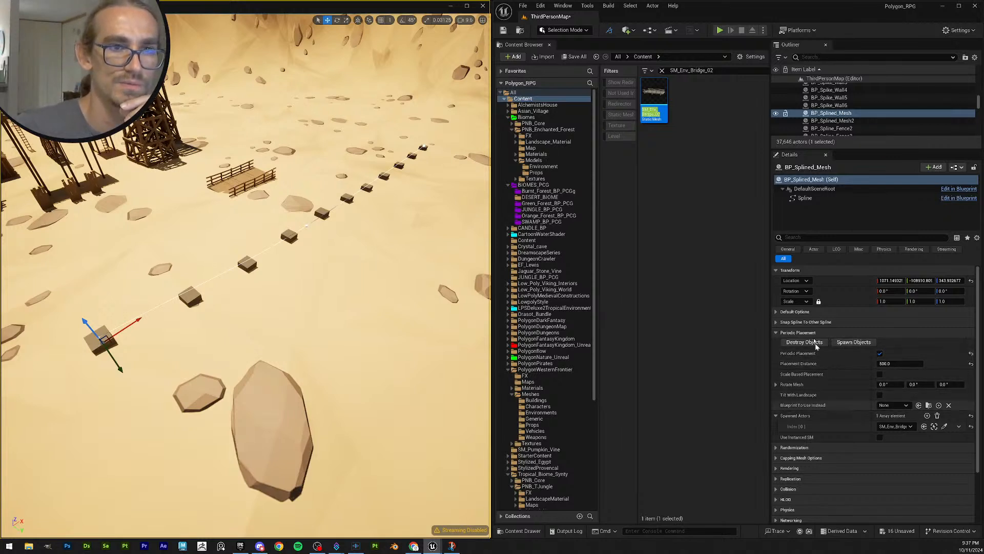
pyautogui.click(850, 343)
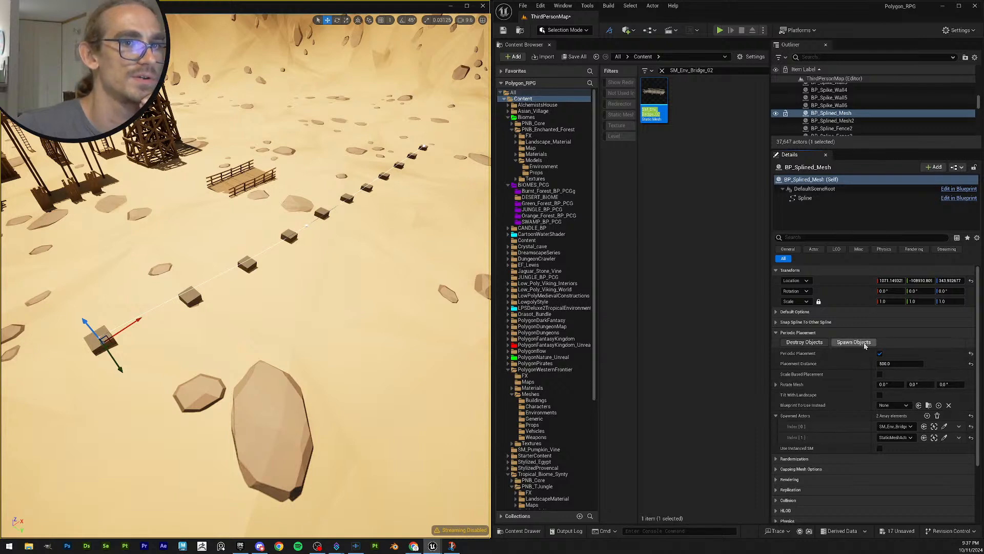
pyautogui.scroll(-2, 878, 396)
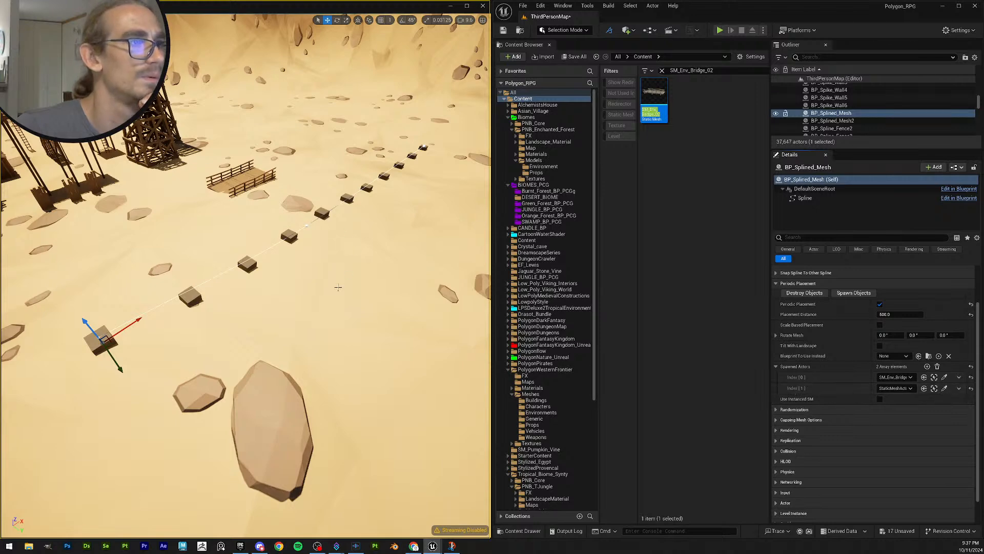
pyautogui.moveTo(338, 287)
pyautogui.mouseDown(button='right')
pyautogui.moveTo(318, 272)
pyautogui.moveTo(328, 231)
pyautogui.moveTo(331, 287)
pyautogui.moveTo(367, 294)
pyautogui.moveTo(328, 282)
pyautogui.mouseUp(button='right')
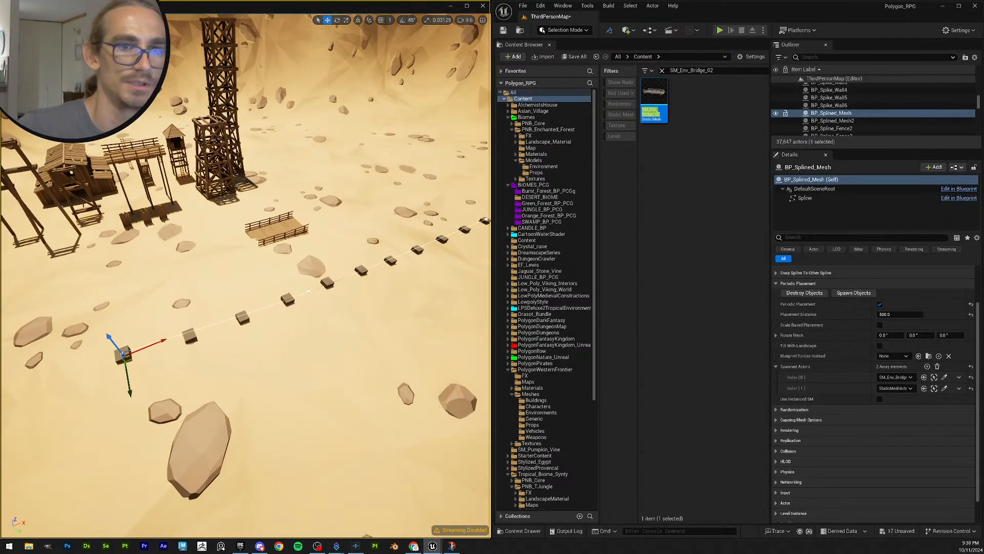
# Step: Inspect the blocks along the spline from farther away and destroy the spline mesh's spawned objects
pyautogui.click(881, 399)
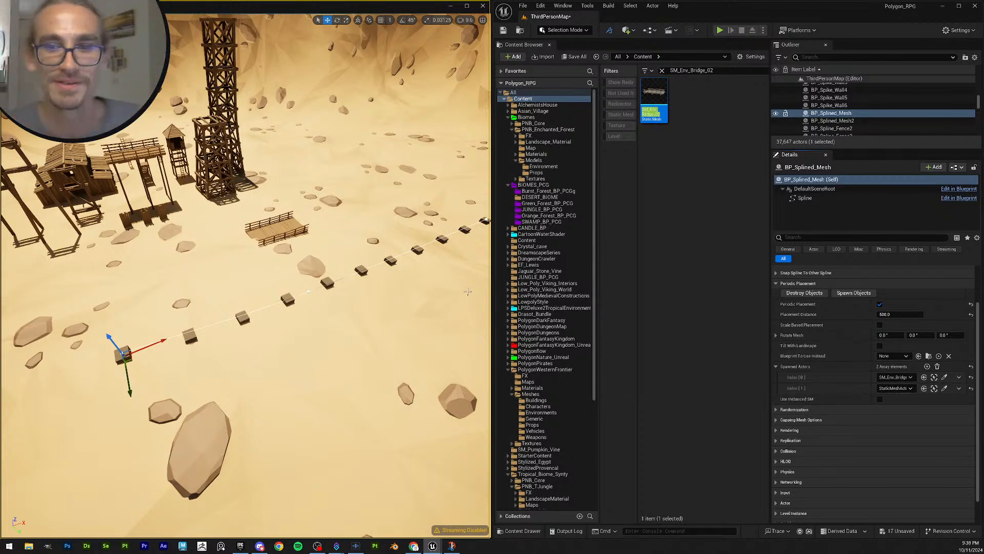
pyautogui.press('s')
pyautogui.moveTo(468, 291); pyautogui.dragTo(402, 285, button='right')
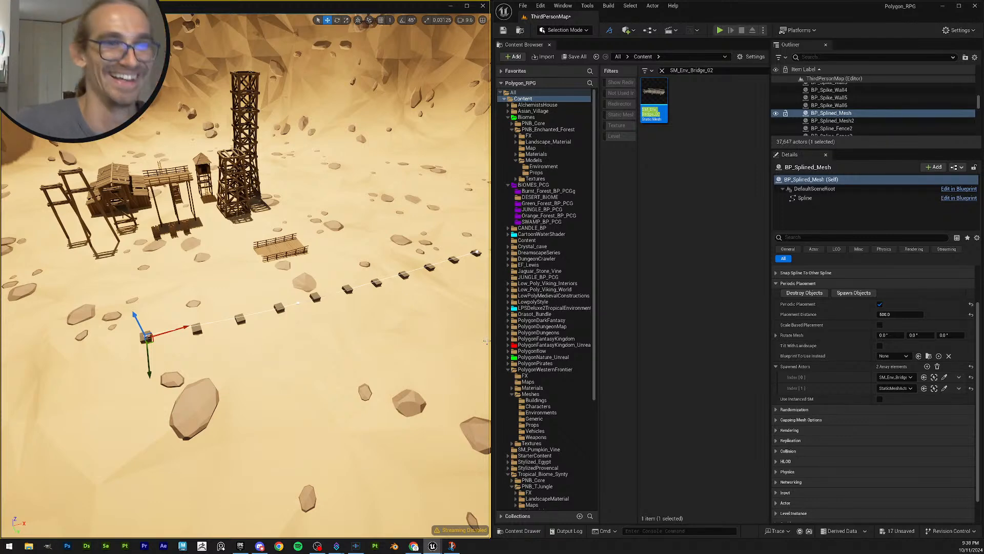
pyautogui.moveTo(422, 297); pyautogui.dragTo(435, 293, button='right')
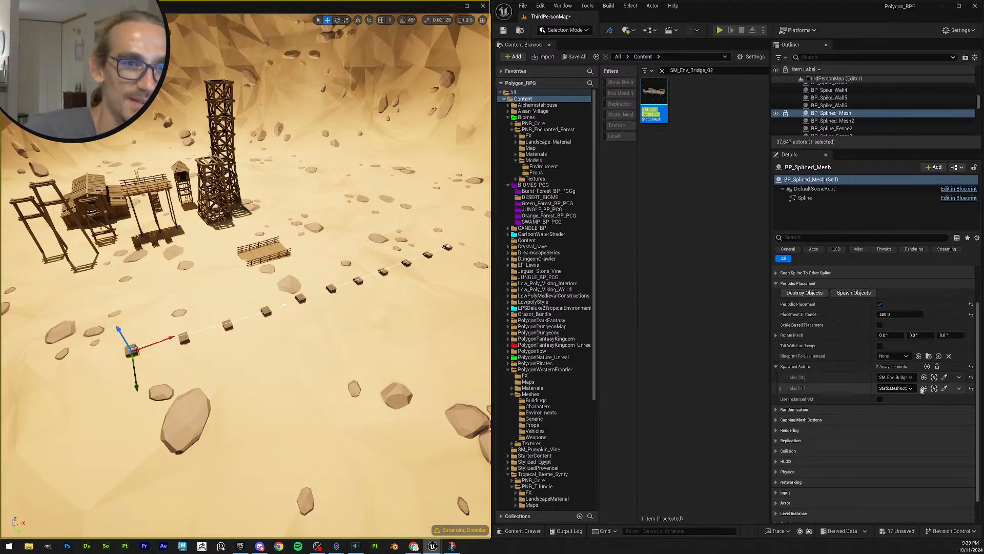
pyautogui.click(817, 295)
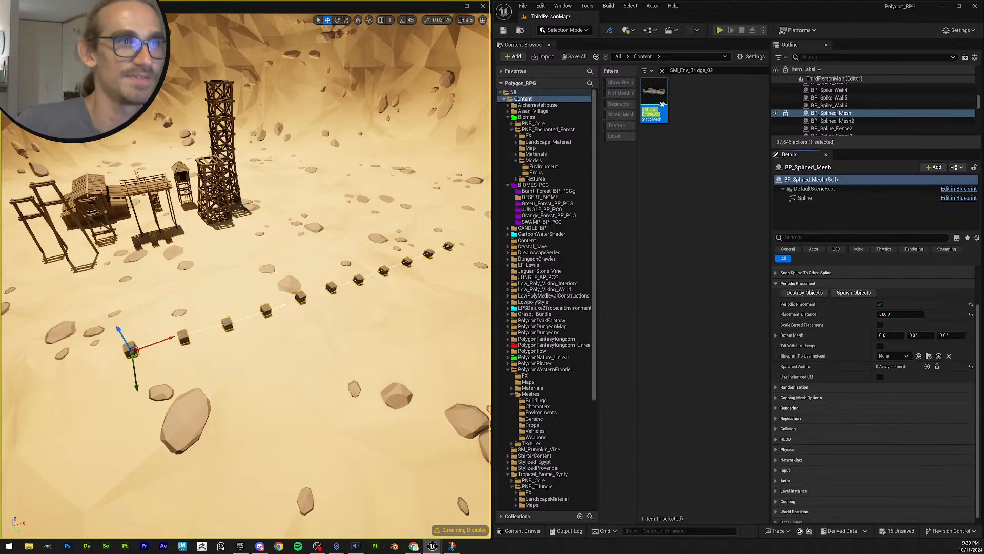
# Step: Place SM_Env_Bridge_02 on the sand near the mine buildings and pick it as a new Spawned Actors element of the spline mesh
pyautogui.moveTo(655, 96); pyautogui.dragTo(187, 230)
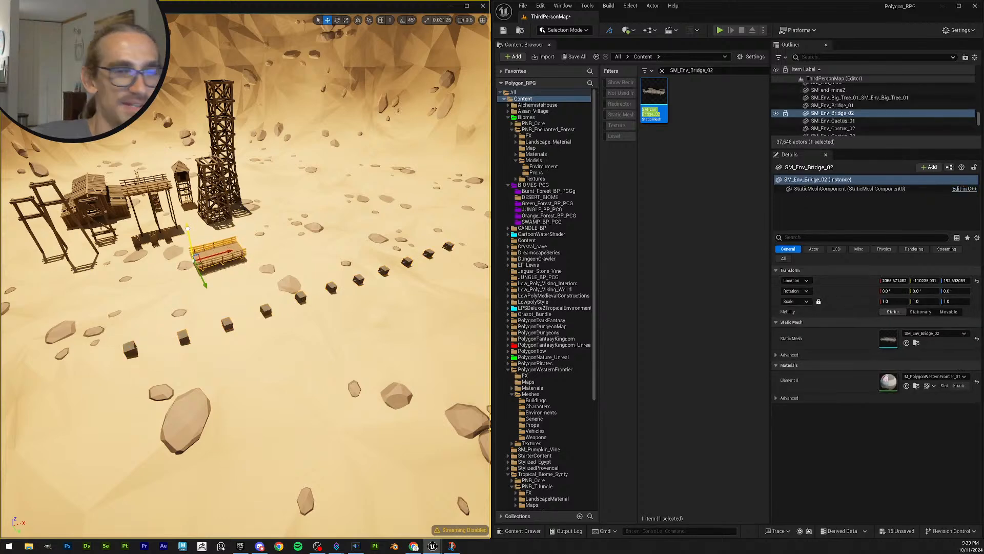
pyautogui.click(130, 348)
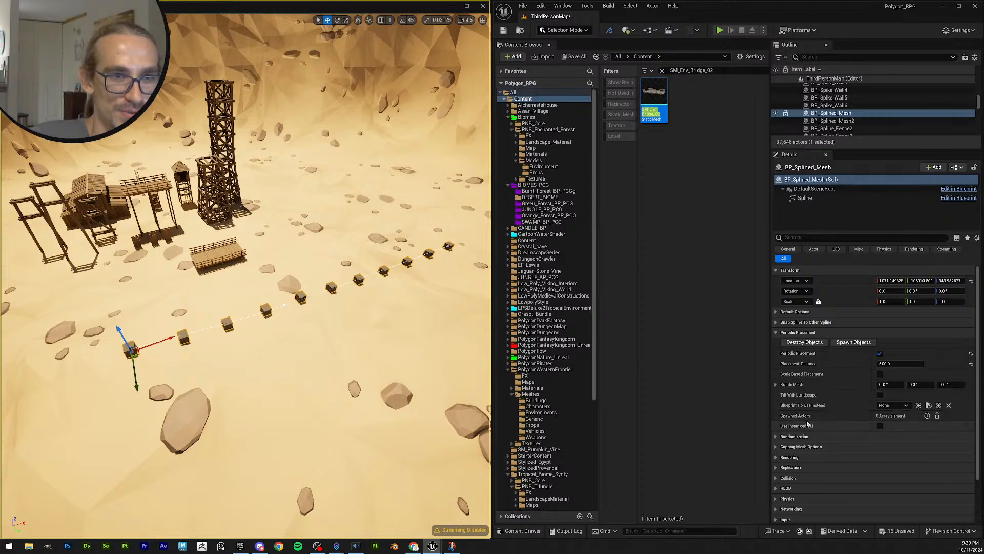
pyautogui.click(927, 415)
pyautogui.click(934, 427)
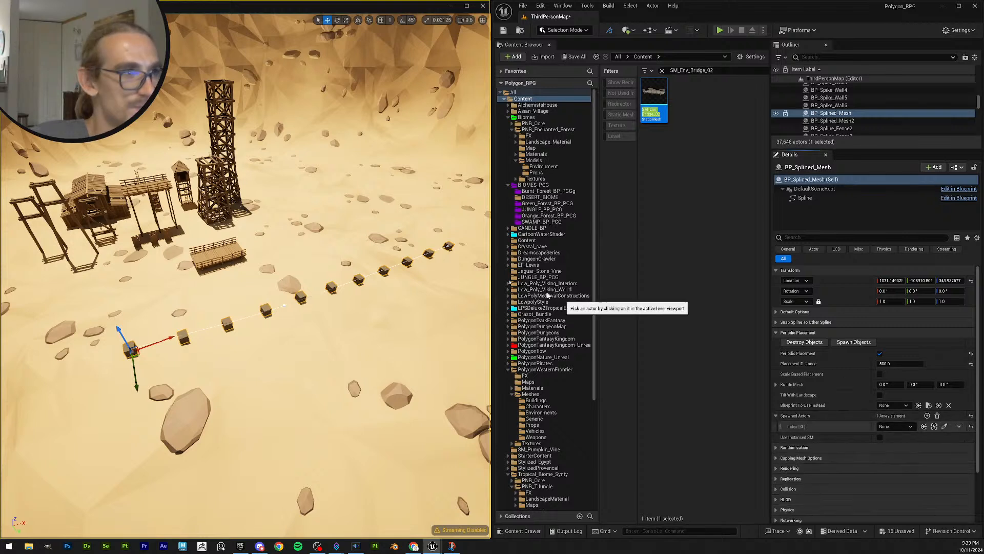
pyautogui.click(235, 251)
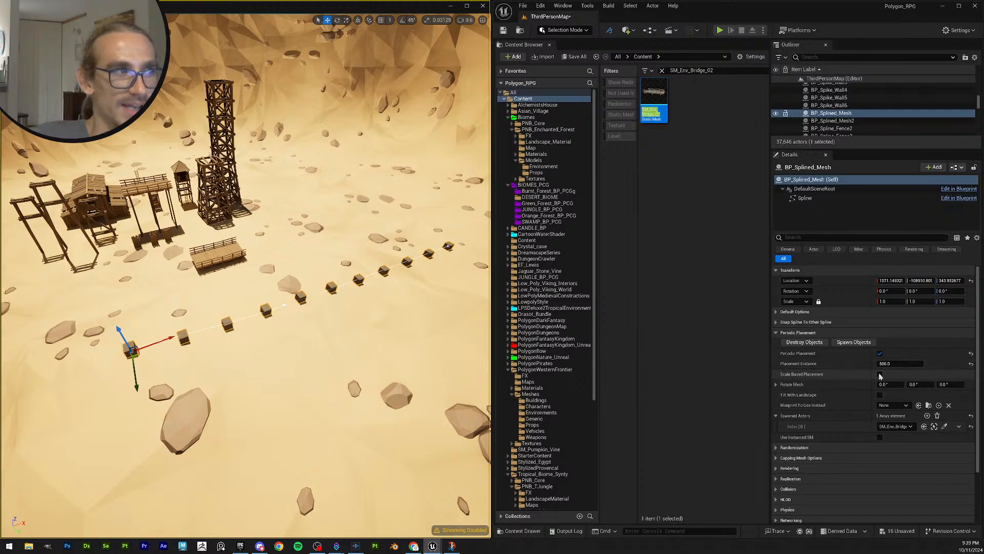
# Step: Spawn the spline mesh's objects and widen the value column to read the Spawned Actors entries in full
pyautogui.click(854, 342)
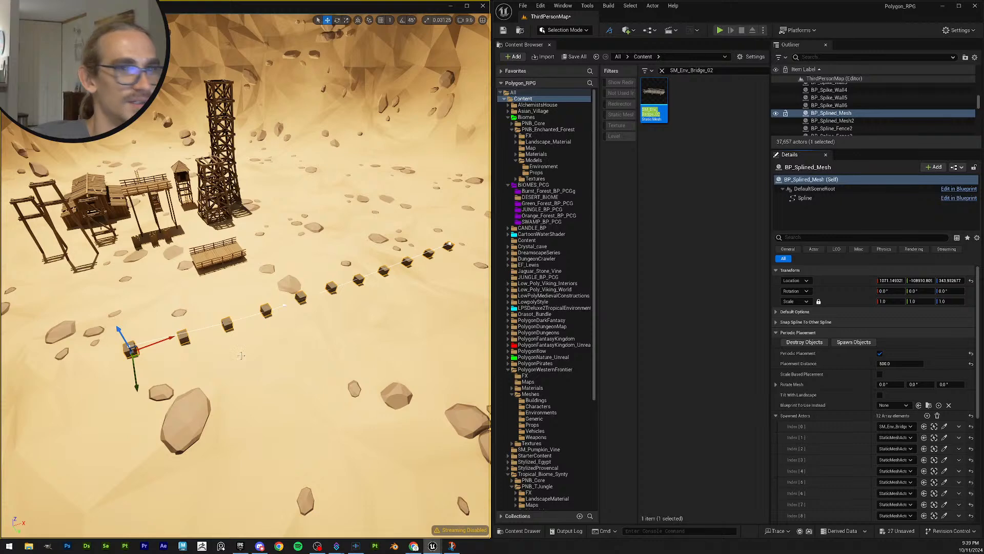
pyautogui.scroll(-4, 881, 370)
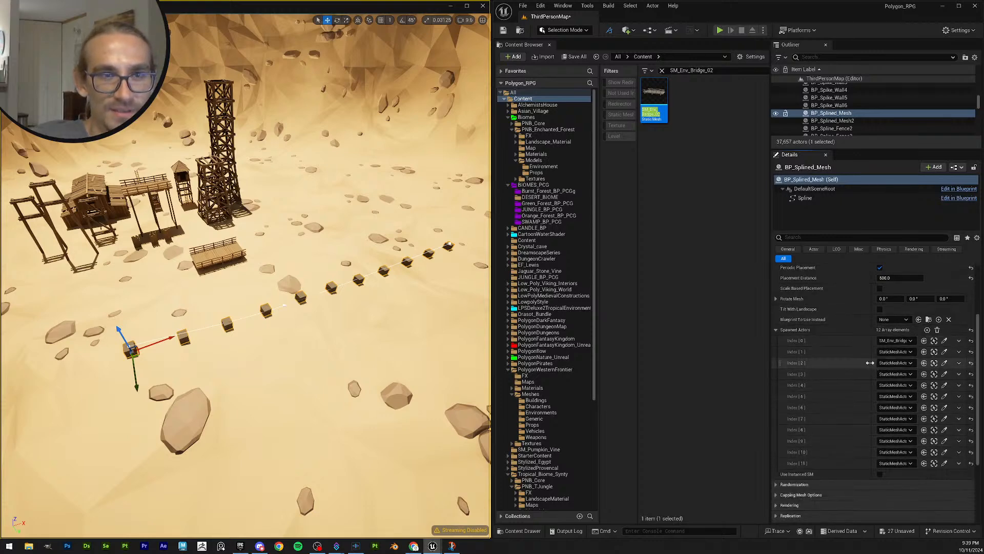
pyautogui.moveTo(870, 362); pyautogui.dragTo(842, 375)
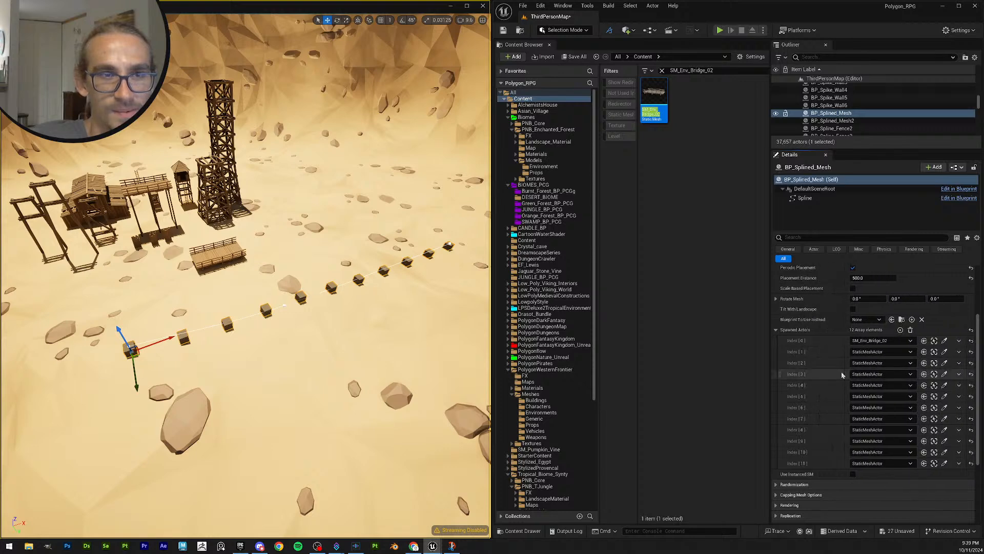
pyautogui.scroll(4, 814, 386)
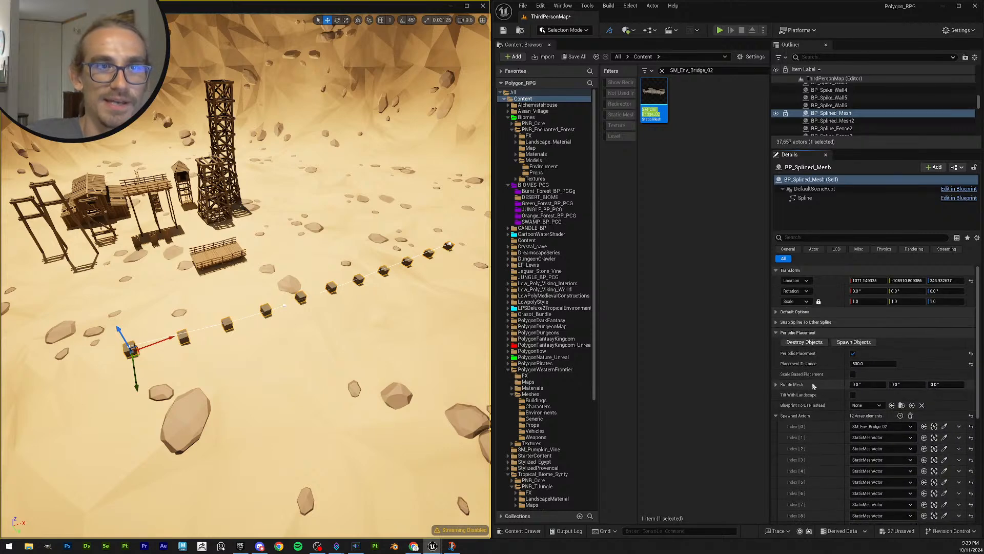
pyautogui.click(779, 313)
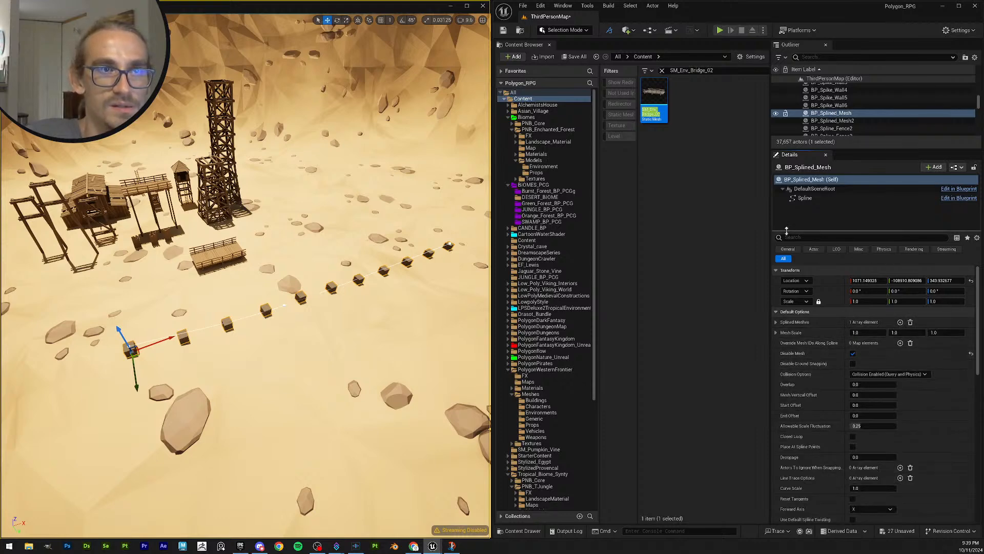
pyautogui.moveTo(790, 231); pyautogui.dragTo(784, 202)
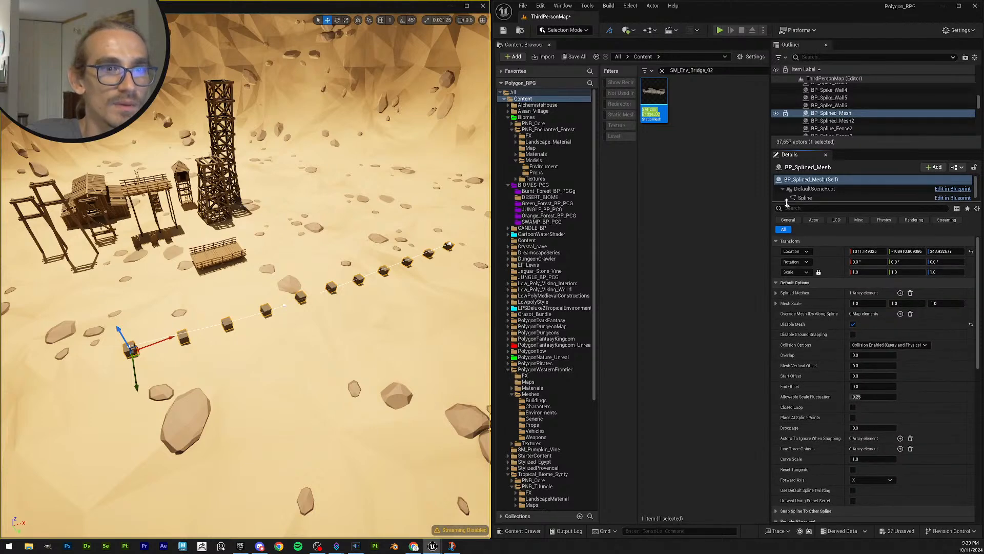
pyautogui.click(776, 303)
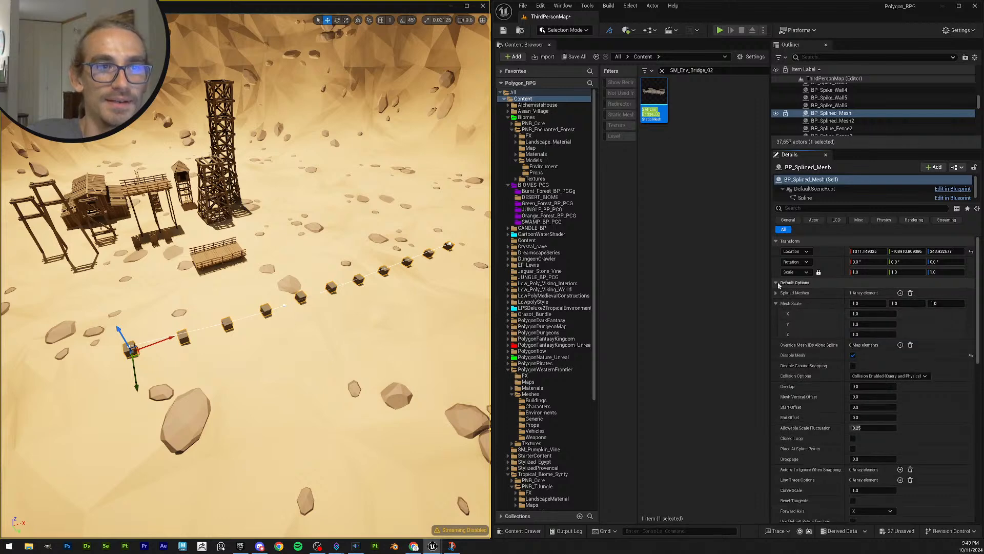
pyautogui.click(778, 283)
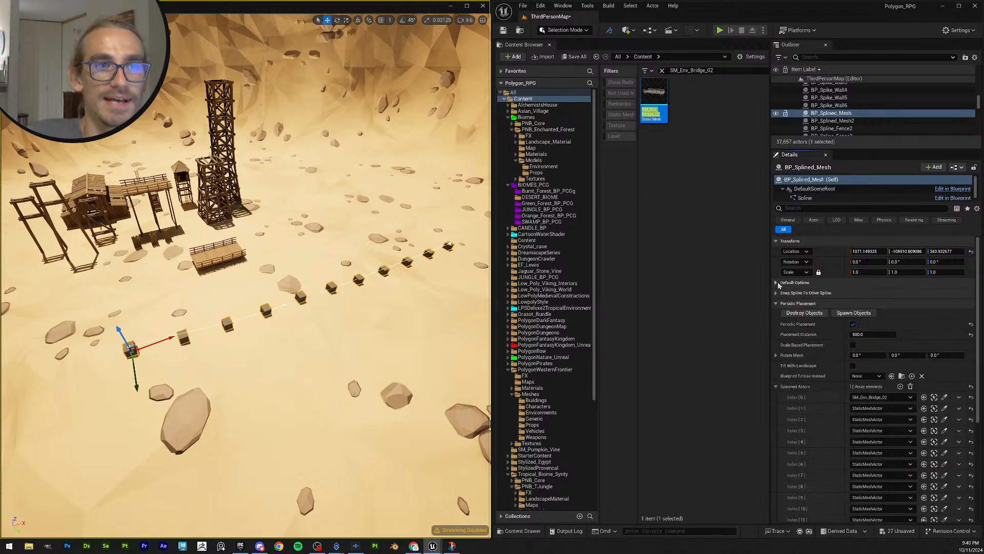
# Step: Empty the Spawned Actors array, run Destroy Objects on the spline mesh and reopen its Periodic Placement settings
pyautogui.click(910, 387)
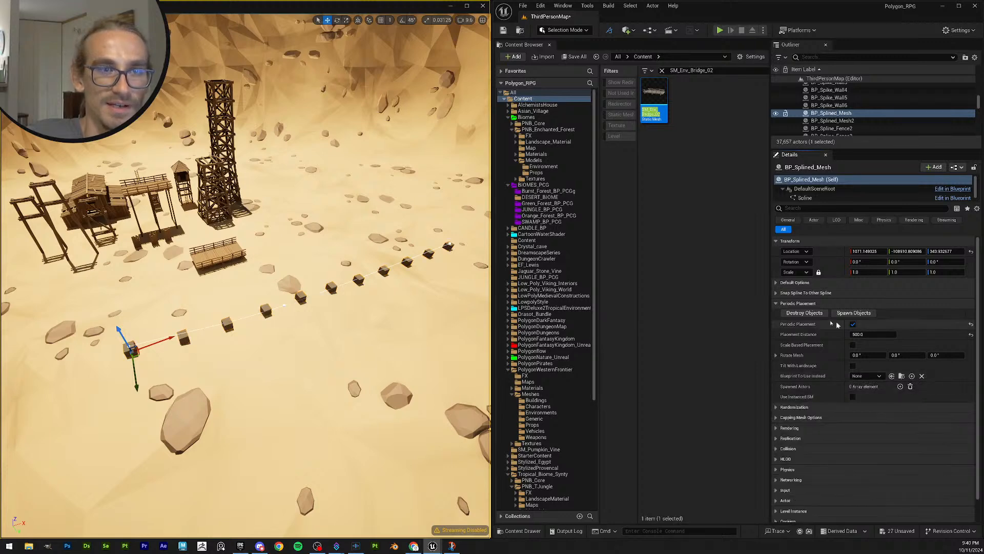
pyautogui.click(809, 314)
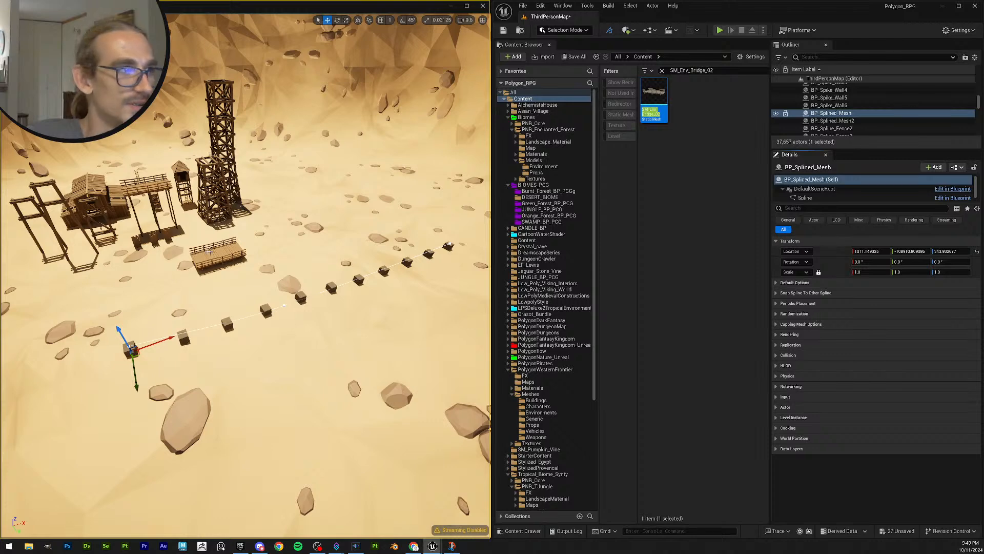
pyautogui.click(806, 302)
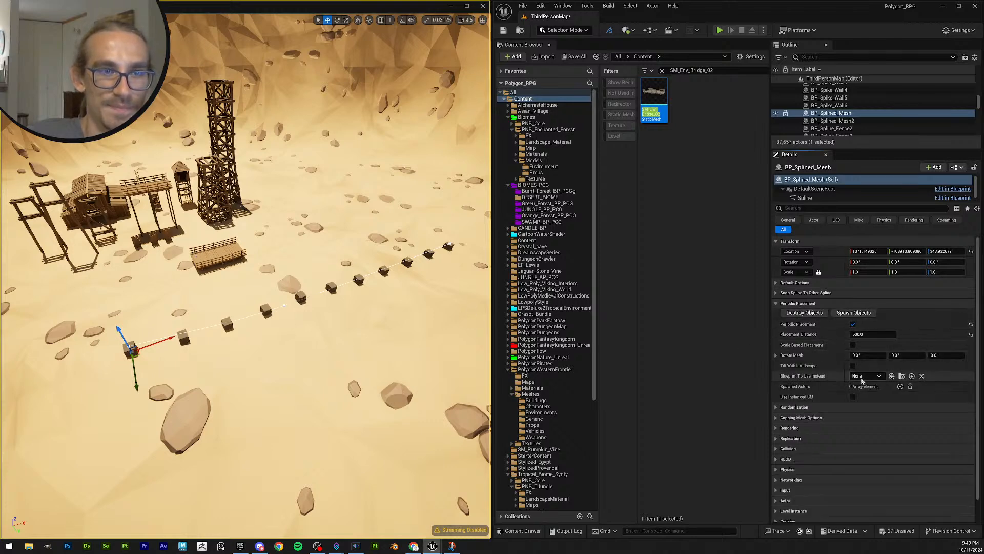
# Step: Browse the class choices for Blueprint To Use Instead and close the list without choosing one
pyautogui.click(877, 377)
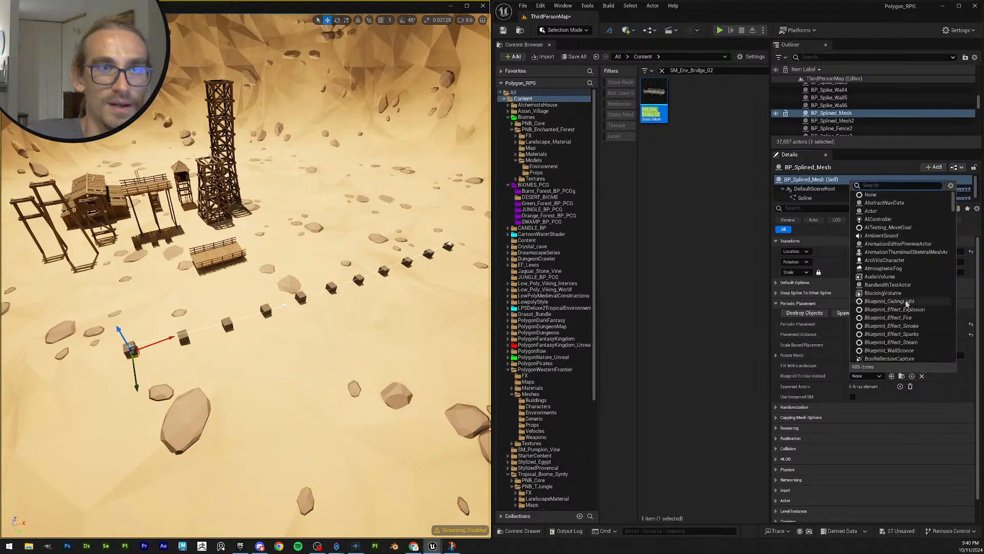
pyautogui.scroll(-5, 939, 314)
pyautogui.scroll(-4, 939, 314)
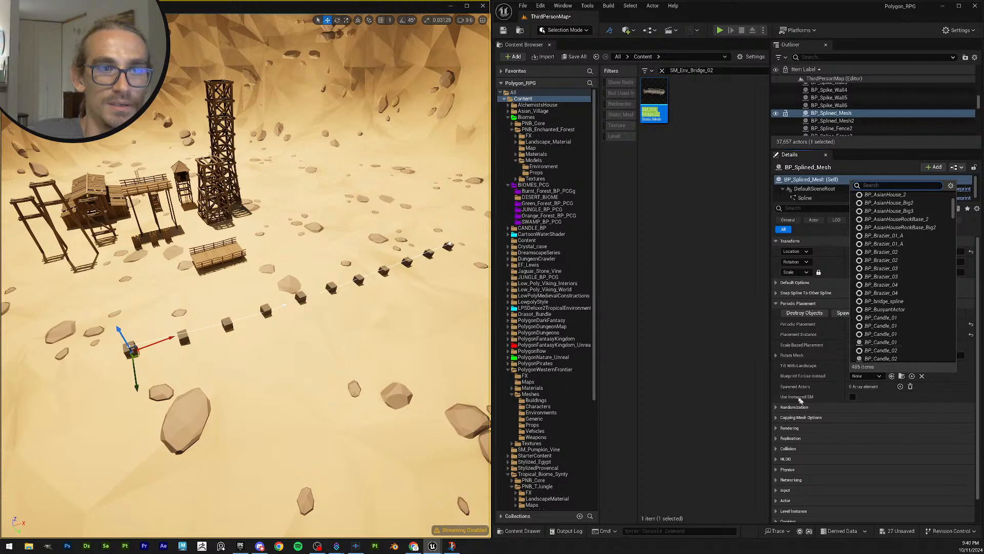
pyautogui.click(722, 375)
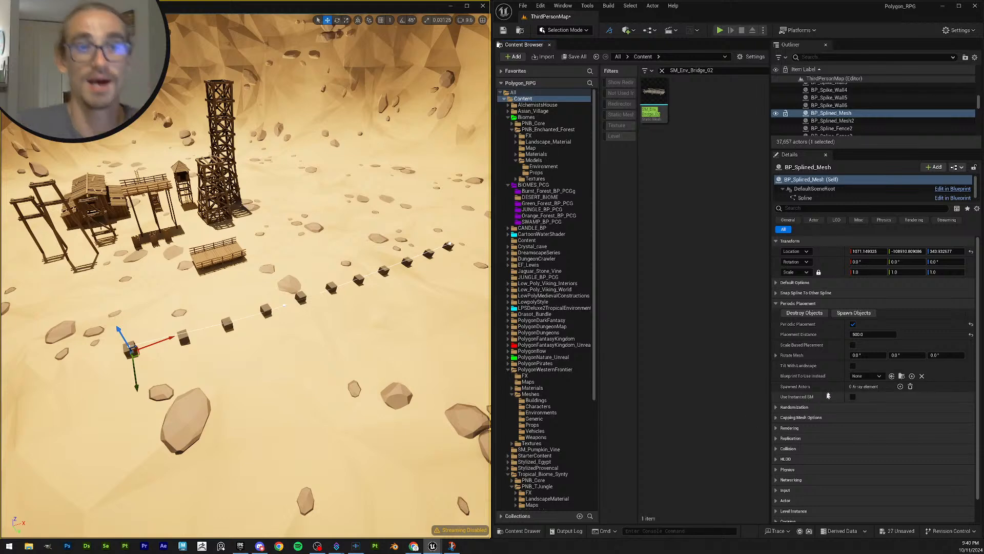
# Step: Create a blueprint named BP_SM_Env_Bridge_02 from the SM_Env_Bridge_02 mesh in the Blueprints folder and close its editor
pyautogui.click(217, 257)
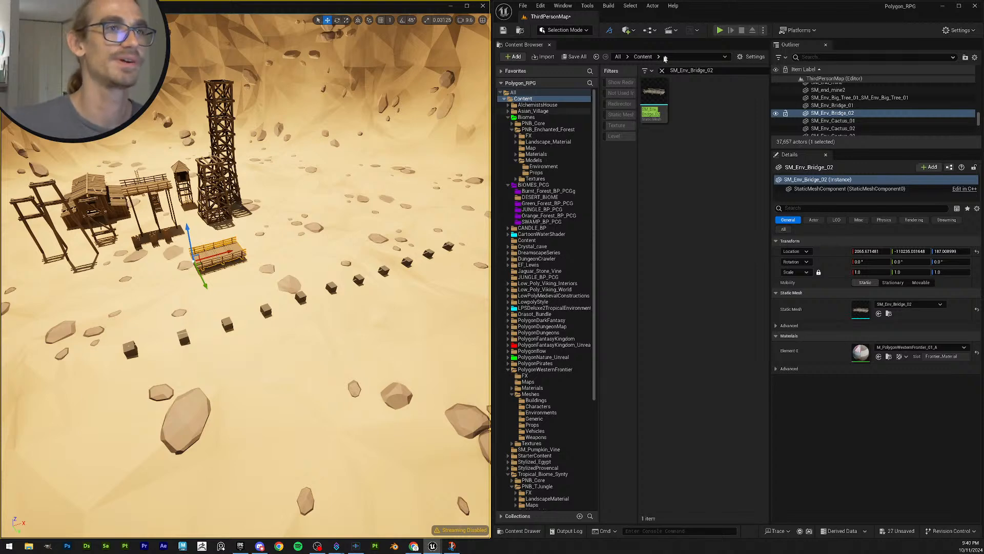
pyautogui.click(657, 92)
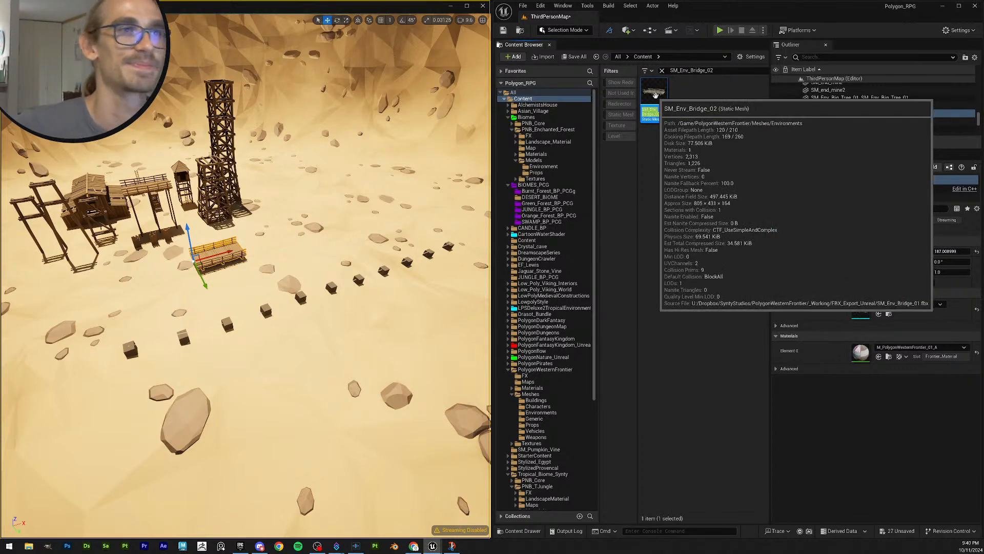
pyautogui.rightClick(655, 94)
pyautogui.moveTo(723, 251)
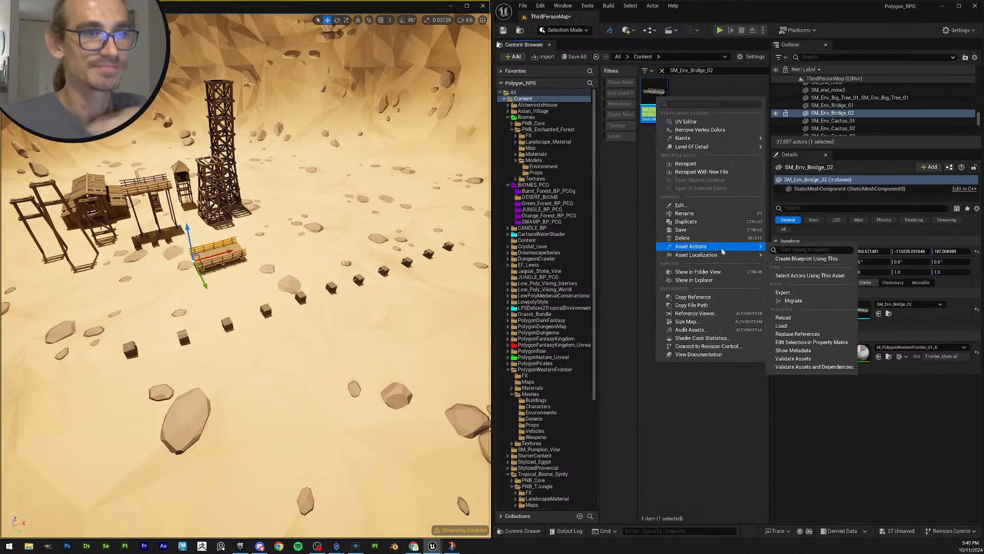
pyautogui.click(821, 263)
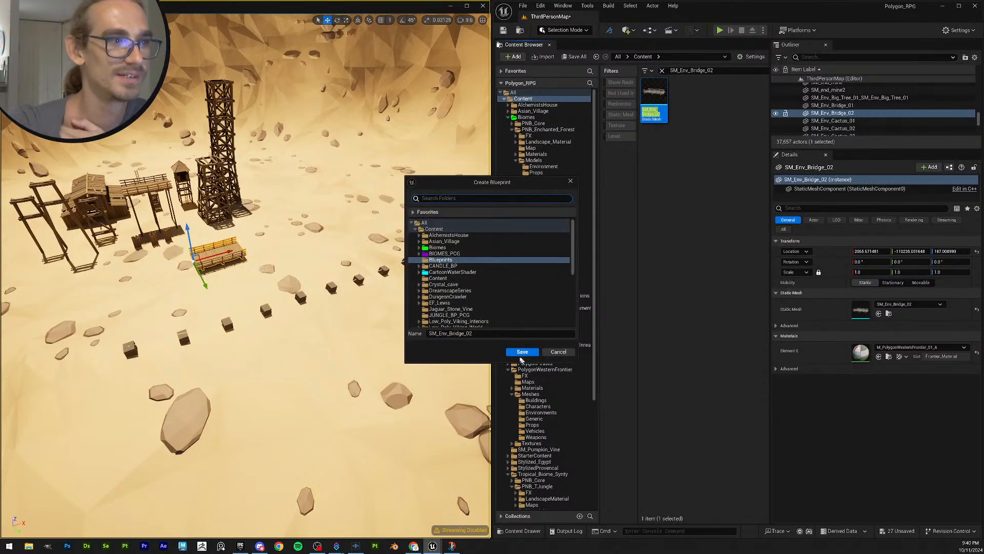
pyautogui.click(437, 333)
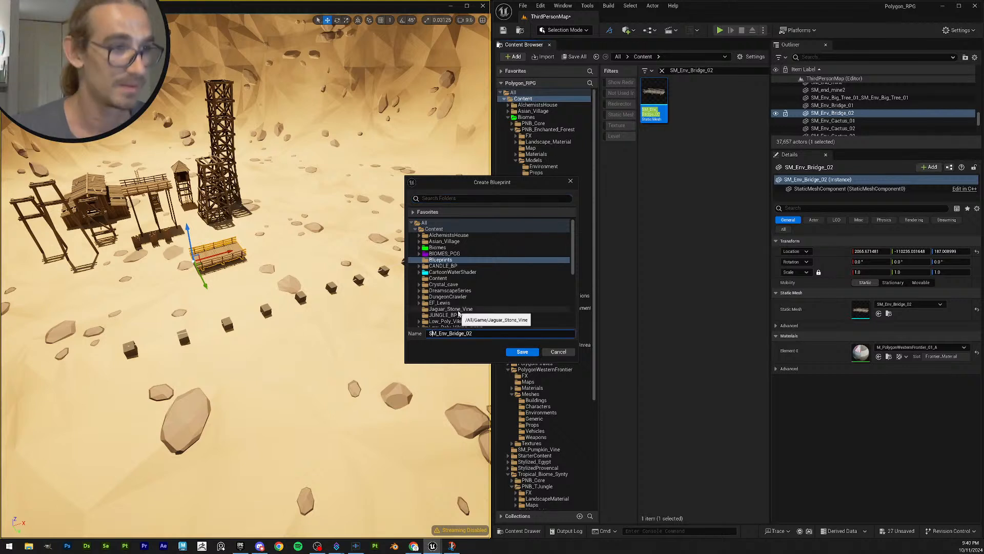
pyautogui.write('BP')
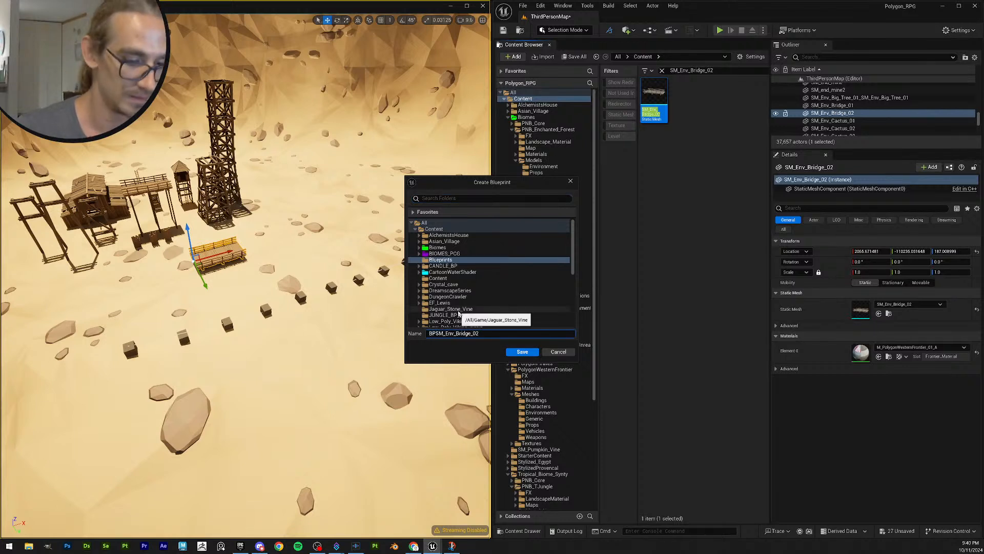
pyautogui.write('_')
pyautogui.click(522, 352)
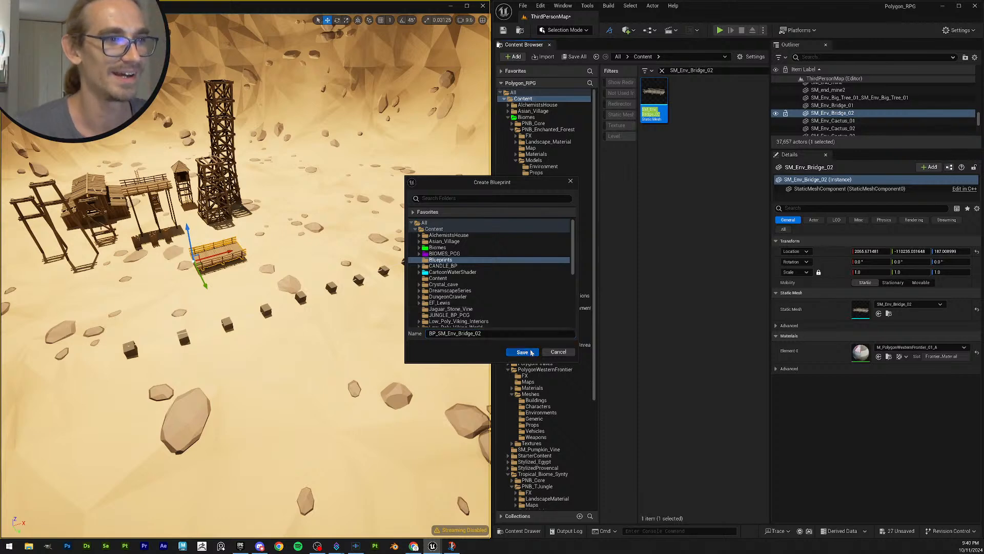
pyautogui.moveTo(609, 145); pyautogui.dragTo(6, 286)
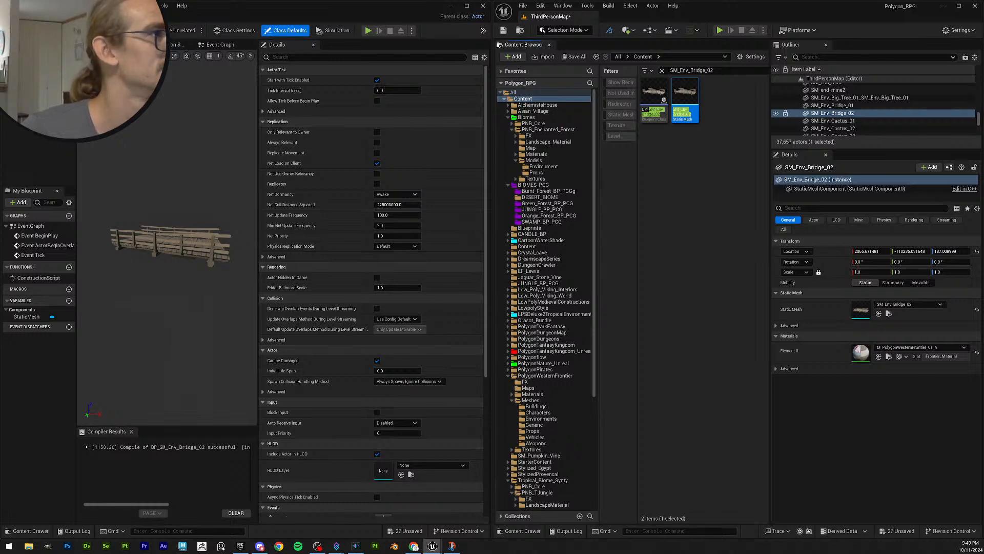
pyautogui.click(483, 6)
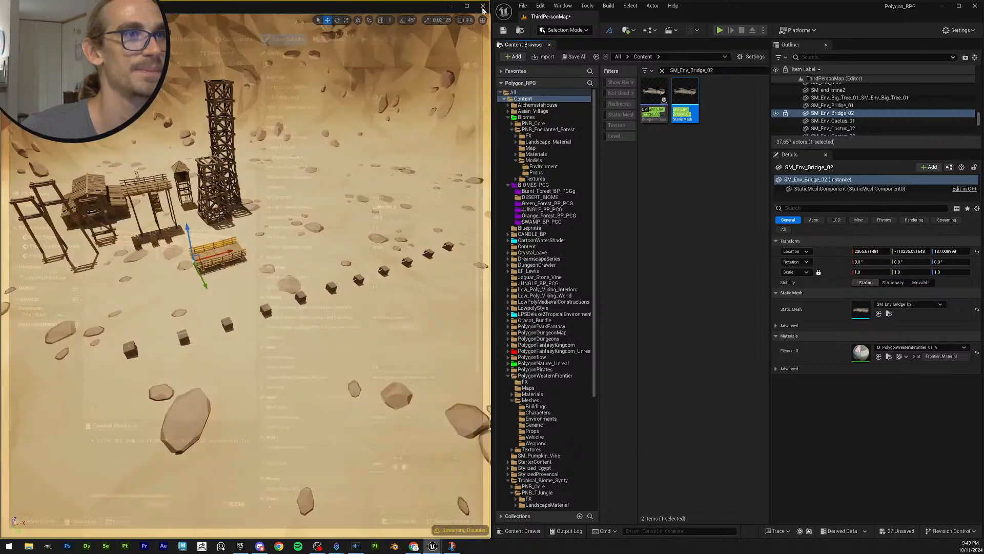
# Step: Place the BP_SM_Env_Bridge_02 blueprint on the sand beside the existing bridge and copy its actor name
pyautogui.click(132, 350)
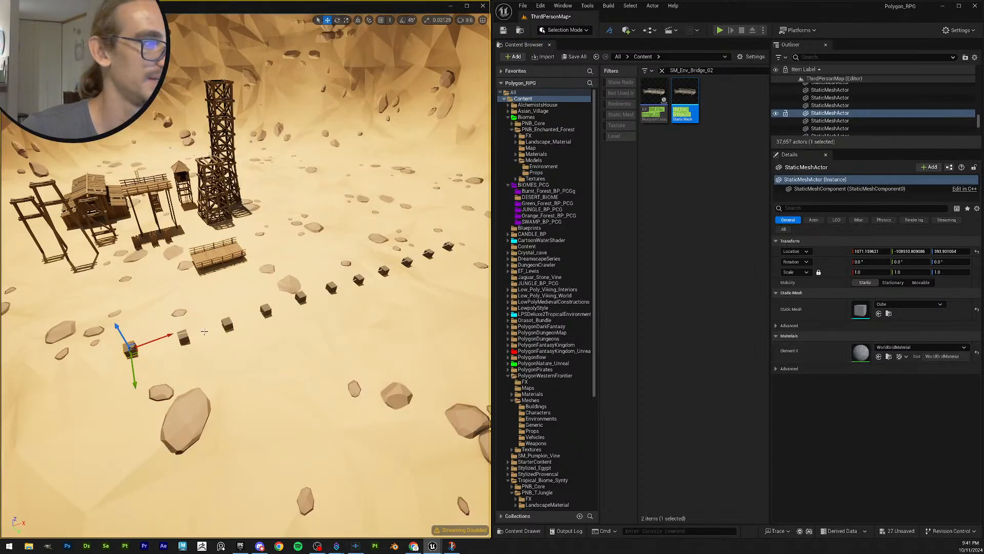
pyautogui.click(132, 349)
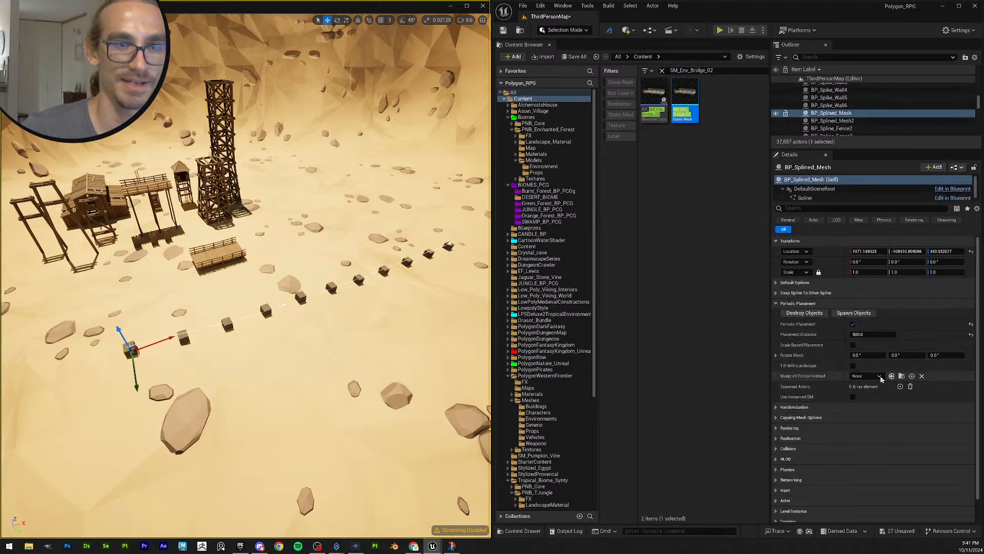
pyautogui.moveTo(655, 98); pyautogui.dragTo(266, 249)
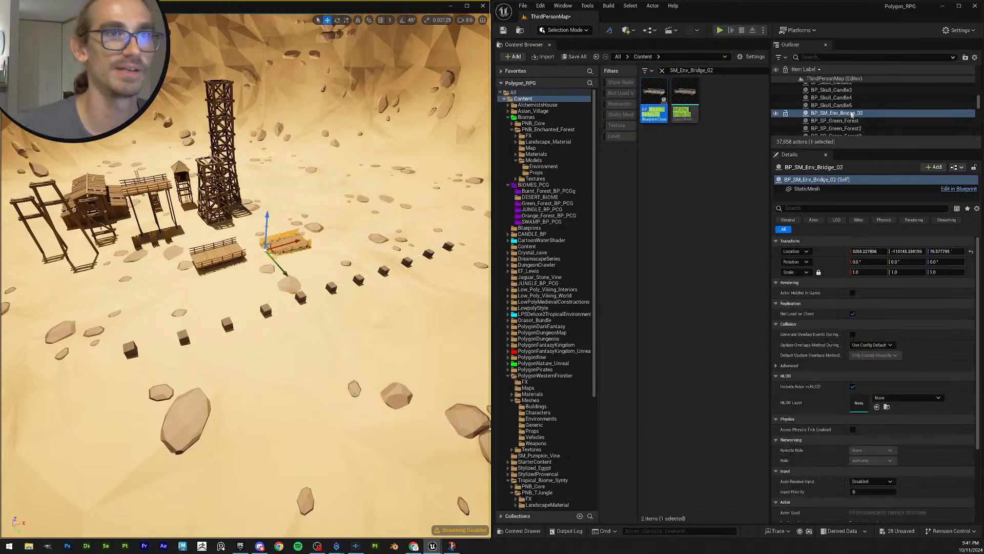
pyautogui.click(839, 113)
pyautogui.click(839, 114)
pyautogui.hotkey('ctrl', 'c')
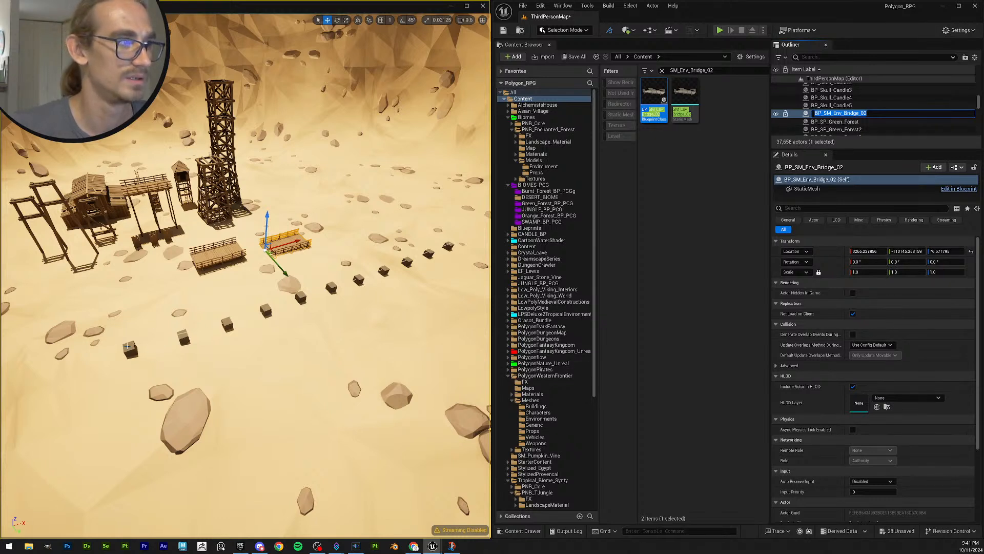
pyautogui.press('Escape')
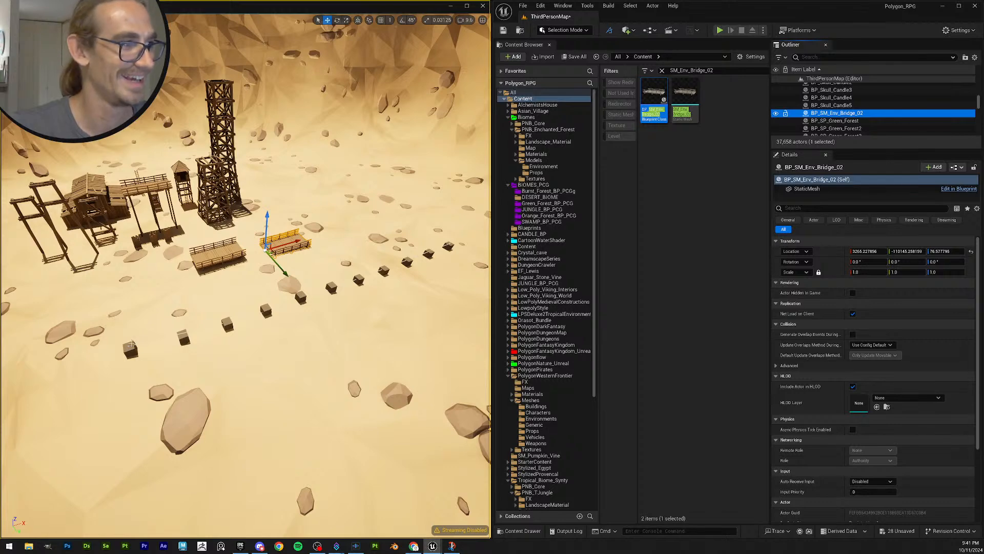
# Step: Select the BP_Splined_Mesh actor at the first block of the row near the bridges
pyautogui.click(131, 347)
pyautogui.click(184, 338)
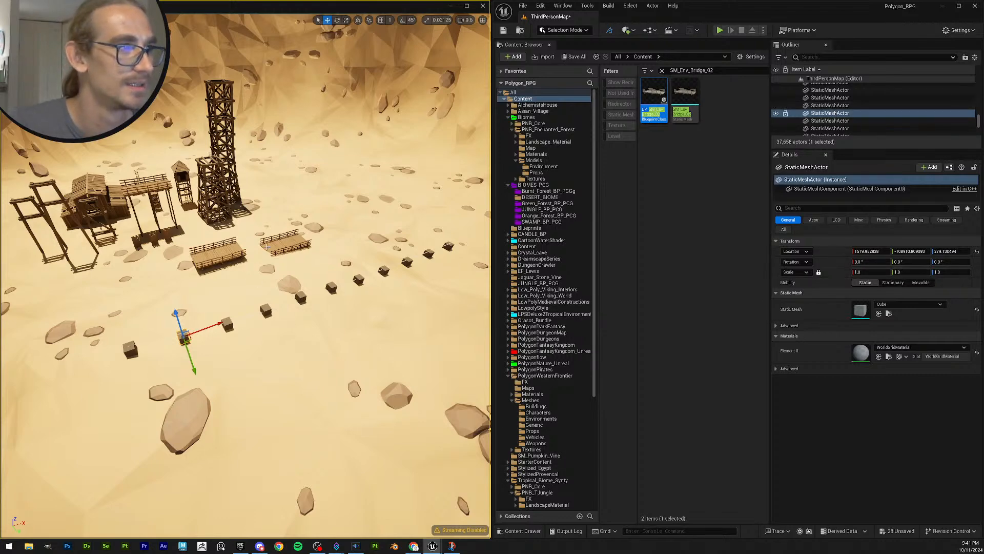
pyautogui.click(284, 246)
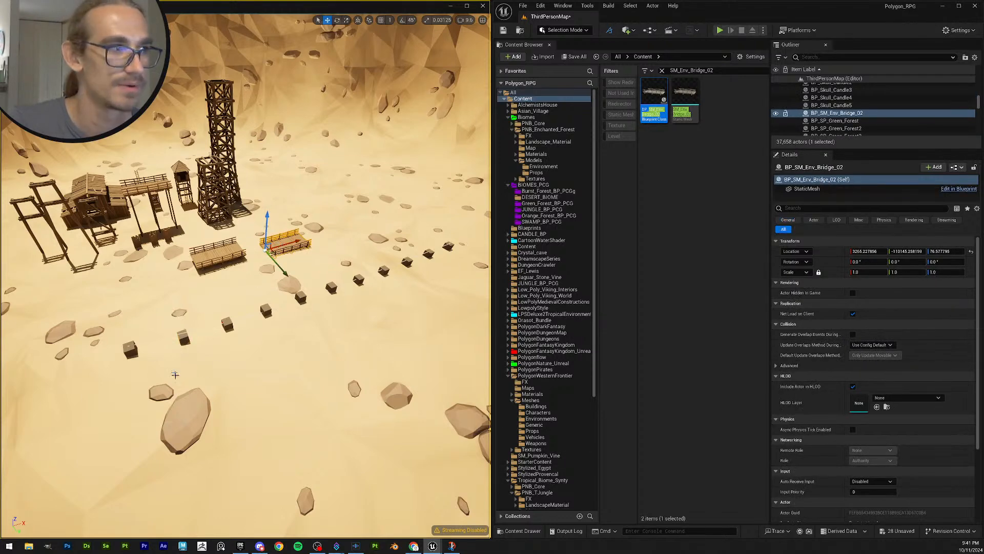
pyautogui.click(131, 346)
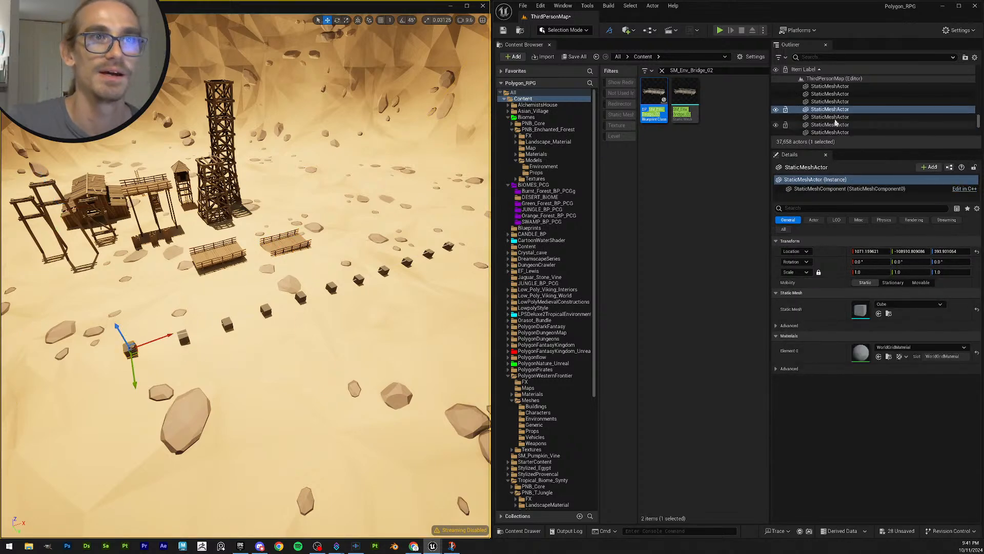
pyautogui.press('f')
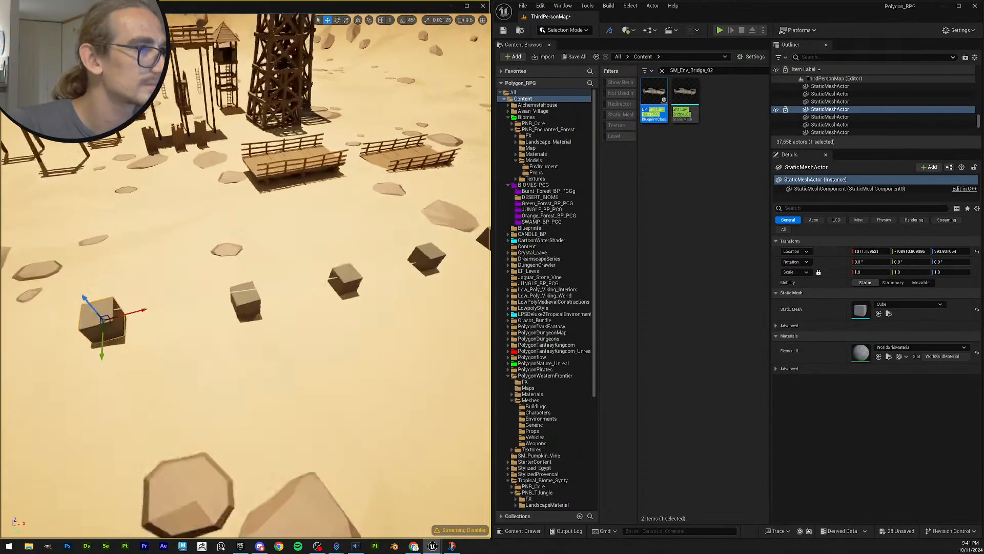
pyautogui.press('g')
pyautogui.press('g')
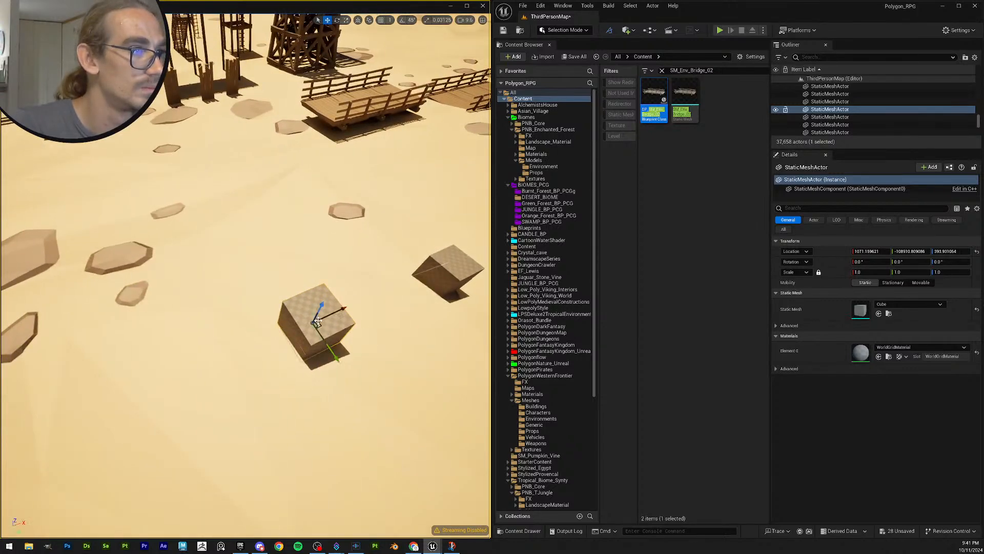
pyautogui.moveTo(331, 316); pyautogui.dragTo(330, 315, button='right')
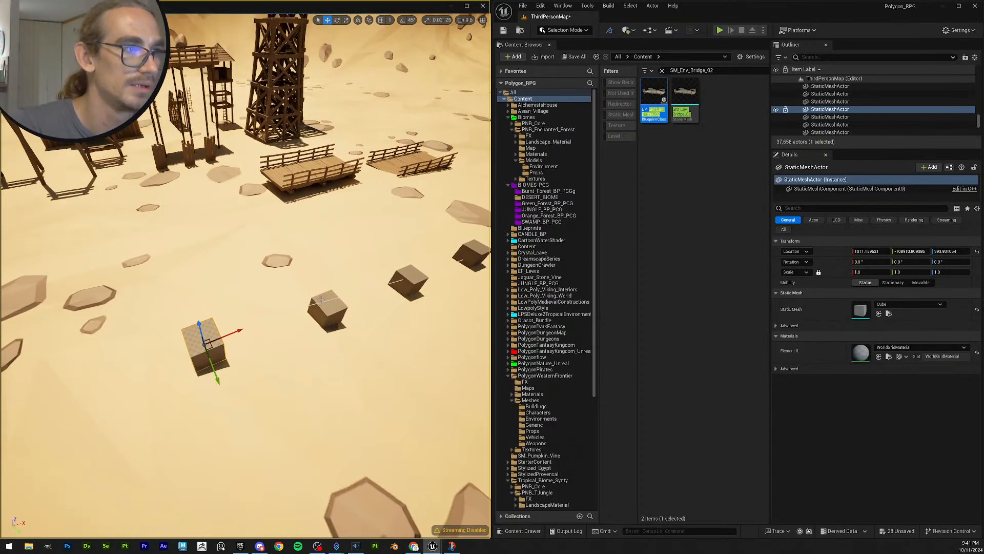
pyautogui.click(323, 302)
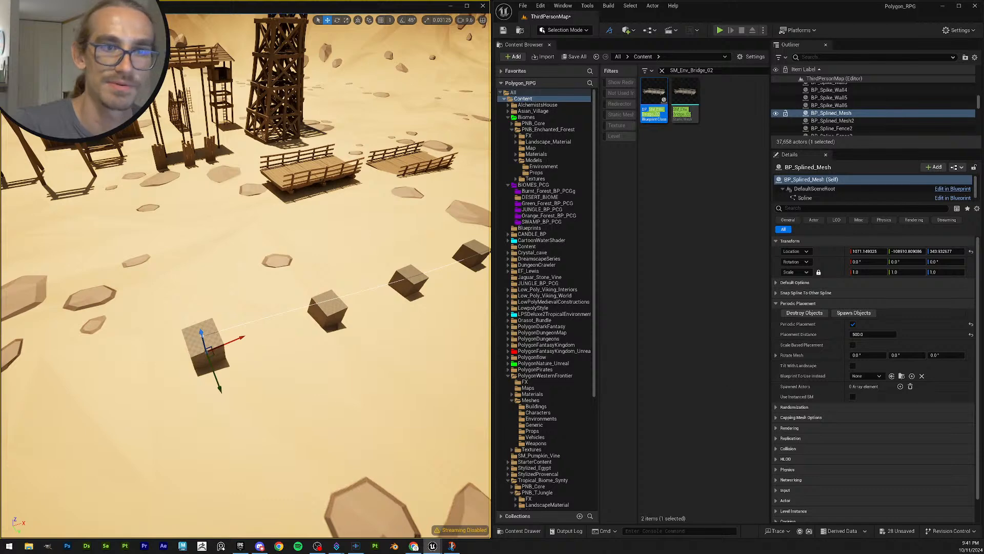
# Step: Set the spline mesh's Blueprint To Use Instead to BP_SM_Env_Bridge_02
pyautogui.moveTo(385, 240); pyautogui.dragTo(382, 242, button='right')
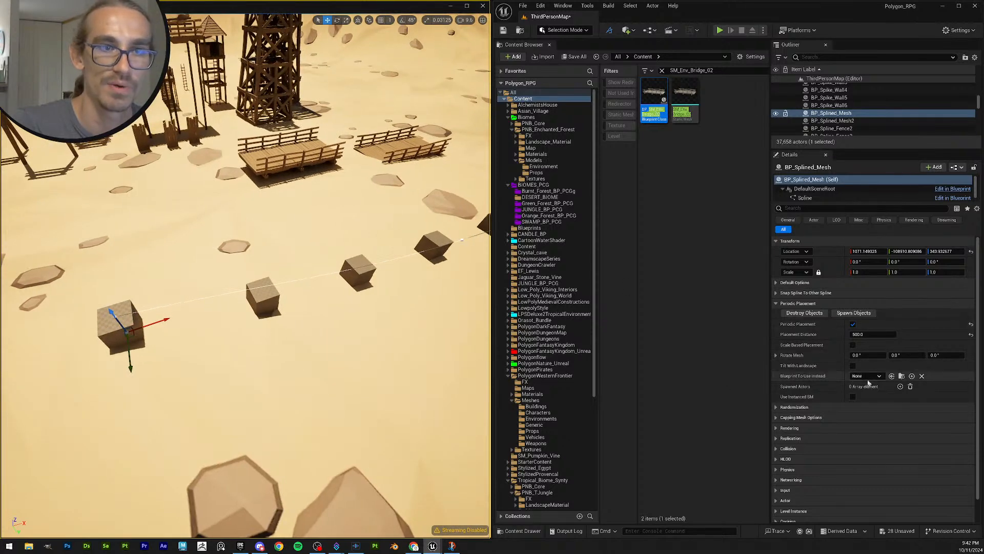
pyautogui.click(865, 380)
pyautogui.hotkey('ctrl', 'v')
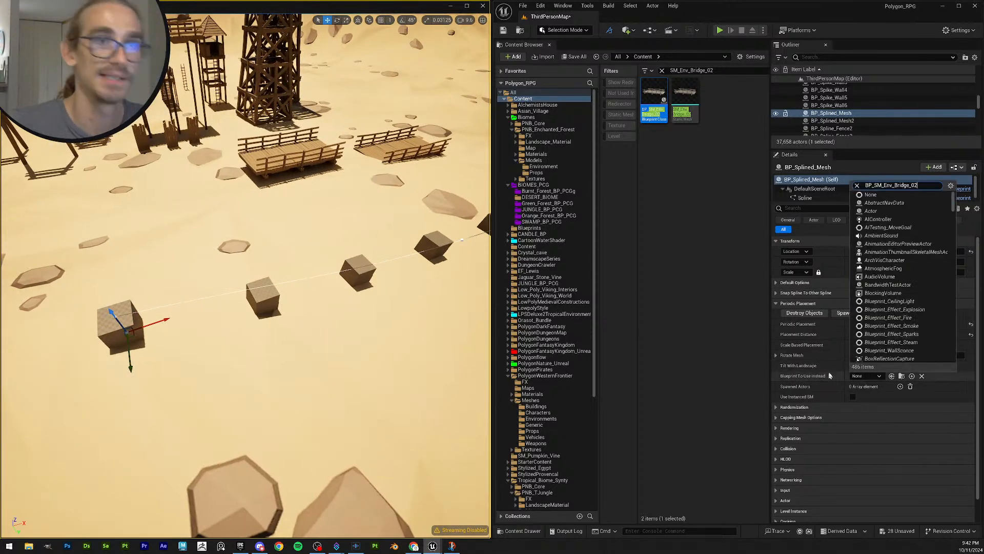
pyautogui.click(883, 403)
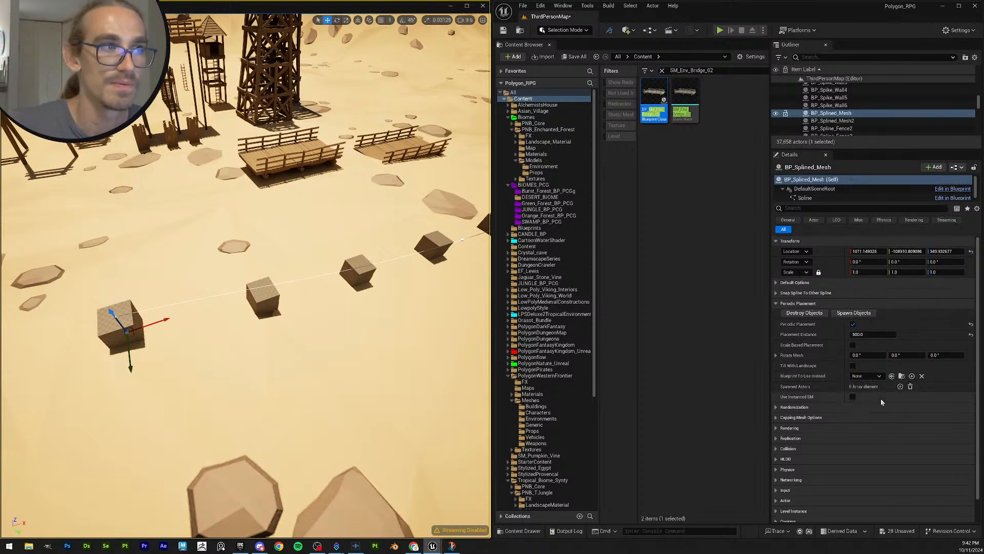
pyautogui.click(871, 377)
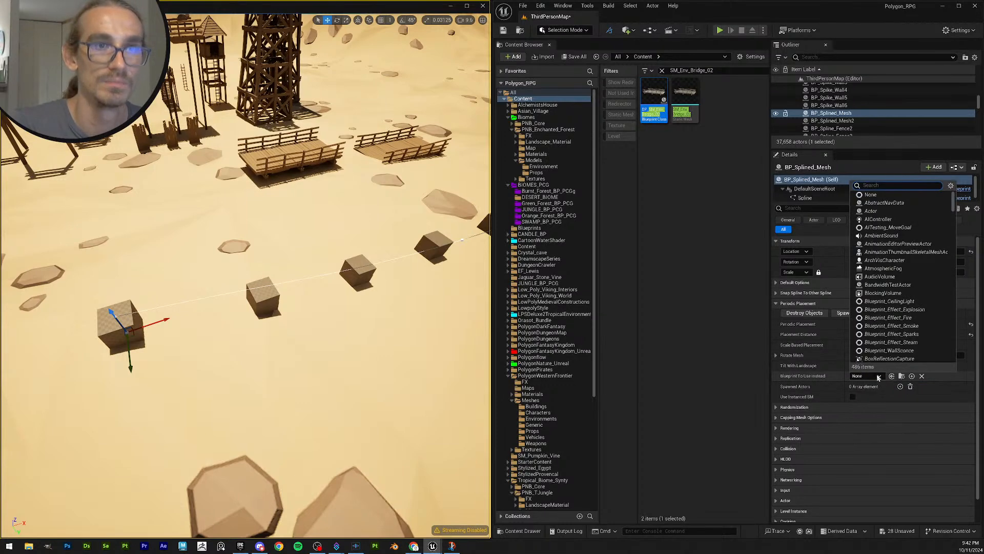
pyautogui.hotkey('ctrl', 'v')
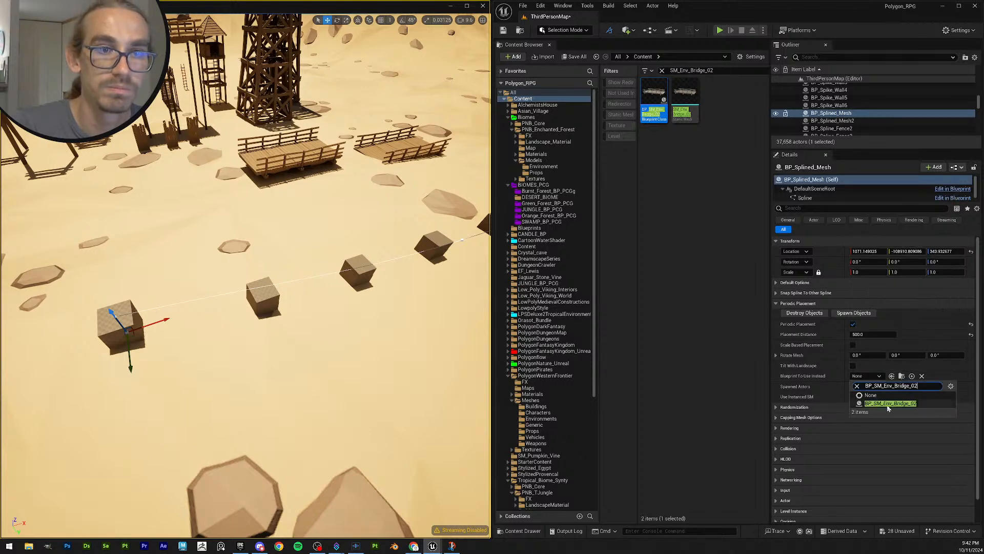
pyautogui.click(889, 405)
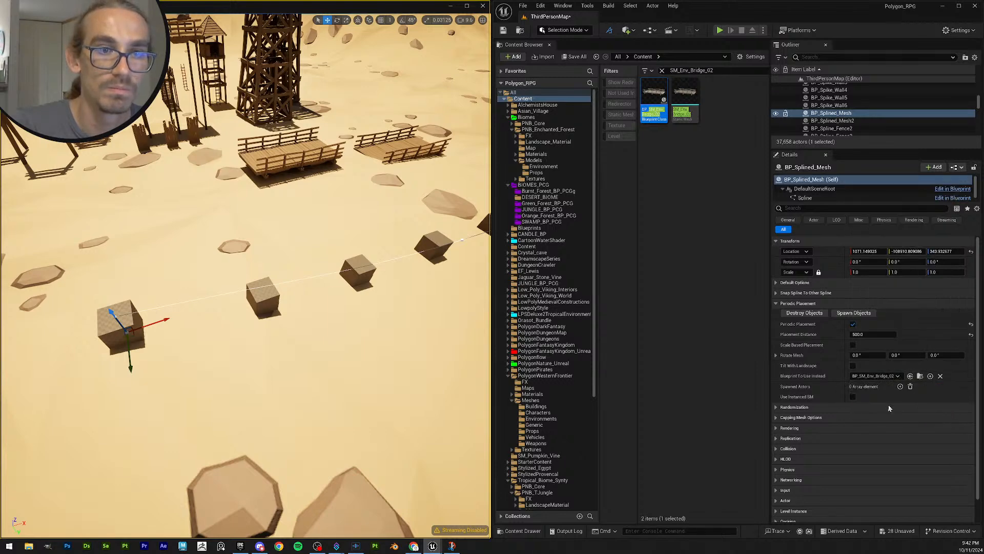
# Step: Spawn the bridge blueprint along the spline, inspect the placement from above, and destroy the spawned objects
pyautogui.click(852, 313)
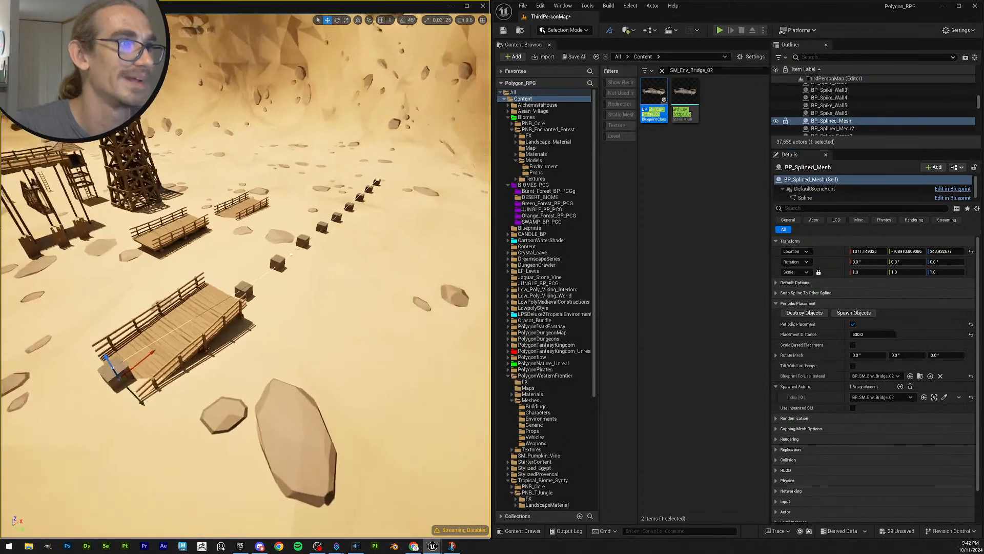
pyautogui.moveTo(245, 275); pyautogui.dragTo(236, 318, button='right')
pyautogui.moveTo(309, 246)
pyautogui.mouseDown(button='right')
pyautogui.moveTo(319, 279)
pyautogui.moveTo(310, 245)
pyautogui.mouseUp(button='right')
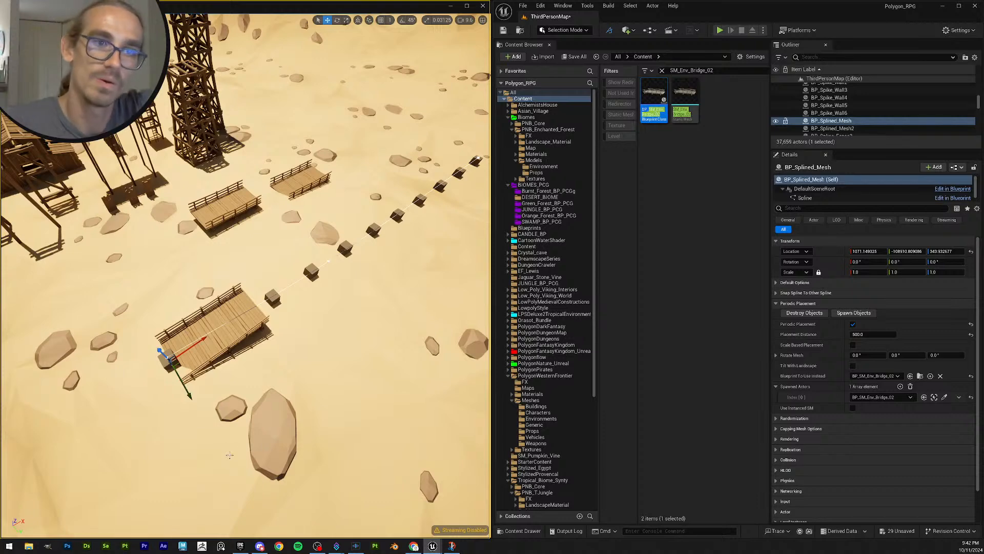
pyautogui.moveTo(375, 270); pyautogui.dragTo(399, 266, button='right')
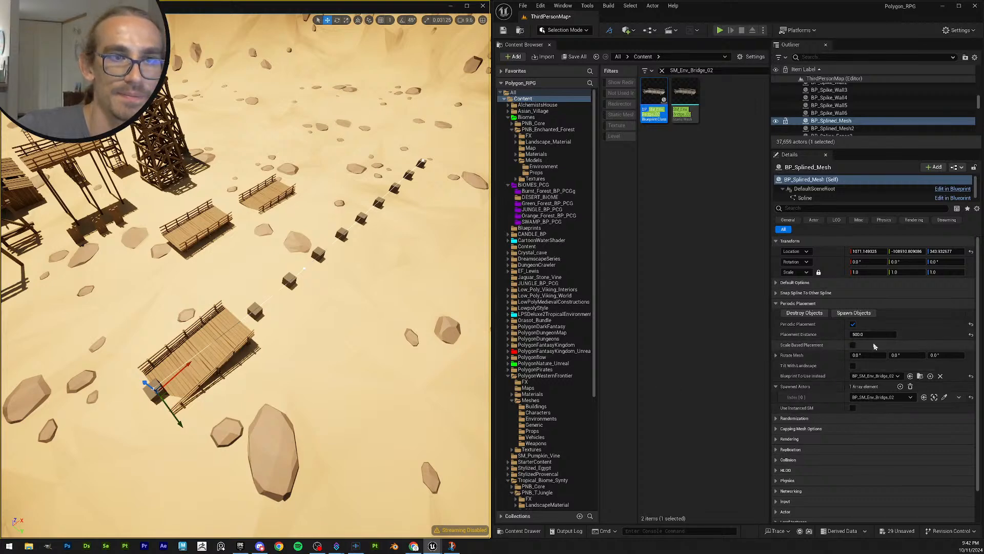
pyautogui.click(805, 313)
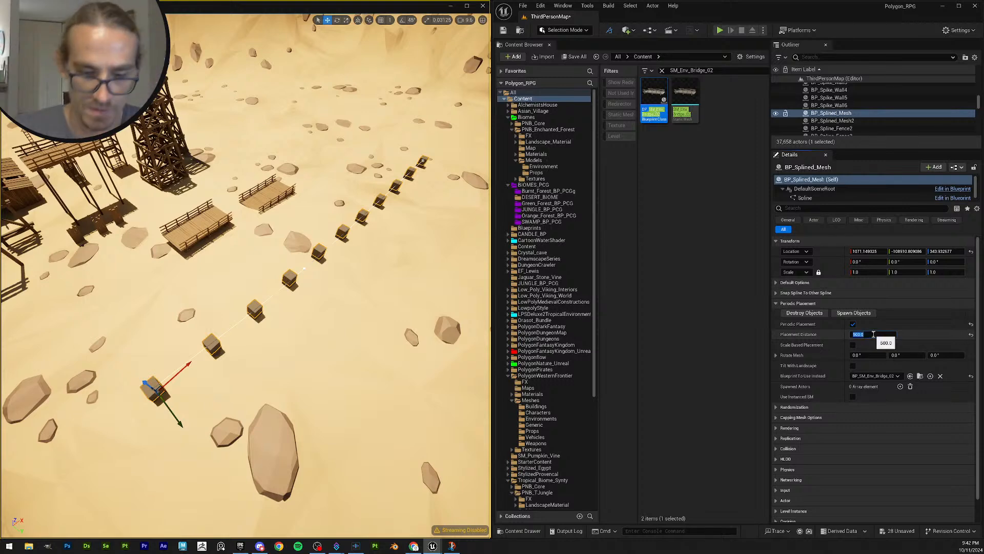
# Step: Set the Placement Distance to 10 and test it by spawning and destroying the bridge objects along the spline
pyautogui.press('Return')
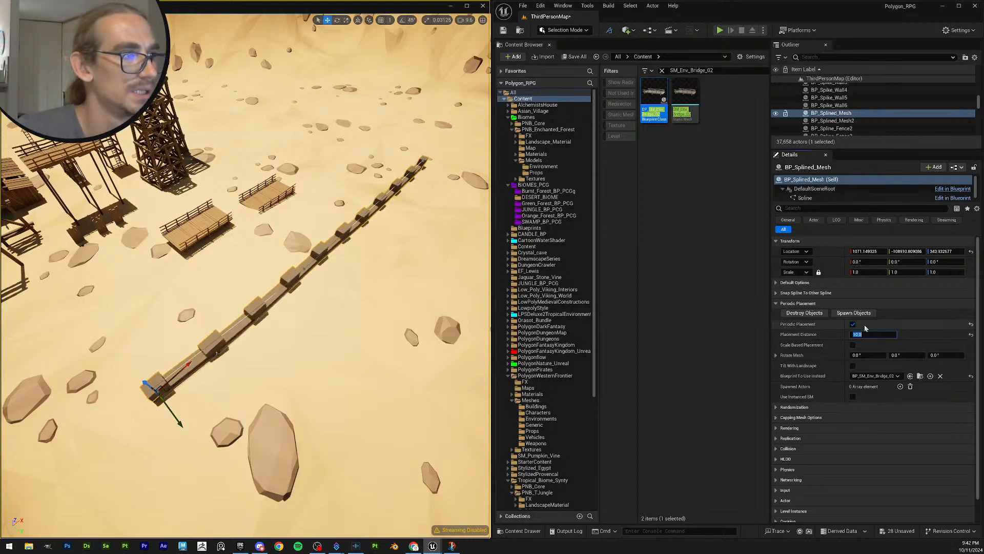
pyautogui.moveTo(308, 287); pyautogui.dragTo(256, 288, button='right')
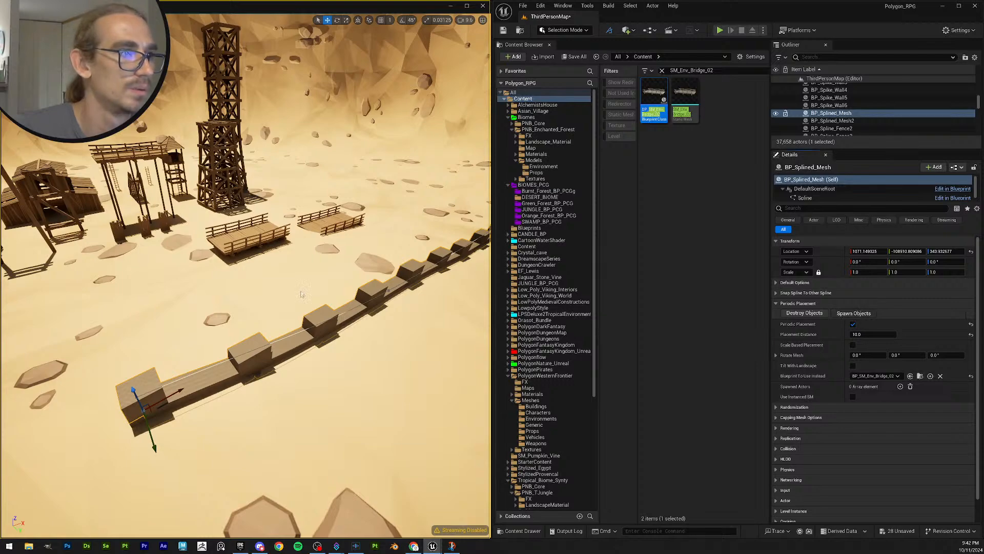
pyautogui.moveTo(302, 294)
pyautogui.mouseDown(button='right')
pyautogui.moveTo(310, 288)
pyautogui.moveTo(305, 257)
pyautogui.moveTo(328, 266)
pyautogui.moveTo(333, 295)
pyautogui.moveTo(306, 302)
pyautogui.moveTo(318, 301)
pyautogui.mouseUp(button='right')
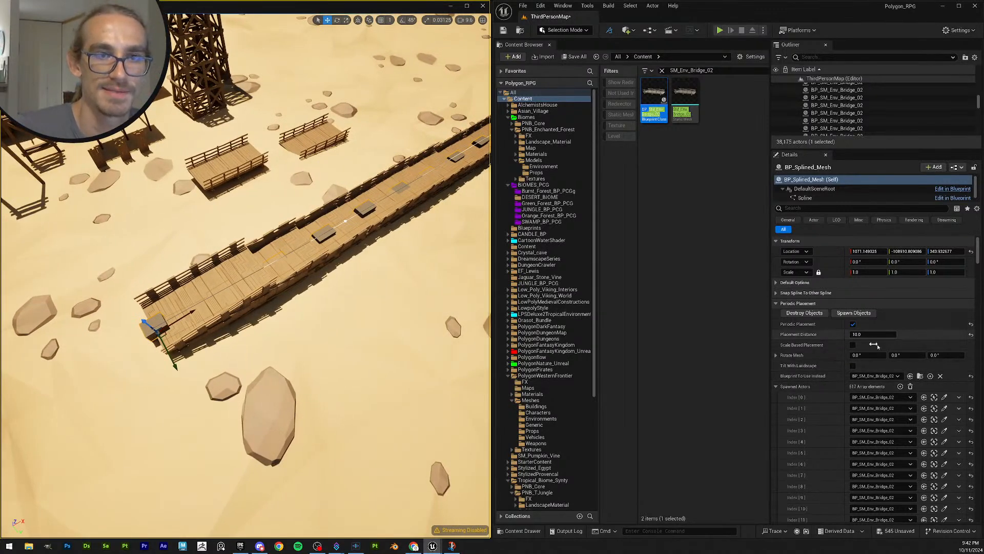
pyautogui.click(807, 314)
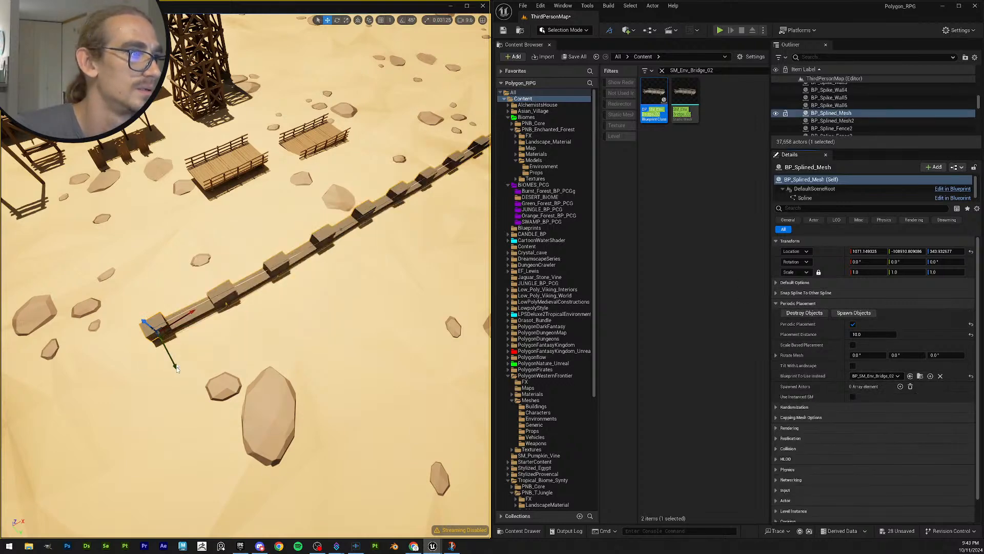
# Step: Move the BP_Splined_Mesh actor along Y to about -109229, off the row of separate blocks
pyautogui.moveTo(176, 368); pyautogui.dragTo(152, 320)
pyautogui.moveTo(153, 320); pyautogui.dragTo(153, 435, button='right')
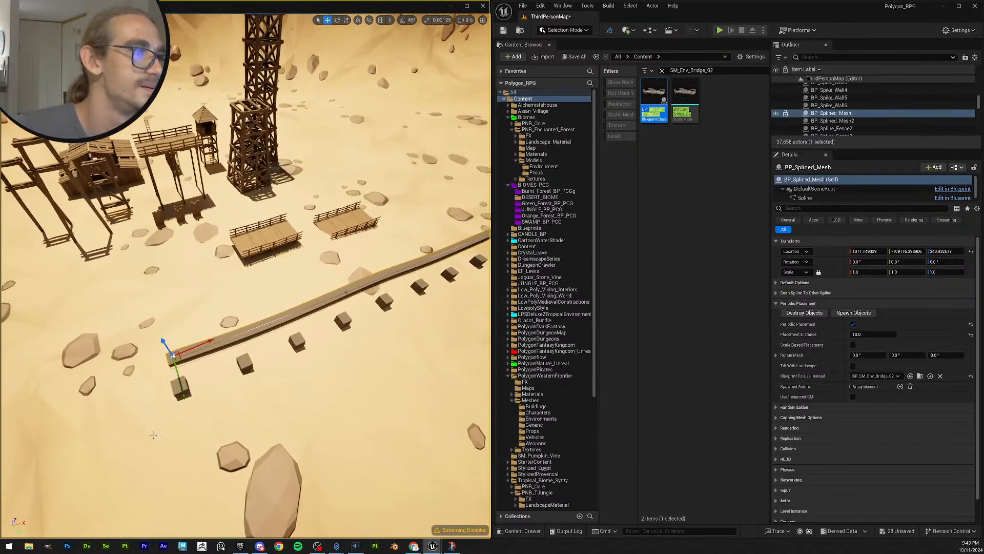
pyautogui.moveTo(175, 387); pyautogui.dragTo(170, 382)
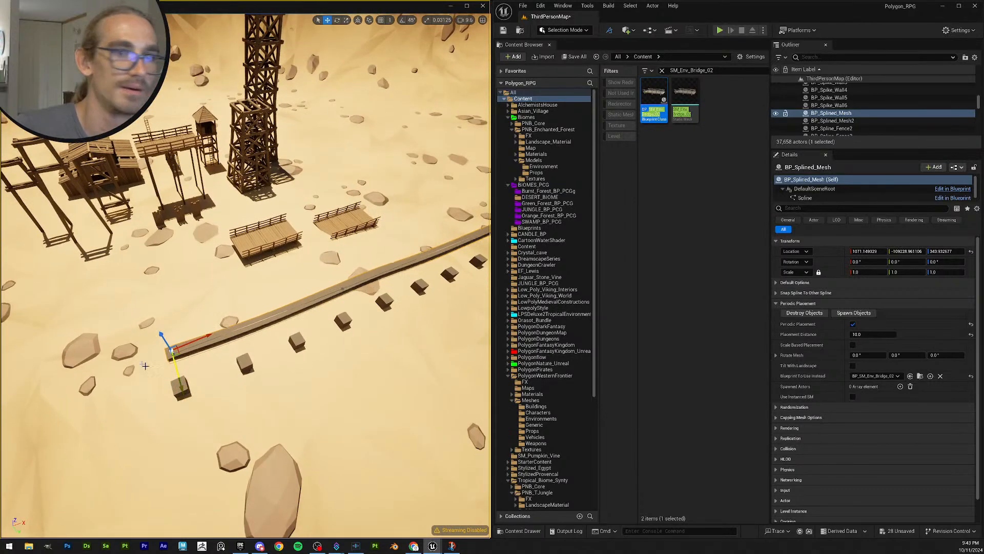
# Step: Set the spline mesh's Placement Distance to 500, spawn the bridges along the spline, and inspect how they overlap
pyautogui.click(879, 334)
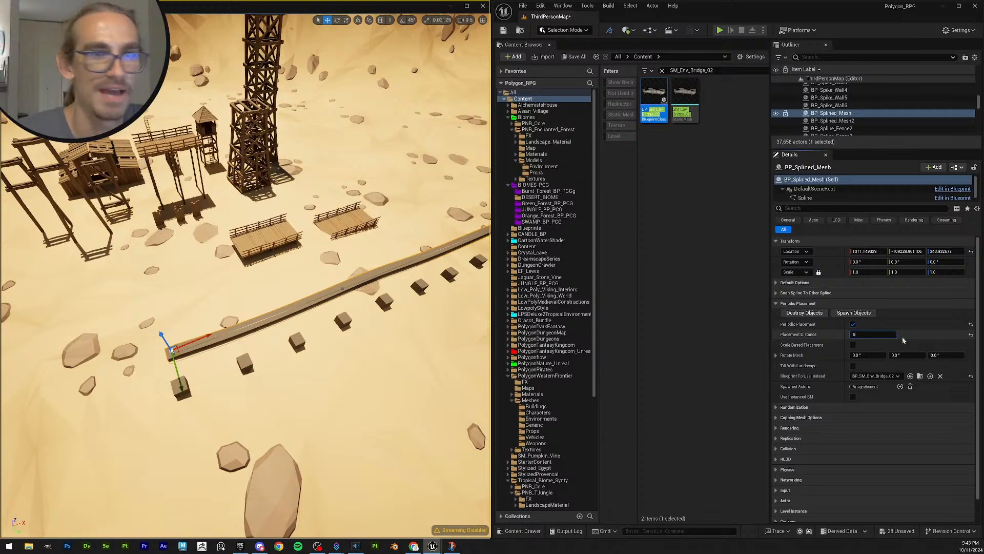
pyautogui.press('Return')
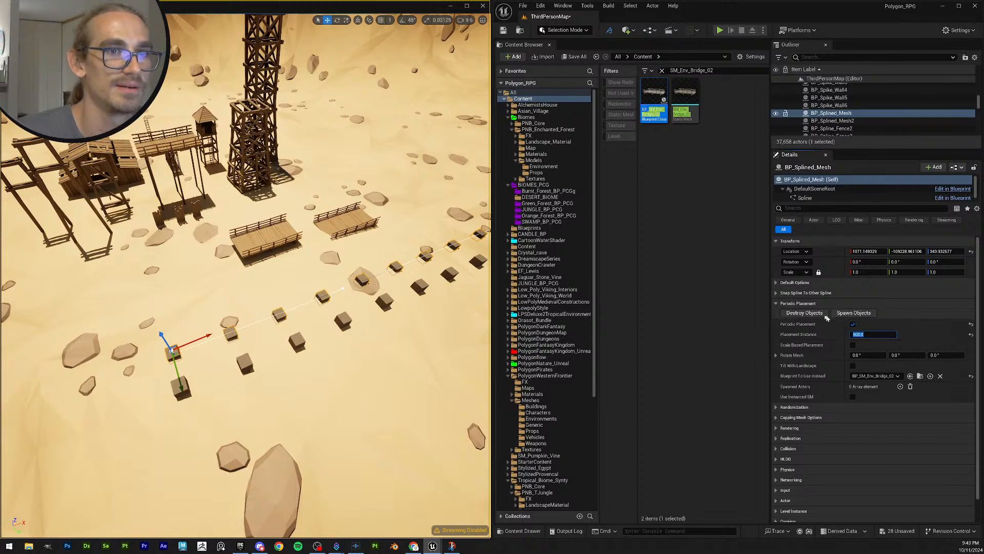
pyautogui.click(854, 314)
pyautogui.press('w')
pyautogui.moveTo(319, 299); pyautogui.dragTo(284, 256, button='right')
pyautogui.press('w')
pyautogui.press('s')
pyautogui.press('s')
pyautogui.press('a')
# Step: Set the Placement Distance to 750, destroy the existing bridges, and spawn them again along the spline
pyautogui.click(878, 334)
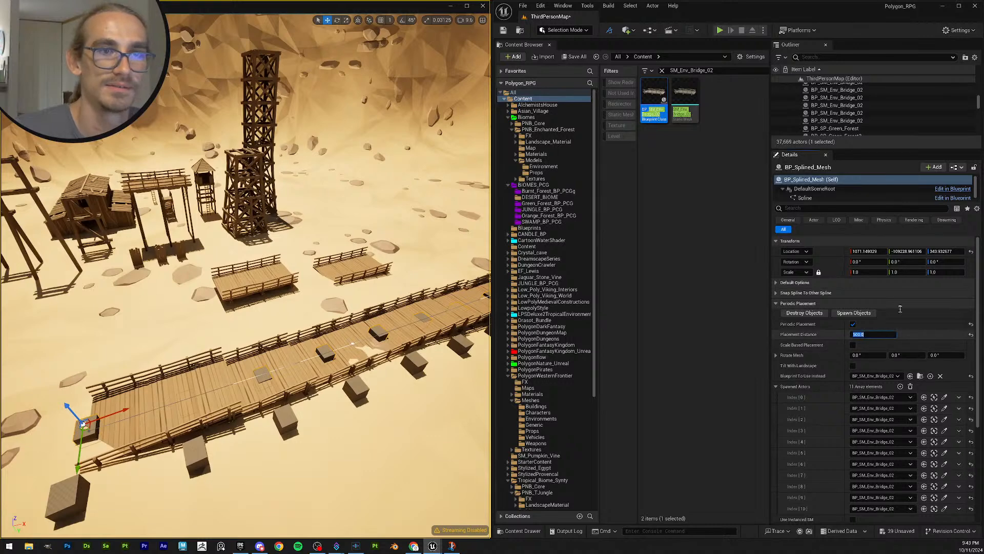
pyautogui.press('Return')
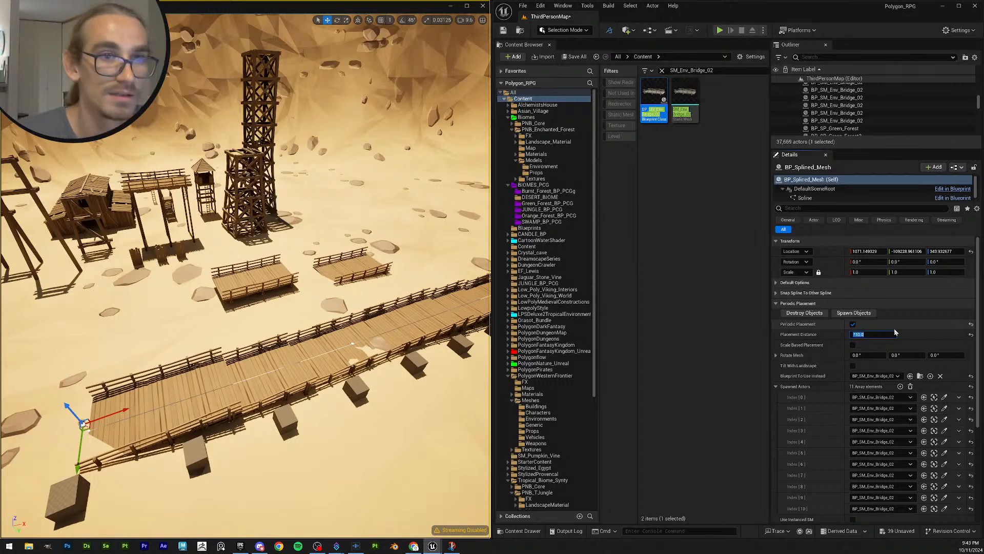
pyautogui.click(802, 313)
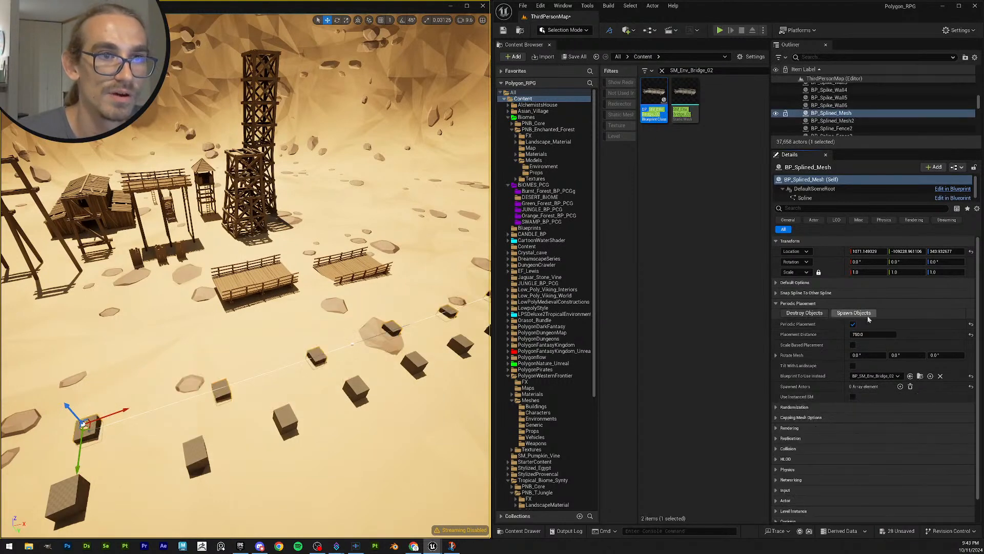
pyautogui.click(853, 314)
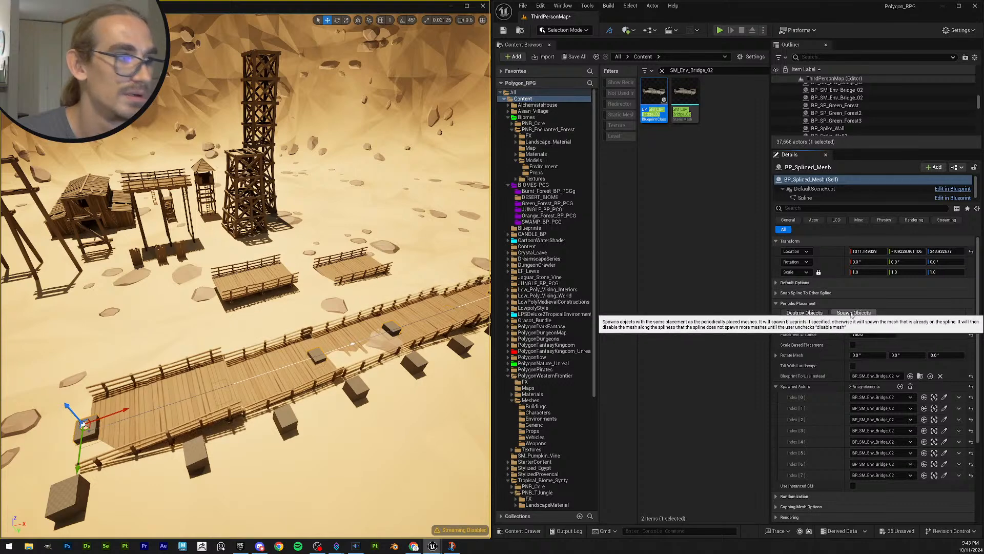
# Step: Set the Placement Distance to 780, respawn the bridges, and inspect the joints between them
pyautogui.click(868, 335)
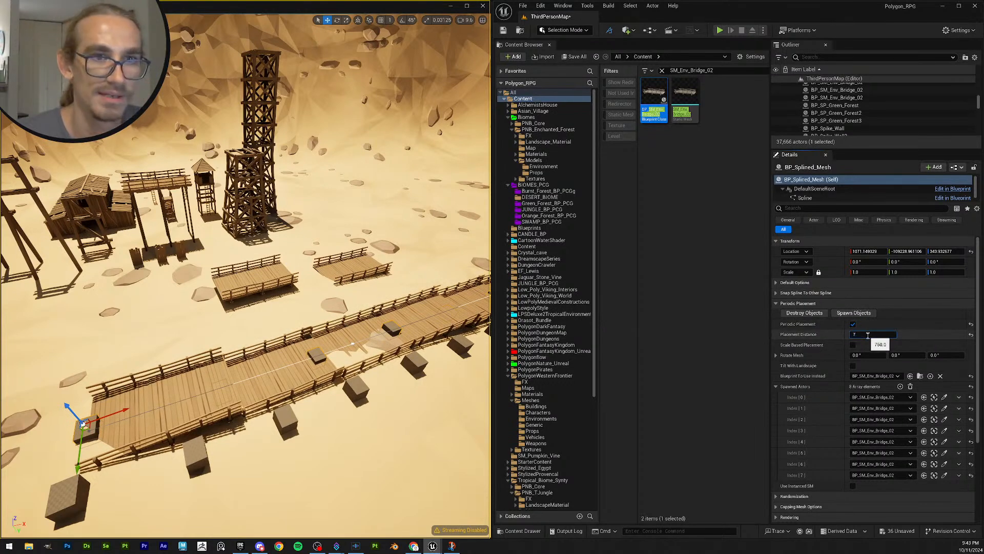
pyautogui.write('780')
pyautogui.press('Return')
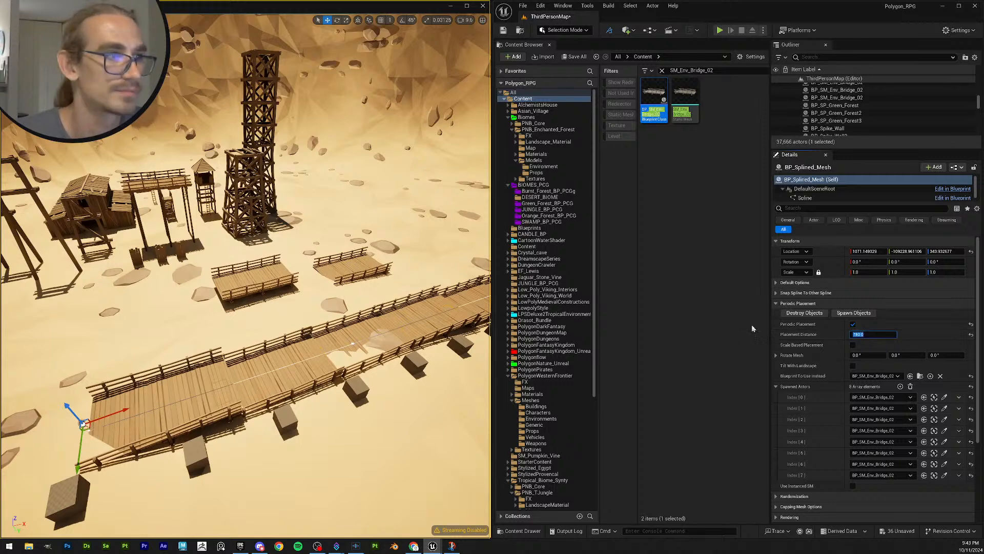
pyautogui.click(808, 316)
pyautogui.click(857, 314)
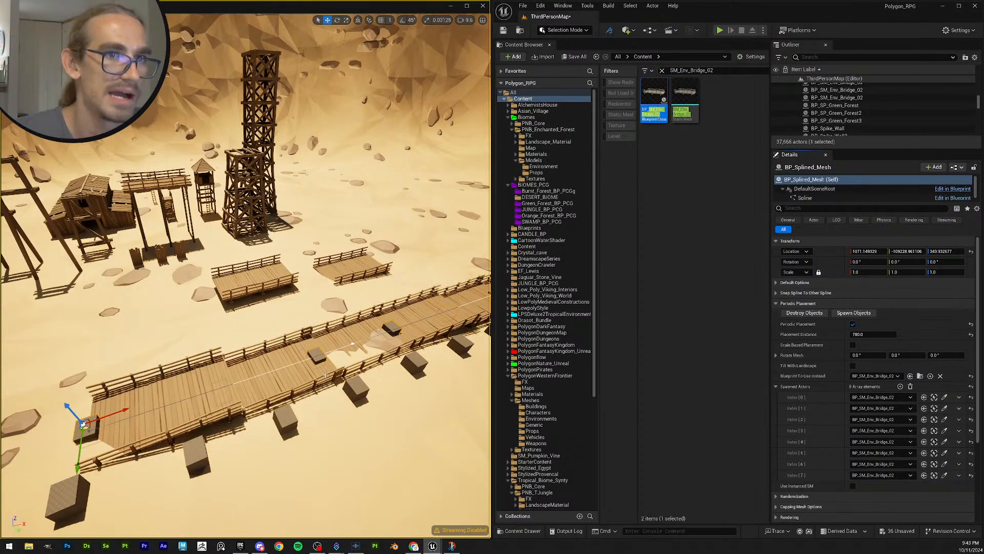
pyautogui.moveTo(326, 375); pyautogui.dragTo(271, 362, button='right')
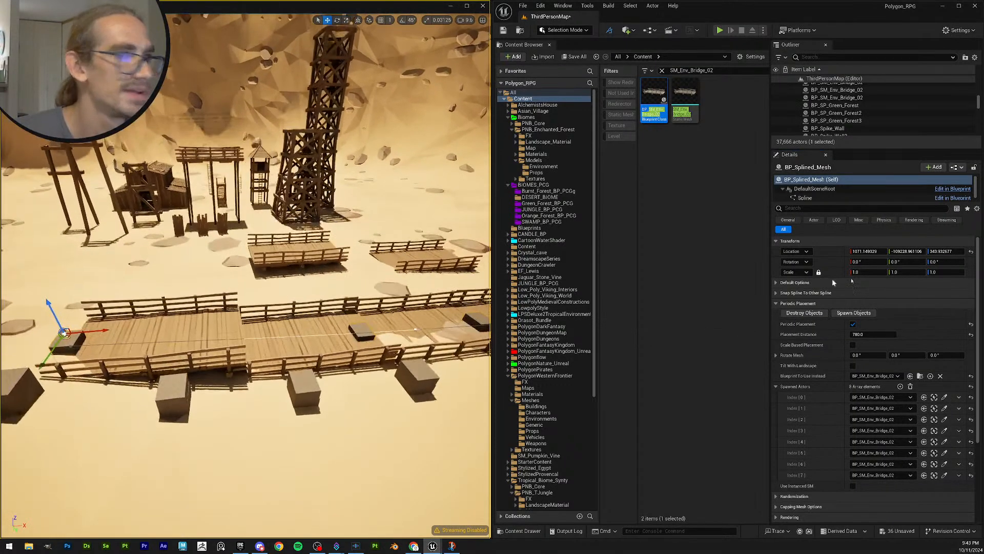
# Step: Set the Placement Distance to 800, replace the spawned bridges, and look closely at the gaps between sections
pyautogui.click(865, 334)
pyautogui.write('8')
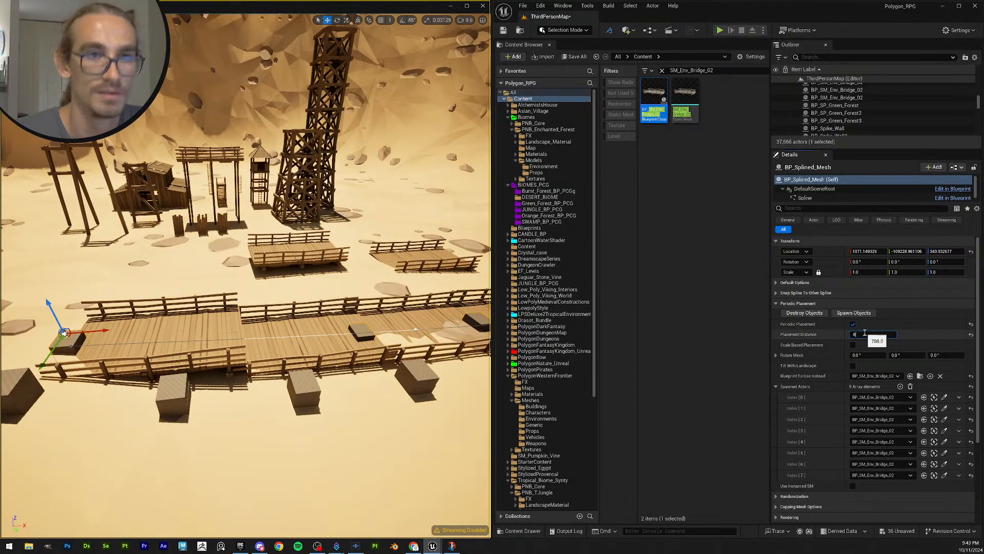
pyautogui.write('00')
pyautogui.press('Return')
pyautogui.click(804, 313)
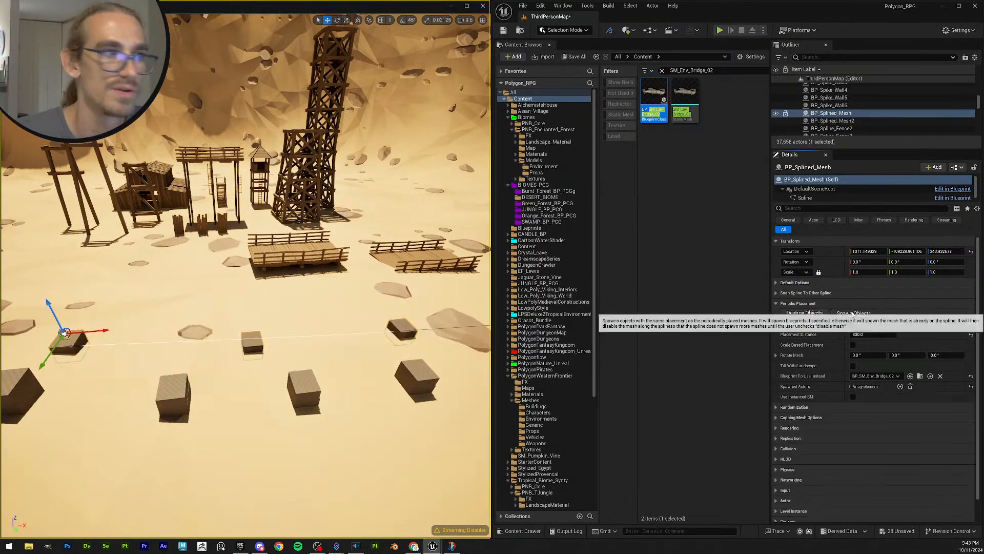
pyautogui.click(854, 313)
pyautogui.moveTo(316, 308)
pyautogui.mouseDown(button='right')
pyautogui.moveTo(331, 309)
pyautogui.moveTo(315, 308)
pyautogui.mouseUp(button='right')
# Step: Set the Placement Distance to 790, respawn the bridges, and inspect the whole row along the spline
pyautogui.click(865, 334)
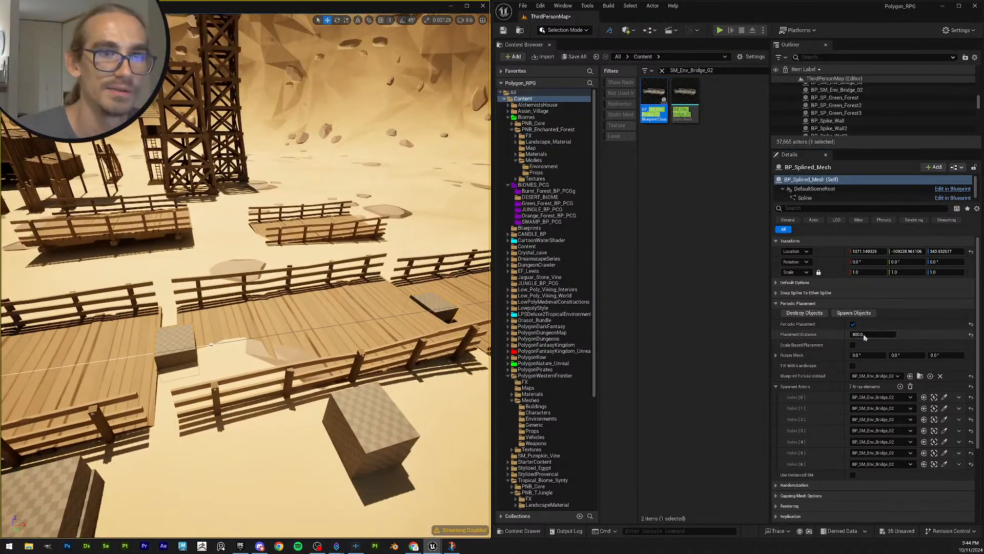
pyautogui.write('790')
pyautogui.press('Return')
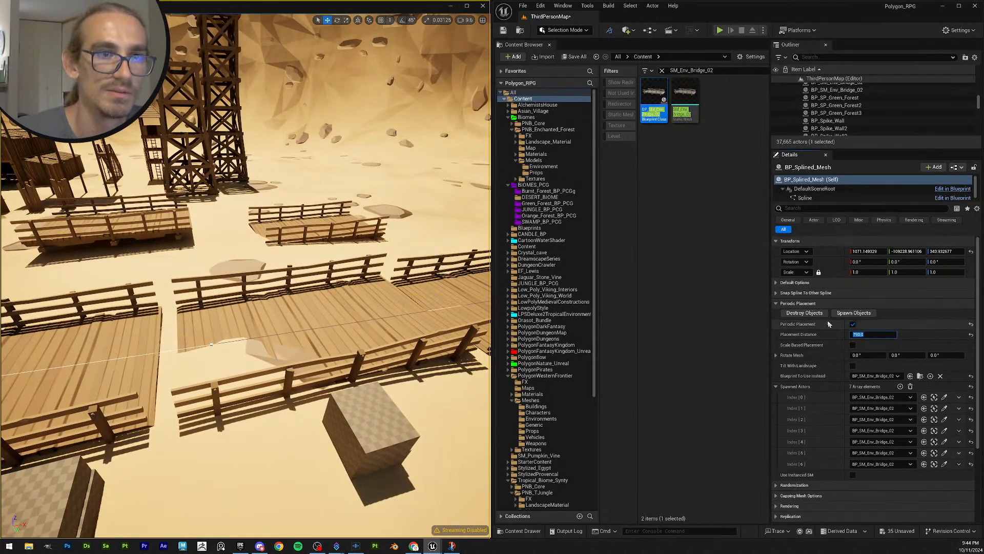
pyautogui.click(805, 313)
pyautogui.click(847, 315)
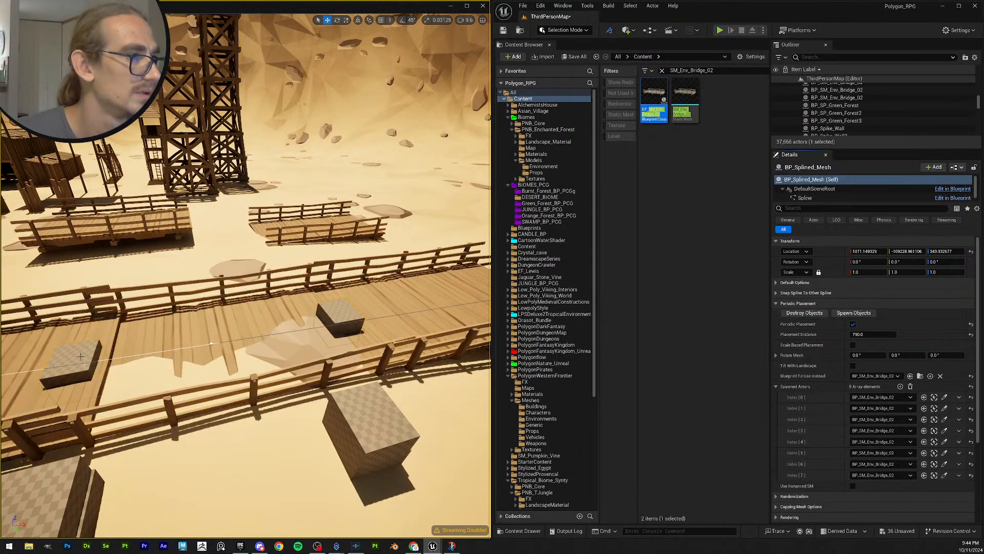
pyautogui.moveTo(246, 277); pyautogui.dragTo(184, 287, button='right')
pyautogui.moveTo(270, 310)
pyautogui.mouseDown(button='right')
pyautogui.moveTo(244, 311)
pyautogui.moveTo(285, 309)
pyautogui.mouseUp(button='right')
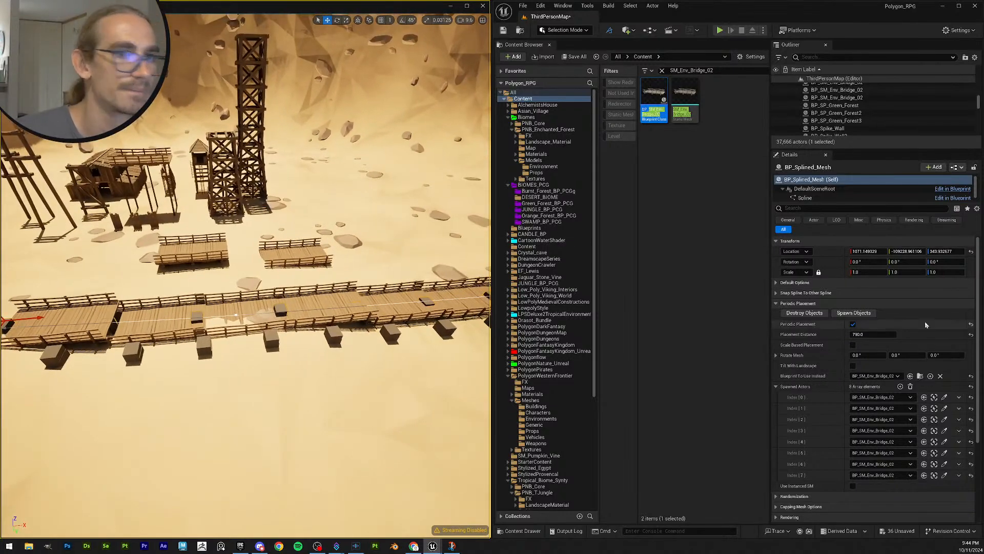
# Step: Check the approximate size of the SM_Env_Bridge_02 static mesh and examine the first spawned bridge section
pyautogui.click(875, 334)
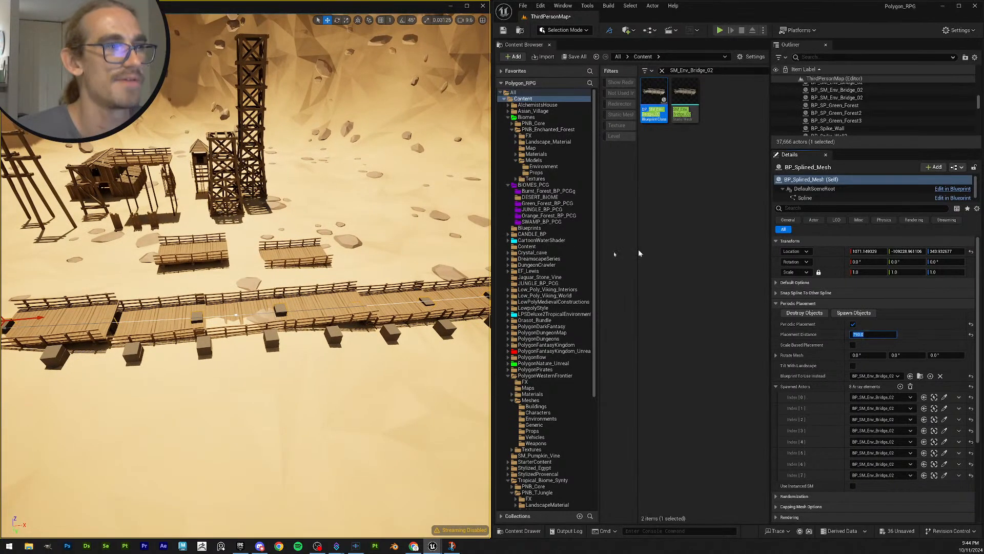
pyautogui.moveTo(302, 219); pyautogui.dragTo(280, 291, button='right')
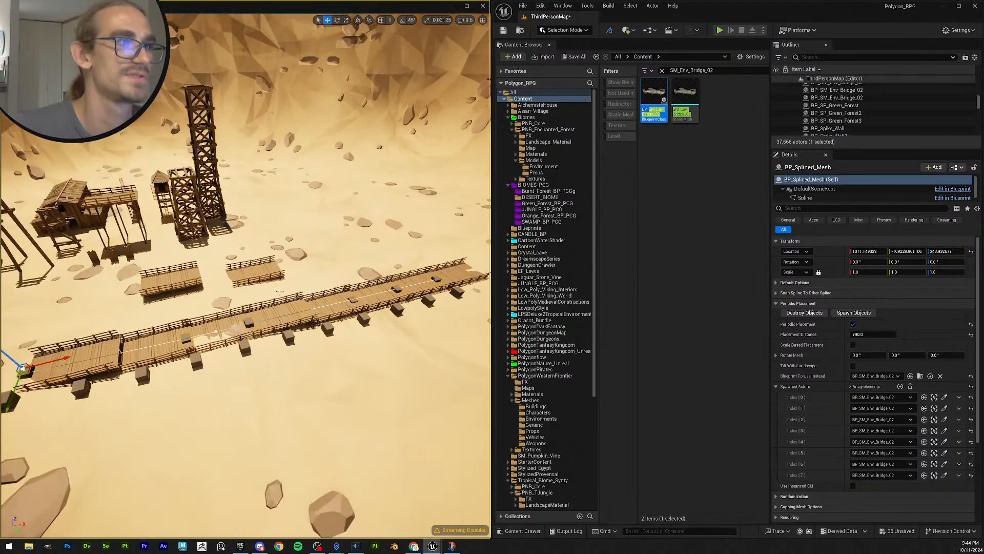
pyautogui.click(169, 282)
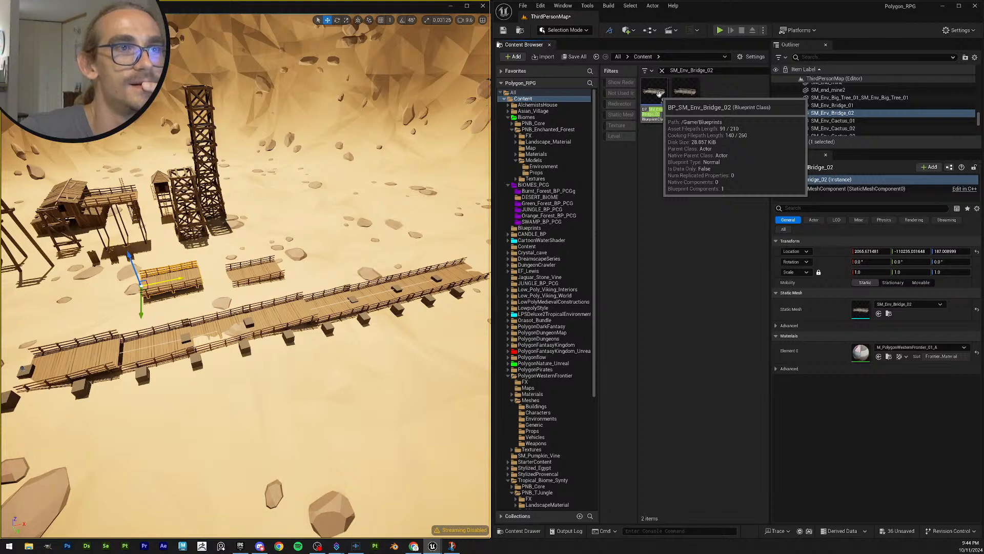
pyautogui.moveTo(691, 108)
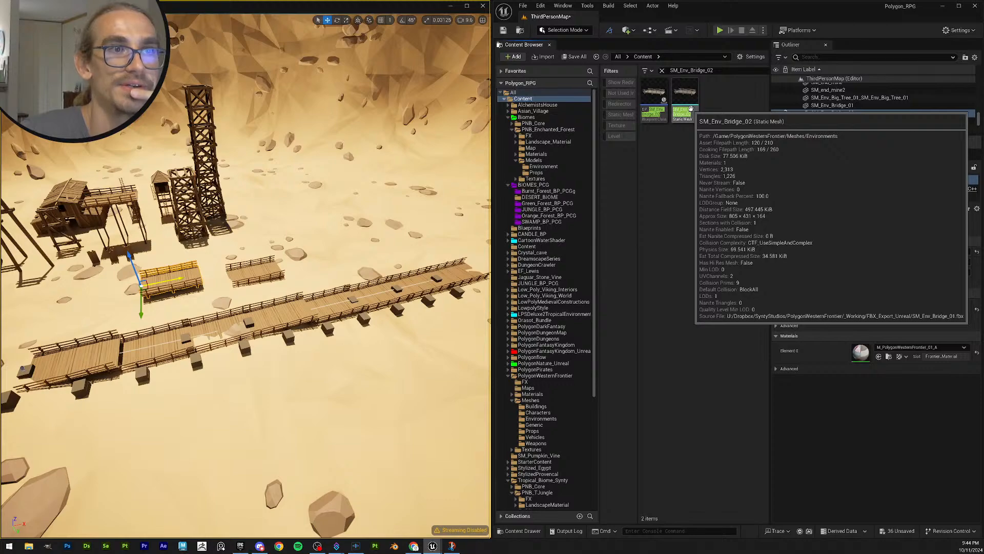
pyautogui.press('d')
pyautogui.moveTo(343, 244); pyautogui.dragTo(302, 248, button='right')
pyautogui.press('a')
pyautogui.click(257, 293)
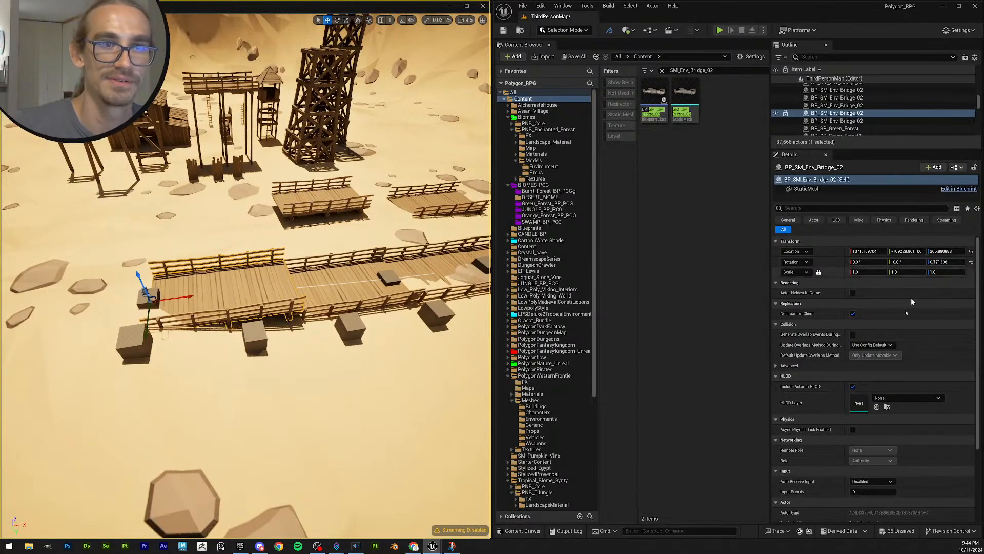
# Step: Reselect the spline mesh, set its Placement Distance to 805, respawn the bridges, and inspect the gaps up close
pyautogui.click(146, 289)
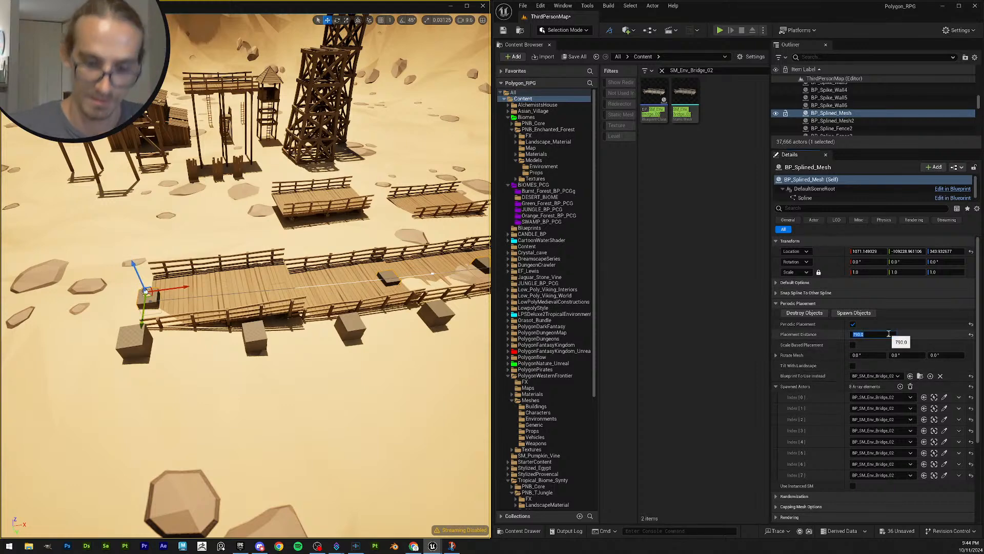
pyautogui.press('Return')
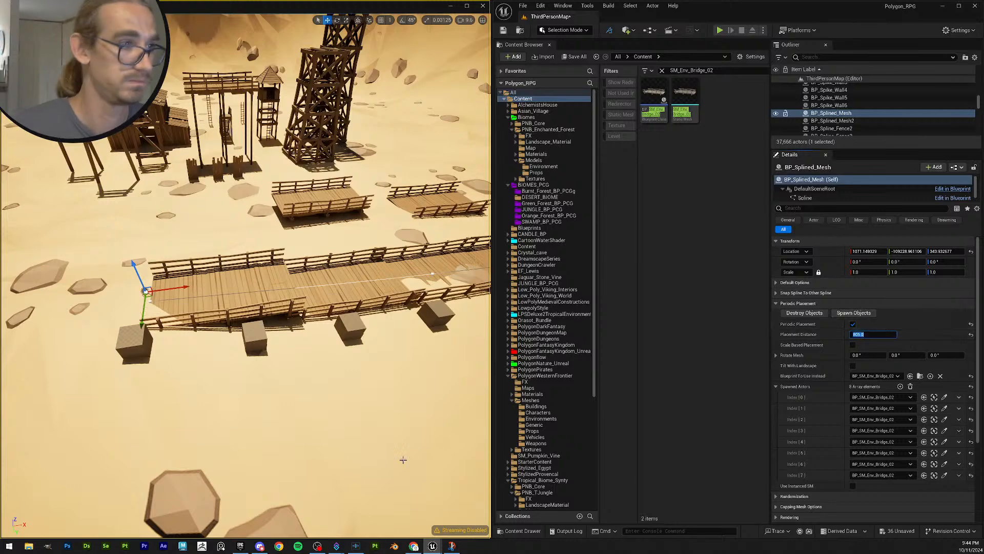
pyautogui.click(804, 313)
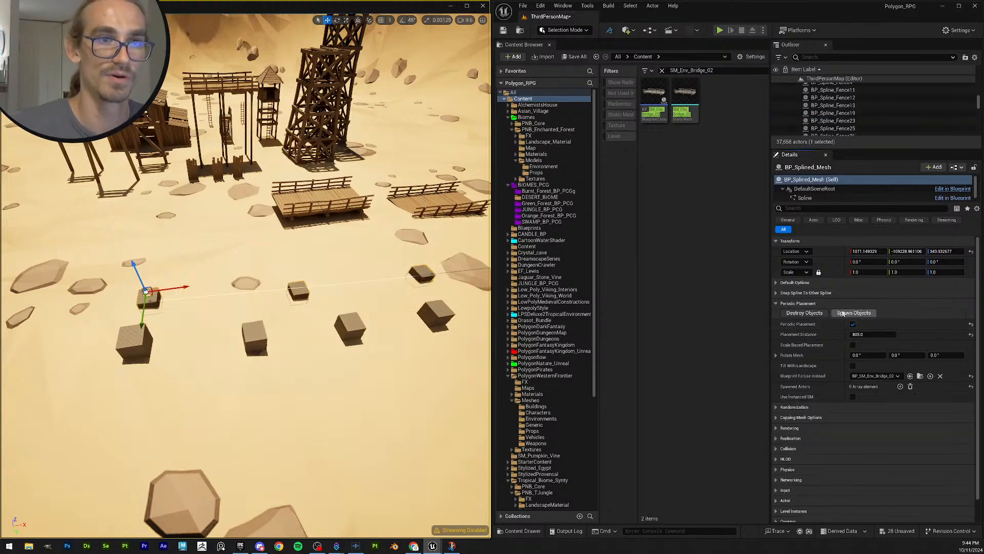
pyautogui.click(844, 313)
pyautogui.scroll(5, 246, 276)
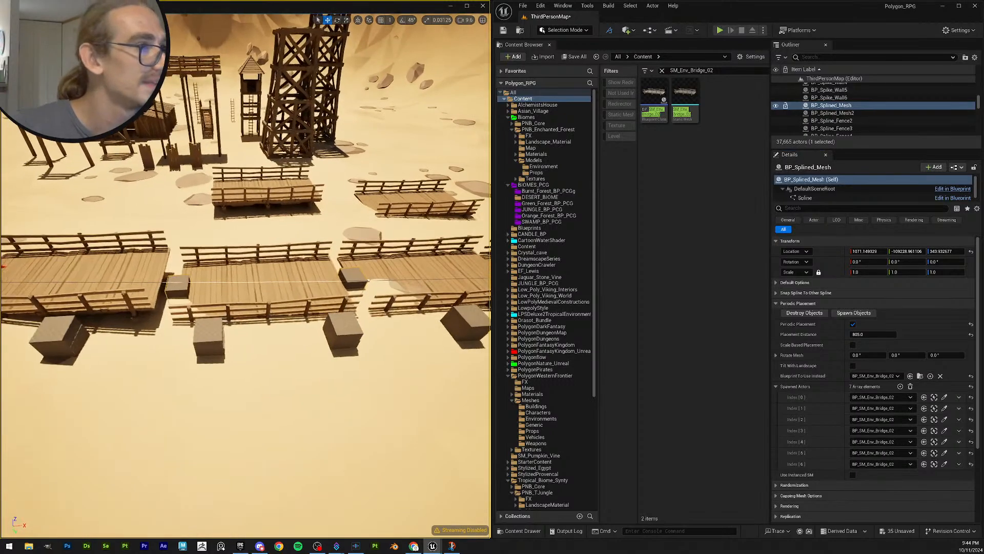
pyautogui.scroll(6, 247, 287)
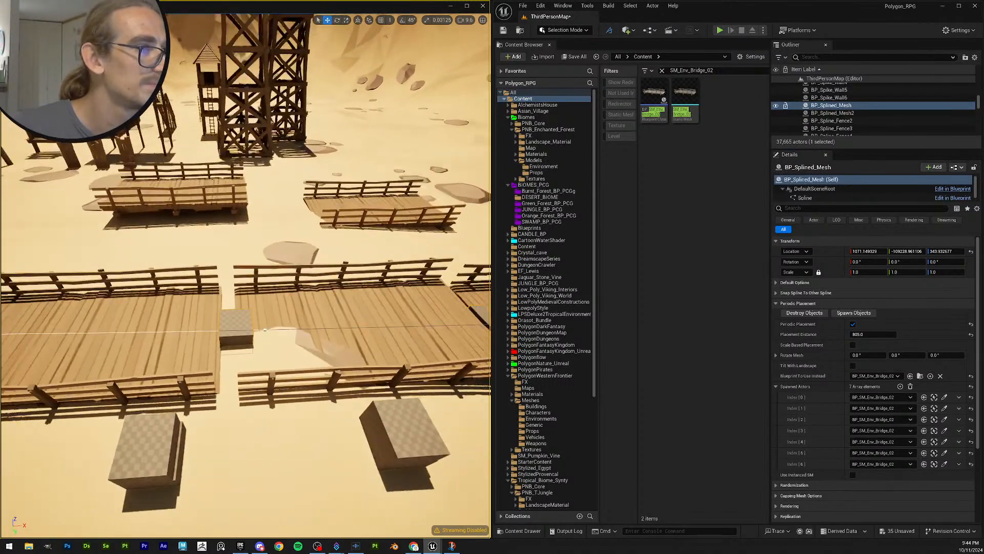
pyautogui.moveTo(381, 286); pyautogui.dragTo(381, 286, button='right')
pyautogui.press('w')
pyautogui.press('s')
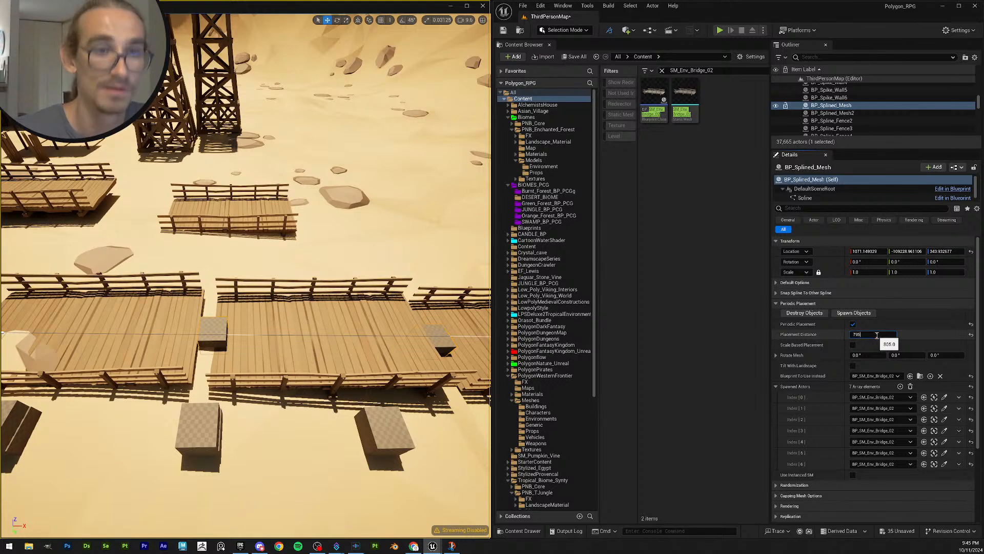
# Step: Set the Placement Distance to 795, then destroy and respawn the bridges along the spline
pyautogui.press('Return')
pyautogui.click(805, 313)
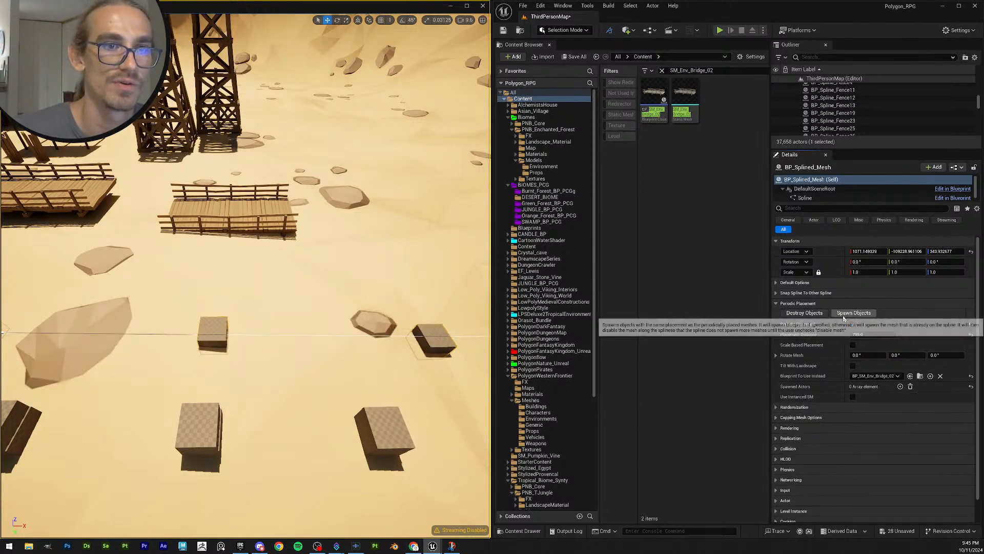
pyautogui.click(853, 313)
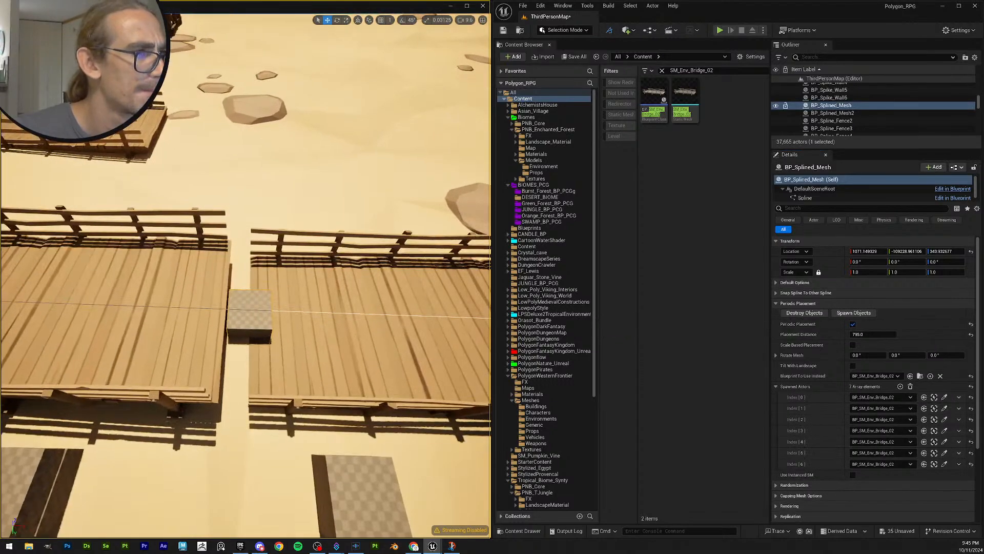
pyautogui.press('s')
pyautogui.moveTo(246, 287); pyautogui.dragTo(233, 279, button='right')
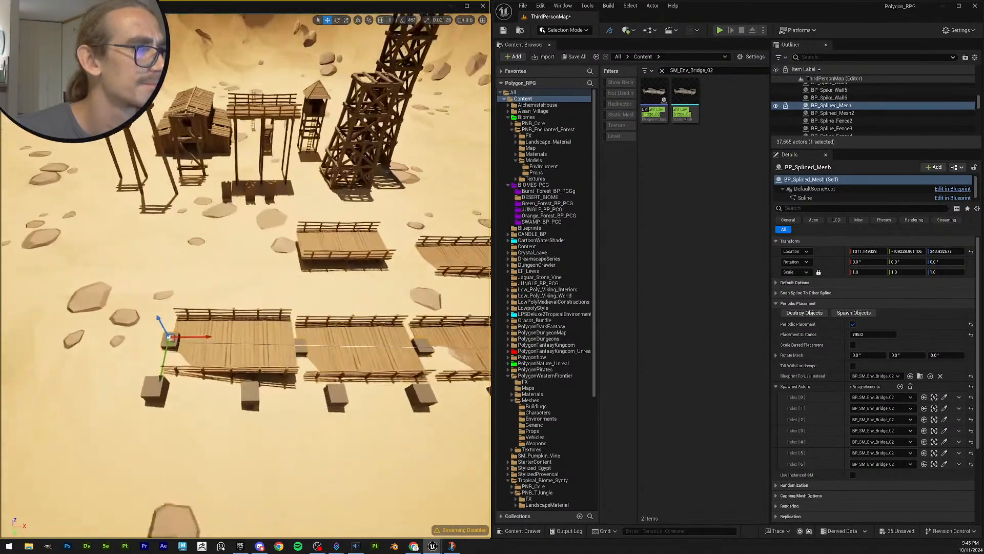
# Step: Examine the full row of spawned bridges from different angles and distances
pyautogui.press('w')
pyautogui.moveTo(378, 292)
pyautogui.mouseDown(button='right')
pyautogui.moveTo(383, 307)
pyautogui.moveTo(362, 293)
pyautogui.moveTo(359, 269)
pyautogui.moveTo(368, 294)
pyautogui.mouseUp(button='right')
pyautogui.press('e')
pyautogui.press('w')
pyautogui.press('d')
pyautogui.press('d')
pyautogui.press('a')
pyautogui.press('s')
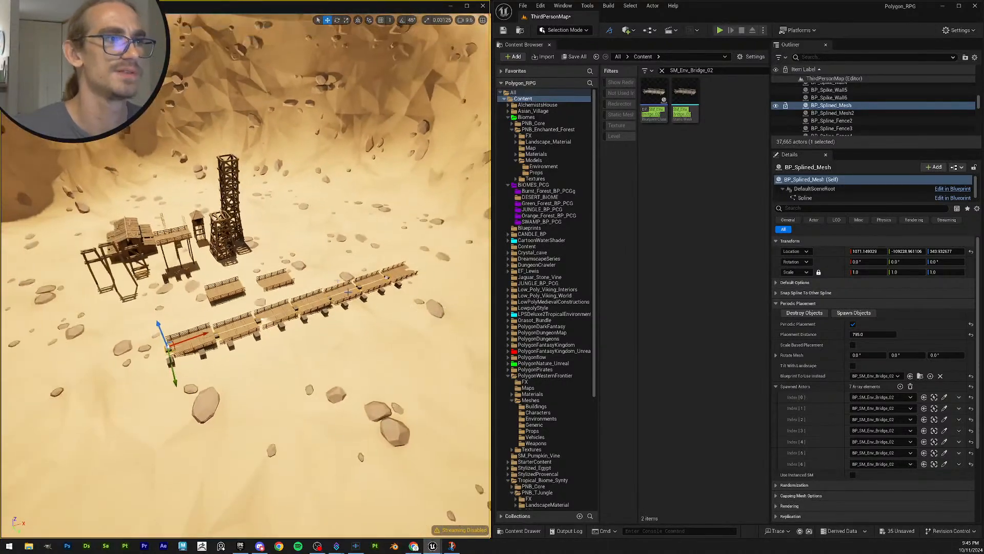
# Step: Deselect the spline mesh and search the level's actors for "plane"
pyautogui.press('Escape')
pyautogui.press('s')
pyautogui.scroll(6, 313, 270)
pyautogui.moveTo(314, 270); pyautogui.dragTo(314, 269, button='right')
pyautogui.click(809, 56)
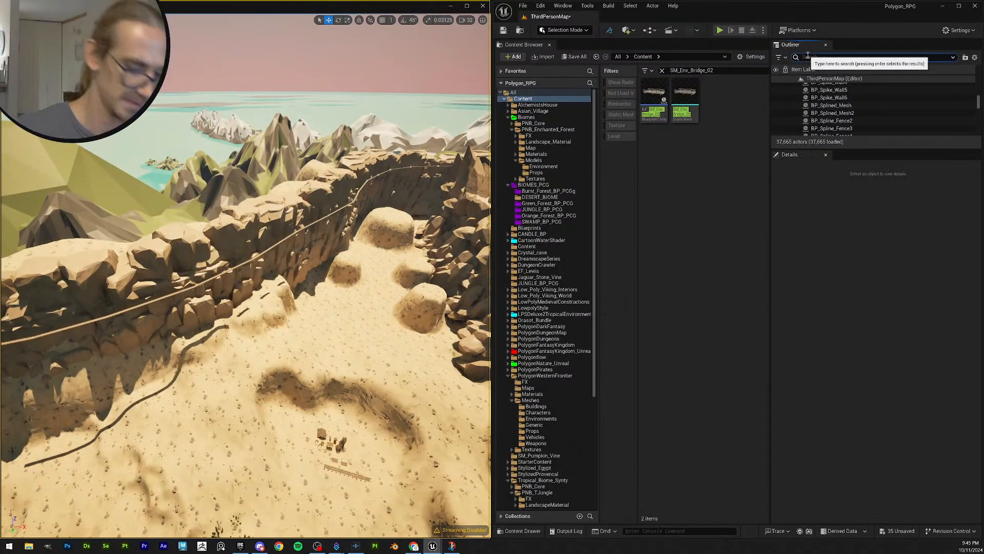
pyautogui.write('plane')
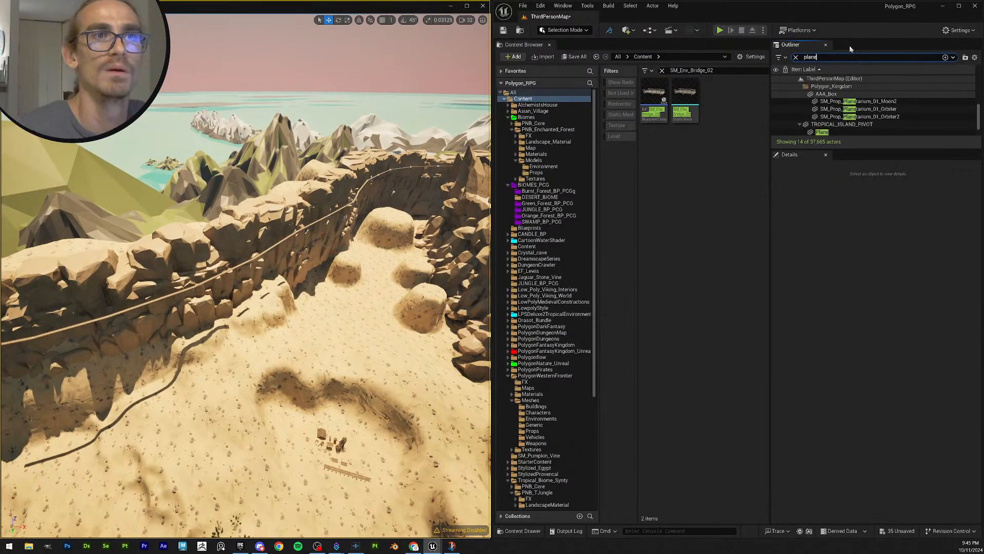
# Step: Enlarge the actor list, search the level's actors for "recta", and make the Rectangle actor visible
pyautogui.moveTo(861, 152); pyautogui.dragTo(861, 309)
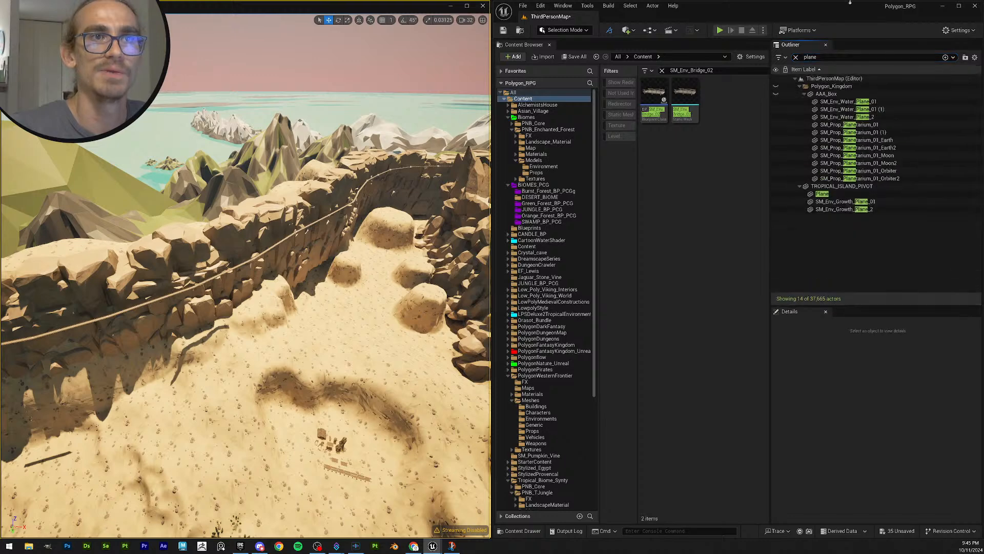
pyautogui.write('r')
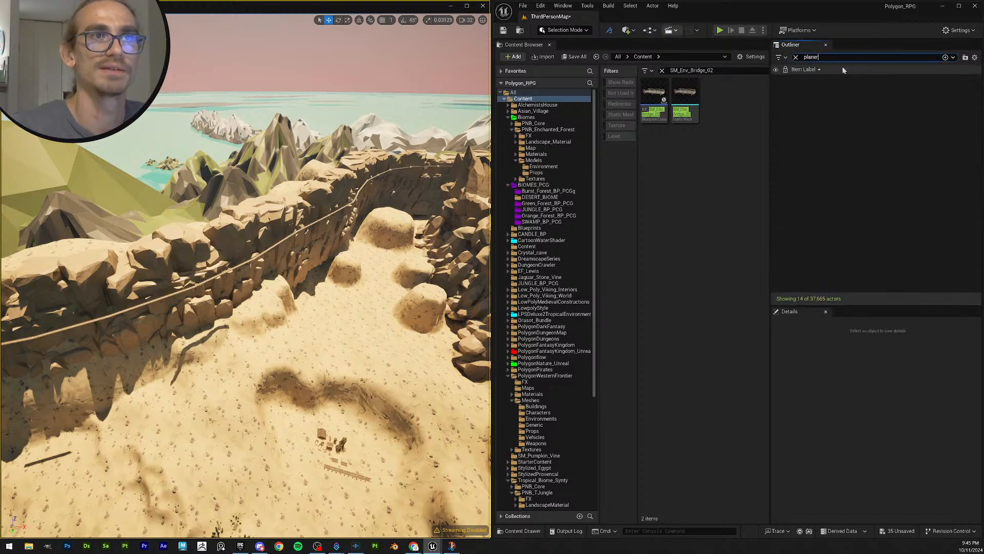
pyautogui.hotkey('ctrl', 'a')
pyautogui.write('rec')
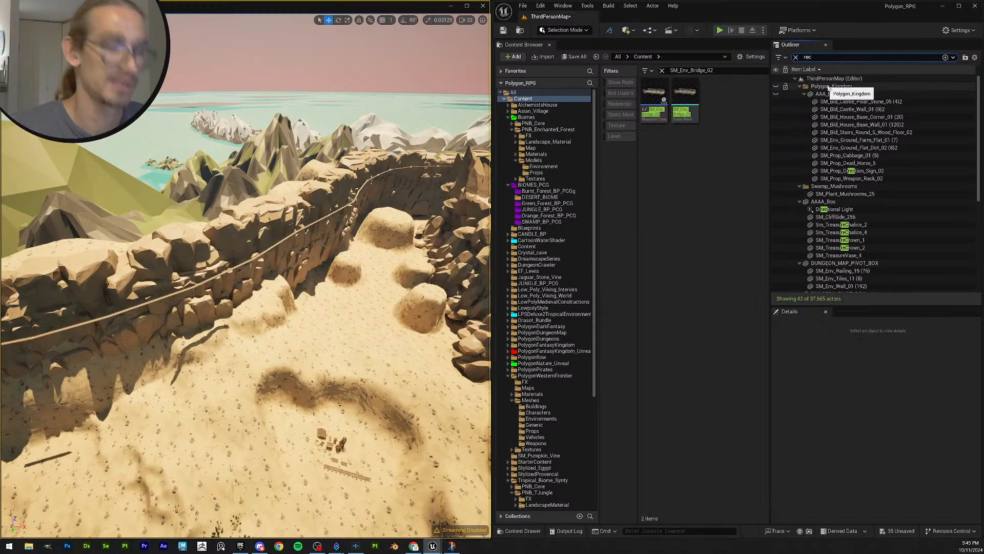
pyautogui.write('ta')
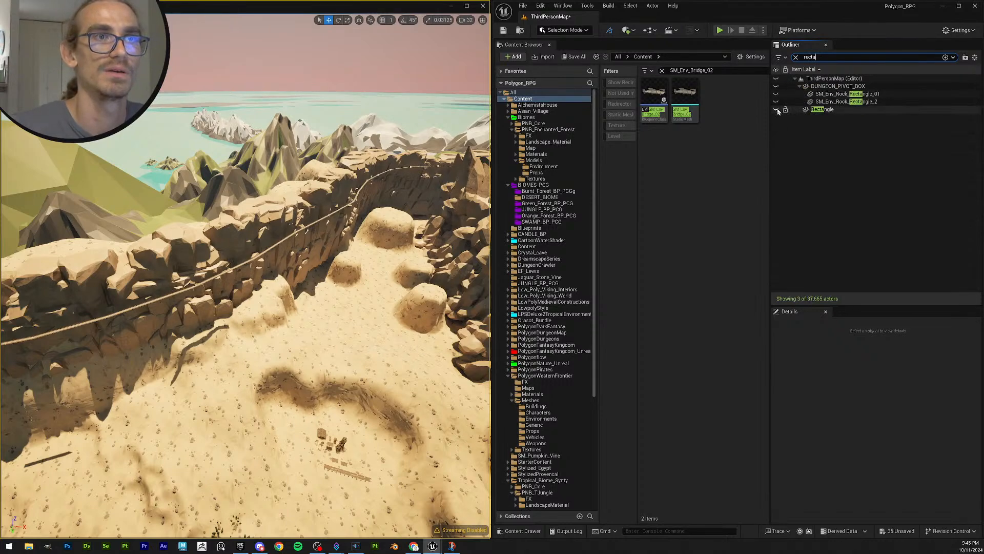
pyautogui.click(776, 110)
# Step: Select BP_Splined_Mesh at the bridge row and raise it vertically above the Rectangle's sand surface, to a Z location of about 17736
pyautogui.press('w')
pyautogui.moveTo(246, 277); pyautogui.dragTo(296, 318, button='right')
pyautogui.scroll(-1, 246, 277)
pyautogui.press('w')
pyautogui.press('w')
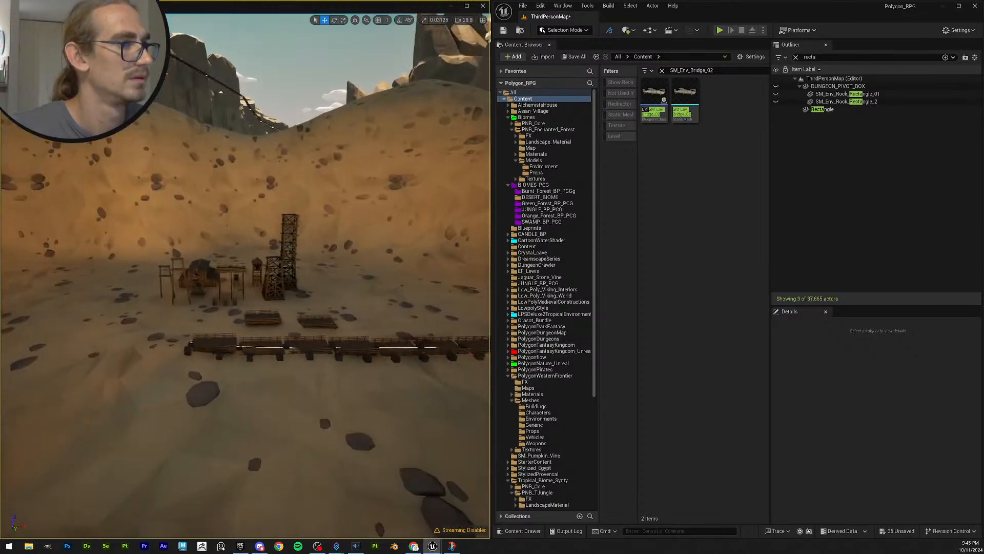
pyautogui.click(194, 340)
pyautogui.click(195, 339)
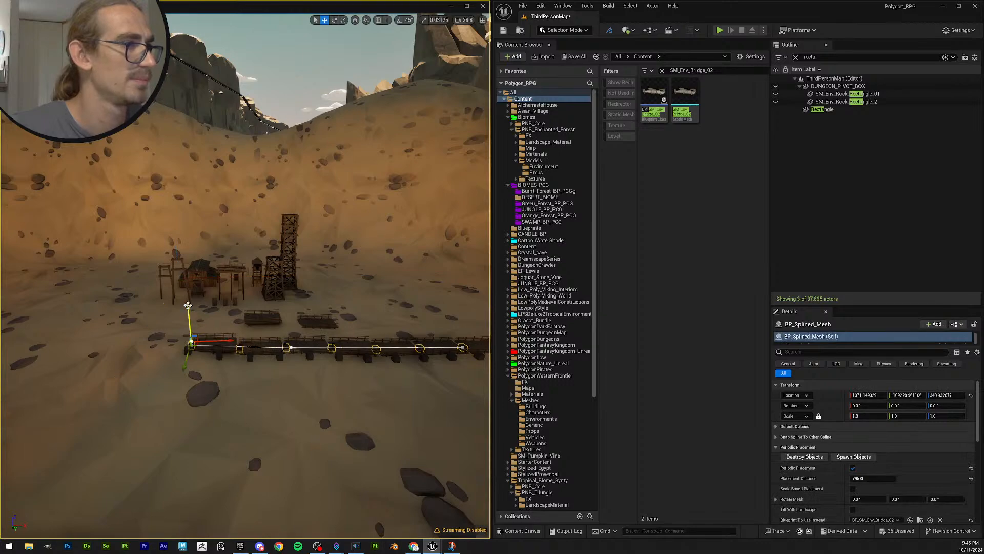
pyautogui.press('f')
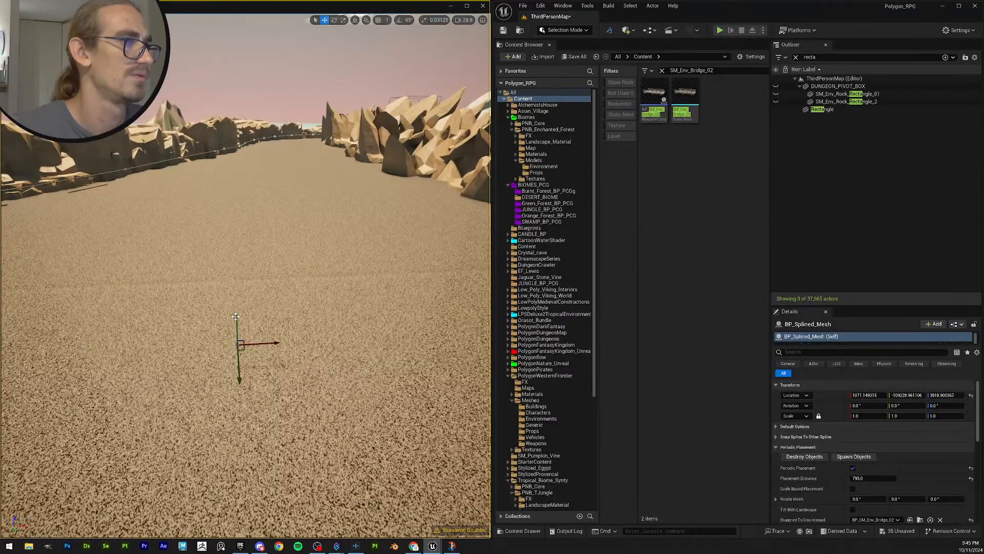
pyautogui.moveTo(192, 97); pyautogui.dragTo(197, 123, button='right')
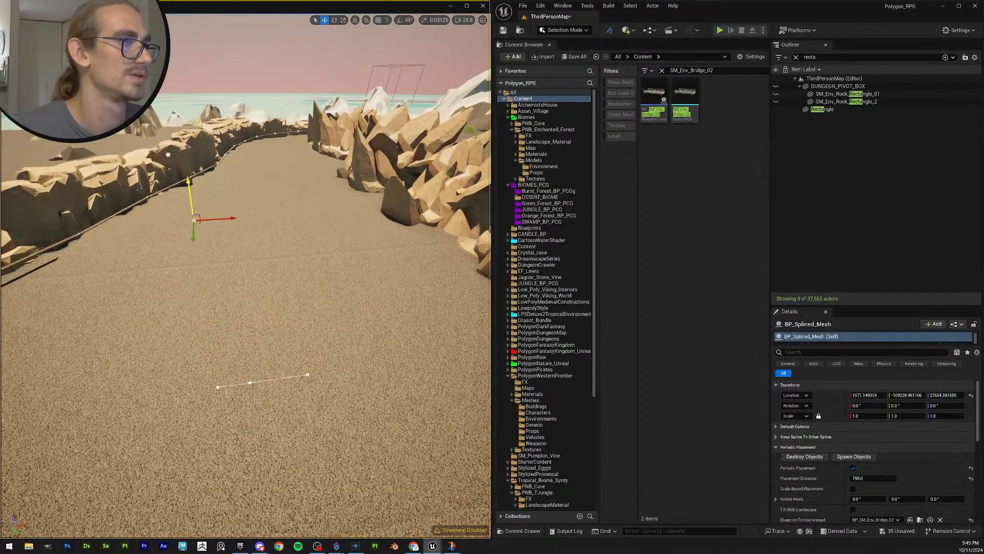
pyautogui.press('q')
# Step: Examine the raised spline and its points above the sand surface up close, selecting the Spline component
pyautogui.moveTo(193, 156); pyautogui.dragTo(217, 173, button='right')
pyautogui.scroll(-1, 210, 165)
pyautogui.scroll(-2, 218, 191)
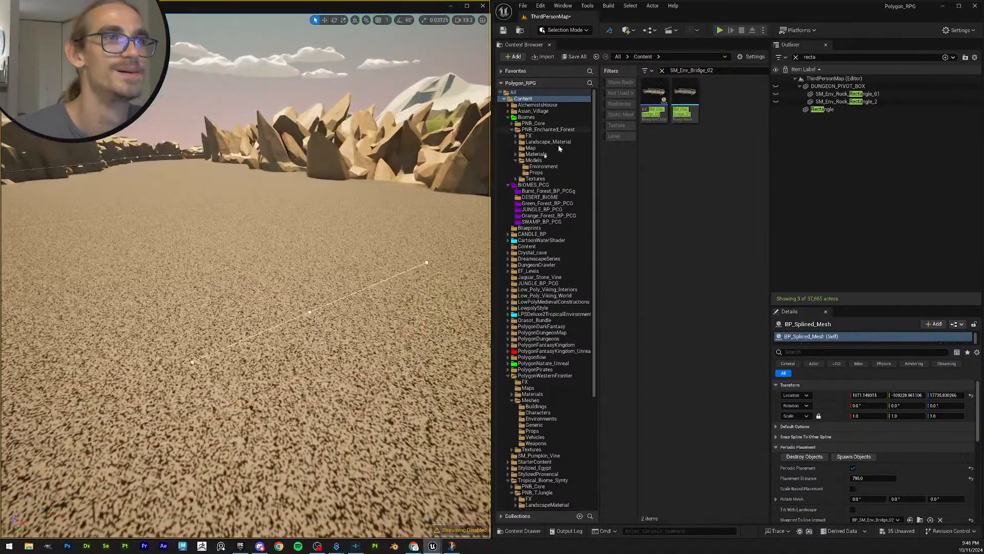
pyautogui.moveTo(387, 257); pyautogui.dragTo(411, 232, button='right')
pyautogui.scroll(-3, 410, 250)
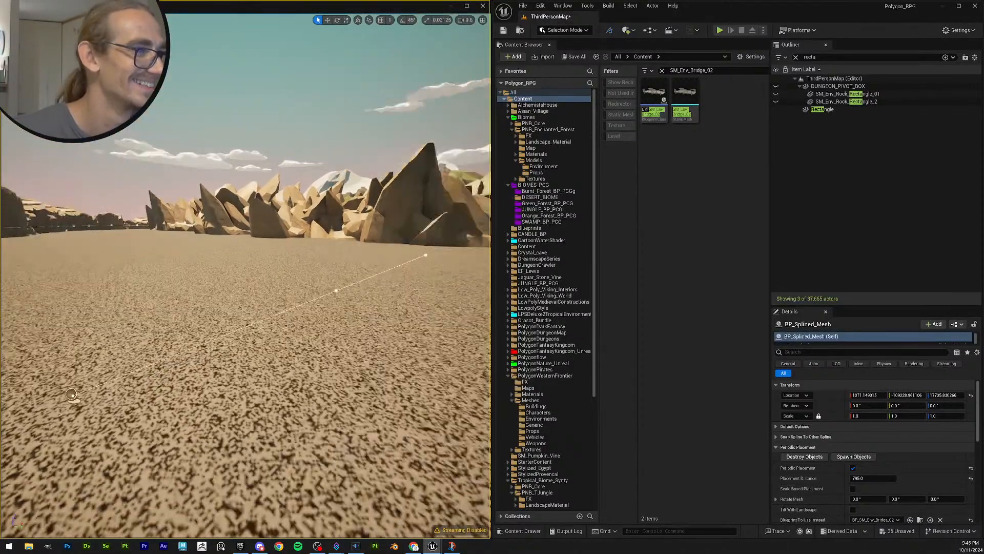
pyautogui.moveTo(411, 231); pyautogui.dragTo(385, 244, button='right')
pyautogui.scroll(1, 411, 267)
pyautogui.moveTo(292, 294); pyautogui.dragTo(298, 307, button='right')
pyautogui.moveTo(345, 352); pyautogui.dragTo(328, 320, button='right')
pyautogui.scroll(-2, 254, 320)
pyautogui.moveTo(264, 315); pyautogui.dragTo(252, 321, button='right')
pyautogui.click(113, 236)
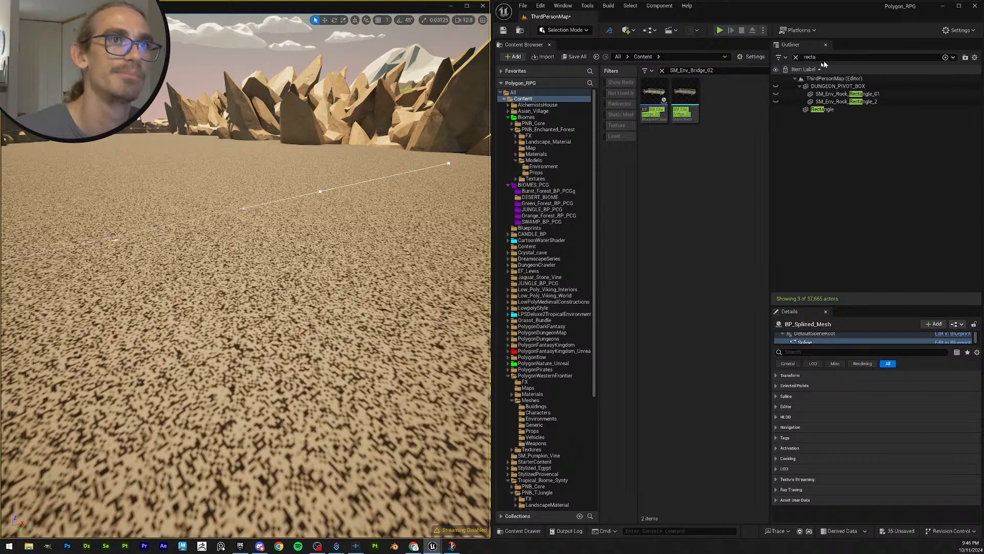
# Step: Clear the actor search and enlarge the details area to check the spline's Selected Points section
pyautogui.click(798, 56)
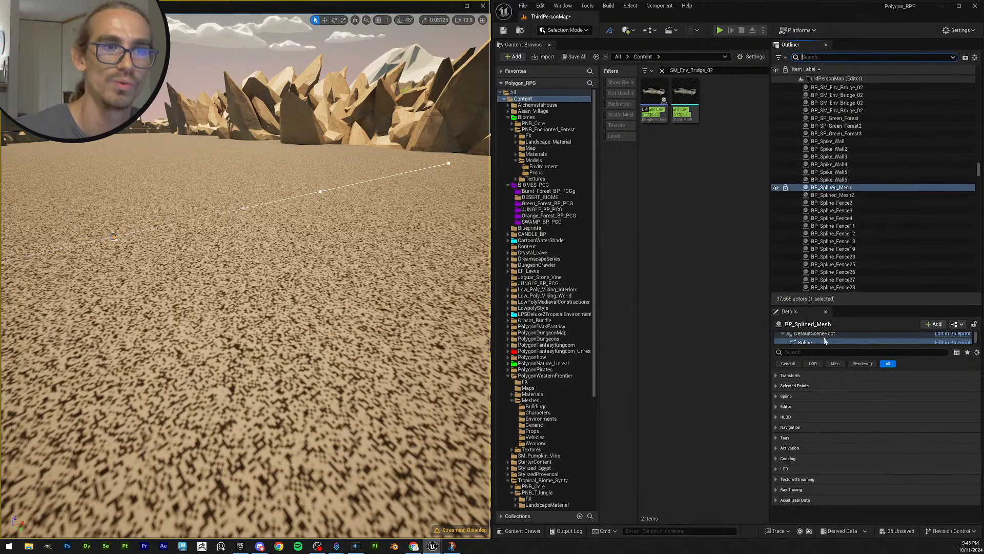
pyautogui.moveTo(819, 306); pyautogui.dragTo(815, 218)
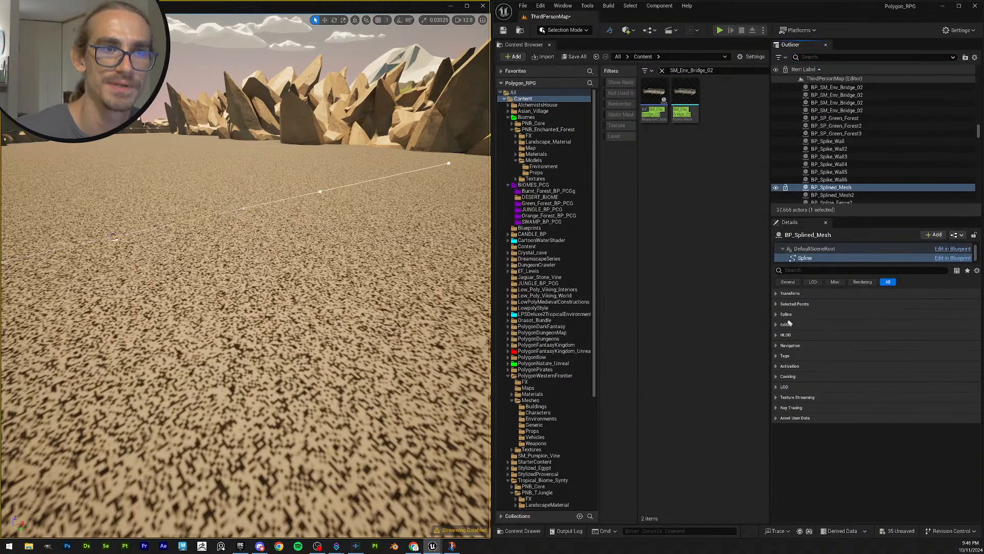
pyautogui.click(777, 304)
pyautogui.click(777, 305)
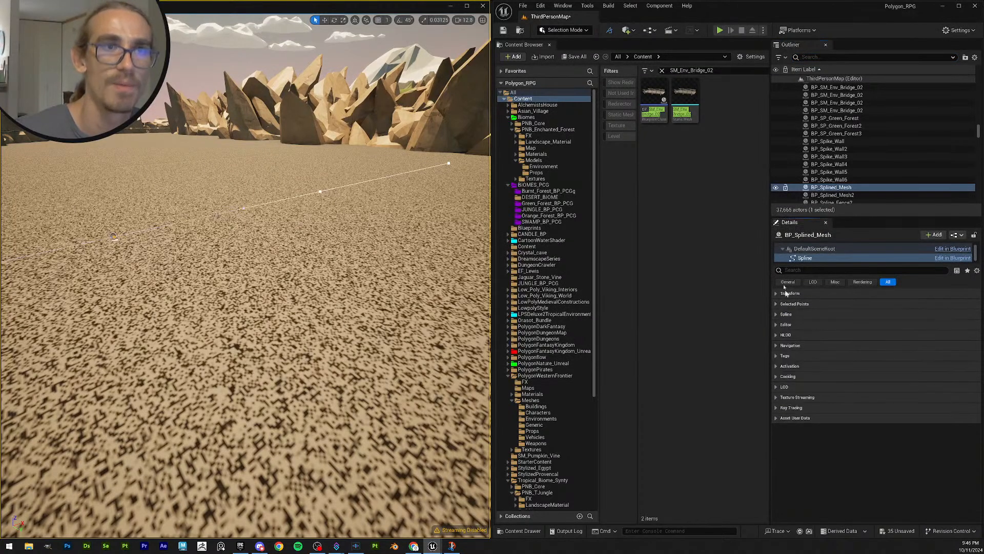
# Step: Select the spline mesh's DefaultSceneRoot component in the level and review its property sections
pyautogui.moveTo(472, 189)
pyautogui.mouseDown(button='right')
pyautogui.moveTo(428, 183)
pyautogui.moveTo(453, 187)
pyautogui.mouseUp(button='right')
pyautogui.scroll(-2, 347, 240)
pyautogui.moveTo(347, 240); pyautogui.dragTo(351, 217, button='right')
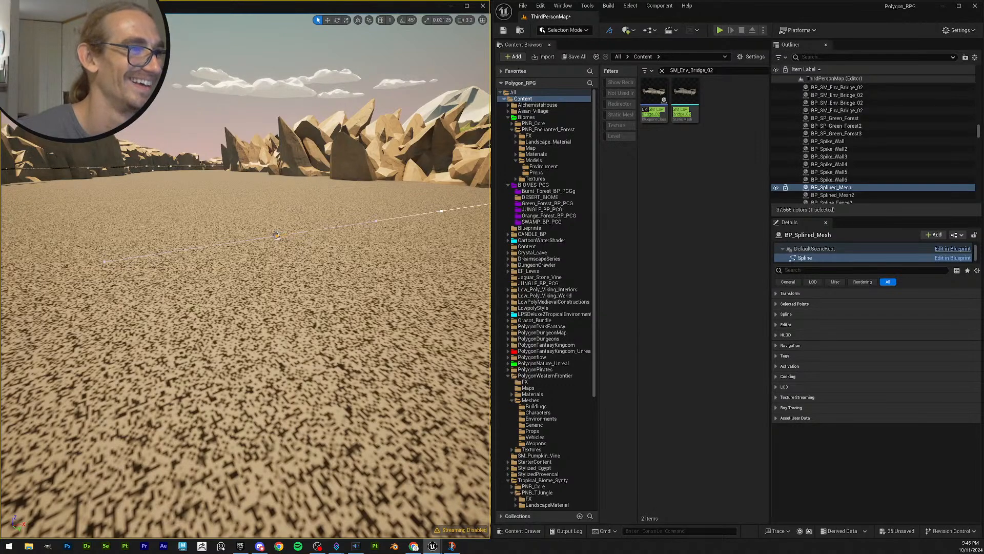
pyautogui.click(275, 235)
pyautogui.moveTo(277, 234)
pyautogui.mouseDown(button='right')
pyautogui.moveTo(304, 221)
pyautogui.moveTo(287, 218)
pyautogui.mouseUp(button='right')
pyautogui.scroll(2, 276, 234)
pyautogui.click(783, 356)
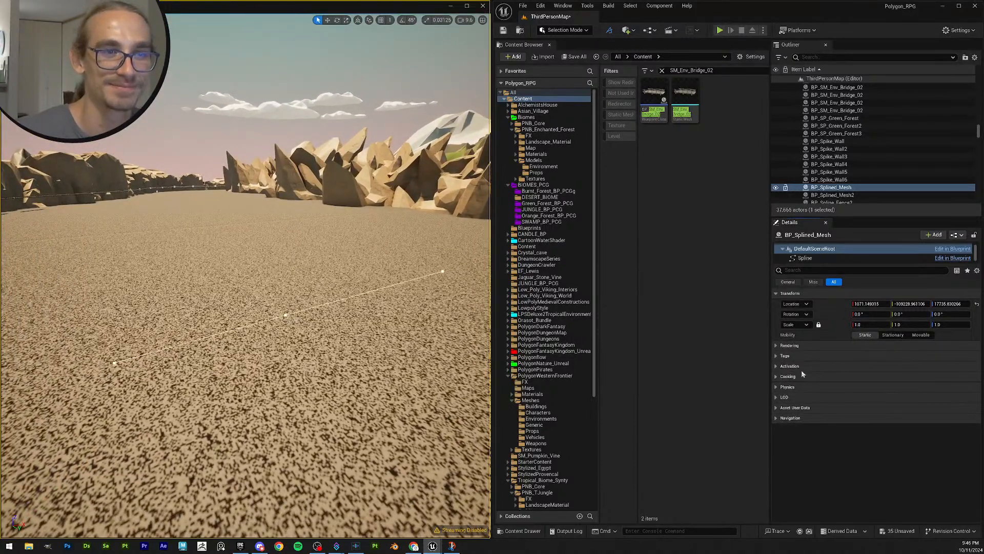
pyautogui.scroll(-1, 867, 184)
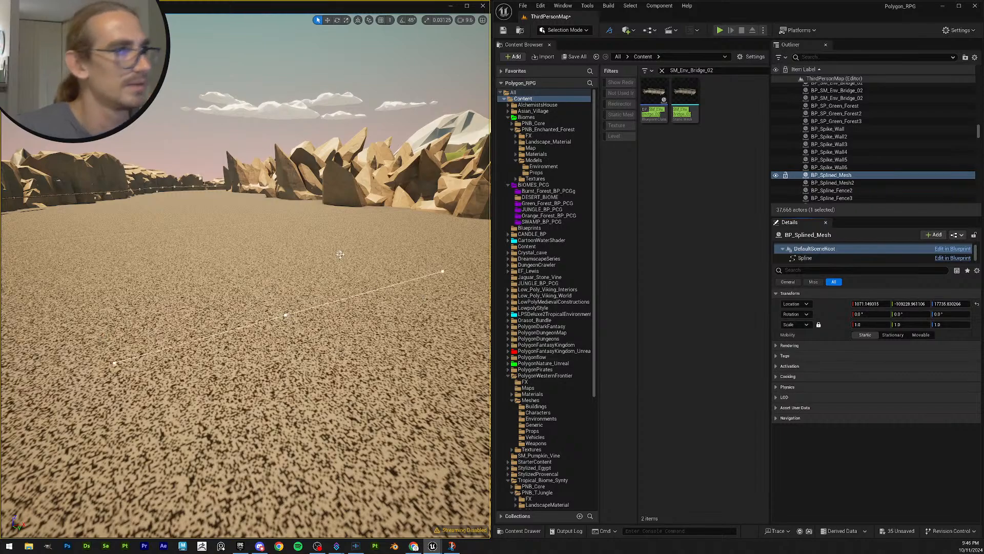
# Step: Inspect the existing wooden walkway along the cliff edge up close, then return to the bridge row in the valley
pyautogui.press('w')
pyautogui.moveTo(340, 255); pyautogui.dragTo(225, 226, button='right')
pyautogui.scroll(4, 340, 254)
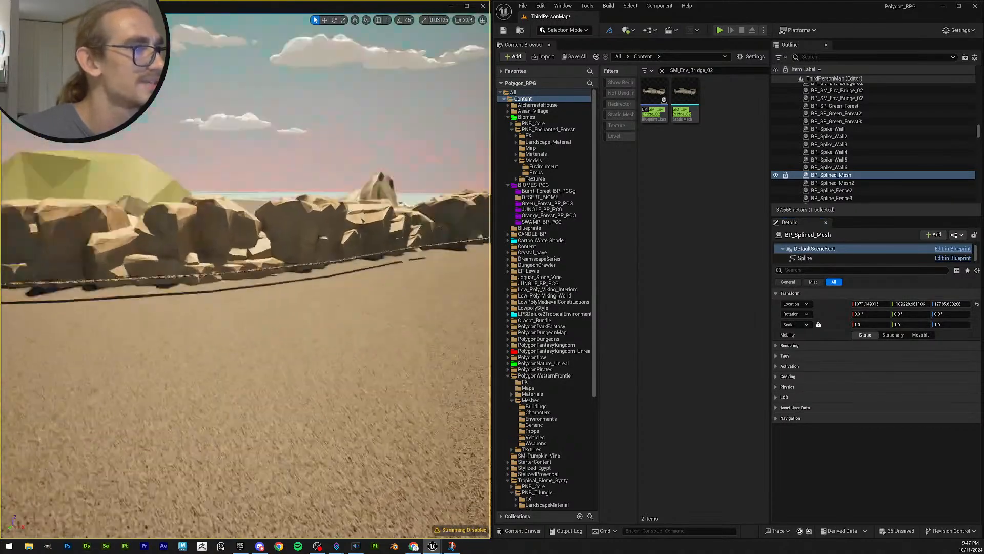
pyautogui.press('w')
pyautogui.moveTo(246, 277); pyautogui.dragTo(330, 290, button='right')
pyautogui.scroll(-5, 307, 298)
pyautogui.press('w')
pyautogui.press('d')
pyautogui.press('d')
pyautogui.press('w')
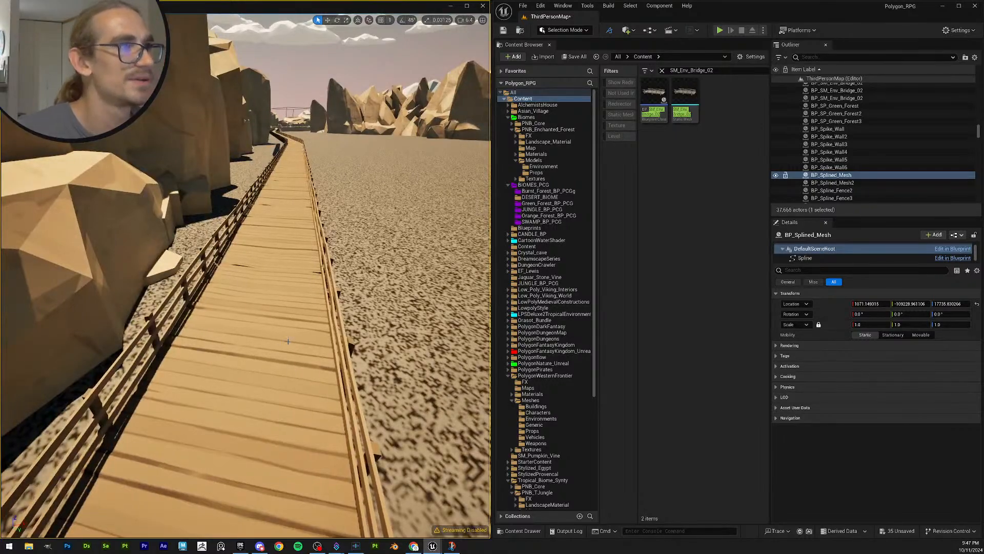
pyautogui.moveTo(287, 341); pyautogui.dragTo(339, 310, button='right')
pyautogui.press('d')
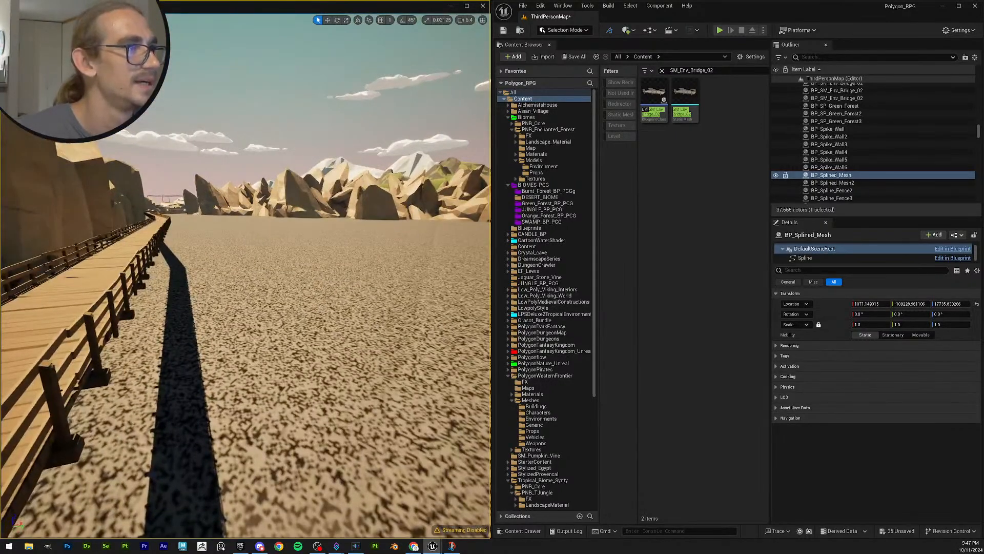
pyautogui.press('w')
pyautogui.moveTo(247, 276); pyautogui.dragTo(292, 346, button='right')
pyautogui.scroll(5, 349, 282)
# Step: Select the eleven cube static mesh actors lining the spawned bridge row and delete them
pyautogui.click(235, 375)
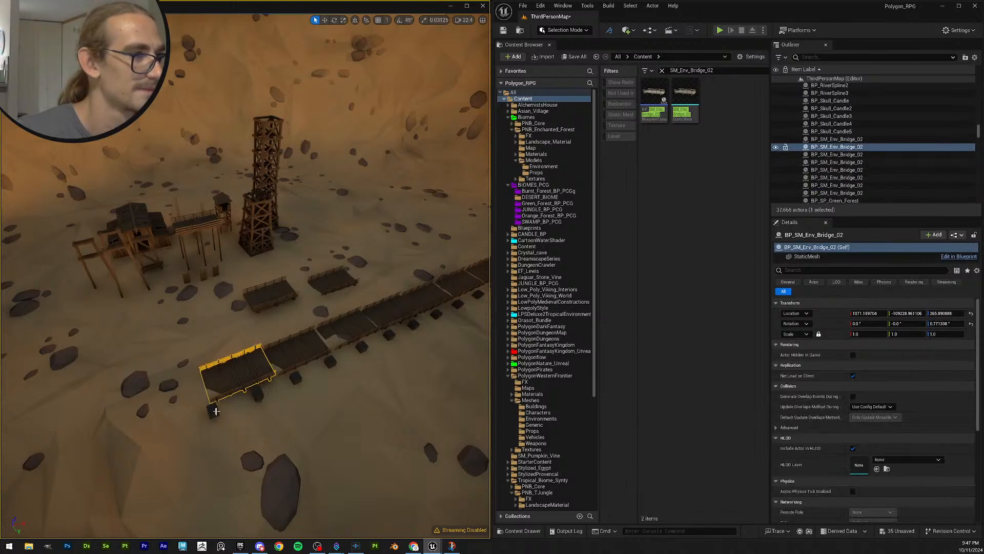
pyautogui.click(215, 411)
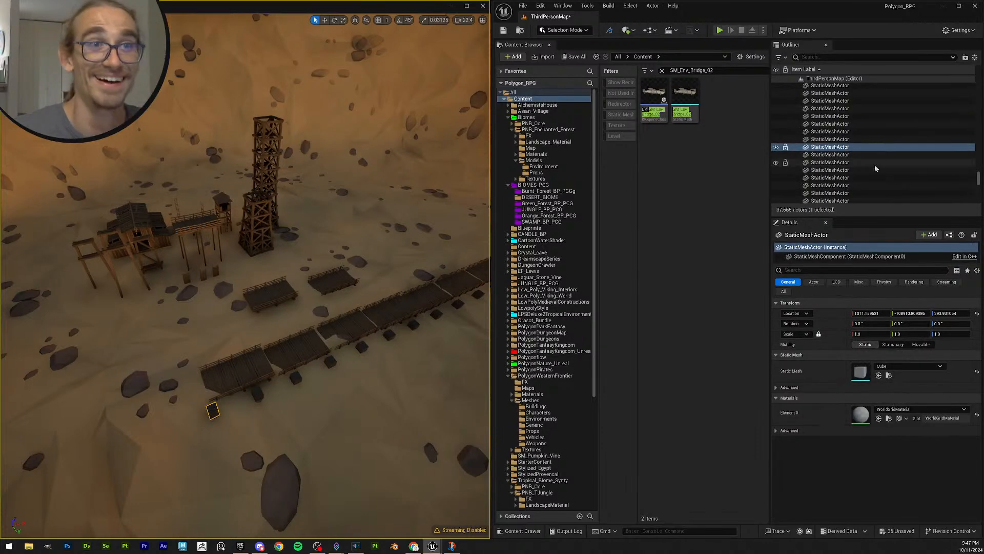
pyautogui.keyDown('ctrl'); pyautogui.click(257, 393); pyautogui.keyUp('ctrl')
pyautogui.keyDown('ctrl'); pyautogui.click(296, 377); pyautogui.keyUp('ctrl')
pyautogui.keyDown('ctrl'); pyautogui.click(331, 362); pyautogui.keyUp('ctrl')
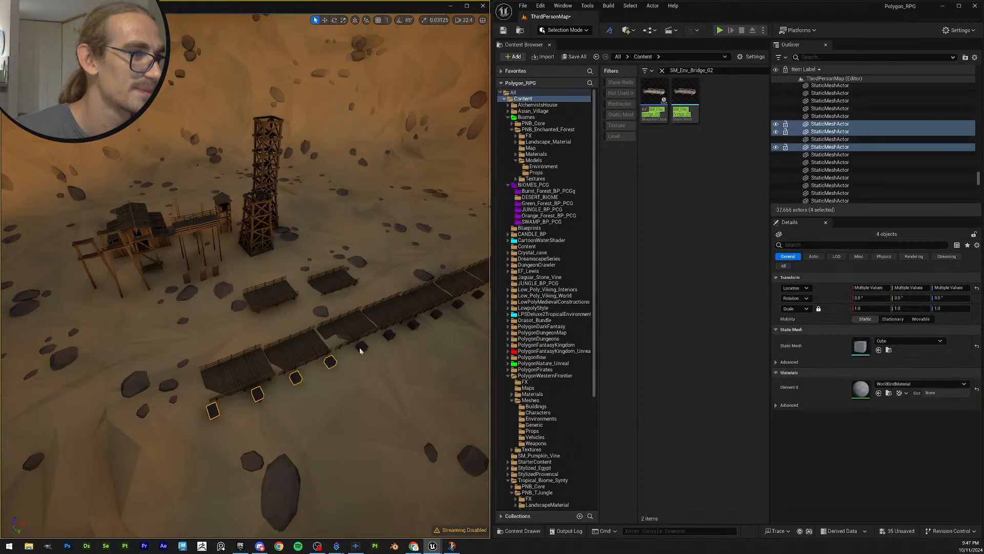
pyautogui.keyDown('ctrl'); pyautogui.click(361, 349); pyautogui.keyUp('ctrl')
pyautogui.moveTo(361, 348); pyautogui.dragTo(163, 331, button='middle')
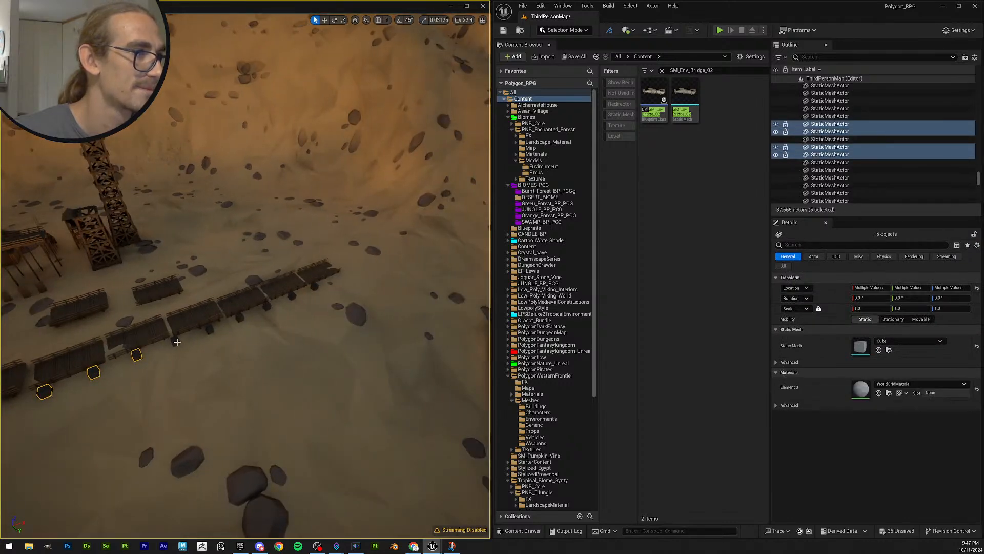
pyautogui.keyDown('ctrl'); pyautogui.click(175, 341); pyautogui.keyUp('ctrl')
pyautogui.keyDown('ctrl'); pyautogui.click(210, 329); pyautogui.keyUp('ctrl')
pyautogui.keyDown('ctrl'); pyautogui.click(240, 318); pyautogui.keyUp('ctrl')
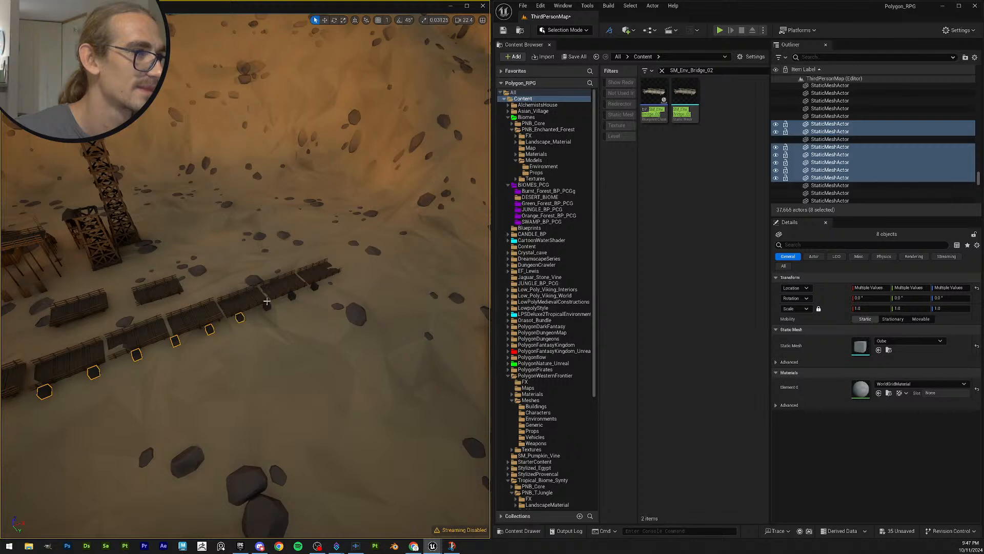
pyautogui.keyDown('ctrl'); pyautogui.click(267, 306); pyautogui.keyUp('ctrl')
pyautogui.keyDown('ctrl'); pyautogui.click(292, 297); pyautogui.keyUp('ctrl')
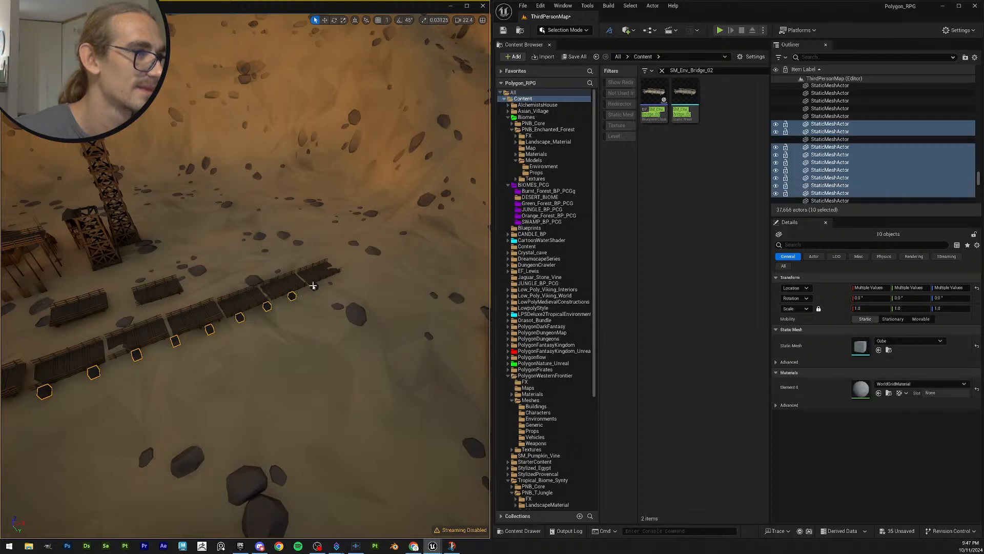
pyautogui.keyDown('ctrl'); pyautogui.click(313, 286); pyautogui.keyUp('ctrl')
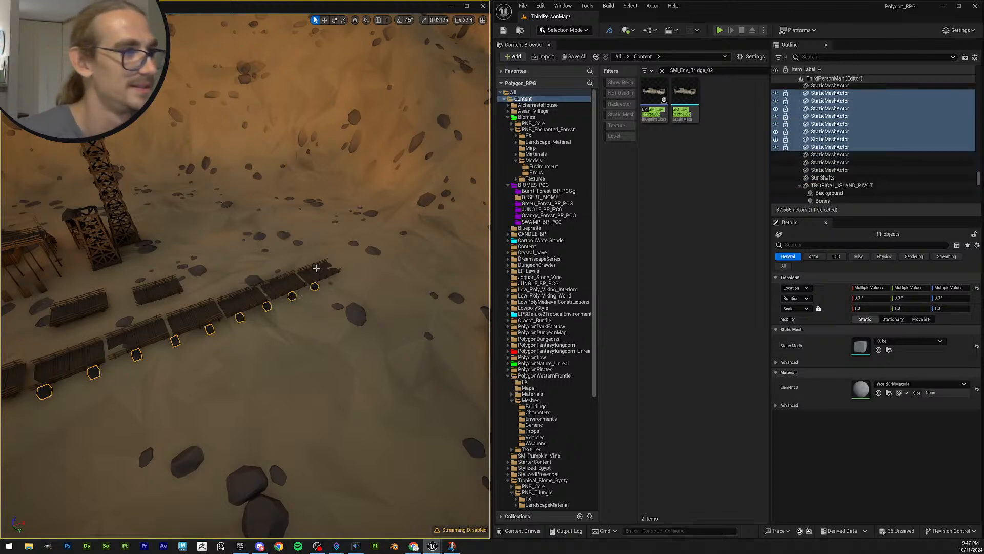
pyautogui.press('Delete')
# Step: Delete the last two BP_SM_Env_Bridge_02 bridges at the end of the row, accepting broken references, and the outermost cube beside them
pyautogui.moveTo(352, 238); pyautogui.dragTo(287, 241, button='right')
pyautogui.click(454, 291)
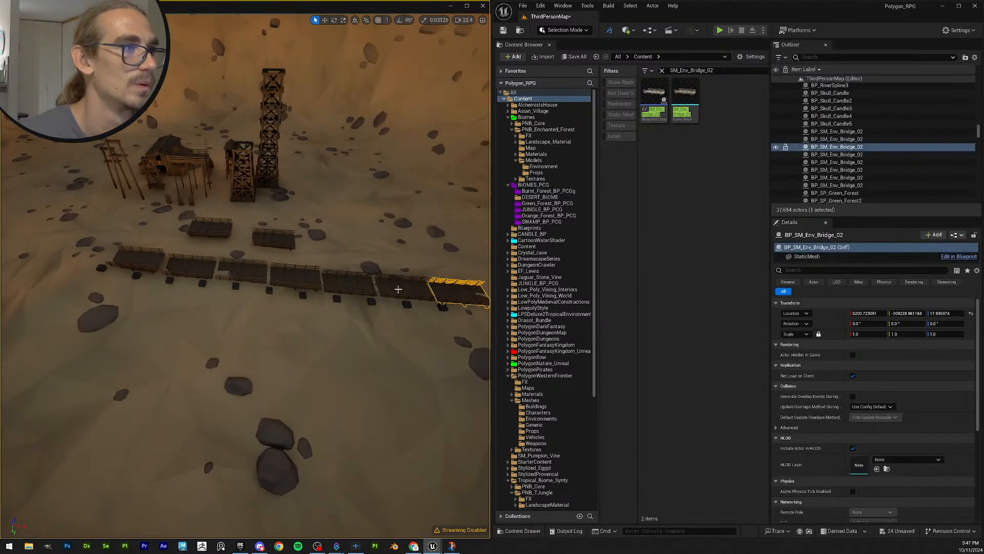
pyautogui.press('Delete')
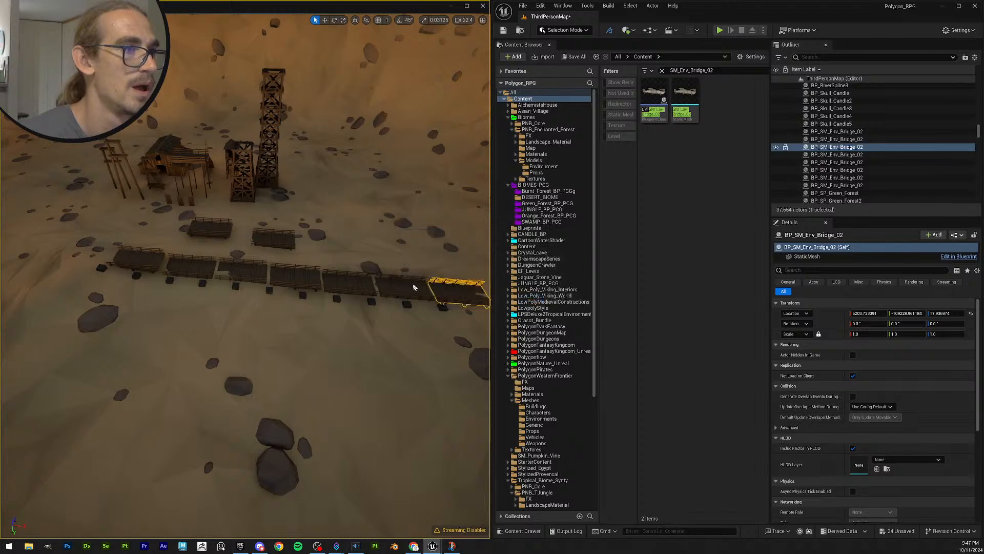
pyautogui.click(414, 286)
pyautogui.press('Delete')
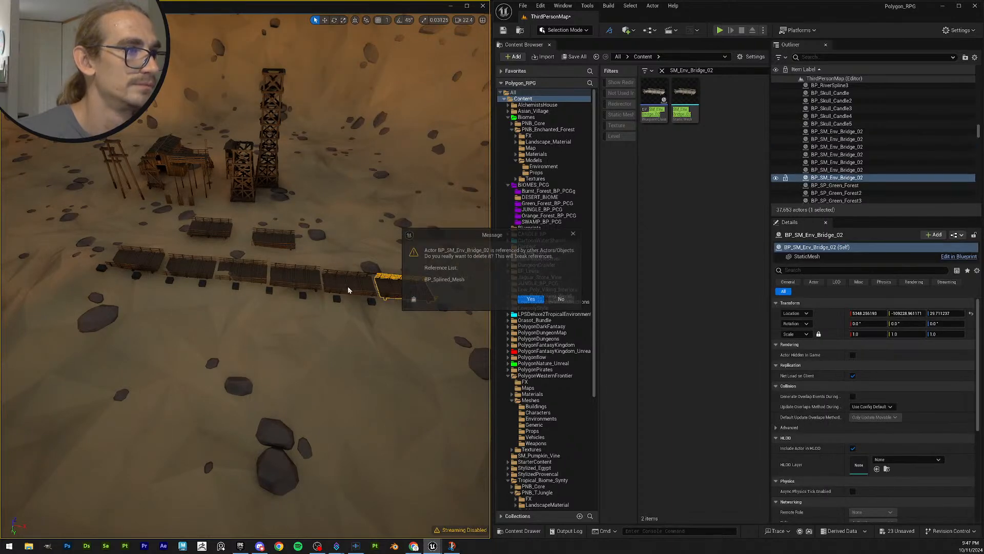
pyautogui.click(532, 303)
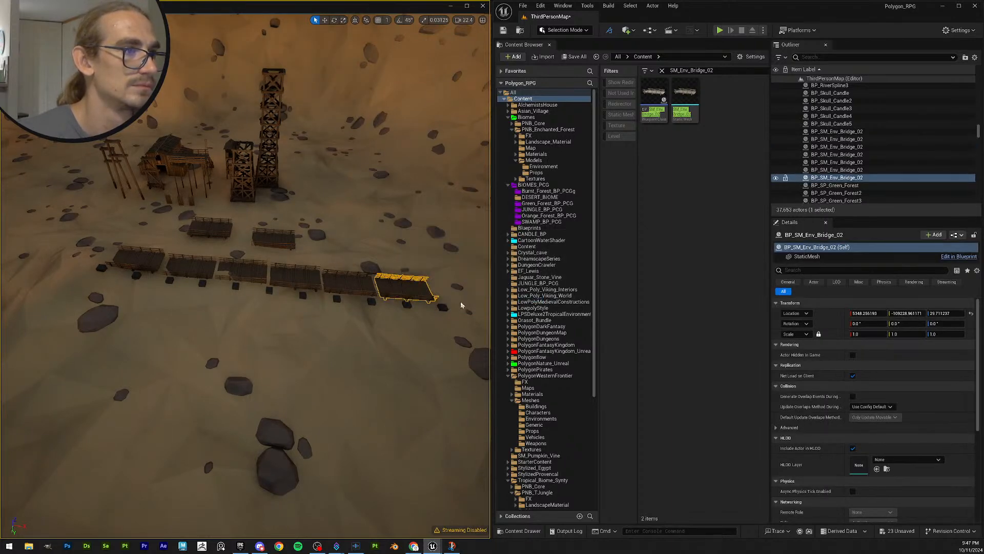
pyautogui.press('Delete')
pyautogui.click(442, 308)
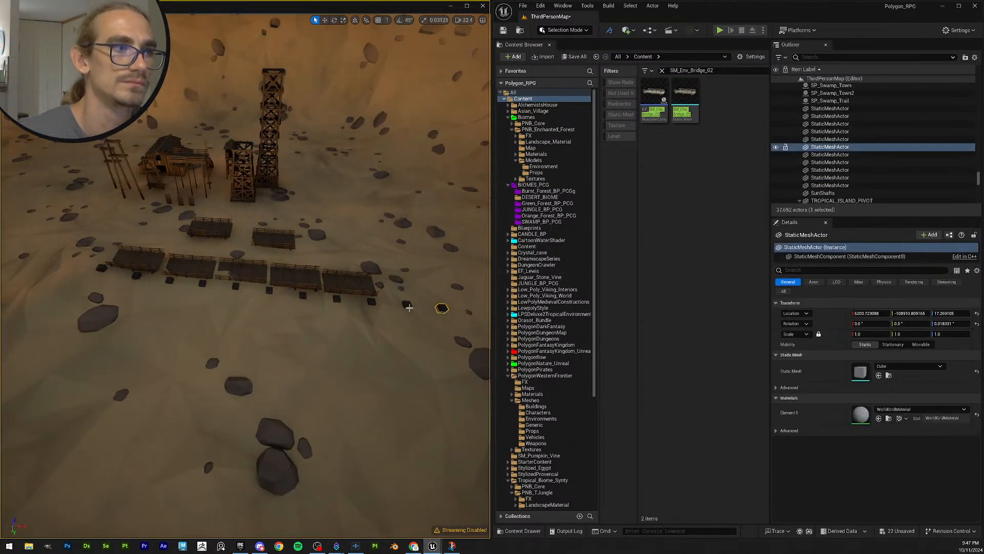
pyautogui.press('Delete')
# Step: Select the five BP_SM_Env_Bridge_02 bridges in the valley row with their ten cubes and delete them all, accepting broken references
pyautogui.click(407, 306)
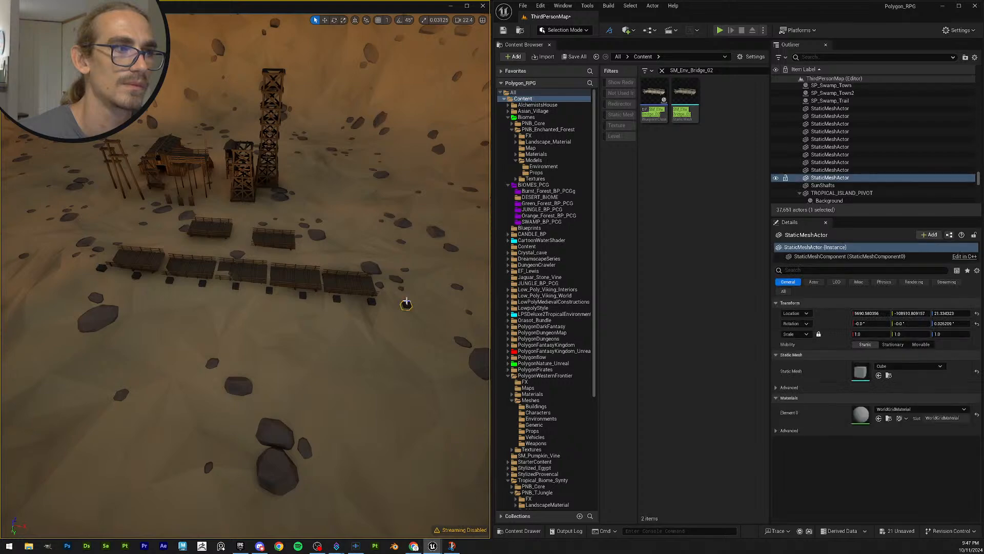
pyautogui.keyDown('ctrl'); pyautogui.click(373, 302); pyautogui.keyUp('ctrl')
pyautogui.keyDown('ctrl'); pyautogui.click(318, 280); pyautogui.keyUp('ctrl')
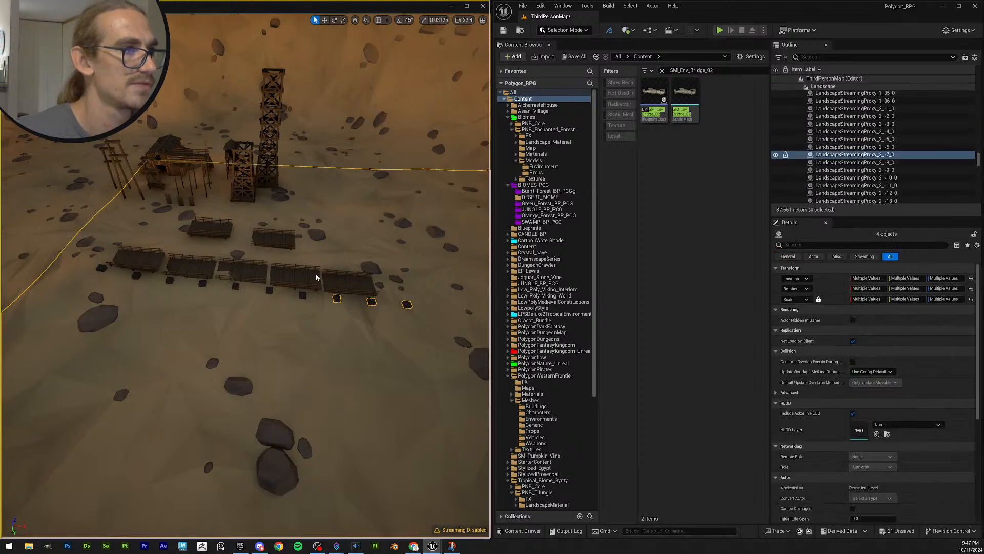
pyautogui.keyDown('ctrl'); pyautogui.click(341, 285); pyautogui.keyUp('ctrl')
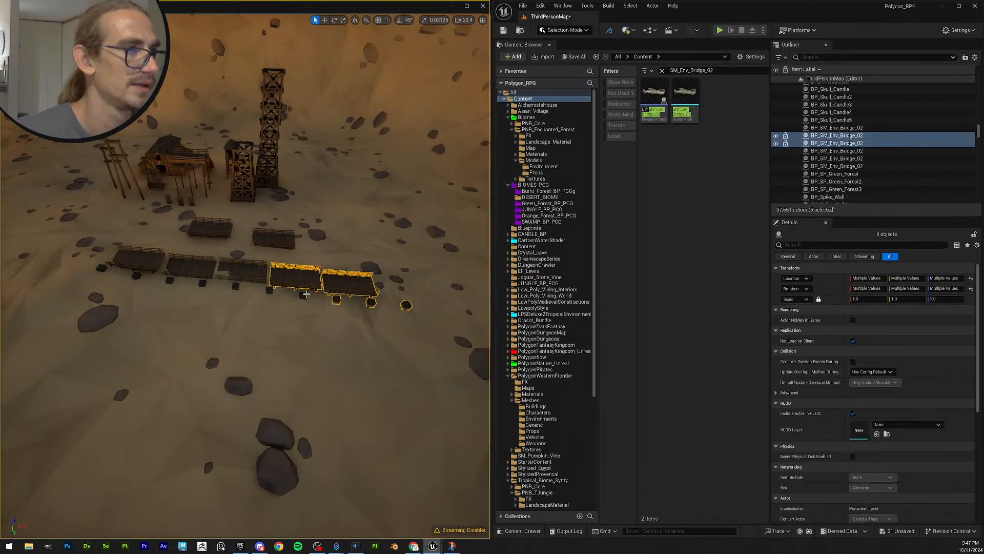
pyautogui.keyDown('ctrl'); pyautogui.click(302, 297); pyautogui.keyUp('ctrl')
pyautogui.keyDown('ctrl'); pyautogui.click(267, 288); pyautogui.keyUp('ctrl')
pyautogui.keyDown('ctrl'); pyautogui.click(239, 285); pyautogui.keyUp('ctrl')
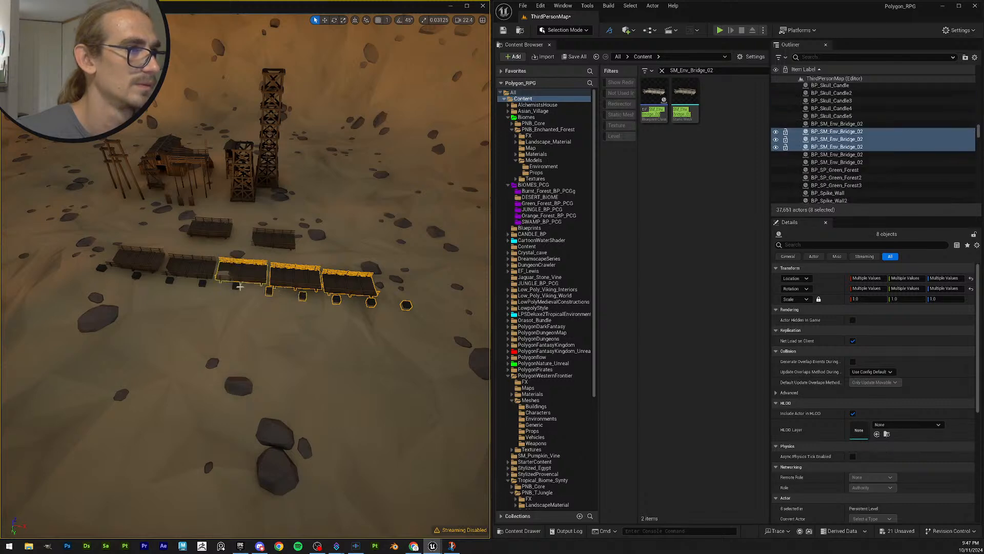
pyautogui.keyDown('ctrl'); pyautogui.click(235, 285); pyautogui.keyUp('ctrl')
pyautogui.keyDown('ctrl'); pyautogui.click(202, 283); pyautogui.keyUp('ctrl')
pyautogui.keyDown('ctrl'); pyautogui.click(176, 267); pyautogui.keyUp('ctrl')
pyautogui.keyDown('ctrl'); pyautogui.click(105, 267); pyautogui.keyUp('ctrl')
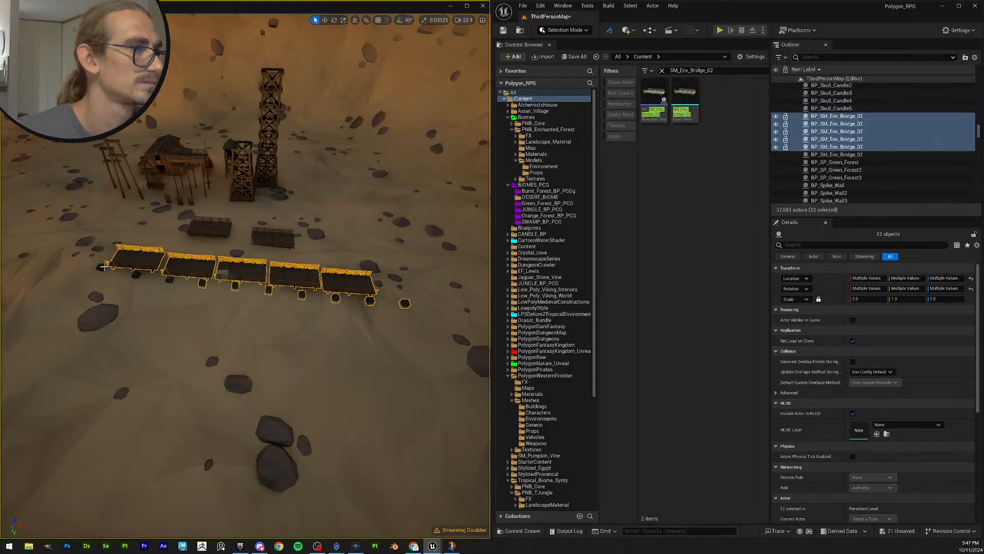
pyautogui.keyDown('ctrl'); pyautogui.click(100, 267); pyautogui.keyUp('ctrl')
pyautogui.keyDown('ctrl'); pyautogui.click(138, 275); pyautogui.keyUp('ctrl')
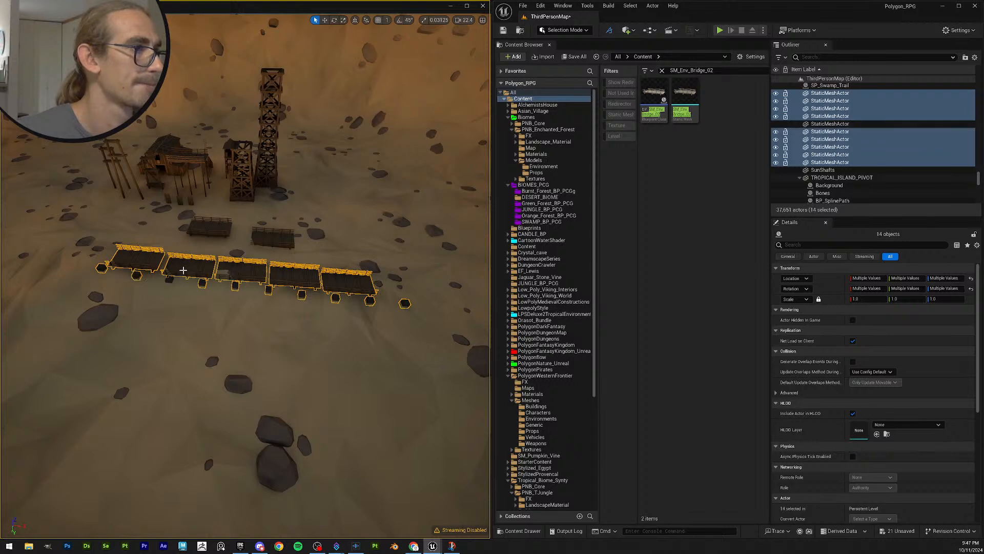
pyautogui.keyDown('ctrl'); pyautogui.click(171, 280); pyautogui.keyUp('ctrl')
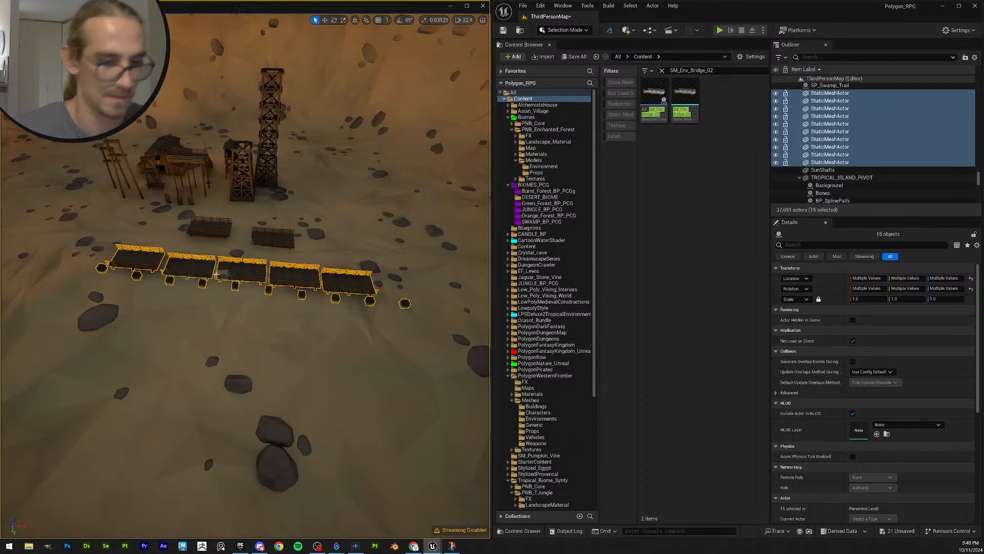
pyautogui.press('Delete')
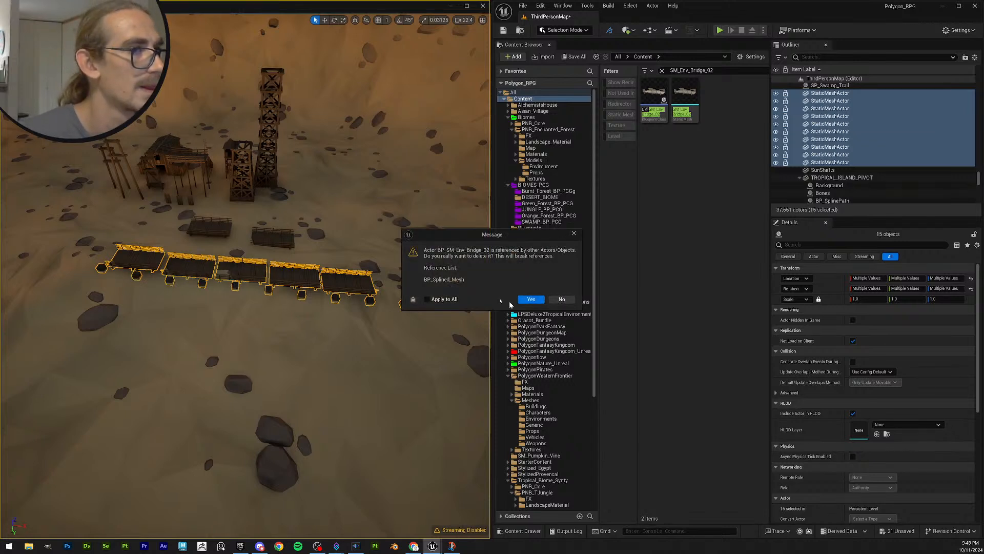
pyautogui.click(531, 299)
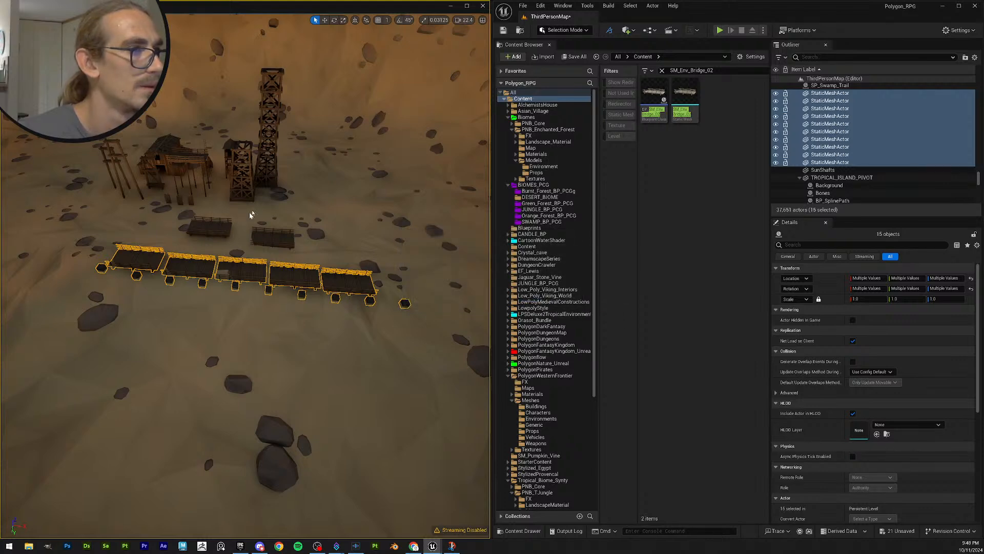
# Step: Delete the two single bridges standing in front of the mine buildings, SM_Env_Bridge_02 and BP_SM_Env_Bridge_02
pyautogui.click(233, 232)
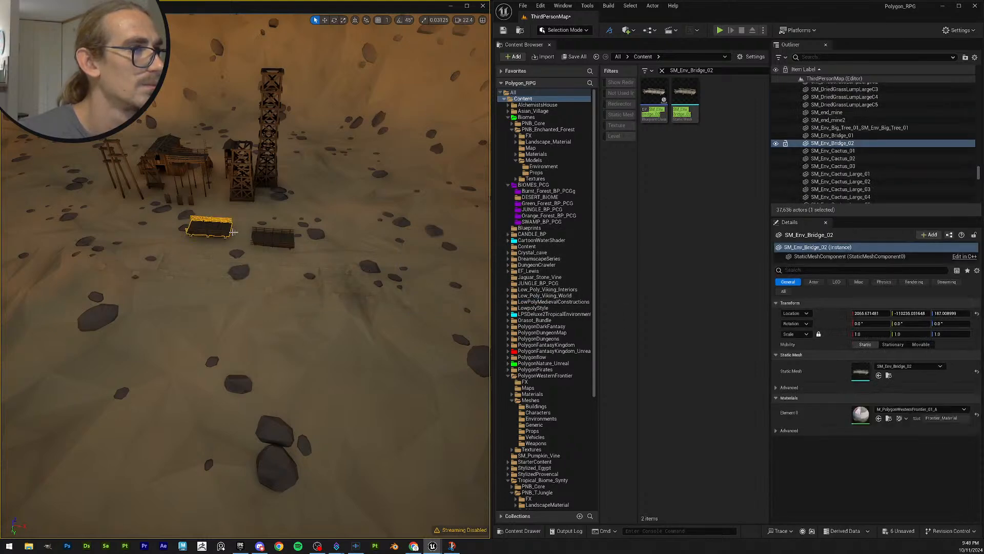
pyautogui.press('Delete')
pyautogui.click(281, 243)
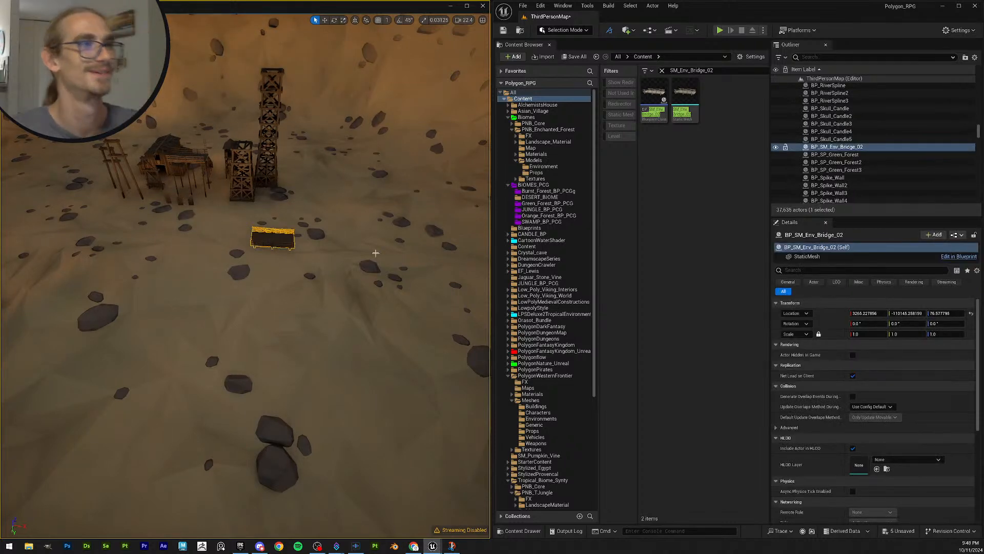
pyautogui.press('Delete')
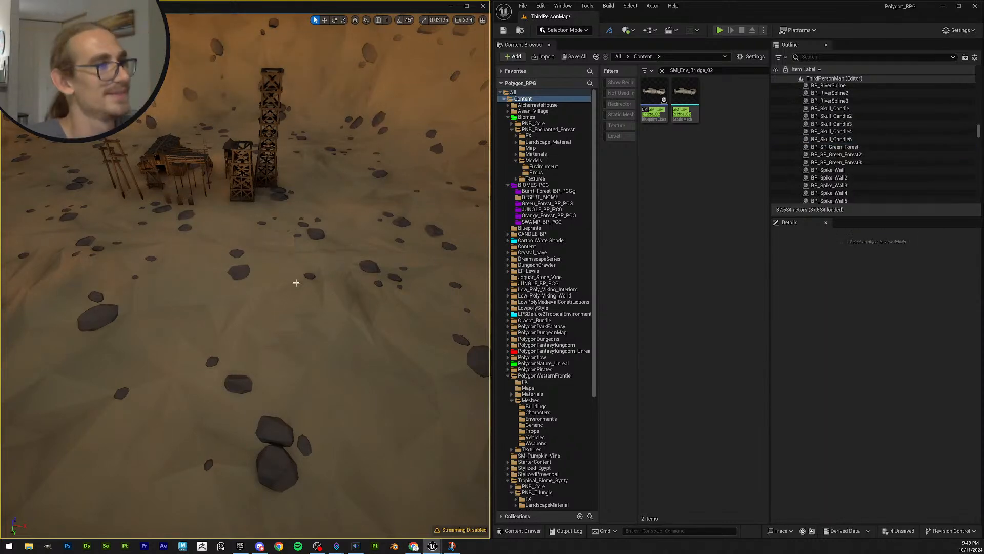
# Step: Return to the sand surface above the valley and delete the old BP_Splined_Mesh actor from the level
pyautogui.press('s')
pyautogui.moveTo(296, 283); pyautogui.dragTo(282, 333, button='right')
pyautogui.press('w')
pyautogui.scroll(1, 296, 283)
pyautogui.press('w')
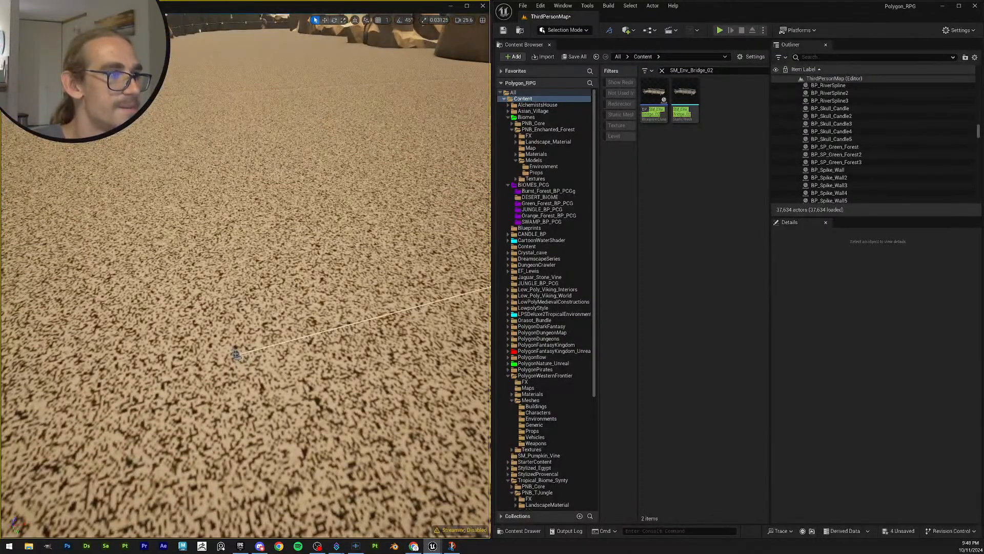
pyautogui.click(237, 354)
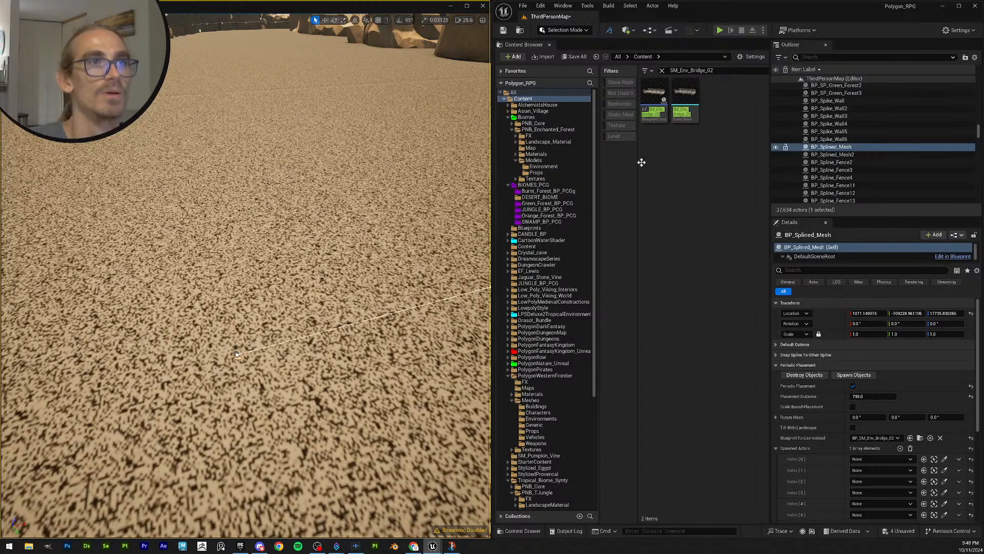
pyautogui.press('Delete')
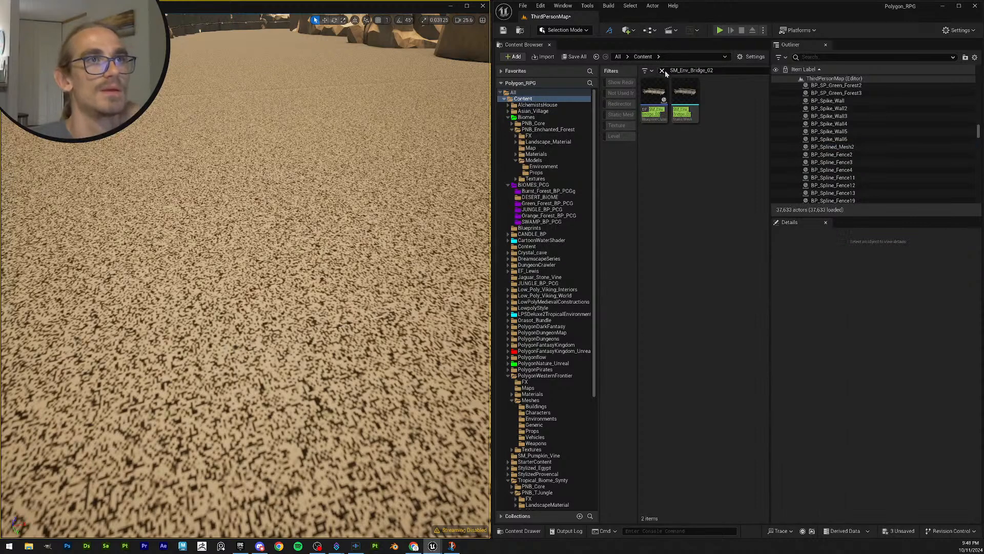
# Step: Clear the asset search, locate the BP_Splined_Mesh blueprint in the Content folder and place a fresh instance over the sand surface
pyautogui.click(662, 70)
pyautogui.scroll(-7, 707, 461)
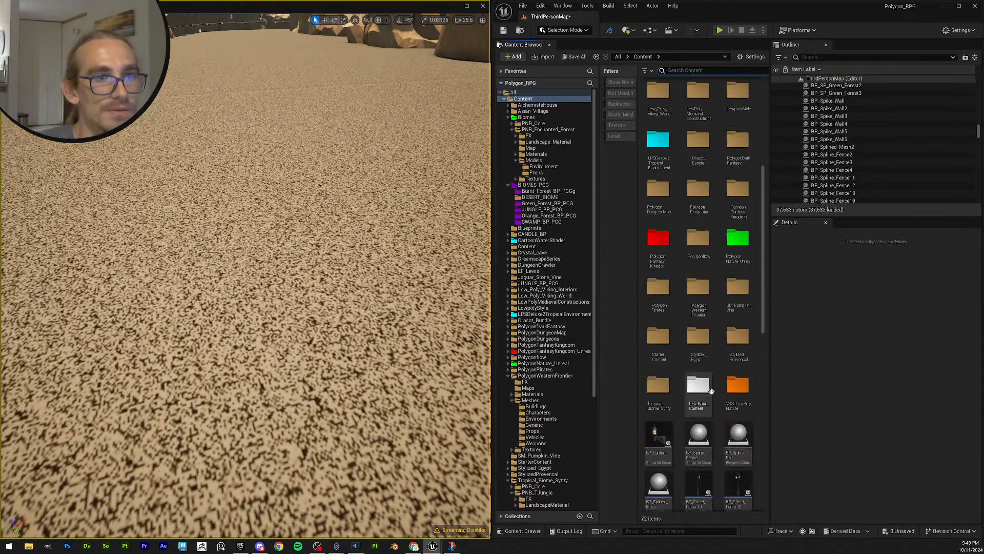
pyautogui.scroll(-2, 711, 393)
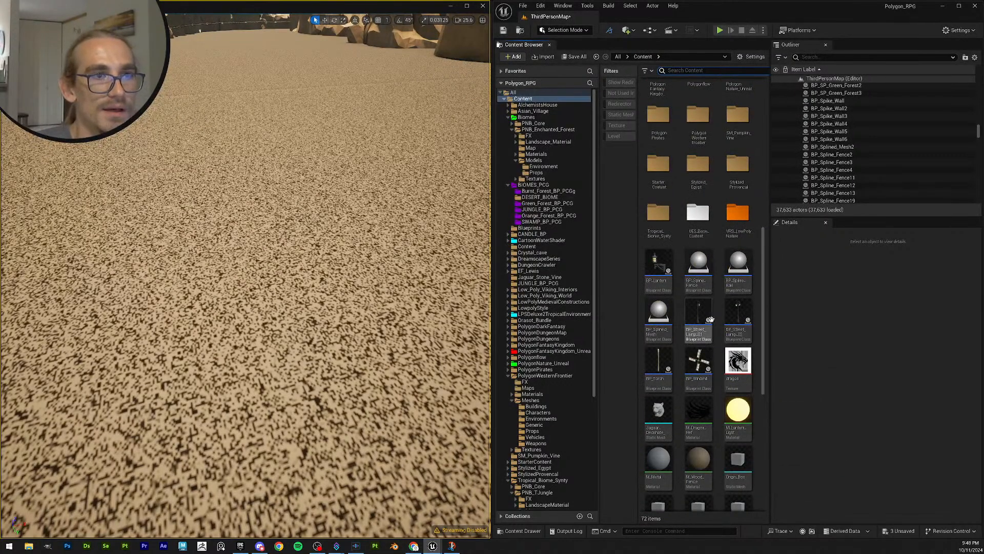
pyautogui.moveTo(664, 316); pyautogui.dragTo(142, 236)
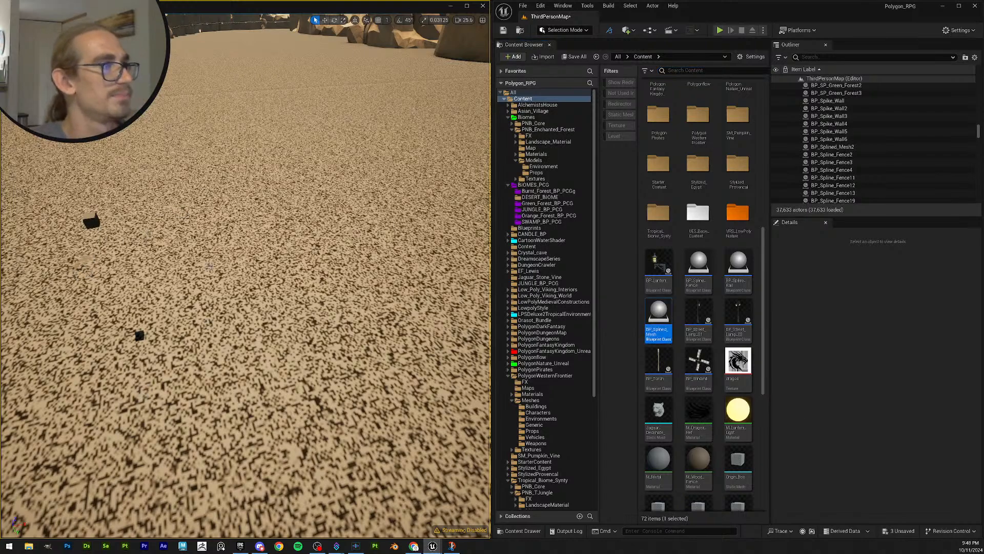
# Step: Try lowering the new BP_Splined_Mesh vertically toward the sand surface twice, undoing each move
pyautogui.moveTo(211, 266); pyautogui.dragTo(211, 265)
pyautogui.moveTo(212, 266); pyautogui.dragTo(241, 190, button='right')
pyautogui.scroll(-1, 211, 266)
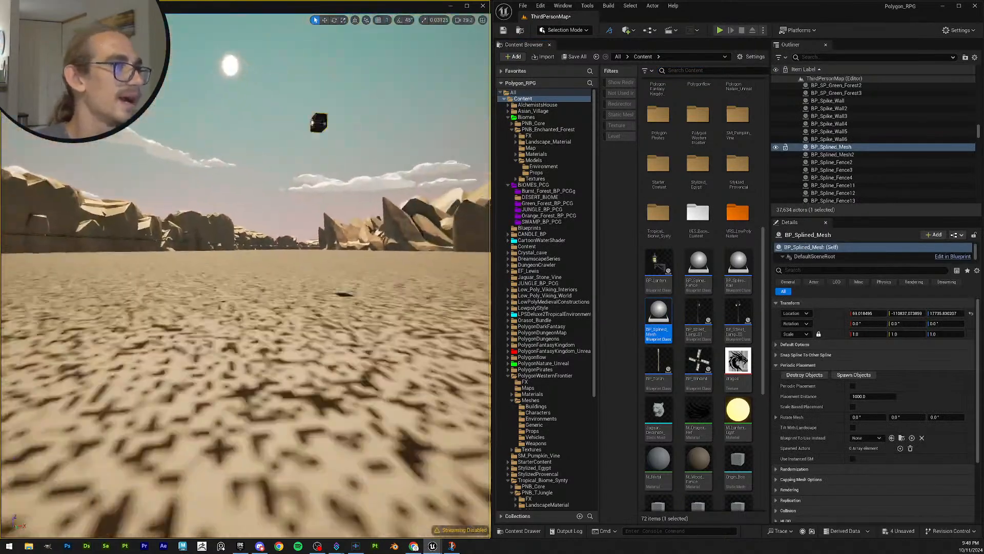
pyautogui.moveTo(233, 253); pyautogui.dragTo(224, 282, button='right')
pyautogui.press('w')
pyautogui.scroll(-1, 229, 253)
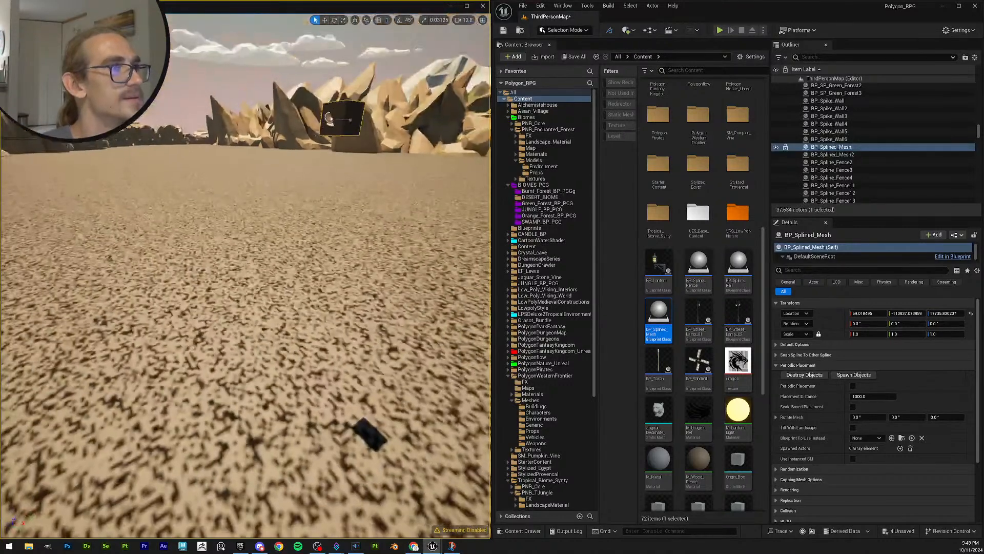
pyautogui.moveTo(353, 112); pyautogui.dragTo(354, 113, button='right')
pyautogui.press('w')
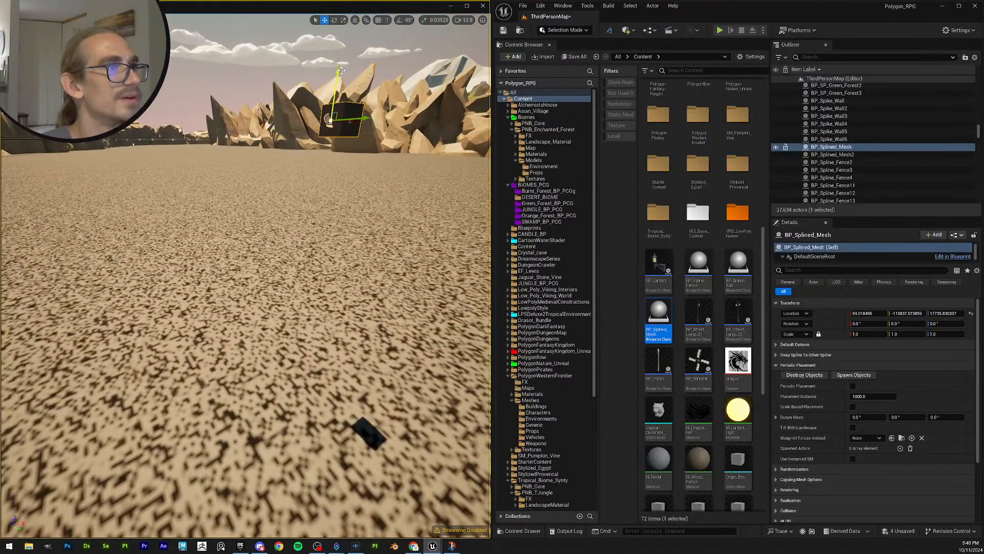
pyautogui.moveTo(341, 70); pyautogui.dragTo(284, 306)
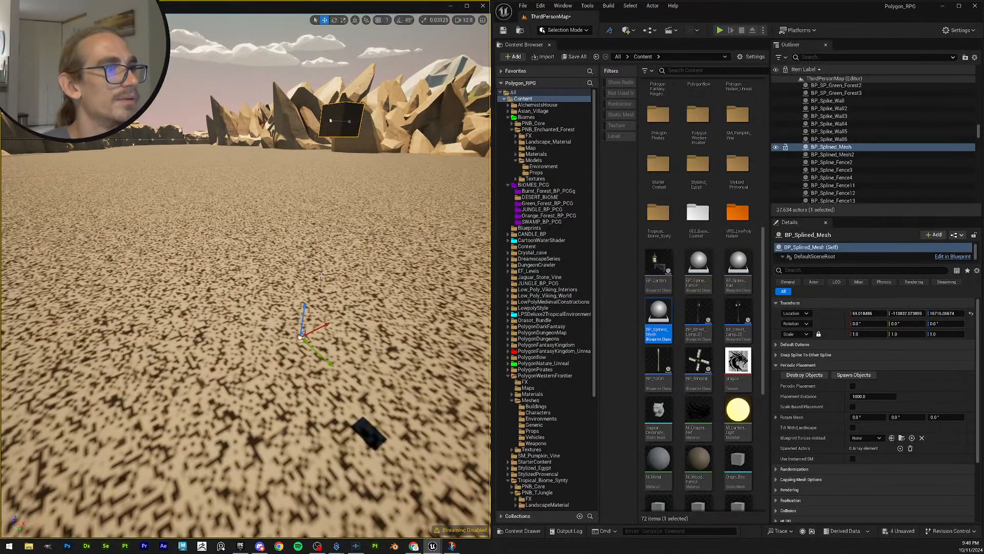
pyautogui.hotkey('ctrl', 'z')
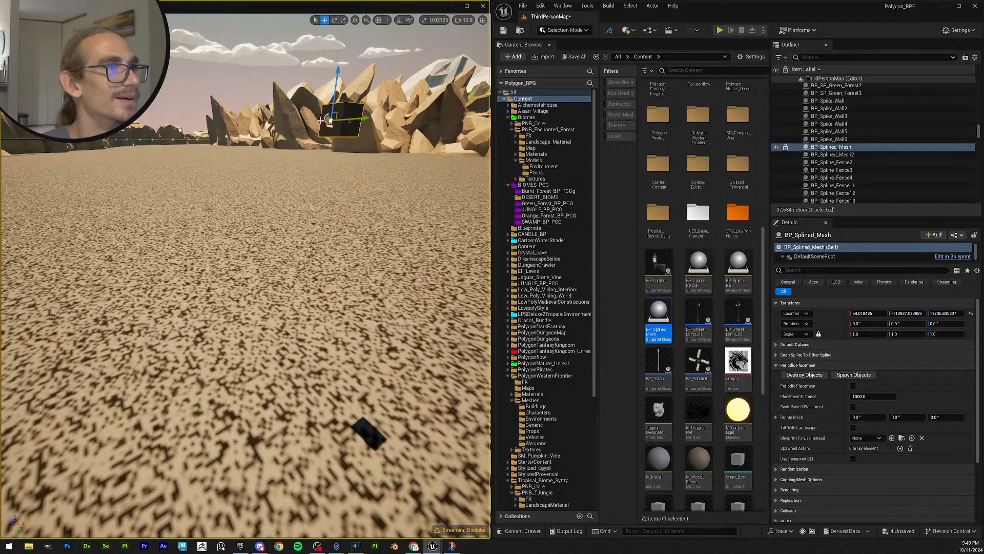
pyautogui.moveTo(337, 84); pyautogui.dragTo(296, 362)
pyautogui.hotkey('ctrl', 'z')
# Step: View the spline mesh from straight on, try moving it down along the vertical axis once more, and undo the move
pyautogui.press('q')
pyautogui.moveTo(243, 394); pyautogui.dragTo(376, 357, button='right')
pyautogui.press('e')
pyautogui.scroll(1, 228, 356)
pyautogui.press('s')
pyautogui.press('w')
pyautogui.press('s')
pyautogui.moveTo(218, 318); pyautogui.dragTo(210, 341, button='right')
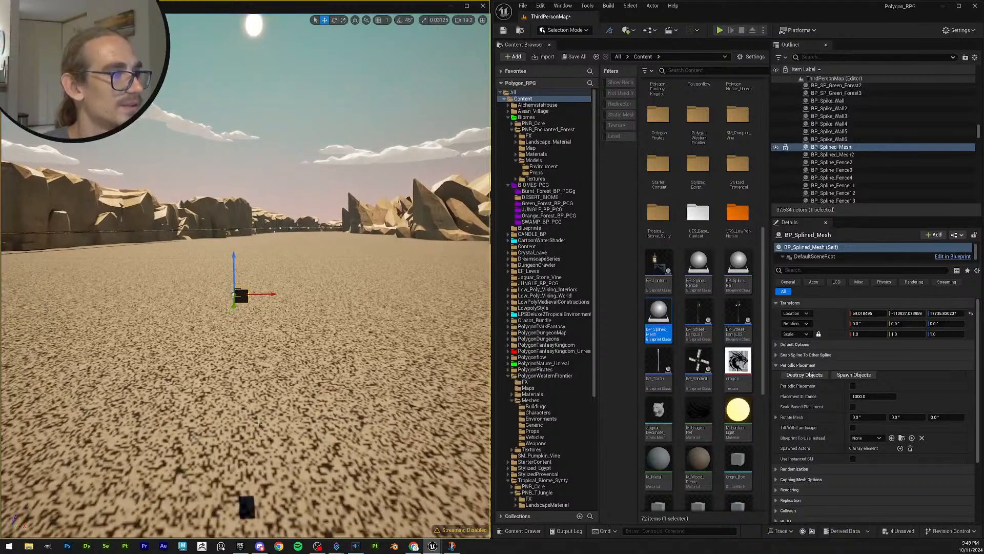
pyautogui.click(279, 352)
pyautogui.click(241, 297)
pyautogui.moveTo(235, 258); pyautogui.dragTo(239, 376)
pyautogui.hotkey('ctrl', 'z')
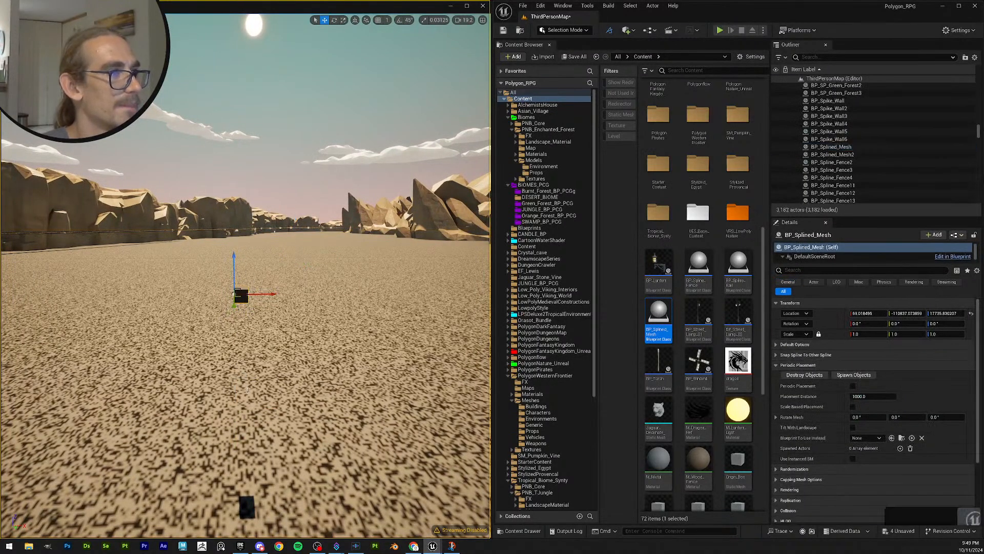
# Step: Select the Rectangle sand surface and hide it to expose the desert landscape below
pyautogui.click(95, 20)
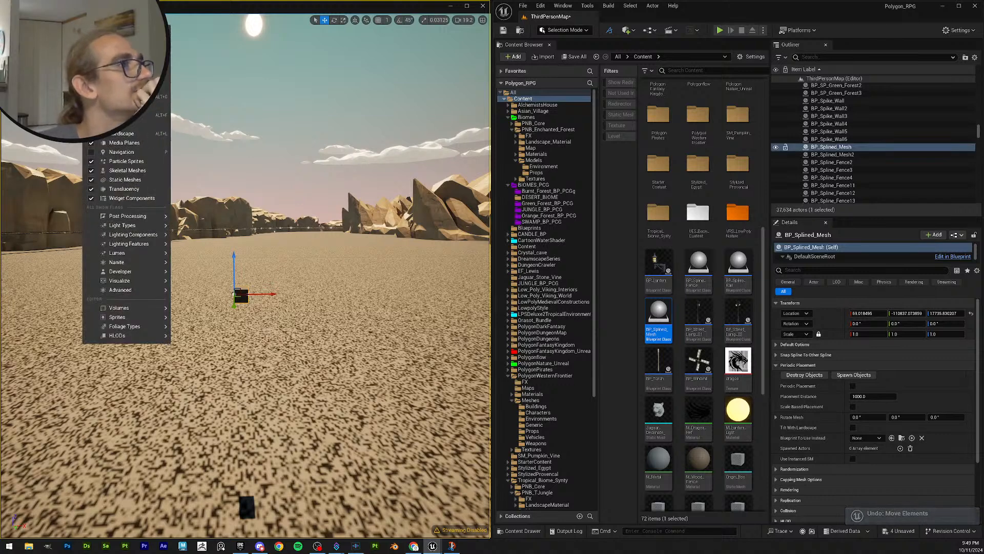
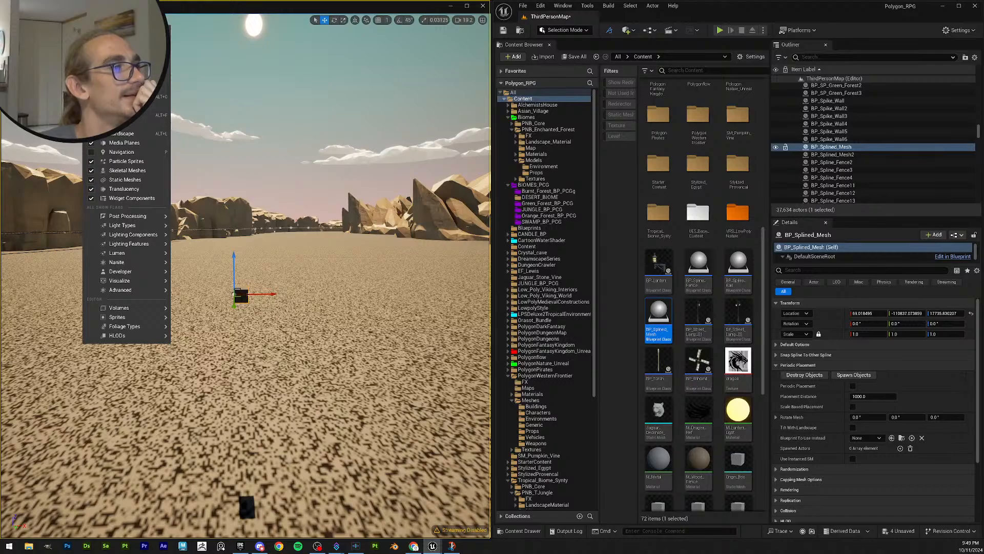
pyautogui.moveTo(298, 246); pyautogui.dragTo(296, 288, button='right')
pyautogui.press('w')
pyautogui.press('s')
pyautogui.press('w')
pyautogui.press('s')
pyautogui.click(295, 255)
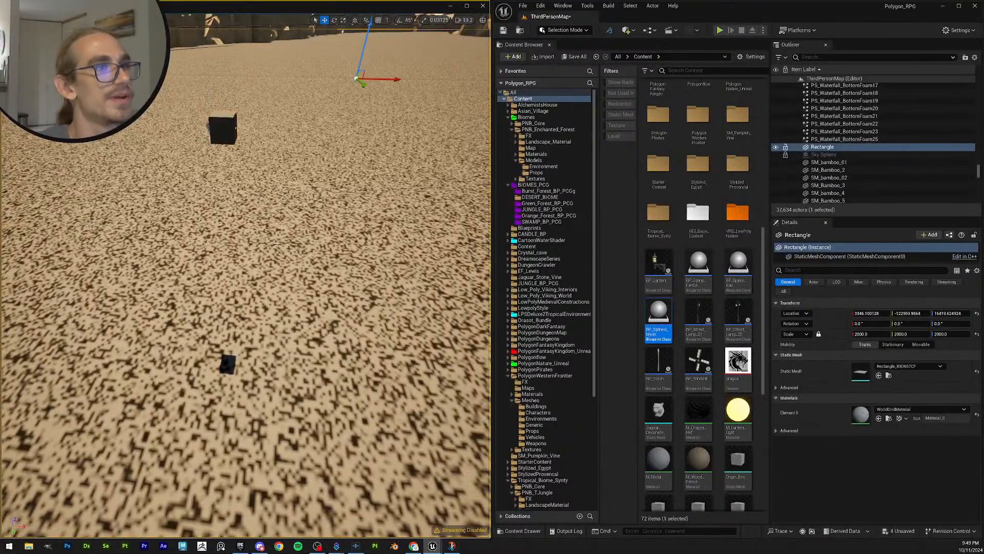
pyautogui.press('h')
pyautogui.press('s')
pyautogui.moveTo(276, 200); pyautogui.dragTo(277, 173, button='right')
pyautogui.click(564, 30)
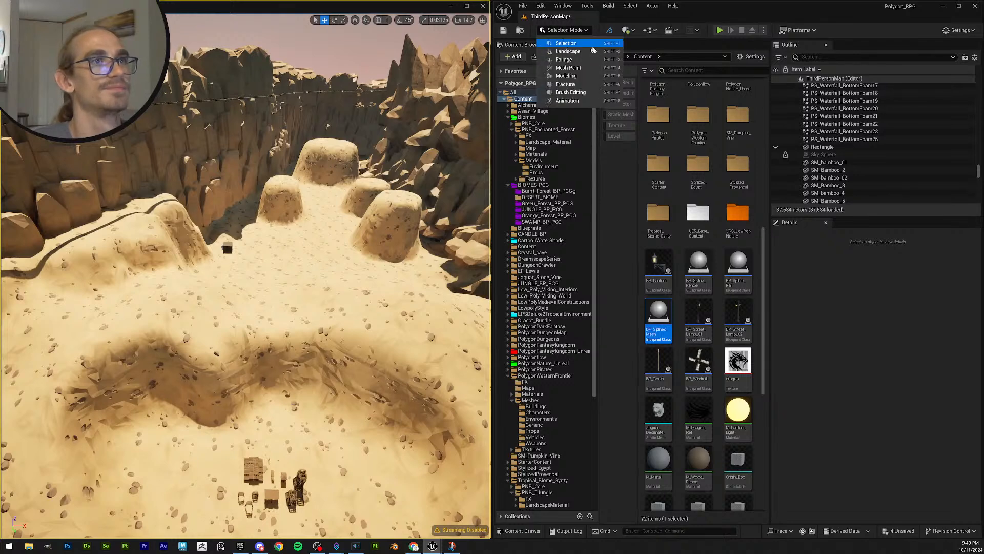
pyautogui.click(211, 228)
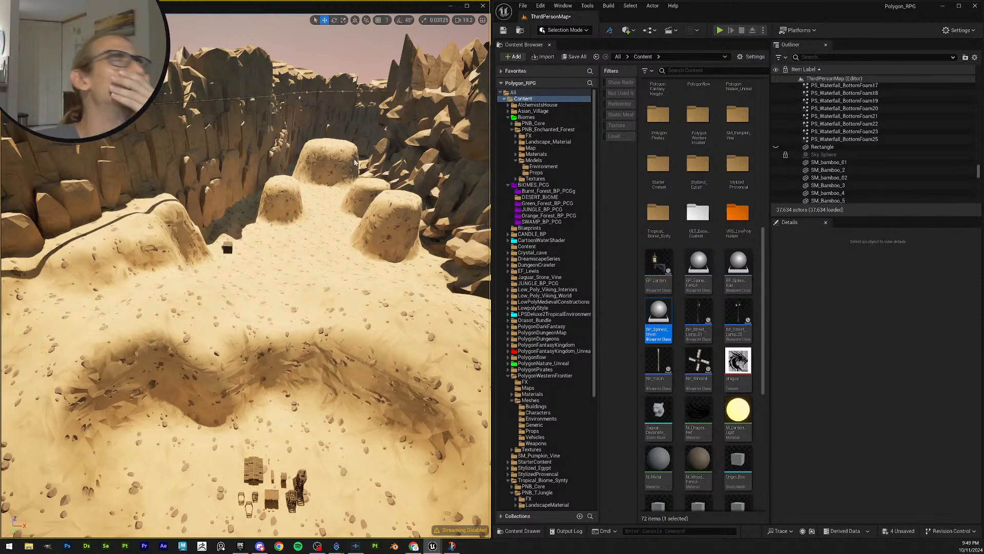
pyautogui.hotkey('shift', '2')
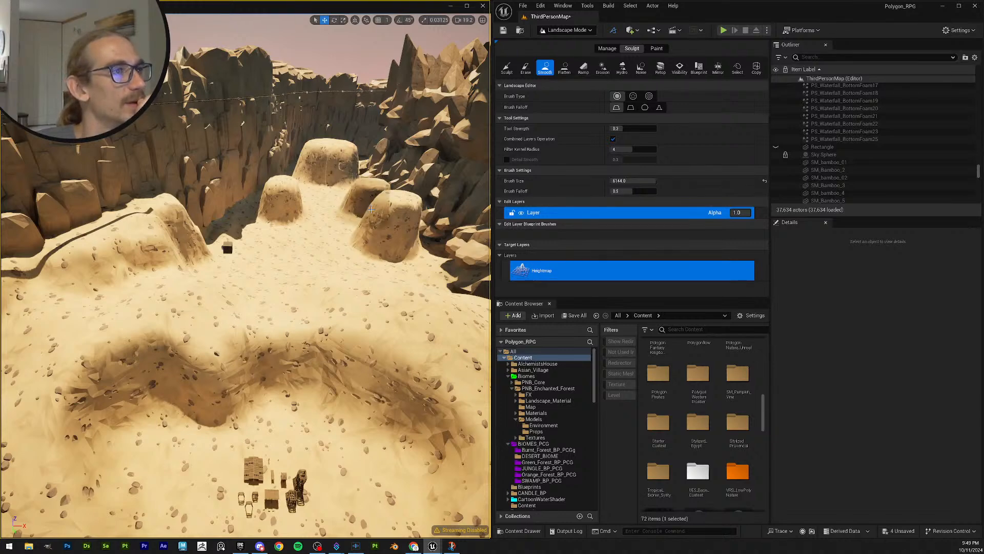
pyautogui.click(582, 31)
pyautogui.click(596, 45)
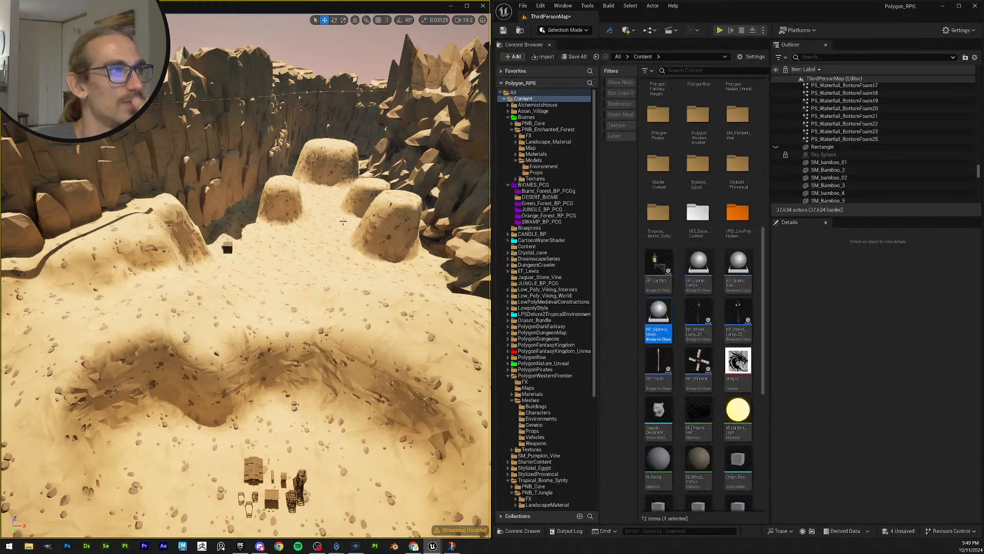
# Step: Switch the editor to Landscape mode and open the Manage tools with the new landscape settings
pyautogui.moveTo(227, 248); pyautogui.dragTo(227, 248, button='right')
pyautogui.click(563, 32)
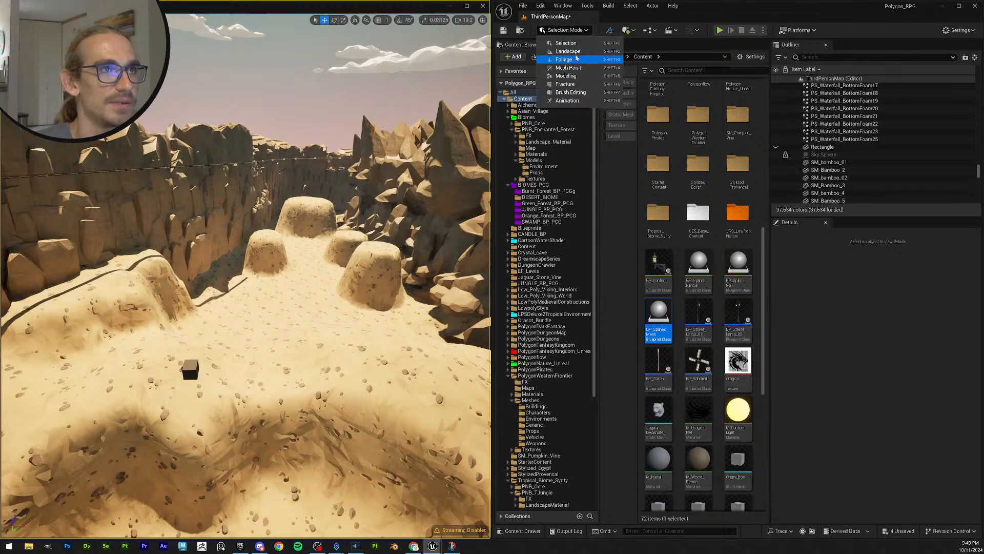
pyautogui.click(575, 51)
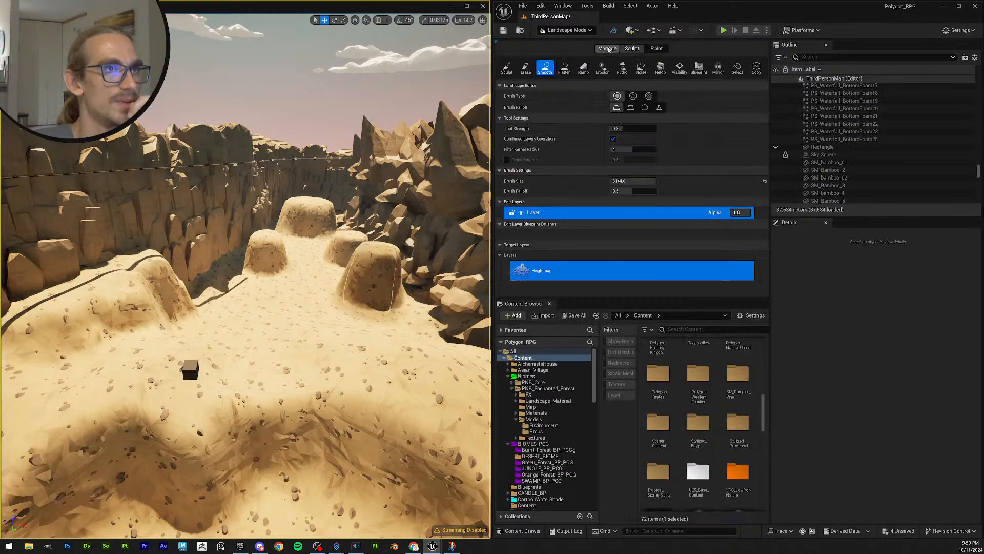
pyautogui.click(608, 48)
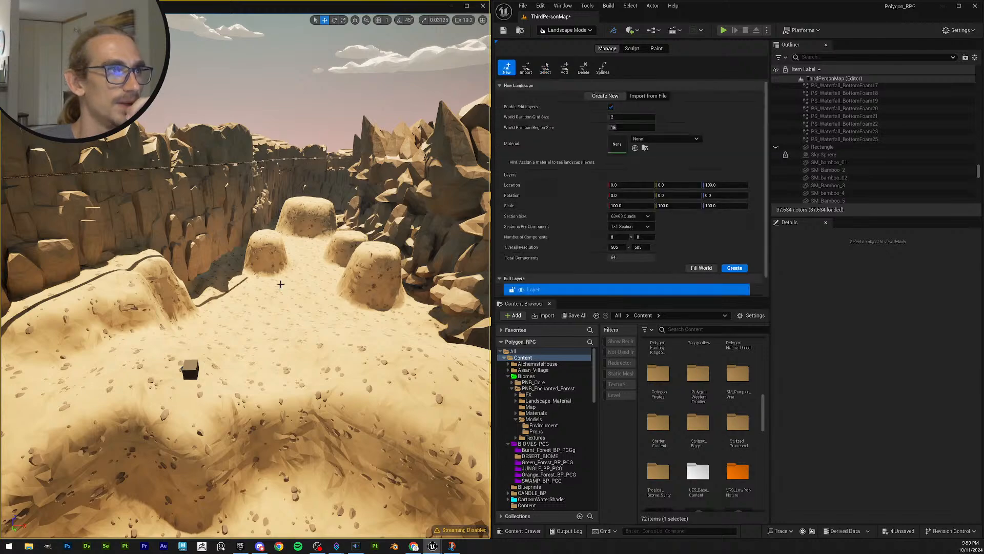
# Step: Move the new landscape preview along the Y axis to about -139594, over the desert canyon
pyautogui.moveTo(340, 303); pyautogui.dragTo(344, 471, button='right')
pyautogui.scroll(1, 341, 303)
pyautogui.press('s')
pyautogui.scroll(4, 340, 303)
pyautogui.press('w')
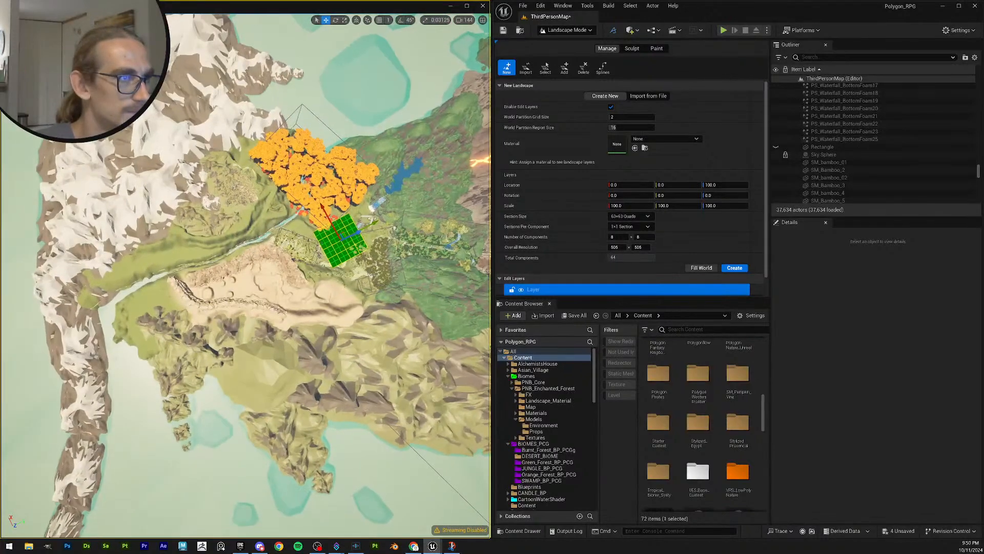
pyautogui.moveTo(377, 222); pyautogui.dragTo(273, 275)
# Step: Raise the landscape preview to a Z location of about 16962 and shift it to about 7364 on X
pyautogui.press('w')
pyautogui.press('d')
pyautogui.moveTo(273, 274); pyautogui.dragTo(175, 159, button='right')
pyautogui.press('w')
pyautogui.scroll(-3, 179, 175)
pyautogui.press('w')
pyautogui.scroll(-1, 240, 281)
pyautogui.moveTo(240, 282); pyautogui.dragTo(240, 281, button='right')
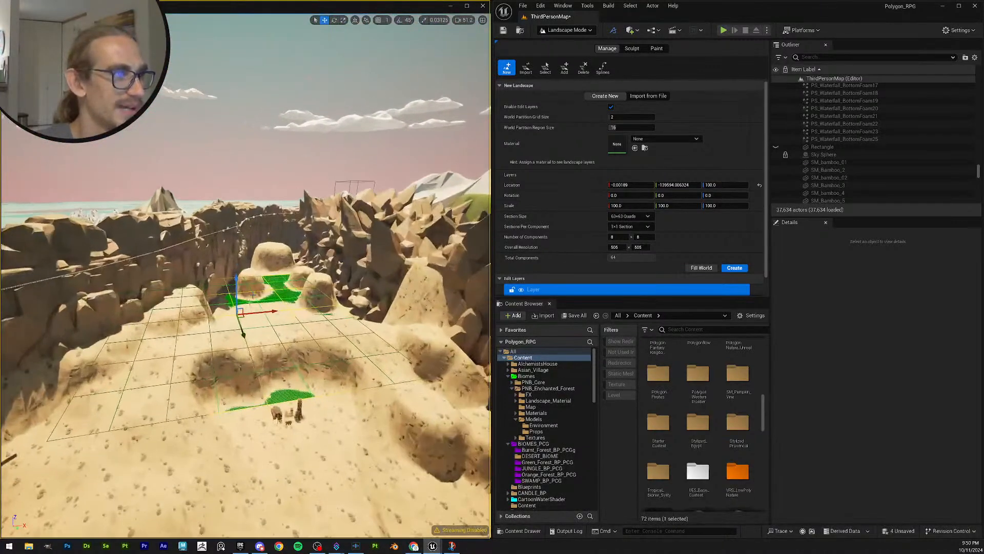
pyautogui.moveTo(238, 281); pyautogui.dragTo(248, 193)
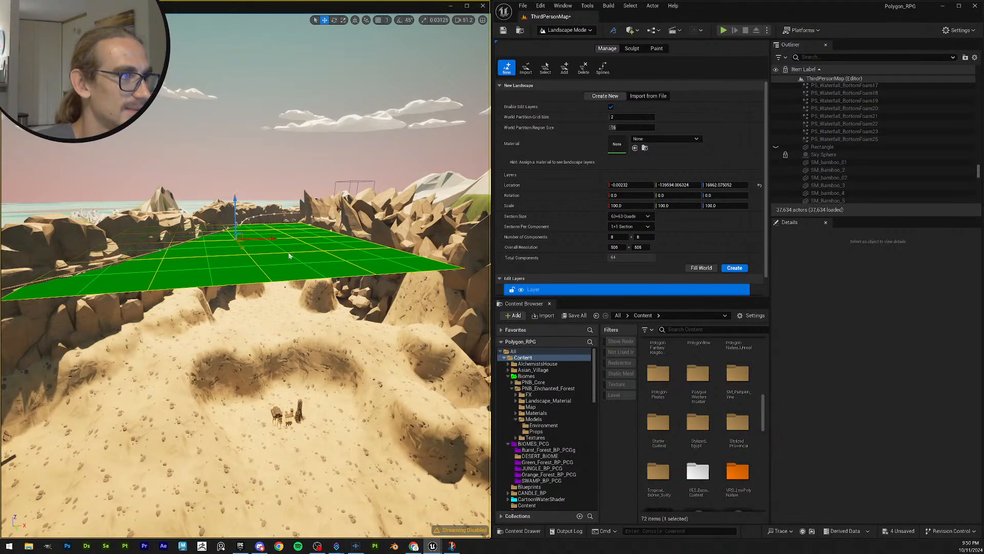
pyautogui.moveTo(269, 237); pyautogui.dragTo(284, 243)
pyautogui.moveTo(308, 251); pyautogui.dragTo(326, 305, button='right')
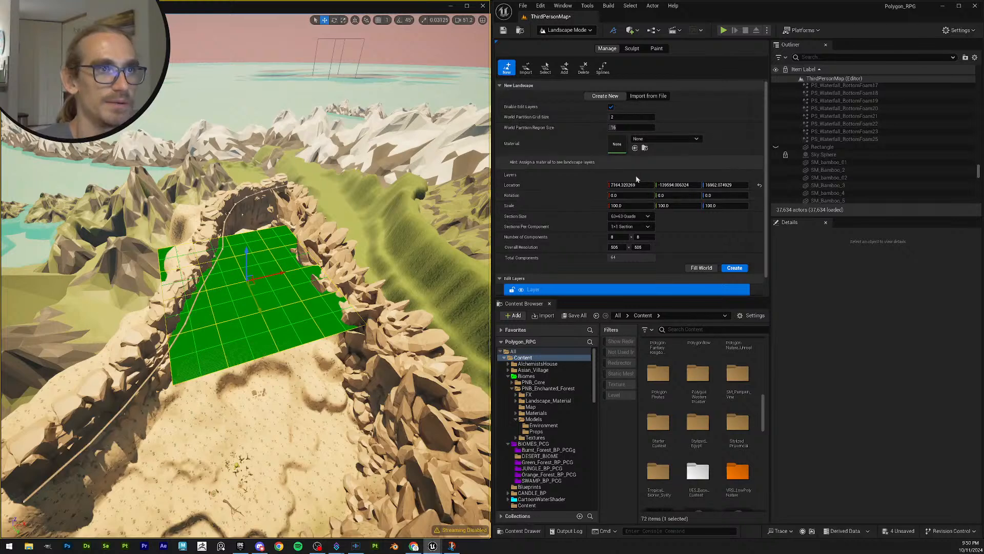
# Step: Set the landscape's section size to 255x255 Quads and move the preview to about -115198 on Y
pyautogui.click(630, 216)
pyautogui.click(635, 261)
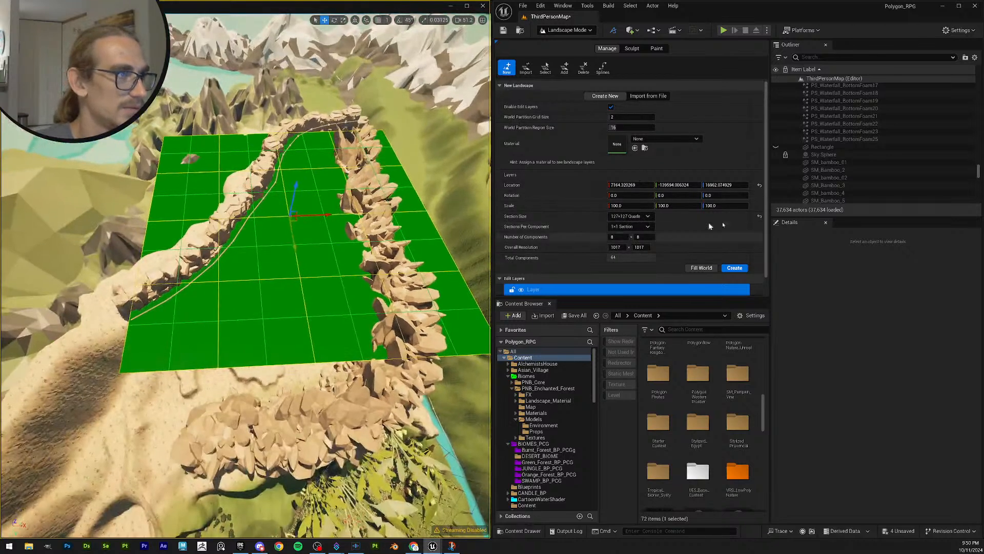
pyautogui.click(636, 215)
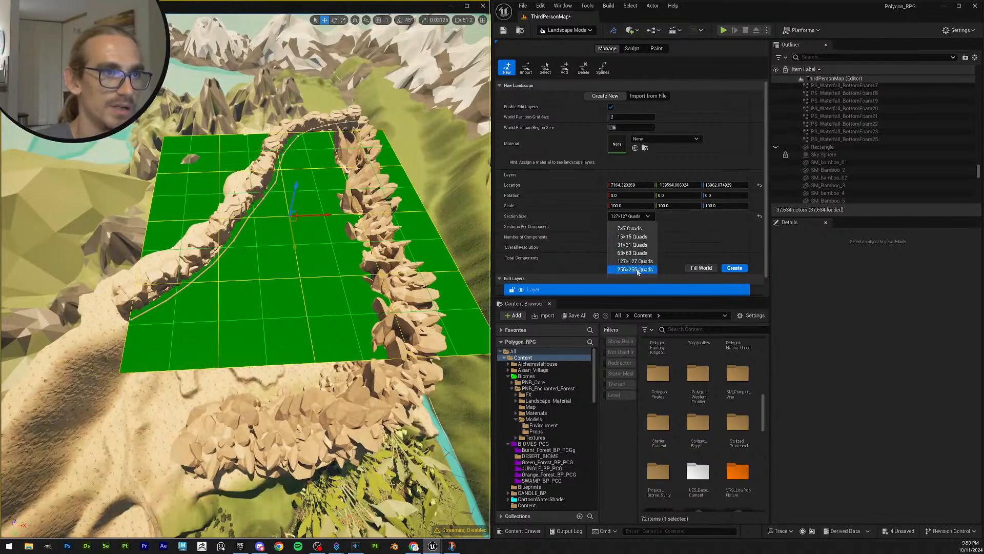
pyautogui.click(635, 269)
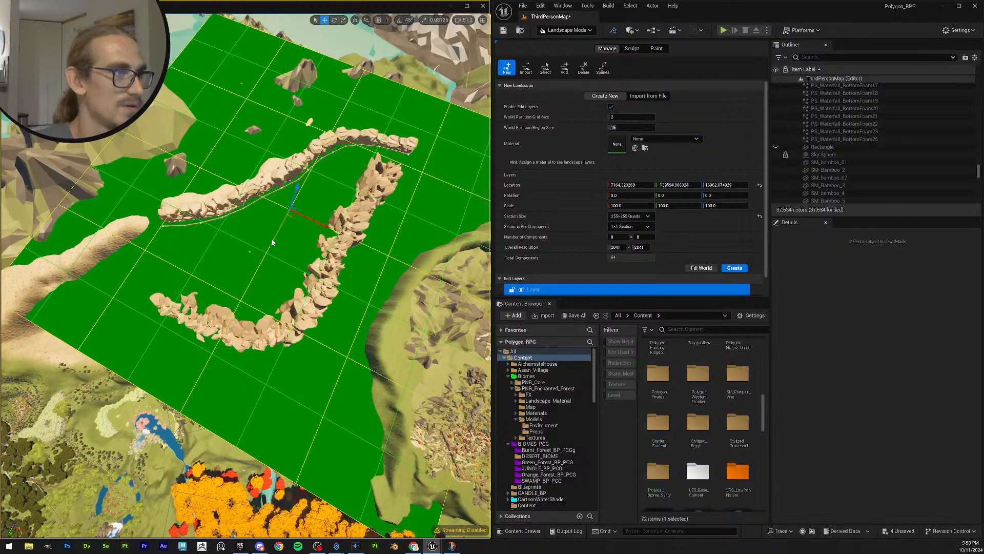
pyautogui.moveTo(269, 243); pyautogui.dragTo(248, 283)
pyautogui.moveTo(248, 283); pyautogui.dragTo(311, 257, button='right')
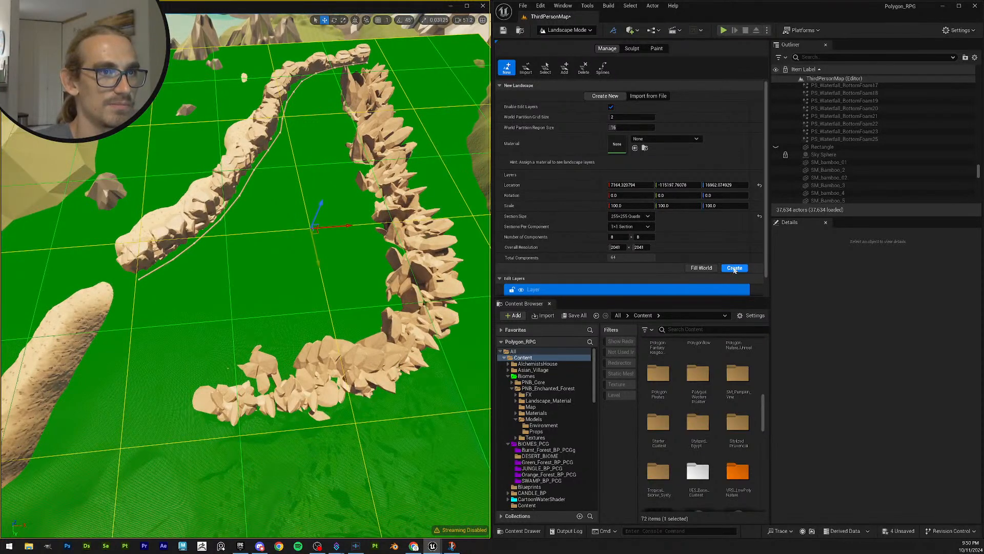
# Step: Try 256 and 1276 as the first overall resolution value of the new landscape
pyautogui.click(617, 247)
pyautogui.write('256')
pyautogui.press('Return')
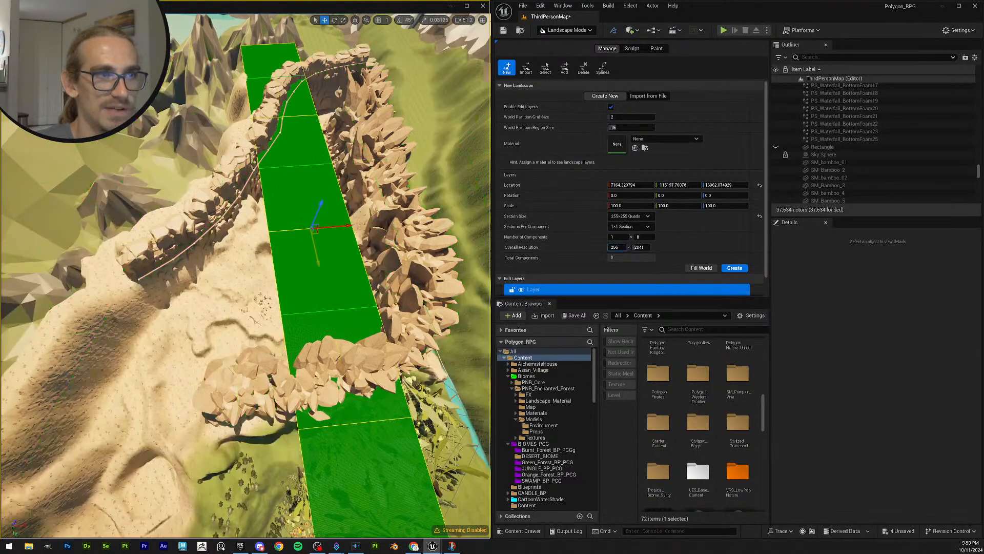
pyautogui.hotkey('ctrl', 'z')
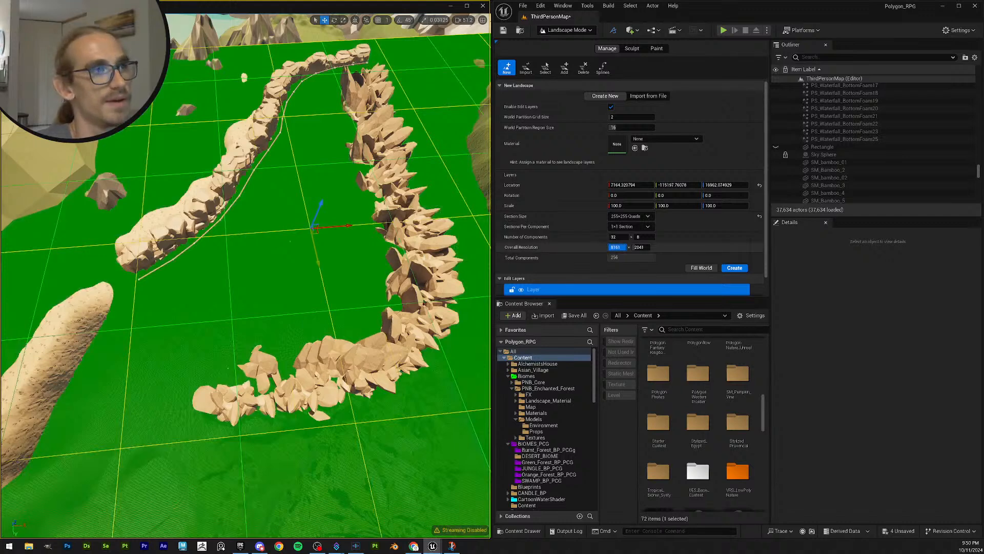
pyautogui.write('1276')
pyautogui.press('Return')
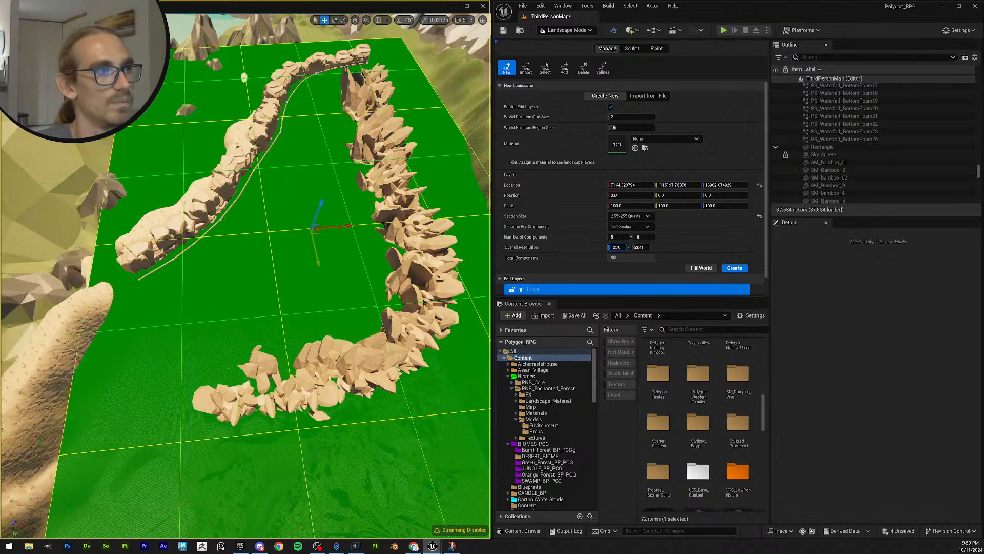
# Step: Set the first overall resolution value of the new landscape to 1531
pyautogui.moveTo(617, 247); pyautogui.dragTo(618, 247)
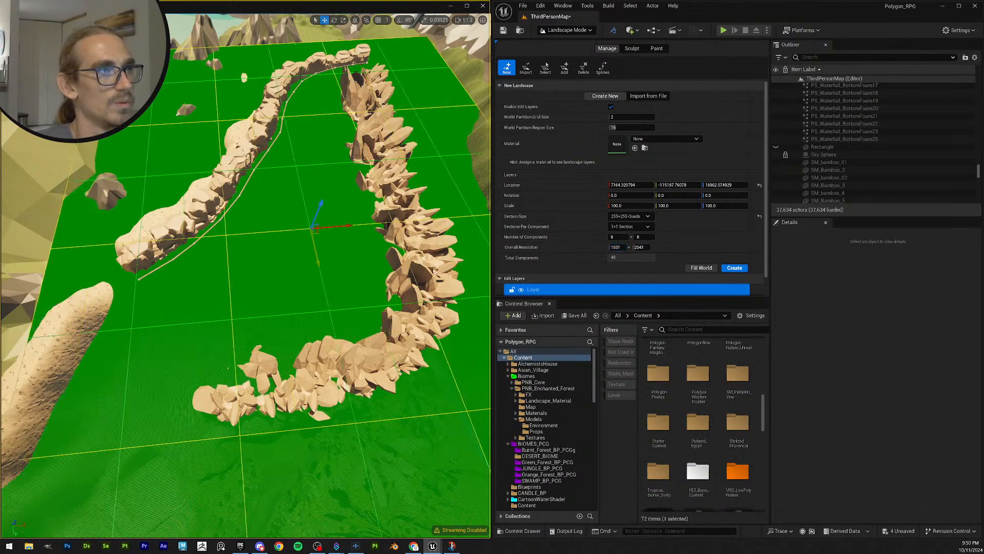
pyautogui.press('s')
pyautogui.moveTo(417, 265); pyautogui.dragTo(421, 328, button='right')
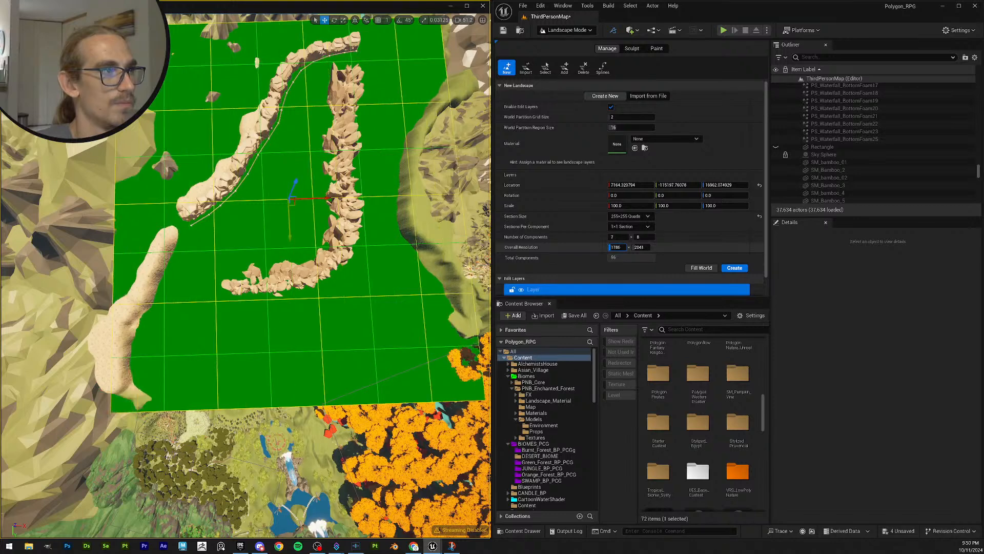
pyautogui.moveTo(616, 247); pyautogui.dragTo(609, 247)
# Step: Fit the preview over the canyon at about -7564 on X with a Z rotation of about 22.2°, and create the landscape
pyautogui.moveTo(327, 199); pyautogui.dragTo(288, 211)
pyautogui.press('e')
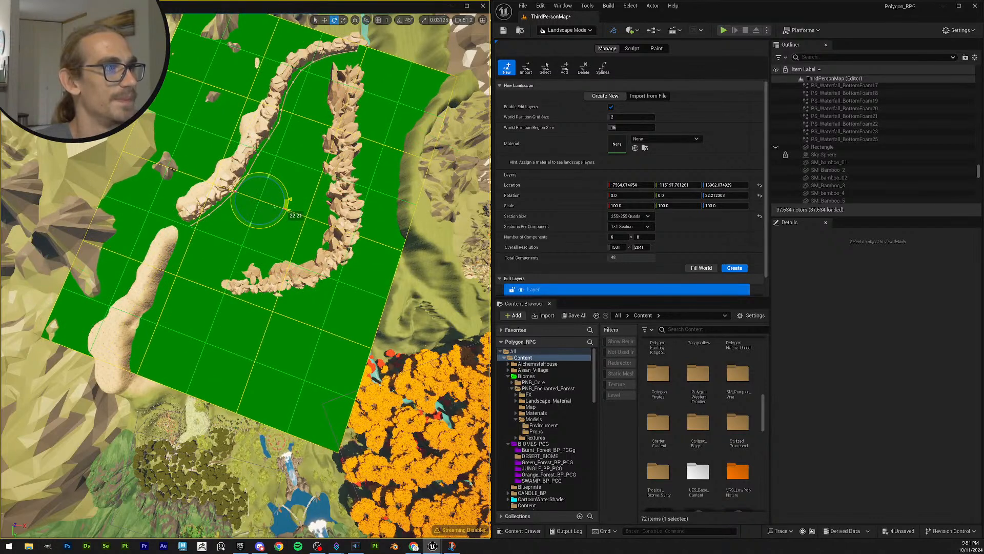
pyautogui.click(735, 268)
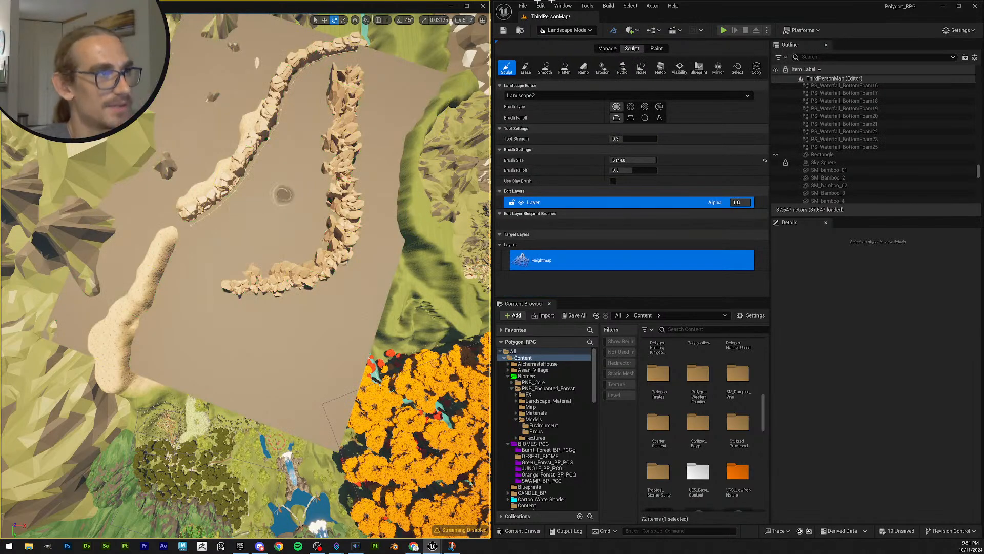
# Step: Return the editor to Selection mode and save all modified content
pyautogui.click(566, 30)
pyautogui.click(559, 43)
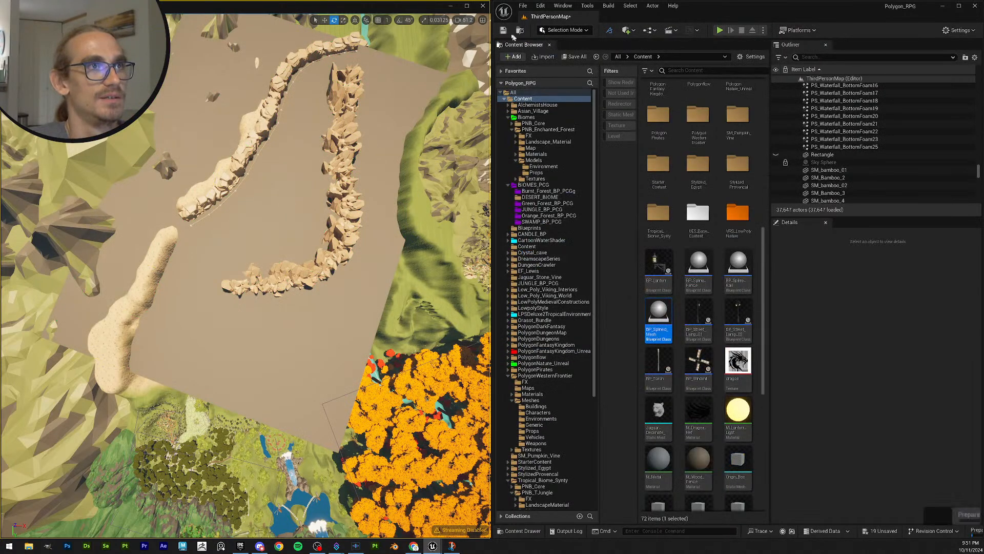
pyautogui.click(574, 57)
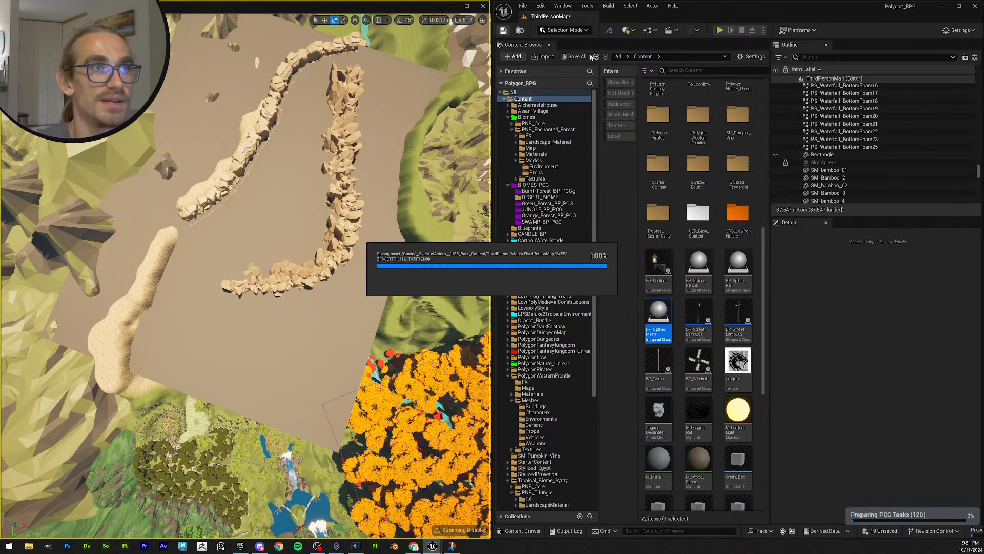
pyautogui.click(574, 57)
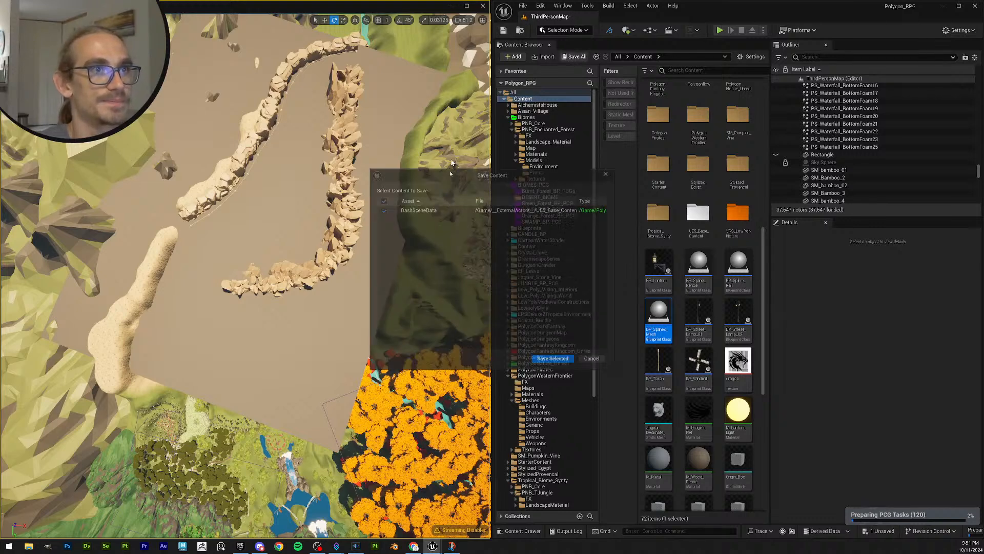
pyautogui.click(564, 362)
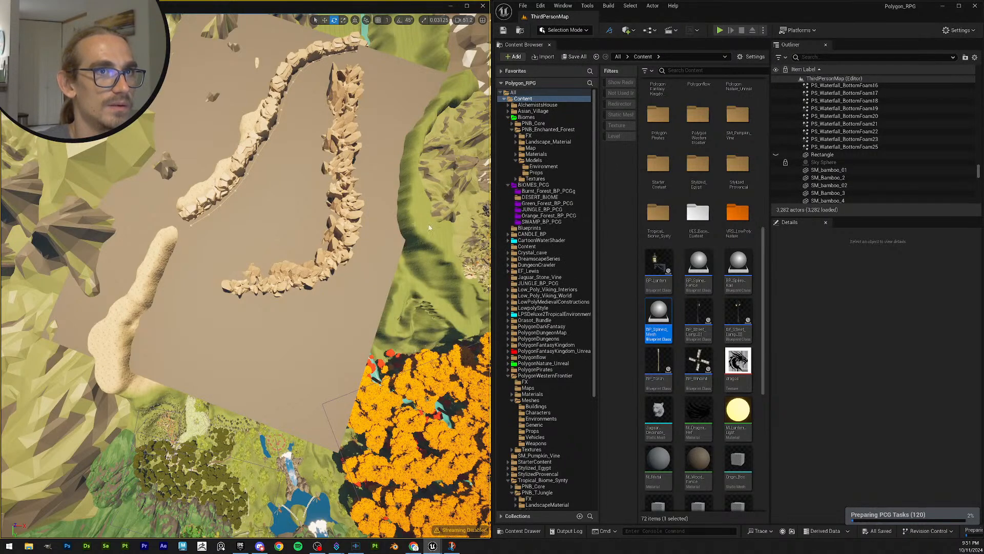
# Step: Examine the new flat landscape from below and above, checking how it fits between the desert canyon's rock walls
pyautogui.press('w')
pyautogui.moveTo(246, 308); pyautogui.dragTo(251, 189, button='right')
pyautogui.press('w')
pyautogui.moveTo(252, 256)
pyautogui.mouseDown(button='right')
pyautogui.moveTo(267, 287)
pyautogui.moveTo(287, 247)
pyautogui.moveTo(277, 236)
pyautogui.mouseUp(button='right')
pyautogui.scroll(-1, 280, 277)
pyautogui.press('w')
pyautogui.moveTo(246, 277)
pyautogui.mouseDown(button='right')
pyautogui.moveTo(405, 302)
pyautogui.moveTo(241, 295)
pyautogui.moveTo(246, 334)
pyautogui.moveTo(226, 349)
pyautogui.moveTo(272, 210)
pyautogui.moveTo(295, 188)
pyautogui.moveTo(313, 138)
pyautogui.mouseUp(button='right')
pyautogui.press('s')
pyautogui.press('w')
pyautogui.press('w')
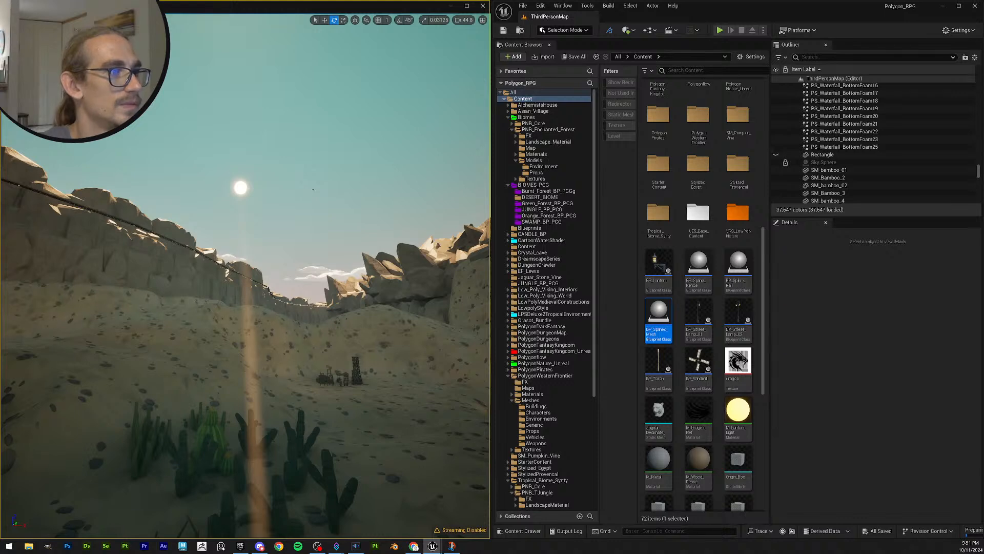
pyautogui.press('s')
pyautogui.moveTo(313, 220); pyautogui.dragTo(313, 289, button='right')
pyautogui.moveTo(373, 315); pyautogui.dragTo(398, 360, button='right')
pyautogui.scroll(-4, 397, 361)
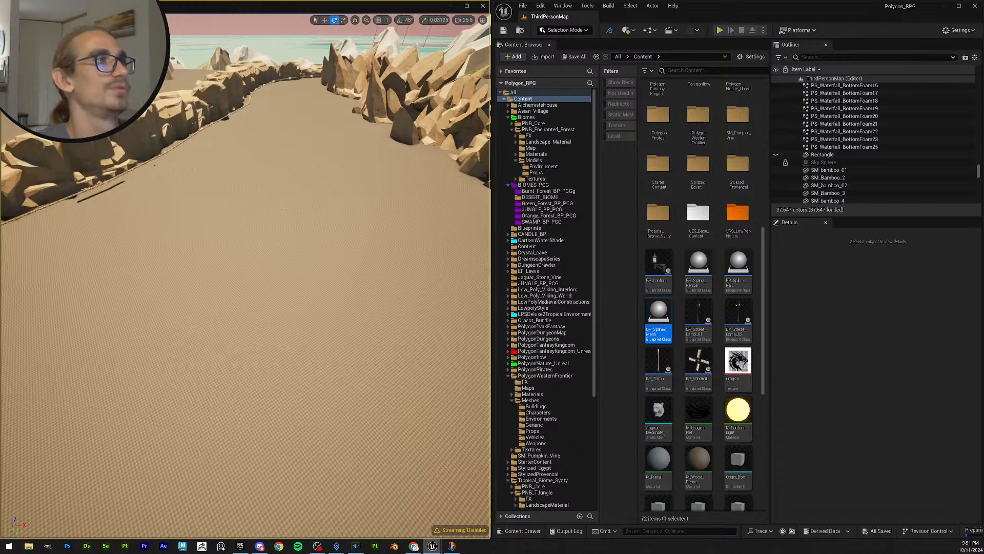
pyautogui.moveTo(290, 301); pyautogui.dragTo(290, 301, button='right')
pyautogui.press('w')
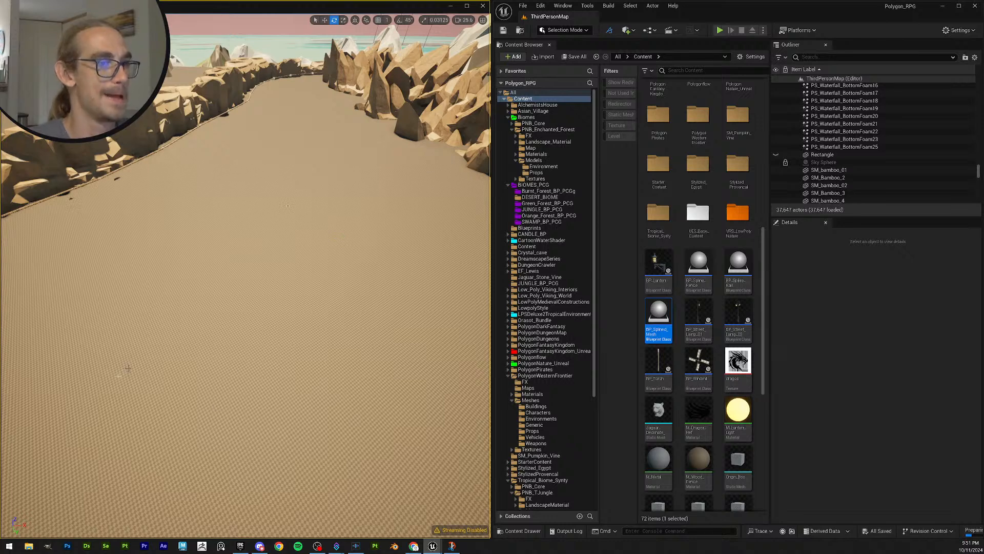
# Step: Select the Landscape2 parent actor of the new surface to view its details, and deselect it
pyautogui.click(171, 334)
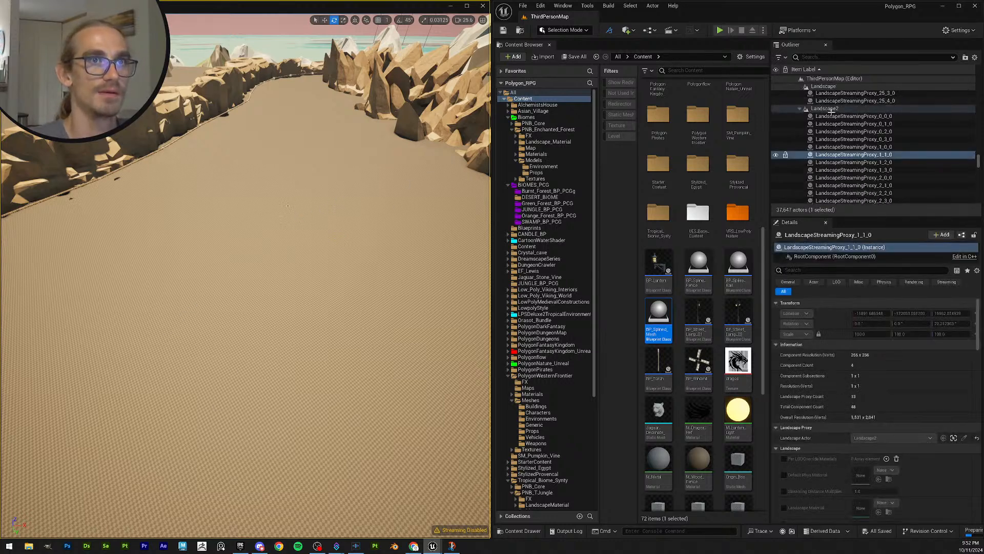
pyautogui.click(836, 109)
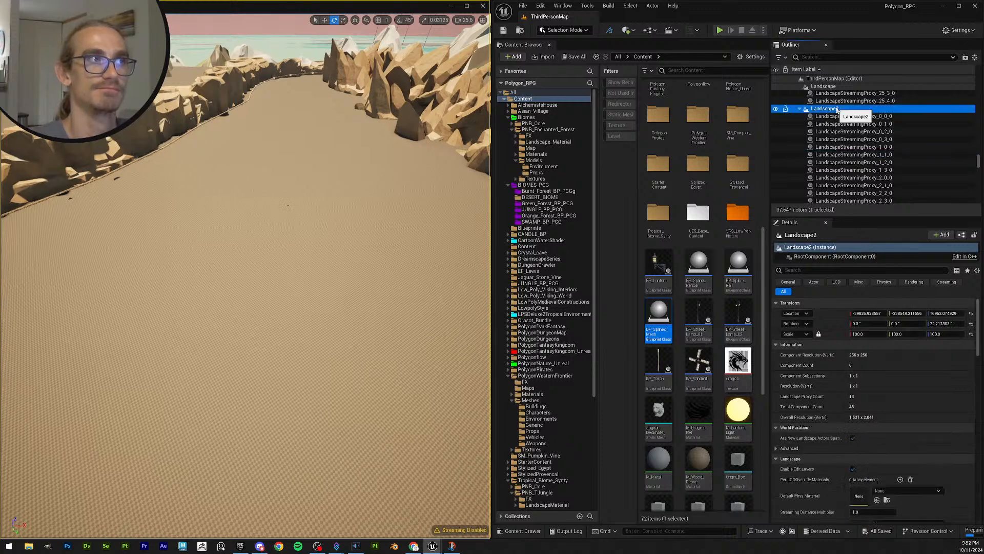
pyautogui.press('Escape')
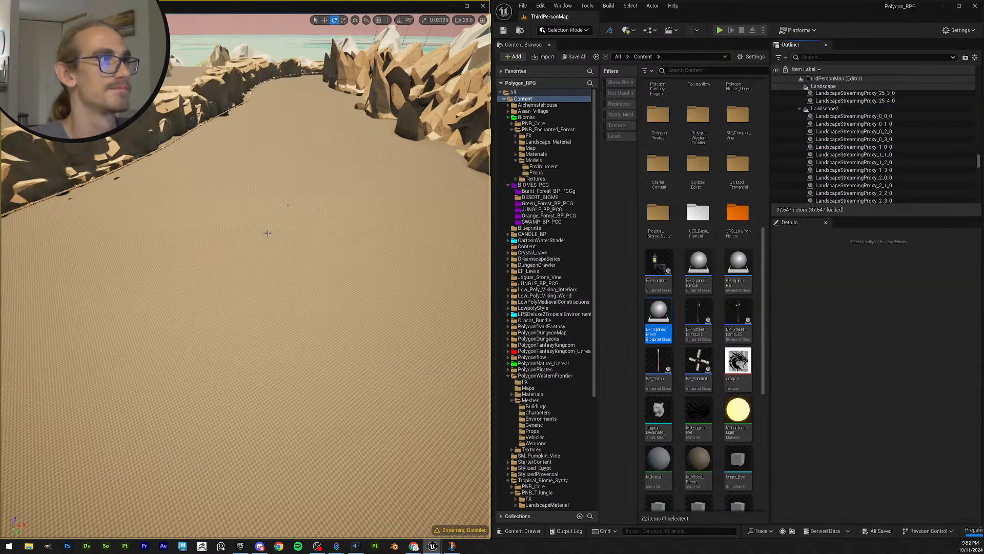
# Step: Try lowering the floating BP_Splined_Mesh toward the new landscape, undo the move, and delete the mesh
pyautogui.press('w')
pyautogui.moveTo(267, 246); pyautogui.dragTo(282, 218, button='right')
pyautogui.scroll(-2, 290, 215)
pyautogui.press('w')
pyautogui.scroll(-3, 291, 185)
pyautogui.press('w')
pyautogui.click(145, 321)
pyautogui.press('f')
pyautogui.press('w')
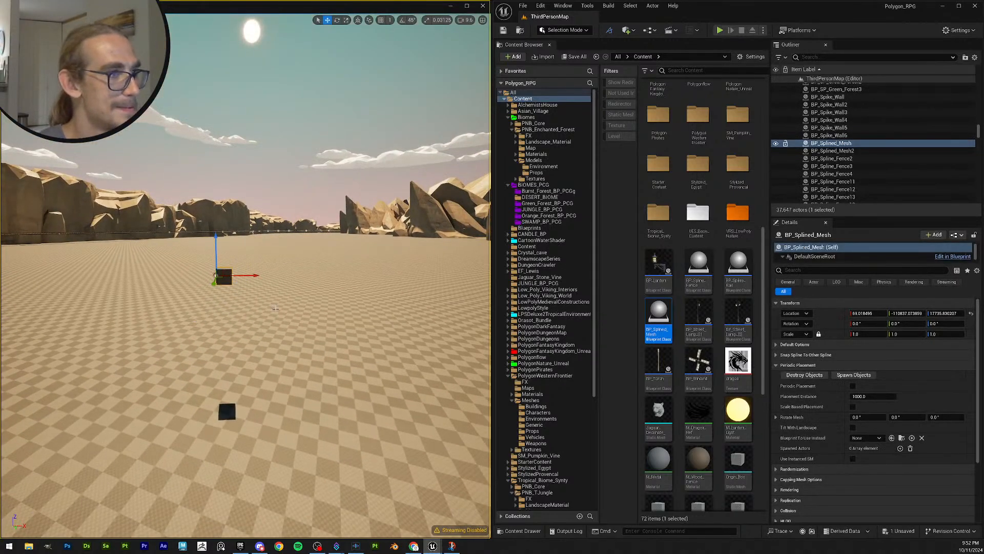
pyautogui.moveTo(215, 242); pyautogui.dragTo(246, 333)
pyautogui.hotkey('ctrl', 'z')
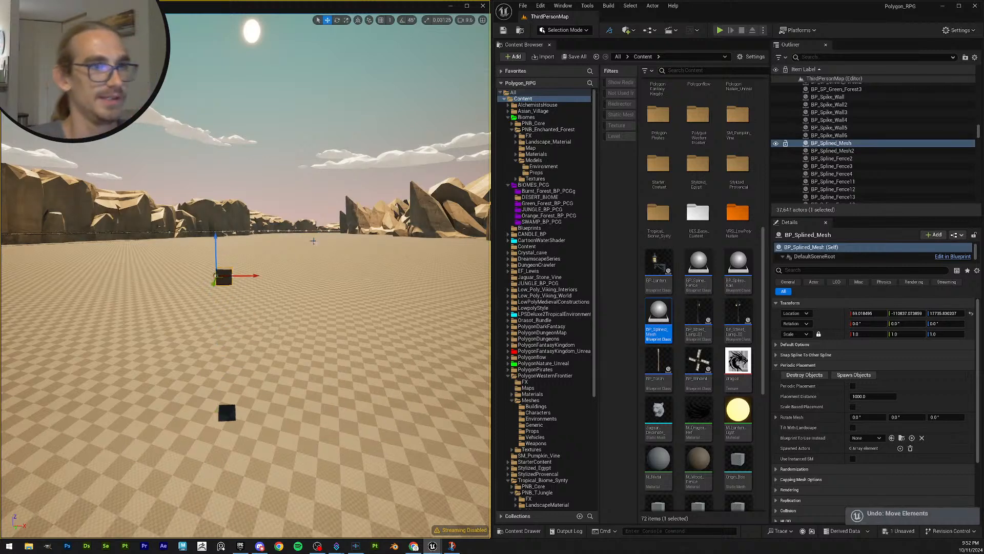
pyautogui.press('Delete')
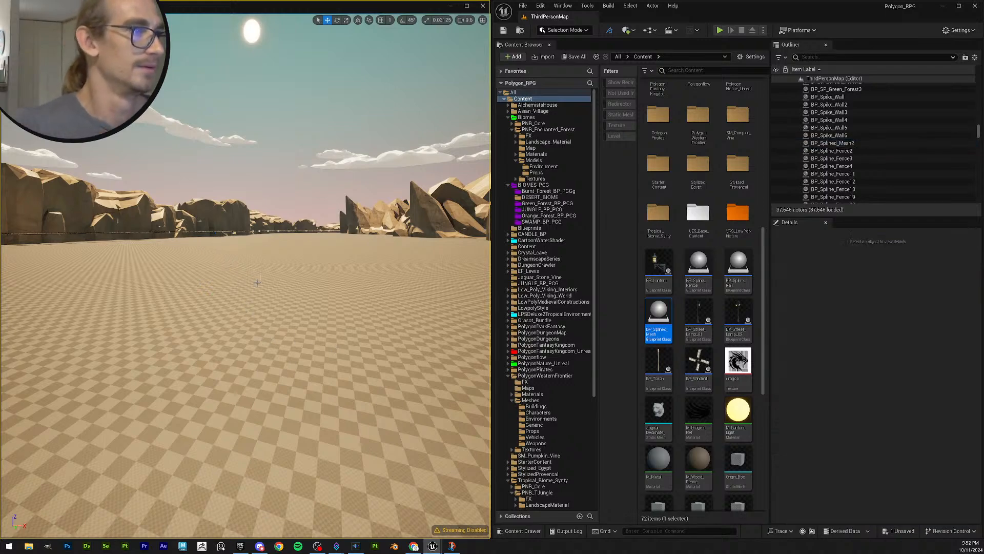
# Step: Select the wooden bridge BP_Splined_Mesh2 beside the cliff and hide it
pyautogui.moveTo(257, 282); pyautogui.dragTo(364, 322, button='right')
pyautogui.scroll(1, 257, 281)
pyautogui.press('w')
pyautogui.scroll(1, 257, 281)
pyautogui.scroll(-1, 257, 282)
pyautogui.click(365, 322)
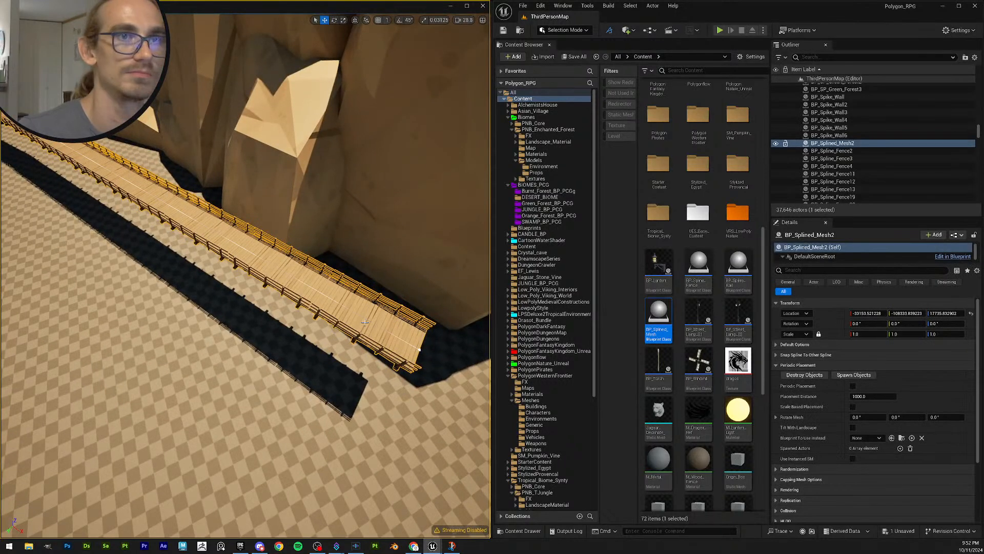
pyautogui.press('h')
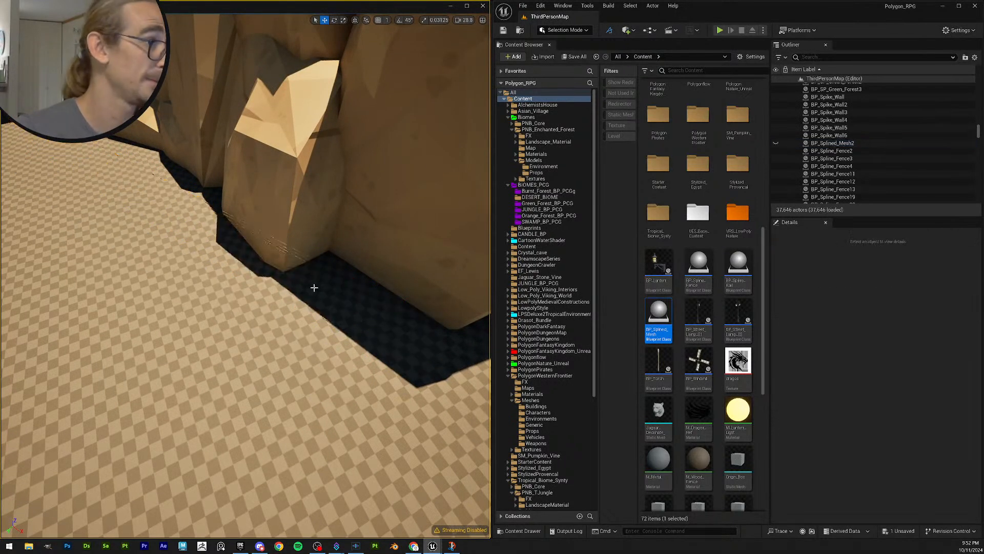
# Step: Place a BP_Splined_Mesh on the new landscape at the end of the rock wall, inspect it, and delete it
pyautogui.moveTo(658, 323); pyautogui.dragTo(412, 370)
pyautogui.moveTo(412, 370); pyautogui.dragTo(430, 304, button='right')
pyautogui.scroll(-2, 412, 370)
pyautogui.scroll(-2, 413, 370)
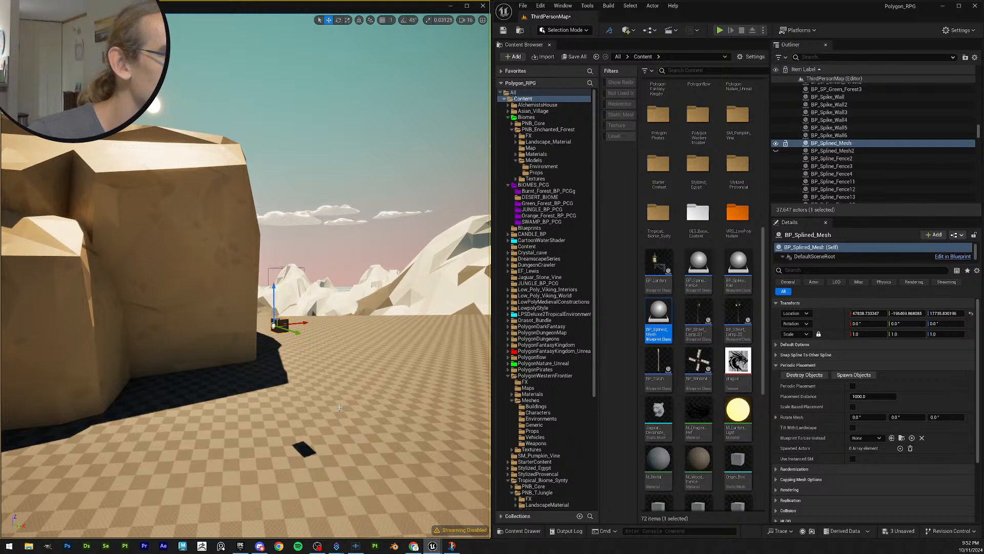
pyautogui.press('e')
pyautogui.moveTo(339, 407); pyautogui.dragTo(334, 367, button='right')
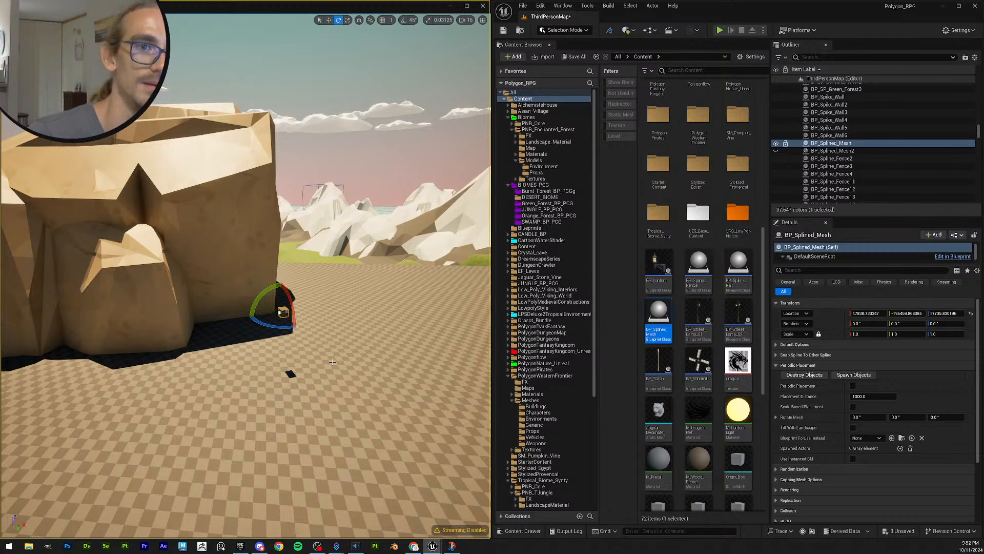
pyautogui.moveTo(337, 365); pyautogui.dragTo(325, 387, button='right')
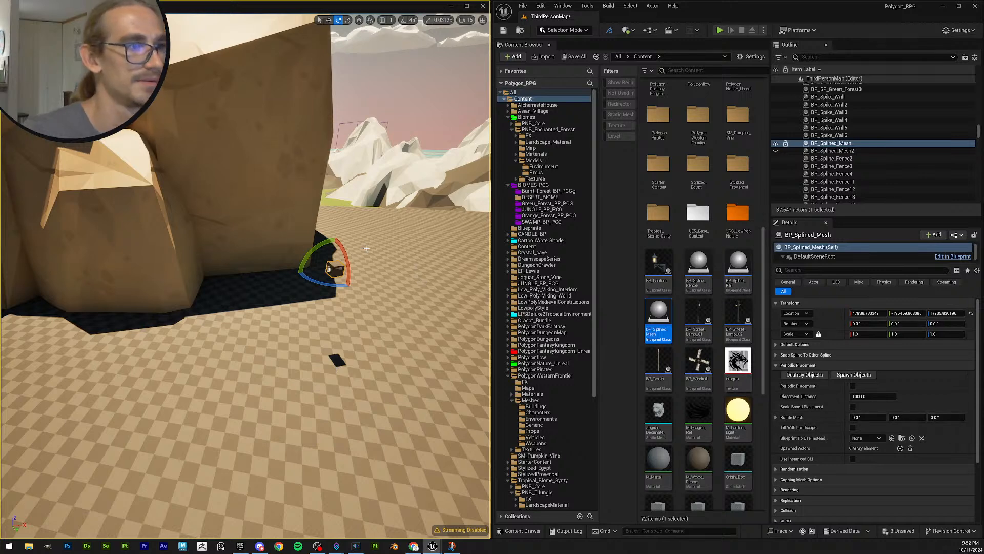
pyautogui.press('Delete')
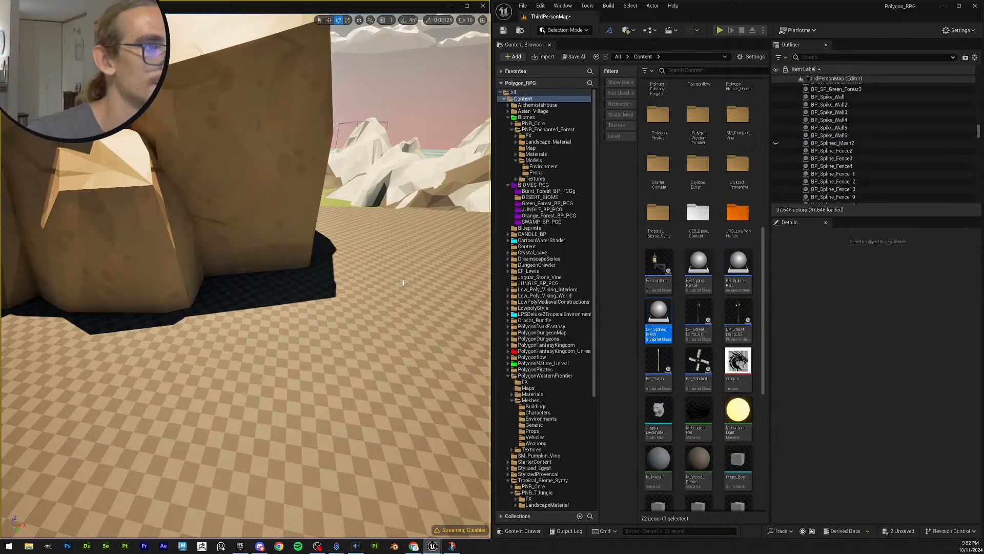
pyautogui.moveTo(404, 283); pyautogui.dragTo(373, 349, button='right')
pyautogui.scroll(1, 441, 287)
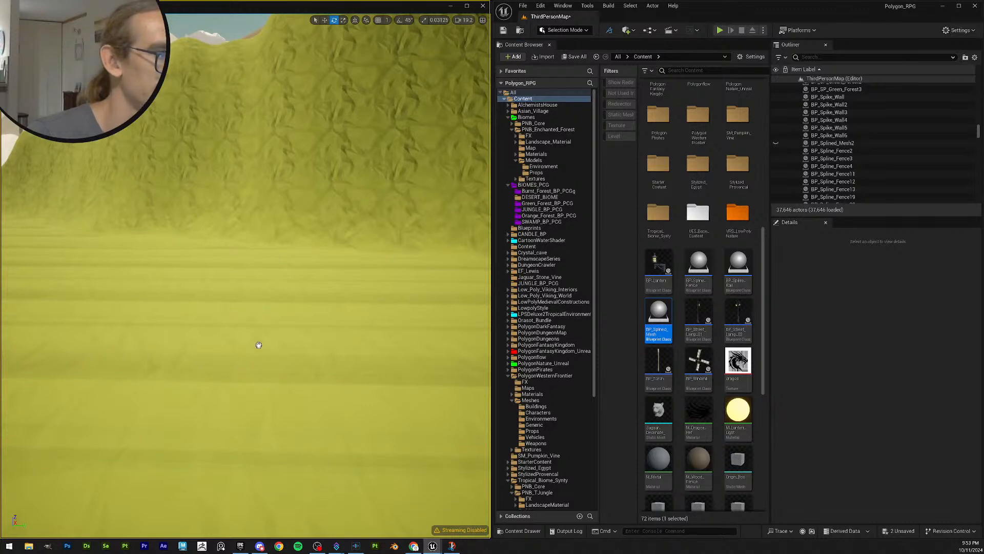
# Step: Try placing a BP_Splined_Mesh on the grassy hill slope and delete it
pyautogui.moveTo(313, 338); pyautogui.dragTo(277, 358)
pyautogui.moveTo(278, 358); pyautogui.dragTo(328, 380, button='right')
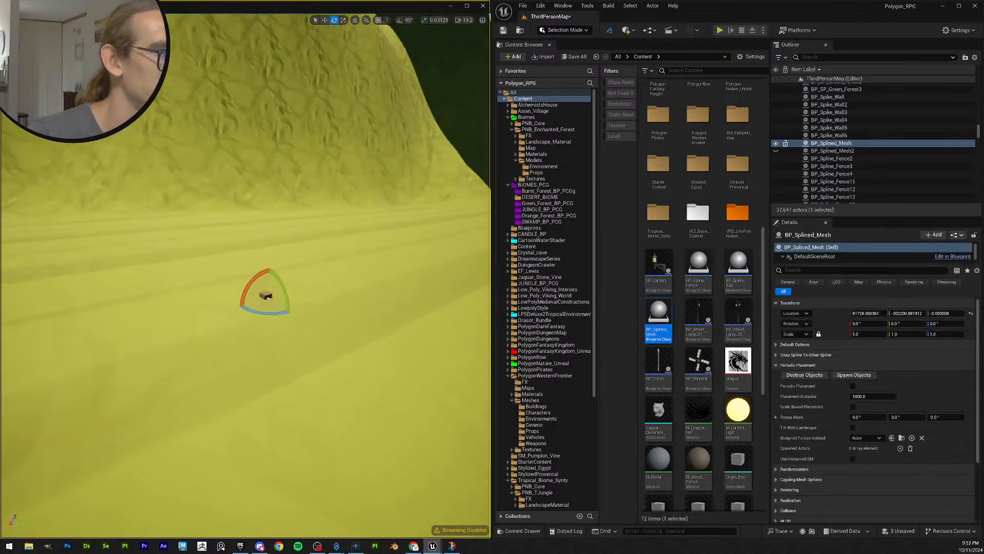
pyautogui.press('Delete')
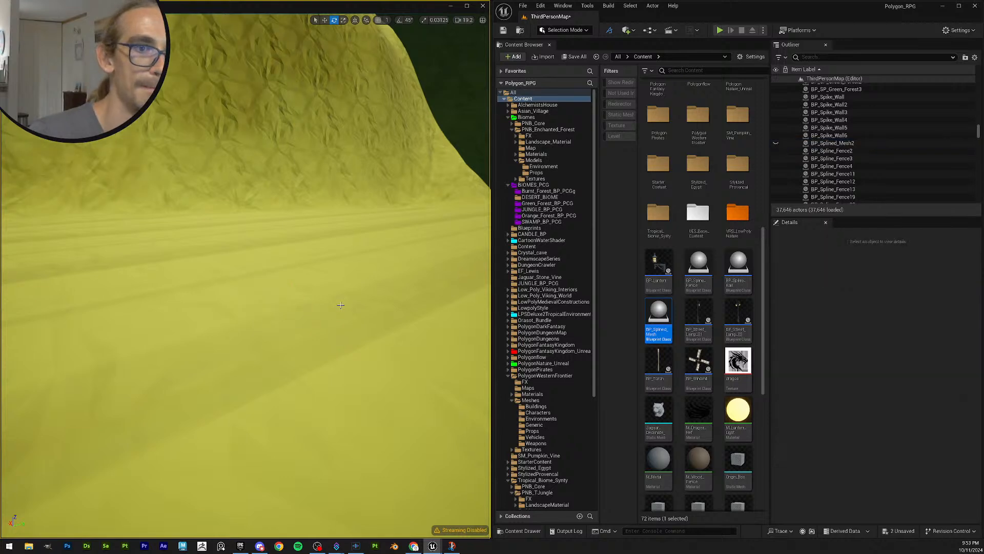
# Step: Place a BP_Splined_Mesh on the new landscape beside the canyon's rock wall and focus on it
pyautogui.moveTo(340, 305); pyautogui.dragTo(430, 341, button='right')
pyautogui.press('w')
pyautogui.scroll(2, 341, 305)
pyautogui.press('w')
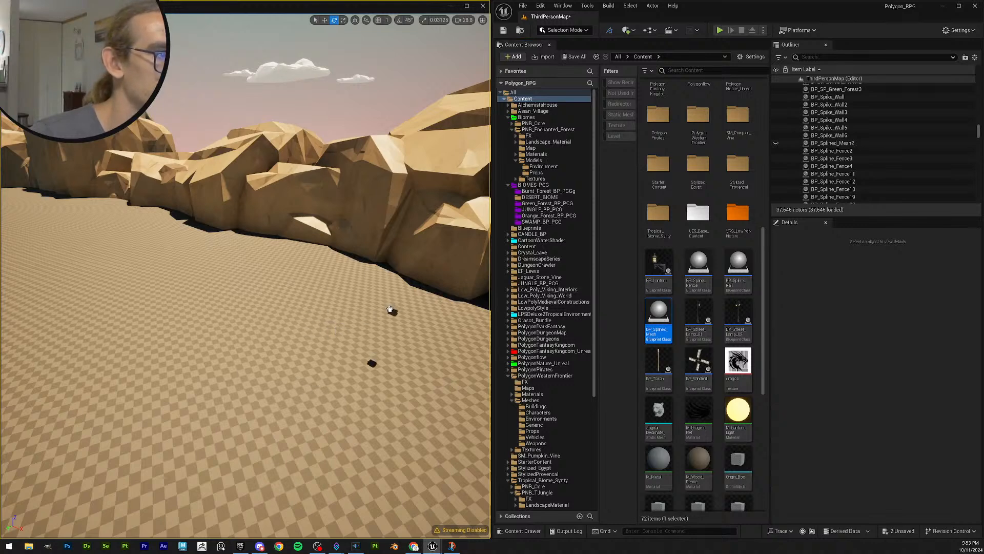
pyautogui.moveTo(407, 275); pyautogui.dragTo(398, 285)
pyautogui.press('f')
# Step: Move the BP_Splined_Mesh against the foot of the rock wall and rotate it to about -170.8° around Z
pyautogui.moveTo(398, 285); pyautogui.dragTo(369, 297, button='right')
pyautogui.scroll(-2, 385, 317)
pyautogui.scroll(-1, 377, 307)
pyautogui.moveTo(244, 290); pyautogui.dragTo(244, 303, button='right')
pyautogui.press('w')
pyautogui.moveTo(253, 309); pyautogui.dragTo(176, 108)
pyautogui.moveTo(176, 109); pyautogui.dragTo(205, 184, button='right')
pyautogui.moveTo(209, 228); pyautogui.dragTo(200, 224, button='right')
pyautogui.moveTo(239, 227); pyautogui.dragTo(280, 300)
pyautogui.moveTo(248, 316); pyautogui.dragTo(224, 326, button='right')
pyautogui.press('e')
pyautogui.moveTo(259, 280); pyautogui.dragTo(222, 266)
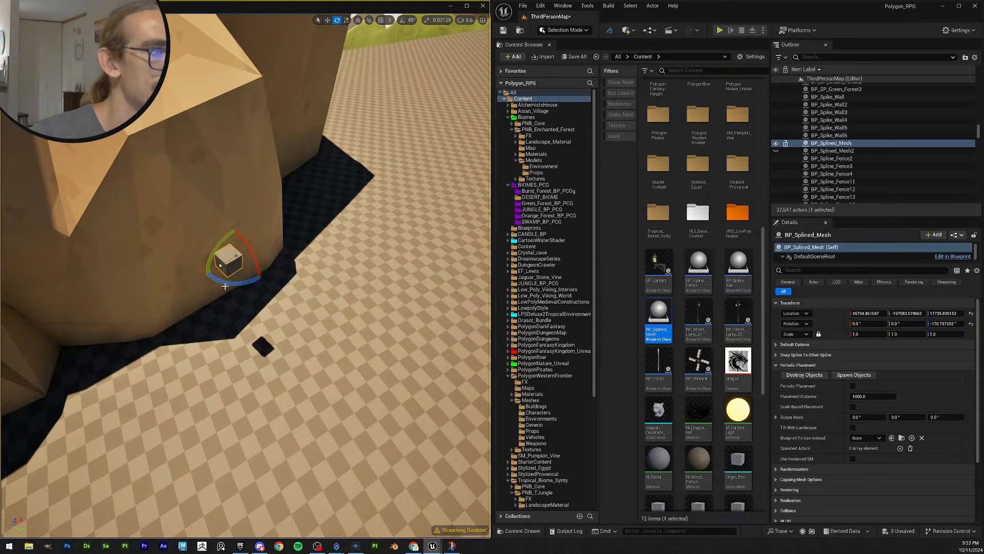
# Step: Select the spline's end point and move it outward to lengthen the mesh along the foot of the rock
pyautogui.moveTo(338, 270); pyautogui.dragTo(333, 268, button='right')
pyautogui.press('w')
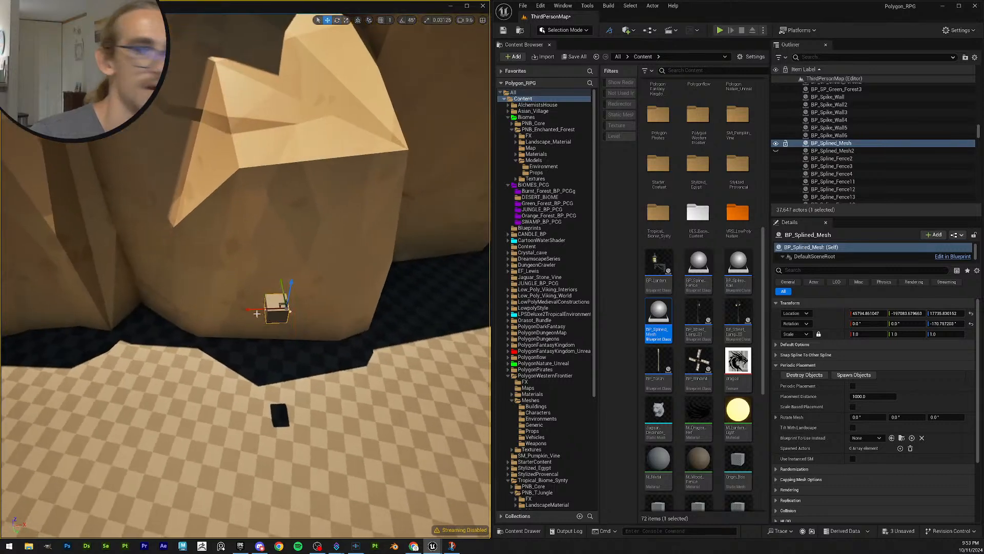
pyautogui.press('w')
pyautogui.moveTo(299, 314); pyautogui.dragTo(278, 346, button='right')
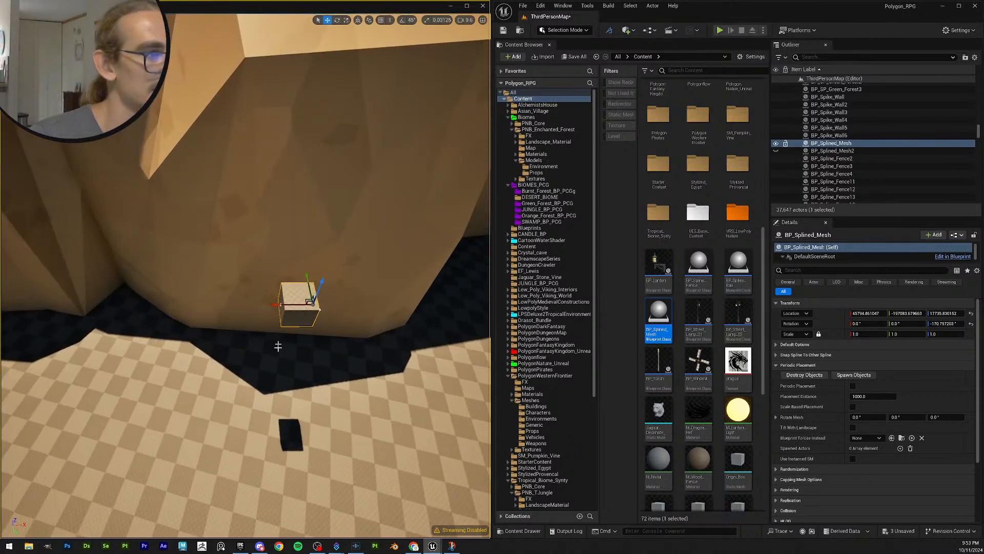
pyautogui.click(281, 306)
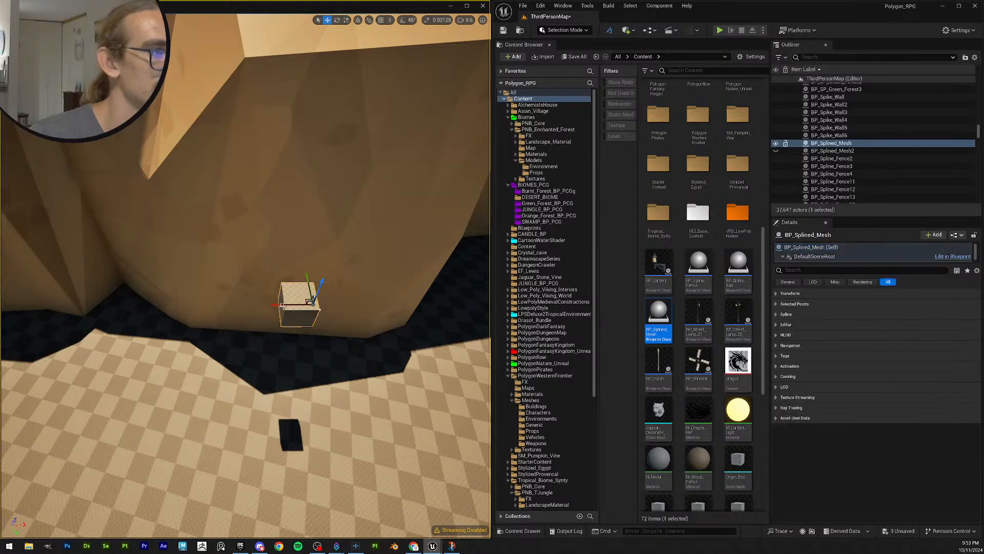
pyautogui.click(280, 305)
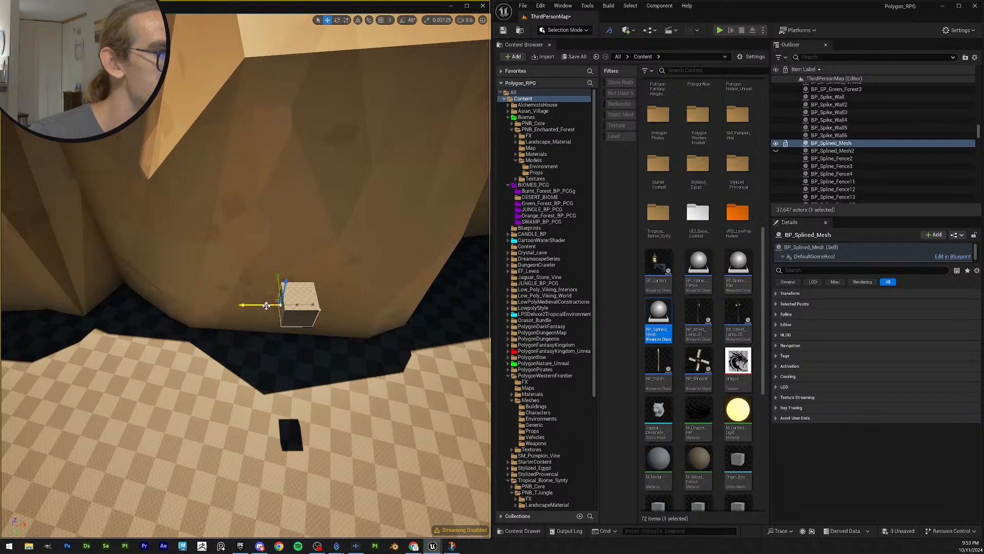
pyautogui.moveTo(266, 305); pyautogui.dragTo(144, 305)
# Step: Pull the spline's end point further along the rock wall and try to duplicate it as an additional point
pyautogui.moveTo(144, 304); pyautogui.dragTo(149, 303, button='right')
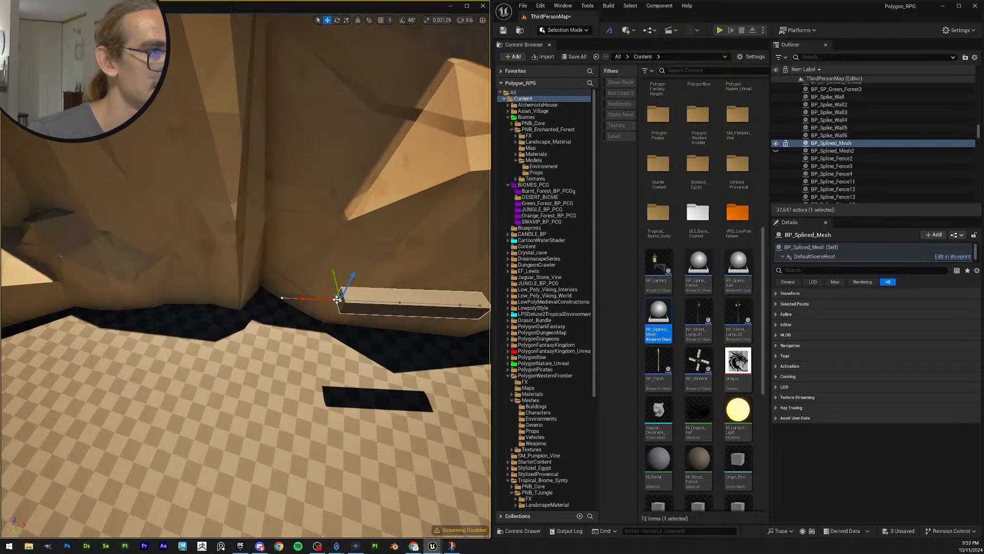
pyautogui.moveTo(338, 300); pyautogui.dragTo(149, 293)
pyautogui.moveTo(149, 293); pyautogui.dragTo(243, 310, button='right')
pyautogui.press('s')
pyautogui.keyDown('alt'); pyautogui.moveTo(271, 288); pyautogui.dragTo(174, 302); pyautogui.keyUp('alt')
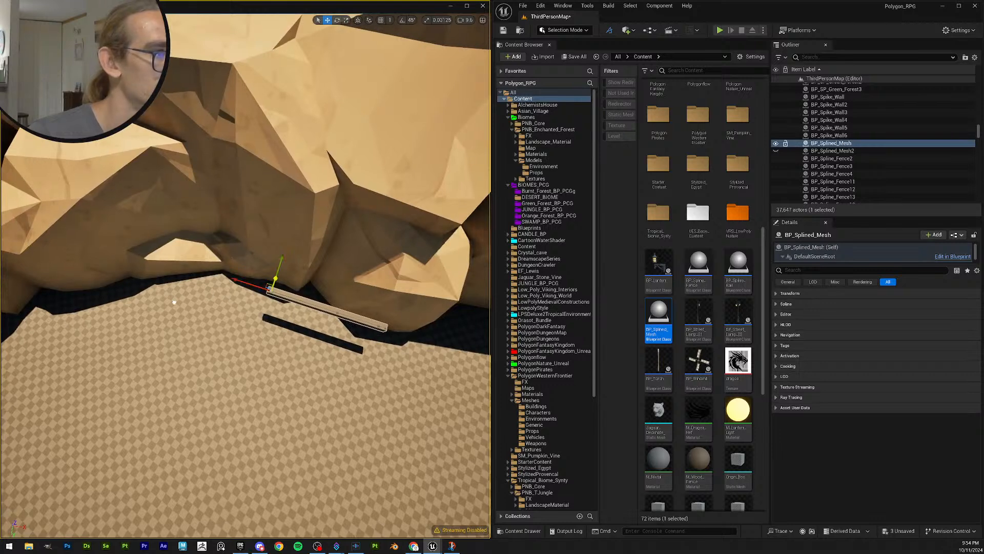
# Step: Select the whole lengthened BP_Splined_Mesh at the foot of the rock wall and delete it
pyautogui.moveTo(285, 304); pyautogui.dragTo(315, 288, button='right')
pyautogui.press('w')
pyautogui.click(314, 287)
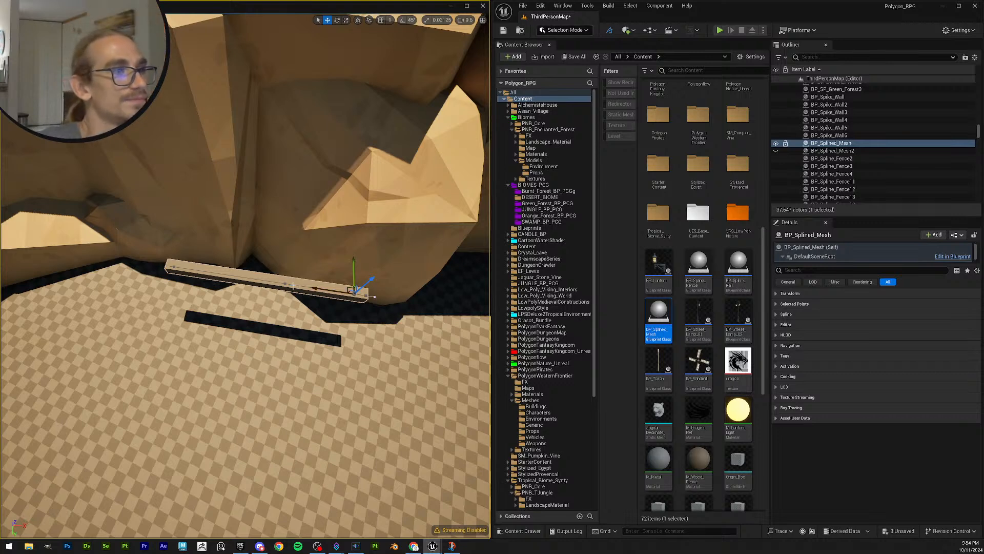
pyautogui.click(338, 284)
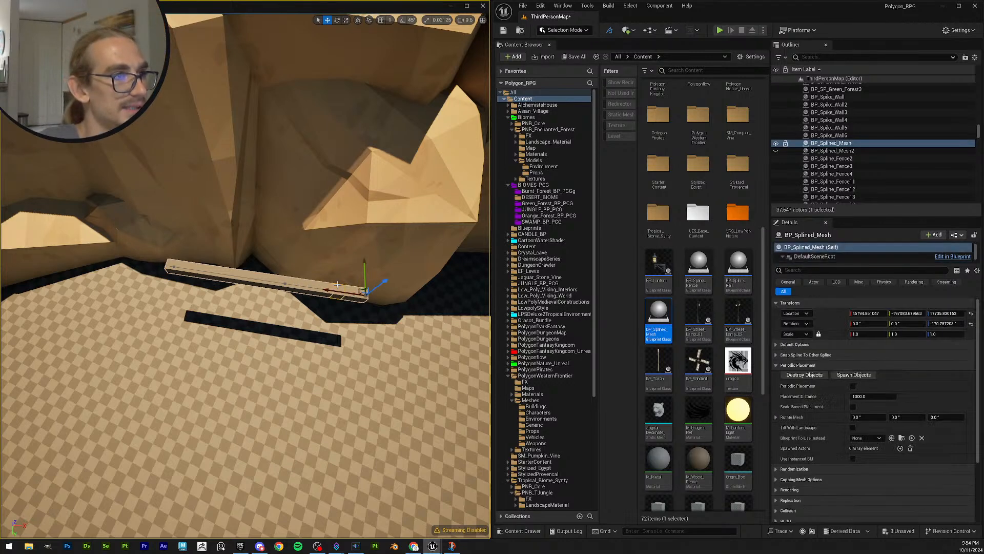
pyautogui.moveTo(819, 158); pyautogui.dragTo(833, 150)
pyautogui.click(833, 143)
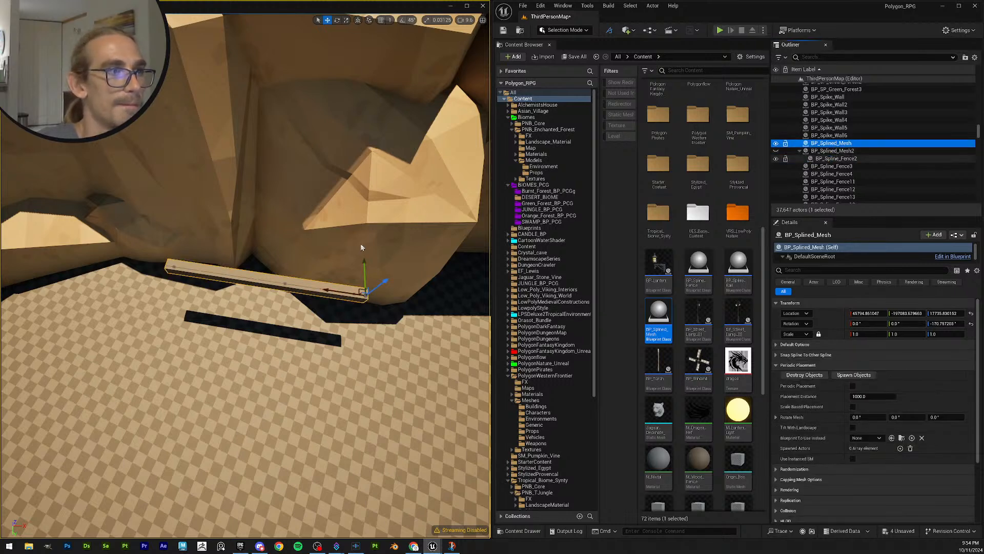
pyautogui.press('Delete')
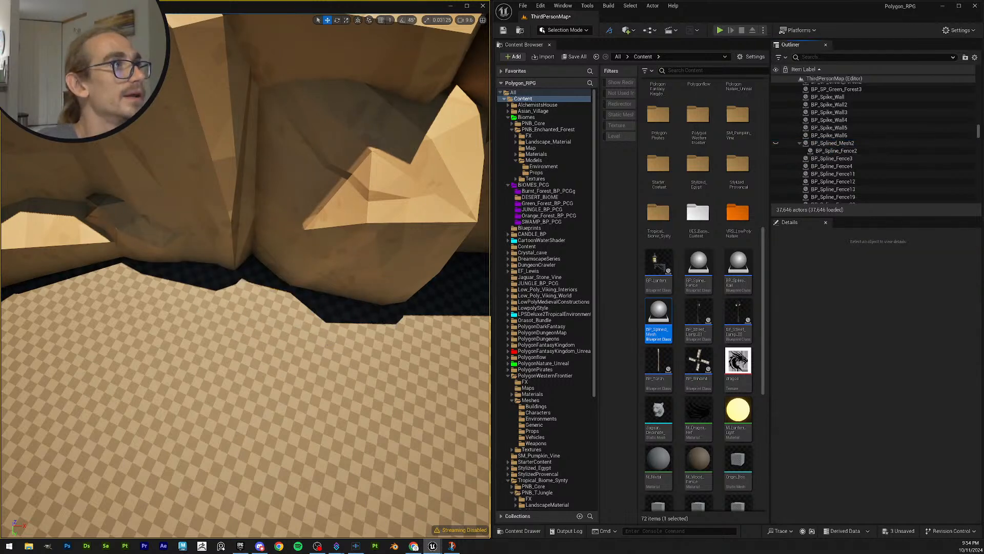
# Step: Check the rock wall and landscape in the collision view, and inspect the wall in the normal view
pyautogui.click(91, 20)
pyautogui.moveTo(71, 20)
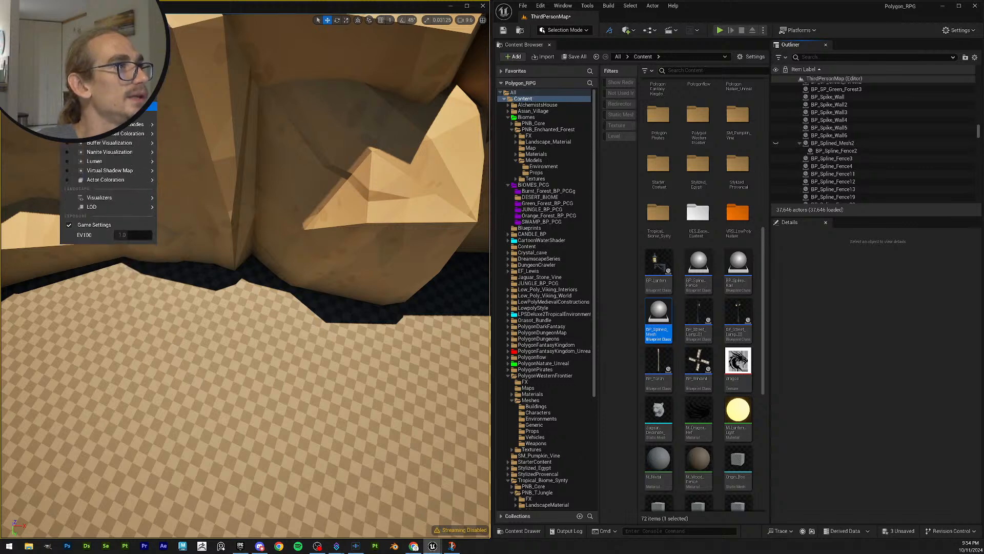
pyautogui.click(108, 106)
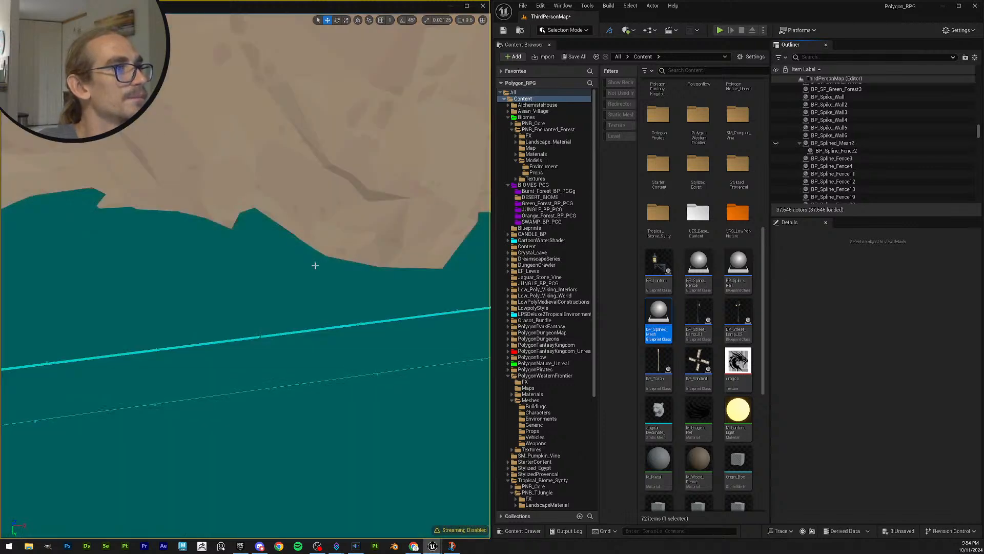
pyautogui.moveTo(315, 265); pyautogui.dragTo(286, 245, button='right')
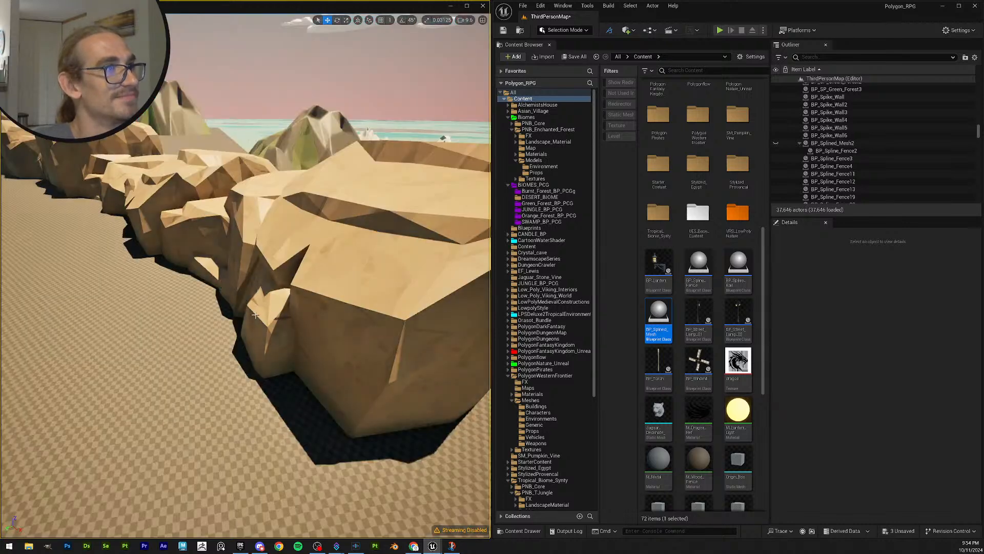
pyautogui.moveTo(220, 283)
pyautogui.mouseDown(button='right')
pyautogui.moveTo(244, 290)
pyautogui.moveTo(225, 280)
pyautogui.moveTo(226, 294)
pyautogui.mouseUp(button='right')
# Step: Try placing a BP_Splined_Mesh on the new landscape beside the rock wall, and undo the placement
pyautogui.moveTo(659, 319); pyautogui.dragTo(639, 320)
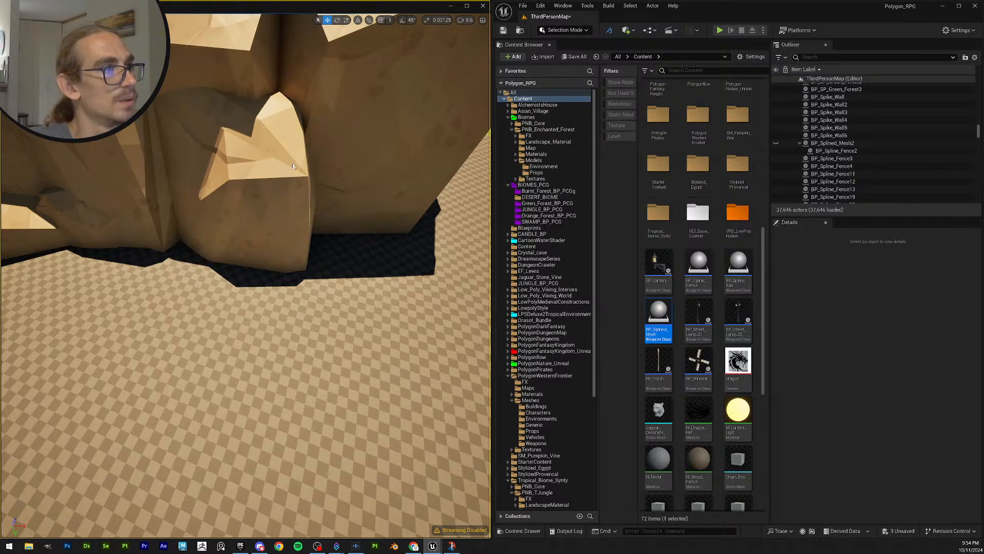
pyautogui.moveTo(295, 176); pyautogui.dragTo(177, 268, button='right')
pyautogui.click(170, 311)
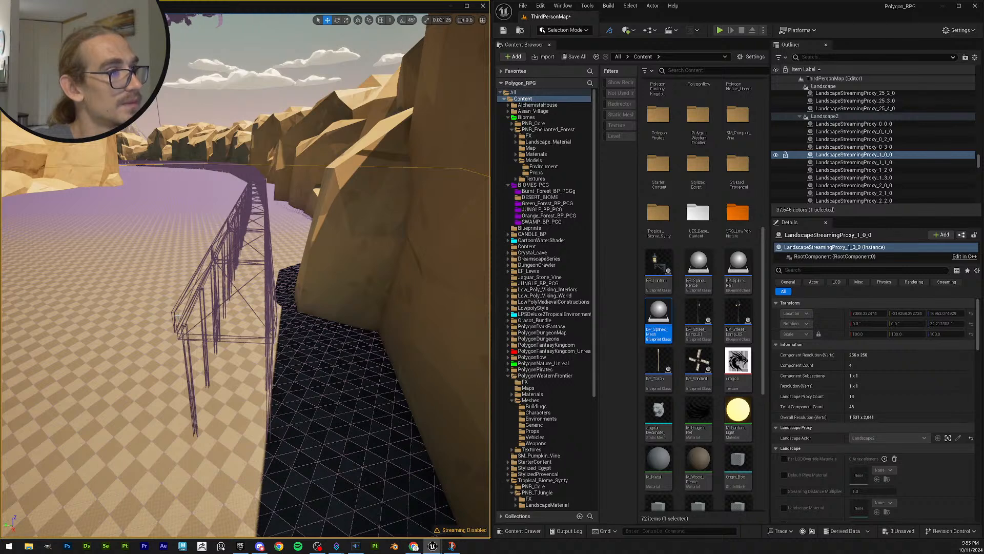
pyautogui.moveTo(282, 281); pyautogui.dragTo(323, 275, button='right')
pyautogui.moveTo(678, 321); pyautogui.dragTo(78, 253)
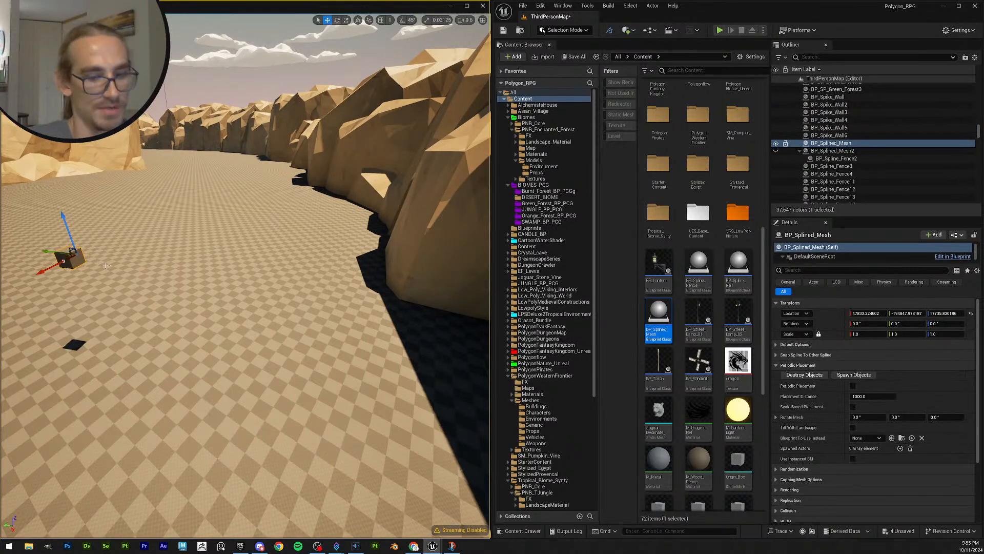
pyautogui.hotkey('ctrl', 'z')
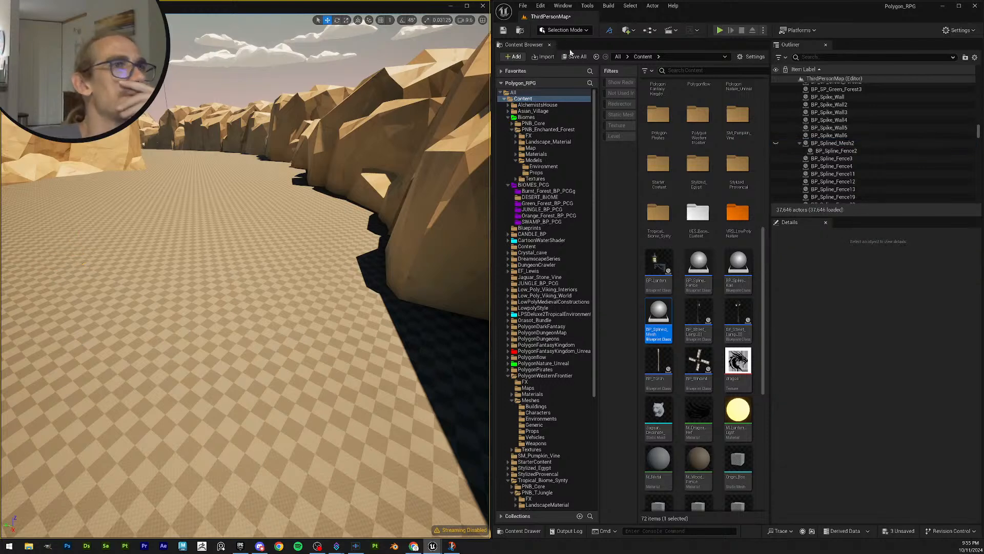
# Step: Switch to Modeling Mode and start the Draw Spline tool, viewing the end of the rock wall
pyautogui.click(577, 30)
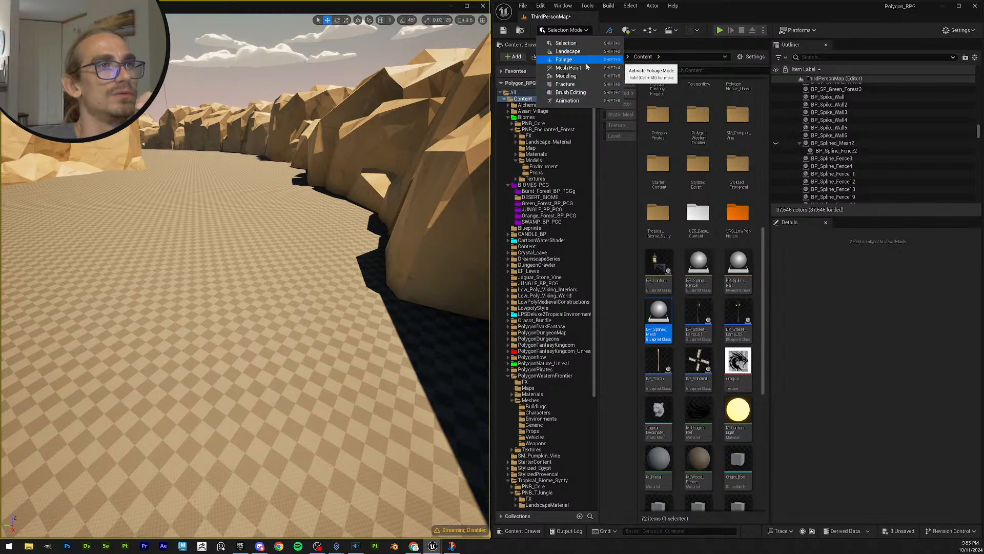
pyautogui.click(567, 76)
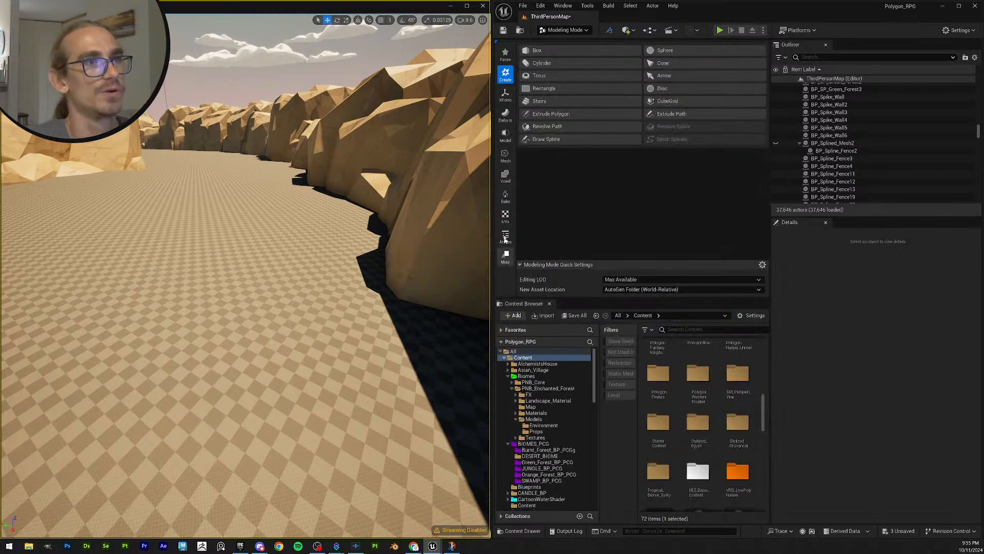
pyautogui.click(549, 144)
pyautogui.moveTo(388, 234); pyautogui.dragTo(472, 295, button='right')
pyautogui.moveTo(339, 266); pyautogui.dragTo(293, 251, button='right')
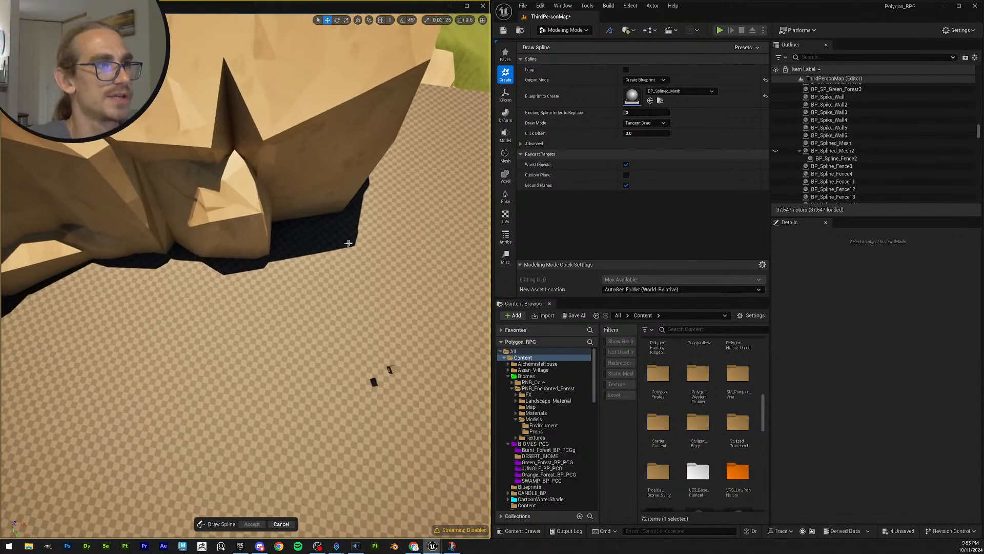
# Step: Try drawing a BP_Splined_Mesh spline over the shadow at the rock wall's end, and undo its points
pyautogui.click(279, 257)
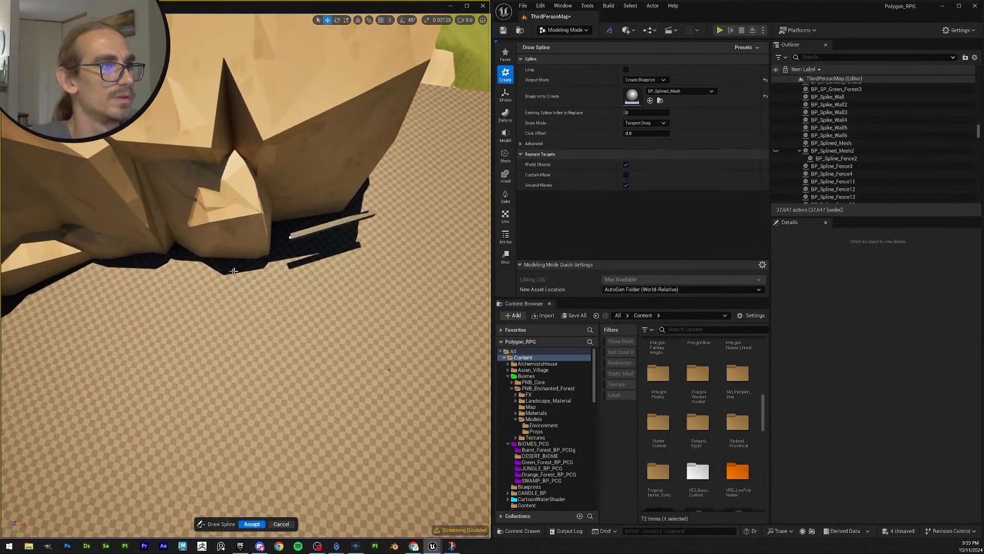
pyautogui.moveTo(226, 250); pyautogui.dragTo(248, 231, button='right')
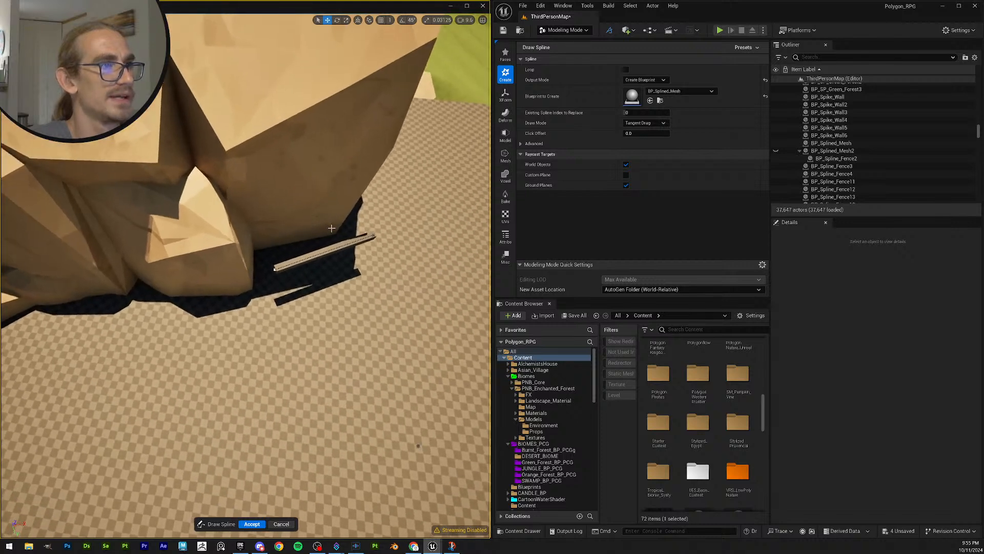
pyautogui.hotkey('ctrl', 'z')
pyautogui.hotkey('ctrl', 'z')
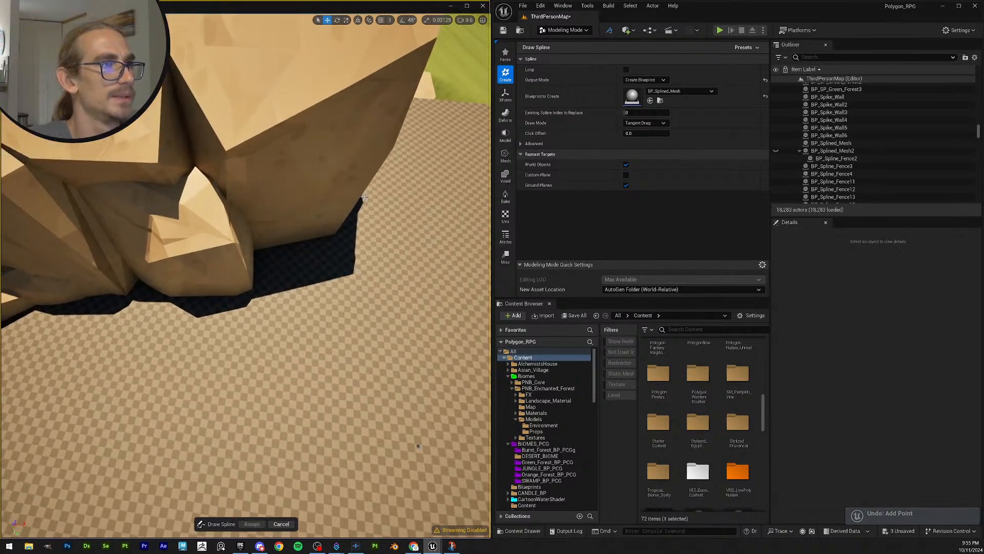
# Step: Try drawing the spline from the rock's outer corner across its face, and undo both points
pyautogui.click(245, 224)
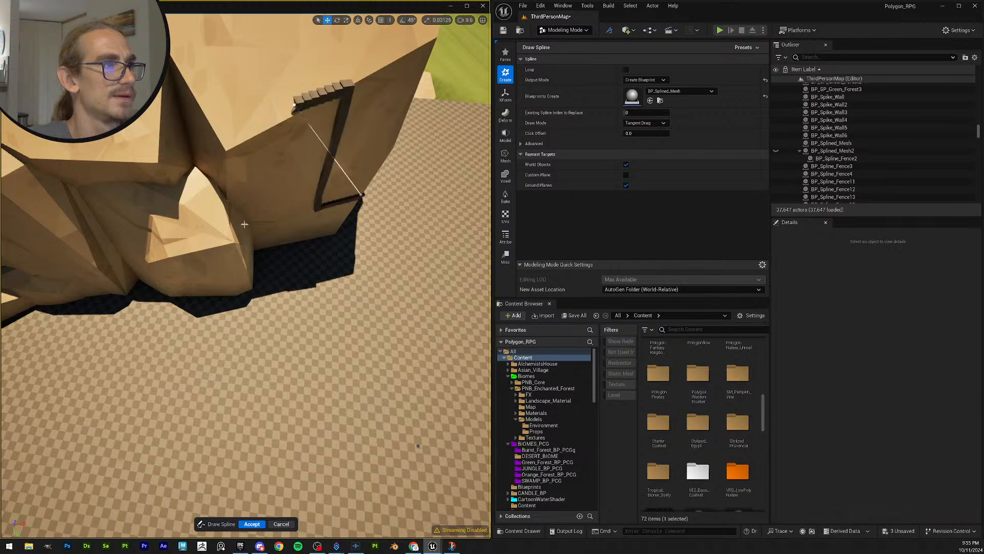
pyautogui.scroll(2, 287, 223)
pyautogui.hotkey('ctrl', 'z')
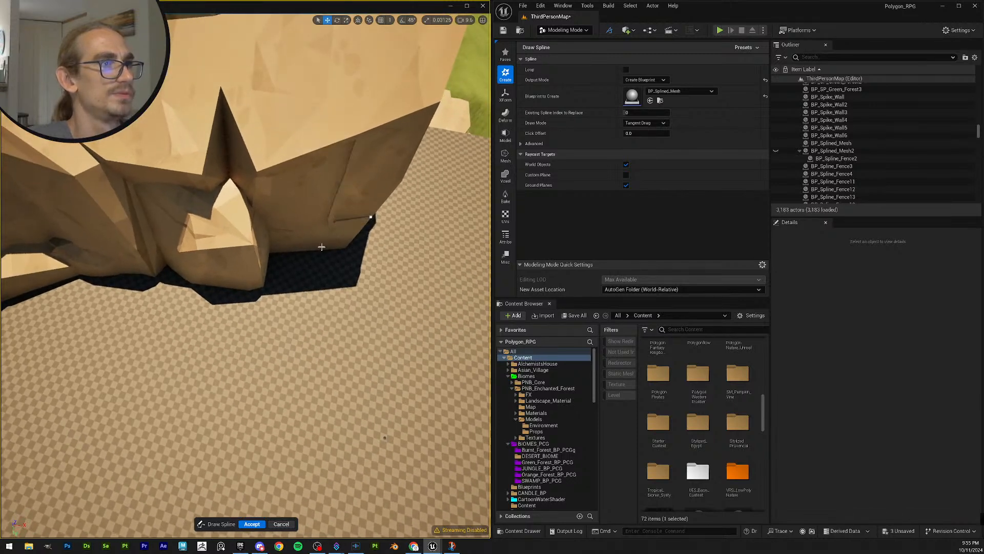
pyautogui.hotkey('ctrl', 'z')
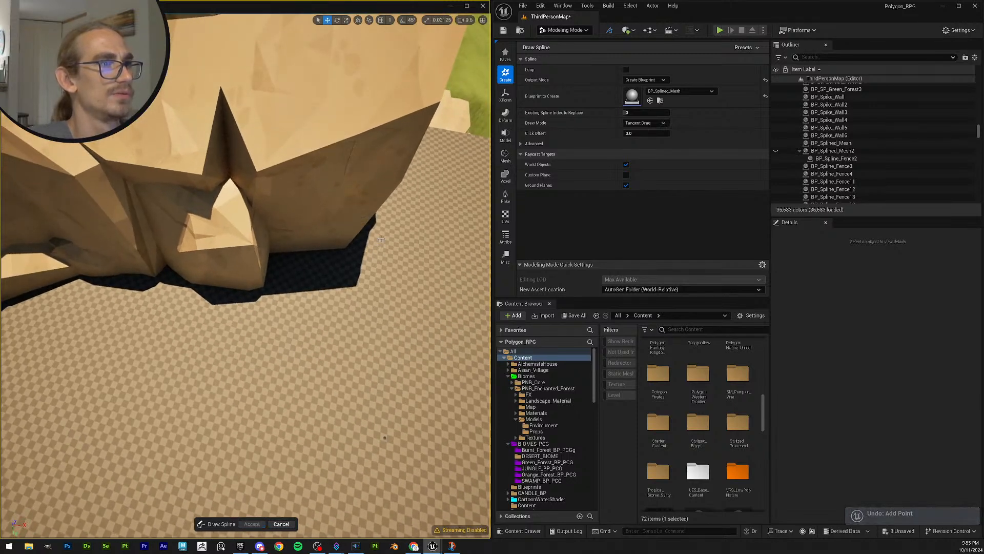
# Step: Try restarting the spline beside the rock's outer corner from a closer view, and undo the added point
pyautogui.moveTo(403, 215); pyautogui.dragTo(324, 262)
pyautogui.click(333, 236)
pyautogui.press('w')
pyautogui.moveTo(286, 258); pyautogui.dragTo(330, 236, button='right')
pyautogui.hotkey('ctrl', 'z')
# Step: Try a spline from the rock's outer corner with several second-point positions on the wall, undoing every point
pyautogui.click(306, 212)
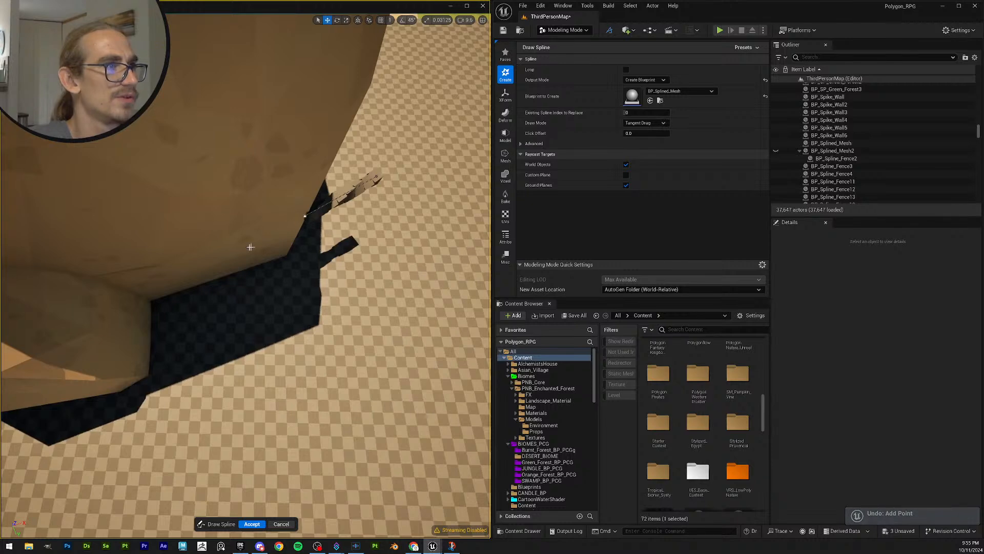
pyautogui.click(157, 291)
pyautogui.moveTo(158, 291); pyautogui.dragTo(285, 319, button='right')
pyautogui.hotkey('ctrl', 'z')
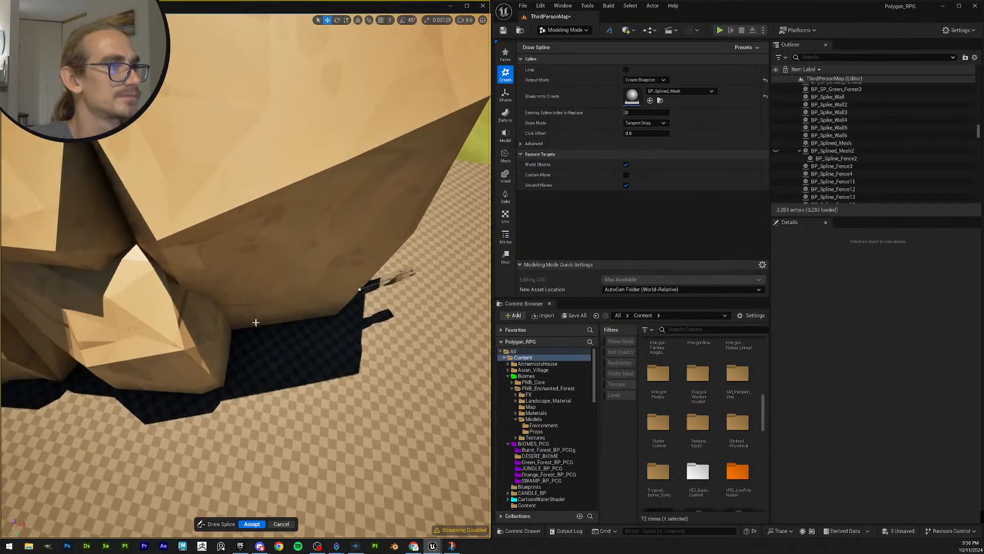
pyautogui.click(237, 194)
pyautogui.hotkey('ctrl', 'z')
pyautogui.click(246, 327)
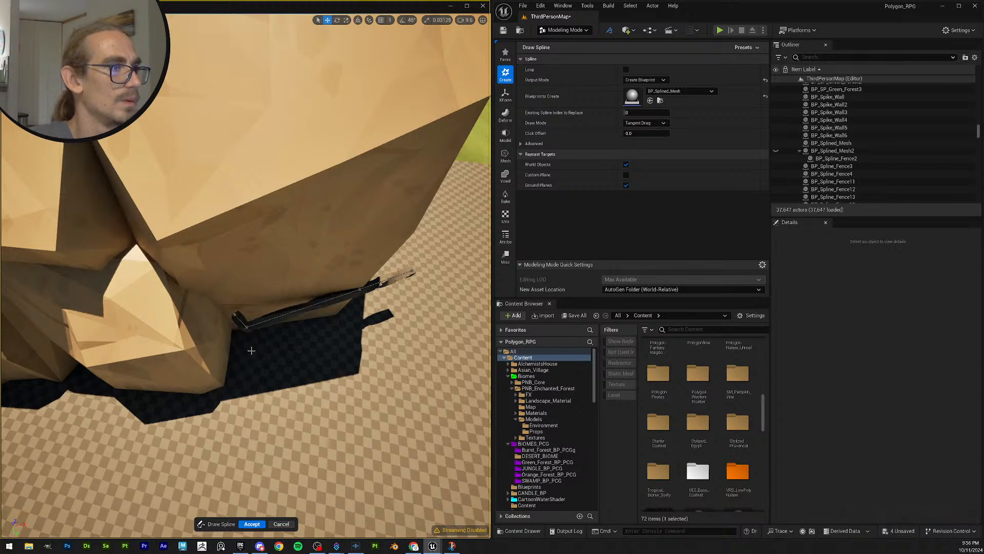
pyautogui.hotkey('ctrl', 'z')
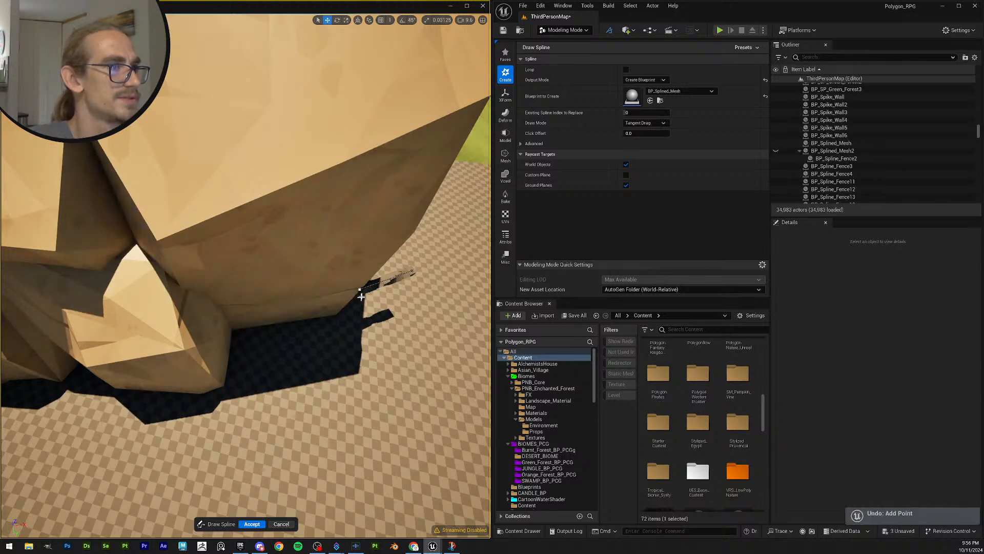
pyautogui.hotkey('ctrl', 'z')
# Step: Try drawing the spline from the rock's outer corner to the shadow below its face, and undo every point
pyautogui.click(363, 288)
pyautogui.click(262, 321)
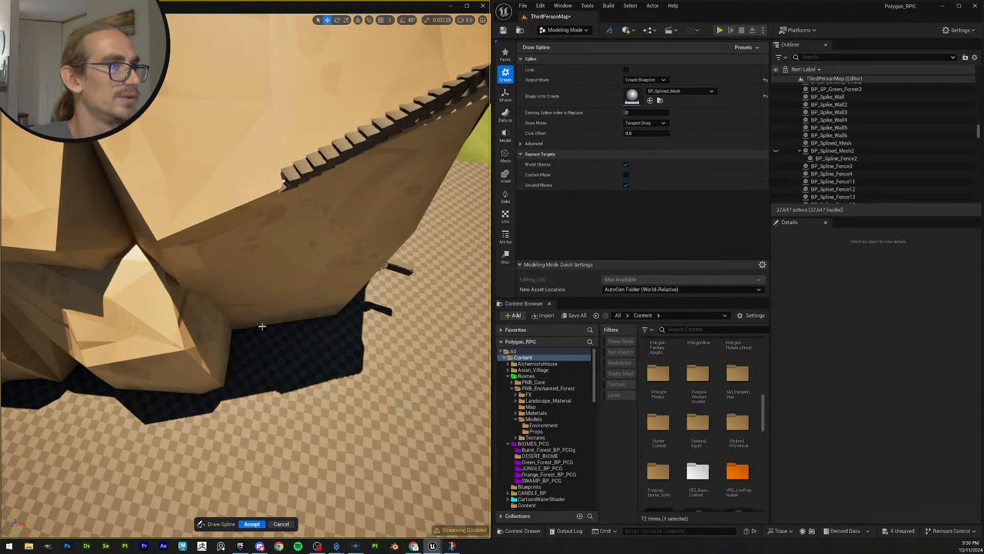
pyautogui.press('s')
pyautogui.moveTo(322, 285); pyautogui.dragTo(323, 299, button='right')
pyautogui.hotkey('ctrl', 'z')
pyautogui.hotkey('ctrl', 'z')
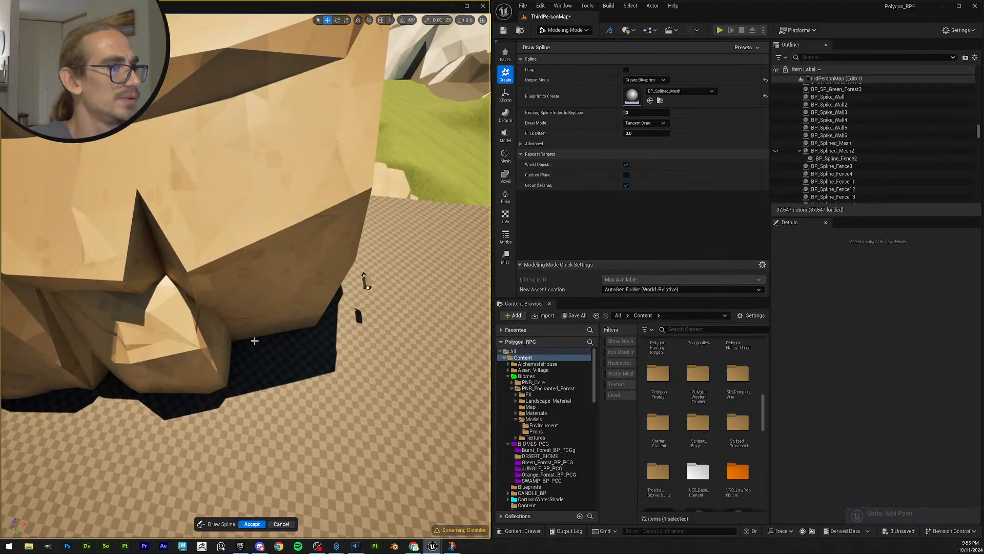
pyautogui.press('s')
pyautogui.moveTo(255, 341); pyautogui.dragTo(230, 348, button='right')
pyautogui.hotkey('ctrl', 'z')
pyautogui.press('s')
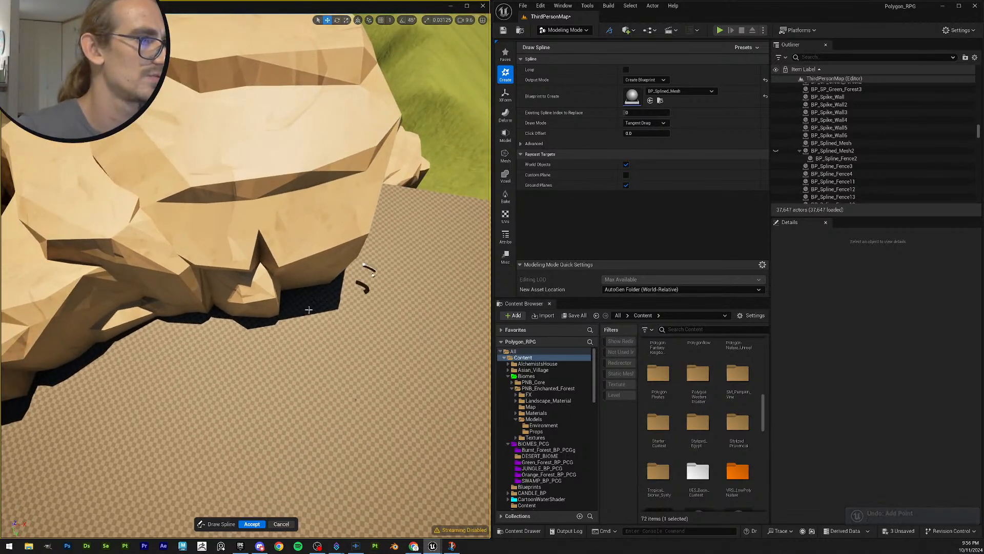
pyautogui.hotkey('ctrl', 'z')
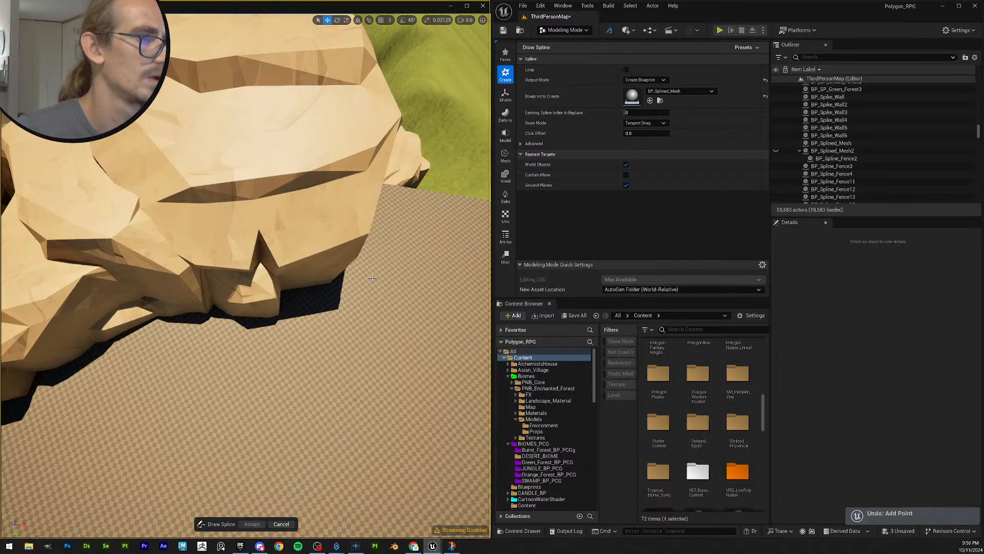
# Step: Draw a BP_Splined_Mesh spline along the rock wall's foot from beside the outer corner, following the shadow's edge, and accept it
pyautogui.moveTo(291, 314); pyautogui.dragTo(261, 333)
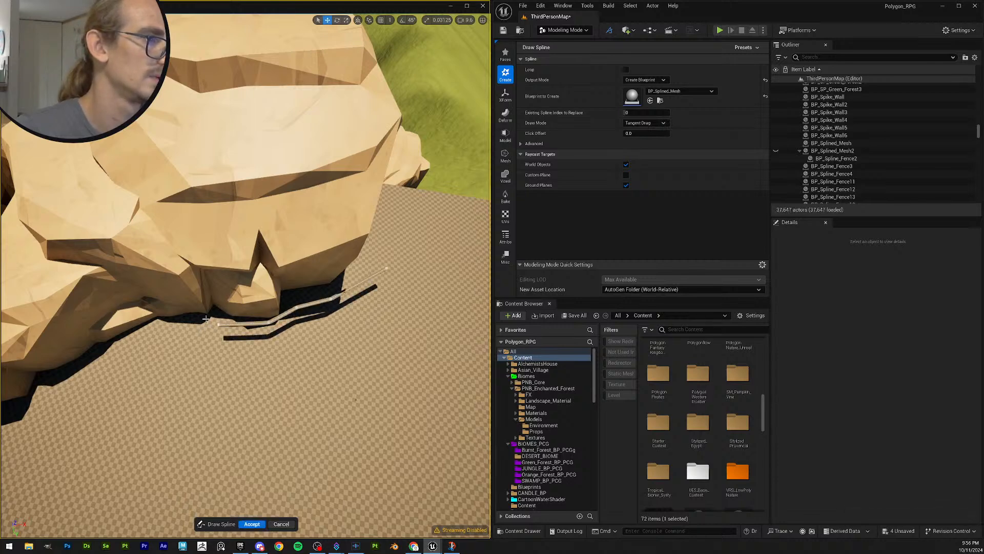
pyautogui.hotkey('ctrl', 'z')
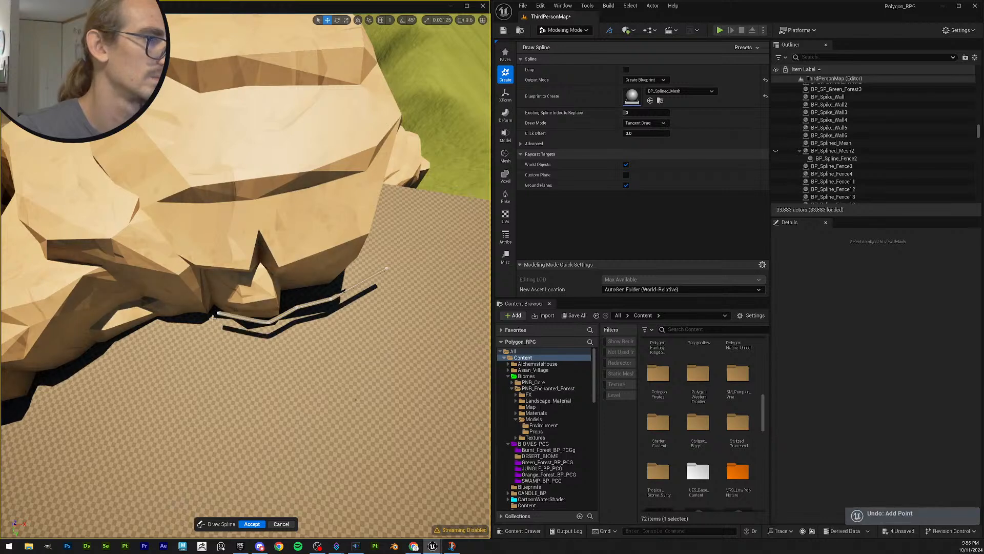
pyautogui.moveTo(105, 349); pyautogui.dragTo(80, 375)
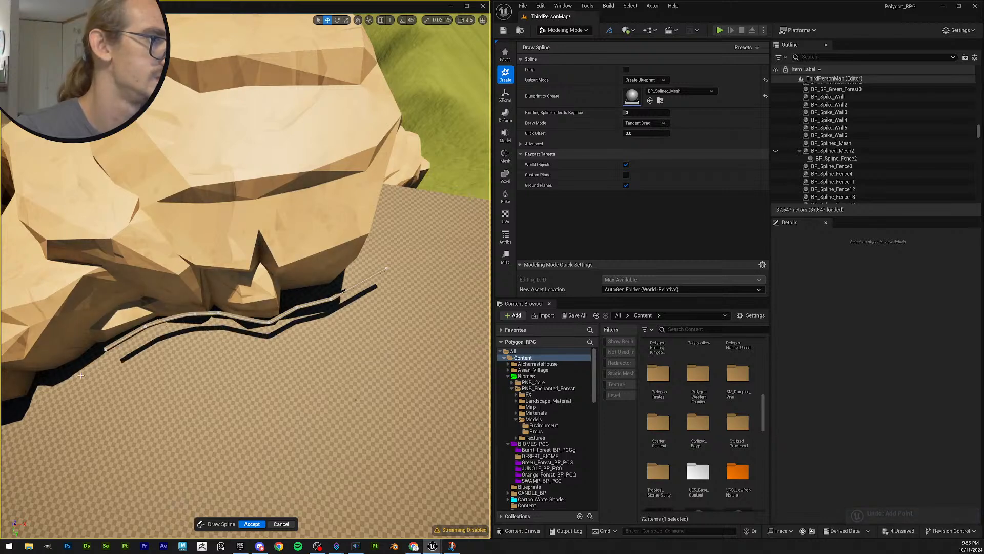
pyautogui.click(39, 391)
pyautogui.moveTo(213, 362); pyautogui.dragTo(221, 303, button='right')
pyautogui.click(252, 524)
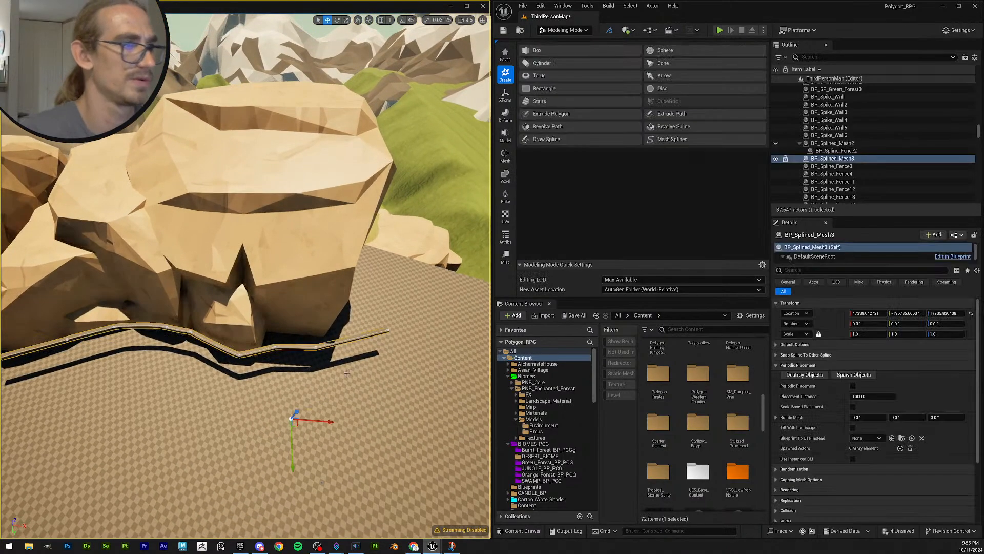
# Step: Hide Landscape2, then select the new spline mesh on the rock wall and frame it in the view
pyautogui.moveTo(264, 436)
pyautogui.mouseDown(button='right')
pyautogui.moveTo(277, 438)
pyautogui.moveTo(287, 376)
pyautogui.moveTo(279, 369)
pyautogui.mouseUp(button='right')
pyautogui.press('w')
pyautogui.press('s')
pyautogui.click(272, 434)
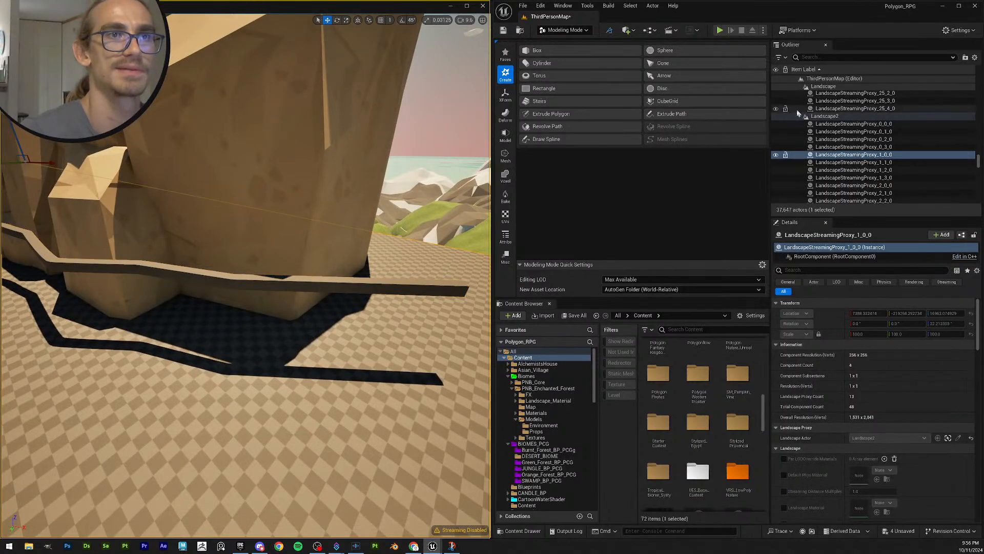
pyautogui.click(776, 116)
pyautogui.moveTo(285, 278); pyautogui.dragTo(300, 285, button='right')
pyautogui.click(309, 269)
pyautogui.press('f')
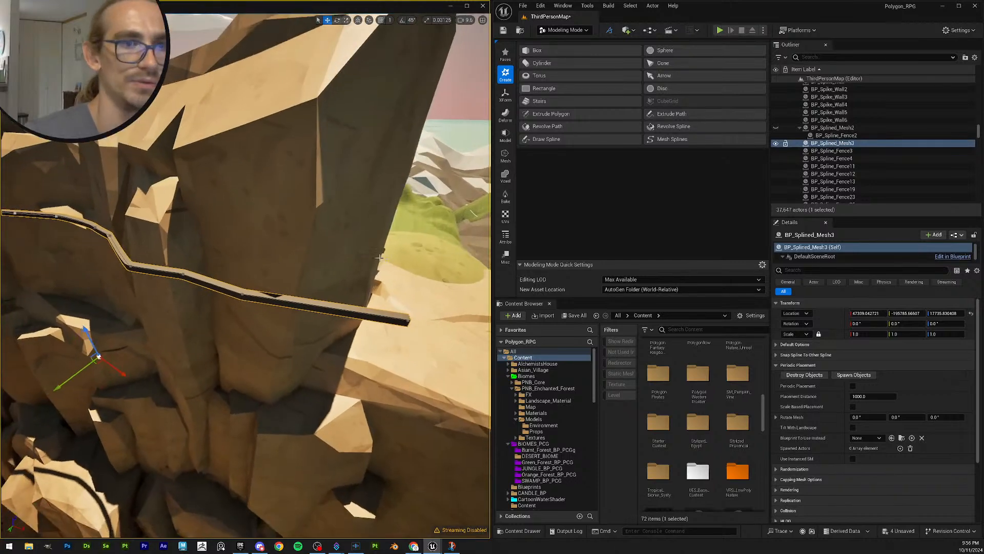
# Step: Enable Periodic Placement for the spline mesh and add one element to its Spawned Actors array
pyautogui.click(853, 386)
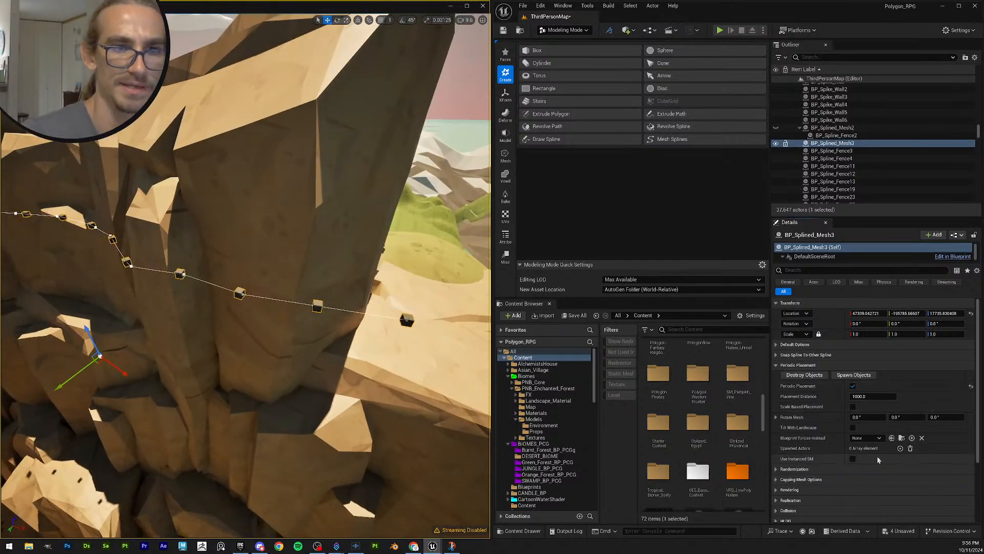
pyautogui.click(901, 449)
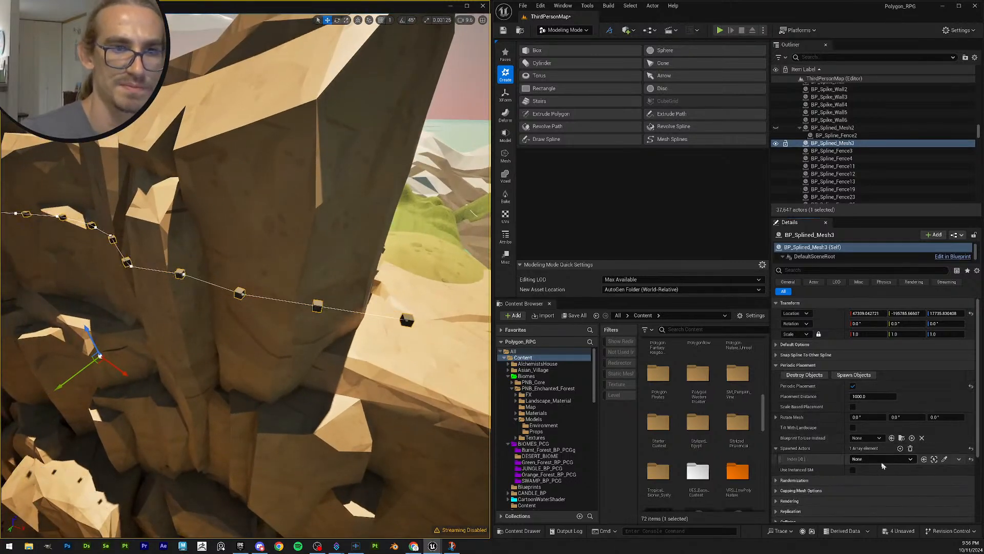
# Step: Switch to Selection Mode and search the Spawned Actors element's choices for BP_SM_Env_Bridge_02
pyautogui.click(878, 458)
pyautogui.write('BP_SM_Env_Bridge_02')
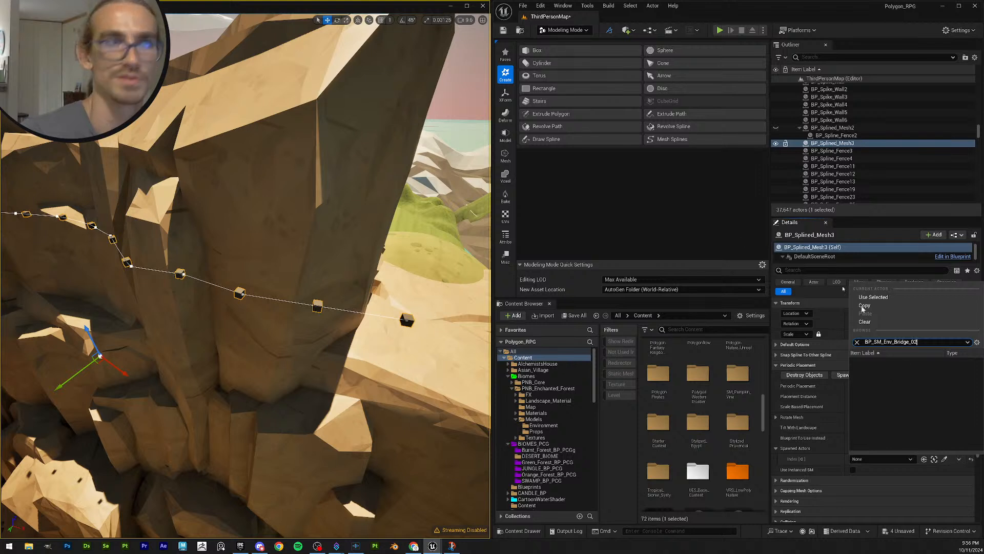
pyautogui.click(568, 33)
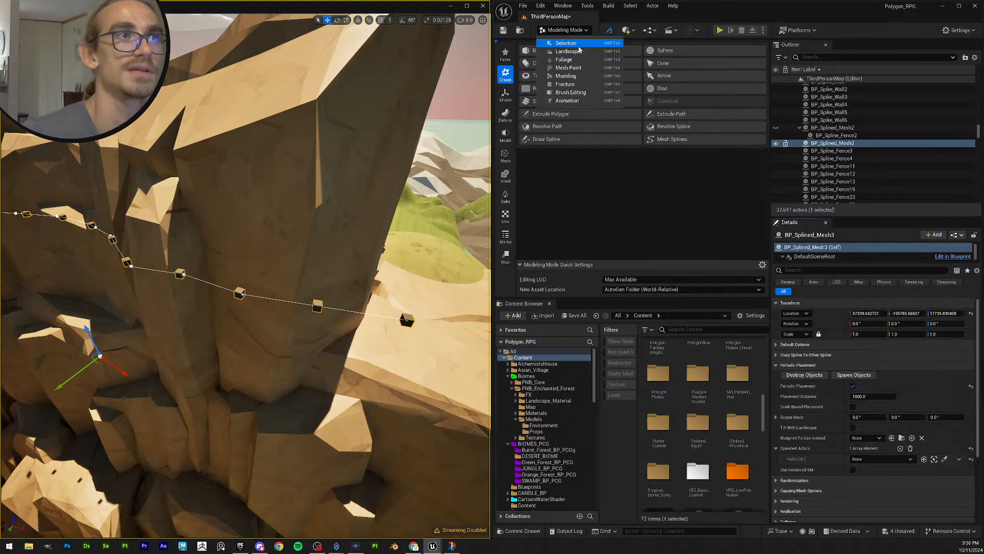
pyautogui.click(580, 44)
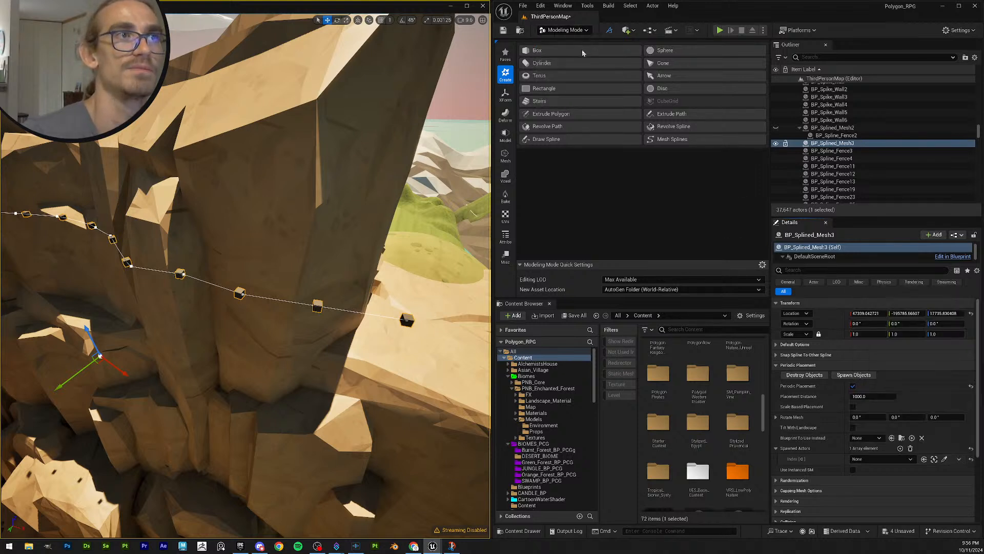
pyautogui.click(891, 460)
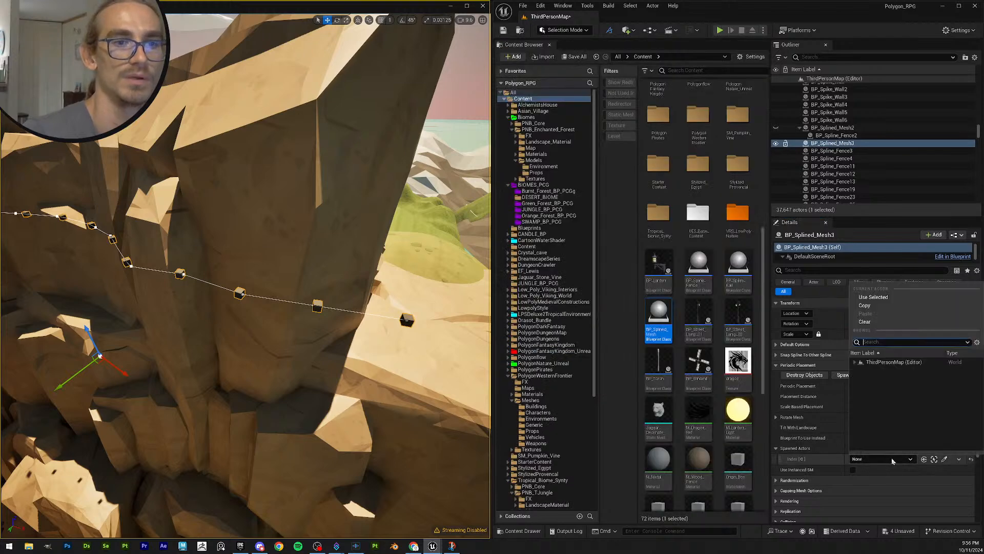
pyautogui.write('BP_SM_Env_Bridge_02')
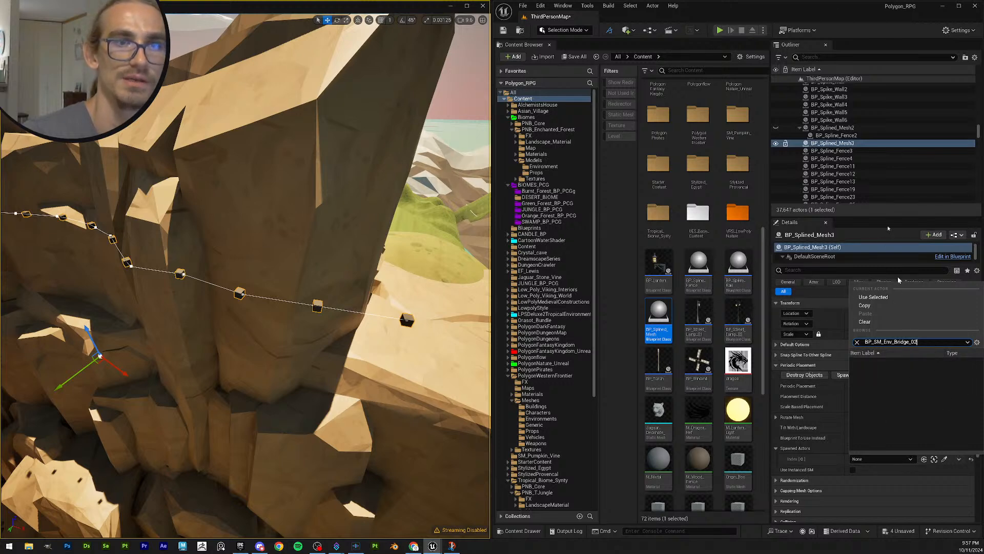
pyautogui.click(815, 15)
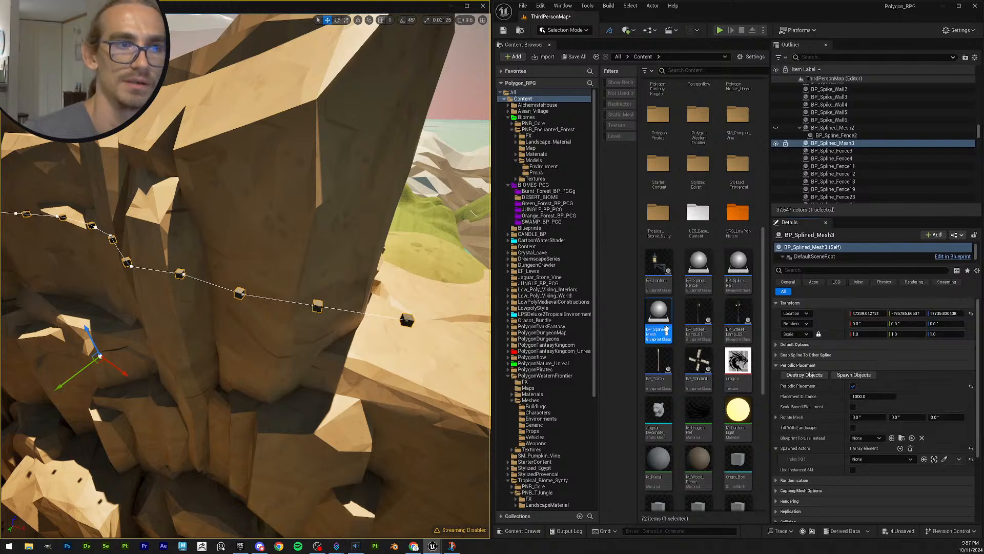
# Step: Look through the assets in the Content folder for the bridge blueprint
pyautogui.scroll(-2, 708, 394)
pyautogui.scroll(-6, 708, 394)
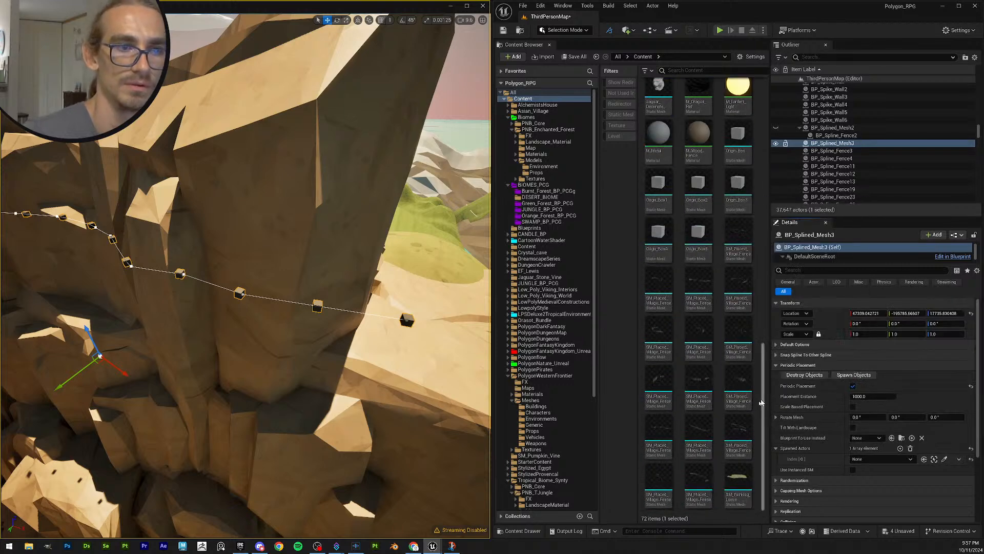
# Step: Find the BP_SM_Env_Bridge_02 blueprint and place one on the rock ledge beyond the spline's end
pyautogui.scroll(6, 739, 409)
pyautogui.scroll(7, 739, 408)
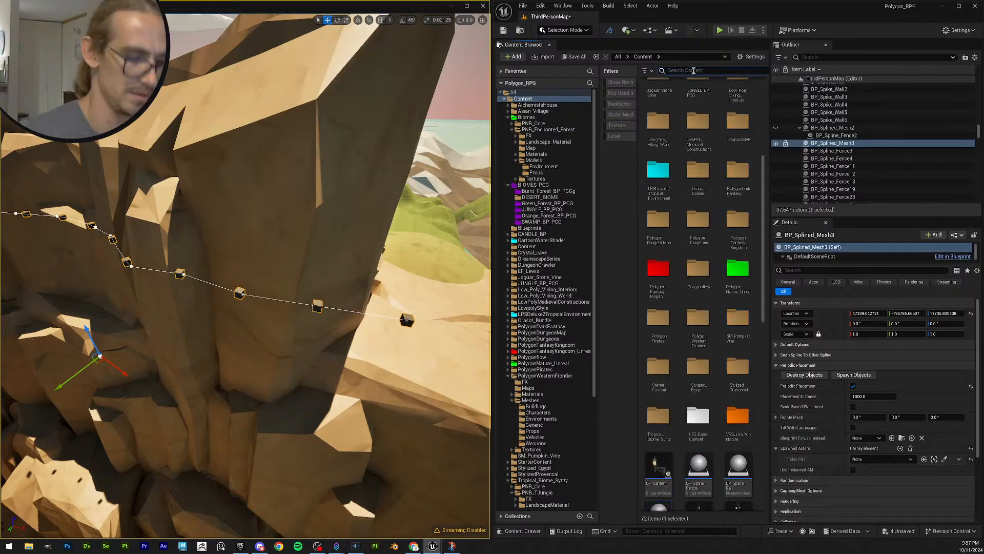
pyautogui.click(693, 70)
pyautogui.write('BP_SM_Env_Bridge_02')
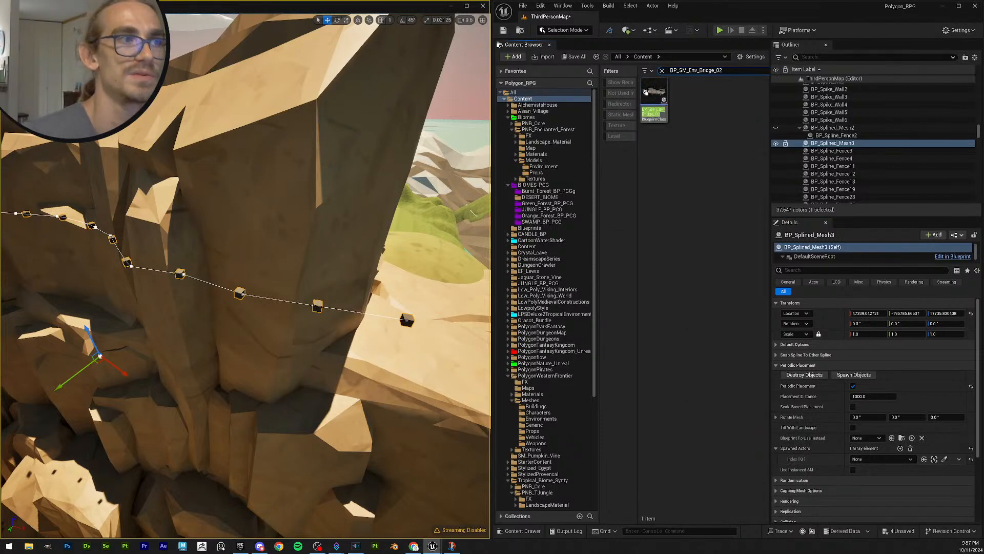
pyautogui.moveTo(646, 92); pyautogui.dragTo(410, 330)
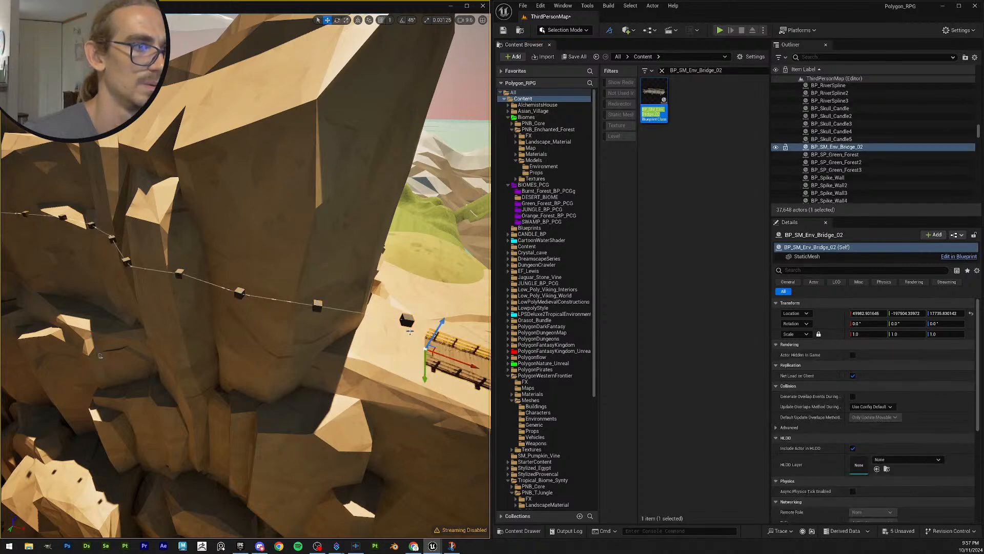
pyautogui.moveTo(406, 353); pyautogui.dragTo(329, 283, button='right')
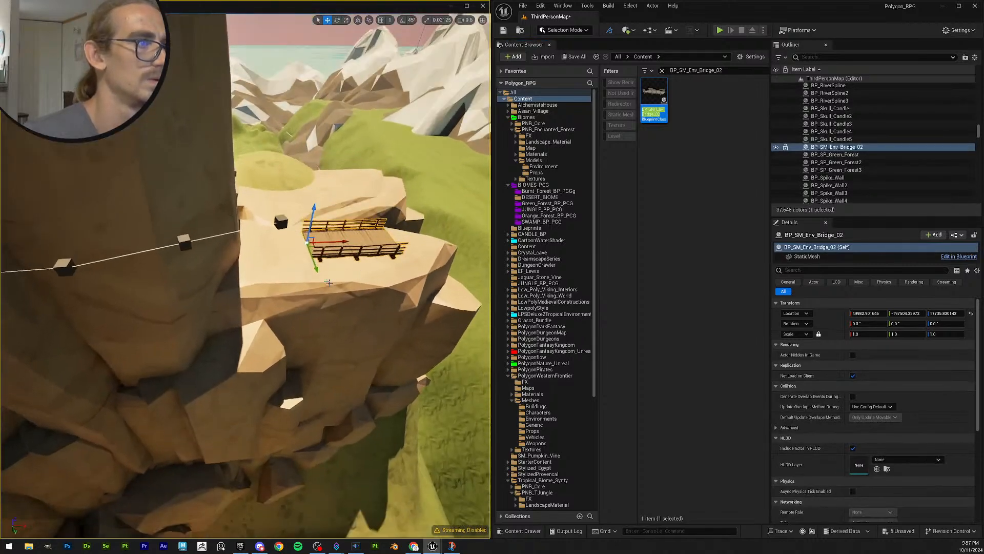
pyautogui.moveTo(315, 266); pyautogui.dragTo(291, 201)
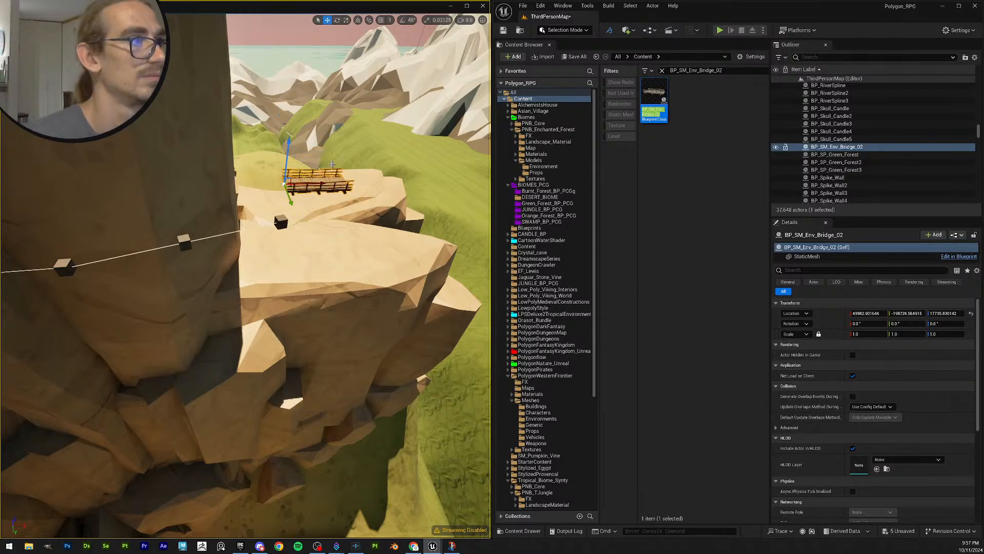
# Step: Assign the placed BP_SM_Env_Bridge_02 as the first spawned actor of BP_Splined_Mesh3 and spawn the objects along the spline
pyautogui.click(330, 211)
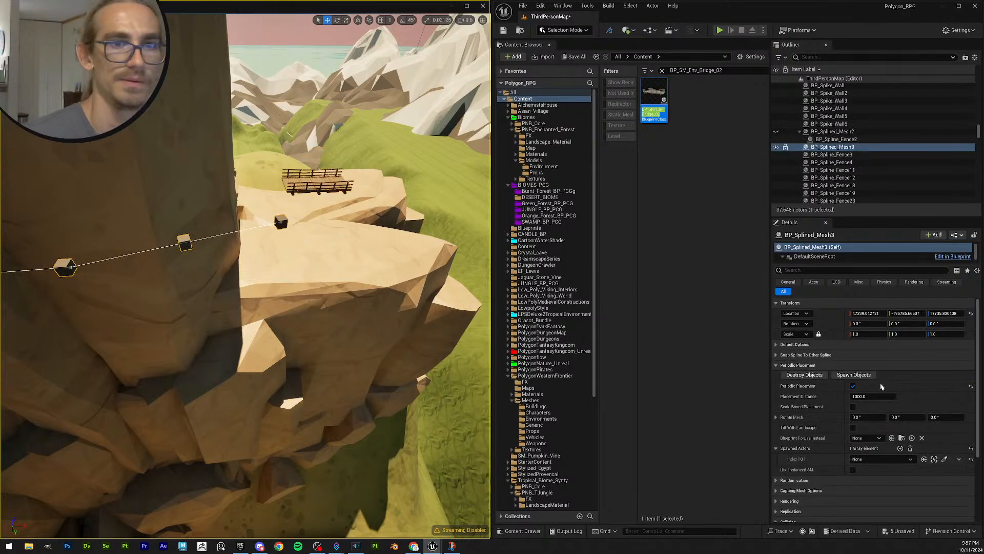
pyautogui.click(905, 460)
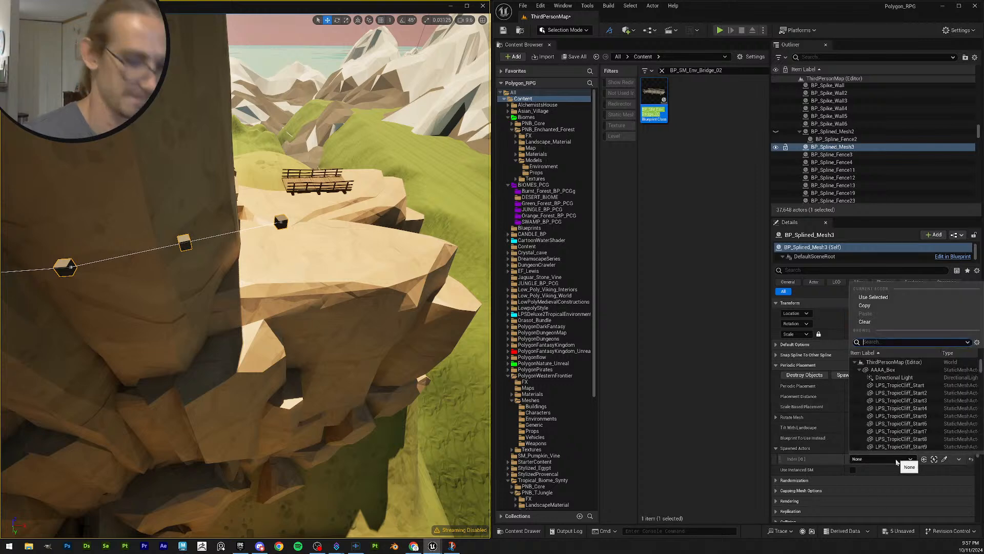
pyautogui.write('BP_SM_Env_Bridge_02')
pyautogui.click(872, 370)
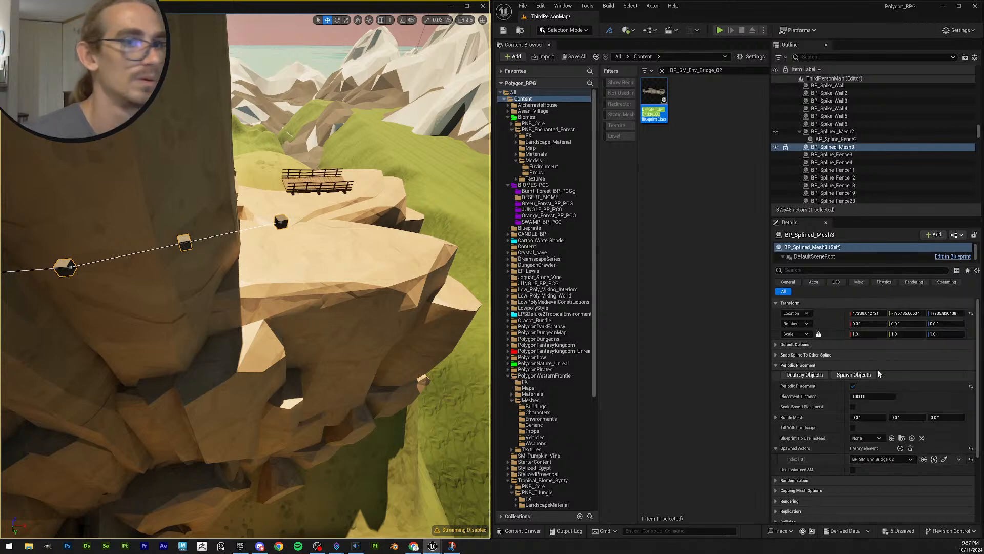
pyautogui.click(854, 375)
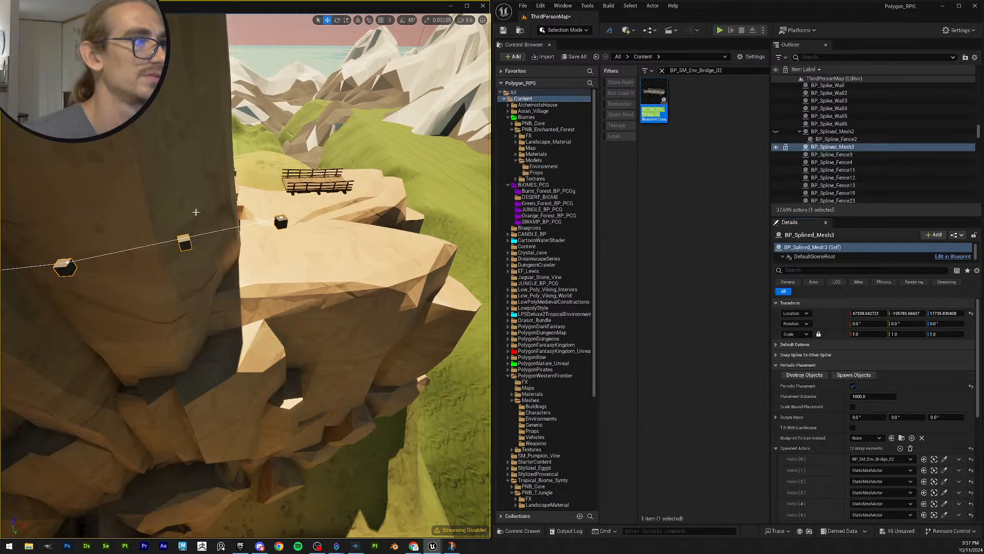
pyautogui.moveTo(246, 276); pyautogui.dragTo(303, 279, button='right')
pyautogui.press('w')
pyautogui.press('w')
pyautogui.press('e')
pyautogui.press('s')
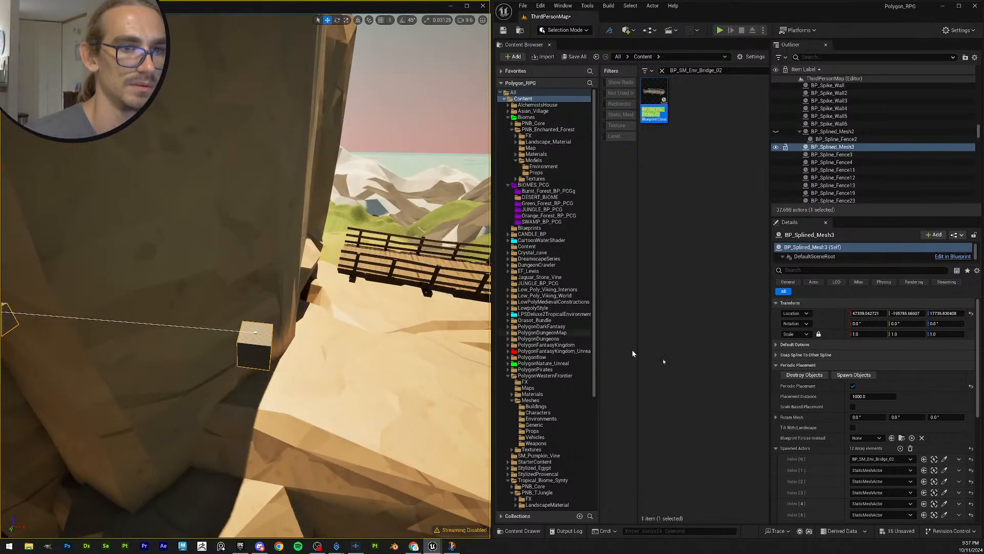
# Step: Destroy the spawned objects, and try another BP_SM_Env_Bridge_02 placement beside the spline's end before undoing it
pyautogui.click(804, 374)
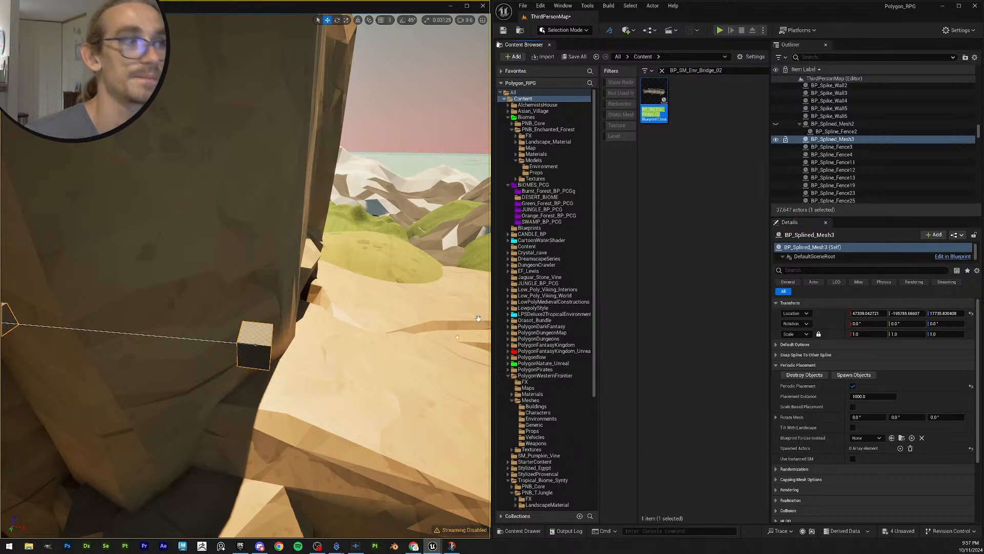
pyautogui.moveTo(479, 319); pyautogui.dragTo(399, 353)
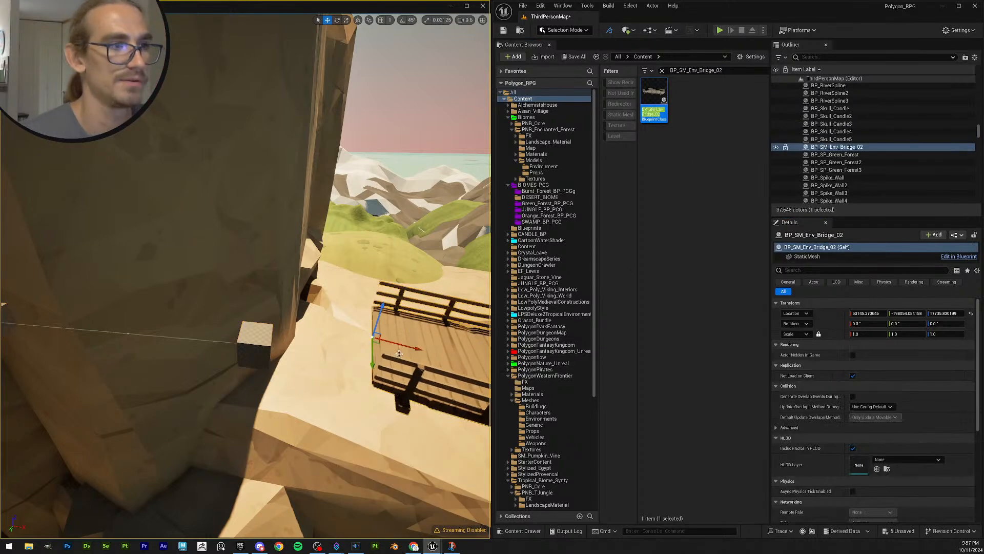
pyautogui.hotkey('ctrl', 'z')
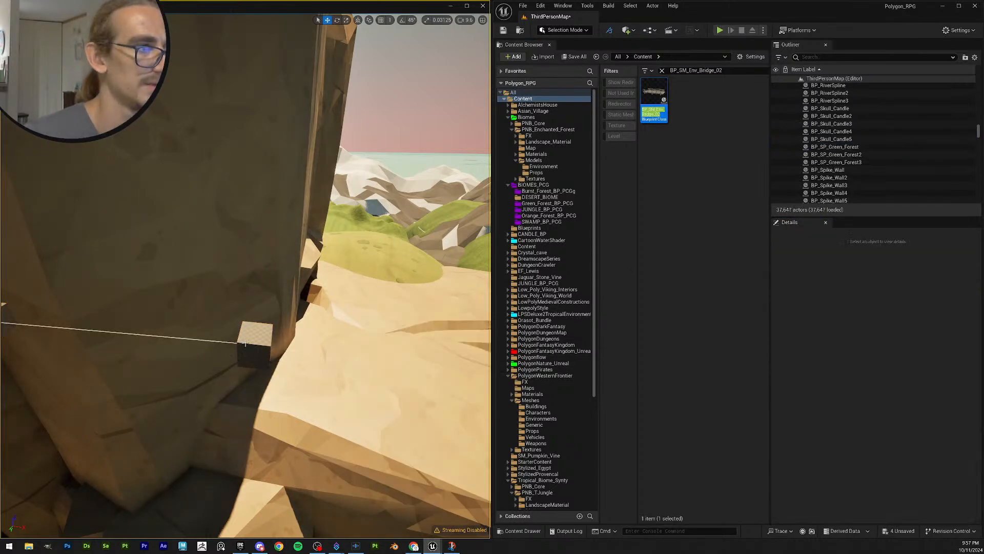
# Step: Set BP_Splined_Mesh3's Blueprint To Use Instead to BP_SM_Env_Bridge_02 and spawn the bridges along the spline
pyautogui.scroll(-2, 857, 432)
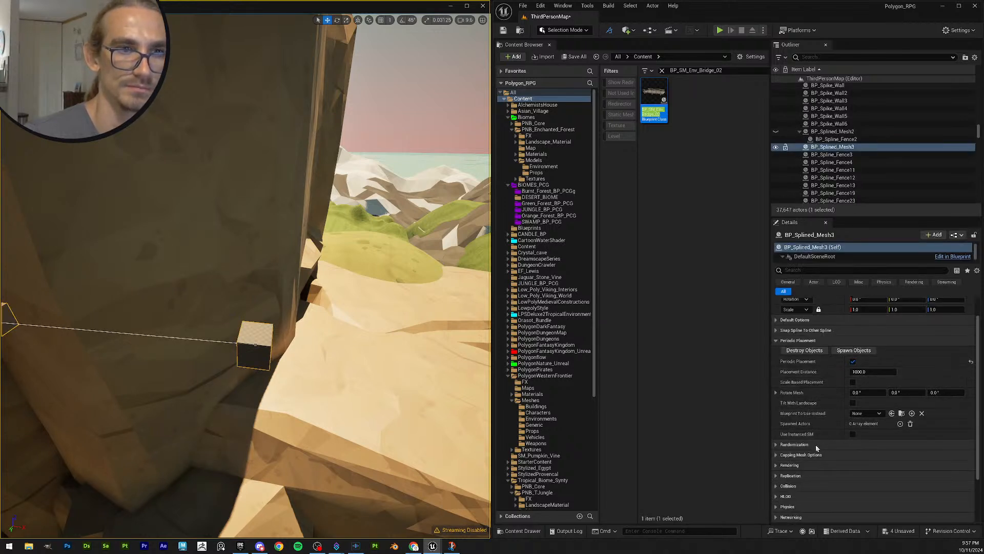
pyautogui.click(875, 414)
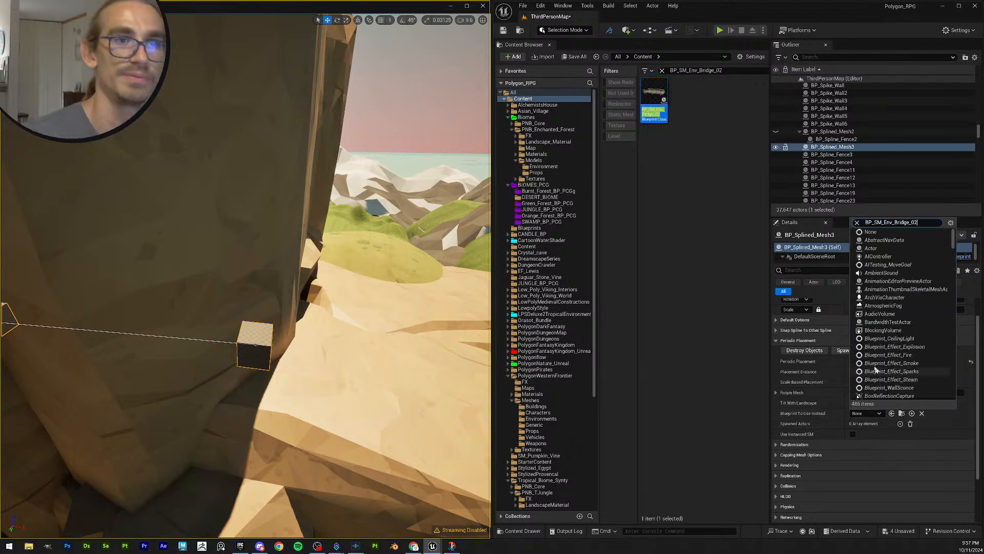
pyautogui.click(890, 441)
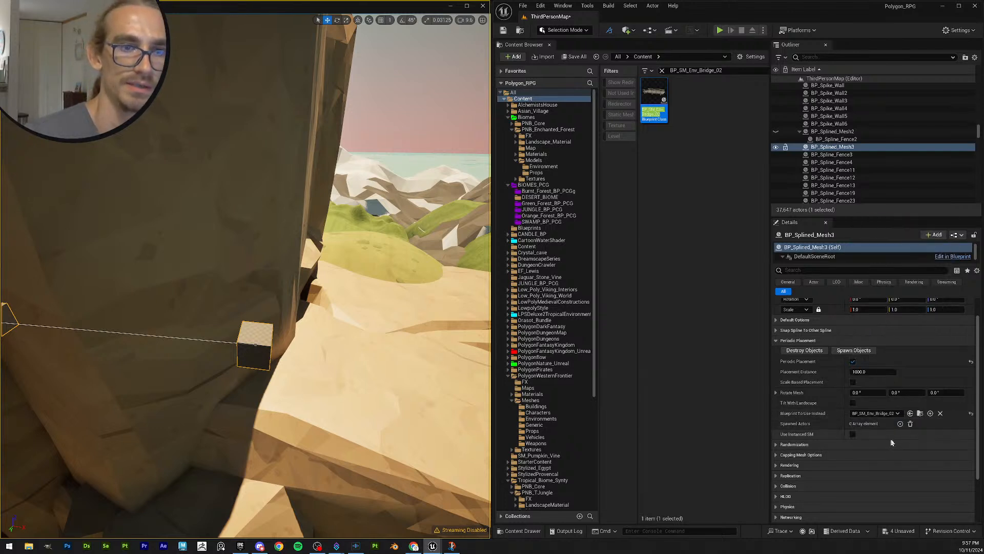
pyautogui.click(854, 351)
pyautogui.moveTo(246, 287); pyautogui.dragTo(323, 290, button='right')
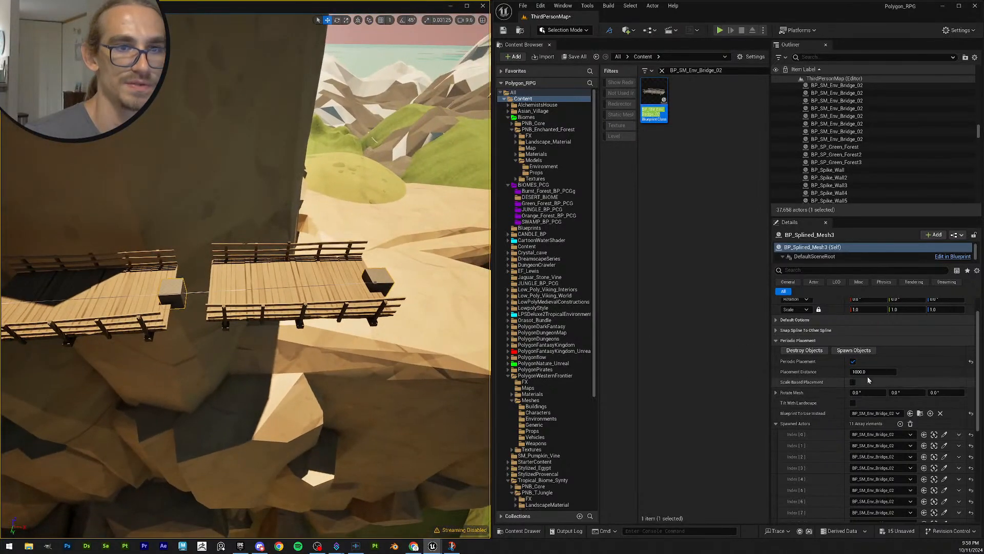
# Step: Destroy the spawned bridges, set the Placement Distance to 800, and respawn them
pyautogui.click(805, 350)
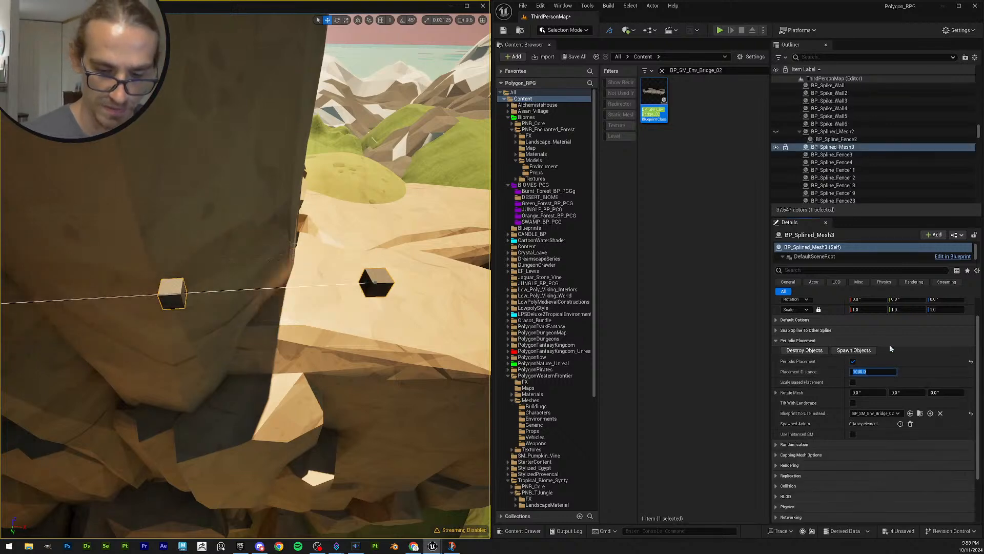
pyautogui.write('800')
pyautogui.press('Return')
pyautogui.click(821, 352)
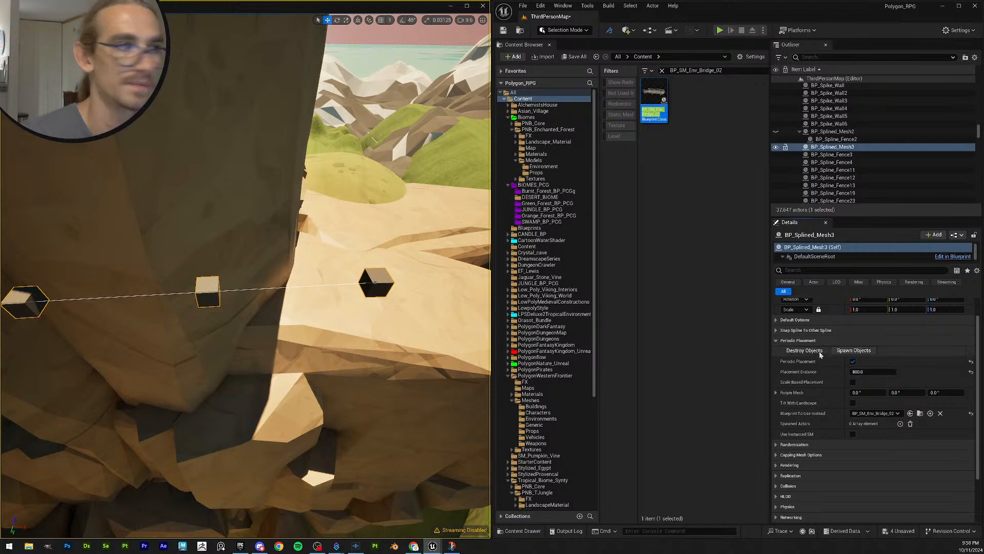
pyautogui.click(816, 353)
pyautogui.click(838, 354)
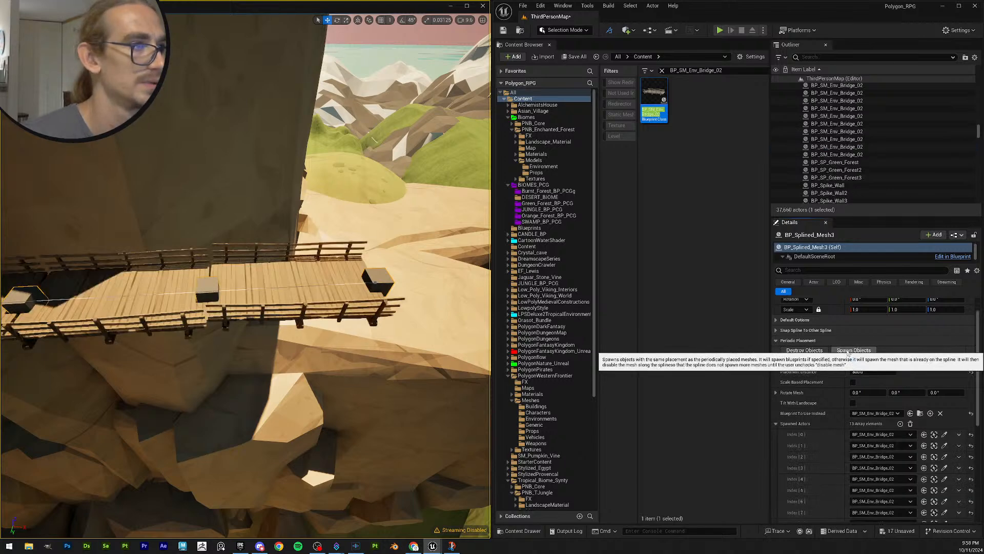
# Step: Tighten the bridge spacing by setting the Placement Distance to 795 and regenerating the spawned bridges
pyautogui.moveTo(328, 277); pyautogui.dragTo(357, 287, button='right')
pyautogui.moveTo(291, 289); pyautogui.dragTo(285, 298, button='right')
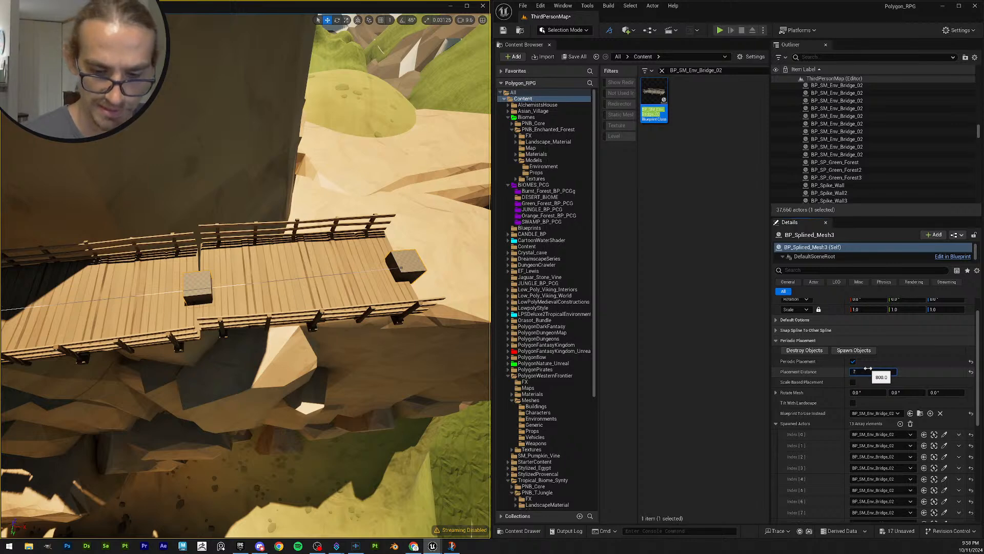
pyautogui.write('95')
pyautogui.press('Return')
pyautogui.click(806, 350)
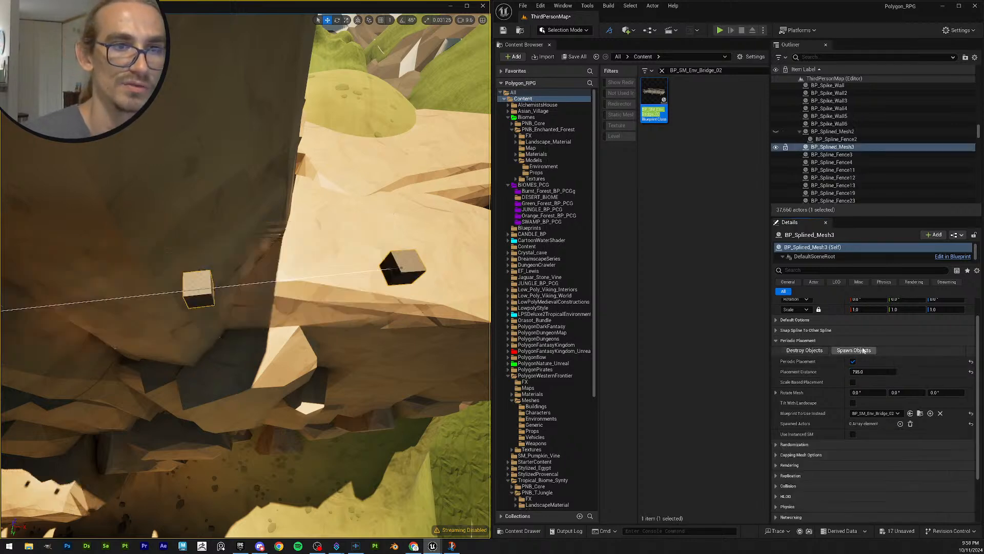
pyautogui.click(851, 351)
# Step: Destroy BP_Splined_Mesh3's spawned bridges and move the spline point at the cliff bend outward from the rock wall
pyautogui.moveTo(445, 341); pyautogui.dragTo(228, 362, button='right')
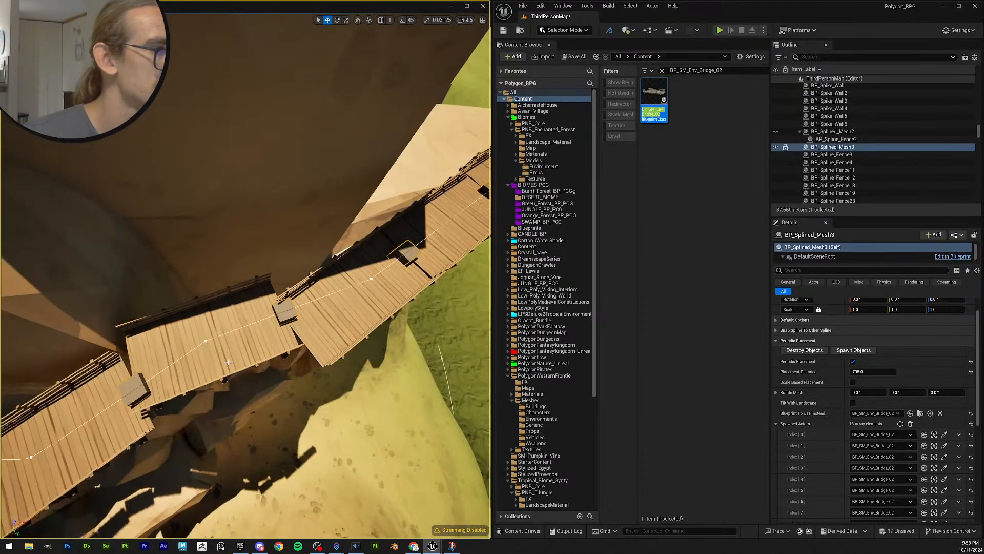
pyautogui.click(205, 339)
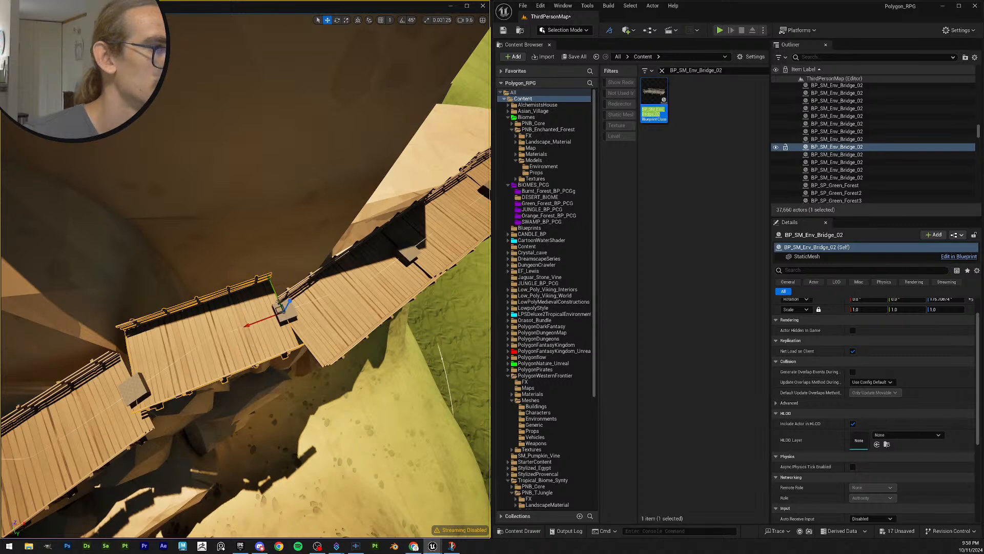
pyautogui.click(285, 304)
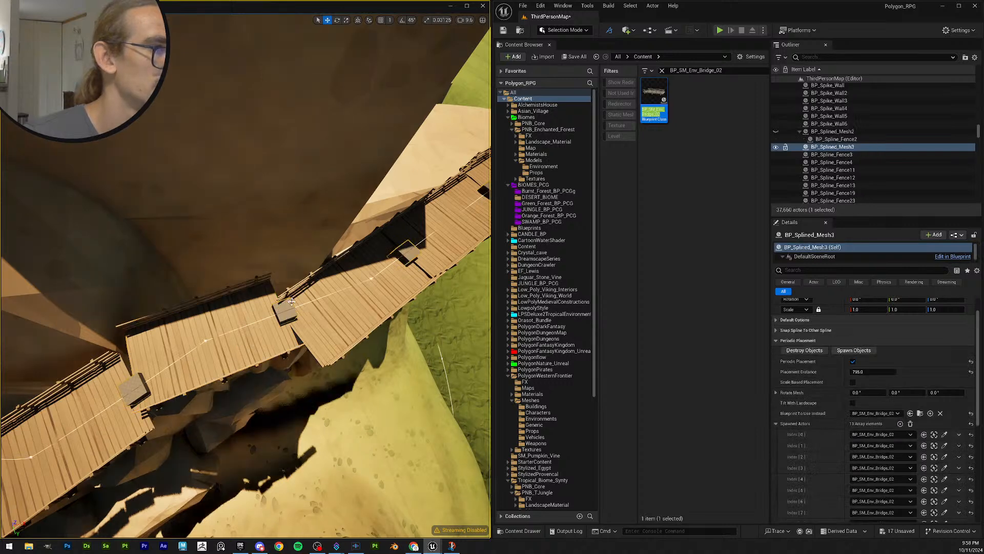
pyautogui.click(807, 350)
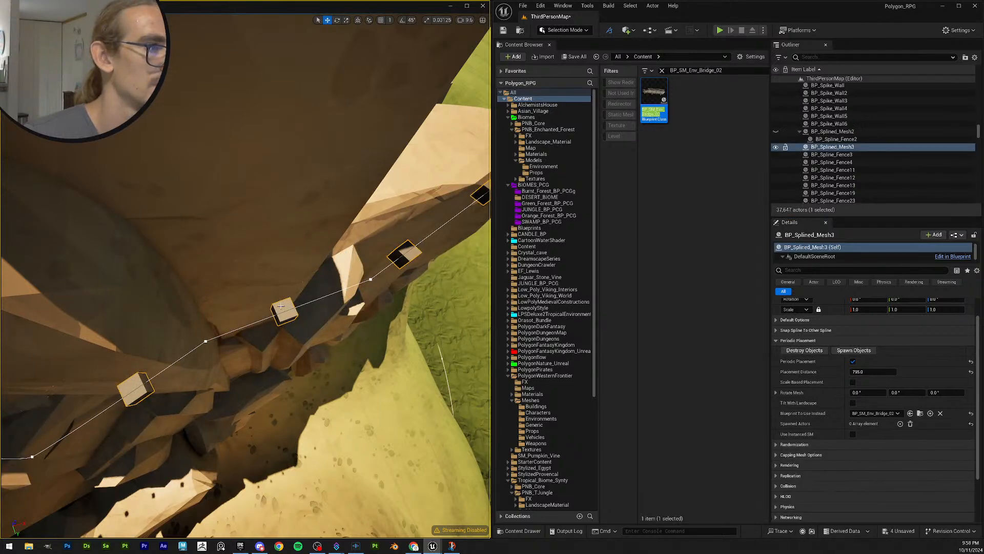
pyautogui.click(205, 341)
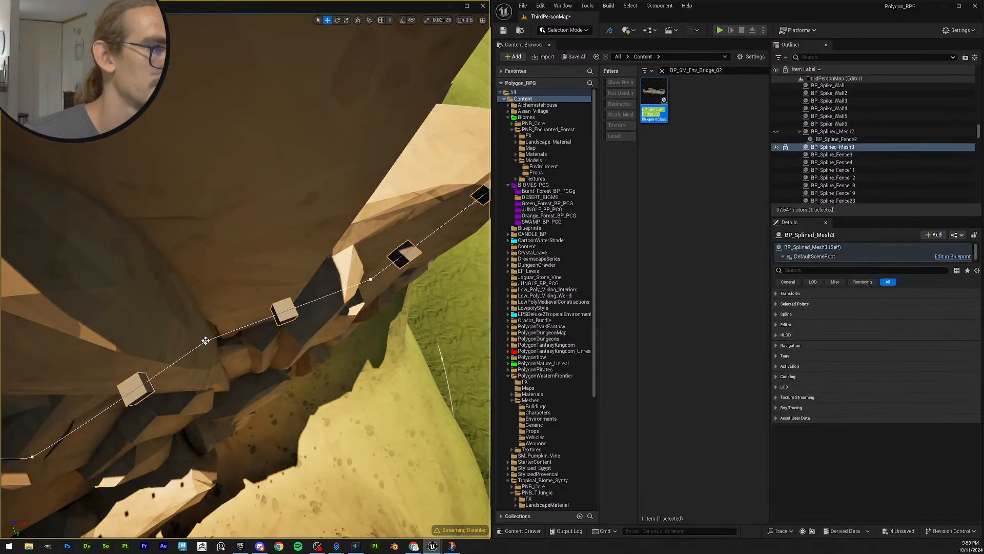
pyautogui.moveTo(215, 383); pyautogui.dragTo(231, 422)
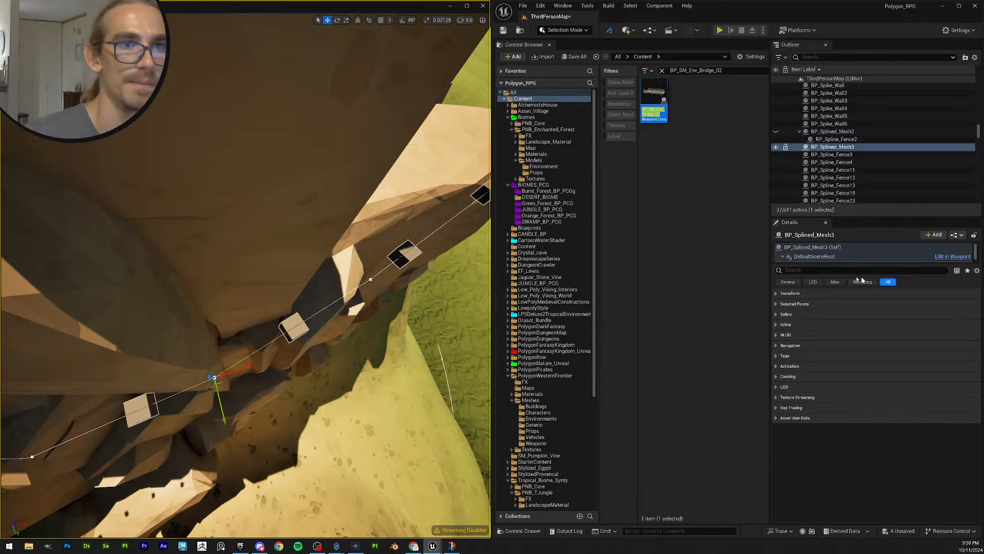
# Step: Respawn the bridge pieces along the adjusted BP_Splined_Mesh3 spline
pyautogui.click(419, 253)
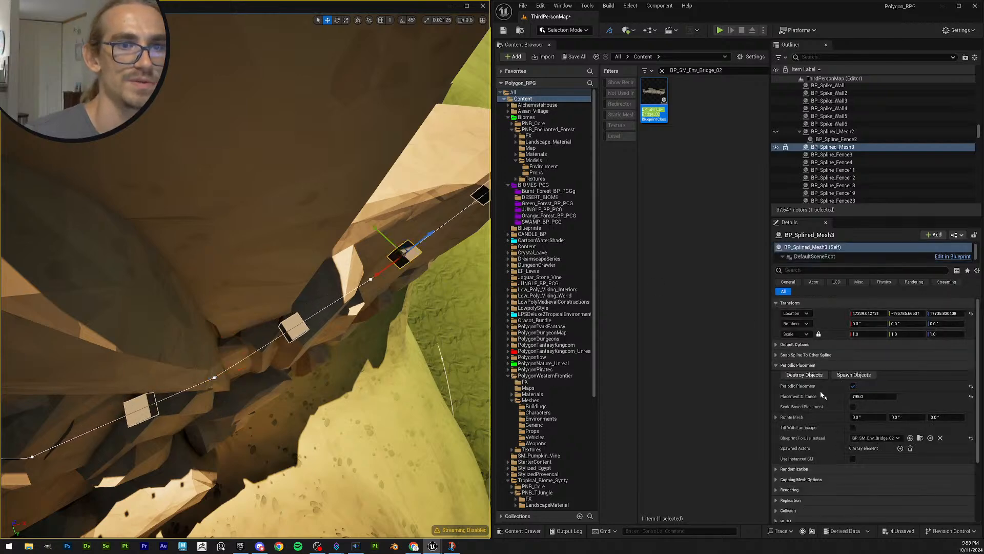
pyautogui.click(844, 376)
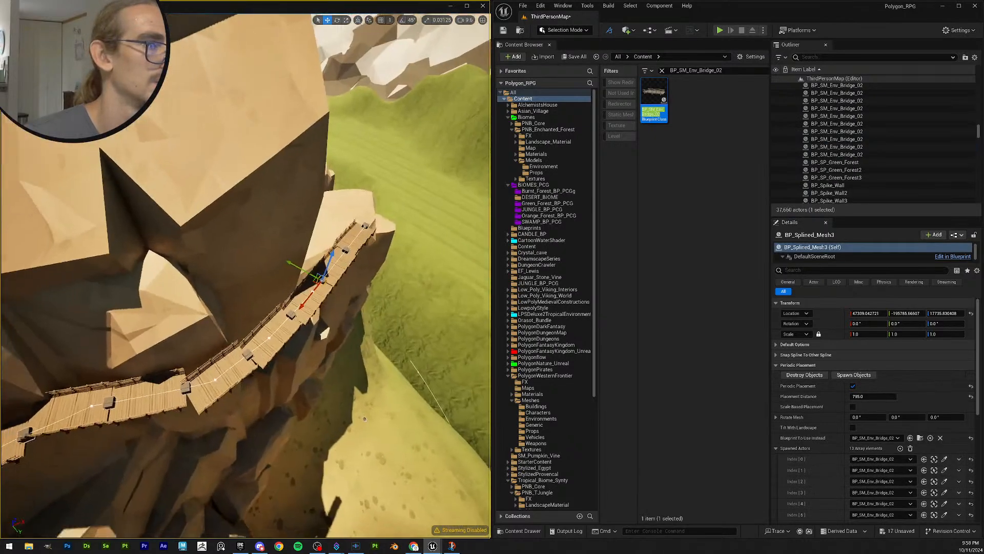
pyautogui.moveTo(246, 276)
pyautogui.mouseDown(button='right')
pyautogui.moveTo(189, 269)
pyautogui.moveTo(226, 294)
pyautogui.moveTo(246, 292)
pyautogui.mouseUp(button='right')
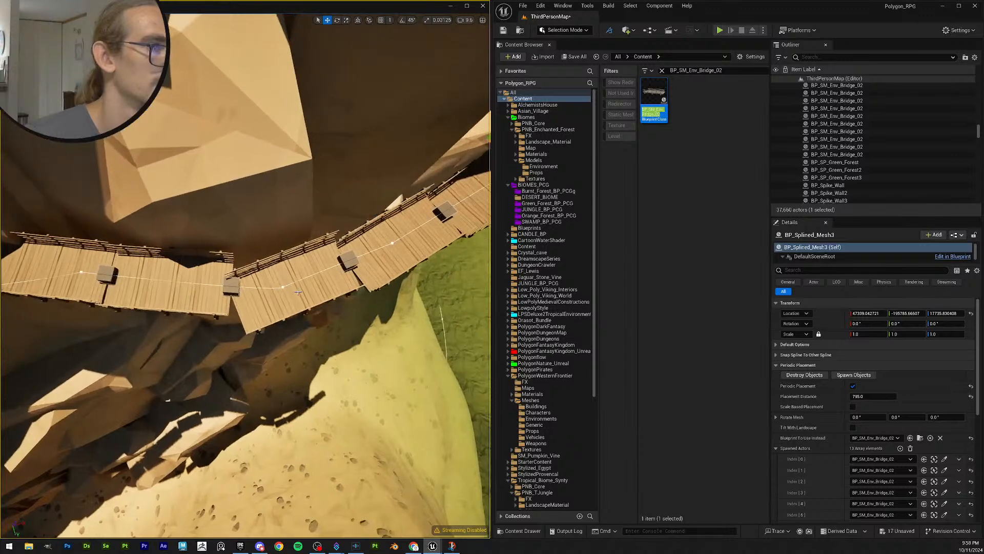
# Step: Rotate the misaligned bridge piece at the bend and its neighbour so their decks line up, turning the neighbour to about 170.7°
pyautogui.click(298, 292)
pyautogui.press('e')
pyautogui.moveTo(329, 288); pyautogui.dragTo(324, 272)
pyautogui.click(423, 255)
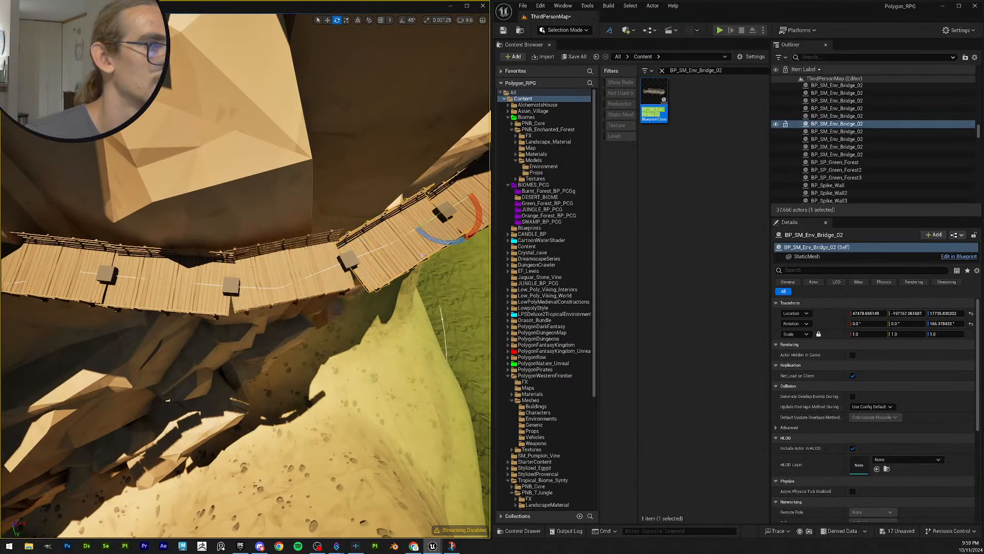
pyautogui.moveTo(423, 255); pyautogui.dragTo(395, 255, button='right')
pyautogui.moveTo(385, 259); pyautogui.dragTo(396, 252)
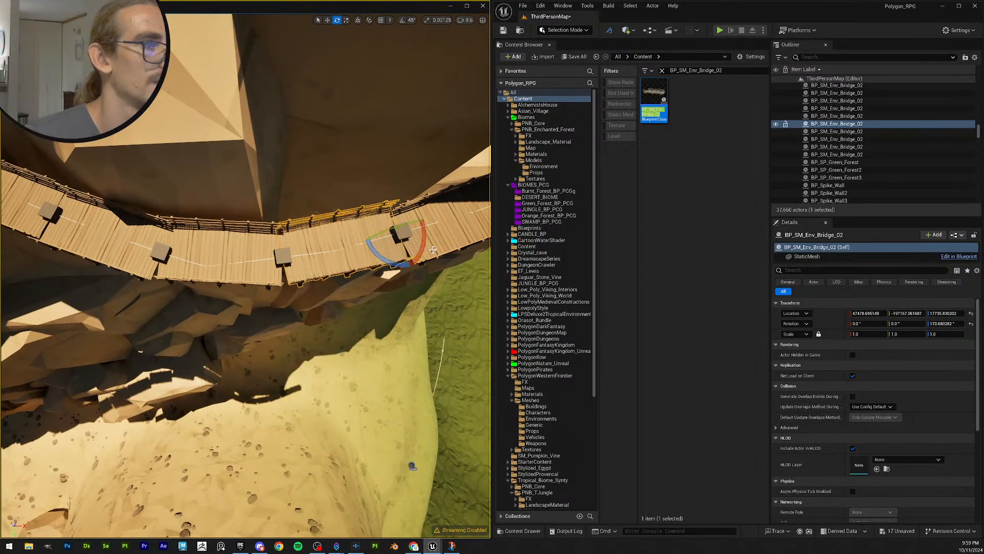
# Step: Rotate the bridge pieces near the spline's ledge end to close their joints, turning the end piece to about 163.3°
pyautogui.click(436, 240)
pyautogui.moveTo(437, 240); pyautogui.dragTo(417, 232, button='right')
pyautogui.moveTo(285, 232); pyautogui.dragTo(288, 229)
pyautogui.click(345, 185)
pyautogui.moveTo(345, 186); pyautogui.dragTo(345, 183, button='right')
pyautogui.click(345, 183)
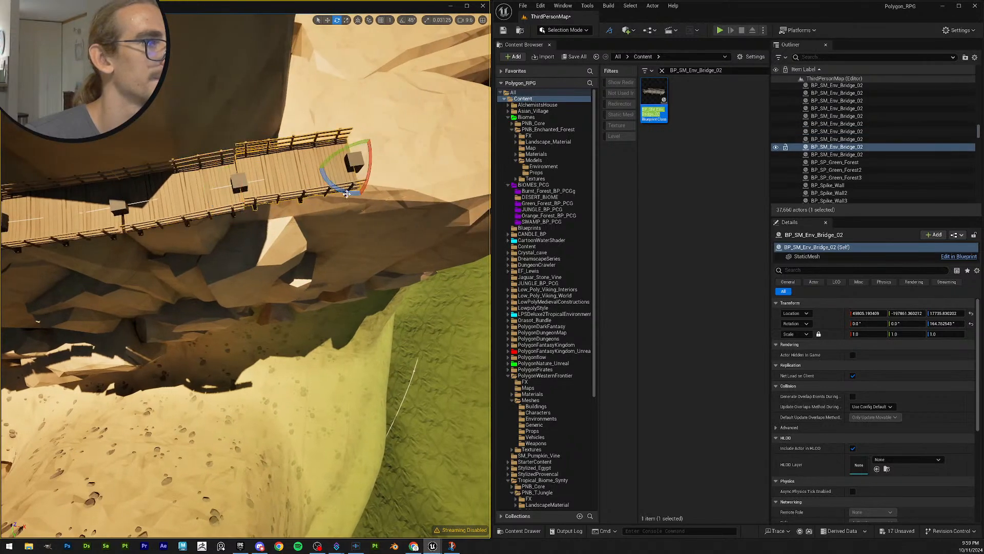
pyautogui.moveTo(346, 194); pyautogui.dragTo(342, 193)
pyautogui.moveTo(342, 193); pyautogui.dragTo(308, 177, button='right')
pyautogui.press('w')
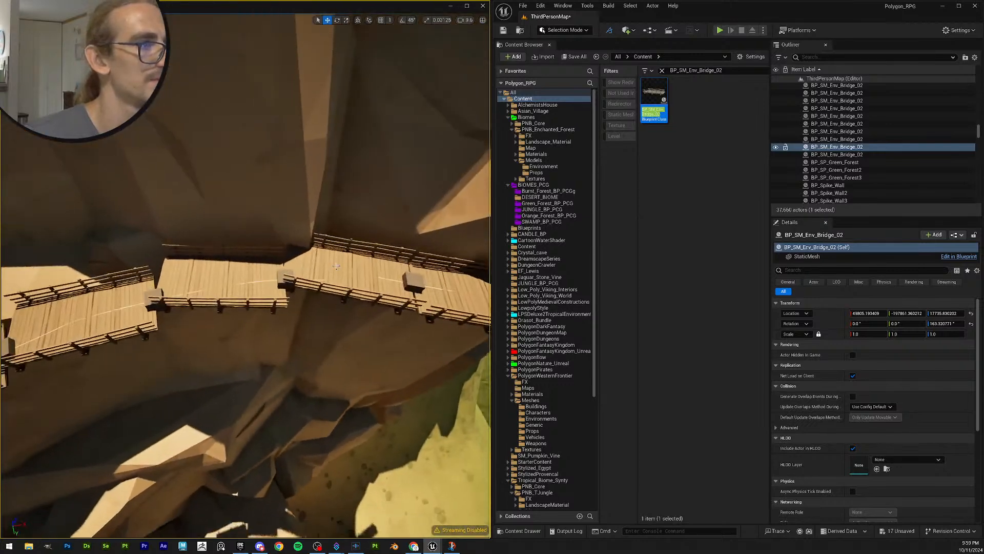
# Step: Rotate three consecutive bridge pieces around the cliff bend so their decks line up, turning the last one to about 167.5°
pyautogui.click(361, 304)
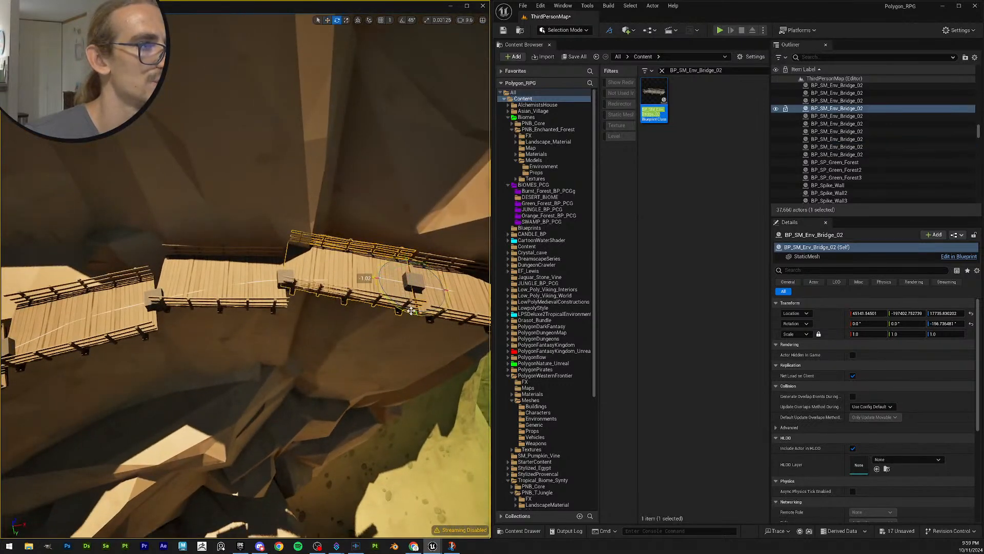
pyautogui.click(215, 288)
pyautogui.click(264, 305)
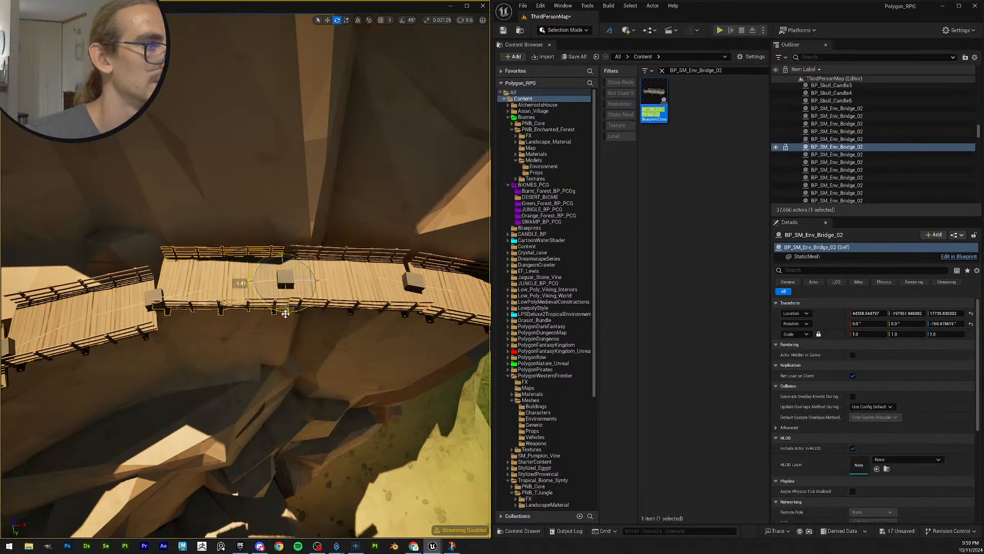
pyautogui.moveTo(251, 285); pyautogui.dragTo(182, 340, button='right')
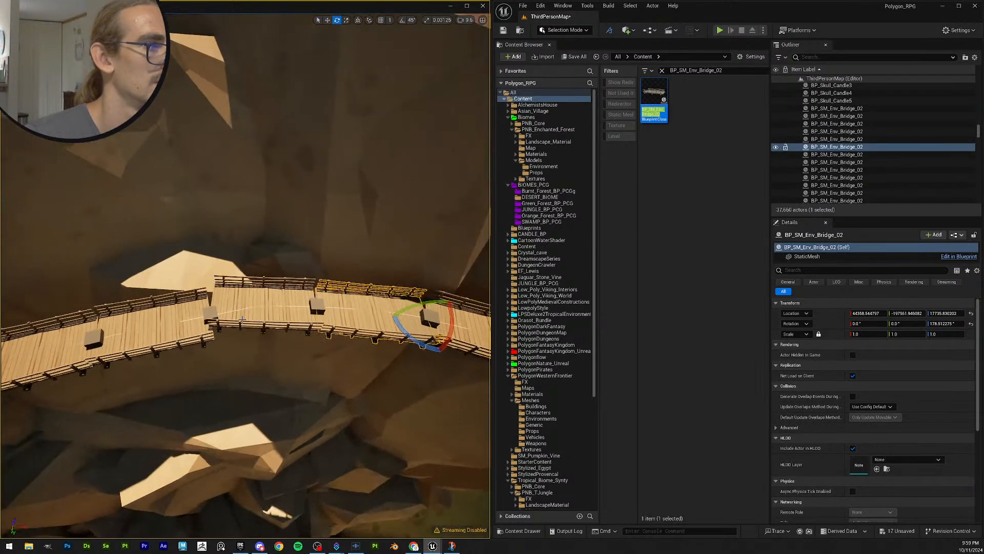
pyautogui.click(282, 329)
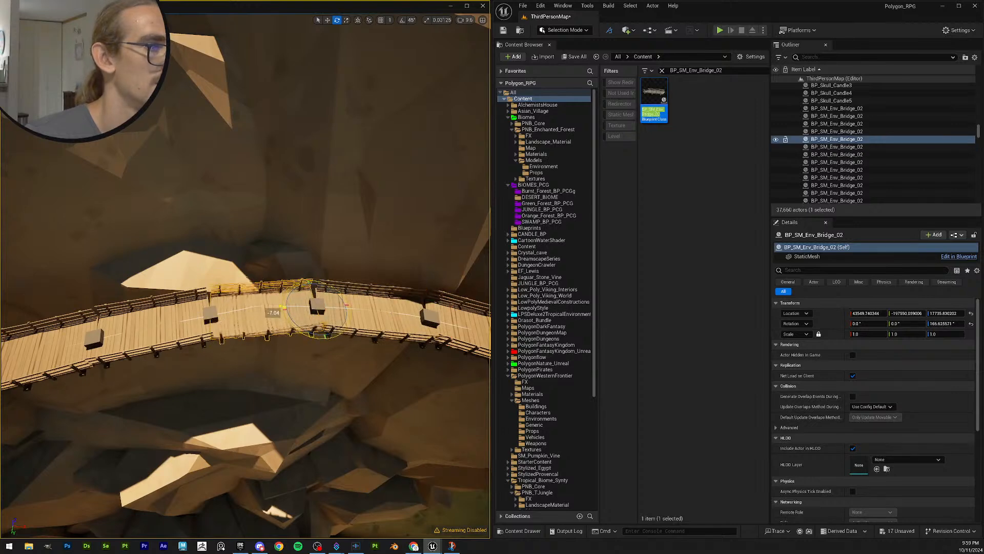
pyautogui.moveTo(284, 308); pyautogui.dragTo(281, 308)
# Step: Examine the whole walkway from a distance, checking the joints and how it follows the cliff face
pyautogui.press('s')
pyautogui.moveTo(282, 308); pyautogui.dragTo(221, 266, button='right')
pyautogui.press('q')
pyautogui.moveTo(281, 309); pyautogui.dragTo(318, 297, button='right')
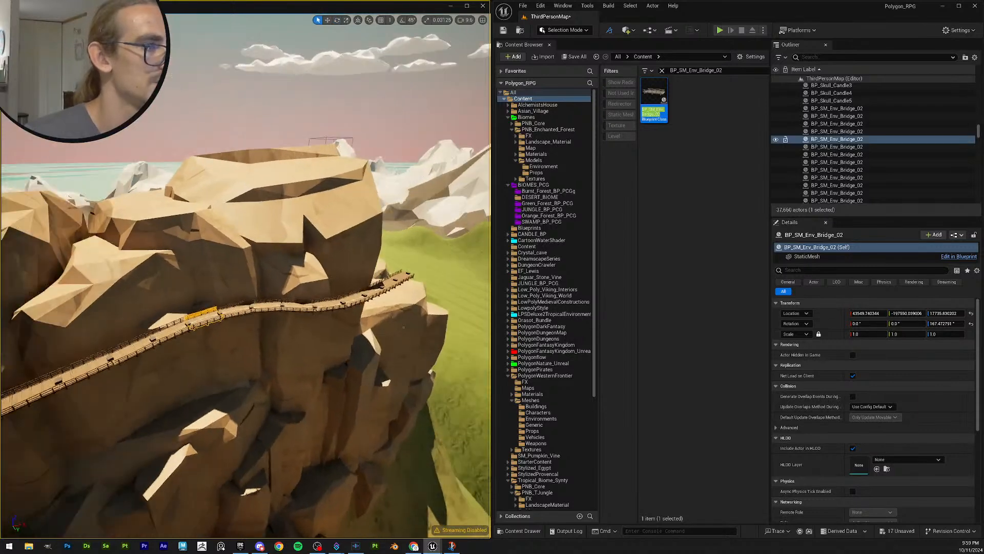
pyautogui.press('d')
pyautogui.moveTo(403, 327); pyautogui.dragTo(398, 403, button='right')
pyautogui.scroll(1, 329, 336)
pyautogui.press('q')
pyautogui.press('w')
pyautogui.press('w')
pyautogui.moveTo(308, 257); pyautogui.dragTo(270, 261, button='right')
pyautogui.press('w')
pyautogui.press('s')
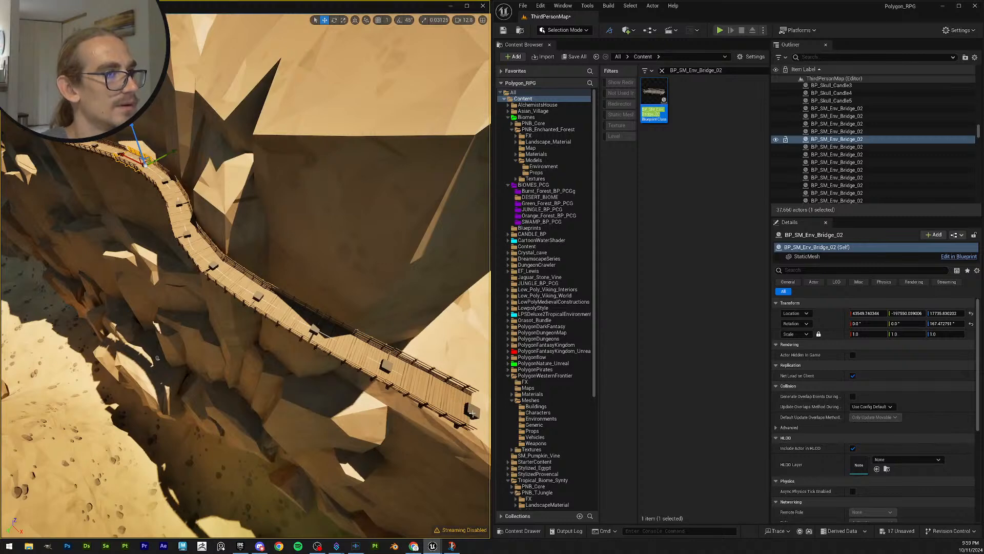
# Step: Try to shift the whole BP_Splined_Mesh3 spline toward the rock wall
pyautogui.click(158, 358)
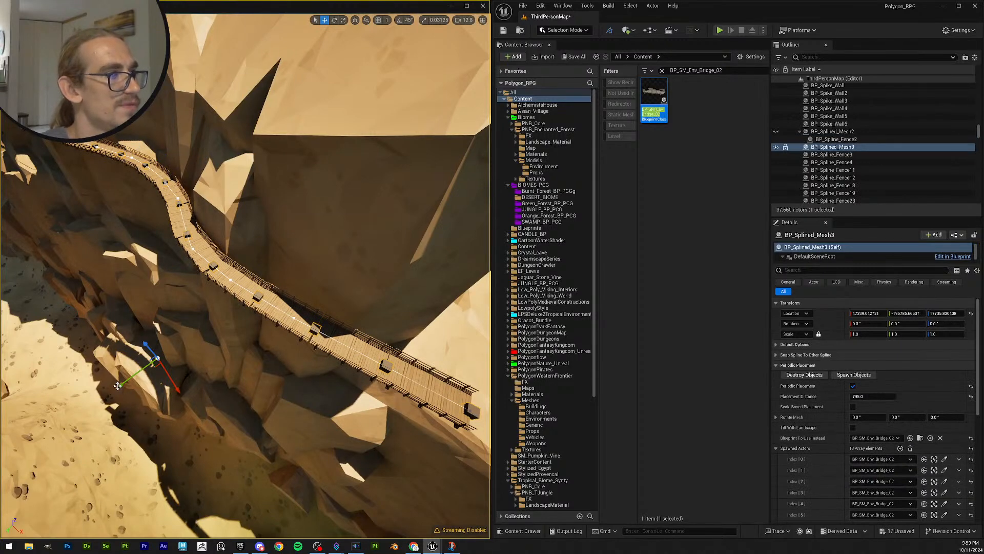
pyautogui.moveTo(117, 386); pyautogui.dragTo(171, 375)
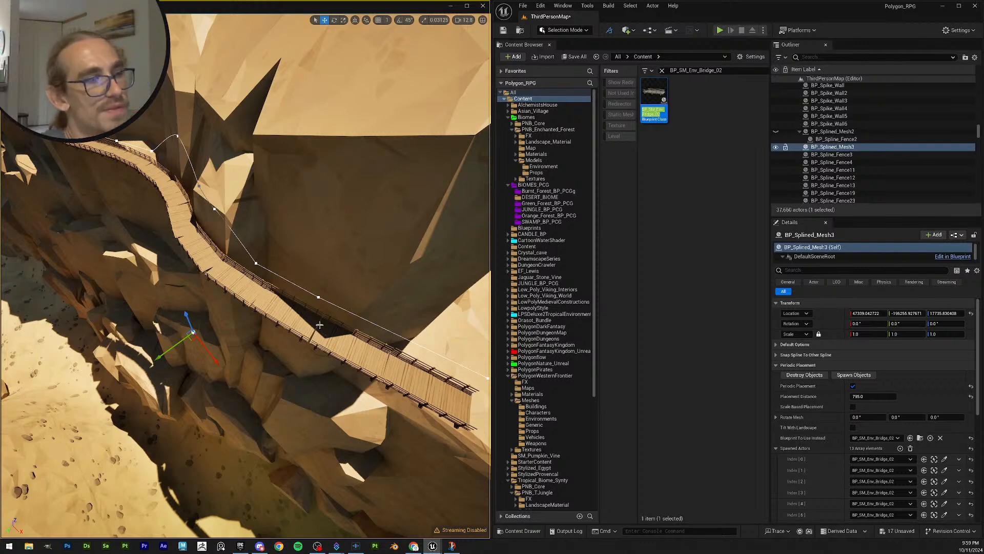
pyautogui.hotkey('ctrl', 'z')
# Step: Examine the gaps and joints between the bridge pieces near the spline's ledge end
pyautogui.moveTo(365, 276)
pyautogui.mouseDown(button='right')
pyautogui.moveTo(417, 277)
pyautogui.moveTo(367, 238)
pyautogui.moveTo(341, 264)
pyautogui.moveTo(372, 258)
pyautogui.mouseUp(button='right')
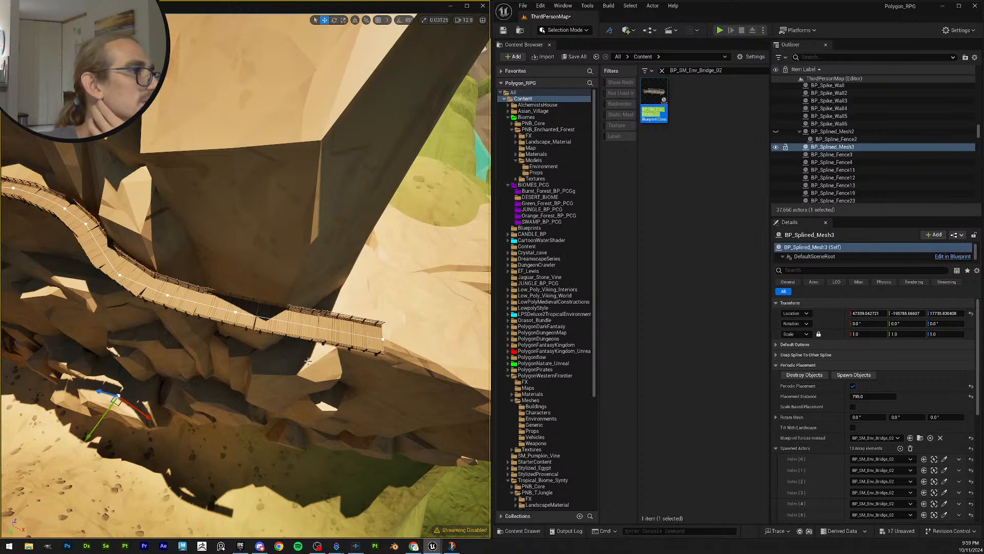
pyautogui.moveTo(274, 346)
pyautogui.mouseDown(button='right')
pyautogui.moveTo(174, 341)
pyautogui.moveTo(287, 308)
pyautogui.moveTo(277, 354)
pyautogui.moveTo(287, 338)
pyautogui.moveTo(295, 366)
pyautogui.moveTo(279, 364)
pyautogui.moveTo(288, 359)
pyautogui.mouseUp(button='right')
pyautogui.press('w')
pyautogui.scroll(-2, 273, 346)
pyautogui.press('w')
pyautogui.scroll(1, 282, 310)
pyautogui.press('w')
pyautogui.press('s')
pyautogui.press('s')
pyautogui.scroll(1, 292, 356)
pyautogui.press('w')
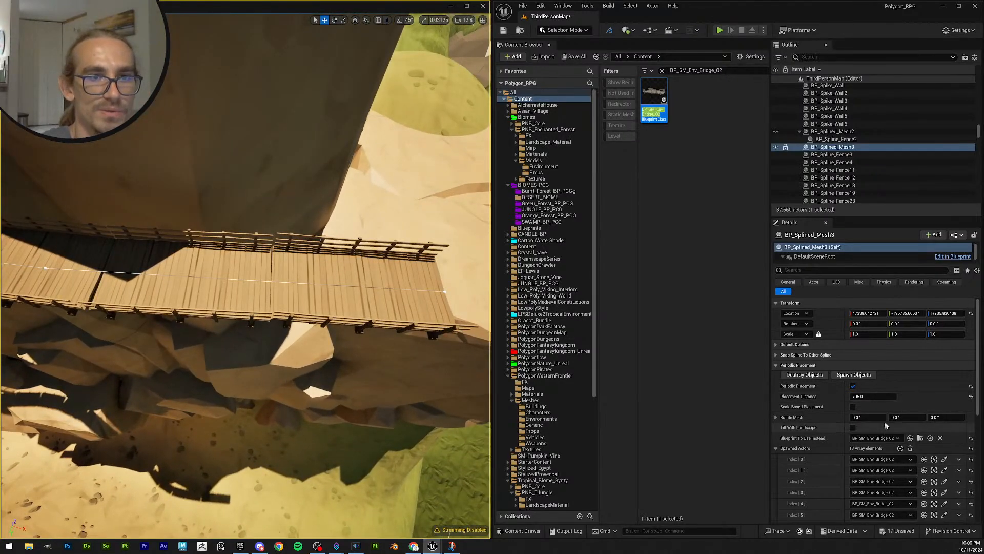
# Step: Destroy BP_Splined_Mesh3's spawned bridges, set the placement distance to 780, and spawn them again
pyautogui.click(821, 376)
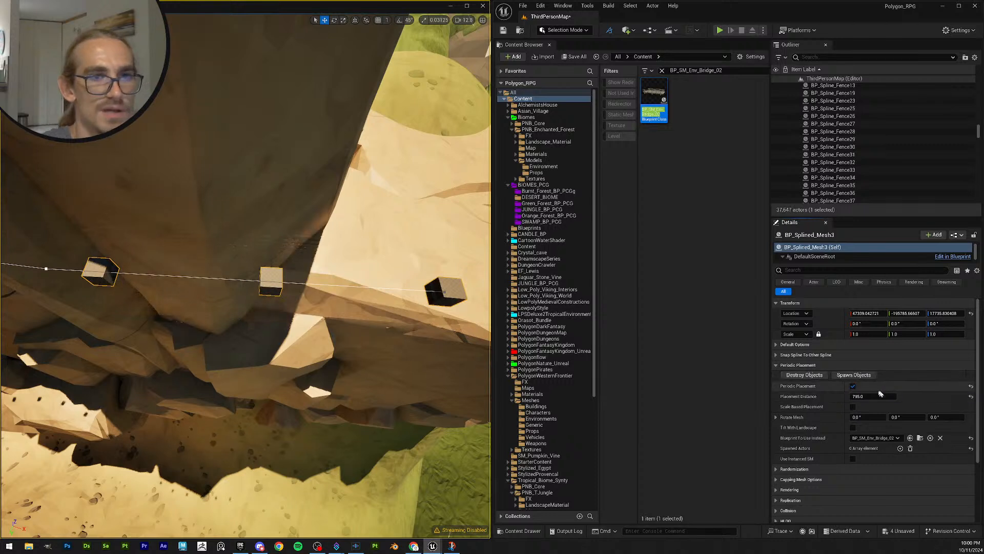
pyautogui.click(874, 396)
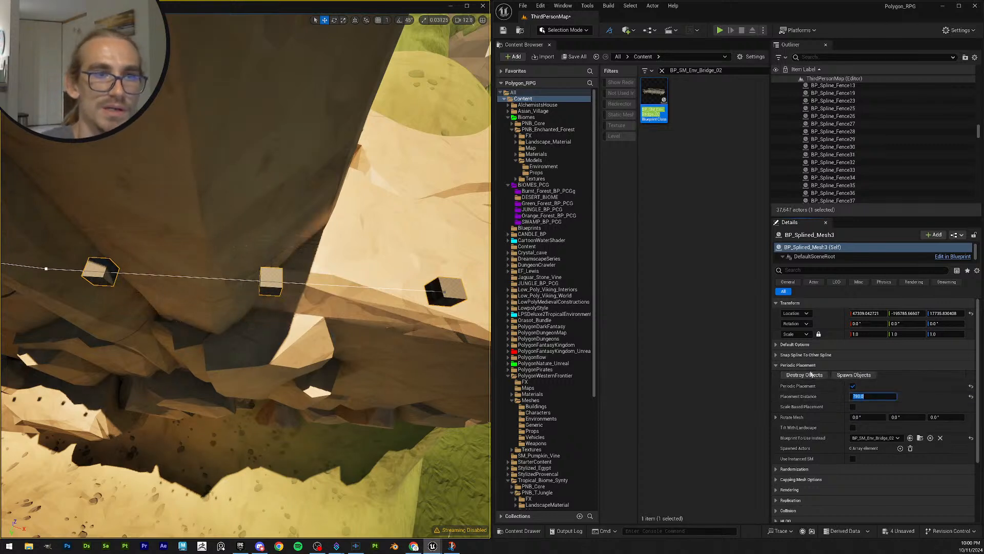
pyautogui.click(854, 375)
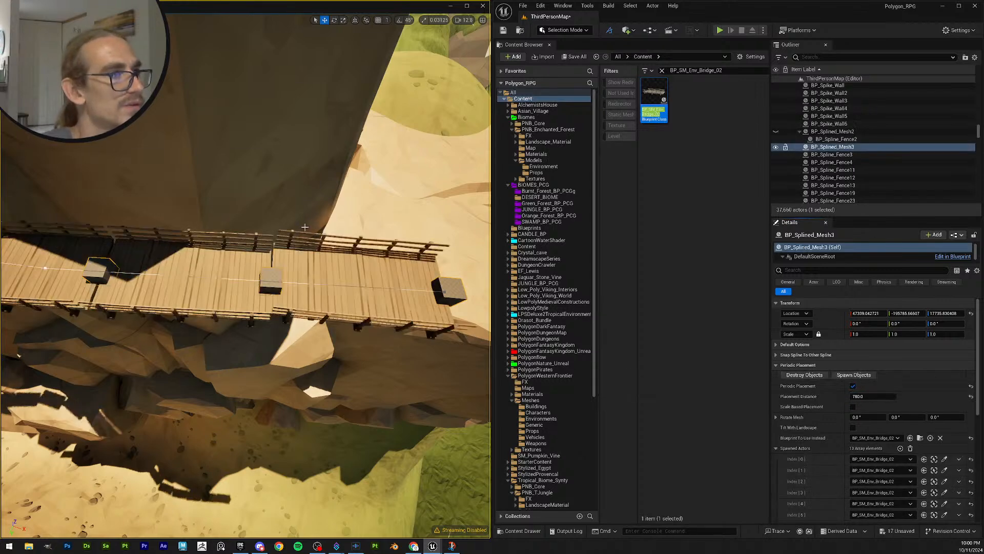
pyautogui.moveTo(329, 233)
pyautogui.mouseDown(button='right')
pyautogui.moveTo(226, 221)
pyautogui.moveTo(329, 226)
pyautogui.mouseUp(button='right')
pyautogui.press('w')
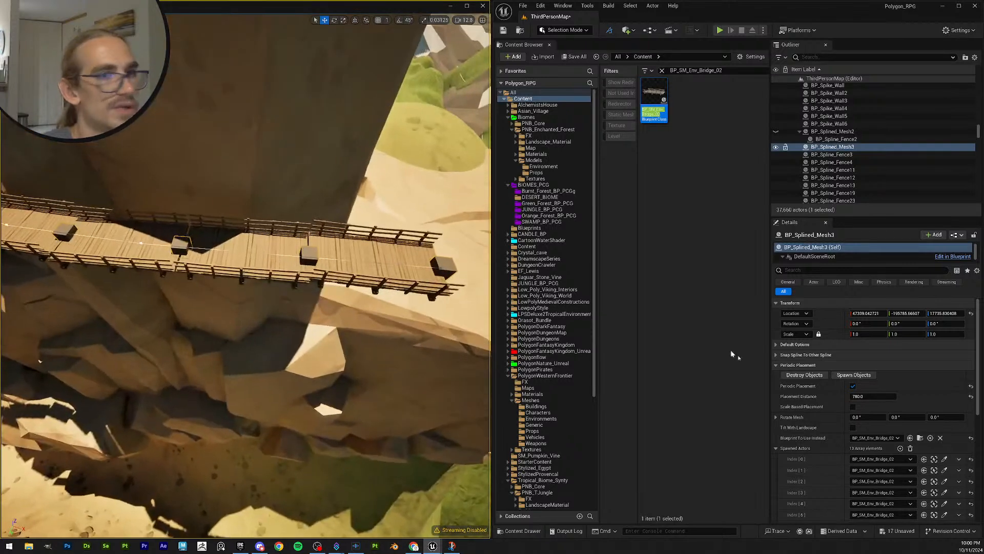
# Step: Clear BP_Splined_Mesh3's bridge pieces and respawn them with a placement distance of 775
pyautogui.click(813, 375)
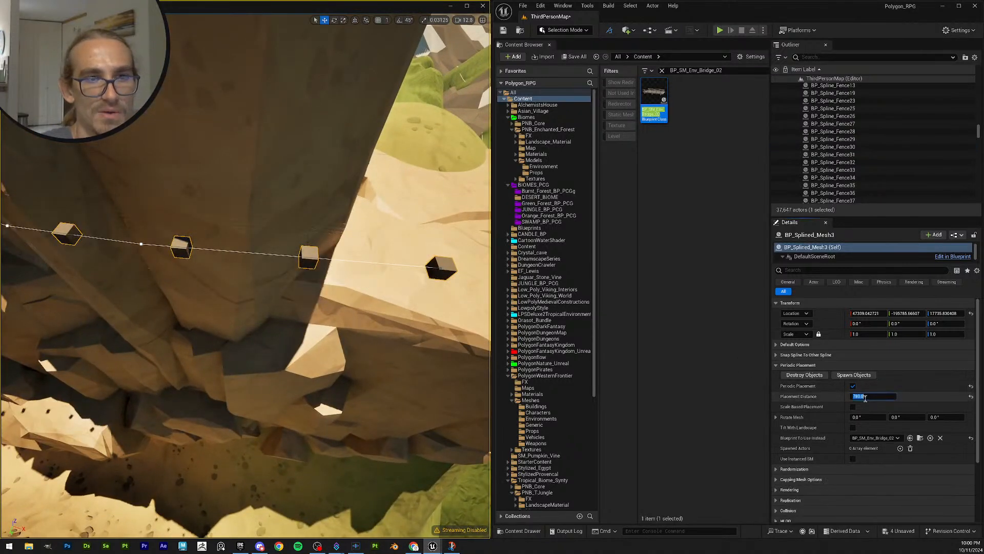
pyautogui.press('Return')
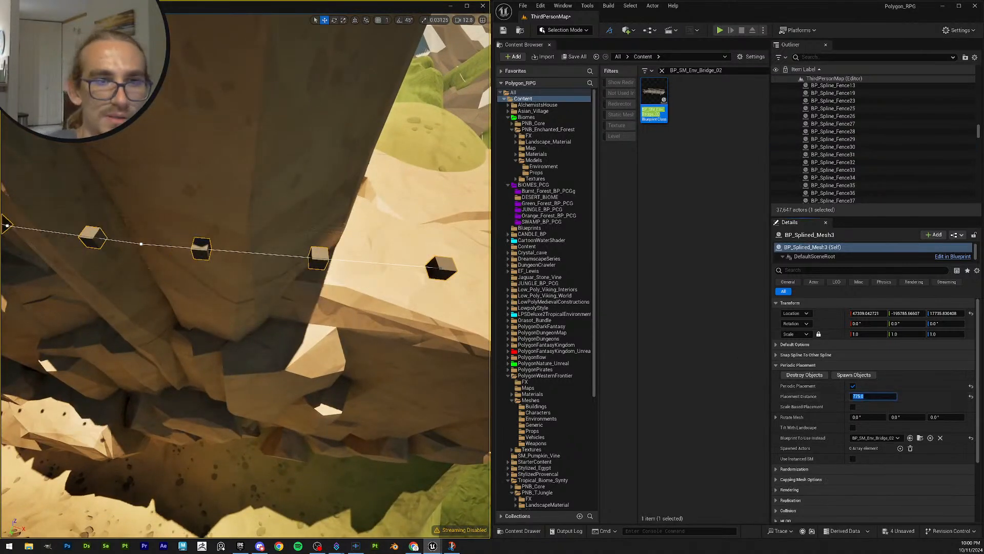
pyautogui.click(854, 375)
# Step: Rotate the bridge piece at the ledge end slightly so its deck lines up with the neighbouring piece
pyautogui.moveTo(260, 49); pyautogui.dragTo(272, 90, button='right')
pyautogui.scroll(-2, 266, 87)
pyautogui.click(329, 246)
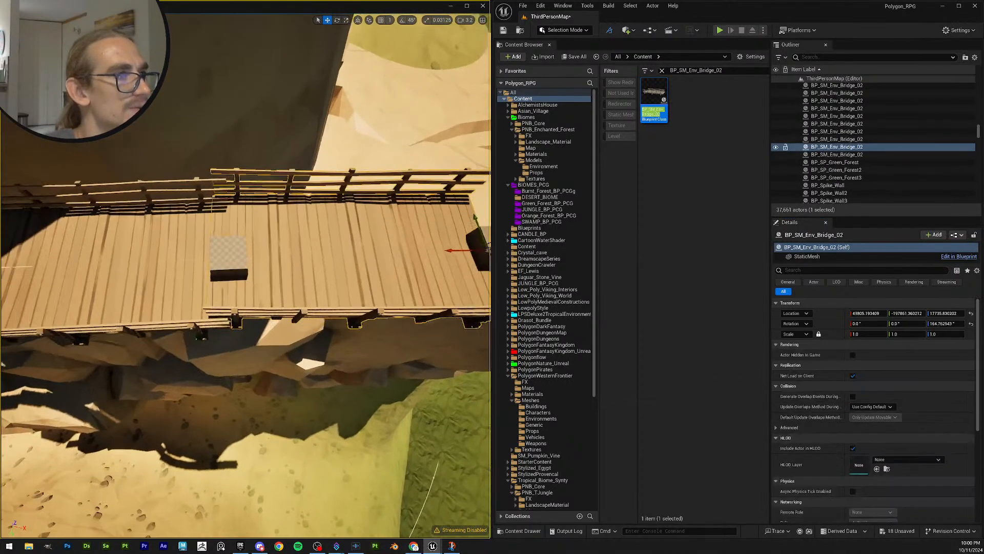
pyautogui.moveTo(328, 246); pyautogui.dragTo(364, 244, button='right')
pyautogui.press('e')
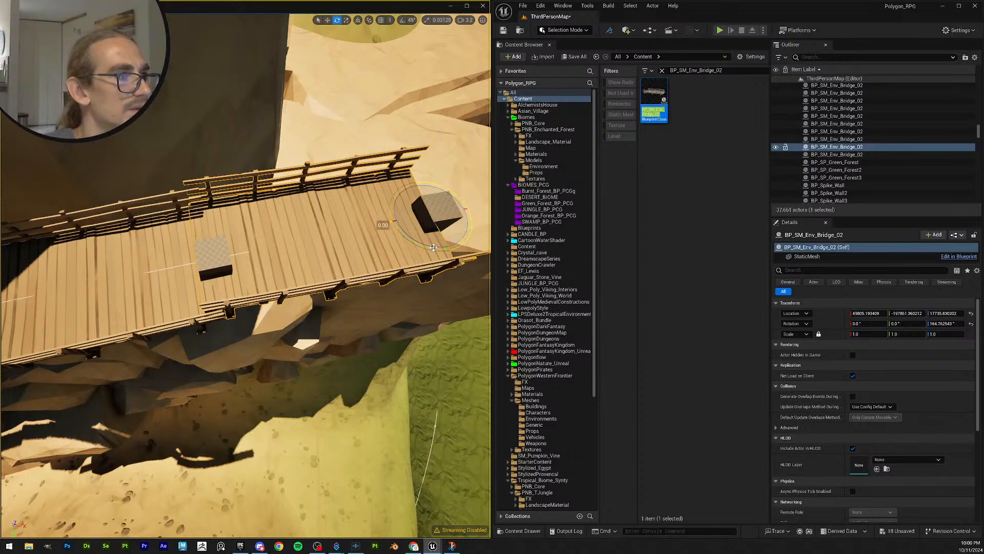
pyautogui.moveTo(434, 248); pyautogui.dragTo(429, 249)
# Step: Rotate the misaligned bridge pieces between the ledge and the bend, turning the one nearer the ledge to about 176.4°
pyautogui.press('s')
pyautogui.moveTo(429, 249); pyautogui.dragTo(369, 269, button='right')
pyautogui.scroll(1, 400, 246)
pyautogui.press('w')
pyautogui.click(223, 232)
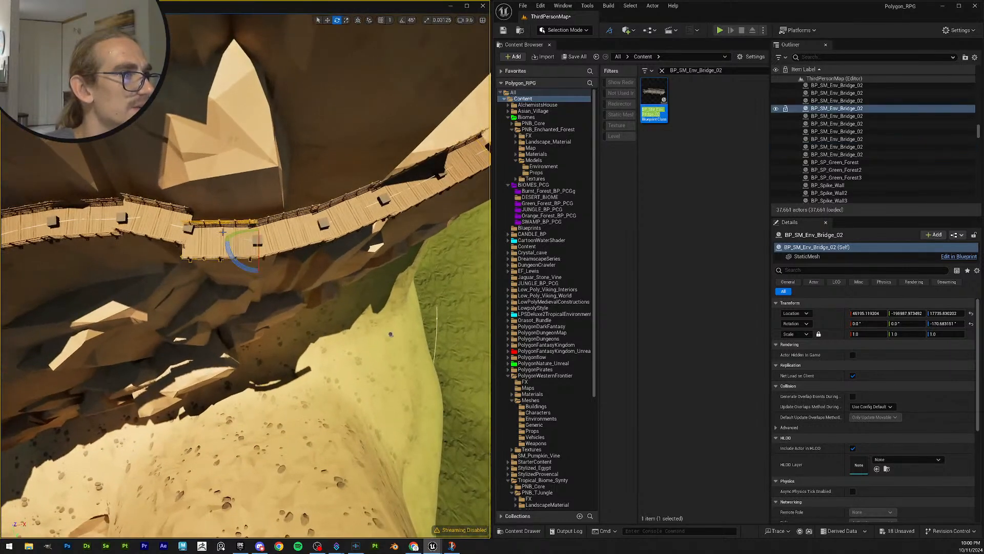
pyautogui.moveTo(223, 232); pyautogui.dragTo(246, 233, button='right')
pyautogui.press('w')
pyautogui.moveTo(340, 233); pyautogui.dragTo(310, 204)
pyautogui.click(378, 227)
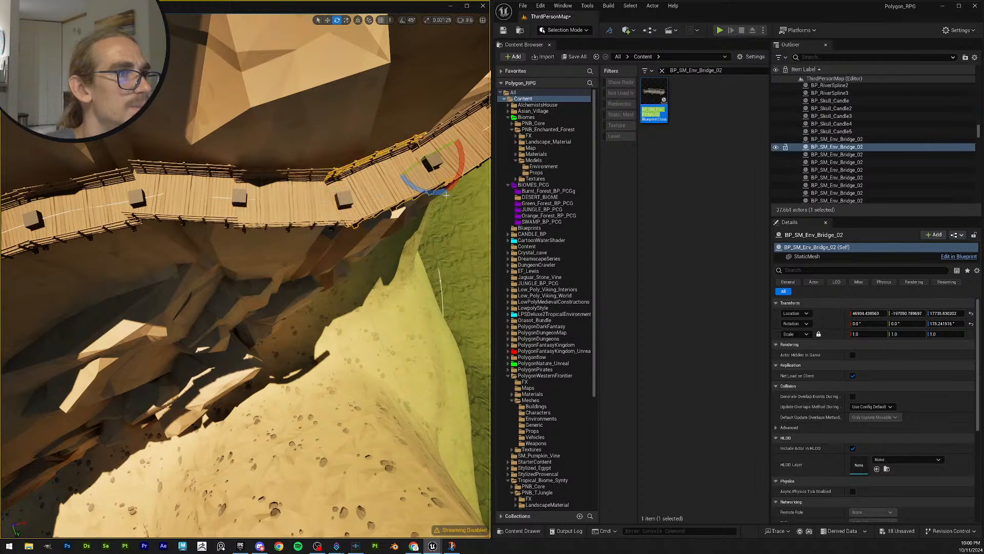
pyautogui.moveTo(446, 194); pyautogui.dragTo(398, 175)
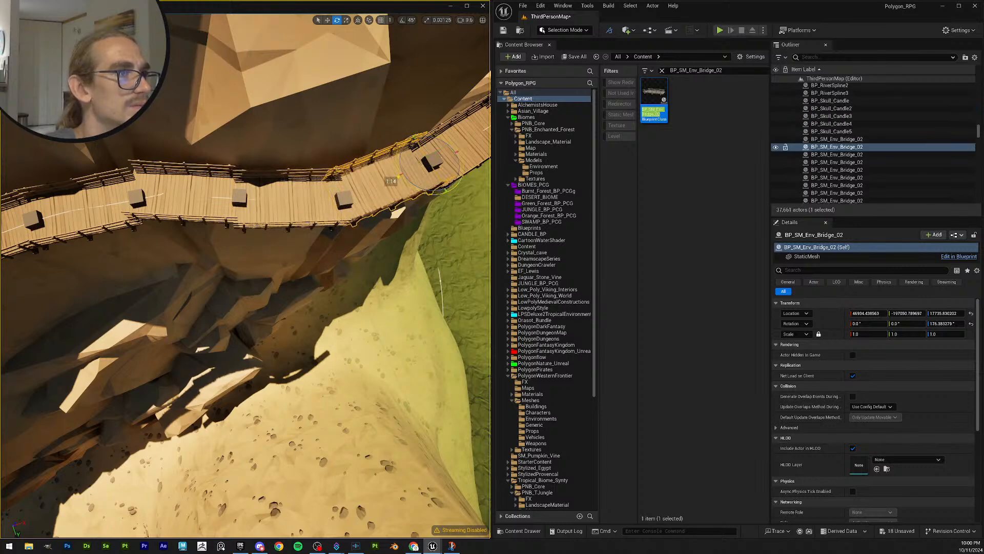
# Step: Move the protruding bridge piece at the bend slightly away from the rock wall and rotate it to meet its neighbours
pyautogui.click(217, 214)
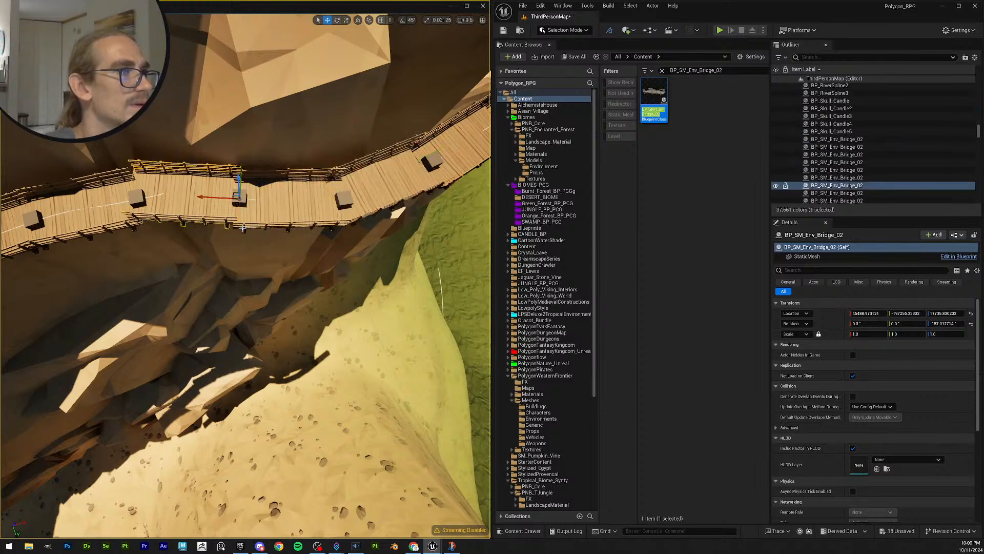
pyautogui.moveTo(244, 169); pyautogui.dragTo(241, 170)
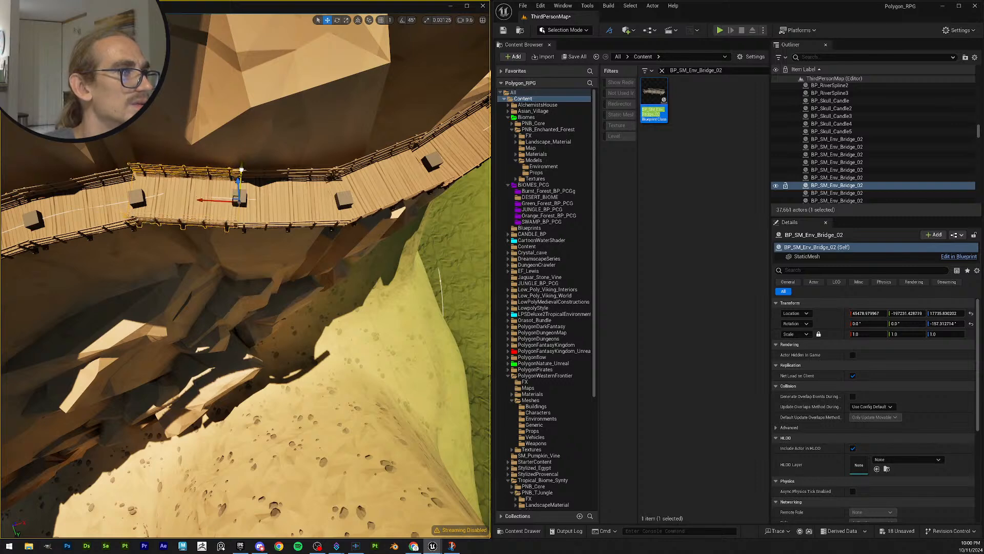
pyautogui.moveTo(160, 199); pyautogui.dragTo(176, 189, button='right')
pyautogui.press('e')
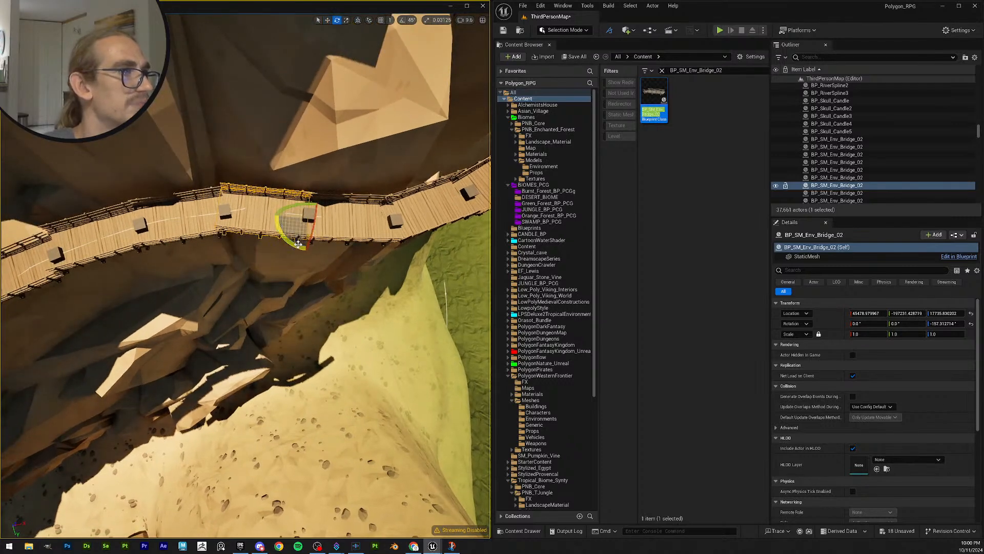
pyautogui.moveTo(298, 243); pyautogui.dragTo(303, 245)
# Step: Rotate the two bridge pieces just past the bend to close their joints, turning the one nearer the bend to about 174.1°
pyautogui.moveTo(301, 245); pyautogui.dragTo(270, 233, button='right')
pyautogui.click(311, 281)
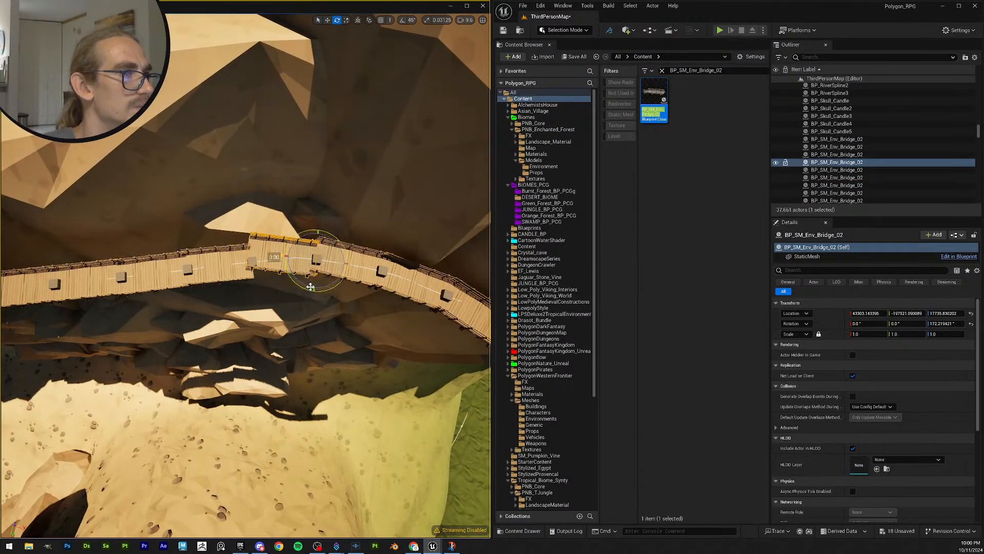
pyautogui.click(341, 262)
pyautogui.moveTo(340, 271); pyautogui.dragTo(339, 278, button='right')
pyautogui.moveTo(321, 264); pyautogui.dragTo(326, 267)
pyautogui.moveTo(307, 241); pyautogui.dragTo(286, 237, button='right')
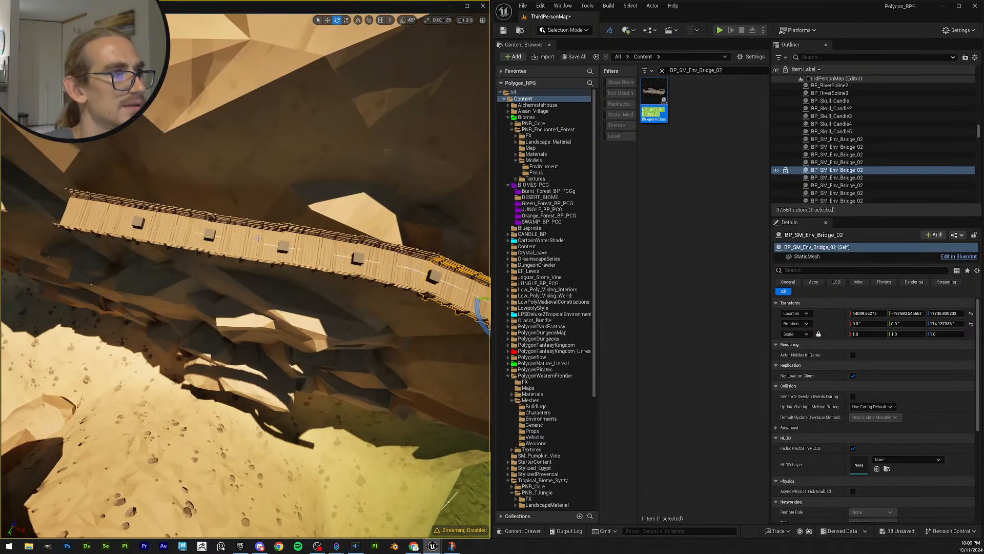
# Step: Nudge the second bridge piece from the walkway's far end slightly toward the rock wall to line up its deck
pyautogui.click(276, 250)
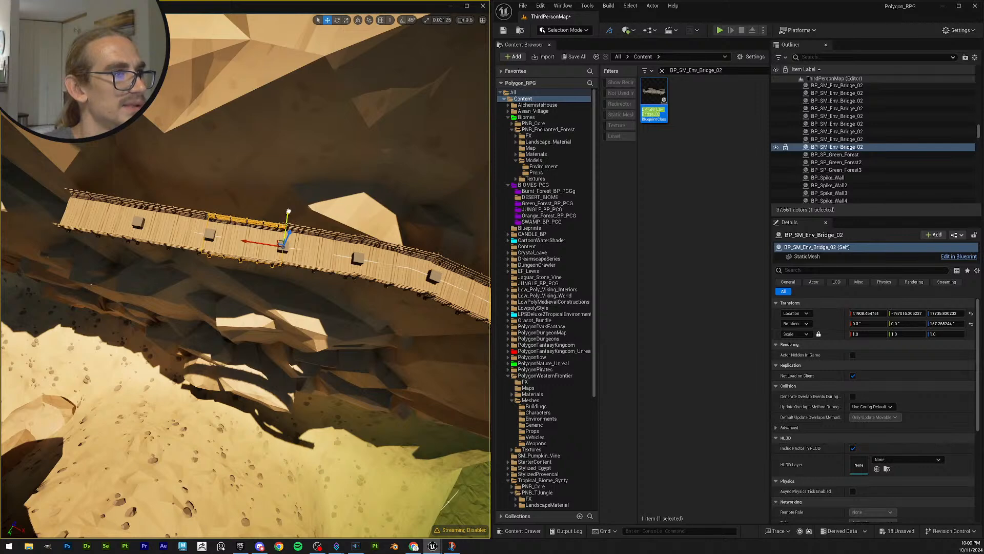
pyautogui.click(208, 199)
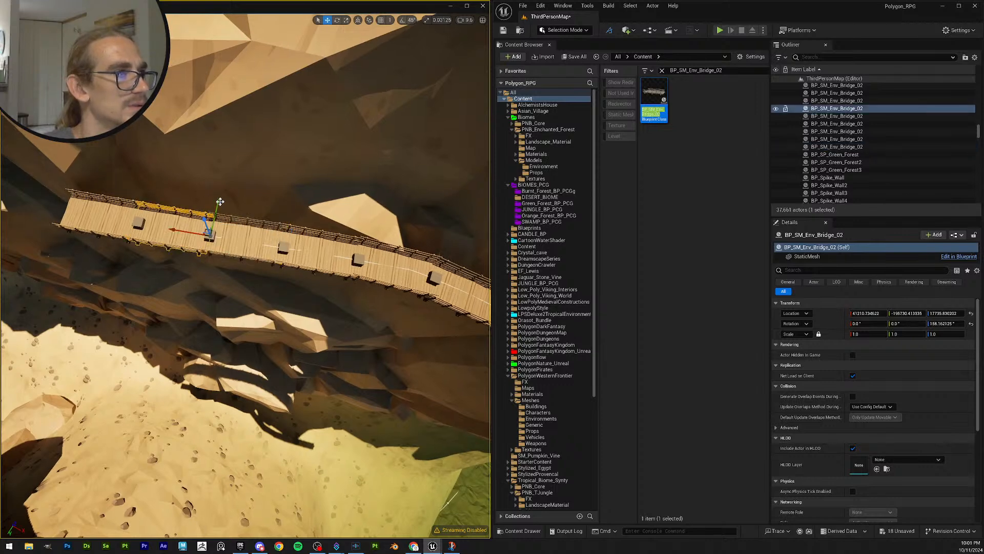
pyautogui.moveTo(220, 202); pyautogui.dragTo(226, 202)
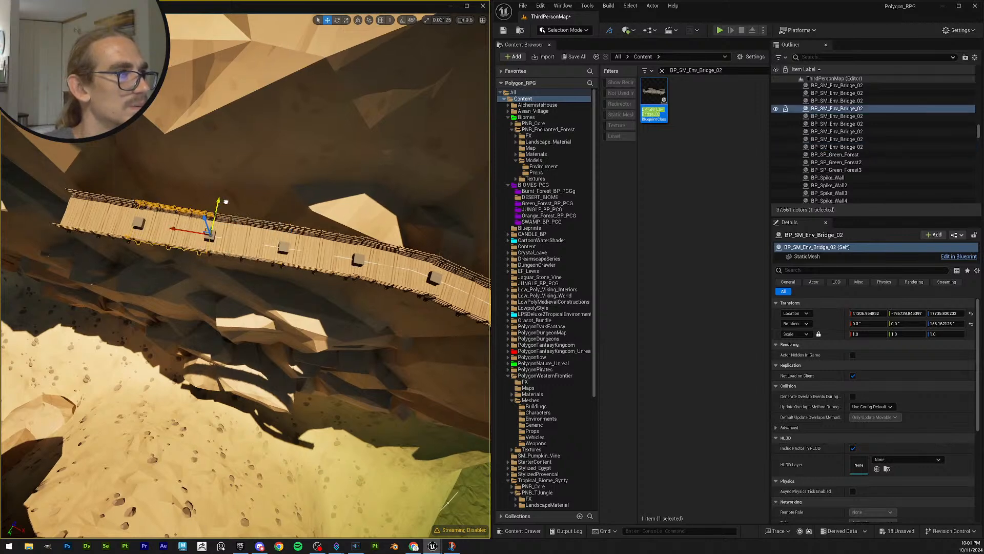
pyautogui.press('Delete')
# Step: Examine the aligned walkway along the cliff from above and from beneath its deck
pyautogui.moveTo(225, 201); pyautogui.dragTo(270, 214, button='right')
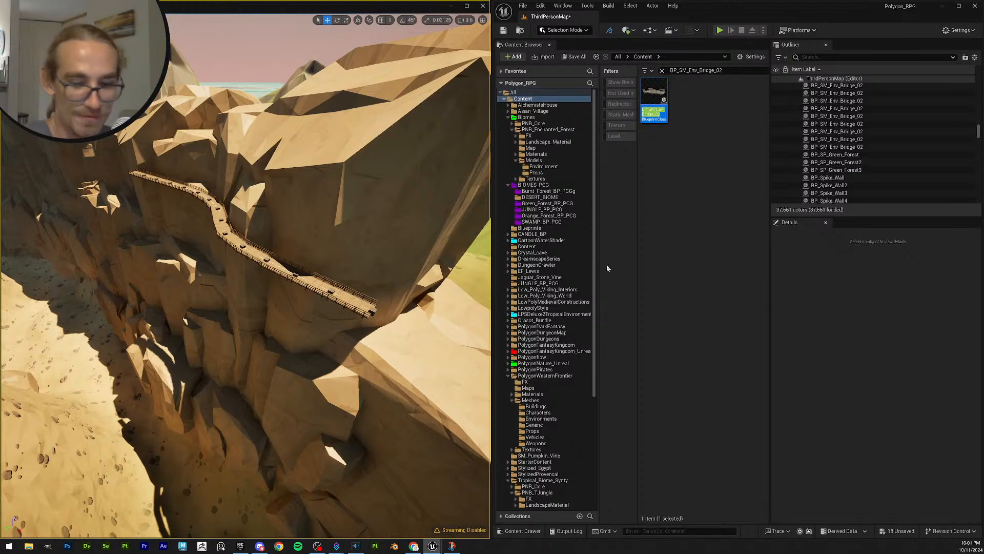
pyautogui.press('w')
pyautogui.moveTo(217, 224); pyautogui.dragTo(182, 213, button='right')
pyautogui.press('s')
pyautogui.press('s')
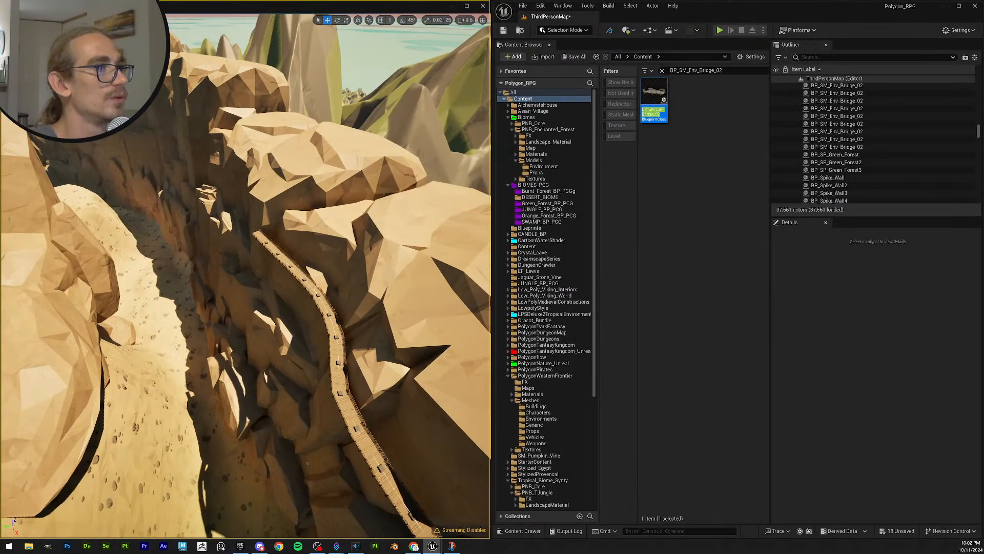
pyautogui.press('s')
pyautogui.moveTo(307, 463); pyautogui.dragTo(353, 428, button='right')
pyautogui.press('s')
pyautogui.press('w')
pyautogui.press('w')
pyautogui.press('w')
pyautogui.press('w')
pyautogui.press('q')
pyautogui.press('e')
pyautogui.press('w')
pyautogui.press('q')
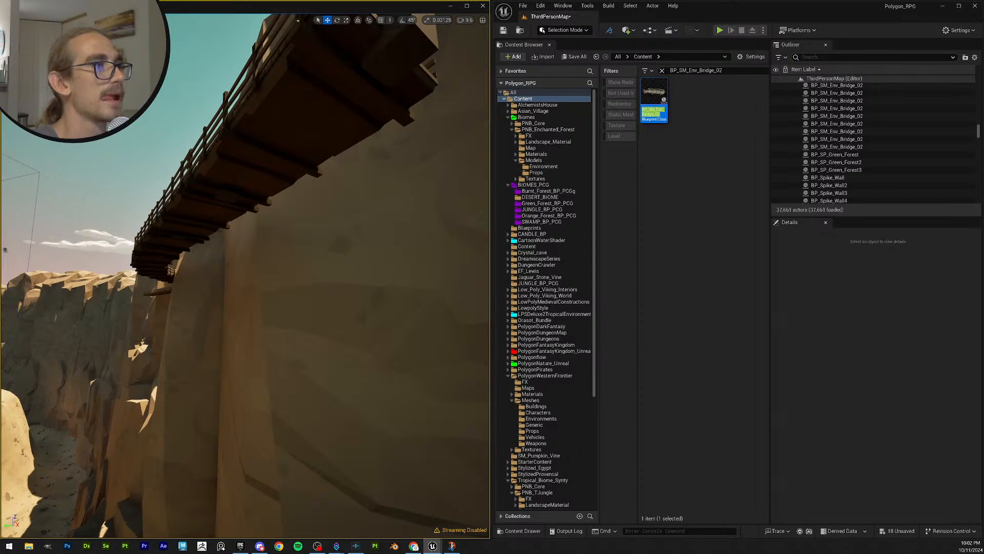
pyautogui.press('e')
# Step: Examine the walkway's ledge end and how its last pieces meet the cliff
pyautogui.moveTo(354, 429); pyautogui.dragTo(318, 469, button='right')
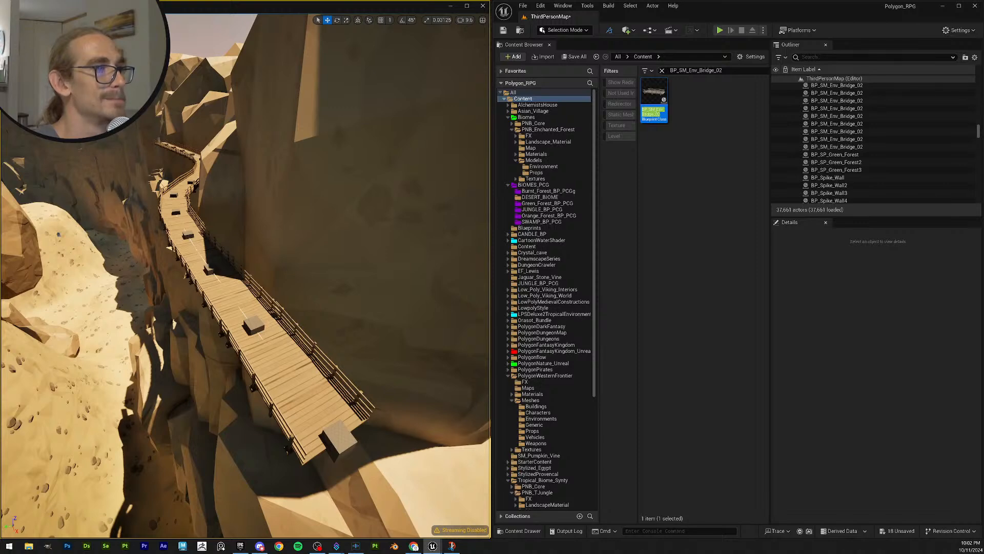
pyautogui.press('w')
pyautogui.moveTo(317, 469); pyautogui.dragTo(356, 512, button='right')
pyautogui.scroll(4, 333, 474)
pyautogui.press('e')
pyautogui.press('s')
pyautogui.press('d')
pyautogui.press('w')
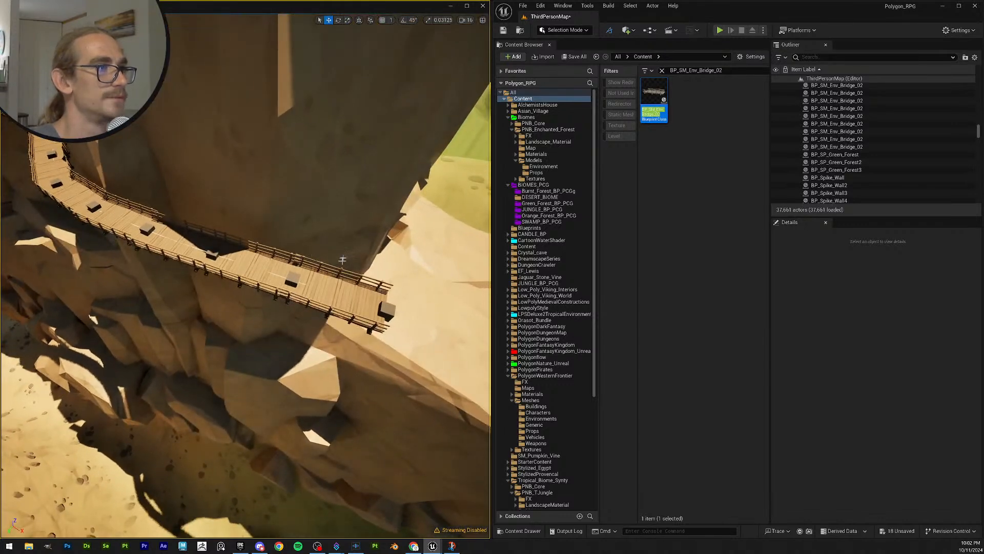
pyautogui.press('s')
pyautogui.moveTo(343, 260); pyautogui.dragTo(398, 355, button='right')
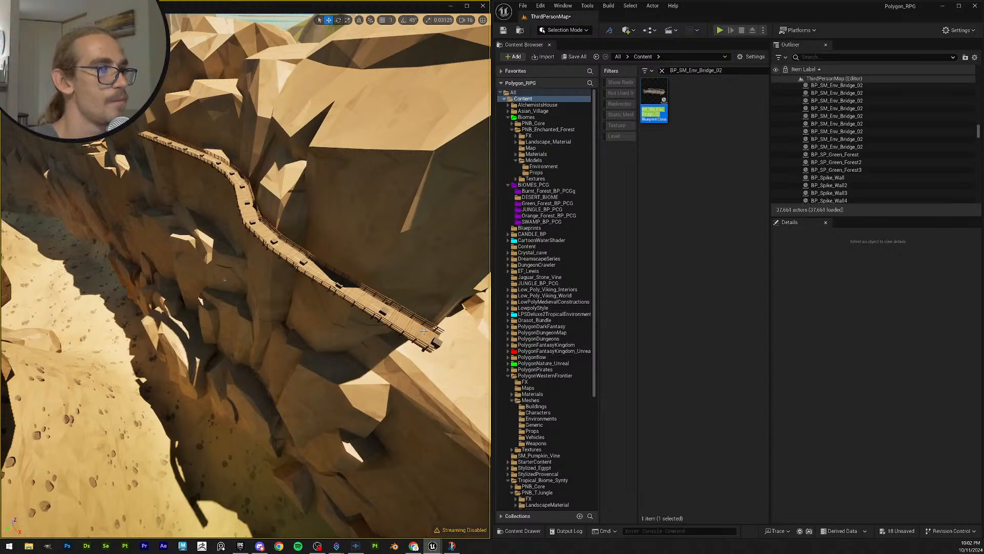
# Step: Clear the bridge asset search and browse the Content folder down to the BP_Splined_Mesh blueprint, facing the separate desert rock formation
pyautogui.click(429, 347)
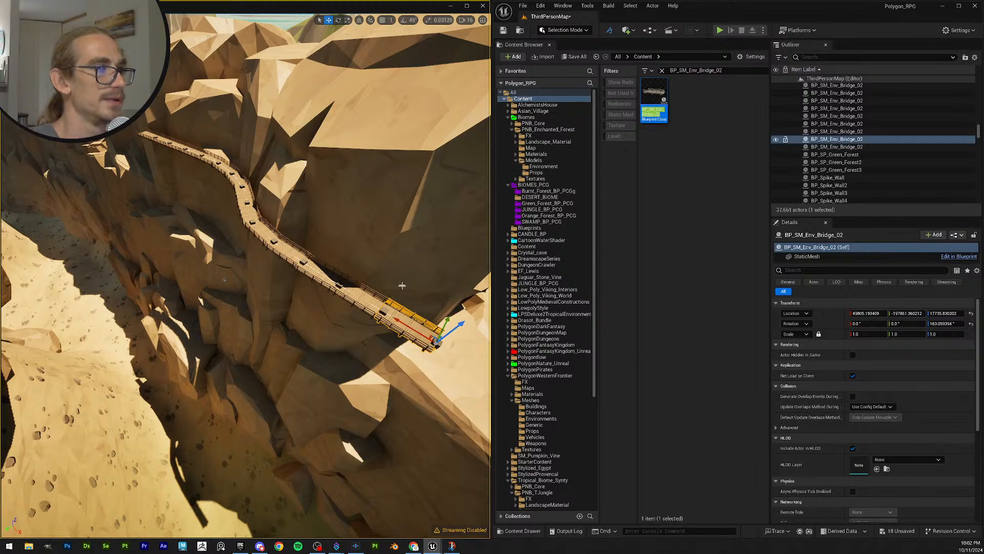
pyautogui.moveTo(402, 285); pyautogui.dragTo(310, 194, button='right')
pyautogui.press('w')
pyautogui.scroll(2, 312, 190)
pyautogui.scroll(2, 333, 205)
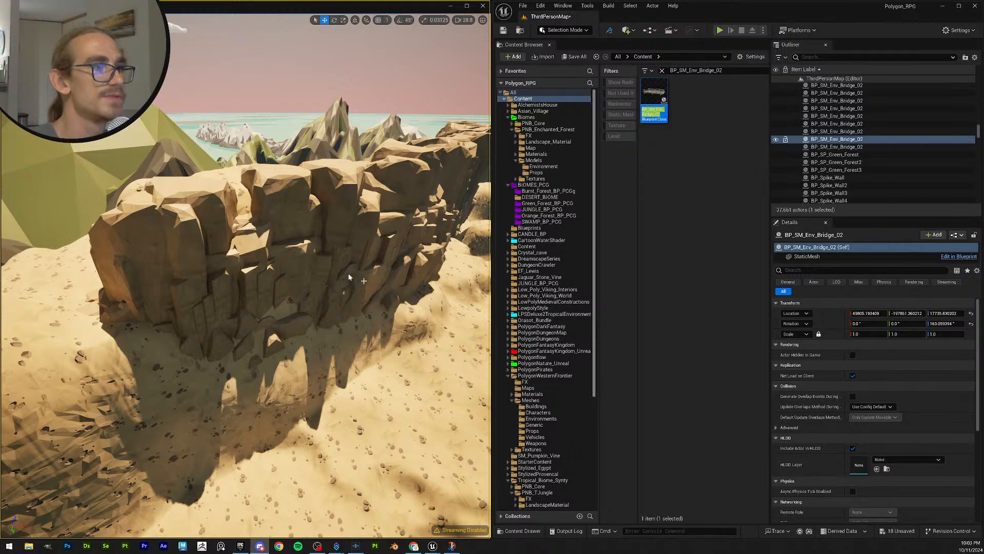
pyautogui.moveTo(348, 272)
pyautogui.mouseDown(button='right')
pyautogui.moveTo(325, 260)
pyautogui.moveTo(338, 271)
pyautogui.mouseUp(button='right')
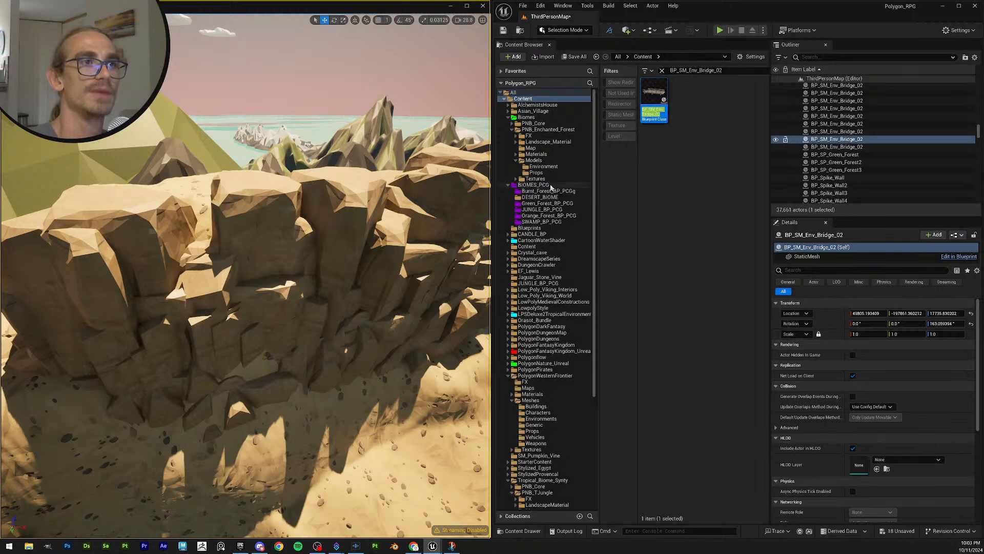
pyautogui.click(662, 70)
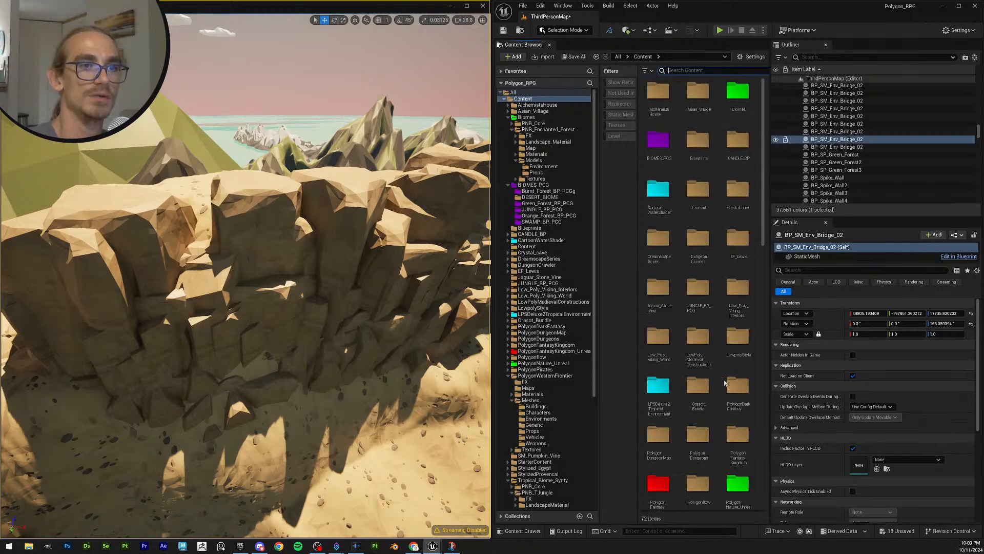
pyautogui.scroll(-5, 725, 383)
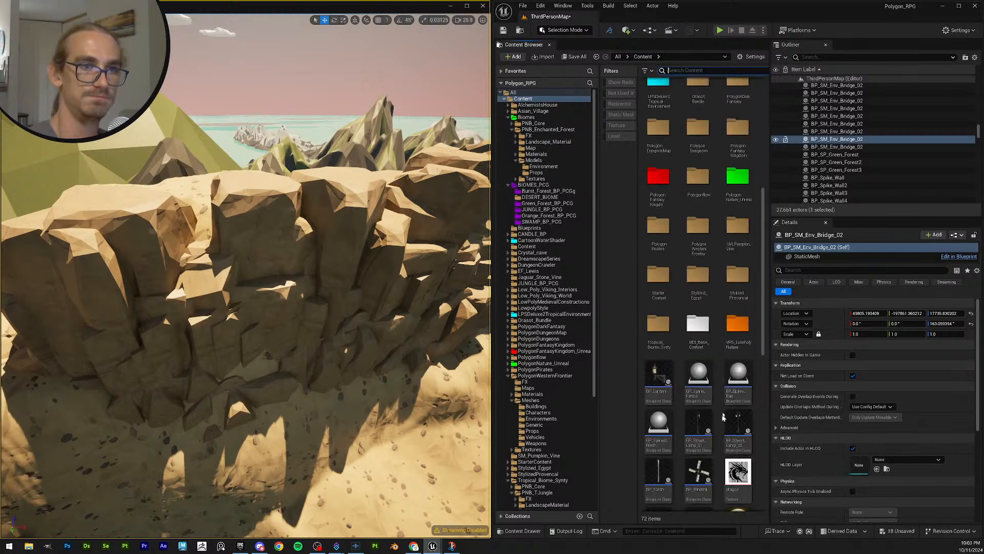
pyautogui.scroll(-1, 723, 417)
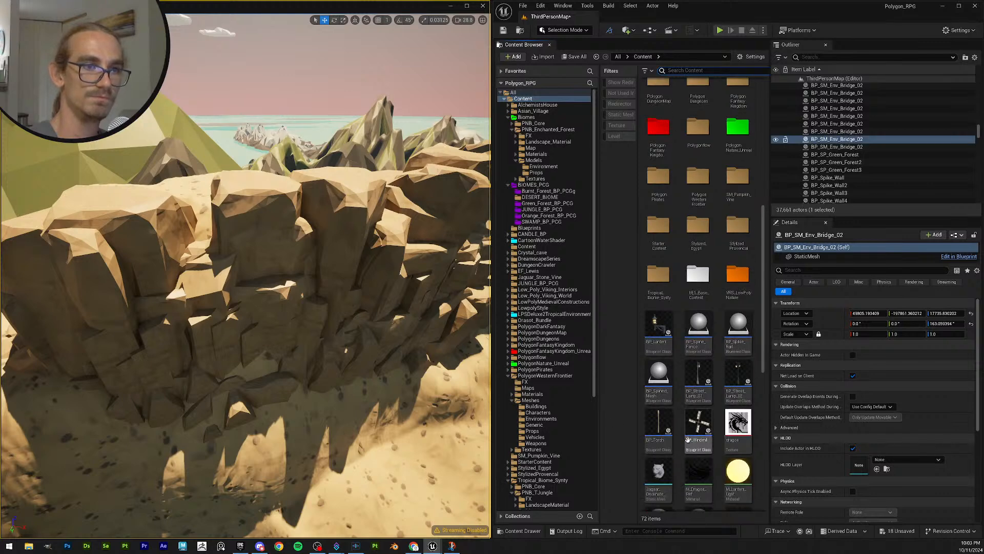
pyautogui.click(659, 377)
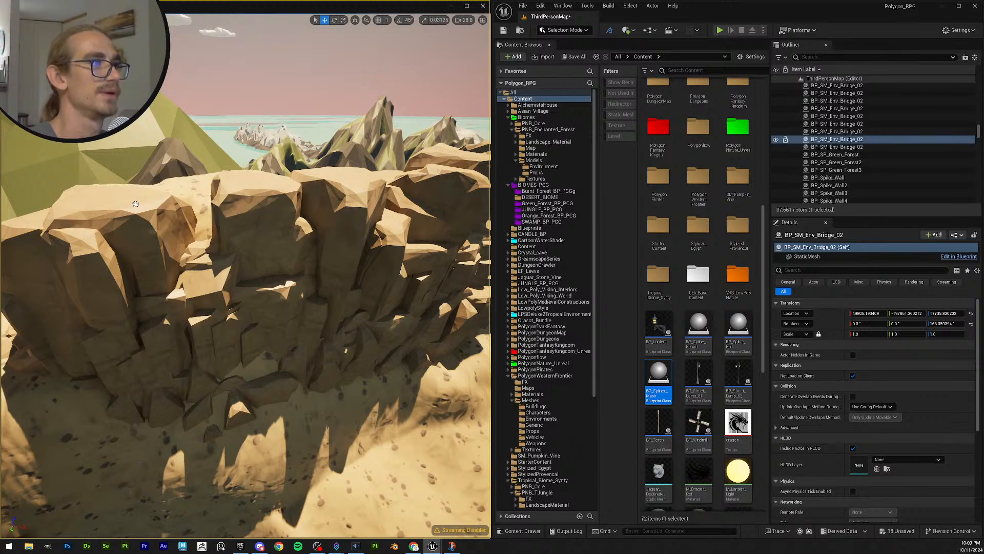
pyautogui.moveTo(659, 377); pyautogui.dragTo(136, 204)
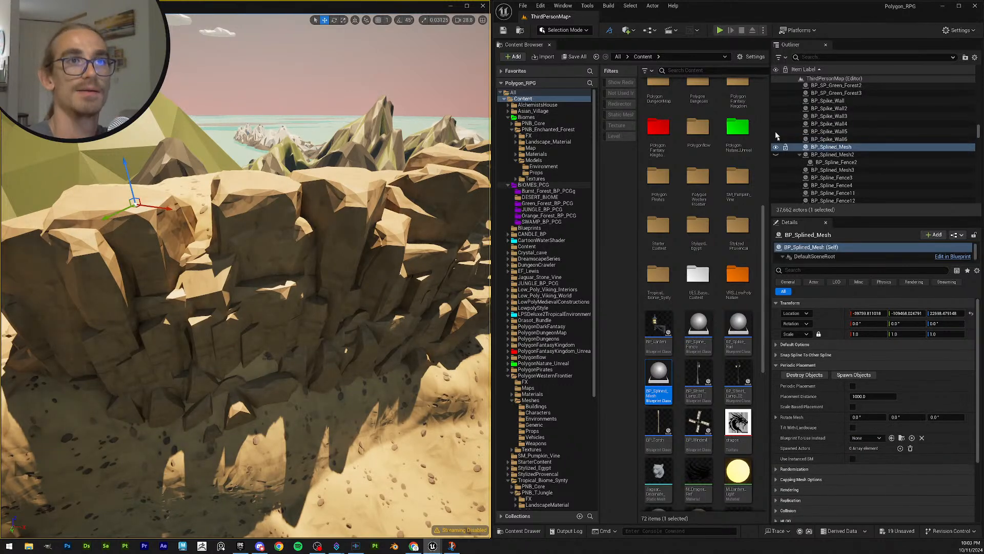
pyautogui.hotkey('ctrl', 'z')
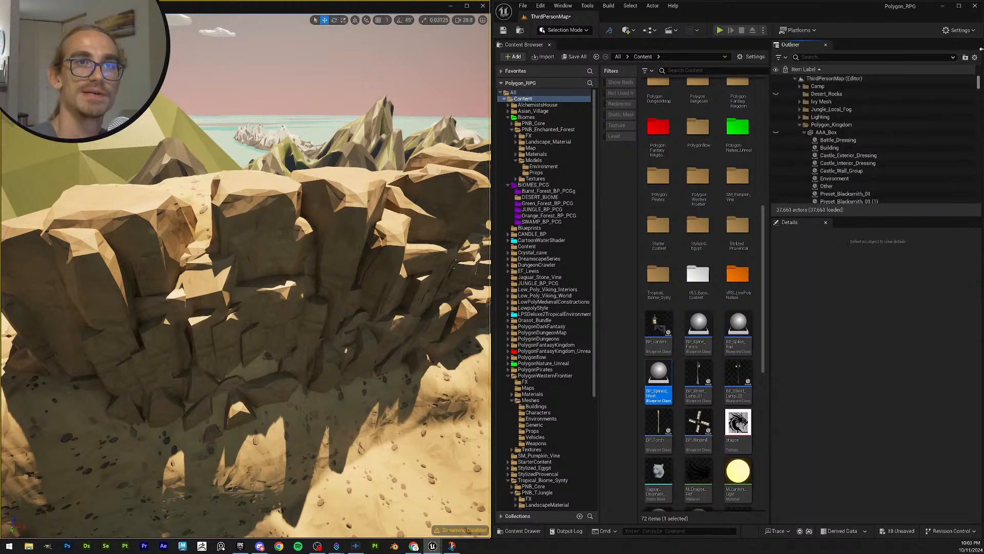
# Step: Filter the Outliner for "land" and make Landscape2 visible around the rock formation
pyautogui.click(818, 56)
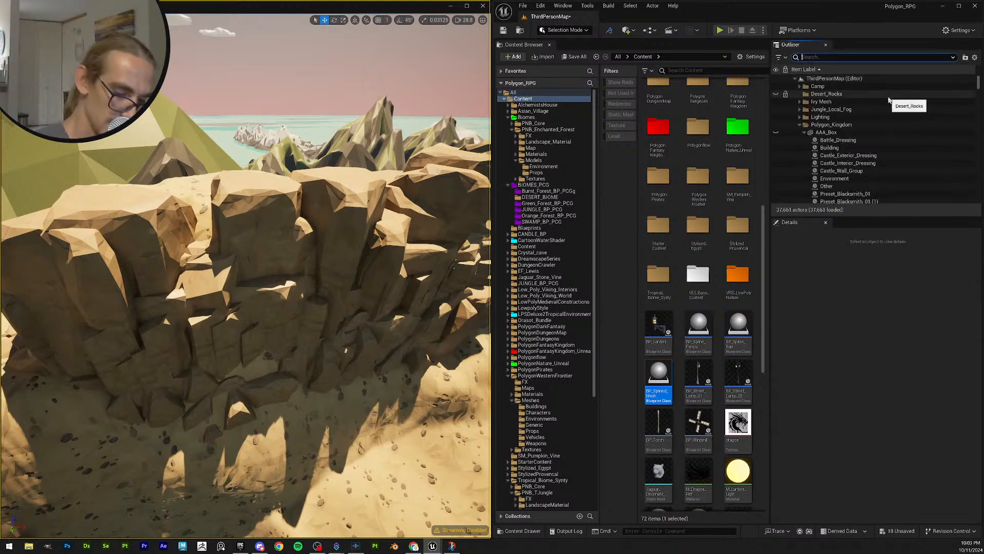
pyautogui.write('land')
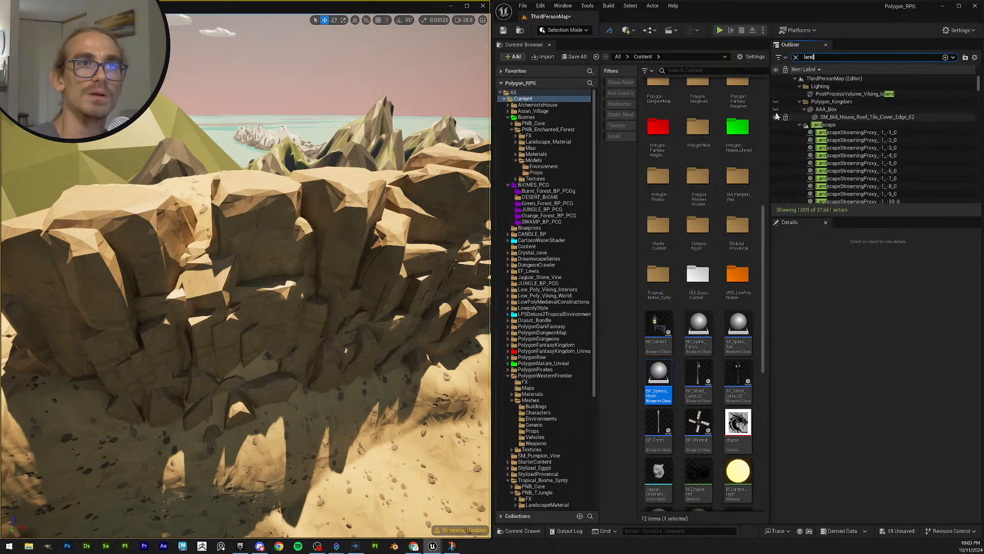
pyautogui.click(776, 110)
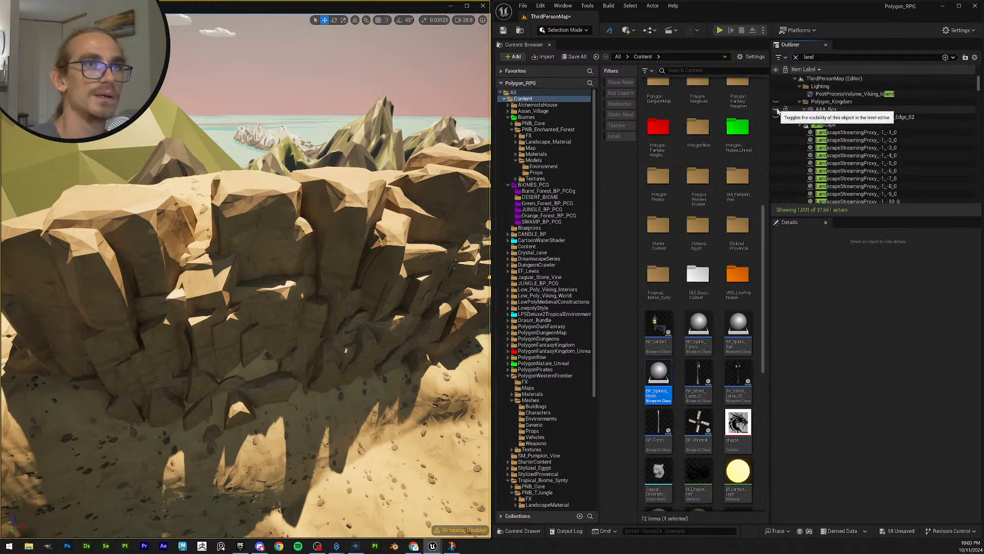
pyautogui.click(776, 110)
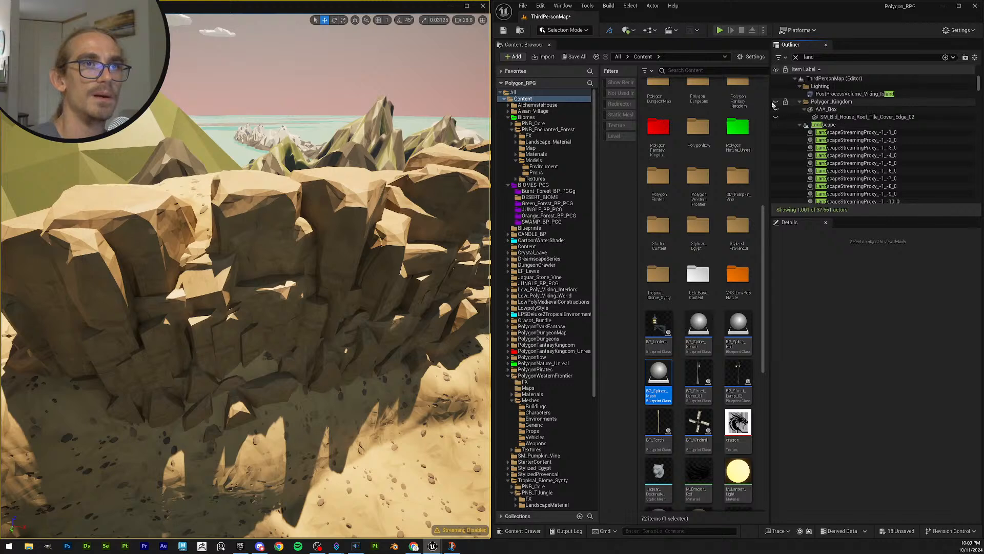
pyautogui.click(800, 125)
pyautogui.click(775, 132)
pyautogui.click(775, 132)
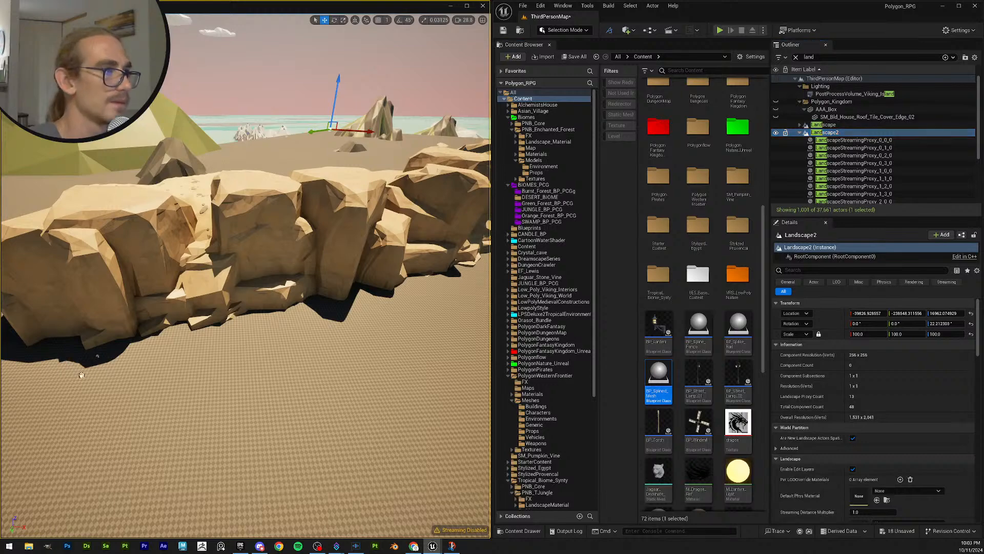
# Step: Place a BP_Splined_Mesh on the ground beside the rock formation and shift it along X to the foot of the nearest rock
pyautogui.moveTo(68, 373); pyautogui.dragTo(91, 379)
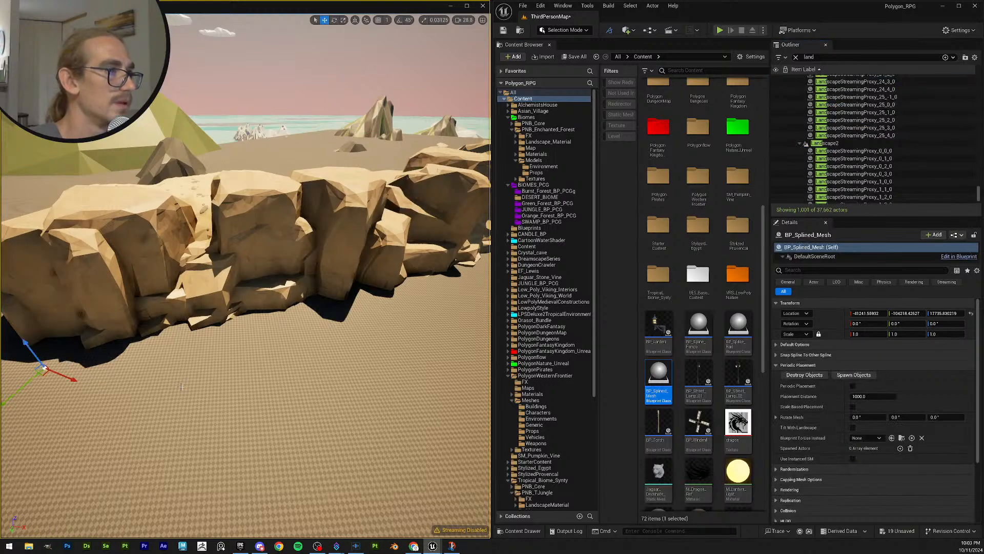
pyautogui.moveTo(91, 380); pyautogui.dragTo(57, 405, button='right')
pyautogui.press('w')
pyautogui.moveTo(339, 310); pyautogui.dragTo(300, 331, button='right')
pyautogui.press('s')
pyautogui.scroll(-2, 340, 310)
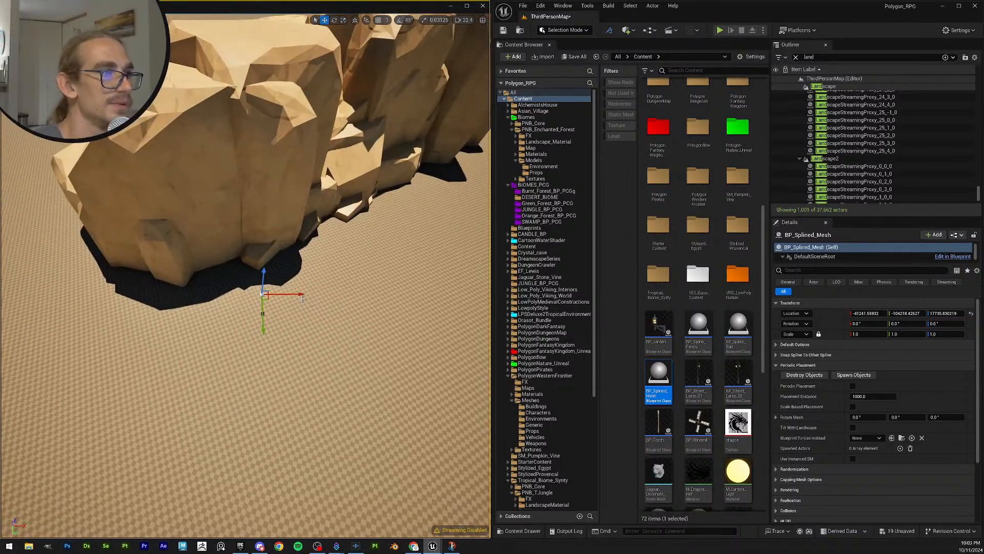
pyautogui.moveTo(303, 298); pyautogui.dragTo(222, 299)
# Step: Extend the spline by duplicating its point a short way along the rock's base to form one mesh segment
pyautogui.moveTo(222, 298)
pyautogui.mouseDown(button='right')
pyautogui.moveTo(220, 318)
pyautogui.moveTo(212, 302)
pyautogui.moveTo(231, 296)
pyautogui.mouseUp(button='right')
pyautogui.press('s')
pyautogui.press('w')
pyautogui.click(234, 297)
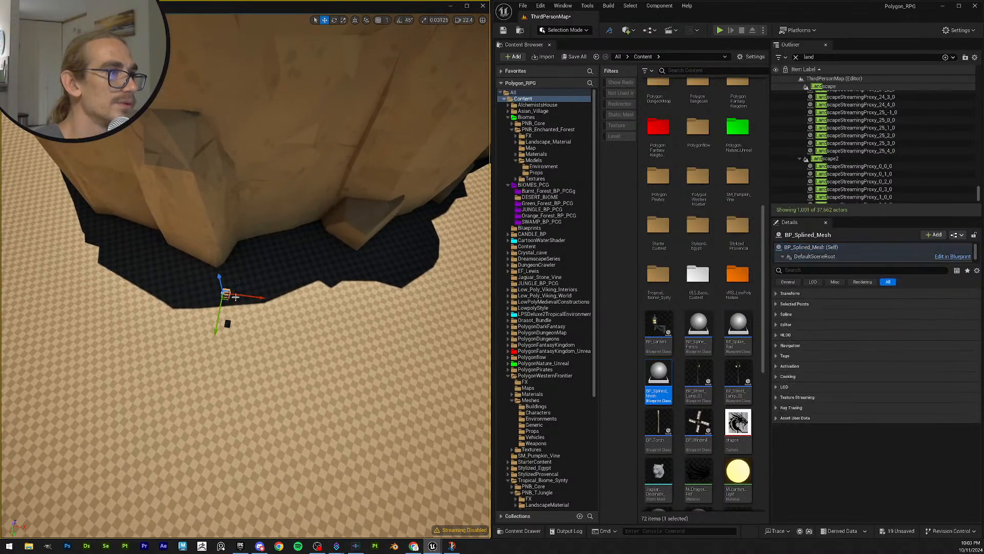
pyautogui.click(231, 294)
pyautogui.keyDown('alt'); pyautogui.moveTo(238, 297); pyautogui.dragTo(298, 307); pyautogui.keyUp('alt')
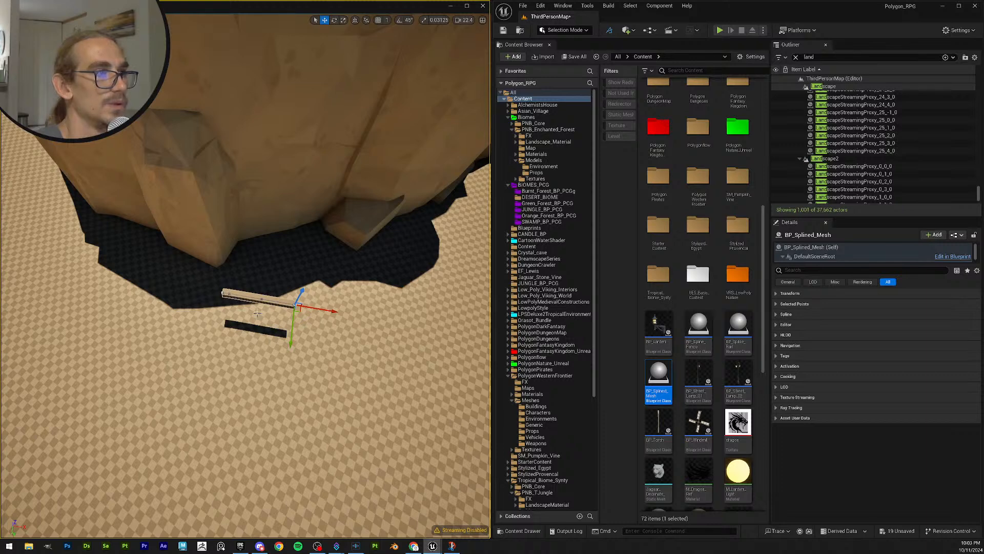
# Step: Examine the spline mesh segment and its start point from above and up close near the ground
pyautogui.click(242, 291)
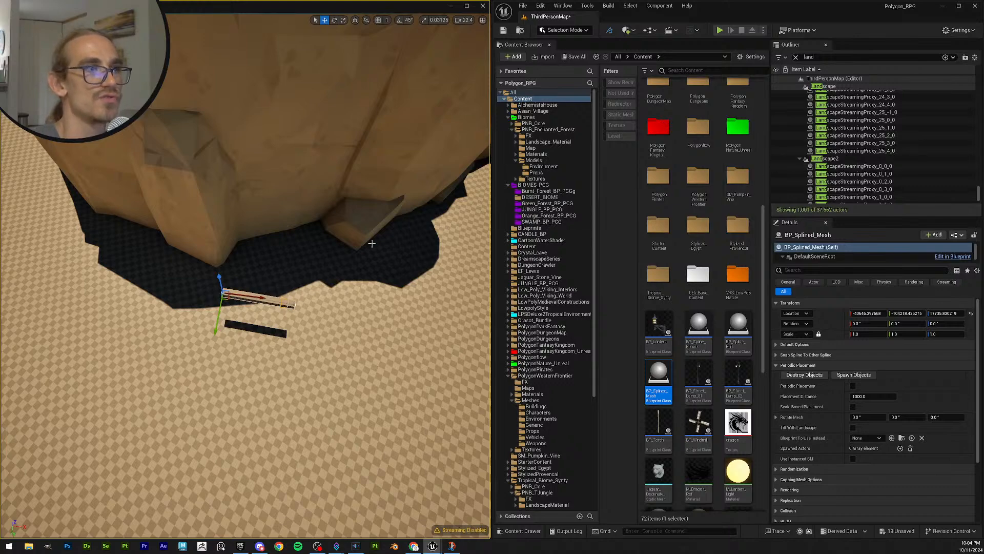
pyautogui.moveTo(372, 244); pyautogui.dragTo(378, 296, button='right')
pyautogui.press('w')
pyautogui.press('s')
pyautogui.press('e')
pyautogui.press('w')
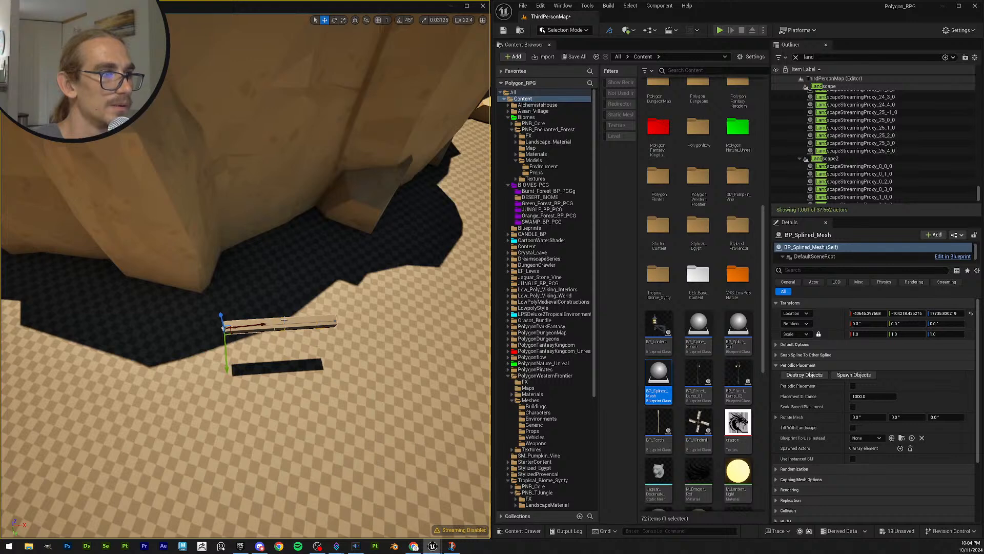
pyautogui.click(222, 326)
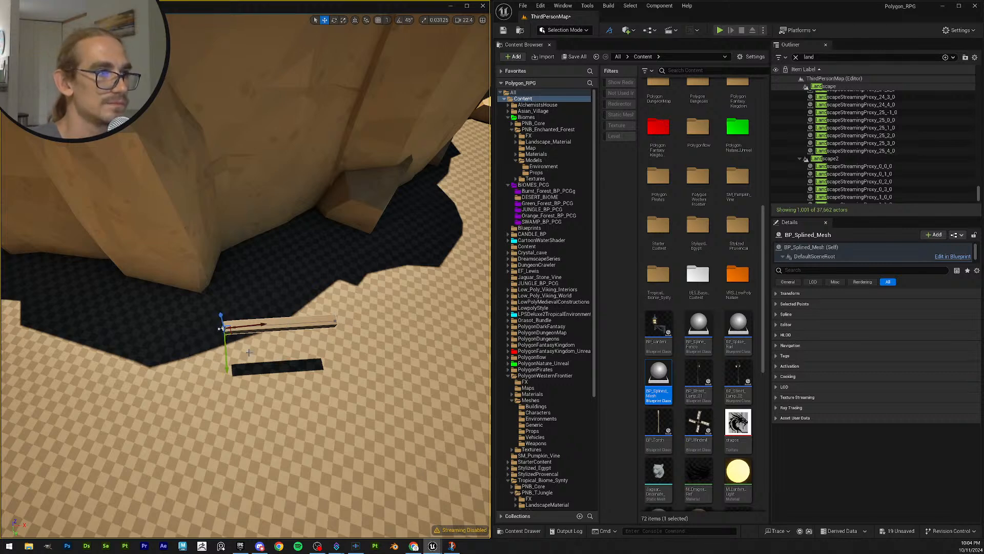
pyautogui.press('w')
pyautogui.scroll(-6, 240, 326)
pyautogui.moveTo(241, 326); pyautogui.dragTo(245, 222, button='right')
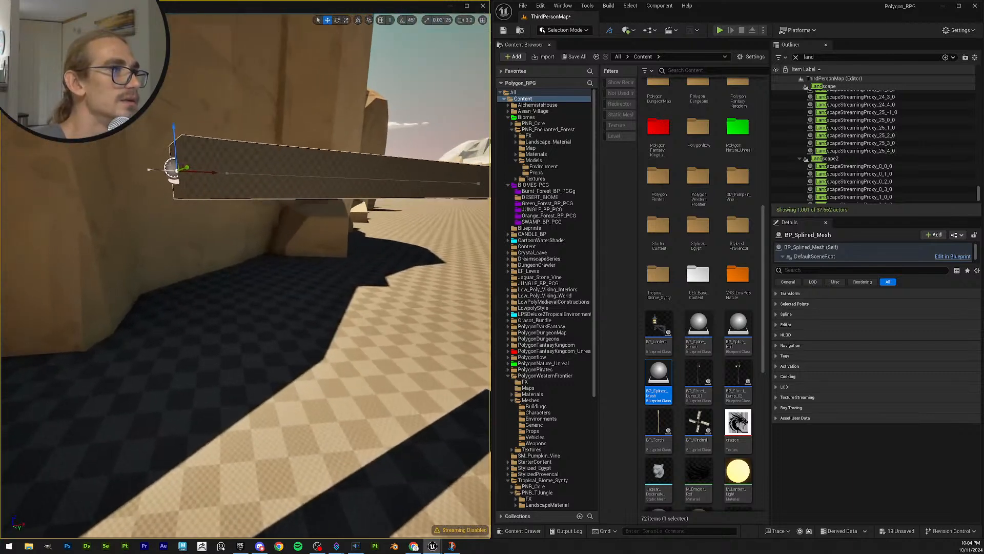
pyautogui.click(171, 166)
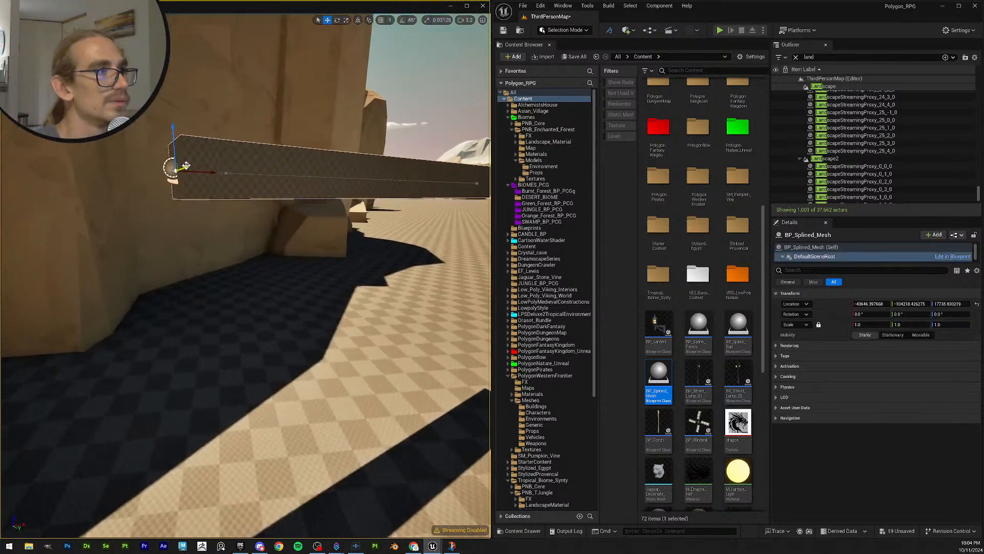
pyautogui.scroll(-2, 221, 231)
pyautogui.moveTo(275, 228); pyautogui.dragTo(277, 251, button='right')
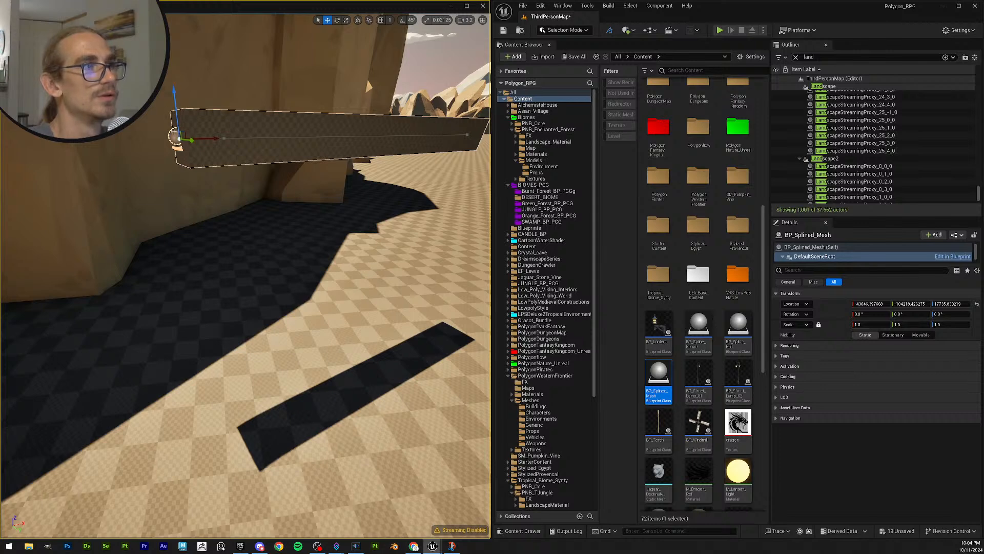
# Step: Clear the Outliner filter and delete the BP_Splined_Mesh beside the rock
pyautogui.click(796, 57)
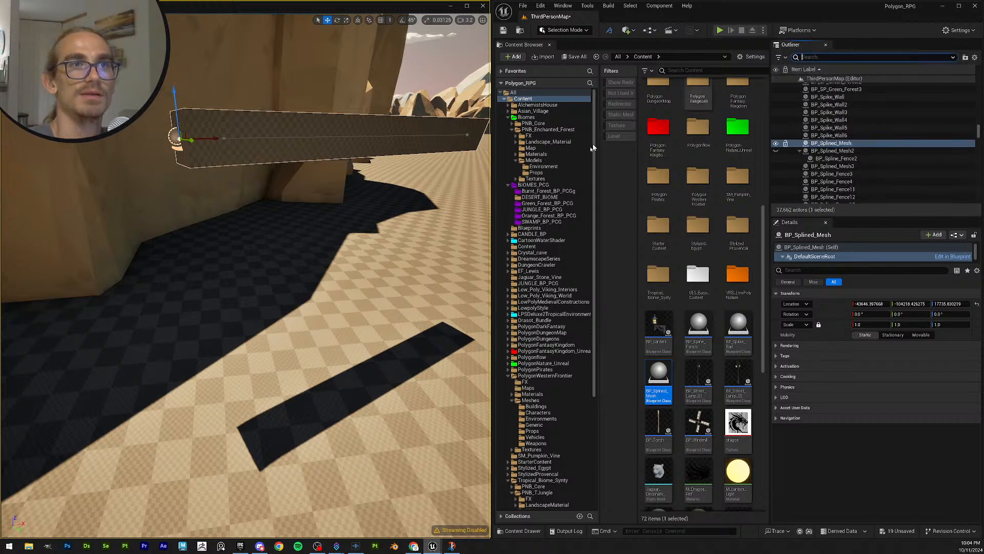
pyautogui.click(830, 127)
pyautogui.click(832, 144)
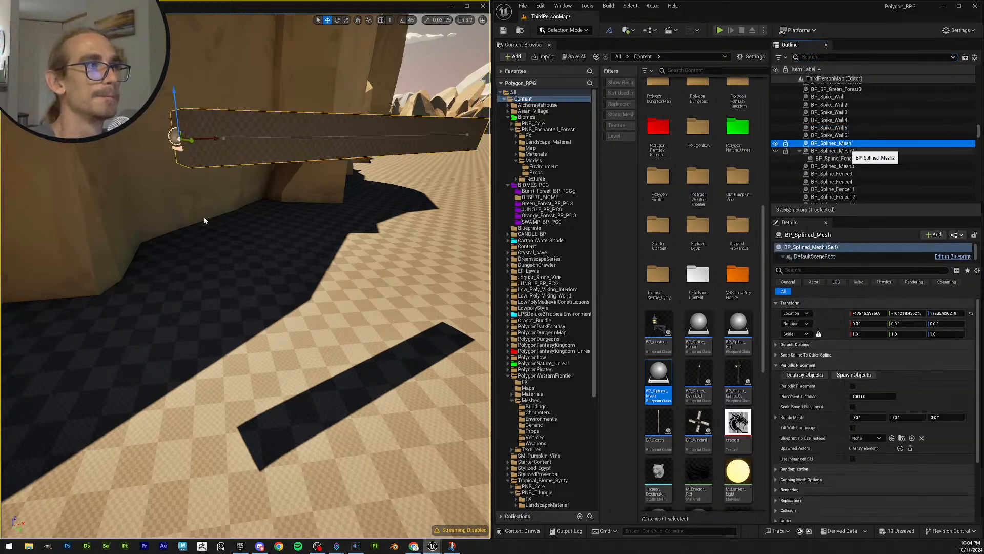
pyautogui.press('Delete')
# Step: Save the level and the remaining unsaved DashSceneData content
pyautogui.moveTo(269, 225); pyautogui.dragTo(187, 238, button='right')
pyautogui.press('w')
pyautogui.scroll(3, 259, 225)
pyautogui.press('s')
pyautogui.scroll(8, 182, 231)
pyautogui.click(503, 31)
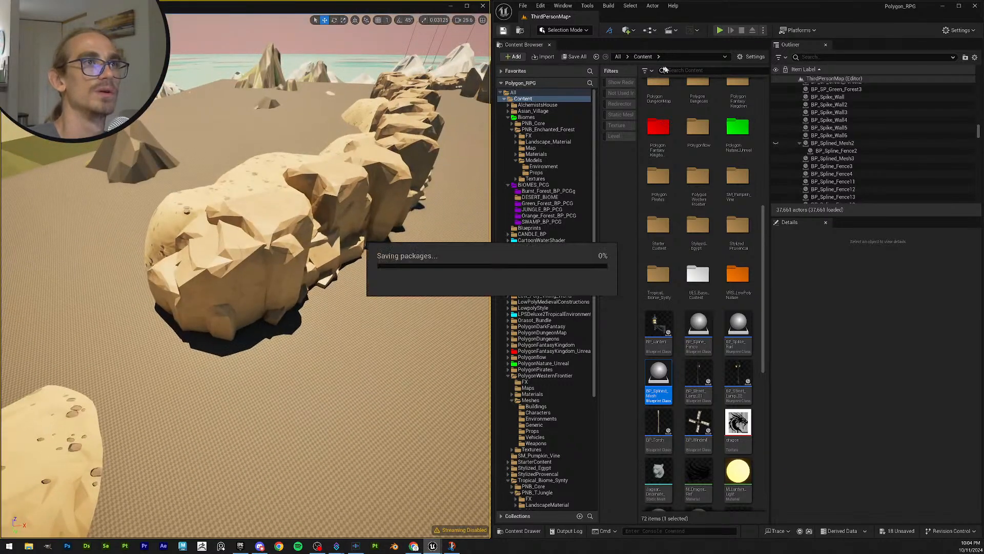
pyautogui.click(577, 57)
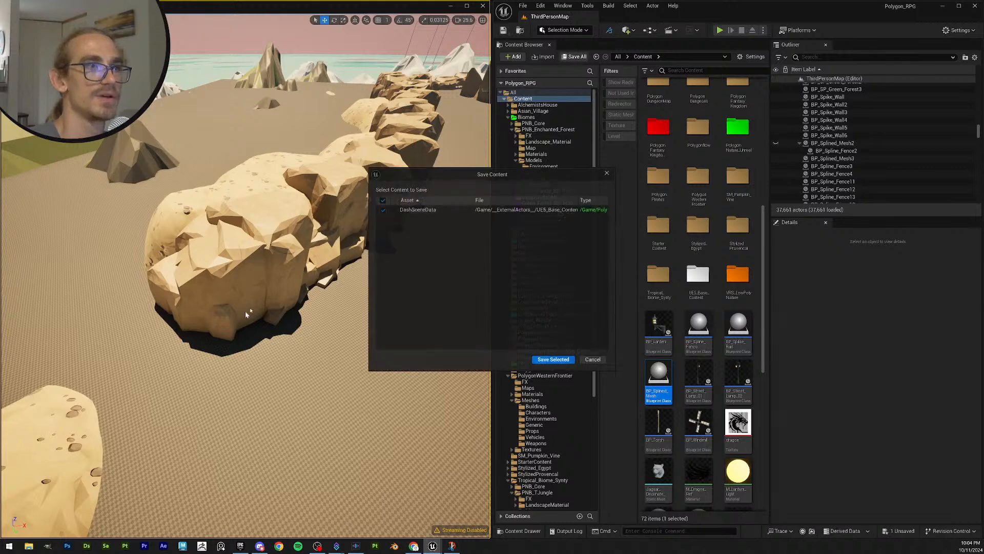
pyautogui.click(557, 360)
# Step: Move the Desert_Rock folder from the Tropical_Biome_Synty rock models into BIOMES_PCG/DESERT_BIOME and open that destination folder
pyautogui.scroll(-6, 553, 461)
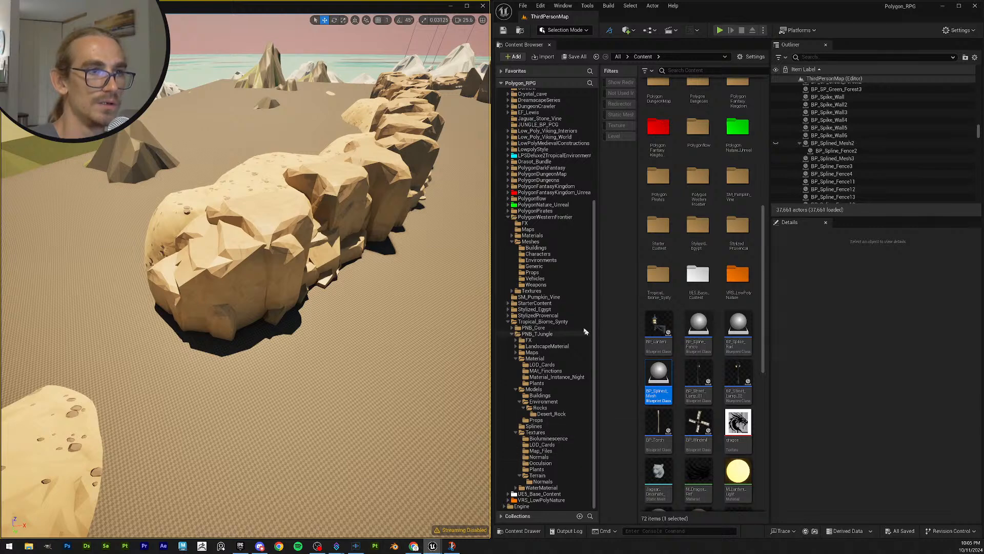
pyautogui.click(567, 413)
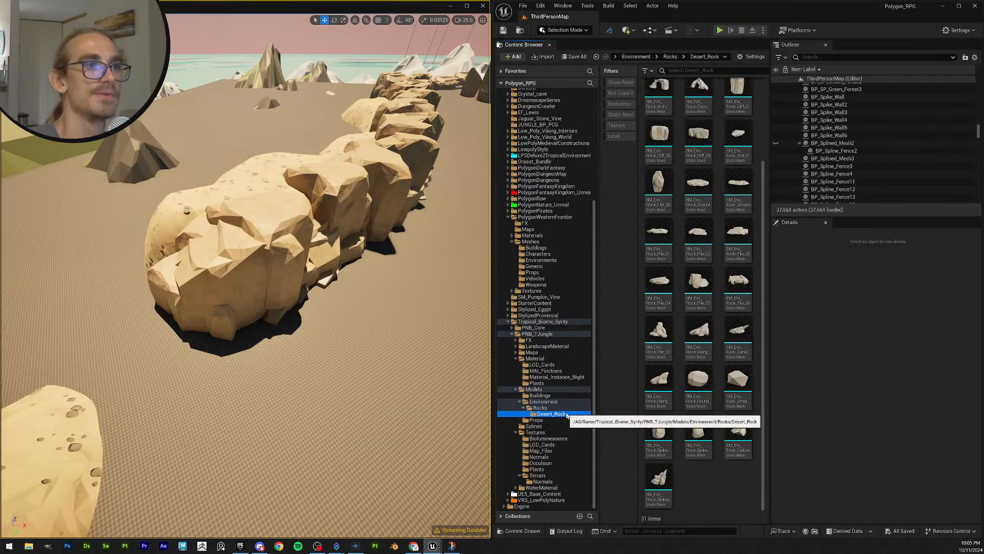
pyautogui.scroll(3, 551, 482)
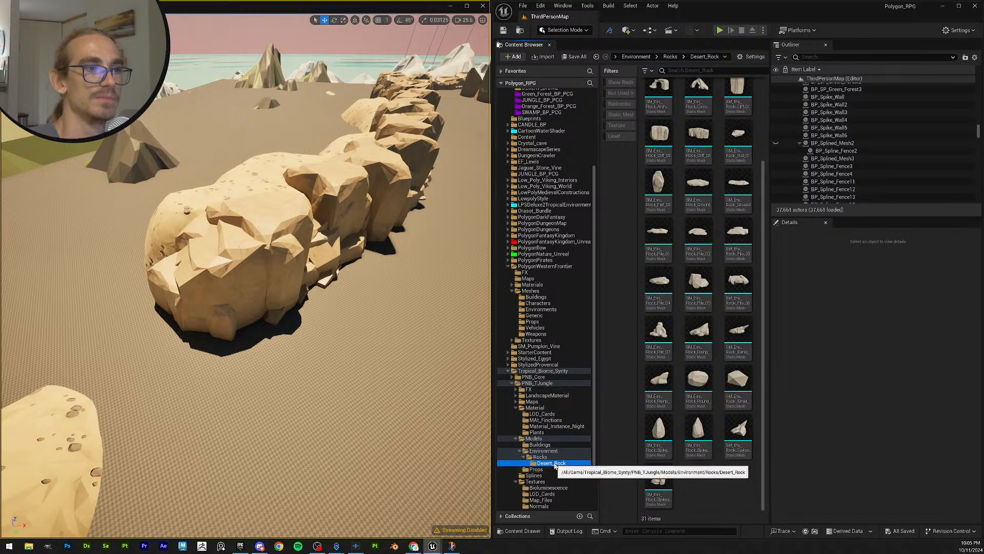
pyautogui.moveTo(551, 463); pyautogui.dragTo(567, 95)
pyautogui.click(578, 106)
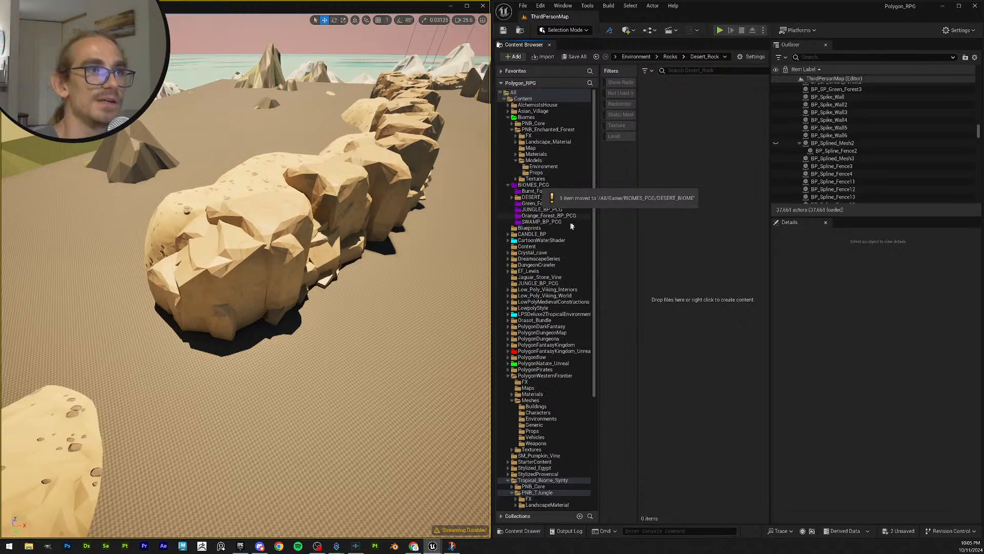
pyautogui.click(530, 198)
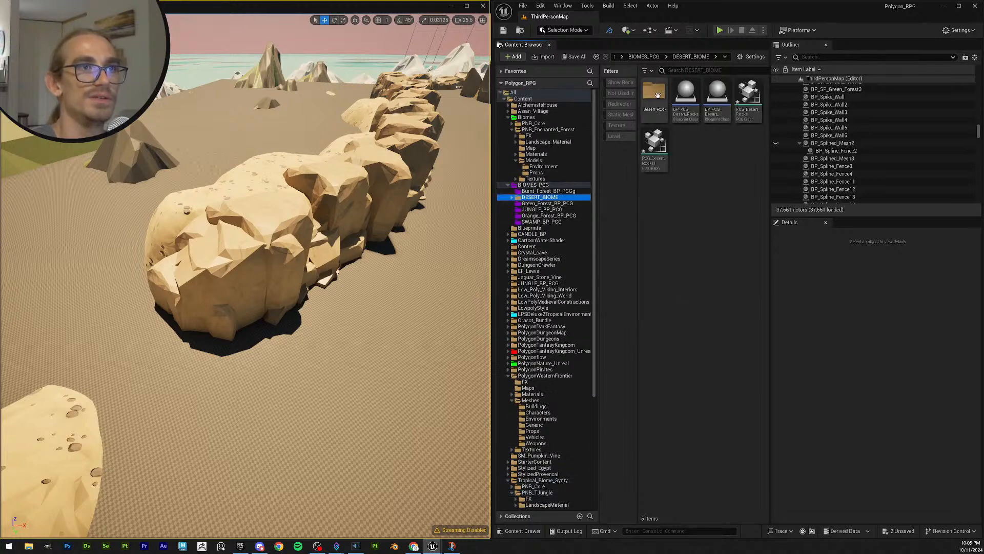
# Step: Save the two modified desert rock PCG graphs and the level
pyautogui.click(576, 56)
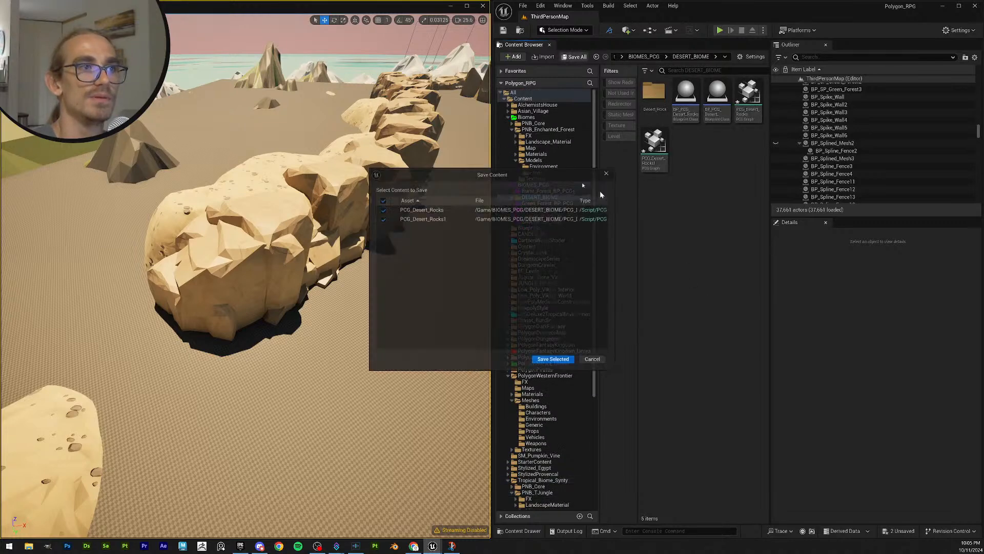
pyautogui.click(564, 359)
pyautogui.click(503, 32)
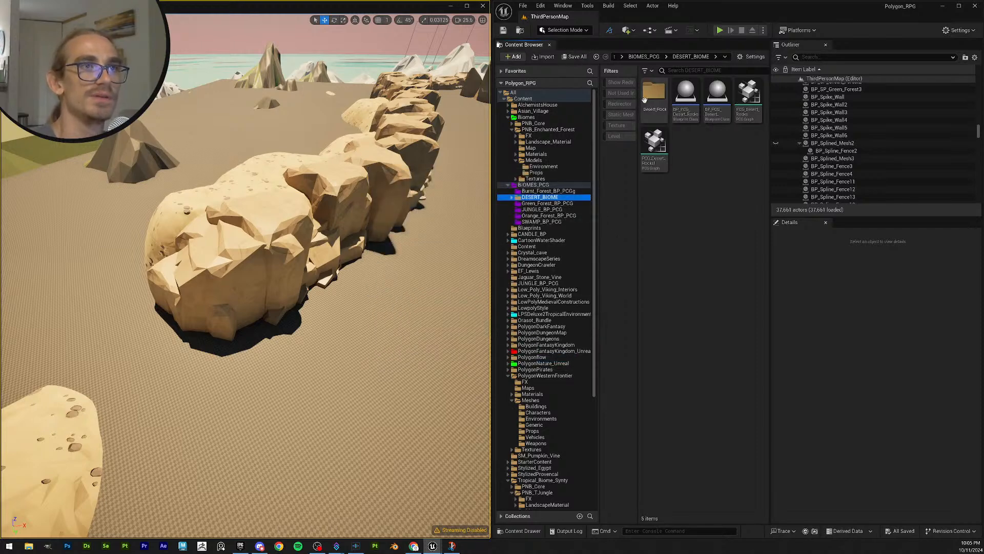
# Step: Open all static meshes of the Desert_Rock folder in the Property Matrix and select every mesh row
pyautogui.doubleClick(654, 94)
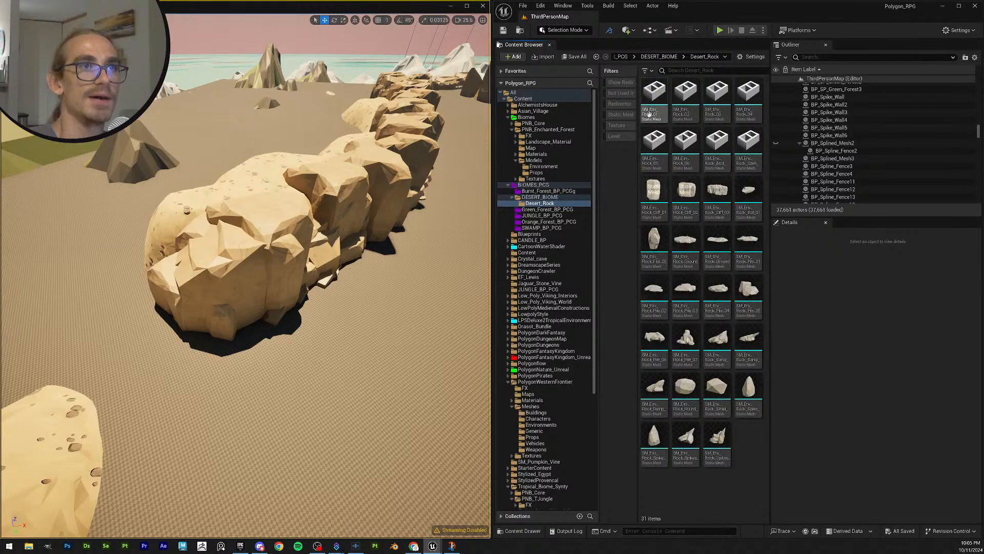
pyautogui.hotkey('ctrl', 'a')
pyautogui.rightClick(725, 433)
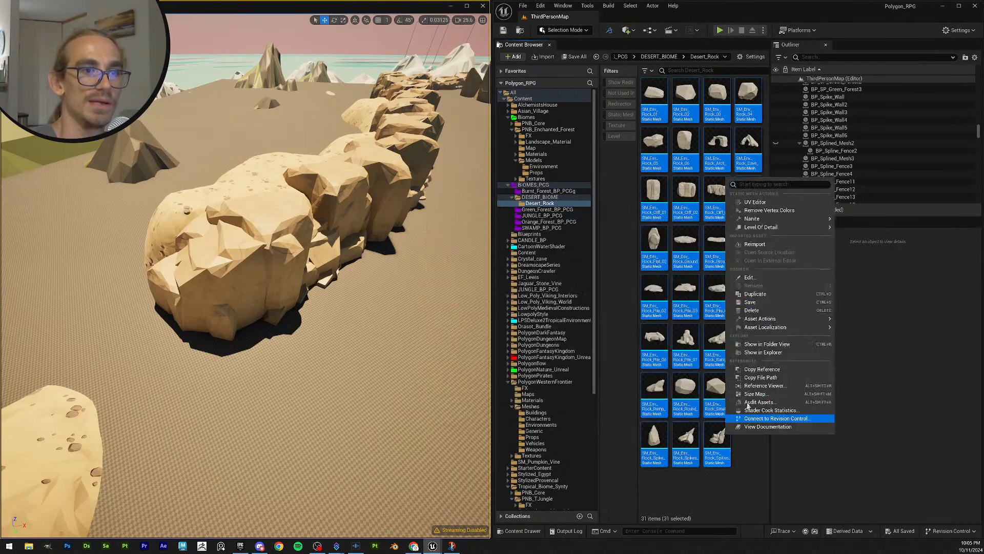
pyautogui.moveTo(820, 318)
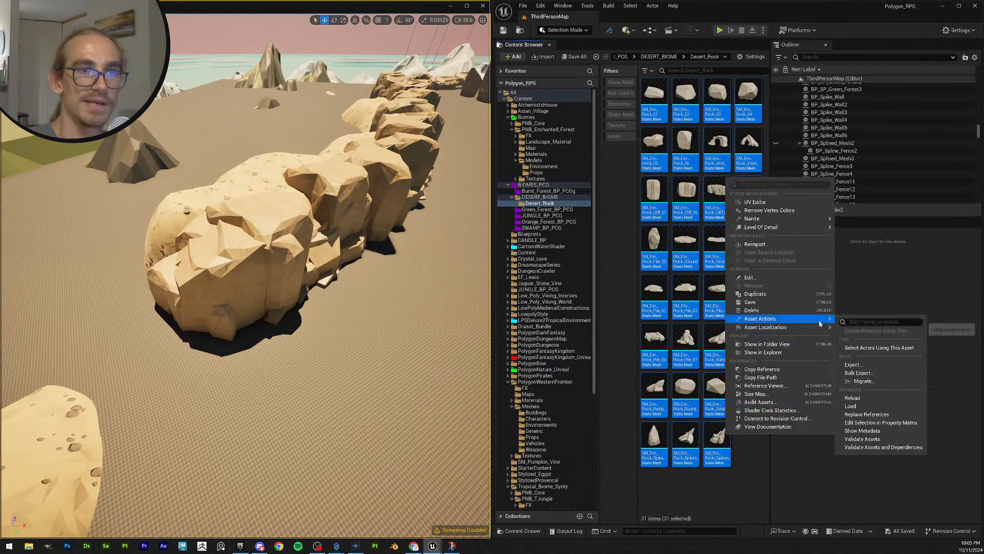
pyautogui.click(903, 423)
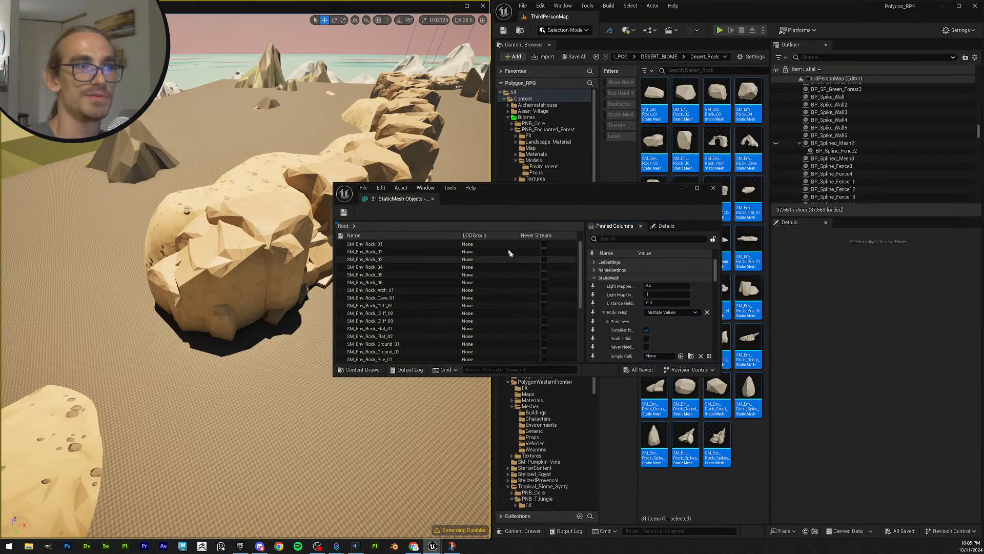
pyautogui.doubleClick(572, 187)
pyautogui.click(93, 61)
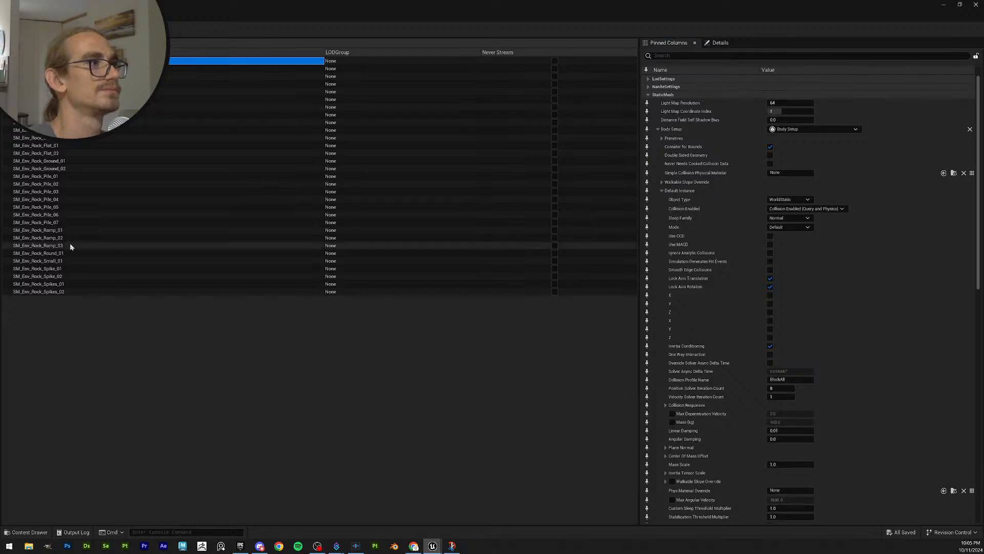
pyautogui.keyDown('shift'); pyautogui.click(63, 293); pyautogui.keyUp('shift')
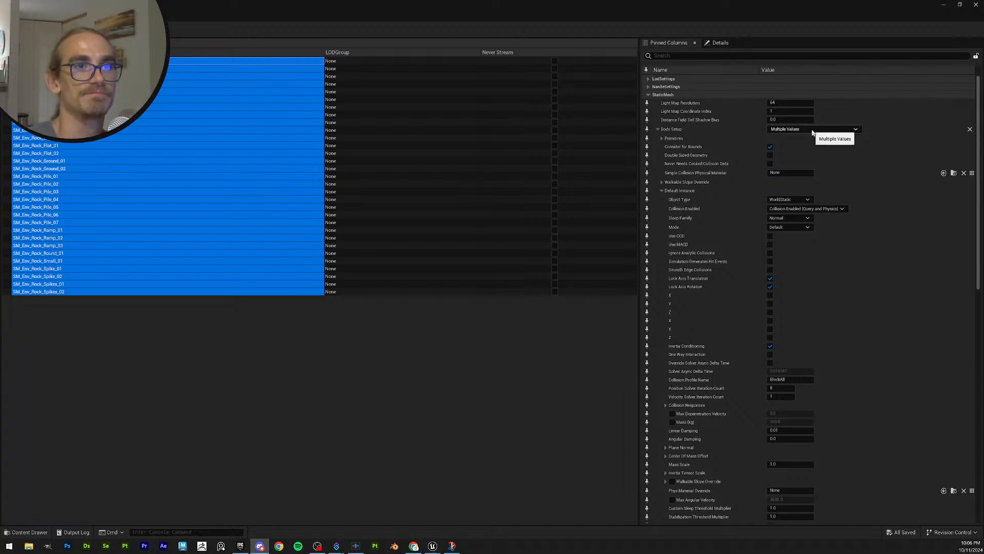
# Step: Set the rocks' default Collision Enabled to No Collision, keep Object Type WorldStatic, and enter No Collision as the Collision Profile Name
pyautogui.click(786, 209)
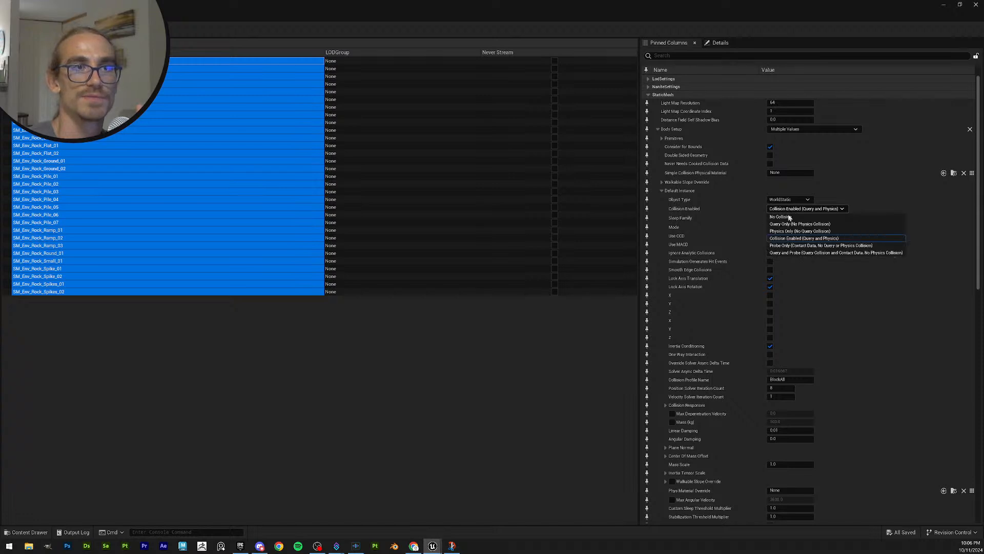
pyautogui.click(789, 218)
pyautogui.click(805, 200)
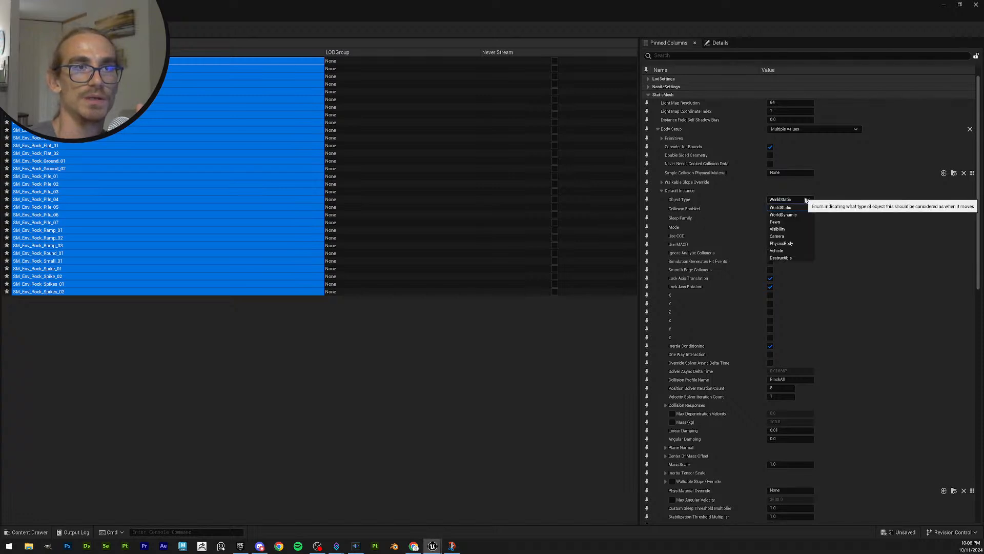
pyautogui.click(780, 208)
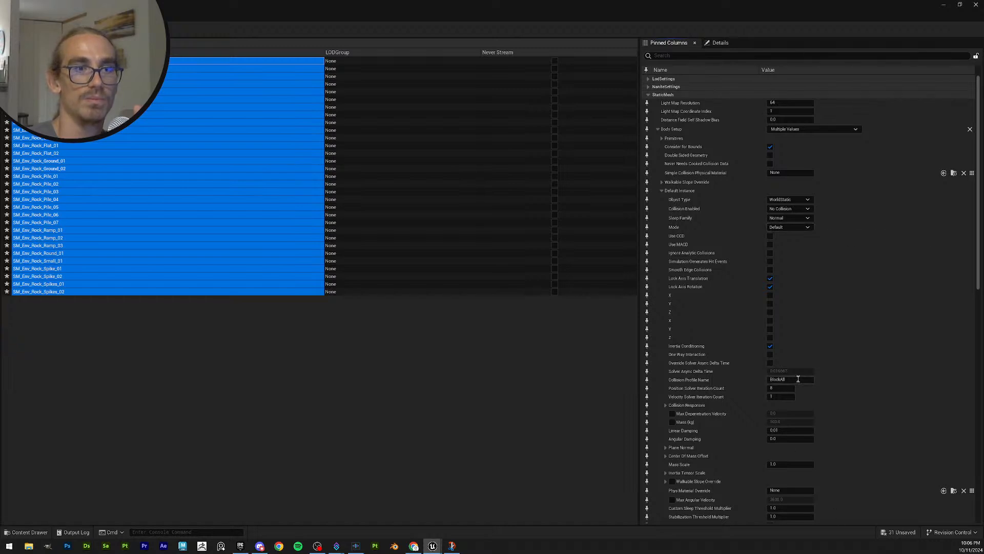
pyautogui.click(799, 379)
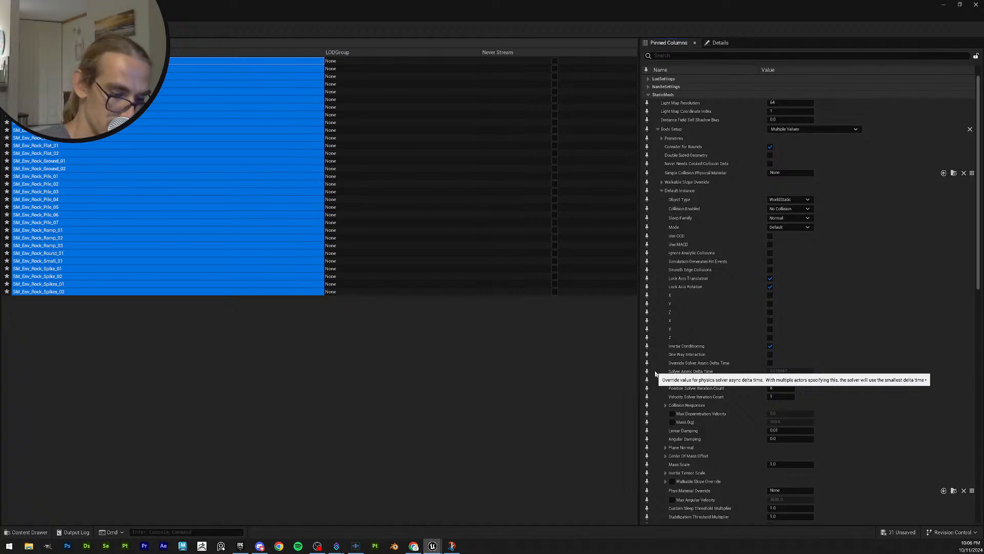
pyautogui.click(787, 379)
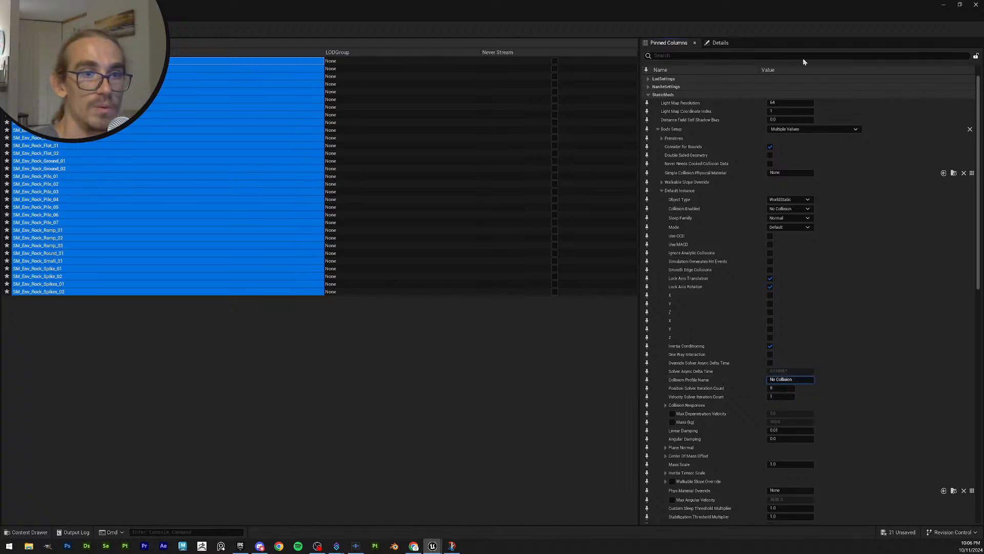
# Step: Filter the properties by "collision" and set Collision Enabled of the rocks' convex element to No Collision
pyautogui.click(729, 53)
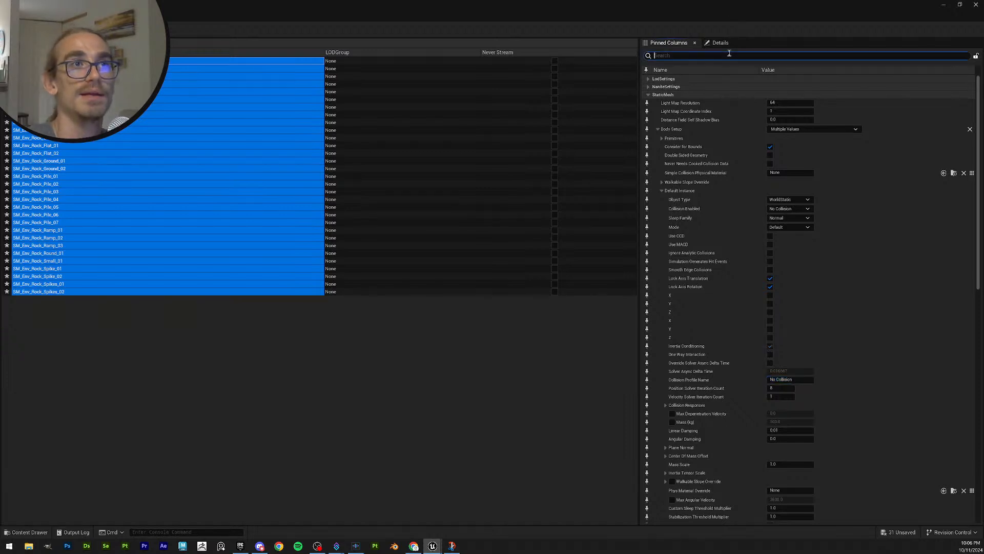
pyautogui.write('coll')
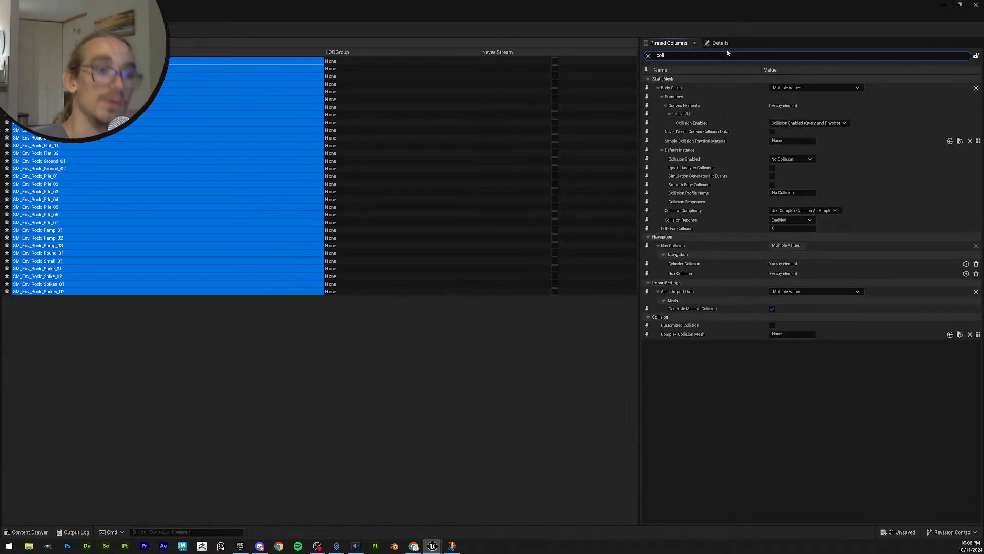
pyautogui.write('ision')
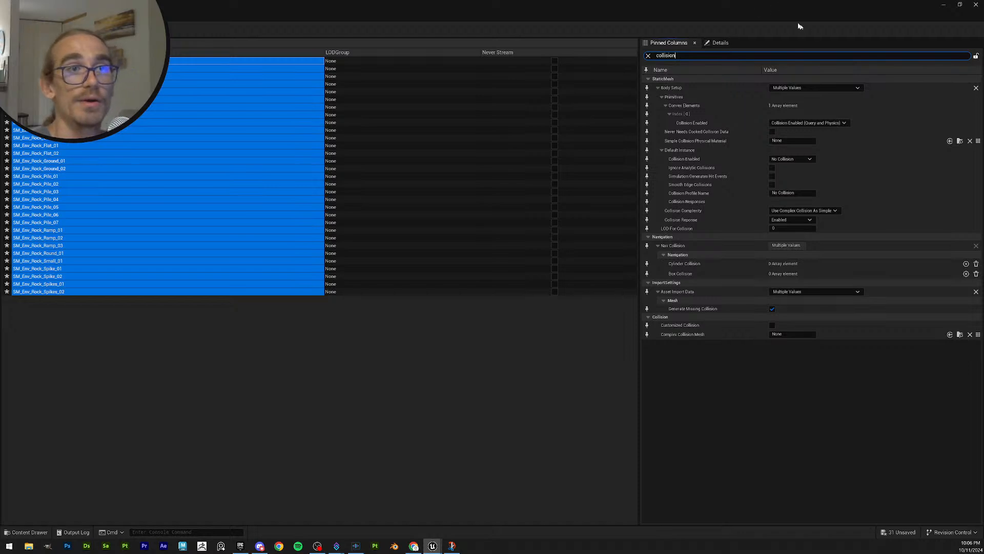
pyautogui.click(836, 123)
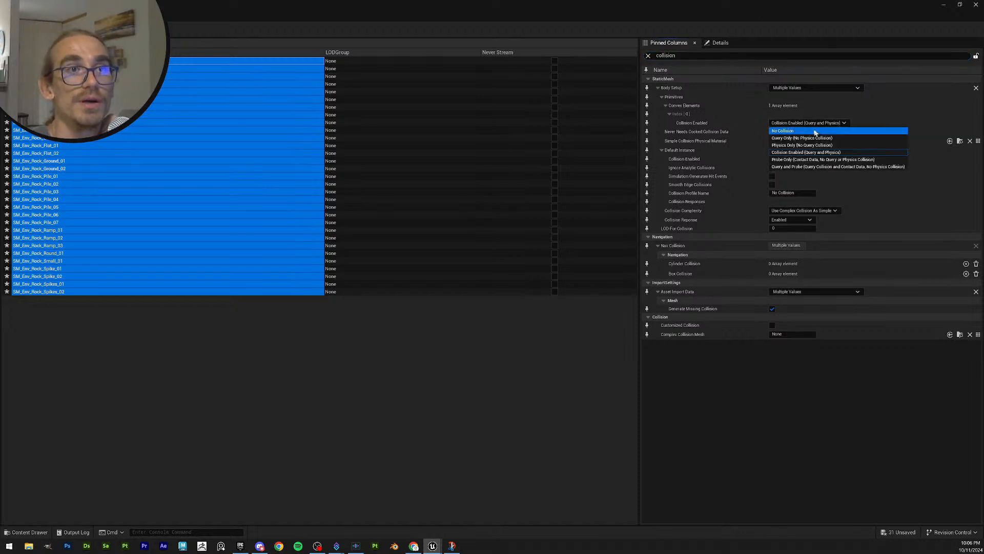
pyautogui.click(844, 108)
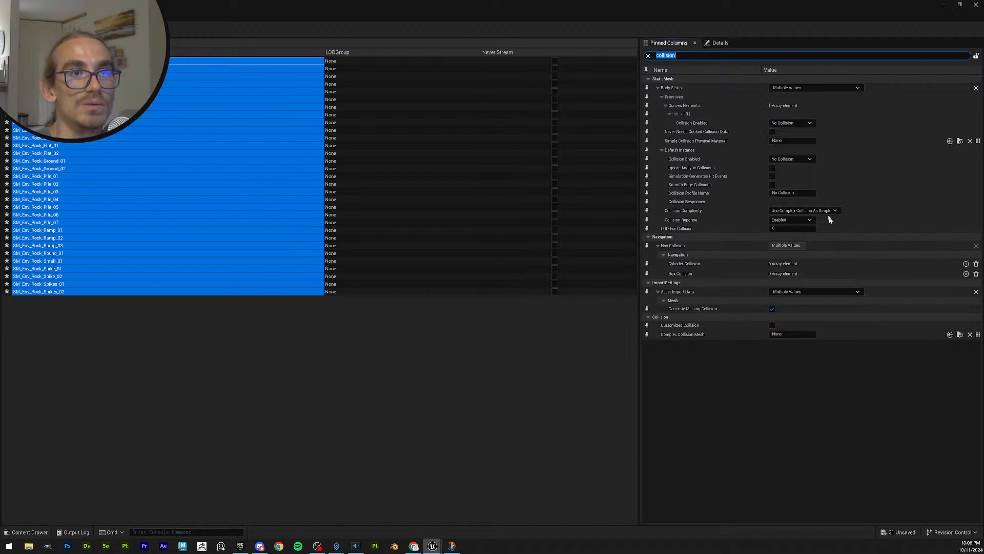
# Step: Set the rocks' Collision Complexity to Project Default, save all modified meshes and minimize the Property Matrix
pyautogui.click(808, 211)
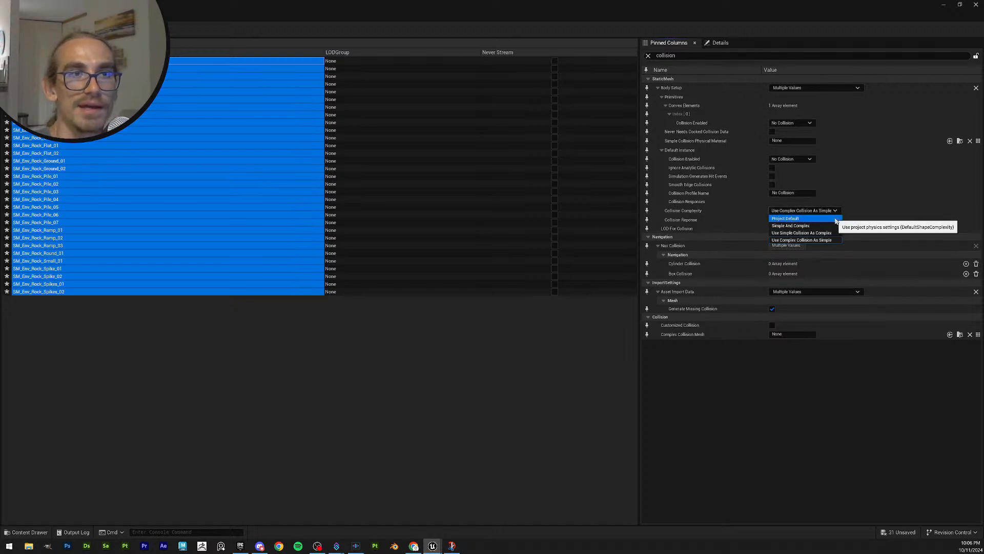
pyautogui.click(835, 219)
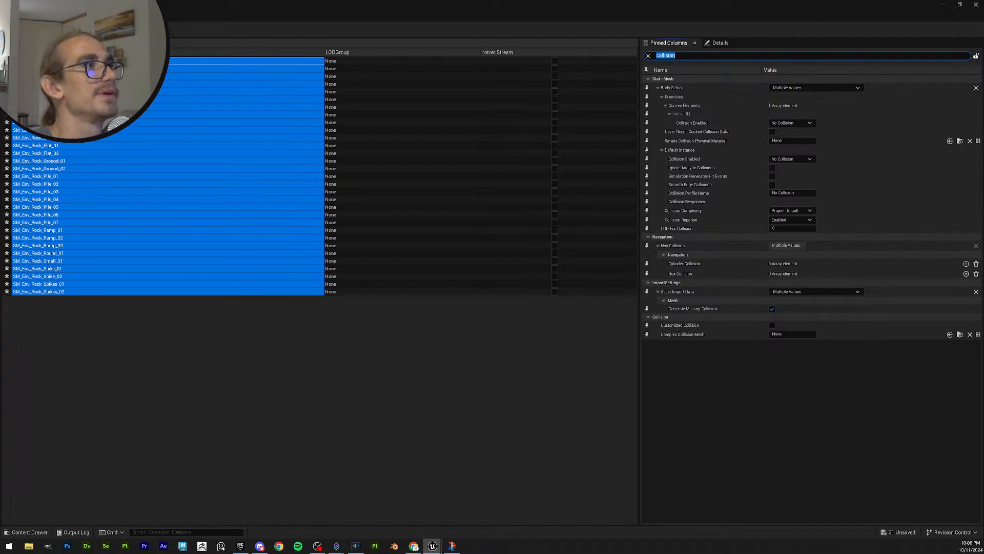
pyautogui.hotkey('ctrl', 'shift', 's')
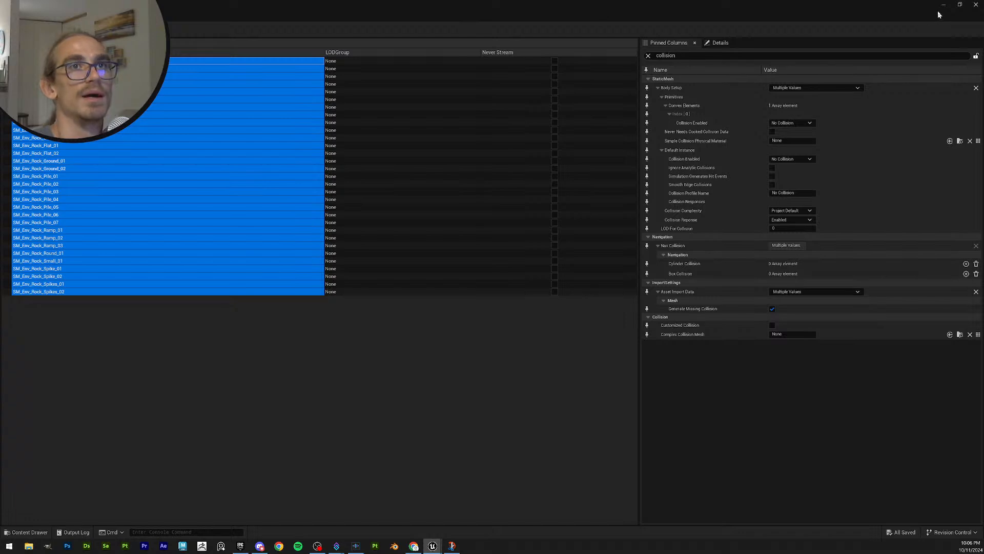
pyautogui.click(943, 4)
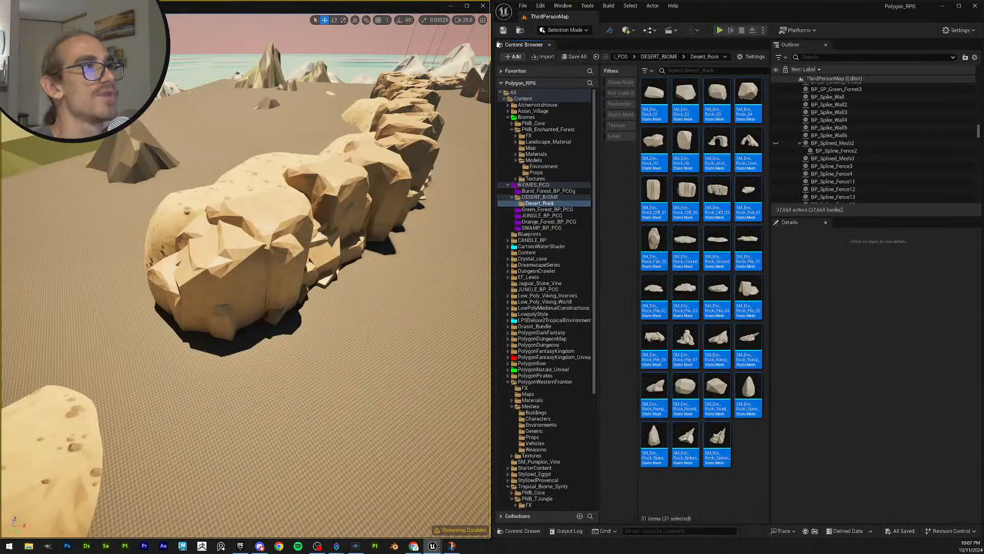
# Step: Inspect the desert cliffs in the viewport's collision view modes and return to the lit view
pyautogui.click(91, 20)
pyautogui.moveTo(69, 20)
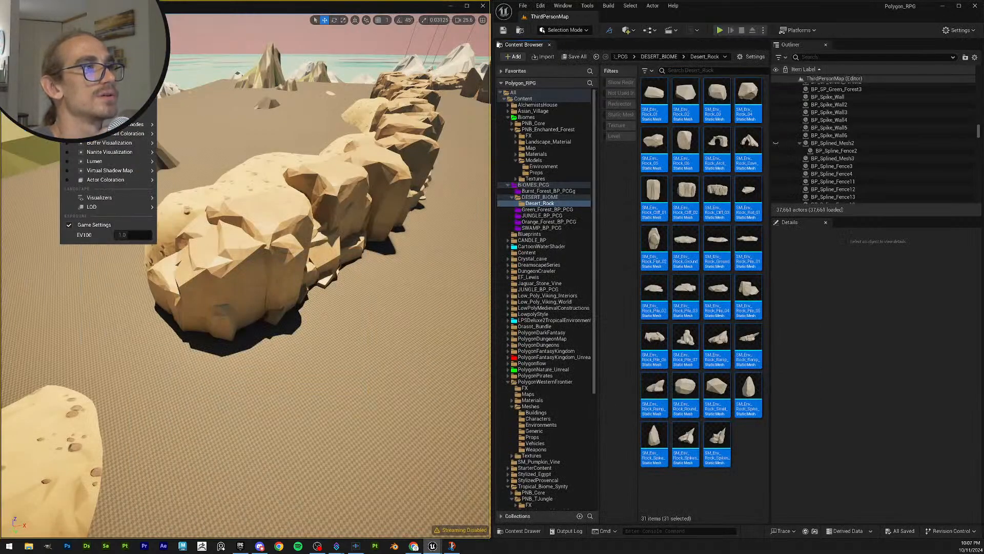
pyautogui.click(152, 116)
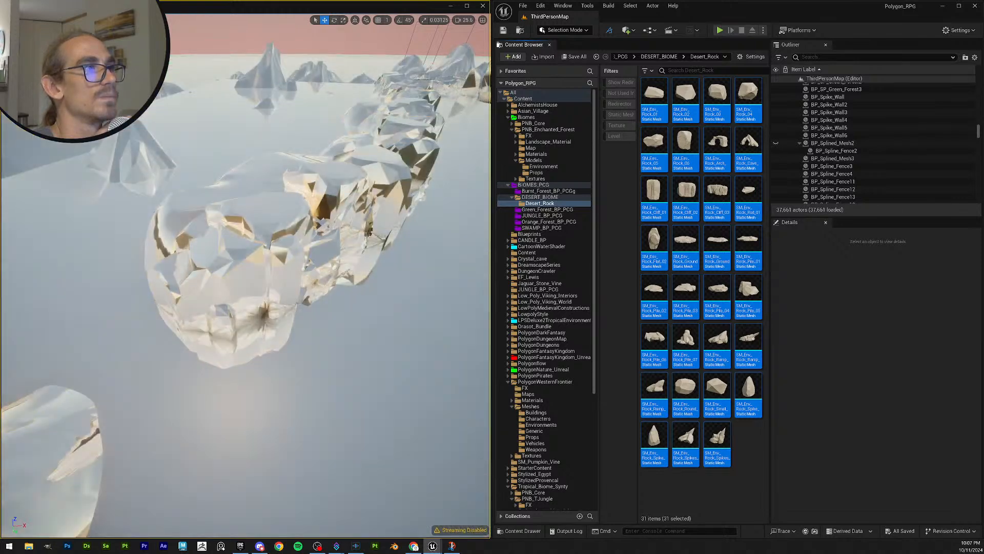
pyautogui.click(71, 20)
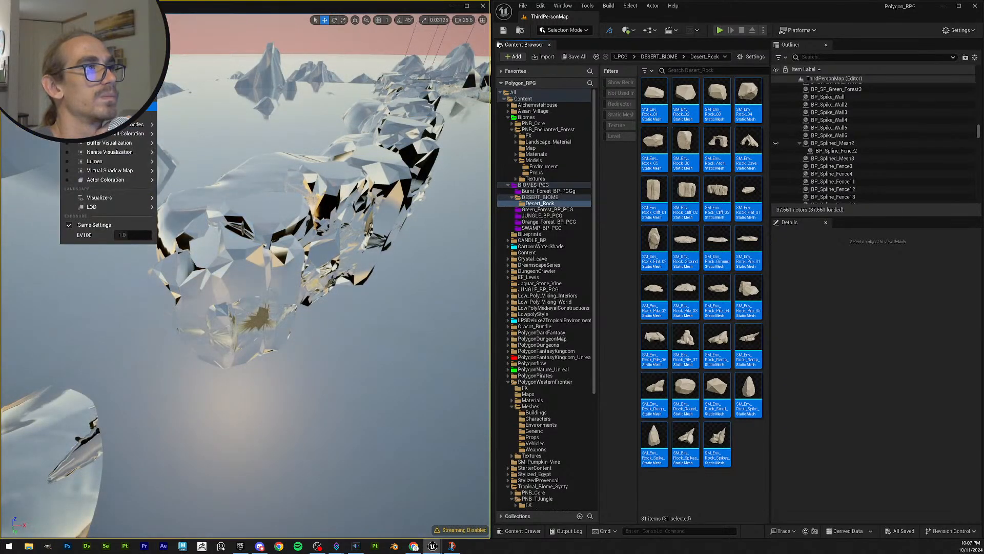
pyautogui.moveTo(123, 126)
pyautogui.moveTo(118, 154)
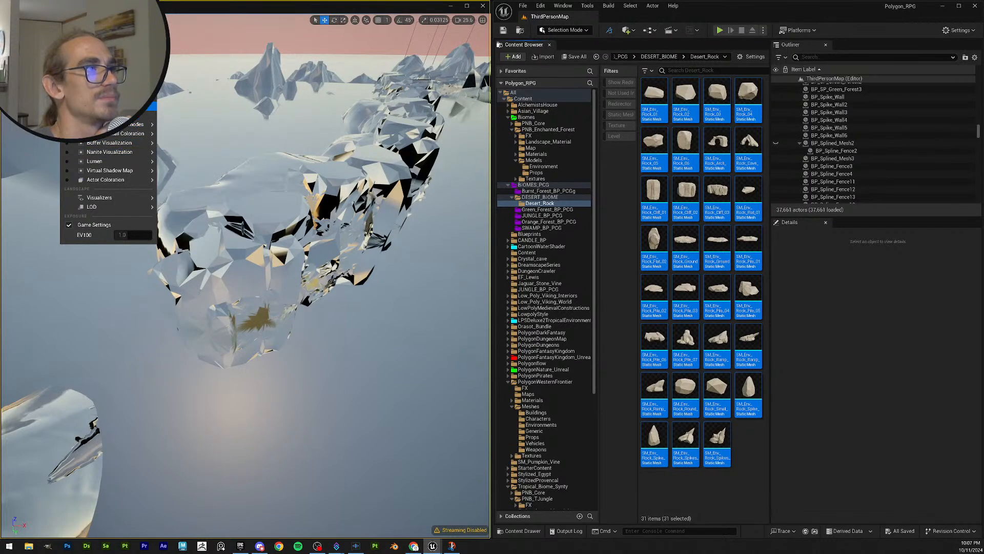
pyautogui.click(128, 106)
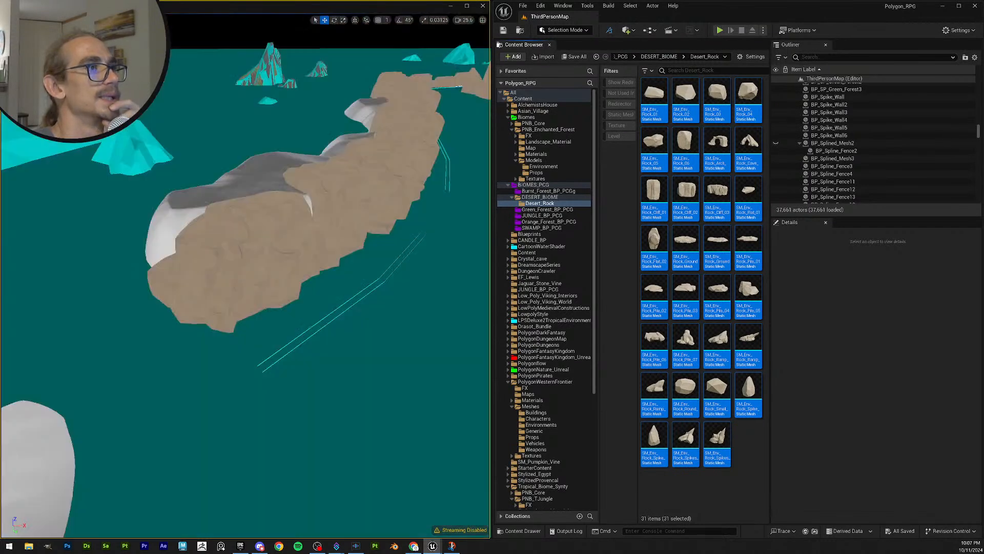
pyautogui.click(72, 20)
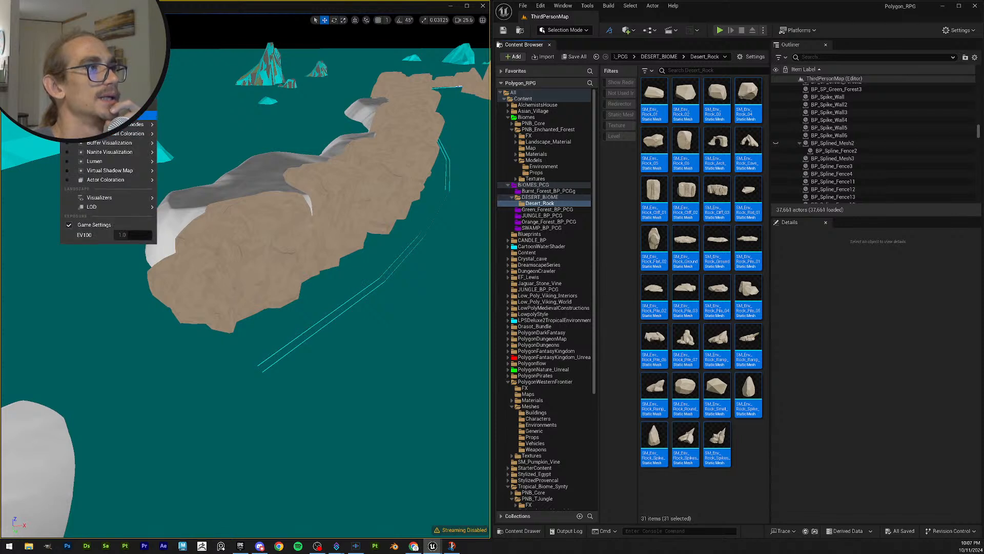
pyautogui.click(121, 115)
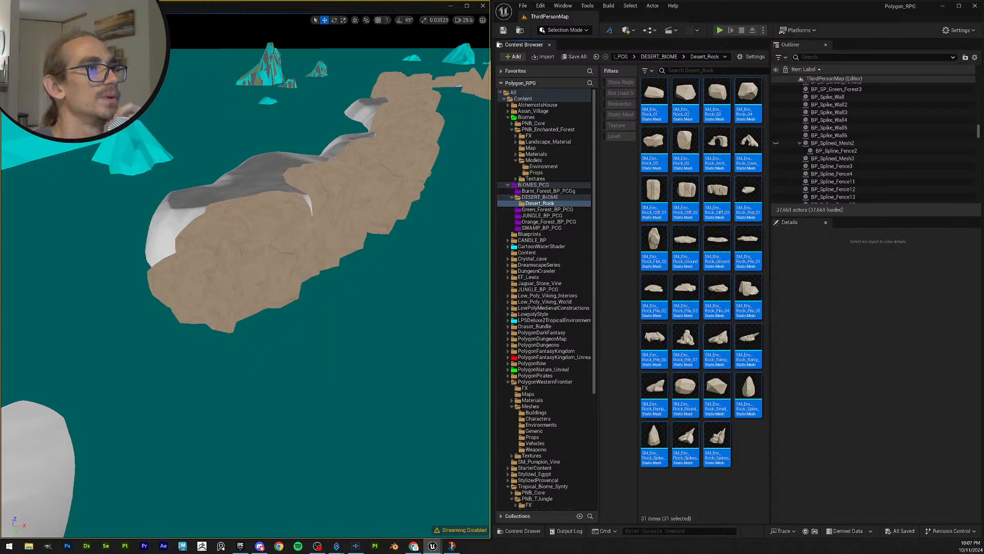
pyautogui.click(72, 20)
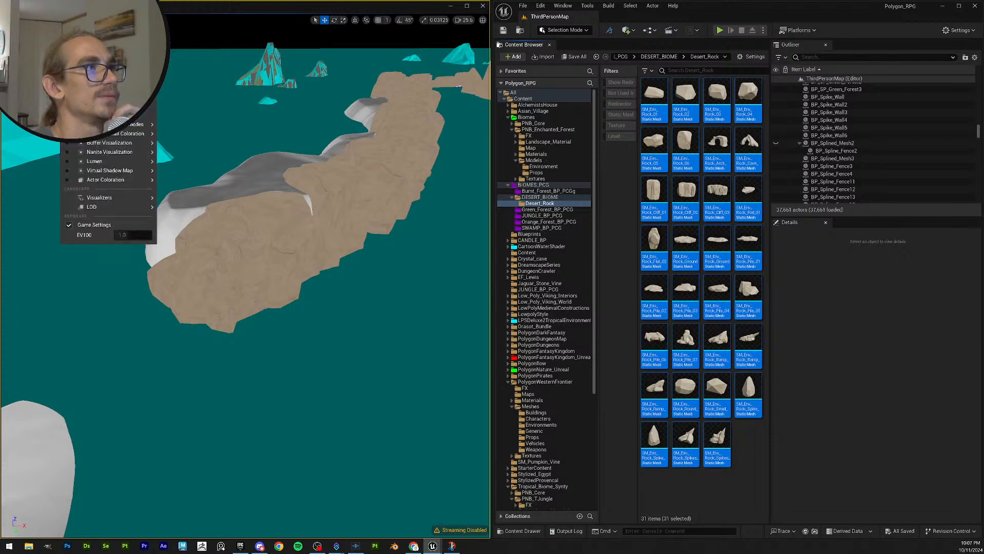
pyautogui.click(85, 41)
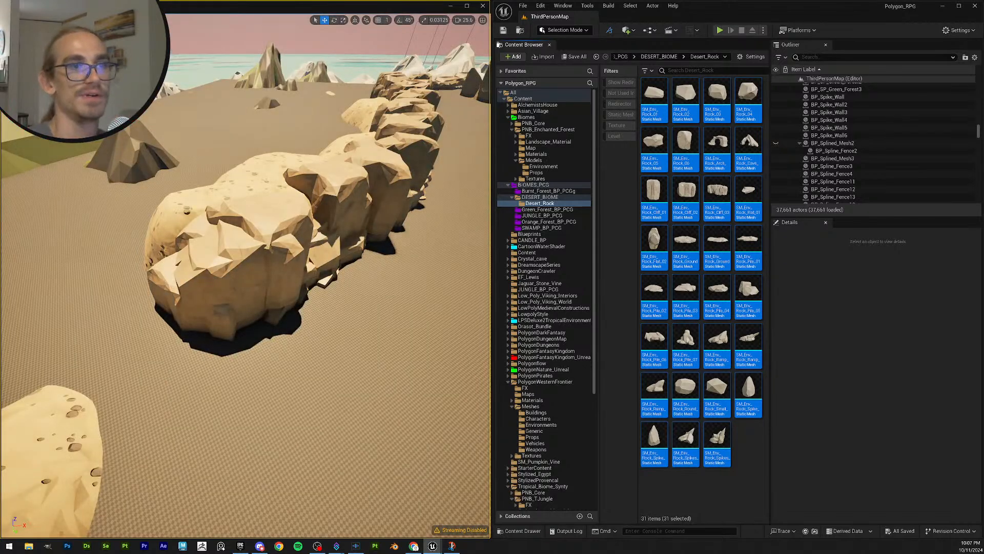
# Step: Place a BP_Splined_Mesh blueprint from the Content folder on the shaded ground at the foot of the desert cliff
pyautogui.moveTo(123, 93)
pyautogui.mouseDown(button='right')
pyautogui.moveTo(124, 133)
pyautogui.moveTo(128, 93)
pyautogui.mouseUp(button='right')
pyautogui.press('w')
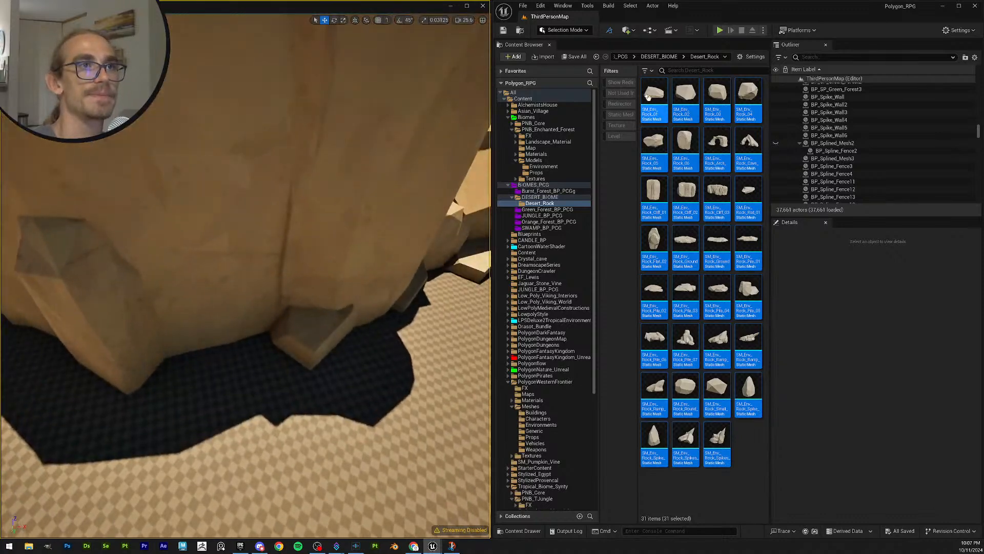
pyautogui.click(527, 98)
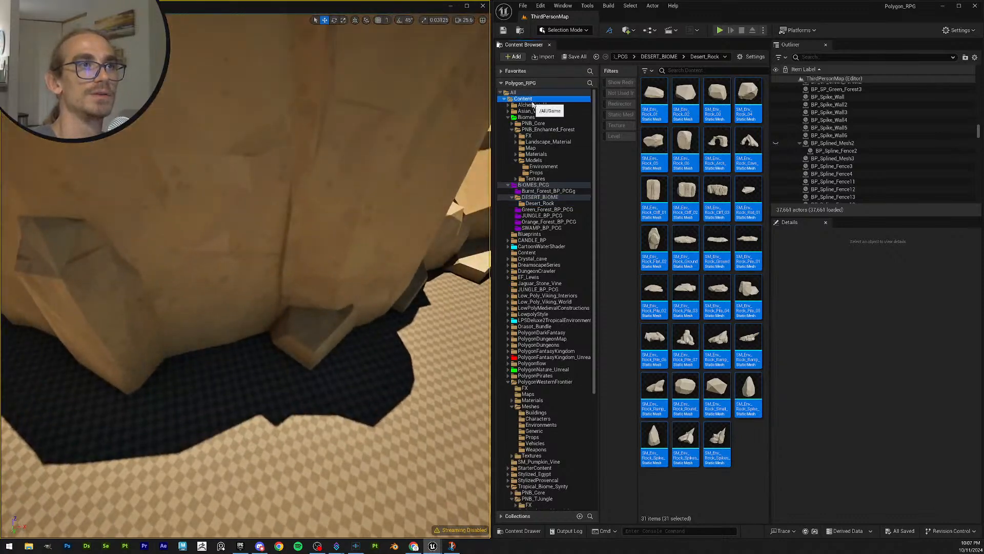
pyautogui.scroll(-5, 718, 389)
pyautogui.scroll(-5, 731, 413)
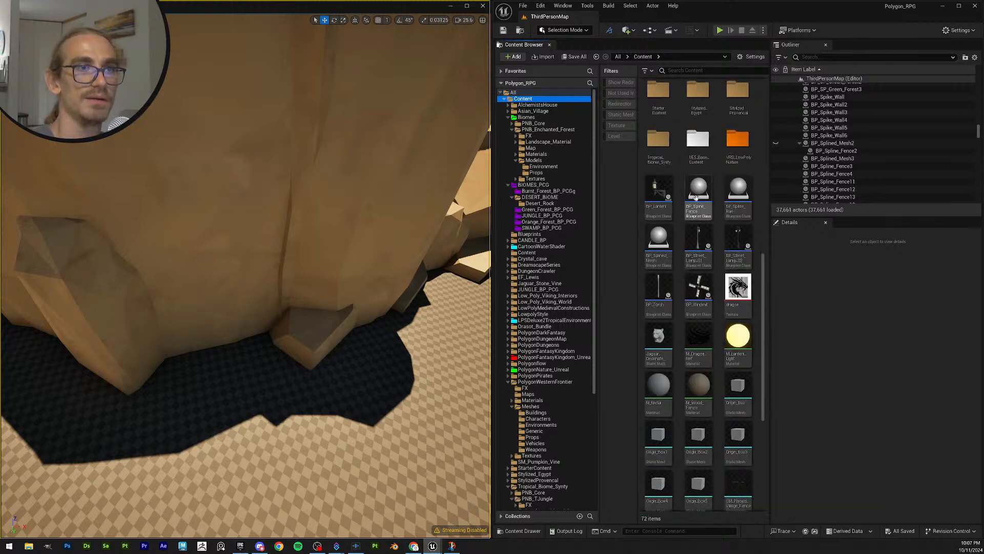
pyautogui.scroll(-1, 661, 241)
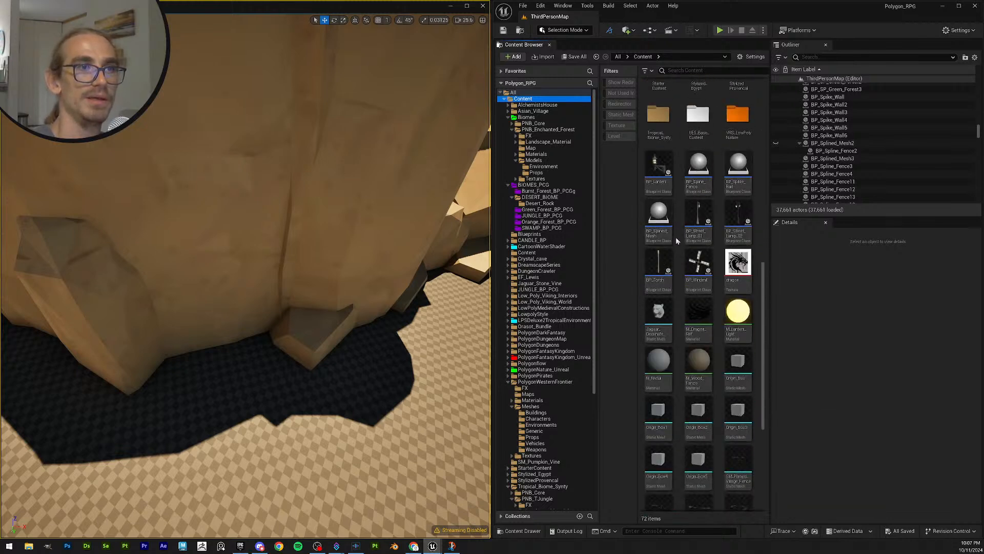
pyautogui.click(661, 231)
pyautogui.moveTo(611, 238); pyautogui.dragTo(168, 213)
pyautogui.moveTo(210, 226); pyautogui.dragTo(316, 322)
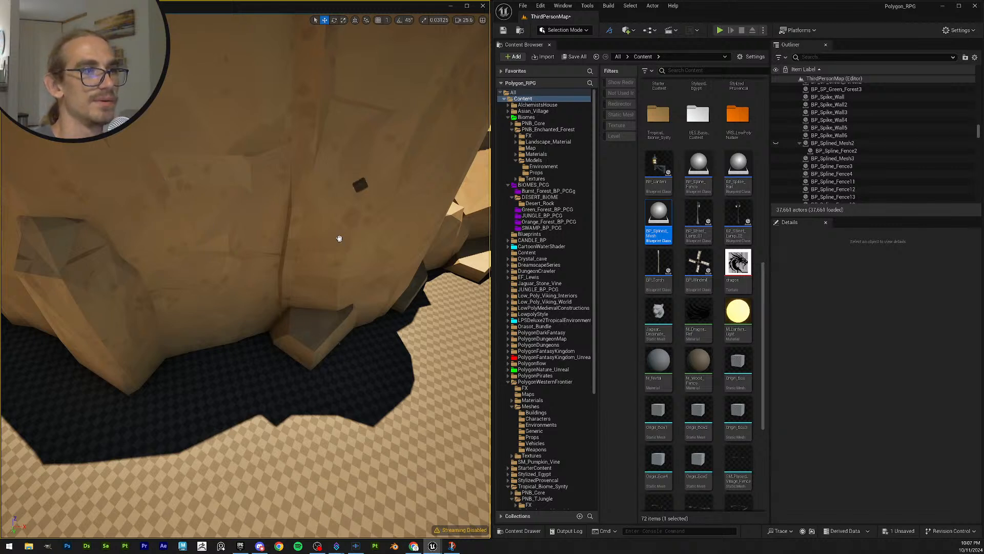
pyautogui.moveTo(301, 193); pyautogui.dragTo(300, 182)
pyautogui.moveTo(296, 255); pyautogui.dragTo(327, 336)
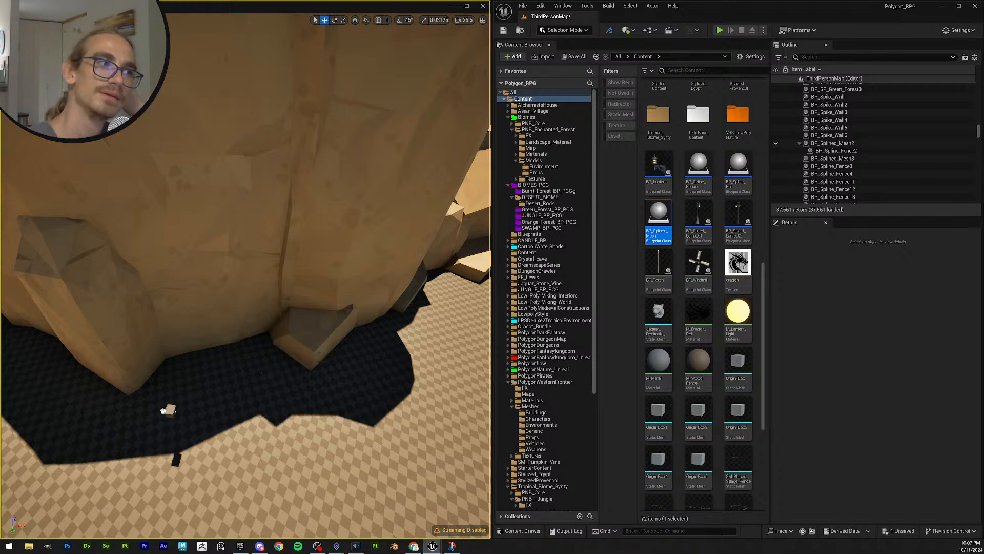
pyautogui.moveTo(285, 358)
pyautogui.mouseDown(button='right')
pyautogui.moveTo(205, 354)
pyautogui.moveTo(277, 374)
pyautogui.moveTo(292, 364)
pyautogui.moveTo(295, 372)
pyautogui.moveTo(288, 351)
pyautogui.moveTo(300, 349)
pyautogui.mouseUp(button='right')
pyautogui.press('w')
pyautogui.scroll(-1, 286, 353)
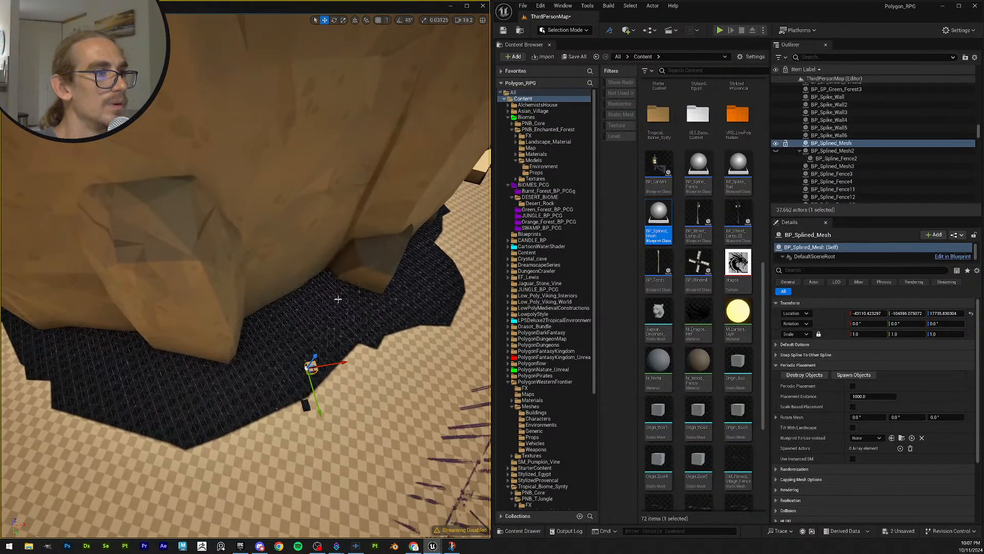
# Step: Move the placed BP_Splined_Mesh horizontally along the foot of the cliff
pyautogui.moveTo(286, 354); pyautogui.dragTo(90, 349, button='right')
pyautogui.press('e')
pyautogui.scroll(-1, 286, 354)
pyautogui.press('w')
pyautogui.press('d')
pyautogui.press('w')
pyautogui.press('s')
pyautogui.moveTo(403, 422); pyautogui.dragTo(390, 405, button='right')
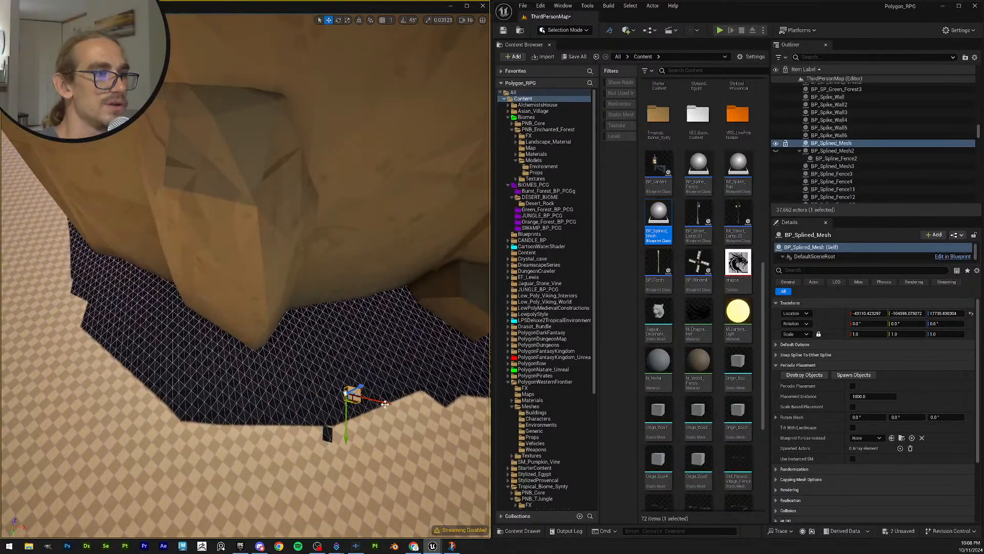
pyautogui.moveTo(385, 404); pyautogui.dragTo(305, 394)
pyautogui.moveTo(257, 419); pyautogui.dragTo(300, 437)
pyautogui.moveTo(311, 339); pyautogui.dragTo(335, 319, button='right')
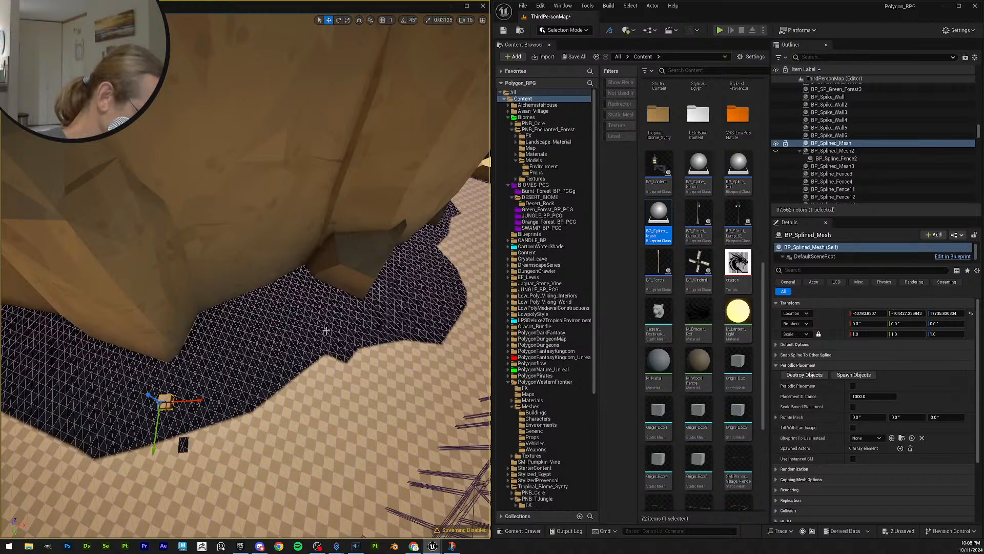
# Step: Delete the BP_Splined_Mesh placed at the foot of the cliff
pyautogui.press('s')
pyautogui.moveTo(333, 327); pyautogui.dragTo(205, 341, button='right')
pyautogui.scroll(4, 333, 327)
pyautogui.press('d')
pyautogui.press('a')
pyautogui.press('s')
pyautogui.press('w')
pyautogui.press('a')
pyautogui.press('w')
pyautogui.press('w')
pyautogui.moveTo(323, 360)
pyautogui.mouseDown(button='right')
pyautogui.moveTo(325, 344)
pyautogui.moveTo(323, 359)
pyautogui.mouseUp(button='right')
pyautogui.scroll(-1, 323, 360)
pyautogui.press('s')
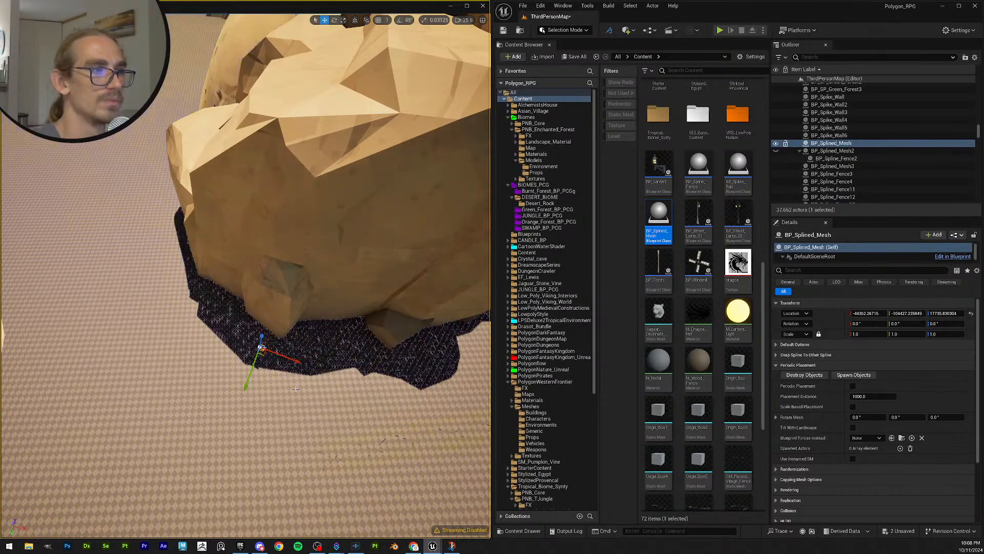
pyautogui.press('f')
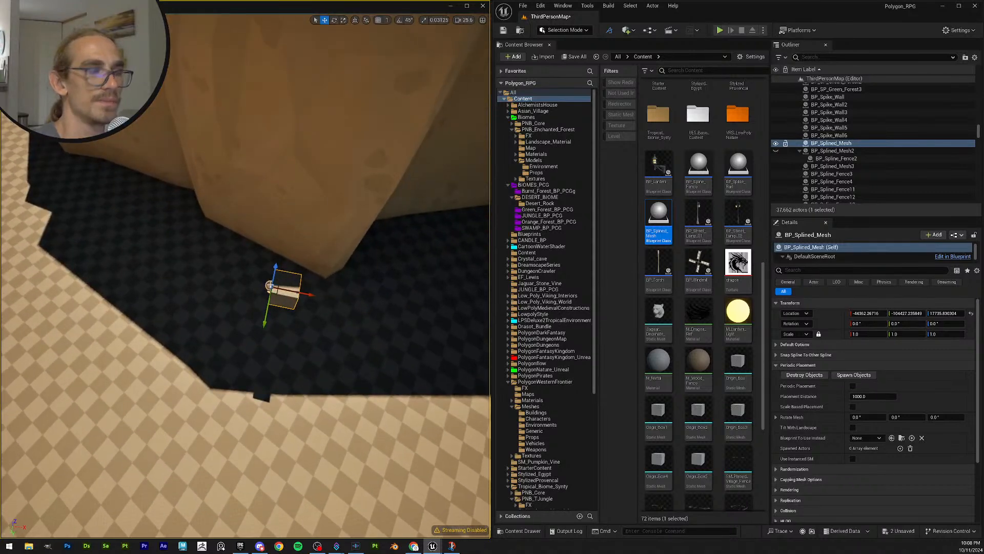
pyautogui.press('Delete')
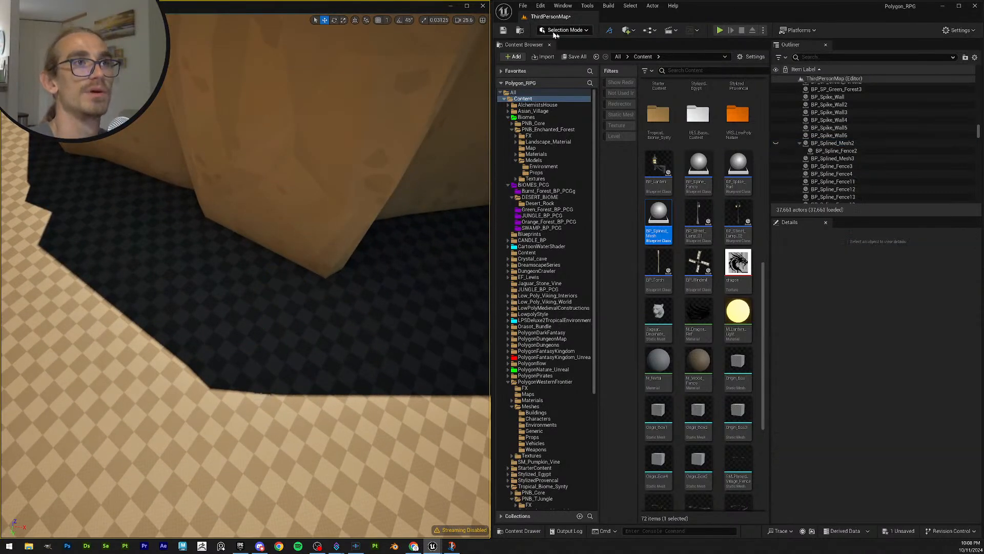
# Step: Switch to Modeling Mode and start Draw Spline with BP_Splined_Mesh as the blueprint to create
pyautogui.click(564, 30)
pyautogui.click(566, 76)
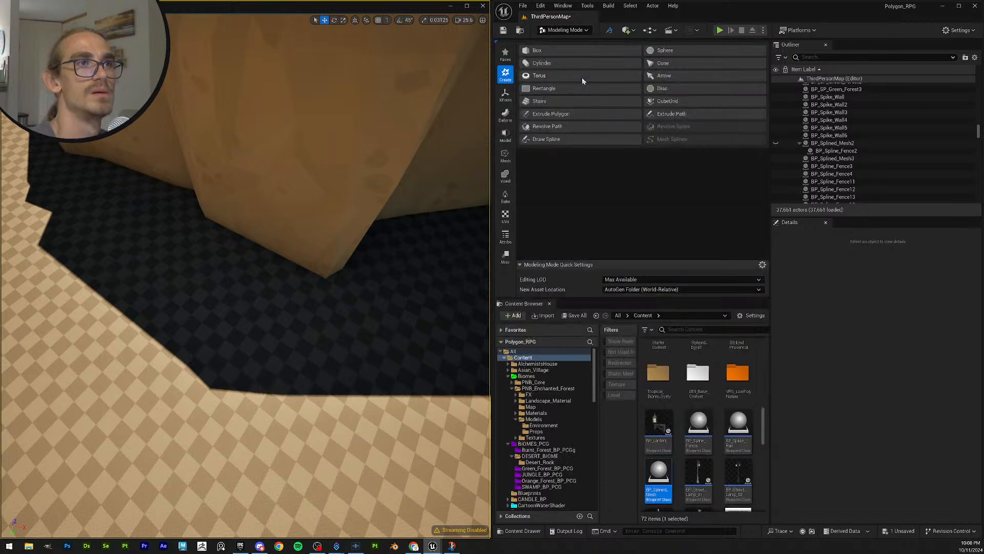
pyautogui.click(547, 139)
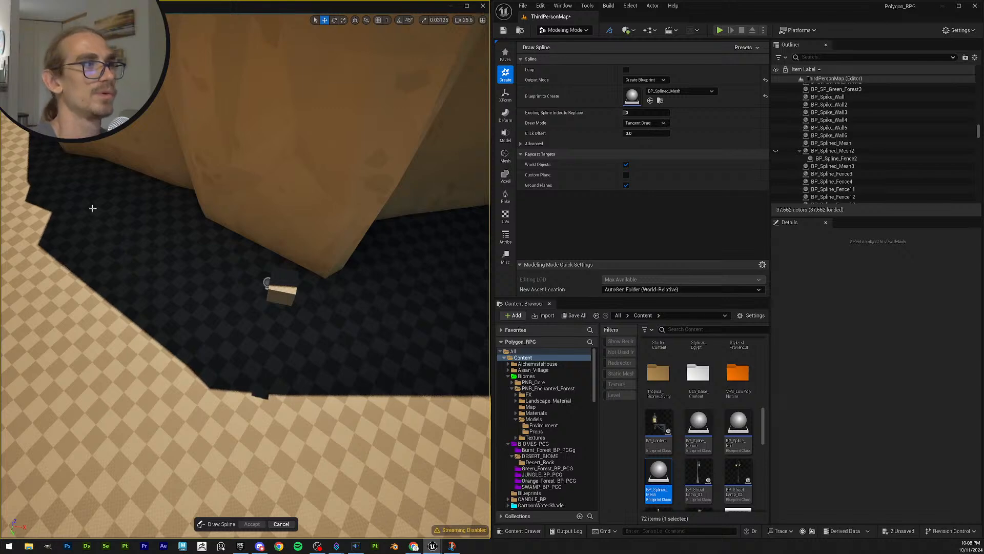
# Step: Try to draw a spline across the shaded ground close to the cliff's foot, and undo all its points
pyautogui.click(41, 207)
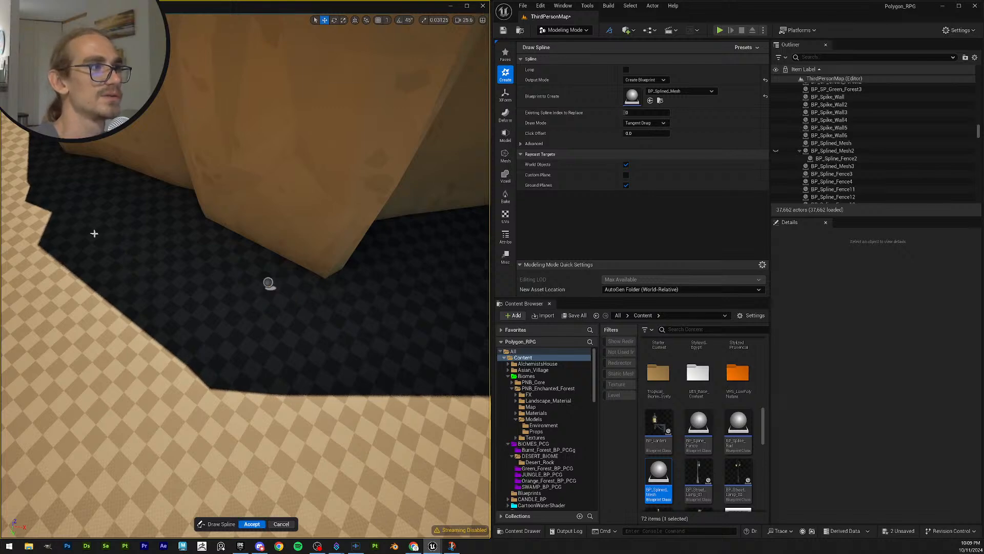
pyautogui.click(138, 267)
pyautogui.moveTo(138, 268)
pyautogui.mouseDown(button='right')
pyautogui.moveTo(108, 287)
pyautogui.moveTo(118, 226)
pyautogui.moveTo(138, 268)
pyautogui.mouseUp(button='right')
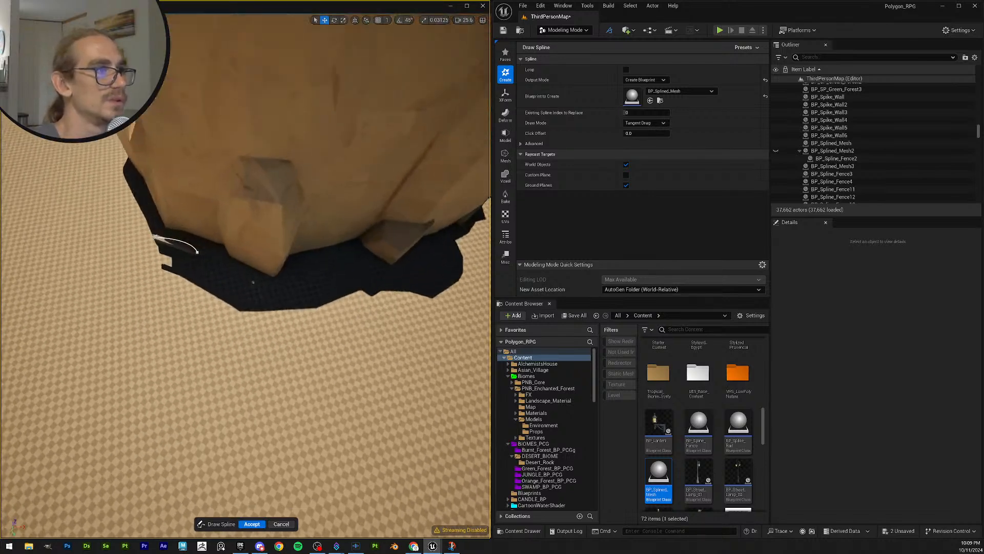
pyautogui.moveTo(198, 274); pyautogui.dragTo(198, 275, button='right')
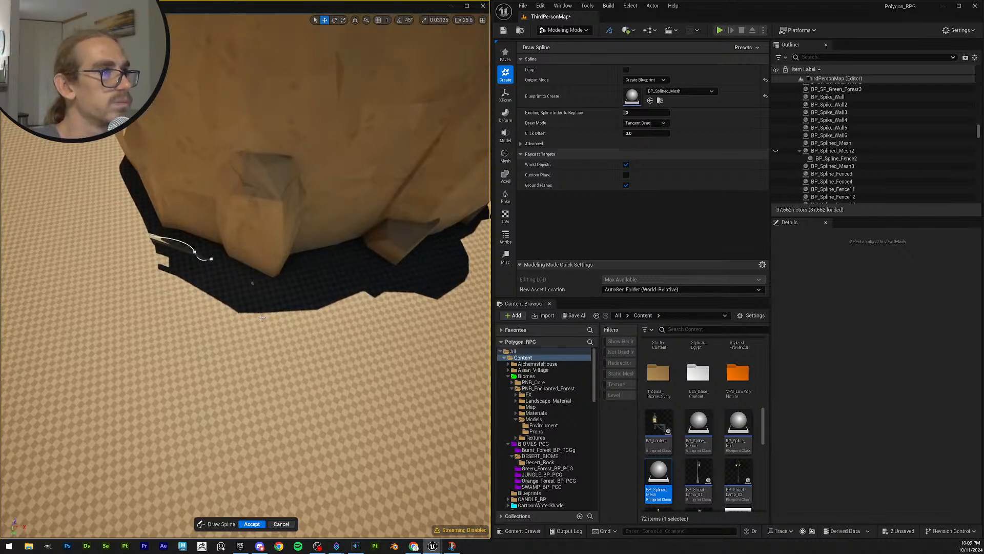
pyautogui.click(328, 305)
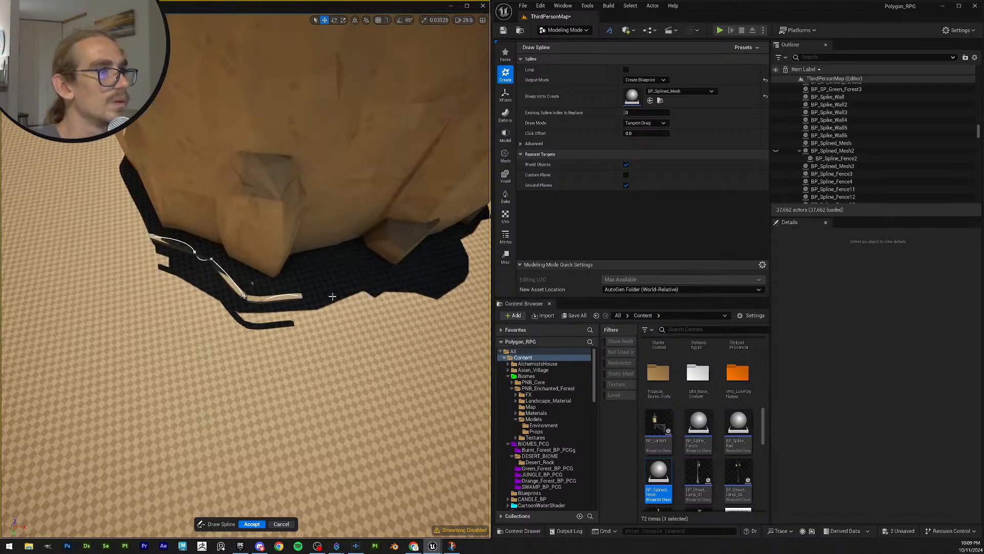
pyautogui.scroll(-2, 333, 296)
pyautogui.moveTo(332, 296)
pyautogui.mouseDown(button='right')
pyautogui.moveTo(287, 241)
pyautogui.moveTo(359, 251)
pyautogui.moveTo(307, 292)
pyautogui.moveTo(328, 298)
pyautogui.mouseUp(button='right')
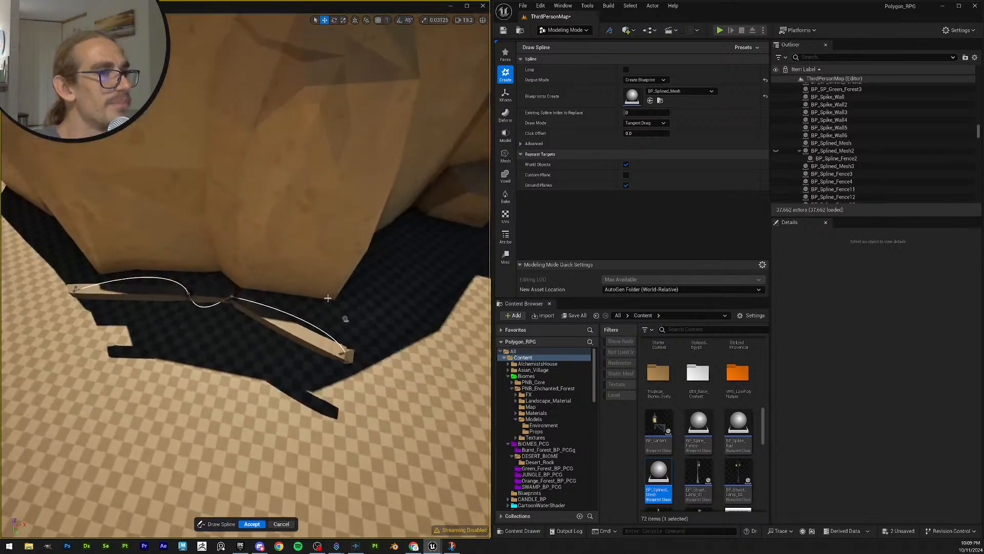
pyautogui.hotkey('ctrl', 'z')
pyautogui.hotkey('ctrl', 'z')
pyautogui.hotkey('ctrl', 'z')
pyautogui.hotkey('ctrl', 'z')
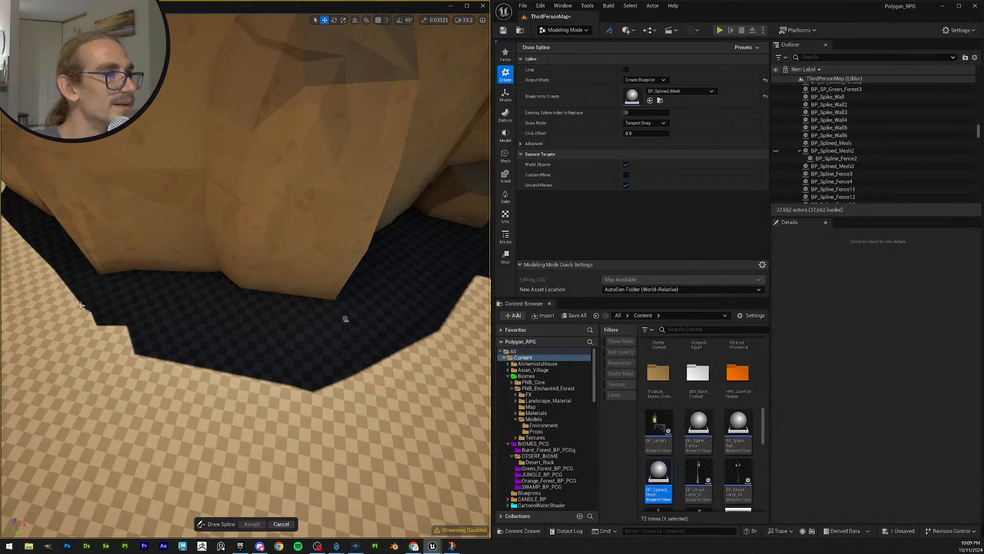
pyautogui.hotkey('ctrl', 'z')
# Step: Try the spline again with several closely spaced points beside the cliff's foot, and undo those points
pyautogui.click(135, 330)
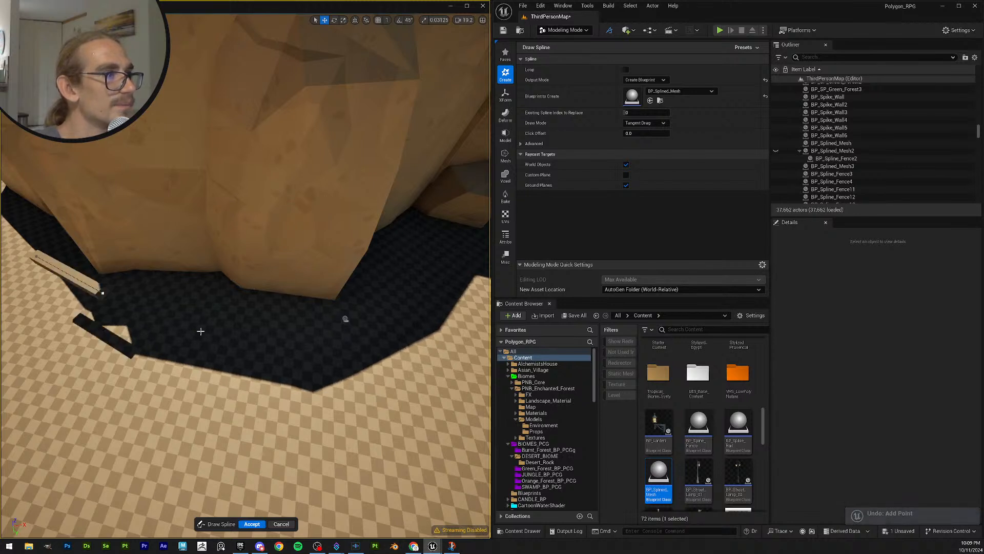
pyautogui.moveTo(199, 335); pyautogui.dragTo(220, 339)
pyautogui.click(264, 332)
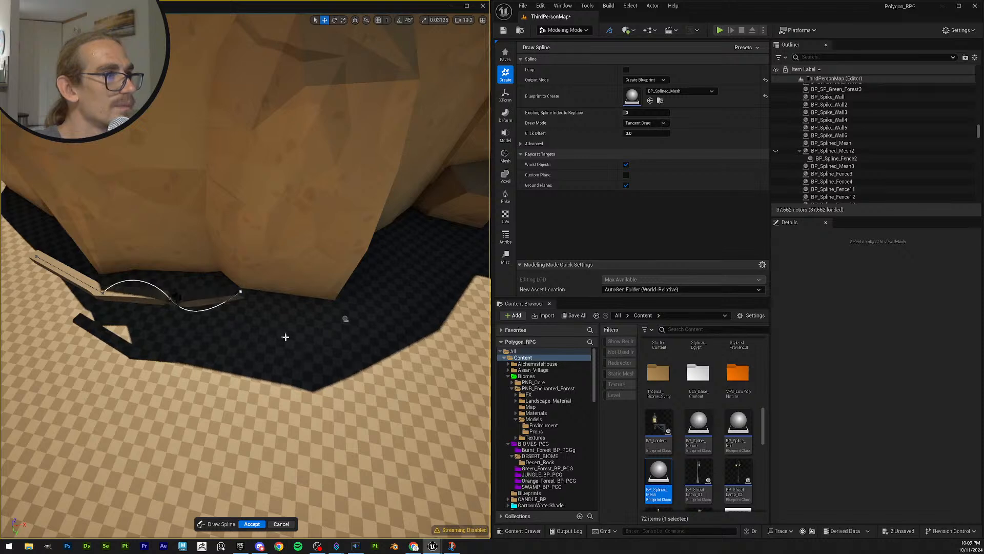
pyautogui.click(327, 335)
pyautogui.moveTo(345, 337); pyautogui.dragTo(339, 261, button='right')
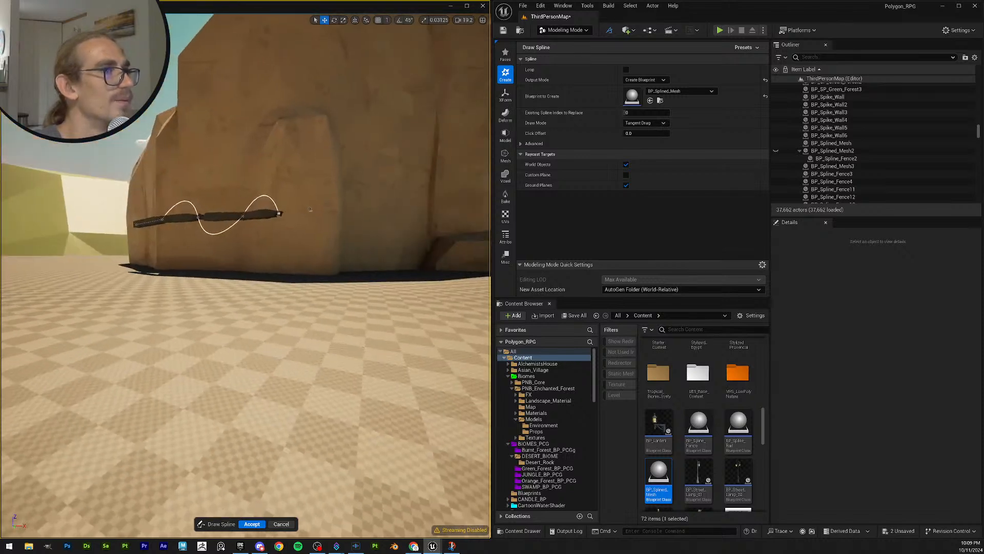
pyautogui.moveTo(310, 209); pyautogui.dragTo(343, 395, button='right')
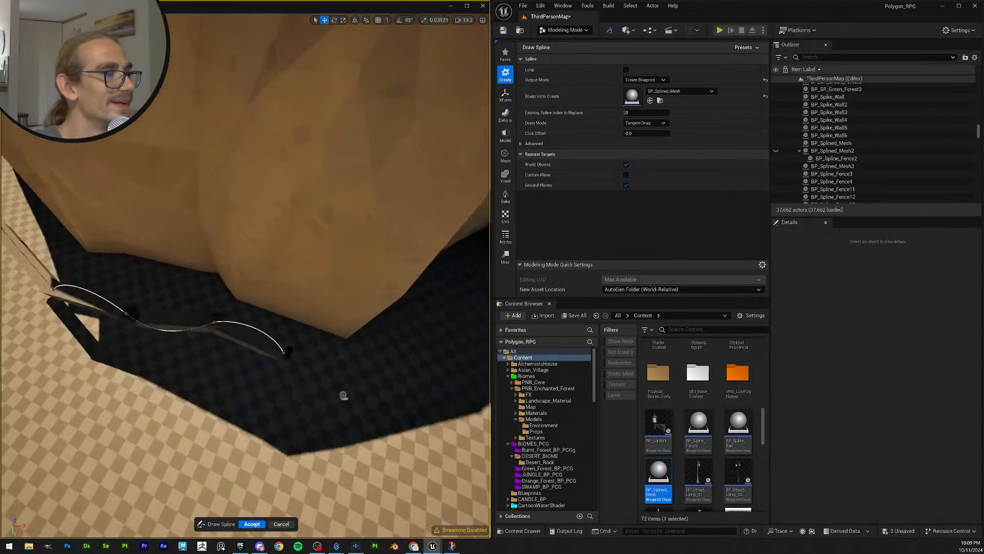
pyautogui.press('s')
pyautogui.hotkey('ctrl', 'z')
pyautogui.hotkey('ctrl', 'z')
pyautogui.hotkey('ctrl', 'z')
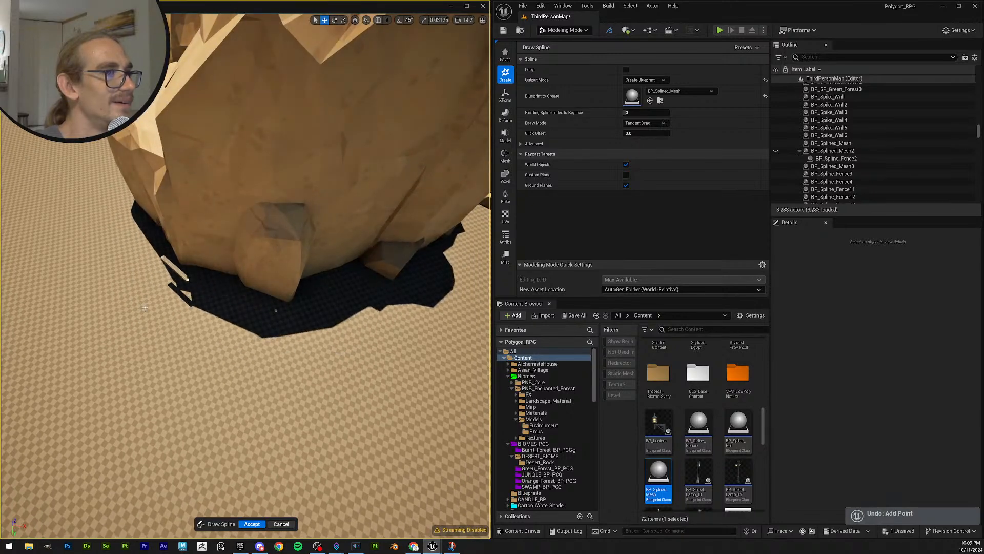
pyautogui.hotkey('ctrl', 'z')
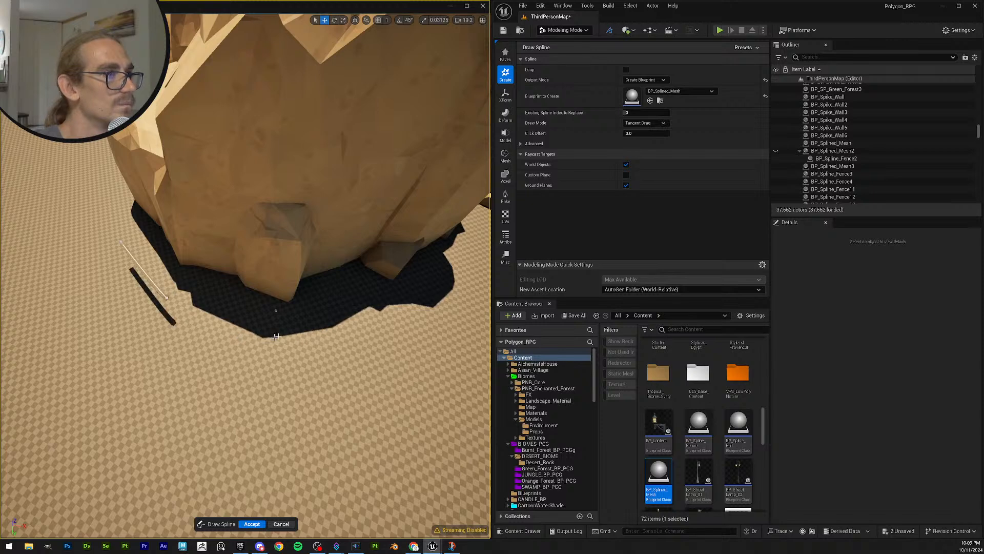
# Step: Draw a spline in a wide curve just outside the shaded ground around the front of the cliff
pyautogui.moveTo(250, 326); pyautogui.dragTo(327, 323)
pyautogui.click(439, 290)
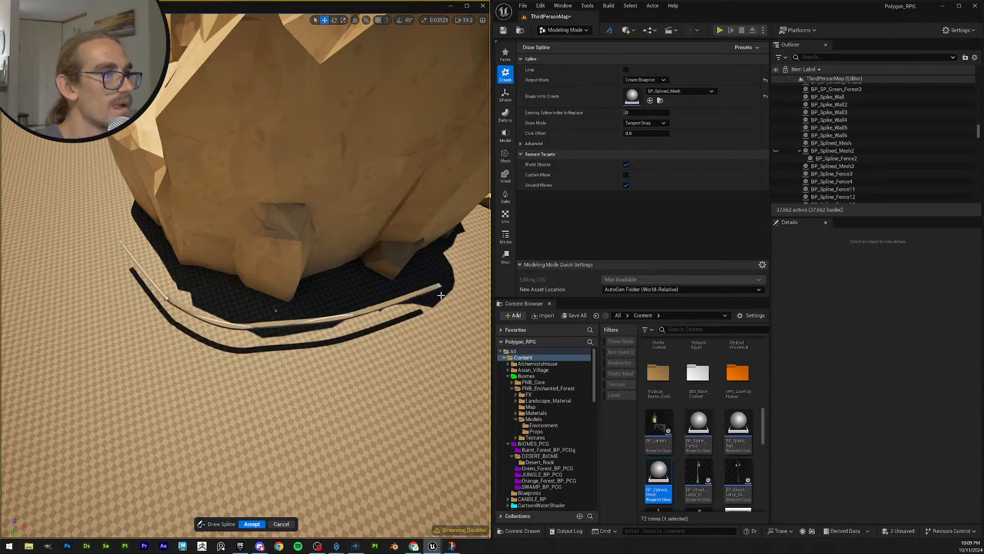
pyautogui.moveTo(439, 290); pyautogui.dragTo(474, 305, button='right')
pyautogui.press('w')
pyautogui.press('s')
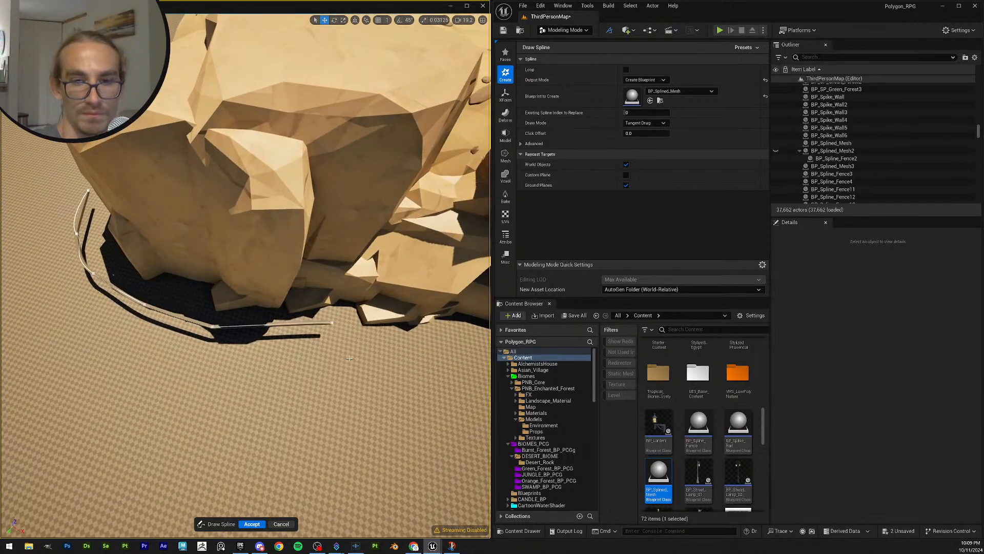
# Step: Extend the spline further around the cliff's base and accept it as a BP_Splined_Mesh blueprint
pyautogui.press('a')
pyautogui.moveTo(349, 358); pyautogui.dragTo(292, 350, button='right')
pyautogui.press('w')
pyautogui.press('s')
pyautogui.press('w')
pyautogui.press('e')
pyautogui.press('w')
pyautogui.scroll(-2, 359, 308)
pyautogui.press('d')
pyautogui.press('e')
pyautogui.press('d')
pyautogui.press('w')
pyautogui.press('w')
pyautogui.press('e')
pyautogui.press('s')
pyautogui.press('a')
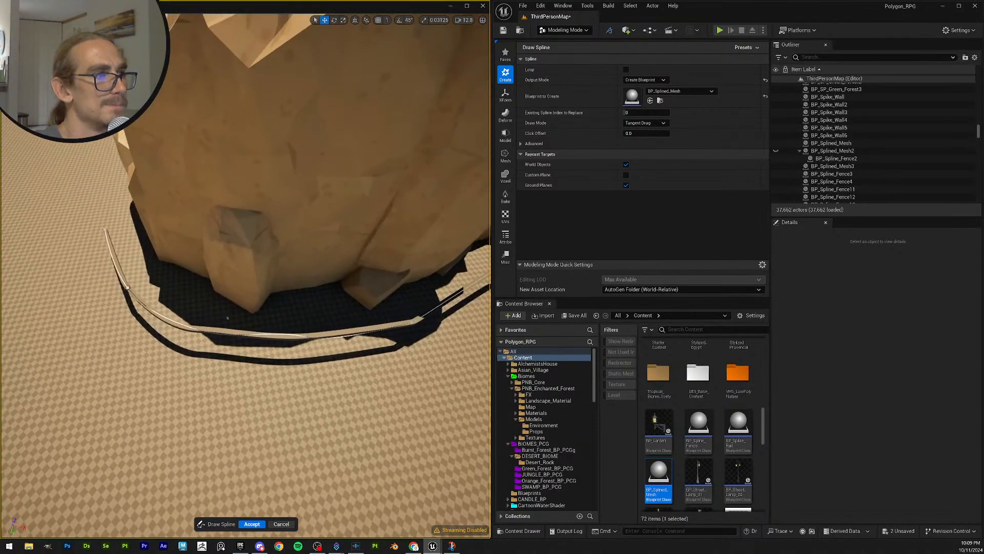
pyautogui.click(253, 524)
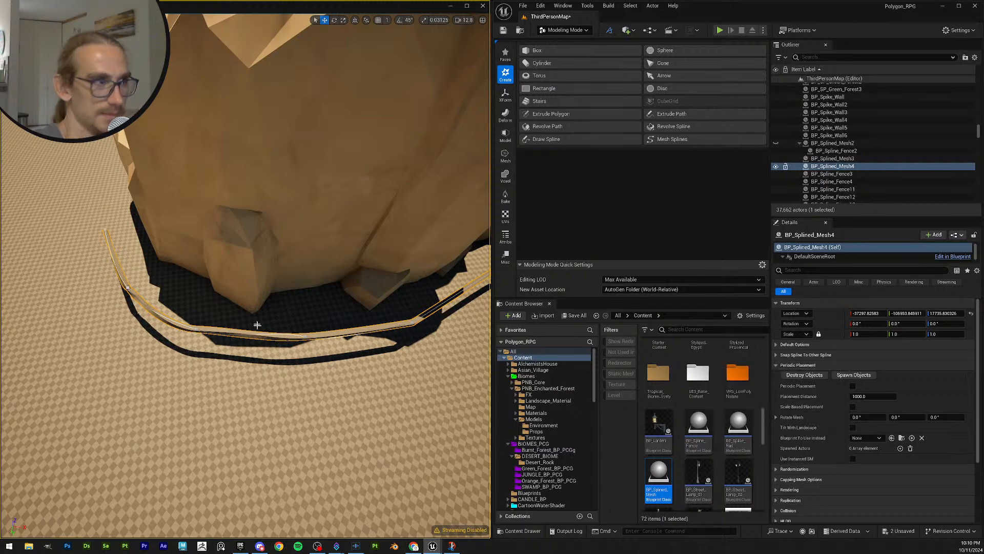
# Step: Examine from several sides how the new splined mesh follows the cliff's base, toggling the game view
pyautogui.moveTo(245, 277); pyautogui.dragTo(400, 282, button='right')
pyautogui.scroll(-1, 364, 279)
pyautogui.moveTo(243, 308); pyautogui.dragTo(294, 302, button='right')
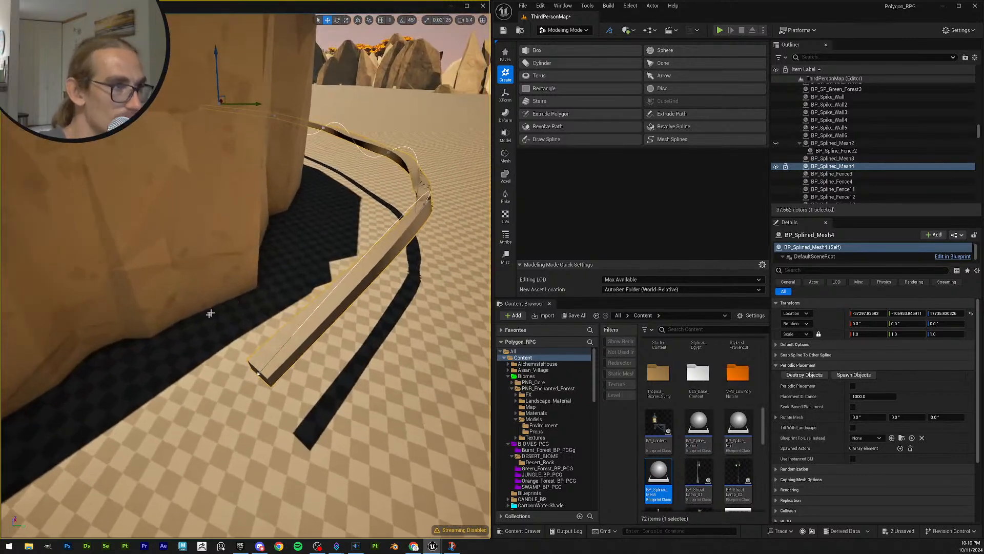
pyautogui.press('g')
pyautogui.press('g')
pyautogui.moveTo(210, 313); pyautogui.dragTo(126, 213, button='right')
pyautogui.scroll(1, 193, 221)
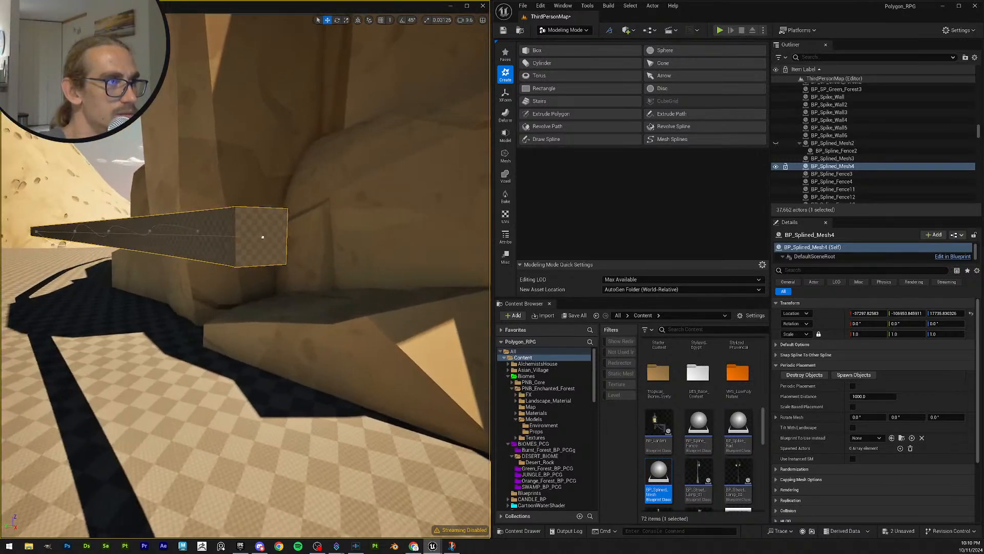
pyautogui.moveTo(261, 266); pyautogui.dragTo(369, 298, button='right')
pyautogui.scroll(2, 233, 288)
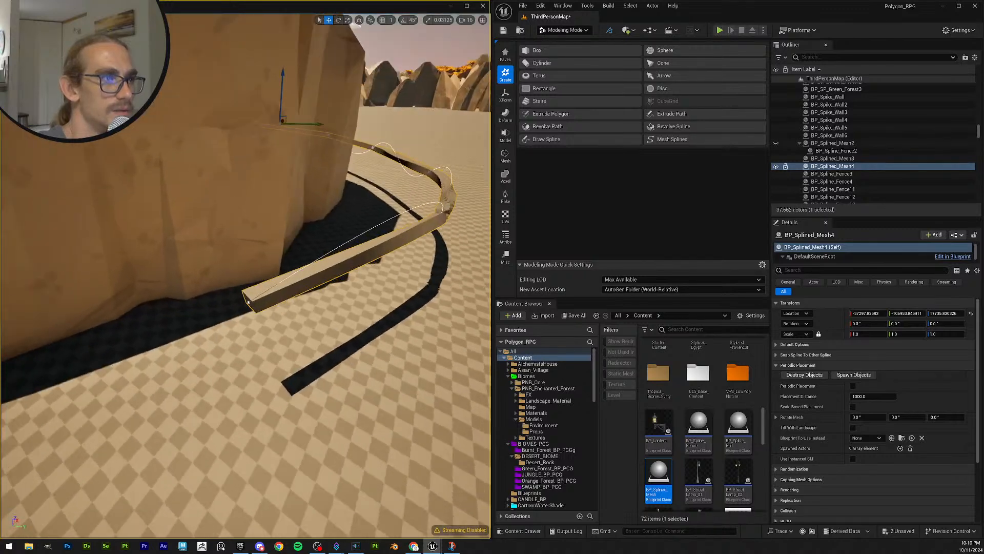
pyautogui.press('g')
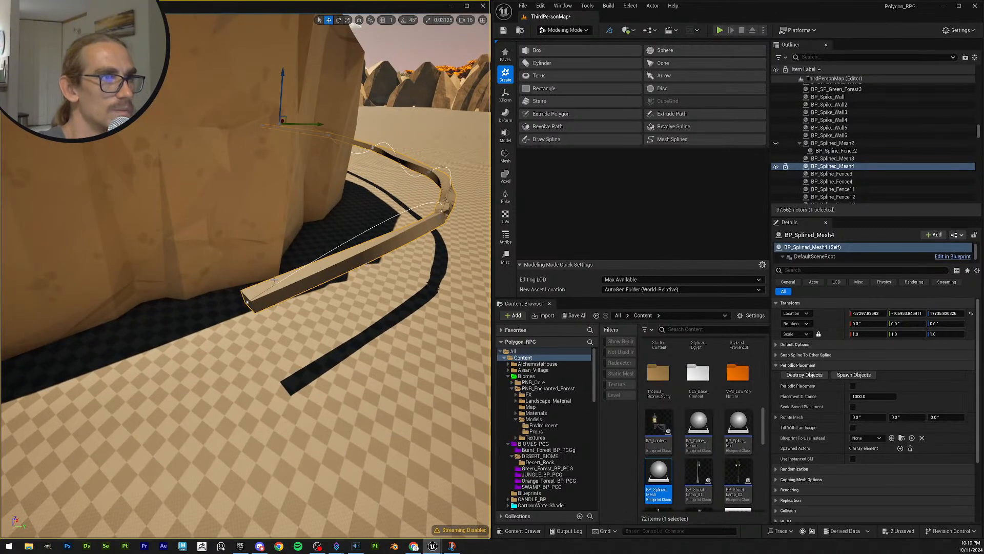
pyautogui.moveTo(274, 280); pyautogui.dragTo(223, 316, button='right')
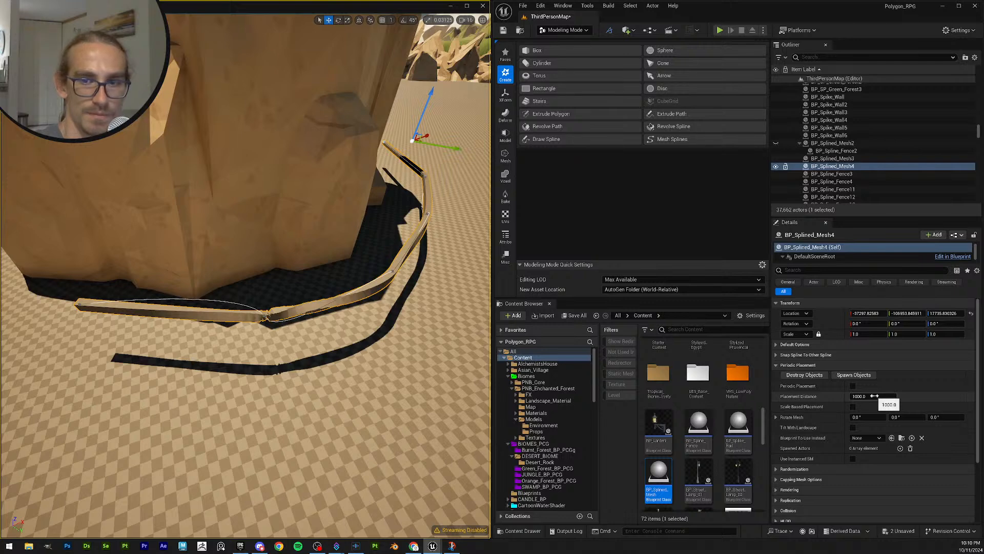
# Step: Expand the splined mesh's Default Options down to its mesh scale, and look through the project content for a replacement mesh
pyautogui.click(796, 345)
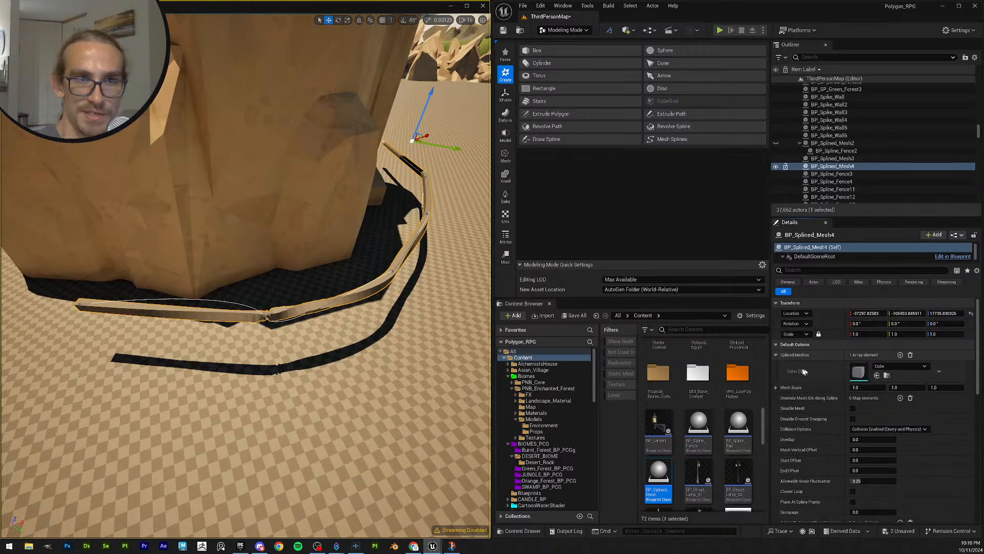
pyautogui.click(776, 355)
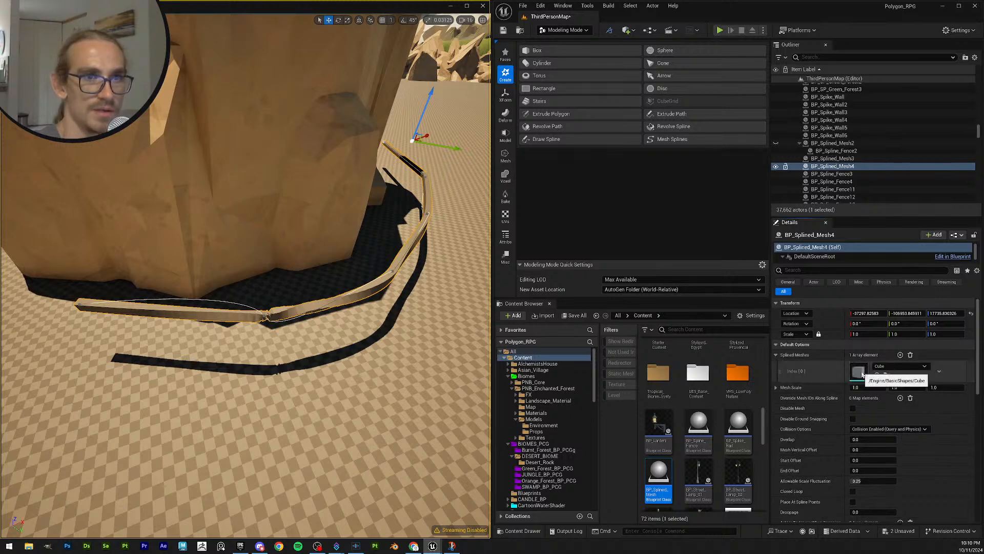
pyautogui.scroll(-10, 732, 475)
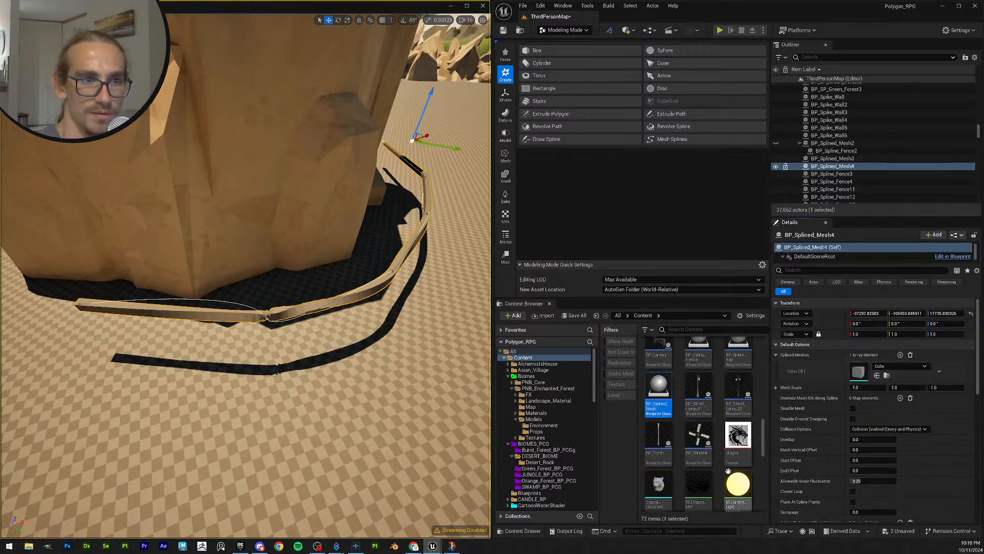
pyautogui.scroll(-5, 732, 476)
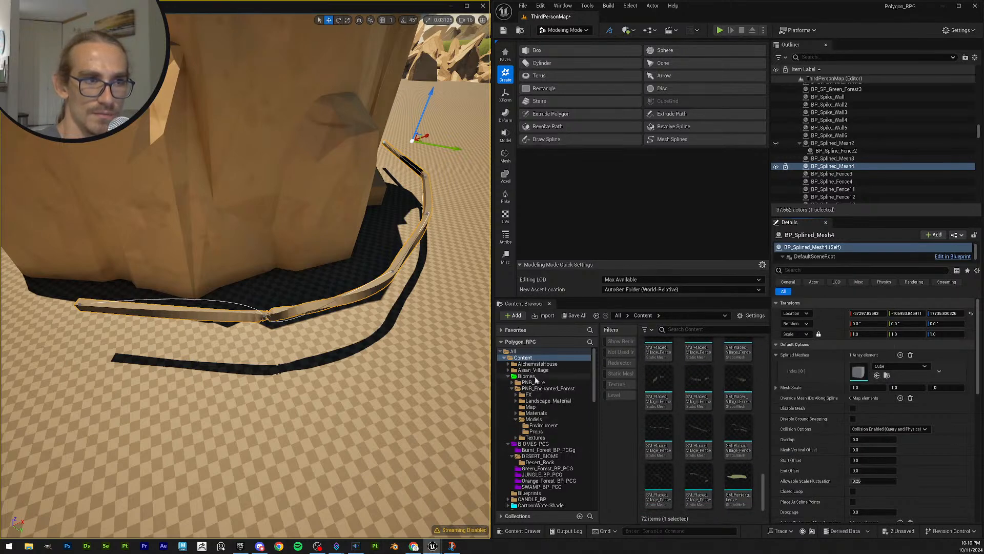
pyautogui.click(700, 330)
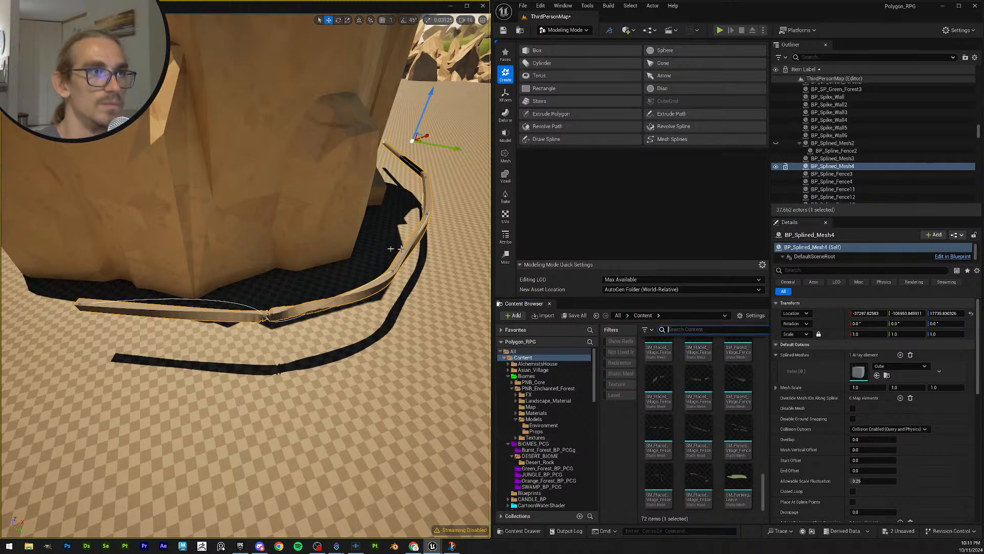
# Step: Locate the source asset of the wooden bridge standing among the mine structures, and return to the splined cliff
pyautogui.moveTo(402, 248); pyautogui.dragTo(393, 304, button='right')
pyautogui.press('w')
pyautogui.scroll(5, 441, 210)
pyautogui.press('w')
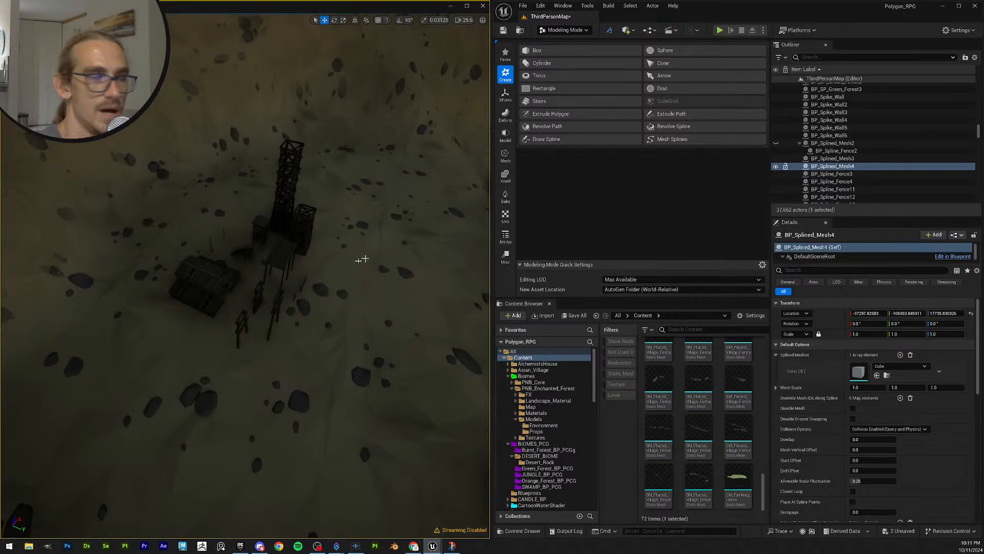
pyautogui.click(286, 255)
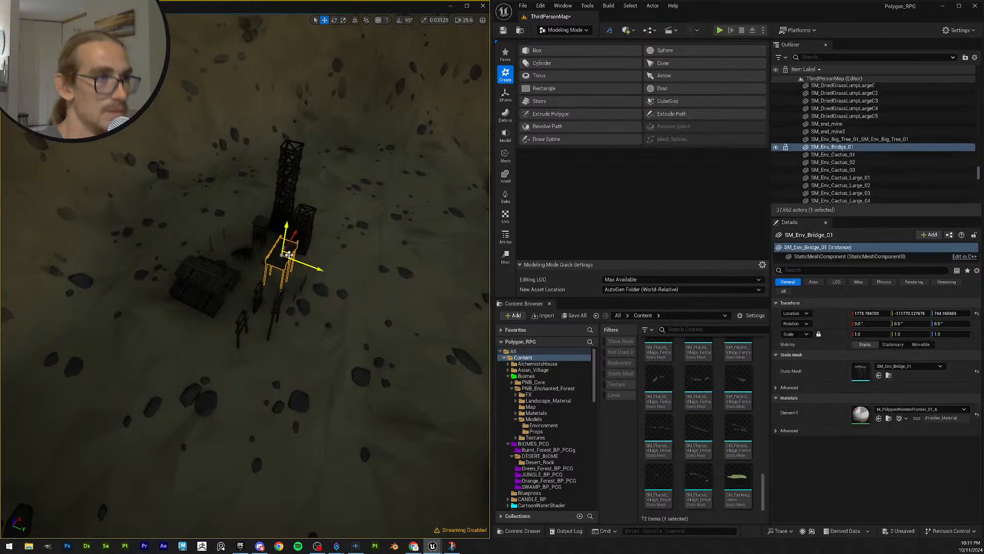
pyautogui.hotkey('ctrl', 'b')
pyautogui.moveTo(288, 255); pyautogui.dragTo(318, 241, button='right')
pyautogui.scroll(-1, 288, 228)
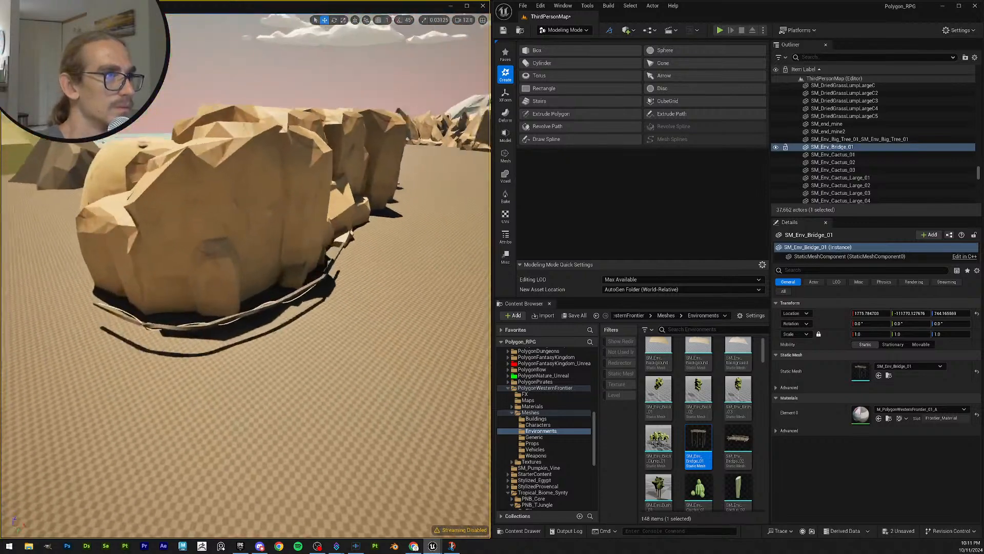
# Step: Replace the cube of the spline around the cliff's base with the SM_Env_Bridge_02 mesh
pyautogui.moveTo(226, 231); pyautogui.dragTo(274, 279, button='right')
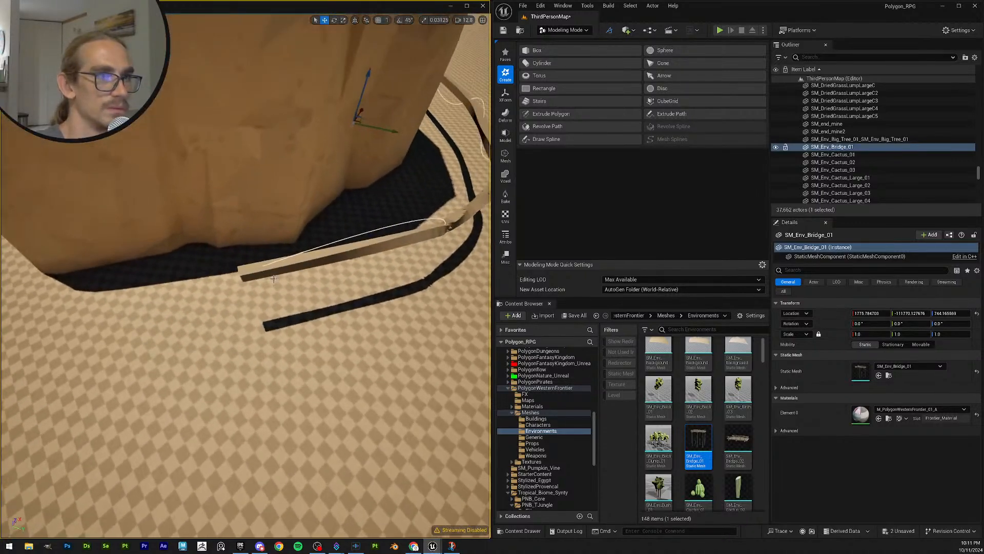
pyautogui.click(247, 282)
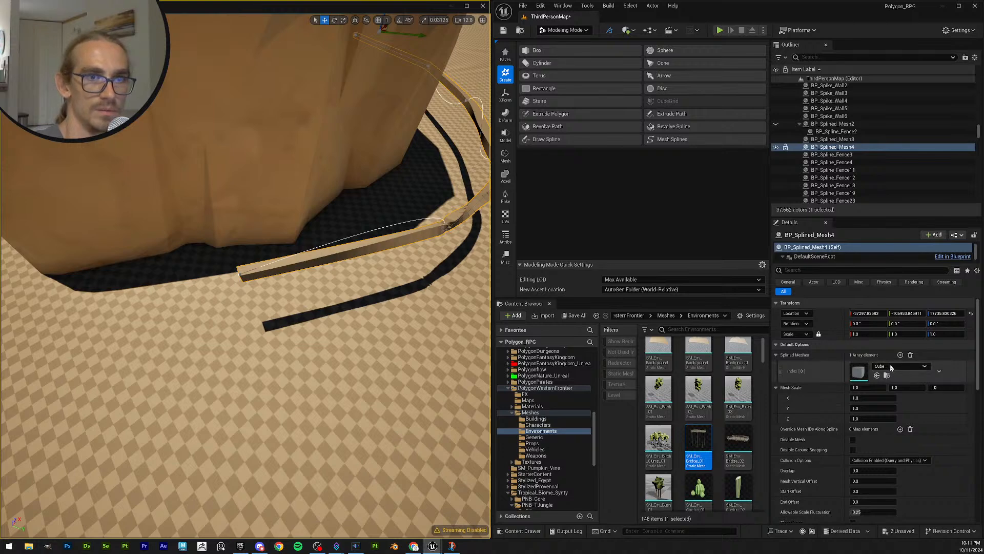
pyautogui.click(891, 367)
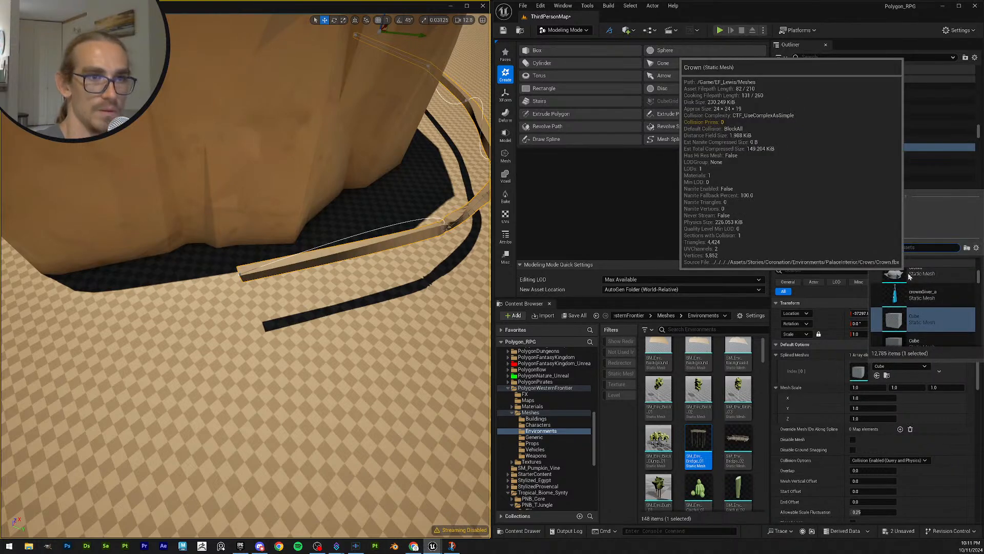
pyautogui.moveTo(749, 444); pyautogui.dragTo(858, 374)
pyautogui.moveTo(367, 294)
pyautogui.mouseDown(button='right')
pyautogui.moveTo(410, 246)
pyautogui.moveTo(382, 274)
pyautogui.moveTo(407, 265)
pyautogui.moveTo(420, 312)
pyautogui.moveTo(415, 267)
pyautogui.moveTo(371, 245)
pyautogui.moveTo(423, 249)
pyautogui.moveTo(365, 243)
pyautogui.moveTo(348, 287)
pyautogui.moveTo(373, 285)
pyautogui.moveTo(354, 272)
pyautogui.moveTo(361, 287)
pyautogui.mouseUp(button='right')
pyautogui.press('w')
pyautogui.scroll(-1, 382, 275)
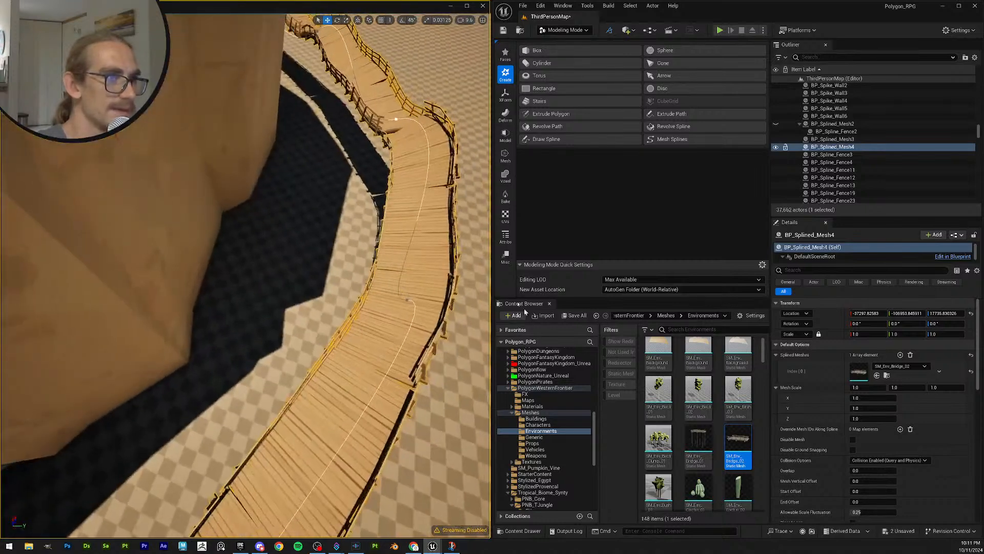
# Step: Rotate a spline point midway along the bridge around the cliff to bank its deck sideways
pyautogui.click(409, 300)
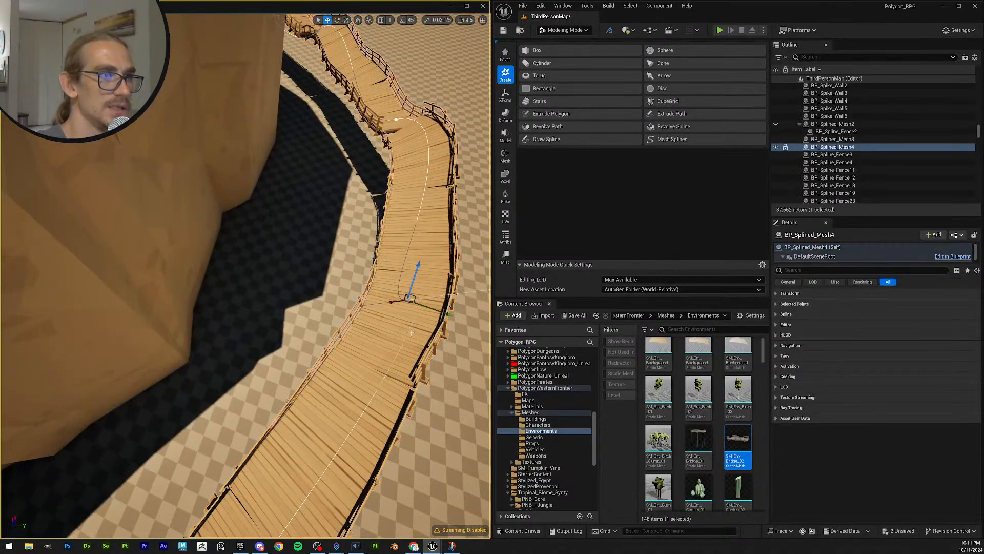
pyautogui.moveTo(410, 333)
pyautogui.mouseDown(button='right')
pyautogui.moveTo(394, 336)
pyautogui.moveTo(410, 336)
pyautogui.mouseUp(button='right')
pyautogui.press('r')
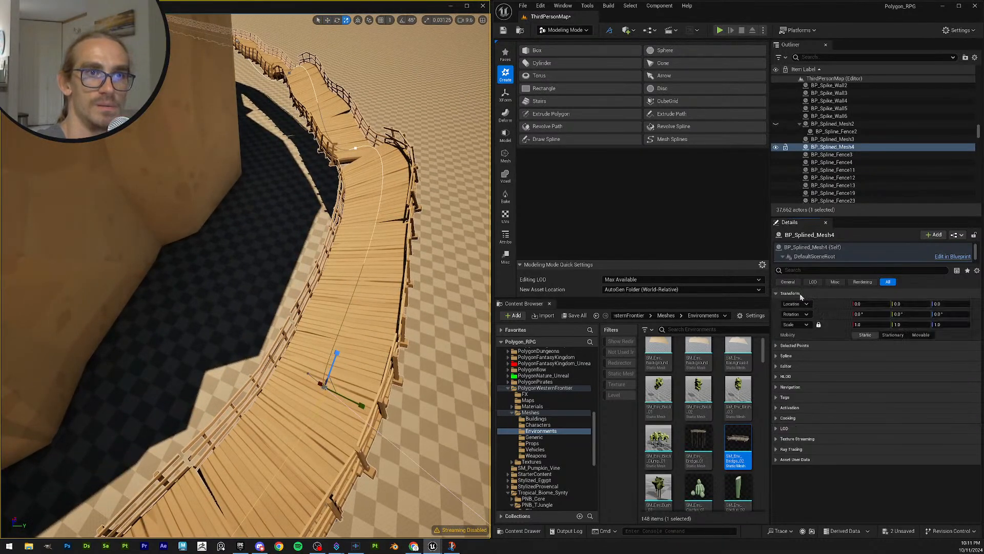
pyautogui.click(790, 293)
pyautogui.press('e')
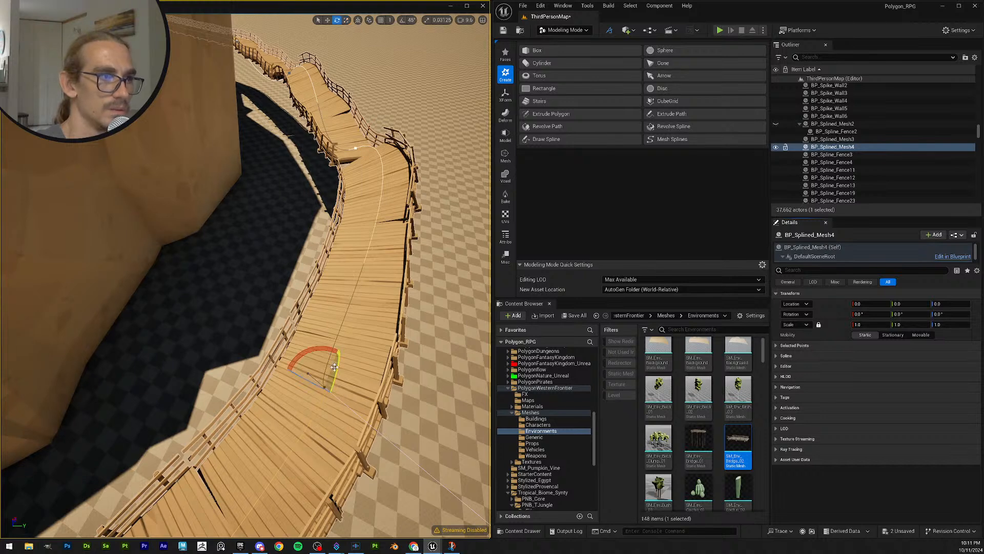
pyautogui.moveTo(313, 307); pyautogui.dragTo(302, 308, button='right')
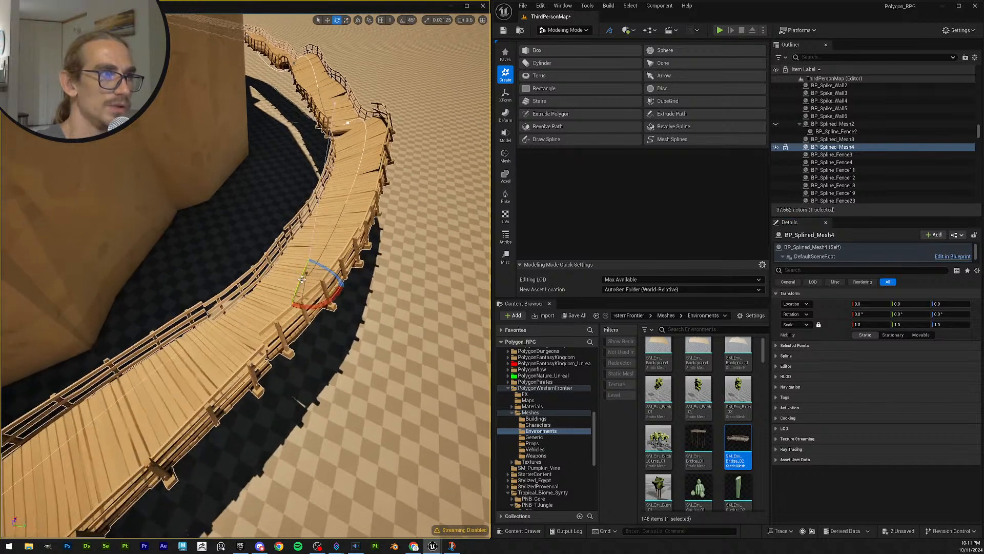
pyautogui.moveTo(299, 291); pyautogui.dragTo(276, 356)
pyautogui.moveTo(300, 403); pyautogui.dragTo(307, 390)
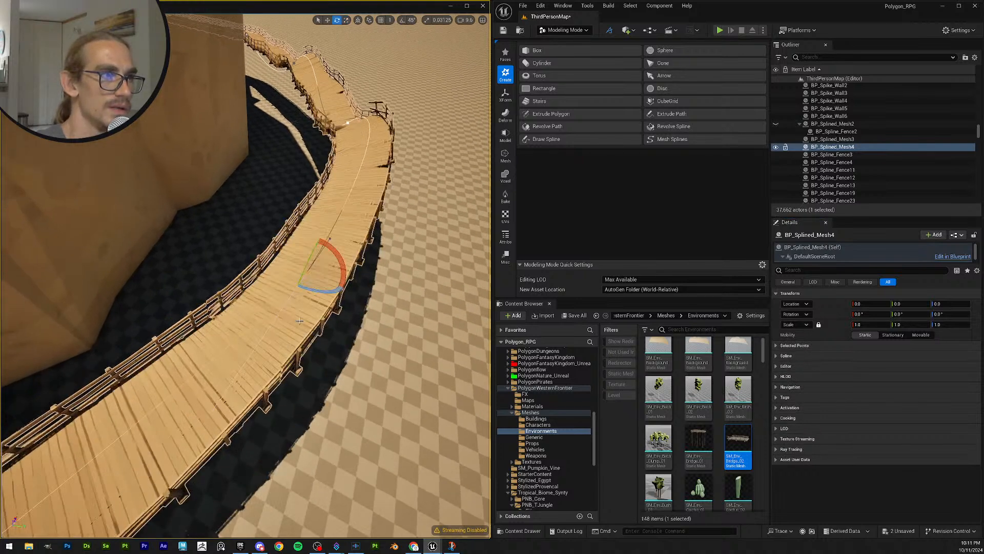
pyautogui.moveTo(354, 290); pyautogui.dragTo(275, 287, button='right')
pyautogui.moveTo(254, 277); pyautogui.dragTo(252, 280)
pyautogui.moveTo(253, 280); pyautogui.dragTo(330, 299, button='right')
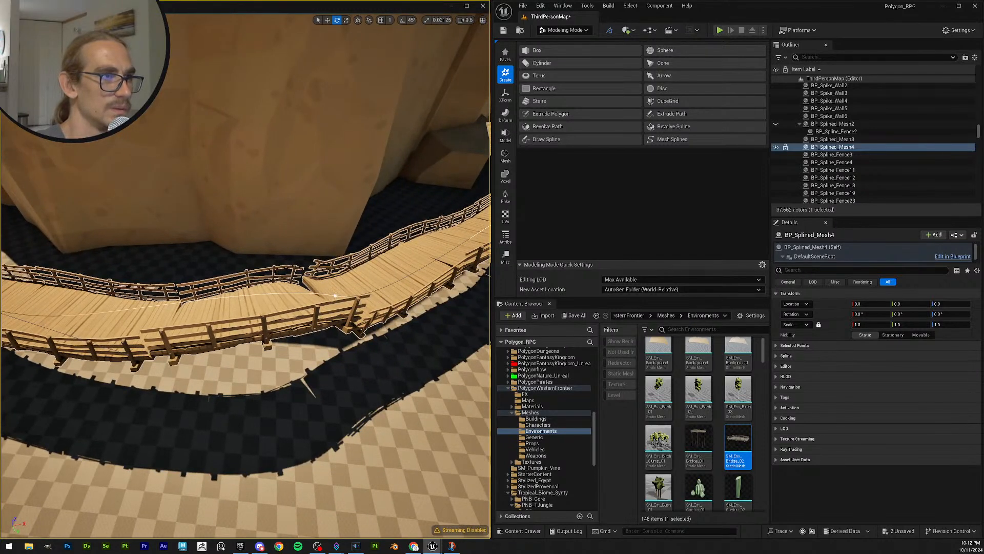
# Step: Try rotating the spline point at the next bend of the bridge, and undo the rotation
pyautogui.click(335, 296)
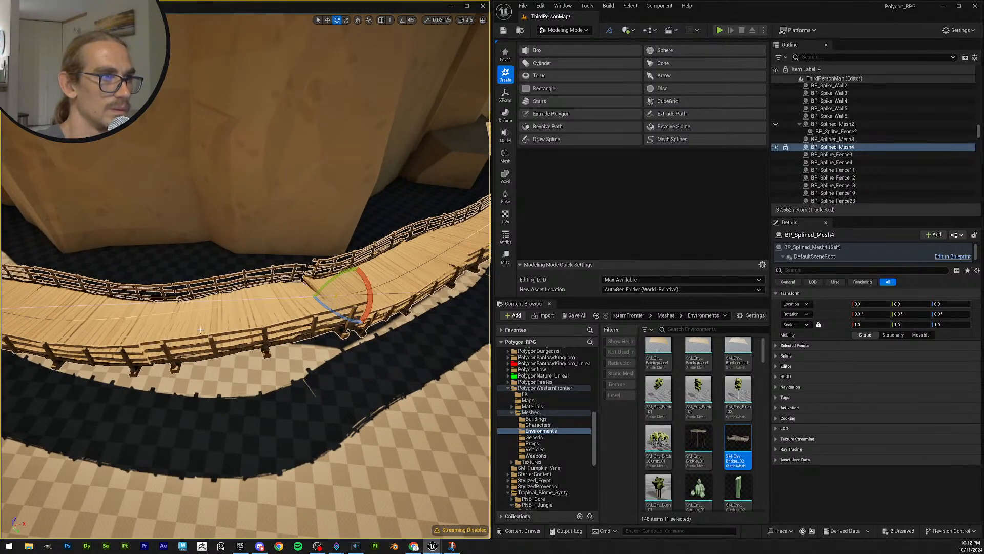
pyautogui.moveTo(334, 280); pyautogui.dragTo(126, 392)
pyautogui.moveTo(296, 327); pyautogui.dragTo(318, 310, button='right')
pyautogui.hotkey('ctrl', 'z')
pyautogui.press('s')
pyautogui.press('w')
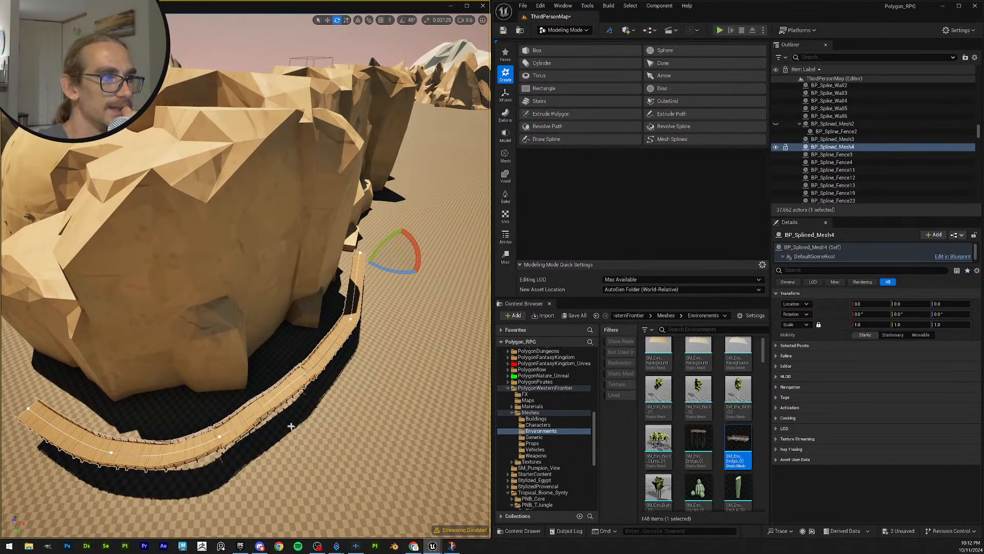
# Step: Check several points along the bridge spline, and delete the whole BP_Splined_Mesh4 actor from the level
pyautogui.click(257, 413)
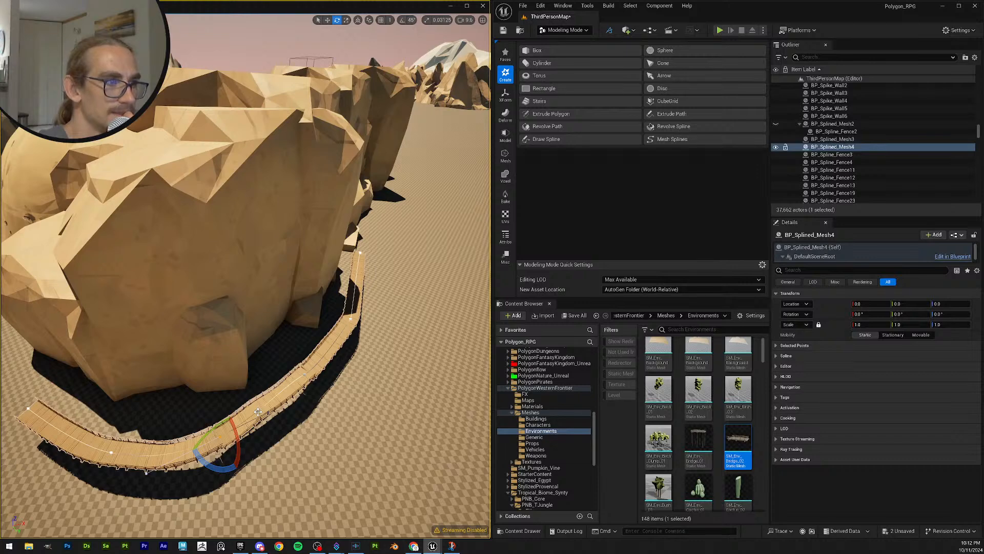
pyautogui.click(253, 403)
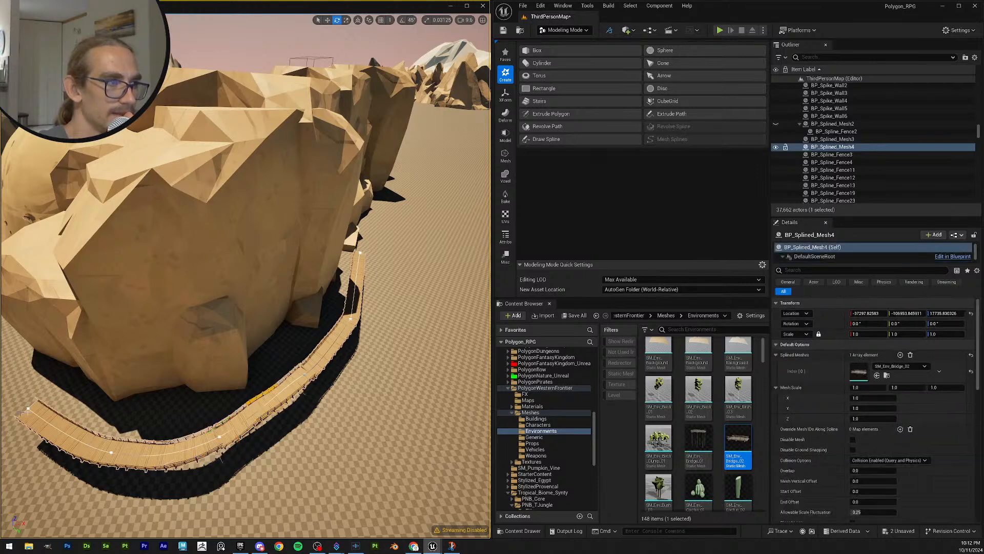
pyautogui.click(27, 409)
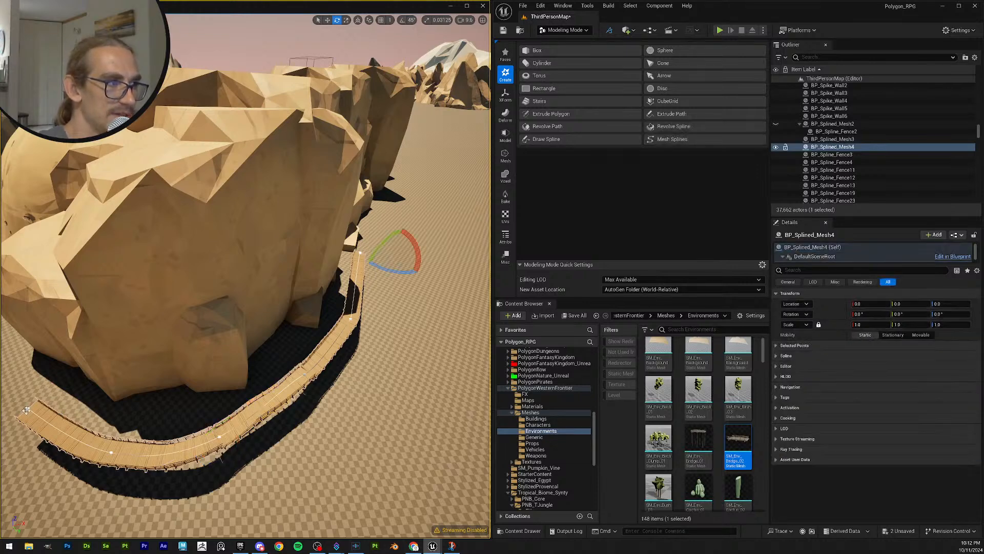
pyautogui.click(27, 409)
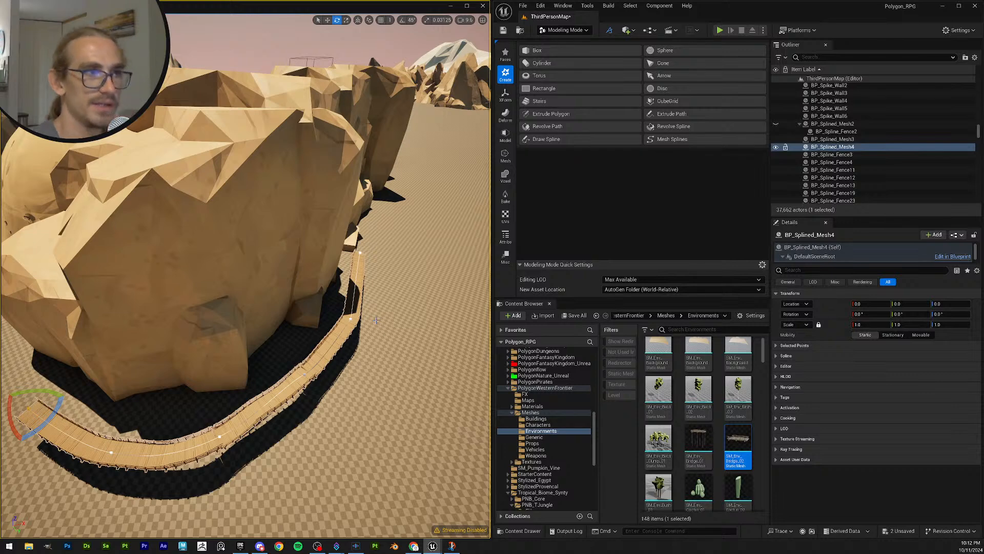
pyautogui.click(367, 307)
pyautogui.click(358, 308)
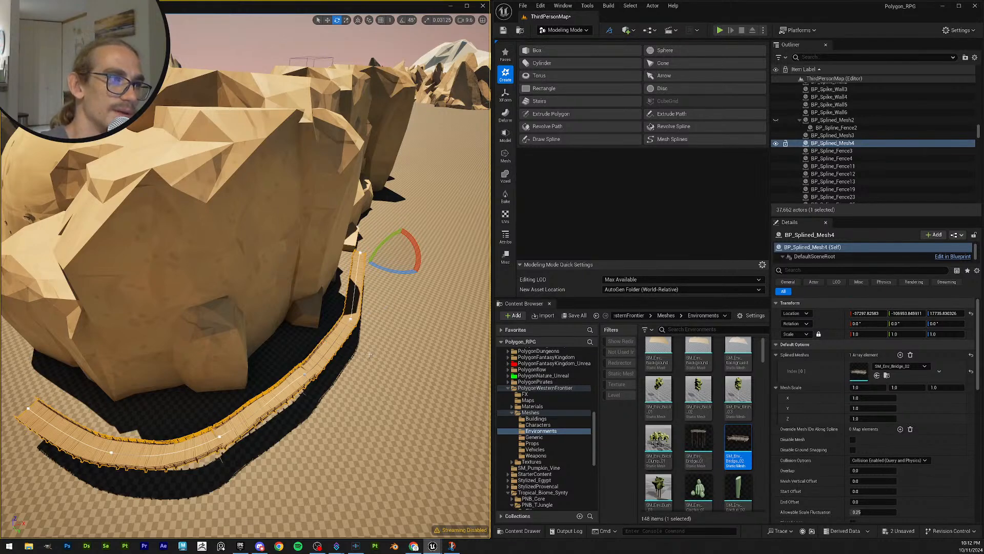
pyautogui.press('Delete')
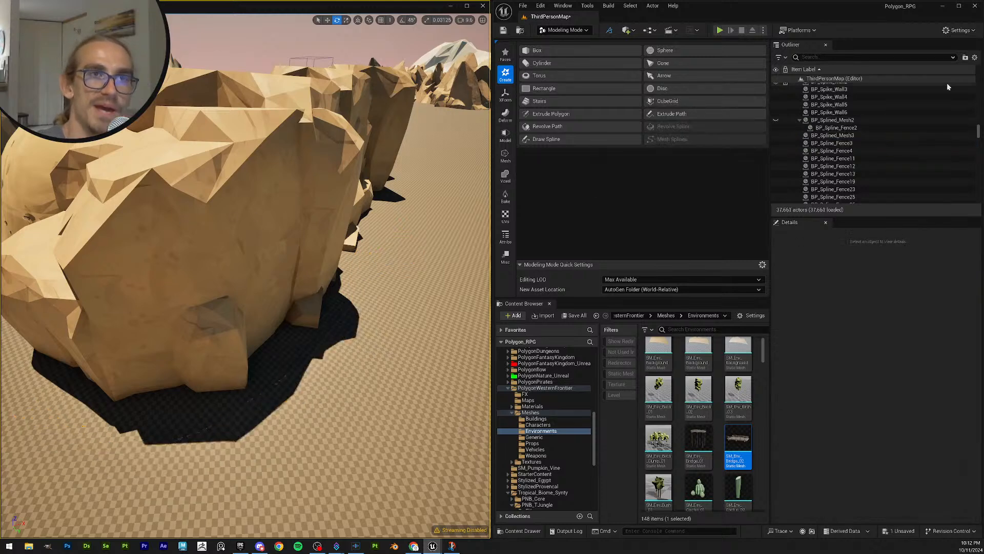
# Step: Collapse the Polygon_Kingdom folder and look through the level's actor list from beginning to end
pyautogui.scroll(6, 961, 148)
pyautogui.moveTo(979, 130); pyautogui.dragTo(981, 70)
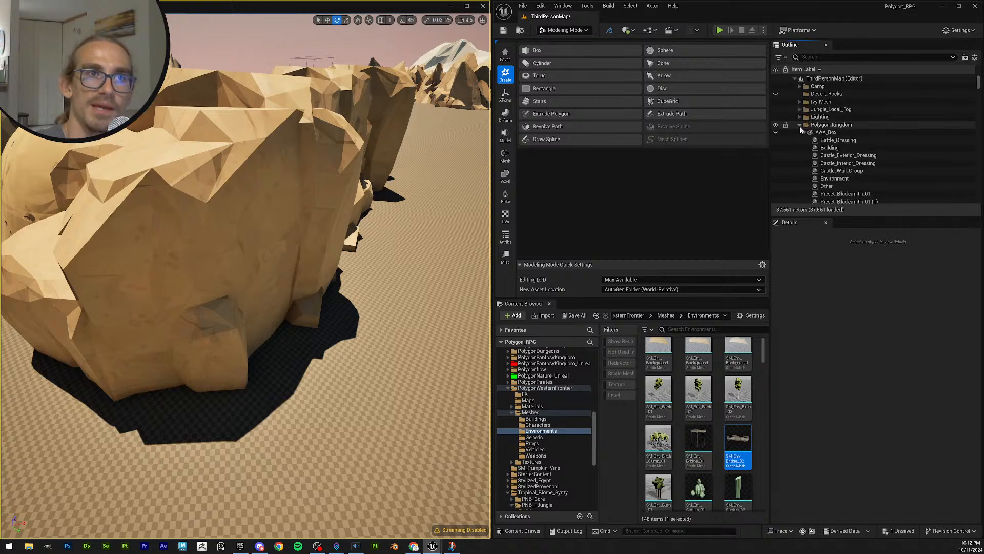
pyautogui.click(800, 125)
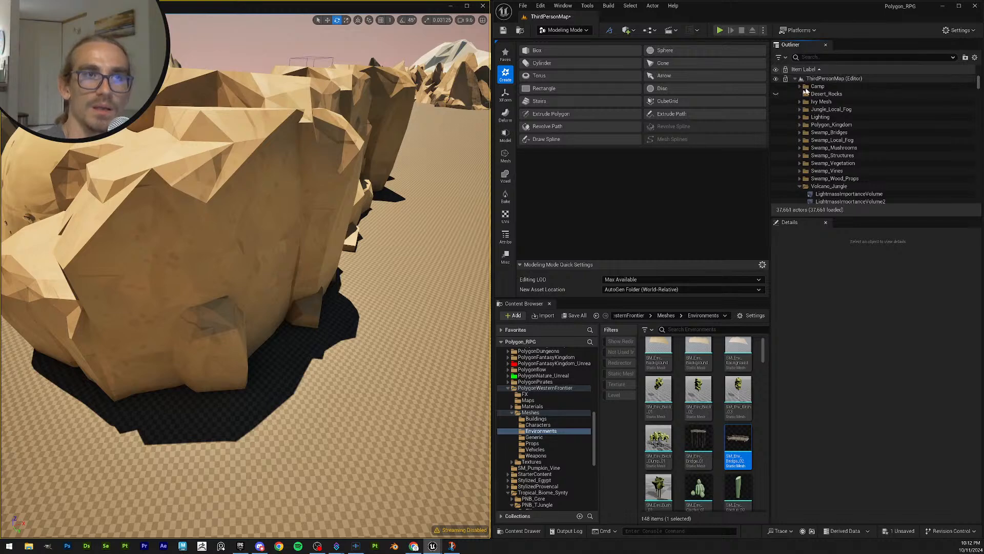
pyautogui.scroll(-3, 876, 148)
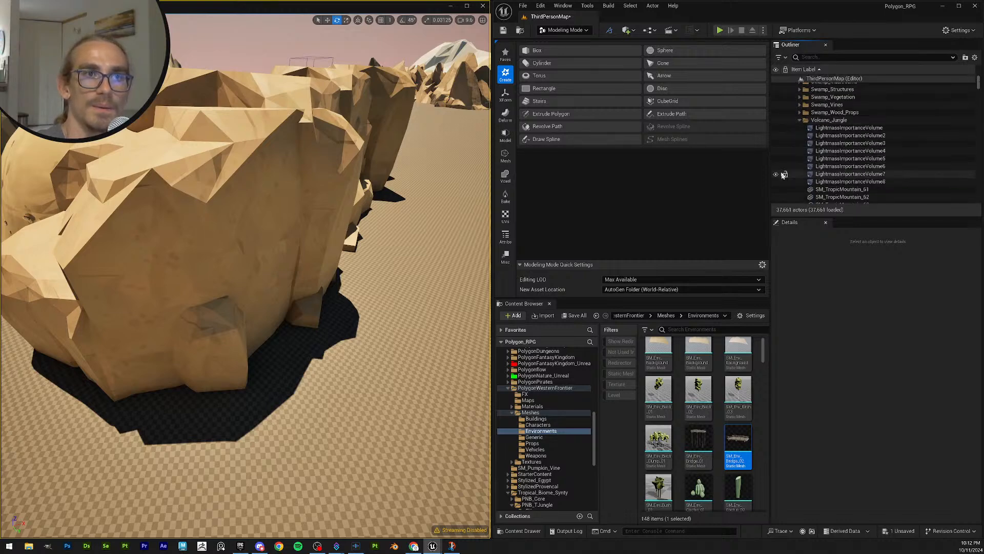
pyautogui.moveTo(979, 82); pyautogui.dragTo(968, 233)
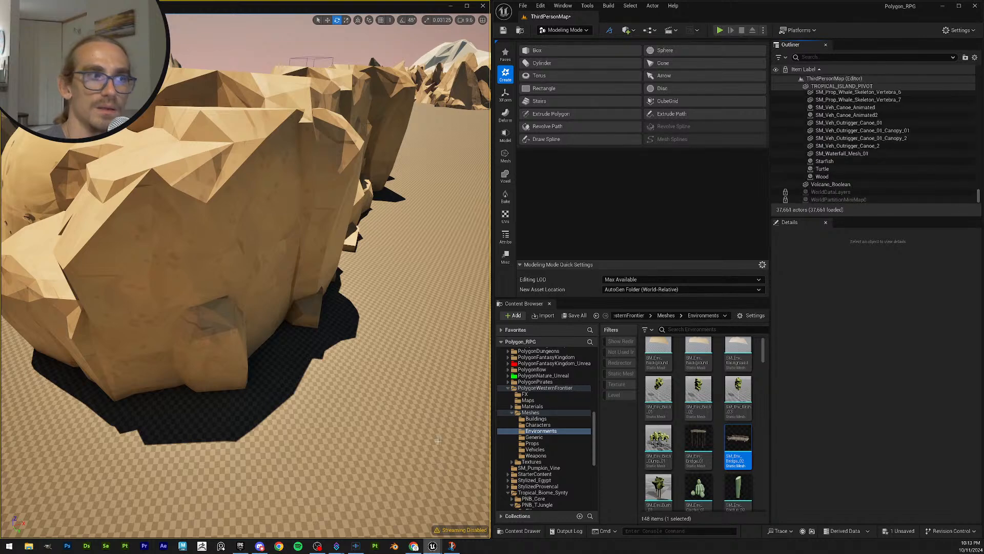
# Step: Select Landscape2, the checkered ground around the cliff, together with all of its streaming proxies
pyautogui.click(410, 302)
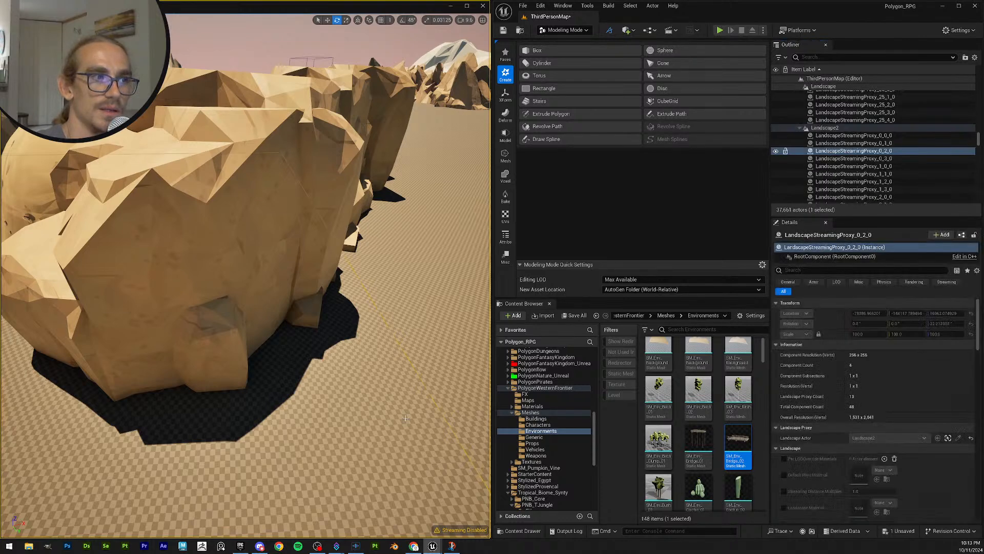
pyautogui.click(839, 129)
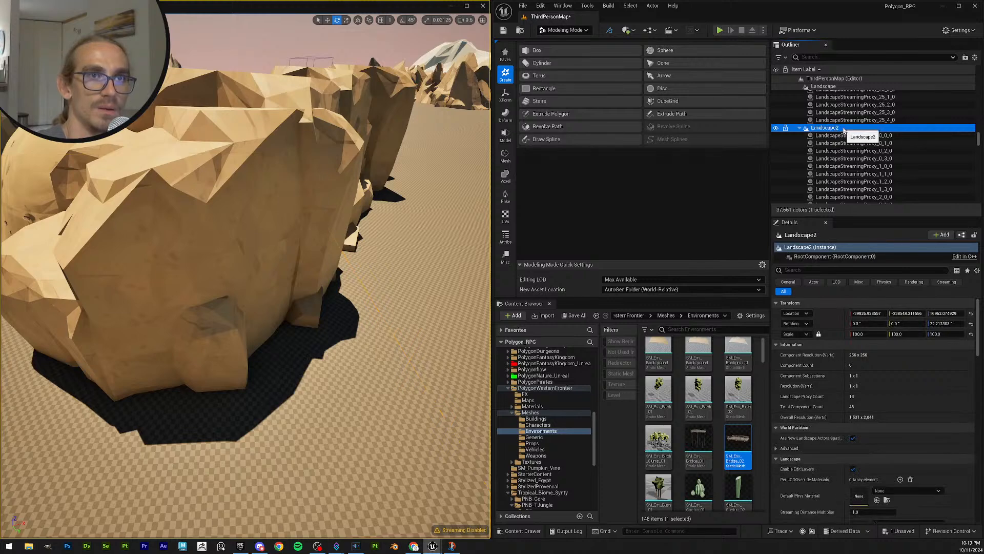
pyautogui.scroll(-2, 848, 136)
pyautogui.keyDown('shift'); pyautogui.click(856, 147); pyautogui.keyUp('shift')
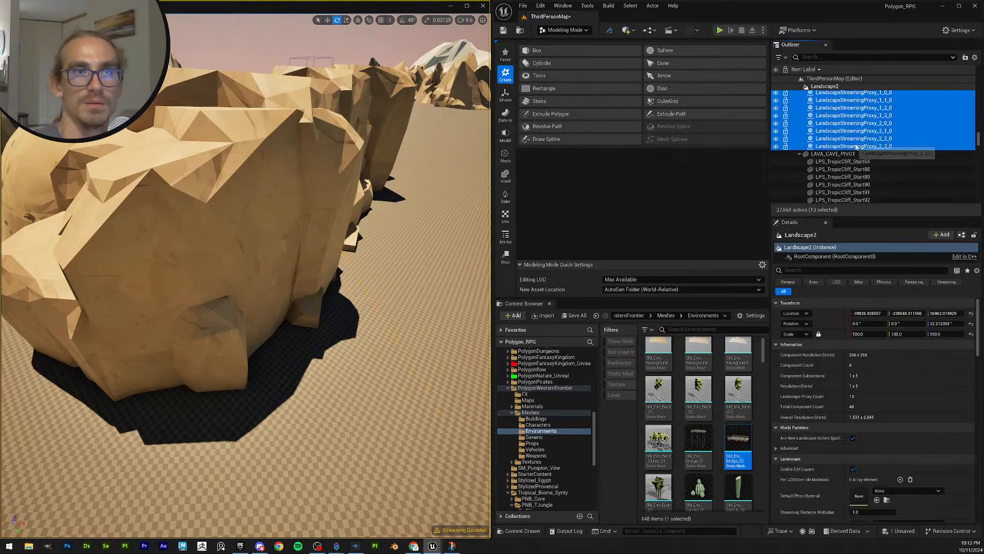
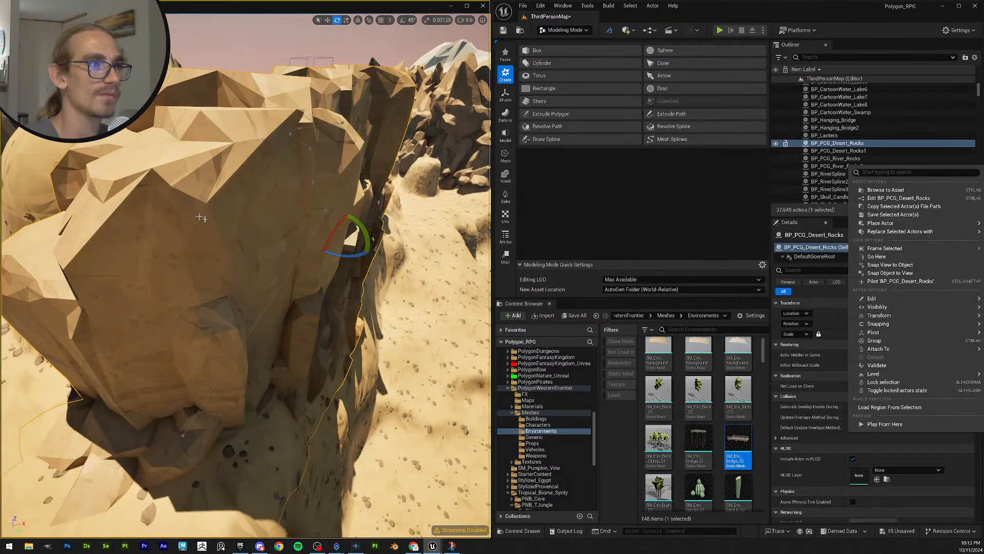
# Step: Deselect the desert rocks actor and view the desert beyond the cliff in game view
pyautogui.moveTo(205, 216); pyautogui.dragTo(219, 216, button='right')
pyautogui.press('Escape')
pyautogui.press('g')
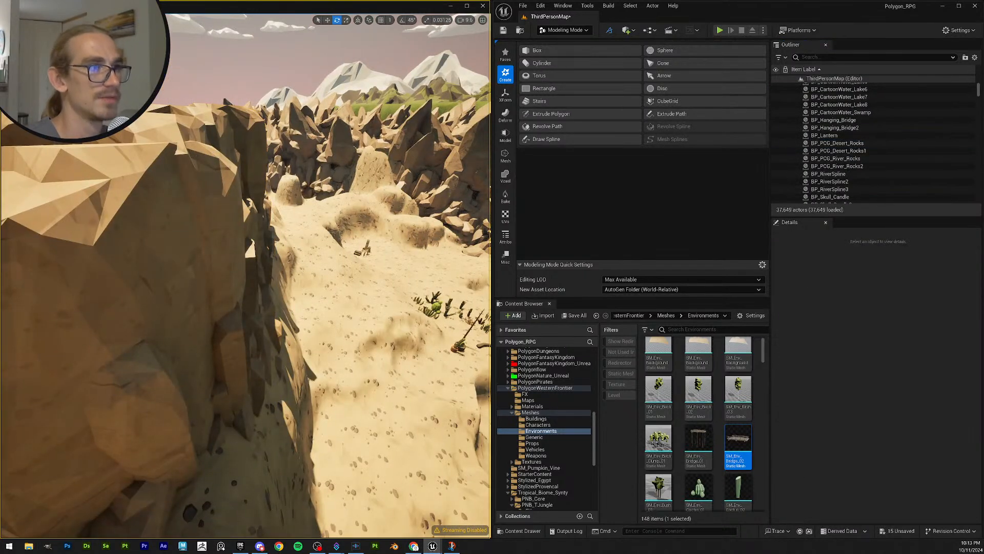
# Step: Delete the BP_Splined_Mesh3 spline, whose cube meshes lie along the wooden bridge by the cliff
pyautogui.scroll(1, 263, 177)
pyautogui.moveTo(263, 177); pyautogui.dragTo(365, 183, button='right')
pyautogui.scroll(3, 267, 130)
pyautogui.scroll(-1, 300, 169)
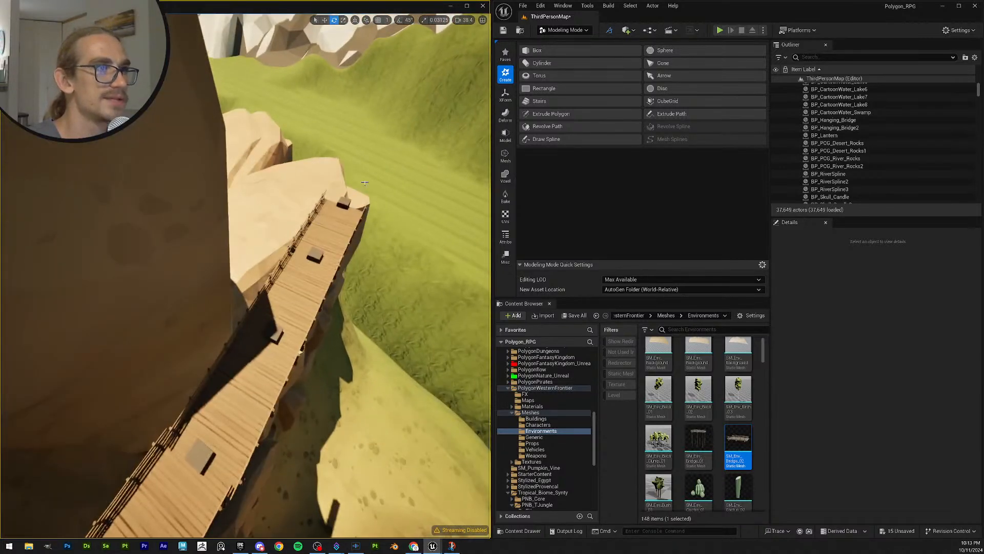
pyautogui.click(343, 205)
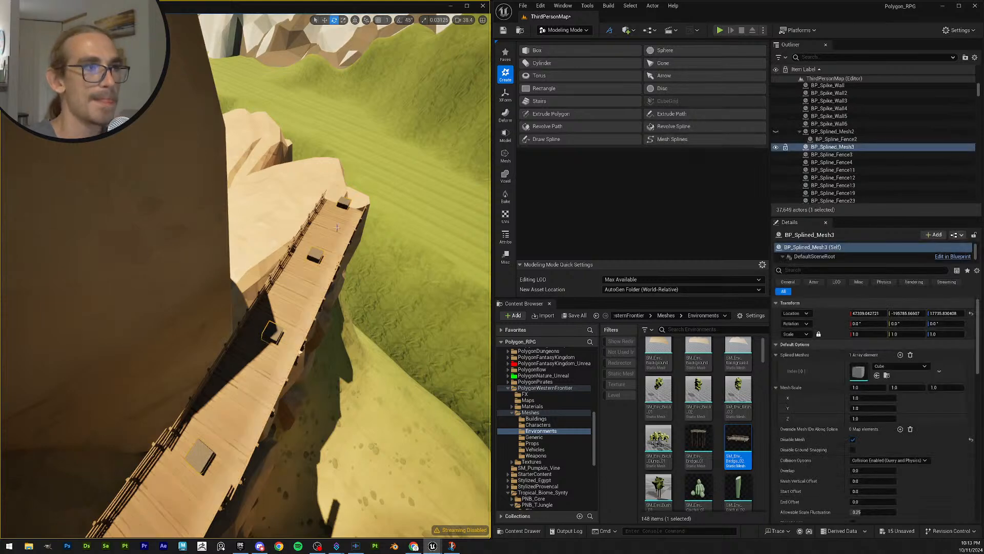
pyautogui.press('Delete')
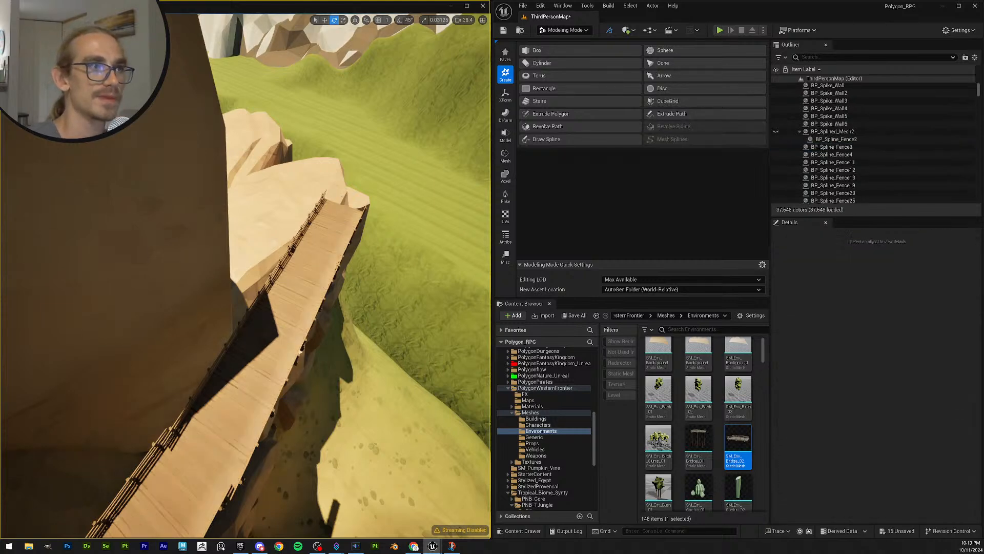
# Step: Select all the BP_SM_Env_Bridge_02 actors that form the wooden bridge and delete them from the level
pyautogui.click(350, 208)
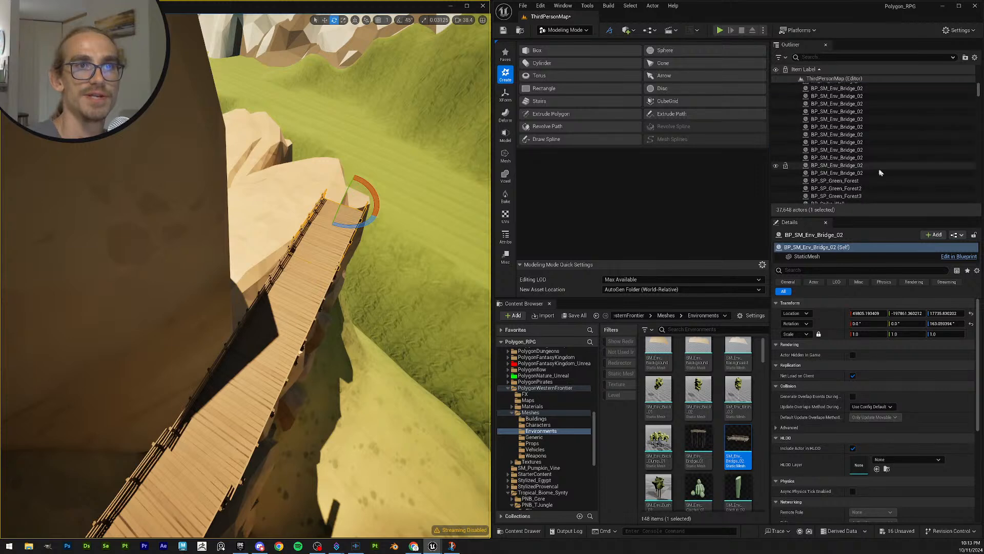
pyautogui.keyDown('shift'); pyautogui.click(870, 174); pyautogui.keyUp('shift')
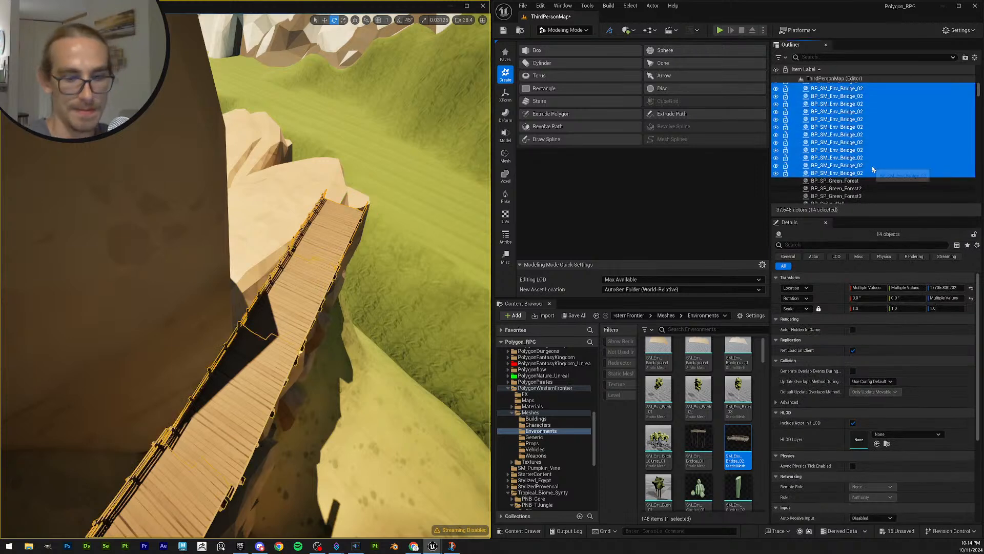
pyautogui.press('Delete')
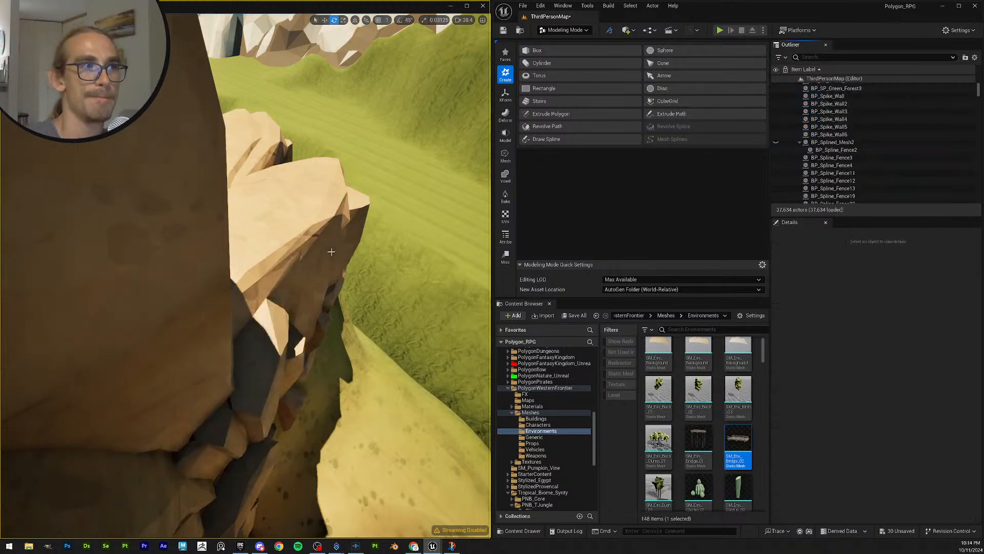
# Step: Delete the BP_Splined_Mesh2 actor, the bridge spline running along the canyon wall
pyautogui.moveTo(328, 265); pyautogui.dragTo(149, 190, button='right')
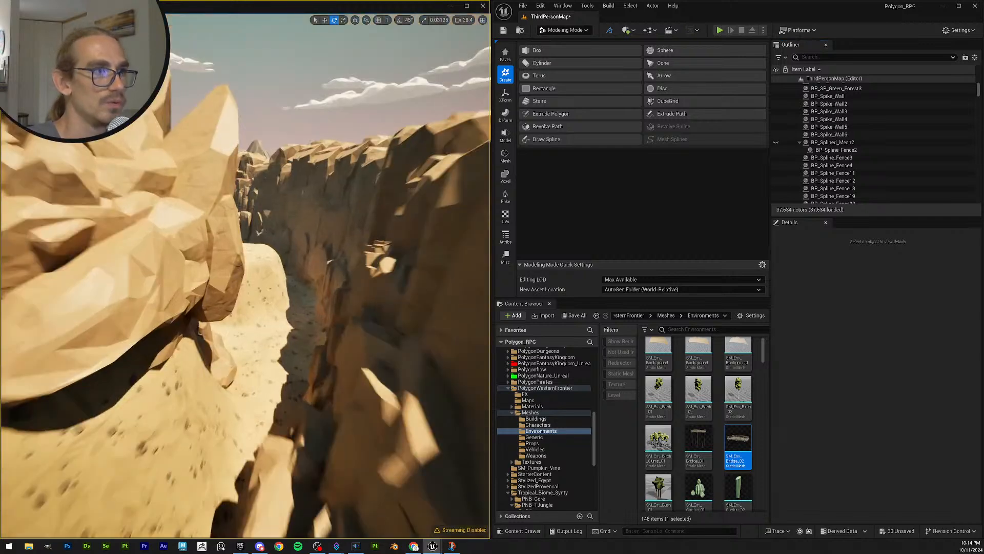
pyautogui.scroll(1, 245, 276)
pyautogui.press('w')
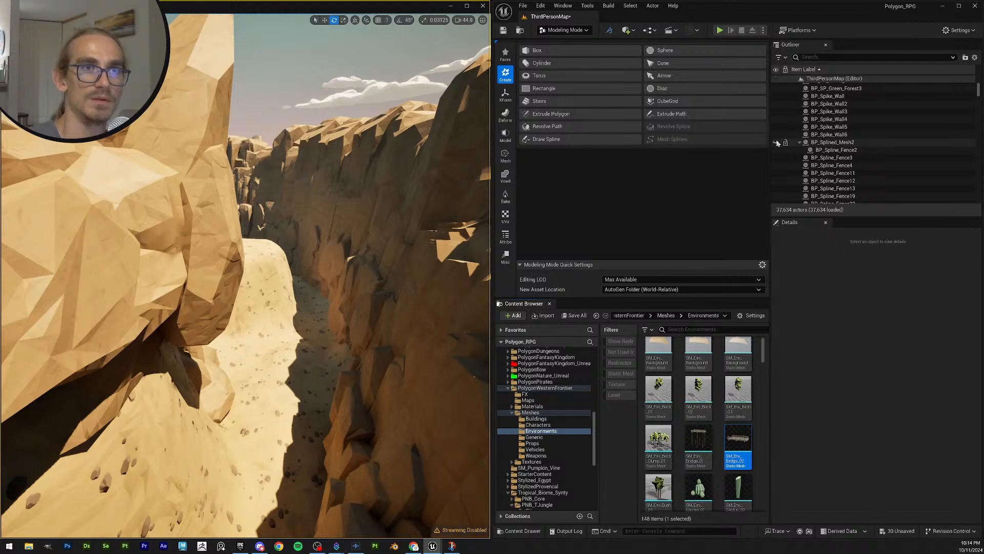
pyautogui.click(827, 144)
pyautogui.moveTo(378, 209); pyautogui.dragTo(395, 276, button='right')
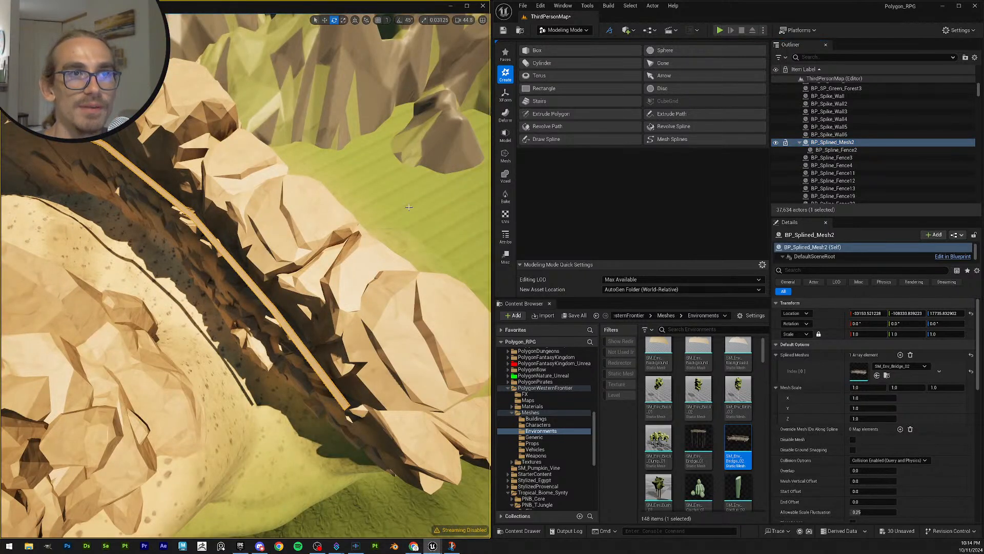
pyautogui.press('Delete')
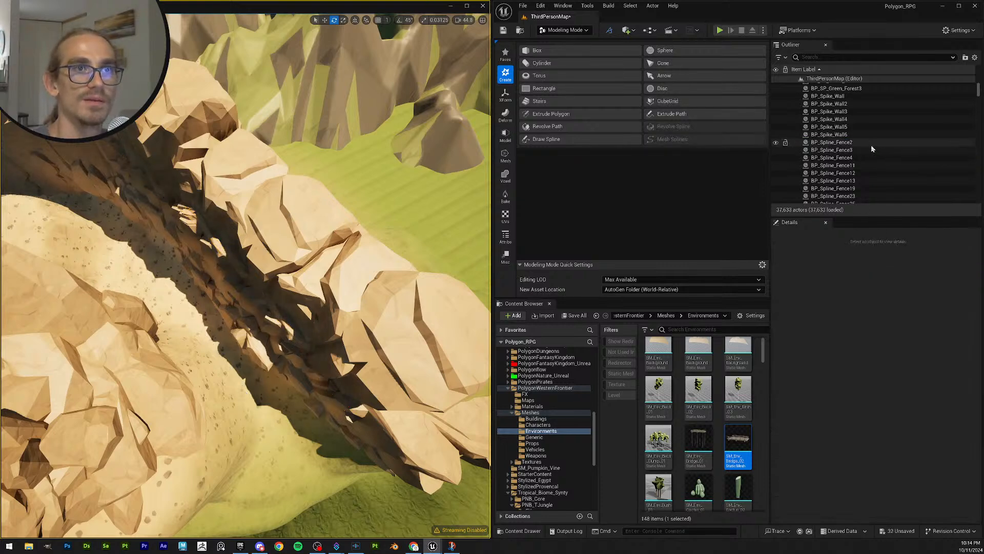
# Step: Search the level's actors for "splined", look over the desert cliffs, and clear the search
pyautogui.click(844, 56)
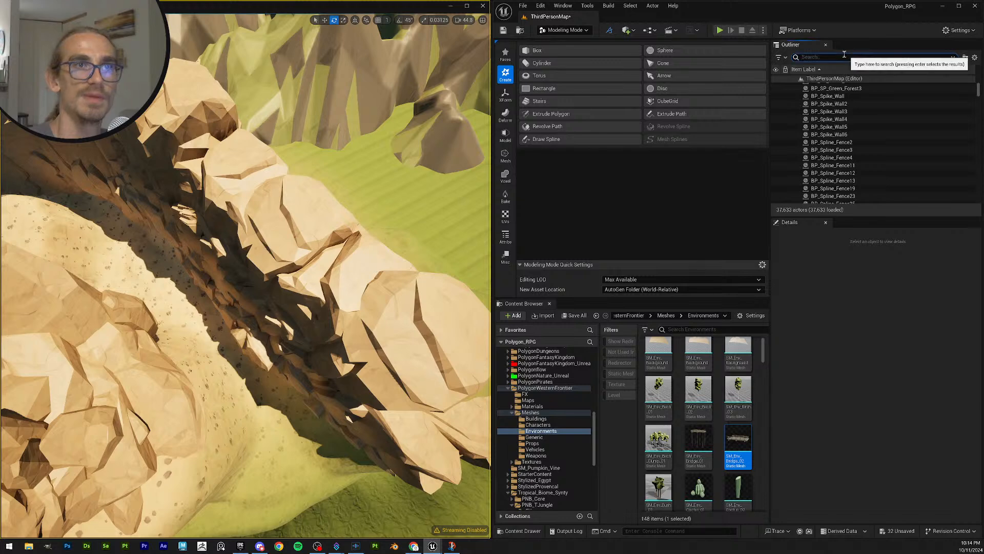
pyautogui.write('splined')
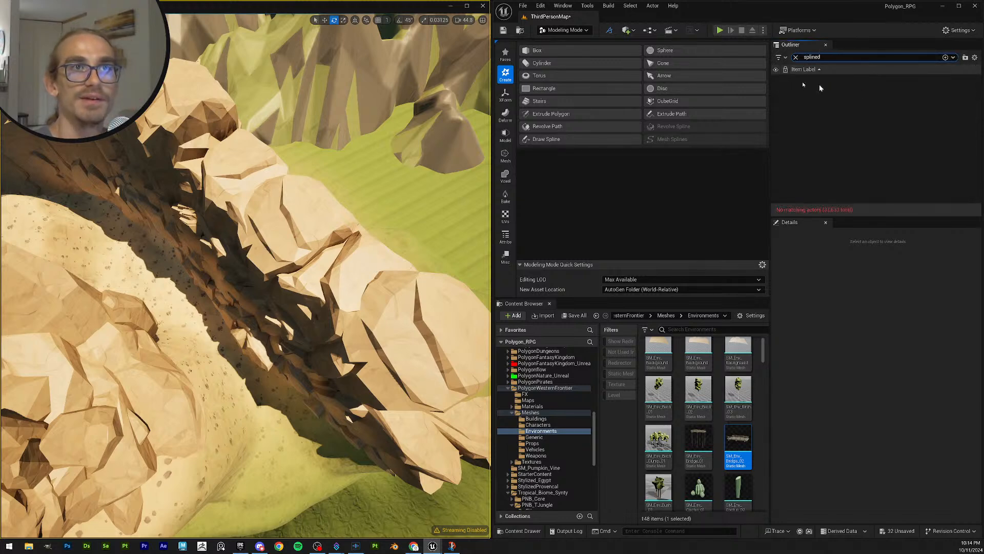
pyautogui.press('w')
pyautogui.moveTo(186, 273); pyautogui.dragTo(303, 207, button='right')
pyautogui.scroll(-3, 186, 273)
pyautogui.press('w')
pyautogui.click(795, 57)
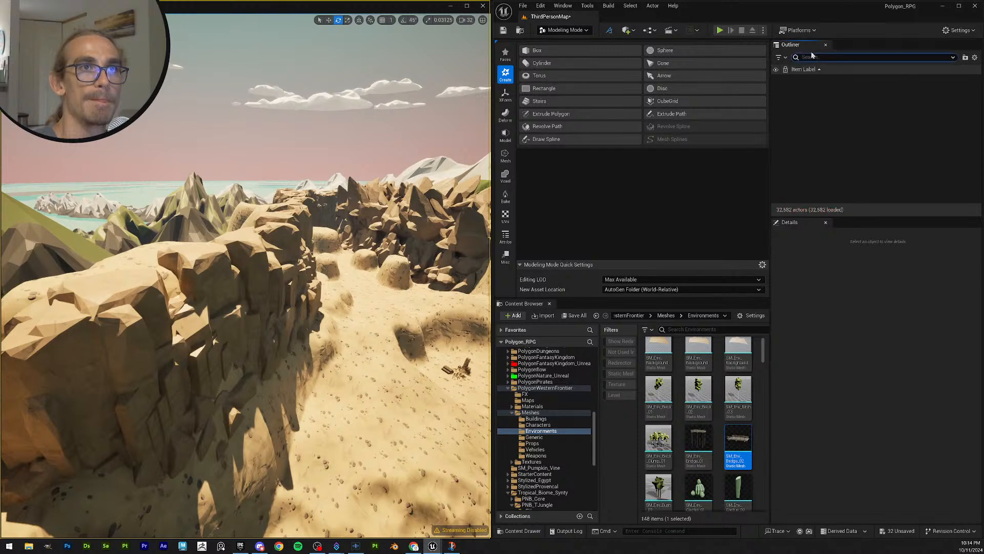
# Step: Save the ThirdPersonMap level and all modified assets
pyautogui.click(503, 30)
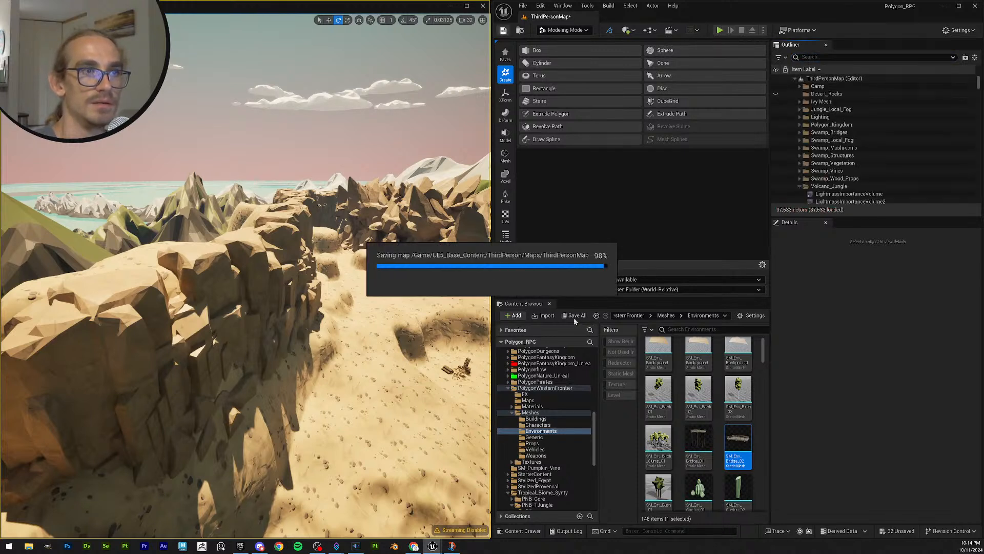
pyautogui.click(575, 316)
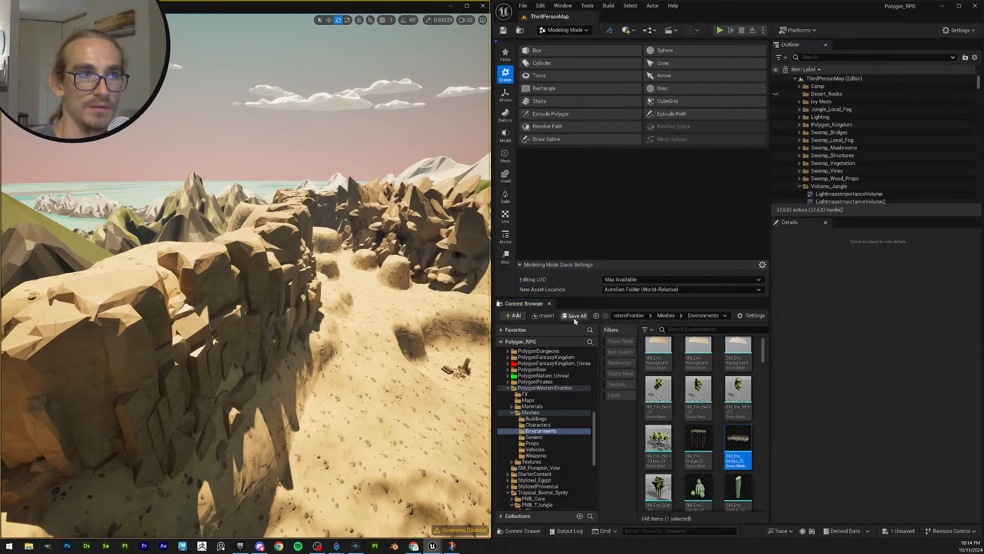
pyautogui.click(562, 360)
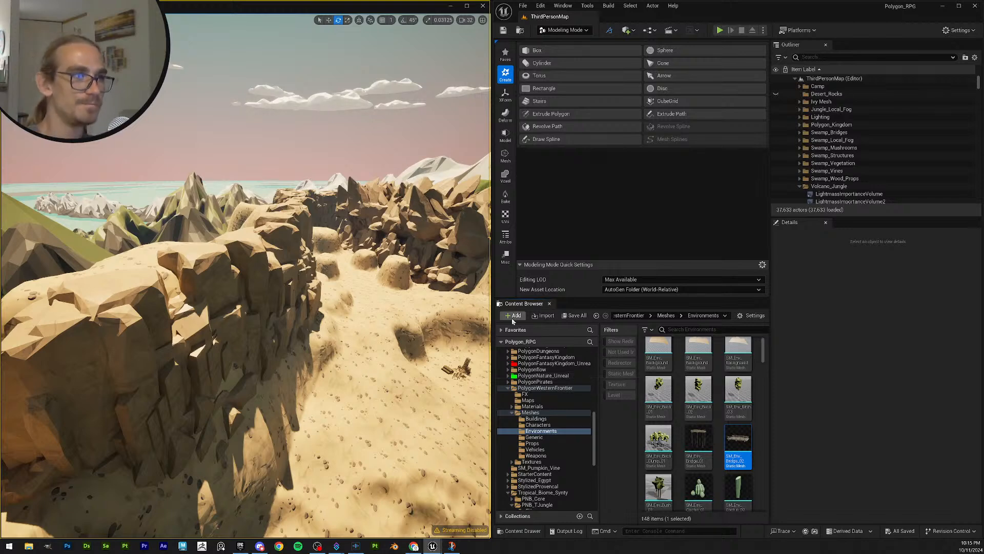
# Step: Delete the Desert_Rocks folder from the level's actor list and save the level
pyautogui.press('w')
pyautogui.moveTo(359, 287); pyautogui.dragTo(376, 300, button='right')
pyautogui.scroll(-1, 313, 287)
pyautogui.press('s')
pyautogui.scroll(-2, 376, 300)
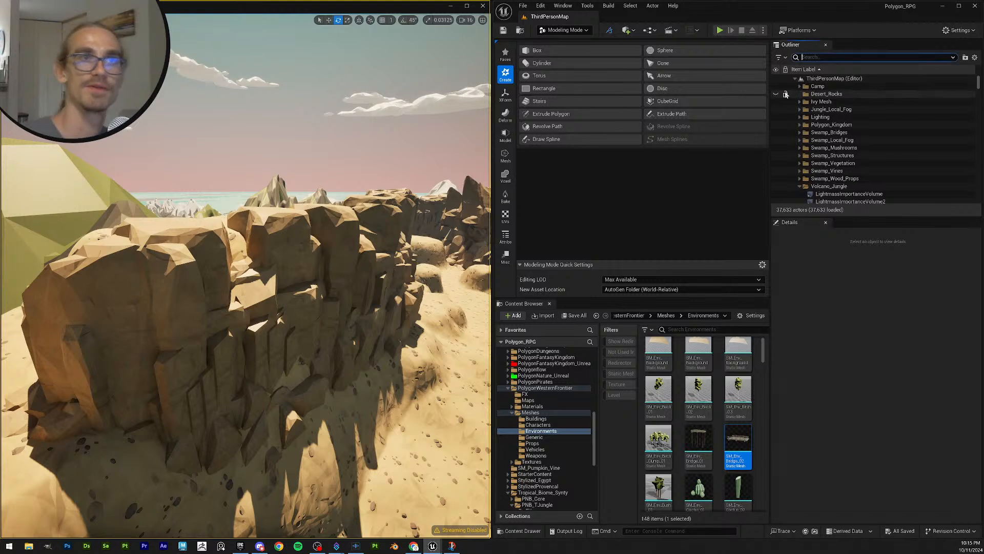
pyautogui.click(818, 94)
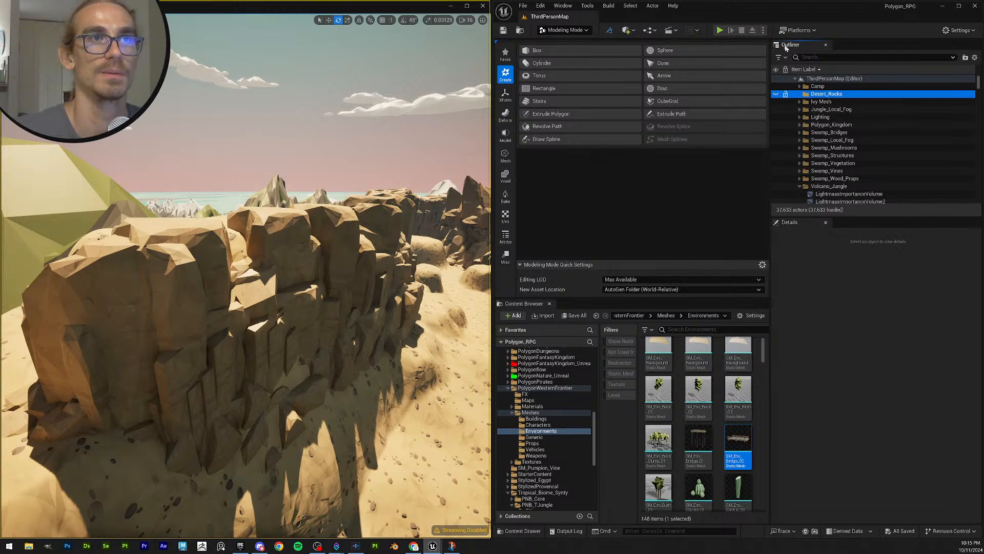
pyautogui.press('Delete')
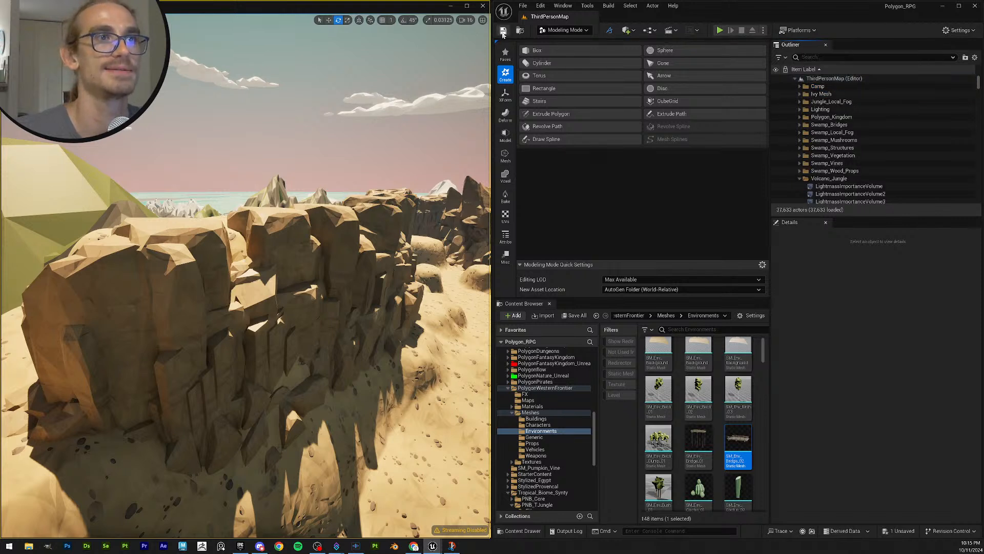
pyautogui.click(503, 33)
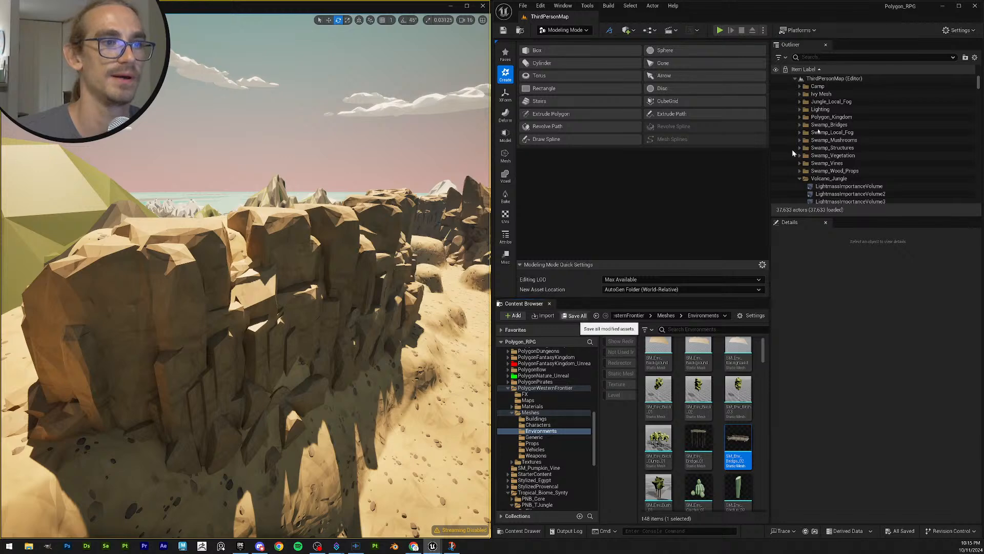
# Step: Filter the level's actors by "rect" and unhide the Rectangle ground plane
pyautogui.click(832, 57)
pyautogui.write('r')
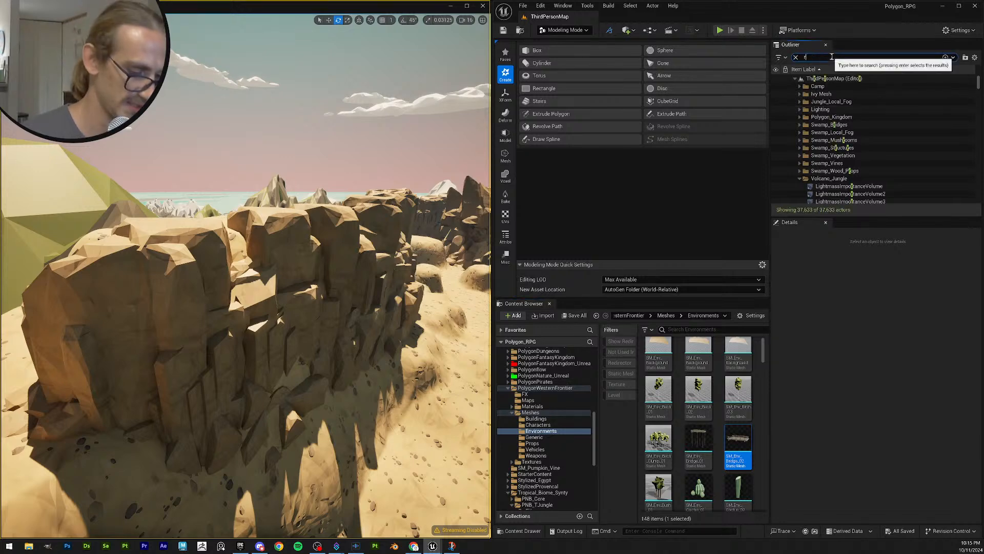
pyautogui.write('ect')
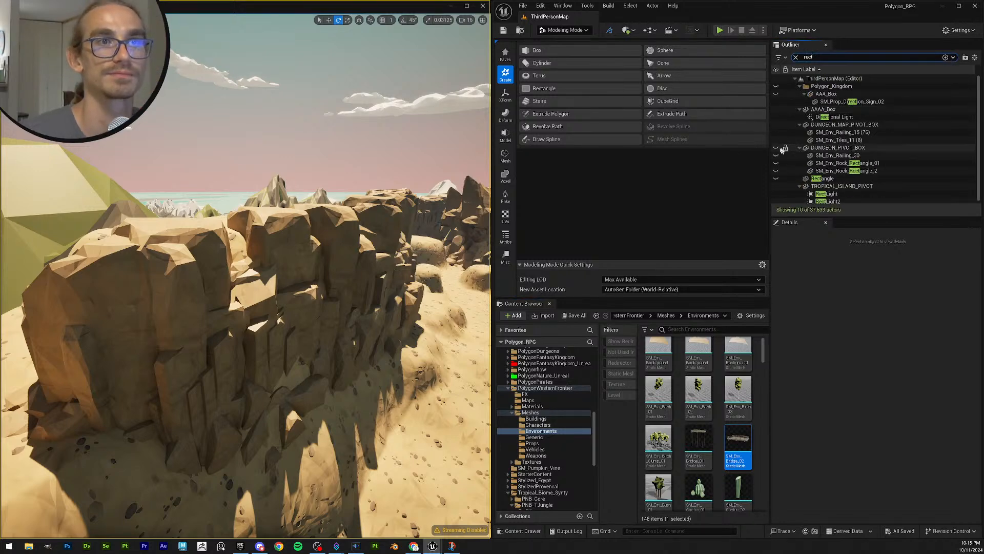
pyautogui.click(776, 179)
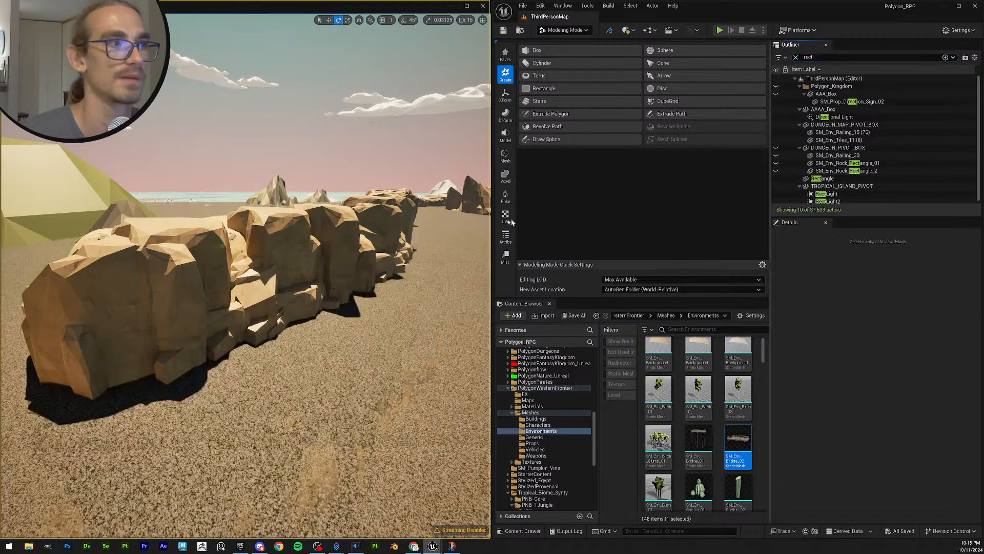
# Step: Find BP_Splined_Mesh in the project's main Content folder and place it on the flat ground in front of the cliff
pyautogui.moveTo(328, 256); pyautogui.dragTo(302, 323, button='right')
pyautogui.scroll(-2, 318, 267)
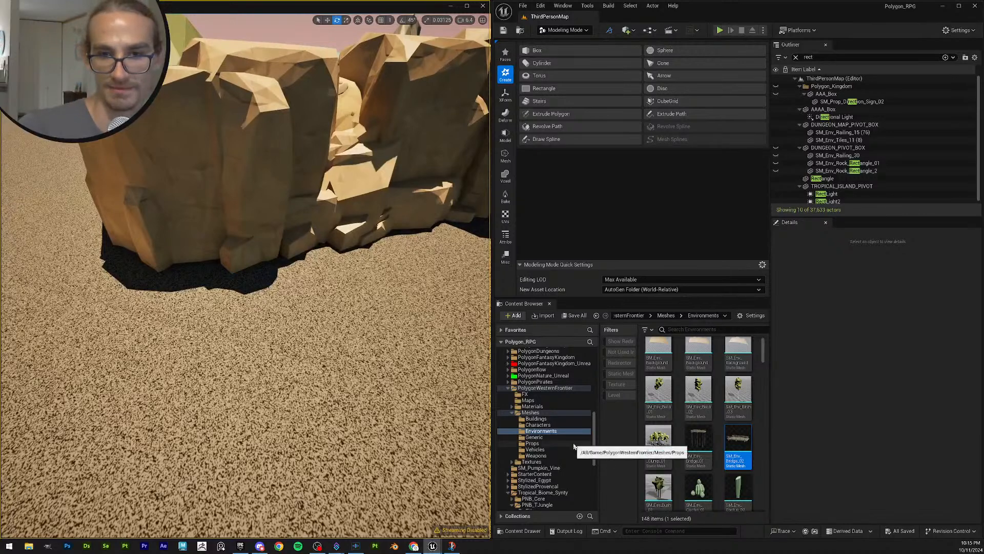
pyautogui.scroll(15, 577, 442)
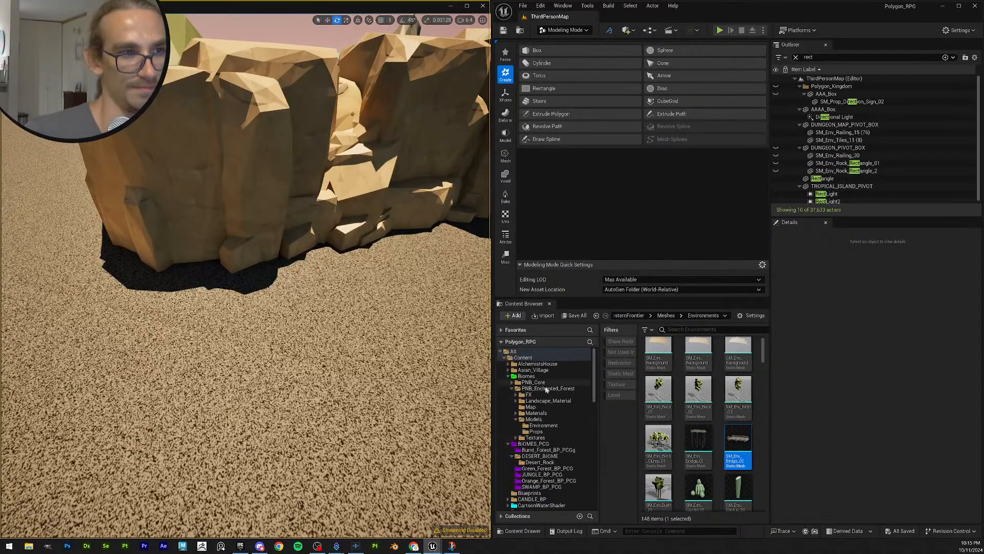
pyautogui.click(547, 449)
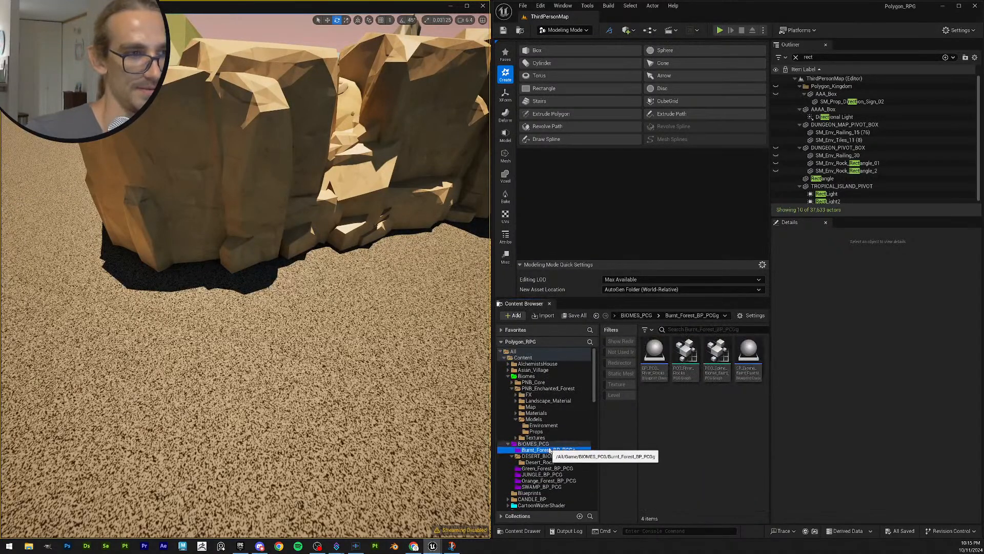
pyautogui.moveTo(548, 444); pyautogui.dragTo(547, 447)
pyautogui.click(531, 457)
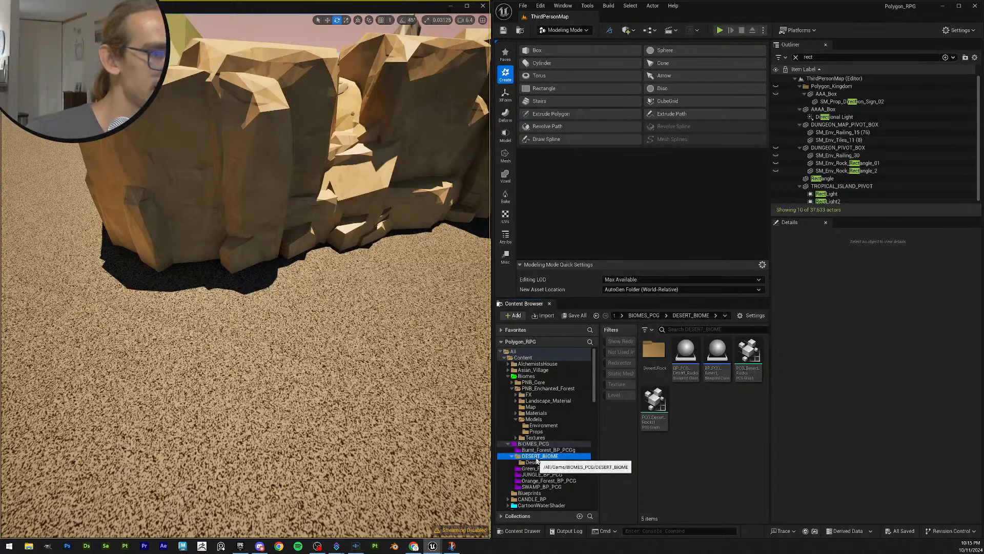
pyautogui.click(531, 359)
pyautogui.scroll(-10, 656, 461)
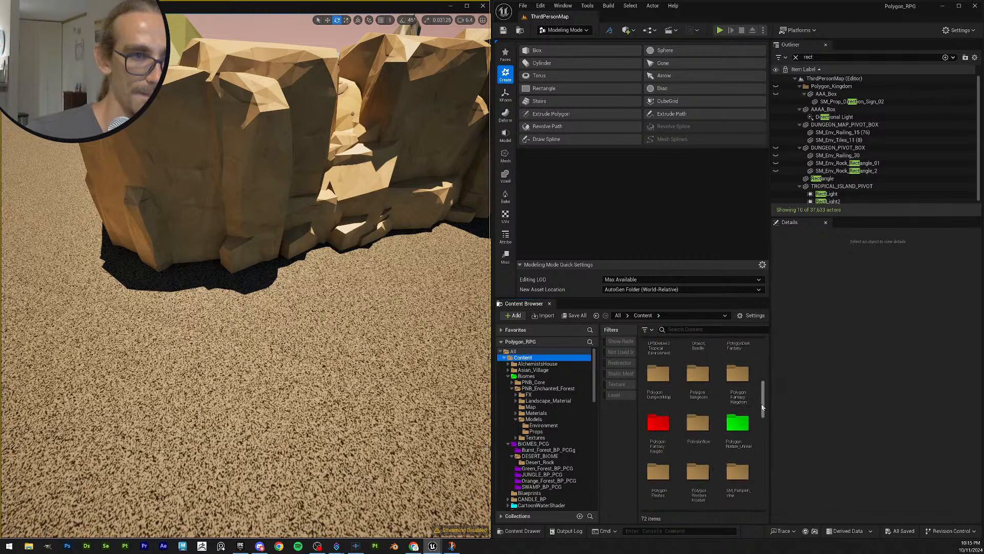
pyautogui.moveTo(762, 404); pyautogui.dragTo(755, 446)
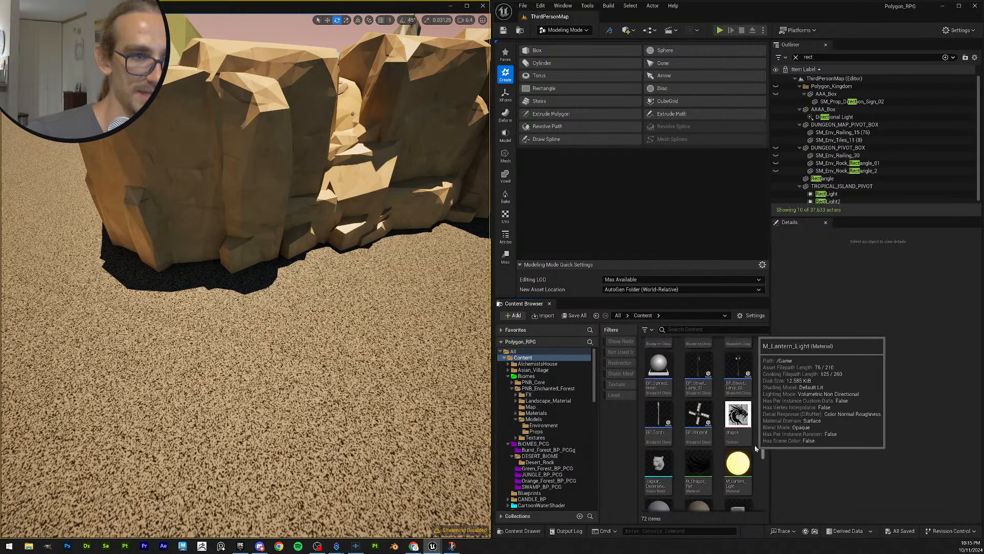
pyautogui.scroll(2, 754, 445)
pyautogui.moveTo(658, 435); pyautogui.dragTo(222, 328)
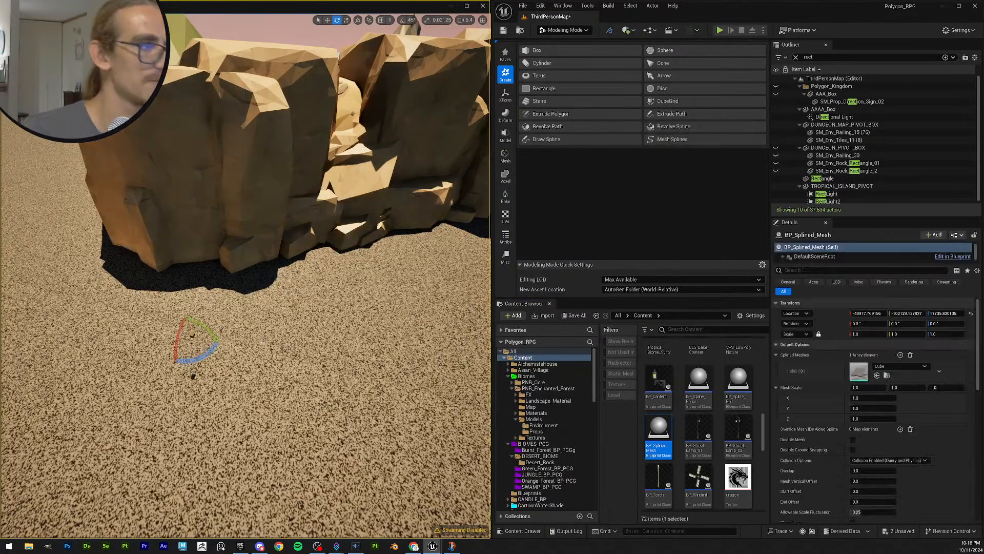
# Step: Move the placed BP_Splined_Mesh actor along the foot of the cliff, and delete it
pyautogui.moveTo(222, 327); pyautogui.dragTo(237, 314, button='right')
pyautogui.scroll(2, 225, 251)
pyautogui.scroll(2, 226, 287)
pyautogui.press('w')
pyautogui.moveTo(232, 319); pyautogui.dragTo(266, 279)
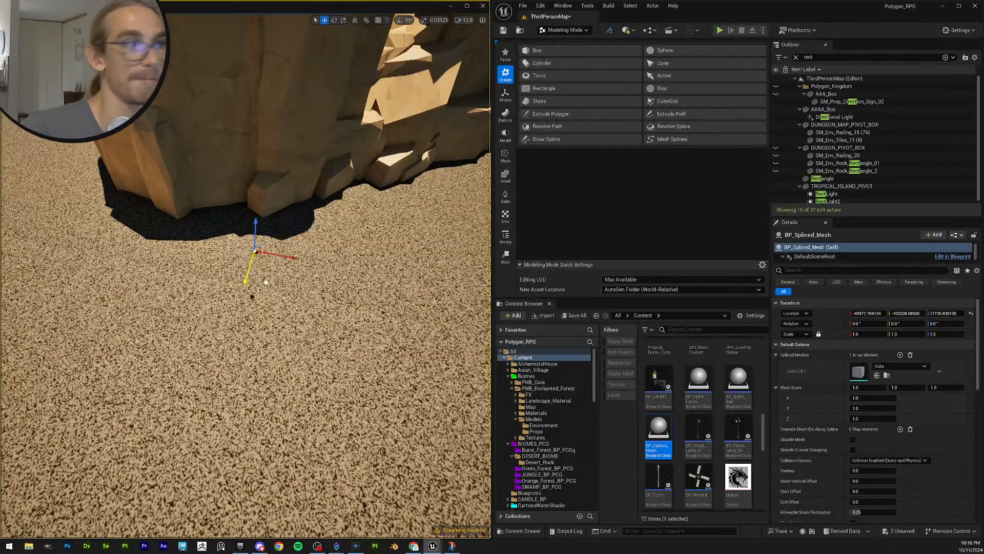
pyautogui.moveTo(267, 279); pyautogui.dragTo(290, 305, button='right')
pyautogui.press('s')
pyautogui.scroll(1, 336, 205)
pyautogui.press('w')
pyautogui.moveTo(392, 325); pyautogui.dragTo(143, 303)
pyautogui.moveTo(144, 302); pyautogui.dragTo(186, 261, button='right')
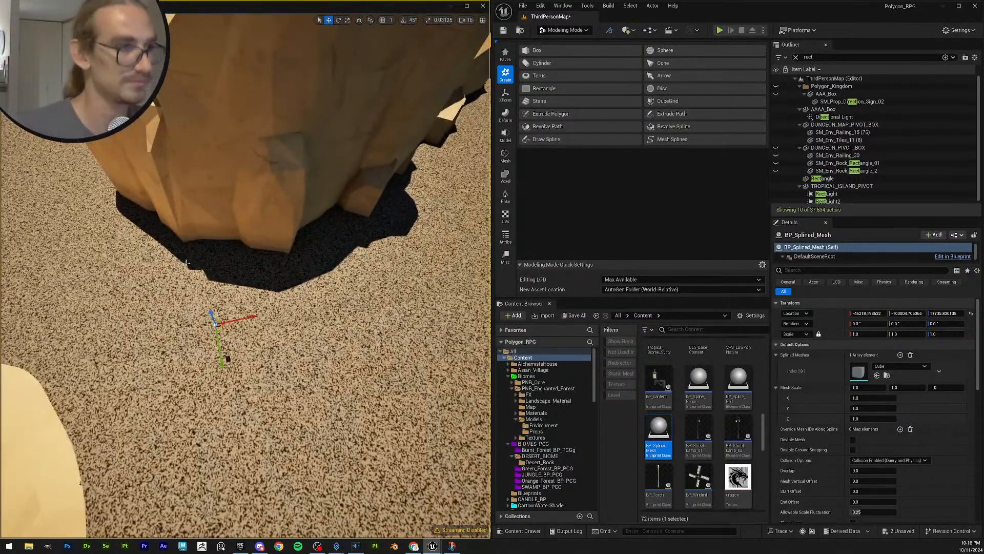
pyautogui.press('Delete')
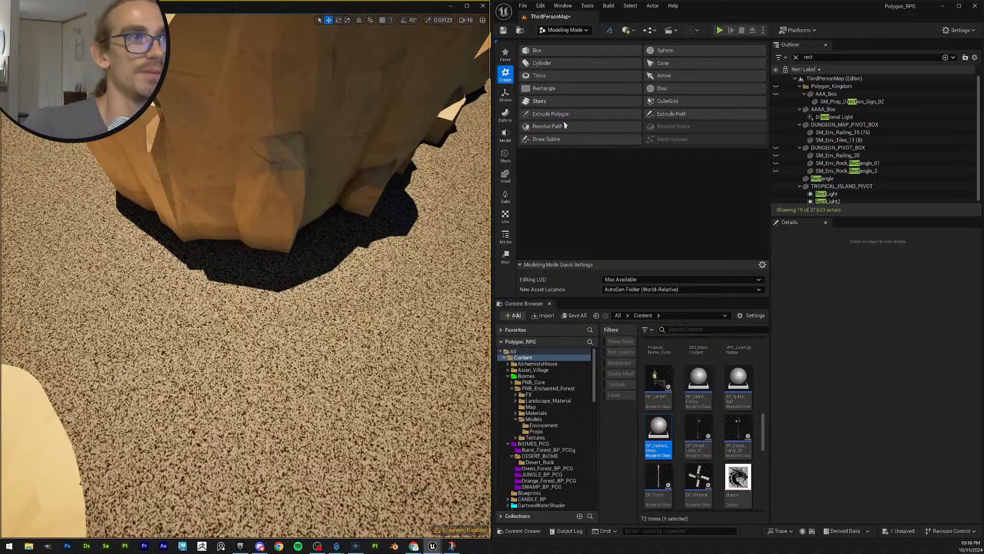
# Step: Try to draw a BP_Splined_Mesh spline with Draw Spline on the ground around the near end of the cliff
pyautogui.click(560, 140)
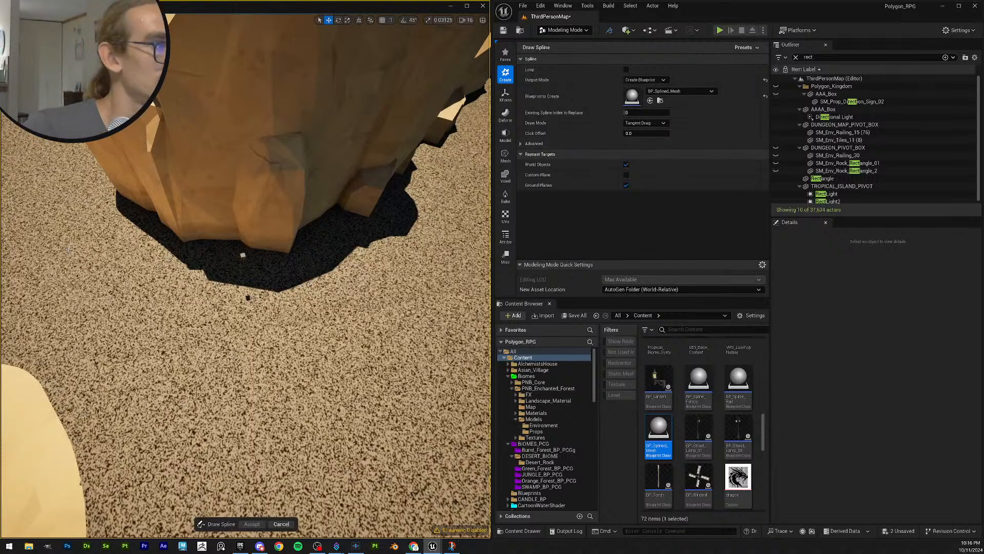
pyautogui.click(109, 260)
pyautogui.click(170, 279)
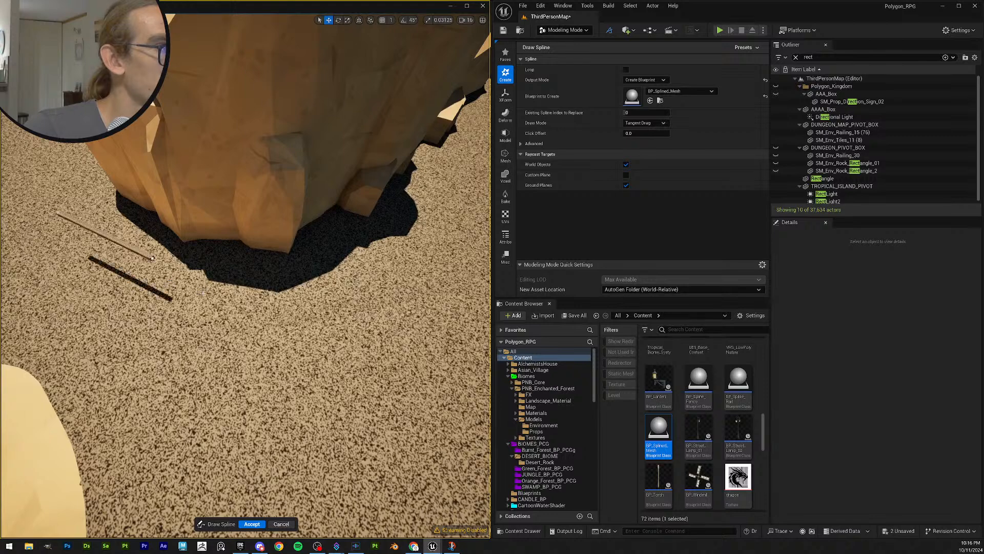
pyautogui.moveTo(257, 293); pyautogui.dragTo(357, 273)
pyautogui.click(363, 255)
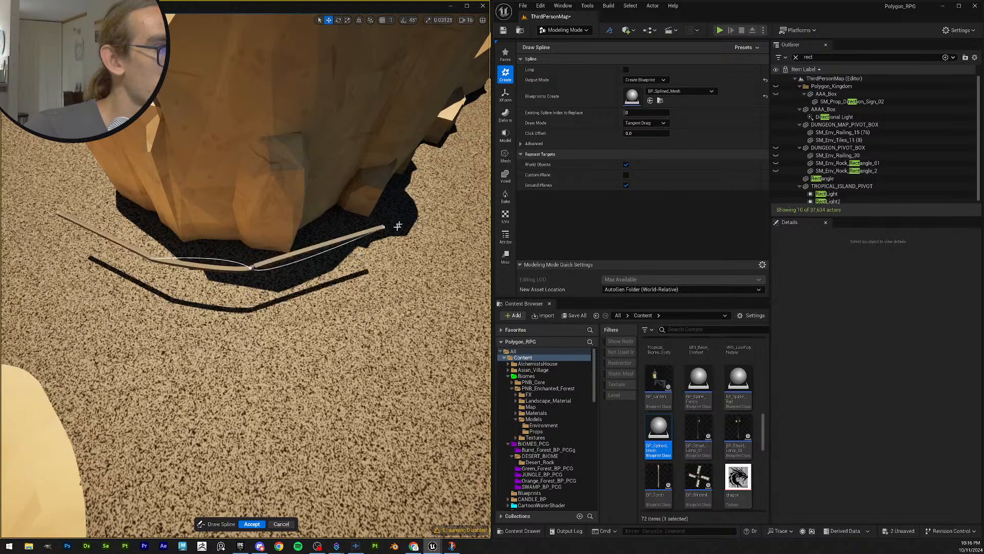
pyautogui.click(413, 212)
pyautogui.moveTo(414, 212); pyautogui.dragTo(328, 257, button='right')
pyautogui.press('w')
pyautogui.scroll(-3, 414, 195)
pyautogui.press('w')
pyautogui.press('s')
pyautogui.press('w')
pyautogui.press('w')
pyautogui.press('s')
pyautogui.scroll(3, 328, 256)
pyautogui.moveTo(400, 260); pyautogui.dragTo(399, 248, button='right')
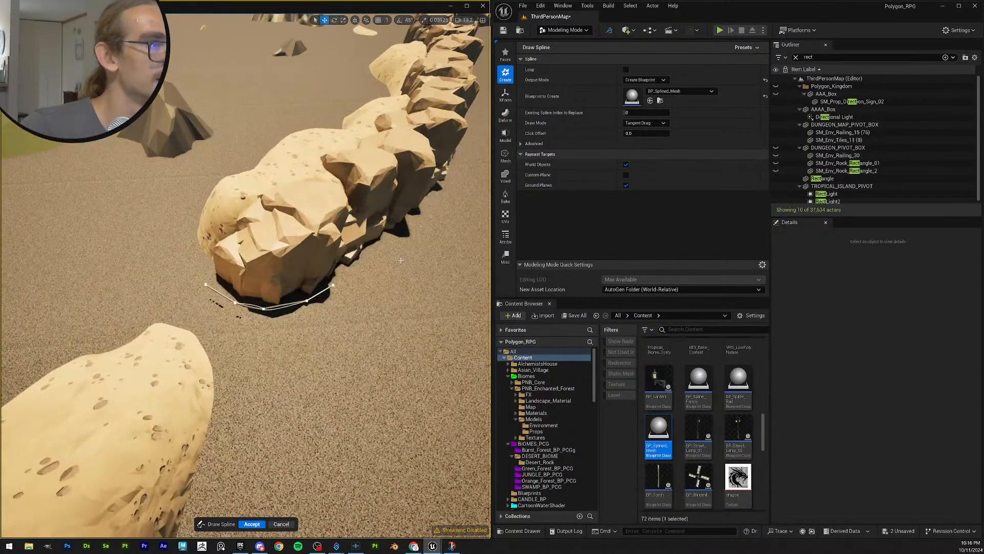
# Step: Undo the drawn spline points at the foot of the cliff and cancel Draw Spline
pyautogui.hotkey('ctrl', 'z')
pyautogui.hotkey('ctrl', 'z')
pyautogui.hotkey('ctrl', 'z')
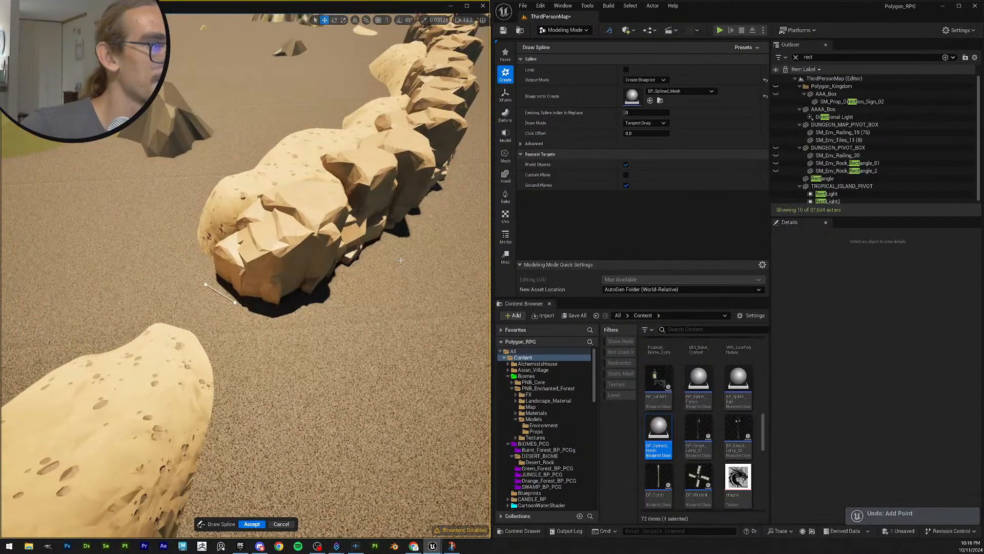
pyautogui.click(282, 524)
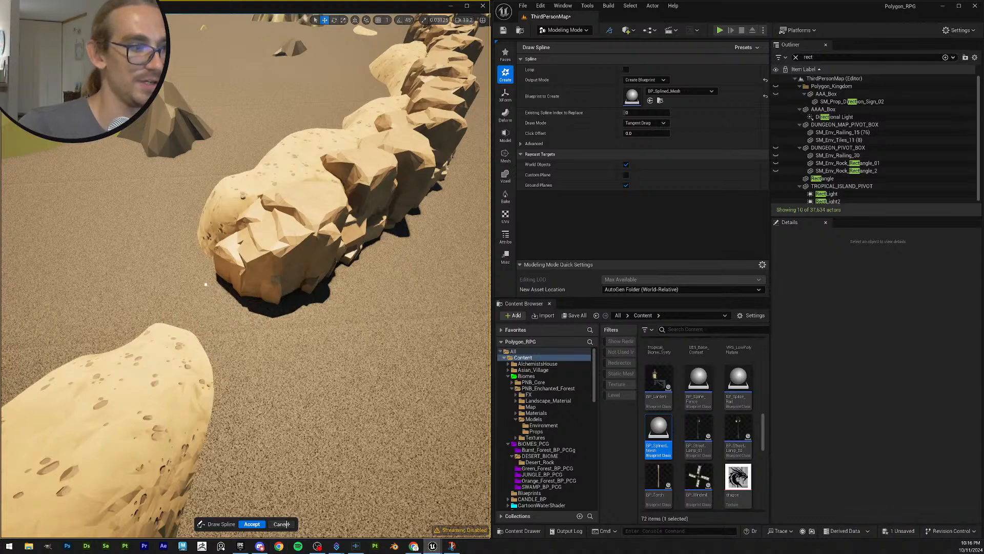
# Step: Return to Selection Mode and save the level
pyautogui.moveTo(435, 229); pyautogui.dragTo(481, 201, button='right')
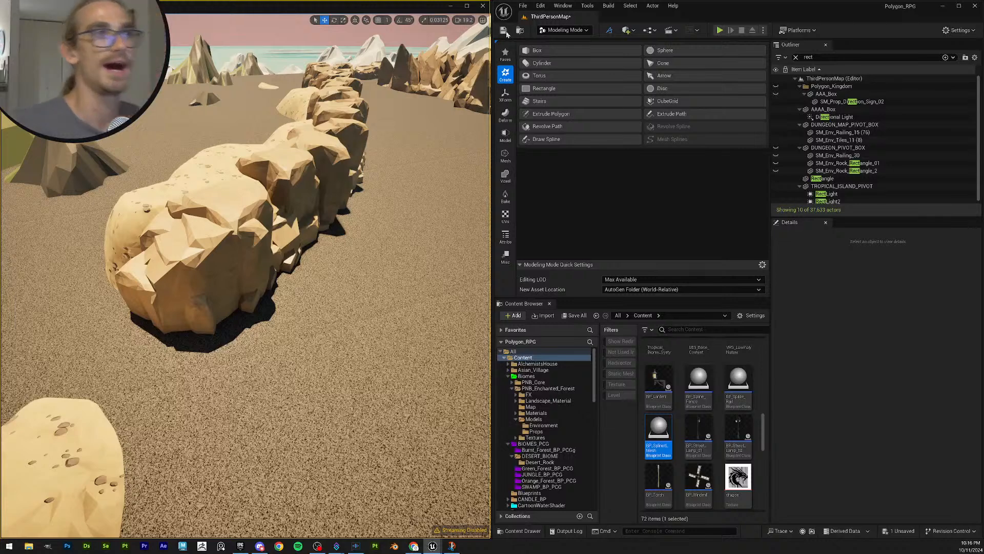
pyautogui.hotkey('shift', '1')
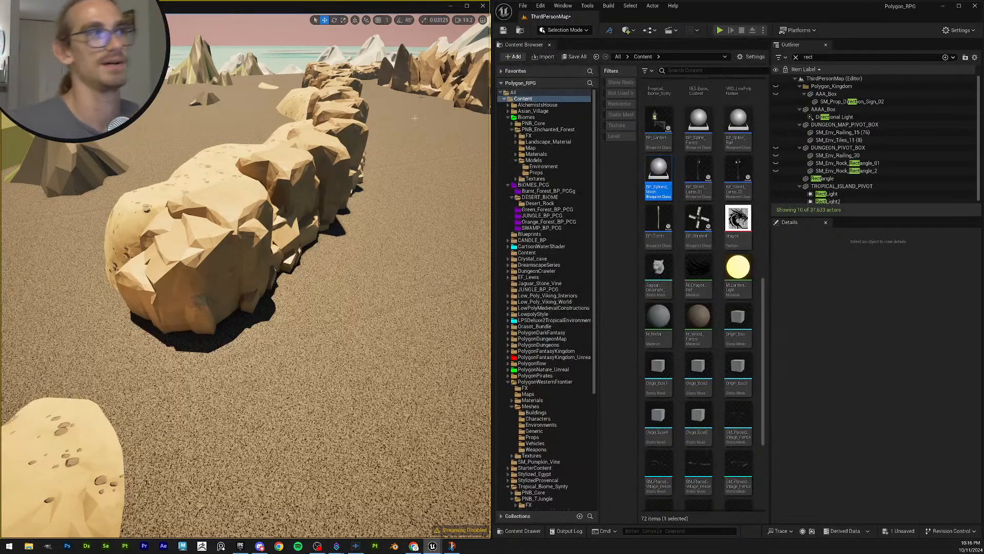
pyautogui.click(504, 31)
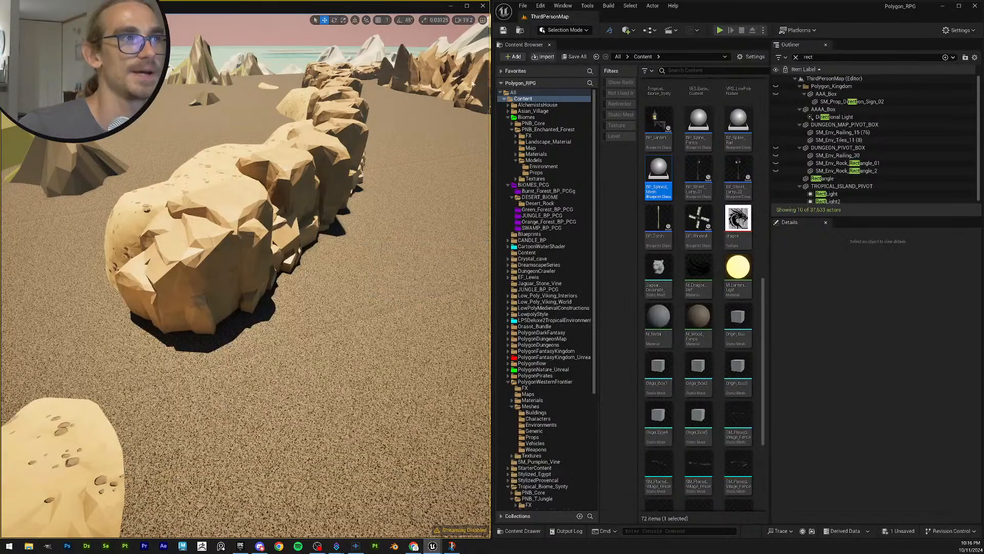
# Step: Play the level from a point on the ground beside the desert cliff
pyautogui.press('w')
pyautogui.moveTo(348, 205); pyautogui.dragTo(382, 192, button='right')
pyautogui.moveTo(342, 283); pyautogui.dragTo(342, 302, button='right')
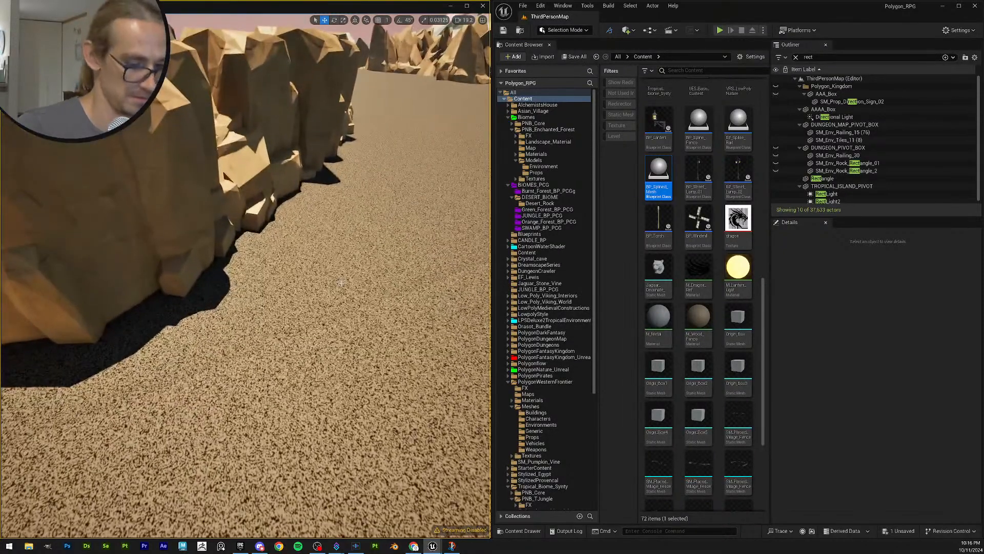
pyautogui.rightClick(319, 333)
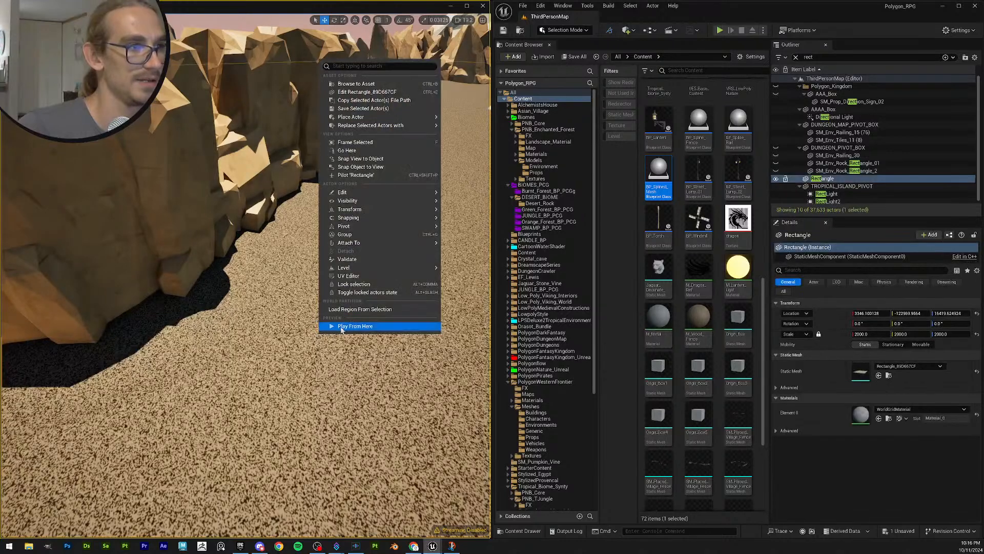
pyautogui.click(341, 330)
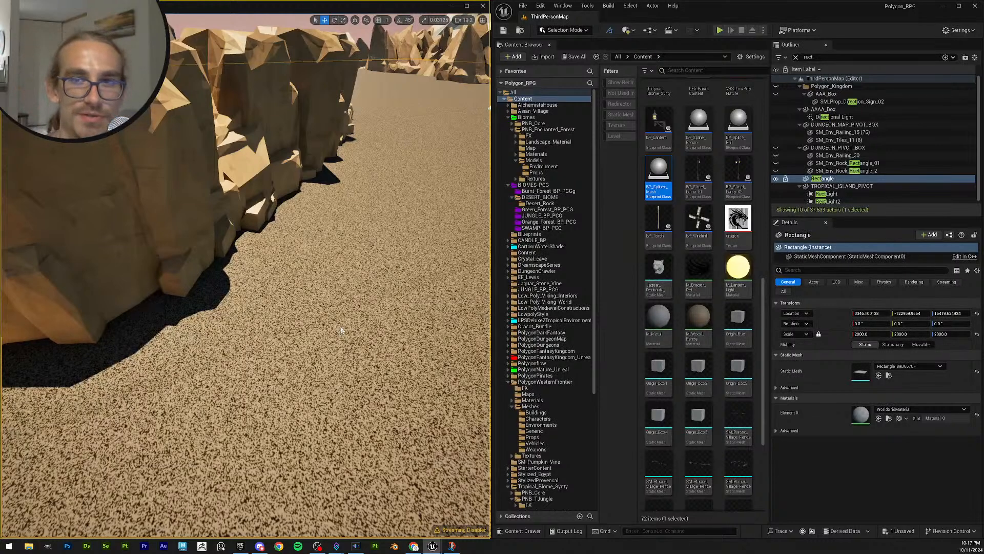
pyautogui.hotkey('alt', 'p')
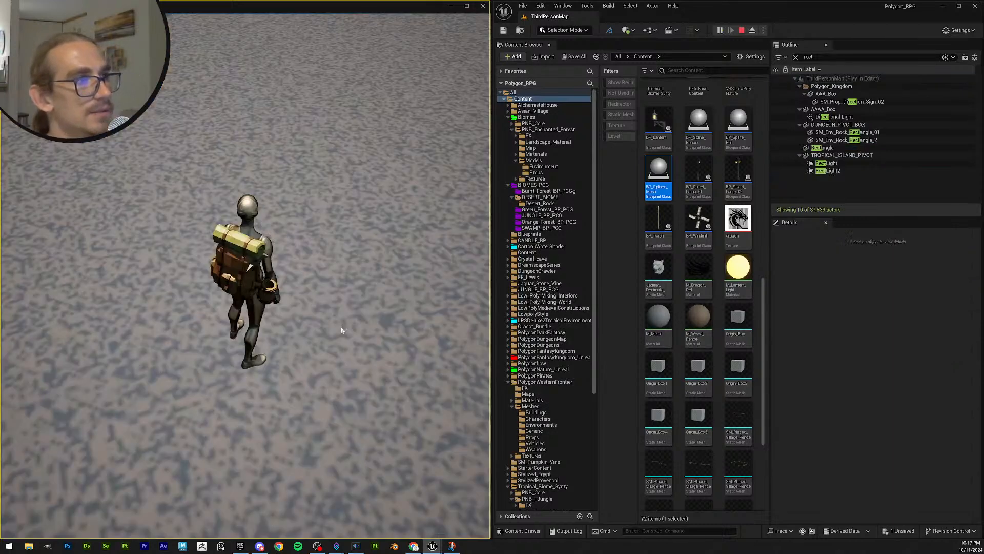
# Step: Run and jump the character around the cliff base to judge its scale, and end the play session
pyautogui.click(241, 155)
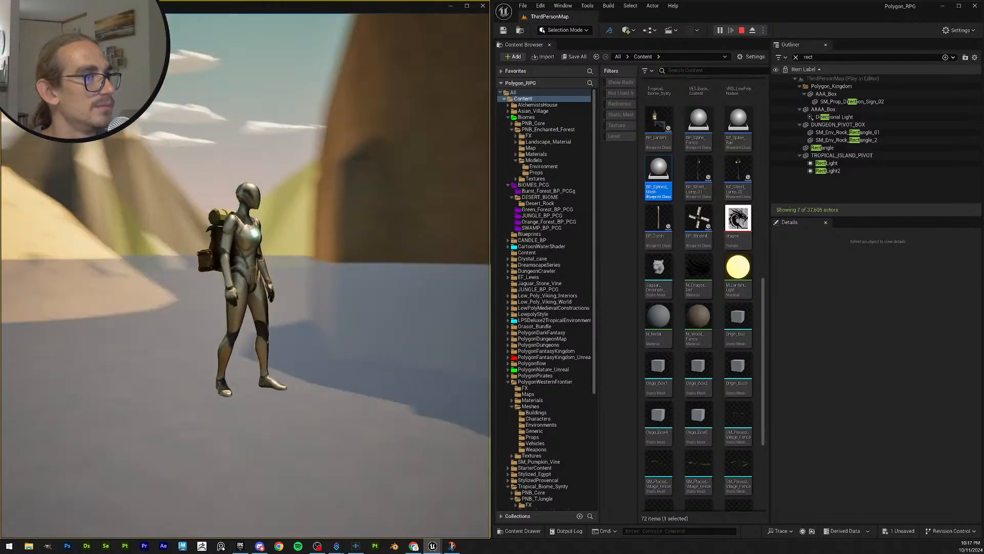
pyautogui.press('w')
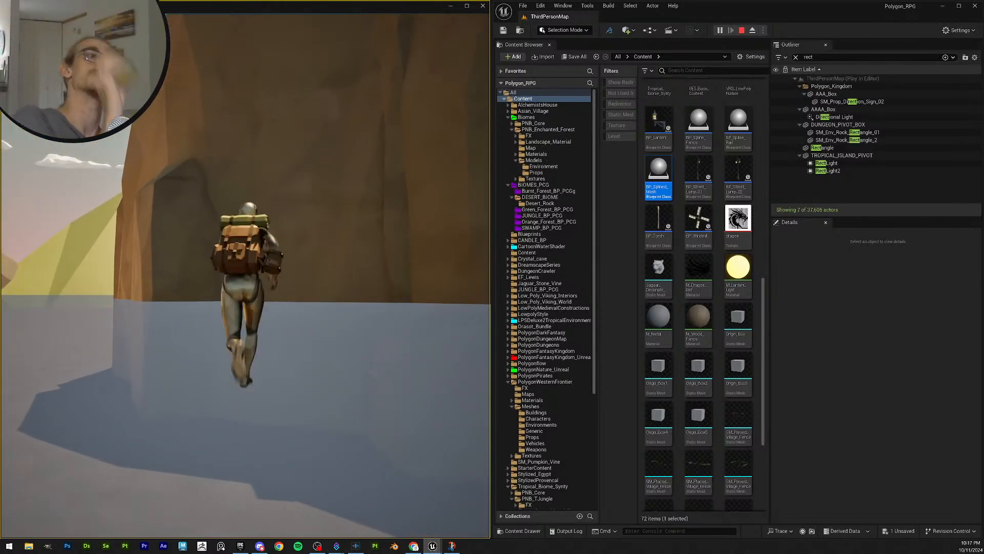
pyautogui.press('space')
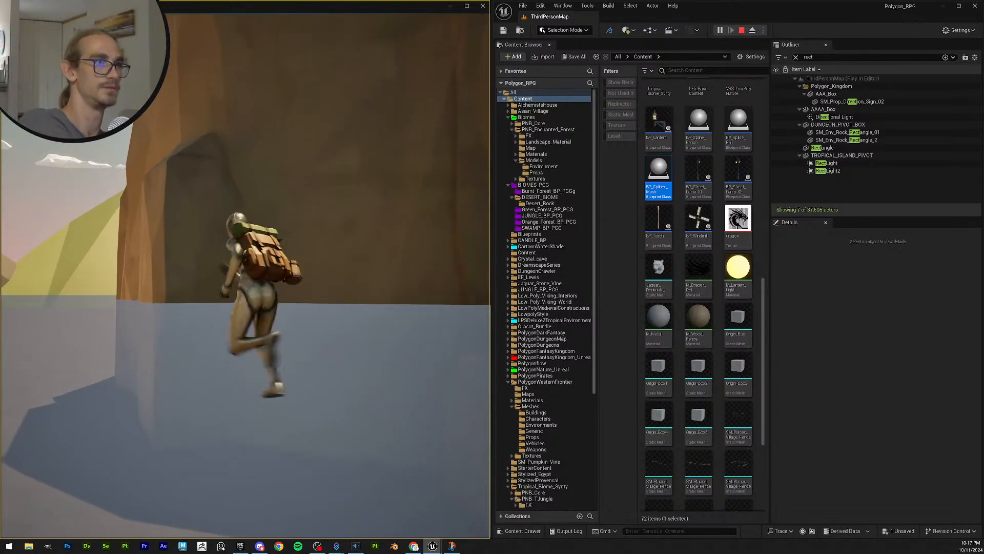
pyautogui.press('s')
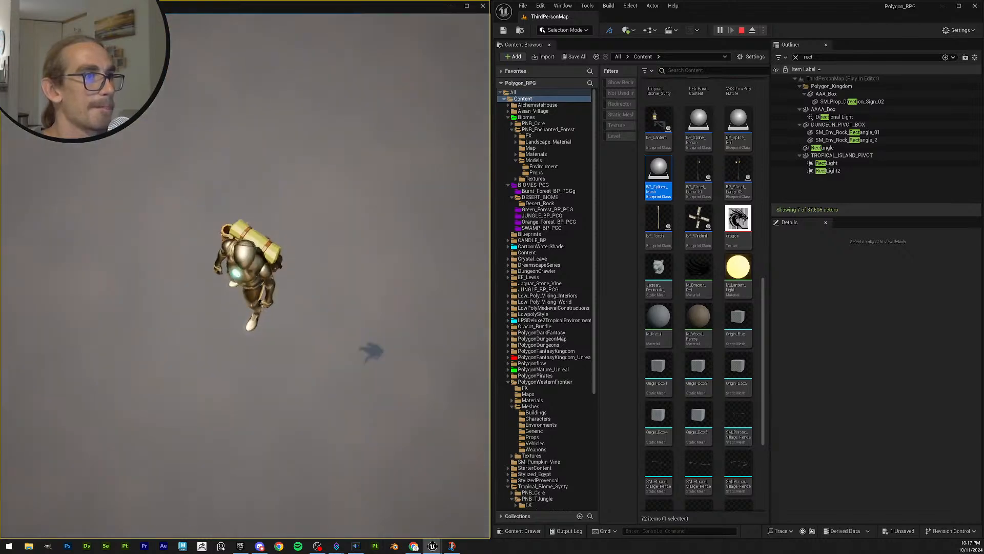
pyautogui.press('w')
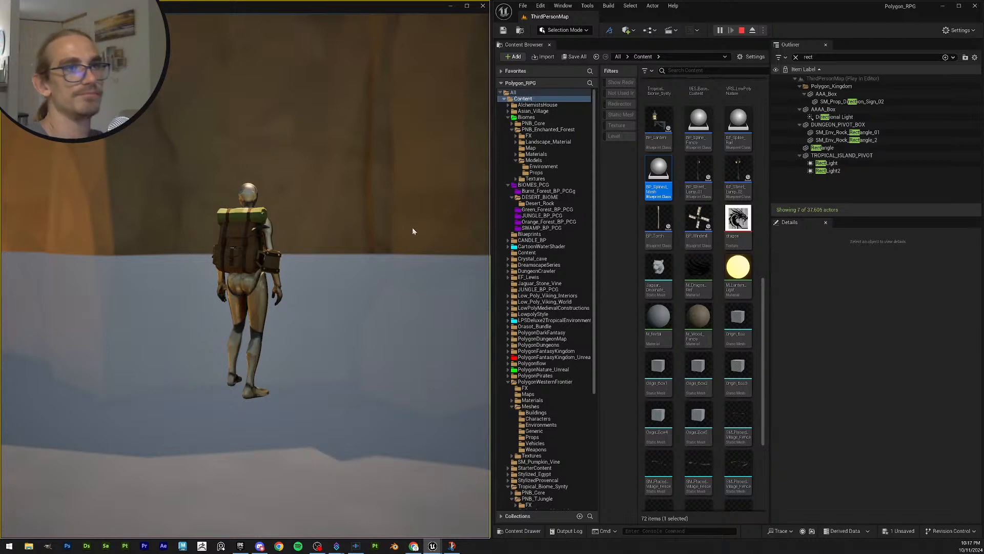
pyautogui.press('Escape')
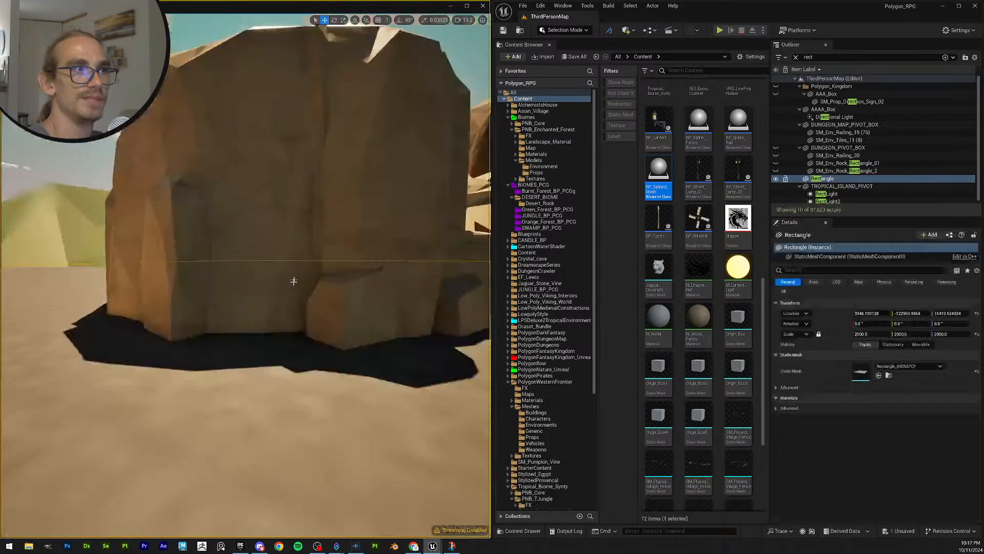
# Step: Select the BP_PCG_Desert_Rocks cliff actor and clear the "rect" filter from the level's actor list
pyautogui.scroll(2, 335, 263)
pyautogui.moveTo(335, 263); pyautogui.dragTo(328, 307, button='right')
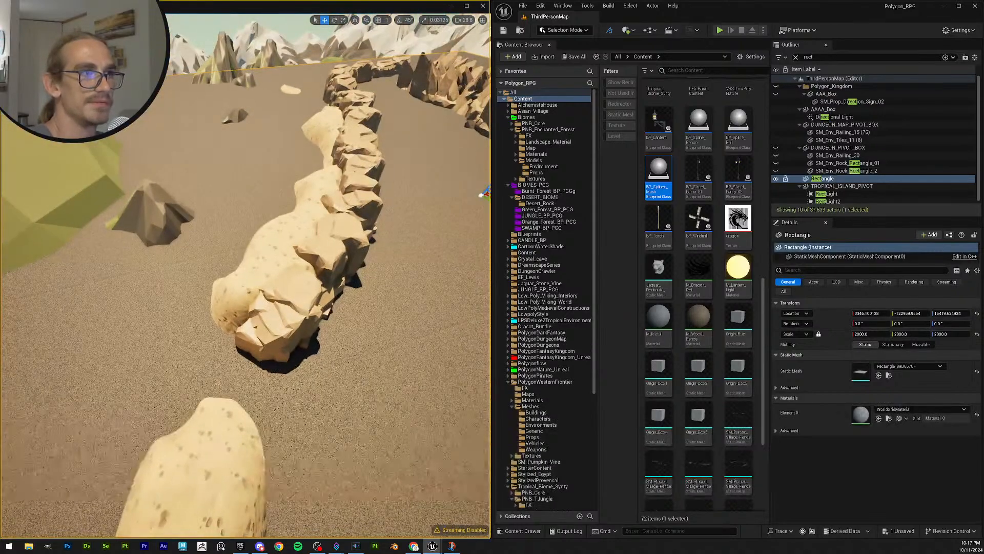
pyautogui.click(334, 263)
pyautogui.moveTo(335, 263); pyautogui.dragTo(287, 302, button='right')
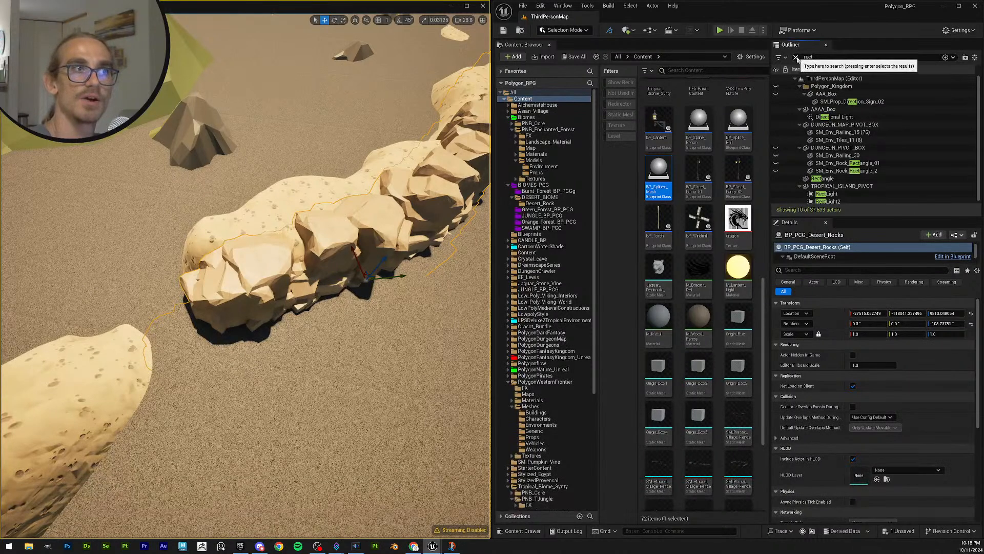
pyautogui.click(796, 57)
pyautogui.moveTo(388, 248); pyautogui.dragTo(363, 239, button='right')
pyautogui.press('q')
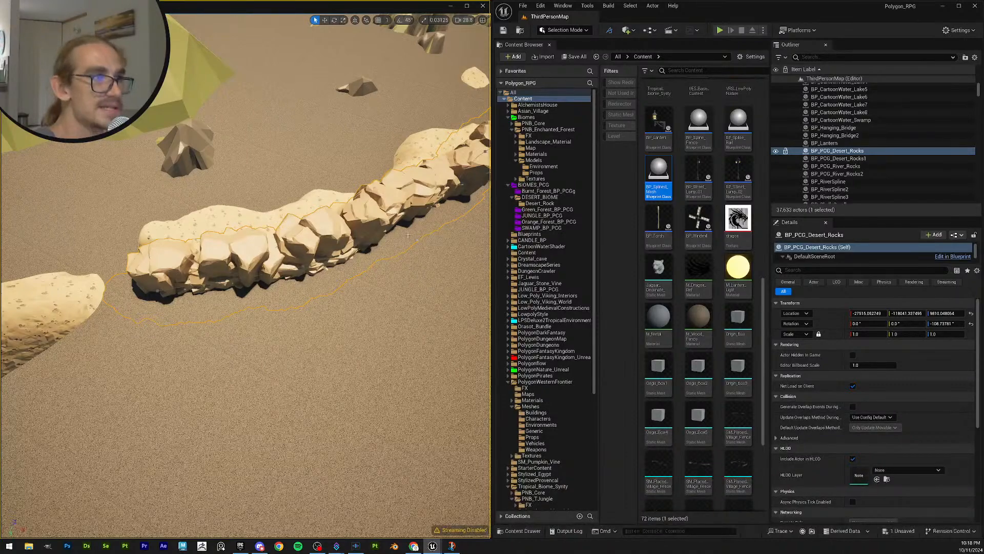
pyautogui.moveTo(352, 263); pyautogui.dragTo(364, 218, button='right')
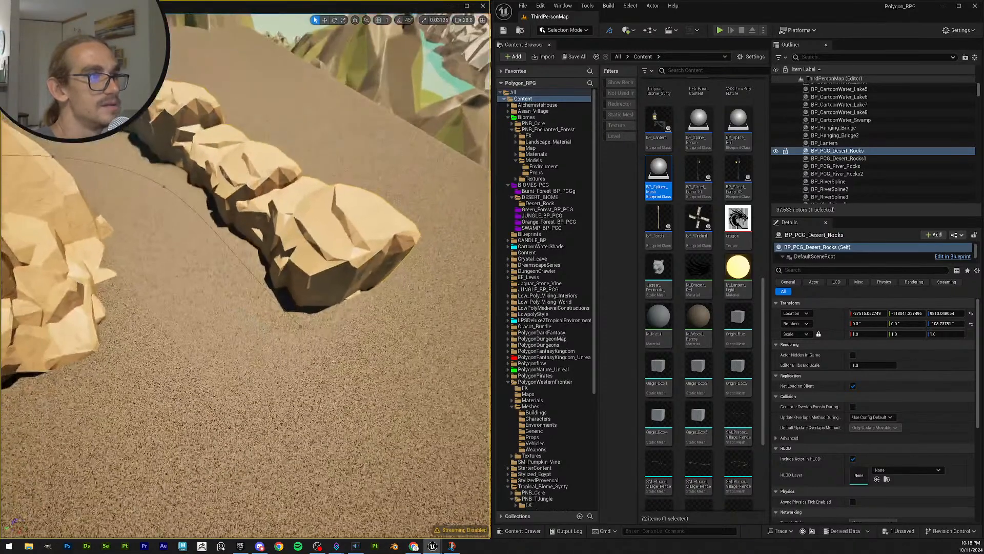
# Step: Select the Rectangle ground plane and hide it
pyautogui.click(202, 354)
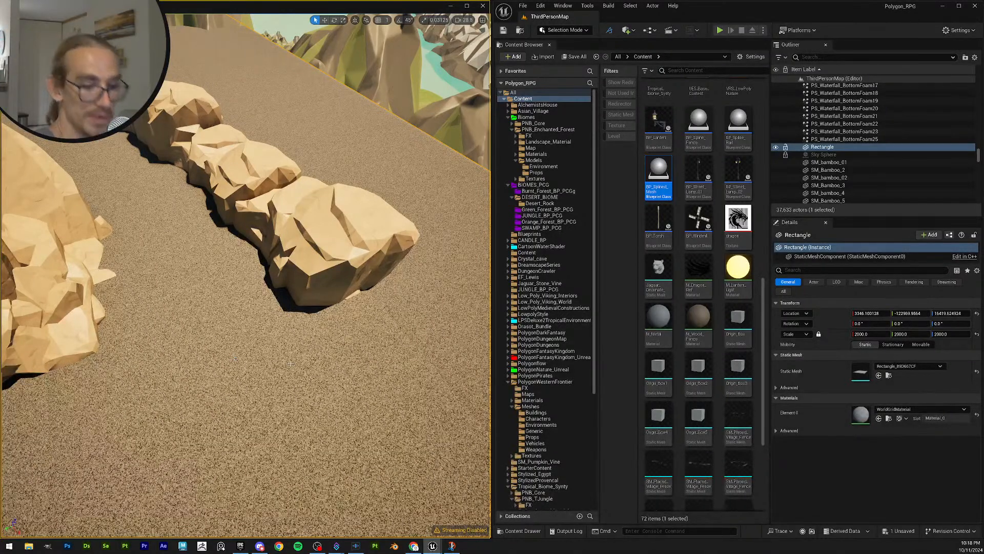
pyautogui.press('h')
pyautogui.moveTo(288, 359)
pyautogui.mouseDown(button='right')
pyautogui.moveTo(294, 328)
pyautogui.moveTo(280, 341)
pyautogui.mouseUp(button='right')
# Step: Place BP_Splined_Mesh from the project's content on the lower rocks of the BP_PCG_Desert_Rocks cliff
pyautogui.click(281, 342)
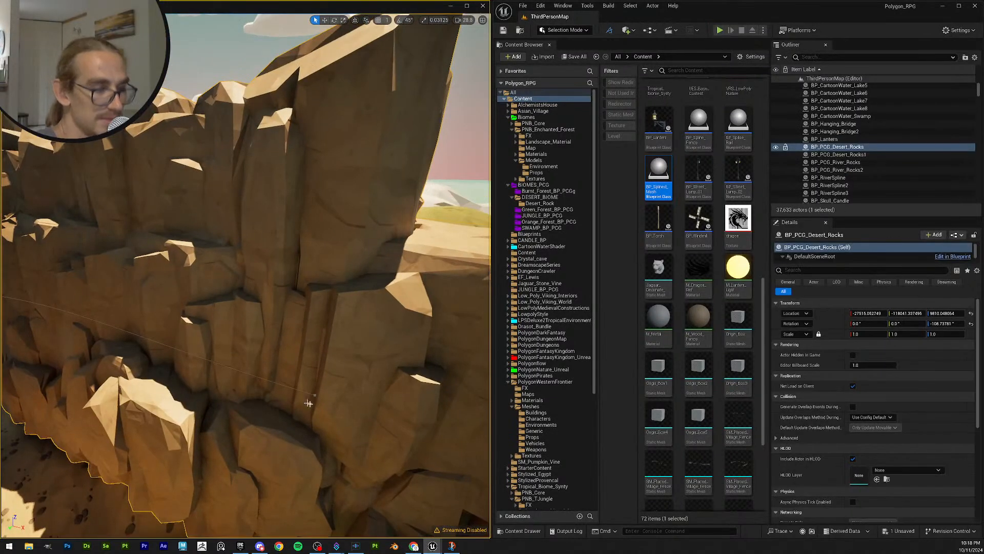
pyautogui.moveTo(308, 403); pyautogui.dragTo(341, 403, button='right')
pyautogui.scroll(-2, 308, 403)
pyautogui.scroll(3, 220, 410)
pyautogui.scroll(1, 220, 410)
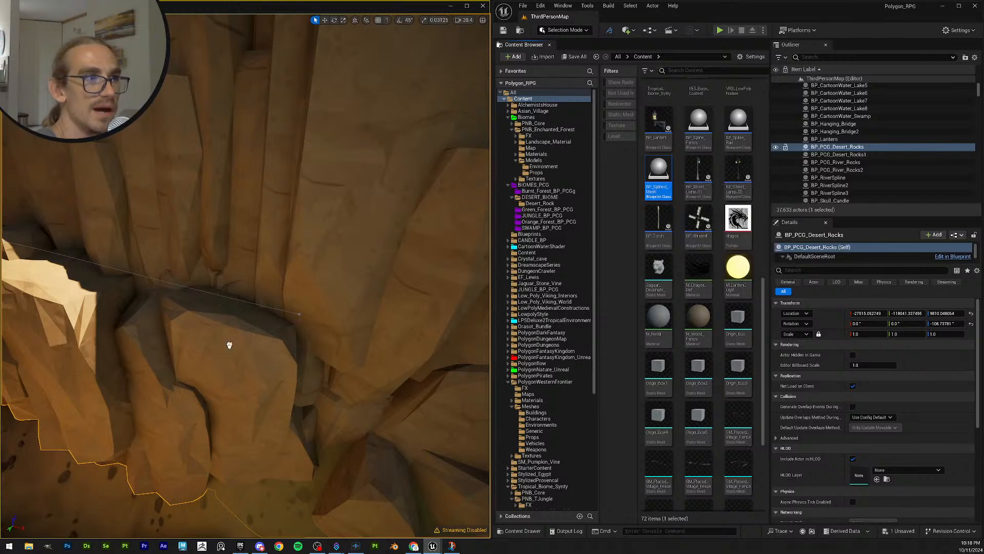
pyautogui.moveTo(308, 365); pyautogui.dragTo(306, 359)
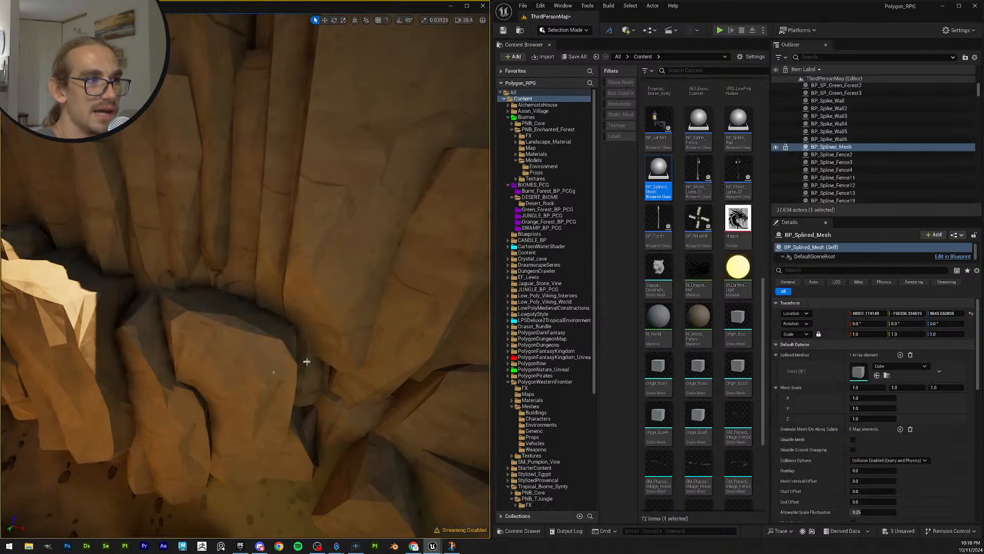
# Step: Move the placed BP_Splined_Mesh actor along its Y axis, outward from the cliff face
pyautogui.moveTo(317, 379); pyautogui.dragTo(332, 365, button='right')
pyautogui.press('w')
pyautogui.scroll(-1, 317, 378)
pyautogui.press('w')
pyautogui.scroll(-3, 329, 360)
pyautogui.press('s')
pyautogui.press('w')
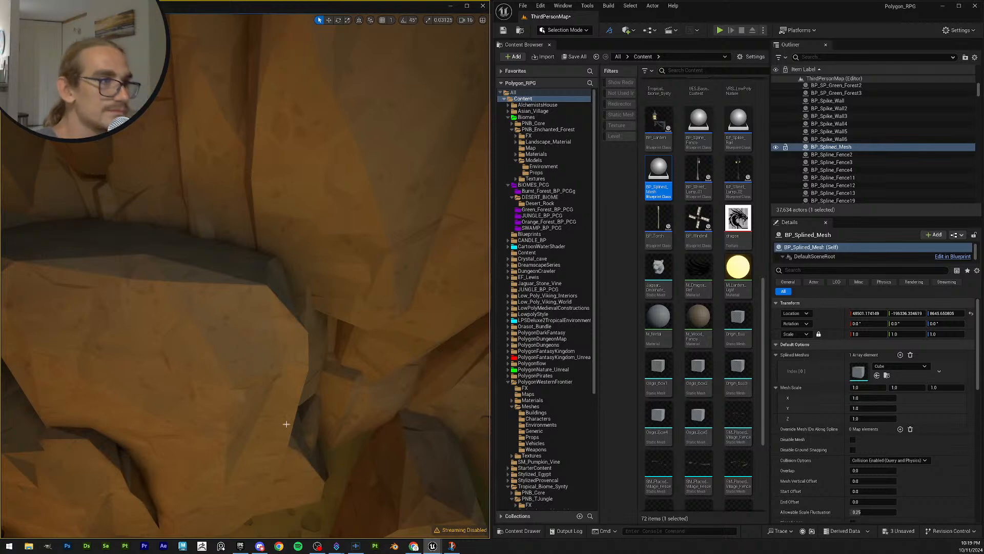
pyautogui.press('w')
pyautogui.moveTo(254, 377); pyautogui.dragTo(253, 377, button='right')
pyautogui.scroll(-2, 254, 377)
pyautogui.press('w')
pyautogui.moveTo(295, 349)
pyautogui.mouseDown(button='right')
pyautogui.moveTo(303, 354)
pyautogui.moveTo(299, 340)
pyautogui.mouseUp(button='right')
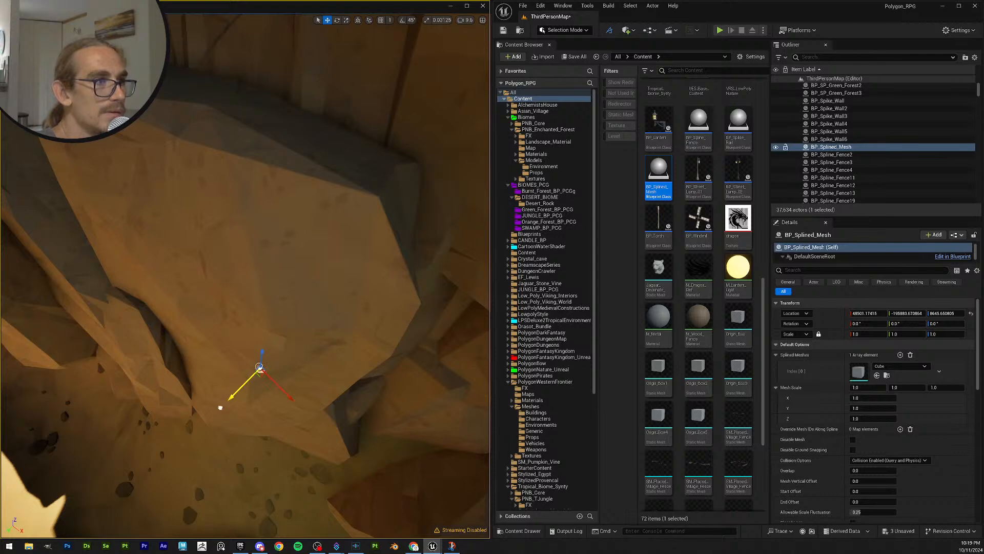
pyautogui.moveTo(220, 408); pyautogui.dragTo(228, 400)
# Step: Examine the BP_Splined_Mesh actor up close against the rock face, toggling game view on and off
pyautogui.press('w')
pyautogui.scroll(-2, 244, 392)
pyautogui.moveTo(228, 399); pyautogui.dragTo(257, 406, button='right')
pyautogui.press('a')
pyautogui.press('e')
pyautogui.press('w')
pyautogui.press('g')
pyautogui.press('g')
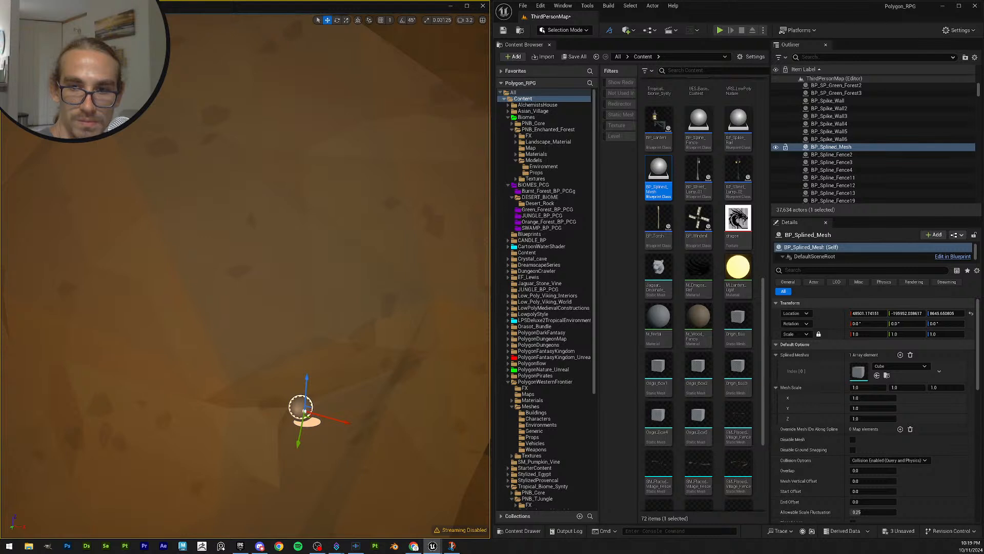
pyautogui.press('s')
pyautogui.moveTo(256, 406); pyautogui.dragTo(271, 421, button='right')
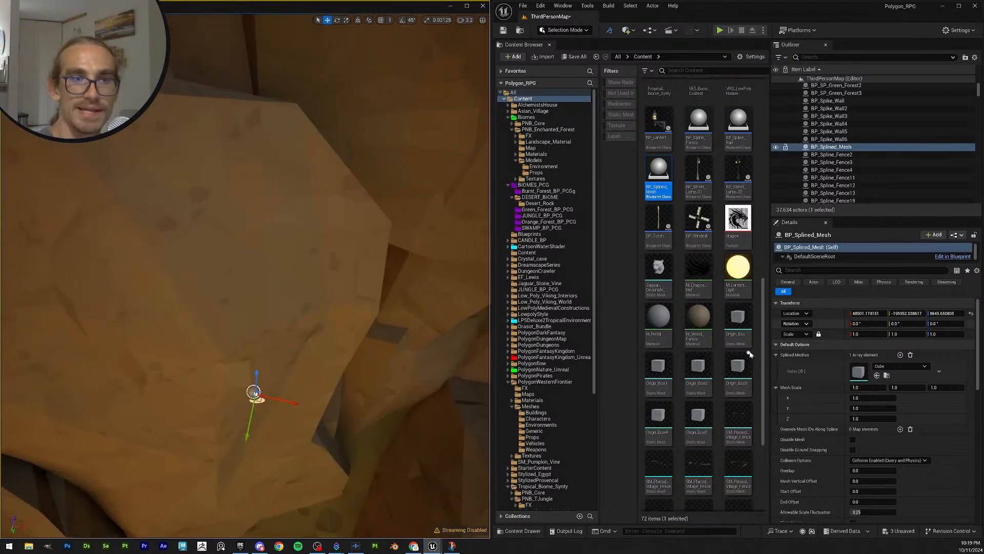
# Step: Review BP_Splined_Mesh's Mesh Scale settings, collapse Default Options, and expand Snap Spline To Other Spline
pyautogui.click(776, 355)
pyautogui.click(777, 367)
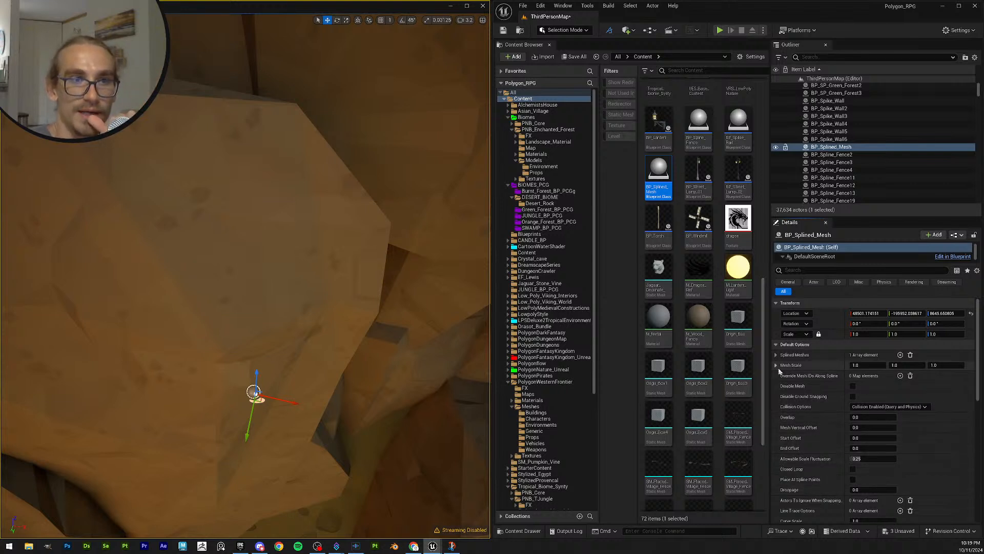
pyautogui.click(776, 366)
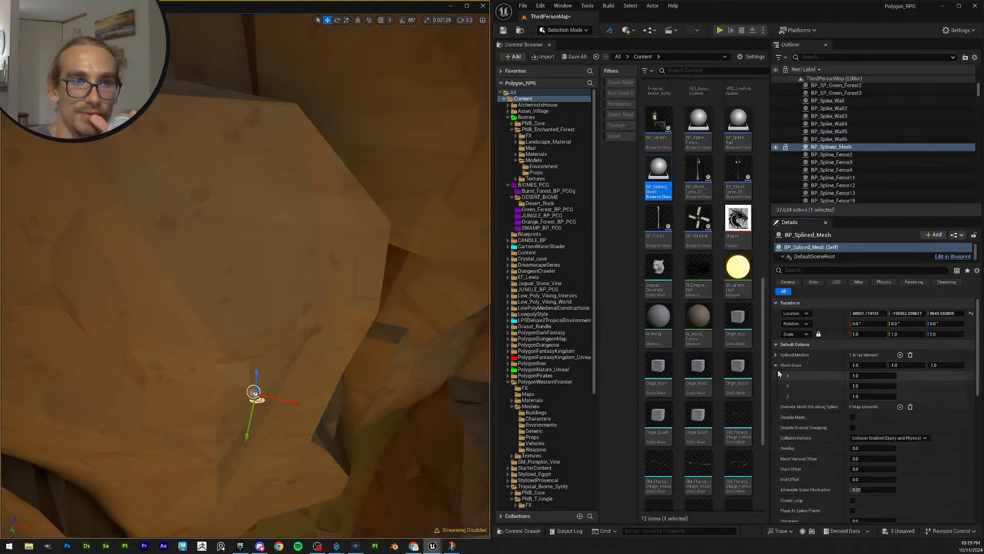
pyautogui.click(777, 366)
pyautogui.click(776, 345)
pyautogui.click(775, 365)
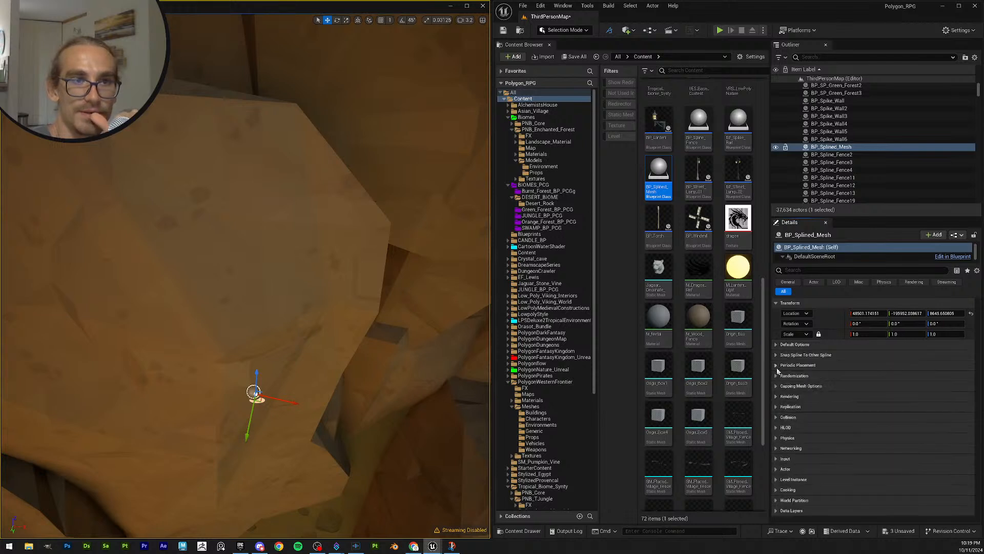
pyautogui.click(778, 355)
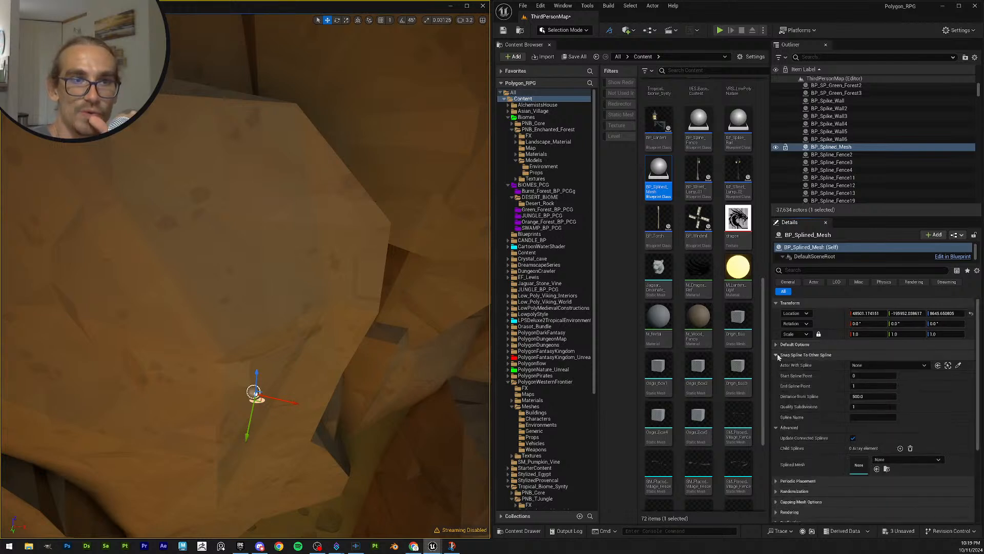
# Step: Assign BP_PCG_Desert_Rocks as the Actor With Spline that BP_Splined_Mesh snaps to
pyautogui.click(875, 367)
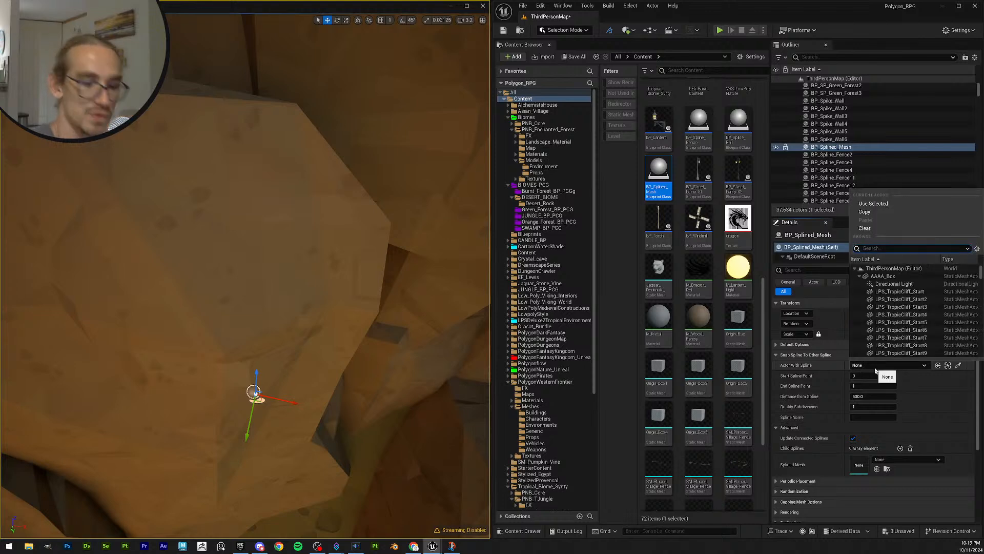
pyautogui.write('dese')
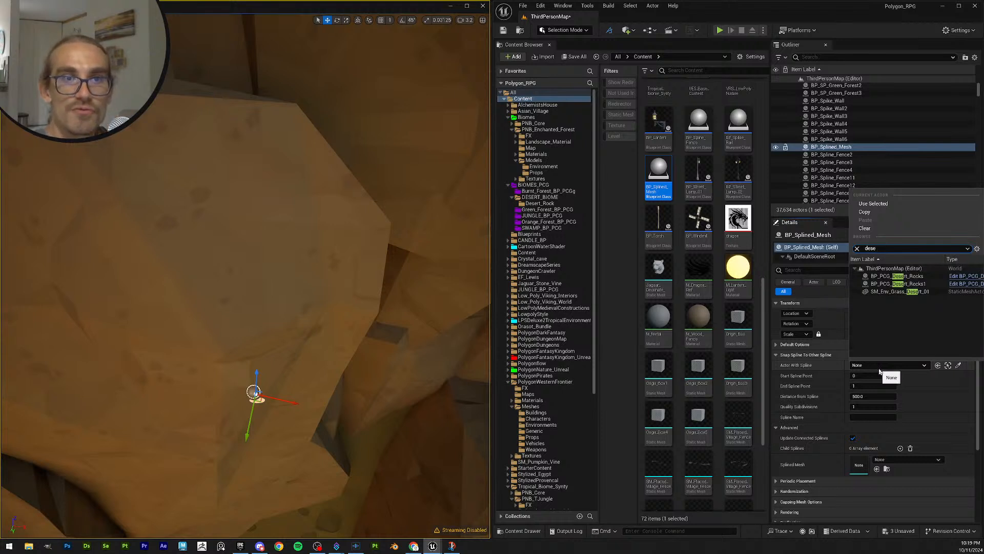
pyautogui.click(930, 276)
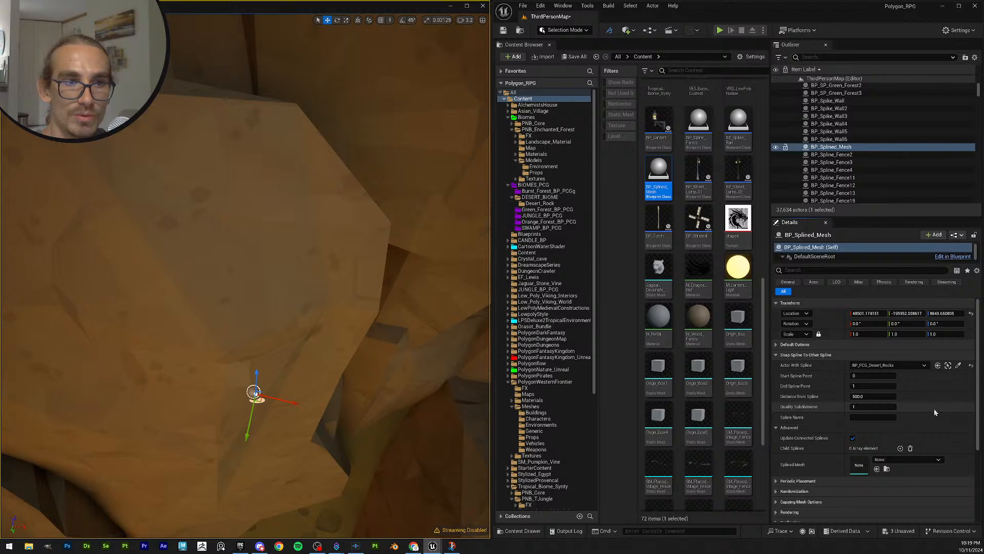
pyautogui.scroll(-2, 934, 414)
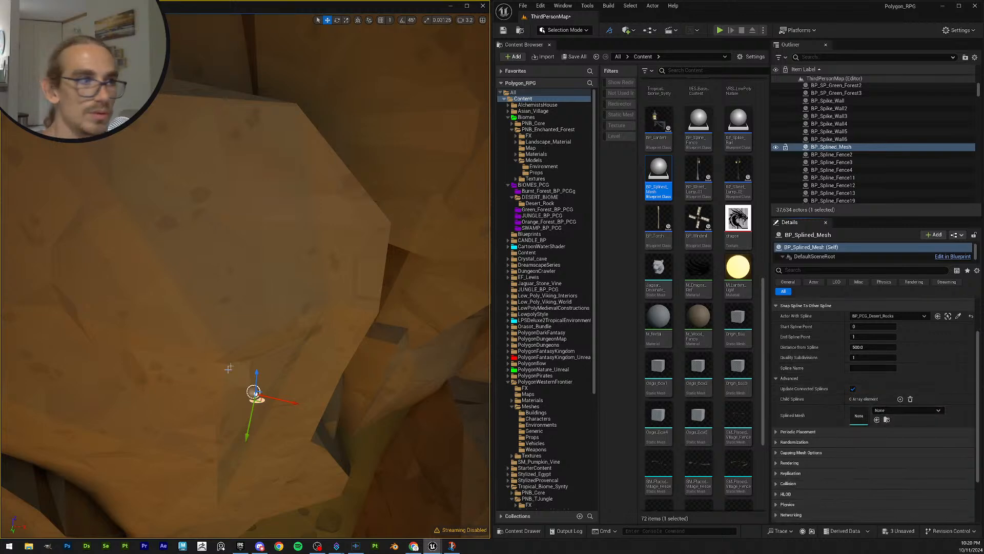
# Step: Set BP_Splined_Mesh's Quality Subdivisions to 30 and enter 10 as its End Spline Point
pyautogui.moveTo(230, 367); pyautogui.dragTo(389, 257, button='right')
pyautogui.scroll(2, 366, 335)
pyautogui.moveTo(365, 335); pyautogui.dragTo(456, 328, button='right')
pyautogui.scroll(-1, 366, 335)
pyautogui.scroll(-1, 365, 335)
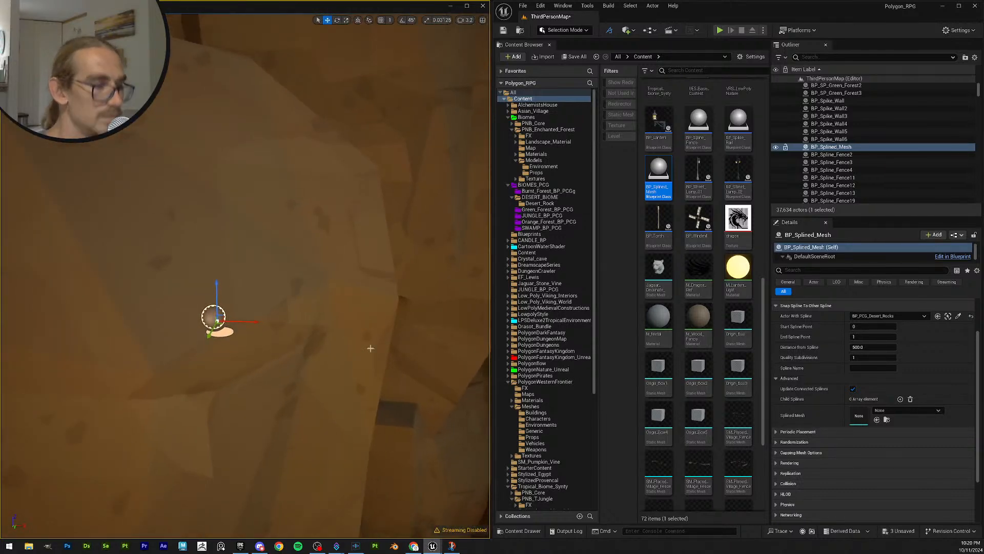
pyautogui.moveTo(320, 339); pyautogui.dragTo(213, 350, button='right')
pyautogui.scroll(5, 246, 277)
pyautogui.scroll(4, 246, 277)
pyautogui.scroll(-2, 212, 358)
pyautogui.scroll(-4, 246, 362)
pyautogui.scroll(1, 875, 350)
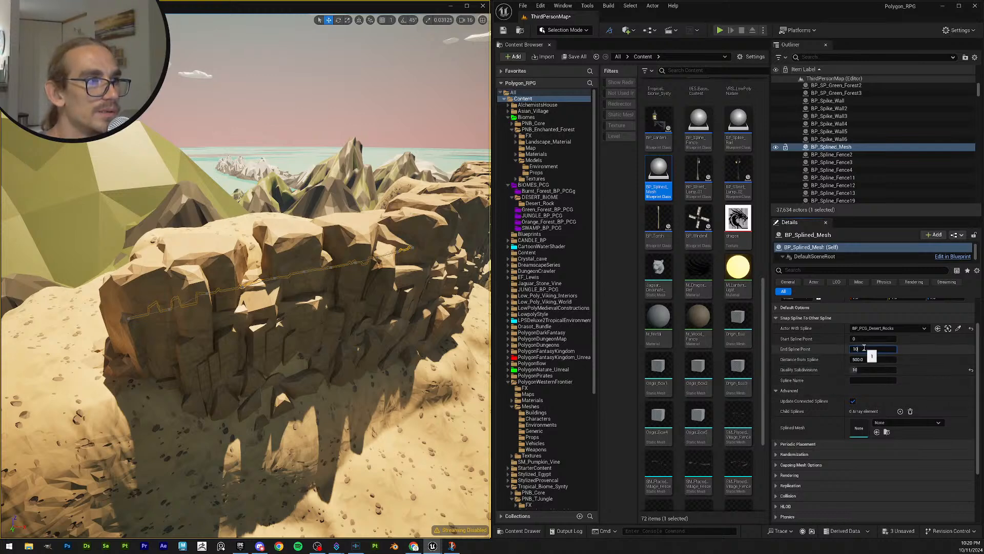
pyautogui.press('Return')
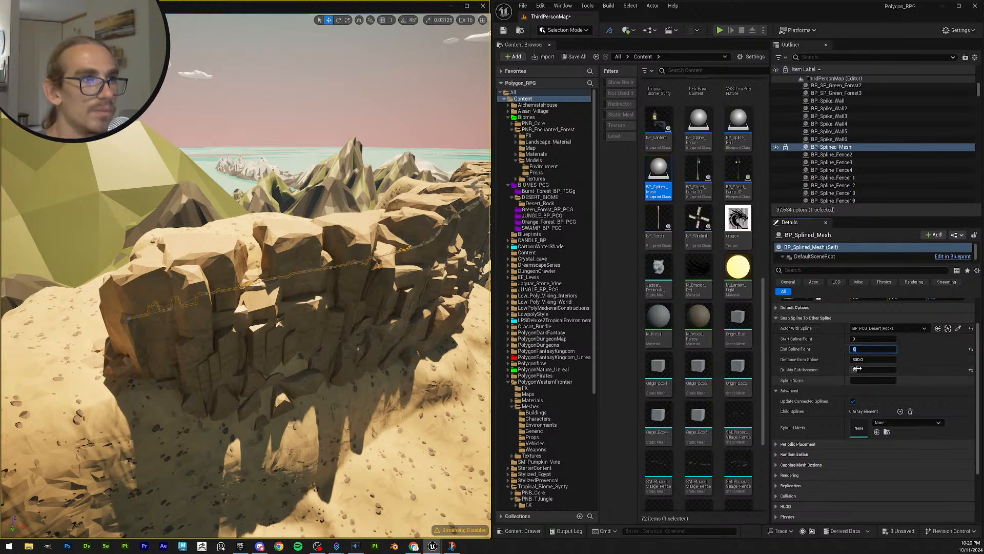
# Step: Set BP_Splined_Mesh's Distance from Spline to 1000 to push the mesh out of the cliff
pyautogui.press('w')
pyautogui.moveTo(247, 339); pyautogui.dragTo(282, 353, button='right')
pyautogui.scroll(3, 246, 339)
pyautogui.scroll(3, 247, 338)
pyautogui.press('a')
pyautogui.press('s')
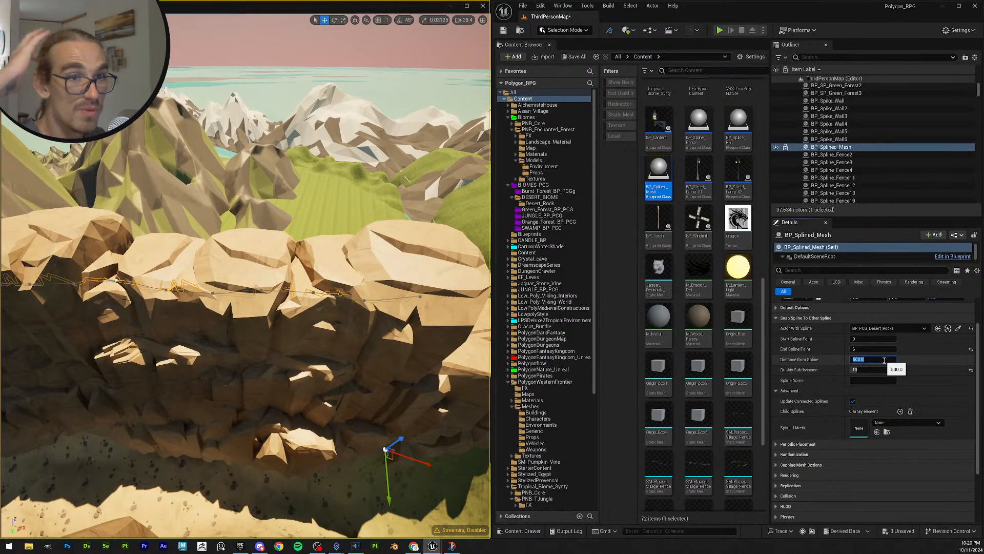
pyautogui.write('1')
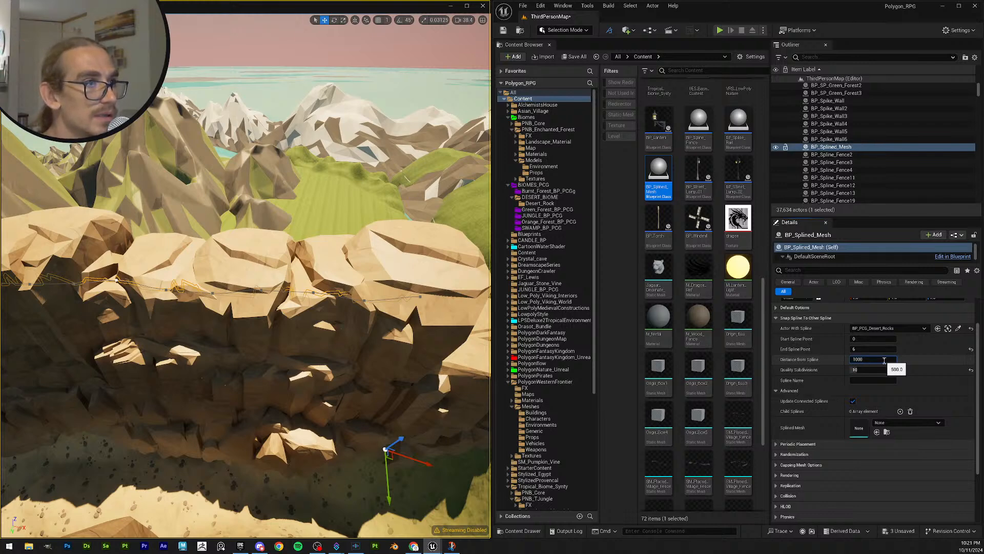
pyautogui.press('Return')
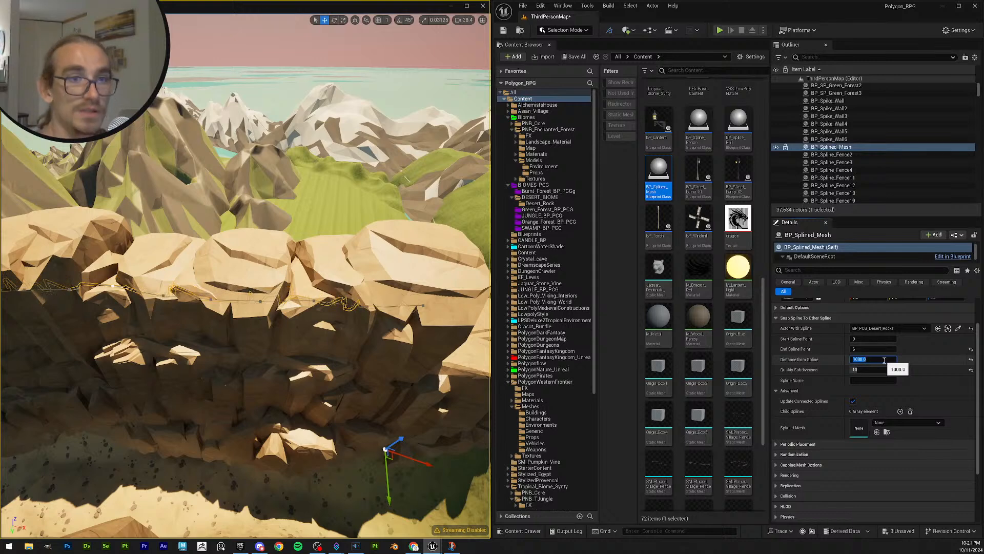
# Step: Increase Distance from Spline to 10000 and check the mesh's path from above the cliff
pyautogui.click(884, 361)
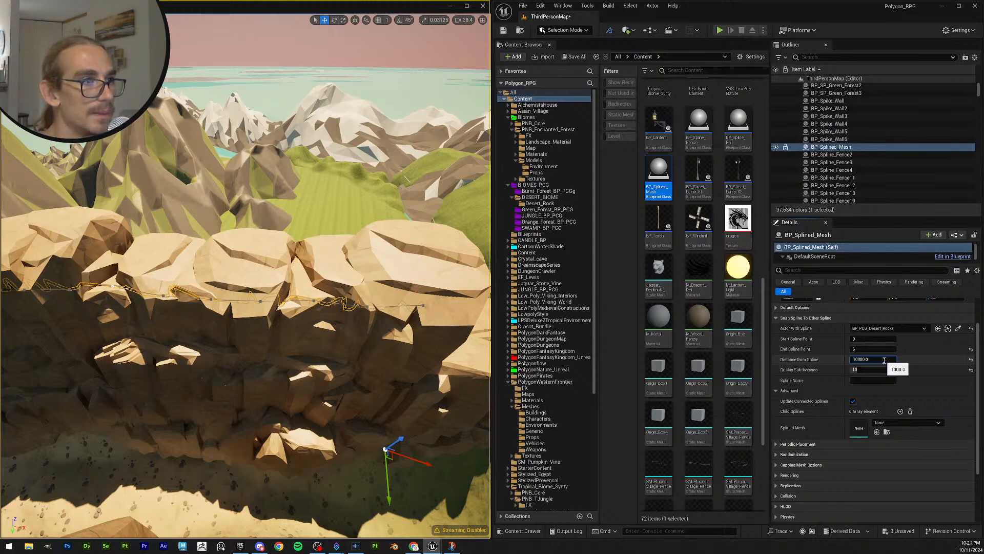
pyautogui.press('Return')
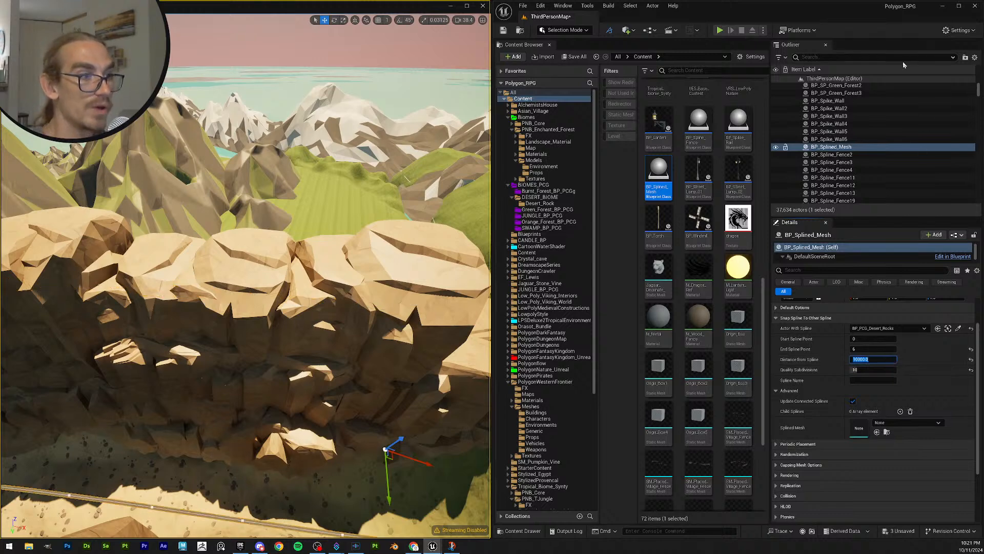
pyautogui.moveTo(275, 352)
pyautogui.mouseDown(button='right')
pyautogui.moveTo(200, 374)
pyautogui.moveTo(185, 333)
pyautogui.moveTo(200, 410)
pyautogui.moveTo(192, 377)
pyautogui.moveTo(277, 362)
pyautogui.mouseUp(button='right')
pyautogui.press('s')
pyautogui.press('w')
pyautogui.press('s')
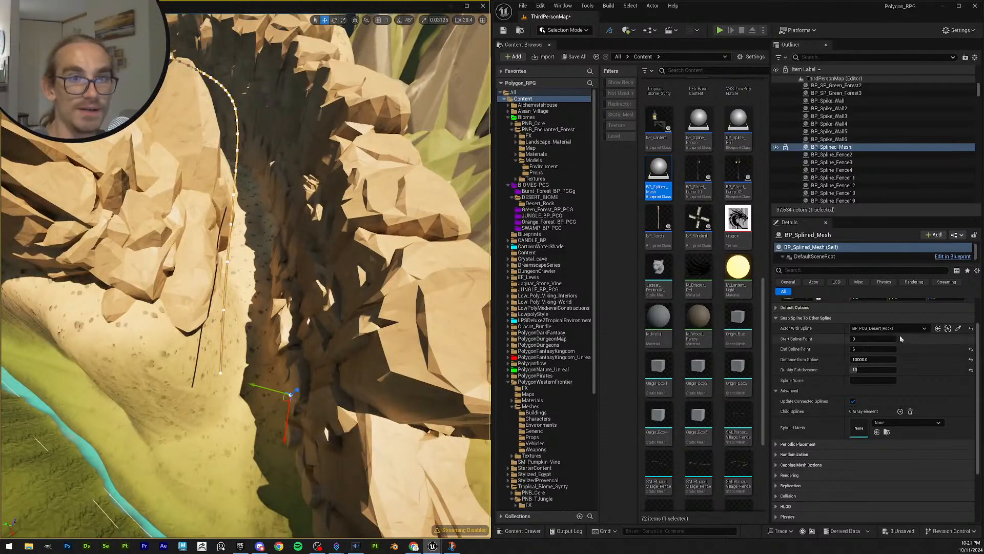
# Step: Reduce Distance from Spline to 5000, then to 4500, to bring the mesh closer to the rocks
pyautogui.click(871, 359)
pyautogui.write('5000')
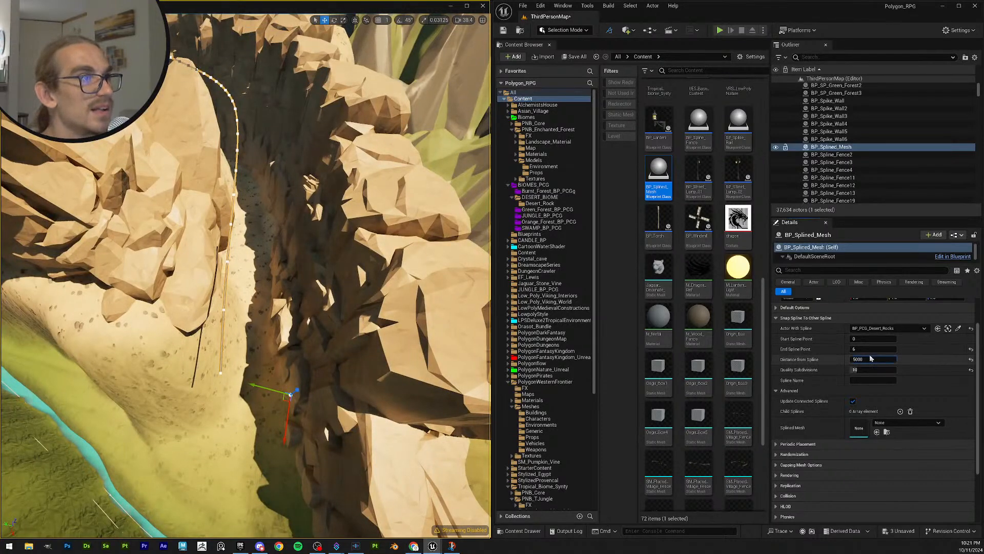
pyautogui.press('Return')
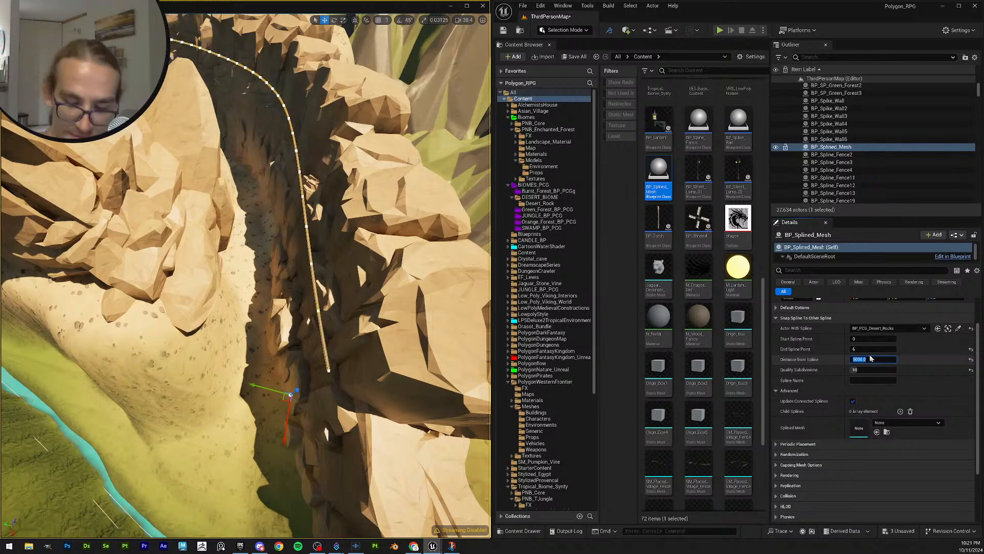
pyautogui.write('4')
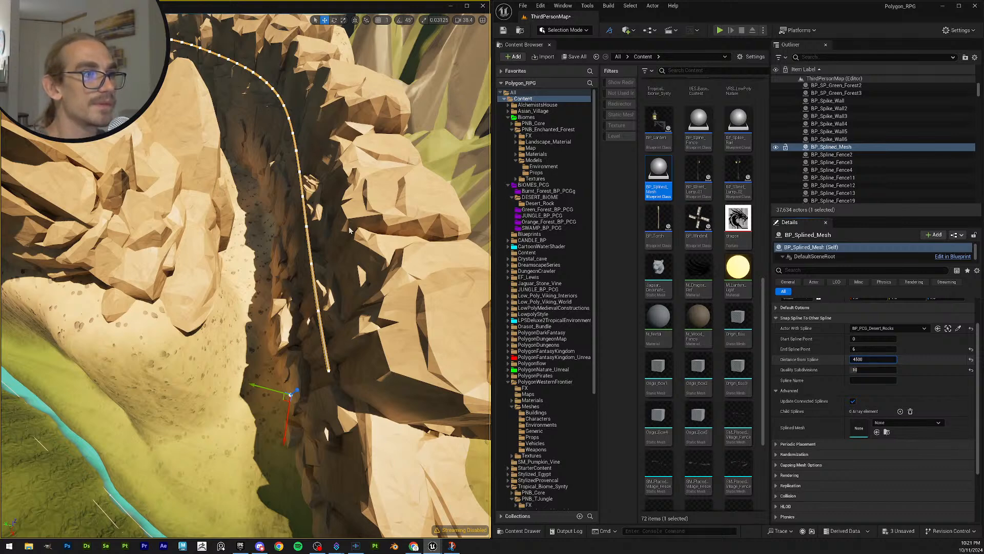
pyautogui.press('Return')
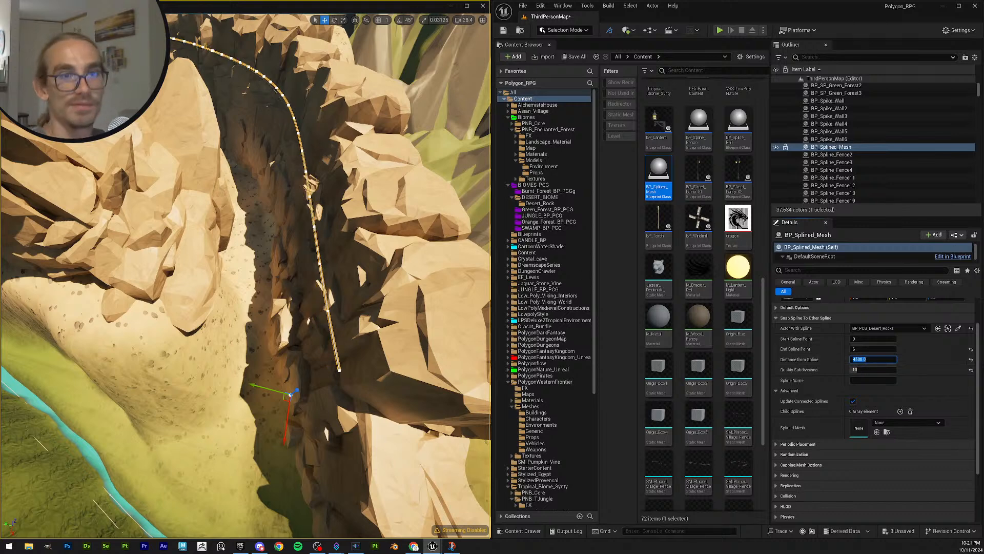
# Step: Set Distance from Spline to 4000 and check the mesh up close along the cliff face
pyautogui.write('400')
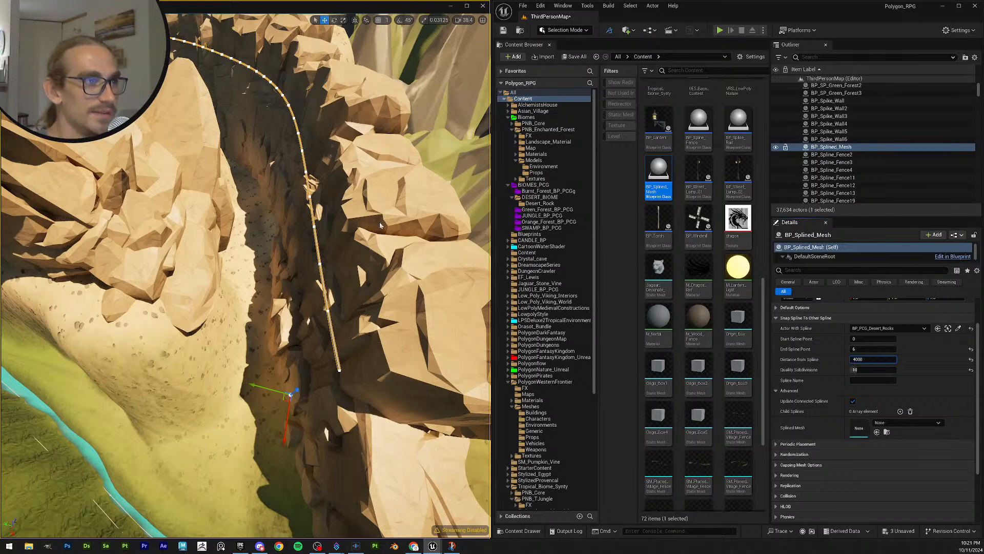
pyautogui.press('Return')
pyautogui.moveTo(380, 225); pyautogui.dragTo(262, 259, button='right')
pyautogui.press('w')
pyautogui.scroll(2, 379, 226)
pyautogui.scroll(-2, 380, 225)
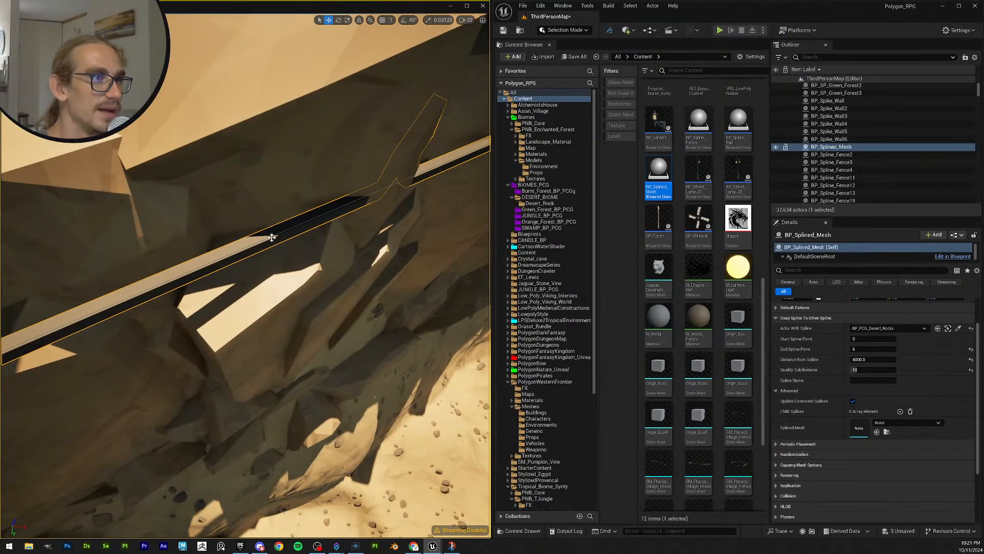
# Step: Select a spline point on the mesh along the cliff and try to move it outward along its Y axis
pyautogui.click(272, 238)
pyautogui.click(270, 237)
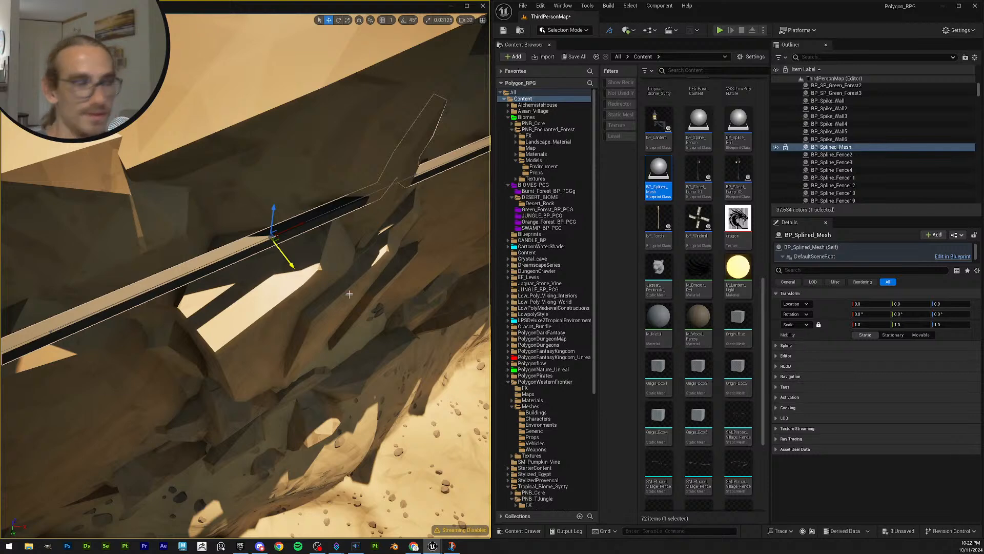
pyautogui.moveTo(372, 281); pyautogui.dragTo(365, 287, button='right')
pyautogui.scroll(-1, 365, 287)
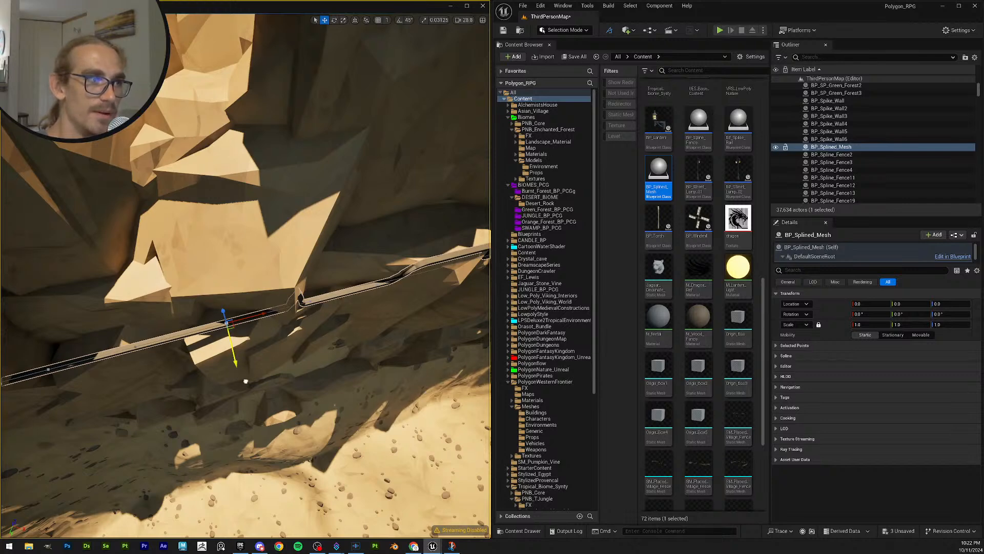
pyautogui.moveTo(246, 381); pyautogui.dragTo(251, 398)
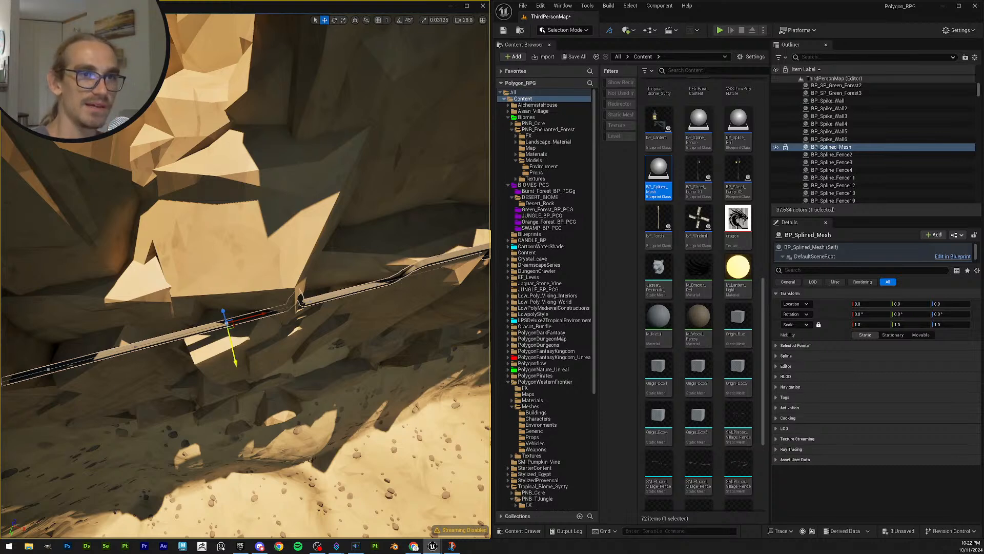
# Step: Check the spline component's Spline settings and the Advanced snapping options of BP_Splined_Mesh
pyautogui.click(807, 346)
pyautogui.click(808, 346)
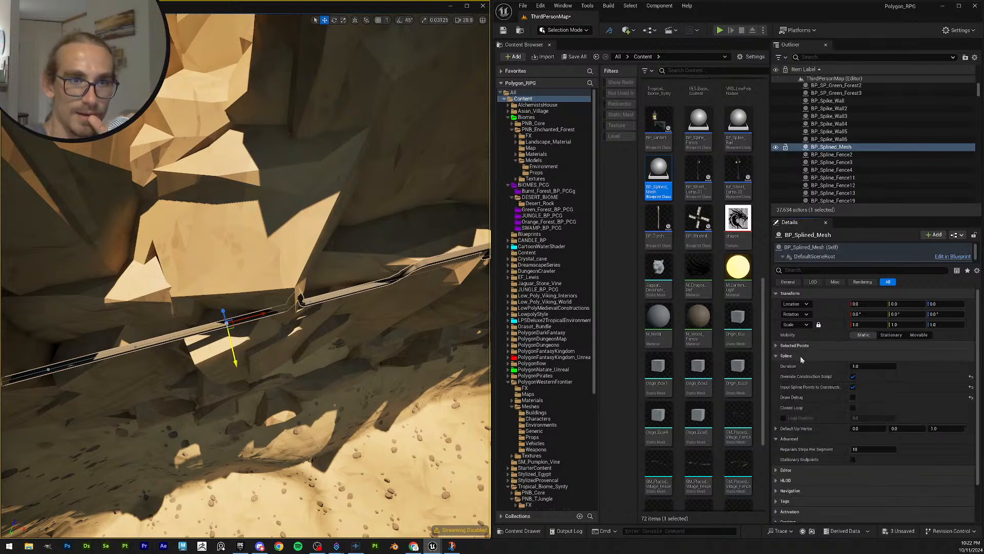
pyautogui.click(841, 147)
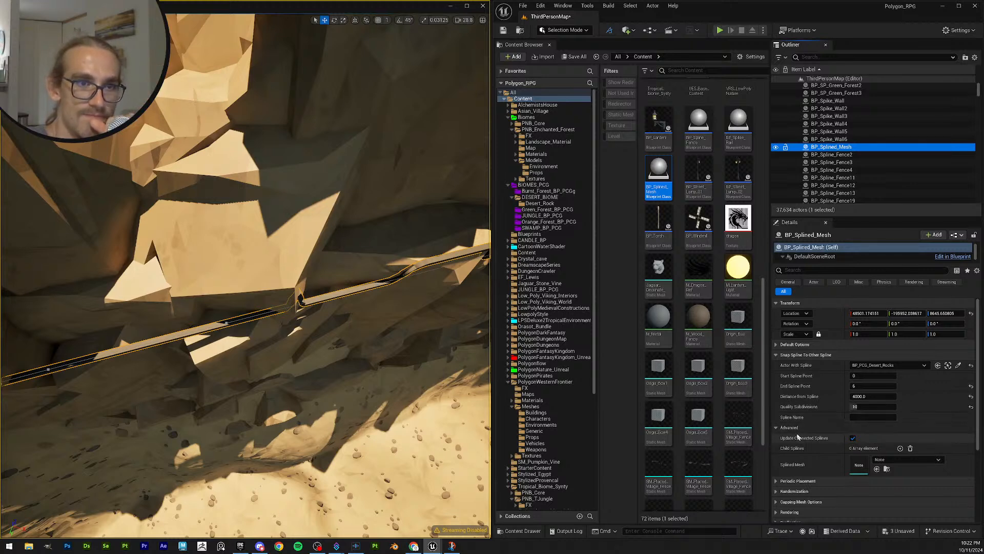
pyautogui.click(775, 428)
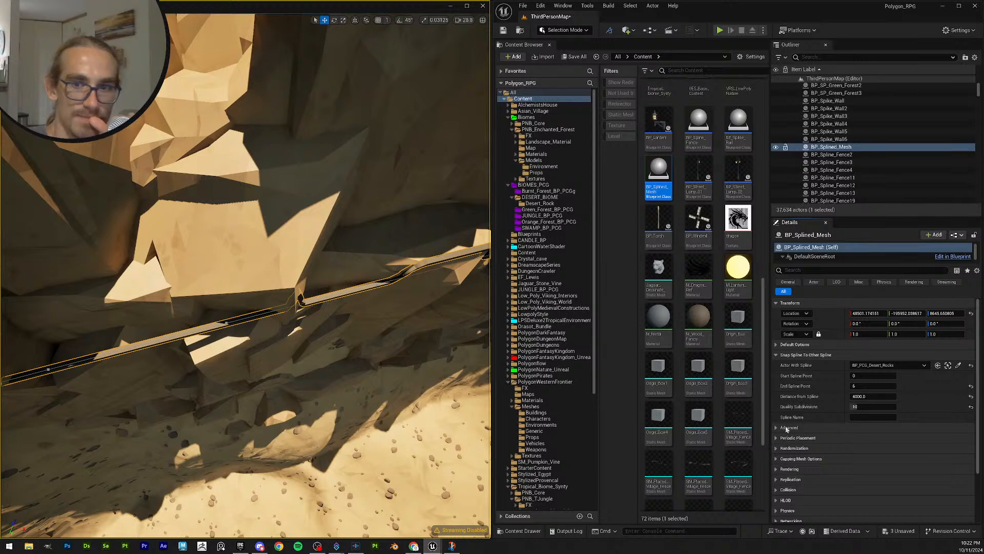
pyautogui.click(788, 428)
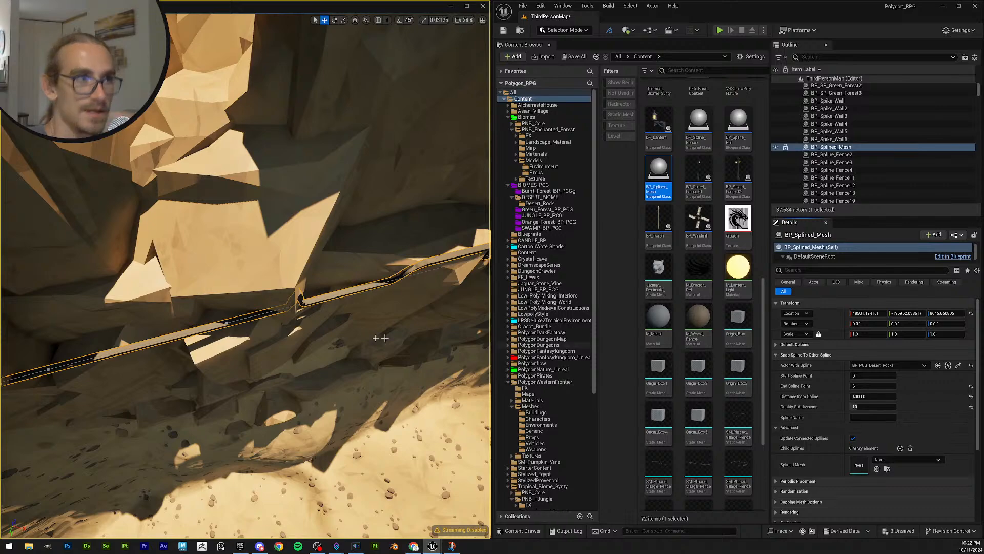
# Step: Clear BP_Splined_Mesh's Actor With Spline to None to detach it from the desert rocks' spline
pyautogui.moveTo(317, 287)
pyautogui.mouseDown(button='right')
pyautogui.moveTo(205, 302)
pyautogui.moveTo(307, 280)
pyautogui.moveTo(318, 297)
pyautogui.moveTo(333, 298)
pyautogui.mouseUp(button='right')
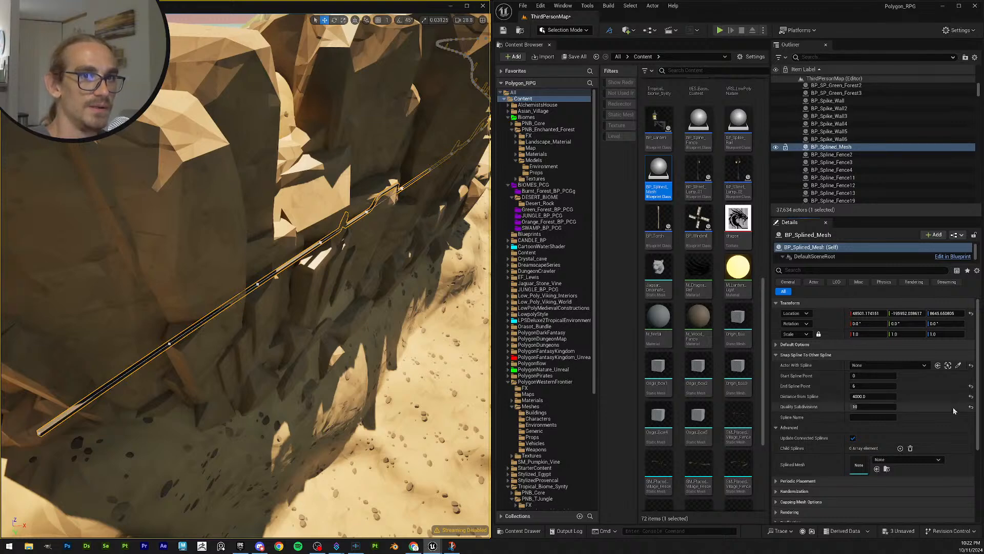
pyautogui.moveTo(346, 284); pyautogui.dragTo(343, 313, button='right')
pyautogui.press('w')
pyautogui.scroll(-2, 354, 320)
pyautogui.press('w')
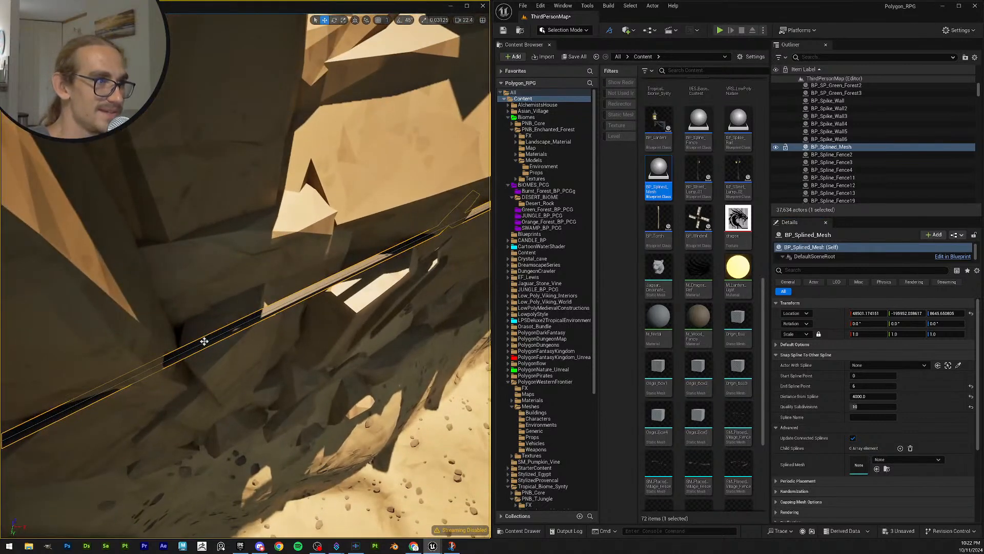
# Step: Try to move a spline point on the detached mesh away from the rock along its Y axis
pyautogui.click(206, 341)
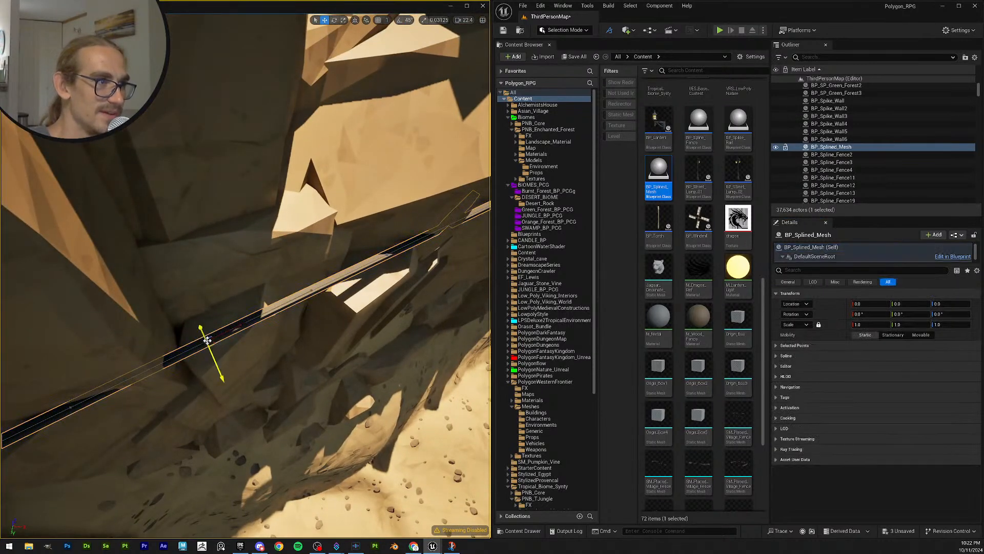
pyautogui.moveTo(219, 382); pyautogui.dragTo(221, 406)
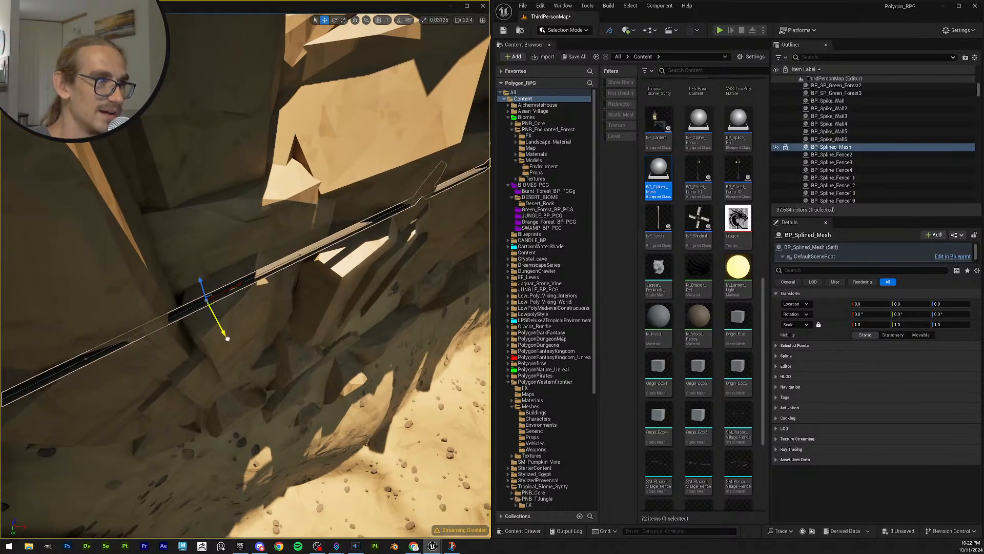
pyautogui.moveTo(227, 338); pyautogui.dragTo(229, 340)
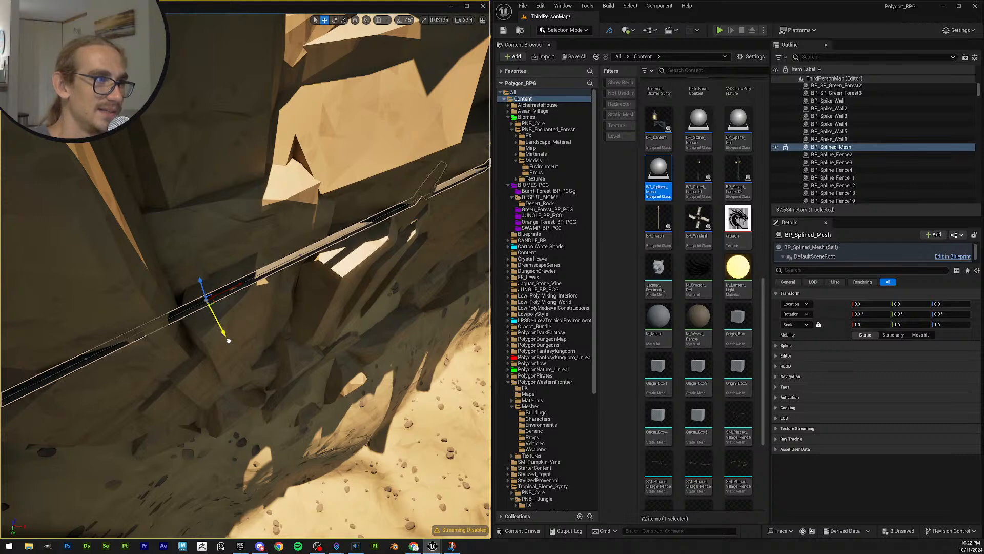
pyautogui.moveTo(229, 340); pyautogui.dragTo(229, 340)
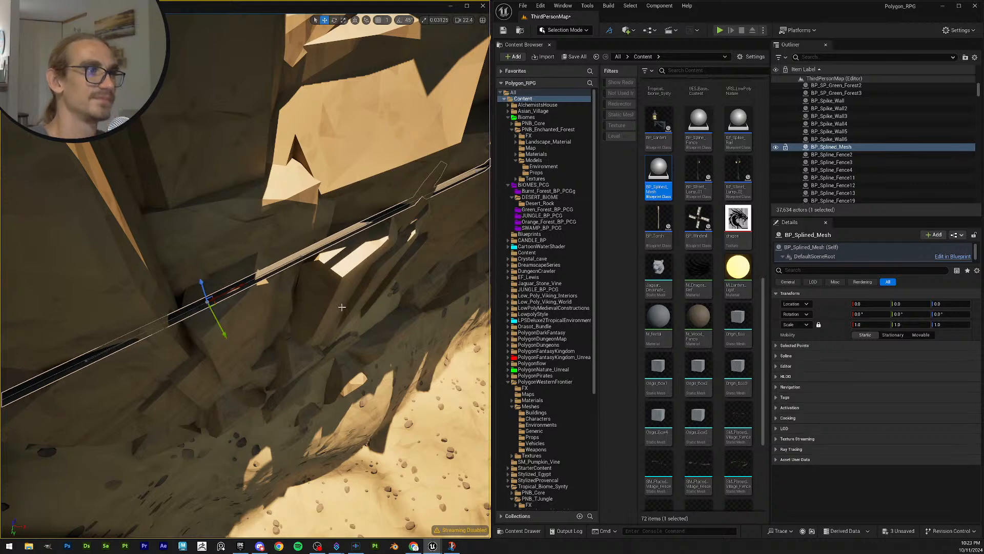
# Step: Try to move another spline point, just before the mesh's bend in the cliff, outward along its Y axis
pyautogui.moveTo(326, 330); pyautogui.dragTo(286, 345, button='right')
pyautogui.press('w')
pyautogui.scroll(-1, 305, 328)
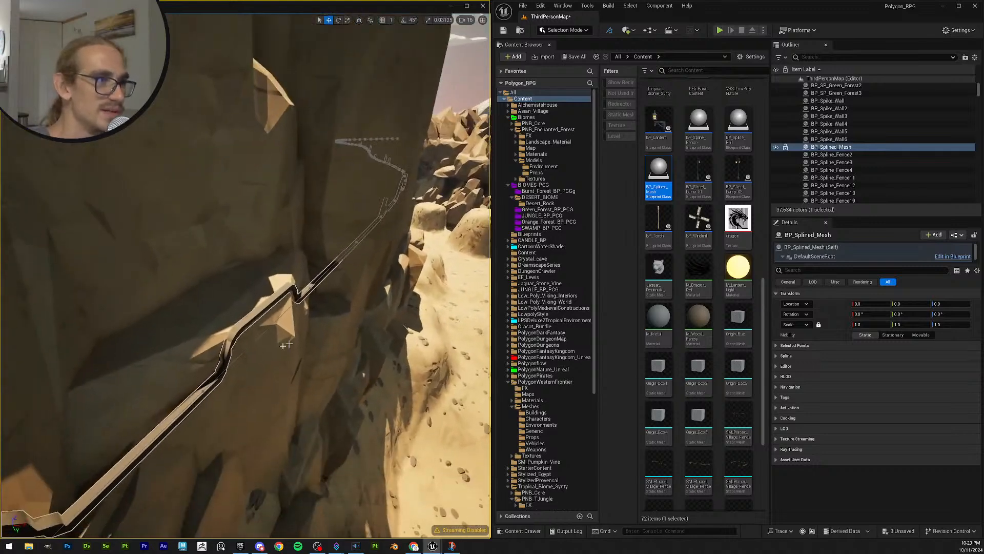
pyautogui.click(204, 392)
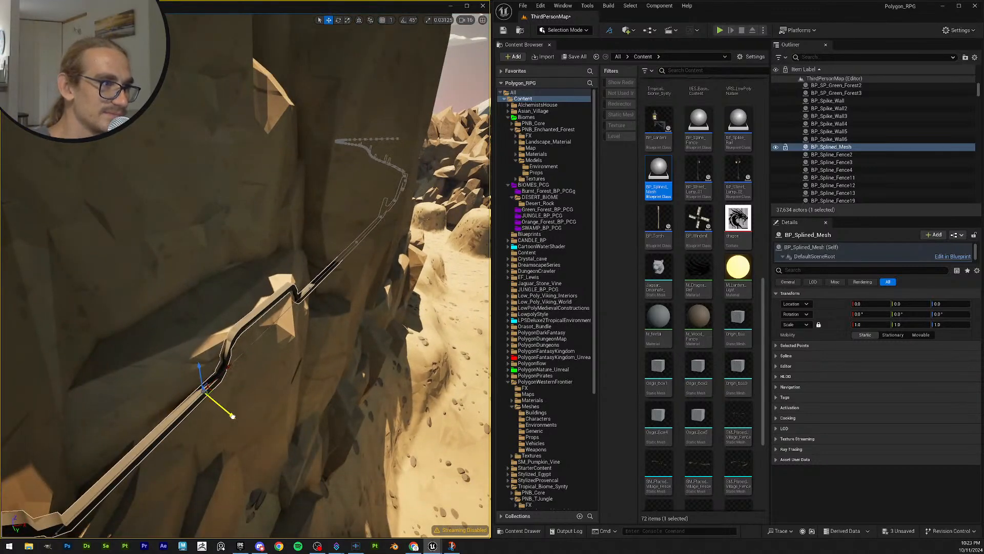
pyautogui.moveTo(233, 416); pyautogui.dragTo(235, 418)
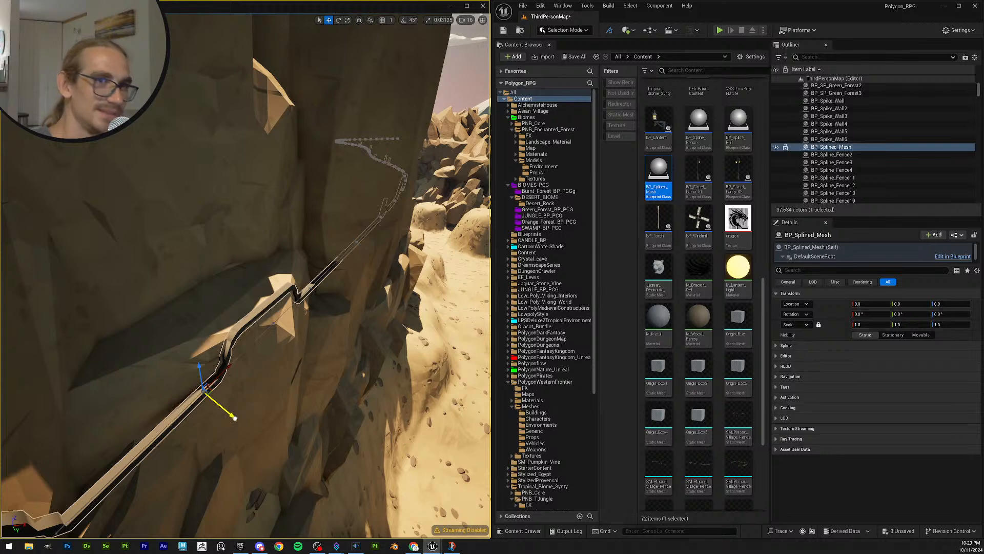
# Step: Try again to move the selected spline point outward along its Y axis, and check its Selected Points and Spline settings
pyautogui.moveTo(234, 418); pyautogui.dragTo(251, 442)
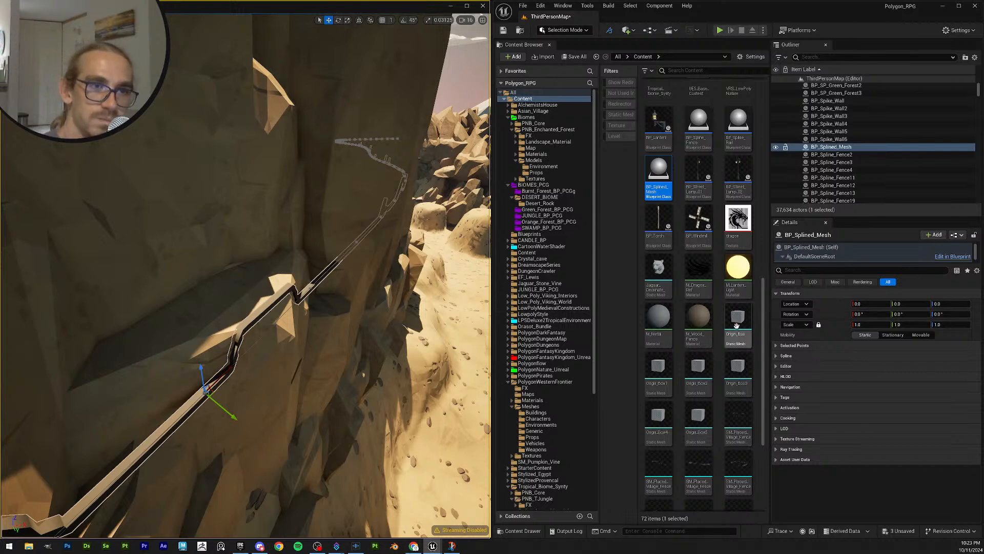
pyautogui.click(804, 346)
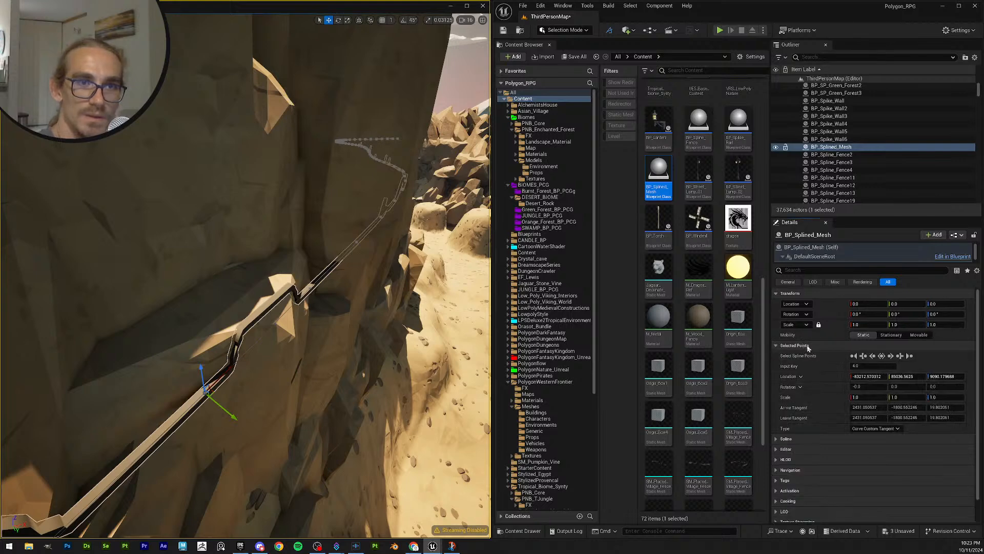
pyautogui.click(808, 347)
pyautogui.click(802, 355)
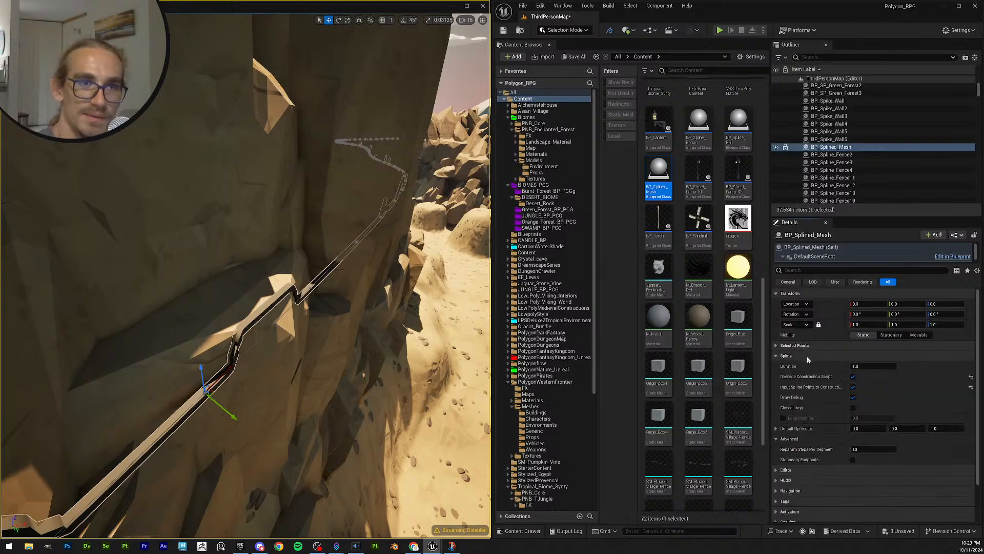
pyautogui.click(807, 357)
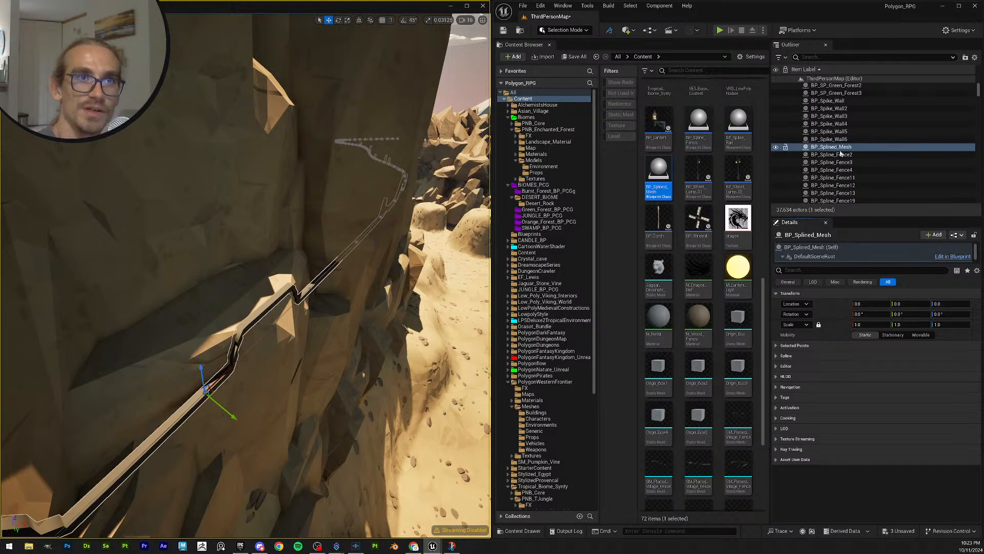
# Step: Select the whole BP_Splined_Mesh actor and reset its Quality Subdivisions to 1
pyautogui.click(183, 406)
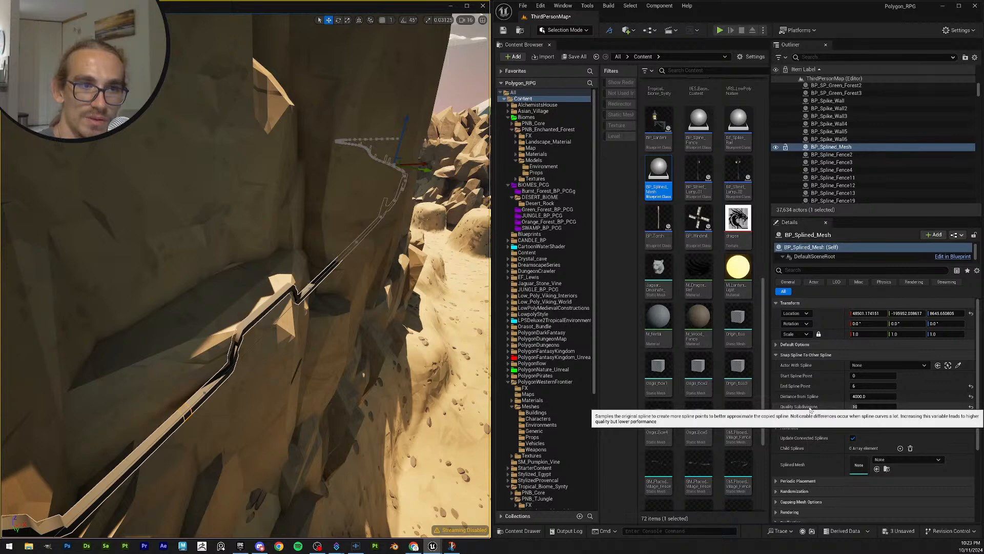
pyautogui.click(971, 407)
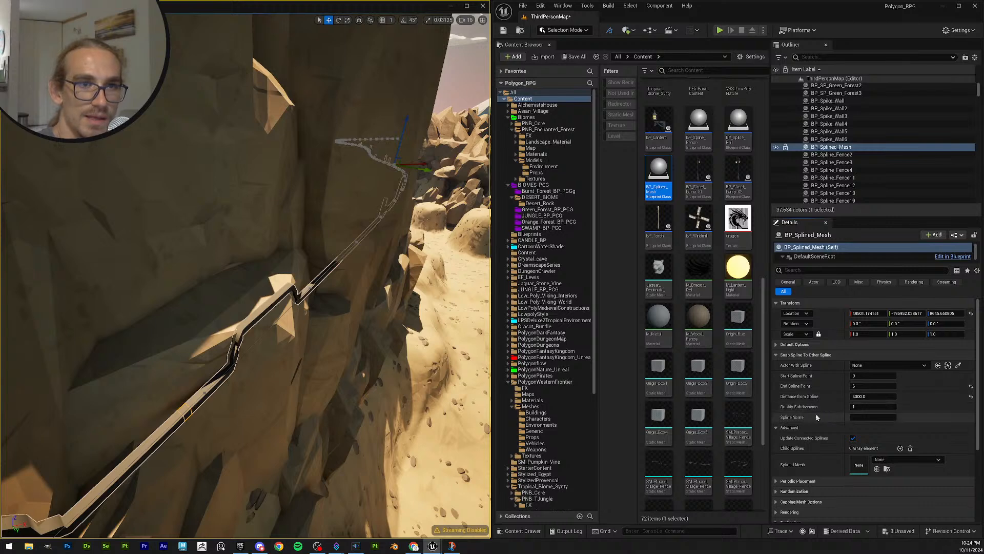
# Step: Examine the Splined Meshes and Mesh Scale entries in BP_Splined_Mesh's Default Options
pyautogui.click(792, 346)
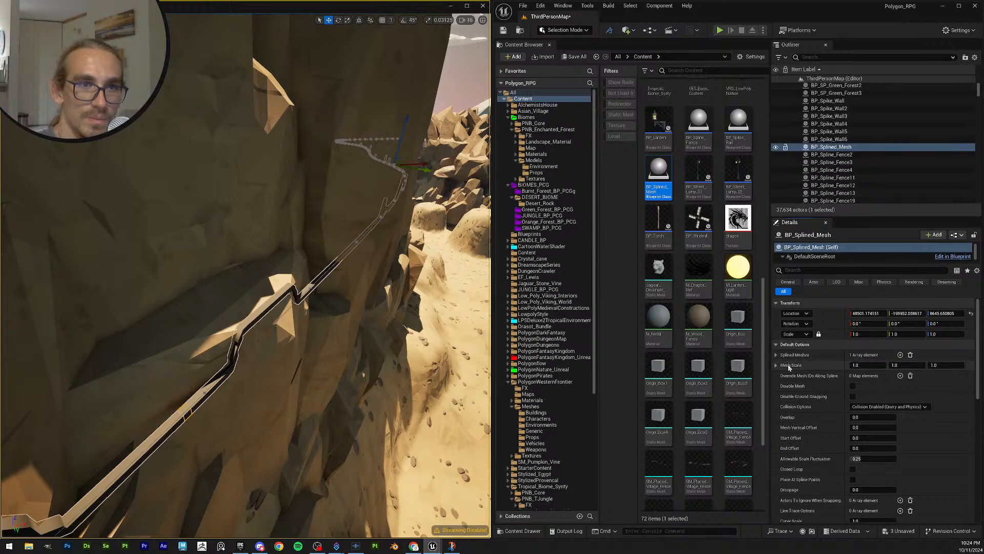
pyautogui.click(776, 365)
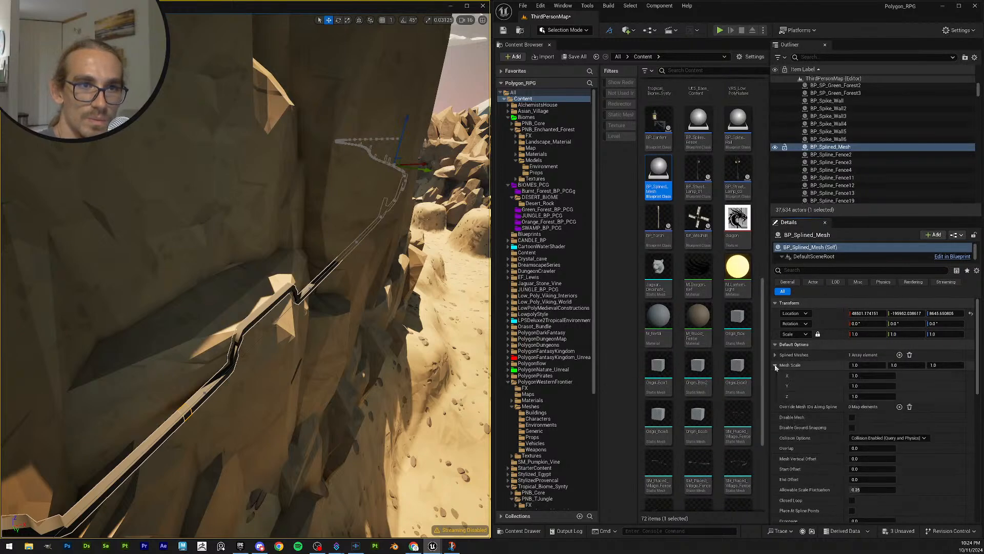
pyautogui.click(776, 365)
pyautogui.click(775, 354)
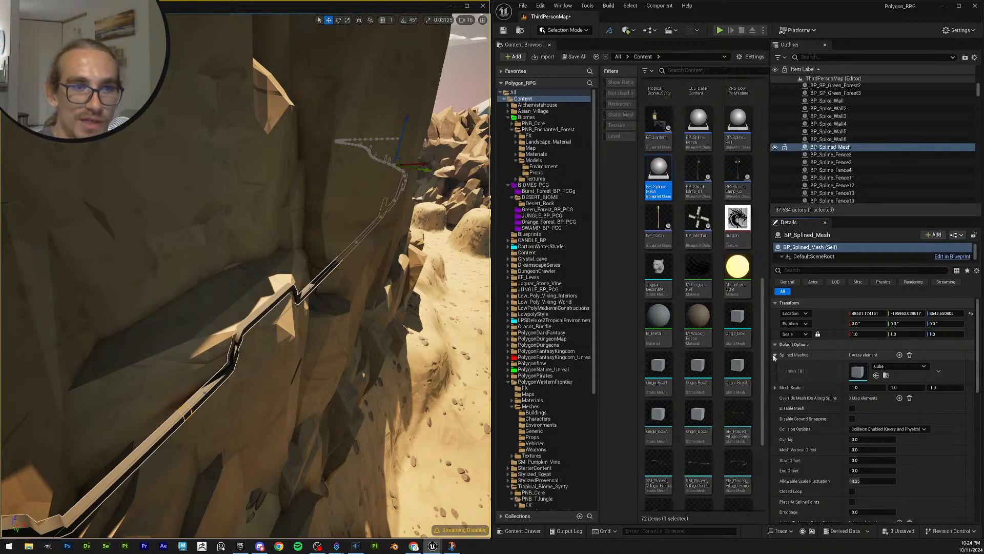
pyautogui.click(775, 355)
pyautogui.click(775, 365)
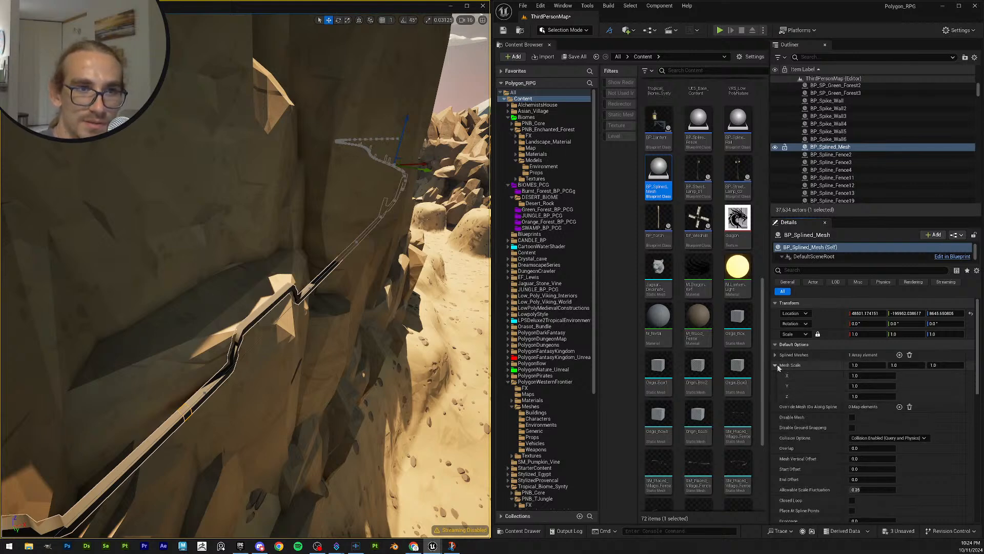
pyautogui.click(777, 365)
pyautogui.click(776, 367)
# Step: Collapse the Snap Spline To Other Spline settings and enable Periodic Placement for BP_Splined_Mesh
pyautogui.scroll(-7, 778, 400)
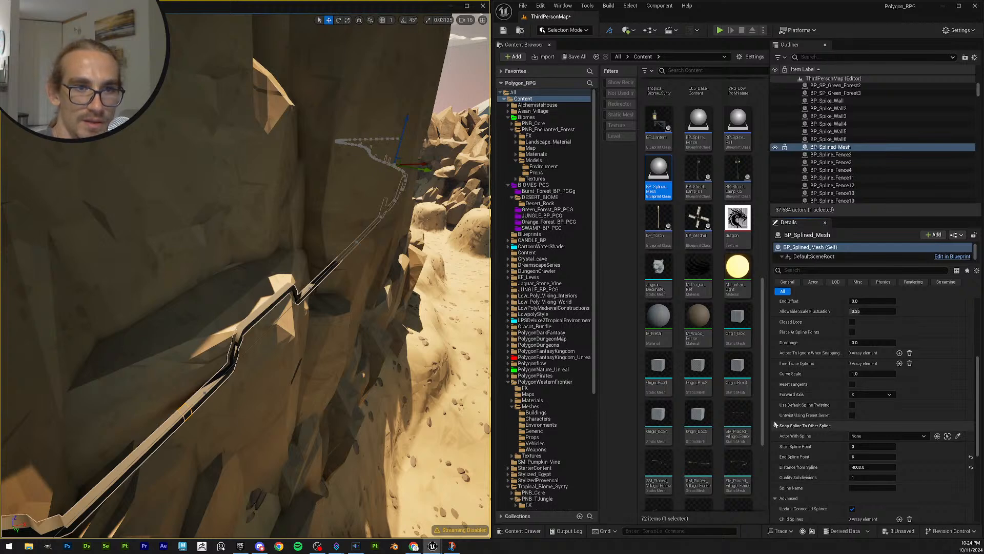
pyautogui.click(776, 425)
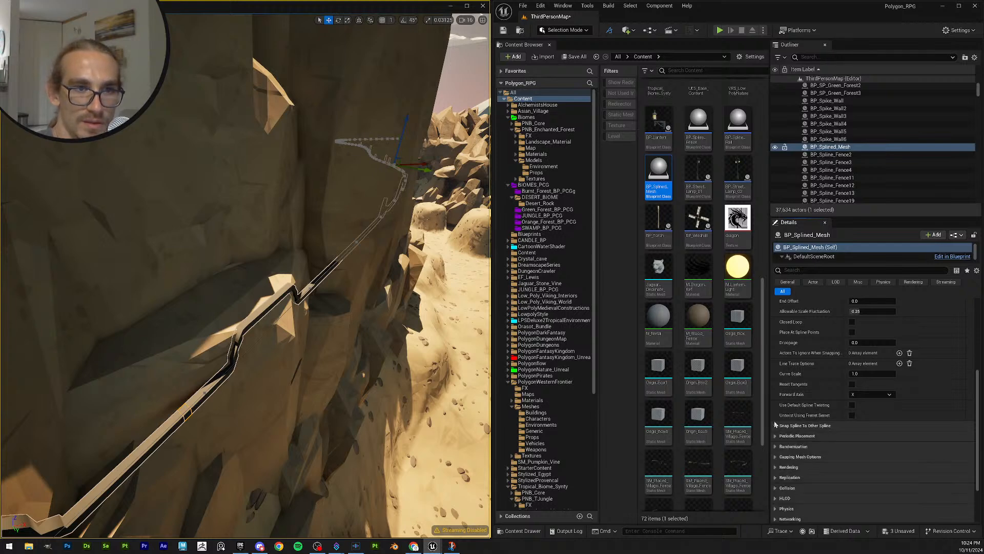
pyautogui.click(774, 436)
pyautogui.scroll(-1, 841, 446)
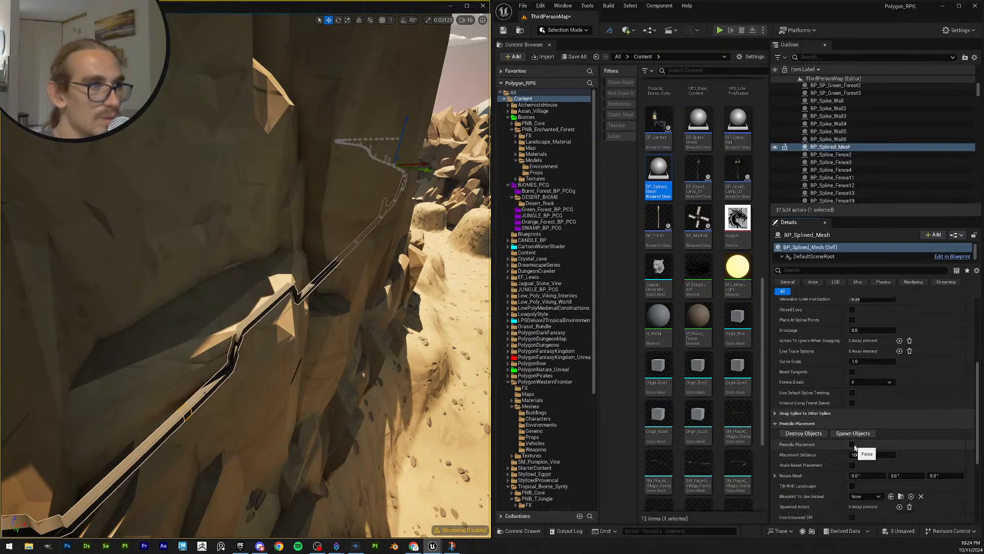
pyautogui.click(852, 444)
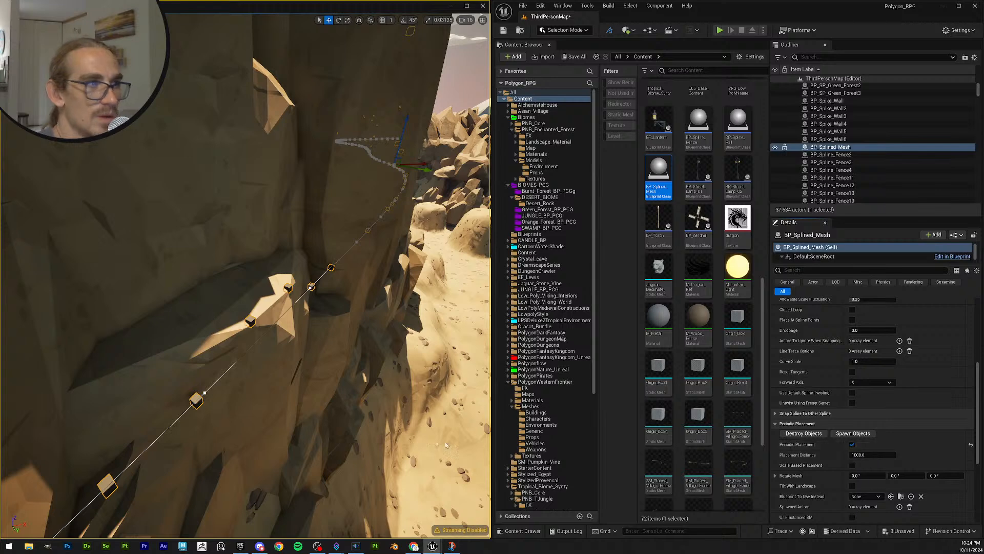
# Step: Move the spline point just before the bend in the cliff outward from the rock along its Y axis
pyautogui.click(204, 392)
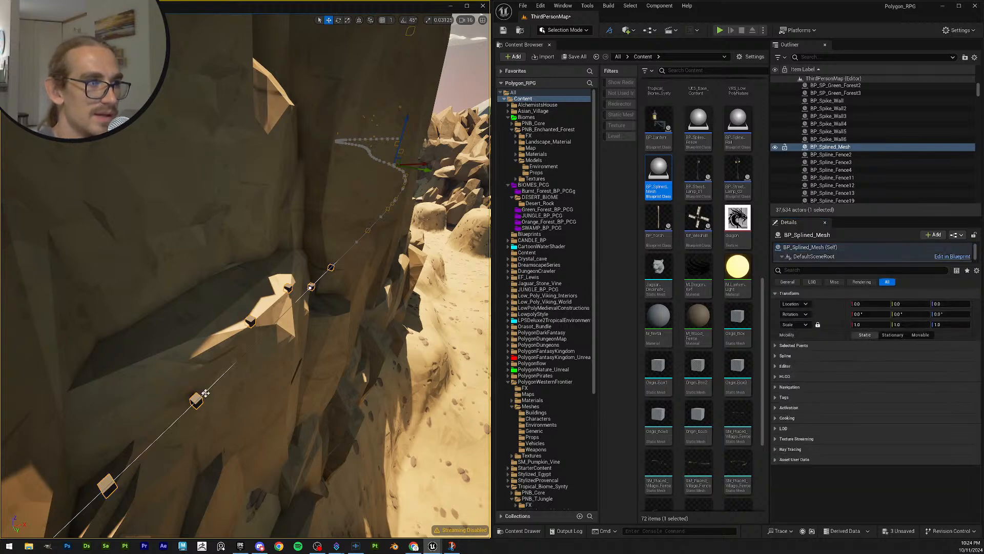
pyautogui.click(205, 393)
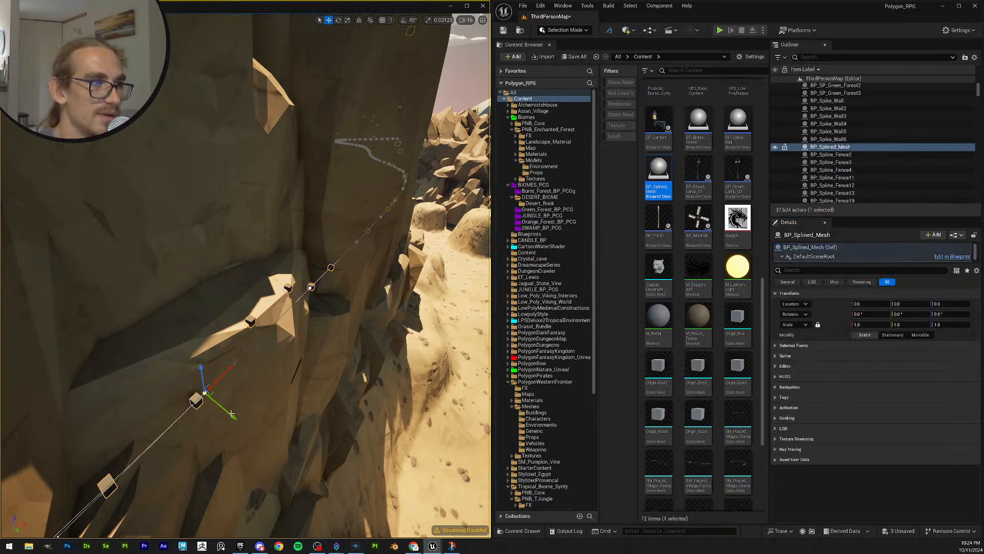
pyautogui.moveTo(231, 418); pyautogui.dragTo(254, 436)
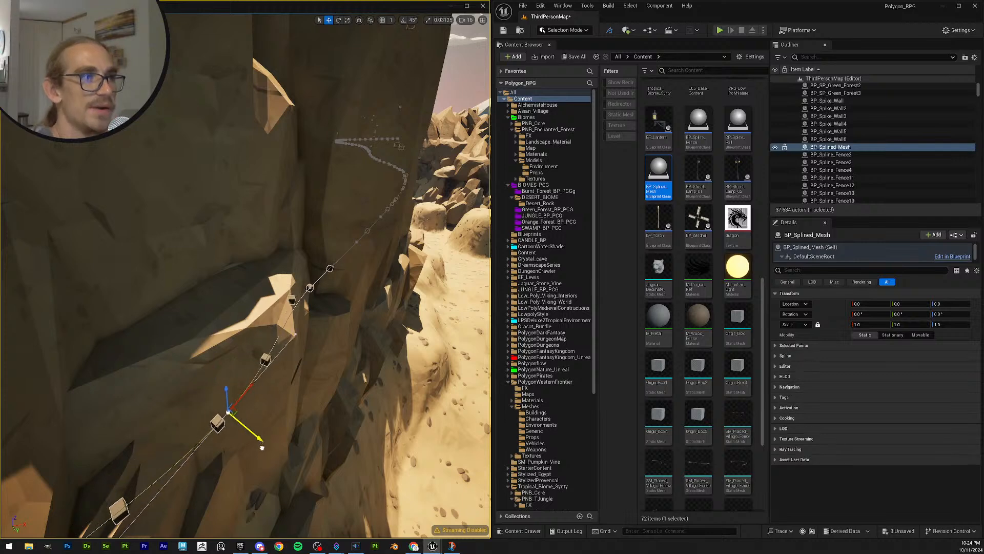
# Step: Pull the next two spline points of BP_Splined_Mesh along the shaded cliff wall outward from the rock along the Y axis
pyautogui.moveTo(282, 303)
pyautogui.mouseDown(button='right')
pyautogui.moveTo(308, 306)
pyautogui.moveTo(311, 328)
pyautogui.moveTo(281, 303)
pyautogui.mouseUp(button='right')
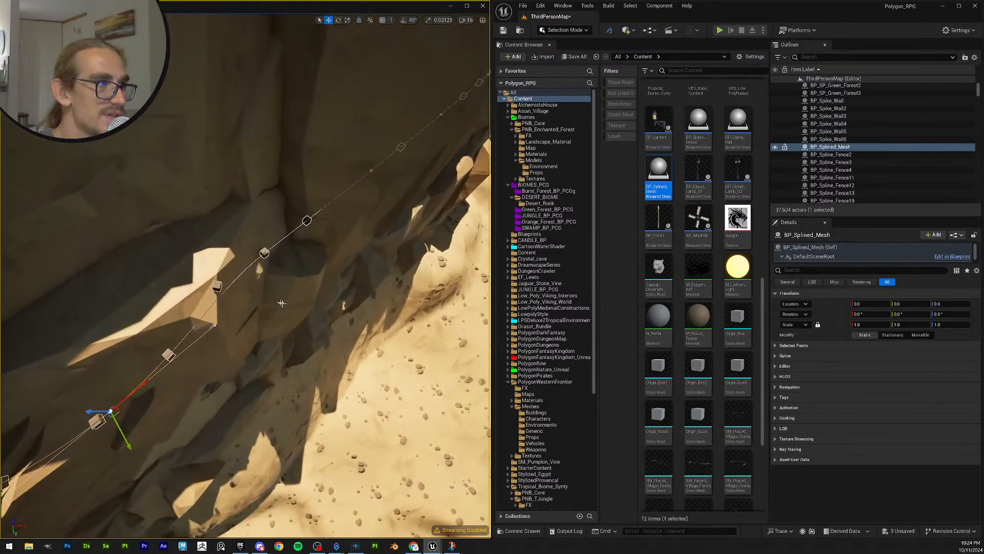
pyautogui.click(264, 254)
pyautogui.moveTo(291, 278); pyautogui.dragTo(310, 292)
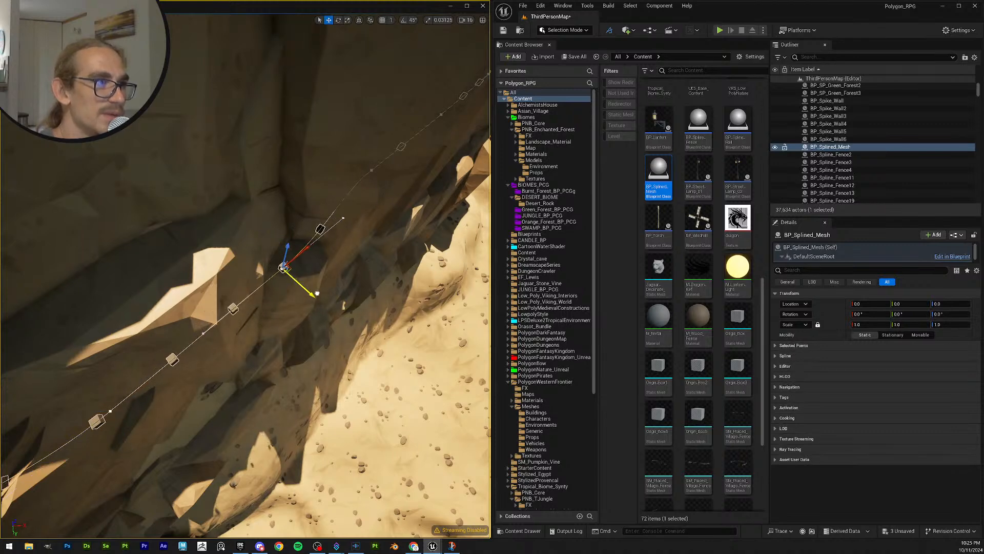
pyautogui.moveTo(320, 289); pyautogui.dragTo(364, 279, button='right')
pyautogui.press('w')
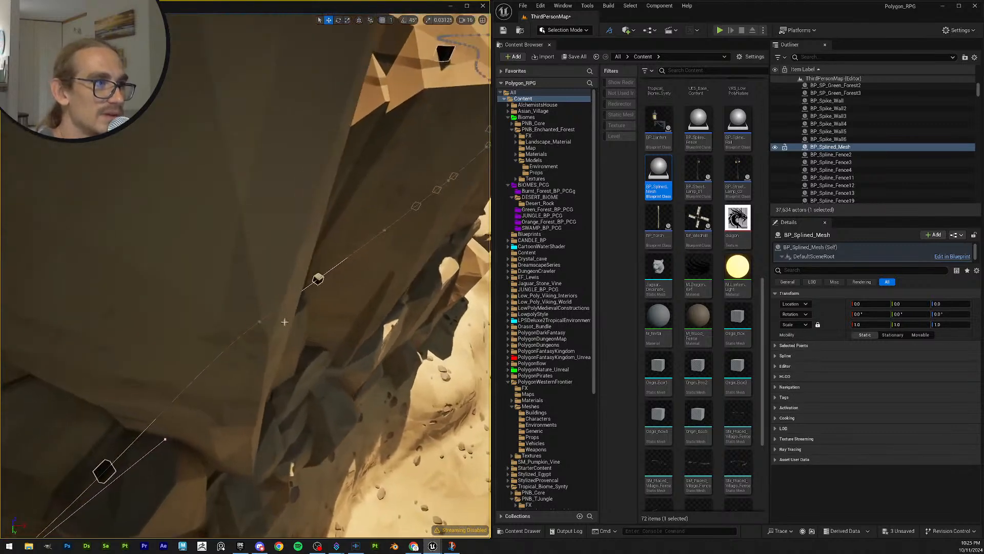
pyautogui.click(258, 321)
pyautogui.moveTo(288, 350); pyautogui.dragTo(344, 427)
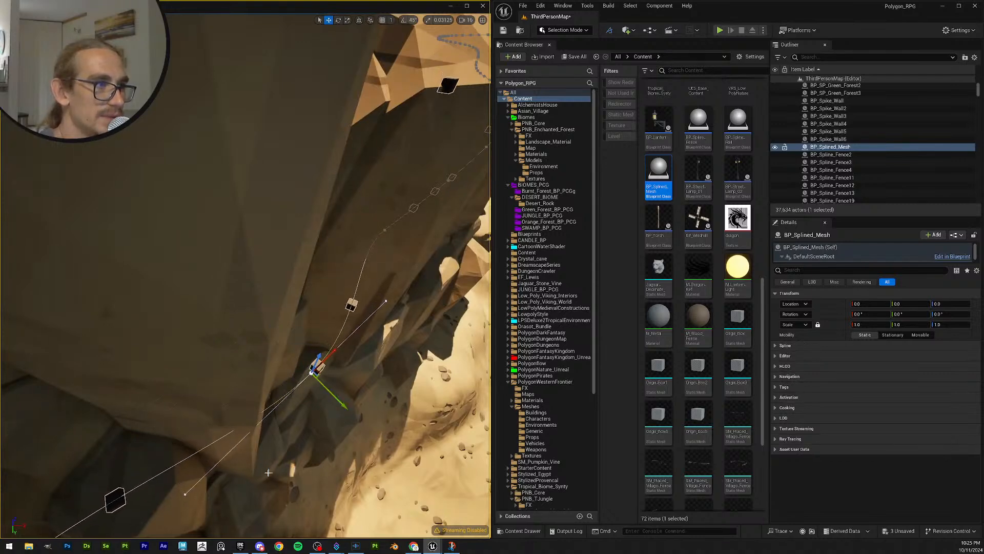
# Step: Reselect BP_Splined_Mesh and pull the spline point at the overhang's edge slightly farther out from the cliff along Y
pyautogui.click(198, 480)
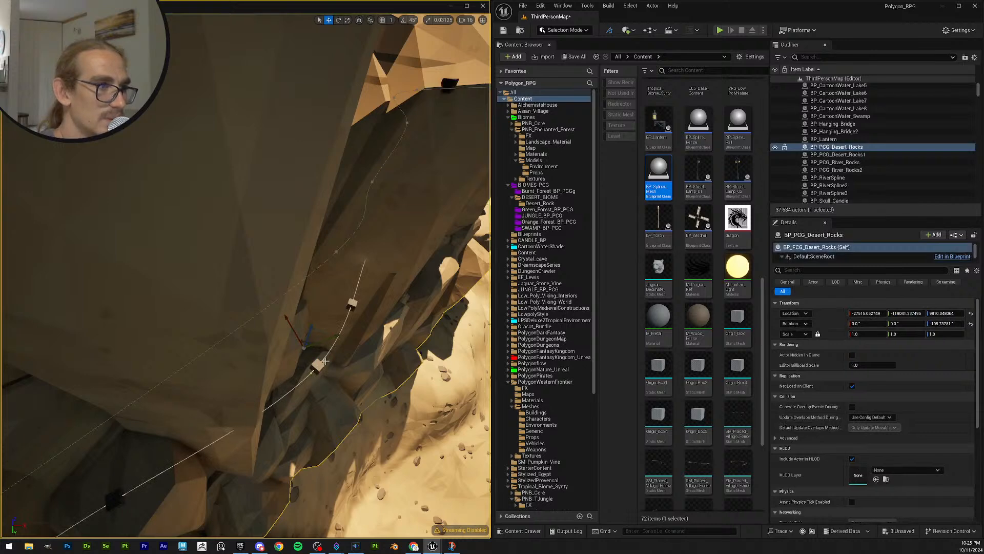
pyautogui.click(301, 387)
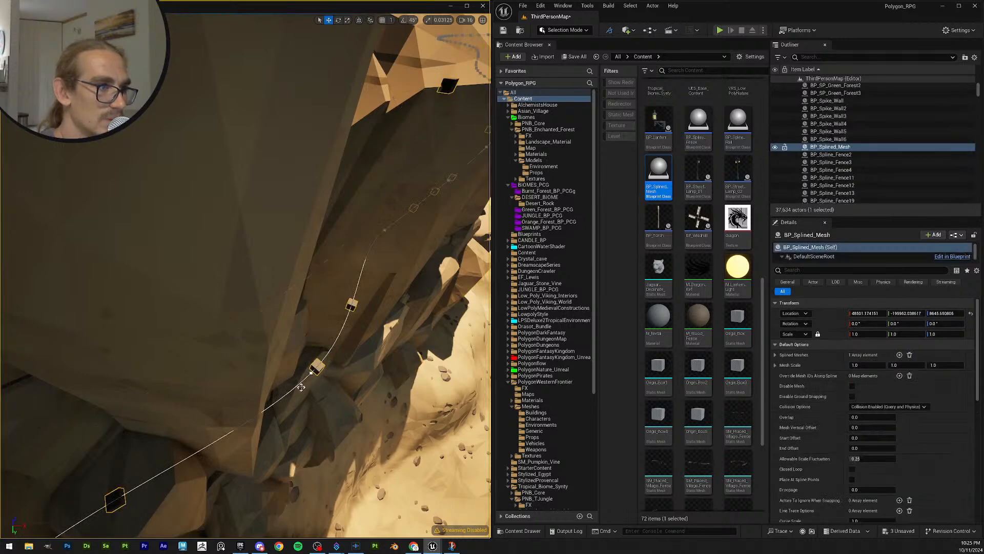
pyautogui.click(115, 498)
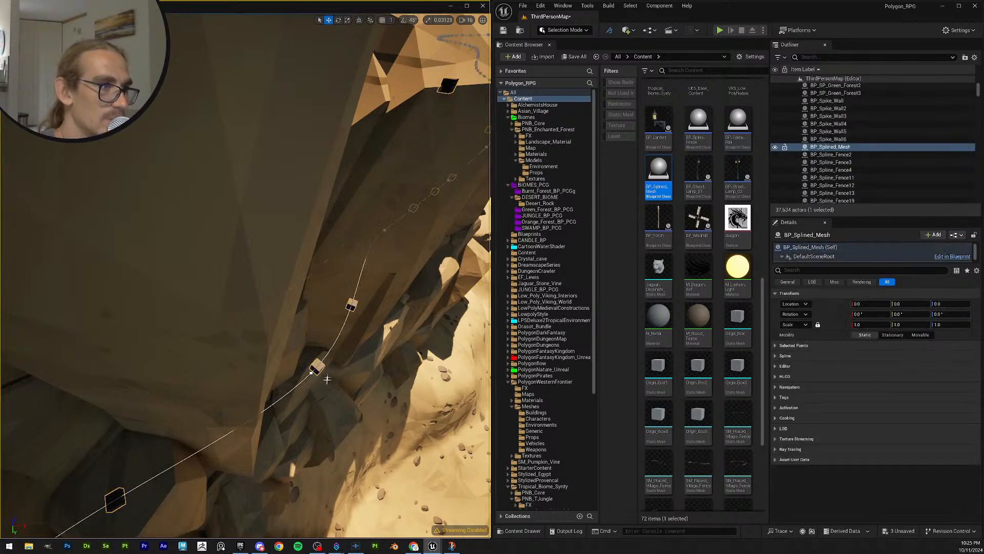
pyautogui.click(312, 372)
pyautogui.moveTo(343, 406); pyautogui.dragTo(355, 428)
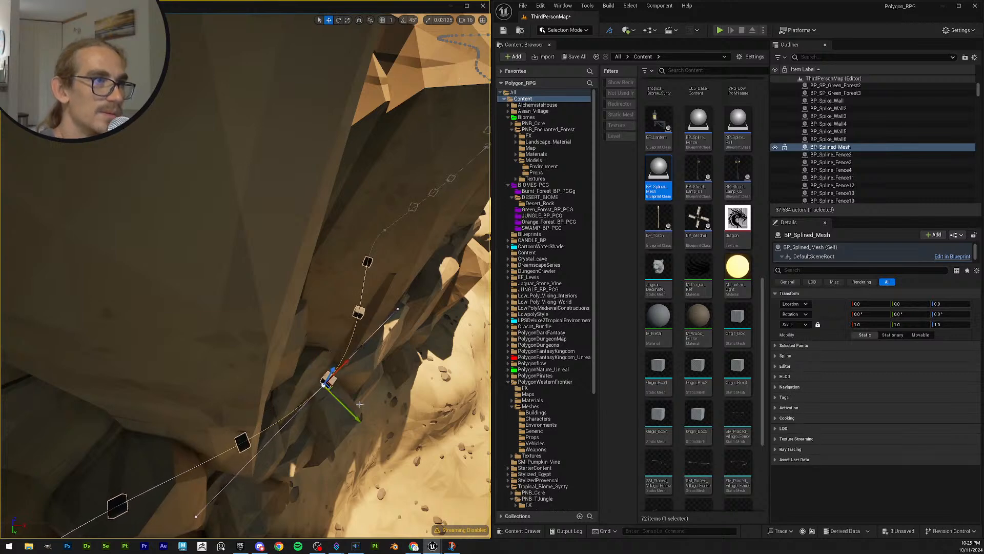
# Step: Move the spline point buried in the tall wall and the one beyond it at the sunlit ledges outward along Y
pyautogui.moveTo(308, 395); pyautogui.dragTo(320, 349, button='right')
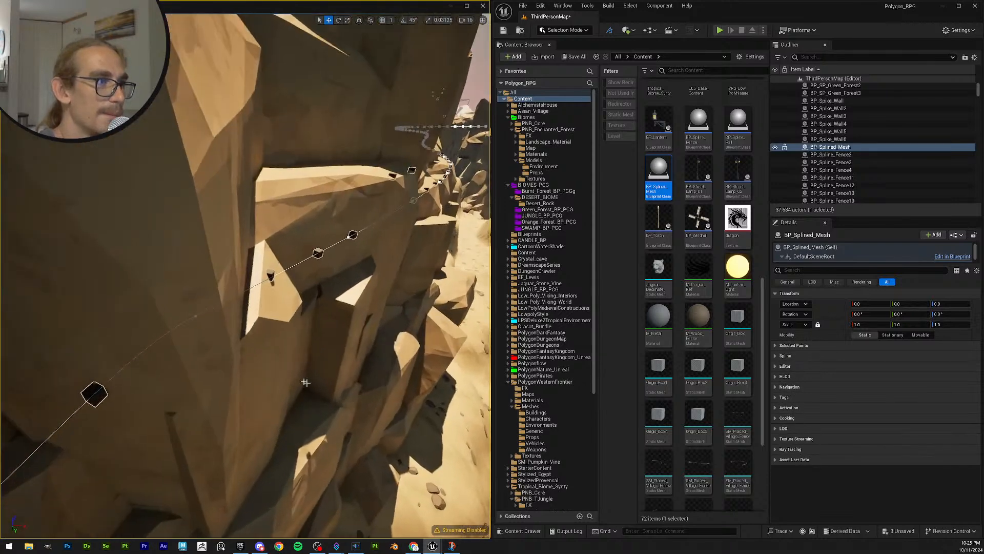
pyautogui.click(196, 316)
pyautogui.moveTo(218, 341); pyautogui.dragTo(299, 433)
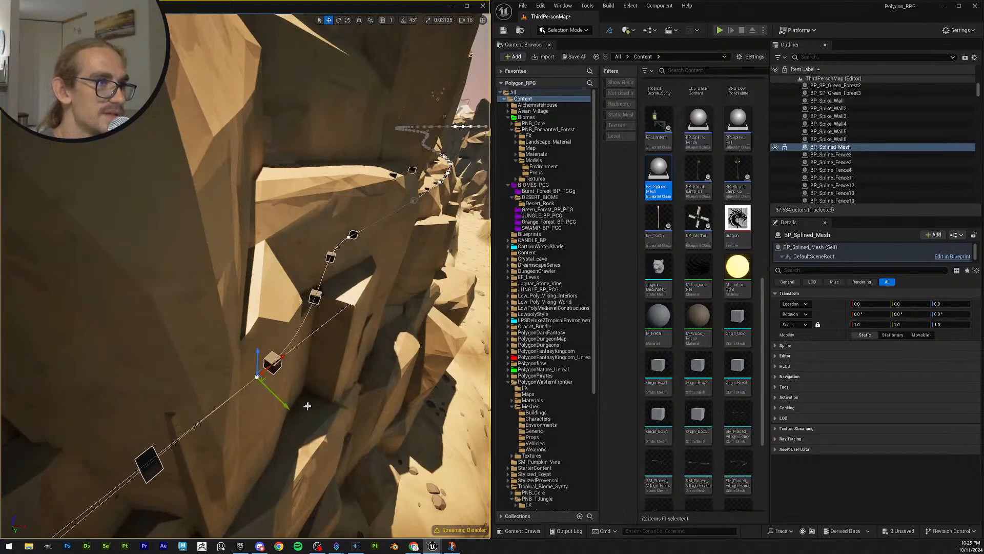
pyautogui.moveTo(305, 405); pyautogui.dragTo(333, 405, button='right')
pyautogui.moveTo(221, 436); pyautogui.dragTo(221, 452, button='right')
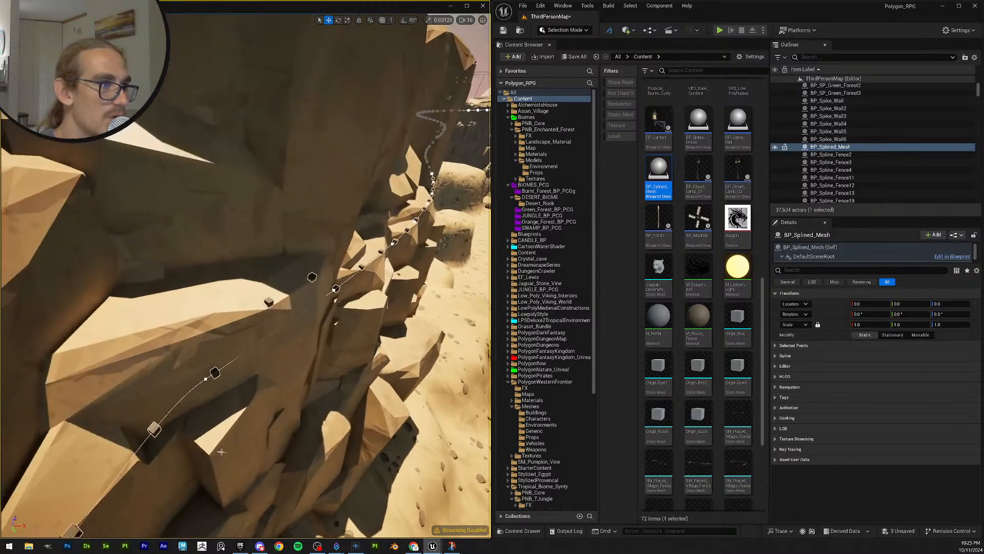
pyautogui.click(206, 379)
pyautogui.moveTo(227, 411); pyautogui.dragTo(255, 457)
# Step: Pull the spline point at the corner between the shaded wall and the jagged sunlit rocks outward along Y
pyautogui.moveTo(255, 457); pyautogui.dragTo(278, 455, button='right')
pyautogui.press('w')
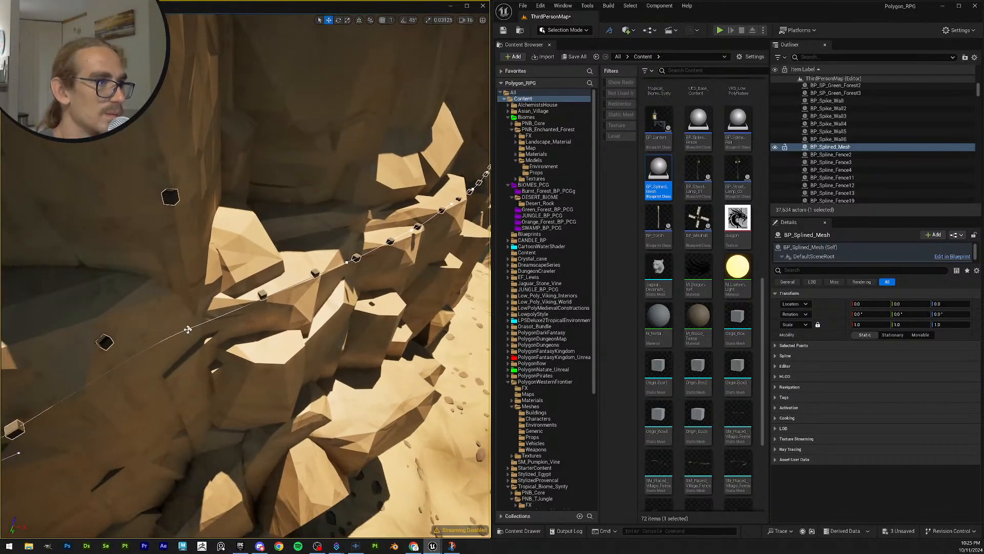
pyautogui.click(188, 330)
pyautogui.press('s')
pyautogui.moveTo(221, 329); pyautogui.dragTo(233, 326, button='right')
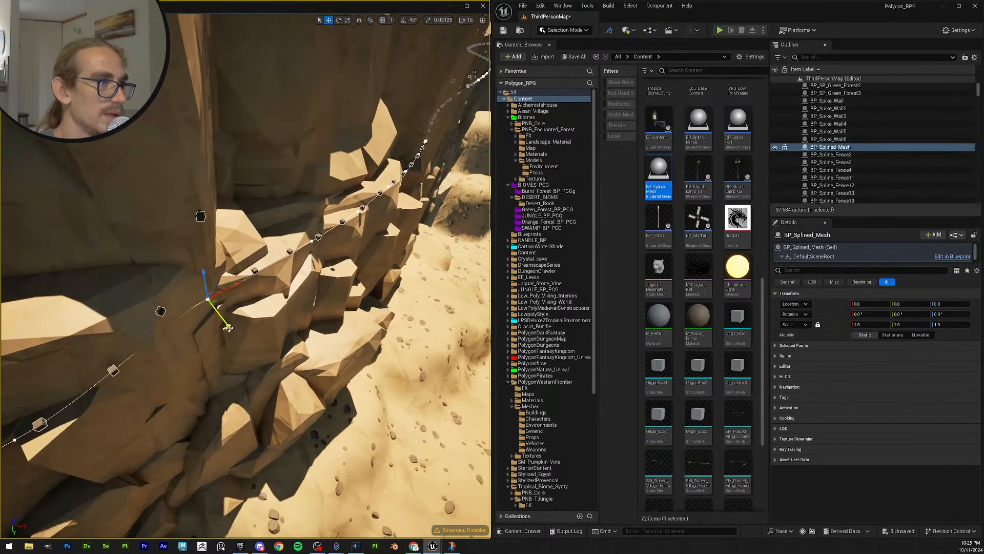
pyautogui.moveTo(228, 328); pyautogui.dragTo(227, 346)
# Step: Shift the spline point above the bright angular ledges outward from the rock along Y
pyautogui.press('w')
pyautogui.moveTo(227, 346); pyautogui.dragTo(257, 332, button='right')
pyautogui.press('w')
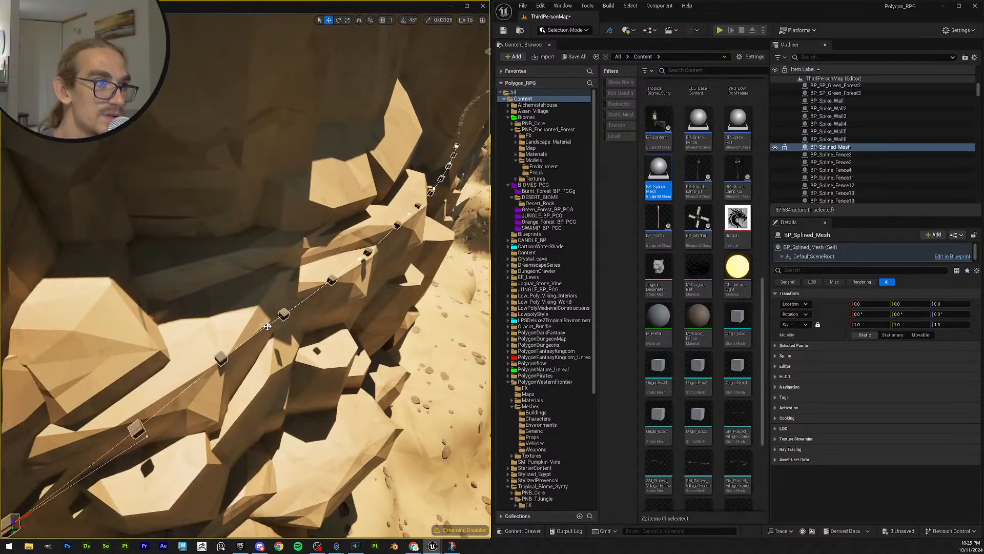
pyautogui.click(268, 325)
pyautogui.moveTo(296, 356); pyautogui.dragTo(297, 357)
# Step: Pull the spline point hidden in the tall vertical cliff column out past the rock face along Y
pyautogui.moveTo(296, 357)
pyautogui.mouseDown(button='right')
pyautogui.moveTo(277, 357)
pyautogui.moveTo(297, 357)
pyautogui.mouseUp(button='right')
pyautogui.press('w')
pyautogui.moveTo(262, 324); pyautogui.dragTo(293, 342, button='right')
pyautogui.press('s')
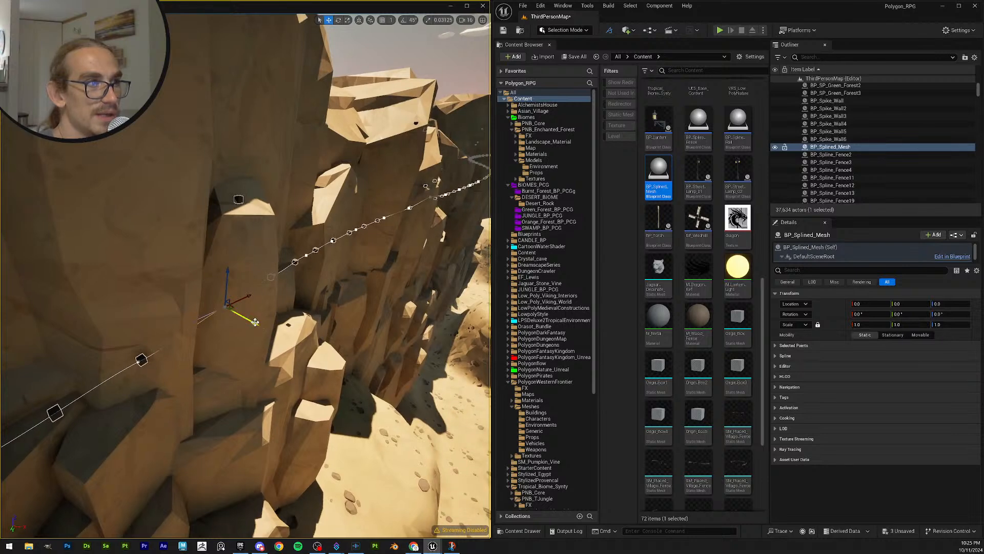
pyautogui.moveTo(255, 322); pyautogui.dragTo(281, 358)
pyautogui.moveTo(277, 335); pyautogui.dragTo(281, 337)
# Step: Move the two spline points below the large sunlit outcrop outward from the cliff along Y
pyautogui.moveTo(282, 337); pyautogui.dragTo(261, 335, button='right')
pyautogui.press('w')
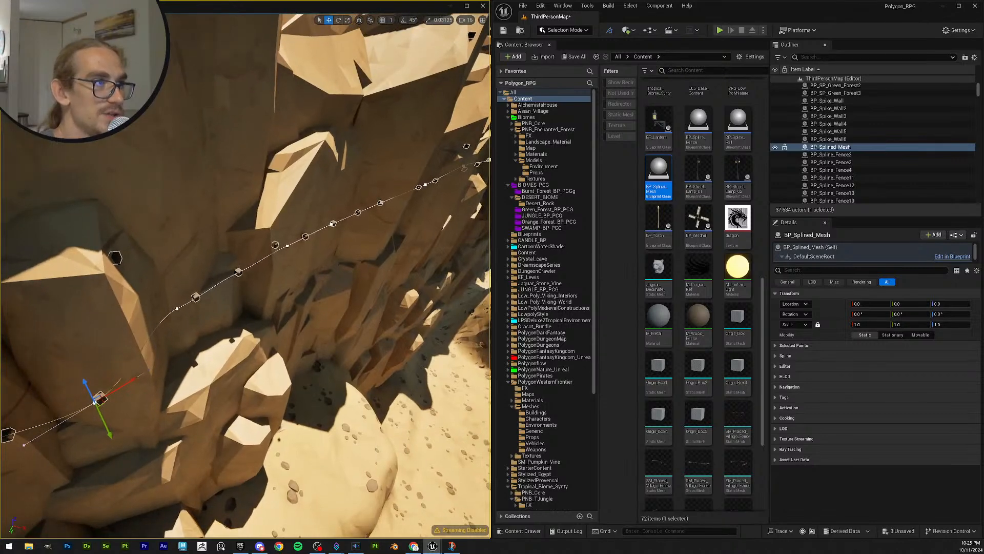
pyautogui.click(177, 308)
pyautogui.moveTo(203, 335); pyautogui.dragTo(223, 357)
pyautogui.moveTo(223, 357); pyautogui.dragTo(234, 353, button='right')
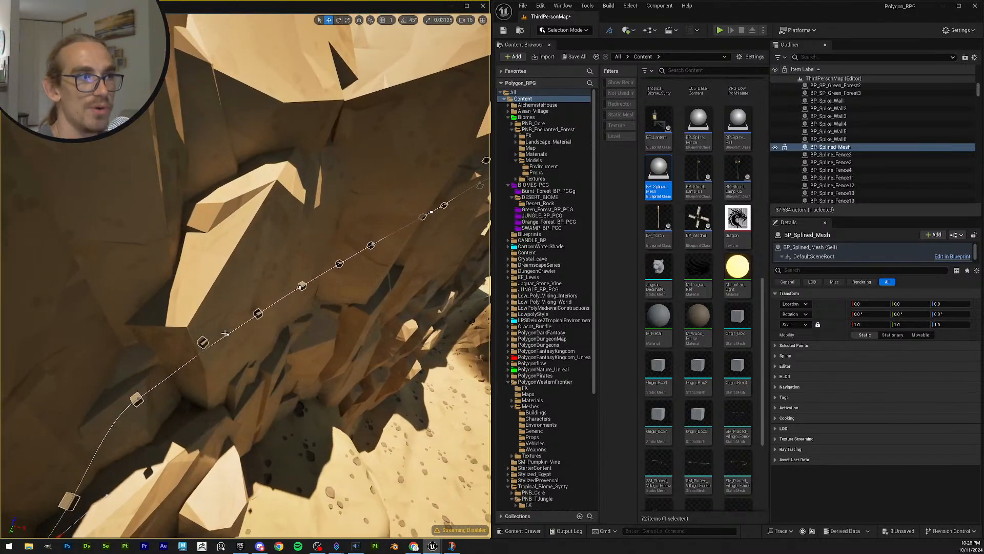
pyautogui.click(228, 335)
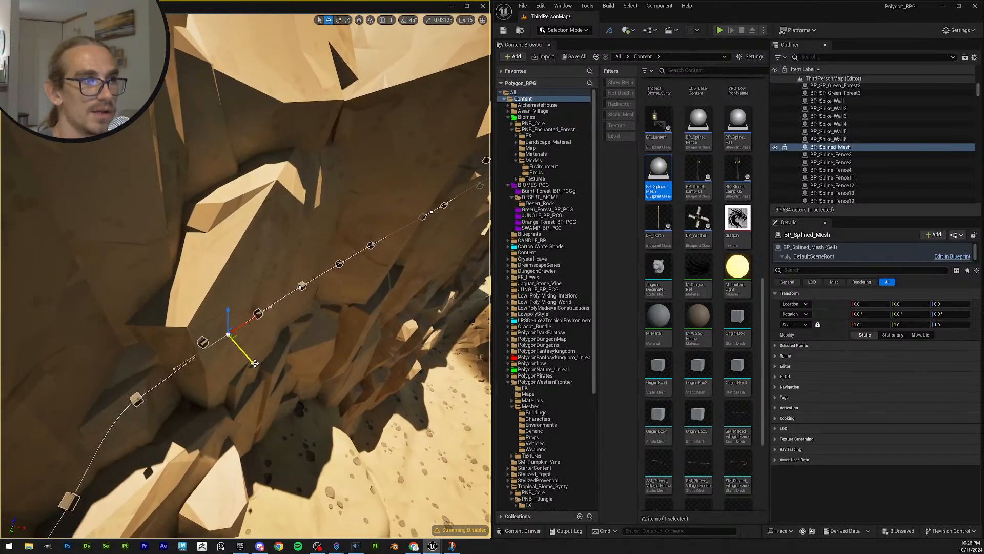
pyautogui.moveTo(255, 363); pyautogui.dragTo(270, 378)
# Step: Pull the next two spline points along the smooth brown cliff wall outward along Y so the spline clears the rock
pyautogui.moveTo(270, 379); pyautogui.dragTo(287, 372, button='right')
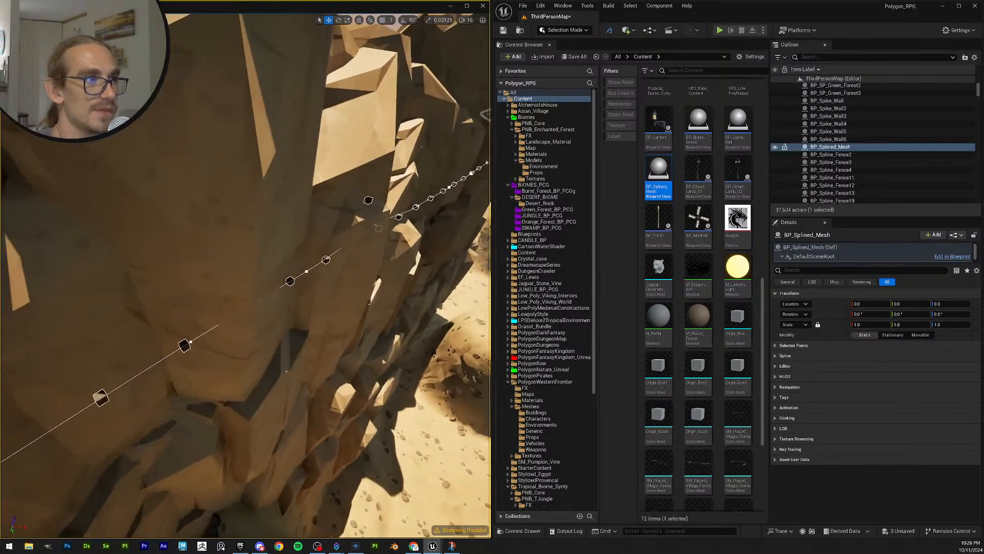
pyautogui.moveTo(195, 341); pyautogui.dragTo(190, 341, button='right')
pyautogui.click(193, 340)
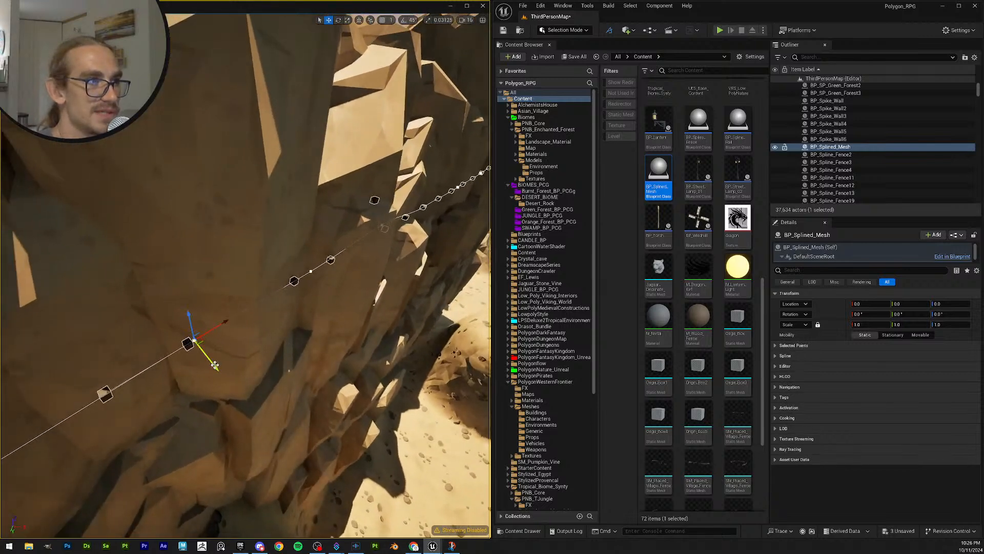
pyautogui.moveTo(219, 370); pyautogui.dragTo(240, 397)
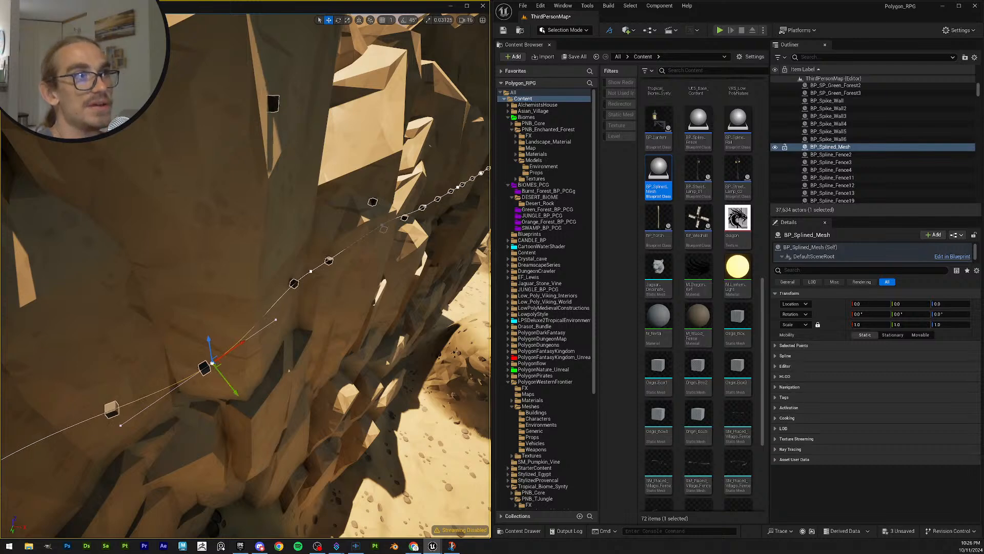
pyautogui.moveTo(246, 359)
pyautogui.mouseDown(button='right')
pyautogui.moveTo(256, 338)
pyautogui.moveTo(254, 350)
pyautogui.mouseUp(button='right')
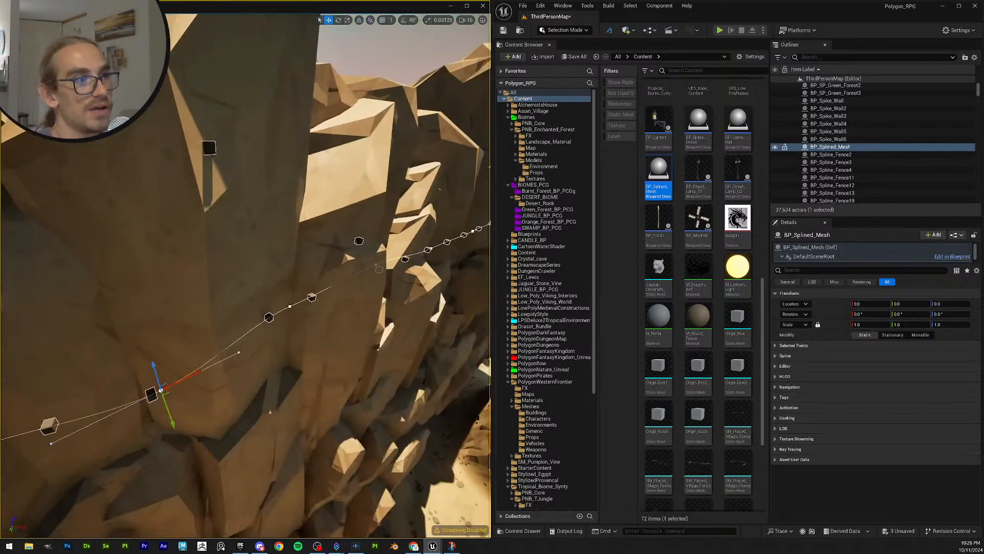
pyautogui.click(291, 306)
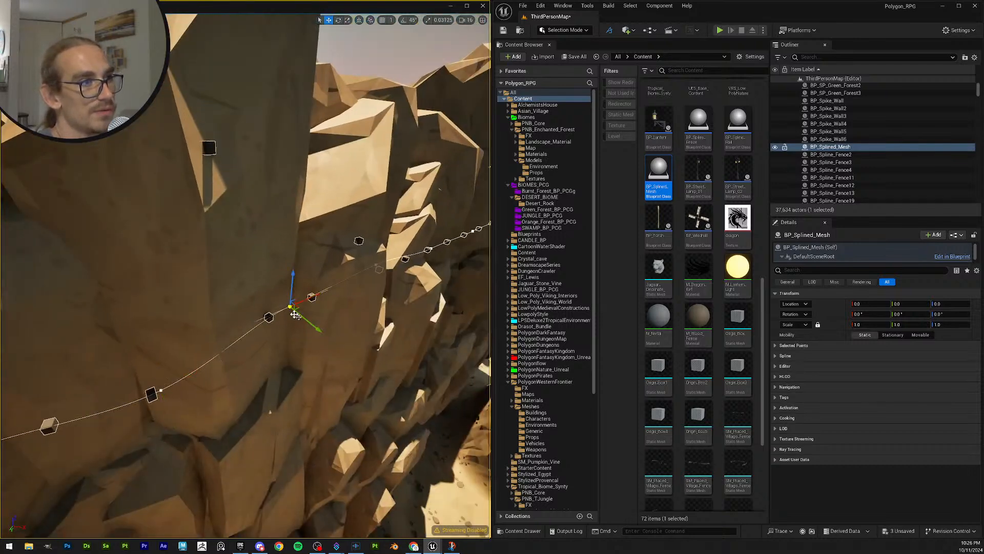
pyautogui.moveTo(315, 331); pyautogui.dragTo(344, 355)
# Step: Move the spline point beside the pointed sunlit rock spur outward from the cliff
pyautogui.moveTo(344, 355); pyautogui.dragTo(380, 370, button='right')
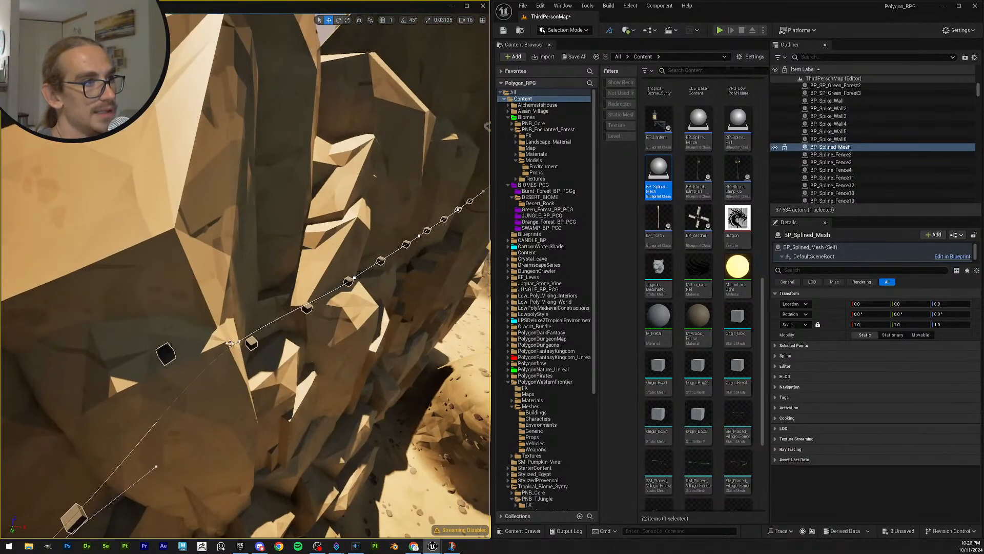
pyautogui.click(239, 341)
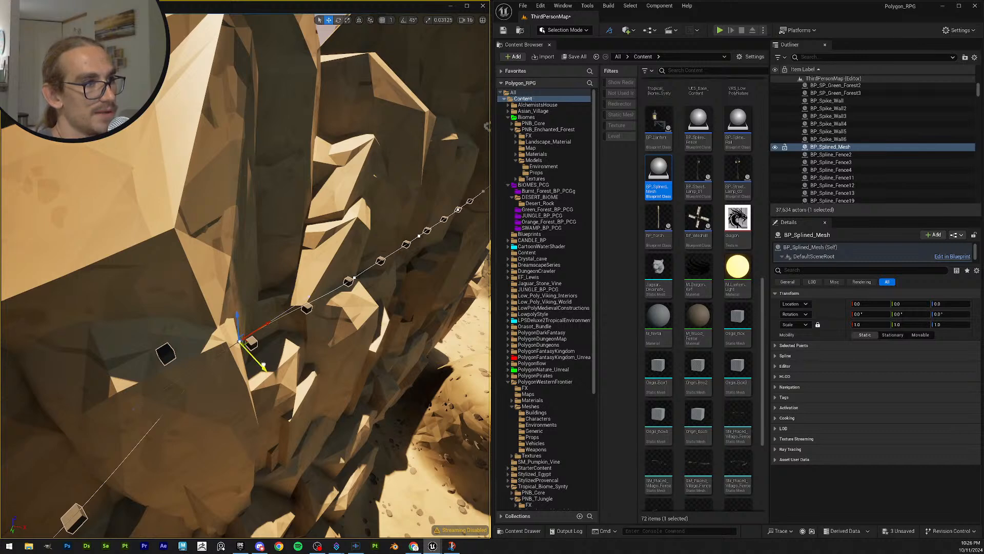
pyautogui.moveTo(264, 365); pyautogui.dragTo(280, 381)
pyautogui.moveTo(264, 346); pyautogui.dragTo(265, 361)
# Step: Pull the spline point inside the large shaded cliff and the one at the jagged rocks past its edge outward along Y
pyautogui.moveTo(266, 361); pyautogui.dragTo(370, 325, button='right')
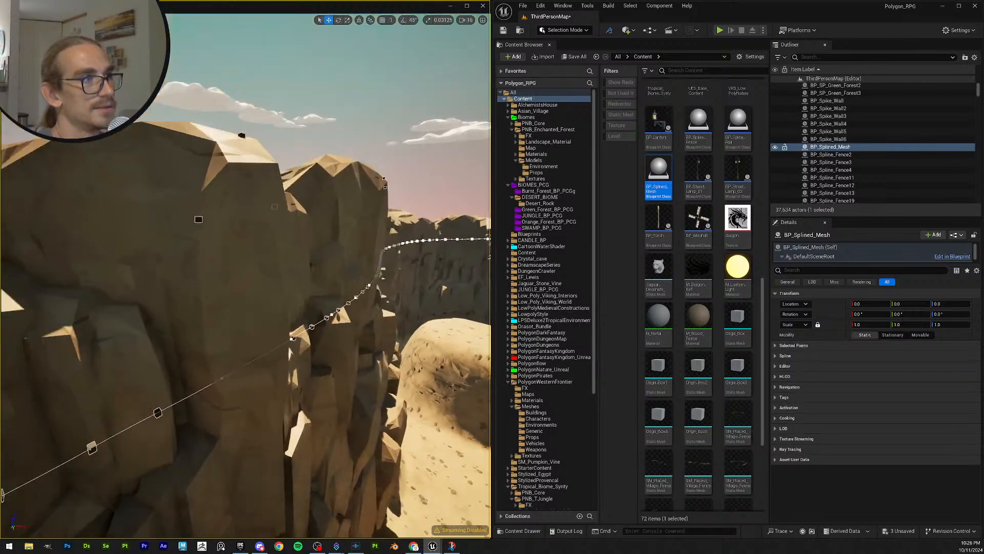
pyautogui.press('s')
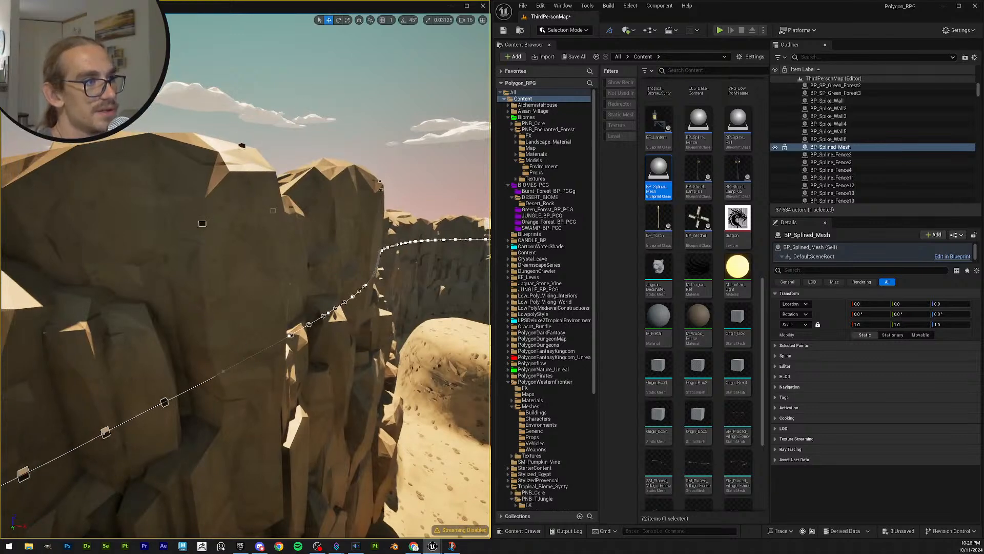
pyautogui.moveTo(251, 393); pyautogui.dragTo(273, 411)
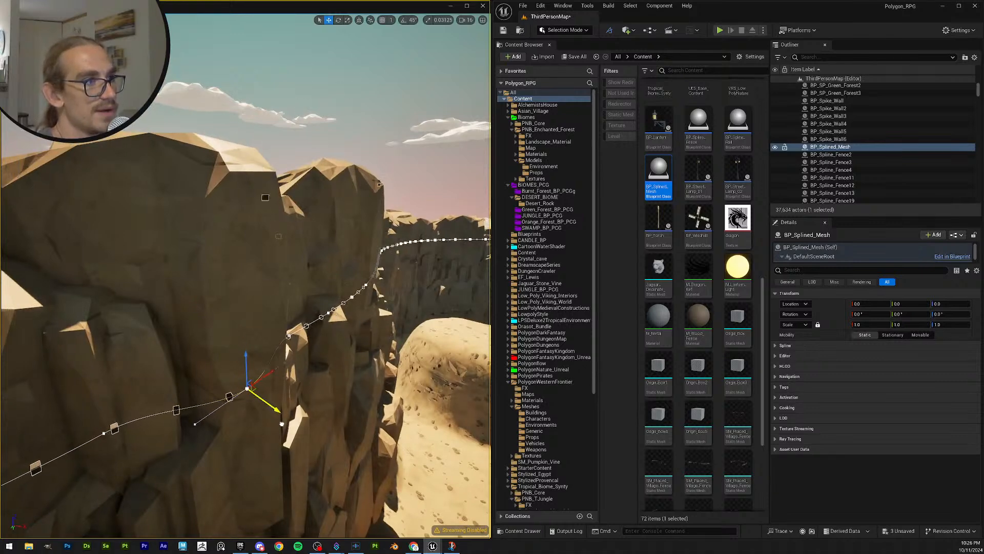
pyautogui.moveTo(273, 410); pyautogui.dragTo(161, 389, button='right')
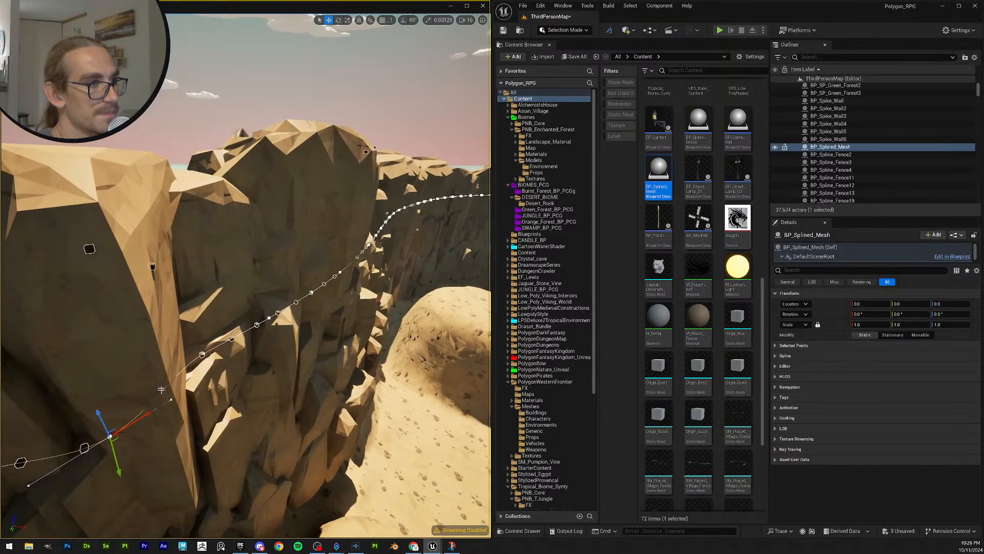
pyautogui.click(203, 355)
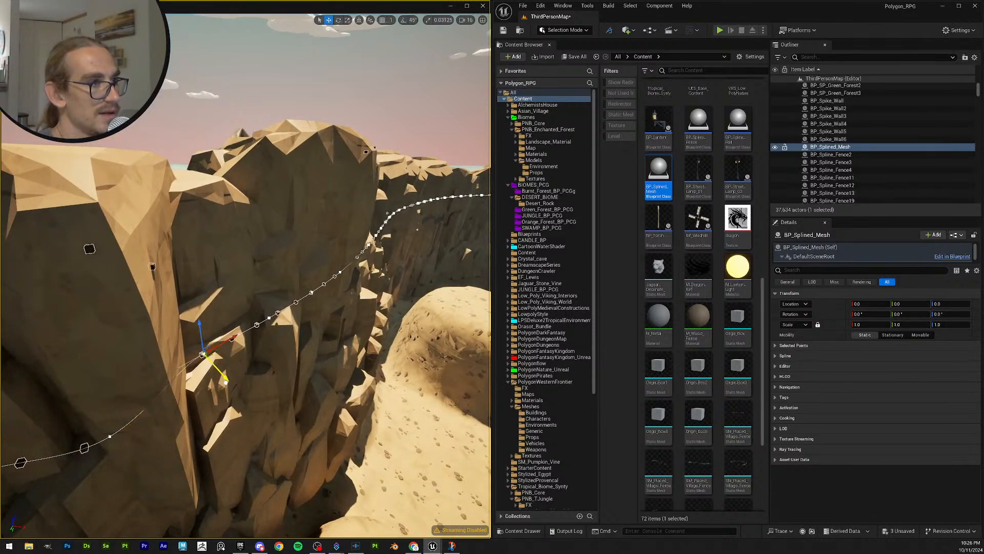
pyautogui.moveTo(226, 382); pyautogui.dragTo(244, 403)
# Step: Shift the spline point at the broad cliff face's far corner and the preceding one on that face outward along Y
pyautogui.moveTo(257, 390); pyautogui.dragTo(262, 385, button='right')
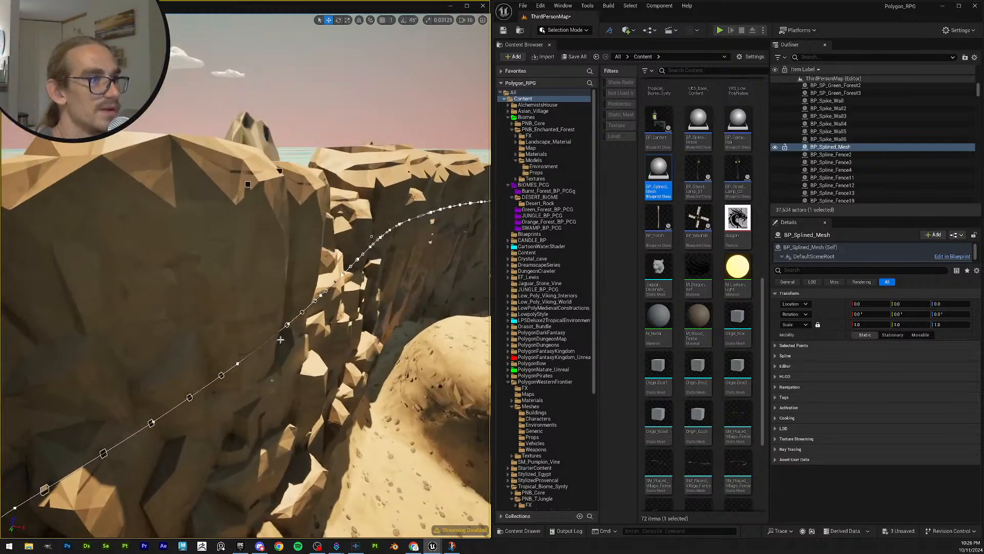
pyautogui.click(289, 323)
pyautogui.moveTo(289, 323)
pyautogui.mouseDown(button='right')
pyautogui.moveTo(302, 326)
pyautogui.moveTo(291, 331)
pyautogui.mouseUp(button='right')
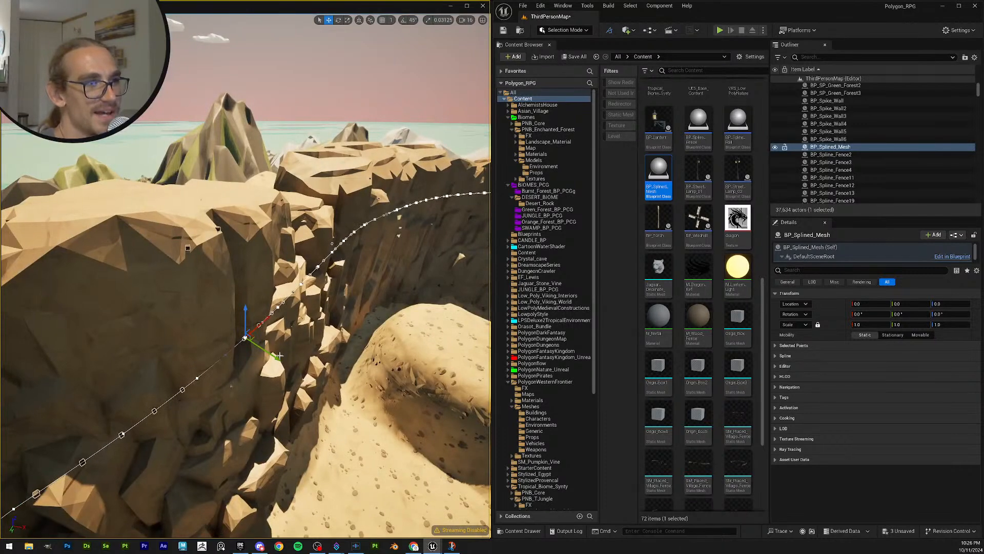
pyautogui.moveTo(277, 357); pyautogui.dragTo(290, 366)
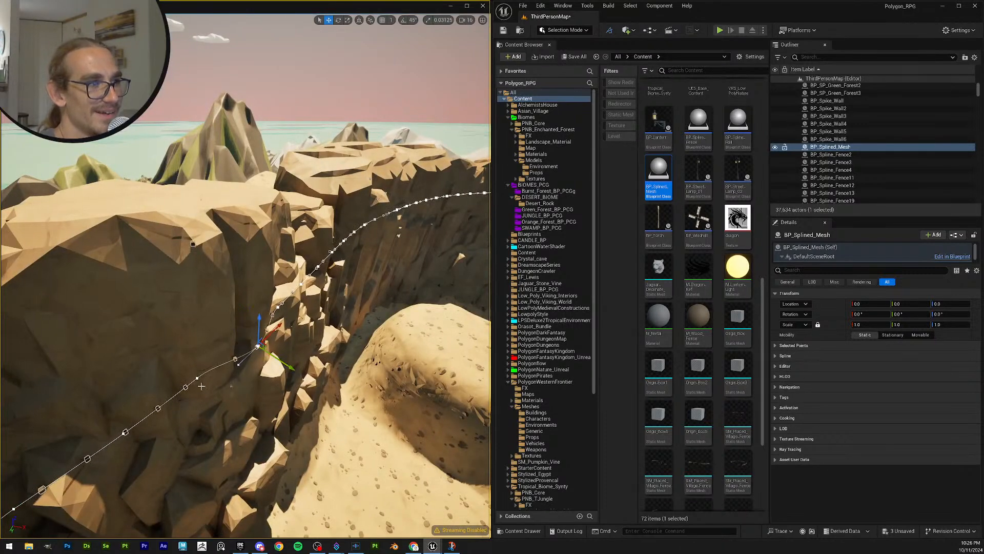
pyautogui.click(197, 379)
pyautogui.moveTo(221, 403); pyautogui.dragTo(244, 421)
# Step: Pull the spline point at the next sharp cliff edge above the sand mound outward along Y
pyautogui.press('w')
pyautogui.moveTo(243, 421); pyautogui.dragTo(219, 366, button='right')
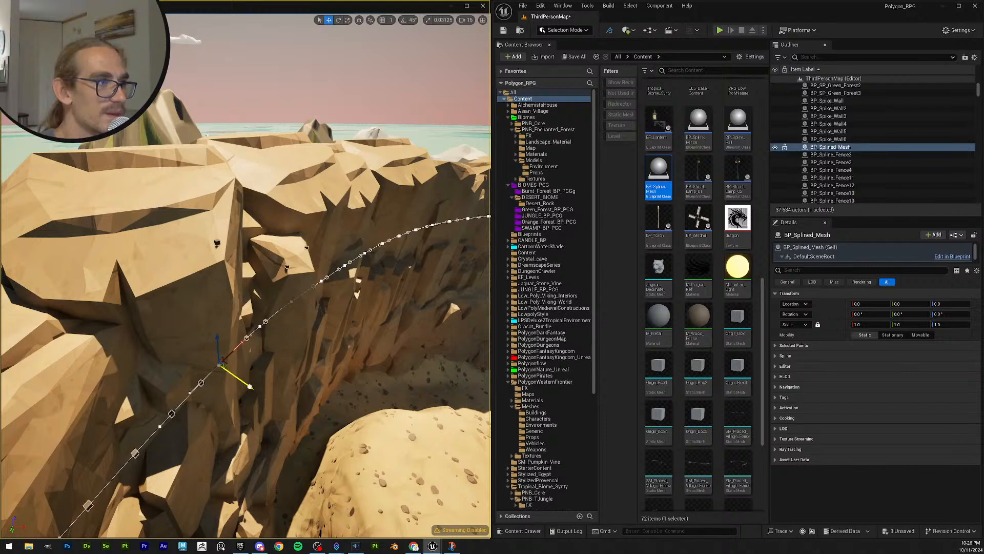
pyautogui.moveTo(251, 387); pyautogui.dragTo(268, 404)
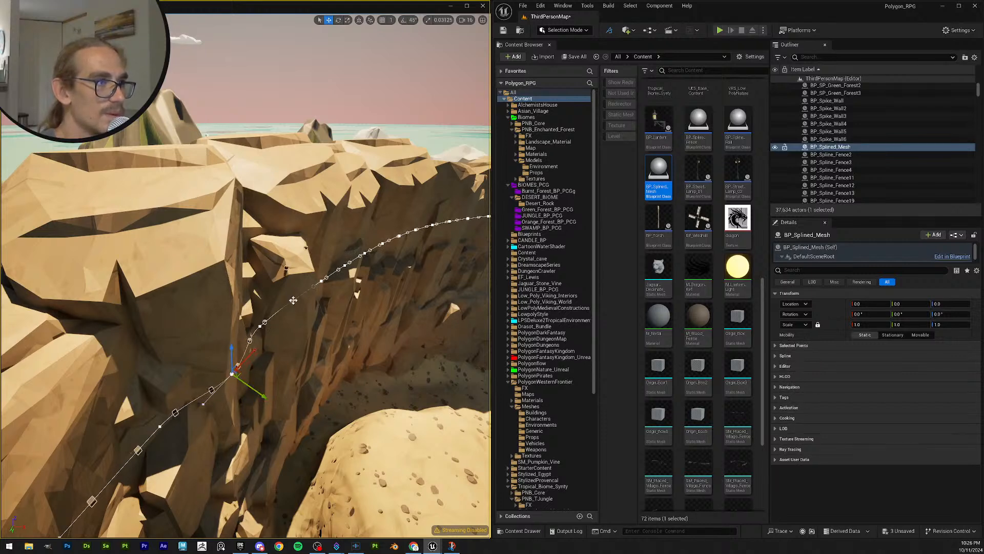
# Step: Pull the two spline points past the sharp shaded cliff edge outward from the rock along Y
pyautogui.moveTo(286, 268); pyautogui.dragTo(299, 268)
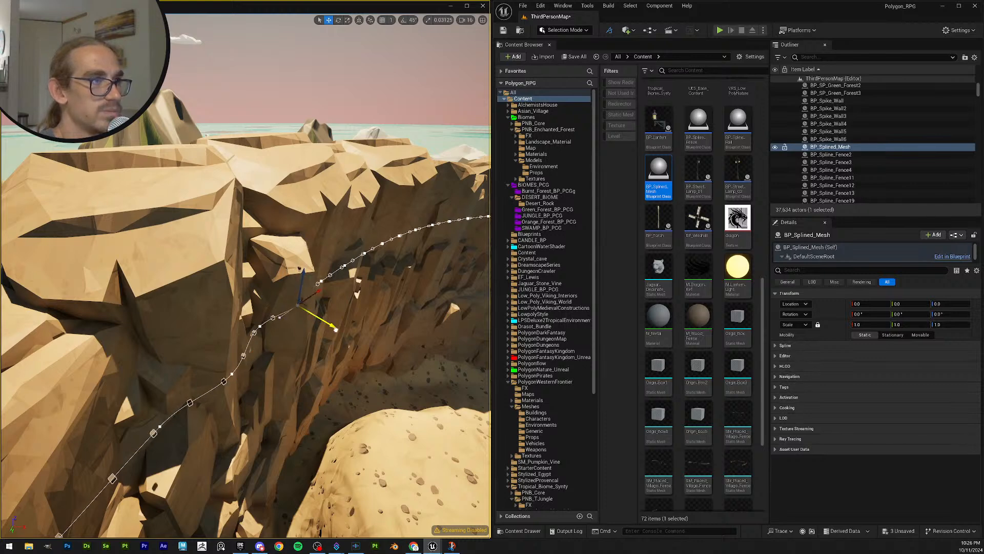
pyautogui.moveTo(344, 345)
pyautogui.mouseDown(button='right')
pyautogui.moveTo(372, 344)
pyautogui.moveTo(354, 353)
pyautogui.moveTo(345, 345)
pyautogui.mouseUp(button='right')
pyautogui.moveTo(286, 297); pyautogui.dragTo(316, 336)
# Step: Push the spline point at the cliff corner facing the green slope and the one above the sunlit jagged rocks toward the wall along Y
pyautogui.moveTo(316, 336); pyautogui.dragTo(311, 361, button='right')
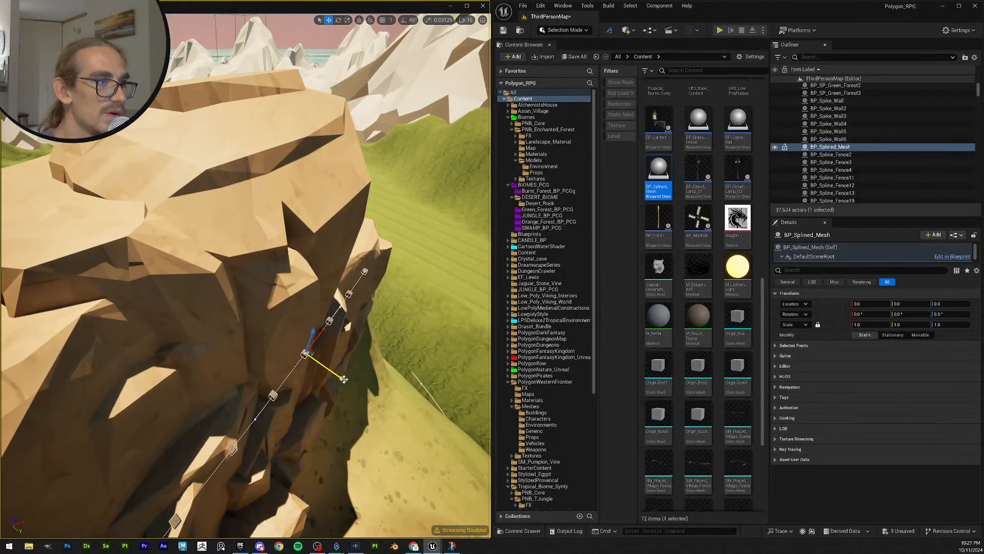
pyautogui.moveTo(344, 379); pyautogui.dragTo(323, 375)
pyautogui.moveTo(292, 372); pyautogui.dragTo(299, 396, button='right')
pyautogui.click(310, 400)
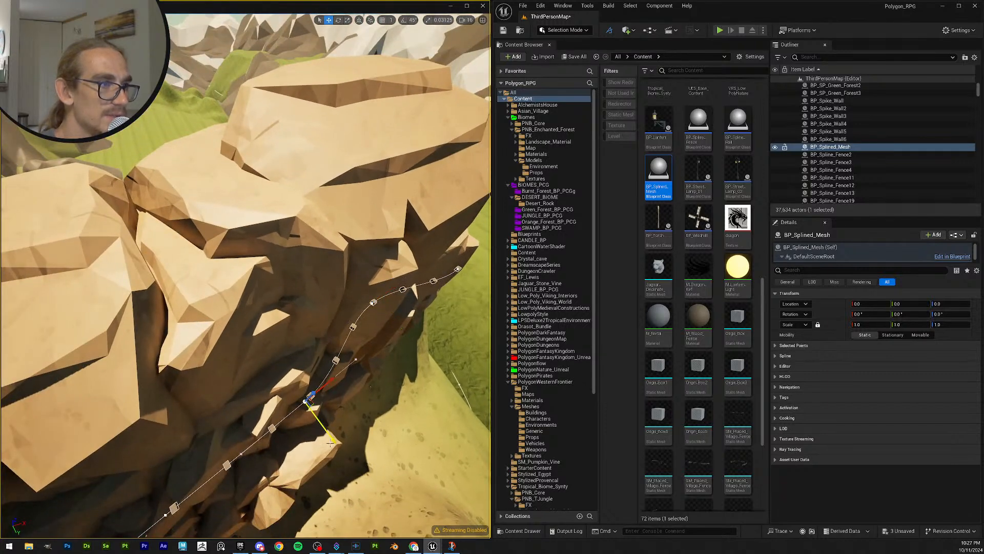
pyautogui.moveTo(309, 399); pyautogui.dragTo(274, 356)
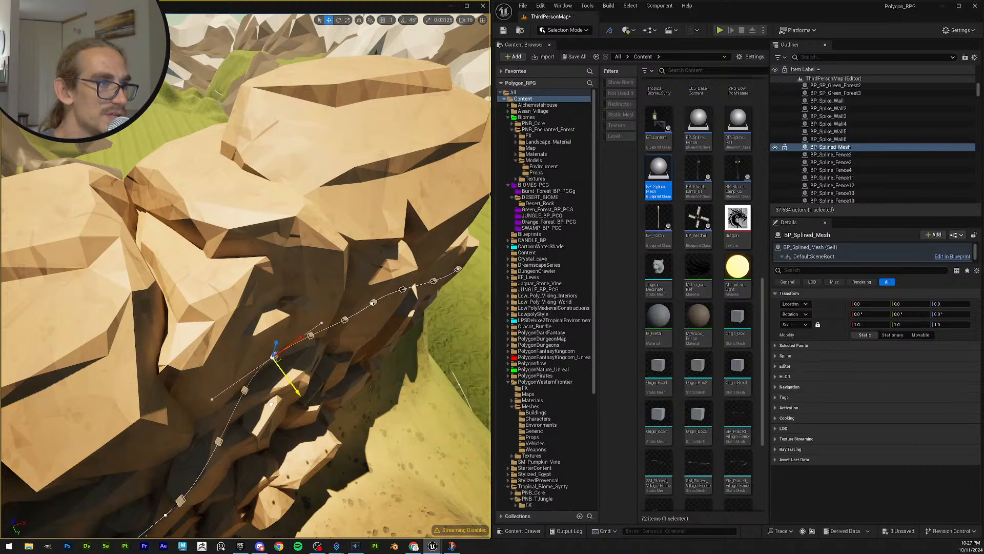
pyautogui.moveTo(308, 359); pyautogui.dragTo(287, 356, button='right')
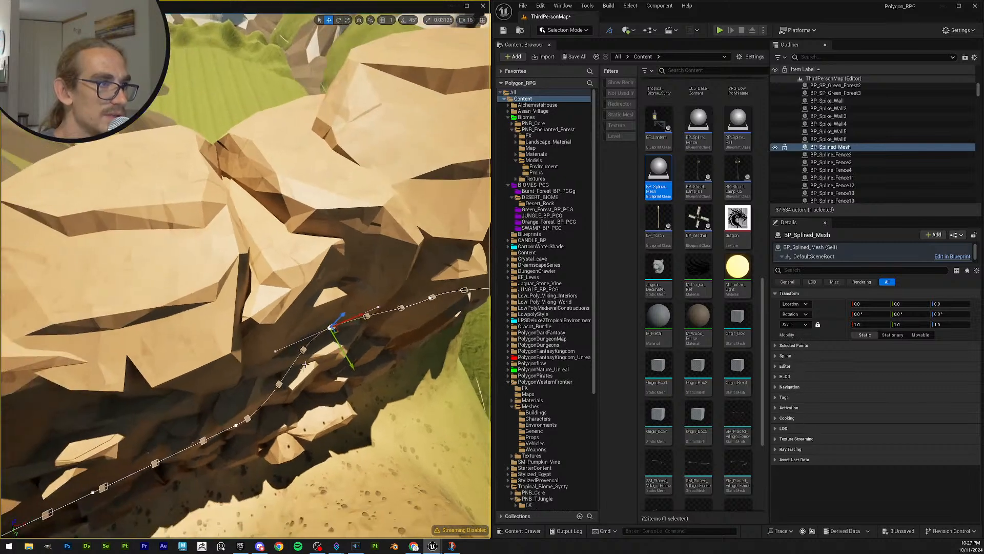
# Step: Push the next two spline points along the jagged rocks at the cliff base inward to the wall along Y
pyautogui.click(247, 419)
pyautogui.moveTo(249, 458); pyautogui.dragTo(226, 429)
pyautogui.moveTo(227, 429); pyautogui.dragTo(205, 421, button='right')
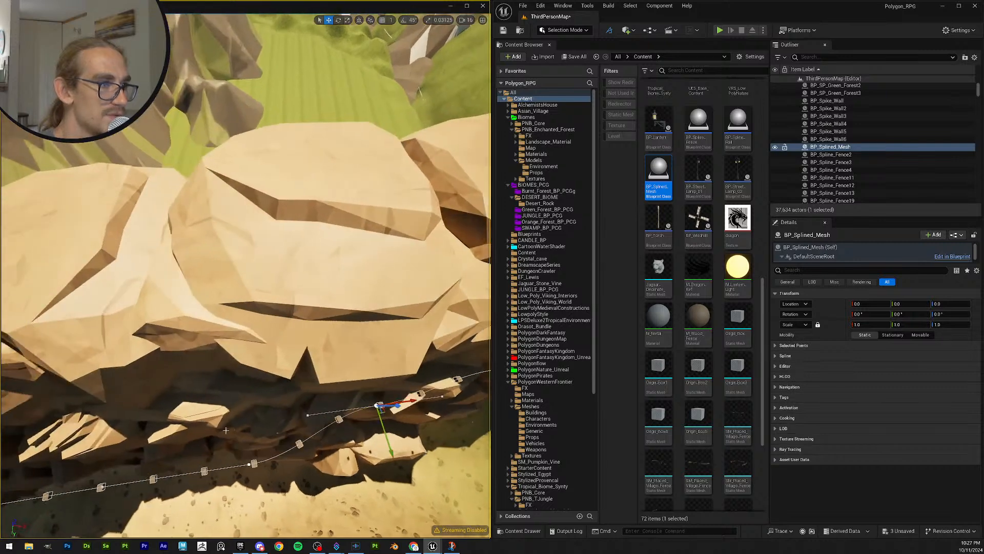
pyautogui.click(253, 464)
pyautogui.moveTo(255, 500); pyautogui.dragTo(246, 442)
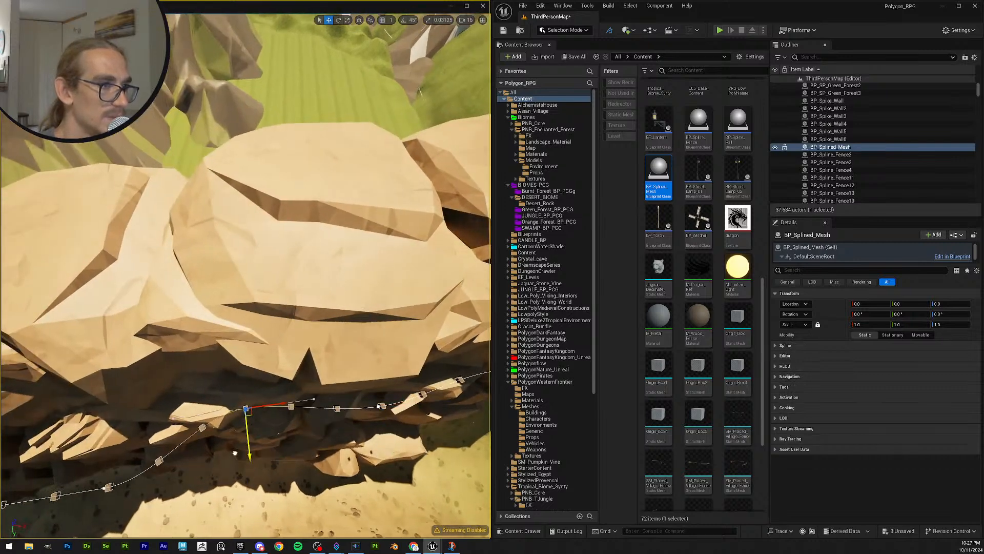
# Step: Move the spline point beside the small sunlit slab under the overhang closer to the cliff along Y
pyautogui.moveTo(245, 441)
pyautogui.mouseDown(button='right')
pyautogui.moveTo(213, 440)
pyautogui.moveTo(237, 444)
pyautogui.mouseUp(button='right')
pyautogui.click(318, 386)
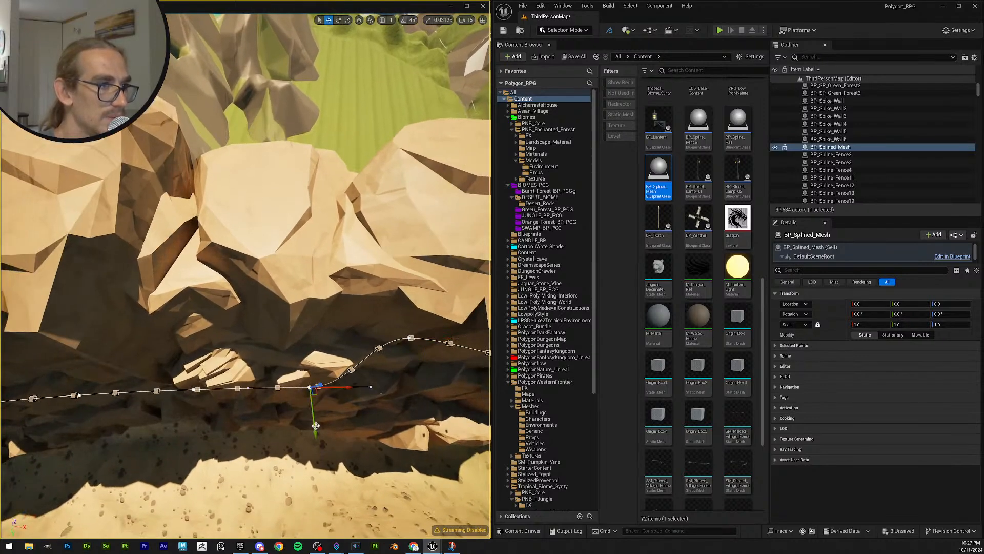
pyautogui.moveTo(316, 426); pyautogui.dragTo(302, 379)
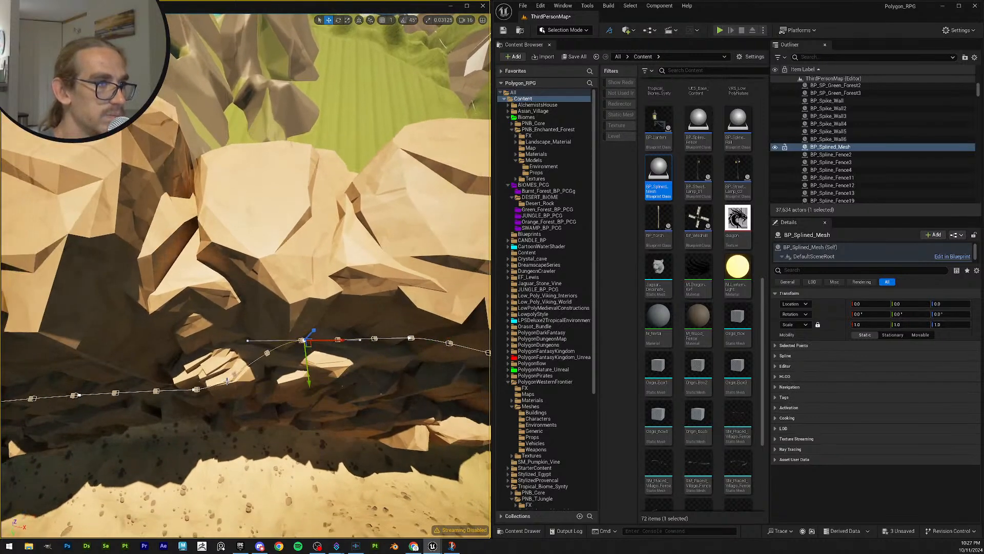
# Step: Shift the spline point in the shade past the sunlit rock cluster and the one at the cluster's foot toward the cliff along Y
pyautogui.click(196, 390)
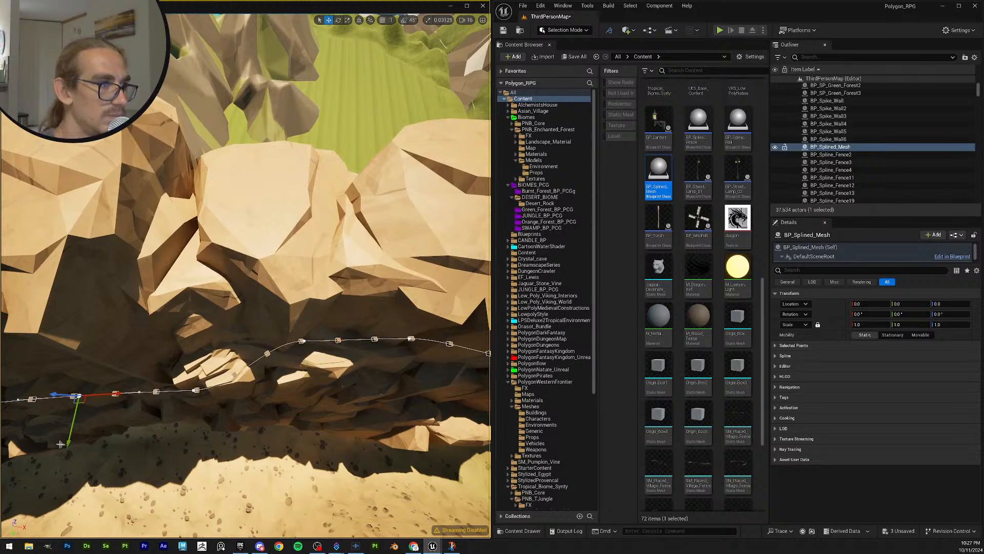
pyautogui.moveTo(67, 444); pyautogui.dragTo(74, 400)
pyautogui.moveTo(74, 403); pyautogui.dragTo(74, 414)
pyautogui.click(193, 391)
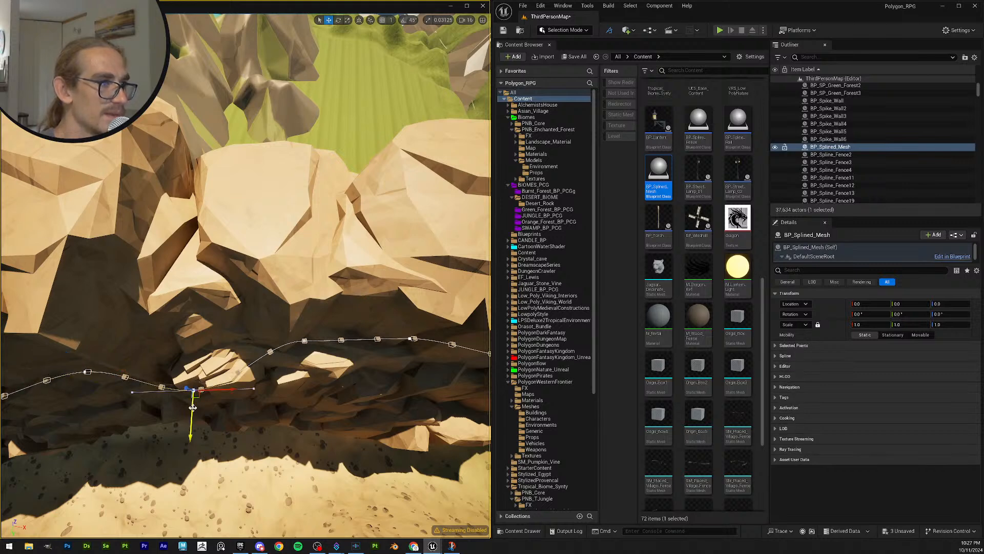
pyautogui.moveTo(190, 432); pyautogui.dragTo(193, 403)
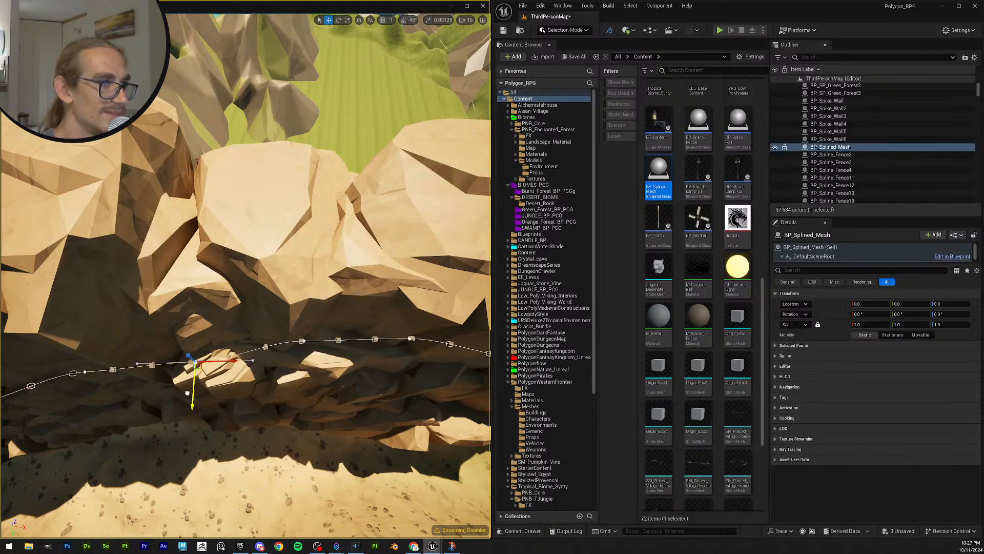
# Step: Push the spline point beneath the broad shaded overhang and the following one above the dark rocks inward along Y
pyautogui.moveTo(192, 403); pyautogui.dragTo(128, 395, button='right')
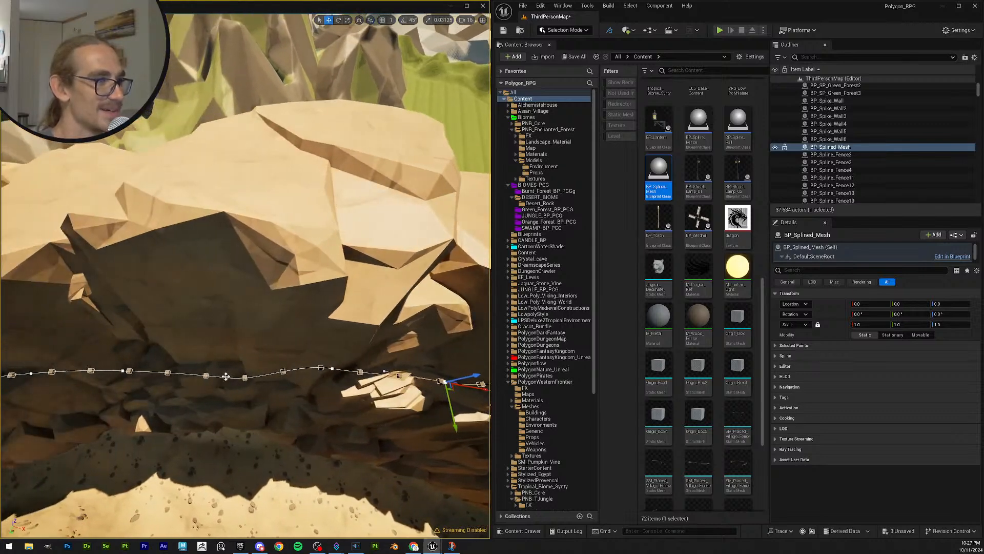
pyautogui.click(226, 377)
pyautogui.moveTo(220, 421); pyautogui.dragTo(224, 391)
pyautogui.moveTo(224, 391); pyautogui.dragTo(195, 391, button='right')
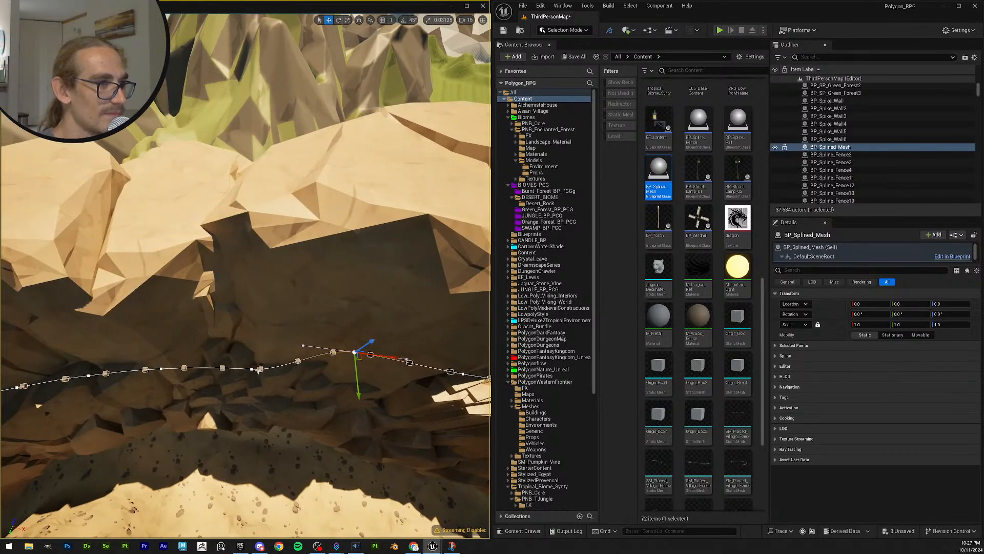
pyautogui.click(252, 369)
pyautogui.moveTo(248, 400); pyautogui.dragTo(248, 372)
# Step: Move the two spline points above the small sunlit stone in the shaded hollow toward the wall along Y
pyautogui.moveTo(247, 372); pyautogui.dragTo(215, 372, button='right')
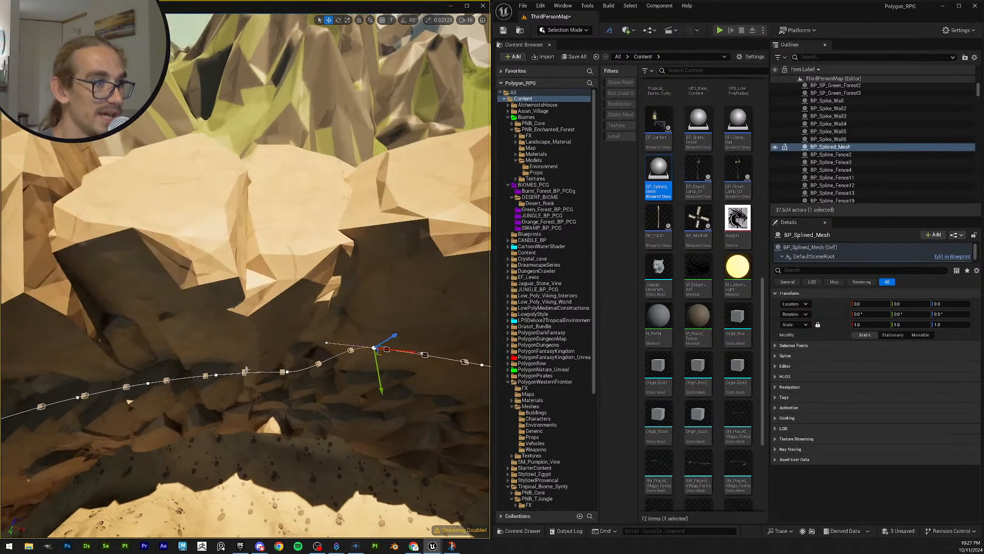
pyautogui.click(290, 371)
pyautogui.moveTo(295, 411); pyautogui.dragTo(294, 382)
pyautogui.moveTo(294, 382); pyautogui.dragTo(262, 382, button='right')
pyautogui.click(269, 371)
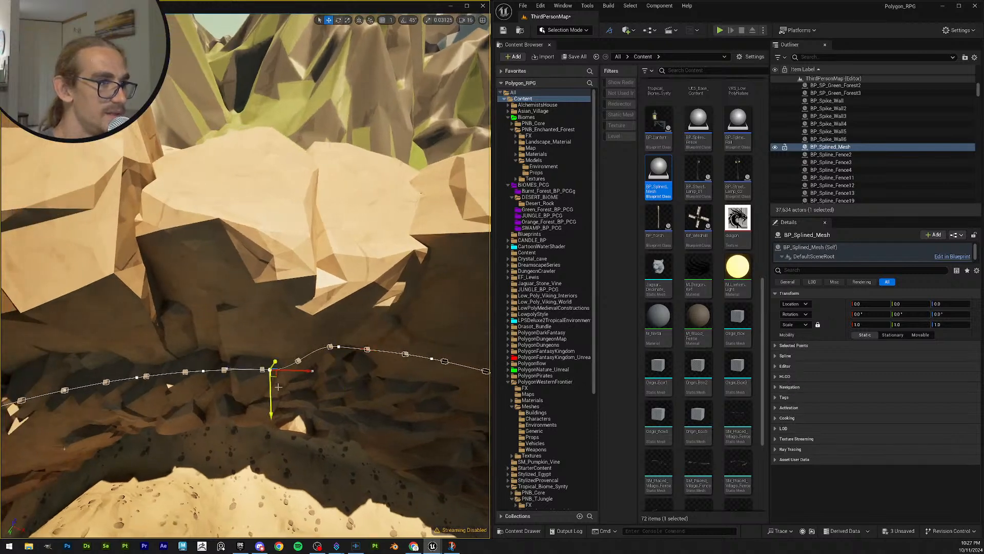
pyautogui.moveTo(271, 411); pyautogui.dragTo(271, 383)
# Step: Push the spline point below the vertical crease between the pale cliff blocks and the next one along inward along Y
pyautogui.moveTo(270, 383); pyautogui.dragTo(256, 383, button='right')
pyautogui.click(316, 369)
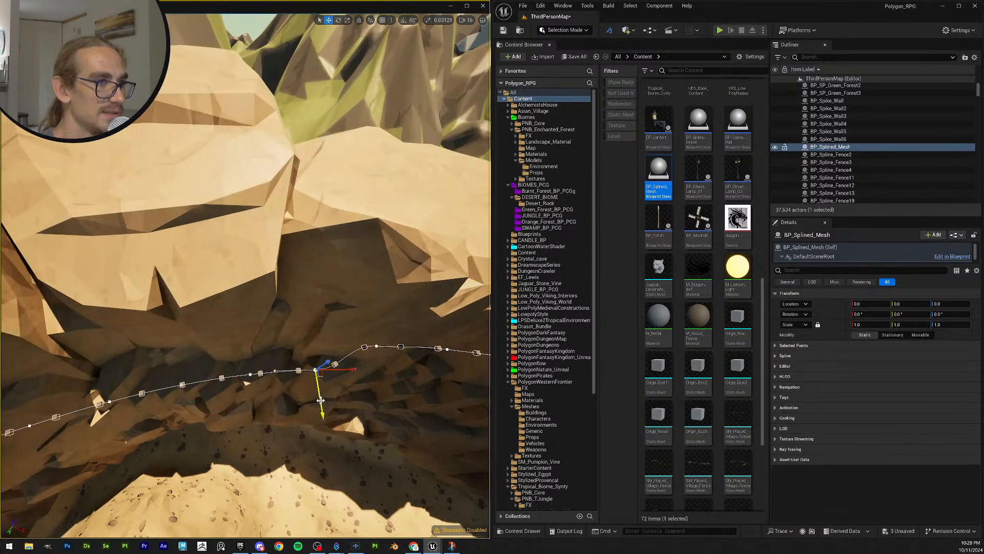
pyautogui.moveTo(322, 410); pyautogui.dragTo(315, 374)
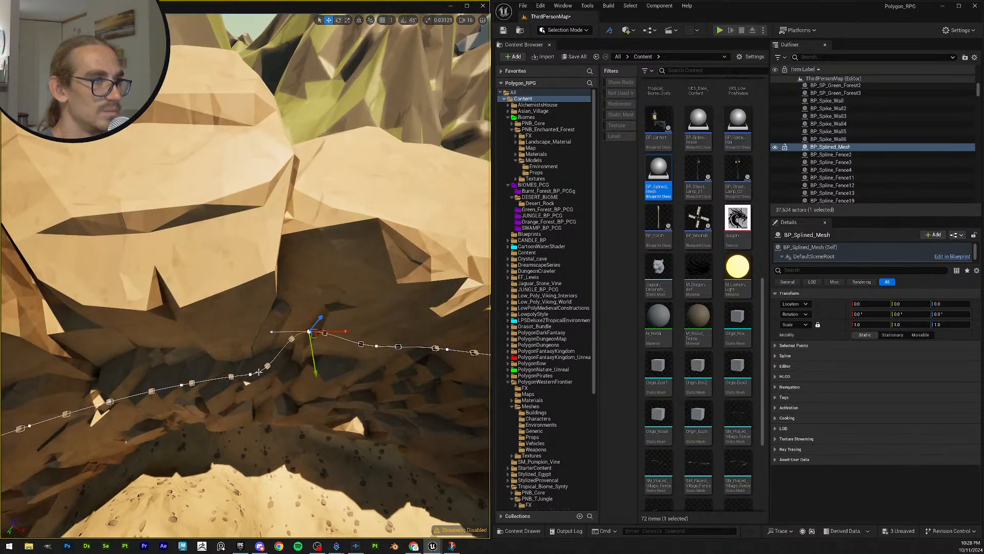
pyautogui.click(253, 374)
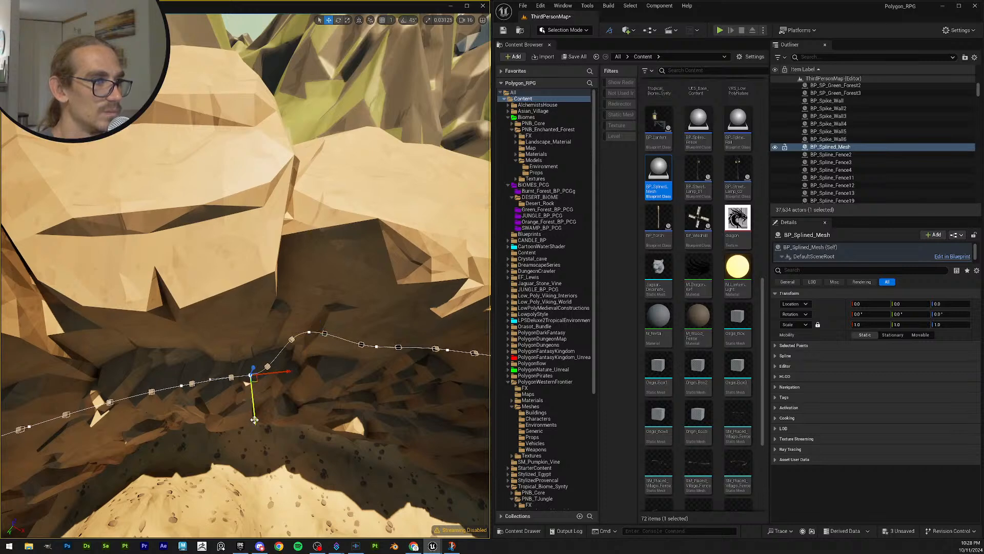
pyautogui.moveTo(255, 420); pyautogui.dragTo(251, 380)
# Step: Shift the spline point under the notched pale overhang and the next one toward the small upright sunlit rock closer to the wall along Y
pyautogui.moveTo(256, 375); pyautogui.dragTo(226, 375, button='right')
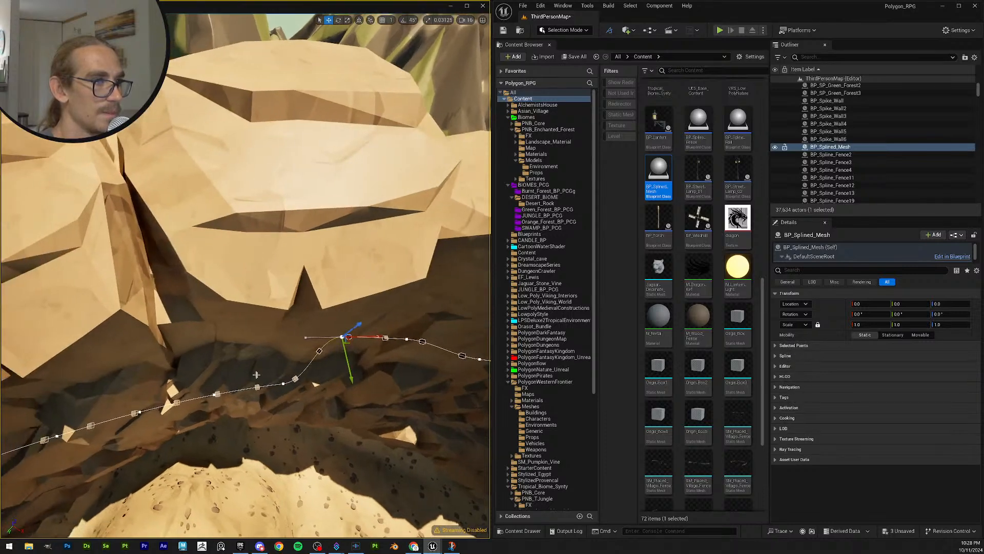
pyautogui.click(284, 385)
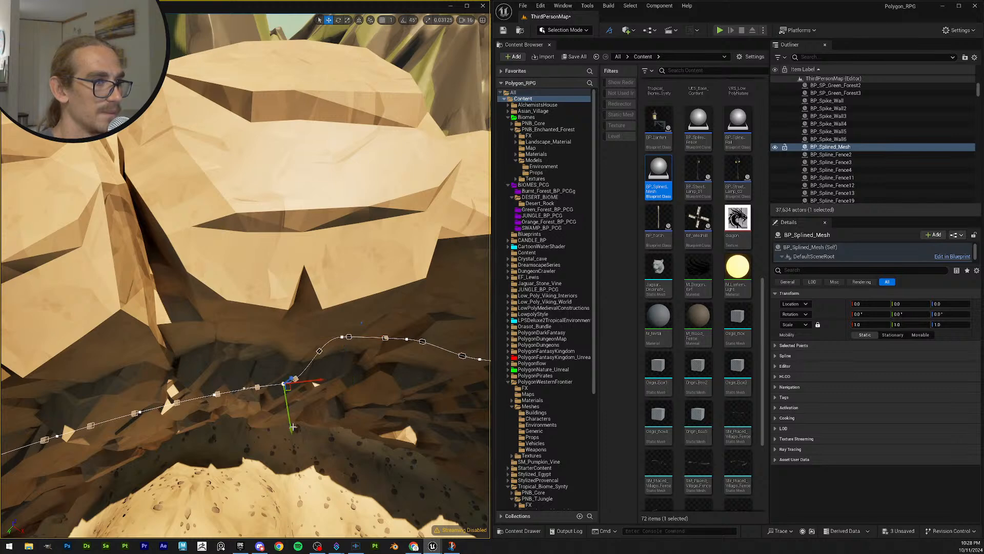
pyautogui.moveTo(291, 426); pyautogui.dragTo(230, 399)
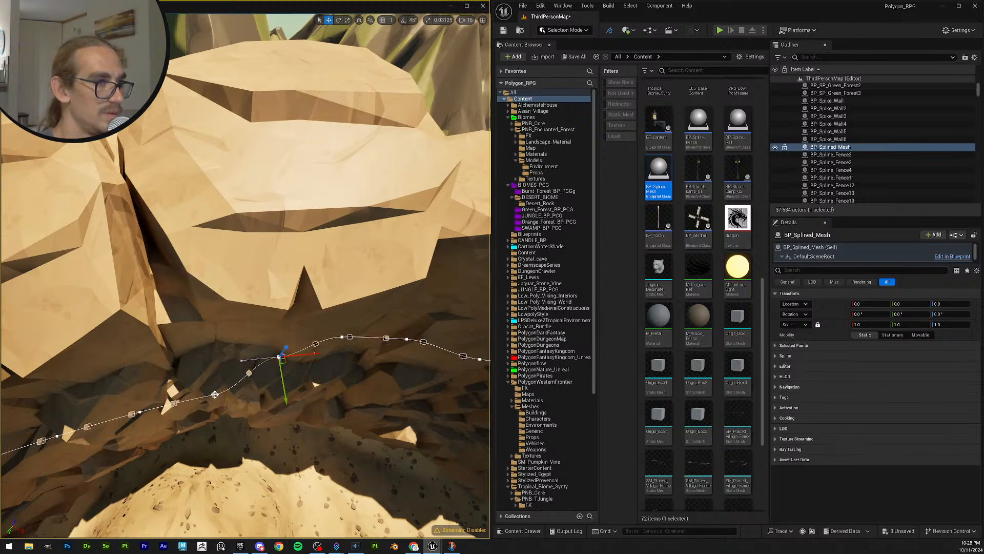
pyautogui.click(215, 394)
pyautogui.moveTo(218, 441); pyautogui.dragTo(206, 391)
# Step: Push the spline points at the small upright sunlit rock and at the pale stone just past it inward to the cliff along Y
pyautogui.moveTo(207, 391); pyautogui.dragTo(265, 394, button='right')
pyautogui.click(268, 388)
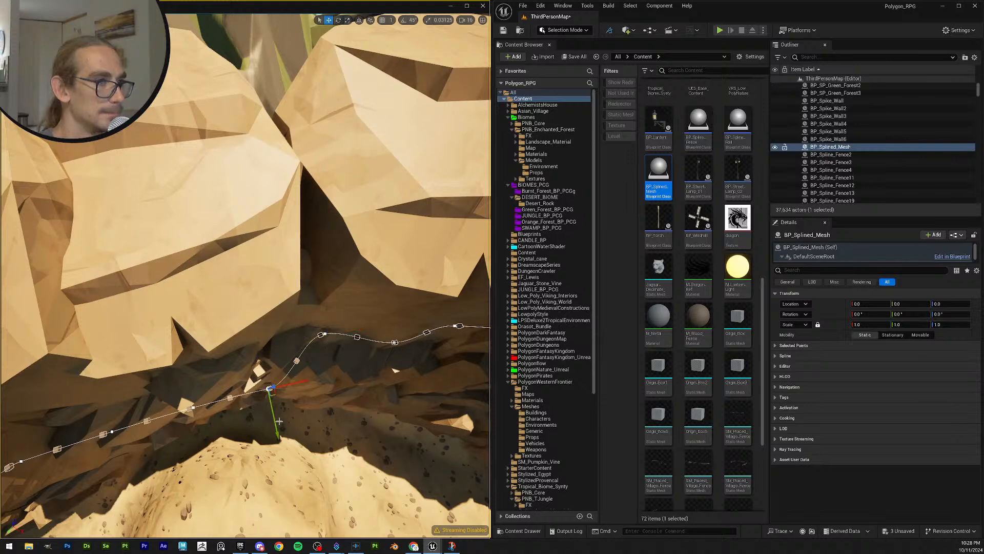
pyautogui.moveTo(277, 432); pyautogui.dragTo(260, 397)
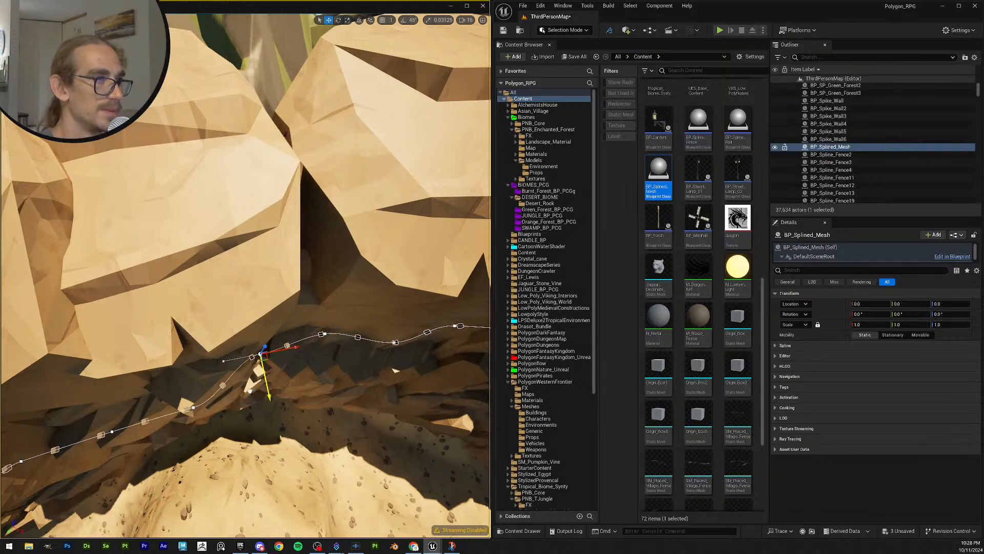
pyautogui.moveTo(261, 396); pyautogui.dragTo(218, 399, button='right')
pyautogui.press('q')
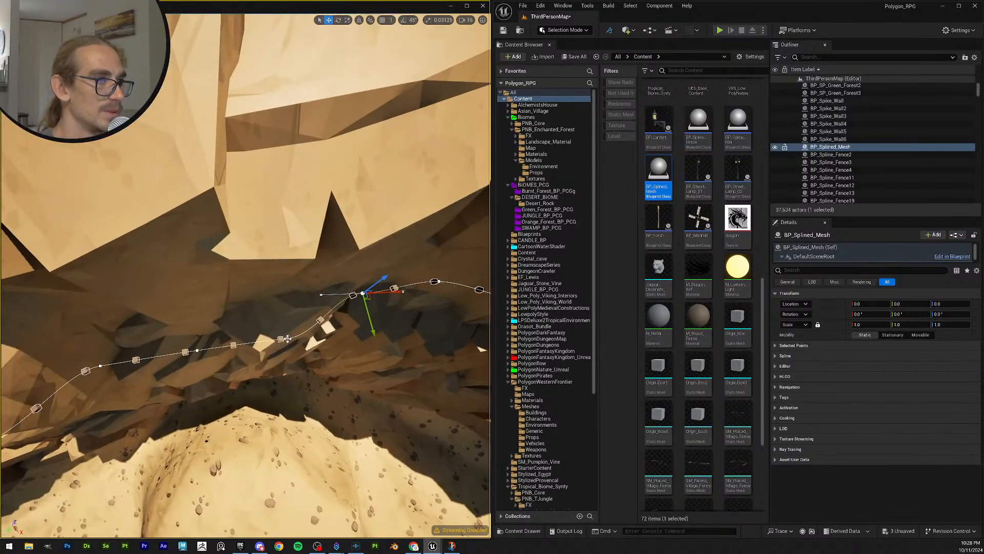
pyautogui.click(287, 339)
pyautogui.moveTo(294, 373); pyautogui.dragTo(279, 338)
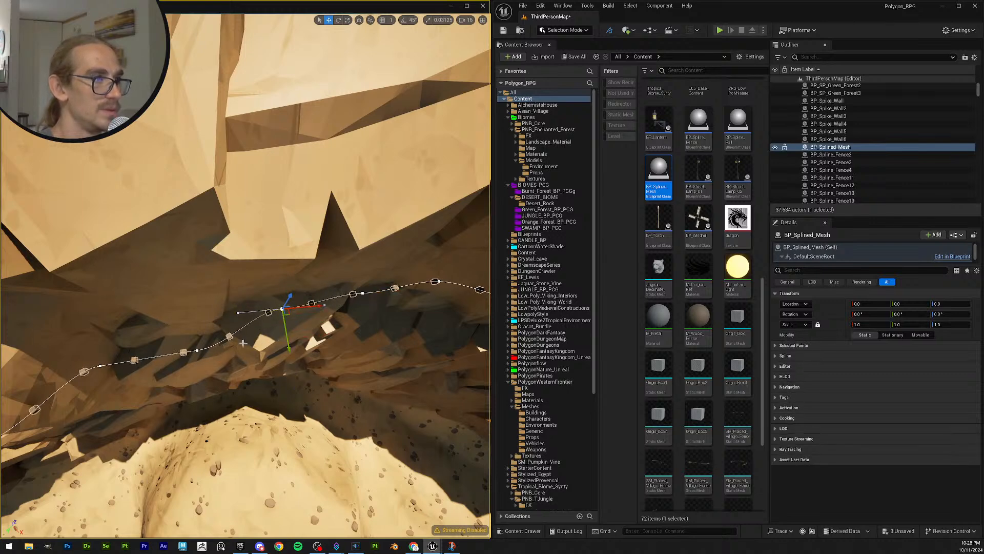
# Step: Move the next two spline points in the dark recess above the ridged sand mound toward the wall along Y
pyautogui.click(197, 350)
pyautogui.moveTo(200, 394); pyautogui.dragTo(196, 359)
pyautogui.press('a')
pyautogui.moveTo(195, 346); pyautogui.dragTo(195, 346, button='right')
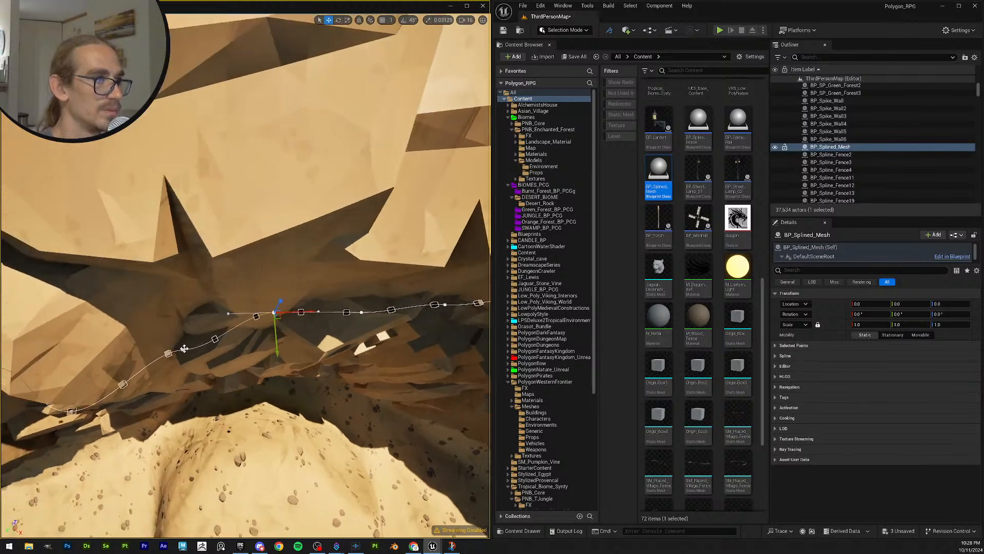
pyautogui.click(182, 349)
pyautogui.moveTo(182, 384); pyautogui.dragTo(181, 374)
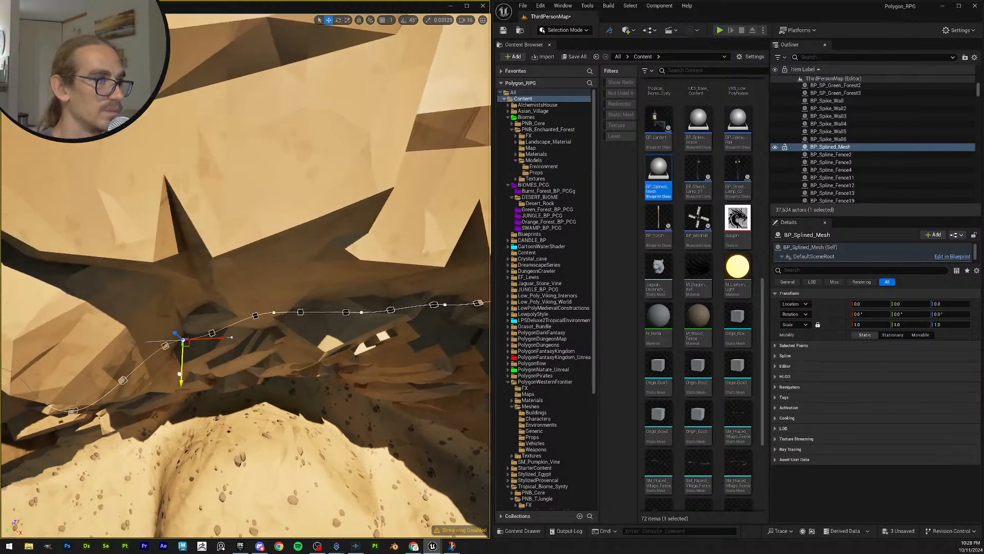
# Step: Push the spline point in the shaded recess past the sunlit boulders and the one above the jagged rock pile inward along Y
pyautogui.press('a')
pyautogui.moveTo(182, 374); pyautogui.dragTo(143, 382, button='right')
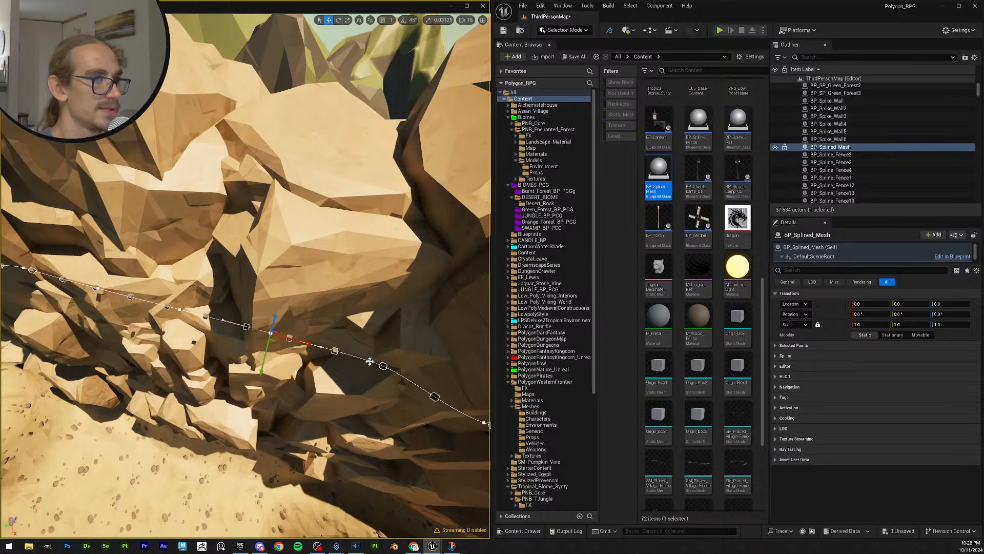
pyautogui.click(367, 360)
pyautogui.moveTo(368, 397); pyautogui.dragTo(369, 373)
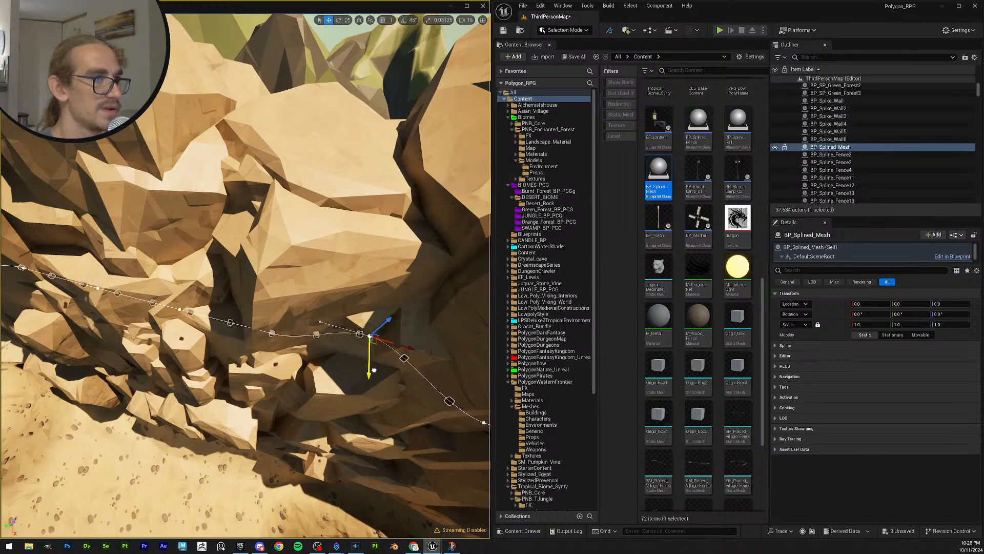
pyautogui.click(180, 311)
pyautogui.moveTo(161, 345); pyautogui.dragTo(173, 318)
# Step: Move the spline point on the sunlit ledge of the jagged rocks closer to the cliff along Y
pyautogui.moveTo(173, 319); pyautogui.dragTo(173, 319, button='right')
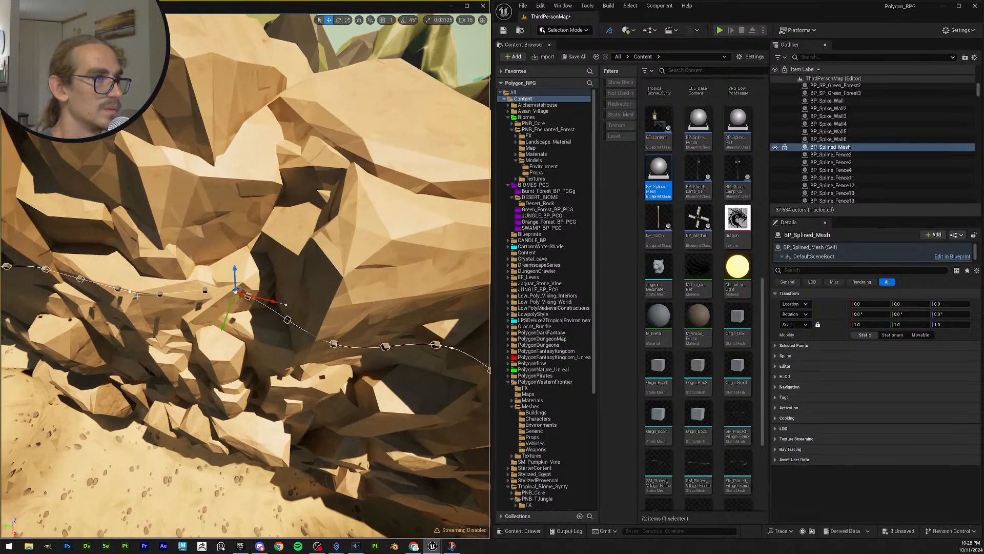
pyautogui.click(130, 292)
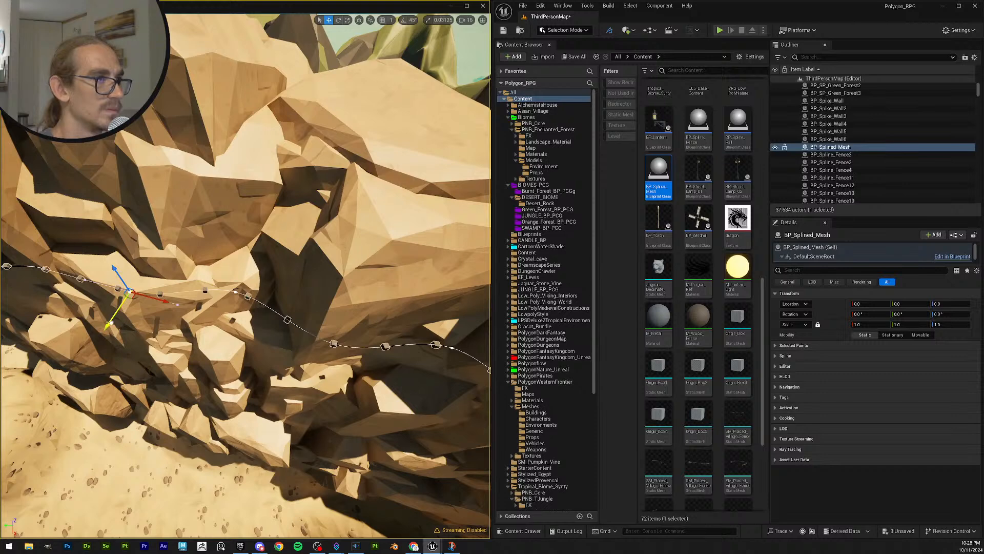
pyautogui.moveTo(111, 323); pyautogui.dragTo(122, 306)
# Step: Push the spline point under the tall shaded cliff face and the one at its vertical edge toward the wall along Y
pyautogui.moveTo(122, 306); pyautogui.dragTo(119, 306, button='right')
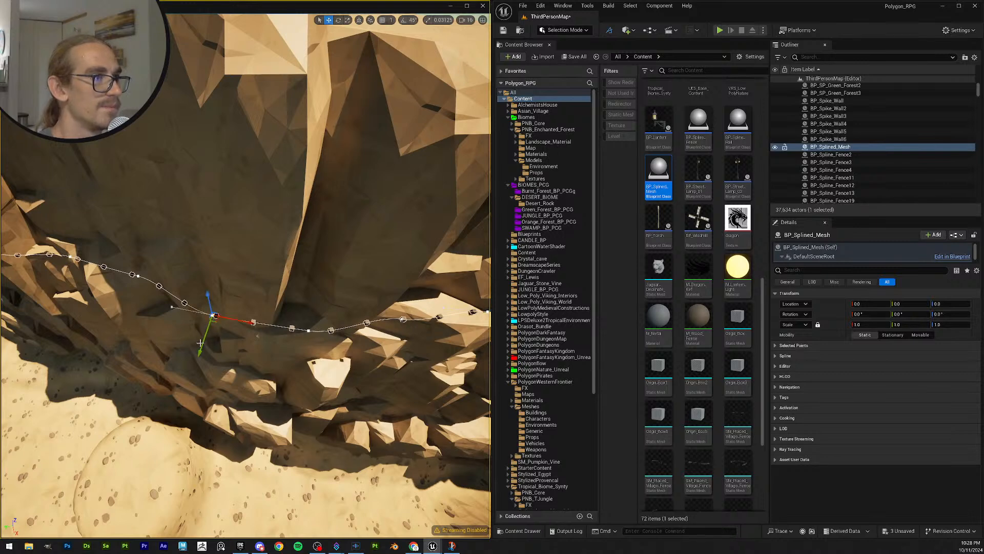
pyautogui.moveTo(204, 342); pyautogui.dragTo(205, 330)
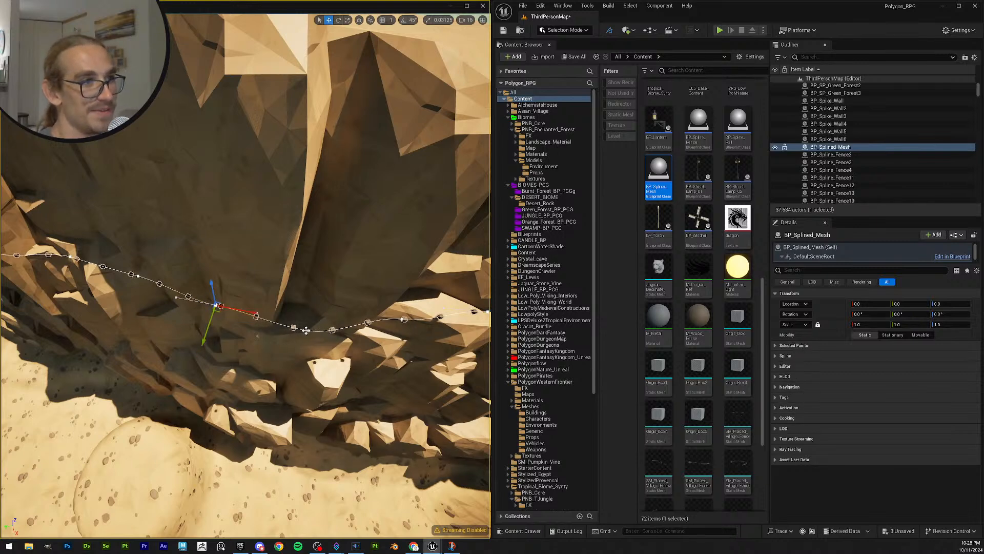
pyautogui.moveTo(308, 331); pyautogui.dragTo(309, 332, button='right')
pyautogui.moveTo(307, 364); pyautogui.dragTo(310, 338)
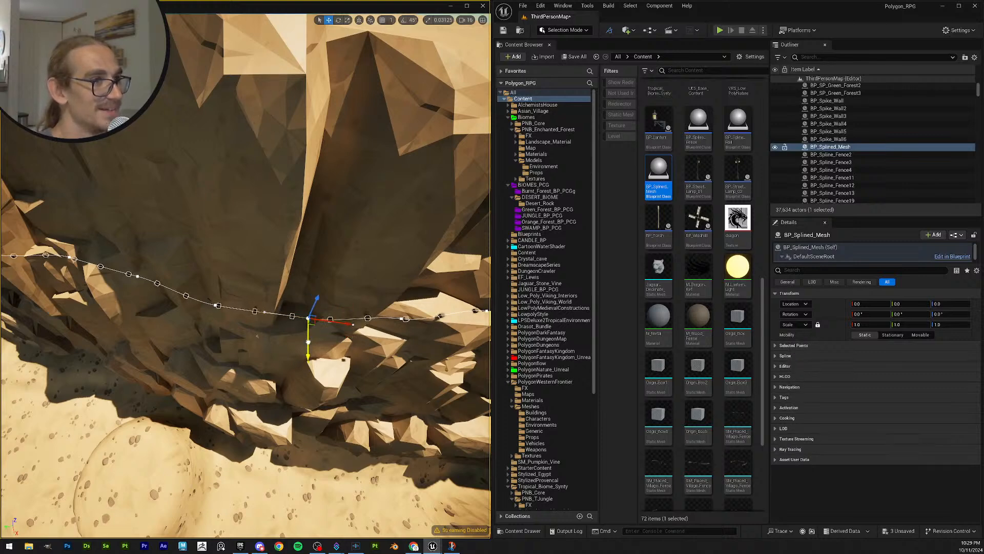
# Step: Nudge the spline point beside the sunlit rock ledge slightly closer to the cliff along Y
pyautogui.moveTo(310, 338); pyautogui.dragTo(293, 326, button='right')
pyautogui.scroll(2, 249, 311)
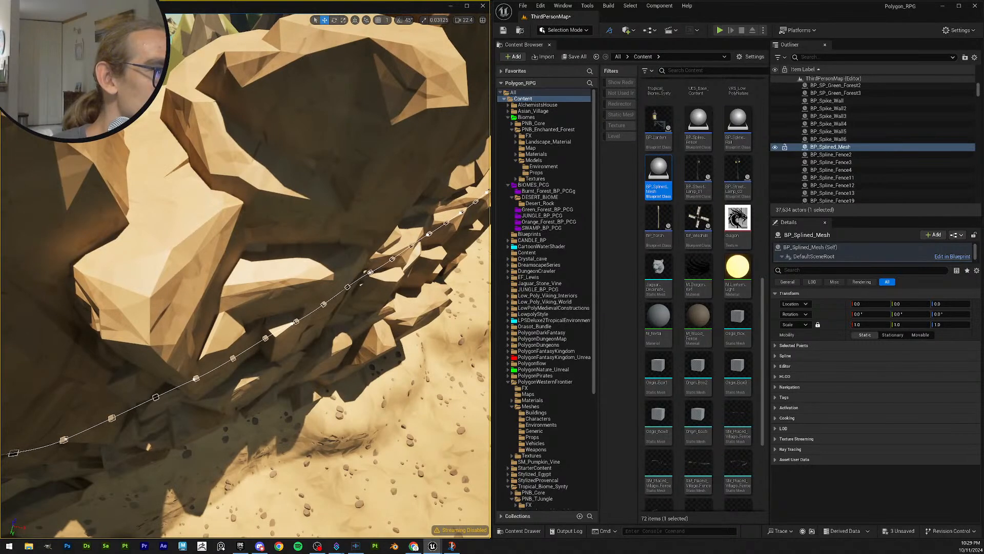
pyautogui.moveTo(313, 360); pyautogui.dragTo(307, 358)
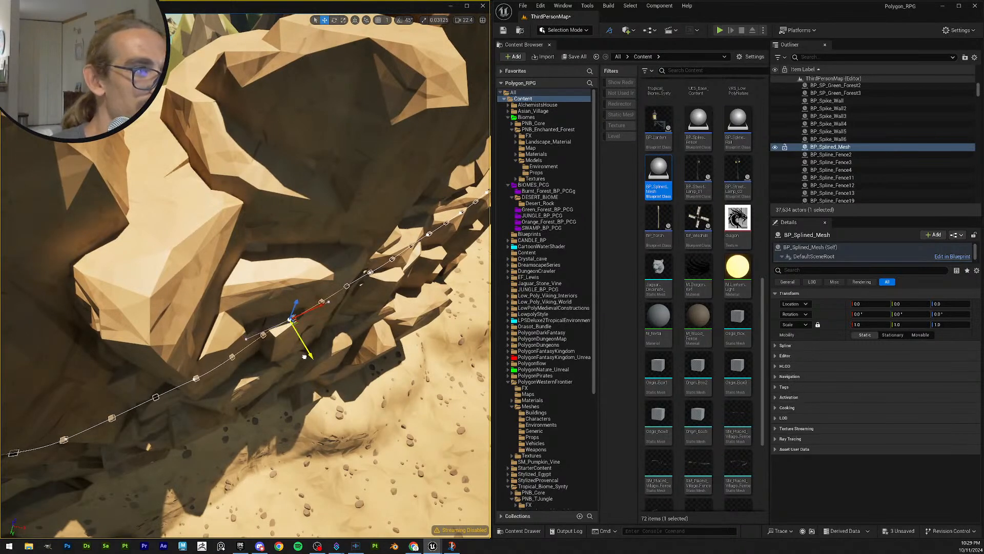
# Step: Pull the spline point under the corner of the large protruding boulder away from the wall along Y
pyautogui.moveTo(307, 358); pyautogui.dragTo(239, 317, button='right')
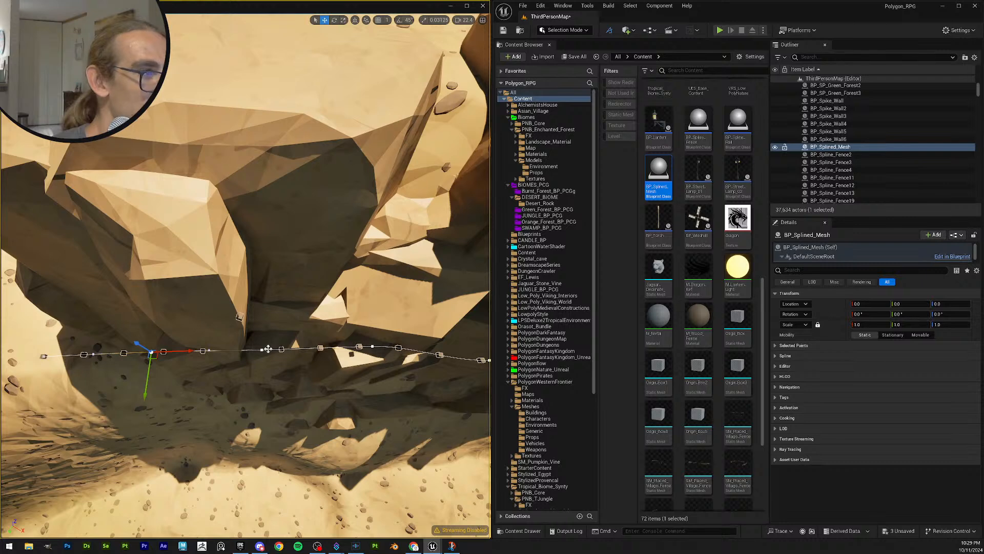
pyautogui.click(262, 350)
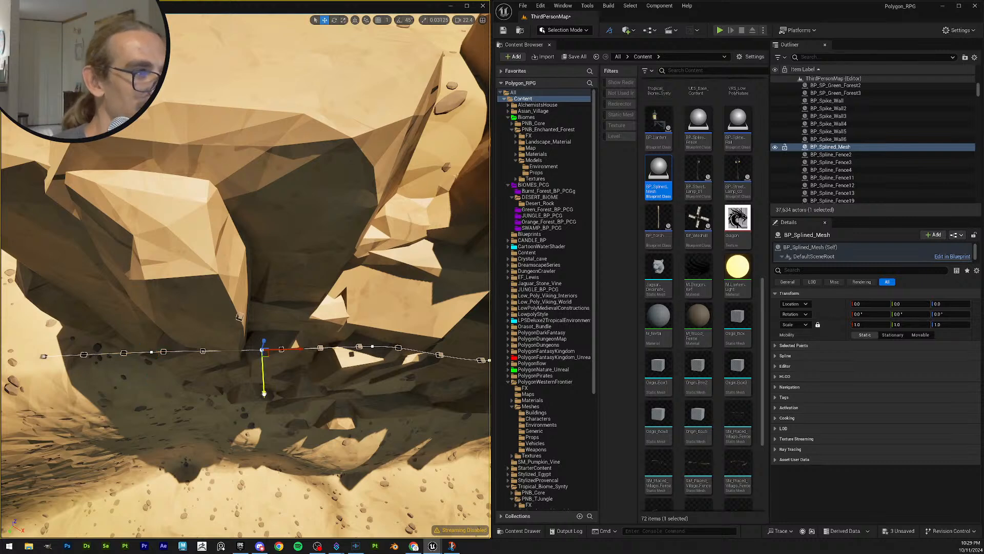
pyautogui.moveTo(264, 394); pyautogui.dragTo(261, 406)
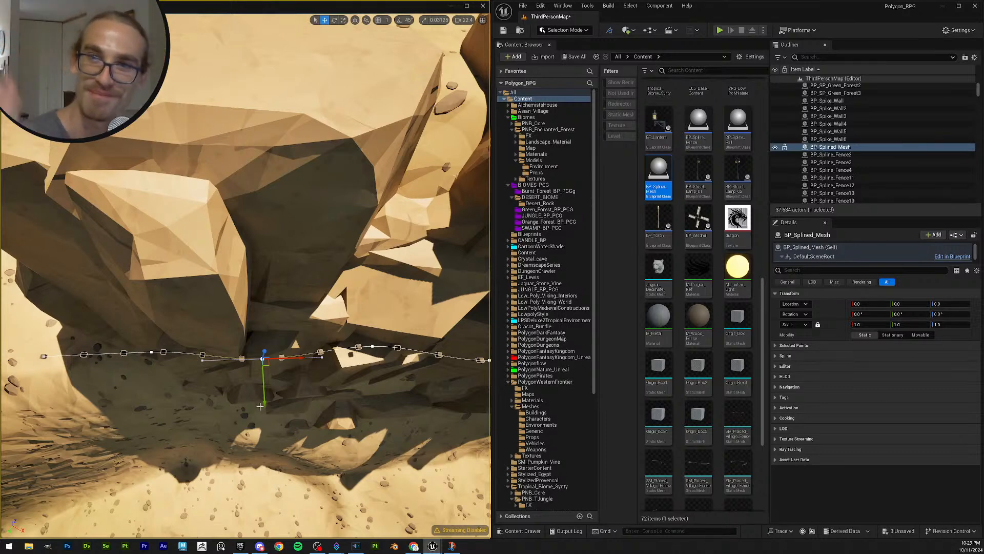
# Step: Push the spline's end point and the neighbouring point along the shaded cliff face toward the wall along Y
pyautogui.moveTo(261, 407); pyautogui.dragTo(247, 369, button='right')
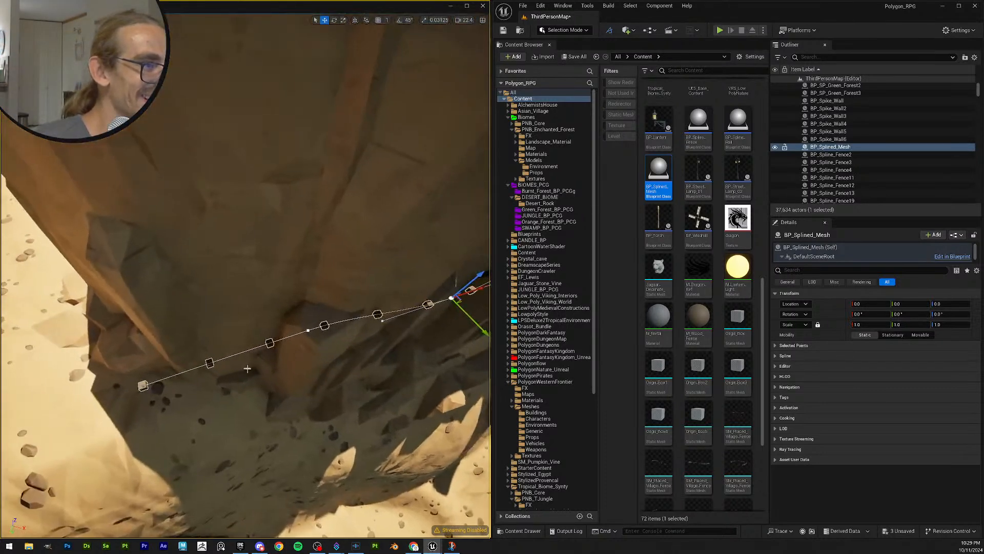
pyautogui.click(308, 331)
pyautogui.moveTo(150, 433)
pyautogui.mouseDown(button='right')
pyautogui.moveTo(141, 409)
pyautogui.moveTo(150, 433)
pyautogui.mouseUp(button='right')
pyautogui.moveTo(150, 404); pyautogui.dragTo(140, 369)
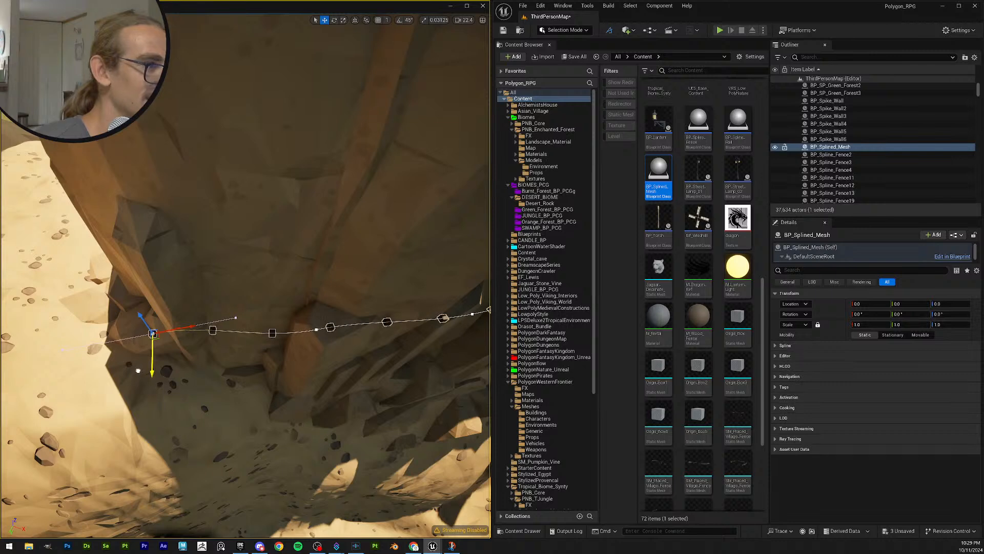
pyautogui.click(316, 328)
pyautogui.moveTo(330, 363); pyautogui.dragTo(328, 356)
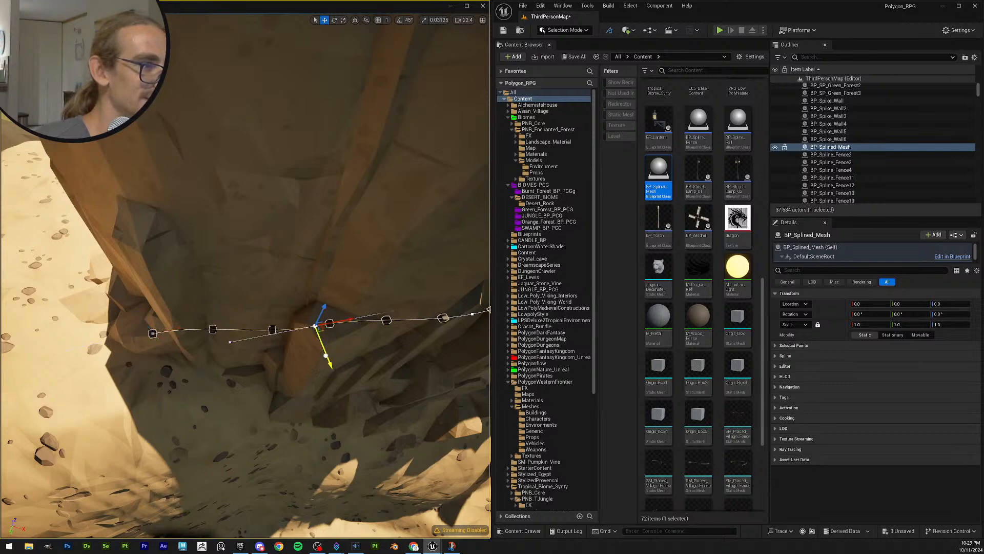
# Step: Save the ThirdPersonMap level with the reshaped spline
pyautogui.press('s')
pyautogui.moveTo(328, 356)
pyautogui.mouseDown(button='right')
pyautogui.moveTo(374, 308)
pyautogui.moveTo(332, 361)
pyautogui.mouseUp(button='right')
pyautogui.press('d')
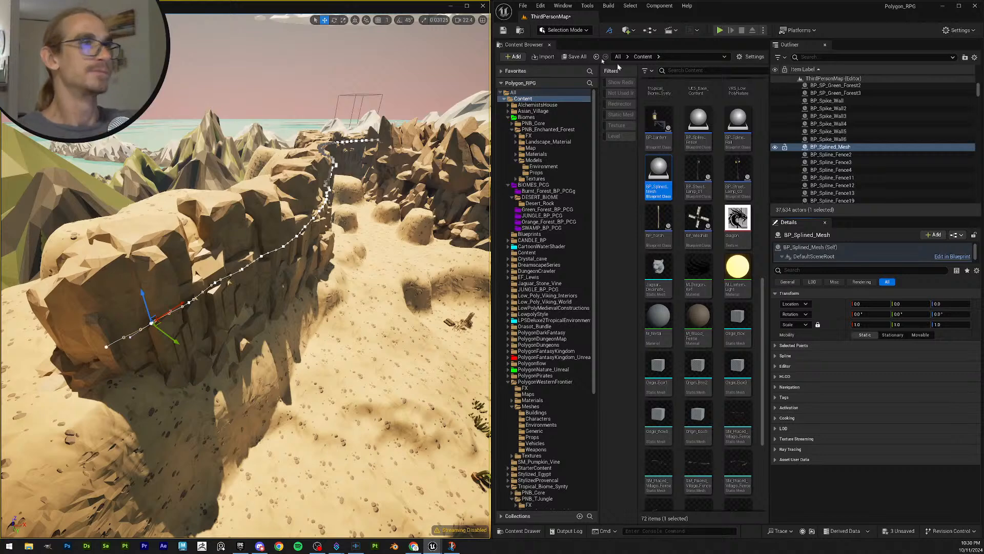
pyautogui.click(504, 31)
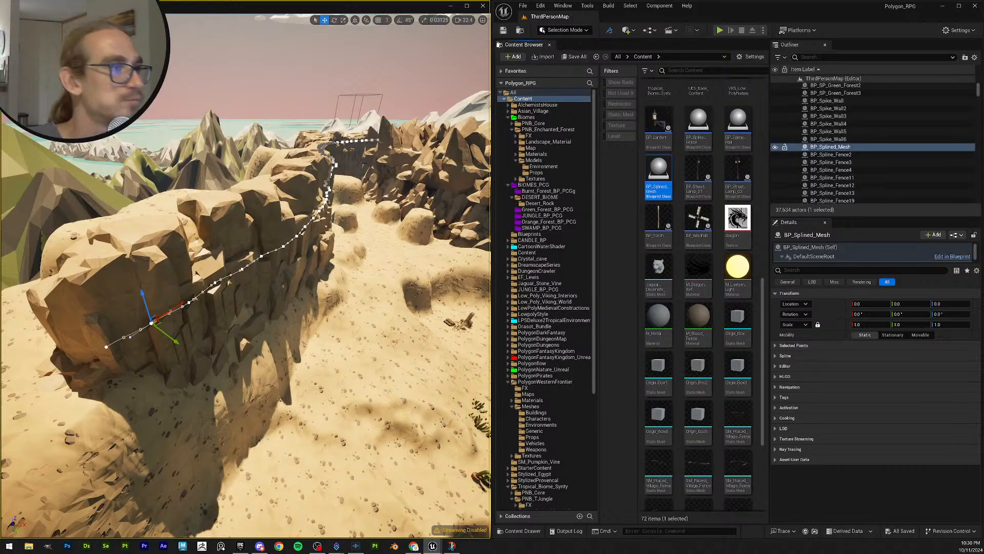
# Step: Inspect the surrounding terrain and the course of the spline along the canyon wall, ending at the spline's near end
pyautogui.press('w')
pyautogui.moveTo(247, 287); pyautogui.dragTo(331, 290, button='right')
pyautogui.scroll(1, 290, 217)
pyautogui.scroll(1, 316, 233)
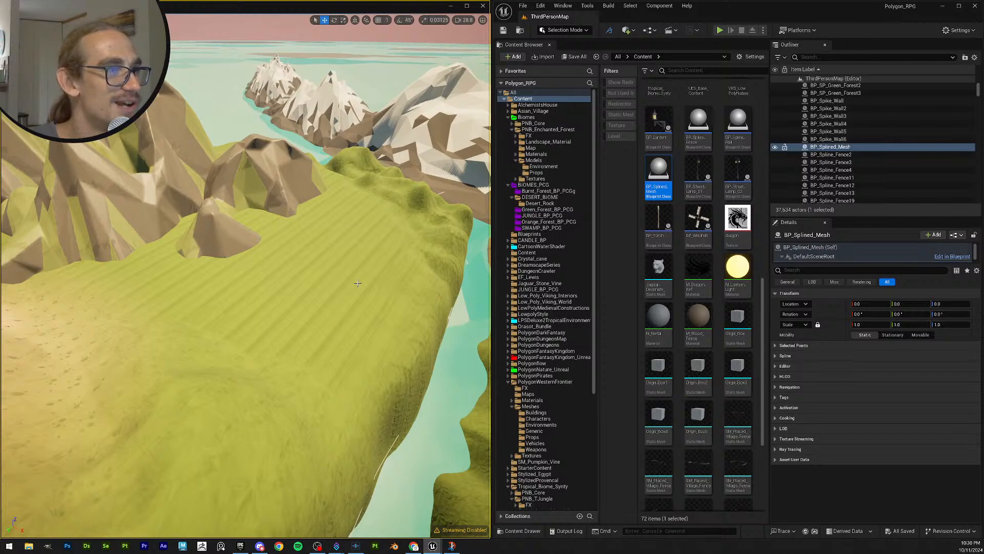
pyautogui.moveTo(357, 283); pyautogui.dragTo(349, 261, button='right')
pyautogui.moveTo(247, 267); pyautogui.dragTo(390, 276, button='right')
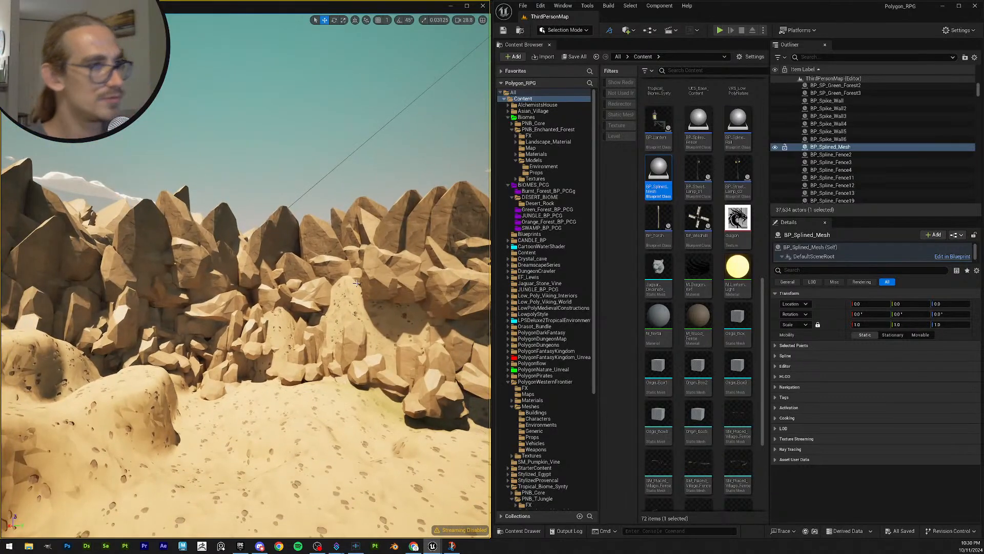
pyautogui.moveTo(387, 275); pyautogui.dragTo(441, 269, button='right')
pyautogui.moveTo(246, 272); pyautogui.dragTo(364, 273, button='right')
pyautogui.scroll(-1, 336, 318)
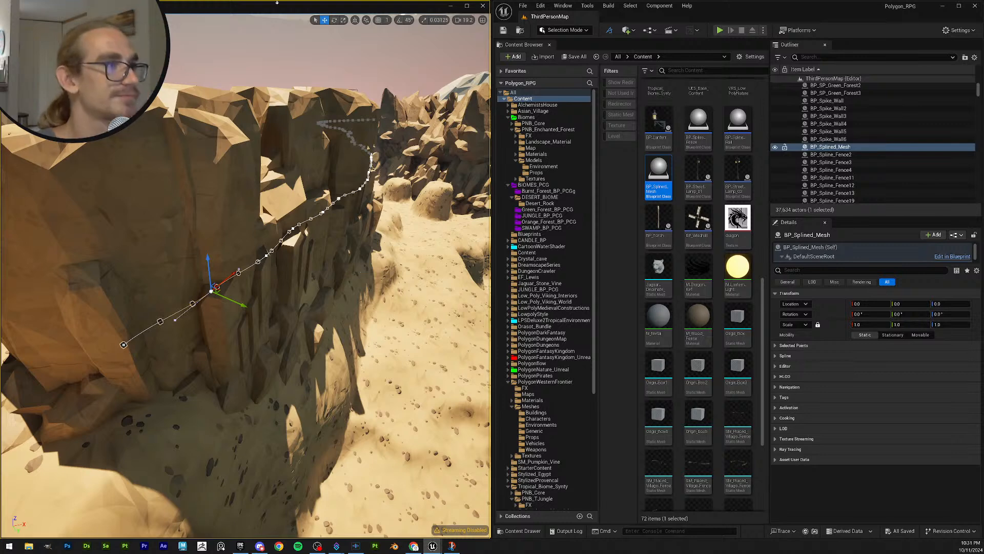
pyautogui.press('w')
pyautogui.moveTo(380, 268)
pyautogui.mouseDown(button='right')
pyautogui.moveTo(354, 261)
pyautogui.moveTo(377, 269)
pyautogui.moveTo(374, 277)
pyautogui.mouseUp(button='right')
pyautogui.scroll(-1, 380, 269)
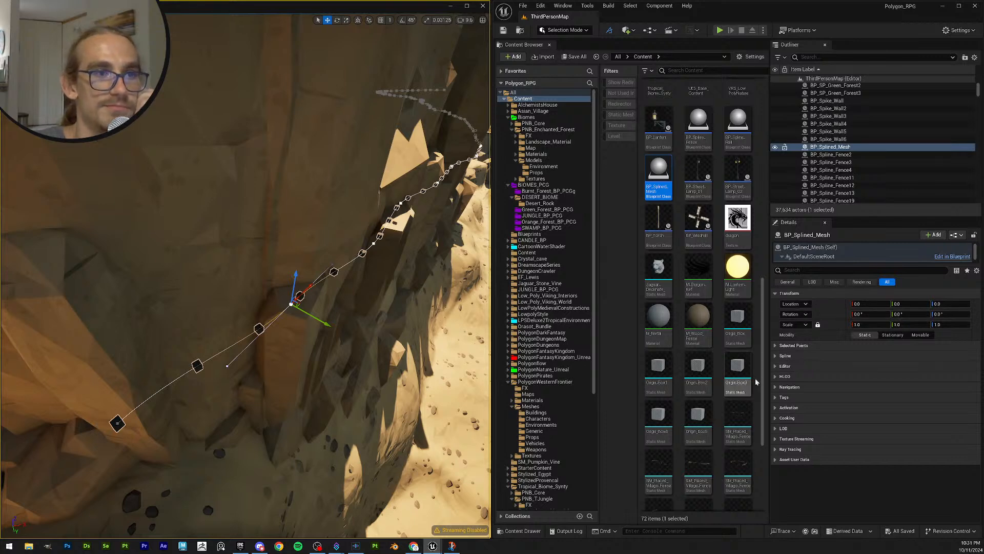
pyautogui.scroll(-4, 732, 421)
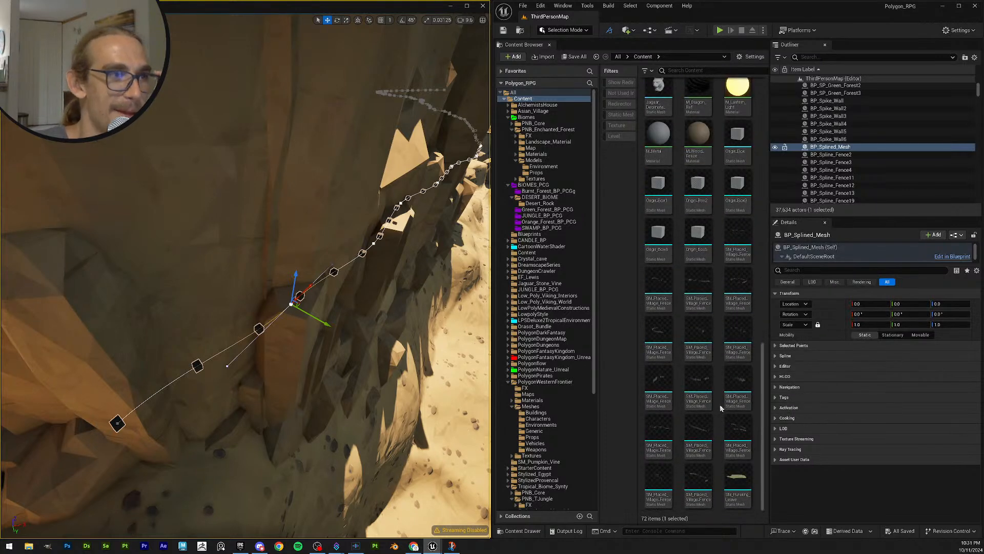
pyautogui.scroll(1, 719, 282)
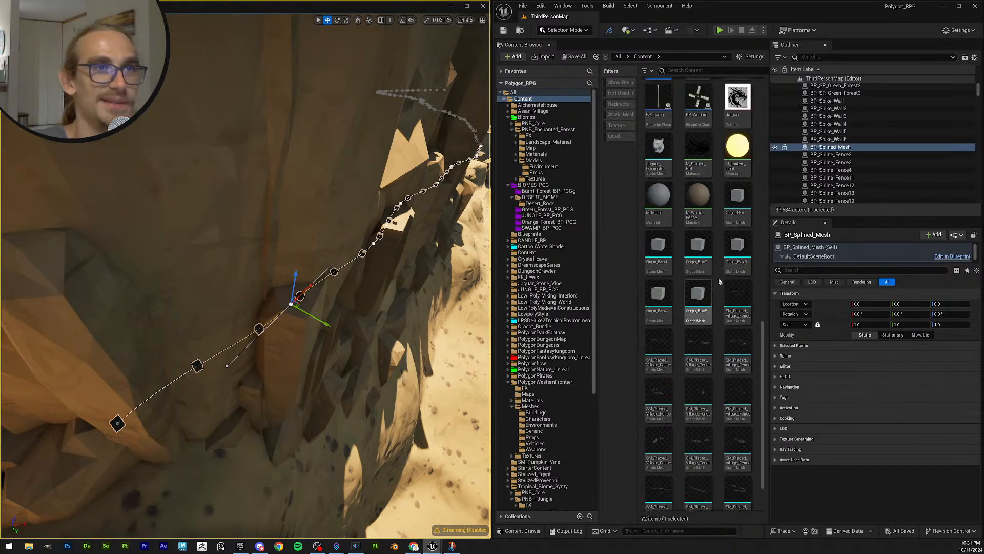
pyautogui.scroll(3, 719, 281)
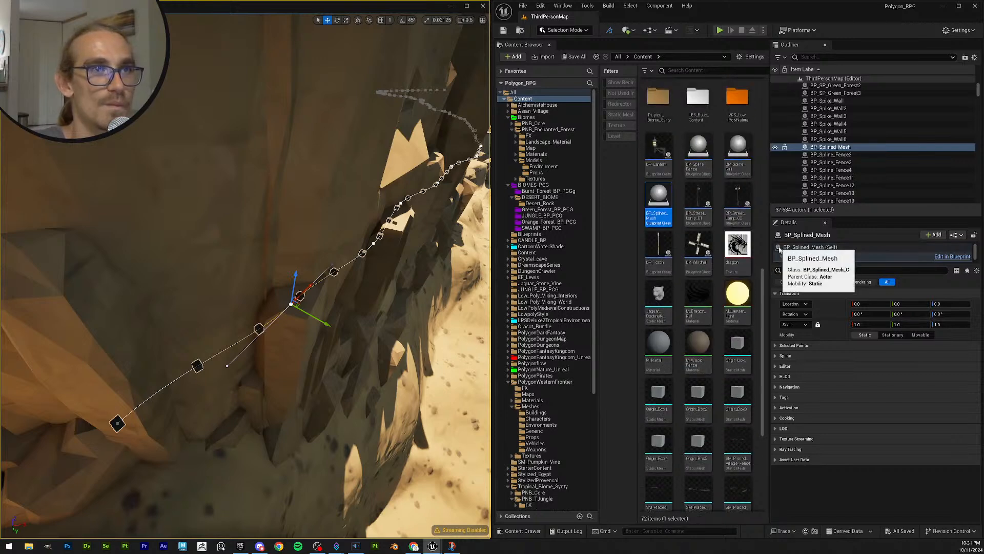
pyautogui.scroll(6, 723, 293)
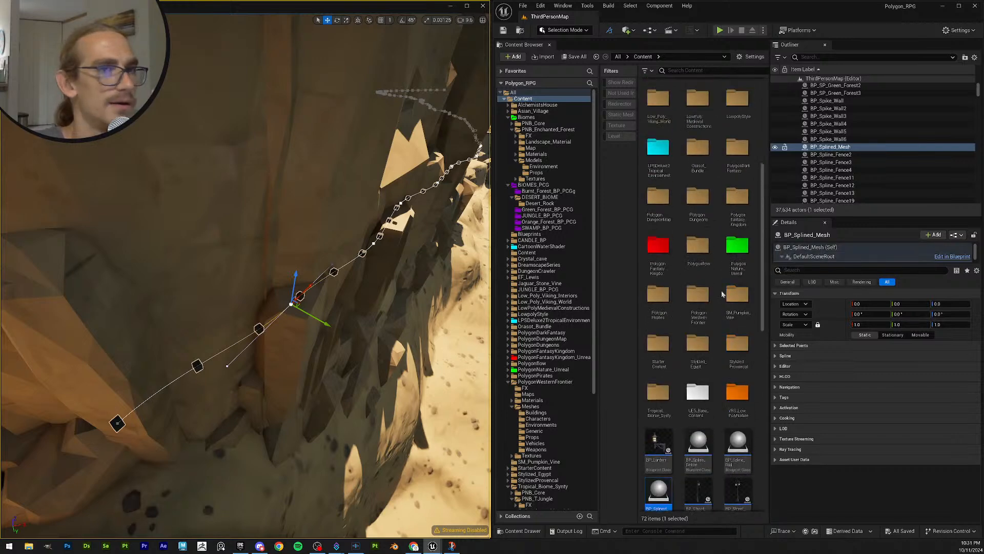
# Step: Set BP_Splined_Mesh's Splined Meshes element to the SM_Env_Bridge_02 static mesh
pyautogui.click(117, 420)
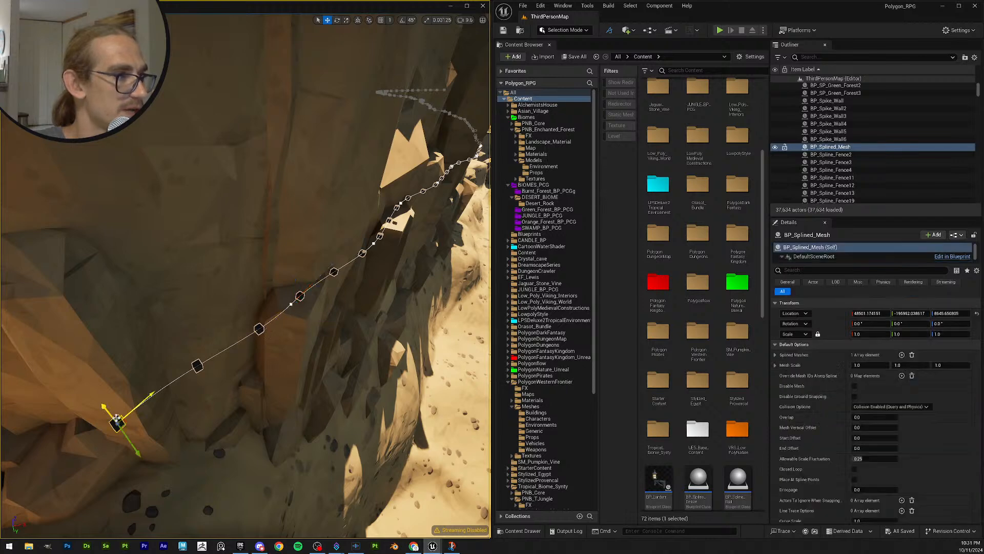
pyautogui.click(775, 365)
pyautogui.click(775, 354)
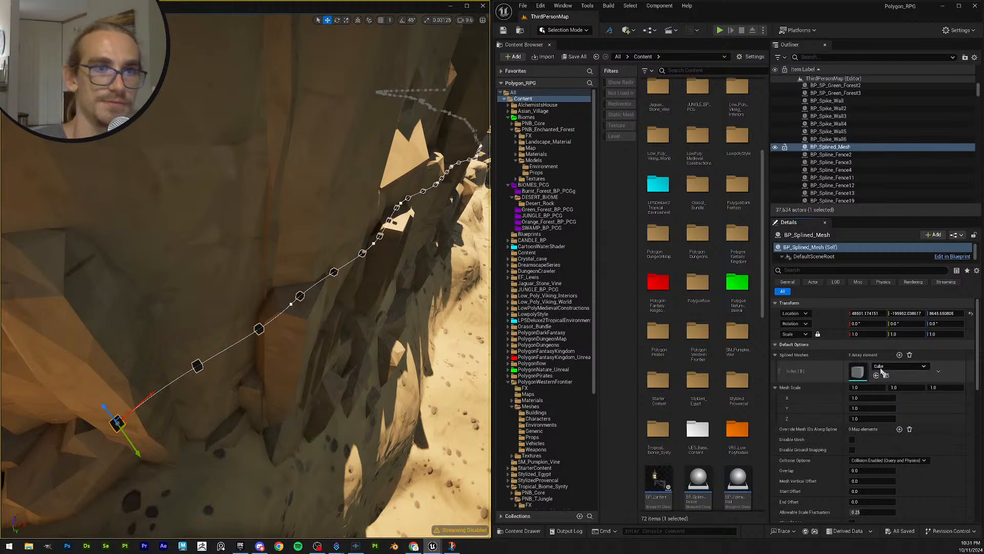
pyautogui.click(880, 367)
pyautogui.write('BP_SM_Env_Bridge_02')
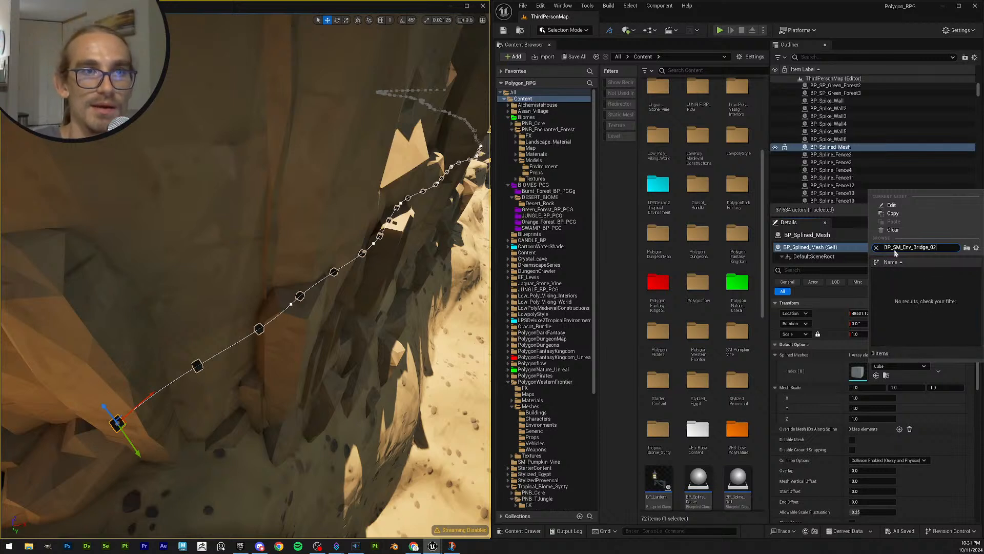
pyautogui.press('BackSpace')
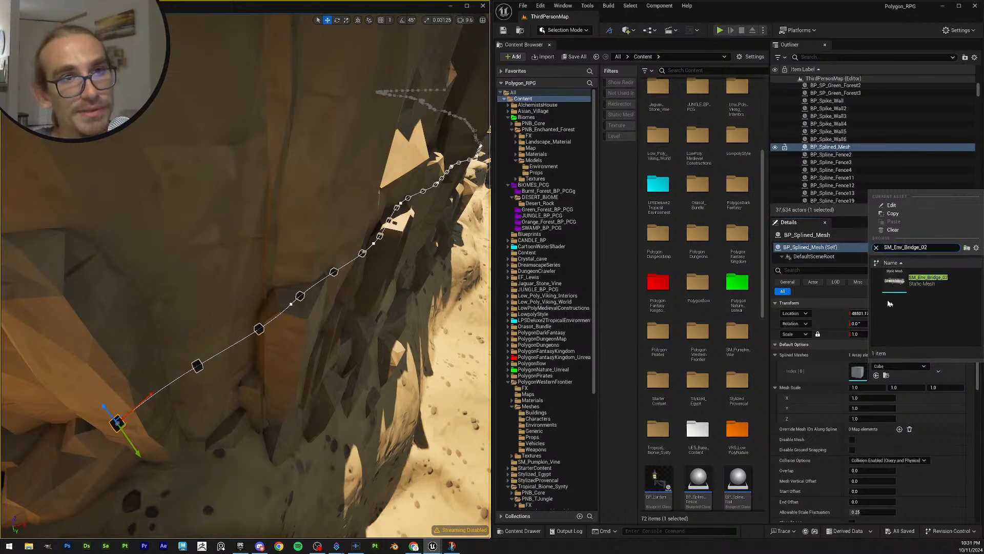
pyautogui.click(917, 283)
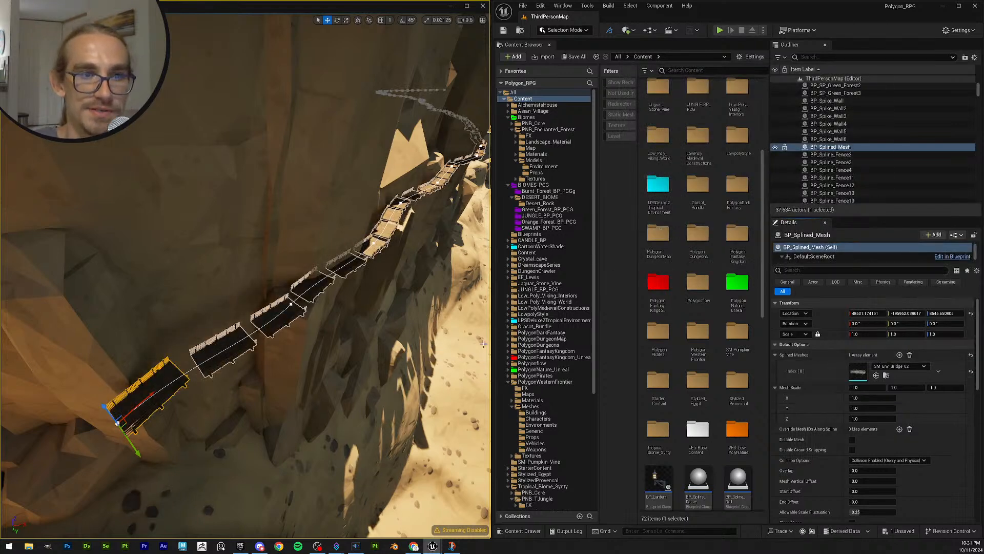
# Step: Turn off Periodic Placement for BP_Splined_Mesh so the bridge mesh runs continuously along the spline
pyautogui.moveTo(384, 290)
pyautogui.mouseDown(button='right')
pyautogui.moveTo(386, 320)
pyautogui.moveTo(405, 294)
pyautogui.moveTo(388, 308)
pyautogui.mouseUp(button='right')
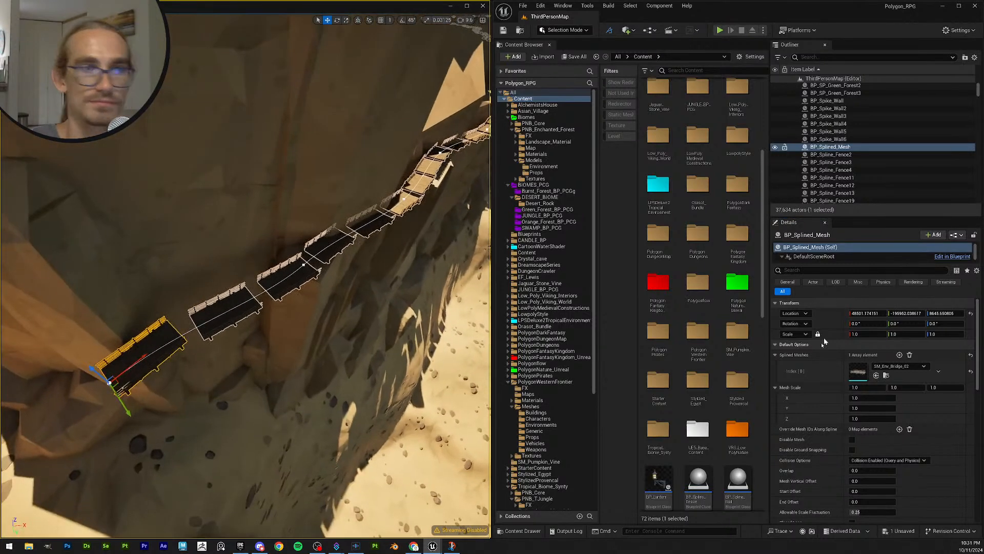
pyautogui.click(775, 356)
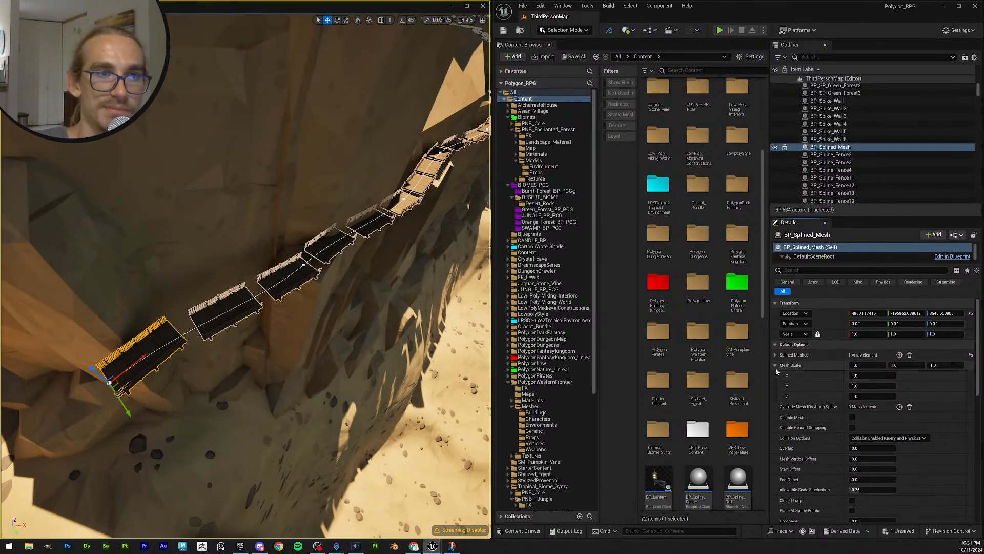
pyautogui.click(775, 366)
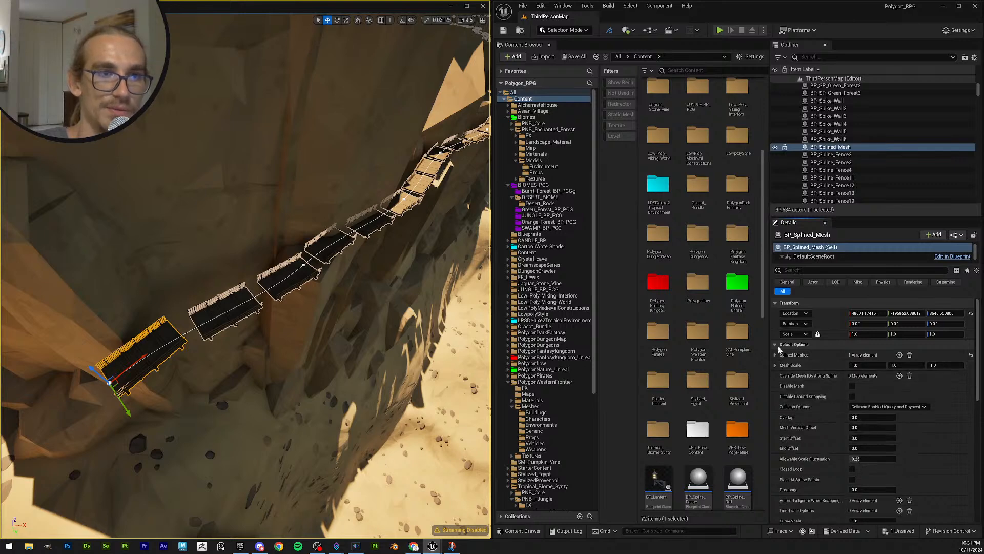
pyautogui.click(775, 345)
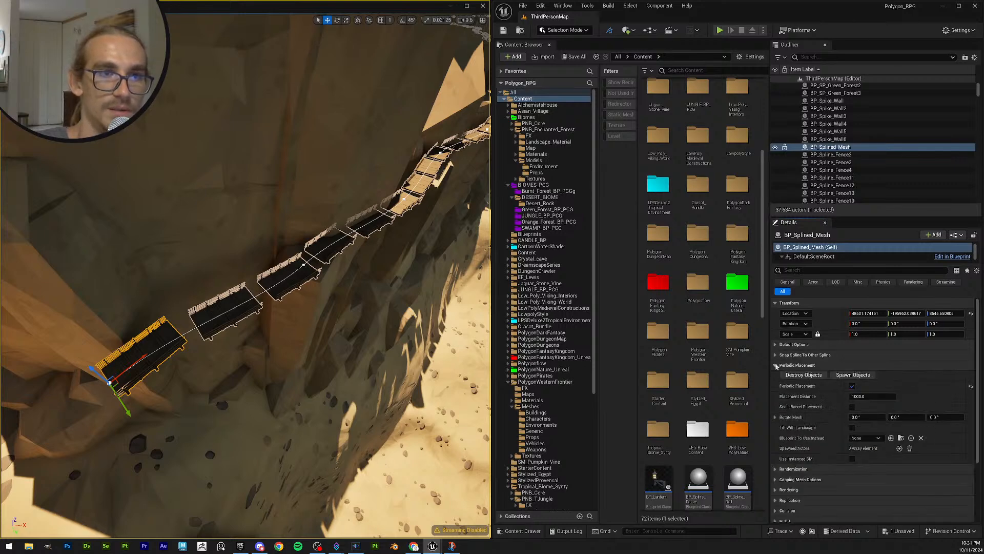
pyautogui.click(852, 387)
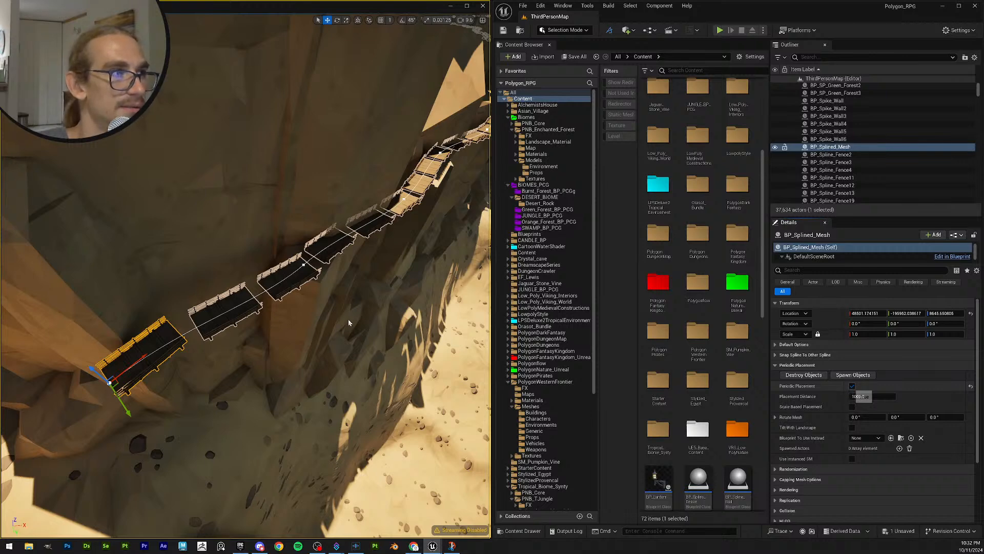
pyautogui.hotkey('ctrl', 'z')
# Step: Examine how the bridge mesh follows the spline along the canyon wall
pyautogui.moveTo(359, 346); pyautogui.dragTo(460, 305, button='right')
pyautogui.press('w')
pyautogui.press('d')
pyautogui.scroll(1, 456, 252)
pyautogui.press('s')
pyautogui.scroll(1, 379, 248)
pyautogui.press('w')
pyautogui.press('a')
pyautogui.press('w')
pyautogui.press('s')
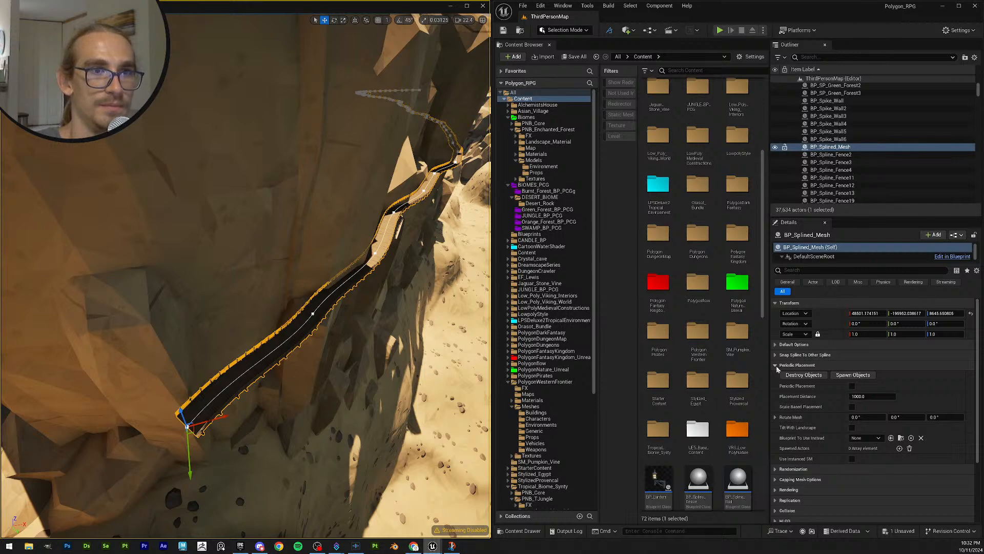
# Step: Duplicate the BP_Splined_Mesh bridge actor in place
pyautogui.click(775, 345)
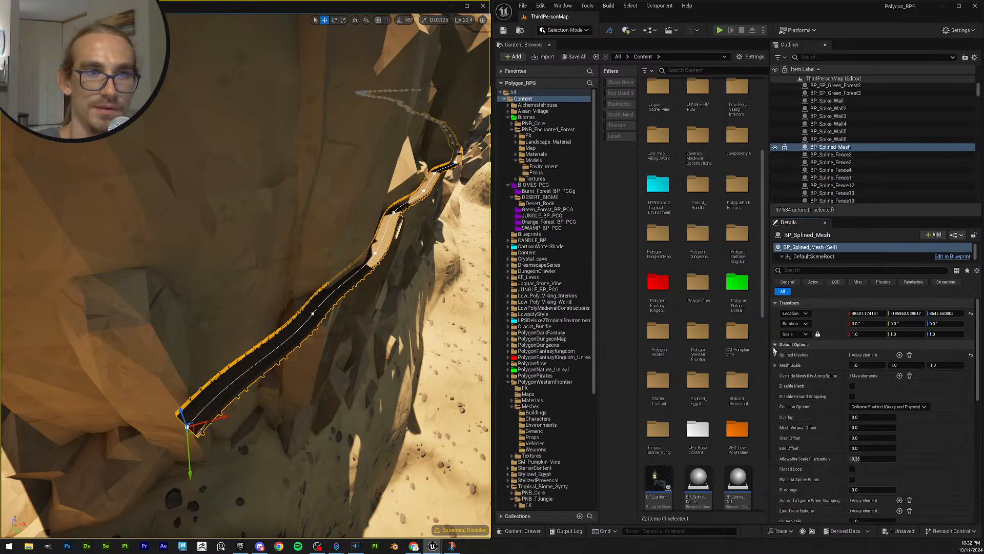
pyautogui.click(774, 345)
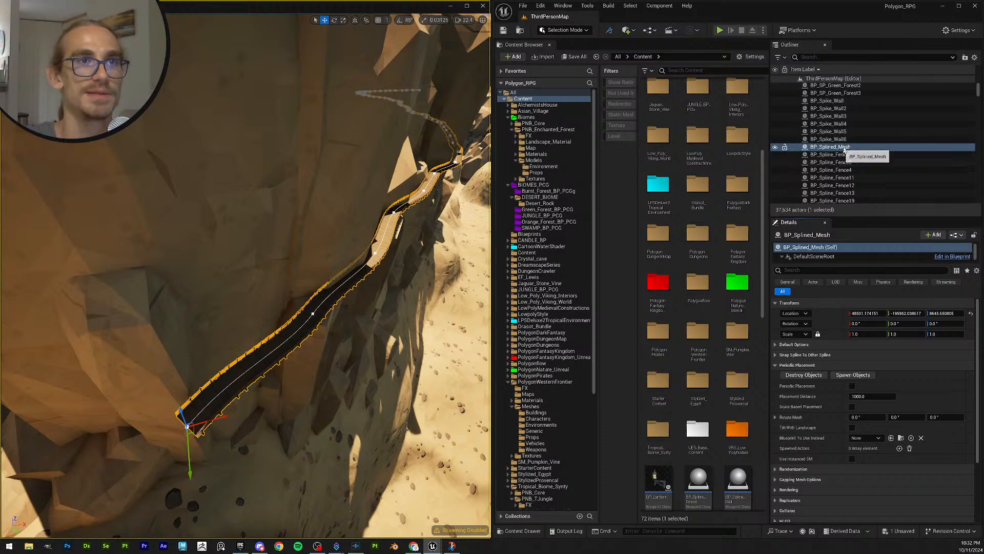
pyautogui.click(853, 148)
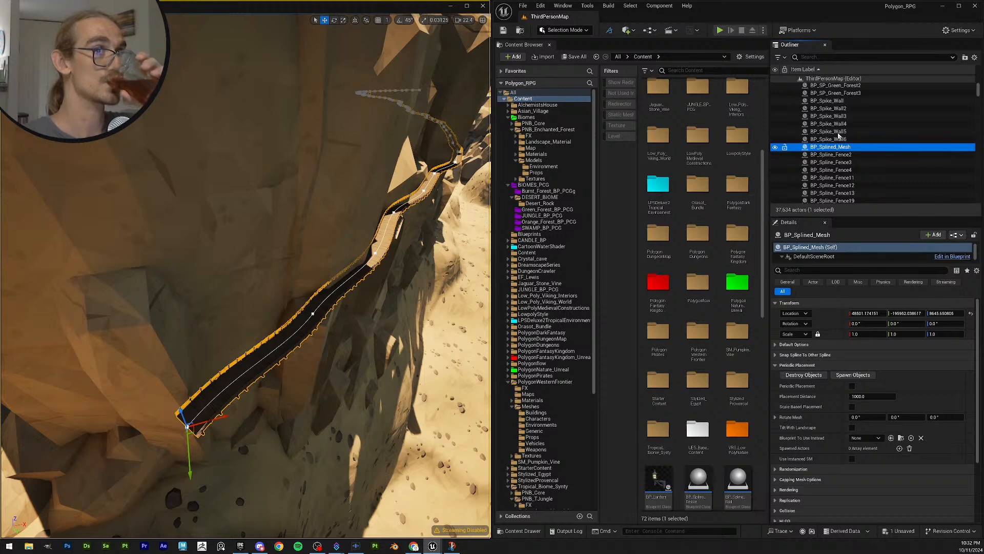
pyautogui.hotkey('ctrl', 'd')
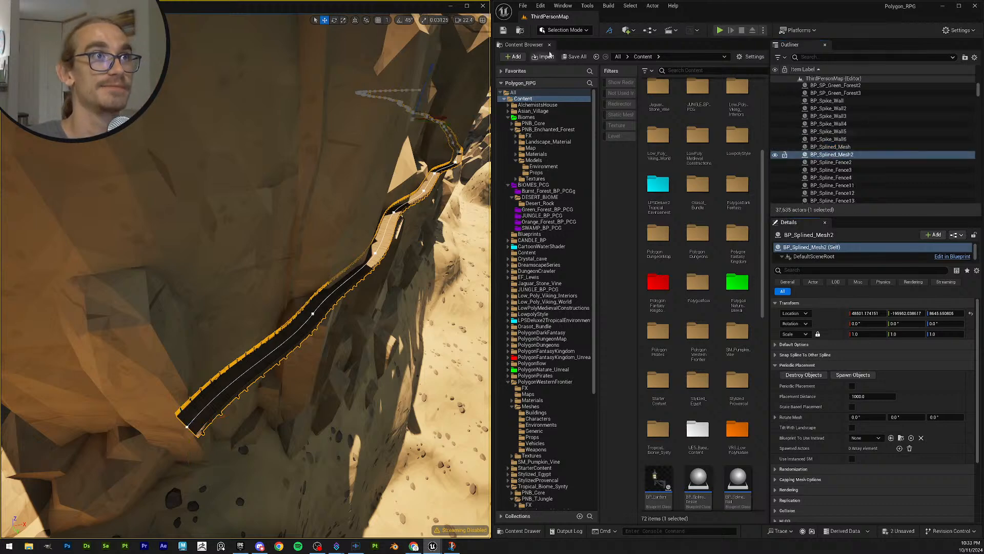
# Step: Reset the duplicated actor's Splined Meshes element to Cube
pyautogui.click(776, 345)
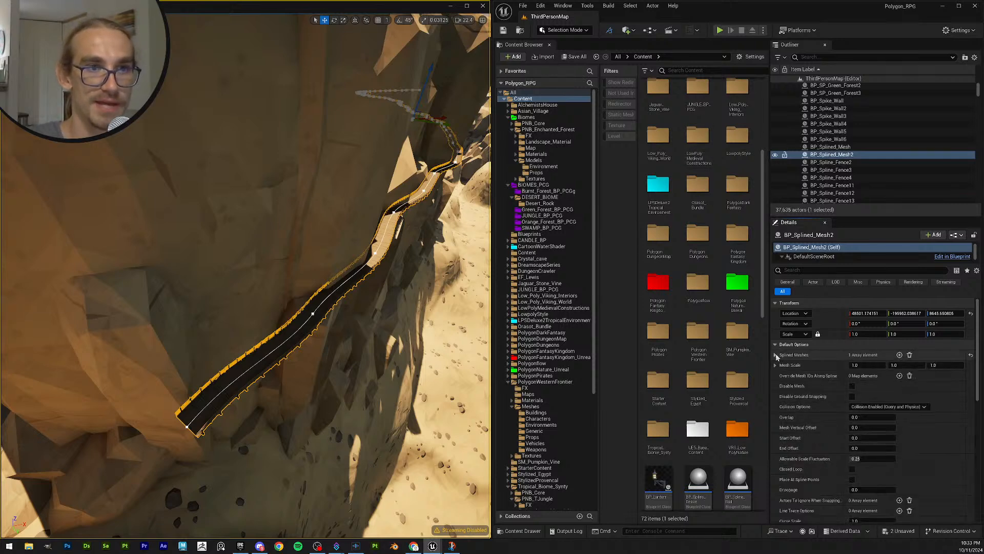
pyautogui.click(775, 355)
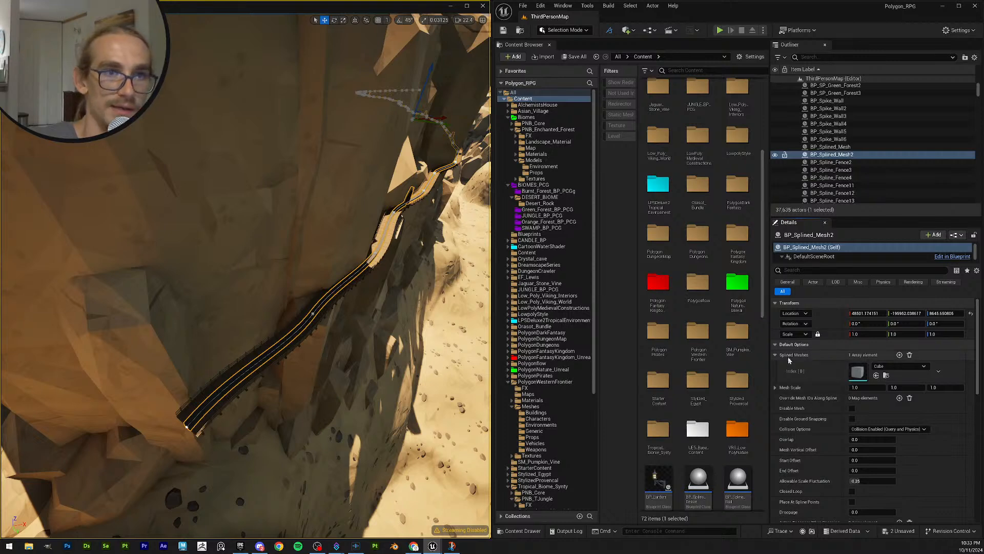
# Step: Turn on Periodic Placement for BP_Splined_Mesh2
pyautogui.click(775, 355)
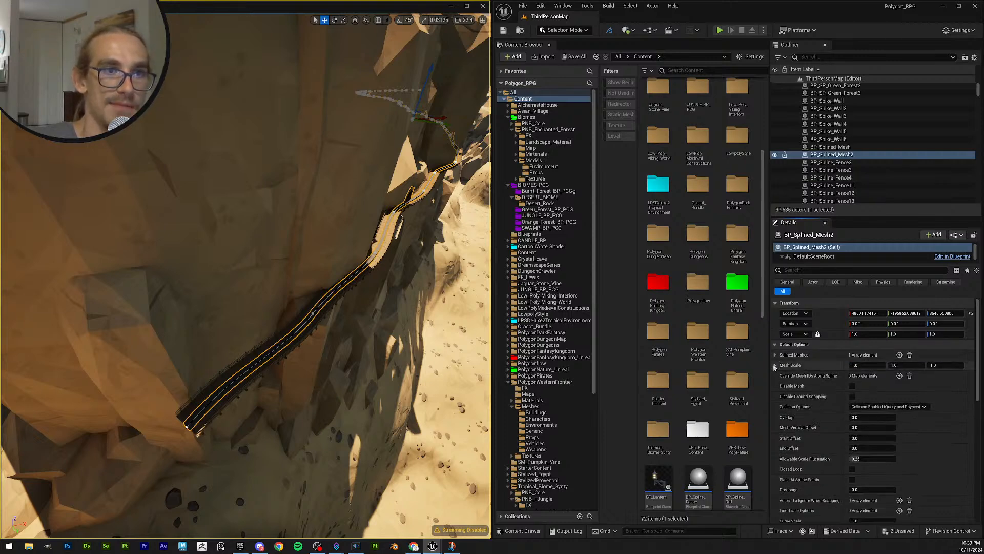
pyautogui.click(775, 365)
pyautogui.click(775, 365)
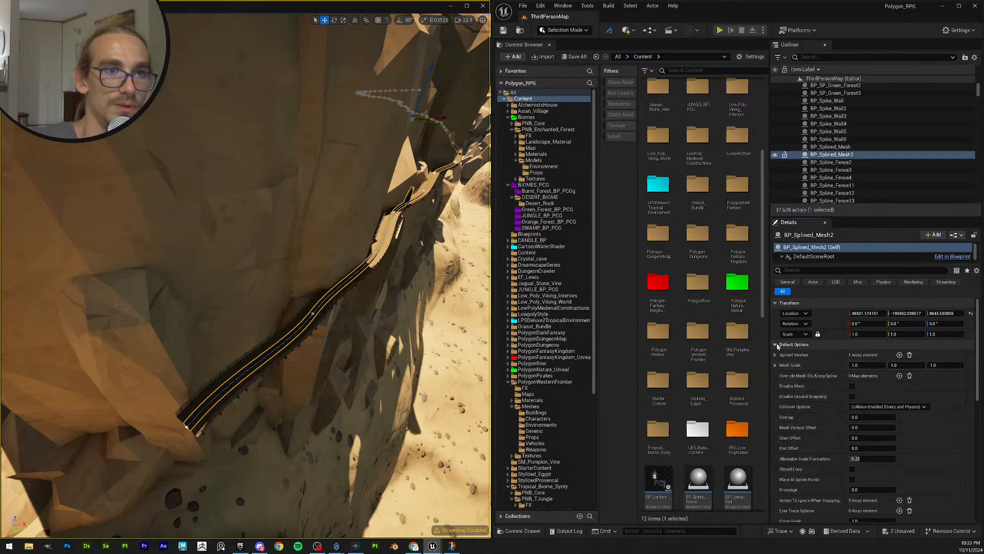
pyautogui.click(775, 344)
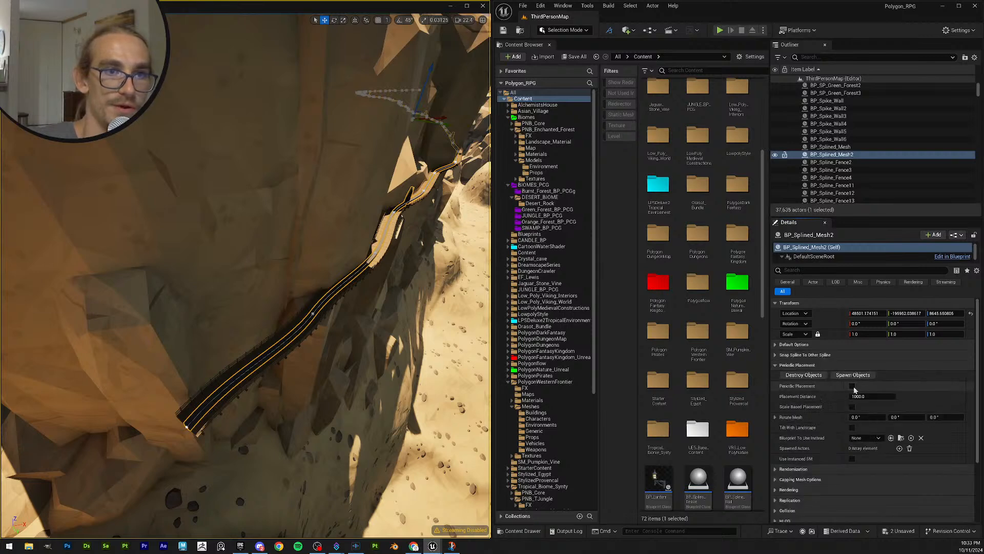
pyautogui.click(853, 386)
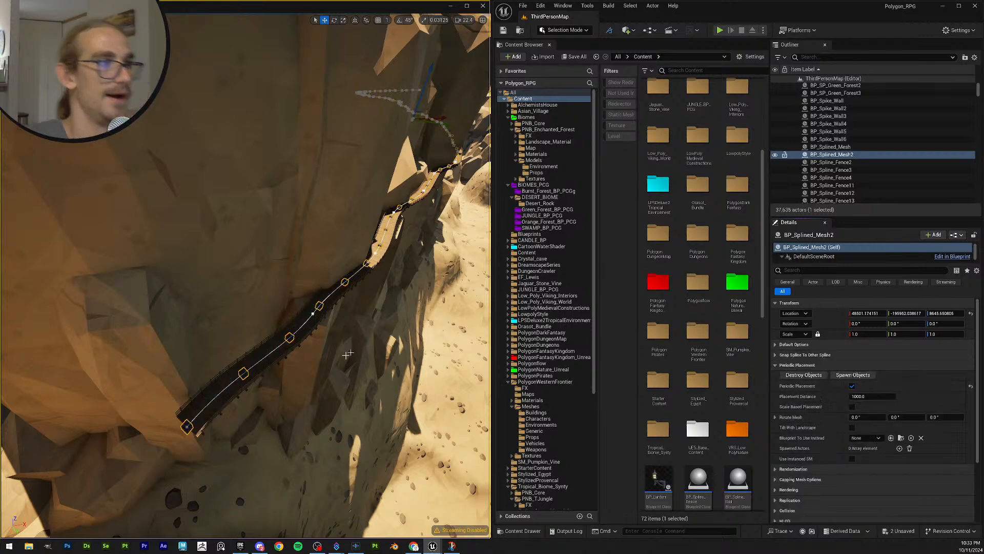
# Step: Select the SM_Env_Mine_Track_Frame_01 support in the desert camp and locate its mesh asset in the project content
pyautogui.press('w')
pyautogui.moveTo(391, 360); pyautogui.dragTo(340, 373, button='right')
pyautogui.press('s')
pyautogui.scroll(4, 387, 364)
pyautogui.scroll(1, 377, 371)
pyautogui.moveTo(225, 199); pyautogui.dragTo(256, 215, button='right')
pyautogui.click(267, 211)
pyautogui.moveTo(276, 277); pyautogui.dragTo(276, 286, button='right')
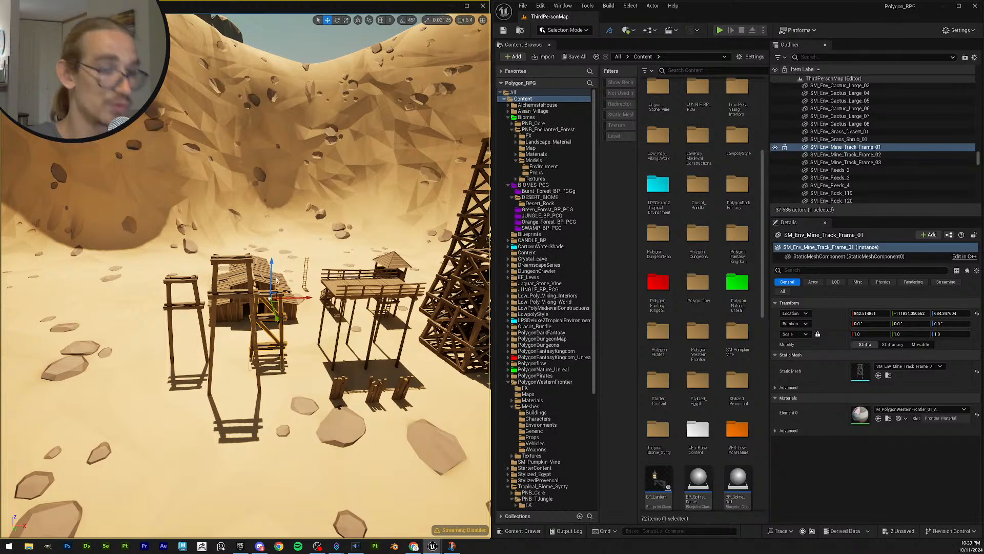
pyautogui.hotkey('ctrl', 'b')
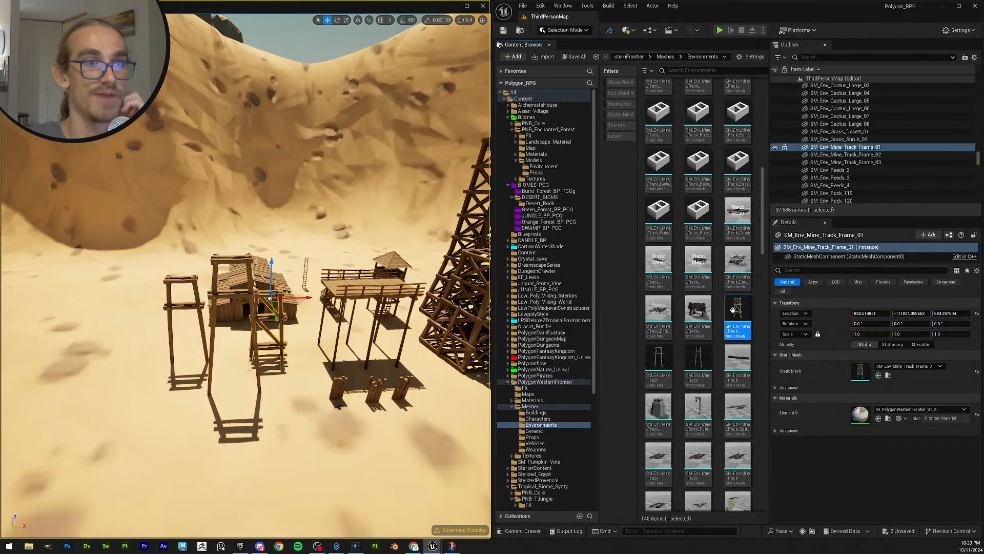
# Step: Create a blueprint from the SM_Env_Mine_Track_Frame_01 mesh and save it in the Blueprints folder under the default name
pyautogui.rightClick(734, 309)
pyautogui.moveTo(790, 194)
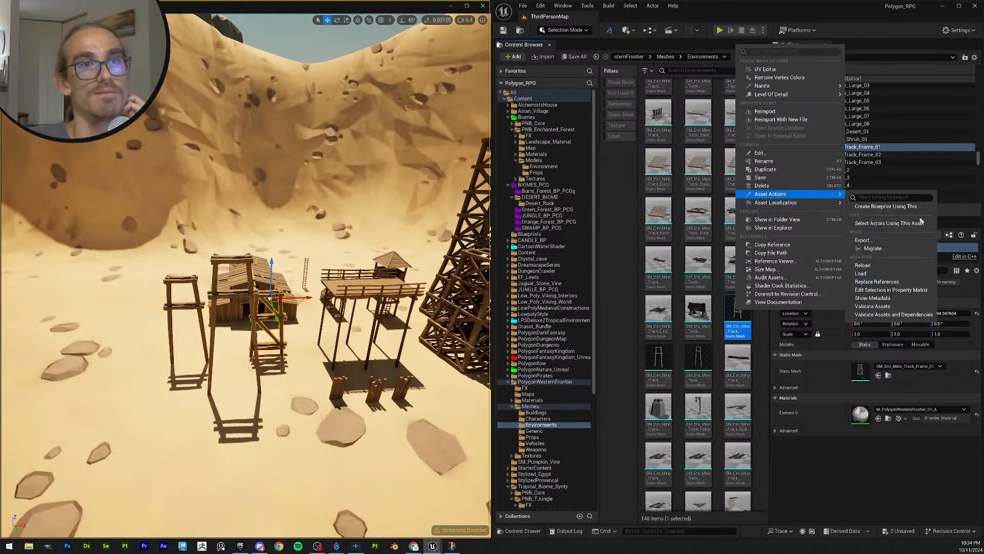
pyautogui.click(920, 207)
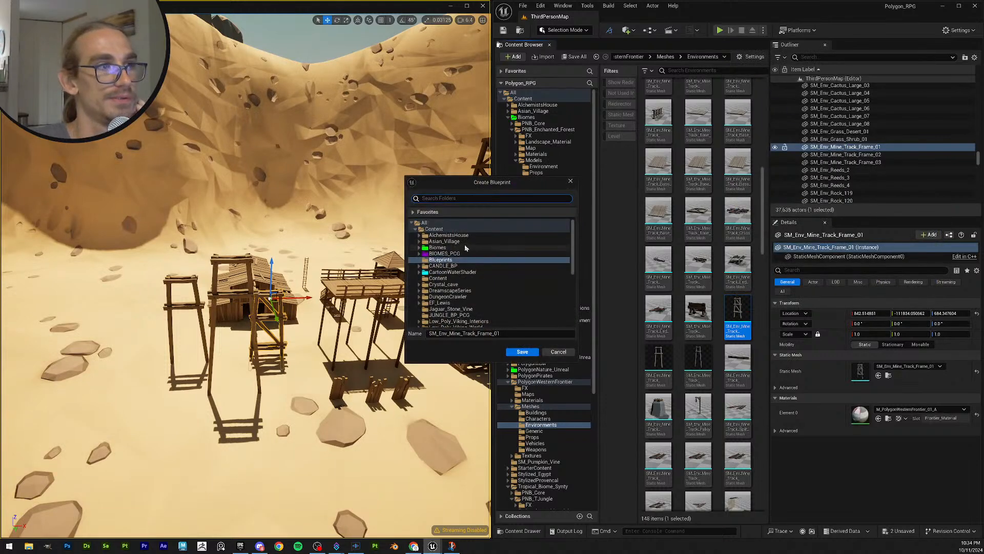
pyautogui.click(523, 353)
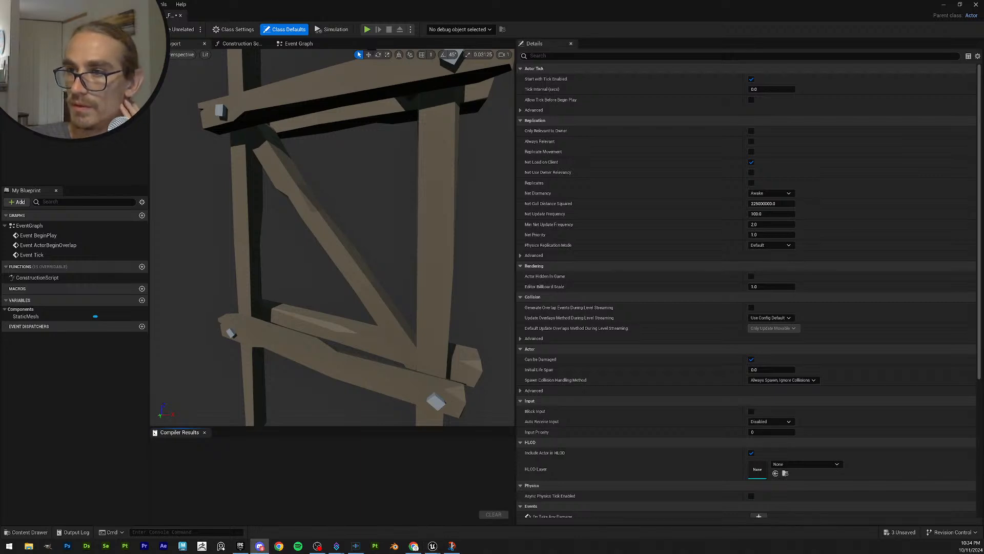
# Step: Switch to Discord and examine the canyon reference image for its walkways and supports
pyautogui.moveTo(983, 352); pyautogui.dragTo(483, 185)
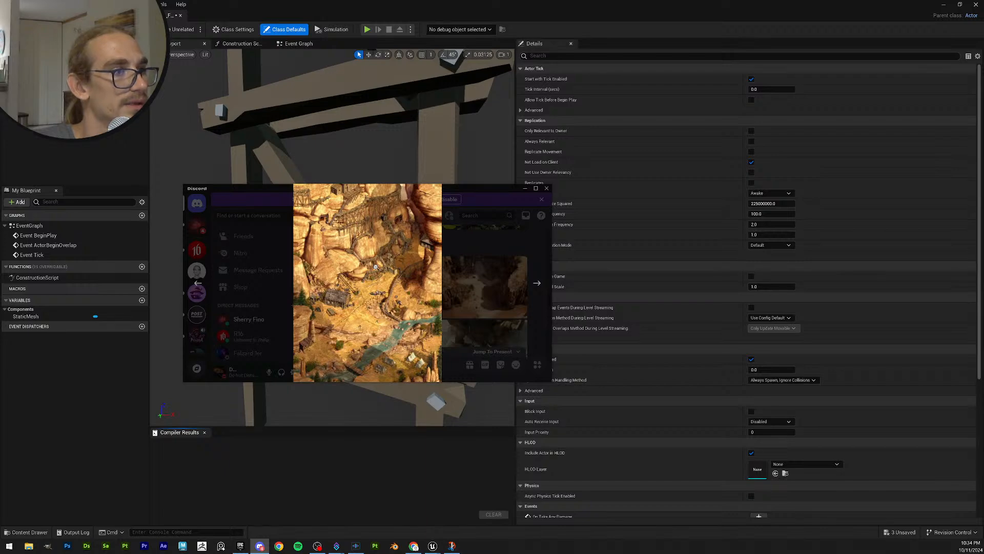
pyautogui.click(374, 272)
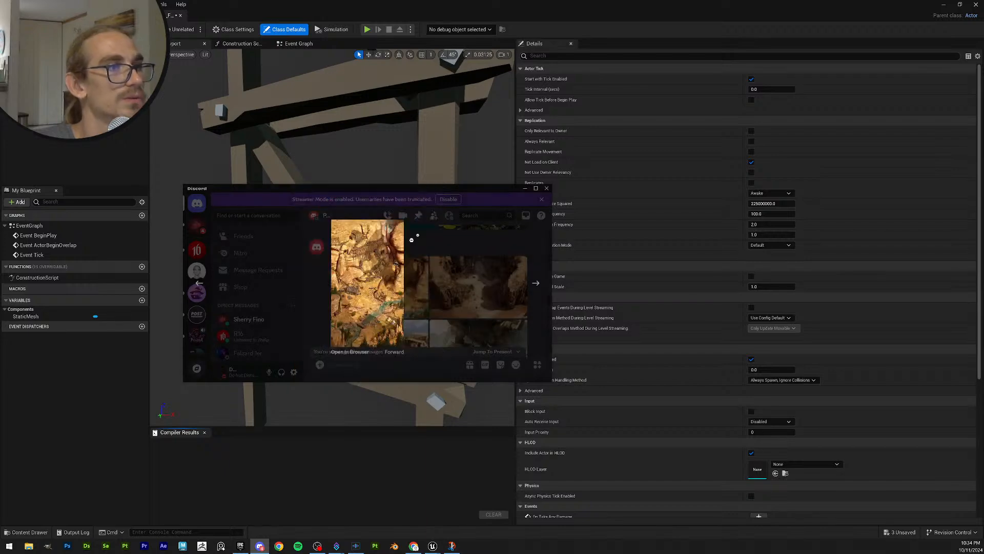
pyautogui.click(415, 236)
pyautogui.moveTo(465, 192); pyautogui.dragTo(983, 272)
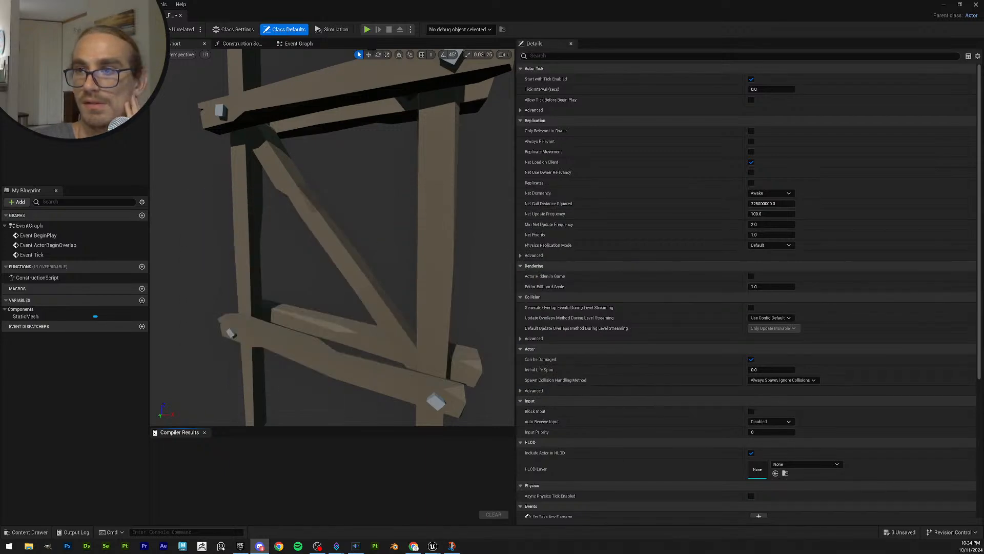
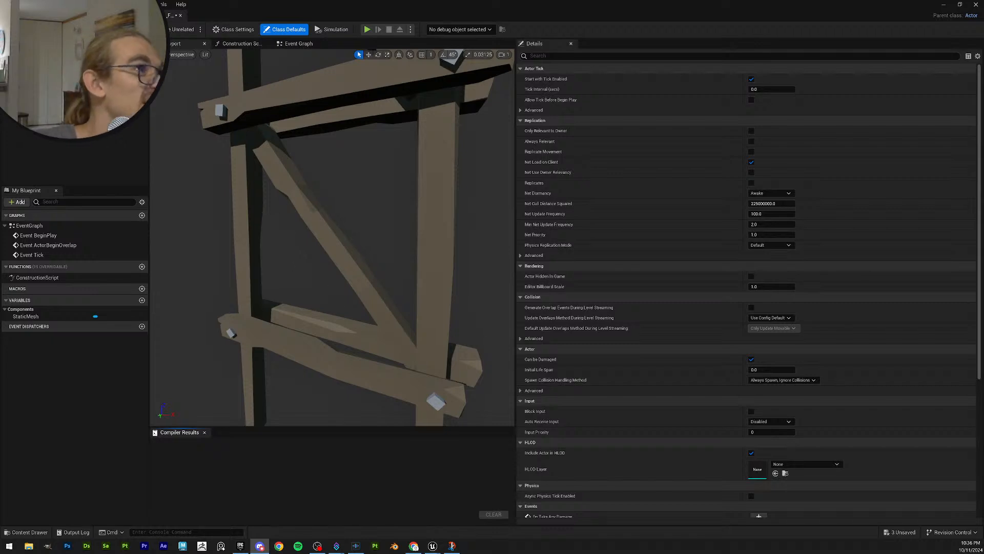
# Step: Compile the SM_Env_Mine_Track_Frame_01 blueprint, and close its editor and the property matrix window
pyautogui.click(50, 29)
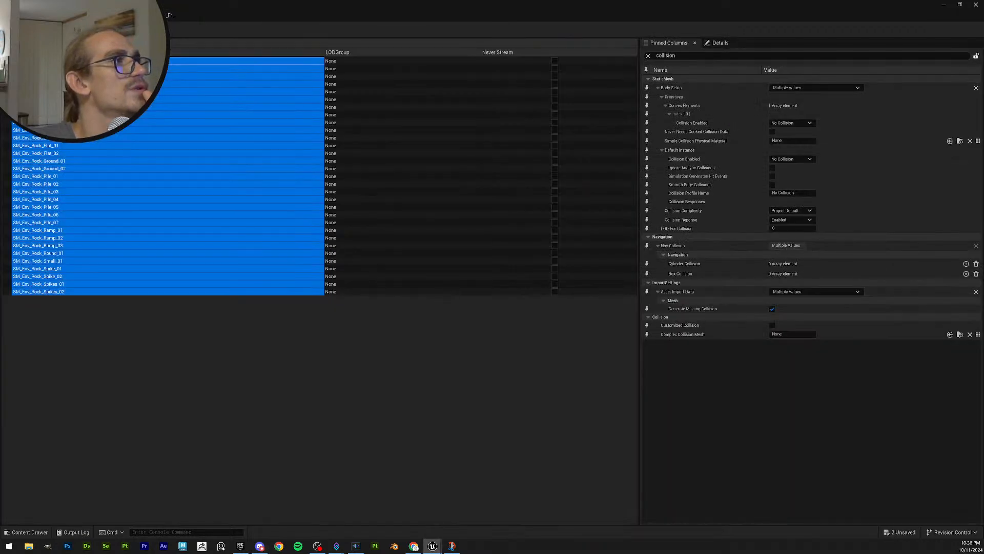
pyautogui.click(976, 4)
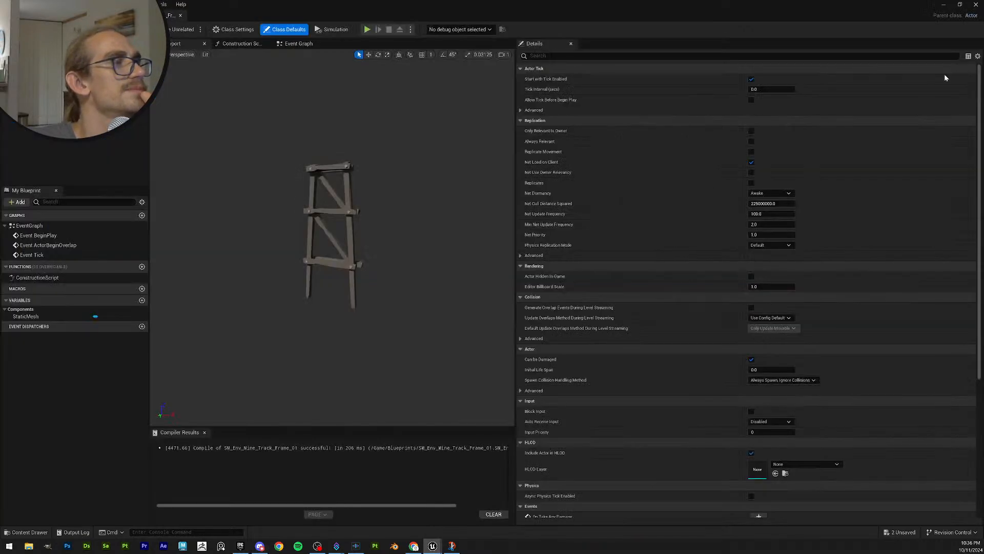
pyautogui.click(977, 4)
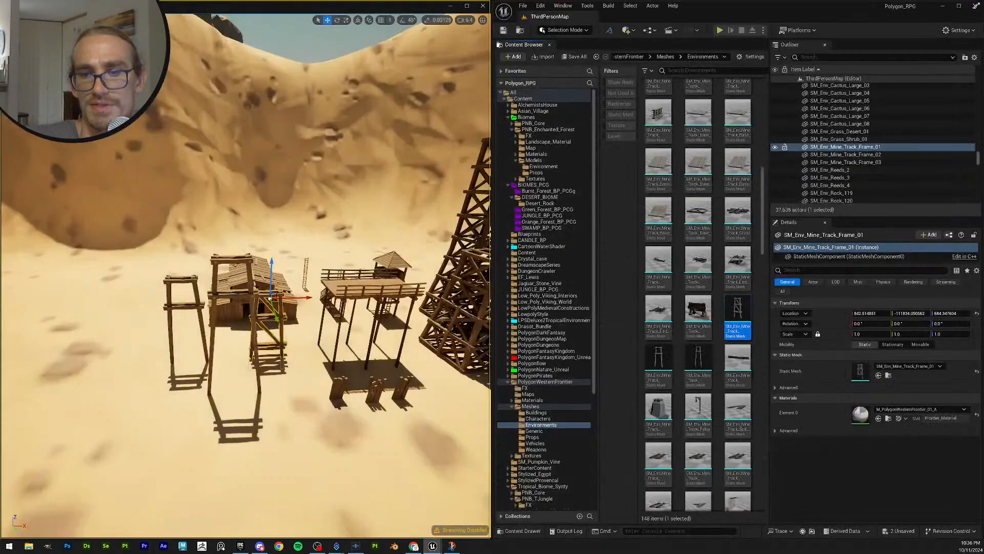
# Step: Return to the canyon bridge and select the BP_Splined_Mesh2 spline actor running along it
pyautogui.moveTo(343, 257); pyautogui.dragTo(441, 243, button='right')
pyautogui.press('w')
pyautogui.scroll(2, 343, 258)
pyautogui.press('w')
pyautogui.scroll(2, 292, 226)
pyautogui.press('w')
pyautogui.scroll(-3, 334, 246)
pyautogui.press('s')
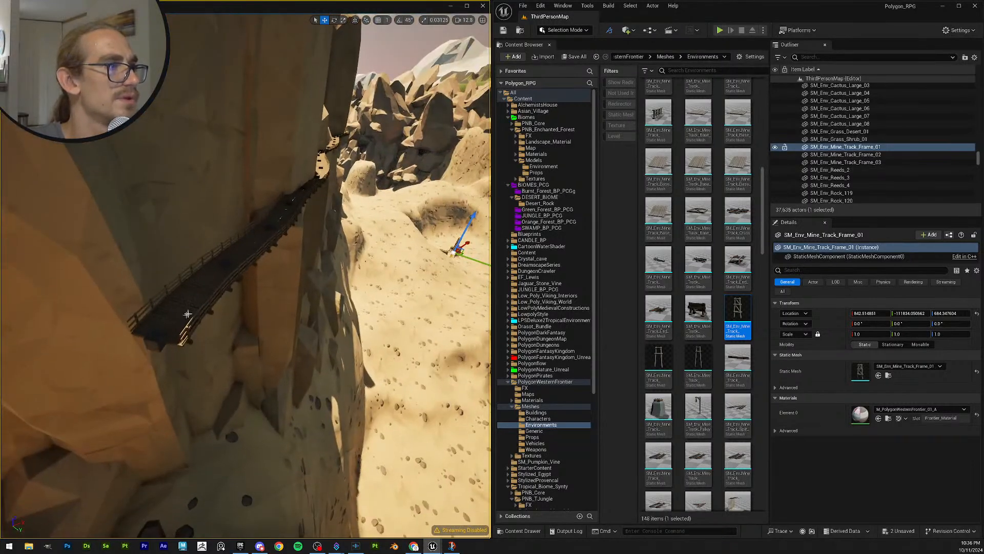
pyautogui.click(187, 314)
pyautogui.moveTo(188, 314); pyautogui.dragTo(159, 305, button='right')
pyautogui.press('w')
pyautogui.press('d')
pyautogui.moveTo(396, 340); pyautogui.dragTo(328, 321, button='right')
pyautogui.press('w')
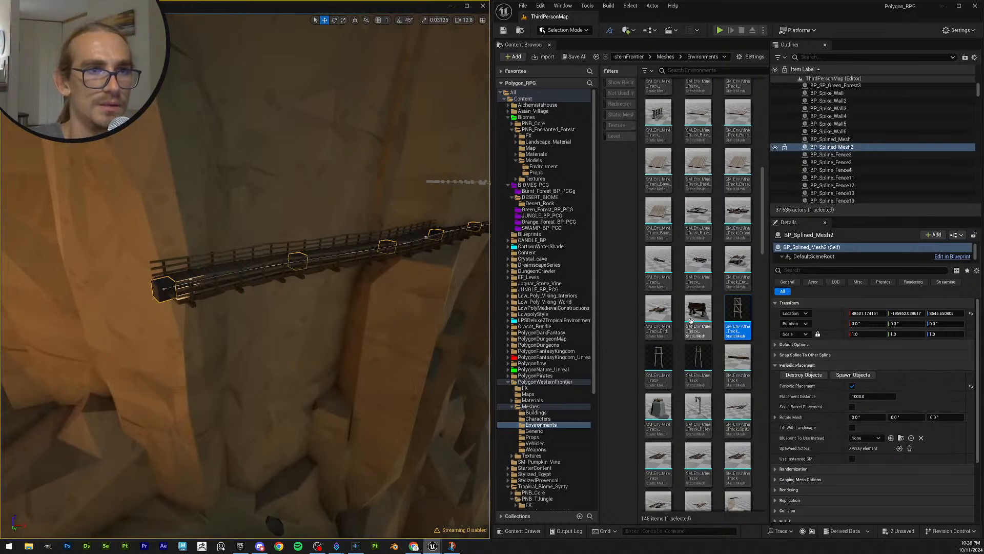
# Step: Check the cubes placed along the bridge spline and save the current level
pyautogui.scroll(-2, 892, 405)
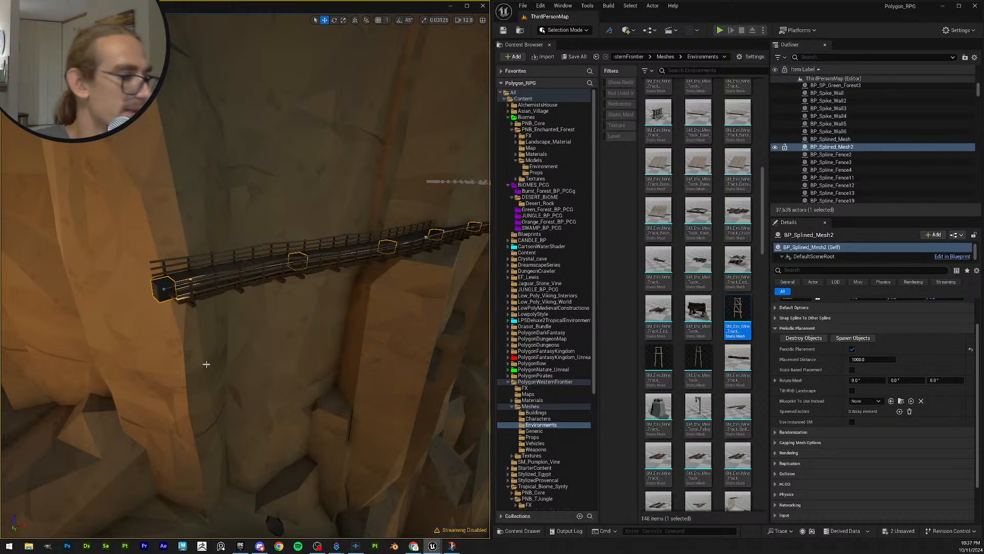
pyautogui.press('w')
pyautogui.moveTo(256, 384); pyautogui.dragTo(255, 381, button='right')
pyautogui.scroll(-1, 256, 382)
pyautogui.press('s')
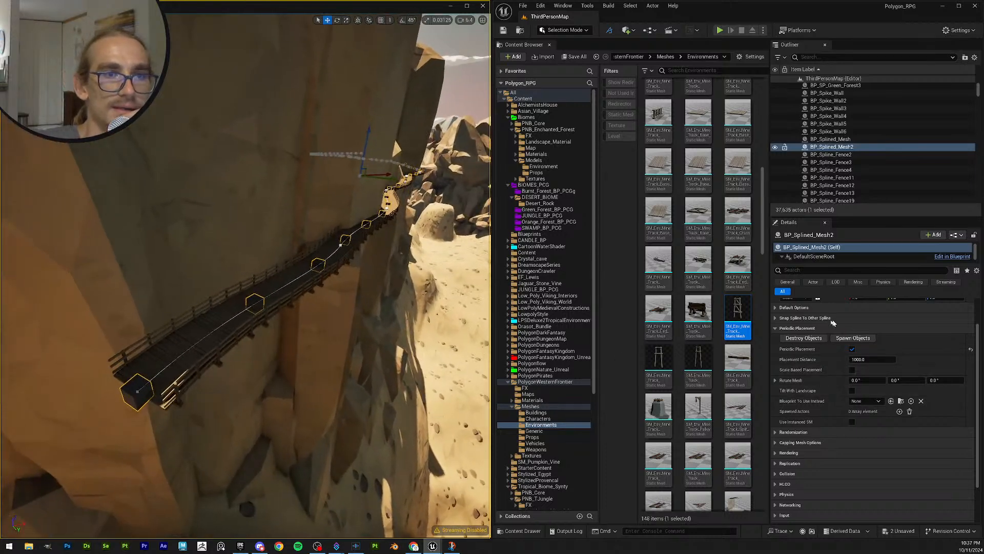
pyautogui.scroll(2, 916, 394)
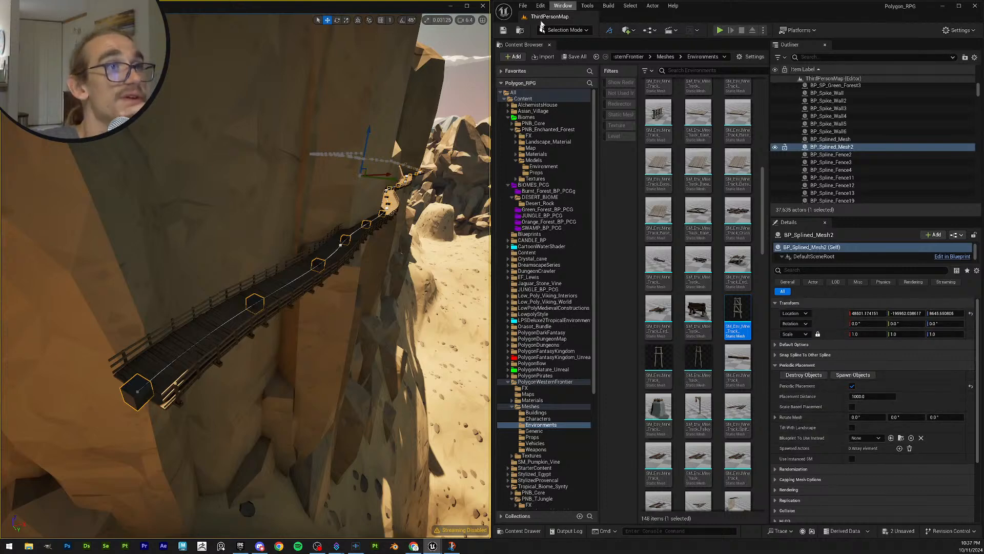
pyautogui.click(504, 30)
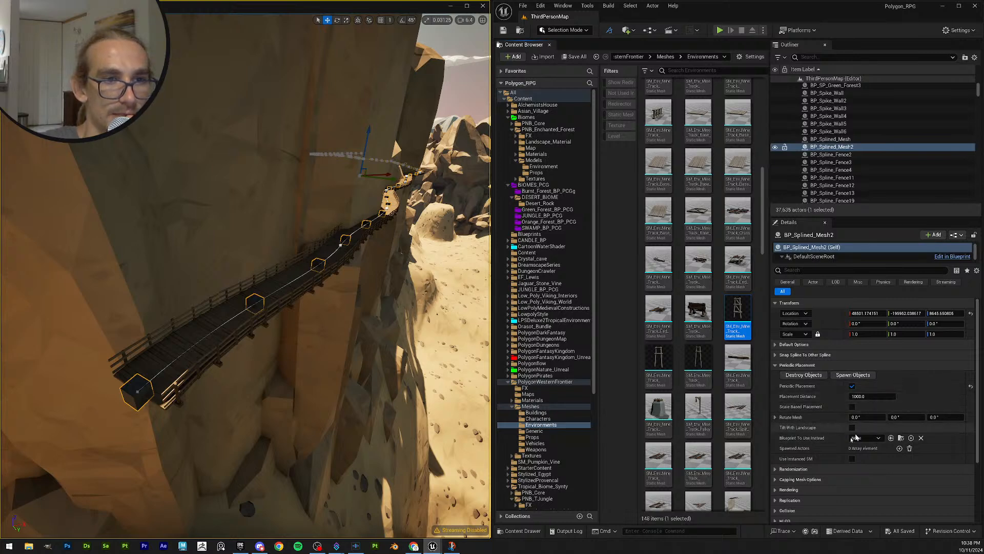
# Step: Assign the SM_Env_Mine_Track_Frame_01 blueprint from the Blueprints folder as BP_Splined_Mesh2's Blueprint To Use Instead
pyautogui.click(775, 470)
pyautogui.click(773, 469)
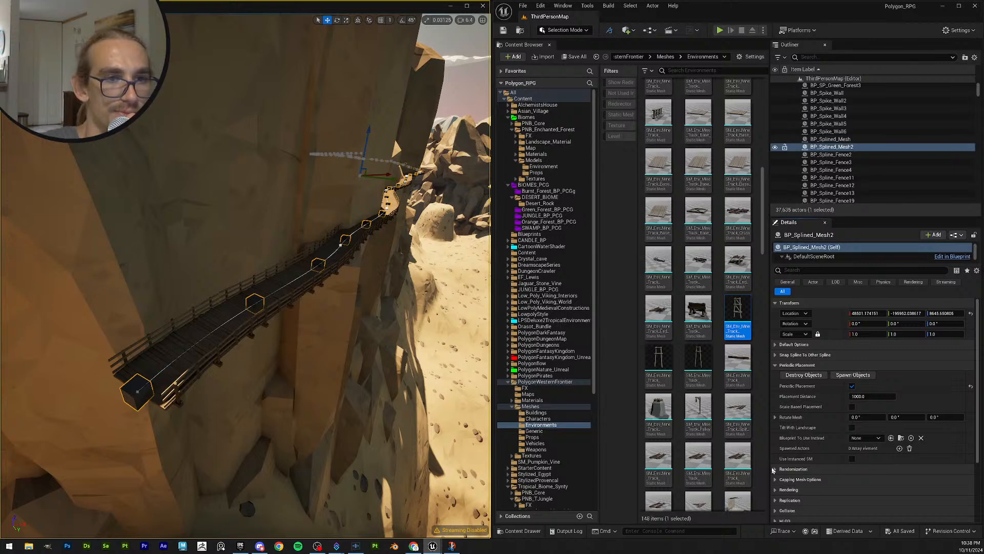
pyautogui.click(862, 439)
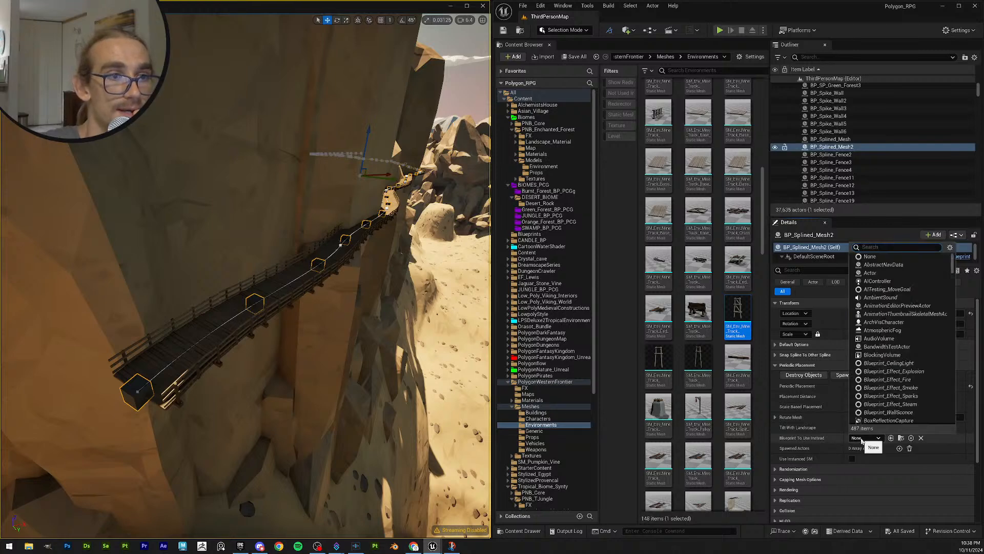
pyautogui.click(746, 312)
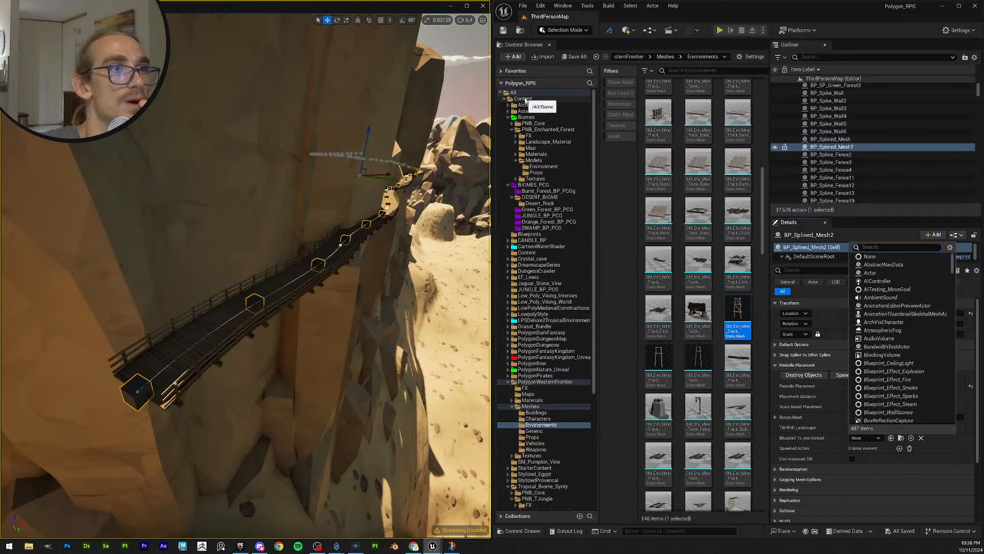
pyautogui.click(523, 98)
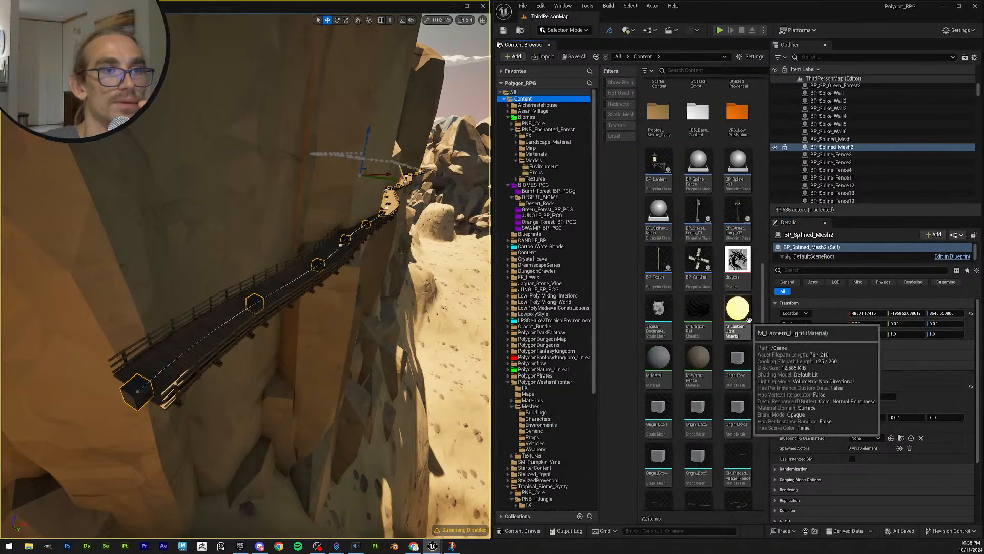
pyautogui.scroll(-5, 748, 320)
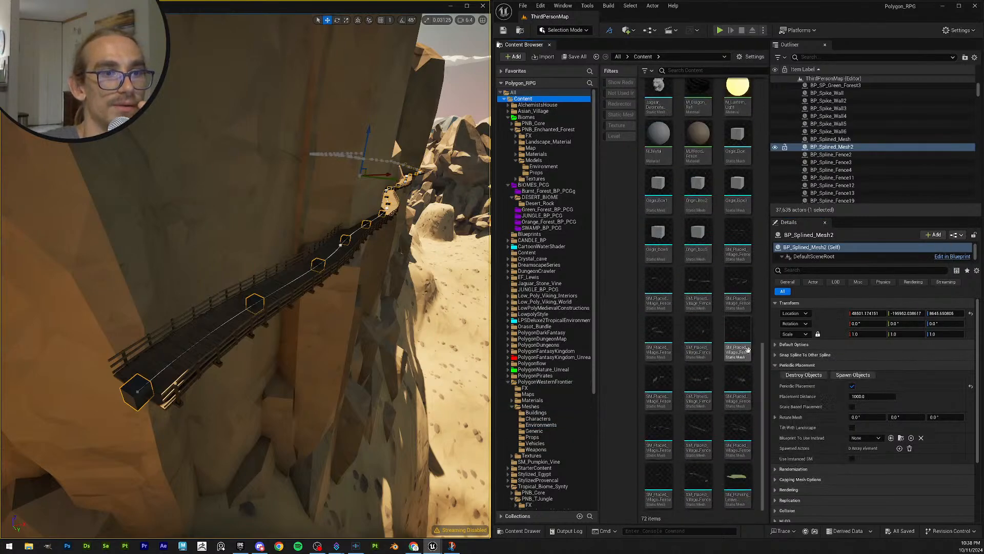
pyautogui.scroll(10, 748, 349)
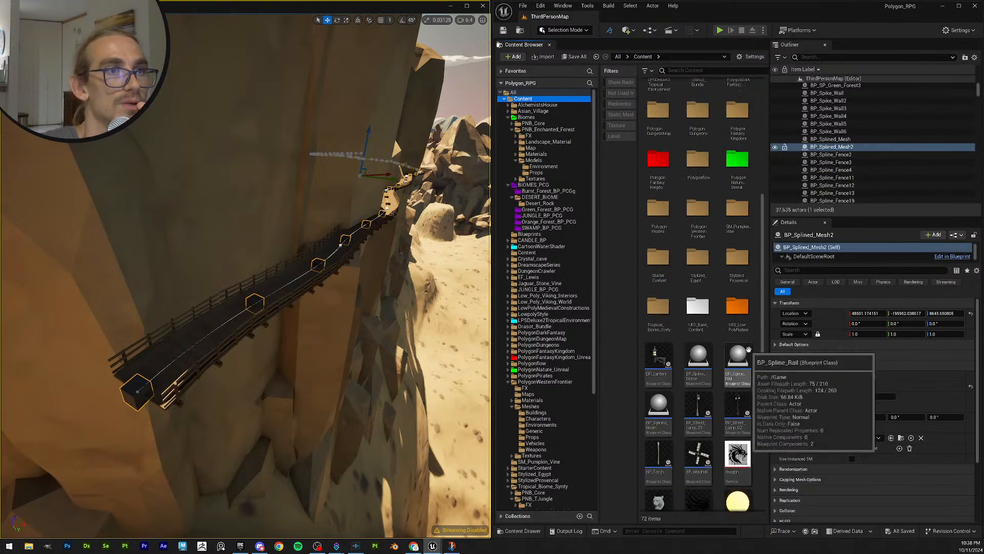
pyautogui.scroll(7, 749, 349)
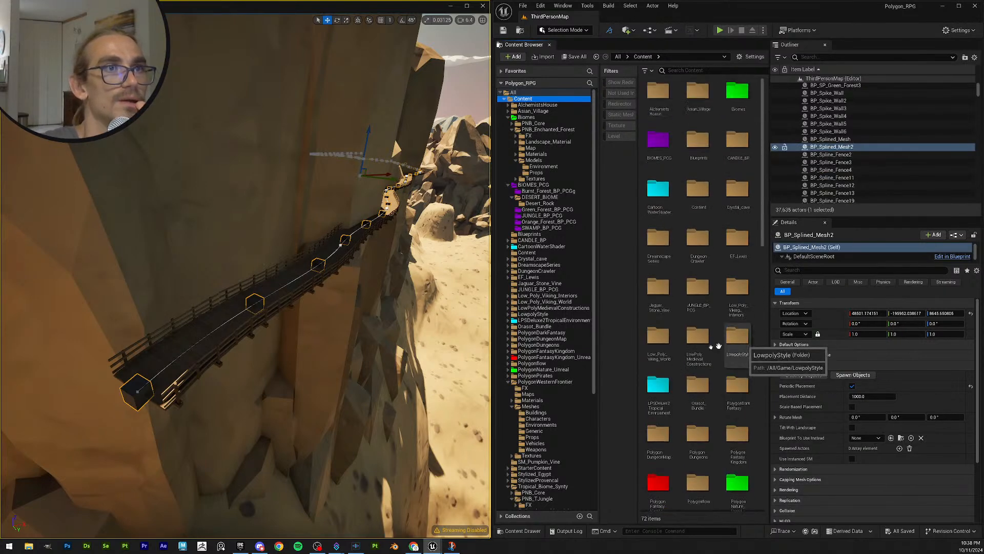
pyautogui.doubleClick(697, 141)
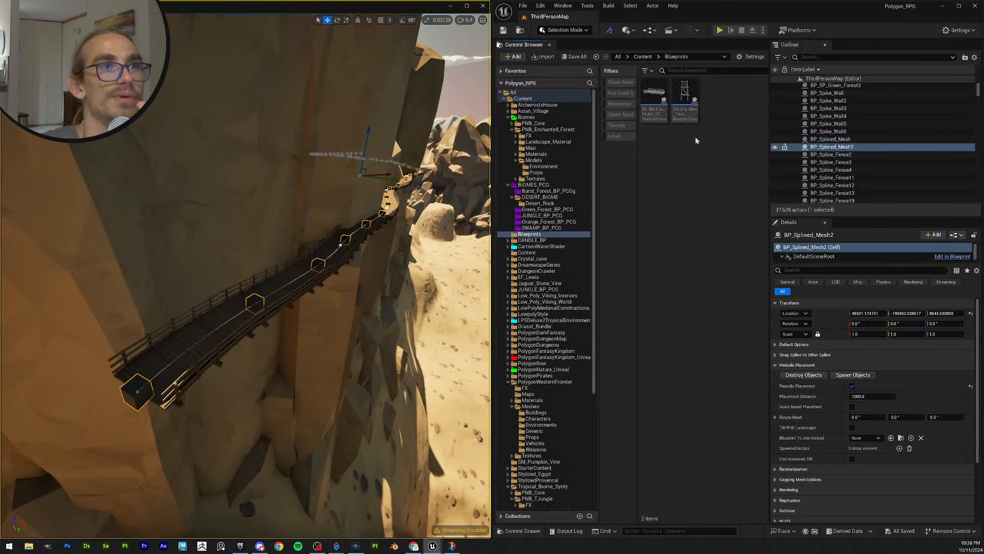
pyautogui.moveTo(685, 94); pyautogui.dragTo(869, 439)
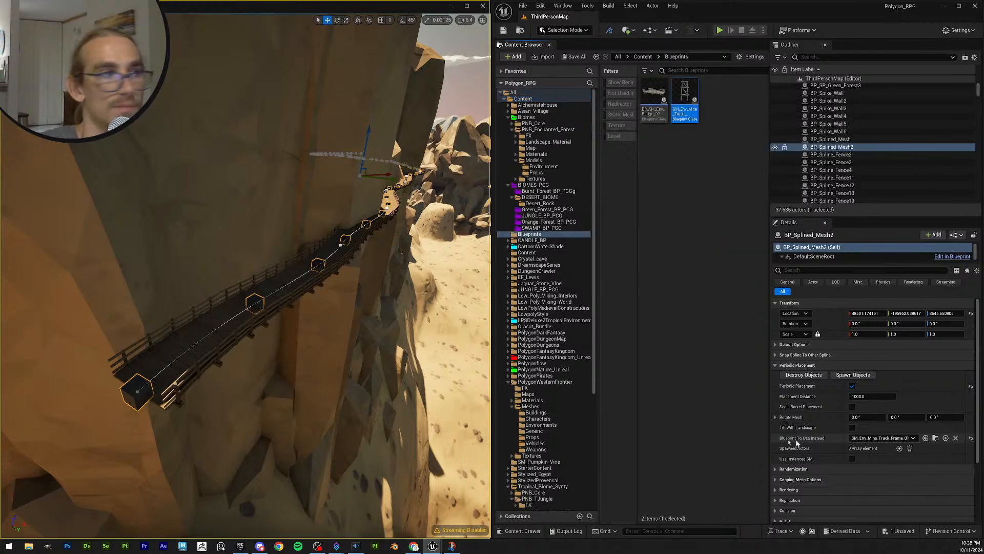
# Step: Try spawning the frame supports along BP_Splined_Mesh2, inspect their fit under the bridge, and destroy the spawned objects
pyautogui.scroll(-1, 918, 417)
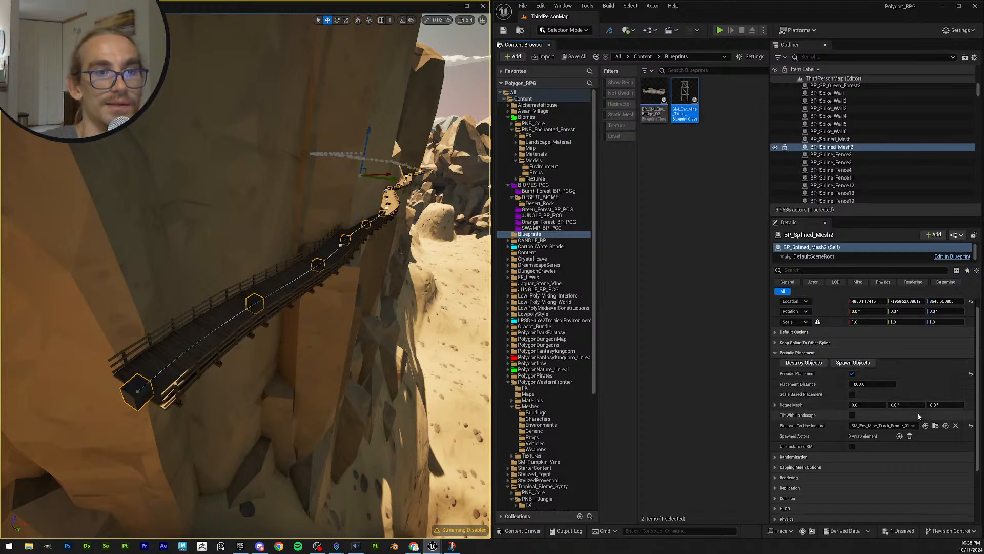
pyautogui.scroll(-1, 918, 417)
pyautogui.click(853, 350)
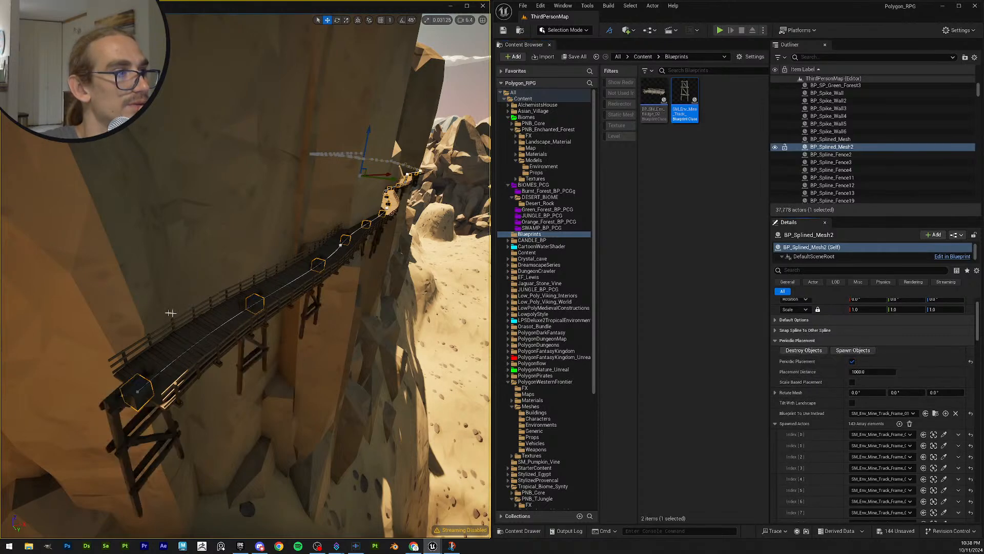
pyautogui.moveTo(318, 359); pyautogui.dragTo(478, 366, button='right')
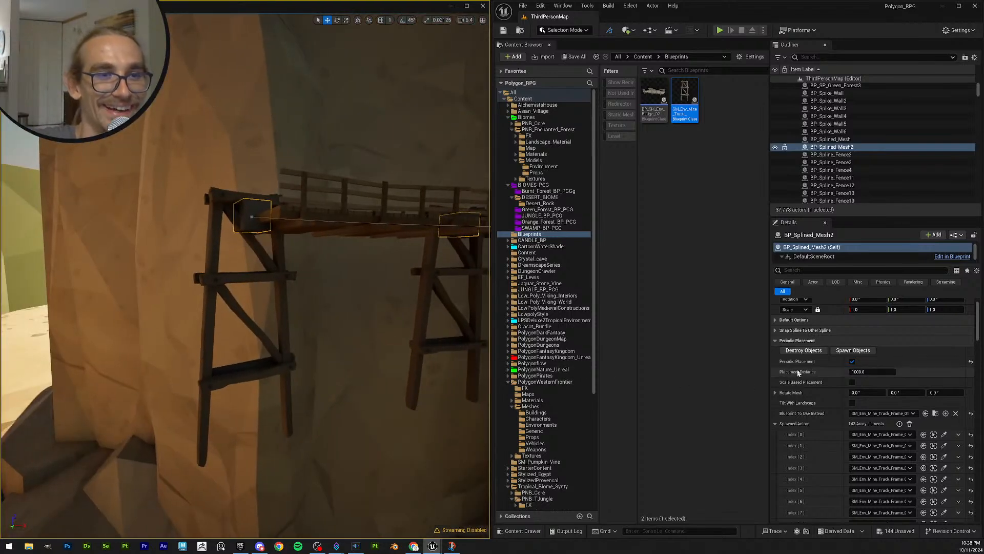
pyautogui.click(797, 351)
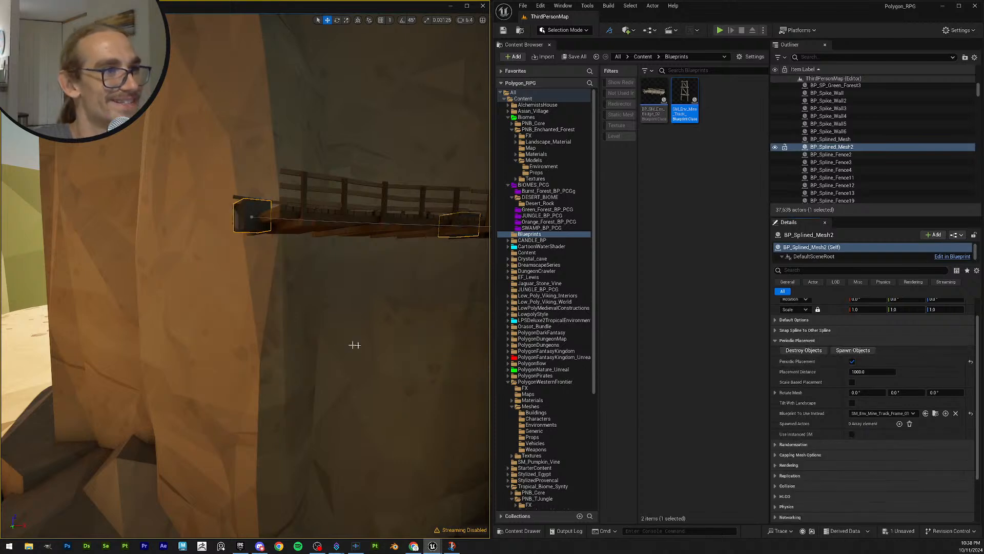
# Step: Try spawning the mine frames again along the canyon bridge spline and destroy the spawned objects
pyautogui.moveTo(352, 345)
pyautogui.mouseDown(button='right')
pyautogui.moveTo(394, 341)
pyautogui.moveTo(359, 342)
pyautogui.mouseUp(button='right')
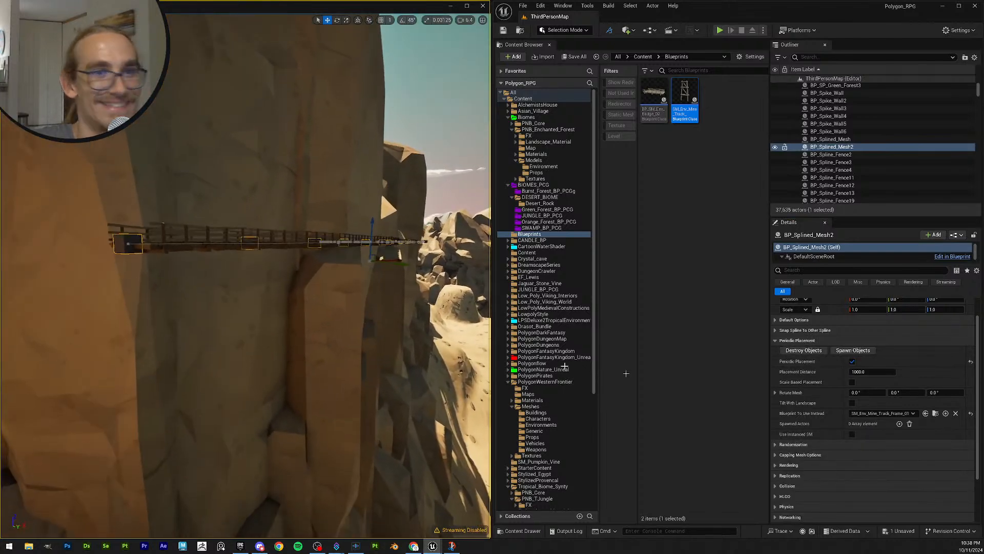
pyautogui.scroll(1, 855, 386)
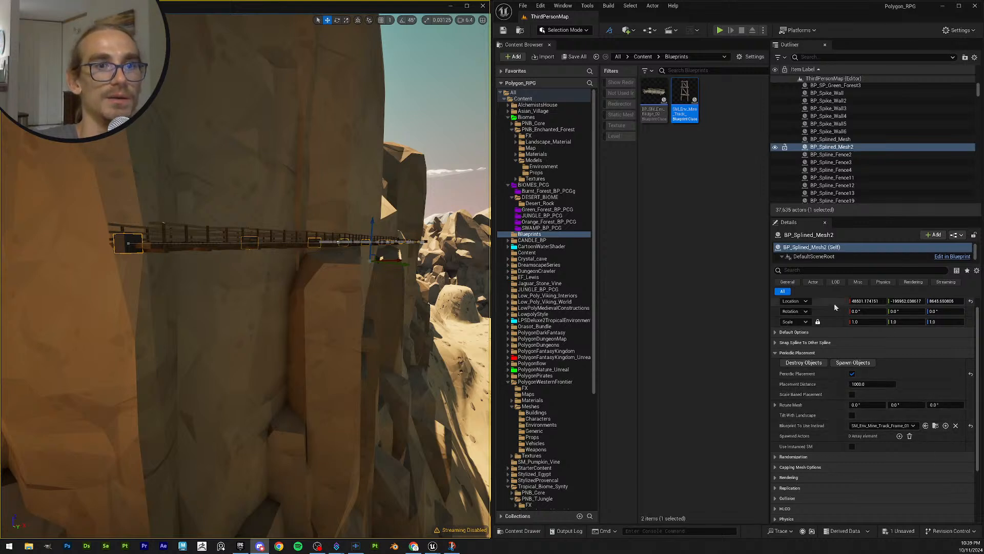
pyautogui.click(851, 363)
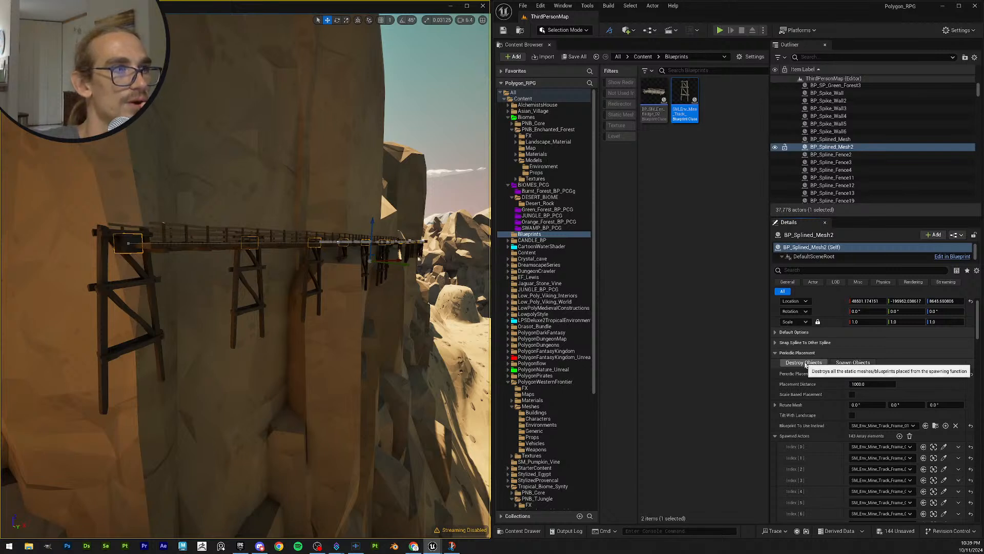
pyautogui.click(805, 363)
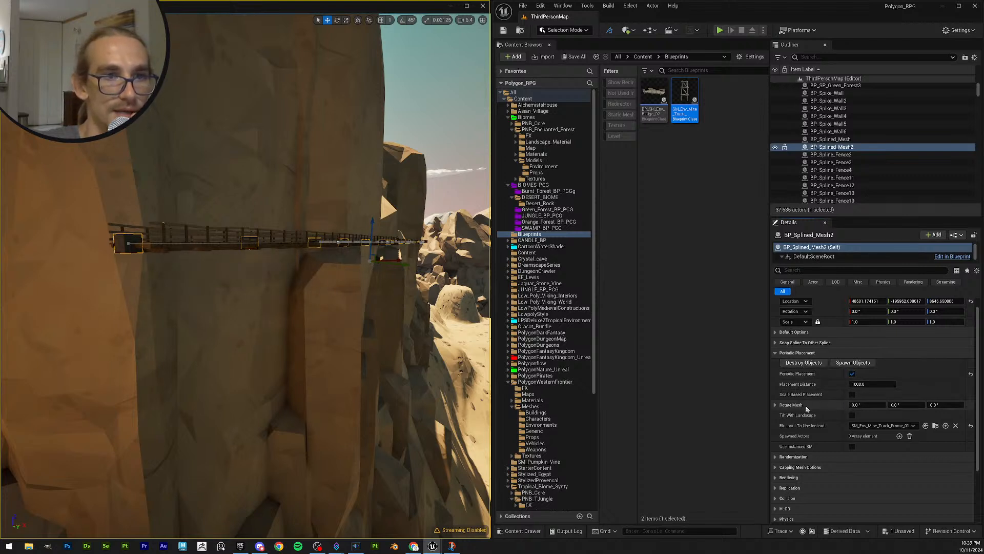
# Step: Check the Rotate Mesh values of BP_Splined_Mesh2 and spawn the mine-frame objects along the spline
pyautogui.click(775, 404)
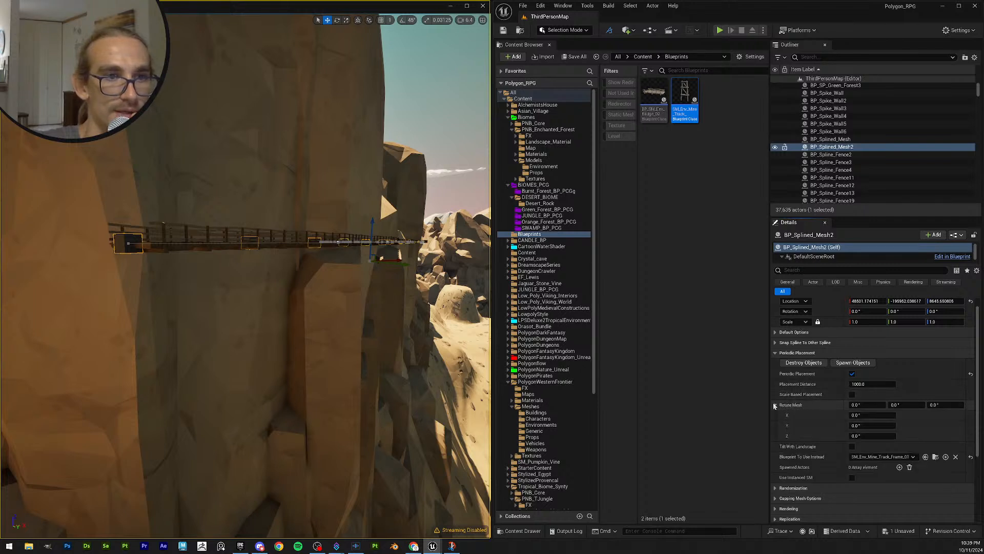
pyautogui.click(776, 404)
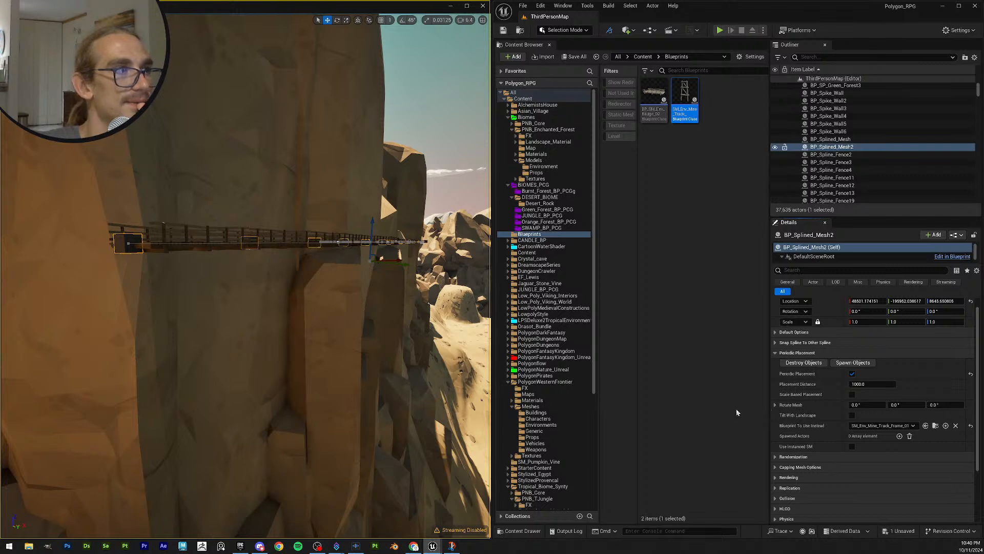
pyautogui.click(846, 366)
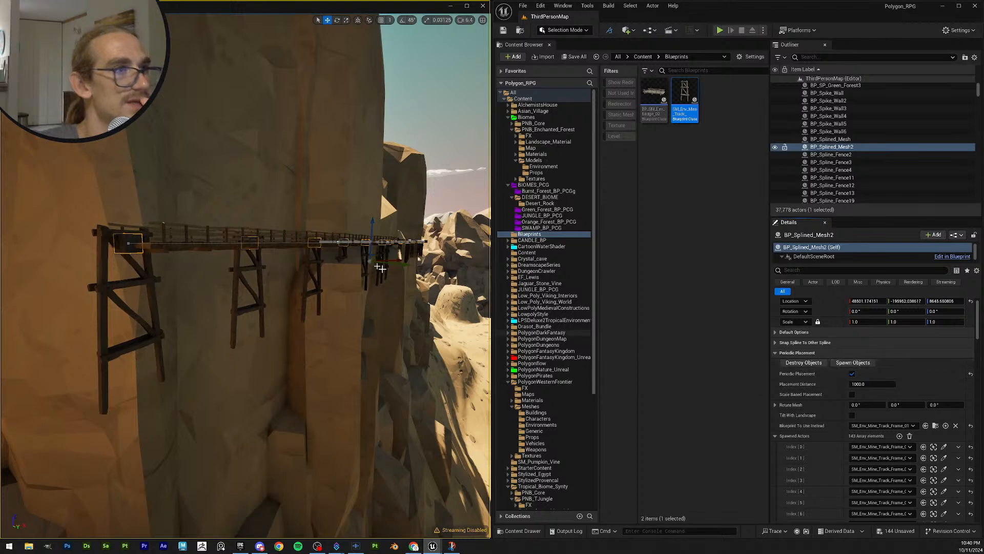
pyautogui.moveTo(307, 297); pyautogui.dragTo(390, 308, button='right')
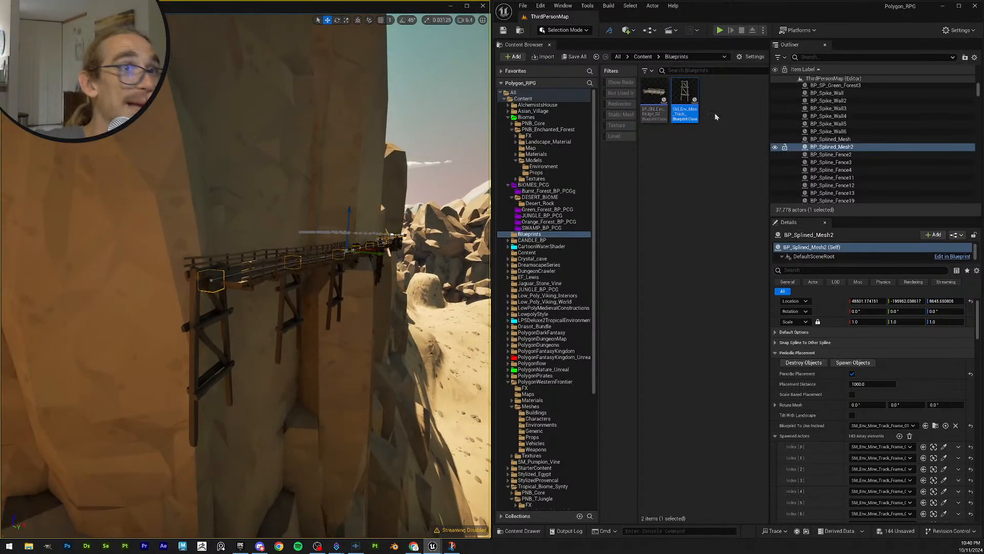
# Step: Examine the StaticMesh component and its transform options in the SM_Env_Mine_Track_Frame_01 blueprint, and return to the level
pyautogui.doubleClick(675, 97)
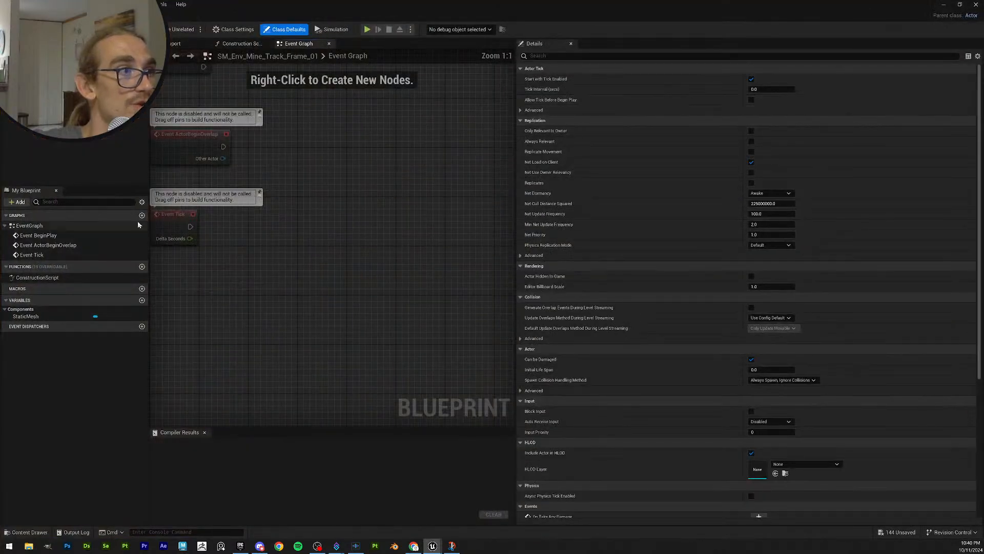
pyautogui.click(183, 44)
pyautogui.scroll(-5, 322, 173)
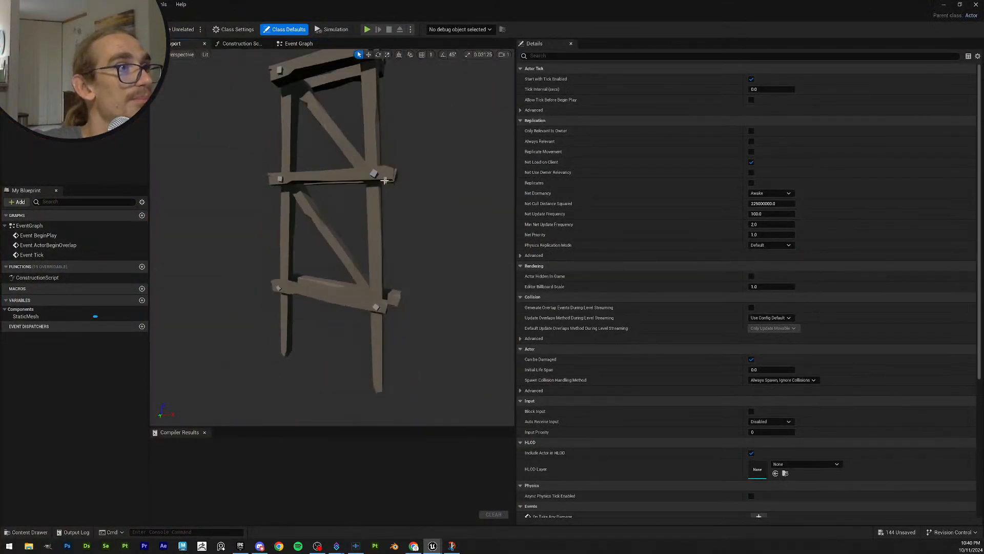
pyautogui.click(385, 180)
pyautogui.moveTo(424, 146); pyautogui.dragTo(417, 129, button='right')
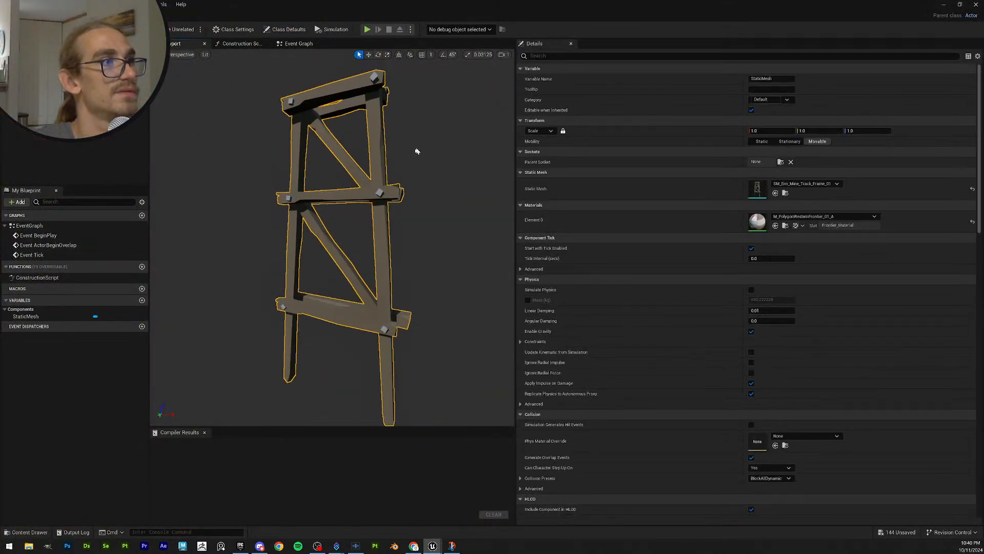
pyautogui.press('s')
pyautogui.moveTo(399, 202); pyautogui.dragTo(407, 208, button='right')
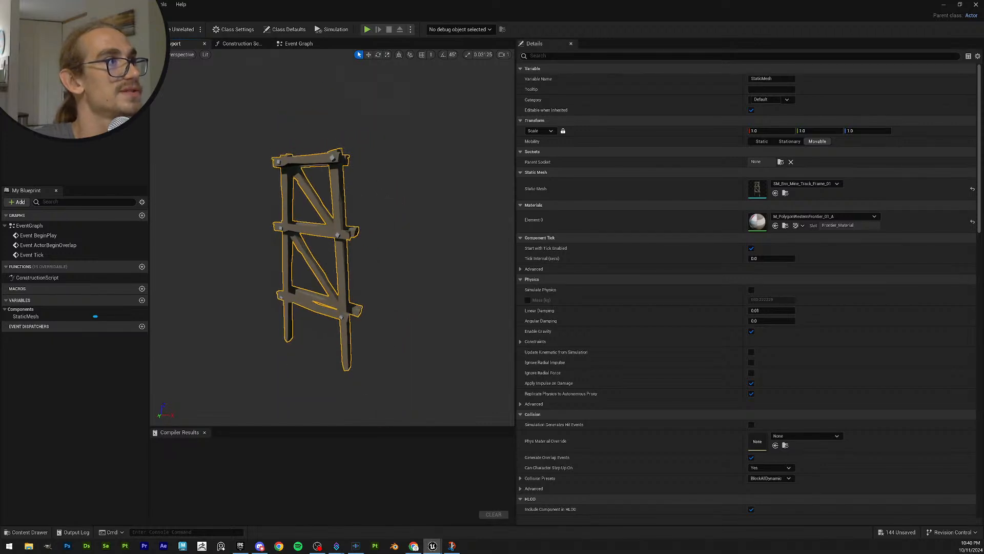
pyautogui.press('s')
pyautogui.moveTo(367, 163); pyautogui.dragTo(390, 151, button='right')
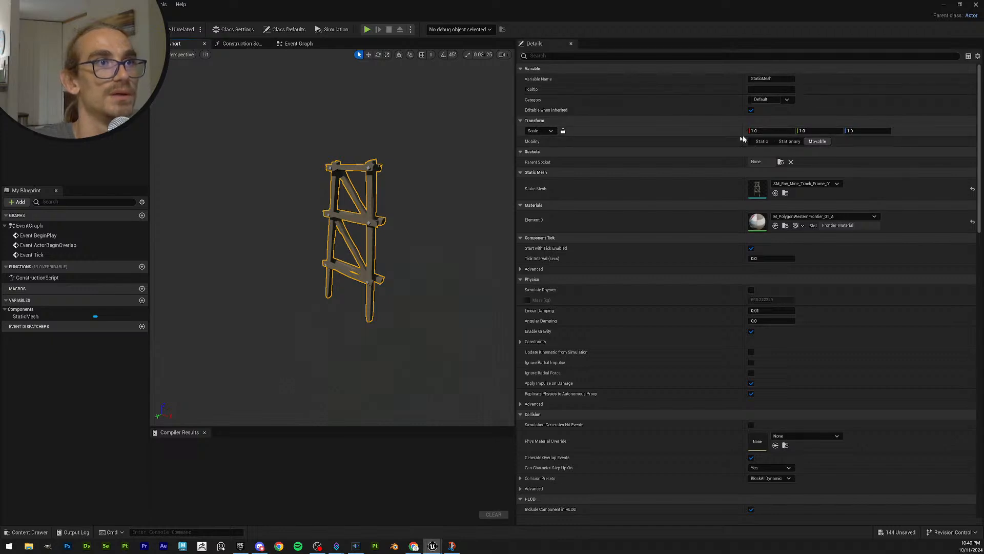
pyautogui.click(551, 132)
pyautogui.click(552, 132)
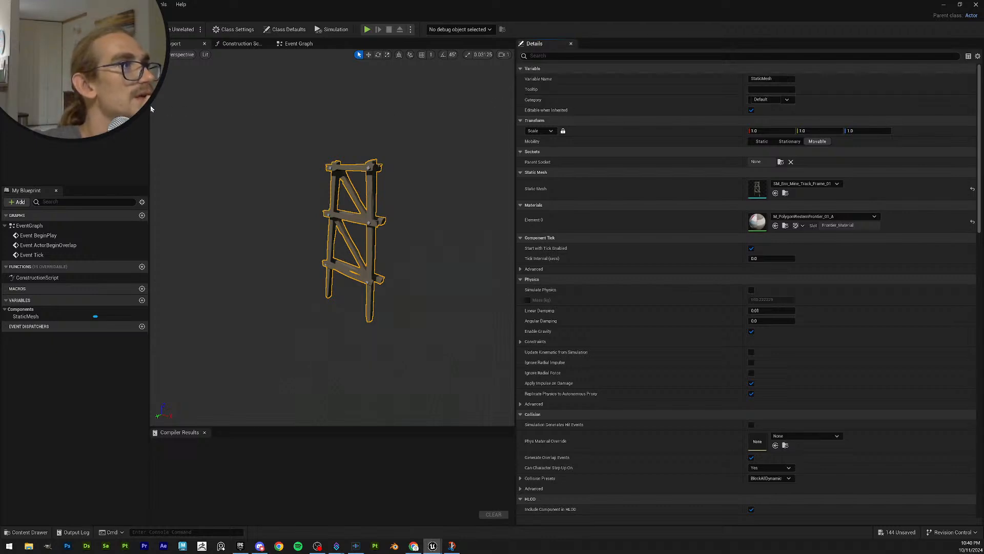
pyautogui.click(944, 5)
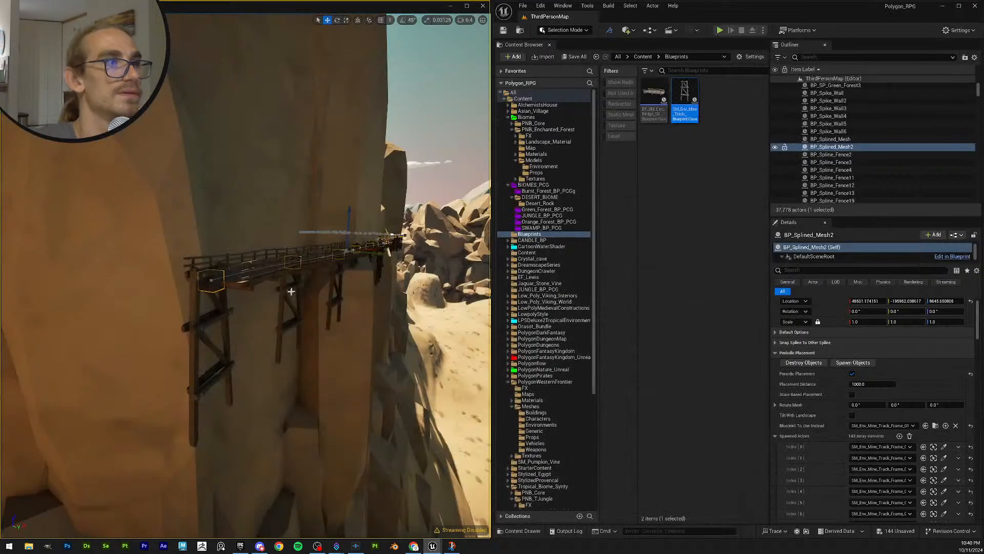
# Step: Go to the mine camp and select the SM_Env_Mine_Track_Frame_01 static mesh frame standing by the wooden hut
pyautogui.moveTo(369, 265); pyautogui.dragTo(410, 282, button='right')
pyautogui.press('w')
pyautogui.scroll(2, 431, 273)
pyautogui.moveTo(287, 258); pyautogui.dragTo(163, 239, button='right')
pyautogui.scroll(-1, 250, 266)
pyautogui.click(236, 250)
pyautogui.press('w')
pyautogui.scroll(-2, 215, 246)
pyautogui.press('d')
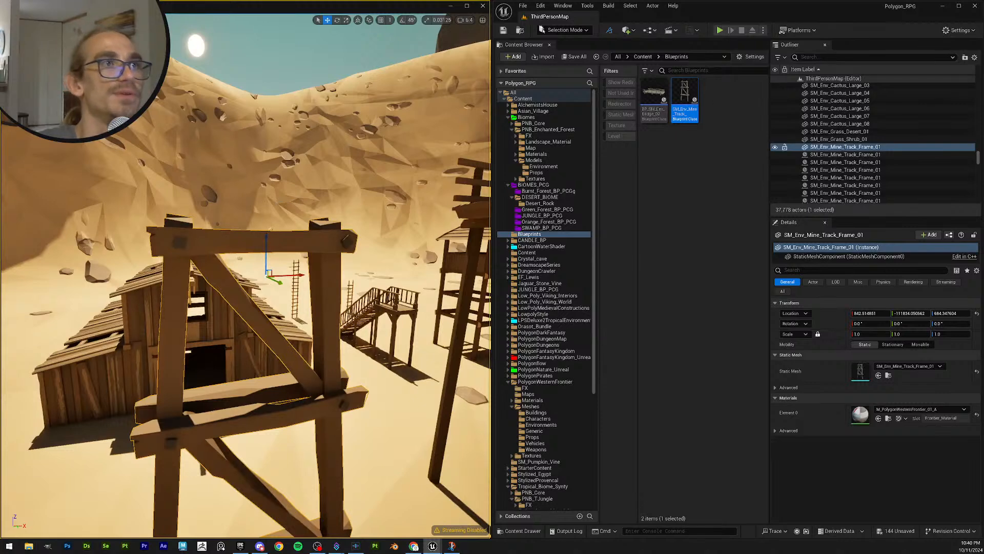
# Step: Switch to Modeling Mode and start Edit Pivot on the selected mine frame
pyautogui.click(563, 29)
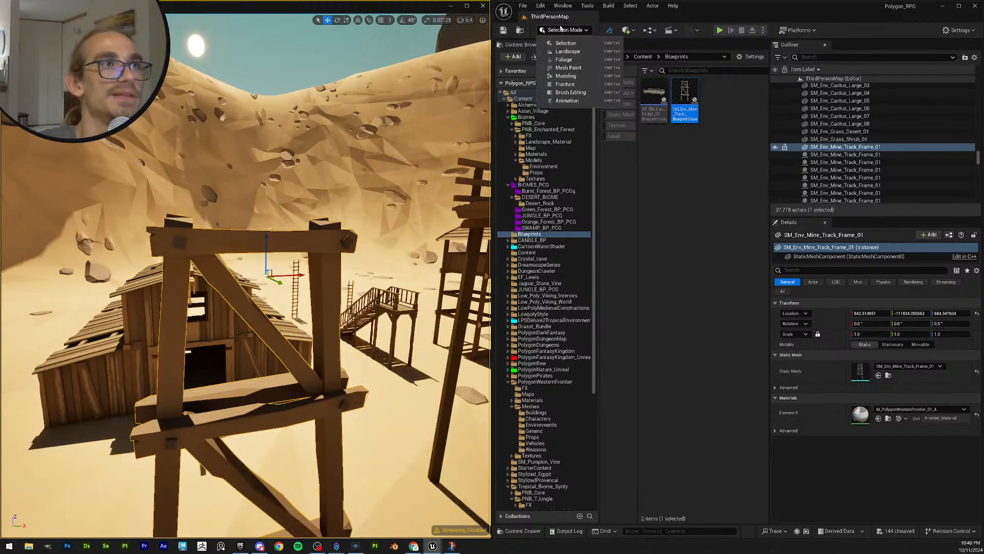
pyautogui.click(586, 78)
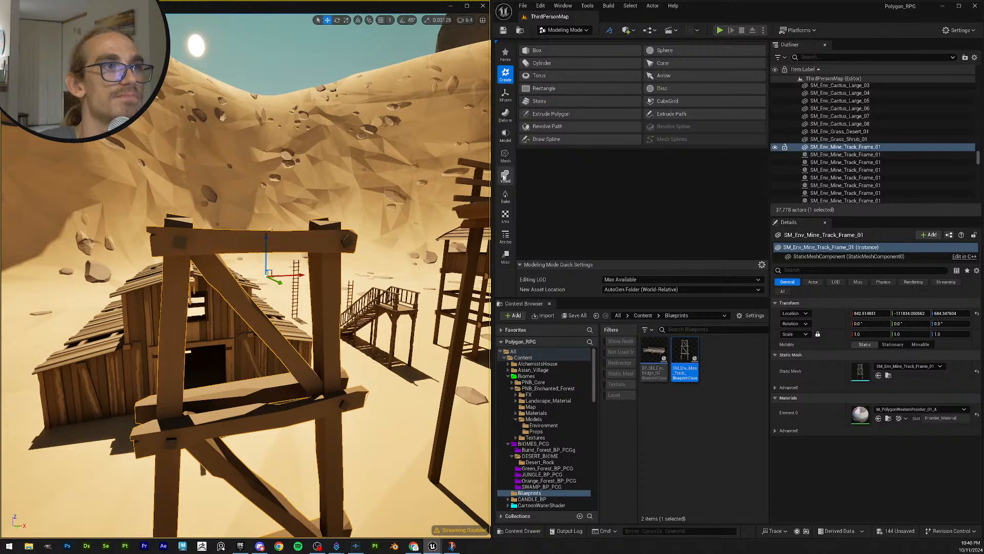
pyautogui.click(507, 97)
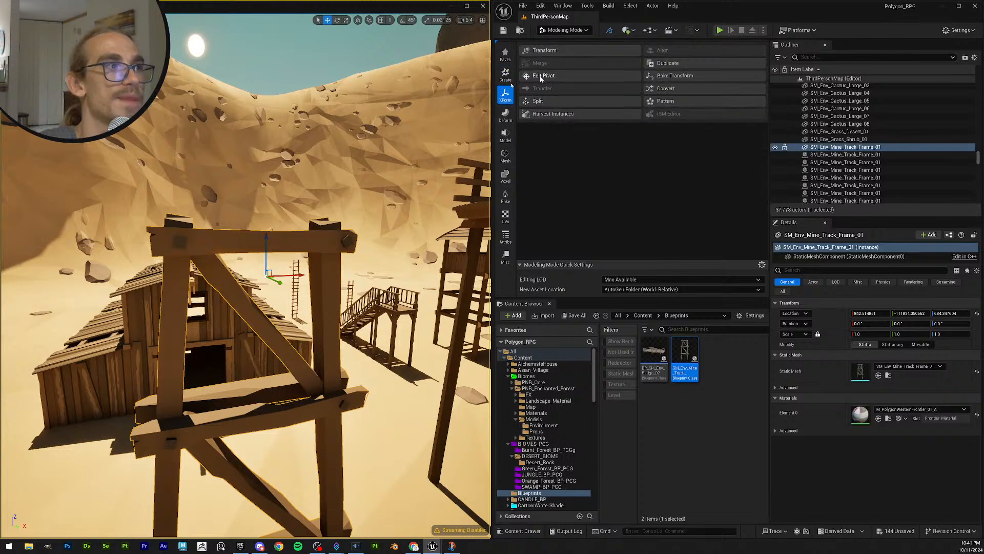
pyautogui.click(534, 75)
# Step: Try raising the mine frame's pivot to about Z 785, above its top beam
pyautogui.moveTo(264, 262); pyautogui.dragTo(256, 199)
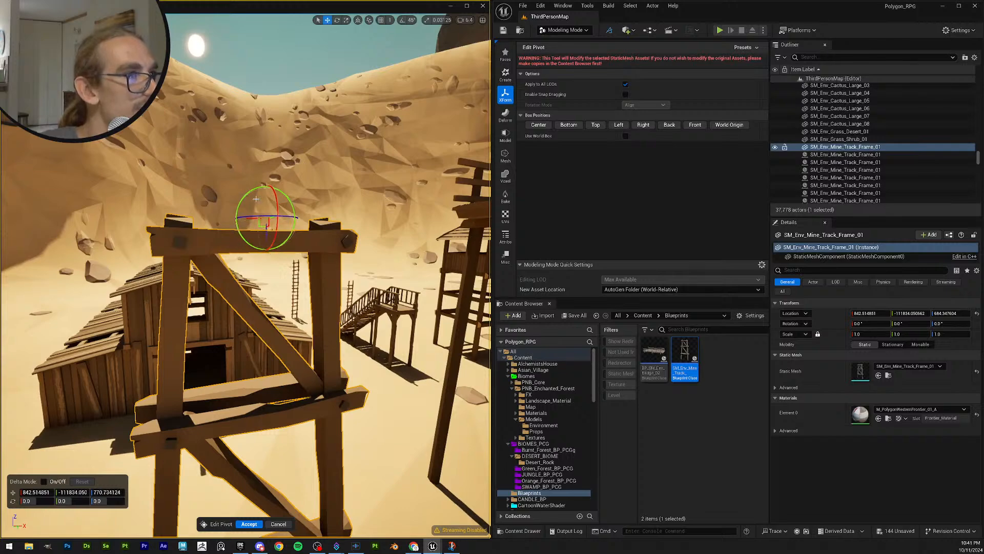
pyautogui.moveTo(256, 199); pyautogui.dragTo(390, 221, button='right')
pyautogui.press('a')
pyautogui.scroll(-1, 256, 199)
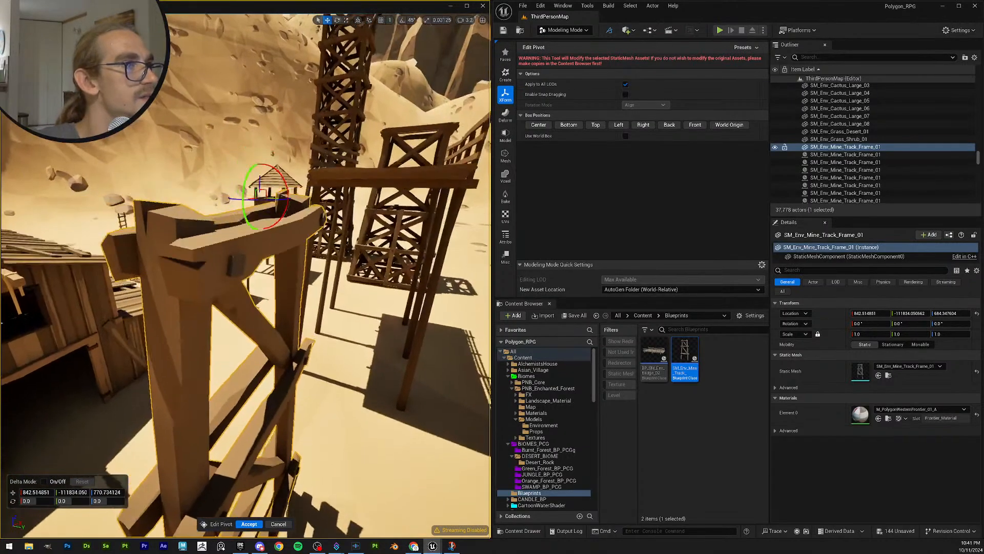
pyautogui.moveTo(232, 243); pyautogui.dragTo(232, 244, button='right')
pyautogui.press('e')
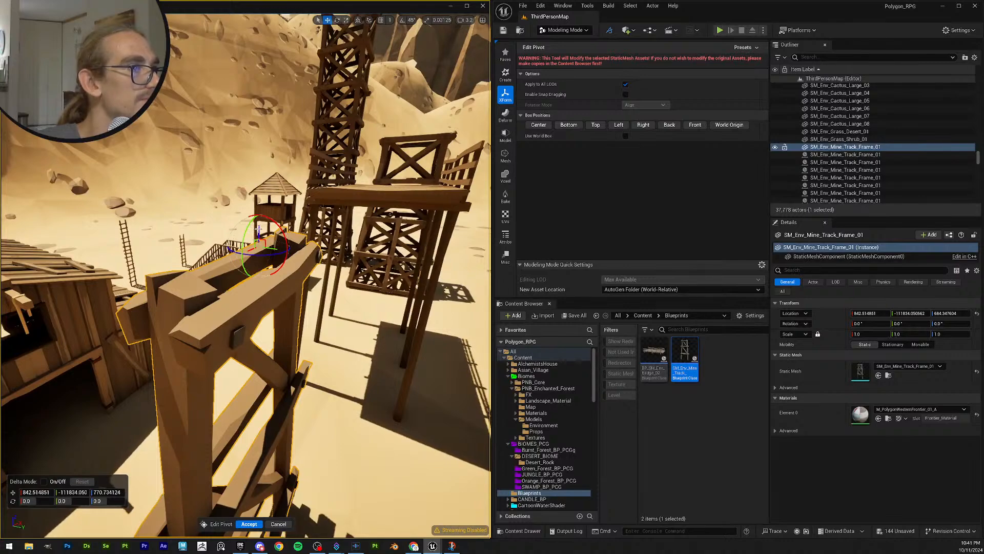
pyautogui.moveTo(258, 228); pyautogui.dragTo(258, 203)
pyautogui.press('d')
pyautogui.moveTo(258, 203); pyautogui.dragTo(169, 179, button='right')
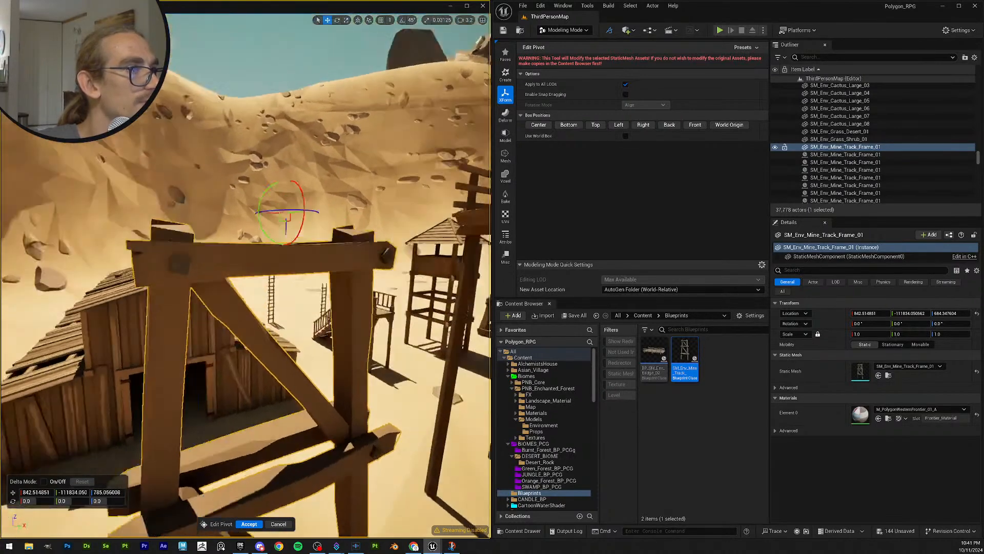
pyautogui.moveTo(236, 225)
pyautogui.mouseDown(button='right')
pyautogui.moveTo(189, 220)
pyautogui.moveTo(236, 225)
pyautogui.mouseUp(button='right')
pyautogui.press('w')
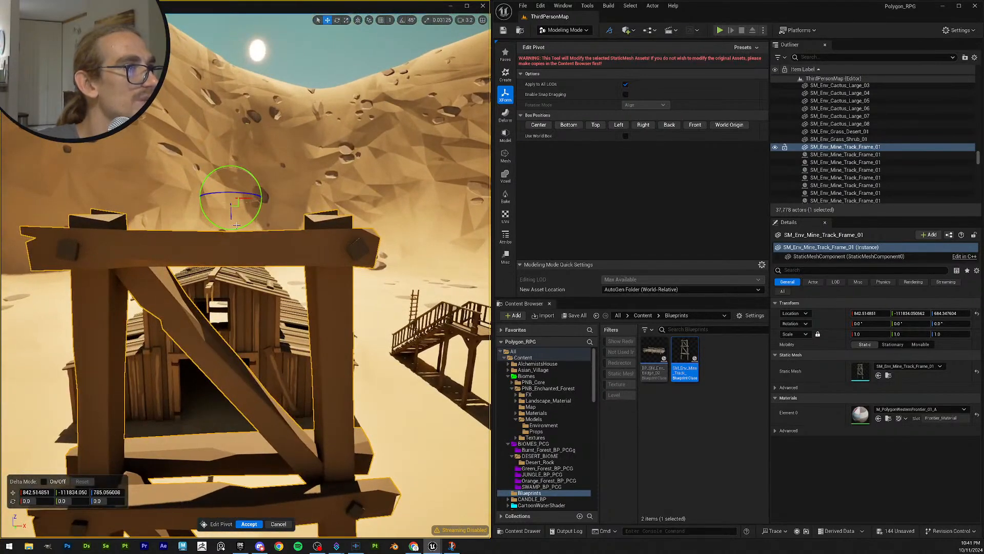
# Step: Try lowering the mine frame's pivot to about Z 779 and examine its position over the top beam from several sides
pyautogui.moveTo(230, 218); pyautogui.dragTo(230, 224)
pyautogui.moveTo(231, 224); pyautogui.dragTo(152, 251, button='right')
pyautogui.press('a')
pyautogui.press('d')
pyautogui.press('d')
pyautogui.press('a')
pyautogui.press('s')
pyautogui.press('w')
pyautogui.press('s')
pyautogui.press('a')
pyautogui.press('w')
pyautogui.press('a')
pyautogui.moveTo(307, 231); pyautogui.dragTo(302, 230, button='right')
pyautogui.press('s')
pyautogui.press('d')
pyautogui.press('w')
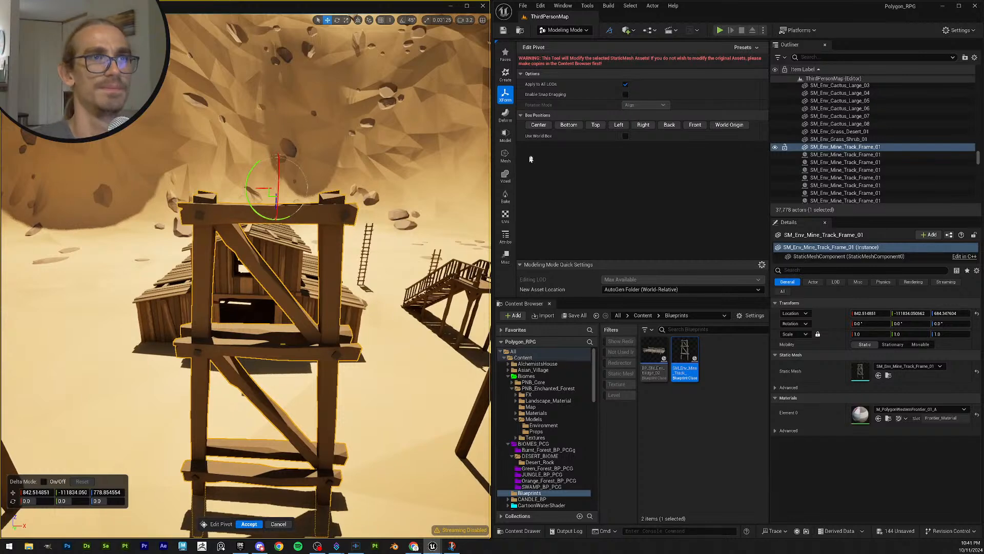
# Step: Center the mine frame's pivot, raise it to about Z 770 near the top beam, and accept the pivot edit
pyautogui.click(538, 124)
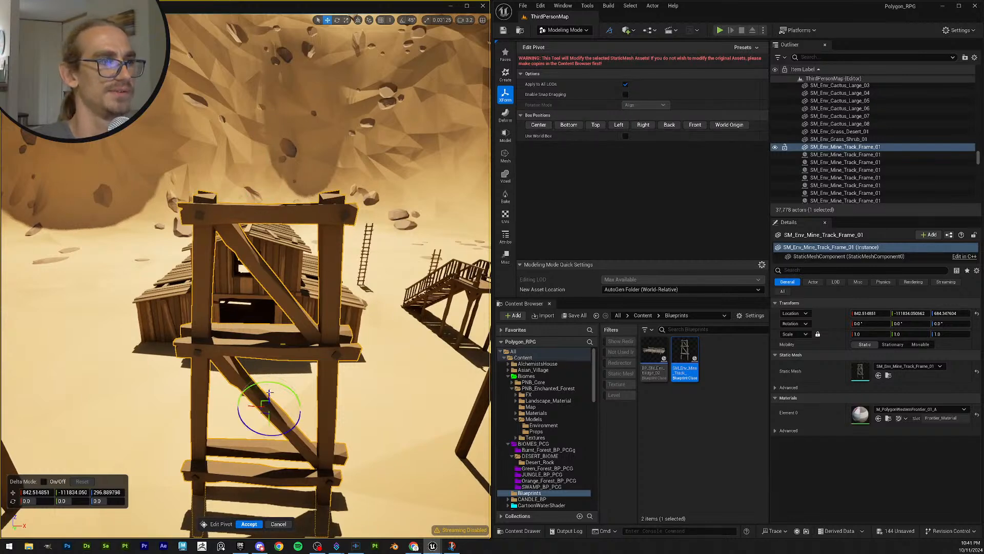
pyautogui.moveTo(269, 394); pyautogui.dragTo(280, 170)
pyautogui.press('w')
pyautogui.moveTo(281, 174); pyautogui.dragTo(280, 126, button='right')
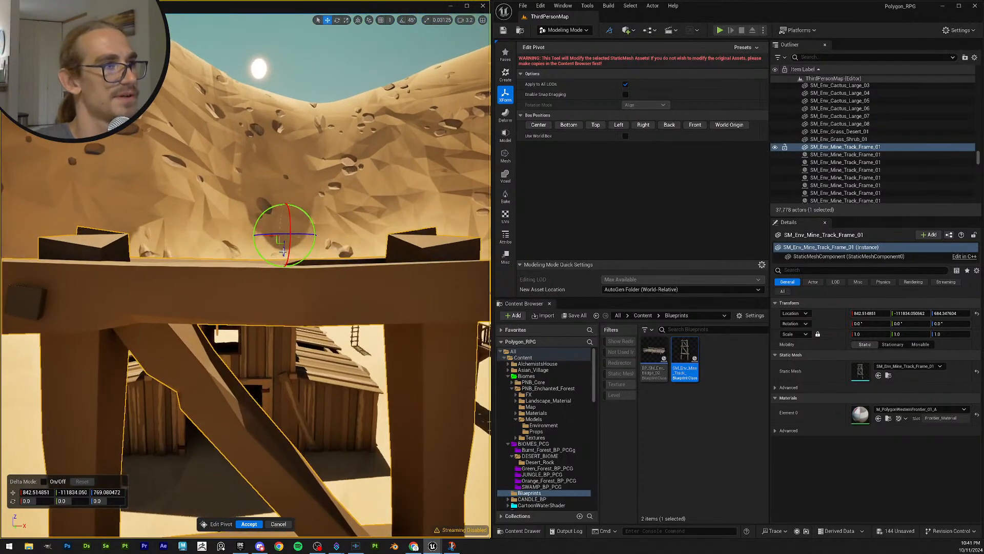
pyautogui.moveTo(284, 251); pyautogui.dragTo(284, 247)
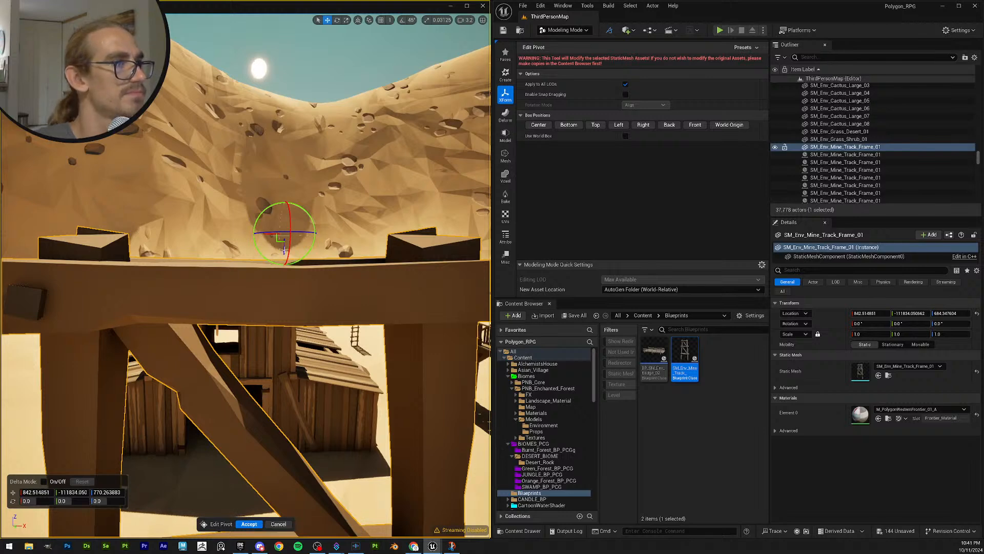
pyautogui.moveTo(284, 251); pyautogui.dragTo(284, 250)
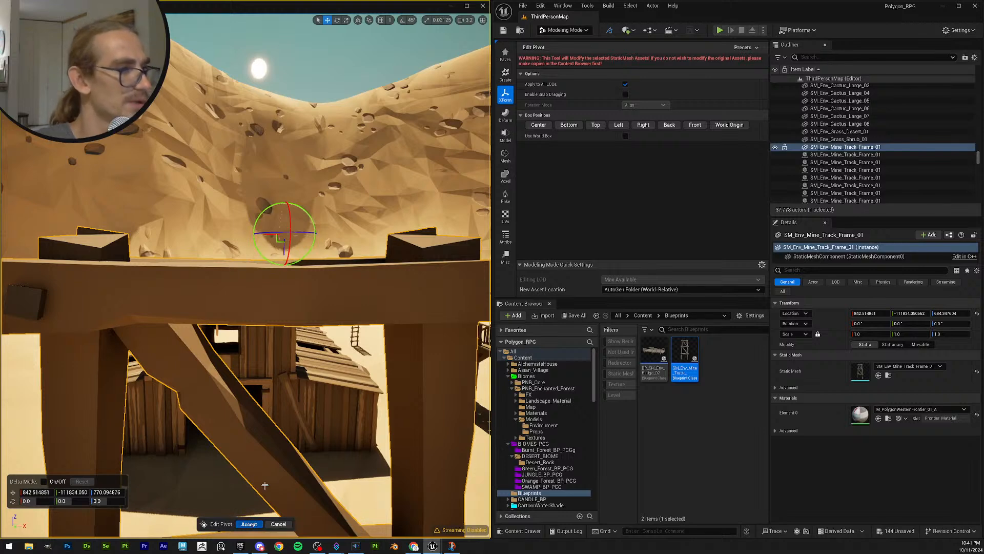
pyautogui.click(262, 524)
# Step: Return to the canyon bridge, select BP_Splined_Mesh2, and inspect how the spawned frames sit beneath the walkway
pyautogui.moveTo(388, 200); pyautogui.dragTo(341, 213, button='right')
pyautogui.scroll(8, 329, 205)
pyautogui.scroll(-4, 375, 213)
pyautogui.scroll(-2, 266, 226)
pyautogui.moveTo(257, 229); pyautogui.dragTo(273, 229, button='right')
pyautogui.click(262, 230)
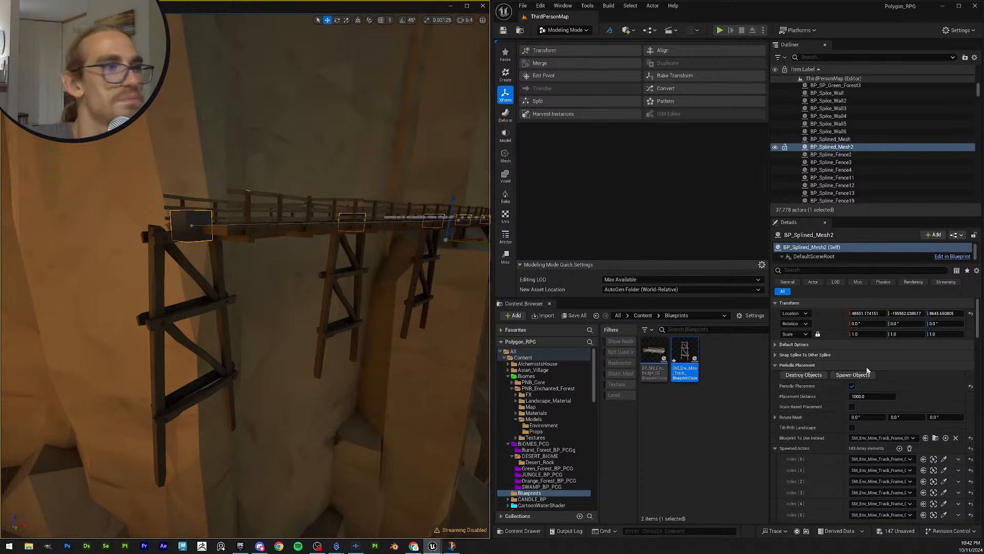
pyautogui.scroll(-2, 897, 367)
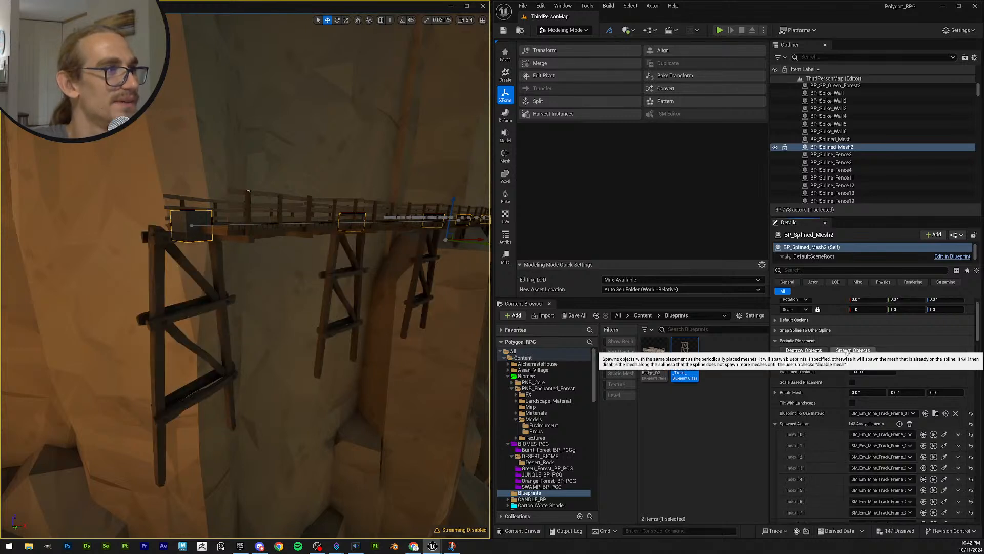
pyautogui.moveTo(284, 190); pyautogui.dragTo(398, 206, button='right')
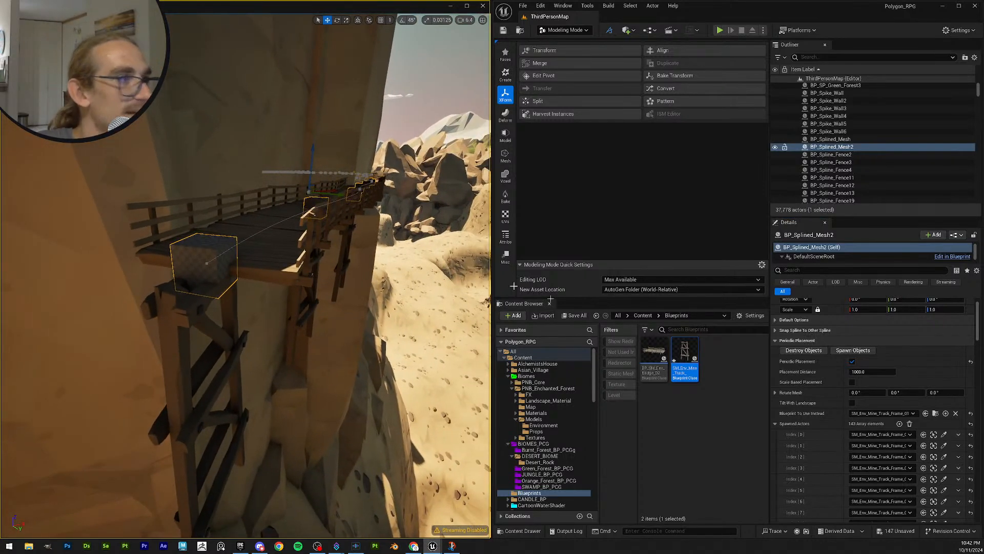
# Step: Try reducing the X mesh scale of BP_Splined_Mesh2's splined cube mesh to 0.1
pyautogui.click(782, 320)
pyautogui.scroll(1, 782, 323)
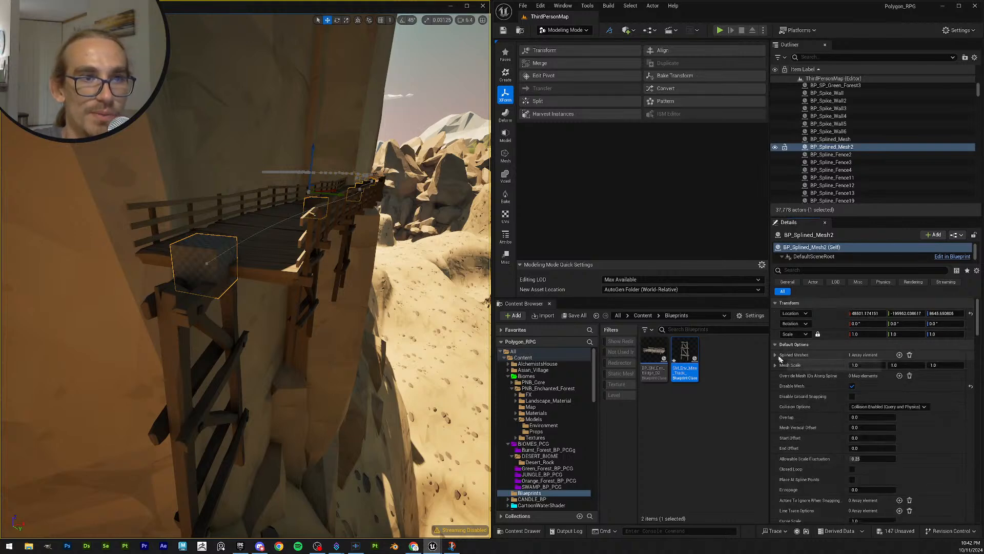
pyautogui.click(776, 355)
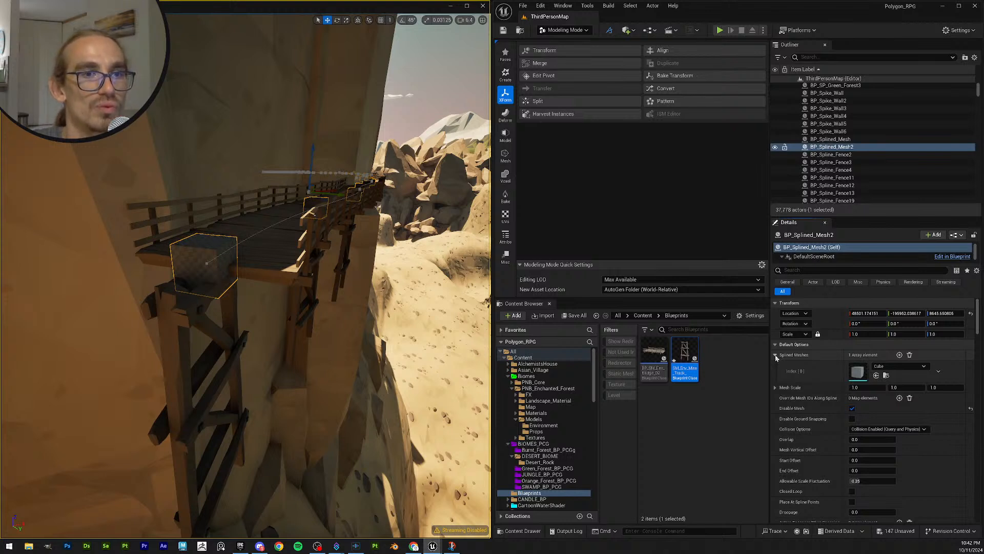
pyautogui.click(880, 387)
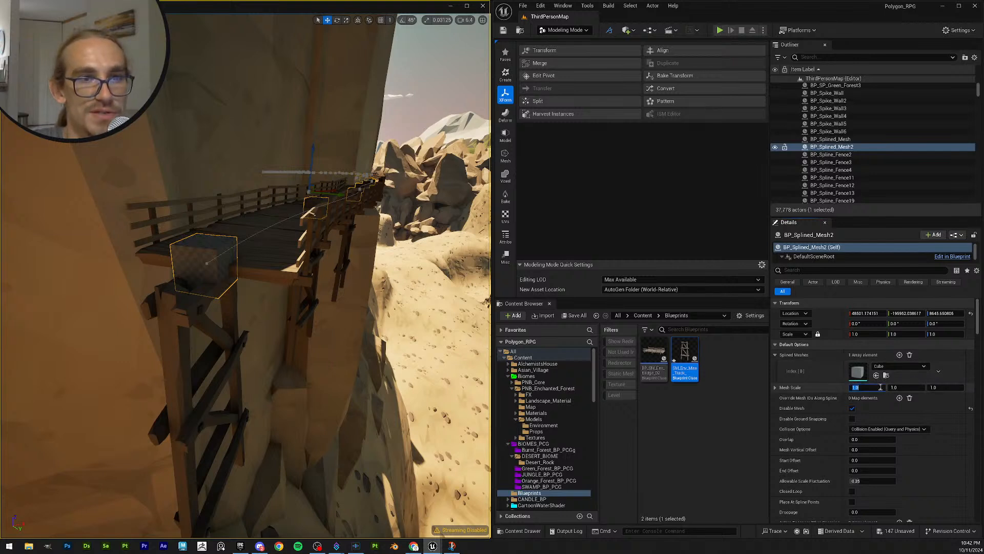
pyautogui.write('0.1')
pyautogui.press('Return')
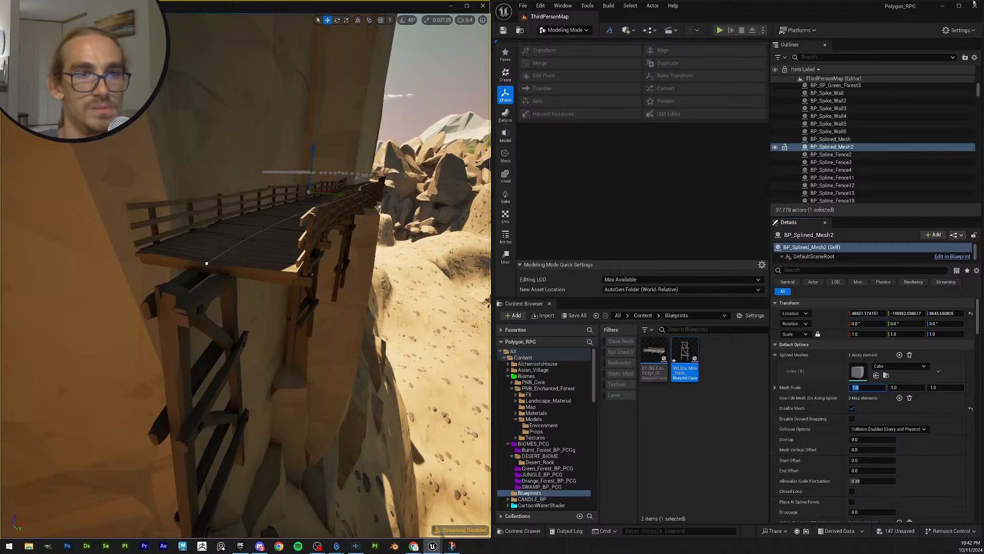
# Step: Examine from the side and below how the spawned mine frames sit beneath the walkway
pyautogui.press('q')
pyautogui.moveTo(257, 277); pyautogui.dragTo(252, 253, button='right')
pyautogui.press('s')
pyautogui.press('w')
pyautogui.press('d')
pyautogui.press('d')
pyautogui.press('a')
pyautogui.press('a')
pyautogui.press('e')
pyautogui.press('a')
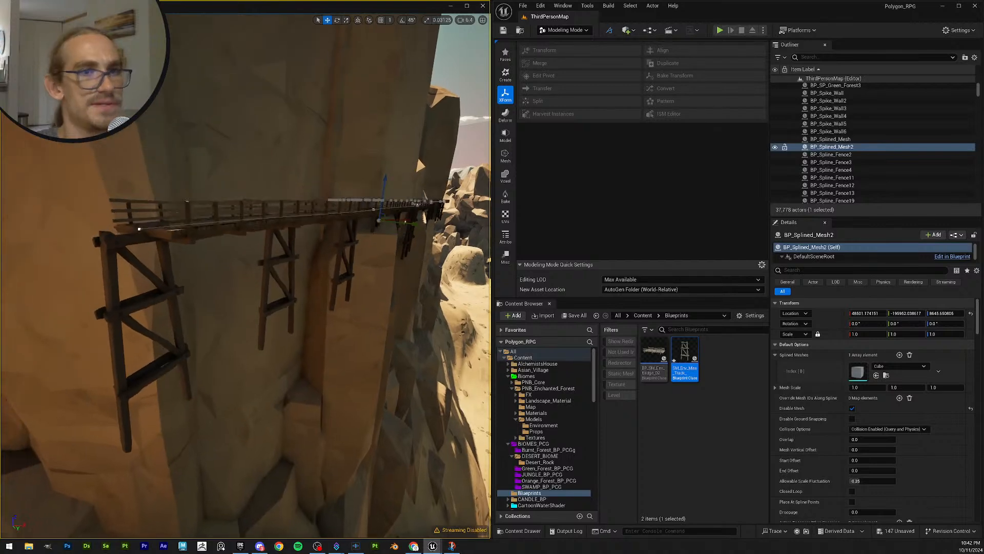
# Step: Destroy the spawned mine frames and set the periodic placement distance to 500
pyautogui.click(775, 345)
pyautogui.click(776, 364)
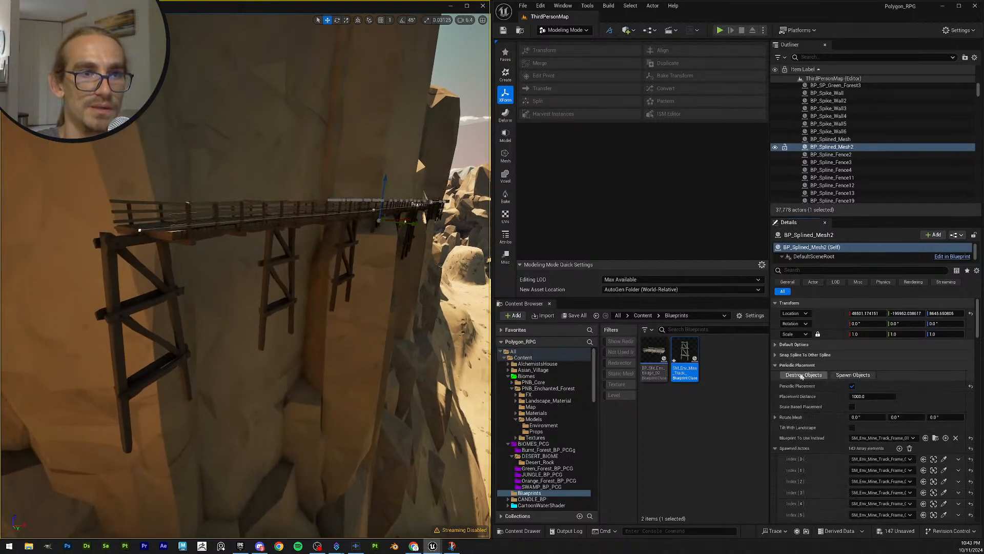
pyautogui.click(853, 375)
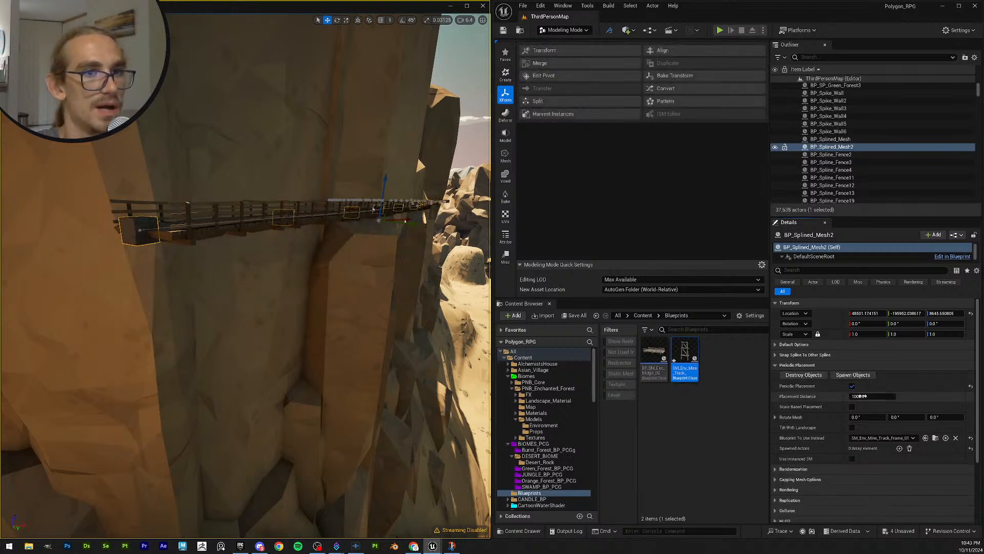
pyautogui.keyDown('alt'); pyautogui.moveTo(418, 256); pyautogui.dragTo(392, 288); pyautogui.keyUp('alt')
pyautogui.click(864, 396)
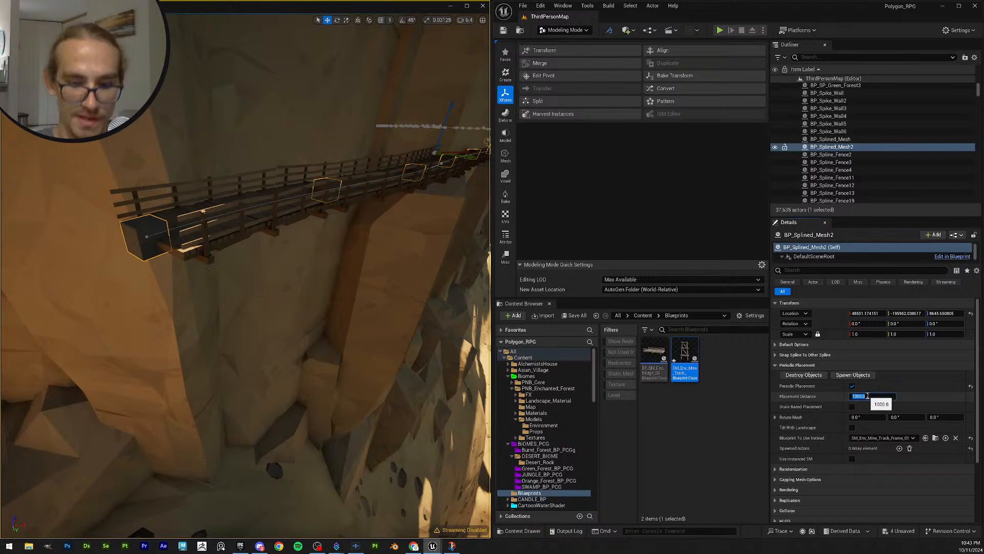
pyautogui.write('500')
pyautogui.press('Return')
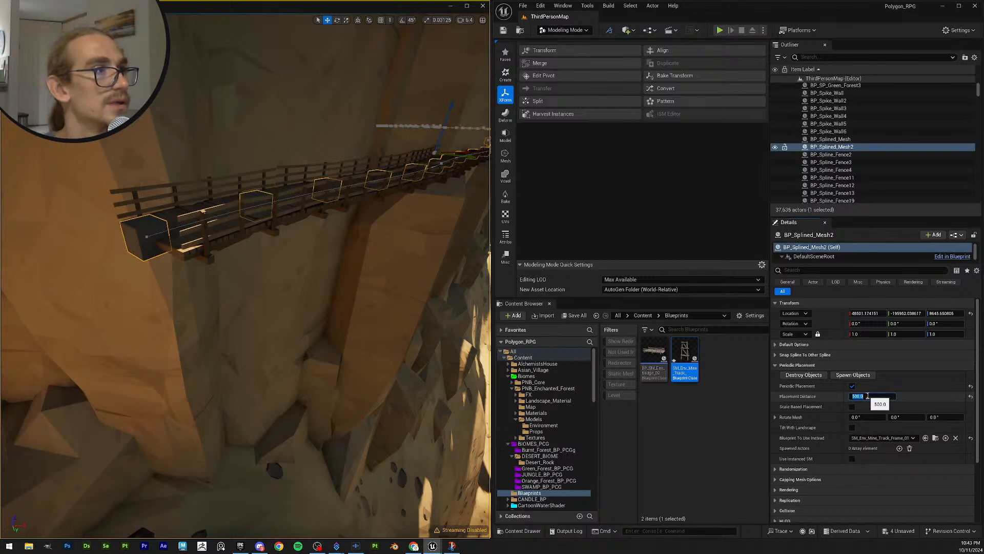
# Step: Try a periodic placement distance of 250 along the bridge, and return it to 500
pyautogui.write('250')
pyautogui.press('Return')
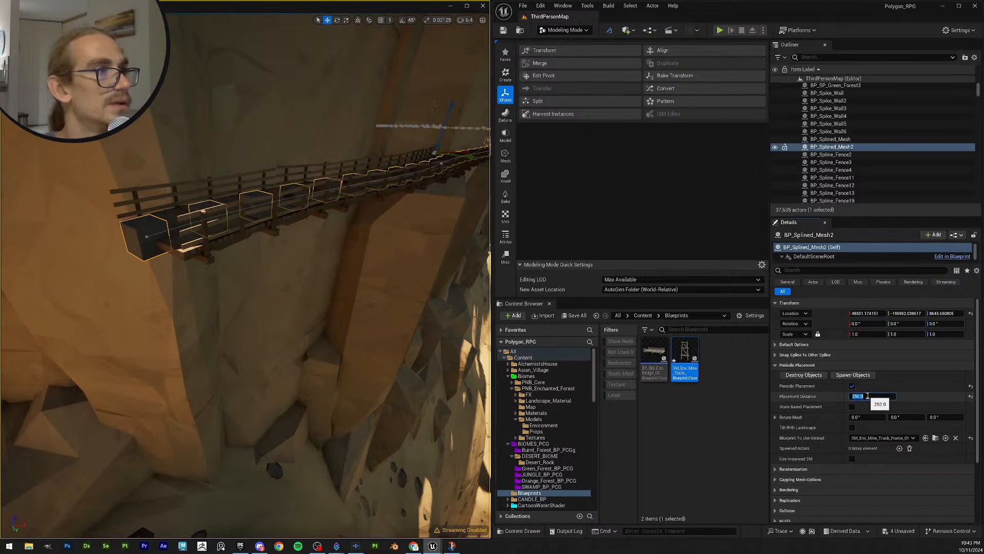
pyautogui.write('5')
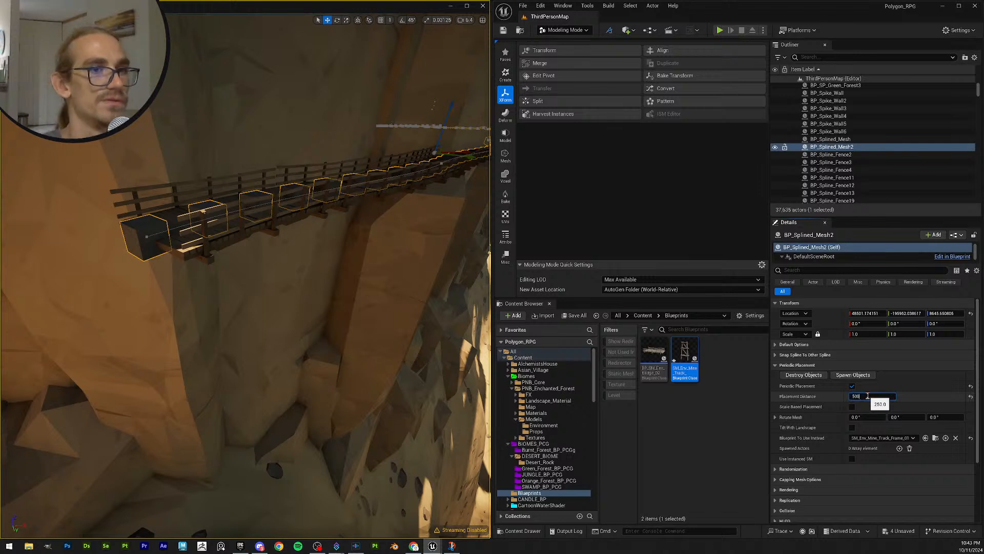
pyautogui.write('00')
pyautogui.press('Return')
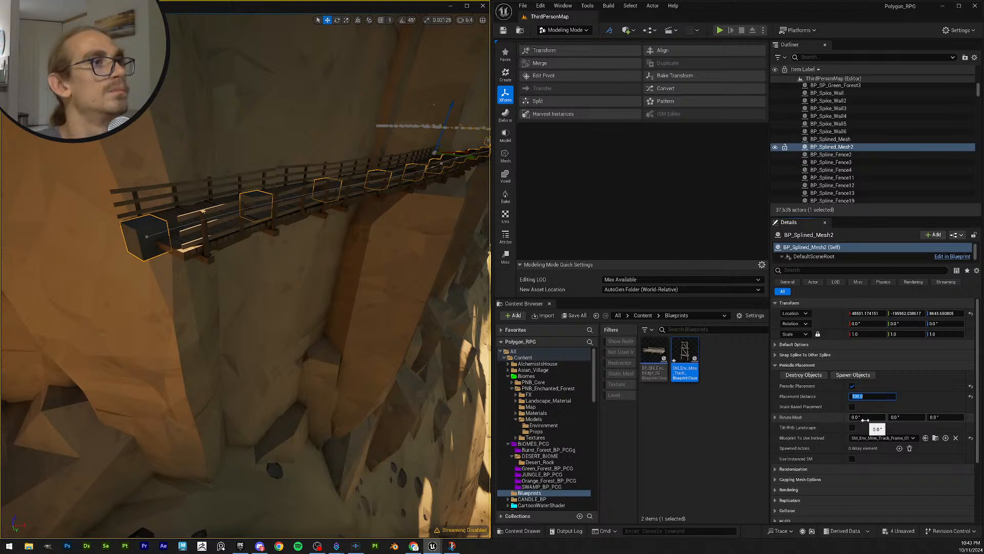
# Step: Try rotating the periodic mesh 45° about Z and spawn the mine frames with that rotation
pyautogui.click(952, 418)
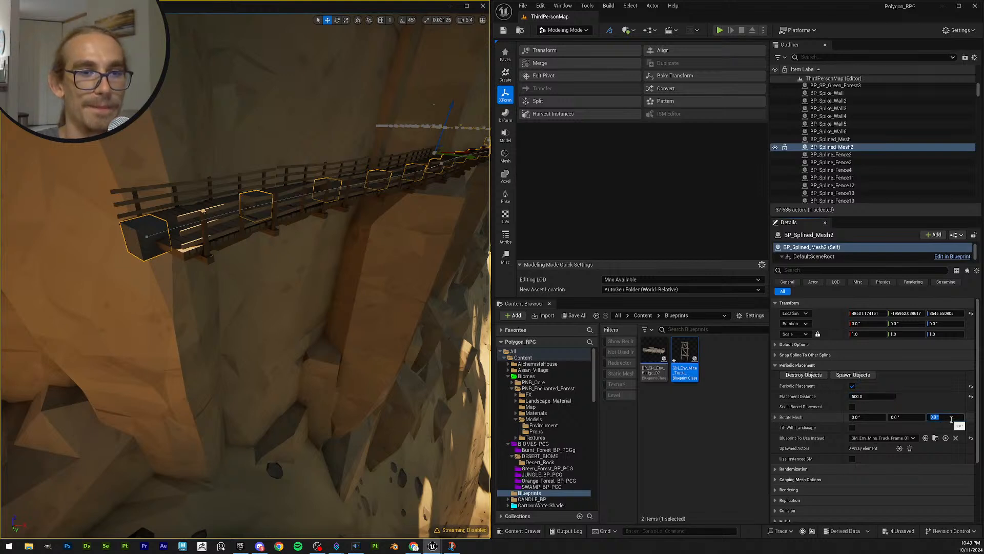
pyautogui.write('45')
pyautogui.press('Return')
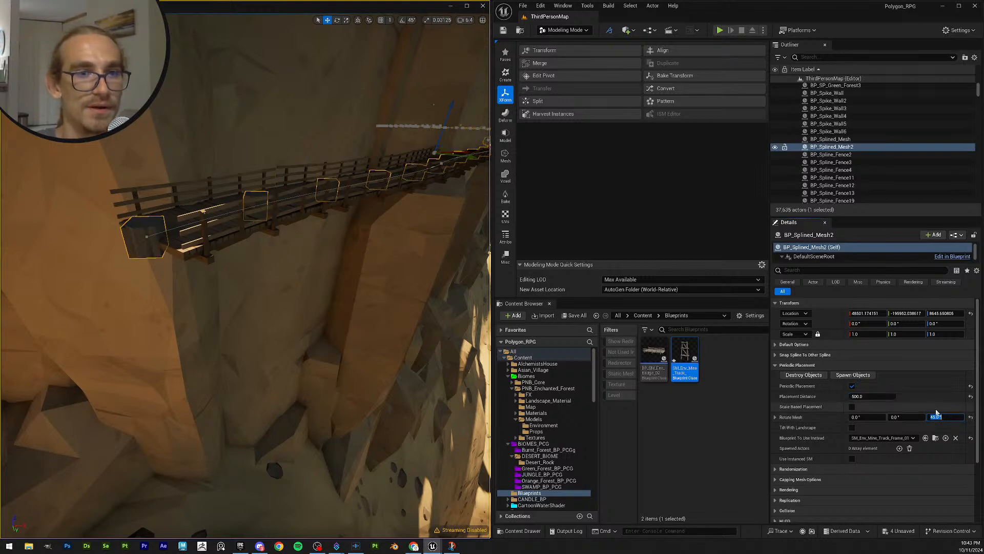
pyautogui.click(837, 378)
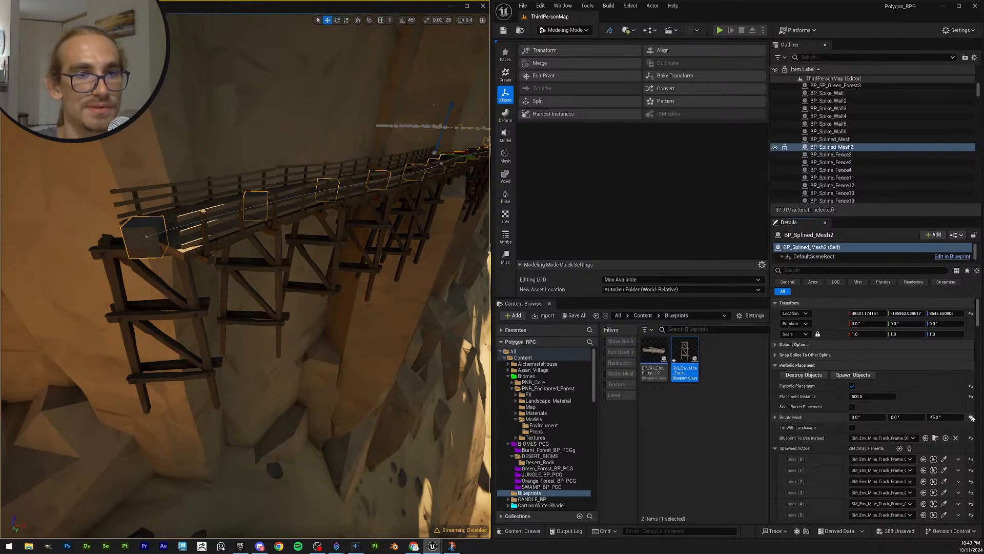
# Step: Destroy the Z-rotated mine frames and reset the mesh's Z rotation to 0°
pyautogui.click(804, 375)
pyautogui.click(945, 417)
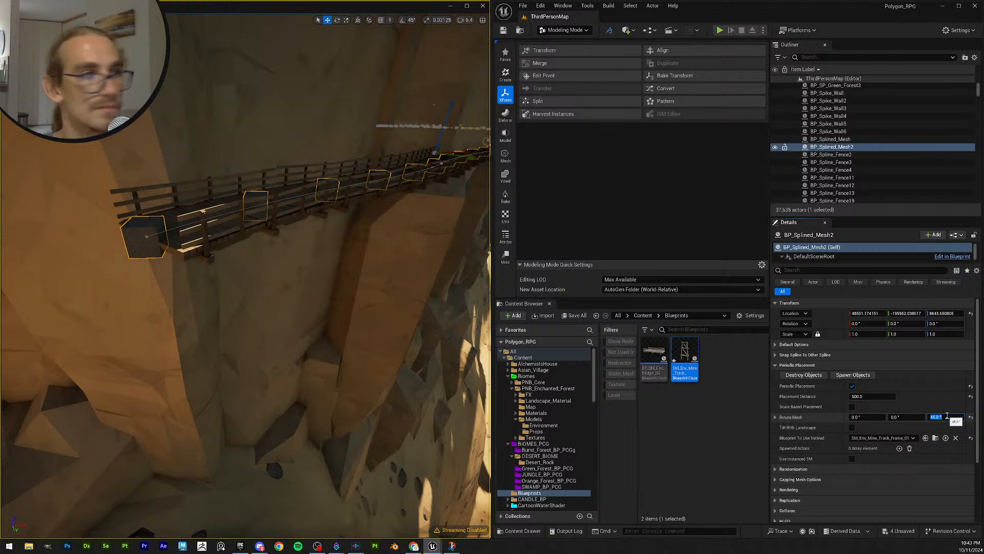
pyautogui.press('Return')
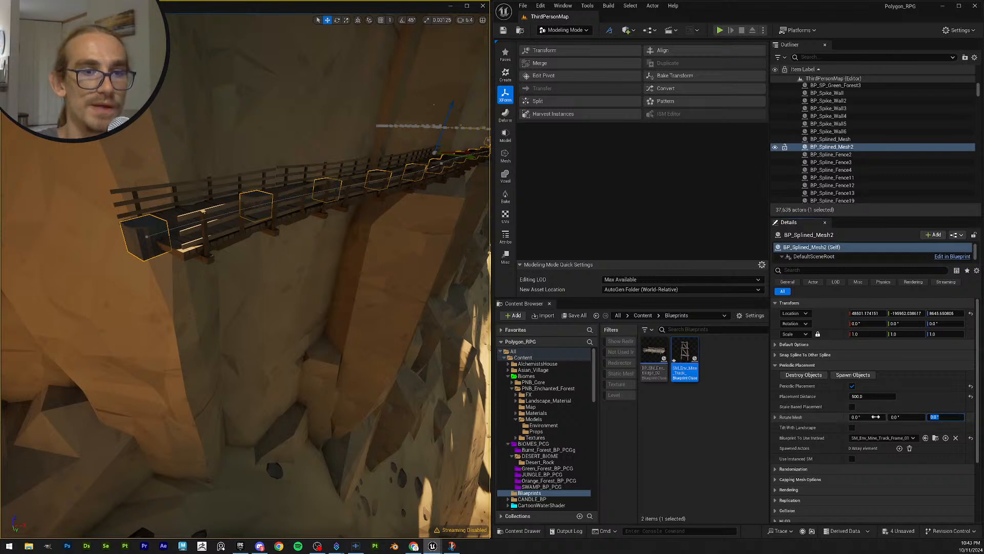
# Step: Try a 45° Y rotation on the periodic mesh, and reset it to 0°
pyautogui.click(898, 417)
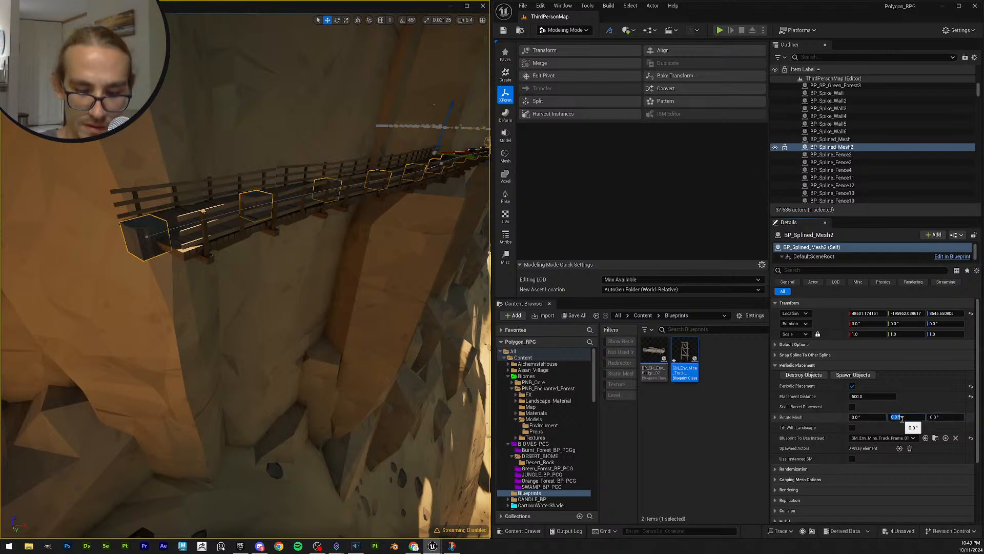
pyautogui.press('Return')
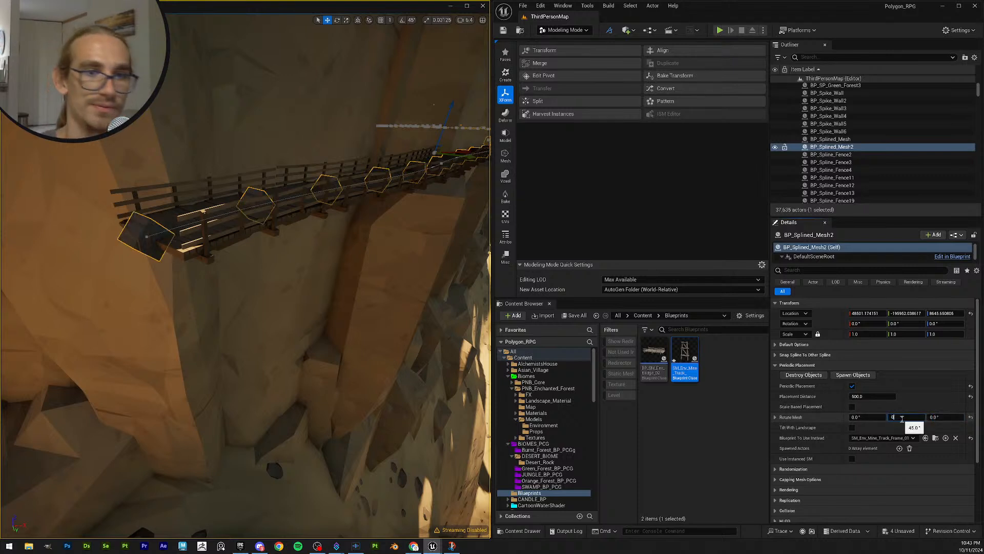
pyautogui.write('0')
pyautogui.press('Return')
# Step: Try a 45° X rotation on the periodic mesh and spawn the mine frames to see their tilt toward the cliff
pyautogui.click(868, 417)
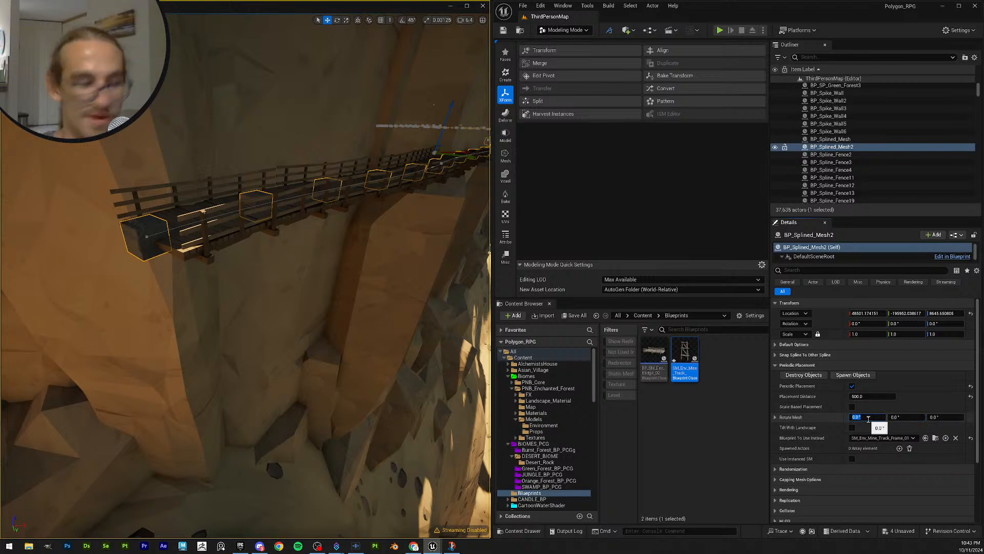
pyautogui.write('45')
pyautogui.press('Return')
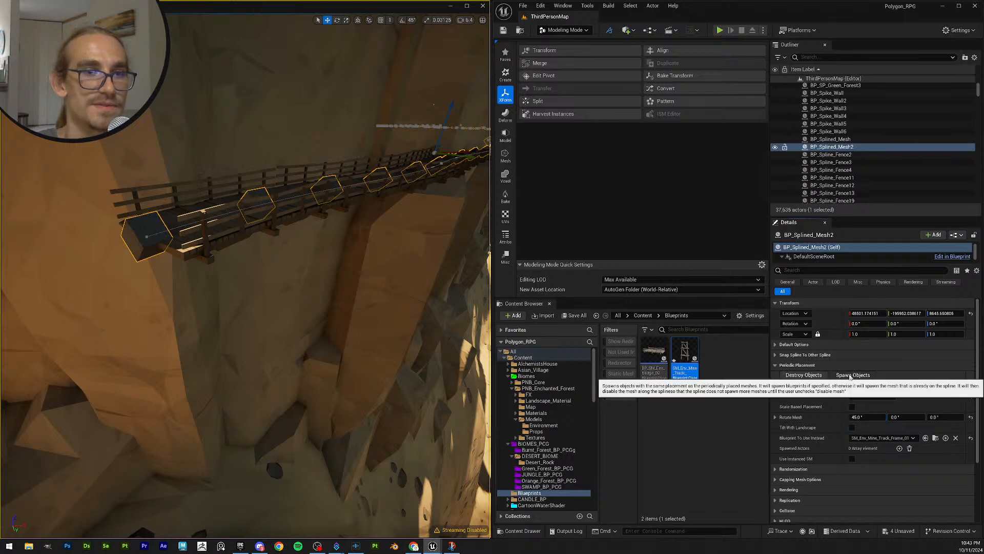
pyautogui.moveTo(351, 278); pyautogui.dragTo(391, 222, button='right')
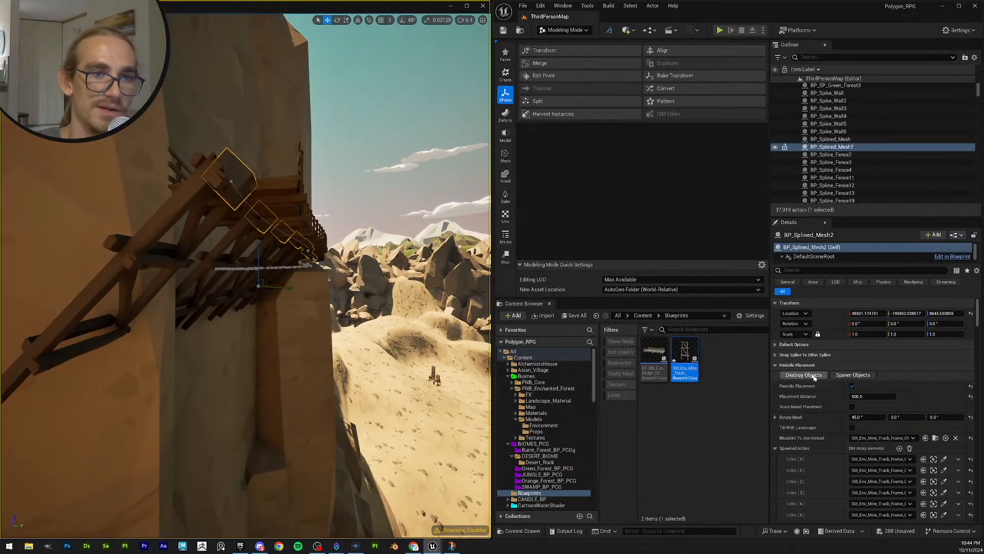
# Step: Replace the spawned mine frames with ones rotated 30° about X
pyautogui.click(867, 417)
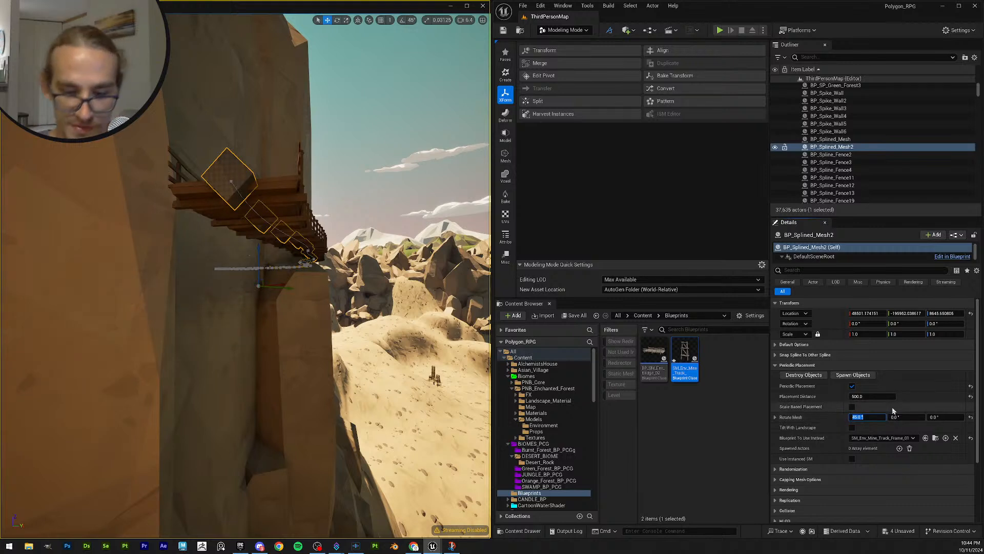
pyautogui.write('30')
pyautogui.press('Return')
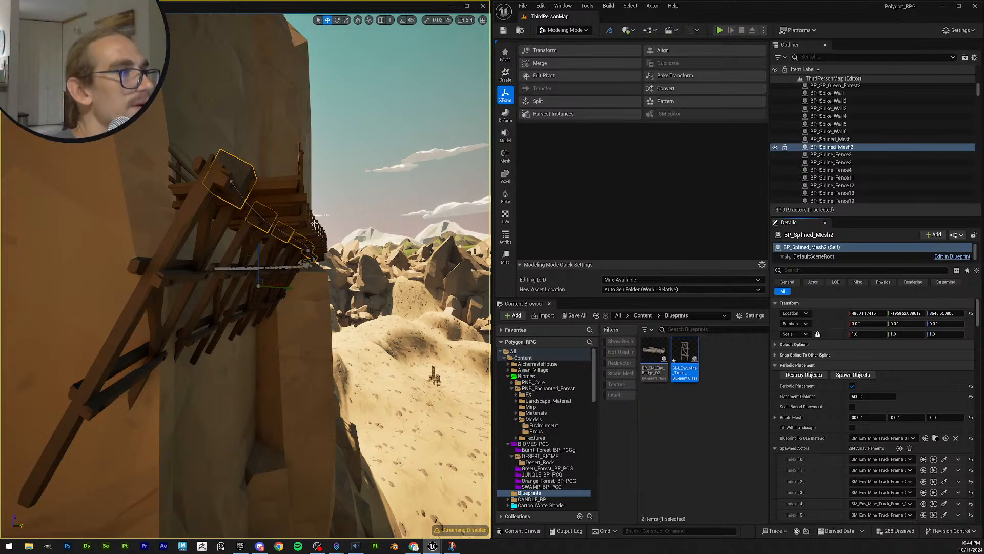
# Step: Examine how the 30° tilted mine frames meet the walkway and the canyon wall along the bridge
pyautogui.press('w')
pyautogui.moveTo(314, 221); pyautogui.dragTo(259, 228, button='right')
pyautogui.scroll(-1, 314, 221)
pyautogui.press('s')
pyautogui.scroll(1, 314, 251)
pyautogui.press('w')
pyautogui.scroll(1, 267, 266)
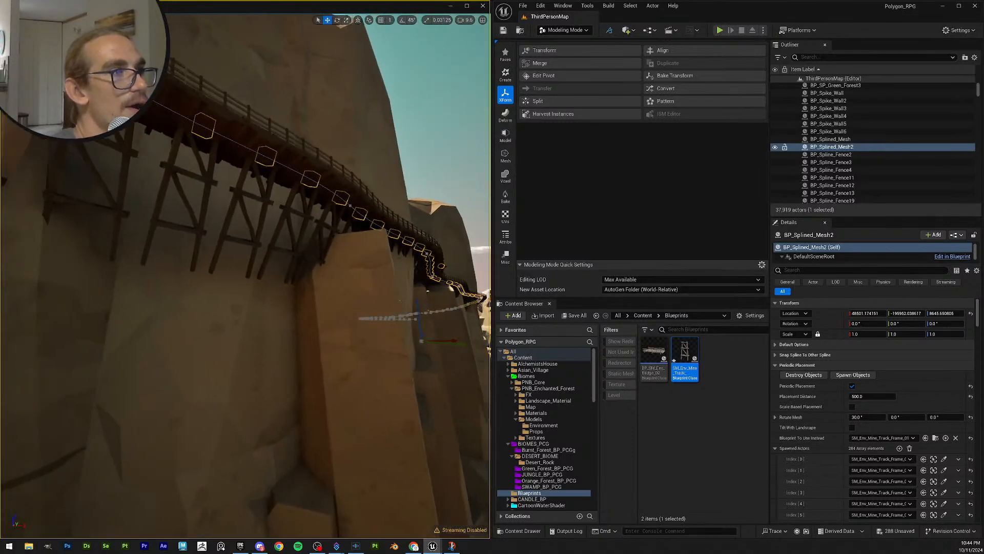
pyautogui.press('w')
pyautogui.moveTo(331, 169); pyautogui.dragTo(425, 180, button='right')
pyautogui.press('s')
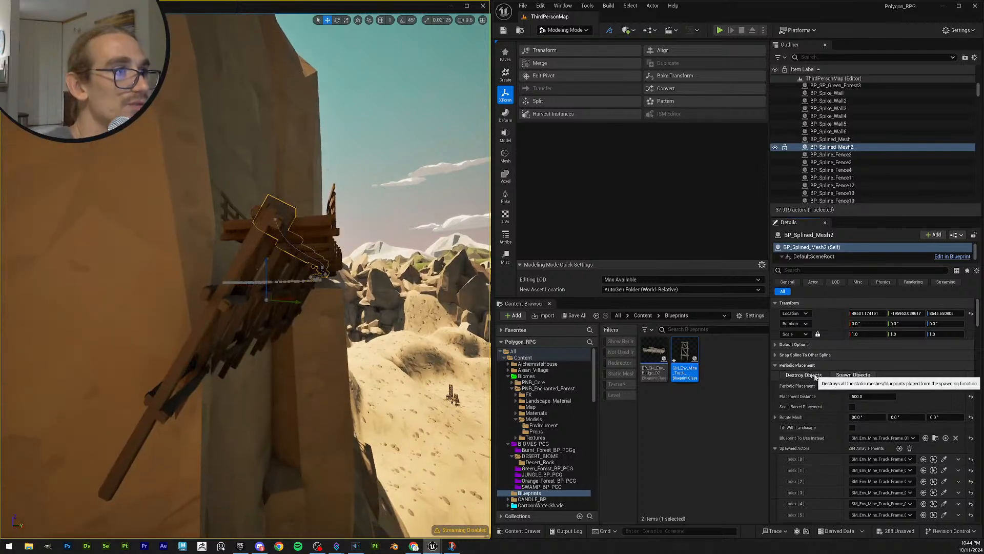
# Step: Destroy the tilted mine frames and expand the Snap Spline To Other Spline settings
pyautogui.click(803, 375)
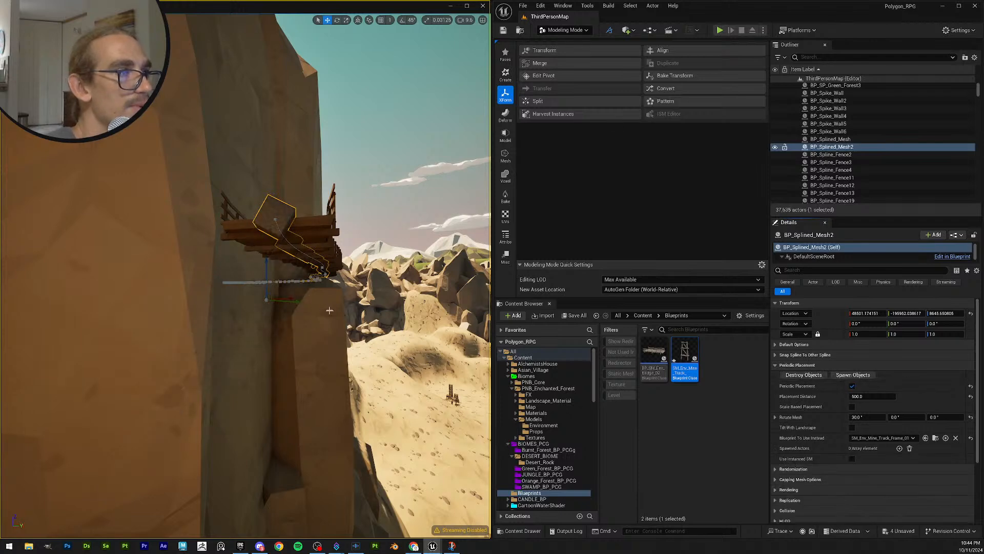
pyautogui.moveTo(376, 337); pyautogui.dragTo(361, 379, button='right')
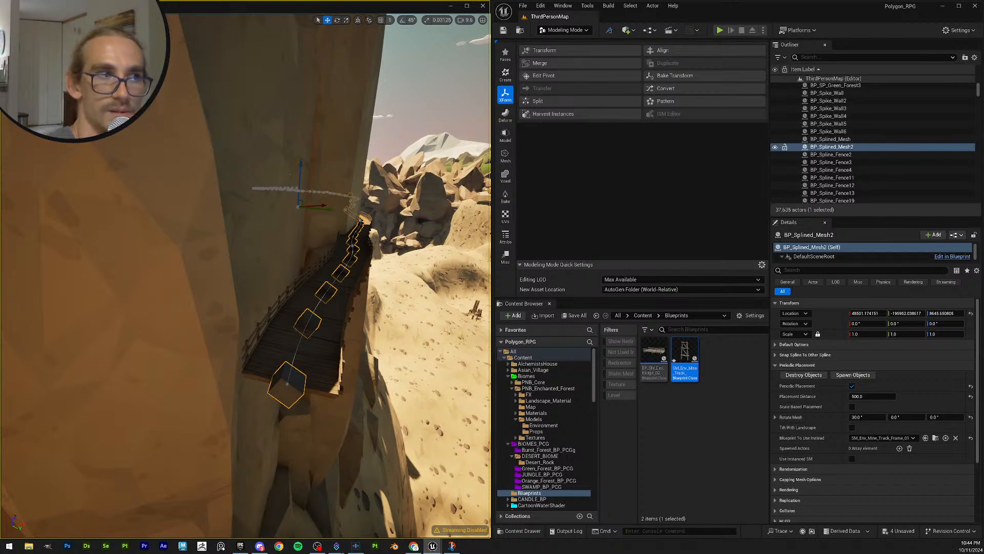
pyautogui.press('d')
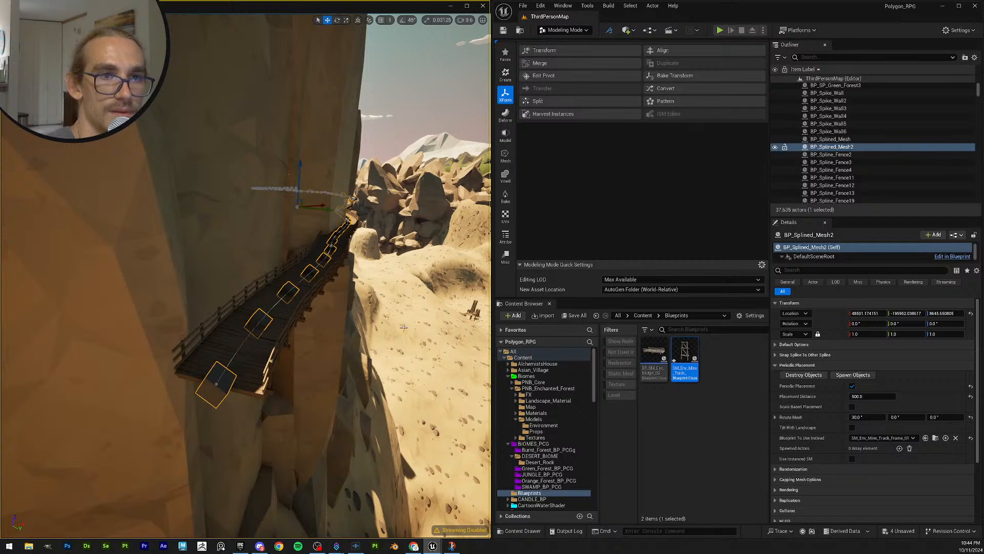
pyautogui.click(780, 355)
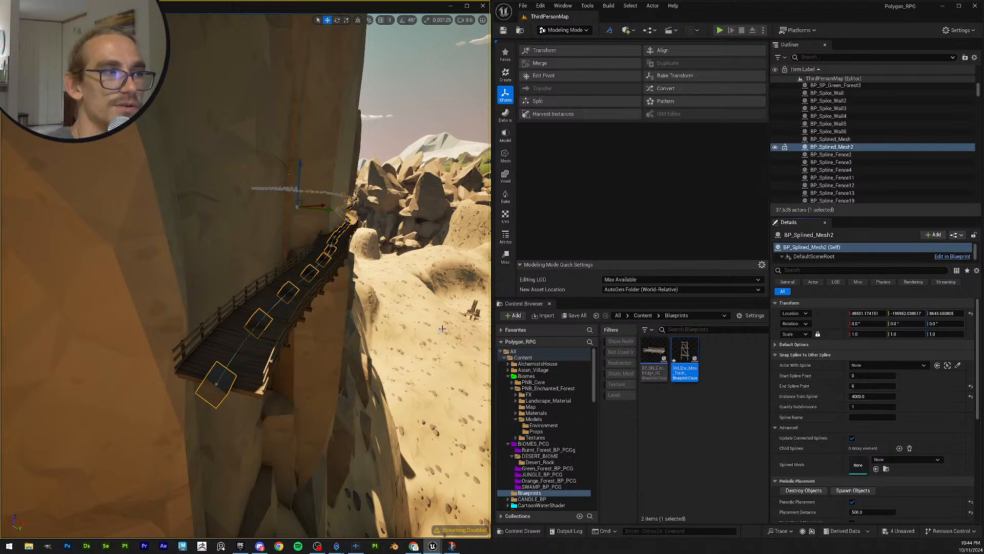
# Step: Move BP_Splined_Mesh2 along Y toward the walkway's outer edge, to about Y -195776
pyautogui.press('w')
pyautogui.moveTo(439, 327); pyautogui.dragTo(485, 353, button='right')
pyautogui.press('w')
pyautogui.scroll(1, 448, 304)
pyautogui.press('w')
pyautogui.press('w')
pyautogui.scroll(-1, 487, 354)
pyautogui.press('a')
pyautogui.moveTo(327, 321)
pyautogui.mouseDown(button='right')
pyautogui.moveTo(322, 336)
pyautogui.moveTo(327, 321)
pyautogui.mouseUp(button='right')
pyautogui.scroll(-1, 327, 321)
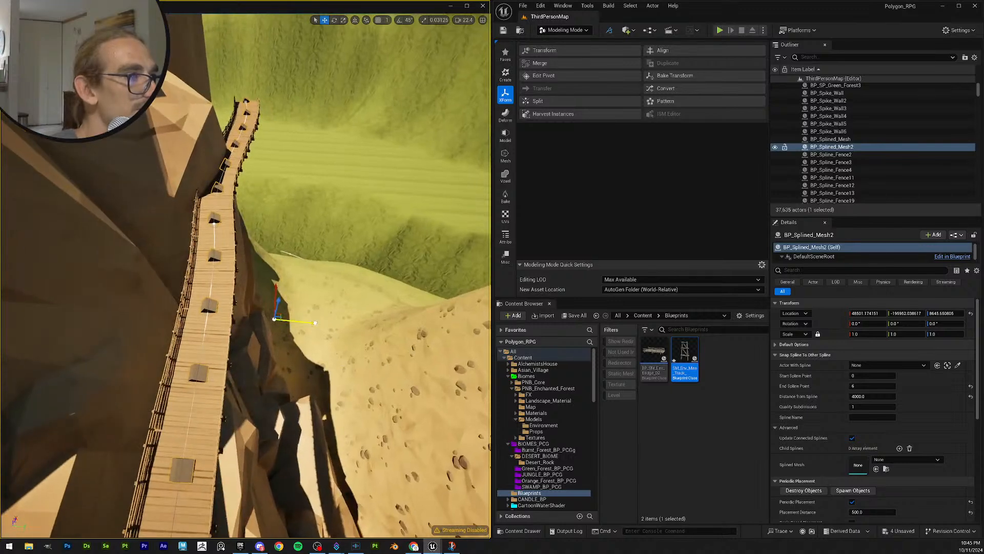
pyautogui.moveTo(300, 321); pyautogui.dragTo(304, 323)
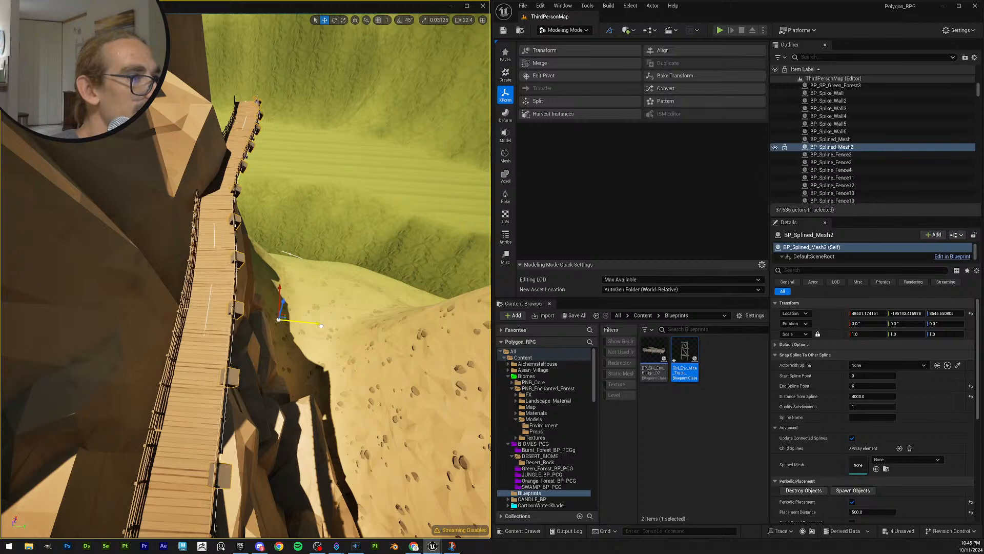
pyautogui.moveTo(304, 323); pyautogui.dragTo(323, 326)
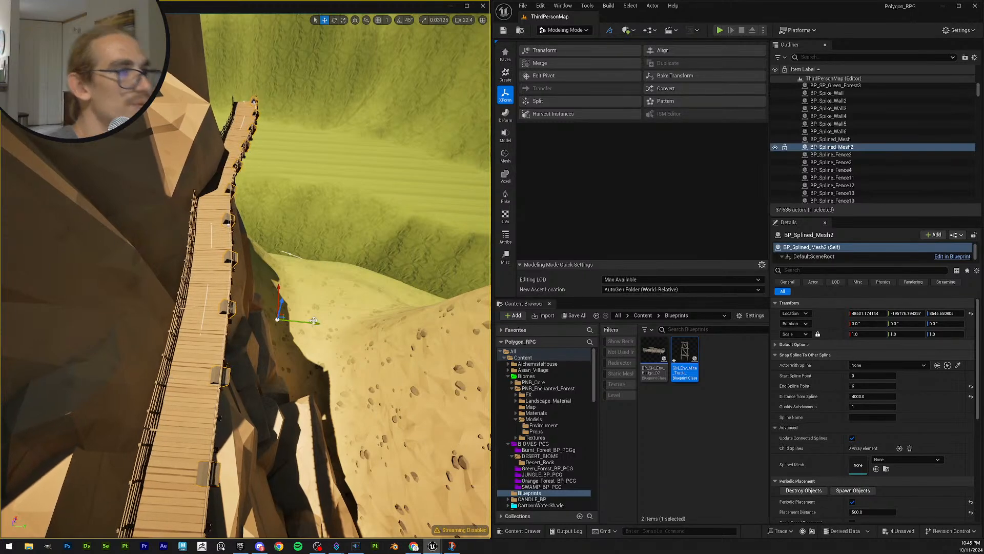
# Step: Examine from the side where the shifted spline's placement cubes sit relative to the walkway and canyon wall
pyautogui.moveTo(318, 323); pyautogui.dragTo(393, 243, button='right')
pyautogui.press('w')
pyautogui.scroll(4, 194, 241)
pyautogui.press('w')
pyautogui.scroll(-2, 328, 238)
pyautogui.press('s')
pyautogui.press('w')
pyautogui.scroll(-2, 328, 239)
pyautogui.press('w')
pyautogui.press('s')
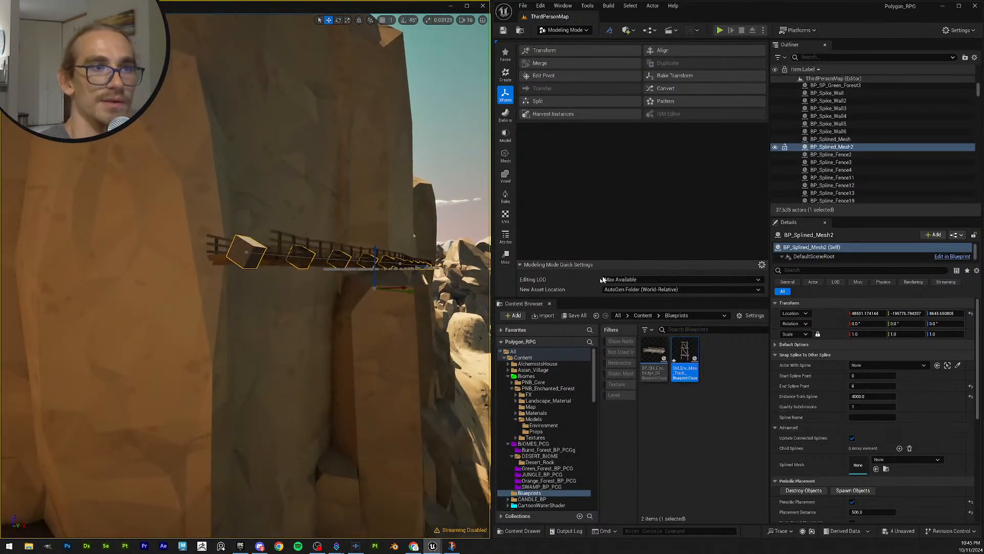
# Step: Save all modified assets, including BP_Splined_Mesh2 and the mine track frame blueprint, and save the current level
pyautogui.click(574, 315)
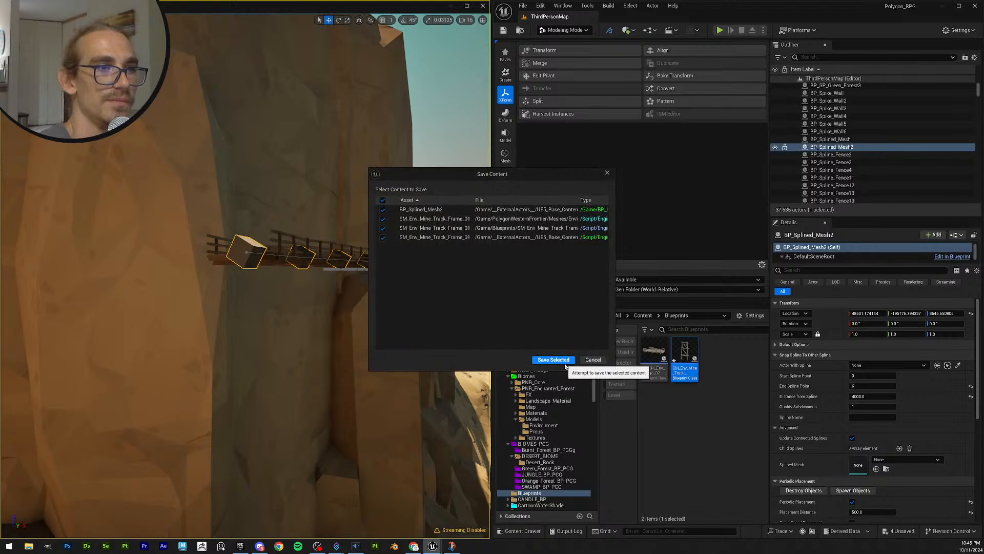
pyautogui.click(565, 363)
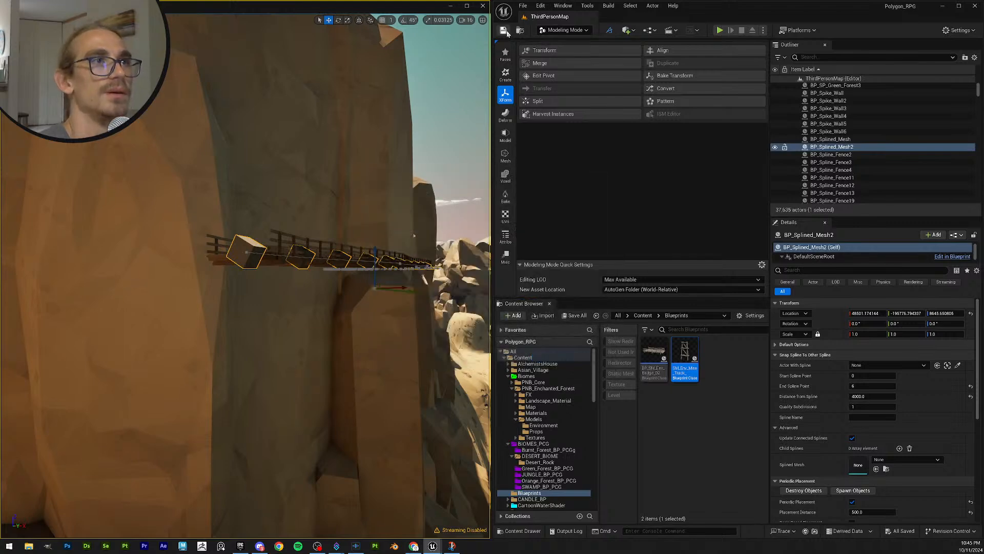
pyautogui.click(508, 34)
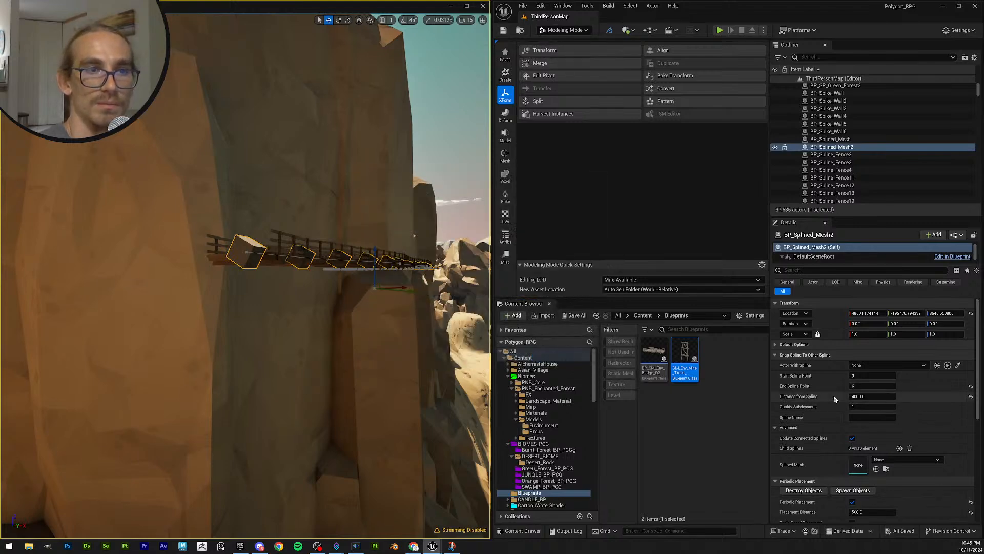
# Step: Spawn the 30° tilted mine frames along the shifted BP_Splined_Mesh2 spline and inspect them against the canyon wall
pyautogui.click(776, 355)
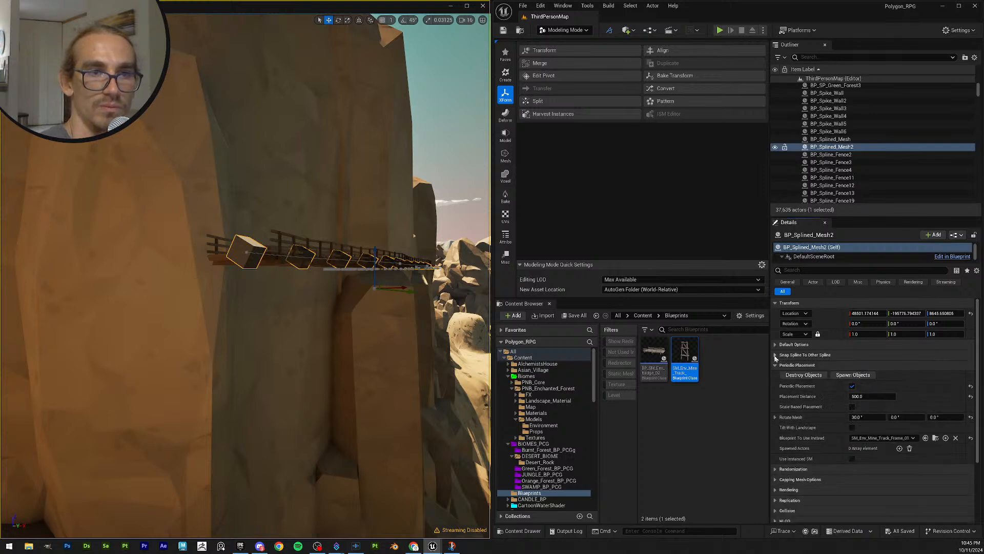
pyautogui.click(844, 377)
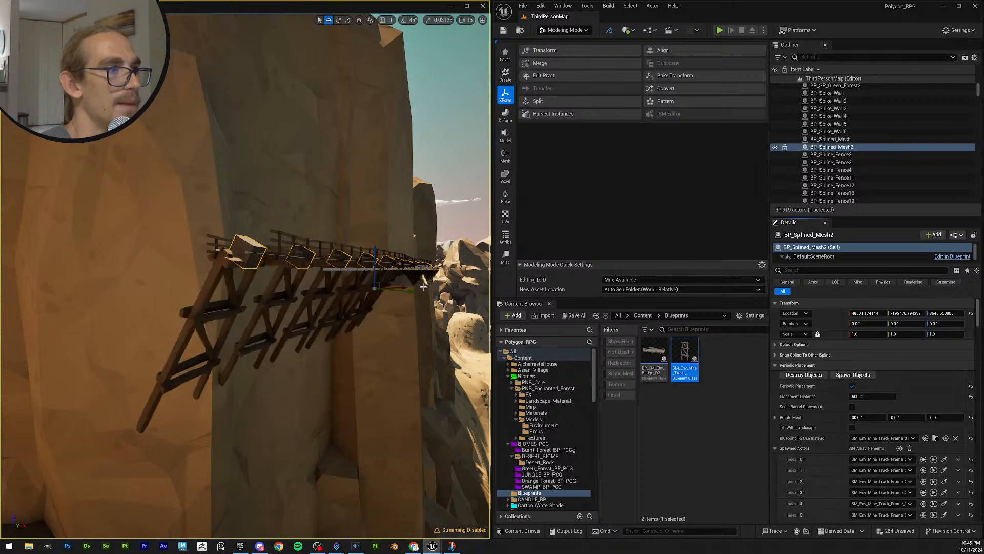
pyautogui.moveTo(245, 277); pyautogui.dragTo(294, 254, button='right')
pyautogui.scroll(1, 251, 285)
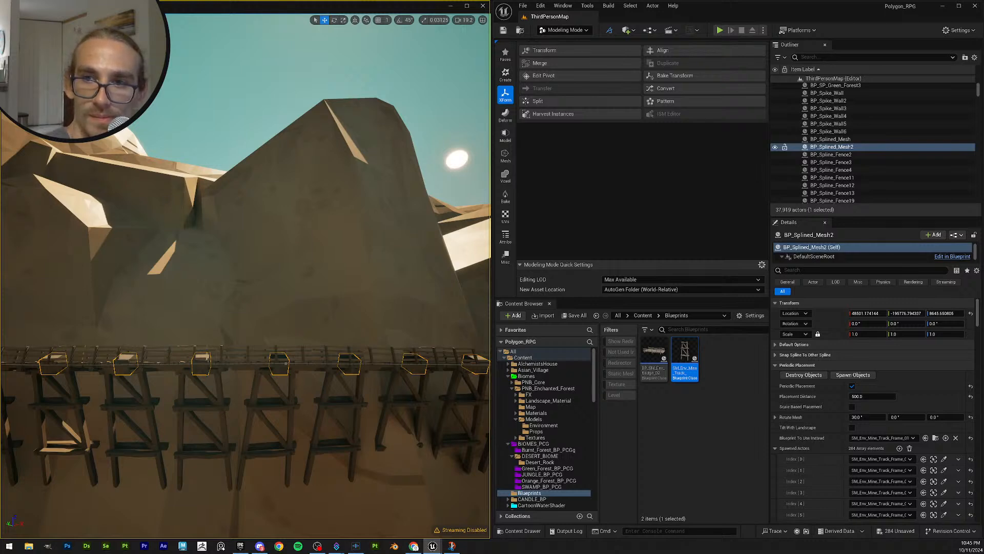
pyautogui.moveTo(293, 253); pyautogui.dragTo(419, 331, button='right')
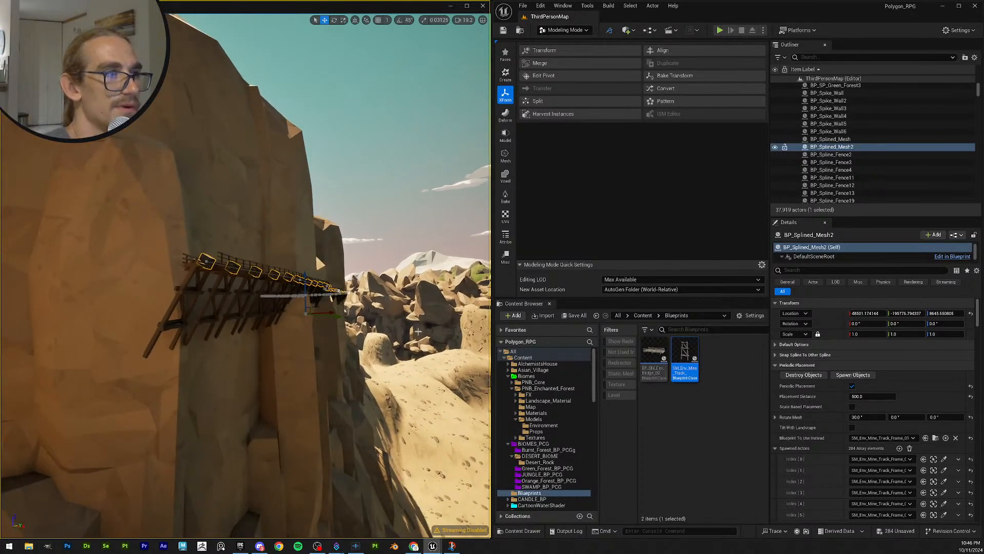
# Step: Destroy the tilted mine frames and set BP_Splined_Mesh2's first Rotate Mesh value to 0°
pyautogui.click(803, 375)
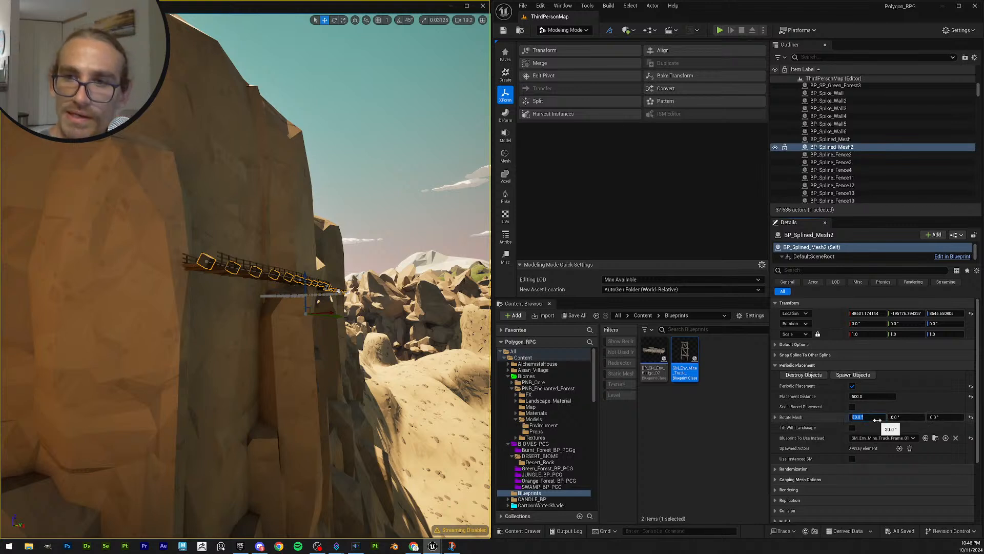
pyautogui.press('Return')
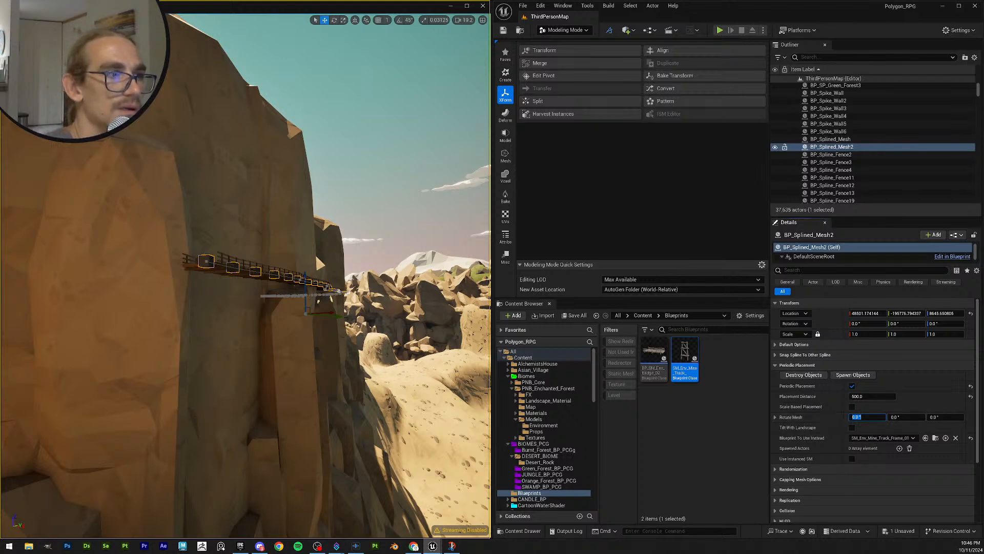
pyautogui.moveTo(307, 277); pyautogui.dragTo(340, 238, button='right')
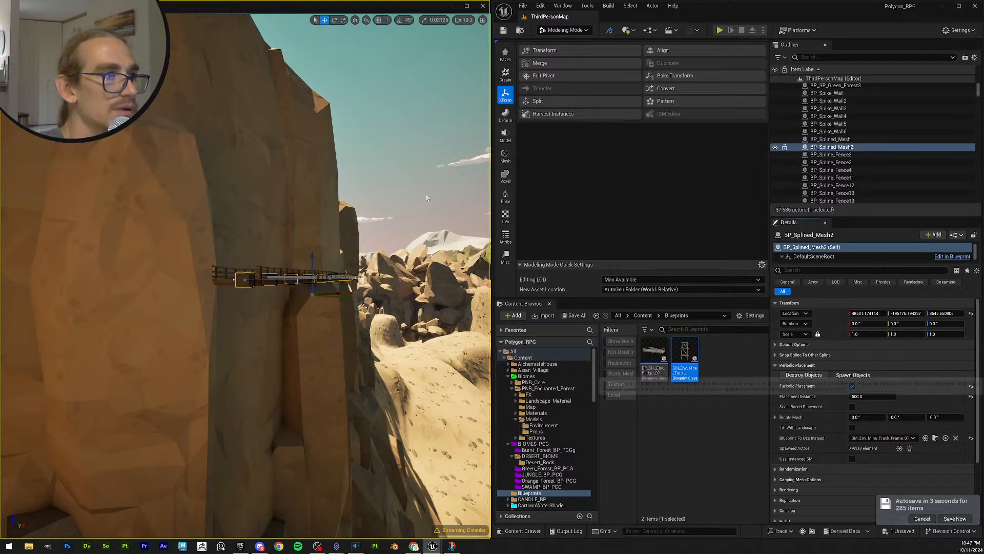
# Step: Examine the upright mine frames under the walkway from a distance and close along the canyon wall
pyautogui.press('d')
pyautogui.moveTo(308, 277); pyautogui.dragTo(184, 276, button='right')
pyautogui.press('d')
pyautogui.press('w')
pyautogui.moveTo(246, 277); pyautogui.dragTo(283, 254, button='right')
pyautogui.press('s')
pyautogui.press('s')
pyautogui.press('w')
pyautogui.press('s')
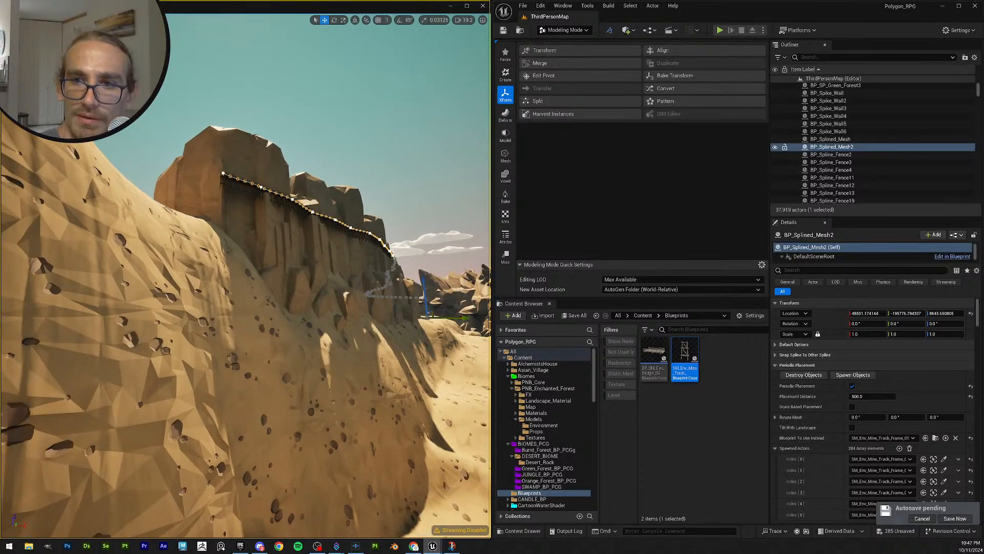
pyautogui.press('w')
pyautogui.moveTo(283, 253); pyautogui.dragTo(290, 274, button='right')
pyautogui.press('w')
pyautogui.press('w')
pyautogui.press('a')
pyautogui.press('e')
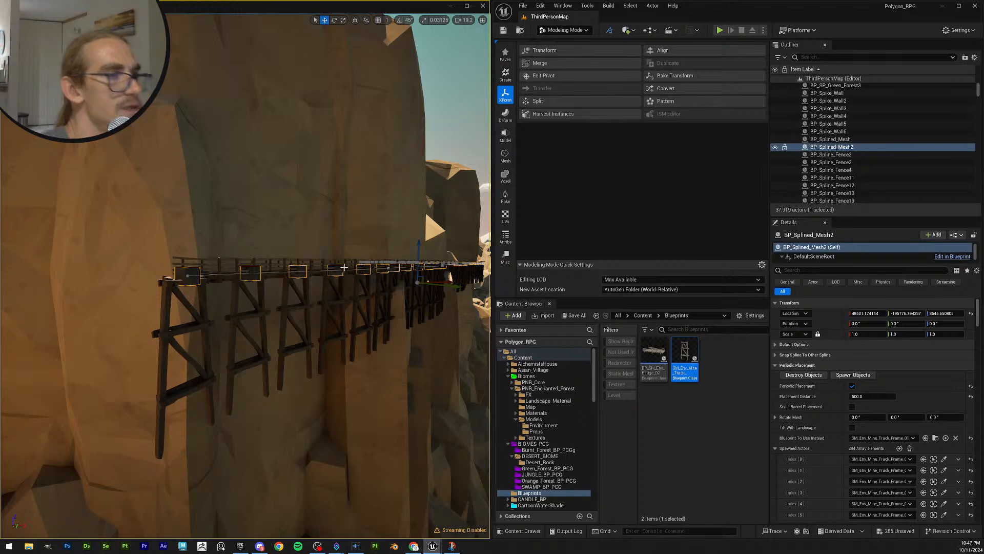
# Step: Destroy the upright frames, set the first Rotate Mesh value to 30° and spawn the mine frames again
pyautogui.moveTo(335, 241); pyautogui.dragTo(365, 242, button='right')
pyautogui.press('s')
pyautogui.moveTo(345, 237); pyautogui.dragTo(307, 250, button='right')
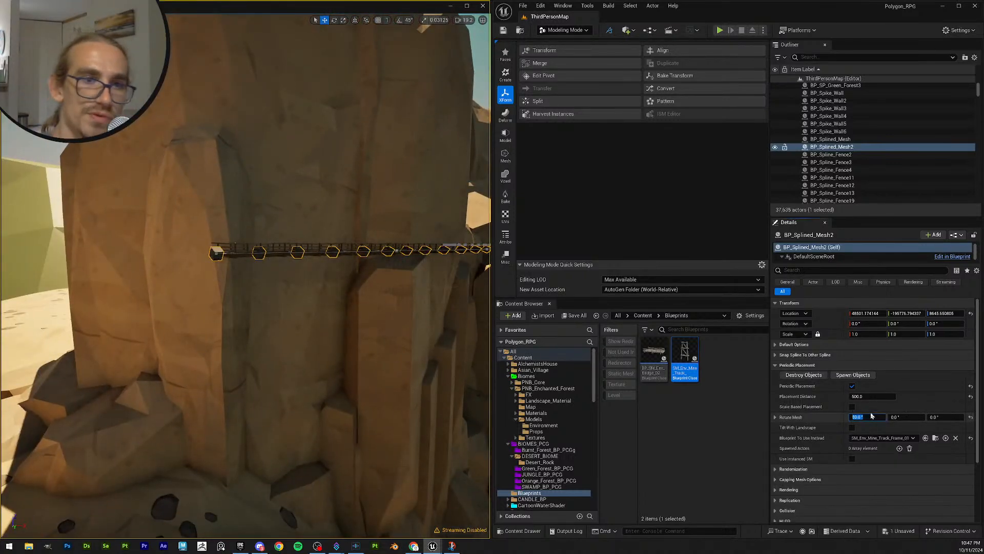
pyautogui.click(850, 377)
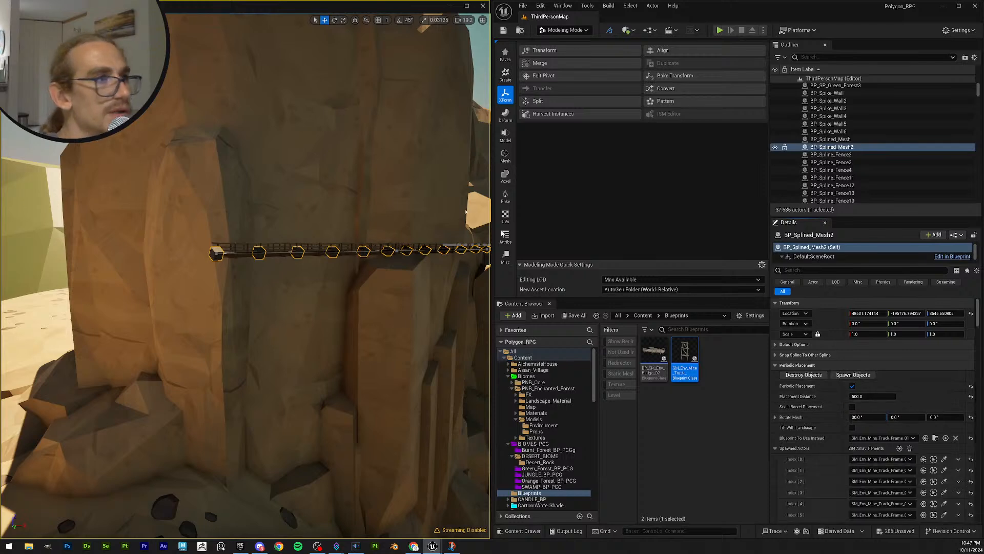
# Step: Examine how the 30° tilted frames look beneath the whole walkway from above and from farther away
pyautogui.press('w')
pyautogui.moveTo(304, 204); pyautogui.dragTo(223, 209, button='right')
pyautogui.scroll(-5, 304, 204)
pyautogui.press('w')
pyautogui.scroll(1, 304, 203)
pyautogui.press('s')
pyautogui.scroll(1, 341, 202)
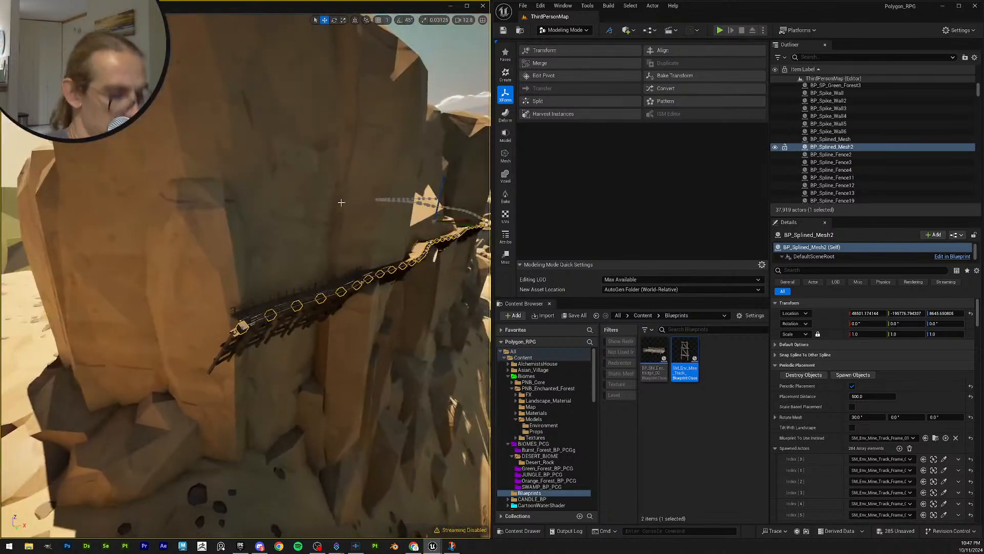
pyautogui.press('s')
pyautogui.moveTo(349, 247)
pyautogui.mouseDown(button='right')
pyautogui.moveTo(395, 245)
pyautogui.moveTo(382, 221)
pyautogui.moveTo(393, 215)
pyautogui.moveTo(431, 220)
pyautogui.moveTo(408, 226)
pyautogui.moveTo(387, 207)
pyautogui.moveTo(441, 180)
pyautogui.moveTo(378, 195)
pyautogui.moveTo(436, 207)
pyautogui.moveTo(349, 249)
pyautogui.mouseUp(button='right')
pyautogui.scroll(1, 350, 247)
pyautogui.press('d')
pyautogui.press('w')
pyautogui.scroll(1, 350, 247)
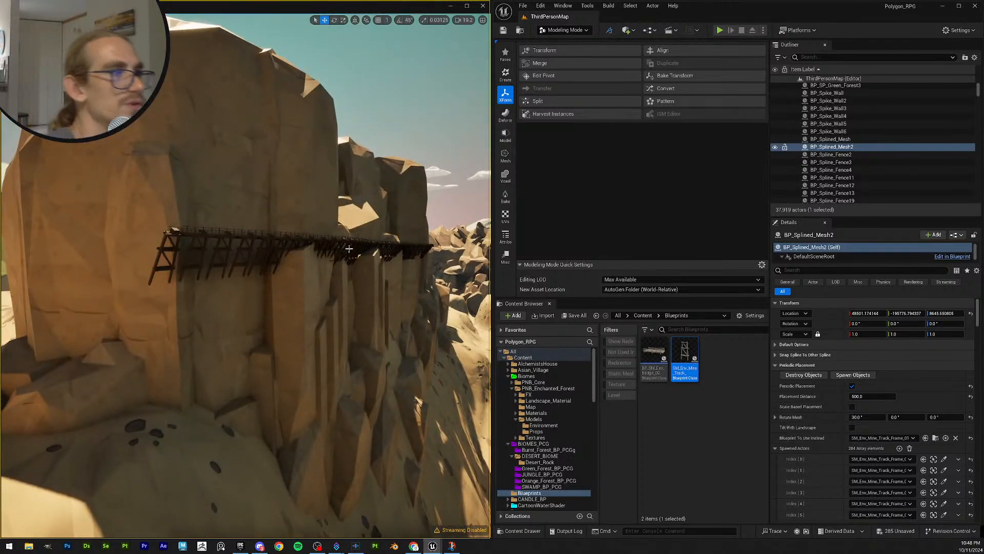
# Step: Undo the tilted frame spawn and the 30° rotation change, and spawn upright mine frames along BP_Splined_Mesh2
pyautogui.hotkey('ctrl', 'z')
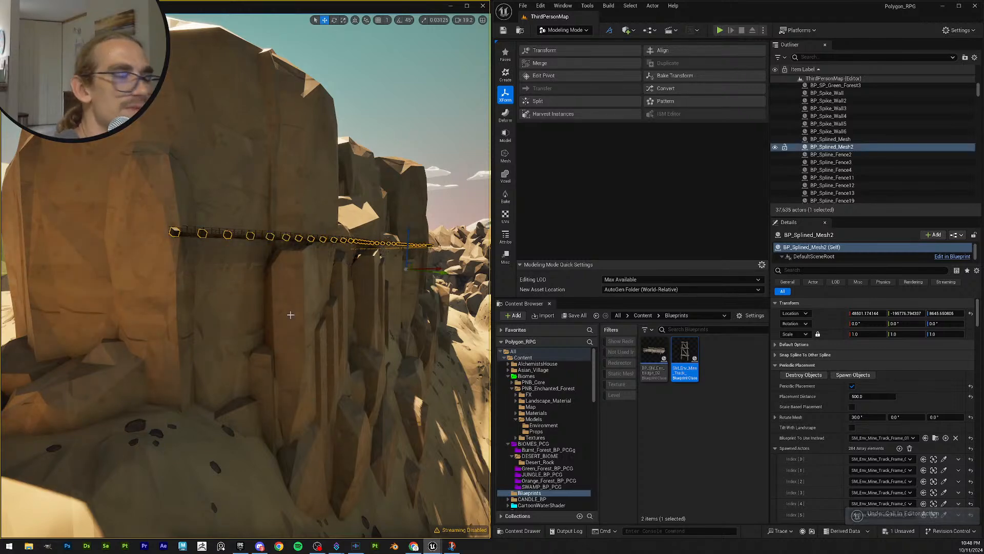
pyautogui.hotkey('ctrl', 'z')
pyautogui.press('w')
pyautogui.moveTo(287, 294); pyautogui.dragTo(402, 296, button='right')
pyautogui.scroll(-4, 297, 292)
pyautogui.press('s')
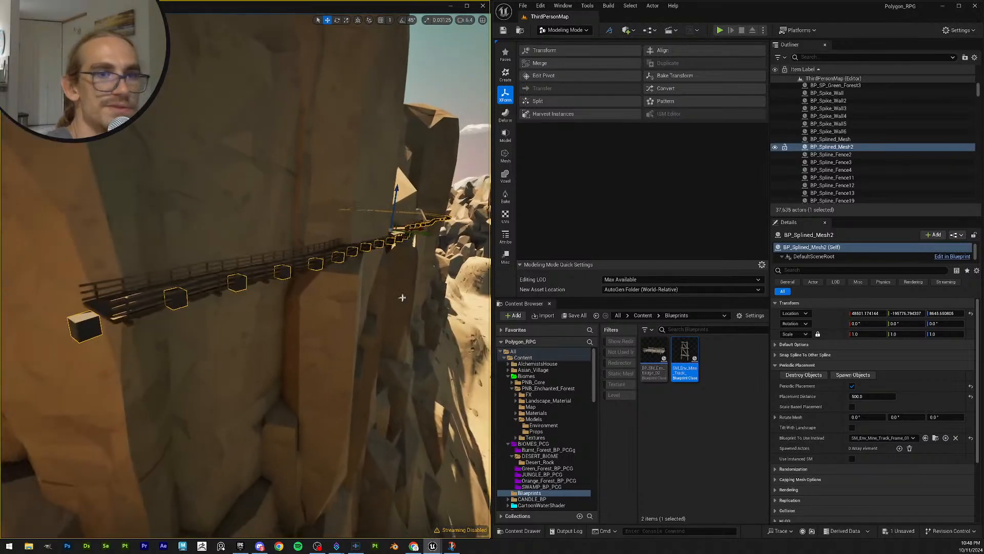
pyautogui.click(853, 375)
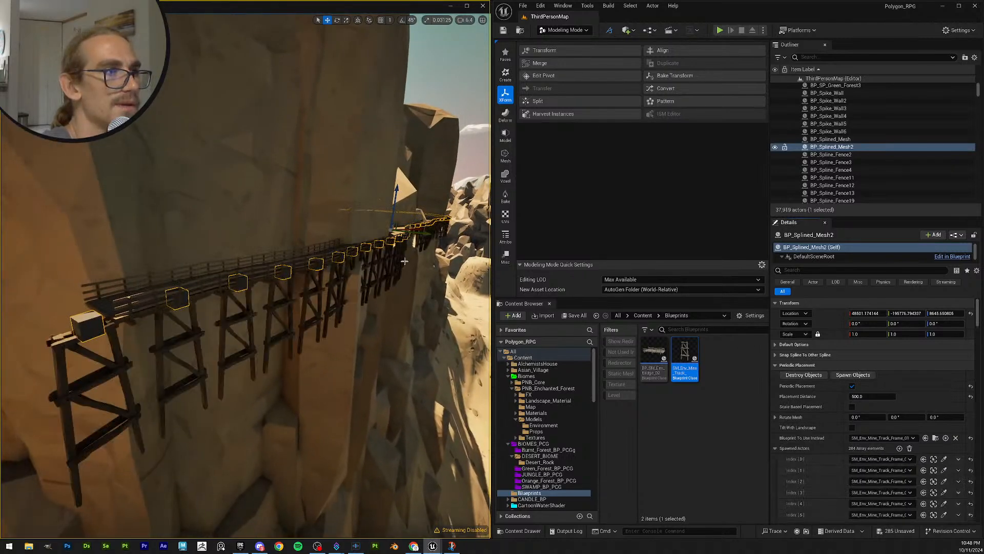
# Step: Duplicate BP_Splined_Mesh2 and move the copy down along Z to about -23130
pyautogui.click(849, 148)
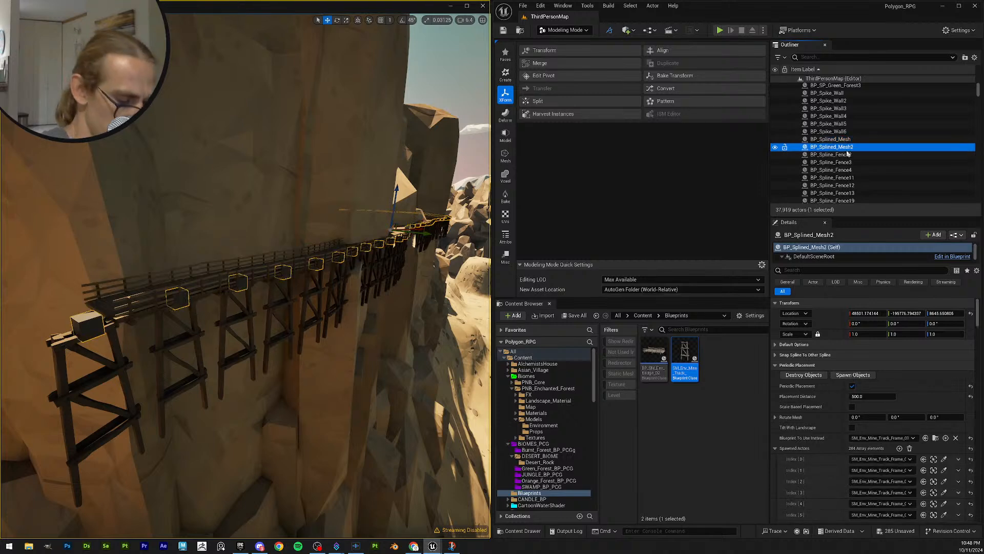
pyautogui.hotkey('ctrl', 'd')
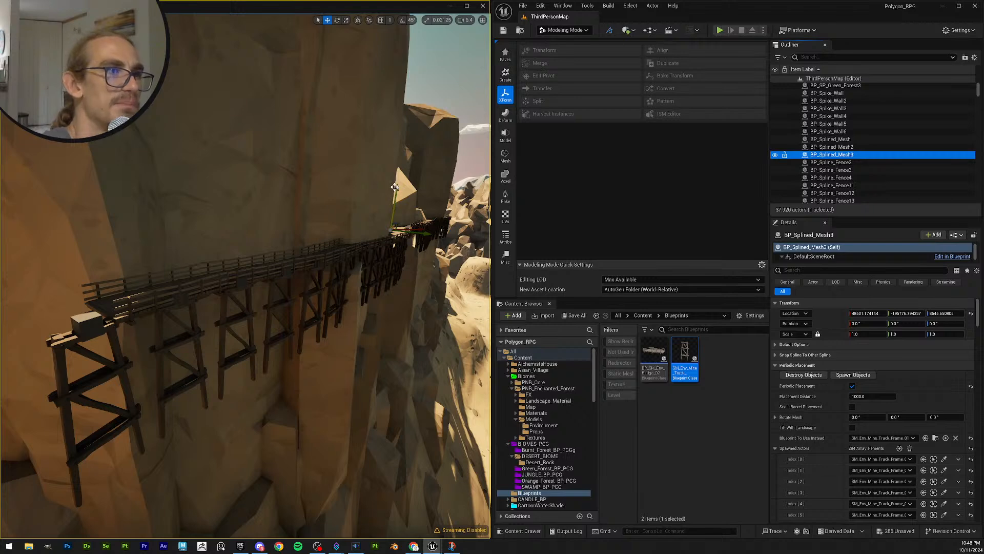
pyautogui.moveTo(394, 187); pyautogui.dragTo(402, 259)
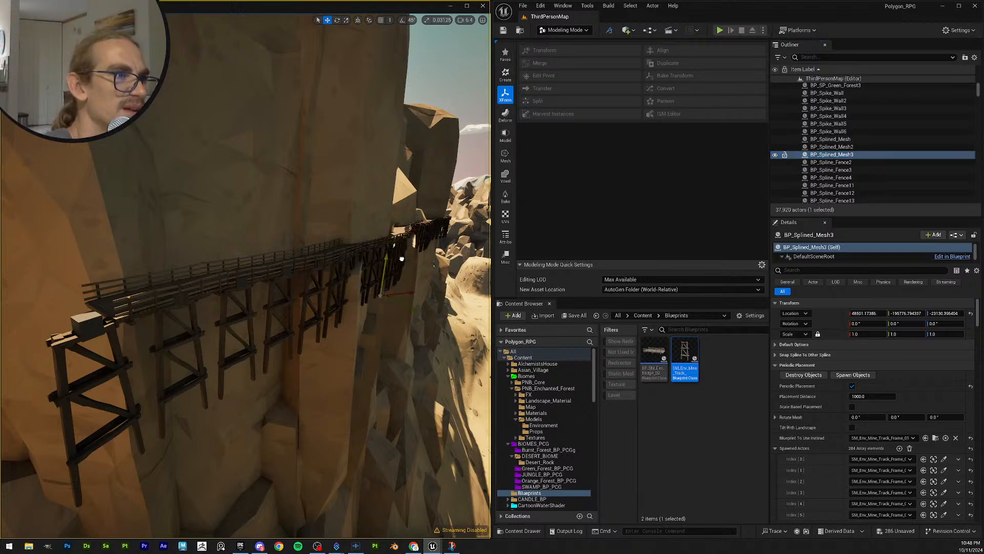
# Step: Undo the downward move of the duplicated spline
pyautogui.press('w')
pyautogui.moveTo(401, 248); pyautogui.dragTo(369, 277, button='right')
pyautogui.scroll(4, 400, 248)
pyautogui.hotkey('ctrl', 'z')
pyautogui.press('w')
pyautogui.press('w')
pyautogui.scroll(-1, 308, 282)
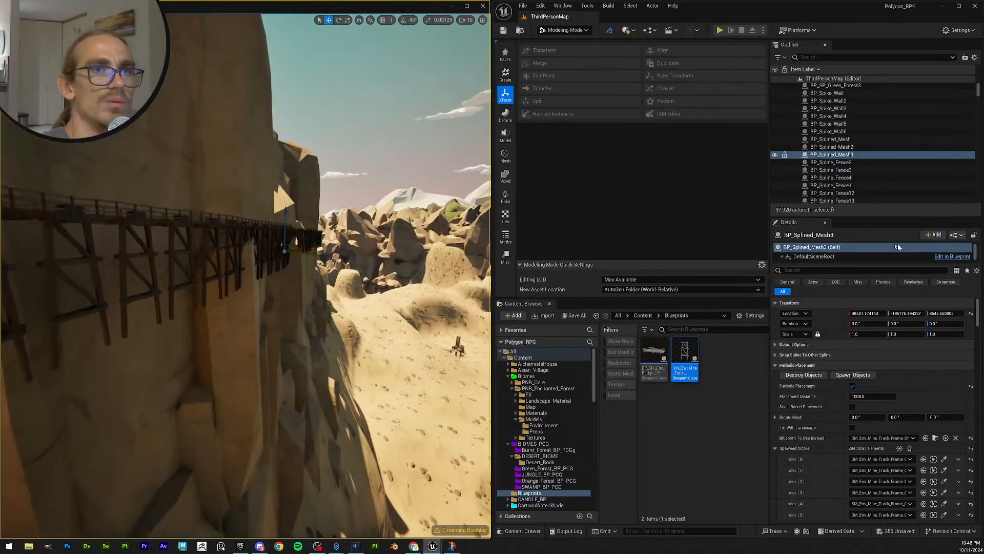
# Step: Lower the duplicated spline BP_Splined_Mesh3 below the walkway, to about Z 7455
pyautogui.click(851, 148)
pyautogui.click(848, 155)
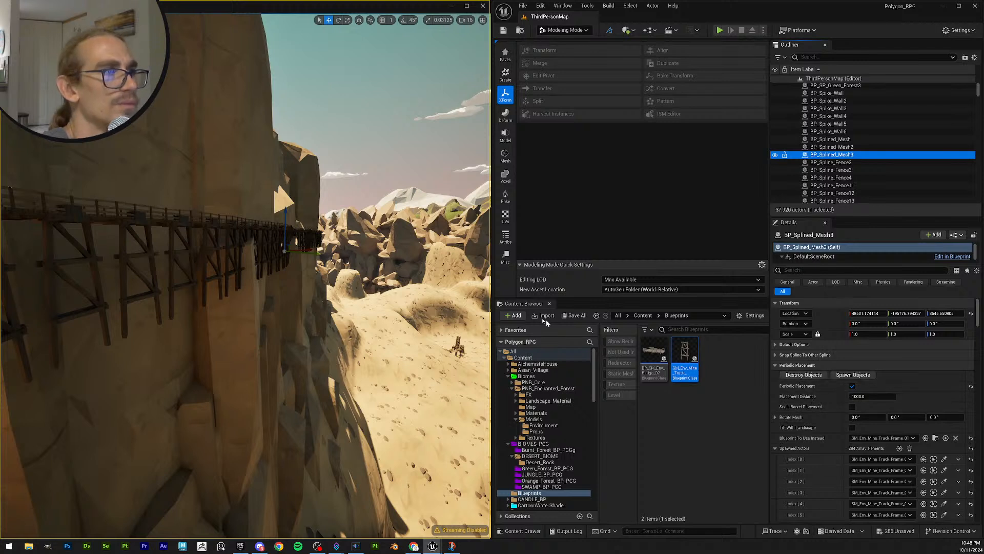
pyautogui.press('w')
pyautogui.moveTo(381, 258); pyautogui.dragTo(396, 248, button='right')
pyautogui.scroll(1, 392, 252)
pyautogui.press('g')
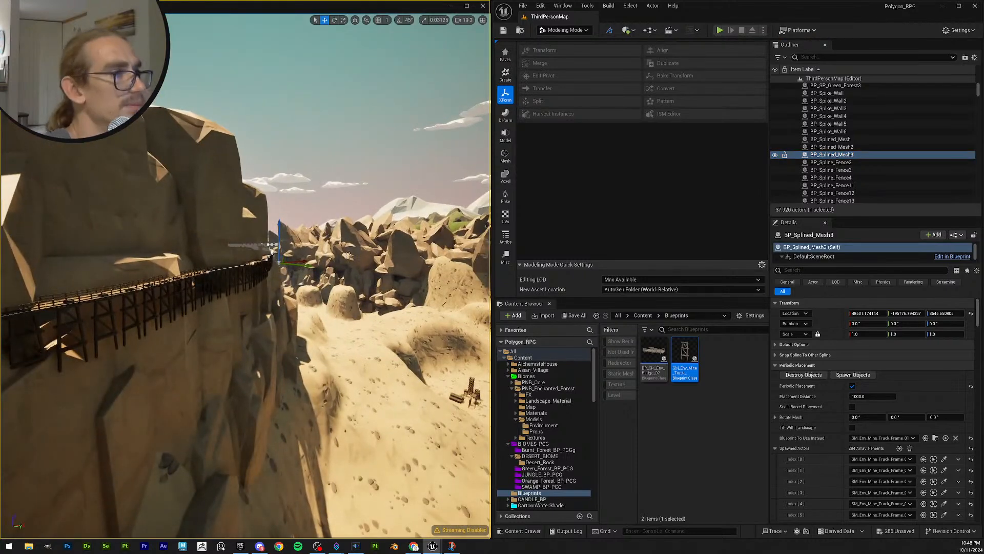
pyautogui.press('s')
pyautogui.moveTo(328, 263); pyautogui.dragTo(293, 263, button='right')
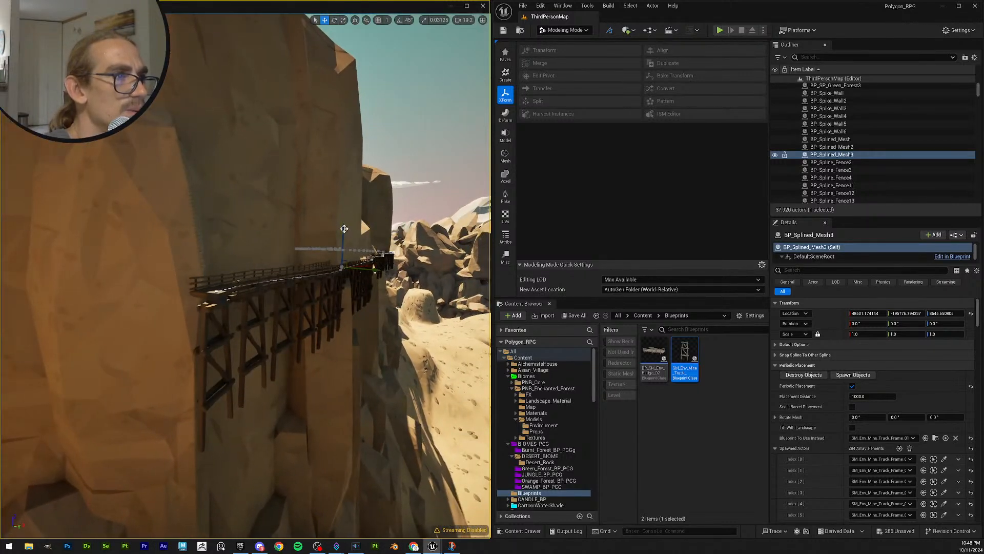
pyautogui.moveTo(343, 229); pyautogui.dragTo(347, 232)
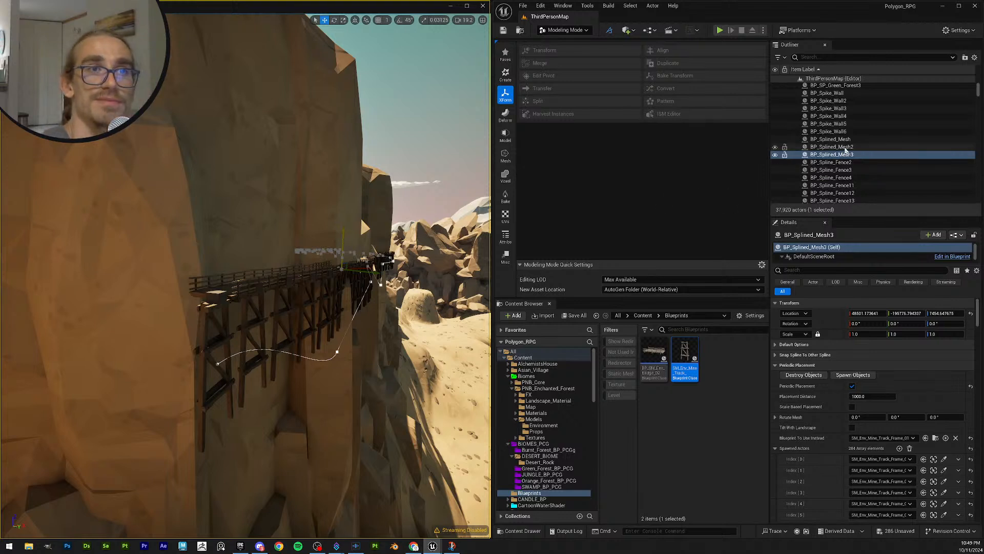
# Step: Delete the duplicated spline BP_Splined_Mesh3 and save all modified content together with the level
pyautogui.click(833, 155)
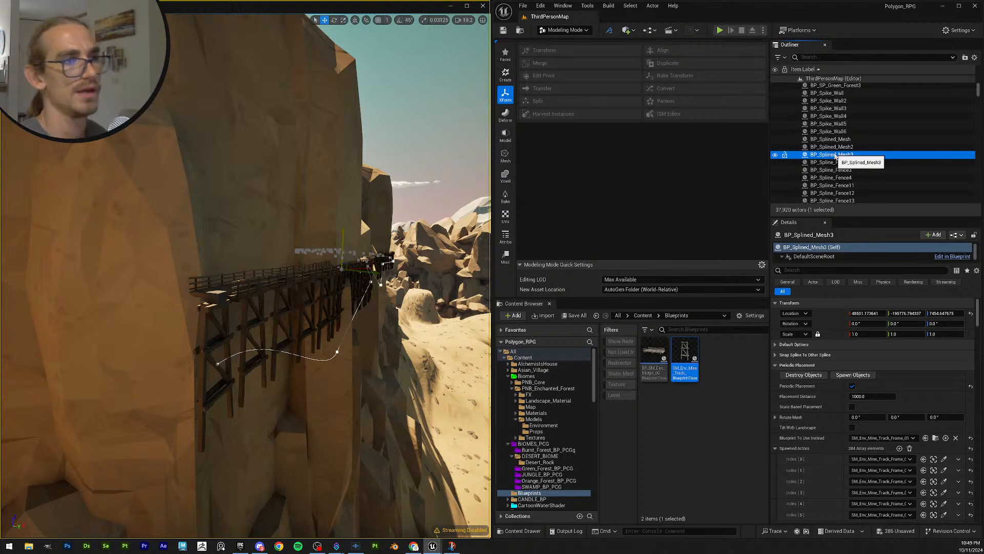
pyautogui.press('Delete')
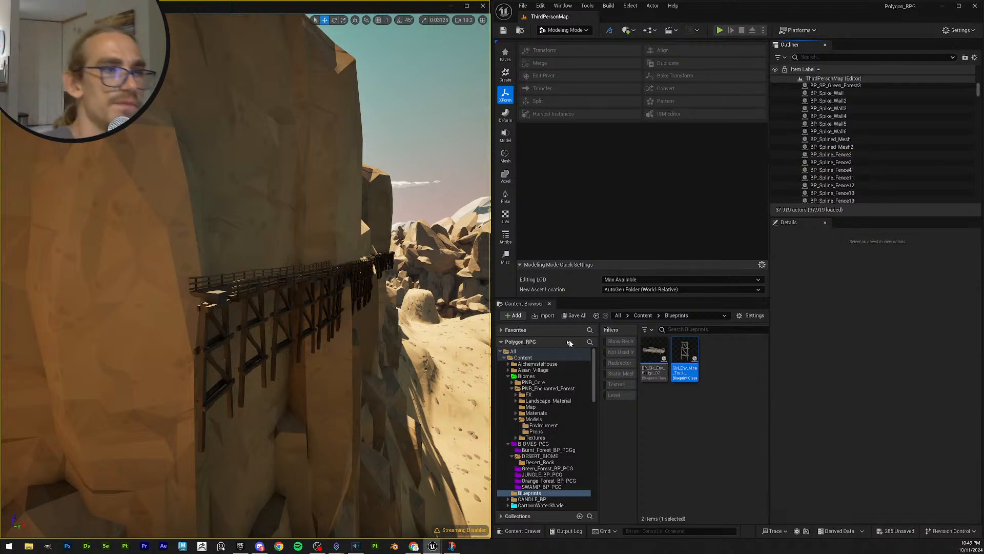
pyautogui.click(573, 316)
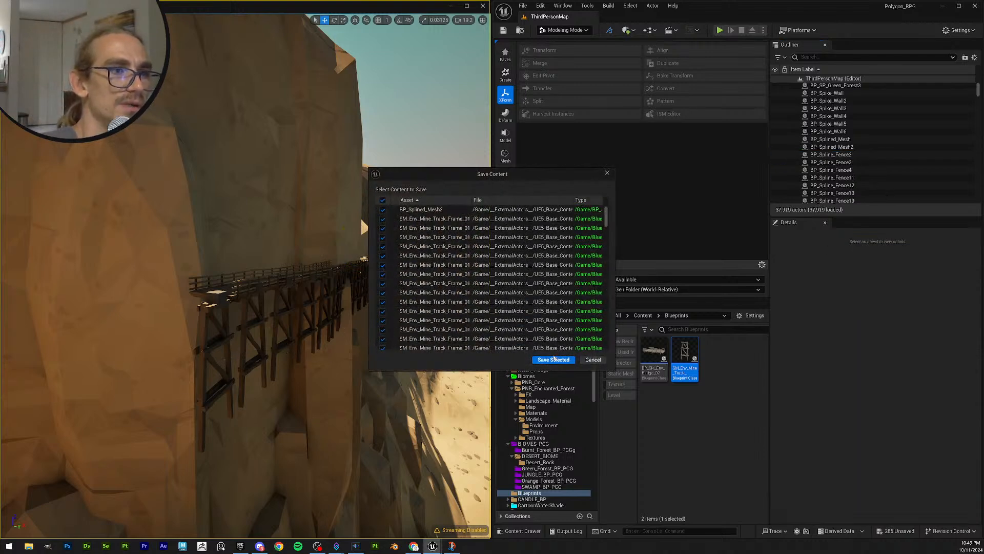
pyautogui.click(553, 359)
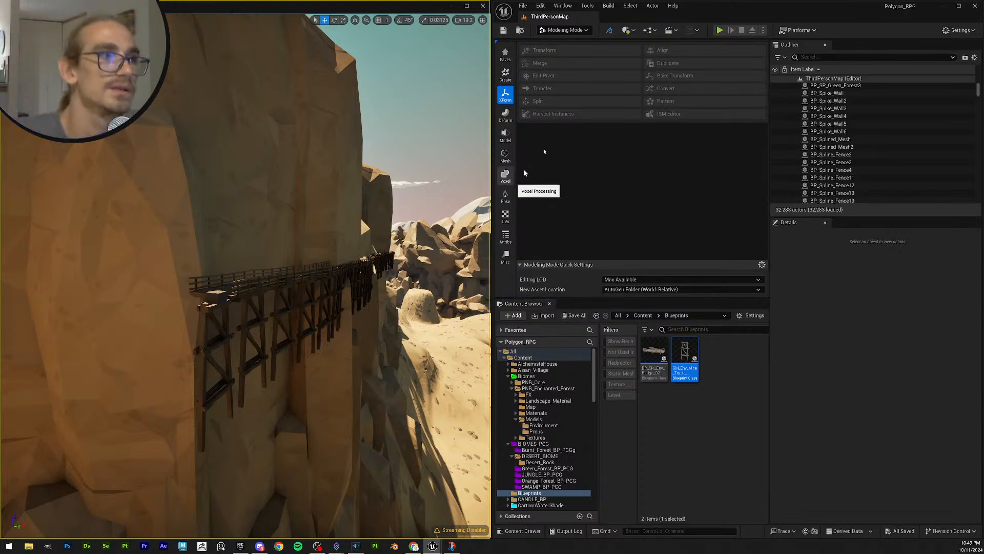
pyautogui.click(505, 32)
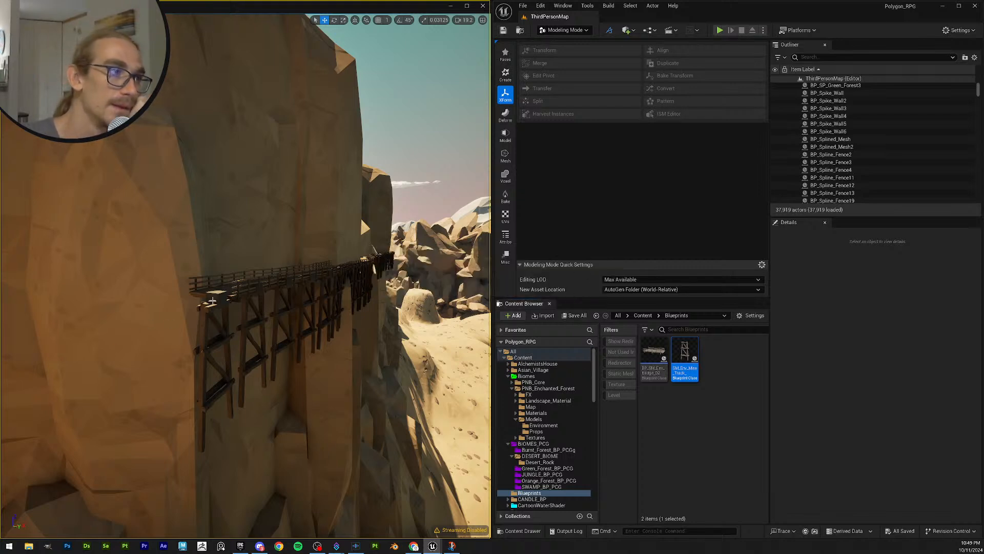
# Step: Select the end mine frame under the walkway and filter the Outliner for "track frame"
pyautogui.click(212, 300)
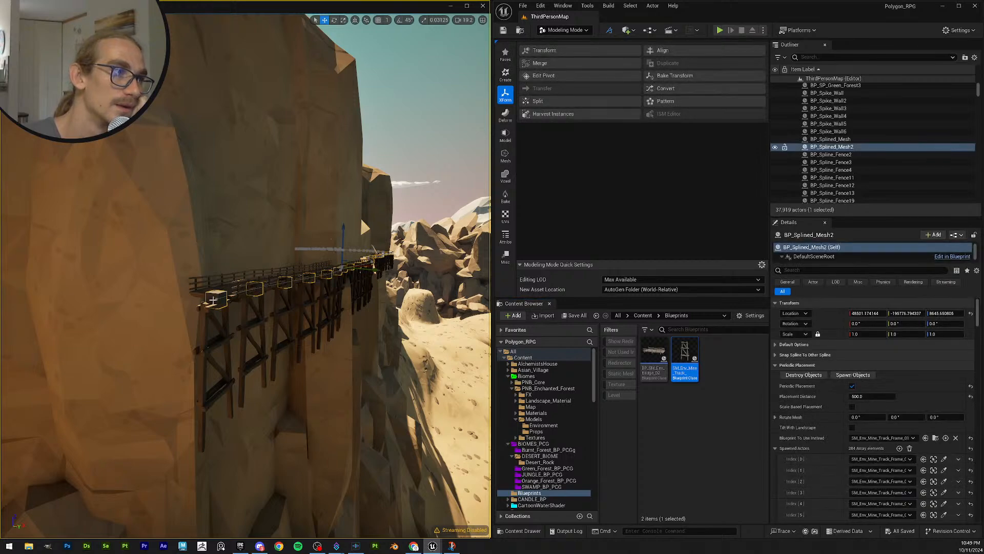
pyautogui.click(207, 331)
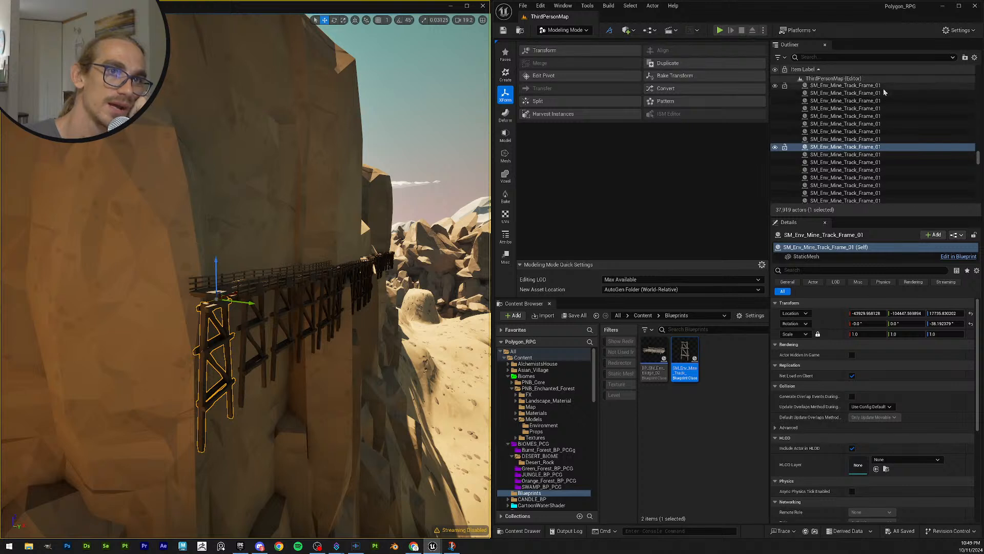
pyautogui.click(874, 58)
pyautogui.write('treck')
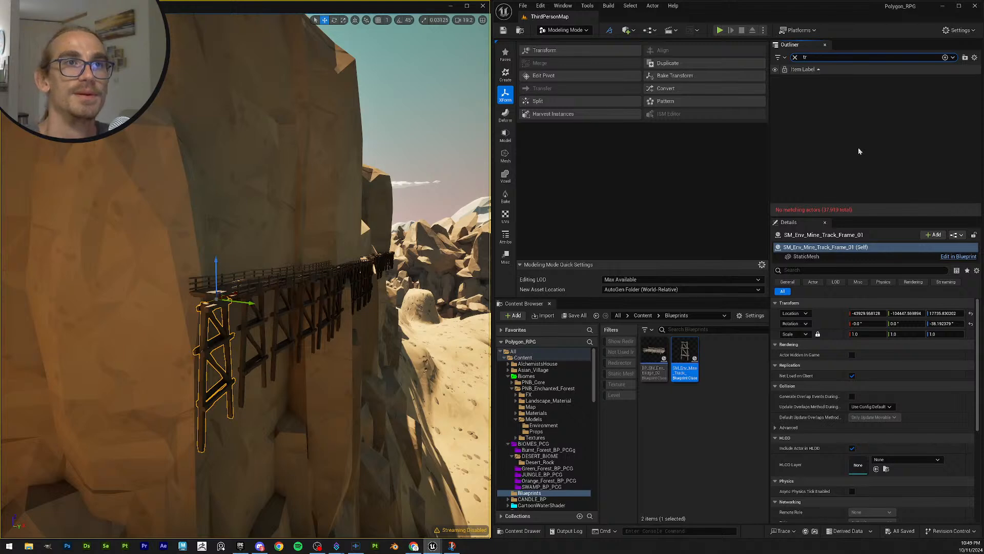
pyautogui.write('tra')
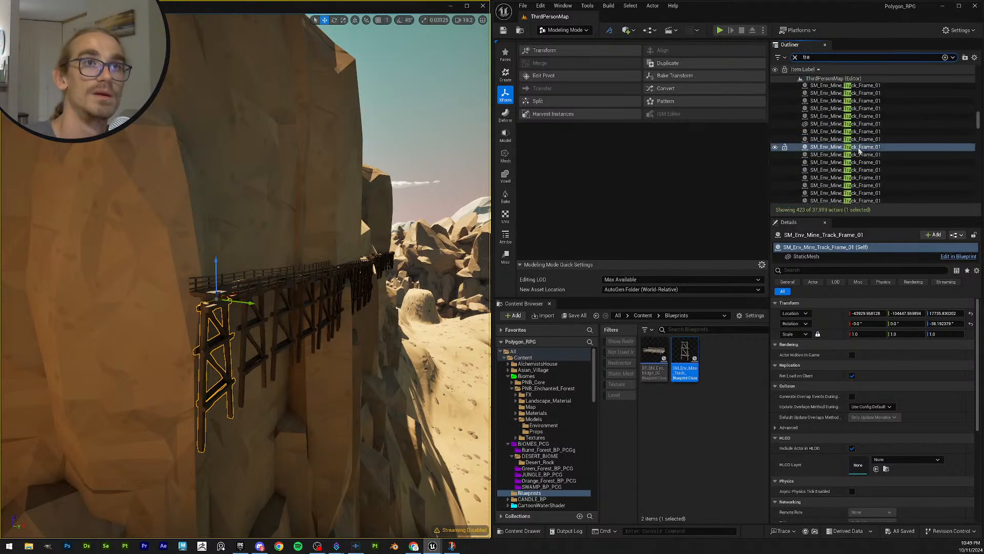
pyautogui.write('ck frame')
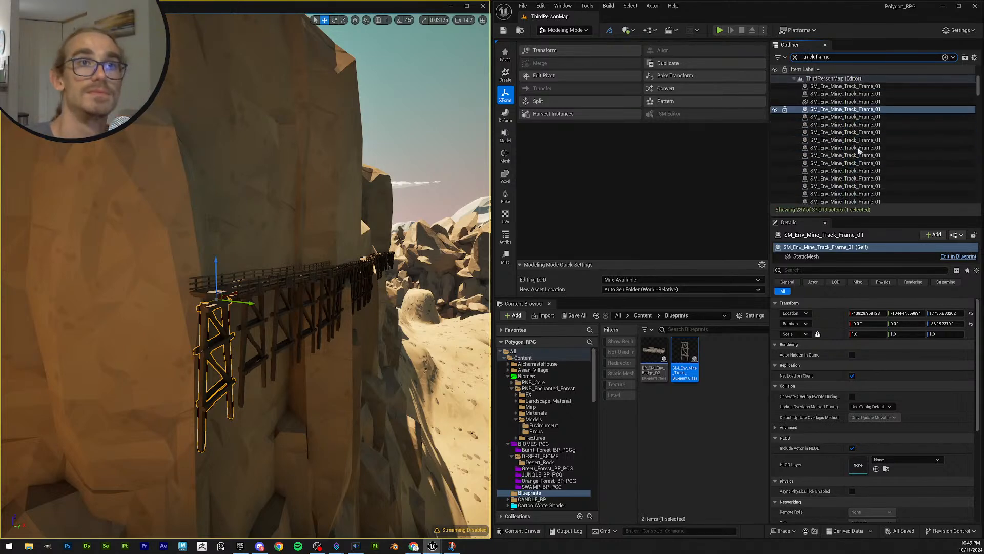
# Step: Select every listed mine track frame actor, from the first SM_Env_Mine_Track_Frame_01 through SM_Env_Mine_Track_Frame_03
pyautogui.click(882, 89)
pyautogui.scroll(-5, 951, 151)
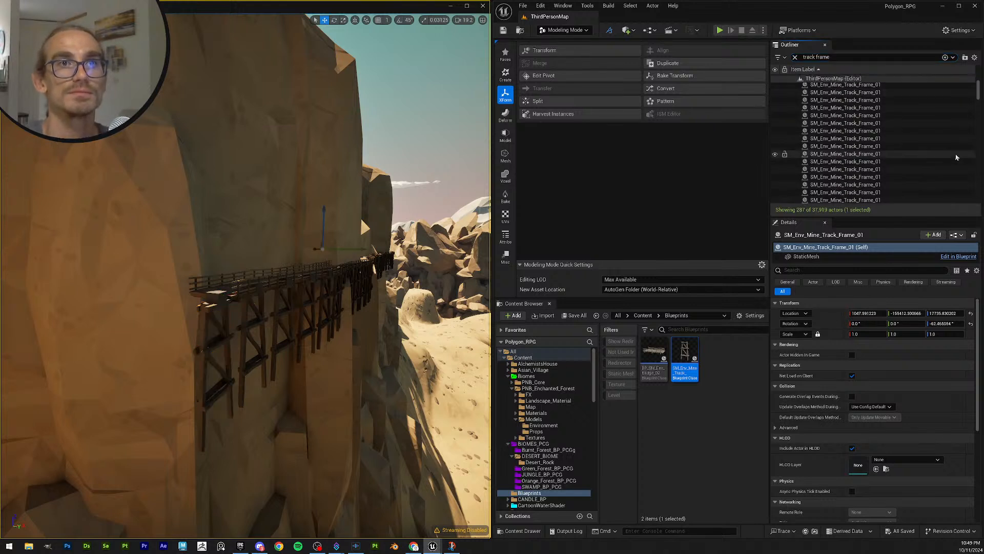
pyautogui.moveTo(979, 103); pyautogui.dragTo(952, 210)
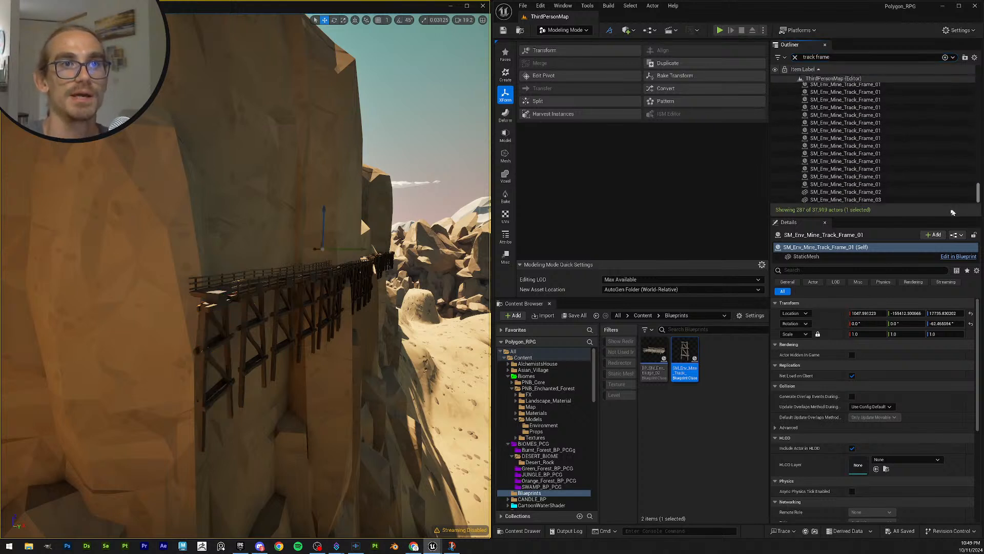
pyautogui.scroll(1, 922, 157)
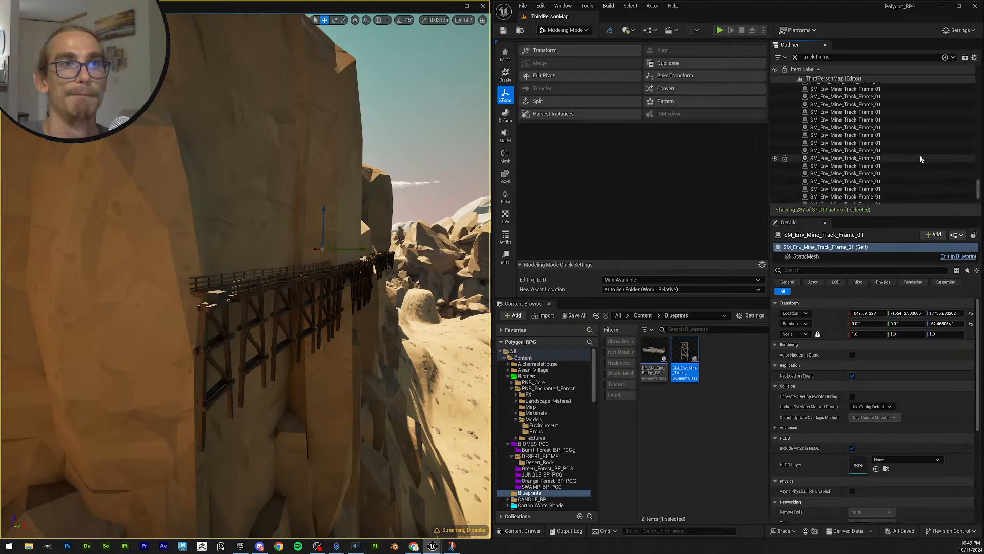
pyautogui.moveTo(979, 187); pyautogui.dragTo(982, 46)
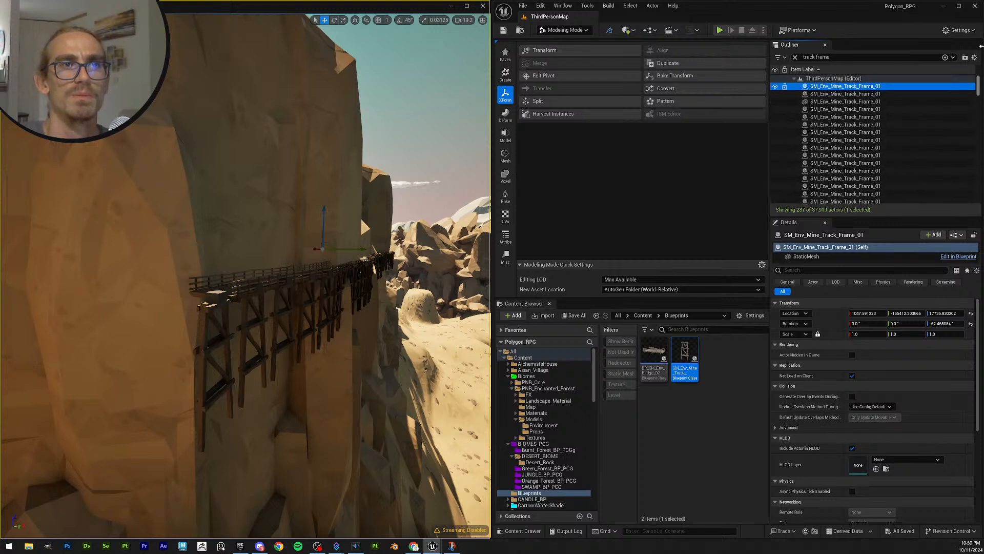
pyautogui.moveTo(978, 157); pyautogui.dragTo(960, 225)
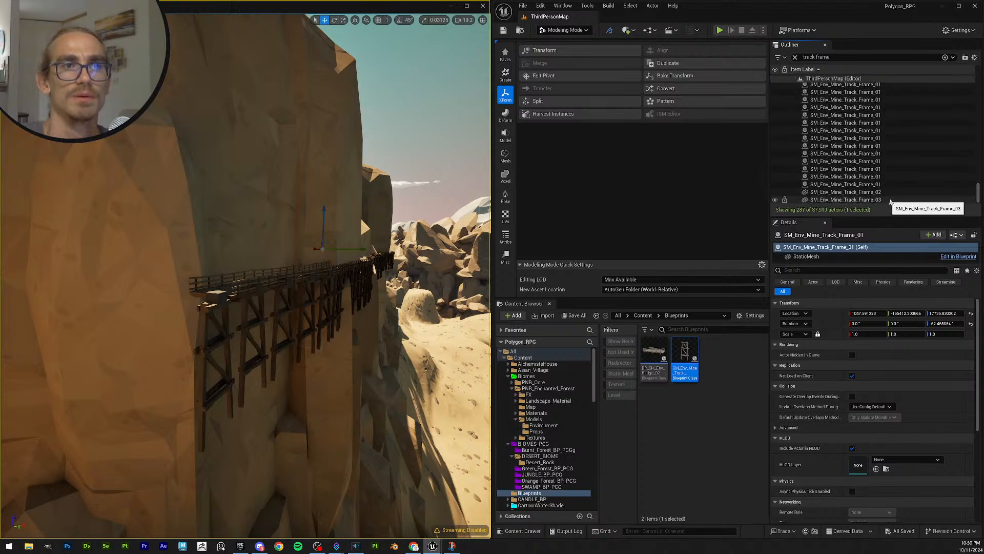
pyautogui.keyDown('shift'); pyautogui.click(888, 200); pyautogui.keyUp('shift')
# Step: Remove the three standalone track frames by the wooden shack in the desert from the selection
pyautogui.press('s')
pyautogui.moveTo(363, 246); pyautogui.dragTo(354, 315, button='right')
pyautogui.scroll(3, 363, 246)
pyautogui.press('w')
pyautogui.scroll(-3, 331, 343)
pyautogui.press('w')
pyautogui.press('s')
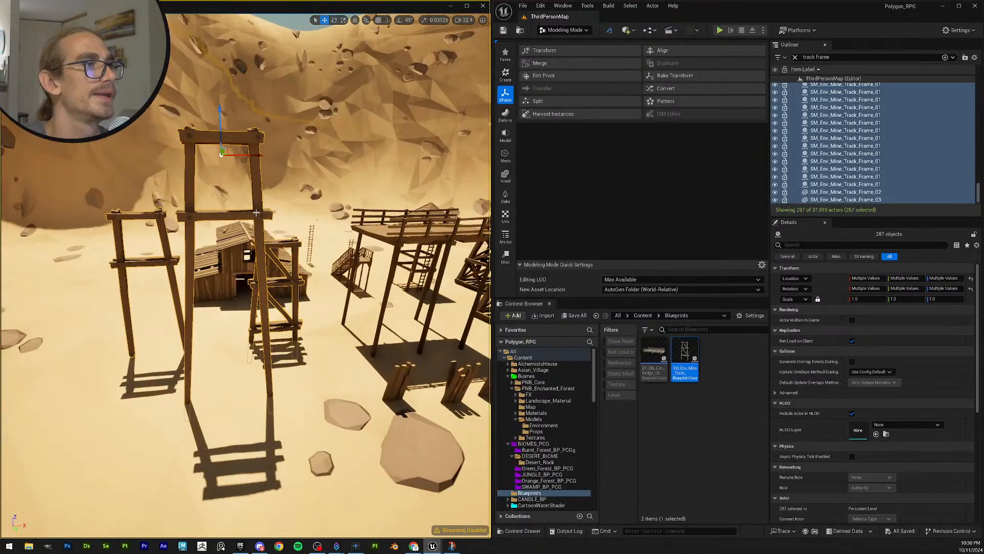
pyautogui.keyDown('ctrl'); pyautogui.click(256, 212); pyautogui.keyUp('ctrl')
pyautogui.keyDown('ctrl'); pyautogui.click(113, 220); pyautogui.keyUp('ctrl')
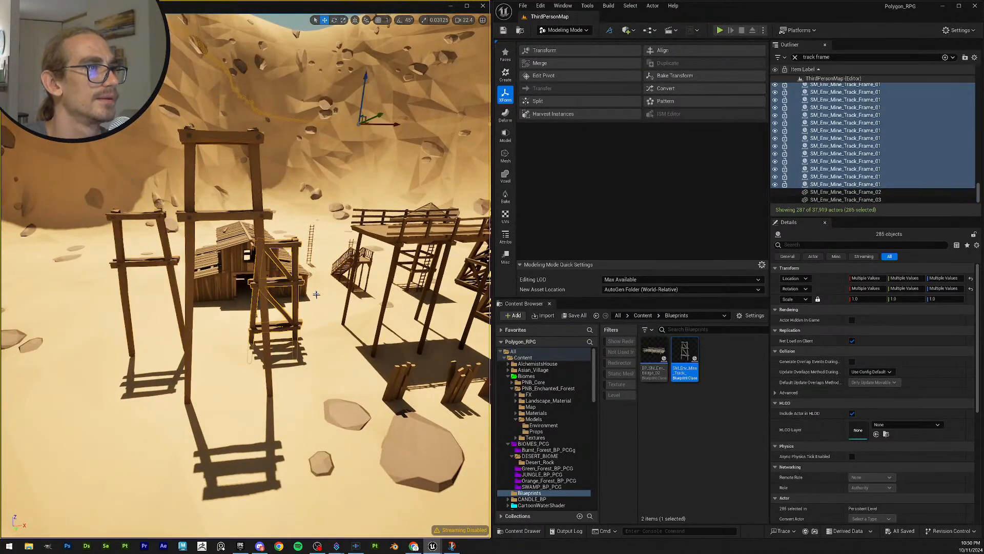
pyautogui.keyDown('ctrl'); pyautogui.click(298, 245); pyautogui.keyUp('ctrl')
# Step: Duplicate the selected walkway frames and move the copies down along Z as a second row beneath the originals
pyautogui.press('w')
pyautogui.moveTo(298, 245); pyautogui.dragTo(220, 282, button='right')
pyautogui.scroll(1, 298, 200)
pyautogui.press('s')
pyautogui.scroll(5, 303, 241)
pyautogui.moveTo(350, 240)
pyautogui.mouseDown(button='right')
pyautogui.moveTo(349, 262)
pyautogui.moveTo(363, 109)
pyautogui.moveTo(365, 127)
pyautogui.moveTo(354, 106)
pyautogui.moveTo(370, 108)
pyautogui.moveTo(354, 118)
pyautogui.moveTo(359, 103)
pyautogui.moveTo(353, 228)
pyautogui.mouseUp(button='right')
pyautogui.press('f')
pyautogui.press('w')
pyautogui.scroll(-1, 359, 133)
pyautogui.scroll(-2, 362, 115)
pyautogui.press('w')
pyautogui.scroll(-2, 365, 111)
pyautogui.press('s')
pyautogui.scroll(-2, 355, 117)
pyautogui.press('w')
pyautogui.scroll(-1, 353, 229)
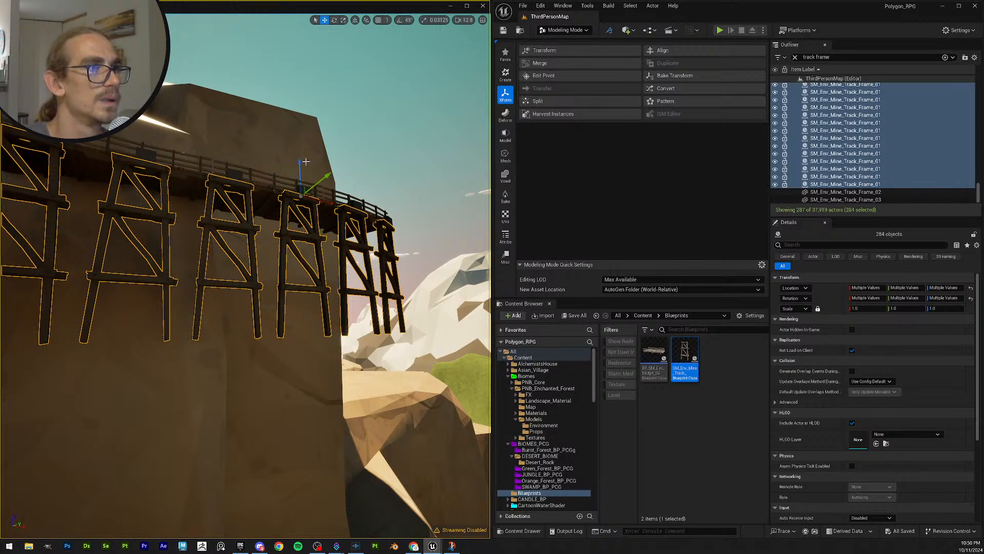
pyautogui.hotkey('ctrl', 'd')
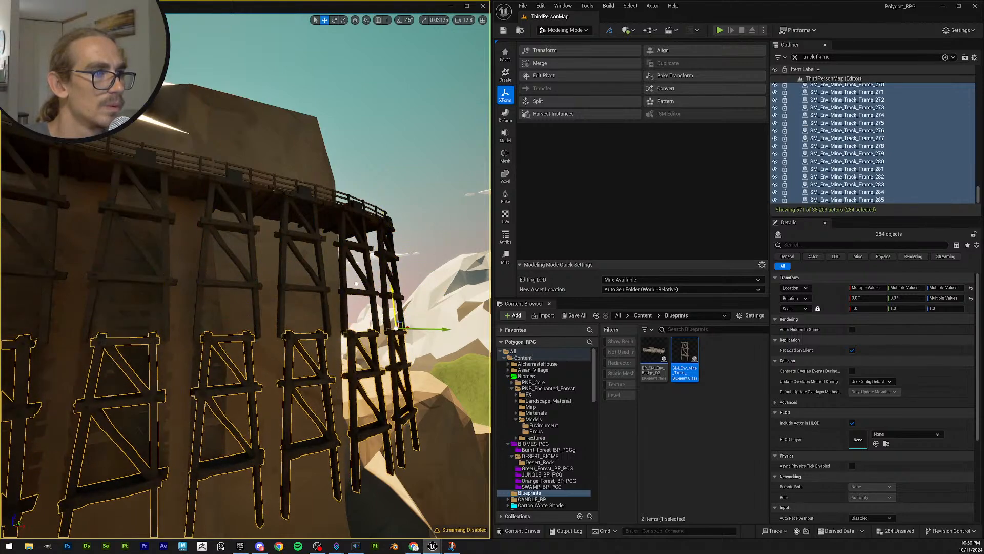
pyautogui.moveTo(356, 283); pyautogui.dragTo(357, 284)
# Step: Raise the duplicated second row along Z so it overlaps the legs of the frames above
pyautogui.moveTo(357, 283); pyautogui.dragTo(323, 304, button='right')
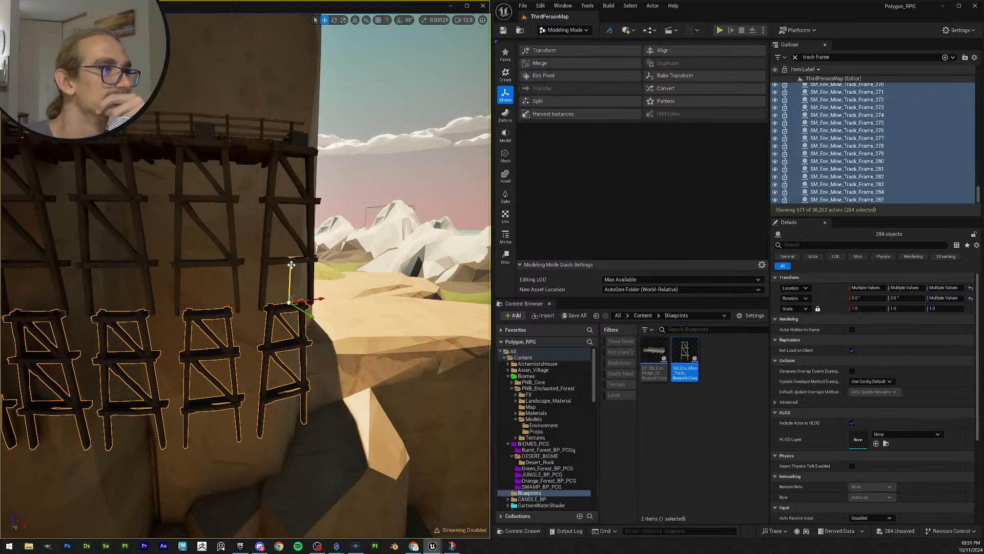
pyautogui.moveTo(285, 247); pyautogui.dragTo(290, 197)
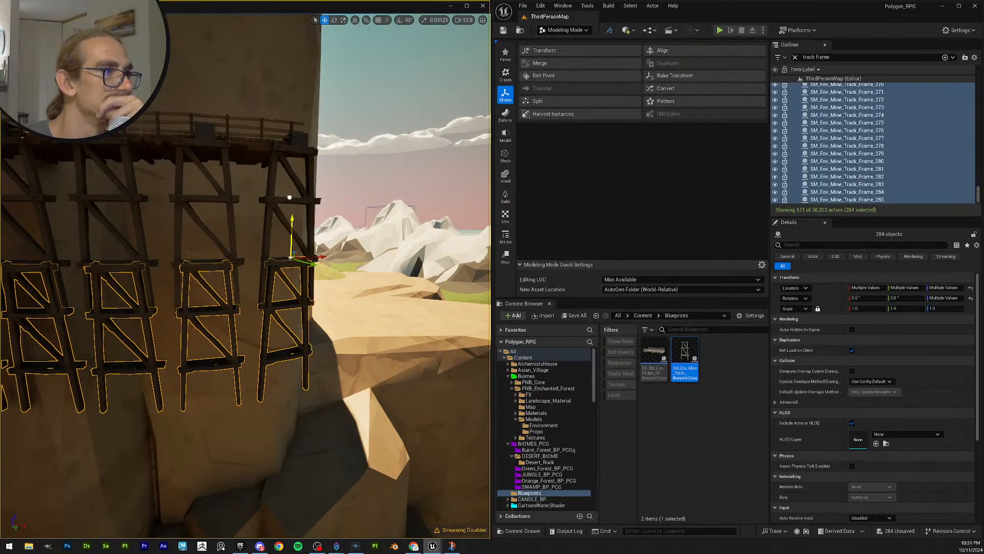
pyautogui.moveTo(290, 198); pyautogui.dragTo(296, 200)
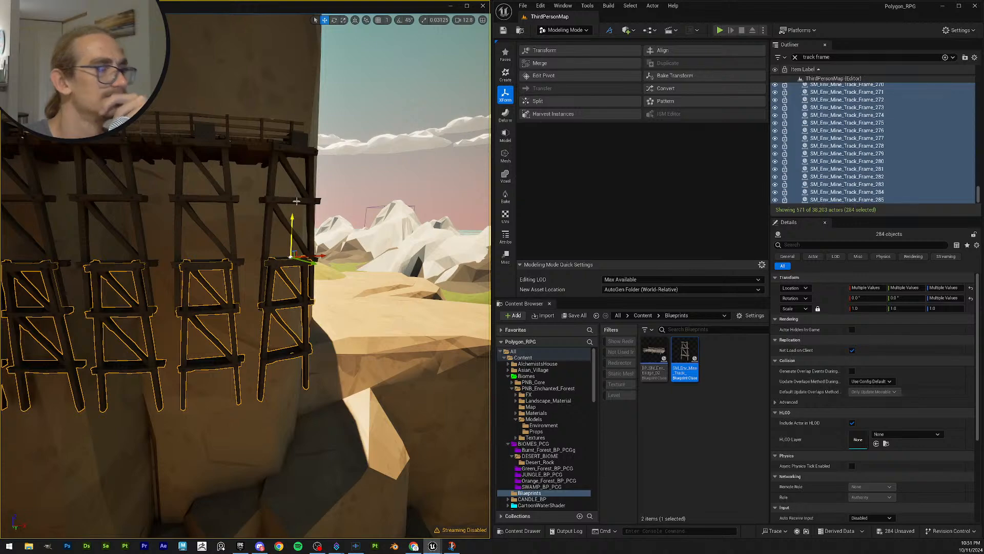
# Step: Fine-tune the second row's height so its top beams meet the lowest crossbeams of the original frames
pyautogui.moveTo(370, 261)
pyautogui.mouseDown(button='right')
pyautogui.moveTo(308, 251)
pyautogui.moveTo(366, 244)
pyautogui.moveTo(370, 271)
pyautogui.moveTo(386, 273)
pyautogui.moveTo(366, 247)
pyautogui.moveTo(380, 260)
pyautogui.moveTo(385, 249)
pyautogui.mouseUp(button='right')
pyautogui.press('w')
pyautogui.scroll(-1, 370, 272)
pyautogui.press('w')
pyautogui.scroll(-2, 386, 253)
pyautogui.press('s')
pyautogui.press('q')
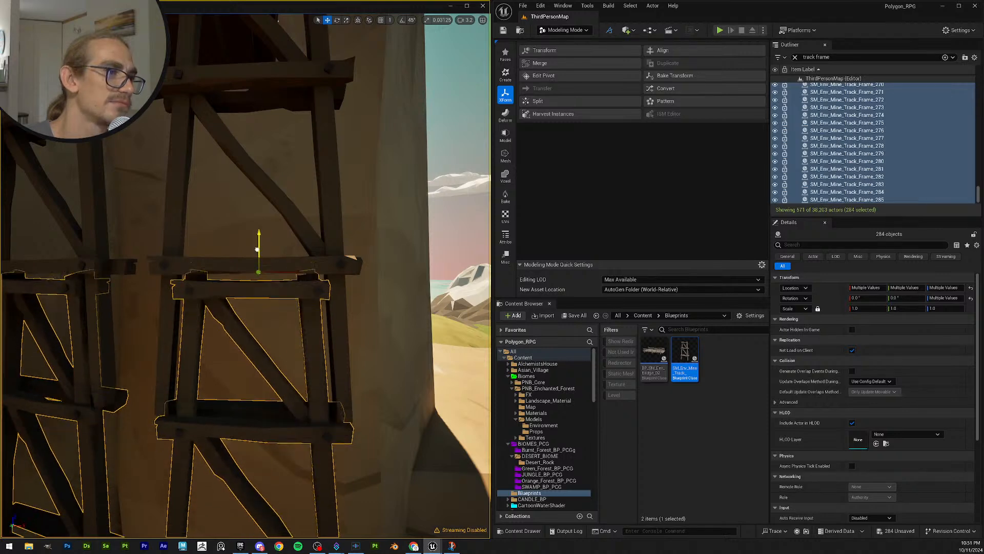
pyautogui.moveTo(261, 234); pyautogui.dragTo(263, 234)
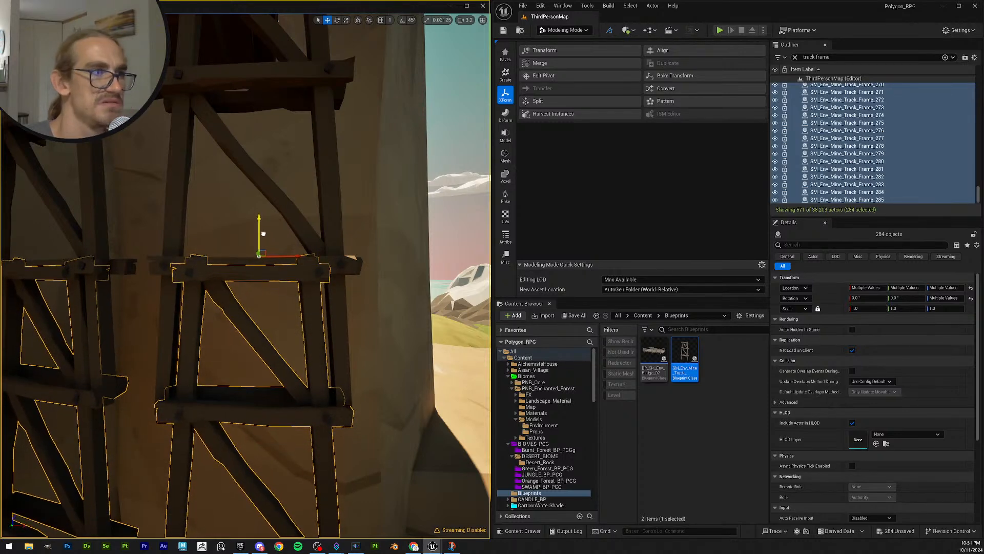
# Step: Duplicate the second row of frames and move the copies down along Z as a third row
pyautogui.press('s')
pyautogui.moveTo(263, 234); pyautogui.dragTo(218, 237, button='right')
pyautogui.scroll(3, 263, 234)
pyautogui.press('a')
pyautogui.scroll(1, 244, 237)
pyautogui.press('w')
pyautogui.press('s')
pyautogui.moveTo(294, 239); pyautogui.dragTo(293, 239, button='right')
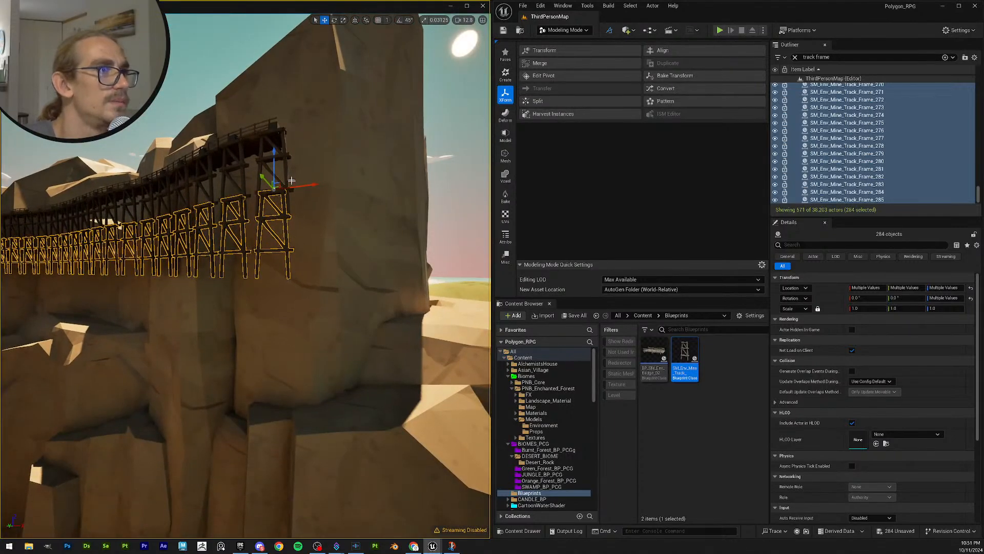
pyautogui.hotkey('ctrl', 'd')
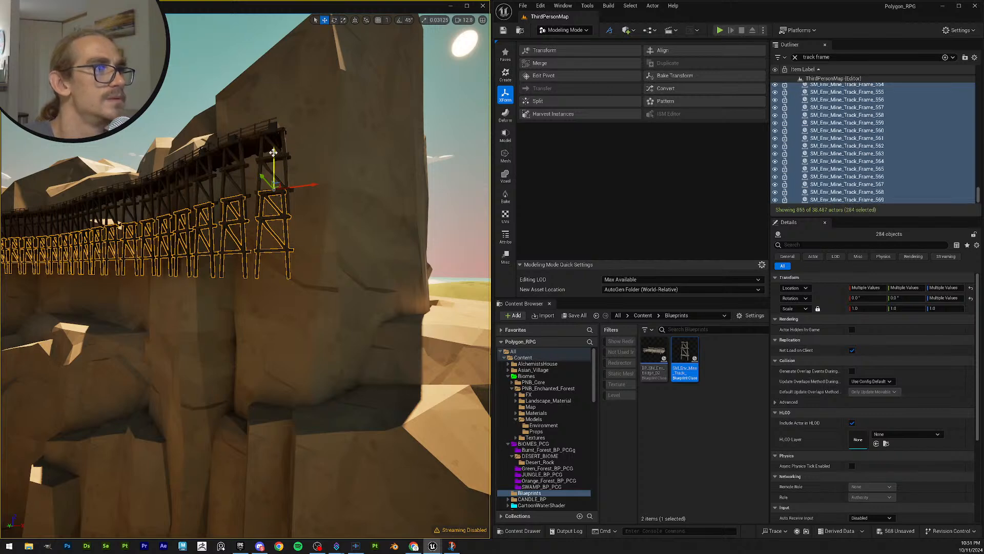
pyautogui.moveTo(274, 150); pyautogui.dragTo(271, 219)
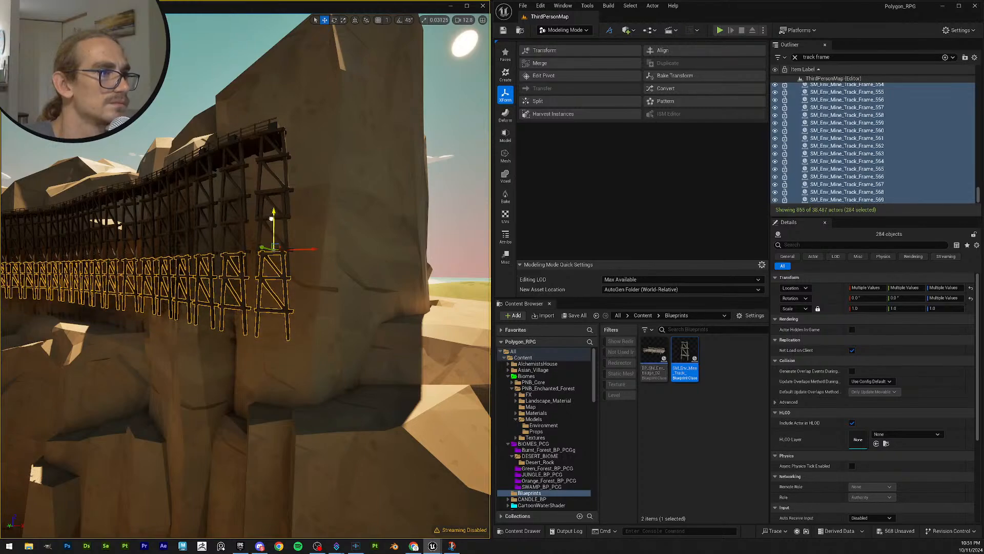
# Step: Raise the third row slightly so its top beams line up with the lowest crossbeams of the second row
pyautogui.press('a')
pyautogui.moveTo(271, 219); pyautogui.dragTo(320, 216, button='right')
pyautogui.press('w')
pyautogui.scroll(-1, 271, 219)
pyautogui.press('w')
pyautogui.scroll(1, 271, 219)
pyautogui.press('w')
pyautogui.press('w')
pyautogui.press('e')
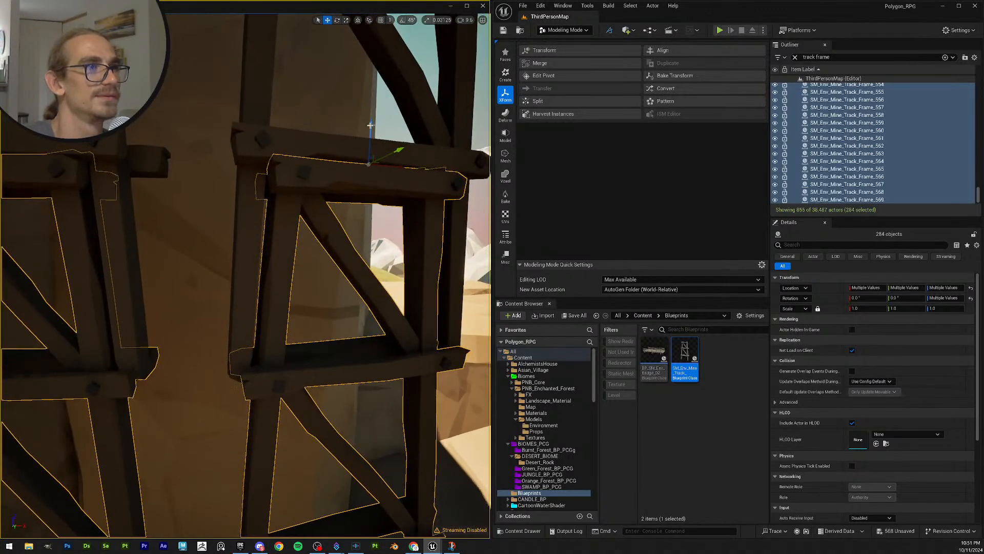
pyautogui.moveTo(370, 122); pyautogui.dragTo(379, 99)
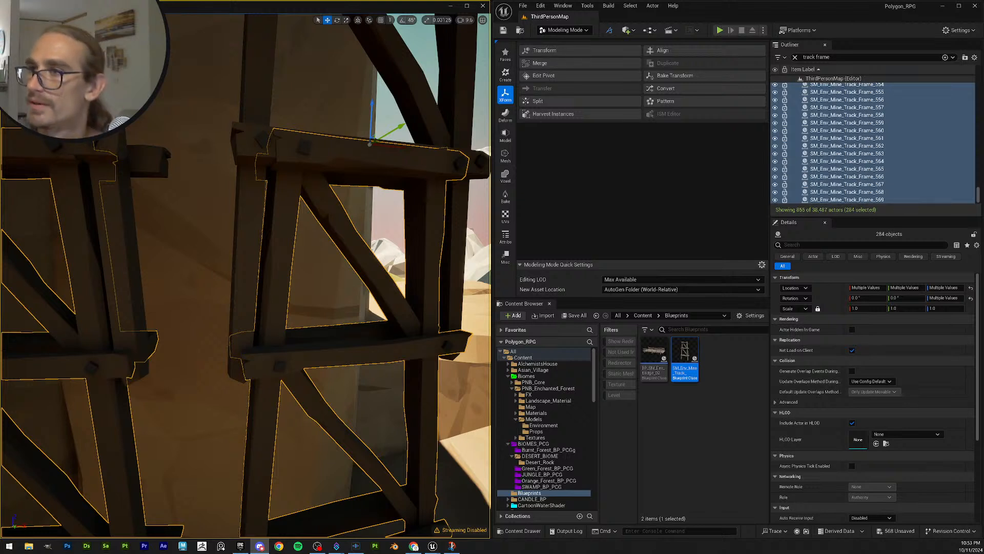
pyautogui.hotkey('alt', 'Tab')
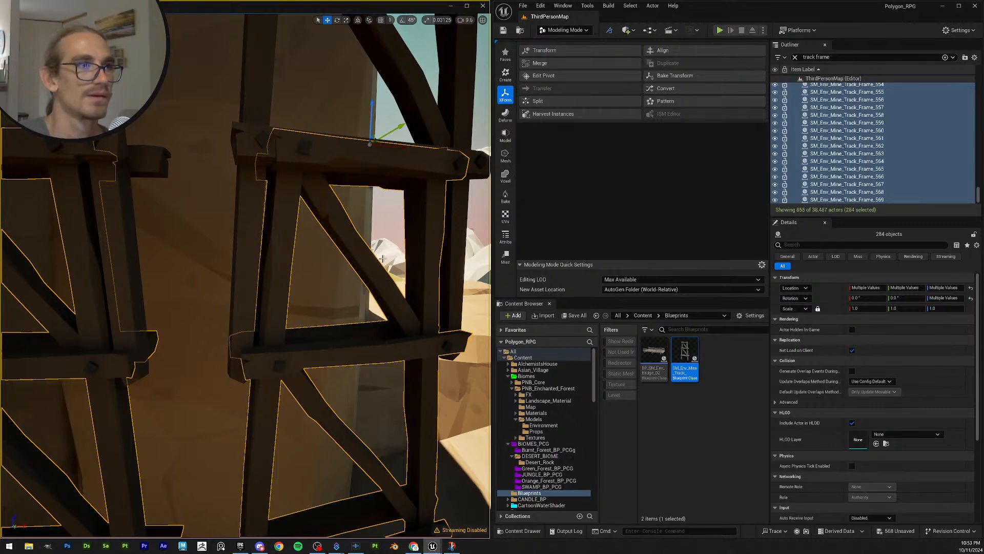
pyautogui.press('s')
pyautogui.moveTo(418, 275); pyautogui.dragTo(306, 192, button='right')
pyautogui.press('w')
pyautogui.press('w')
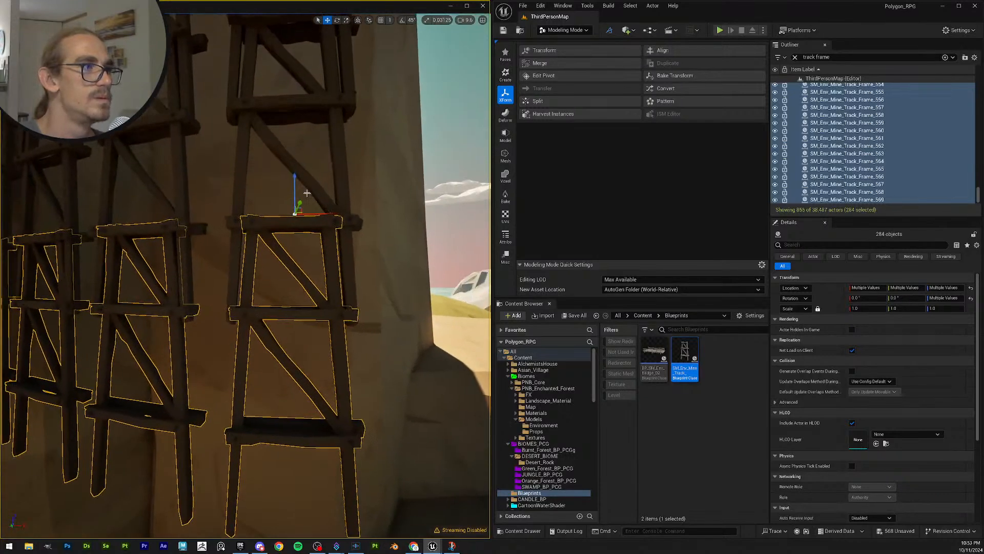
pyautogui.moveTo(293, 180); pyautogui.dragTo(292, 201)
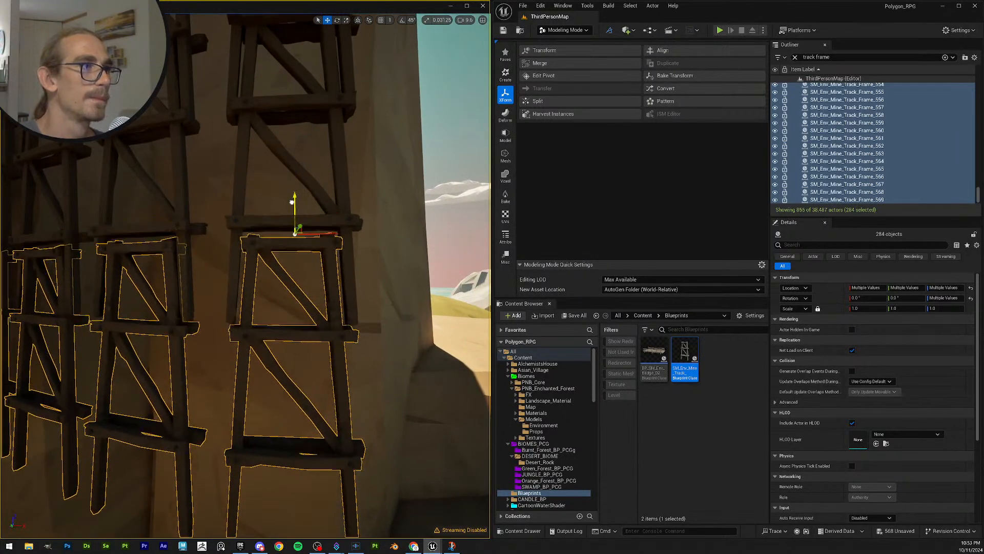
pyautogui.hotkey('ctrl', 'z')
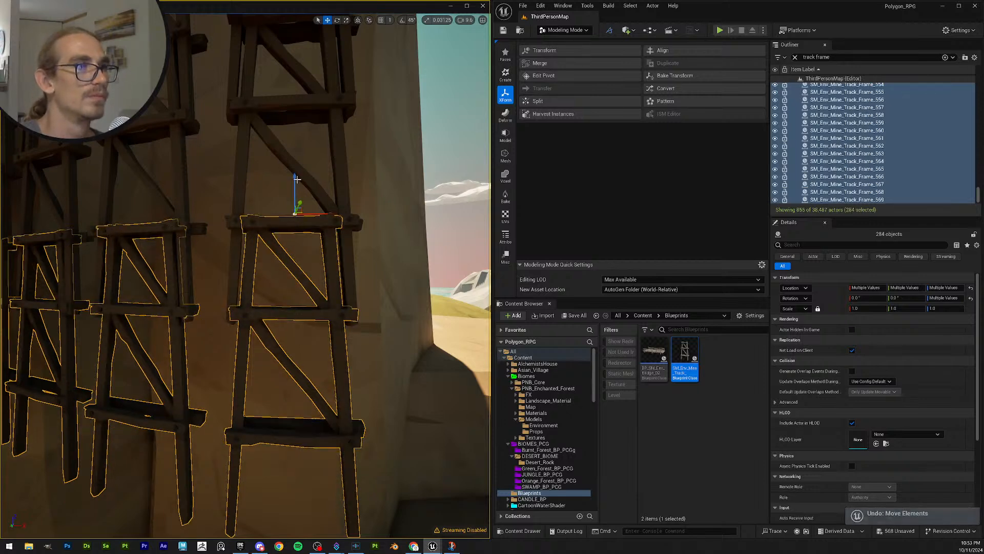
# Step: Duplicate the third row and lower the copies as a fourth row, aligning their top beams with the lowest crossbeams above
pyautogui.hotkey('ctrl', 'd')
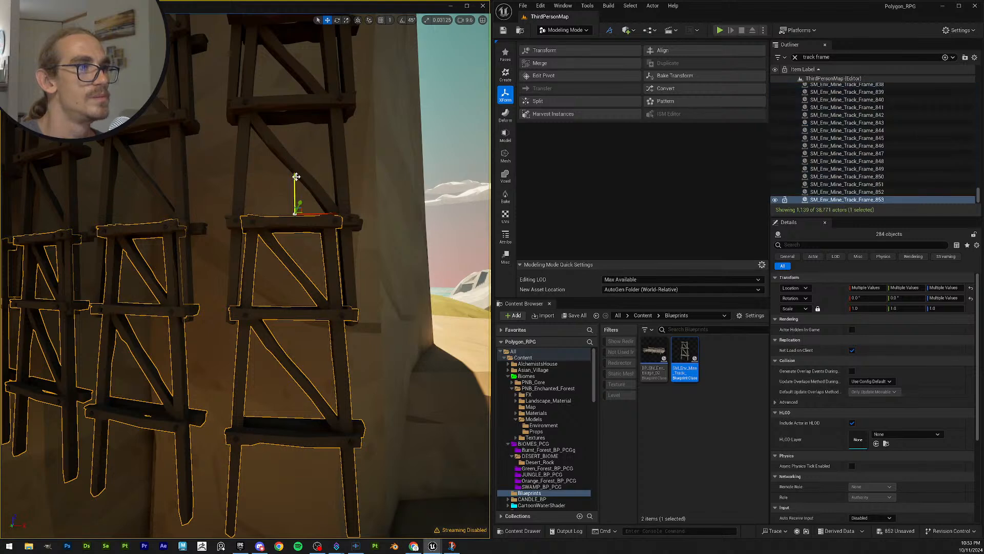
pyautogui.moveTo(296, 176); pyautogui.dragTo(278, 455)
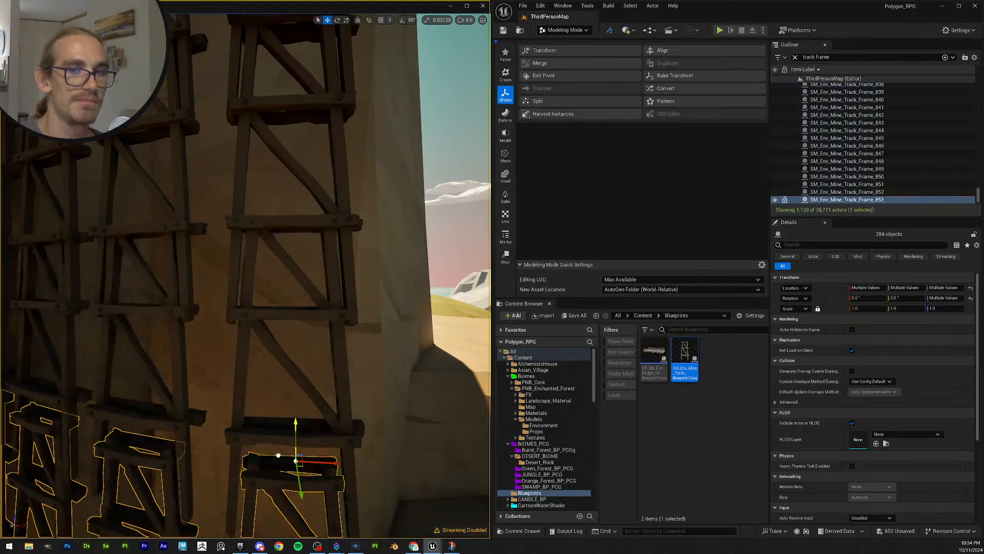
pyautogui.moveTo(278, 455); pyautogui.dragTo(350, 333, button='right')
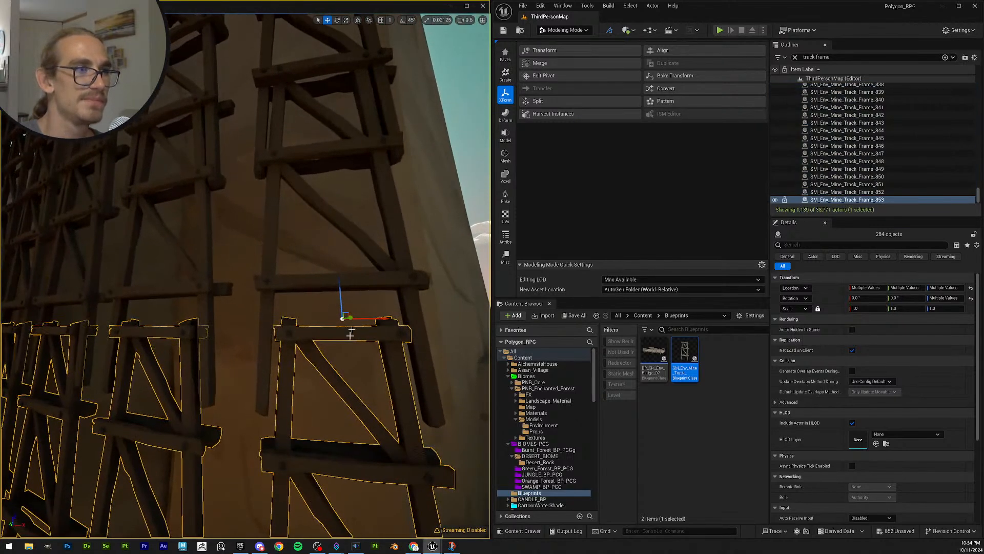
pyautogui.moveTo(340, 280); pyautogui.dragTo(328, 234)
# Step: Duplicate the fourth row of frames and move the copies down along Z as a fifth row
pyautogui.scroll(-8, 328, 234)
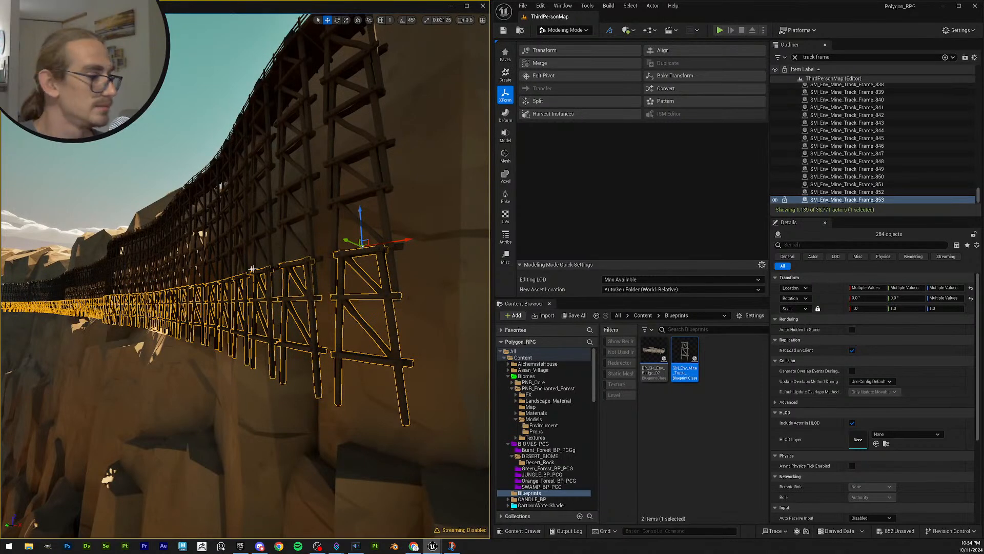
pyautogui.hotkey('ctrl', 'd')
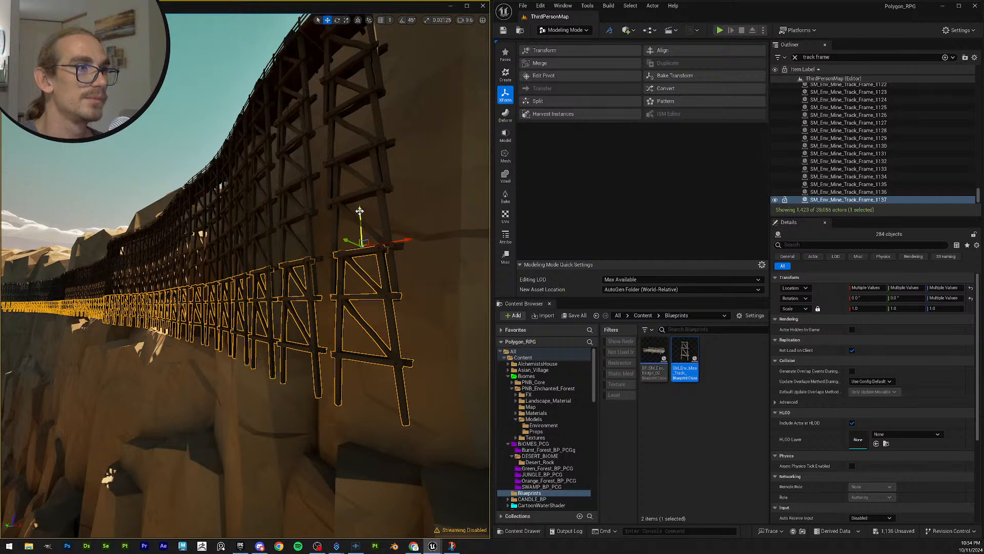
pyautogui.moveTo(360, 210); pyautogui.dragTo(359, 229)
pyautogui.moveTo(359, 294); pyautogui.dragTo(351, 375)
# Step: Raise the fifth row until its top beams meet the lowest crossbeams of the fourth row
pyautogui.moveTo(324, 339); pyautogui.dragTo(394, 330, button='right')
pyautogui.scroll(-1, 323, 339)
pyautogui.press('w')
pyautogui.press('w')
pyautogui.scroll(2, 394, 329)
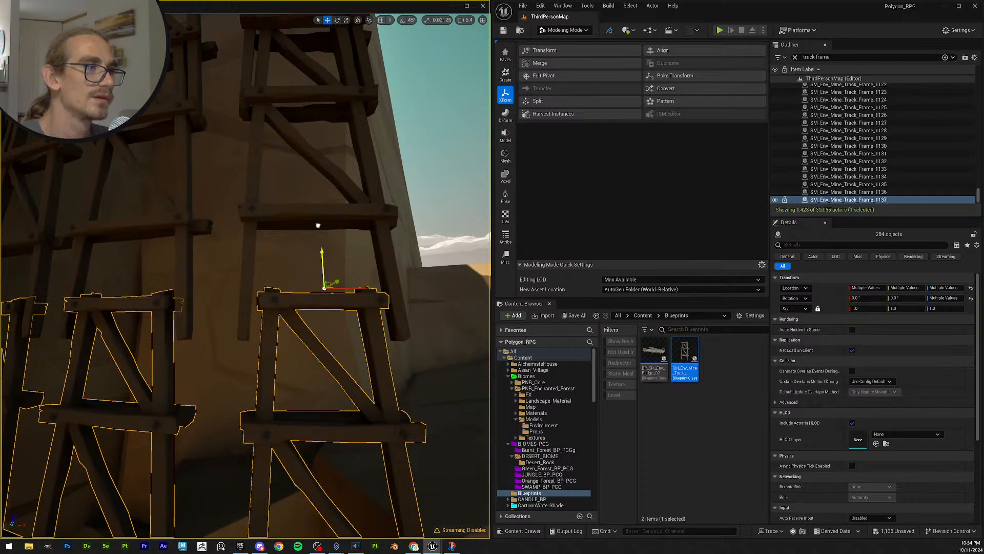
pyautogui.moveTo(317, 225); pyautogui.dragTo(319, 158)
pyautogui.moveTo(318, 158)
pyautogui.mouseDown(button='right')
pyautogui.moveTo(292, 161)
pyautogui.moveTo(328, 157)
pyautogui.mouseUp(button='right')
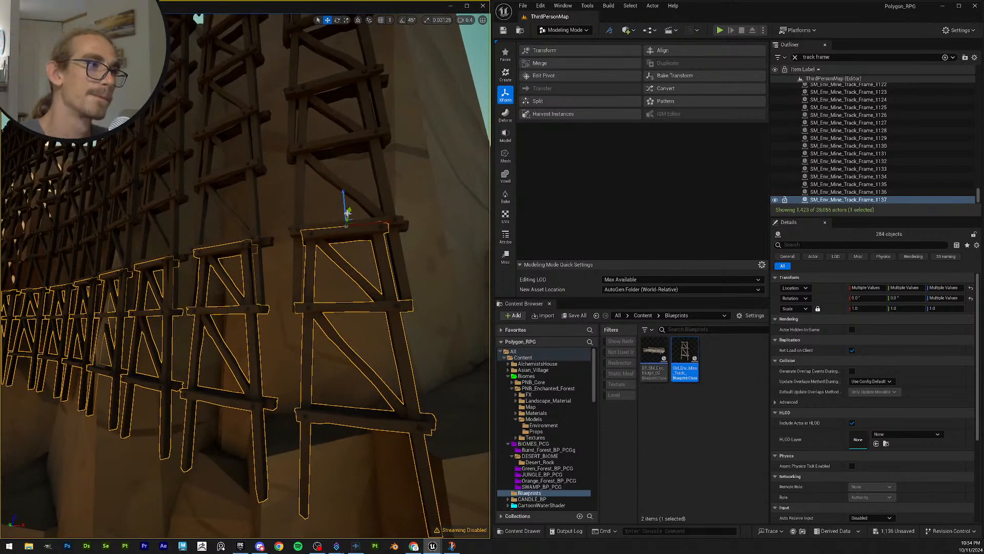
# Step: Duplicate the fifth row of mine-track frames and move the copies down along Z as a sixth row
pyautogui.hotkey('ctrl', 'd')
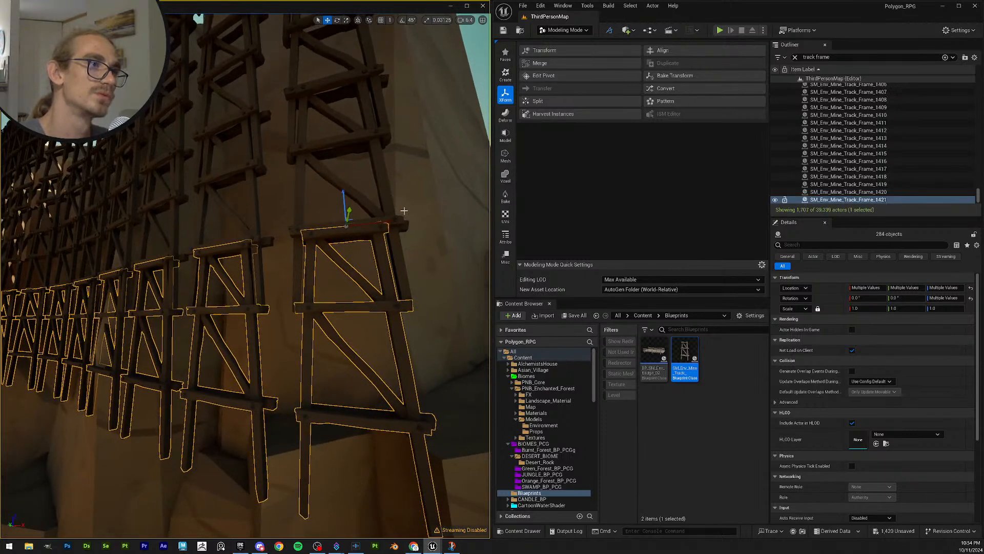
pyautogui.press('s')
pyautogui.moveTo(403, 201); pyautogui.dragTo(409, 194, button='right')
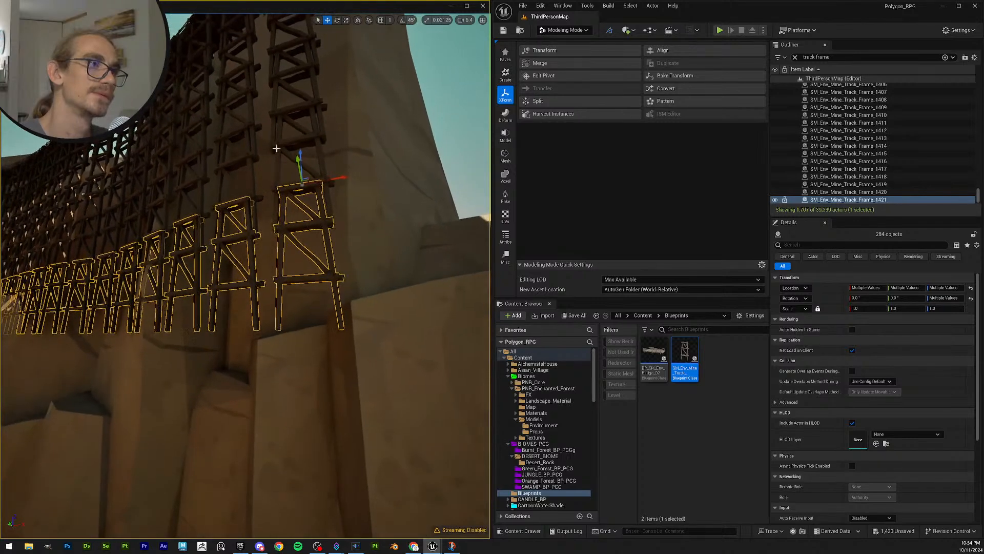
pyautogui.press('a')
pyautogui.moveTo(281, 156); pyautogui.dragTo(315, 167, button='right')
pyautogui.press('s')
pyautogui.press('w')
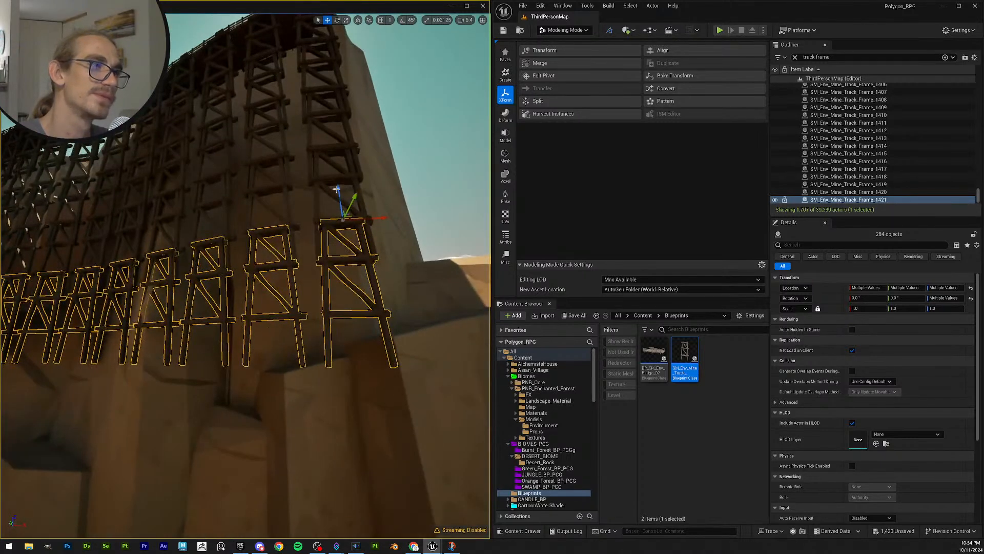
pyautogui.moveTo(338, 189); pyautogui.dragTo(338, 321)
# Step: Fine-tune the sixth row's height until its top beams line up with the lowest crossbeams of the fifth row
pyautogui.press('w')
pyautogui.moveTo(353, 290); pyautogui.dragTo(336, 321, button='right')
pyautogui.scroll(-1, 336, 313)
pyautogui.press('w')
pyautogui.press('d')
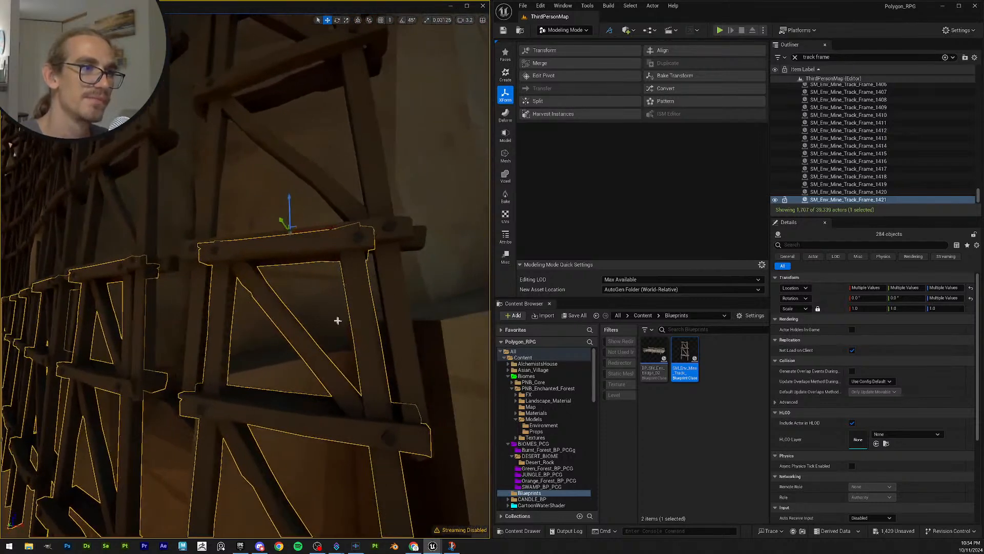
pyautogui.moveTo(287, 196); pyautogui.dragTo(284, 202)
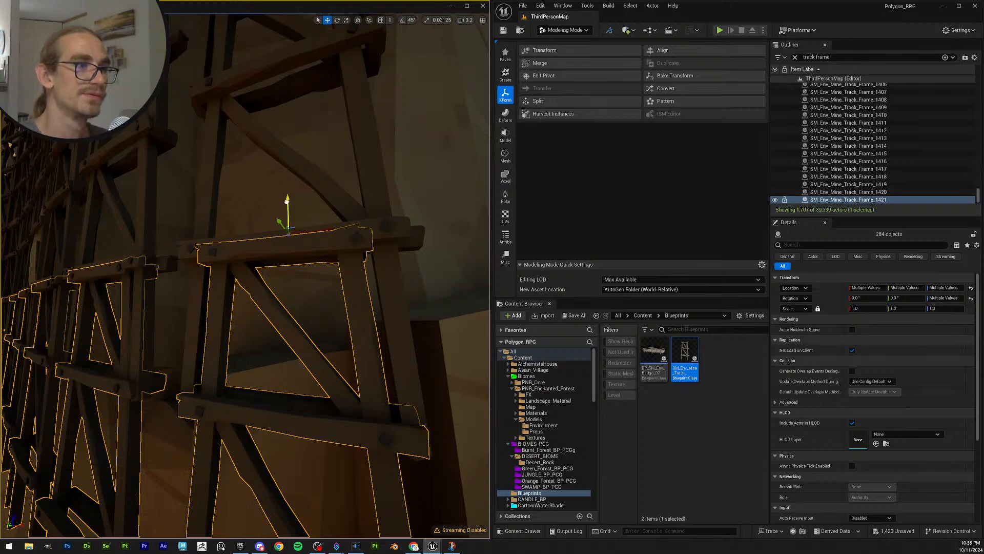
pyautogui.moveTo(285, 204); pyautogui.dragTo(286, 205)
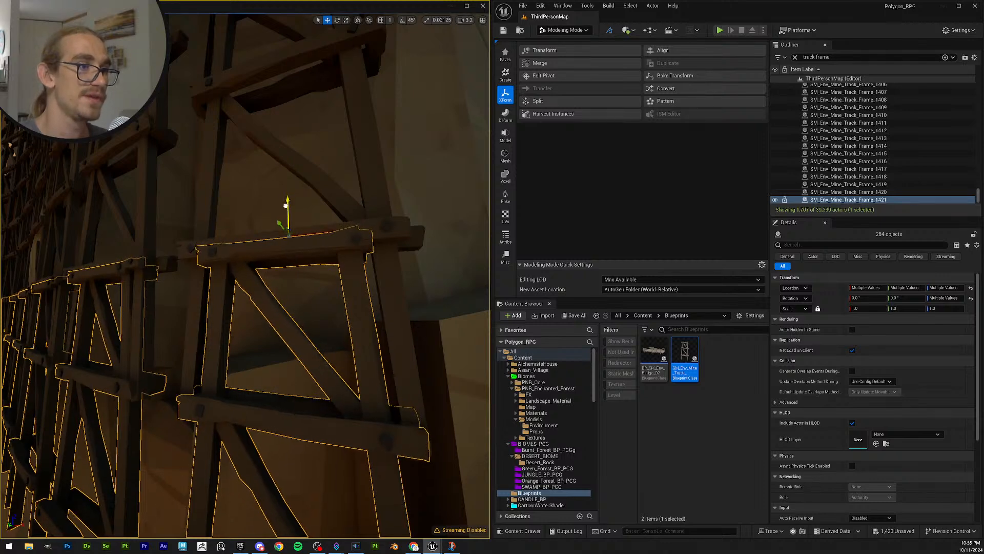
pyautogui.moveTo(342, 311); pyautogui.dragTo(334, 310, button='right')
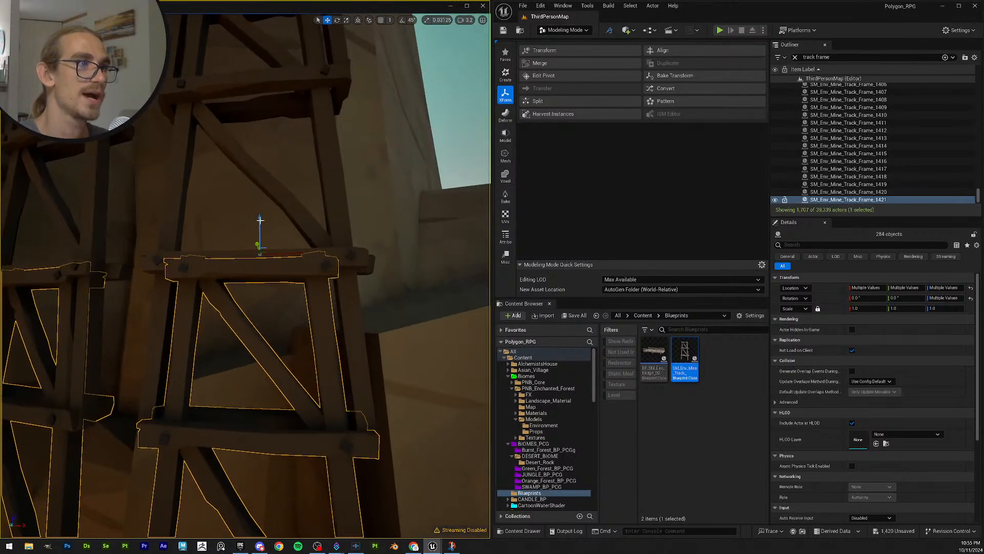
pyautogui.moveTo(260, 217); pyautogui.dragTo(256, 212)
# Step: Duplicate the sixth row of frames straight down the cliff as a seventh row directly beneath it
pyautogui.press('s')
pyautogui.moveTo(255, 213); pyautogui.dragTo(314, 200, button='right')
pyautogui.scroll(1, 205, 215)
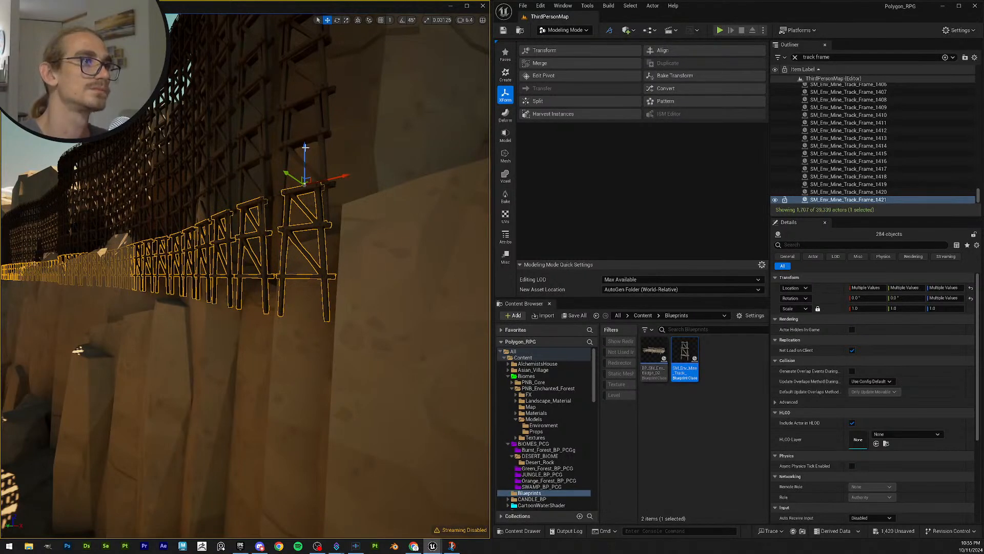
pyautogui.keyDown('alt'); pyautogui.moveTo(304, 148); pyautogui.dragTo(281, 266); pyautogui.keyUp('alt')
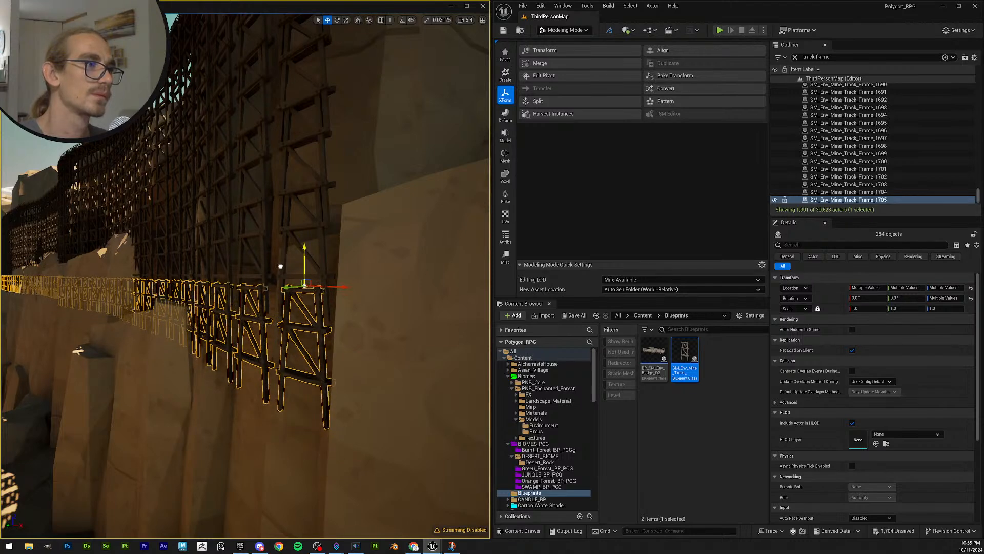
# Step: Copy the seventh row down along Z to form an eighth row whose top beams meet the frames above
pyautogui.moveTo(283, 255)
pyautogui.mouseDown(button='right')
pyautogui.moveTo(252, 254)
pyautogui.moveTo(296, 247)
pyautogui.mouseUp(button='right')
pyautogui.press('w')
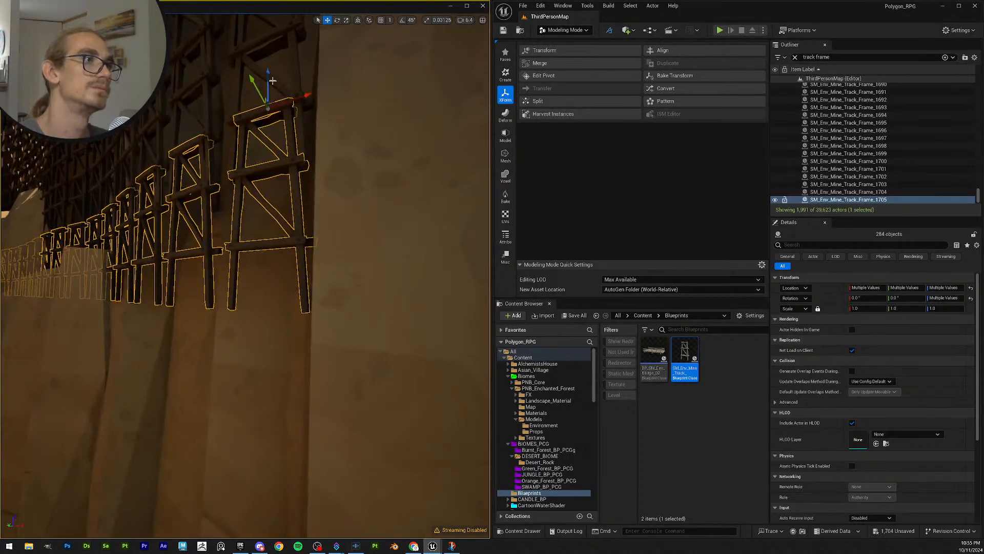
pyautogui.keyDown('alt'); pyautogui.moveTo(269, 76); pyautogui.dragTo(241, 209); pyautogui.keyUp('alt')
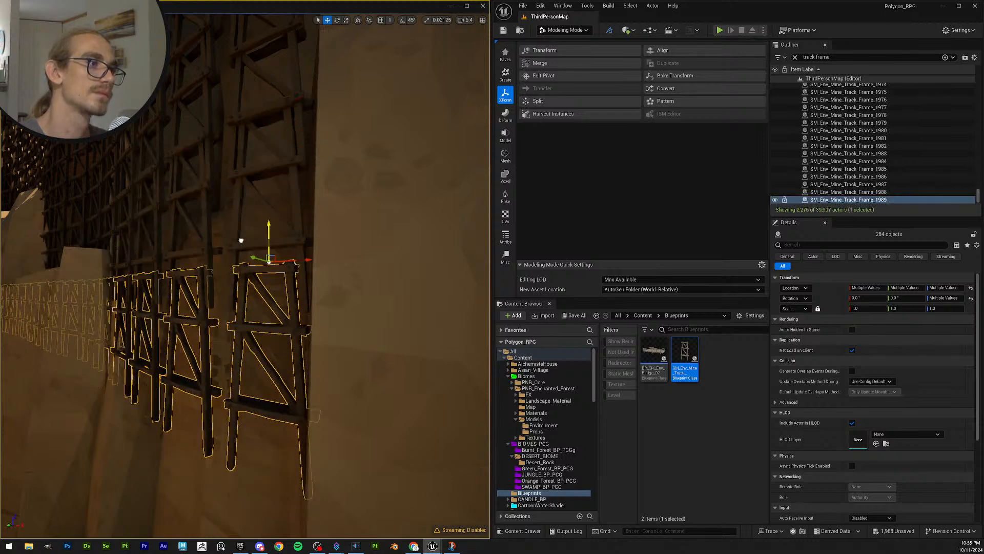
# Step: Duplicate the eighth row and lower the copies as a ninth row under its lowest crossbeams
pyautogui.moveTo(245, 219); pyautogui.dragTo(281, 195, button='right')
pyautogui.scroll(5, 243, 209)
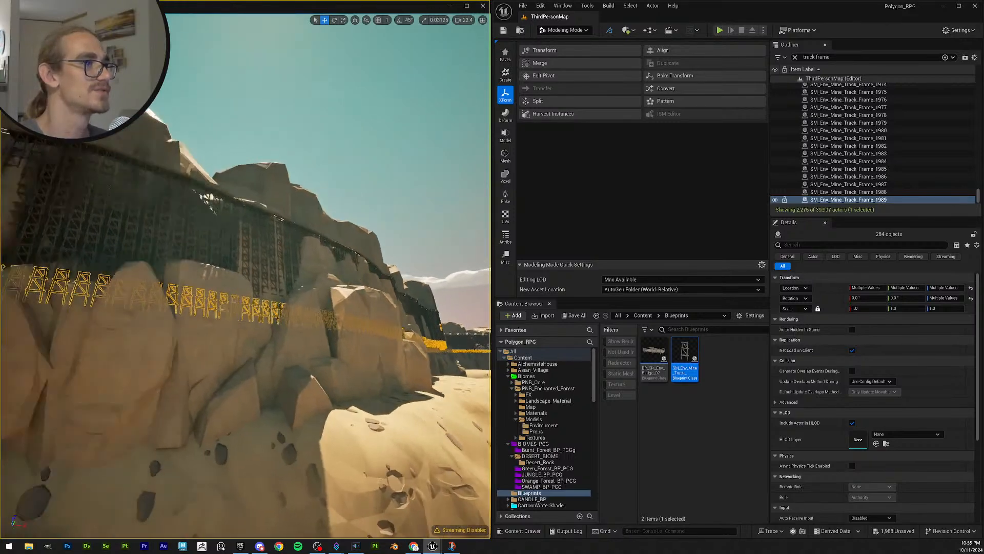
pyautogui.moveTo(281, 194); pyautogui.dragTo(252, 221, button='right')
pyautogui.scroll(1, 331, 211)
pyautogui.scroll(-1, 341, 214)
pyautogui.scroll(-1, 323, 221)
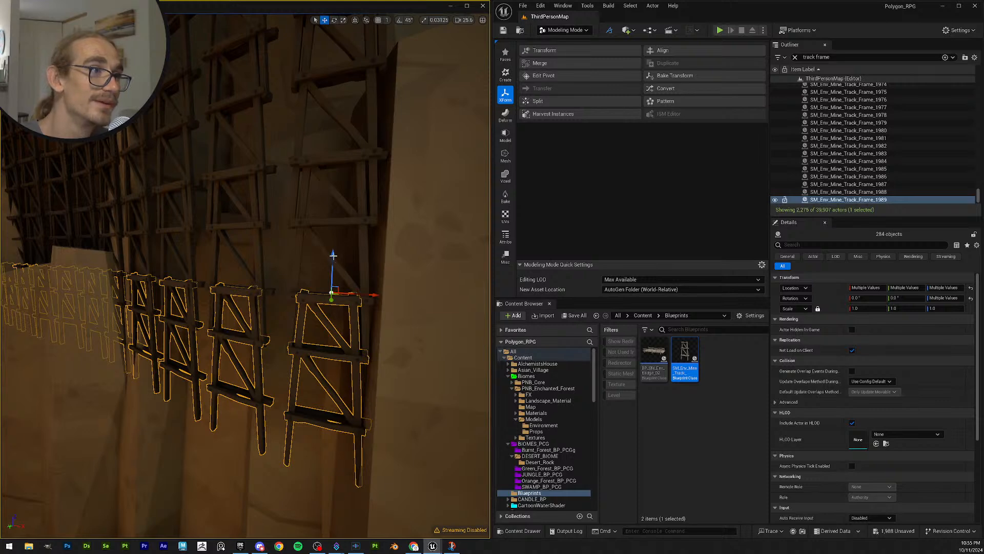
pyautogui.hotkey('ctrl', 'd')
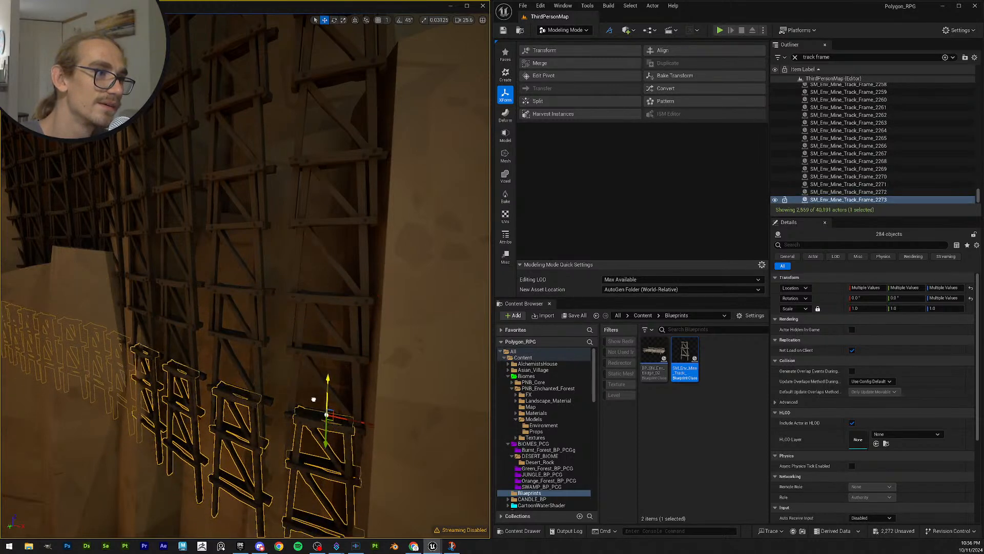
# Step: Duplicate the ninth row downward as a tenth row and raise it slightly to meet the lowest crossbeams above
pyautogui.moveTo(314, 400); pyautogui.dragTo(354, 282, button='right')
pyautogui.scroll(-2, 358, 305)
pyautogui.scroll(-2, 362, 310)
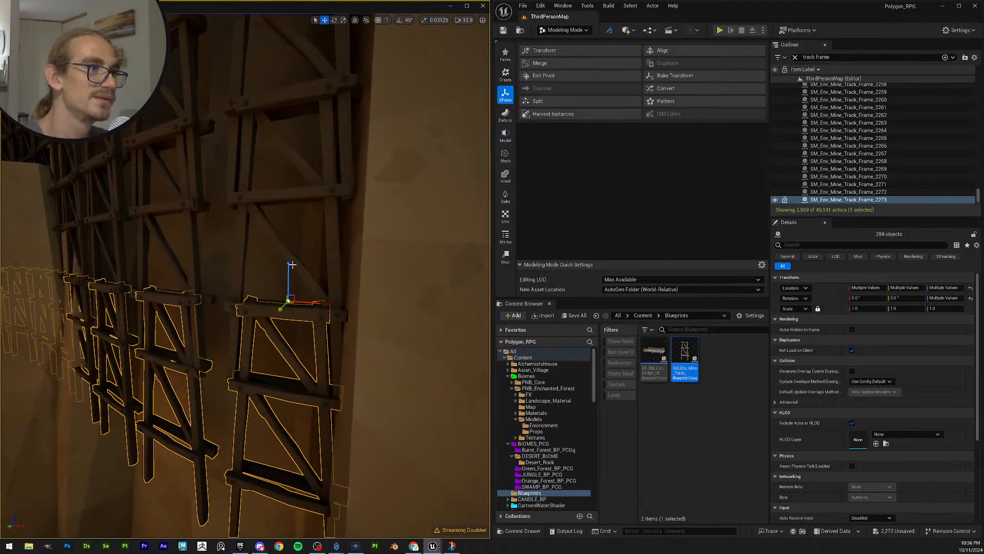
pyautogui.keyDown('alt'); pyautogui.moveTo(289, 265); pyautogui.dragTo(285, 468); pyautogui.keyUp('alt')
pyautogui.moveTo(284, 468); pyautogui.dragTo(303, 461, button='right')
pyautogui.scroll(-1, 295, 459)
pyautogui.moveTo(325, 369); pyautogui.dragTo(287, 369, button='right')
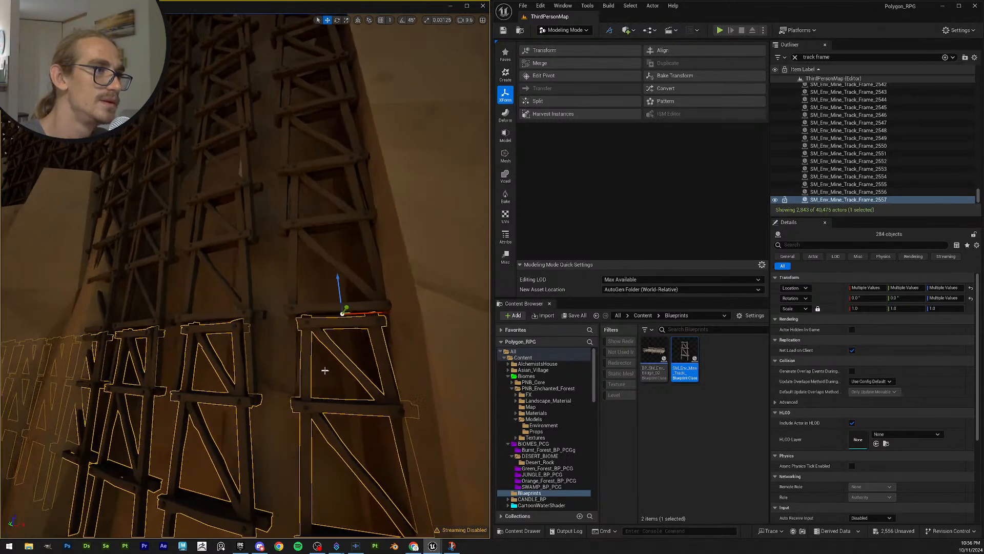
pyautogui.moveTo(340, 280); pyautogui.dragTo(337, 267)
# Step: Duplicate the tenth row of frames down along Z as an eleventh row
pyautogui.press('s')
pyautogui.moveTo(337, 267)
pyautogui.mouseDown(button='right')
pyautogui.moveTo(345, 297)
pyautogui.moveTo(337, 266)
pyautogui.mouseUp(button='right')
pyautogui.press('w')
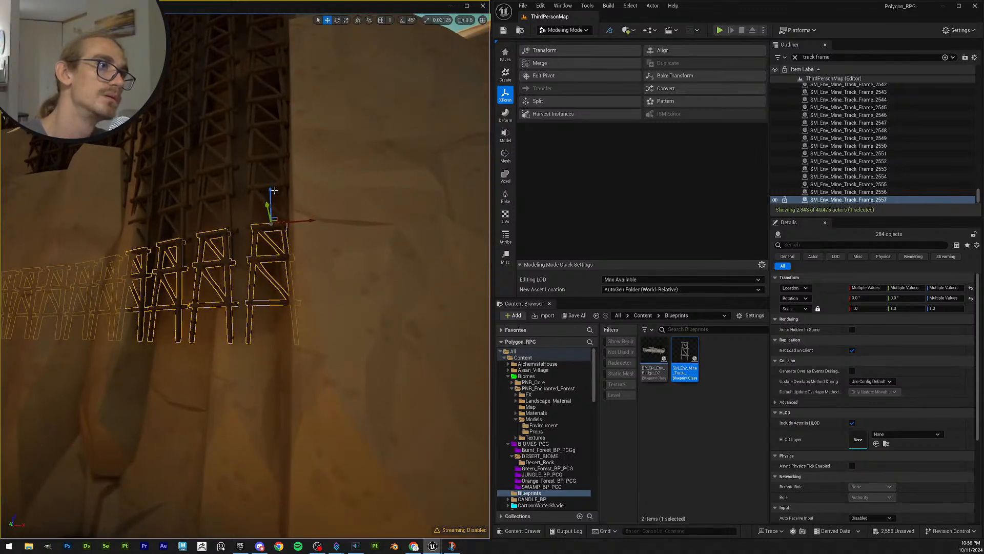
pyautogui.keyDown('alt'); pyautogui.moveTo(273, 191); pyautogui.dragTo(258, 285); pyautogui.keyUp('alt')
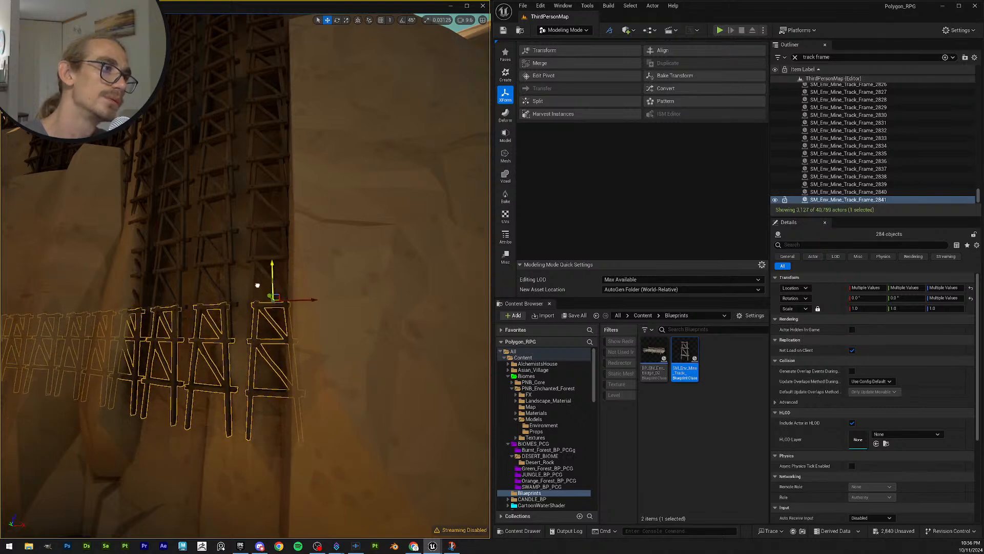
# Step: Duplicate the eleventh row downward as a twelfth row and align its top beams with the lowest crossbeams above
pyautogui.moveTo(298, 285); pyautogui.dragTo(298, 287, button='right')
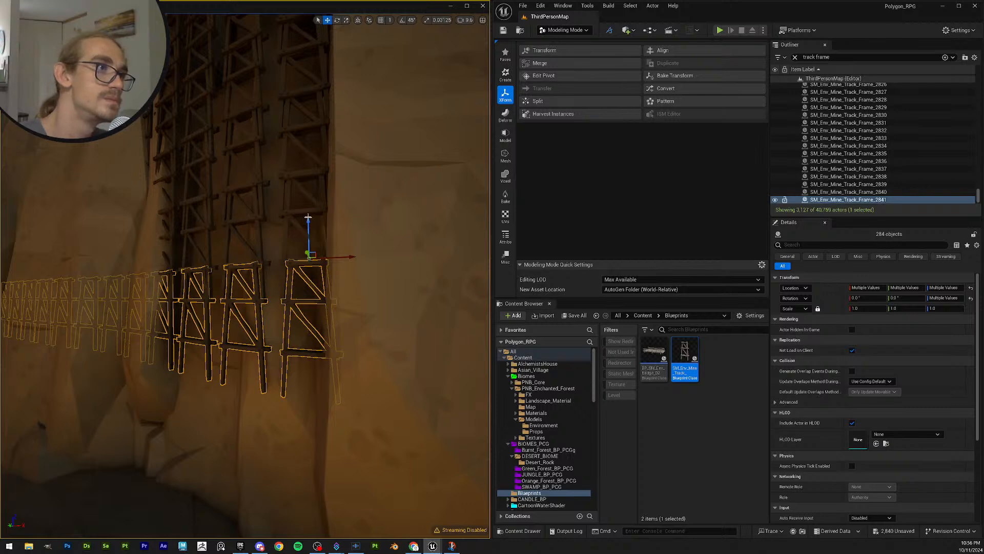
pyautogui.keyDown('alt'); pyautogui.moveTo(308, 222); pyautogui.dragTo(277, 327); pyautogui.keyUp('alt')
pyautogui.moveTo(276, 327); pyautogui.dragTo(266, 326, button='right')
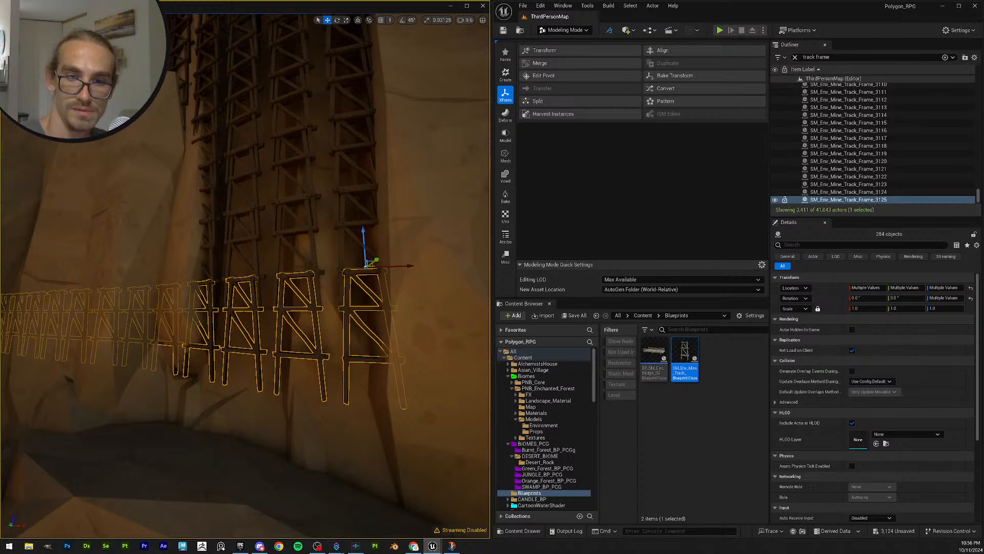
pyautogui.moveTo(267, 326); pyautogui.dragTo(286, 295, button='right')
pyautogui.scroll(-4, 277, 324)
pyautogui.scroll(3, 280, 318)
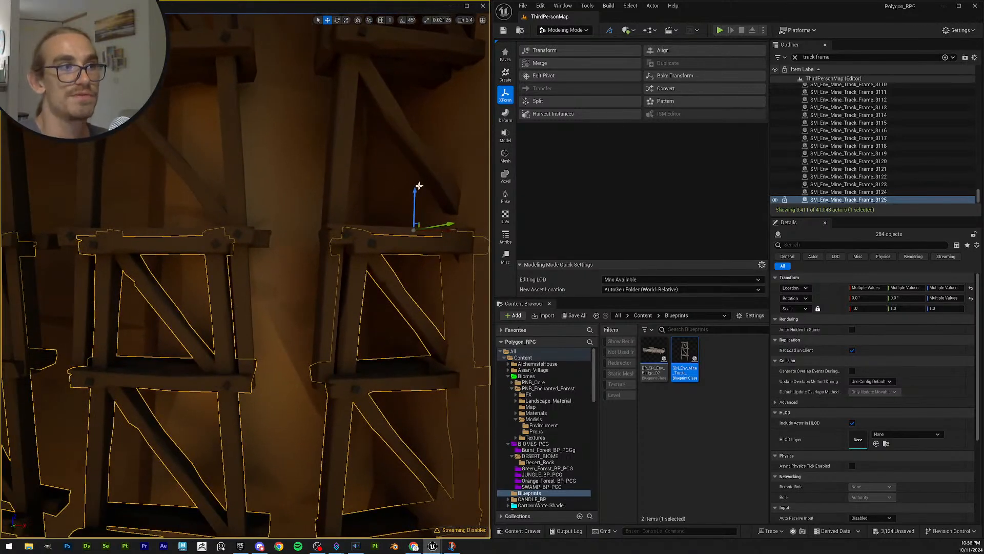
pyautogui.moveTo(414, 192); pyautogui.dragTo(414, 177)
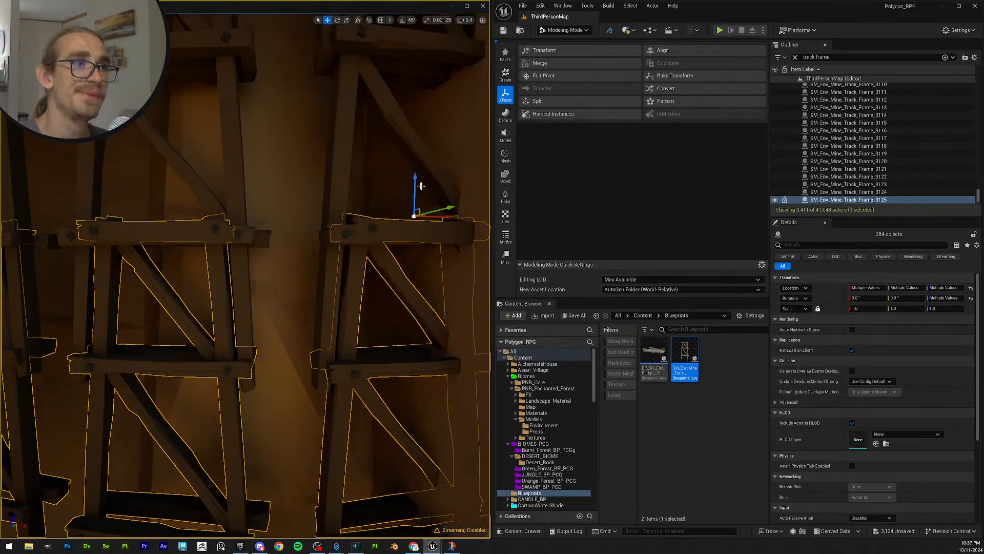
pyautogui.moveTo(413, 183); pyautogui.dragTo(411, 188)
pyautogui.moveTo(409, 279); pyautogui.dragTo(410, 277, button='right')
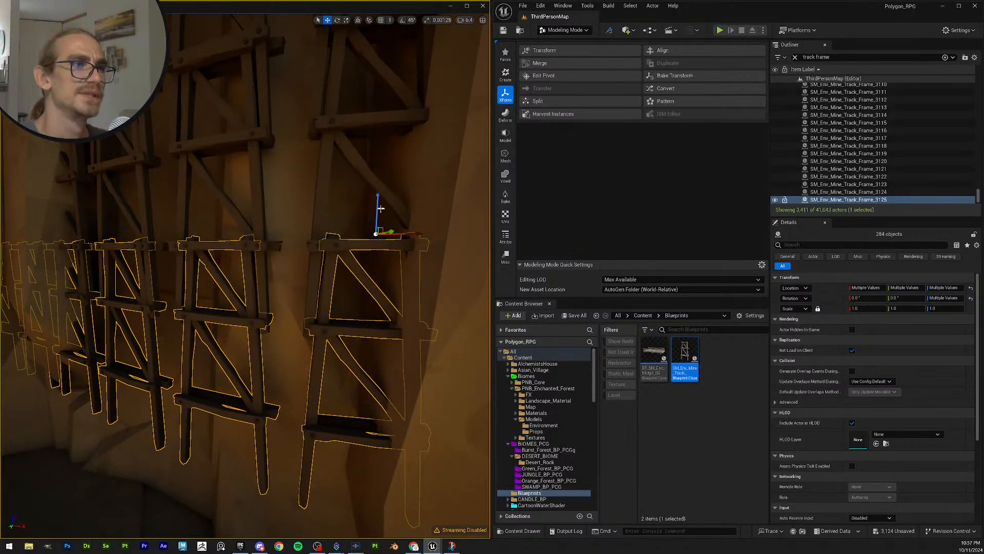
# Step: Duplicate the twelfth row downward as a thirteenth row and raise it slightly to line up with the frames above
pyautogui.keyDown('alt'); pyautogui.moveTo(378, 198); pyautogui.dragTo(339, 402); pyautogui.keyUp('alt')
pyautogui.scroll(-1, 339, 402)
pyautogui.moveTo(340, 402); pyautogui.dragTo(332, 169, button='right')
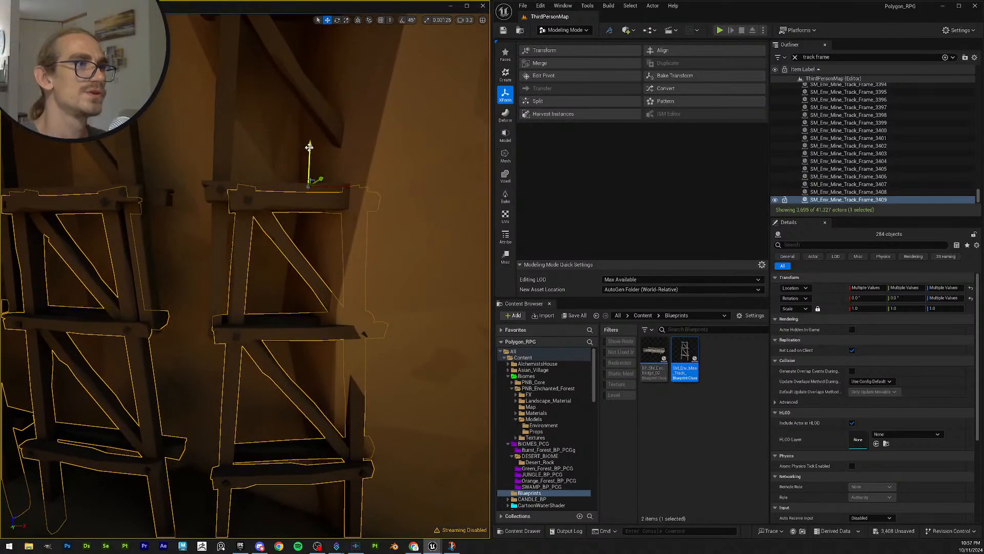
pyautogui.moveTo(309, 146); pyautogui.dragTo(309, 139)
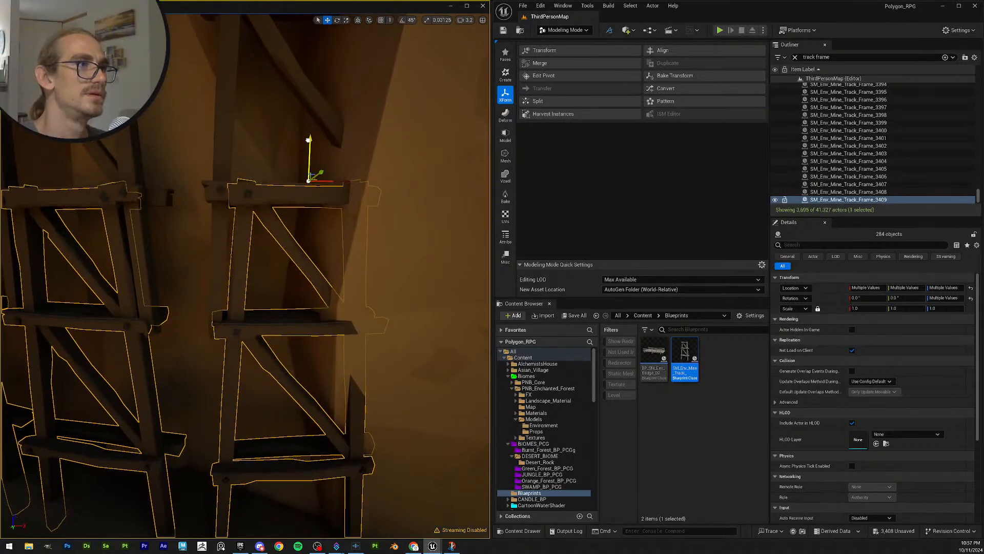
# Step: Duplicate the thirteenth row, lower the copies into the ground as a fourteenth row, and clear the selection
pyautogui.moveTo(309, 140)
pyautogui.mouseDown(button='right')
pyautogui.moveTo(309, 159)
pyautogui.moveTo(307, 140)
pyautogui.mouseUp(button='right')
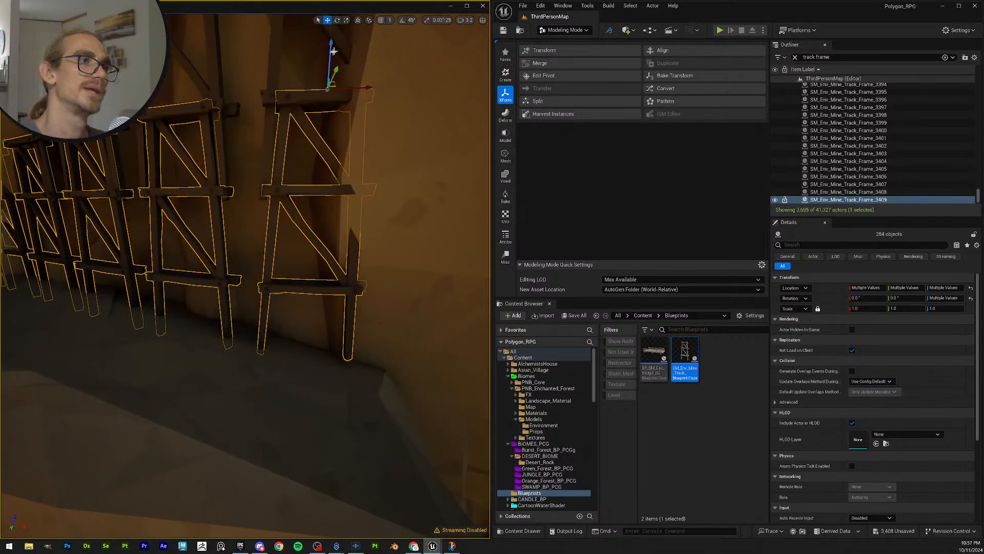
pyautogui.hotkey('ctrl', 'd')
pyautogui.moveTo(334, 43); pyautogui.dragTo(319, 55, button='right')
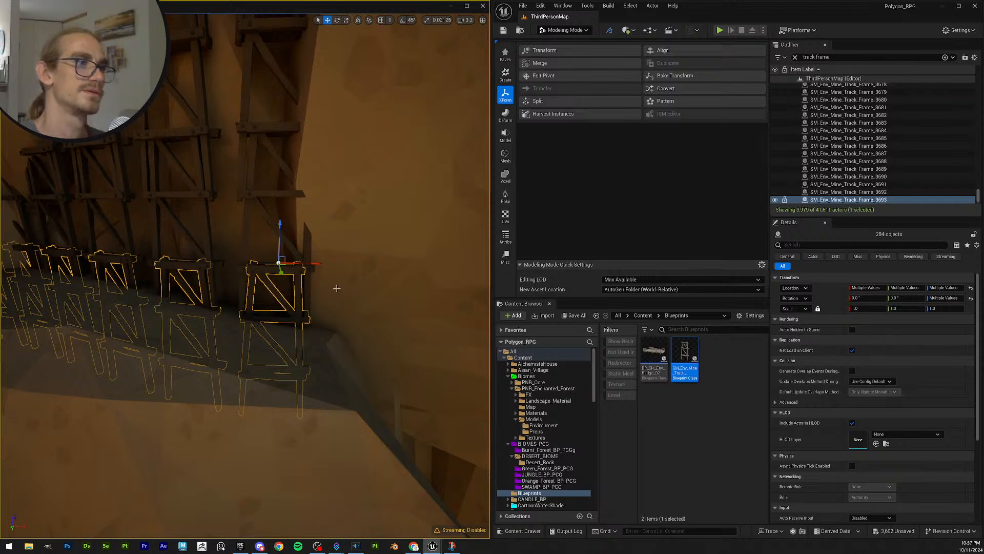
pyautogui.press('Escape')
# Step: Switch the editor from Modeling Mode to Selection Mode and save the level
pyautogui.moveTo(347, 292); pyautogui.dragTo(195, 250, button='right')
pyautogui.scroll(1, 347, 293)
pyautogui.scroll(1, 245, 277)
pyautogui.scroll(1, 245, 277)
pyautogui.press('w')
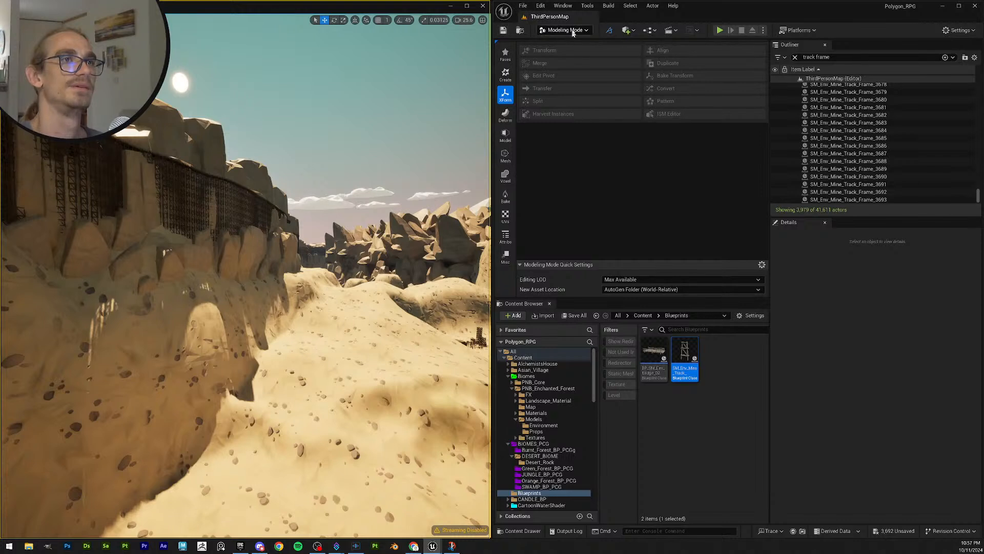
pyautogui.click(572, 33)
pyautogui.click(561, 43)
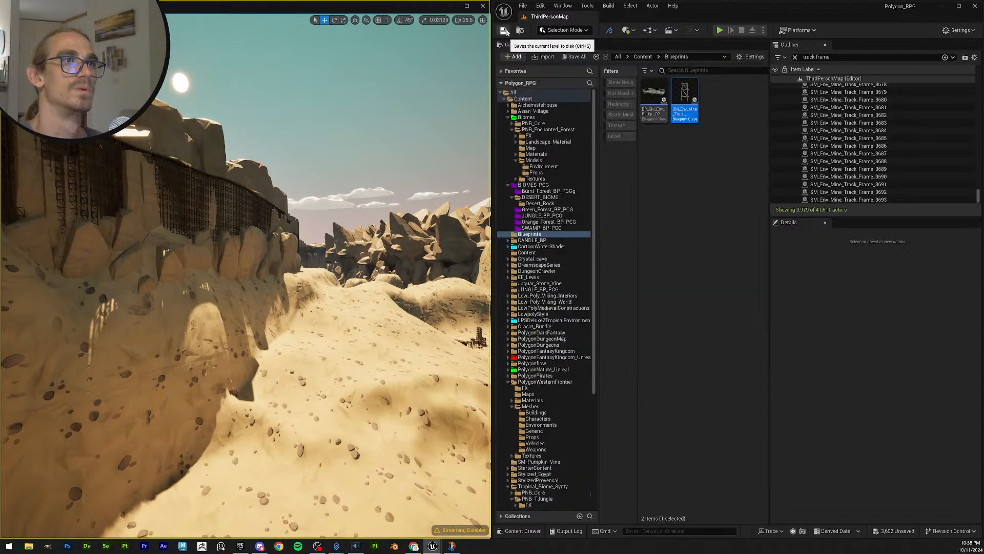
pyautogui.click(506, 32)
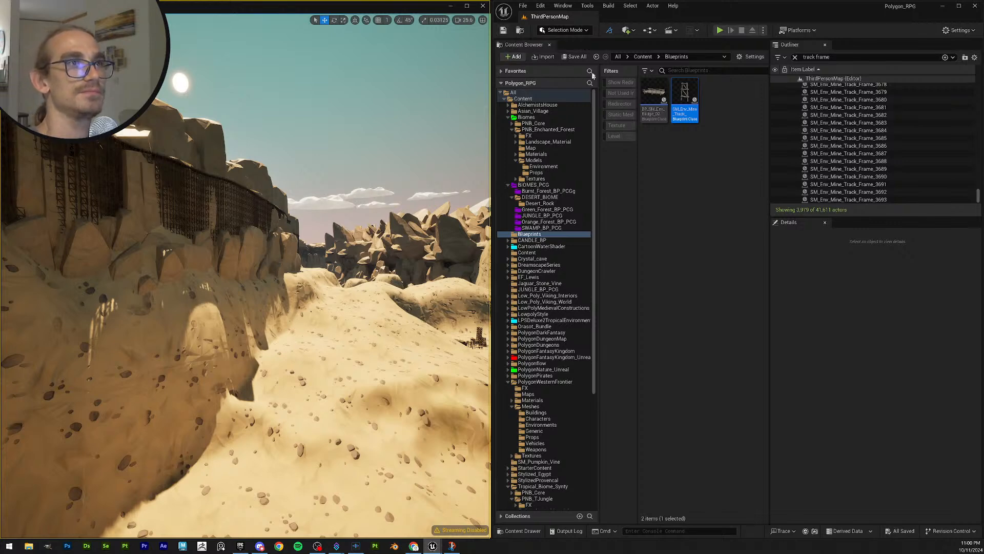
# Step: Select the spline mesh with the checkered cubes along the walkway and set its Mesh Scale X to 0.1
pyautogui.moveTo(345, 280); pyautogui.dragTo(464, 240, button='right')
pyautogui.press('w')
pyautogui.scroll(-2, 277, 279)
pyautogui.press('w')
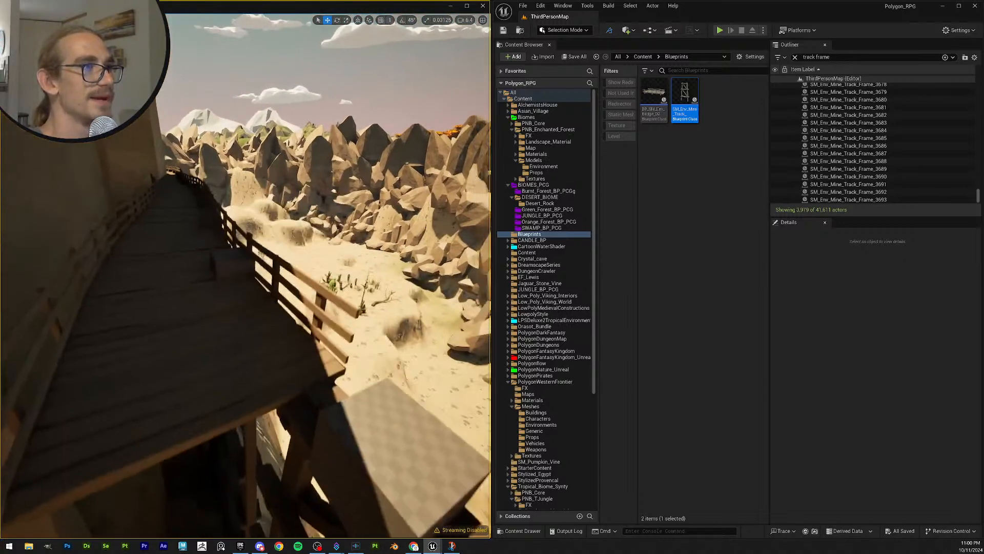
pyautogui.click(386, 437)
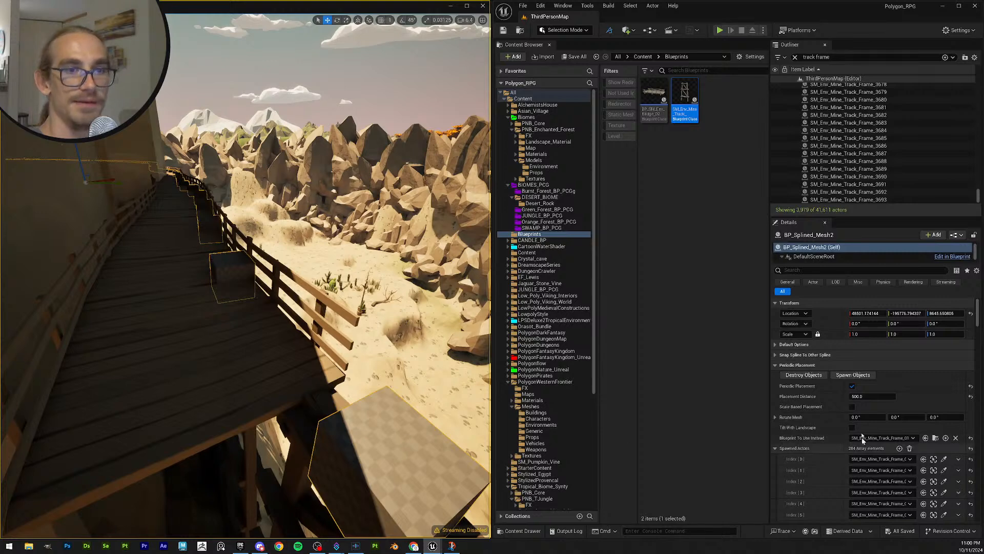
pyautogui.click(776, 345)
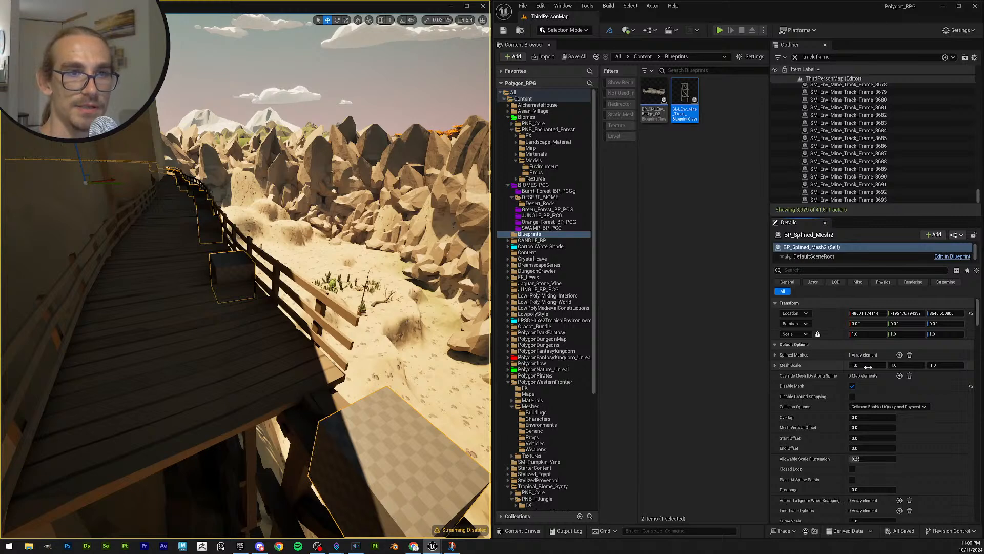
pyautogui.click(885, 364)
pyautogui.write('0.1')
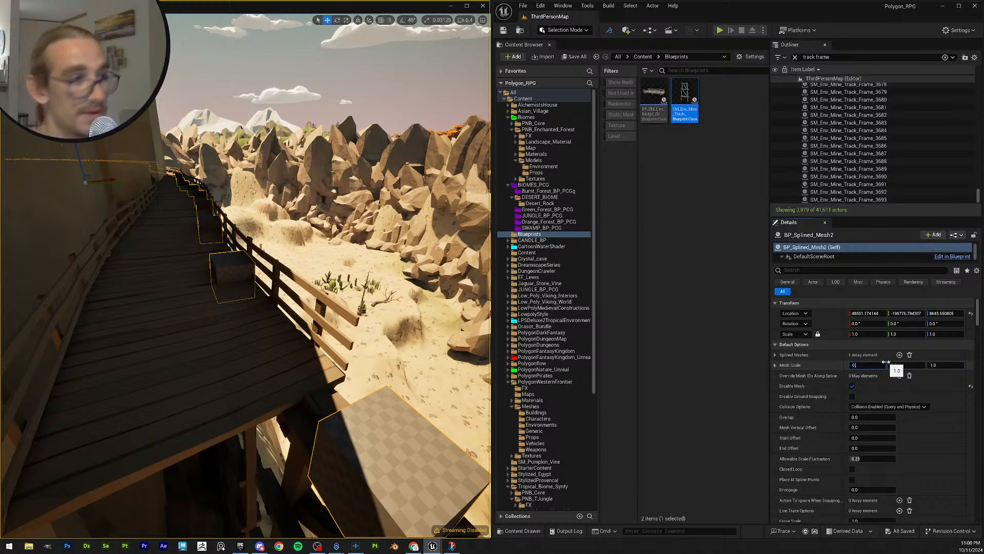
pyautogui.press('Return')
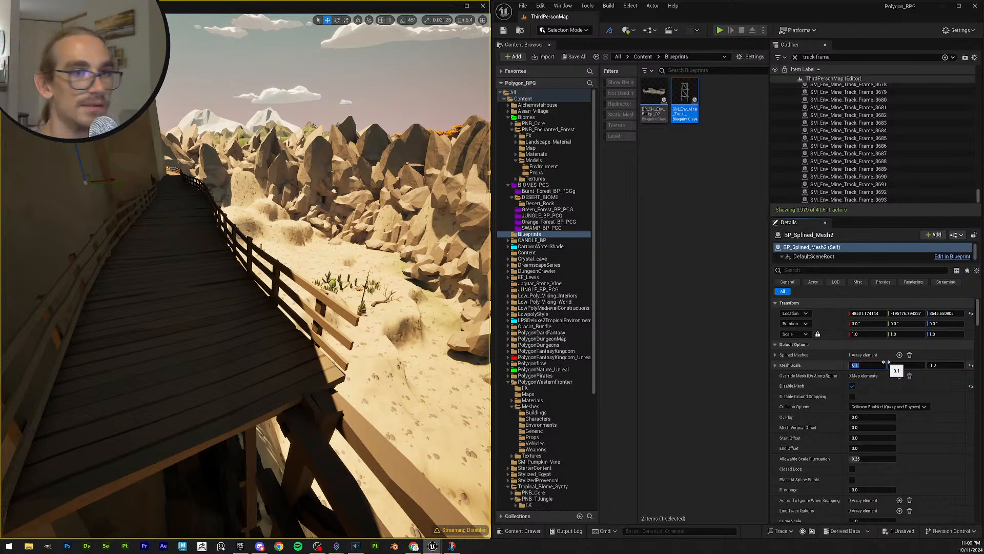
# Step: Save the level and clear the selection of the spline mesh
pyautogui.click(504, 31)
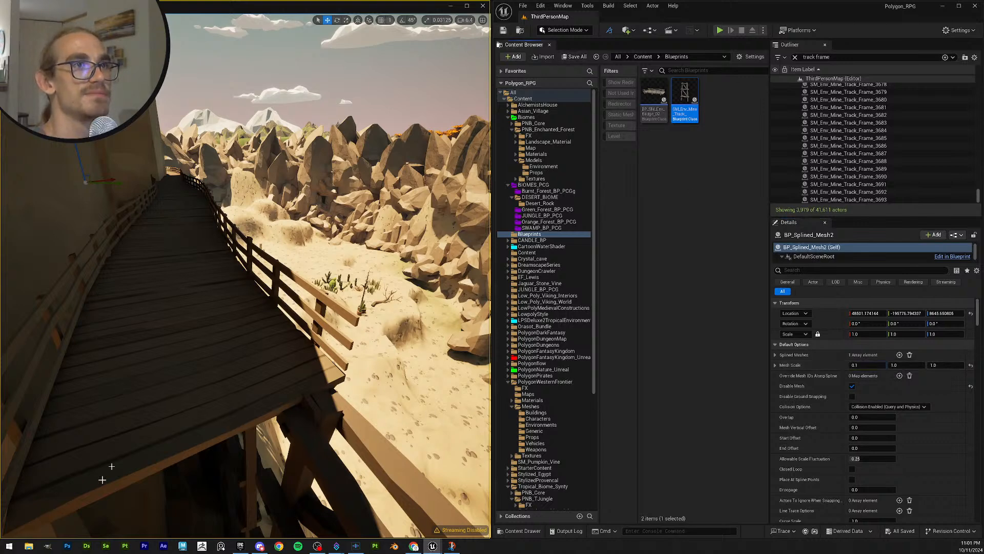
pyautogui.moveTo(234, 352); pyautogui.dragTo(306, 456, button='right')
pyautogui.press('Escape')
pyautogui.scroll(2, 251, 344)
pyautogui.scroll(3, 218, 315)
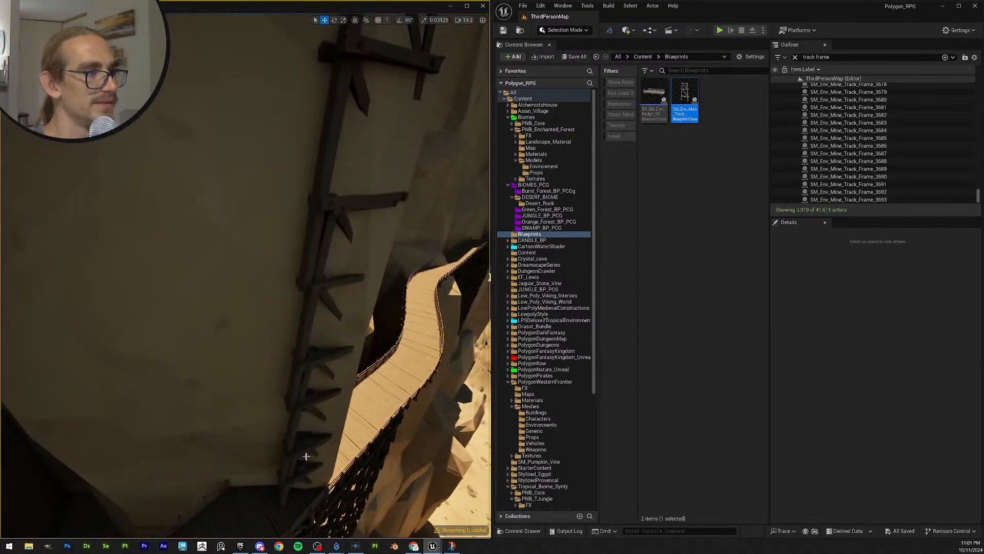
# Step: Select the four stacked mine-track frames sticking up above the walkway beside the cliff and delete them, accepting the broken reference
pyautogui.click(296, 427)
pyautogui.click(302, 409)
pyautogui.moveTo(302, 409)
pyautogui.mouseDown(button='right')
pyautogui.moveTo(276, 297)
pyautogui.moveTo(311, 406)
pyautogui.mouseUp(button='right')
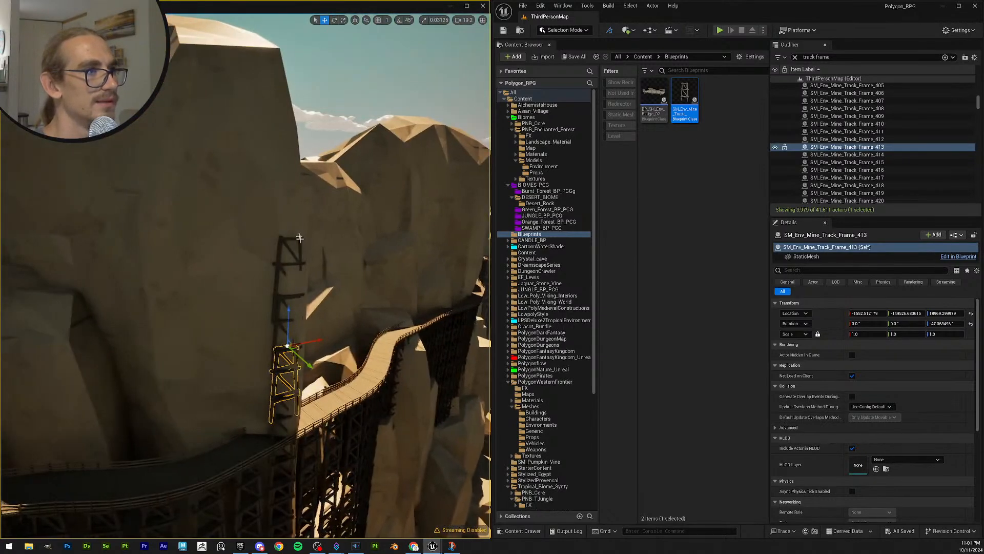
pyautogui.click(284, 239)
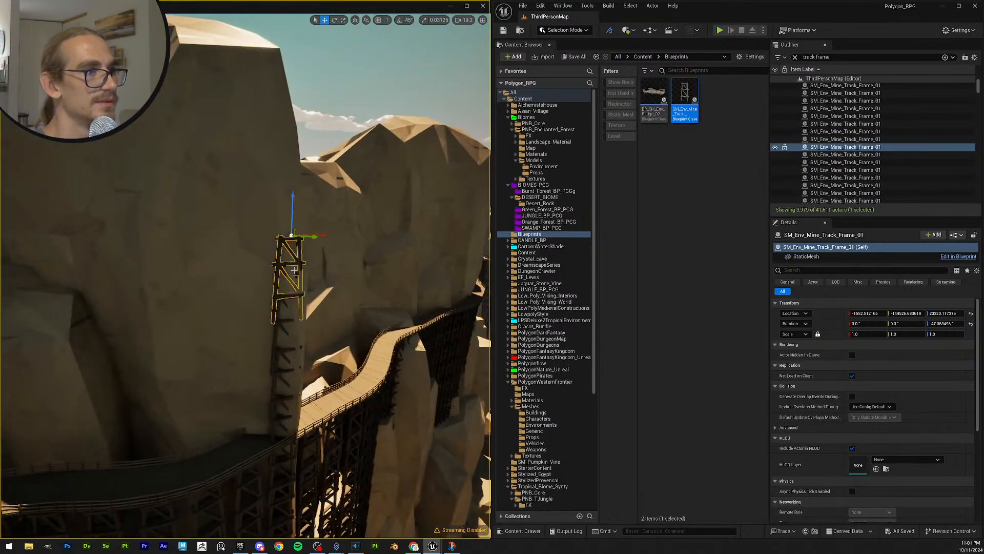
pyautogui.keyDown('ctrl'); pyautogui.click(276, 334); pyautogui.keyUp('ctrl')
pyautogui.keyDown('ctrl'); pyautogui.click(269, 413); pyautogui.keyUp('ctrl')
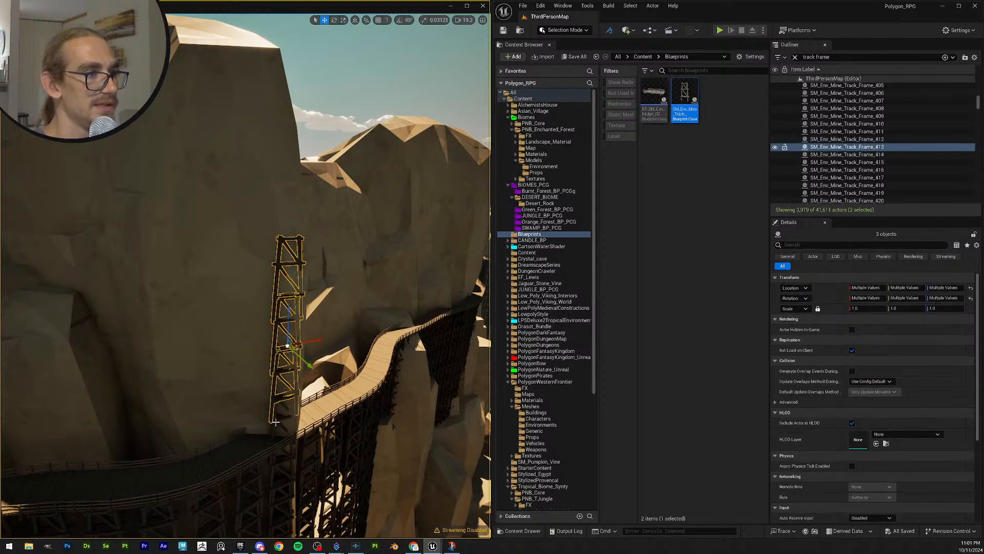
pyautogui.keyDown('ctrl'); pyautogui.click(275, 421); pyautogui.keyUp('ctrl')
pyautogui.moveTo(297, 420); pyautogui.dragTo(245, 382, button='right')
pyautogui.moveTo(256, 228); pyautogui.dragTo(296, 278, button='right')
pyautogui.moveTo(268, 215); pyautogui.dragTo(354, 213)
pyautogui.moveTo(354, 213); pyautogui.dragTo(390, 321, button='right')
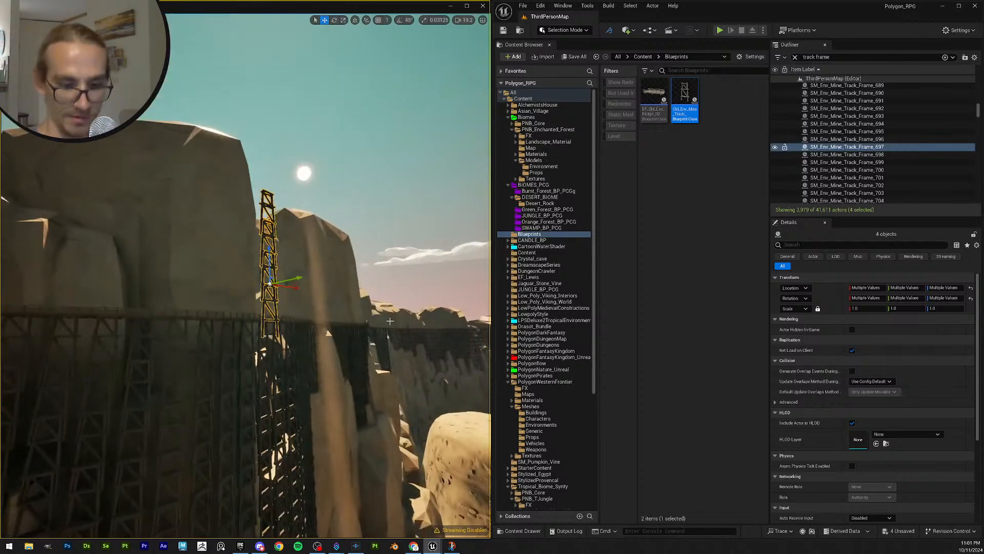
pyautogui.press('Delete')
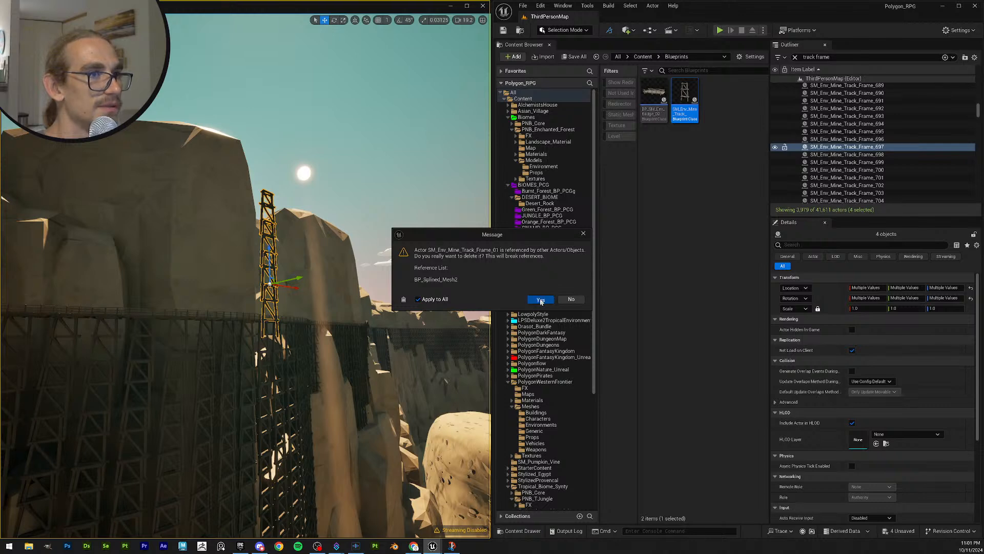
pyautogui.click(540, 301)
# Step: Select the bridge walkway spline, reveal its points, and nudge the point at the twisted cliff corner slightly along the Y axis
pyautogui.moveTo(359, 308); pyautogui.dragTo(269, 260, button='right')
pyautogui.scroll(-2, 430, 297)
pyautogui.click(268, 260)
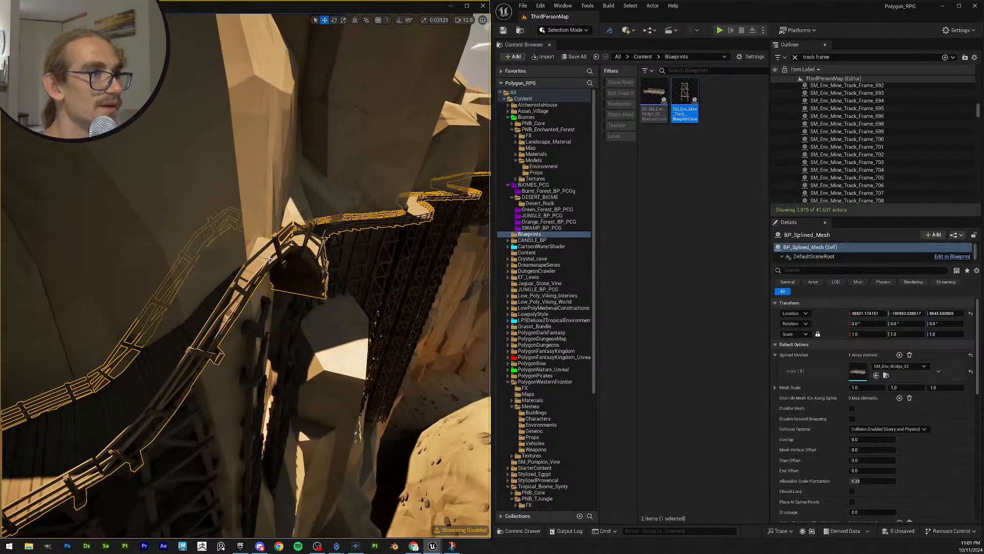
pyautogui.press('g')
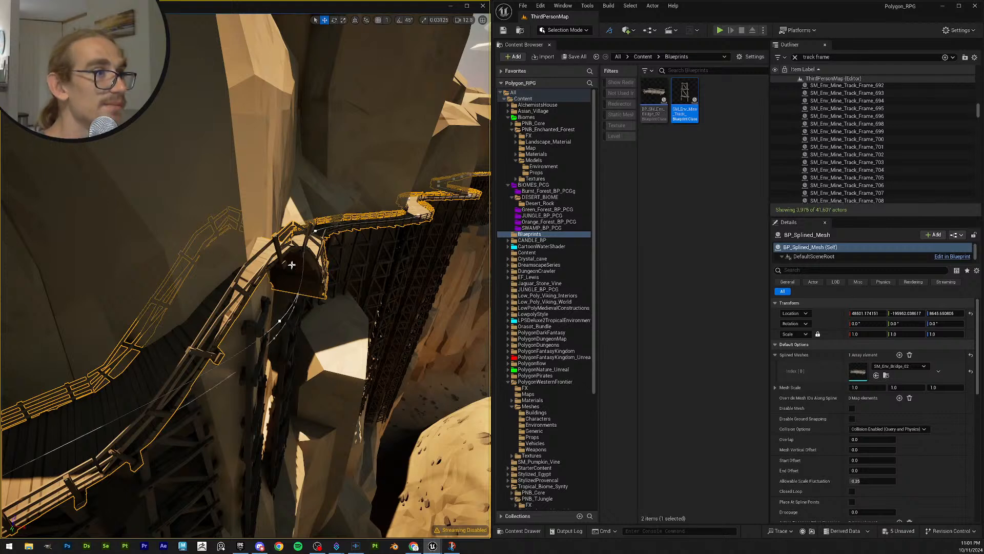
pyautogui.click(282, 320)
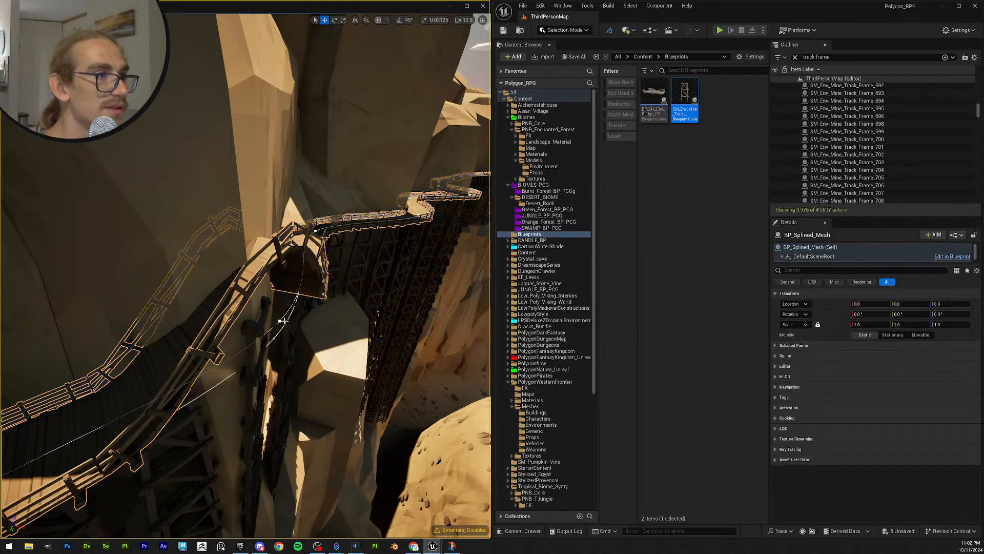
pyautogui.click(280, 321)
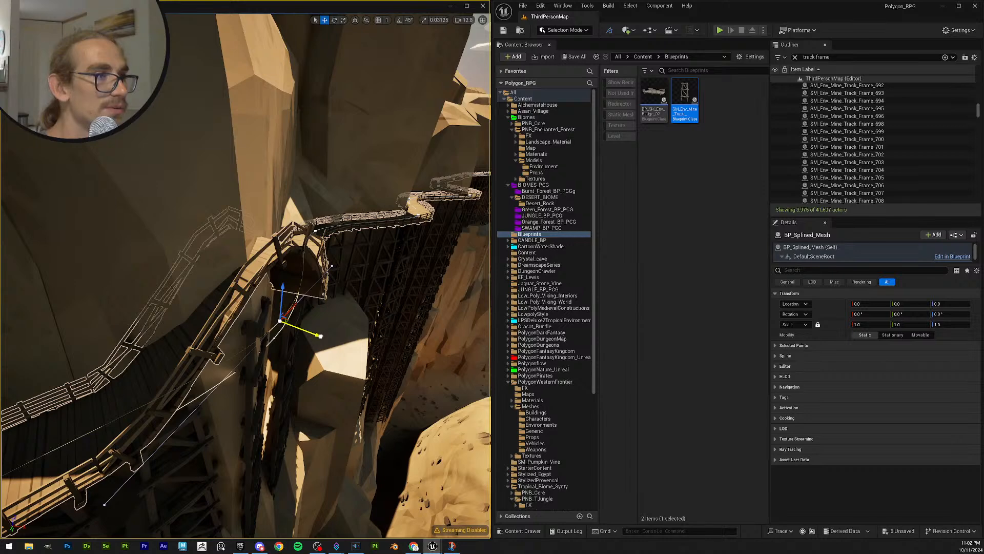
pyautogui.moveTo(320, 336); pyautogui.dragTo(322, 337)
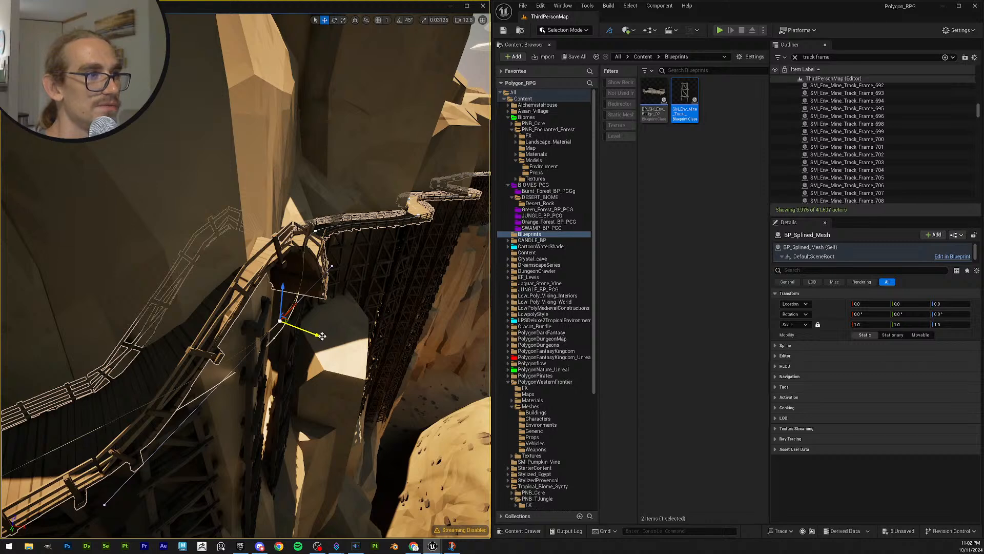
pyautogui.moveTo(323, 337); pyautogui.dragTo(322, 336)
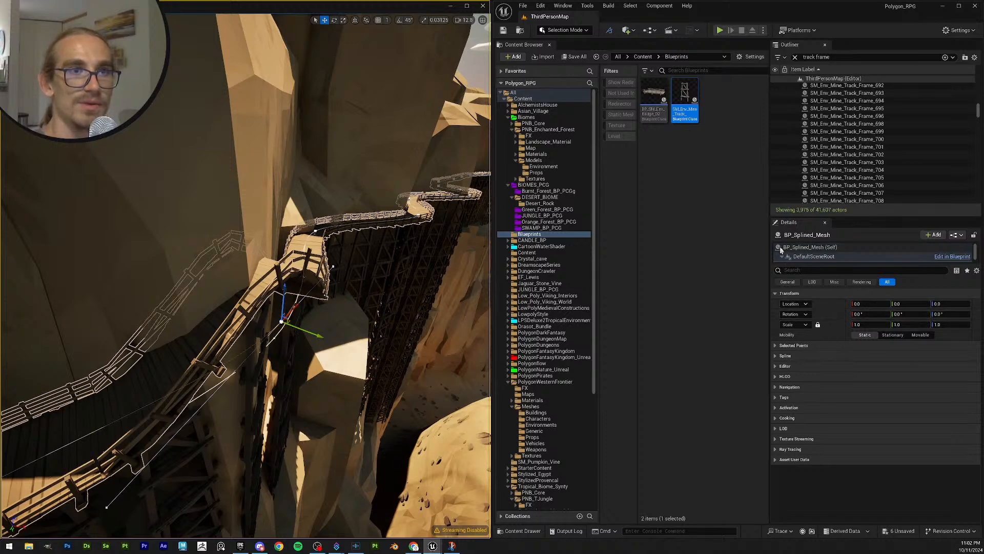
# Step: Select the whole bridge spline actor, locate its SM_Env_Bridge_02 mesh in the project assets, and reset its splined mesh to the default
pyautogui.click(809, 249)
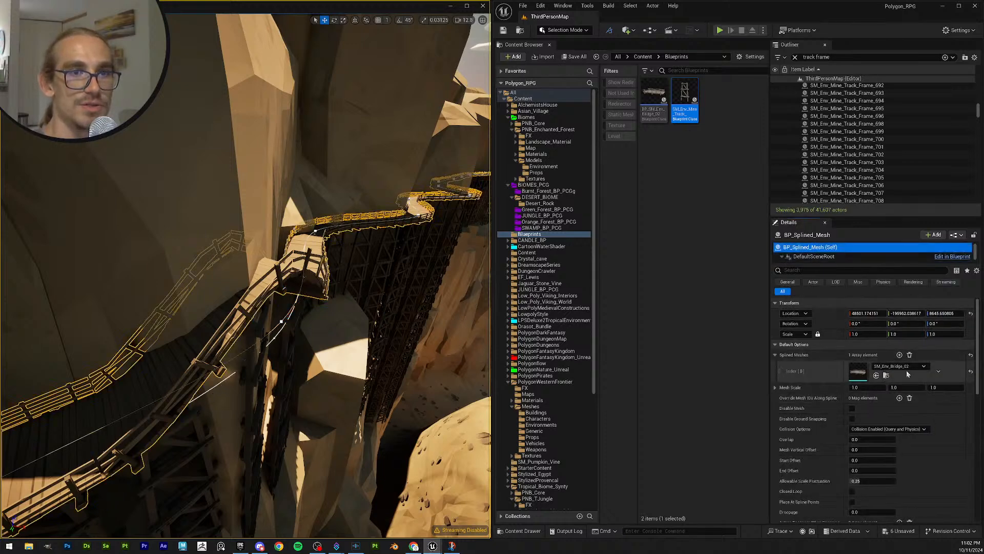
pyautogui.click(895, 376)
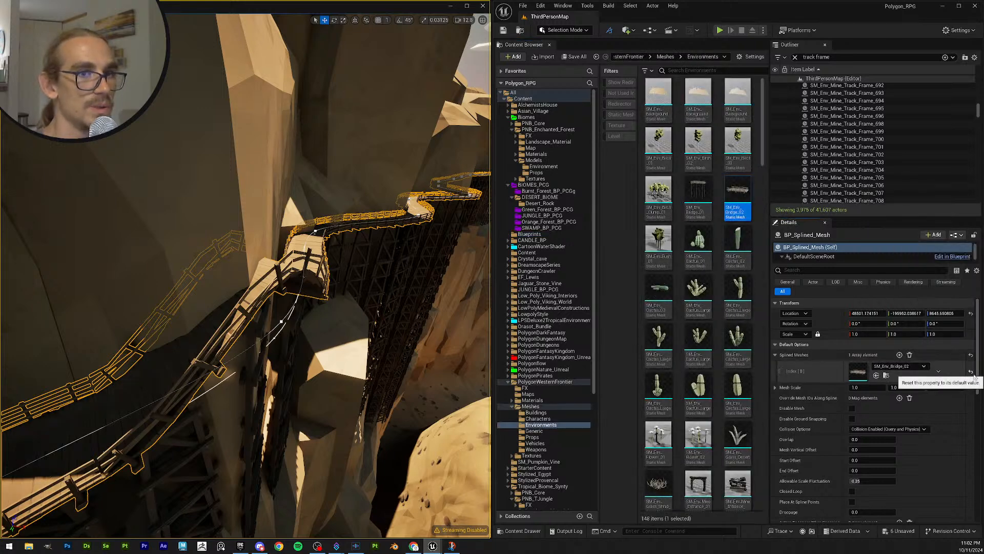
pyautogui.click(972, 373)
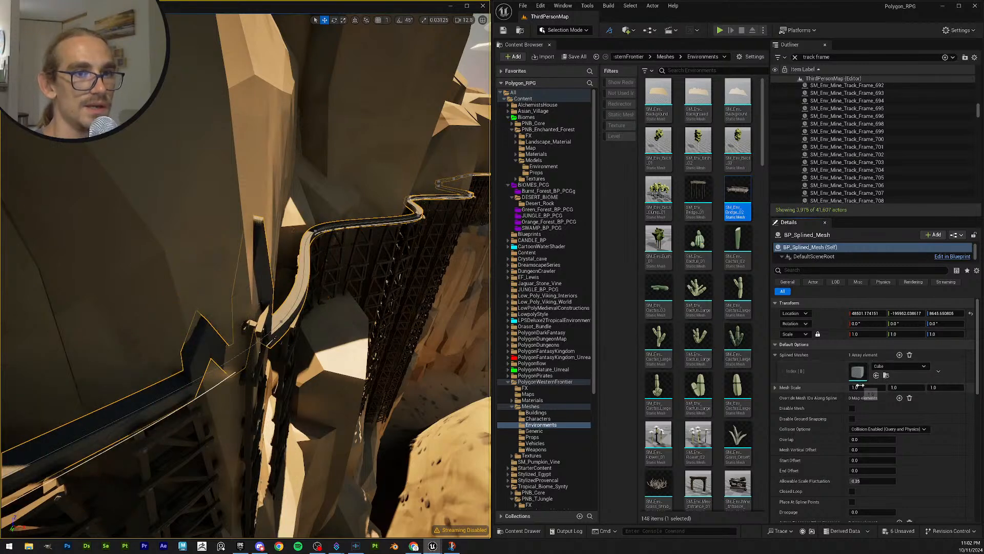
# Step: Enable Periodic Placement in the placement options of BP_Splined_Mesh
pyautogui.click(776, 354)
pyautogui.click(774, 365)
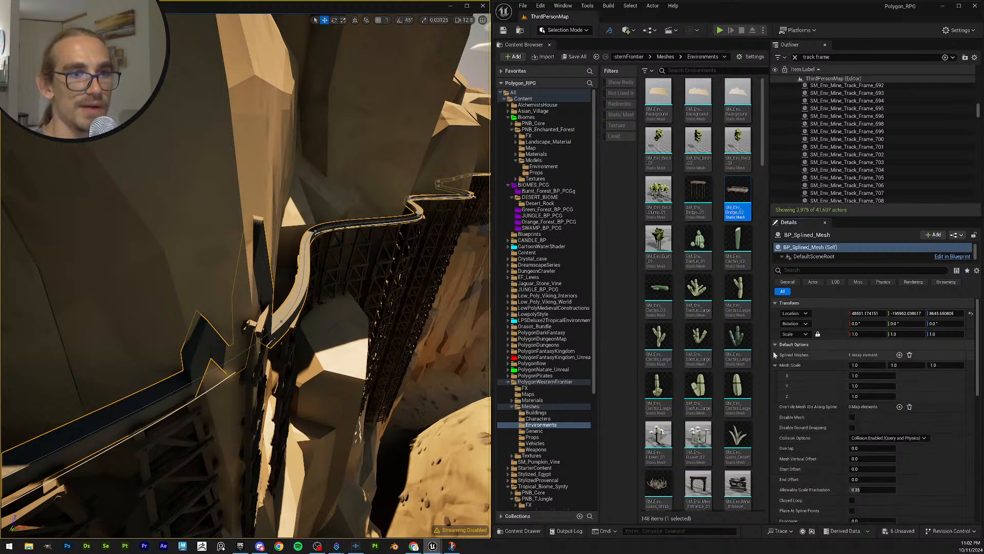
pyautogui.click(776, 344)
pyautogui.click(776, 367)
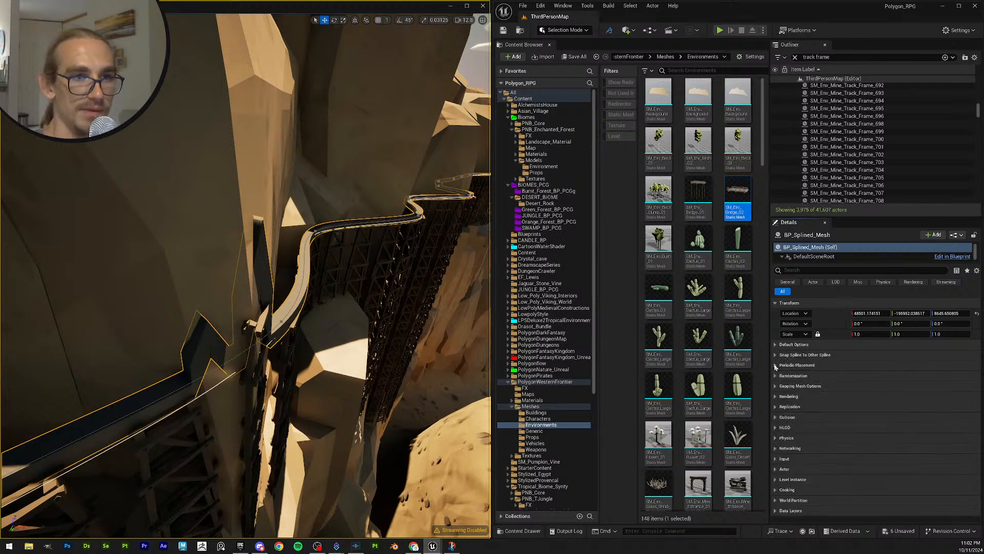
pyautogui.click(776, 367)
pyautogui.click(852, 386)
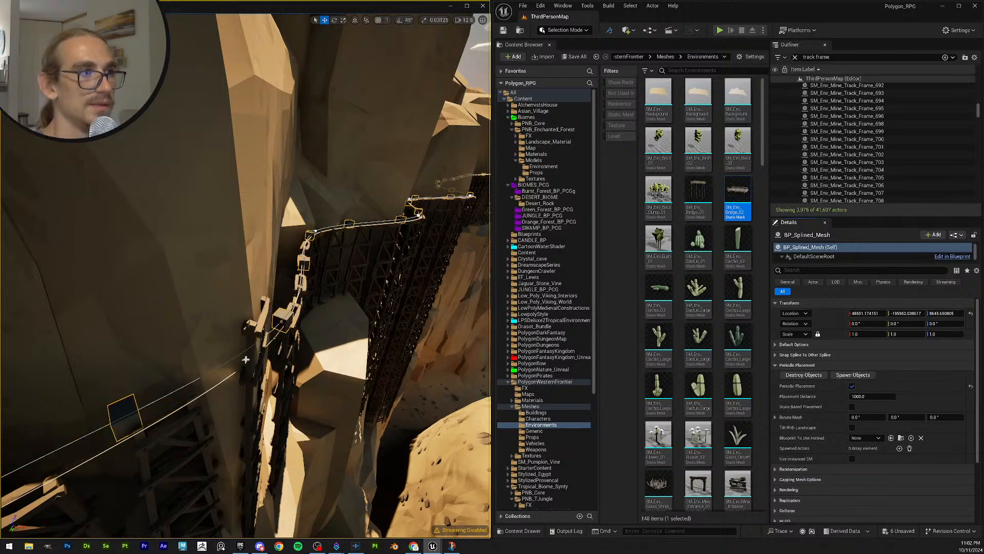
# Step: Move the BP_Splined_Mesh2 spline point beside the protruding cliff outward, away from the rock wall
pyautogui.press('w')
pyautogui.moveTo(333, 326); pyautogui.dragTo(270, 312, button='right')
pyautogui.press('w')
pyautogui.click(266, 306)
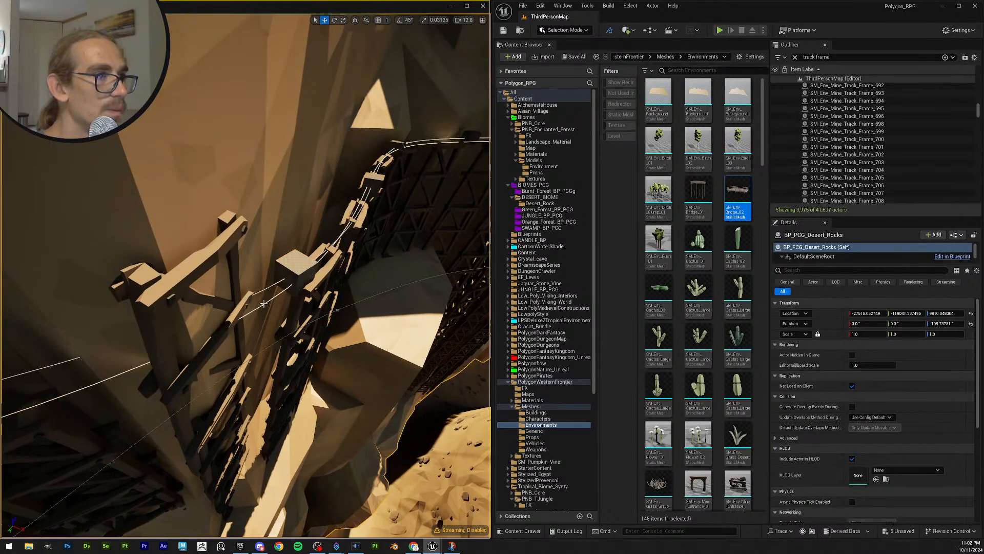
pyautogui.click(262, 305)
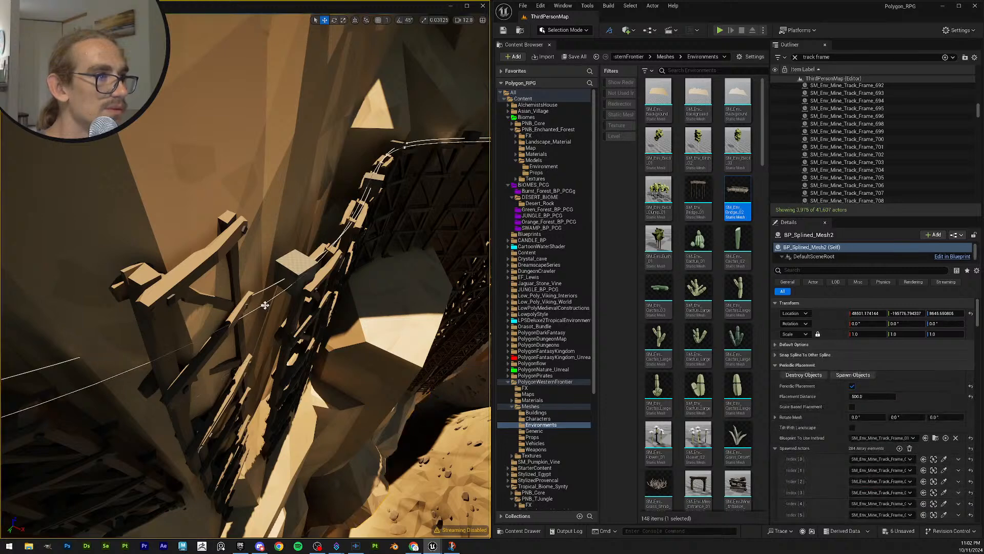
pyautogui.click(263, 305)
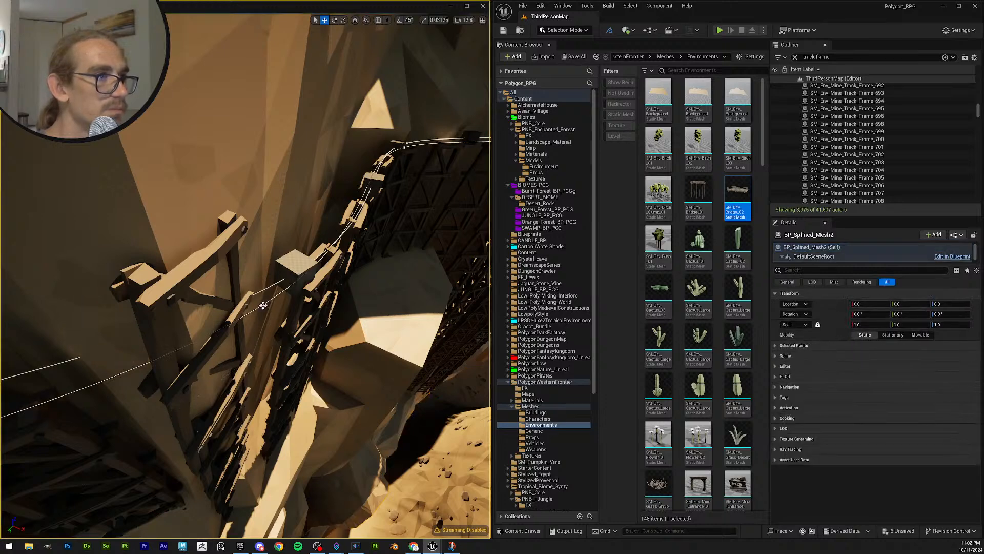
pyautogui.click(263, 305)
pyautogui.press('s')
pyautogui.moveTo(268, 323)
pyautogui.mouseDown(button='right')
pyautogui.moveTo(274, 331)
pyautogui.moveTo(268, 323)
pyautogui.mouseUp(button='right')
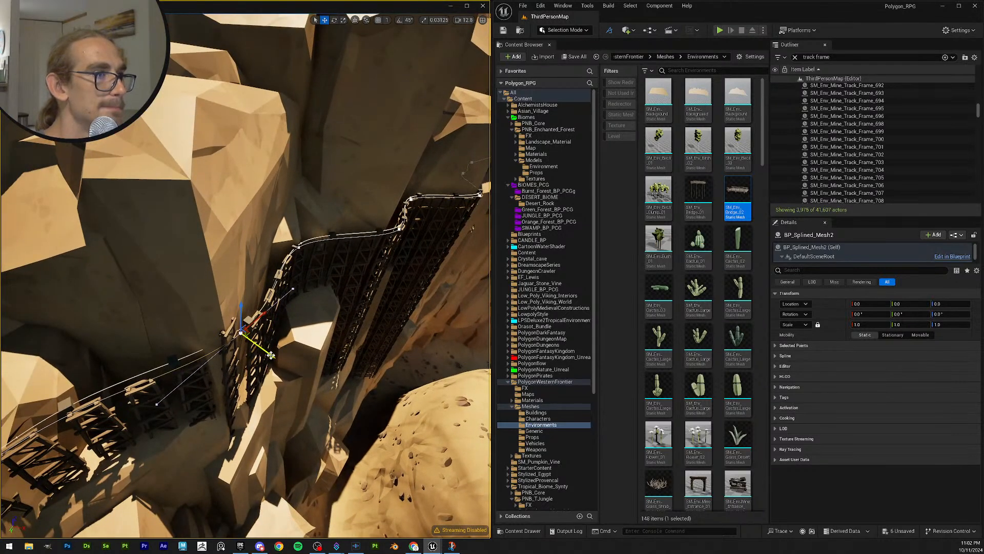
pyautogui.moveTo(271, 355); pyautogui.dragTo(286, 364)
# Step: Move the corresponding BP_Splined_Mesh spline point at the cliff bend outward, away from the rock wall
pyautogui.press('w')
pyautogui.moveTo(213, 382); pyautogui.dragTo(216, 431, button='right')
pyautogui.press('s')
pyautogui.press('s')
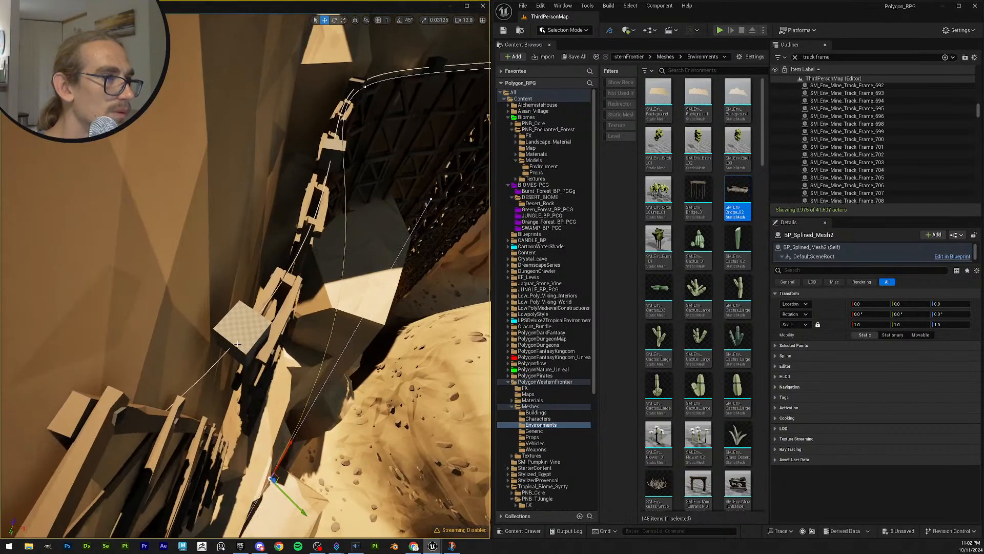
pyautogui.click(237, 344)
pyautogui.moveTo(237, 344); pyautogui.dragTo(233, 343, button='right')
pyautogui.press('s')
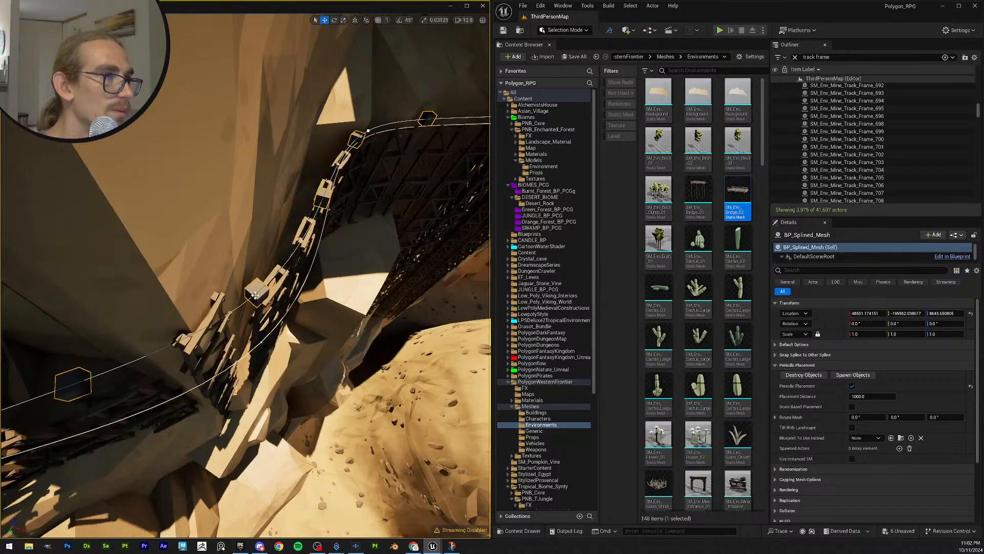
pyautogui.click(255, 295)
pyautogui.click(254, 295)
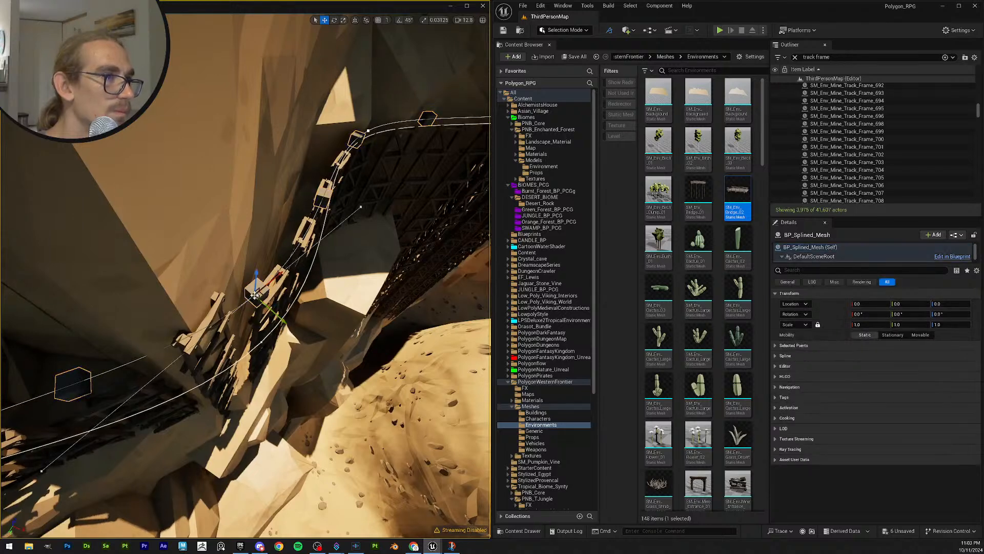
pyautogui.moveTo(283, 322); pyautogui.dragTo(303, 351)
pyautogui.moveTo(302, 350); pyautogui.dragTo(194, 340, button='right')
pyautogui.click(196, 319)
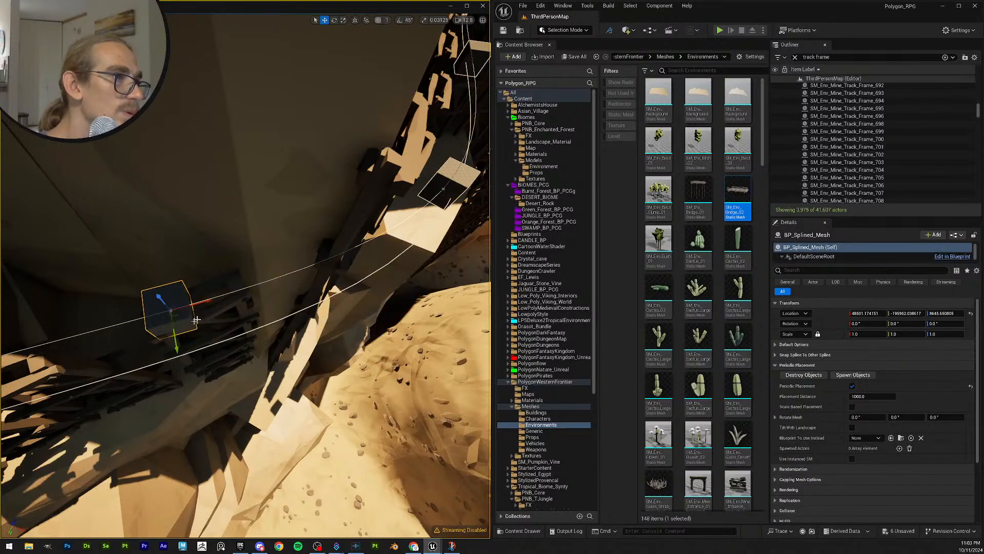
pyautogui.moveTo(177, 347); pyautogui.dragTo(185, 376)
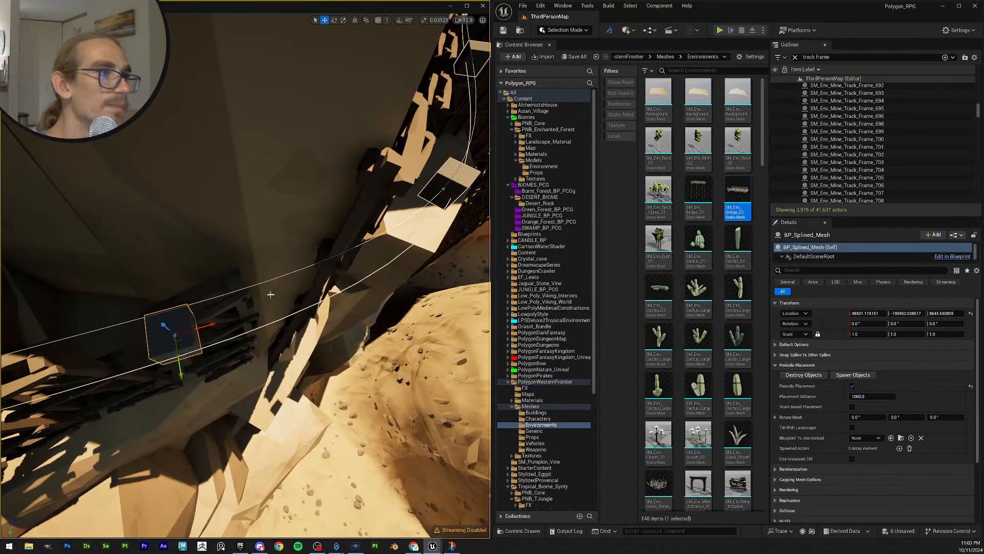
pyautogui.hotkey('ctrl', 'z')
# Step: Lower the mine track frame that sticks up above the spline at the cliff corner to a Z location of about 17726
pyautogui.moveTo(271, 295); pyautogui.dragTo(251, 272, button='right')
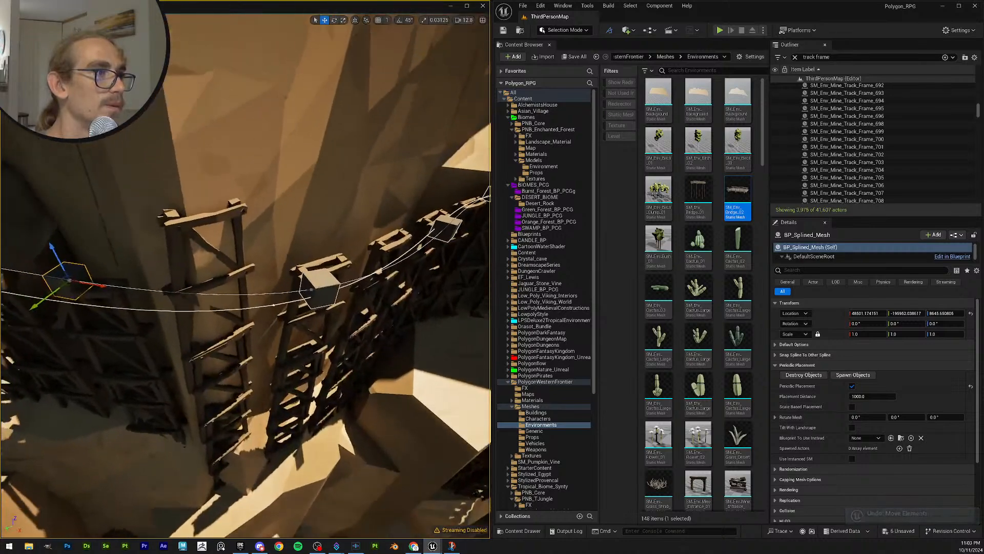
pyautogui.click(187, 234)
pyautogui.moveTo(187, 235); pyautogui.dragTo(181, 188, button='right')
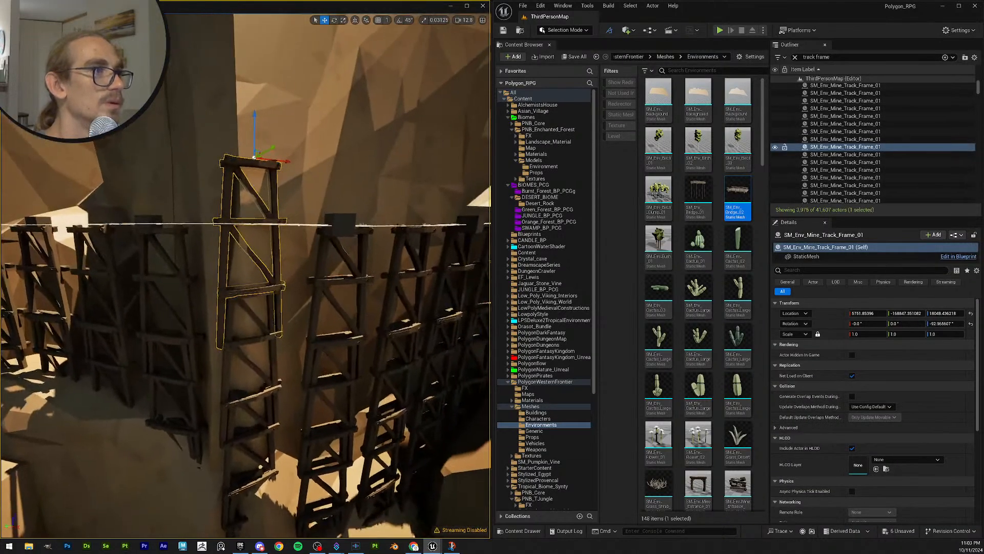
pyautogui.moveTo(226, 230); pyautogui.dragTo(233, 262, button='right')
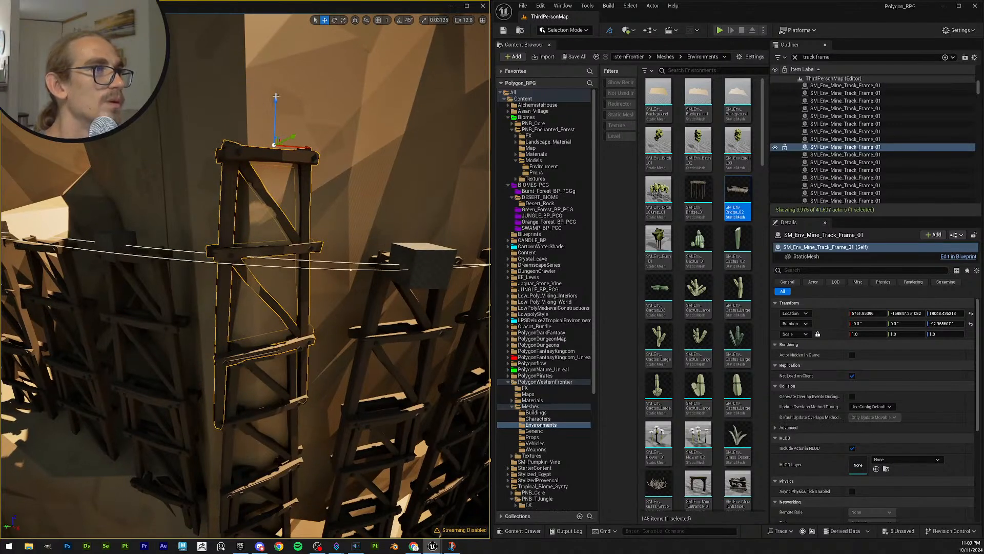
pyautogui.moveTo(274, 99); pyautogui.dragTo(261, 194)
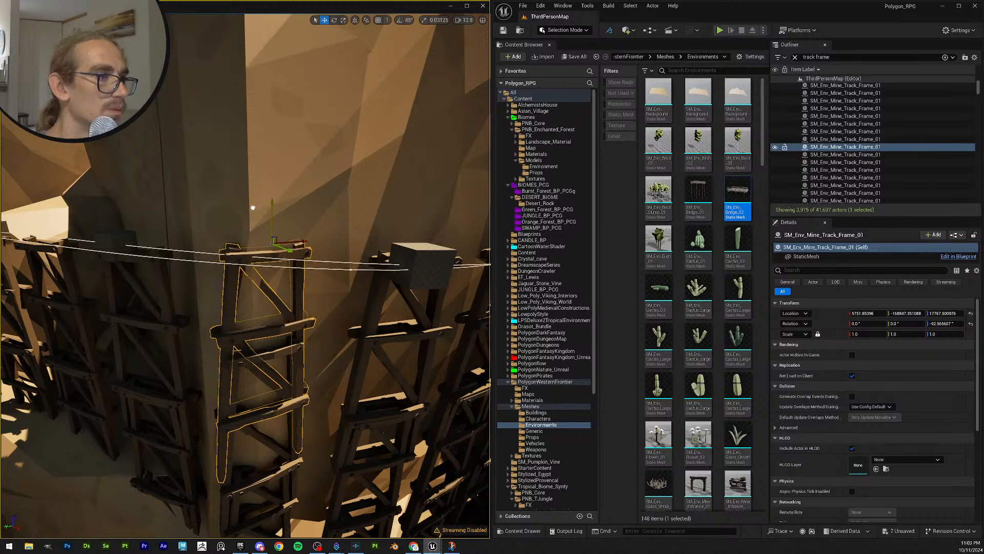
pyautogui.moveTo(253, 208); pyautogui.dragTo(247, 222)
pyautogui.moveTo(286, 288); pyautogui.dragTo(290, 307, button='right')
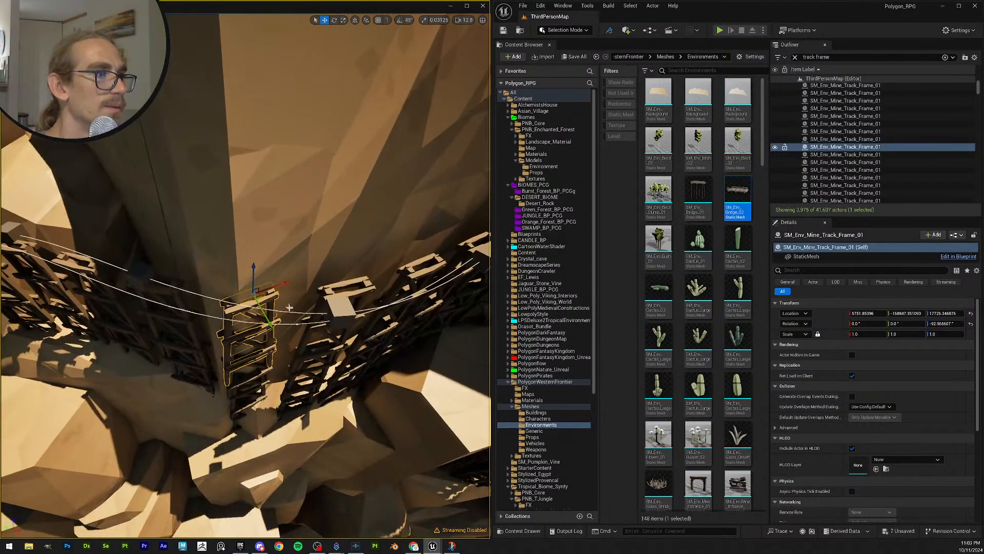
# Step: Filter the level's actors by "splined" and select BP_Splined_Mesh2
pyautogui.press('q')
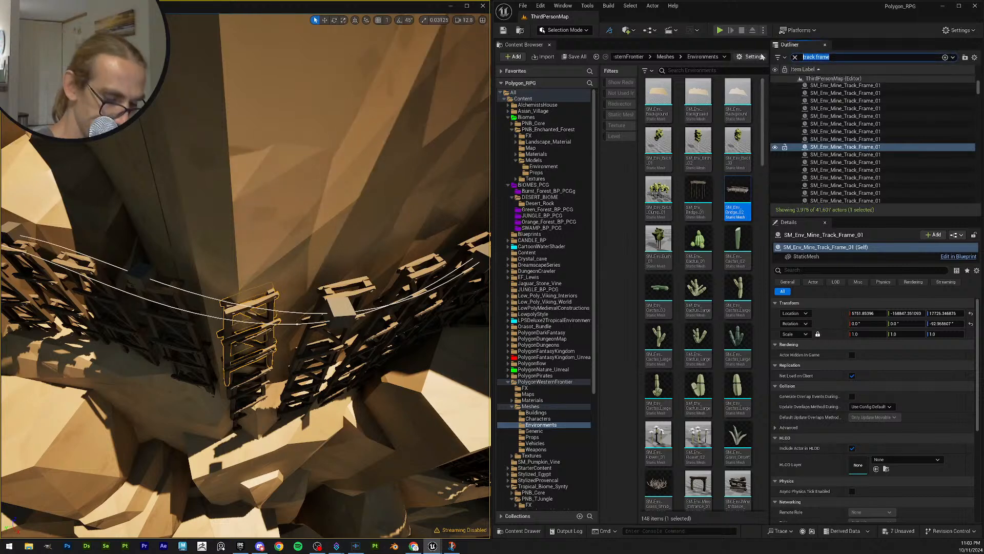
pyautogui.write('spline')
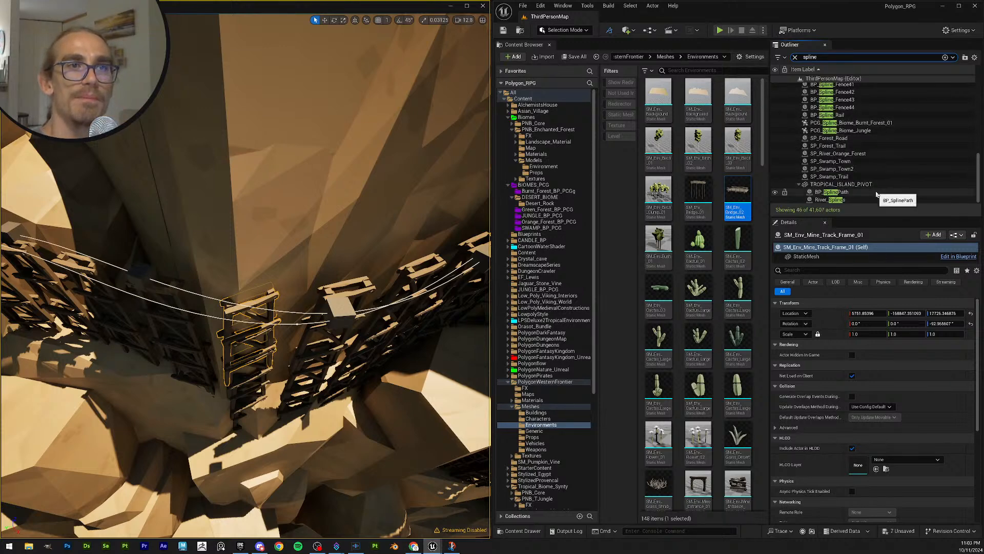
pyautogui.scroll(3, 913, 154)
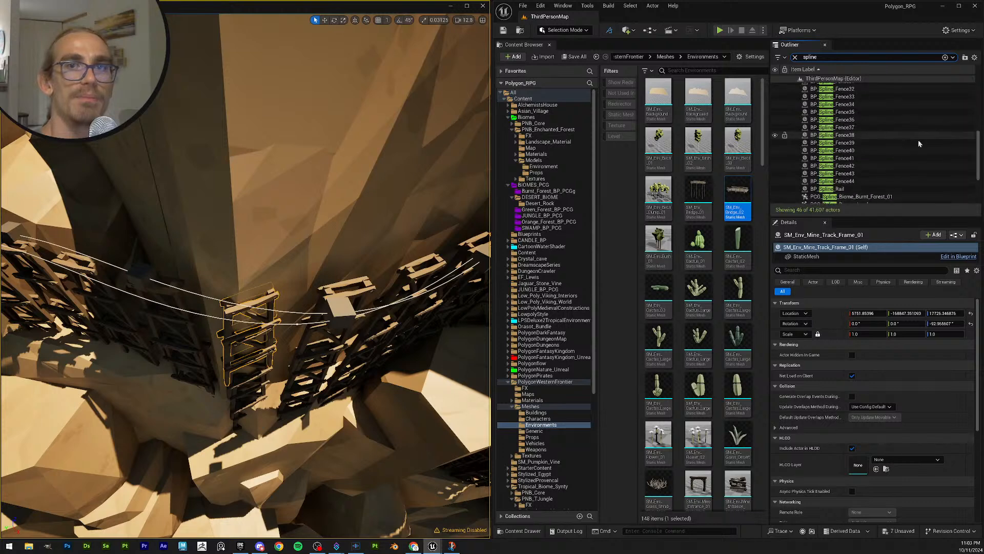
pyautogui.scroll(6, 919, 139)
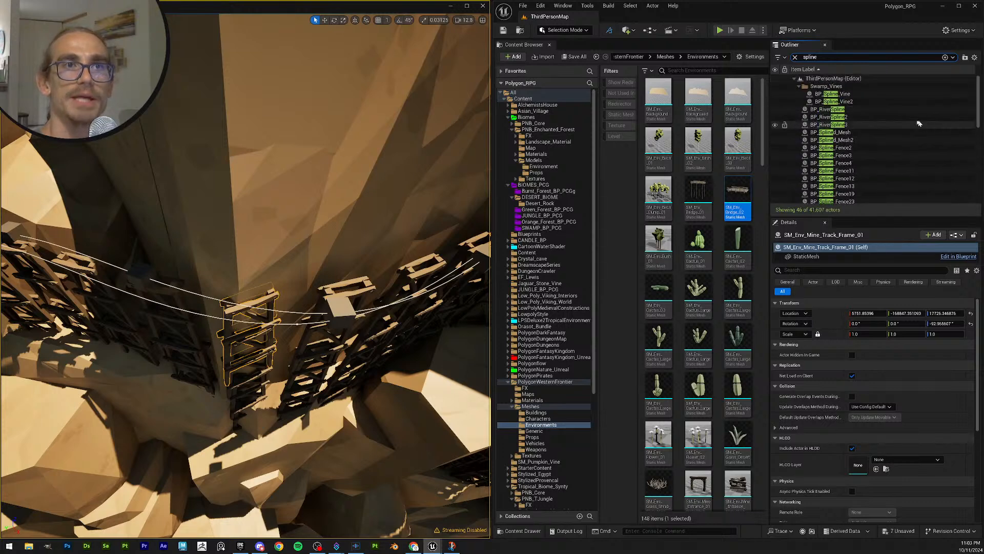
pyautogui.click(863, 110)
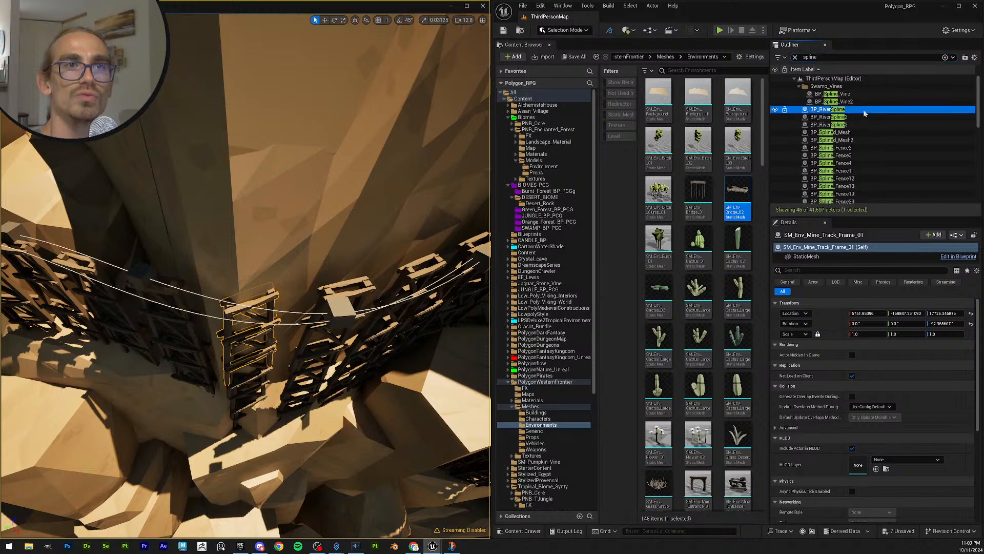
pyautogui.click(861, 117)
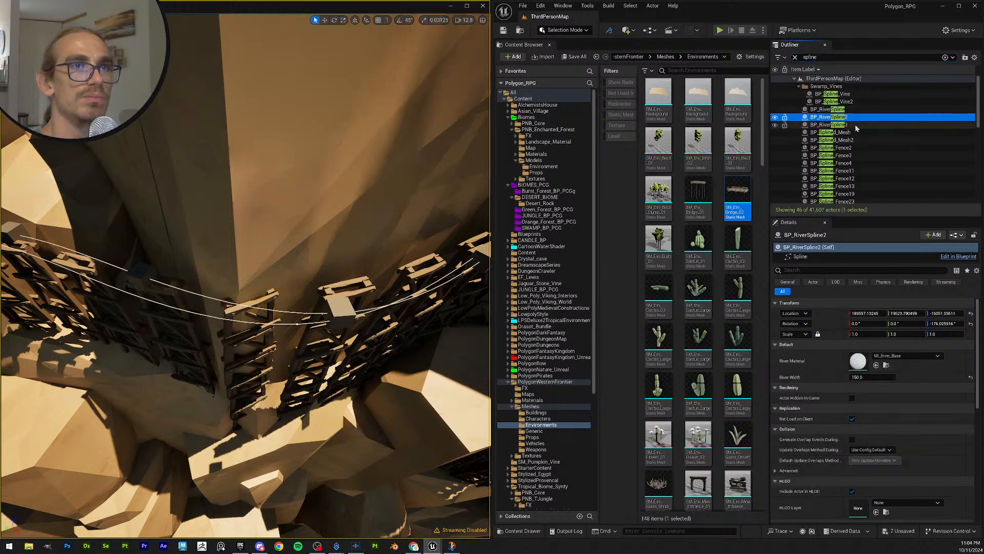
pyautogui.click(861, 125)
pyautogui.click(831, 57)
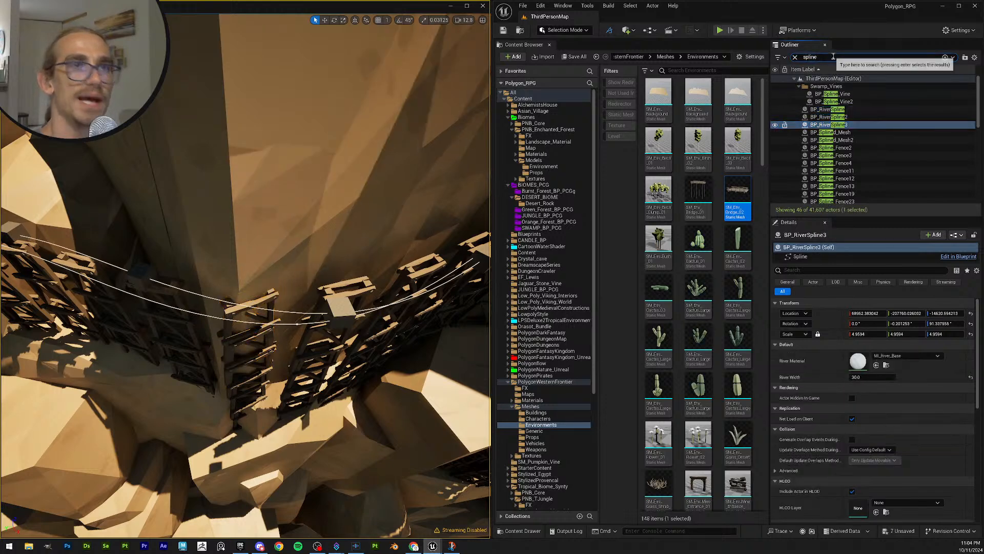
pyautogui.write('d')
pyautogui.click(852, 95)
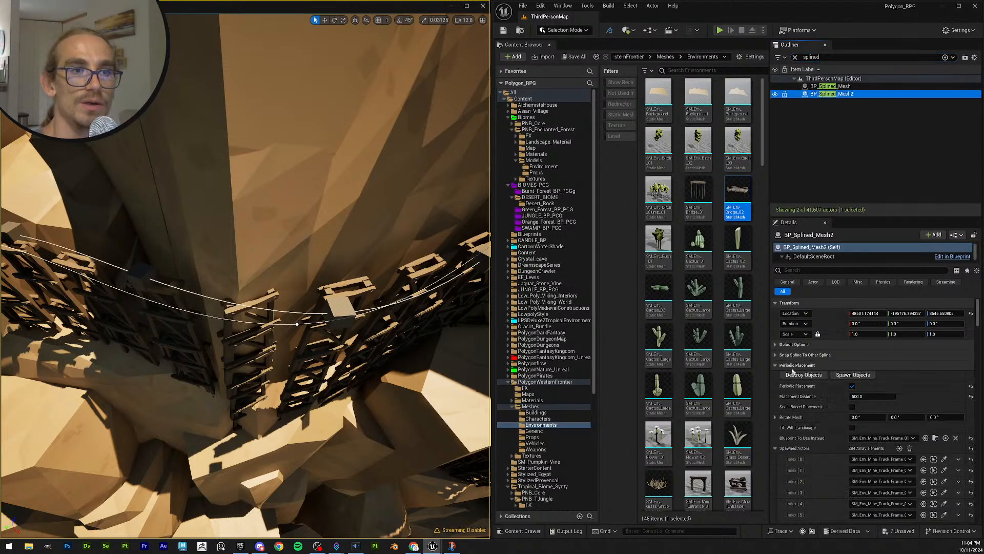
# Step: Replace the Cube in the Splined Meshes array of BP_Splined_Mesh2 with SM_Env_Bridge_02
pyautogui.click(852, 386)
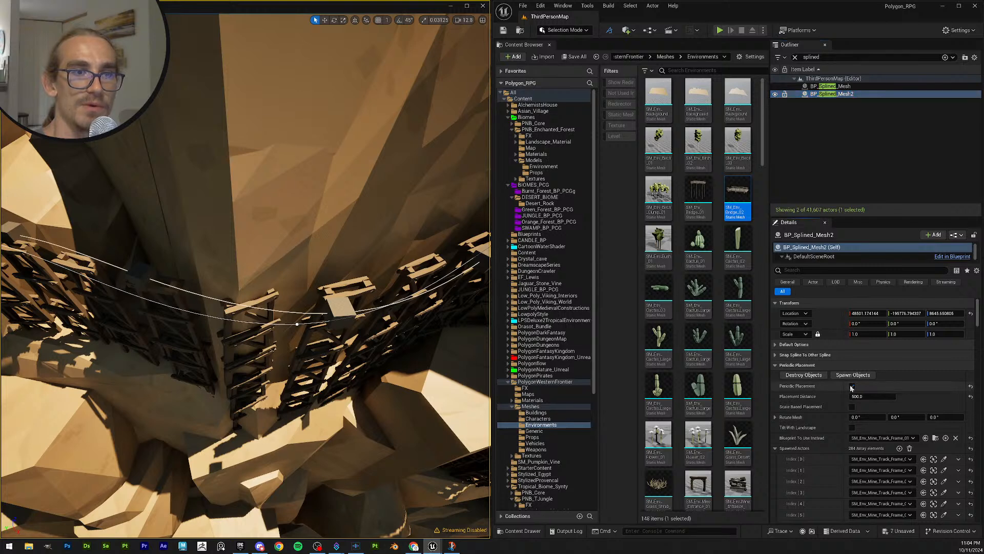
pyautogui.click(866, 345)
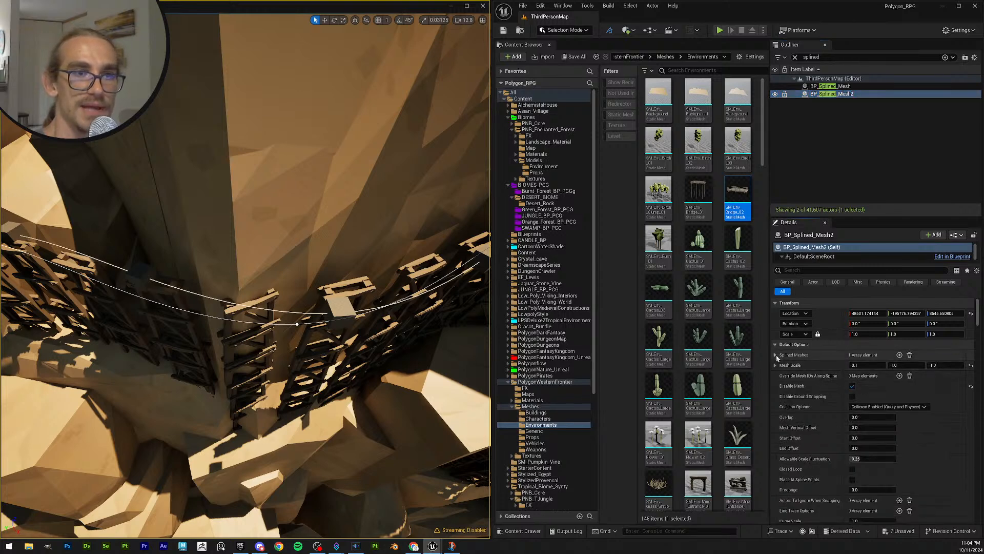
pyautogui.click(775, 355)
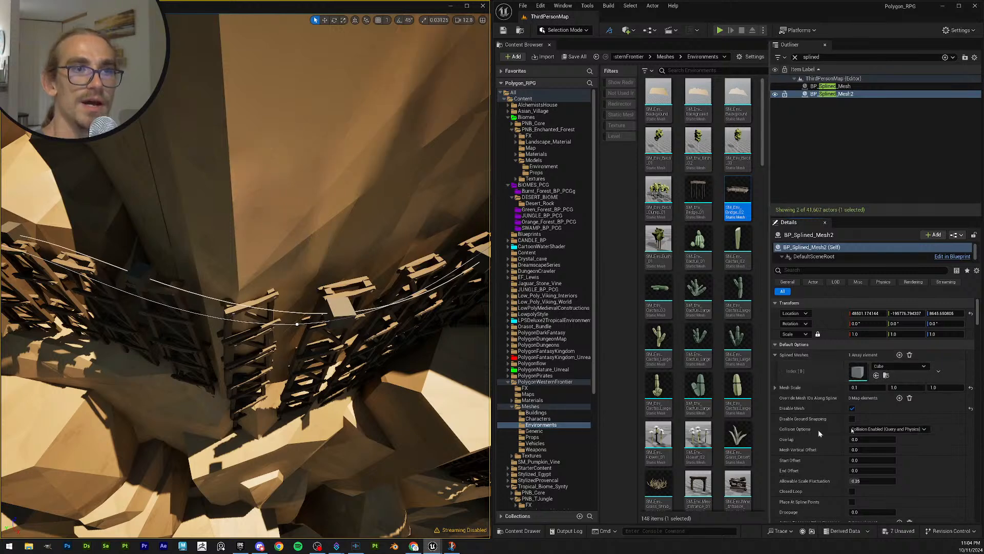
pyautogui.click(920, 366)
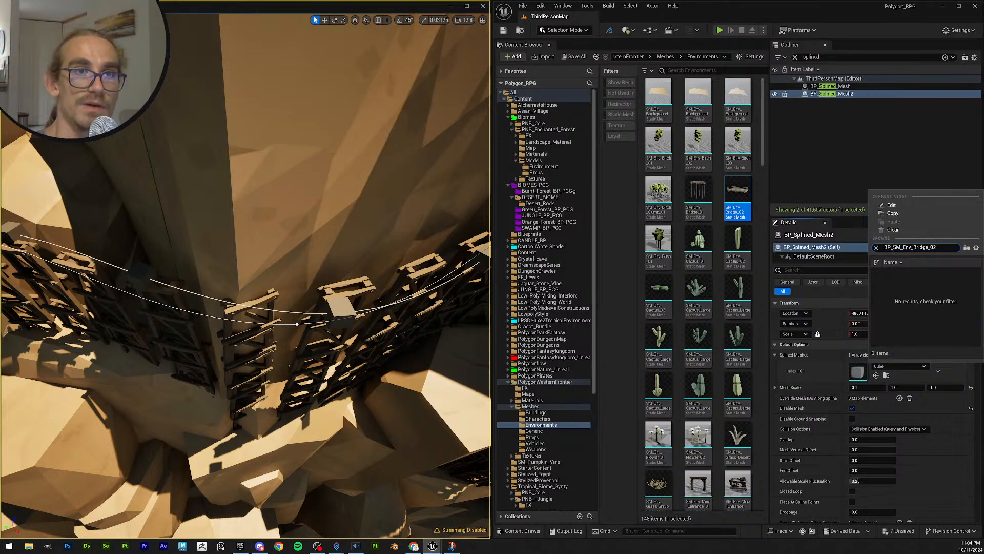
pyautogui.moveTo(893, 247); pyautogui.dragTo(821, 243)
pyautogui.press('BackSpace')
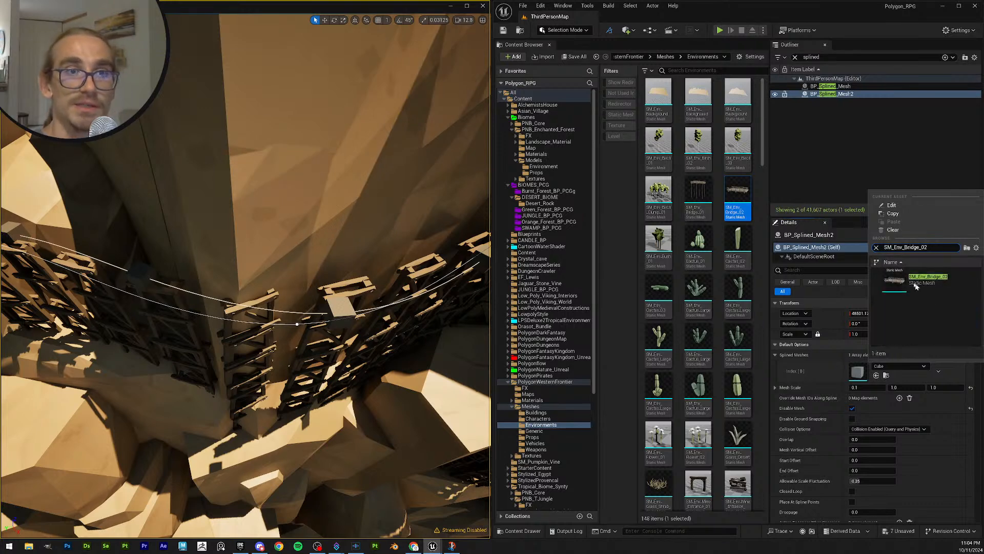
pyautogui.press('Return')
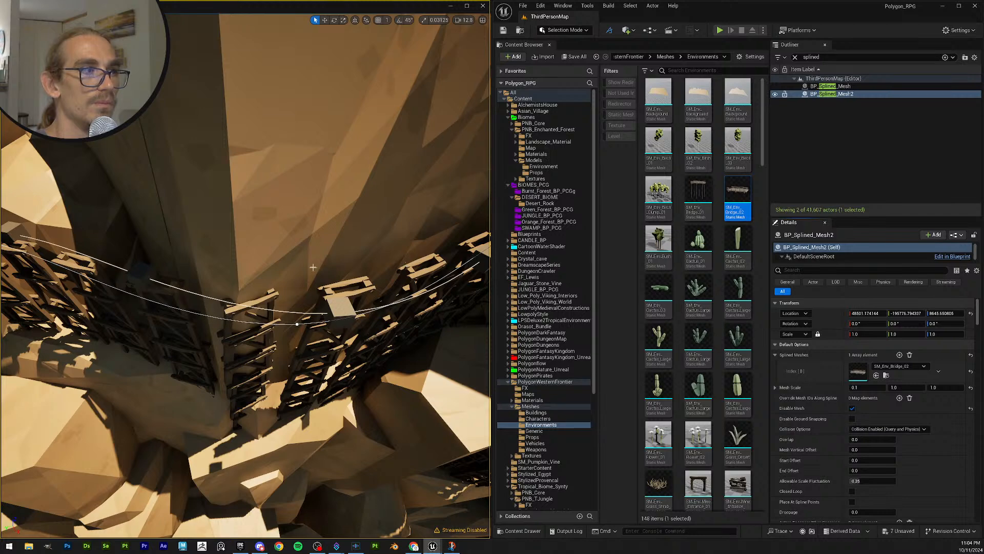
pyautogui.moveTo(370, 227); pyautogui.dragTo(331, 205, button='right')
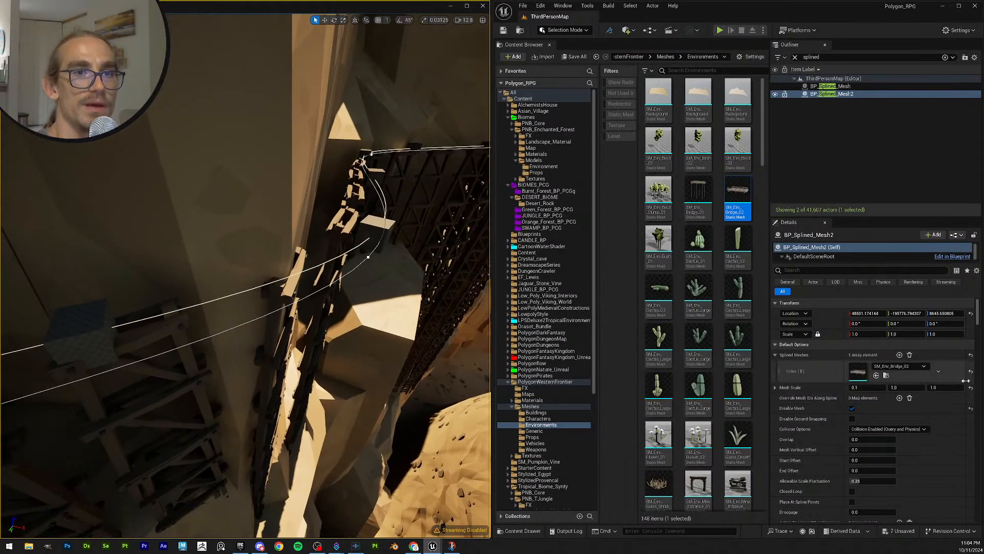
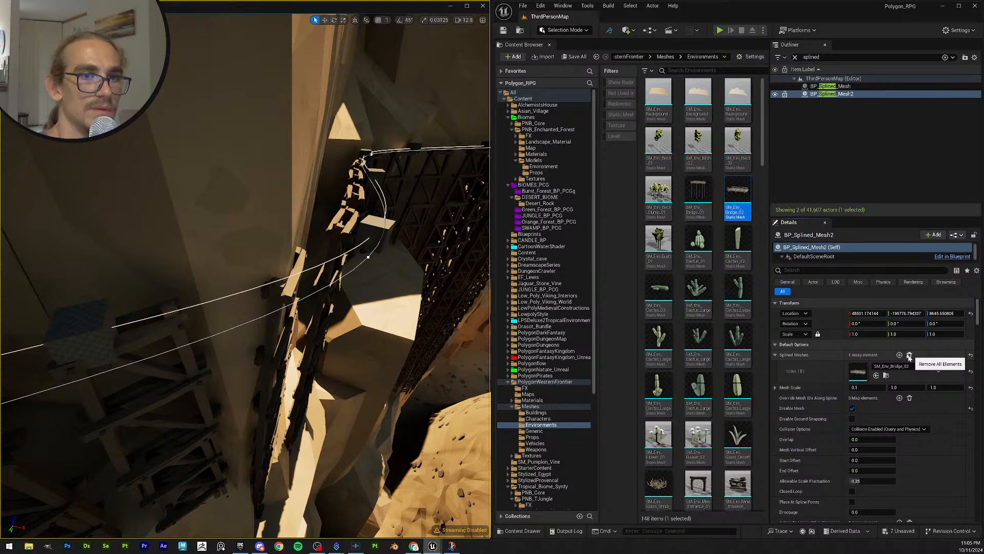
# Step: Replace the Cube in the Splined Meshes array of BP_Splined_Mesh with SM_Env_Bridge_02
pyautogui.click(834, 87)
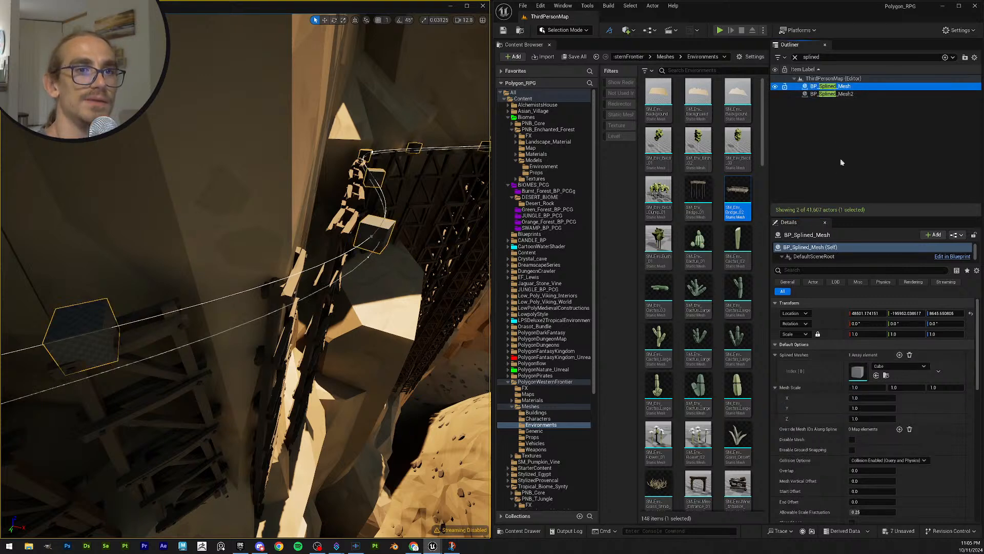
pyautogui.click(890, 367)
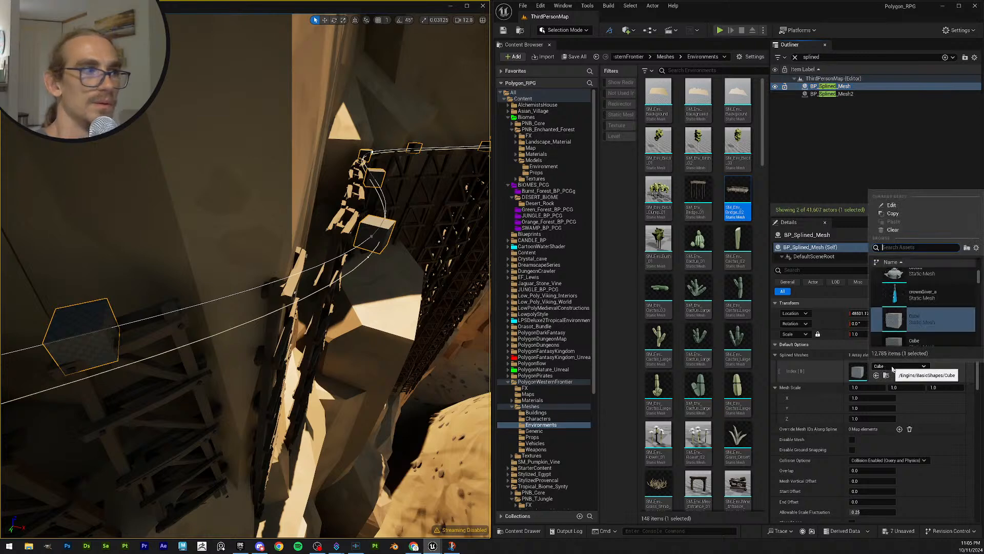
pyautogui.write('BP_SM_Env_Bridge_02')
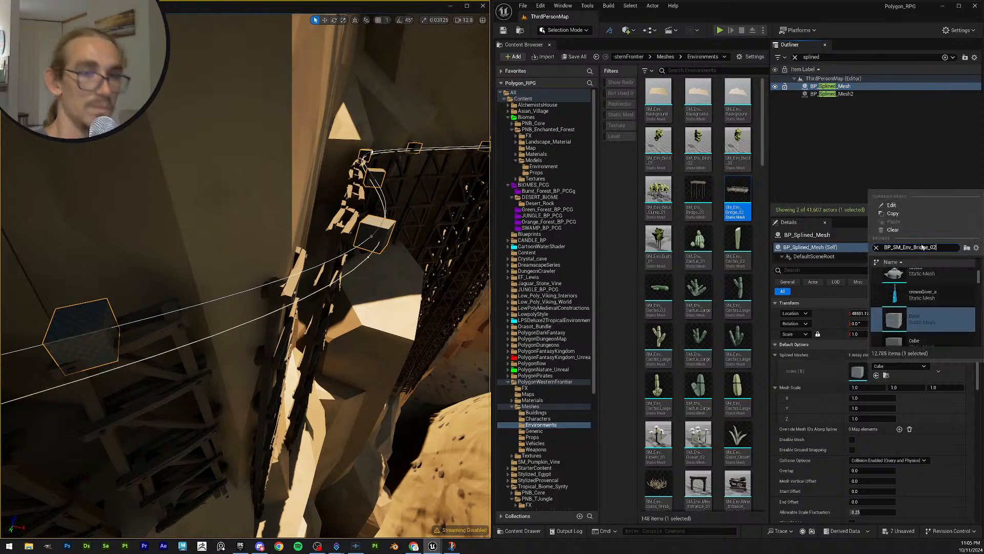
pyautogui.click(895, 247)
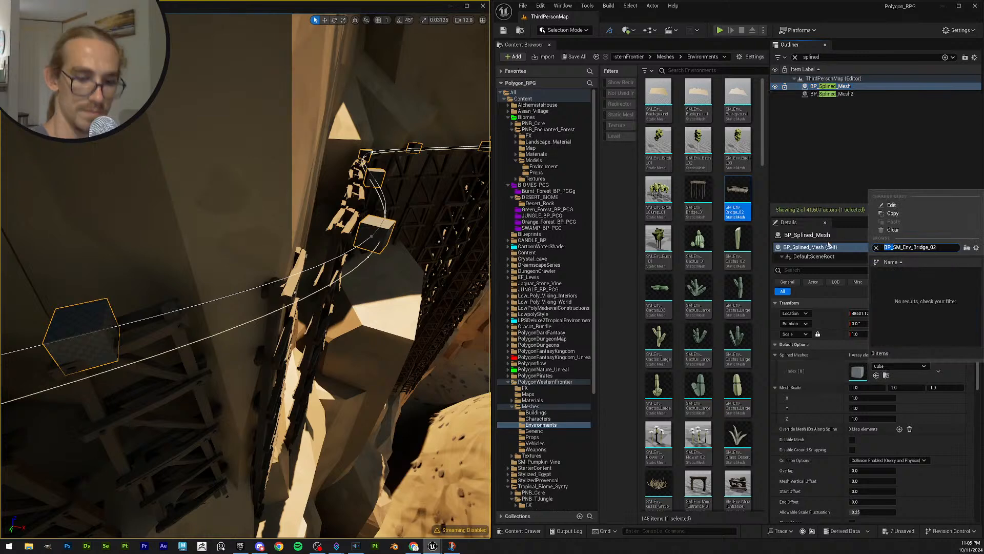
pyautogui.press('BackSpace')
pyautogui.press('BackSpace')
pyautogui.press('BackSpace')
pyautogui.click(905, 273)
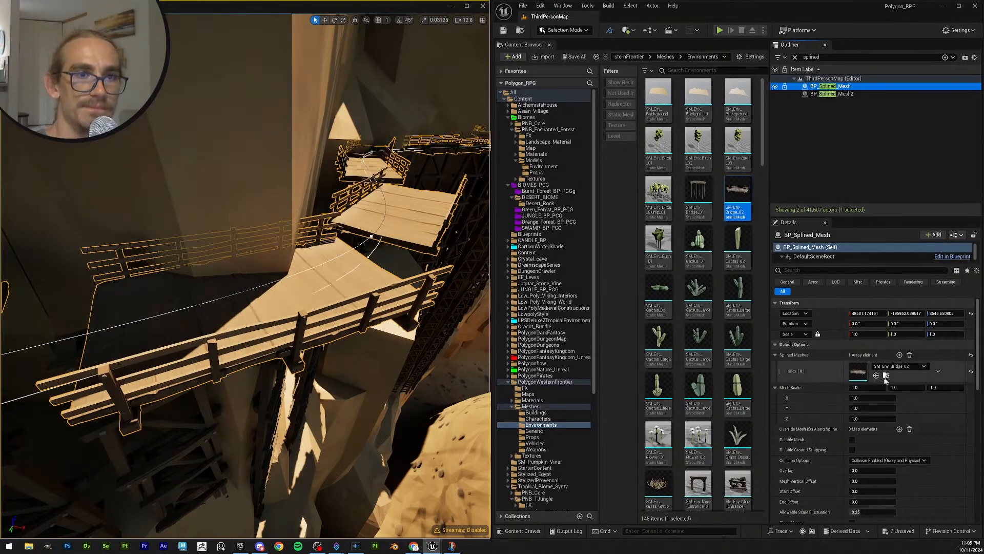
# Step: Turn off Periodic Placement for BP_Splined_Mesh so the bridge mesh runs continuously along the spline
pyautogui.click(775, 355)
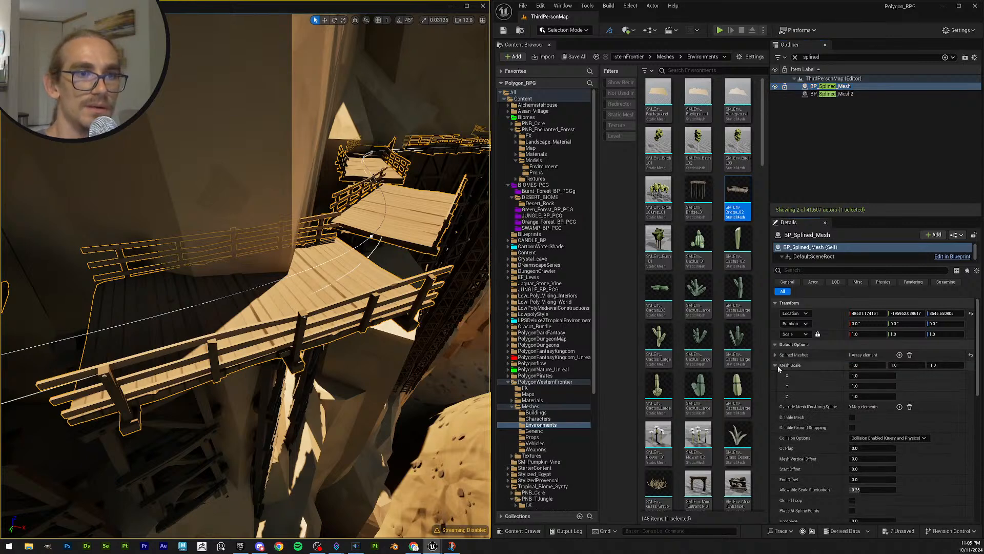
pyautogui.click(776, 365)
pyautogui.click(777, 345)
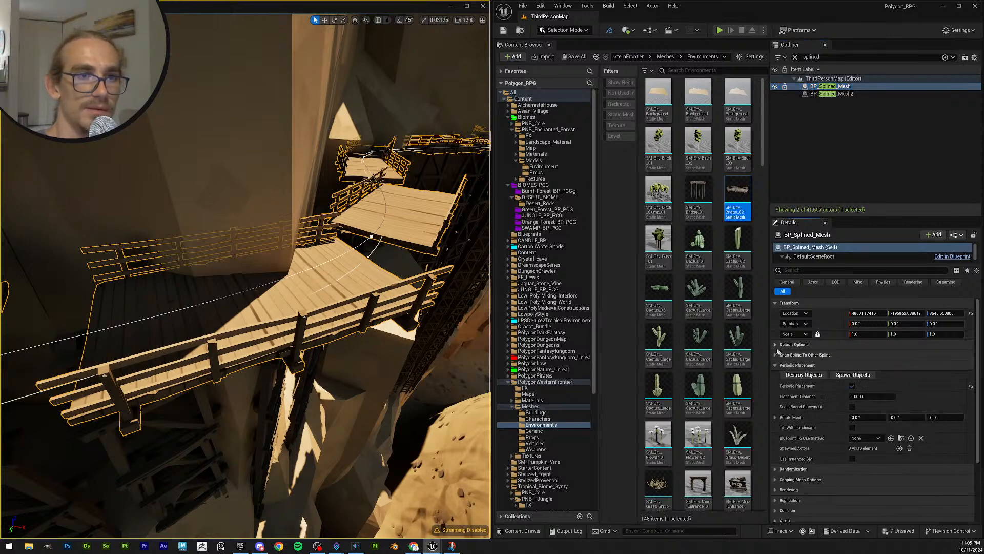
pyautogui.click(853, 386)
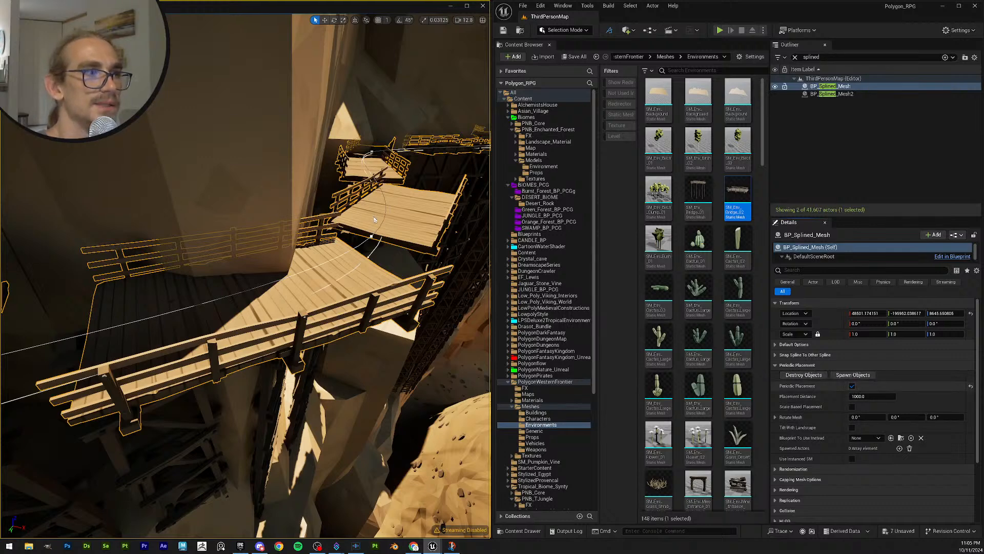
pyautogui.hotkey('ctrl', 'z')
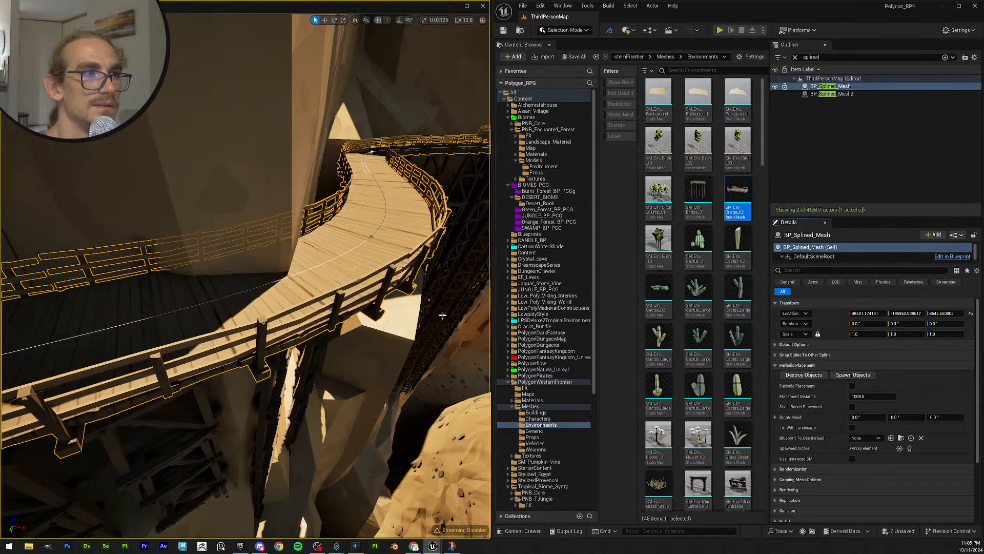
pyautogui.moveTo(362, 234)
pyautogui.mouseDown(button='right')
pyautogui.moveTo(272, 238)
pyautogui.moveTo(359, 231)
pyautogui.moveTo(354, 241)
pyautogui.moveTo(370, 224)
pyautogui.mouseUp(button='right')
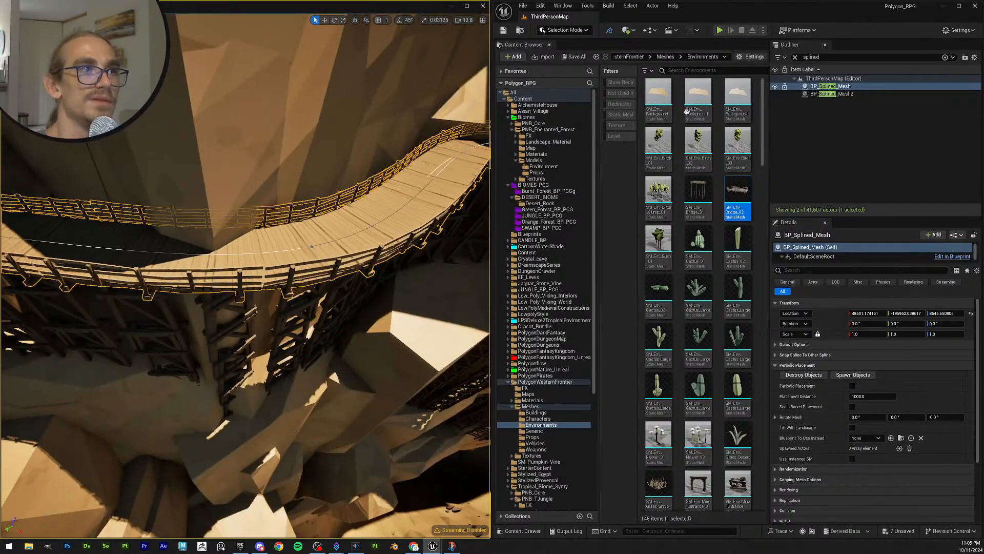
# Step: Try switching off Periodic Placement for BP_Splined_Mesh2
pyautogui.click(848, 94)
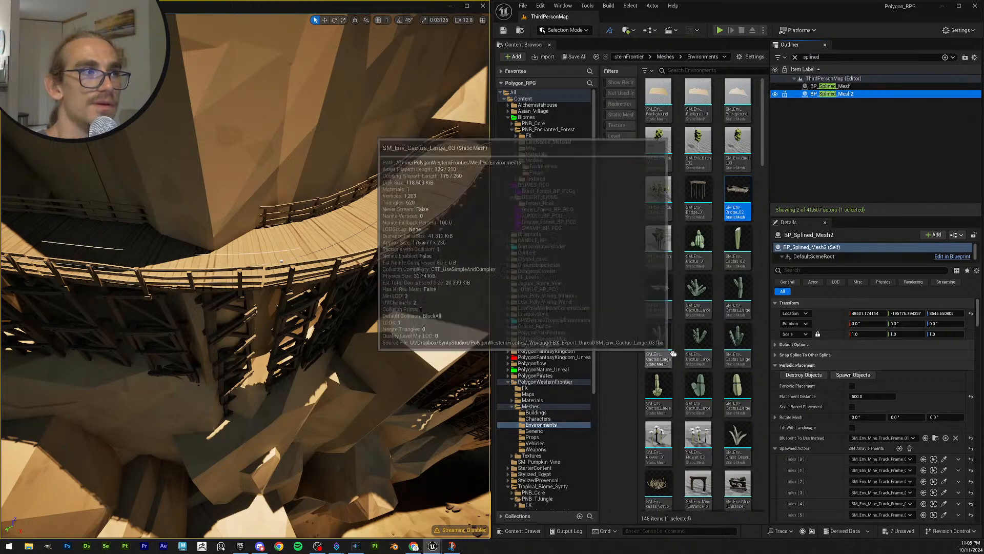
pyautogui.click(852, 386)
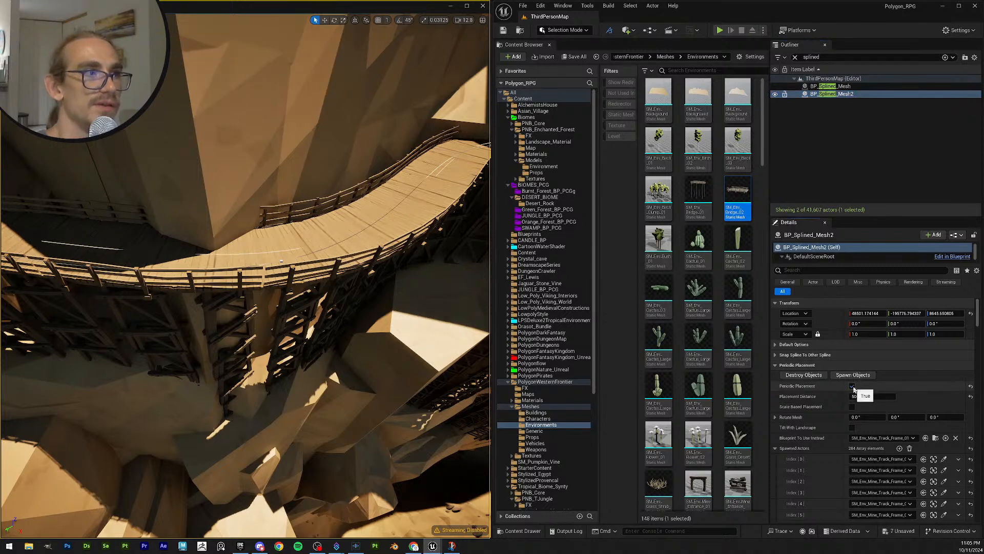
pyautogui.press('w')
pyautogui.moveTo(435, 267); pyautogui.dragTo(426, 266, button='right')
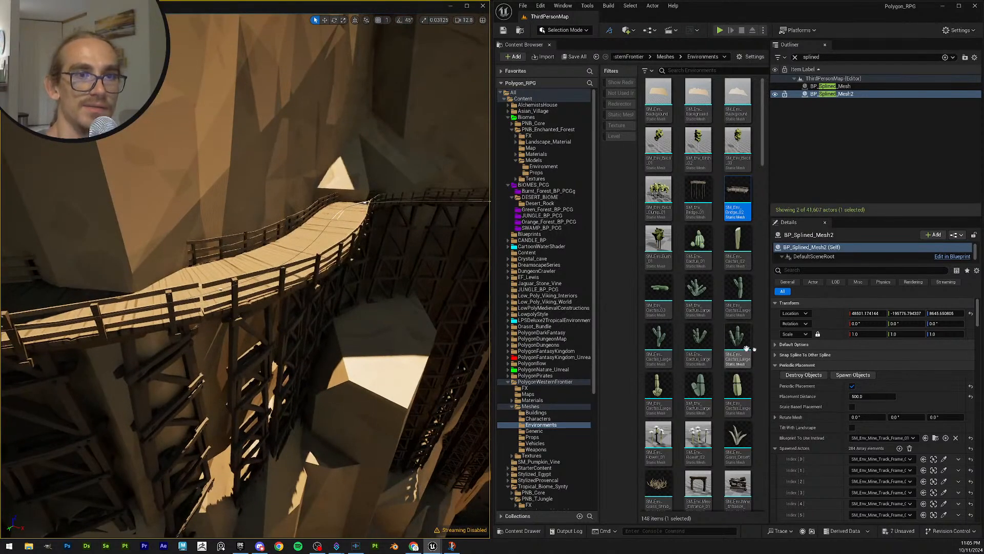
pyautogui.click(781, 345)
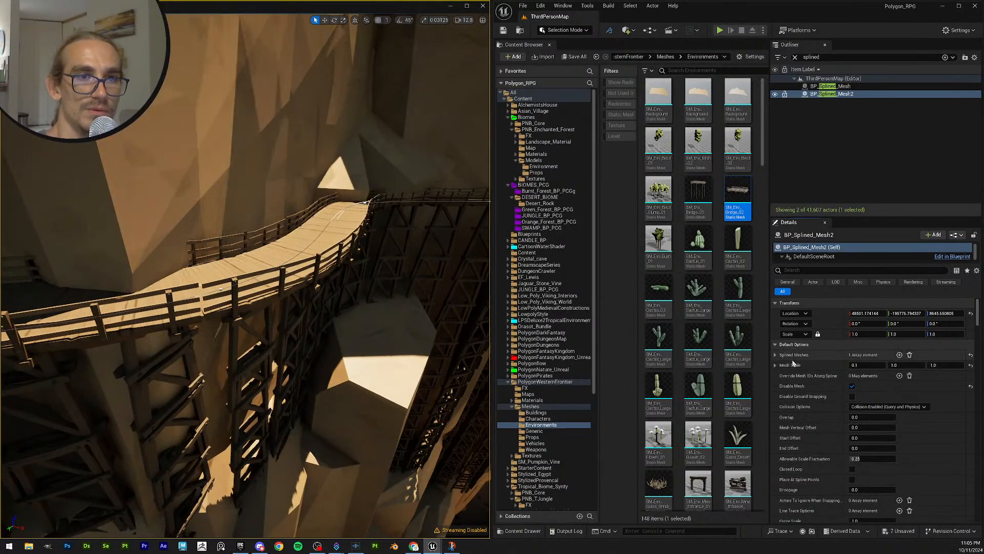
# Step: Rename BP_Splined_Mesh as BP_Splined_Mesh_Desert_Bridge and copy the Desert_Bridge suffix
pyautogui.click(860, 88)
pyautogui.press('F2')
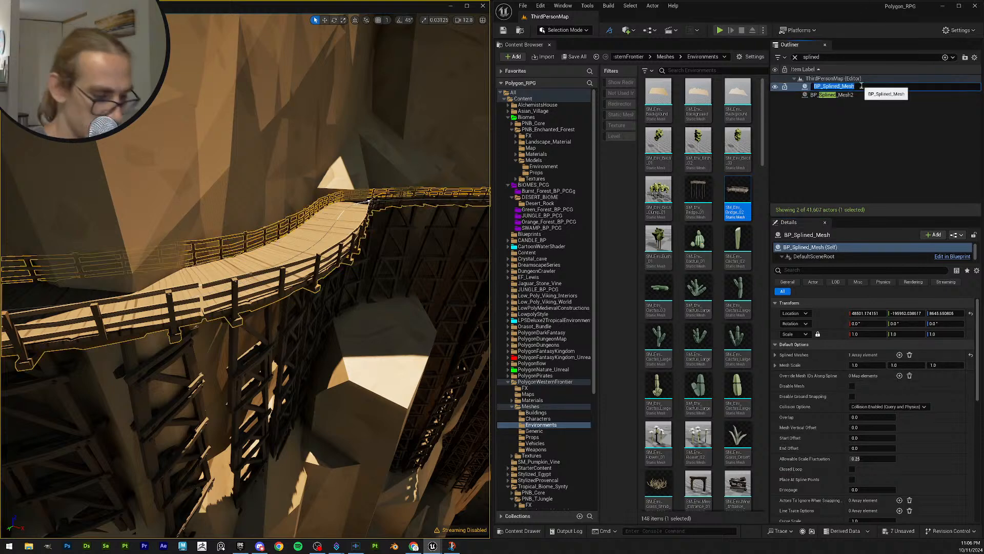
pyautogui.click(862, 87)
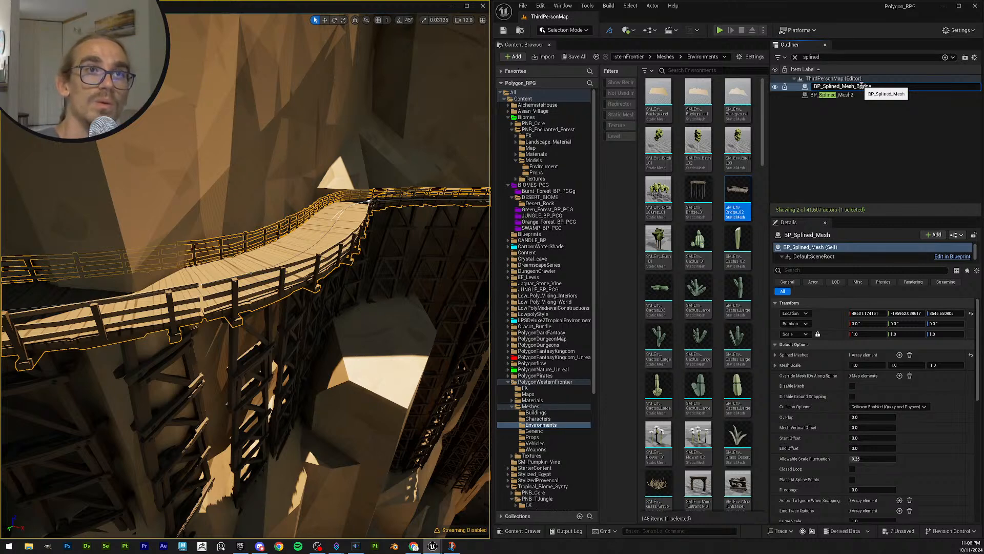
pyautogui.write('Desert_')
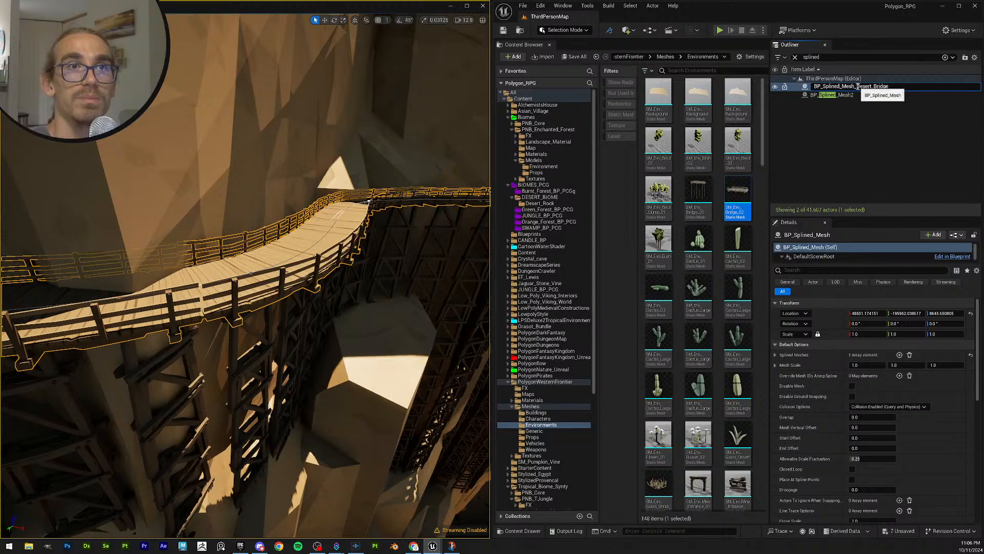
pyautogui.moveTo(857, 86); pyautogui.dragTo(959, 86)
pyautogui.hotkey('ctrl', 'c')
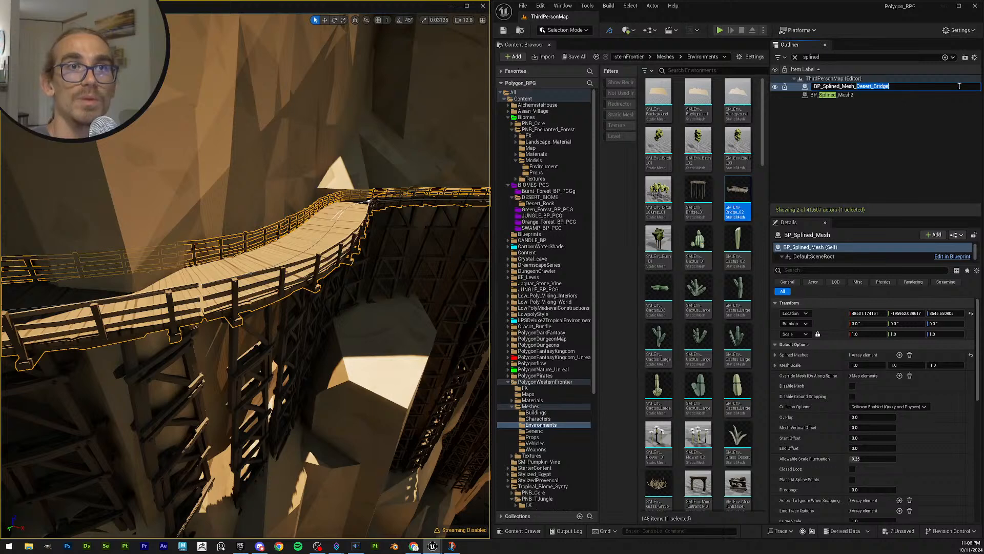
# Step: Rename BP_Splined_Mesh2 as BP_Splined_Mesh_Desert_Bridge_Support and save the level
pyautogui.click(855, 95)
pyautogui.click(855, 96)
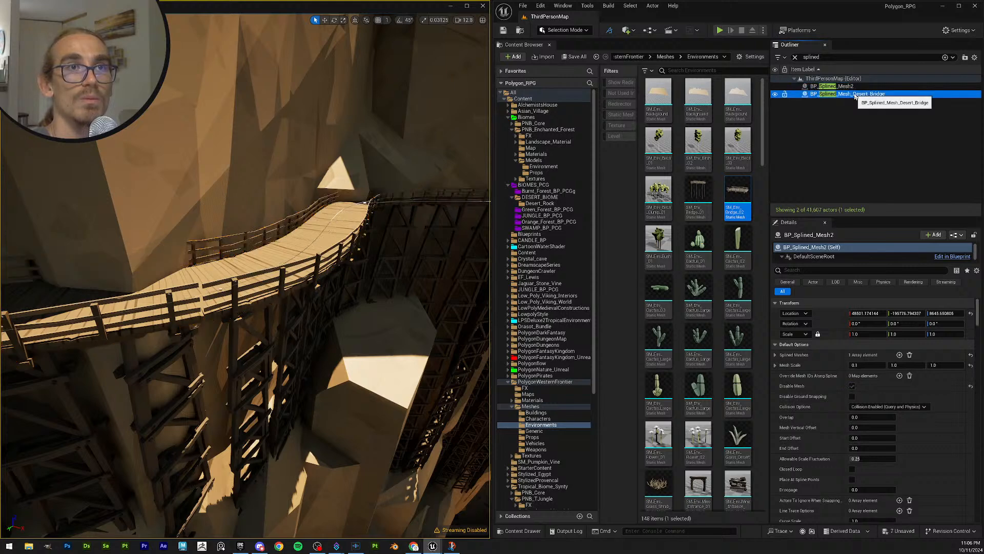
pyautogui.click(854, 90)
pyautogui.click(855, 87)
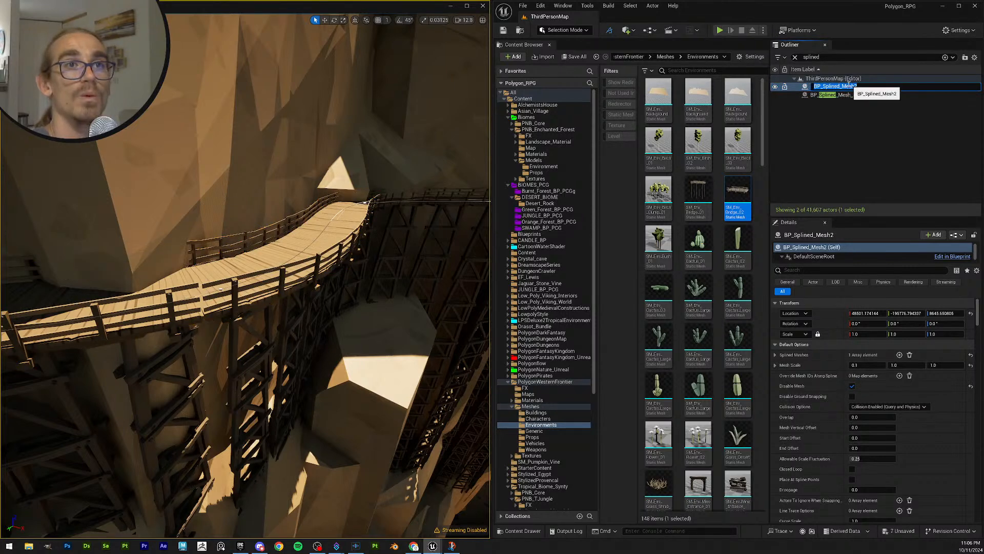
pyautogui.click(862, 86)
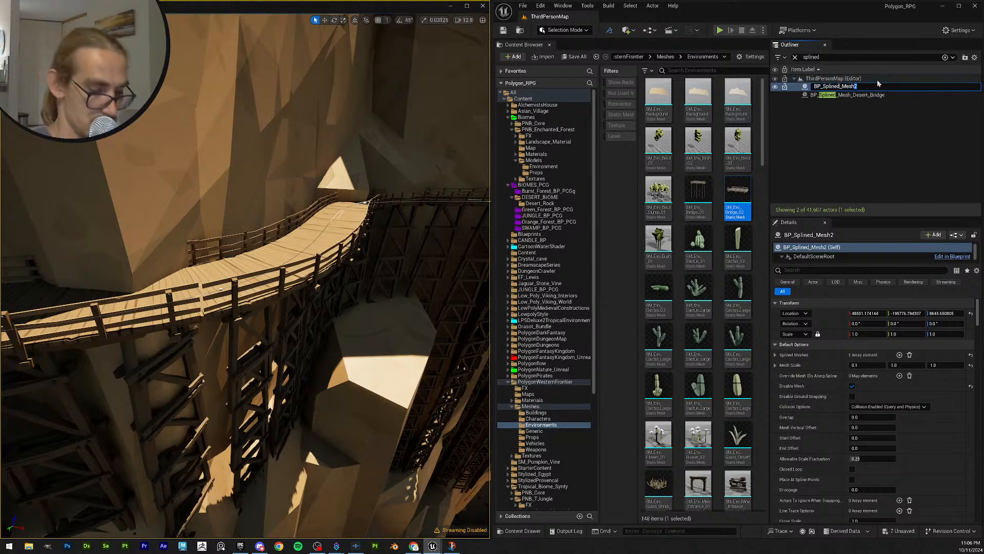
pyautogui.press('BackSpace')
pyautogui.hotkey('ctrl', 'v')
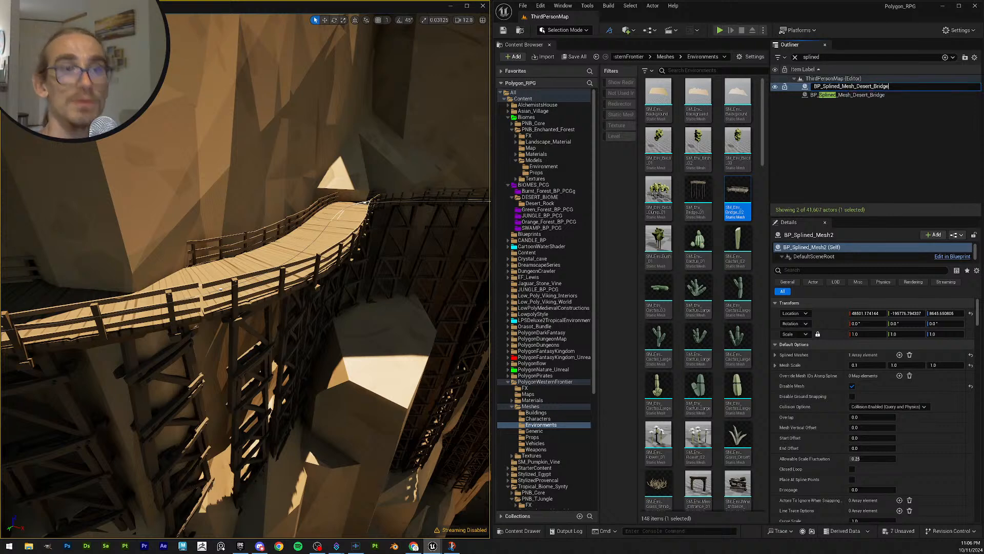
pyautogui.write('Support')
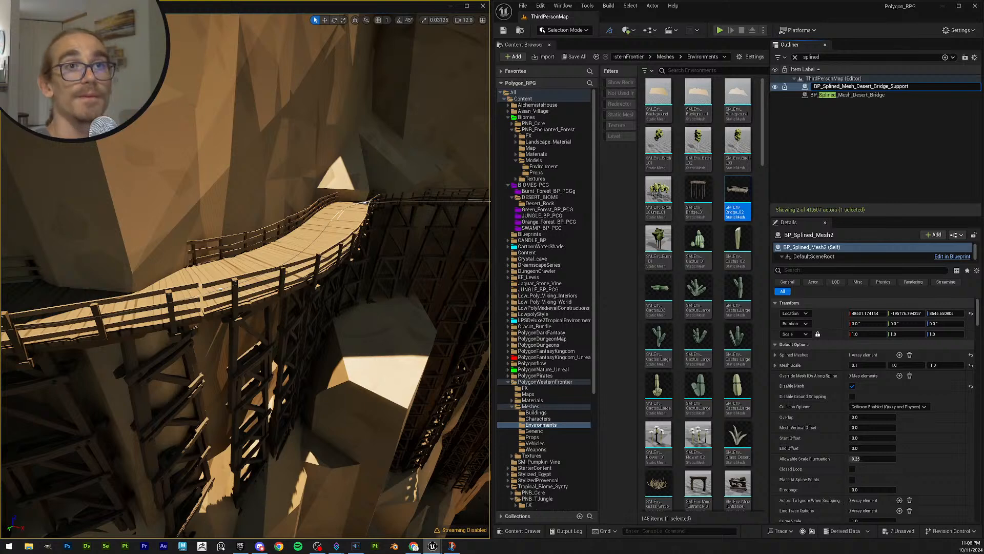
pyautogui.press('Return')
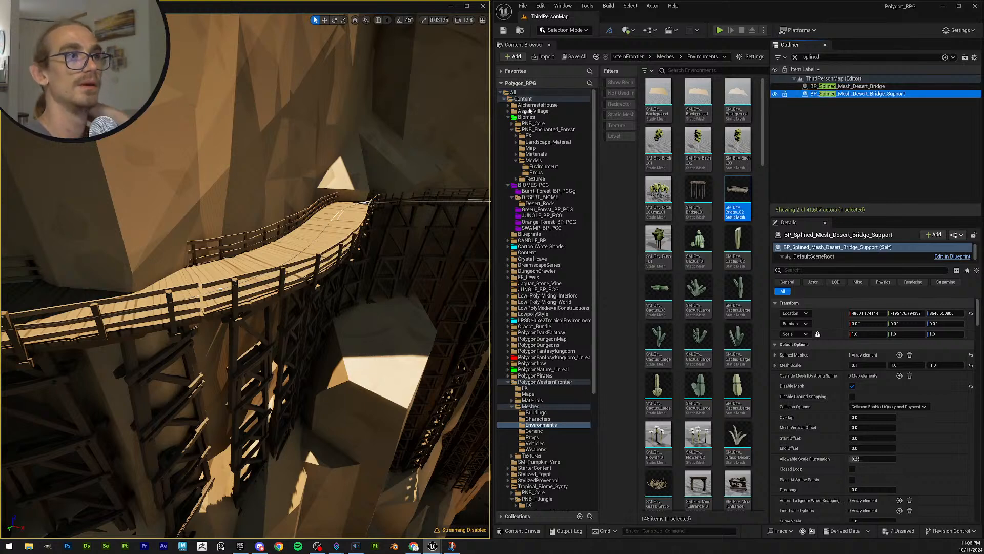
pyautogui.click(503, 31)
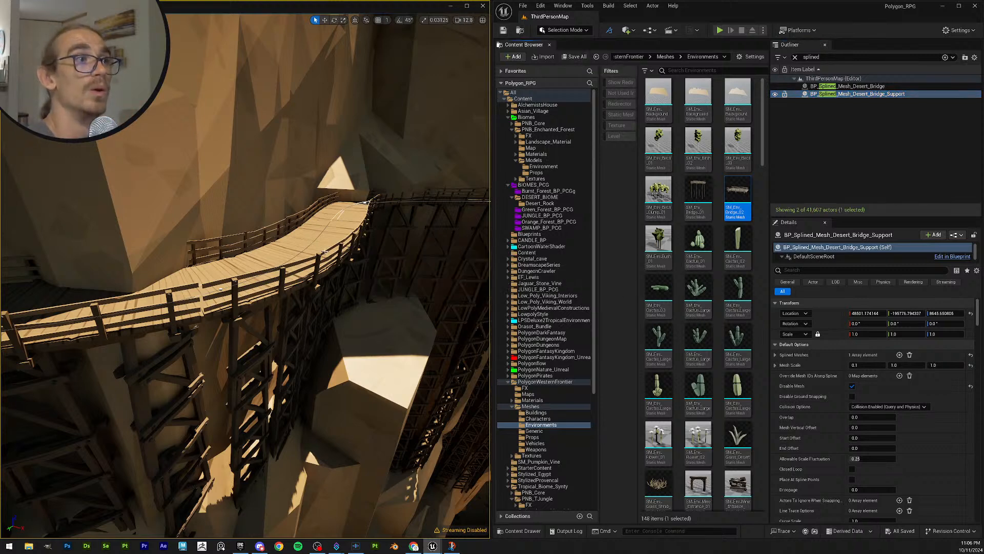
# Step: Play-test the level from the bridge deck beside the cliff, walk the character along the bridge, and end the play session
pyautogui.moveTo(356, 245)
pyautogui.mouseDown(button='right')
pyautogui.moveTo(405, 232)
pyautogui.moveTo(356, 245)
pyautogui.mouseUp(button='right')
pyautogui.press('Escape')
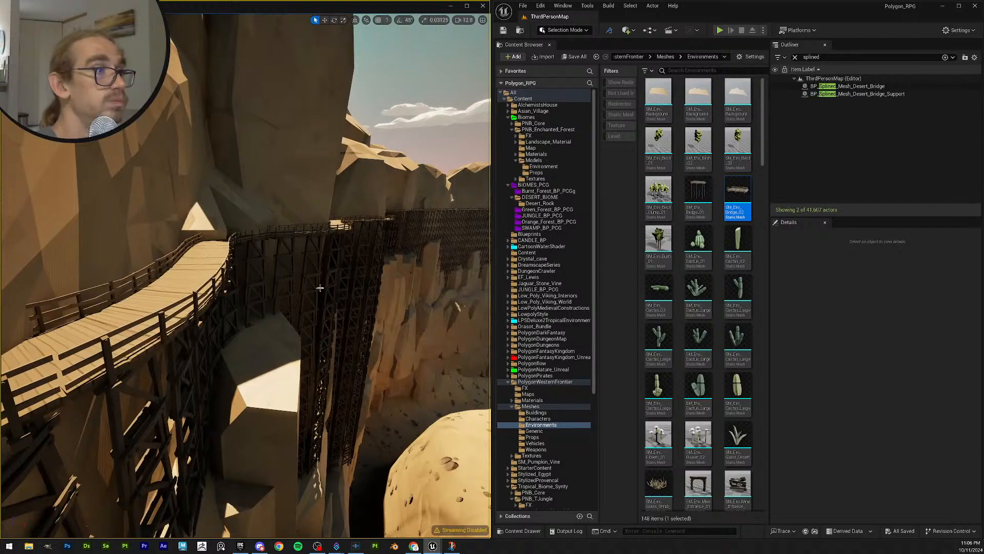
pyautogui.moveTo(320, 288); pyautogui.dragTo(308, 353, button='right')
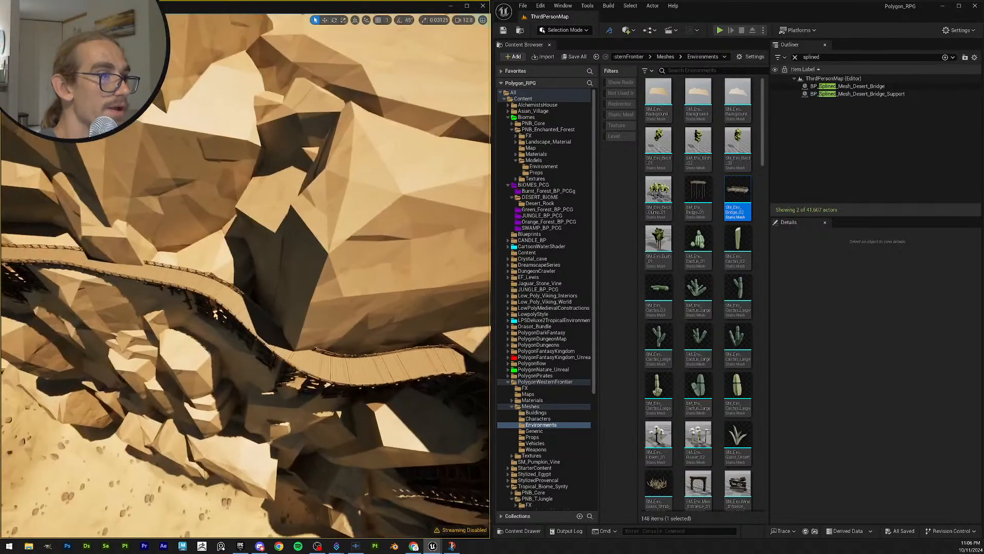
pyautogui.moveTo(218, 314); pyautogui.dragTo(251, 240, button='right')
pyautogui.scroll(4, 226, 256)
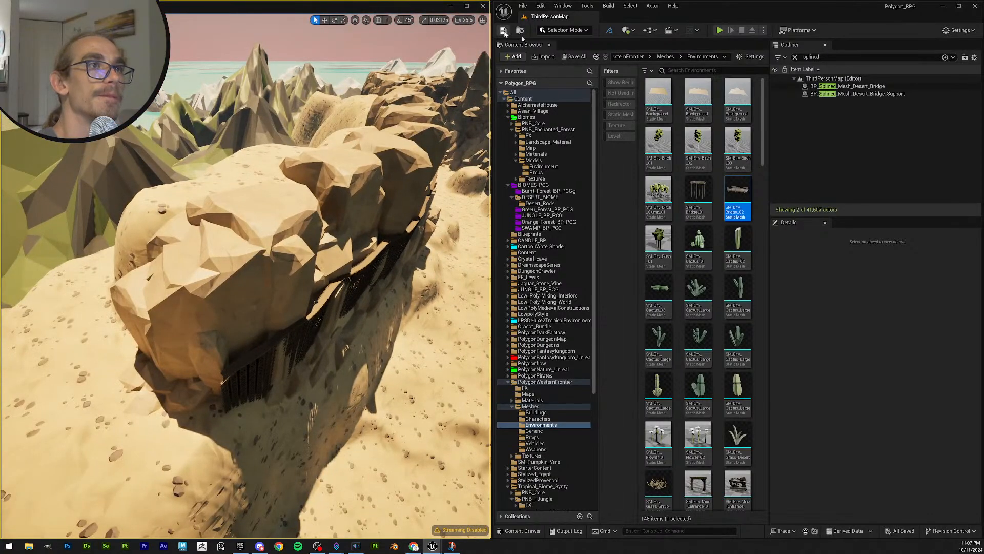
pyautogui.moveTo(264, 266)
pyautogui.mouseDown(button='right')
pyautogui.moveTo(280, 284)
pyautogui.moveTo(271, 280)
pyautogui.mouseUp(button='right')
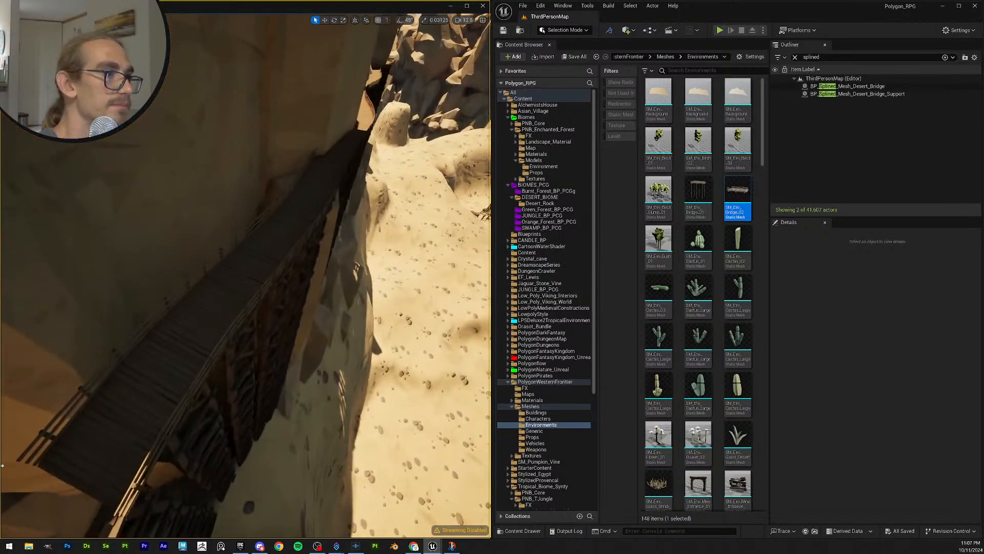
pyautogui.moveTo(154, 415); pyautogui.dragTo(154, 414, button='right')
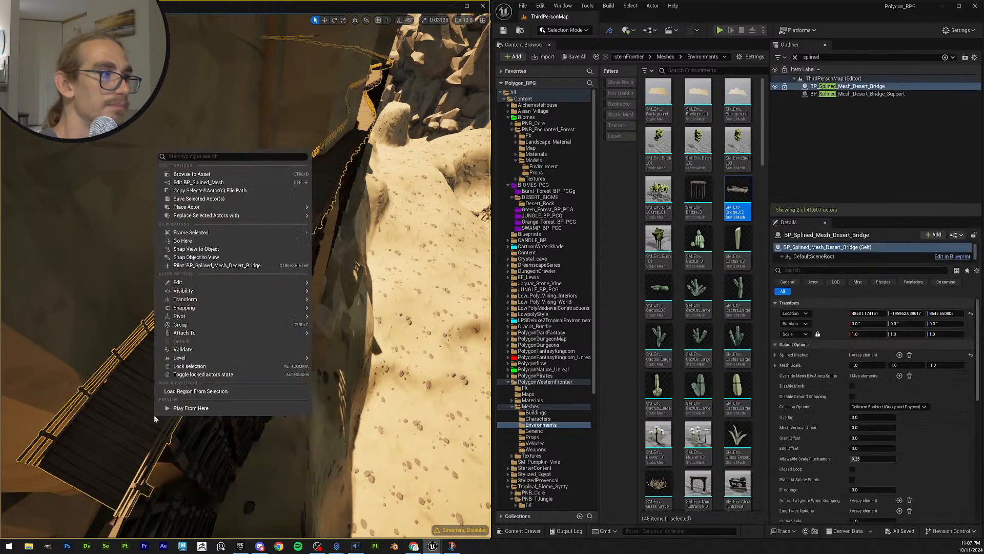
pyautogui.click(181, 409)
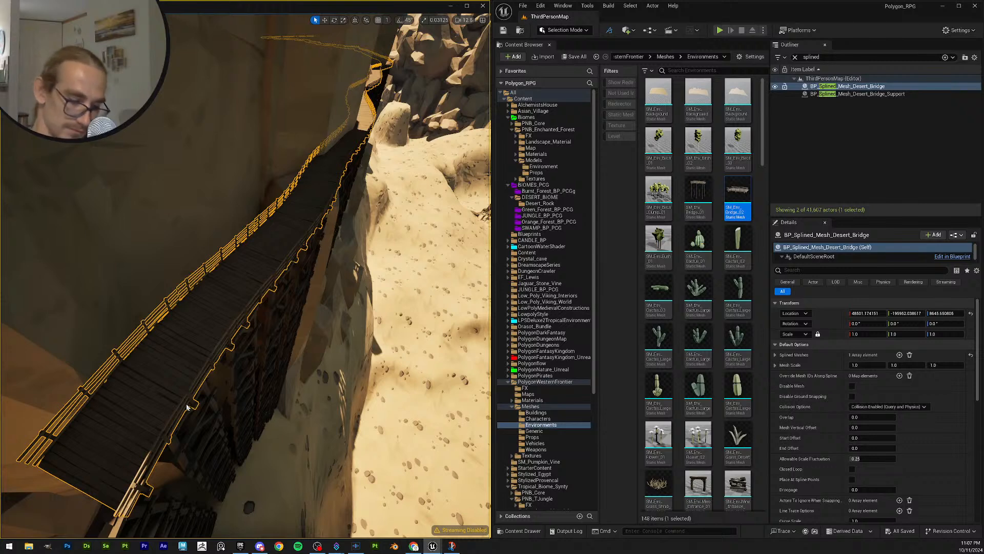
pyautogui.hotkey('alt', 'p')
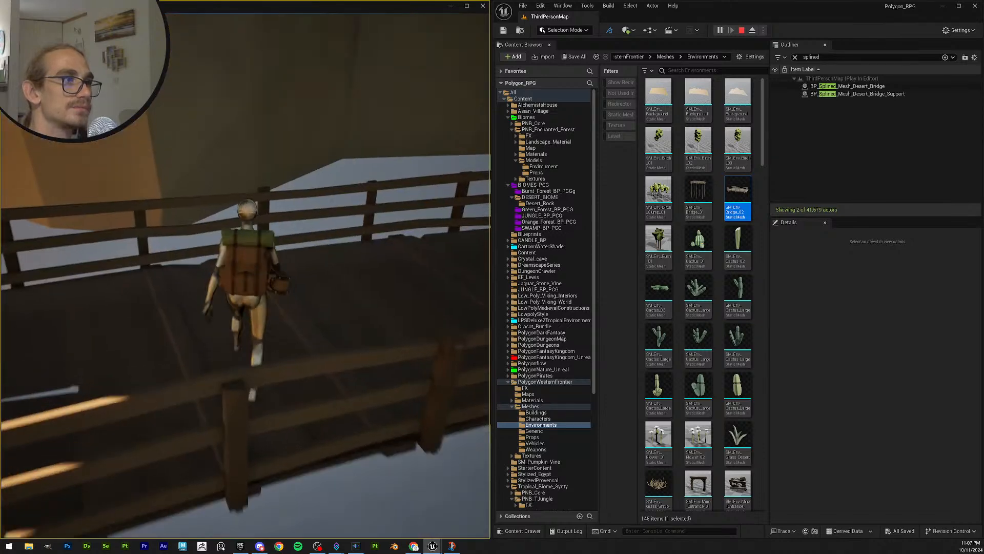
pyautogui.press('w')
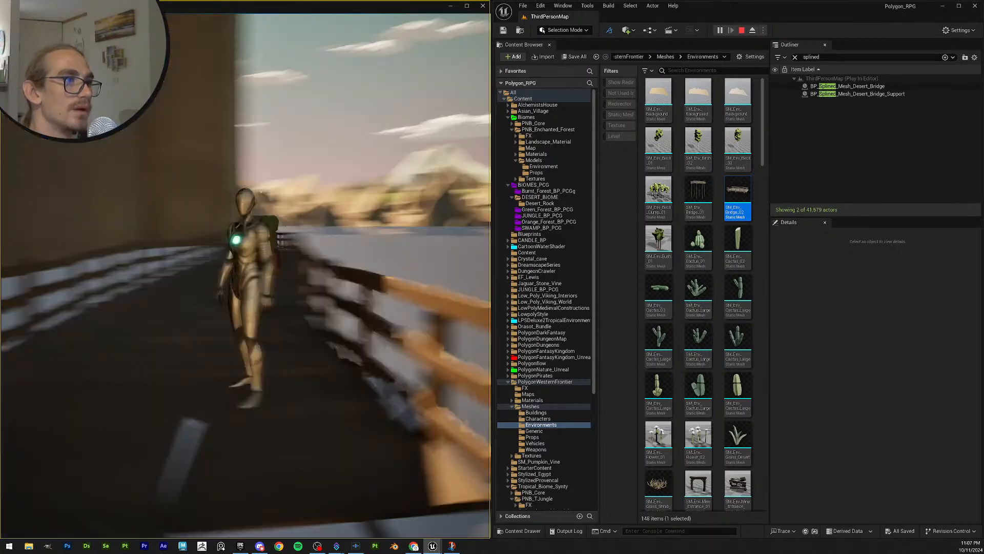
pyautogui.press('w')
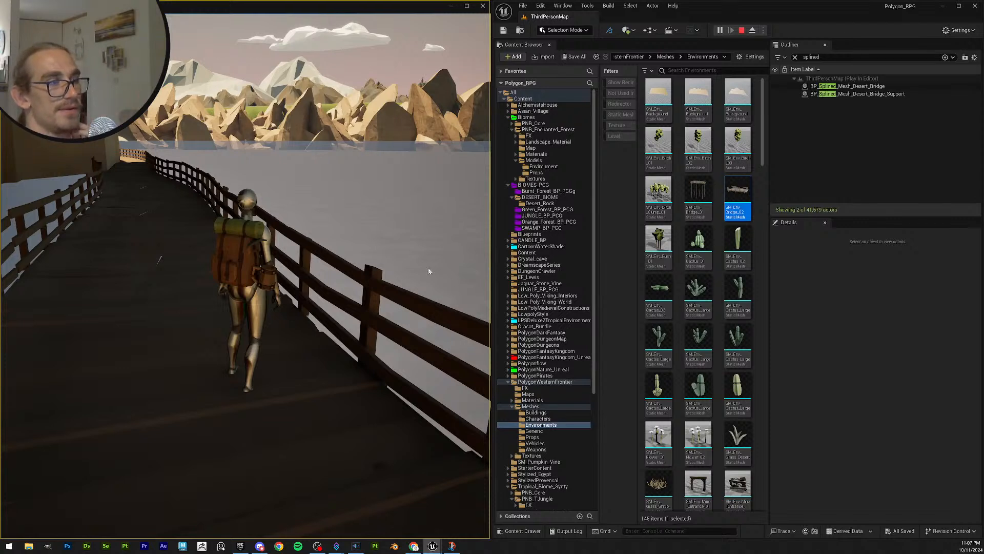
pyautogui.press('Escape')
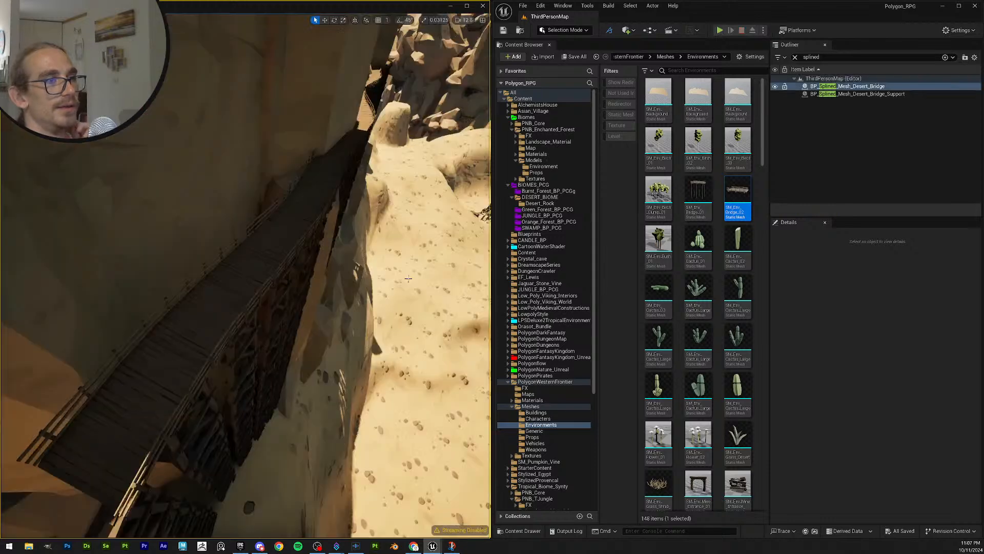
# Step: Filter the level's actors by "rect", unhide the Rectangle plane, delete it, and save the level
pyautogui.moveTo(385, 306); pyautogui.dragTo(405, 292, button='right')
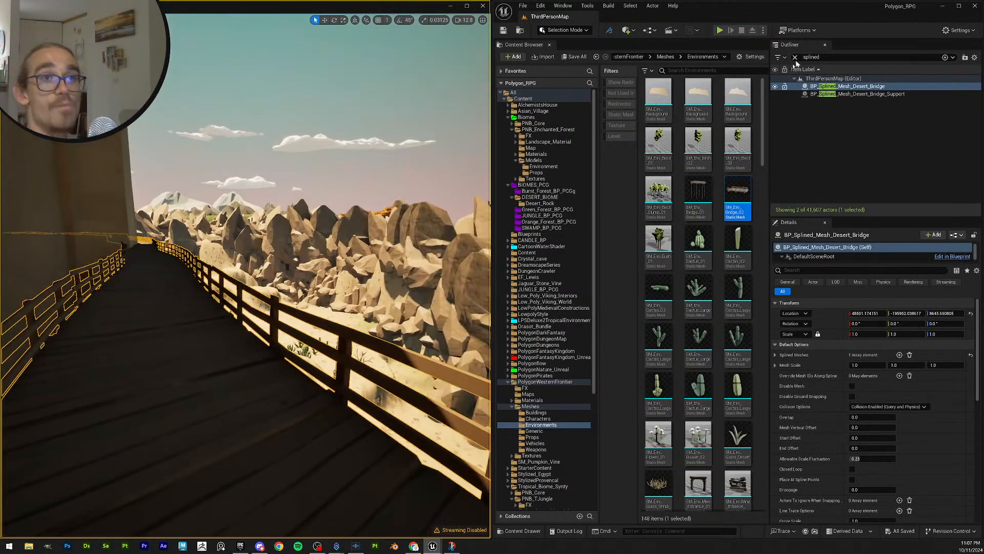
pyautogui.press('Escape')
pyautogui.click(795, 58)
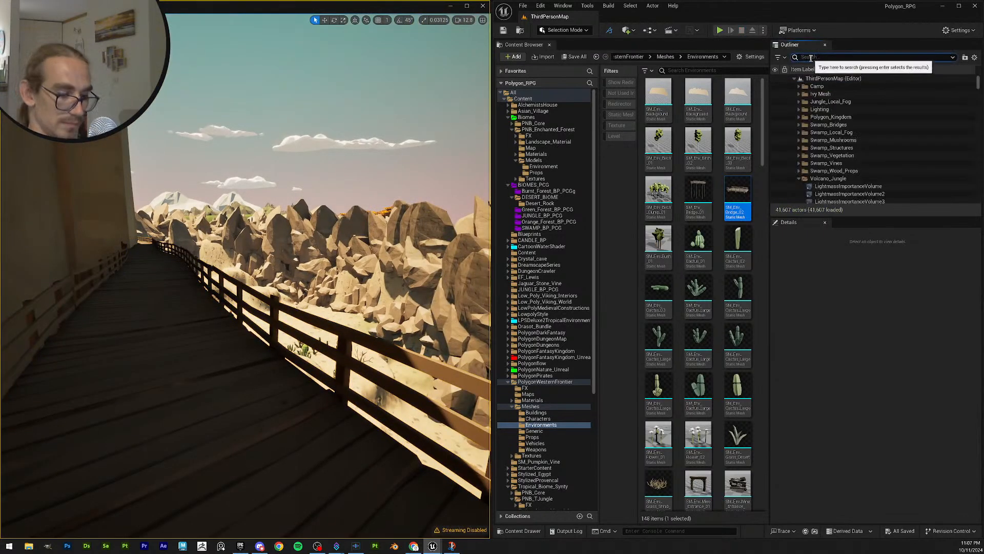
pyautogui.write('rect')
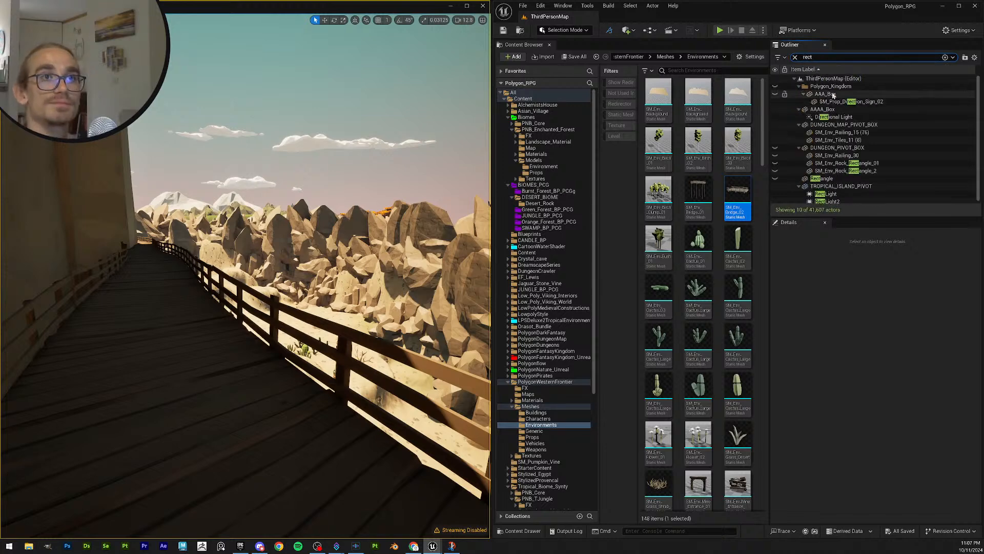
pyautogui.click(775, 178)
pyautogui.click(341, 290)
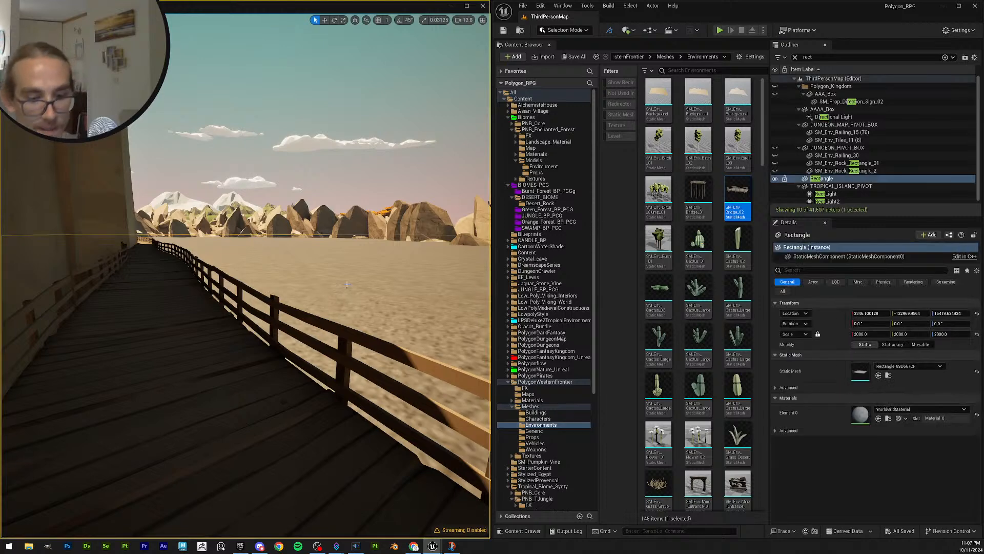
pyautogui.press('Delete')
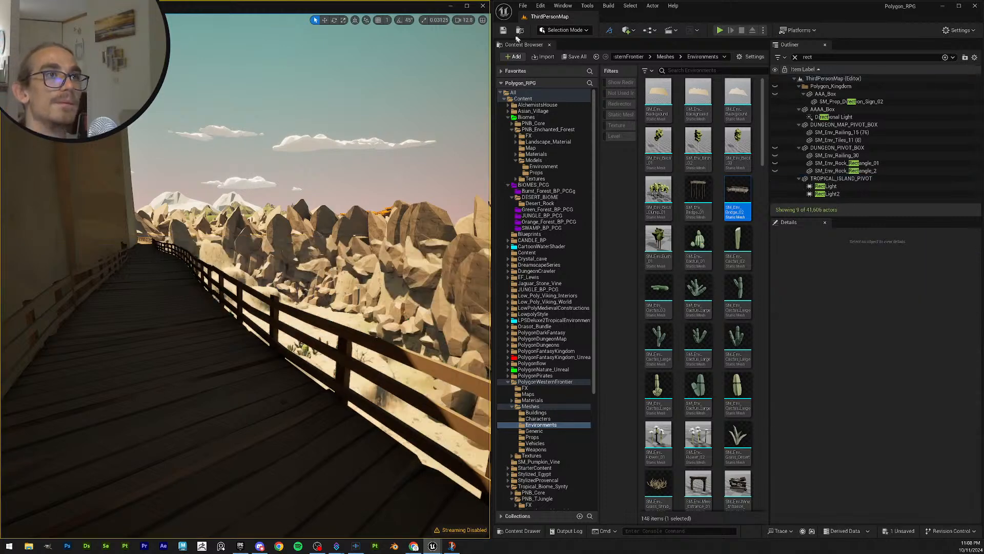
pyautogui.click(504, 31)
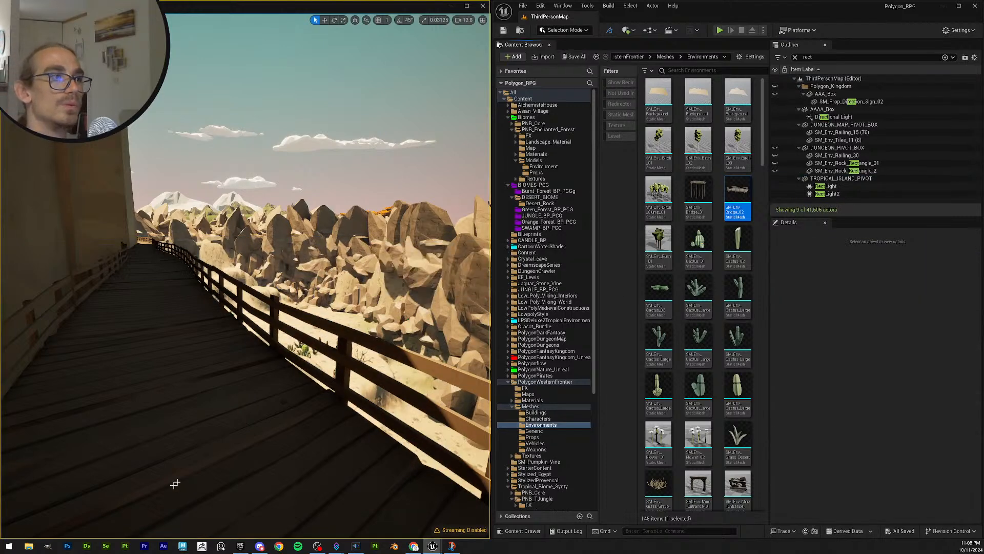
# Step: Play-test the level from the bridge deck, run and jump the character over the desert terrain, and end the play session
pyautogui.rightClick(251, 427)
pyautogui.click(262, 423)
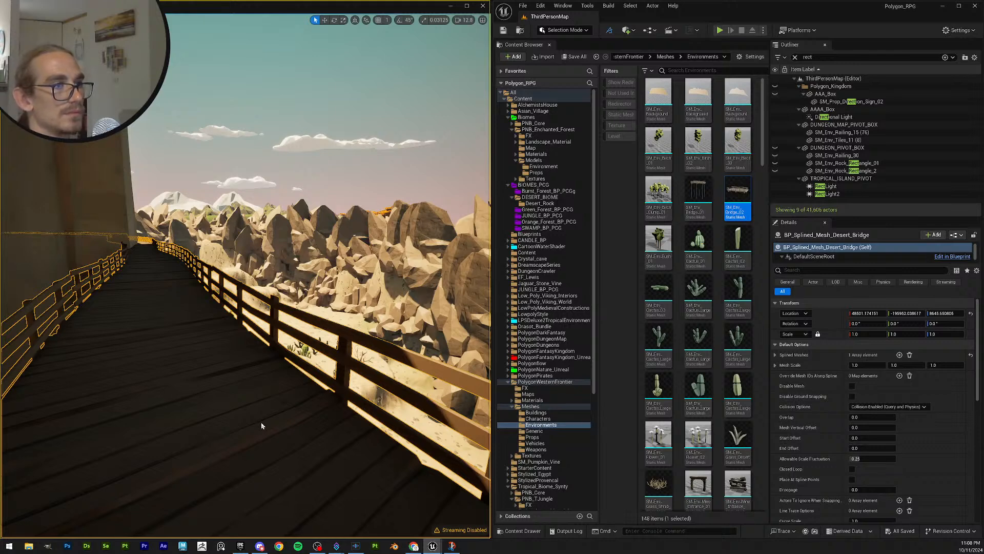
pyautogui.hotkey('alt', 'p')
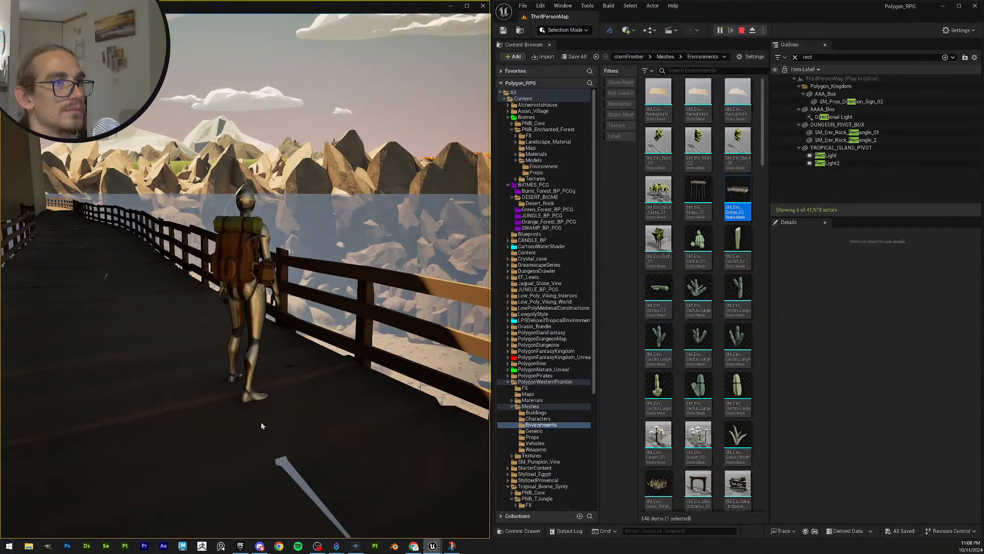
pyautogui.click(376, 358)
pyautogui.press('w')
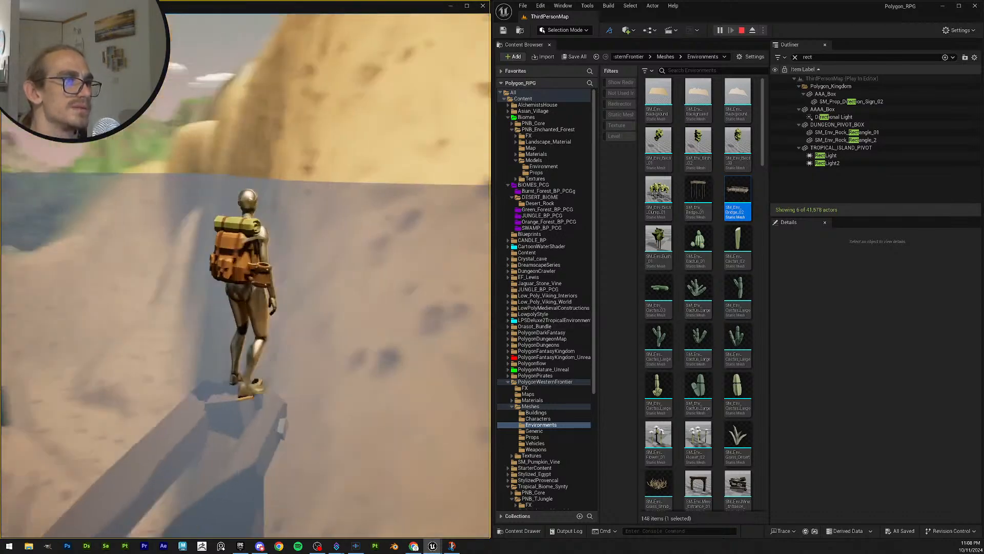
pyautogui.press('space')
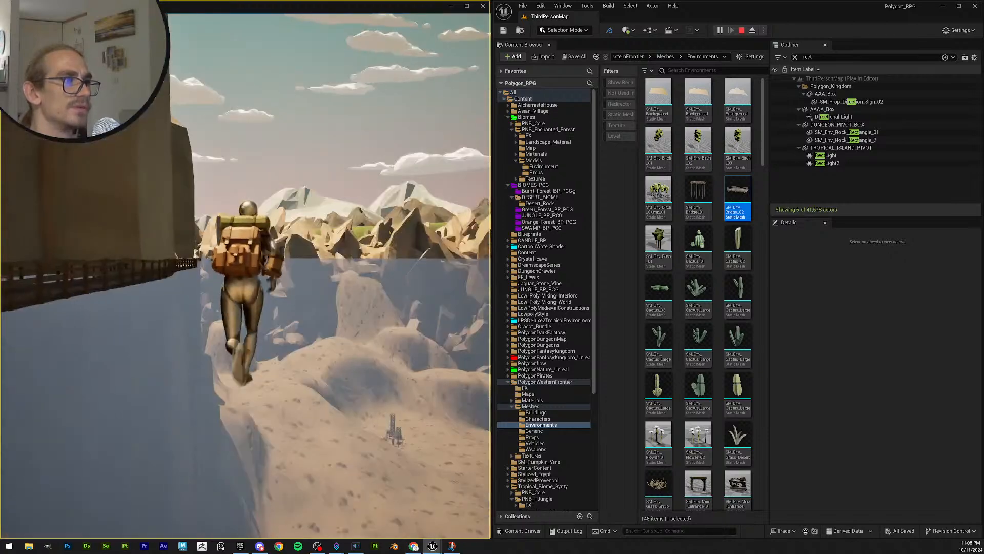
pyautogui.press('space')
pyautogui.press('w')
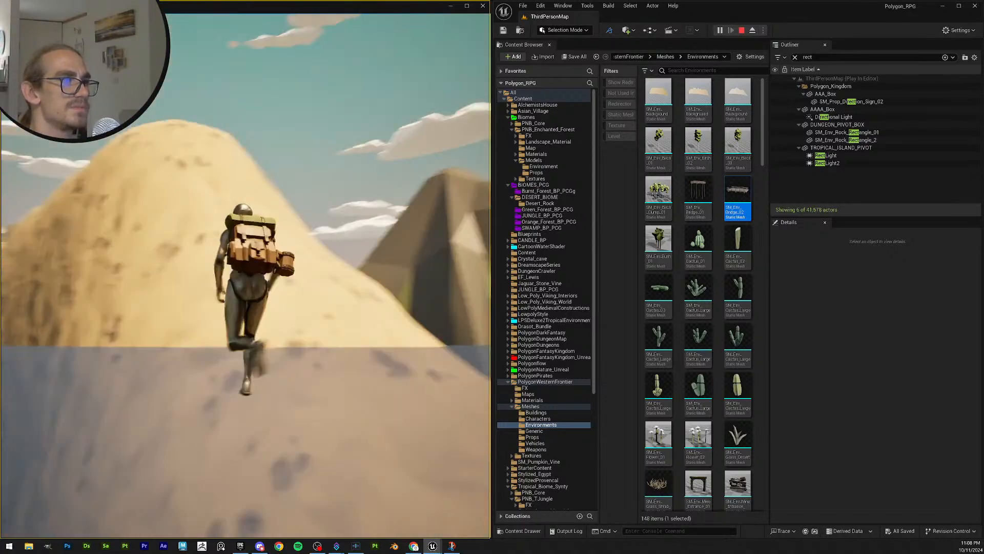
pyautogui.press('w')
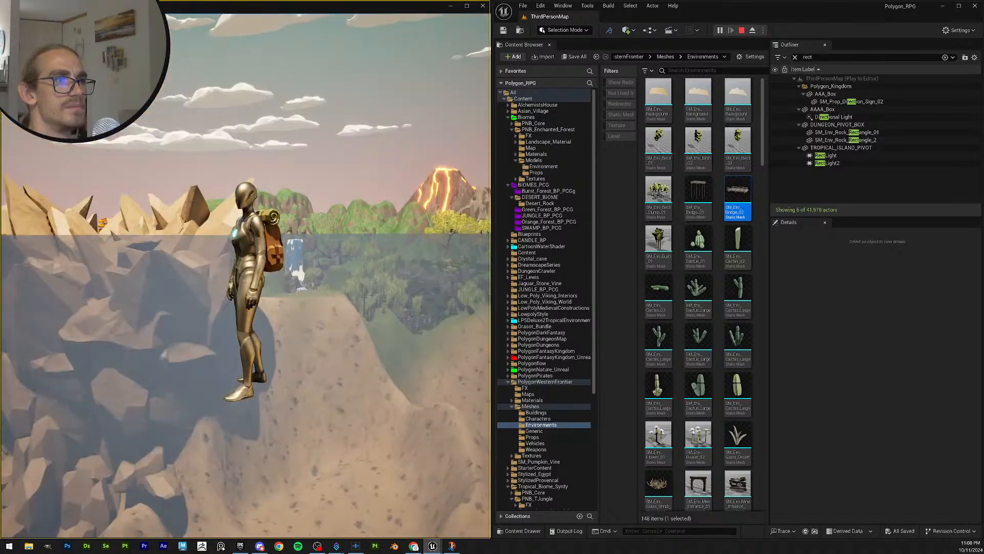
pyautogui.press('space')
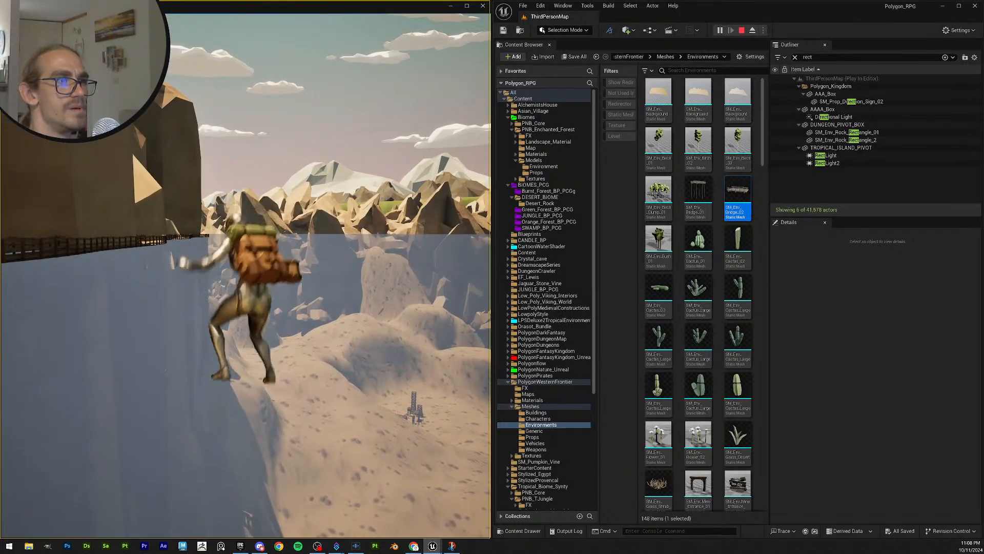
pyautogui.press('space')
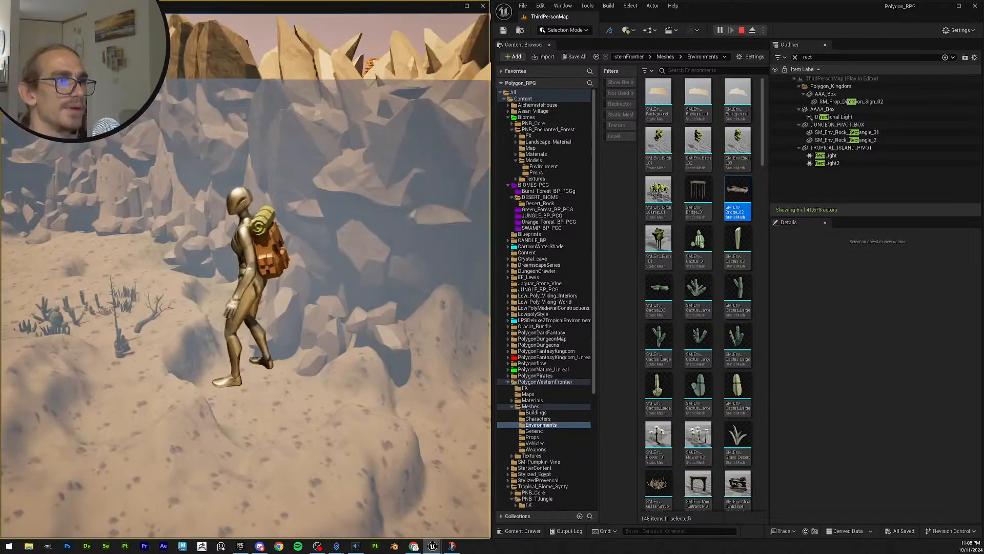
pyautogui.press('w')
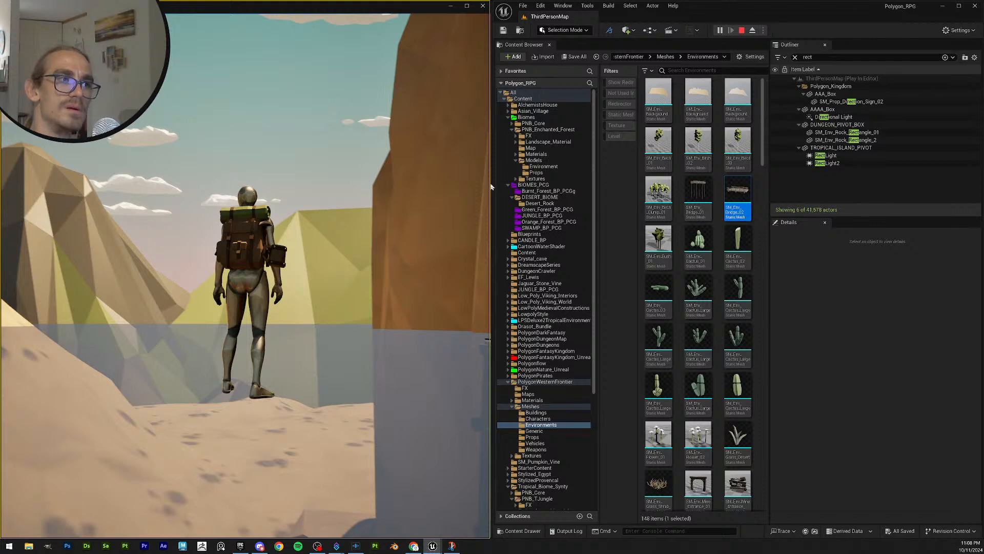
pyautogui.press('Escape')
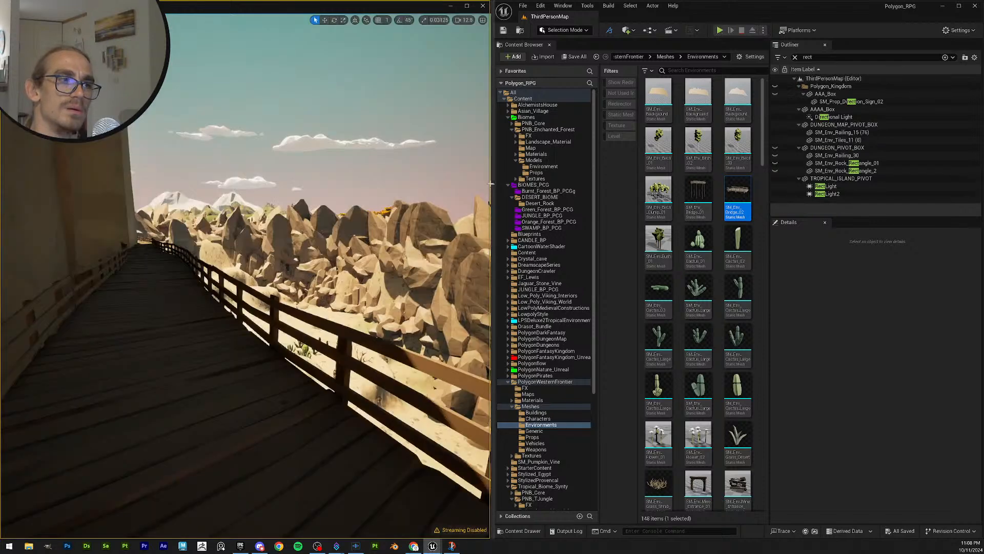
# Step: Examine the desert terrain from afar and identify the translucent plane cutting through it
pyautogui.press('w')
pyautogui.scroll(2, 245, 277)
pyautogui.moveTo(245, 277); pyautogui.dragTo(284, 289, button='right')
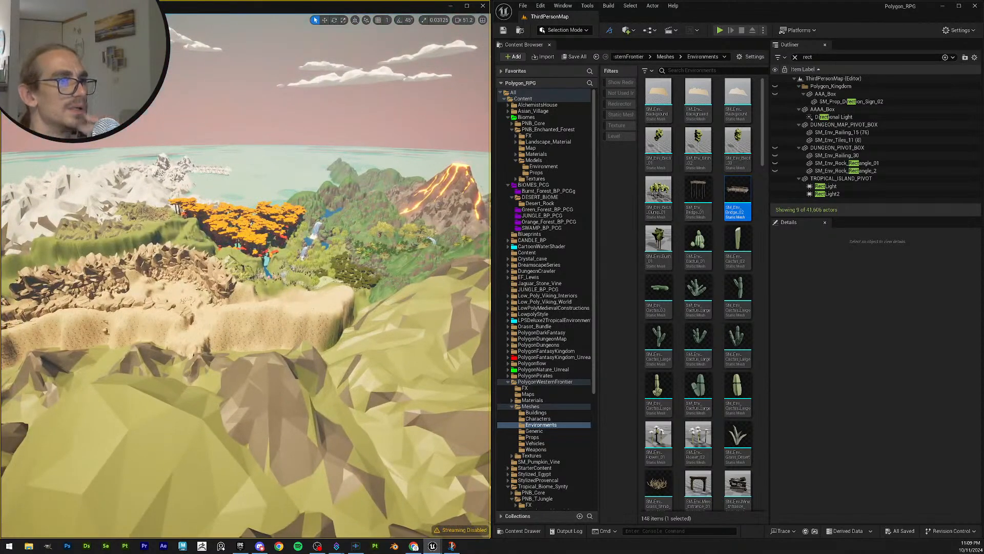
pyautogui.click(333, 325)
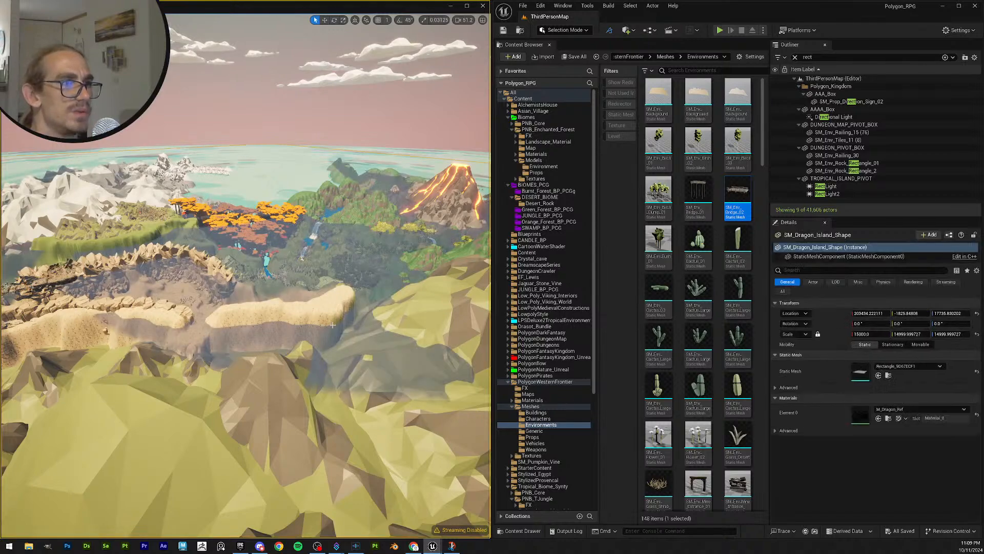
pyautogui.moveTo(332, 324)
pyautogui.mouseDown(button='right')
pyautogui.moveTo(410, 321)
pyautogui.moveTo(354, 328)
pyautogui.moveTo(392, 310)
pyautogui.moveTo(361, 336)
pyautogui.moveTo(323, 341)
pyautogui.moveTo(295, 331)
pyautogui.moveTo(341, 328)
pyautogui.moveTo(320, 334)
pyautogui.mouseUp(button='right')
pyautogui.press('Escape')
# Step: Lower SM_Dragon_Island_Shape far beneath the island to a Z location of about -156278, and save all changes
pyautogui.scroll(2, 411, 320)
pyautogui.scroll(2, 361, 336)
pyautogui.moveTo(432, 277); pyautogui.dragTo(432, 263, button='right')
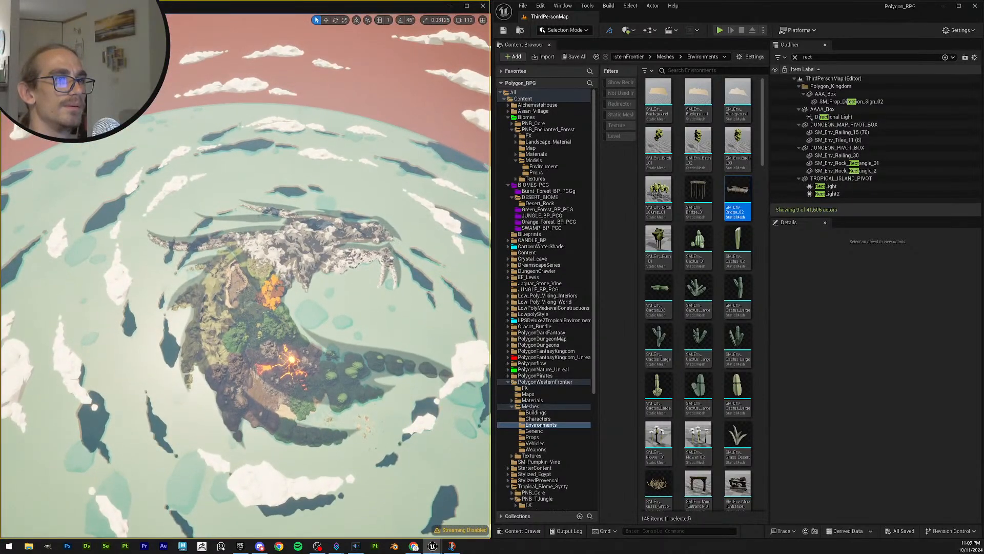
pyautogui.click(383, 222)
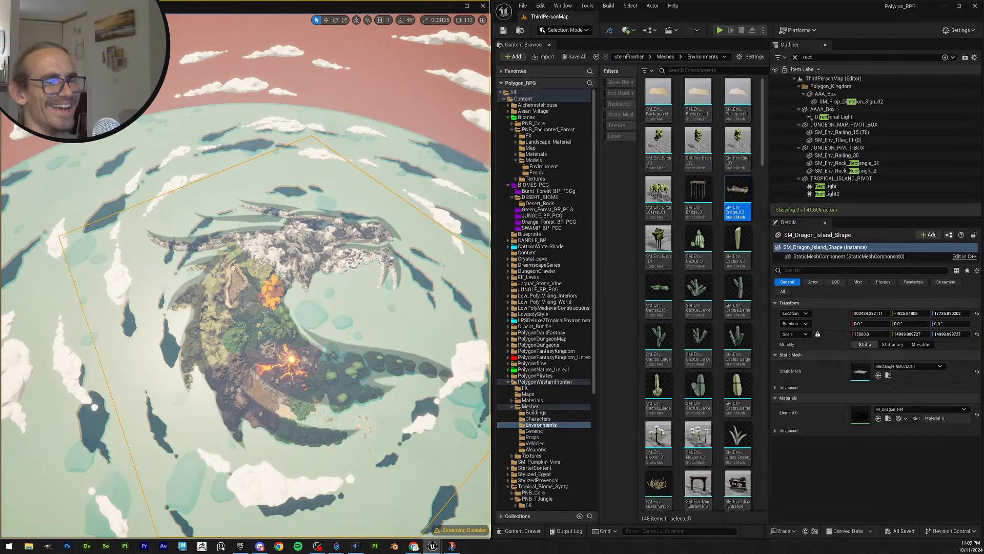
pyautogui.moveTo(321, 277); pyautogui.dragTo(320, 240, button='right')
pyautogui.press('w')
pyautogui.press('s')
pyautogui.press('w')
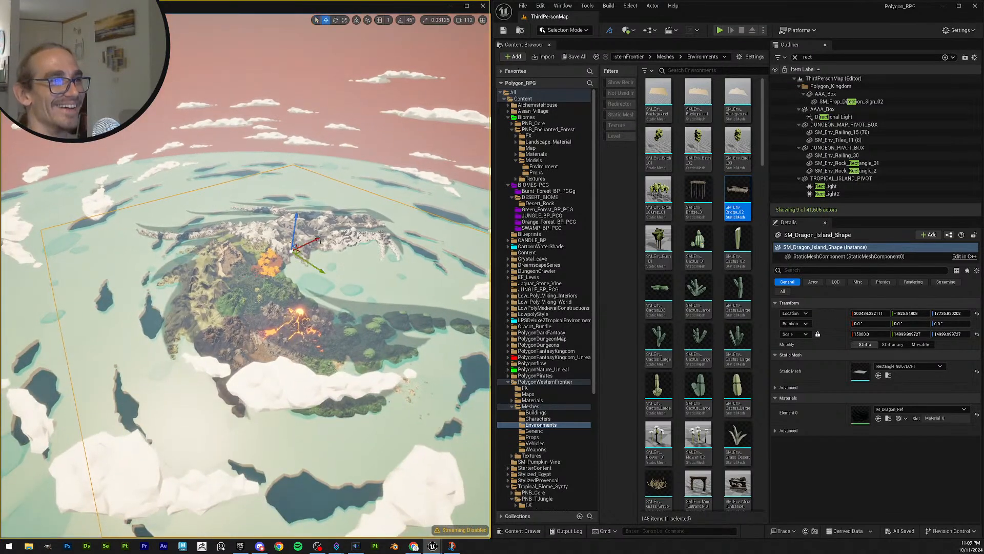
pyautogui.moveTo(297, 213); pyautogui.dragTo(291, 257)
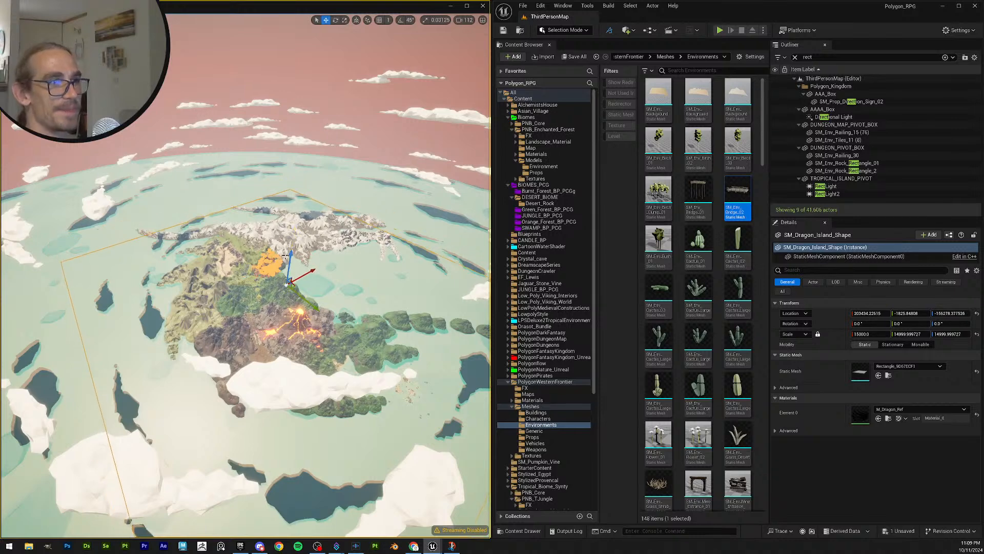
pyautogui.press('Escape')
pyautogui.click(503, 31)
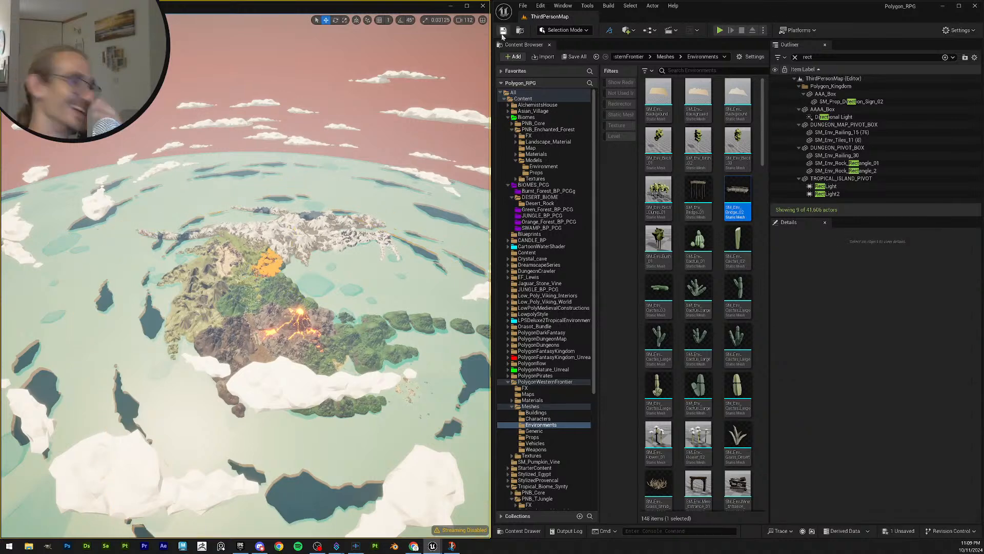
pyautogui.click(576, 61)
# Step: Return to the start of the wooden bridge beside the desert cliff and save the level
pyautogui.press('w')
pyautogui.moveTo(328, 246); pyautogui.dragTo(236, 259, button='right')
pyautogui.scroll(-8, 241, 244)
pyautogui.scroll(-6, 205, 222)
pyautogui.scroll(-1, 208, 241)
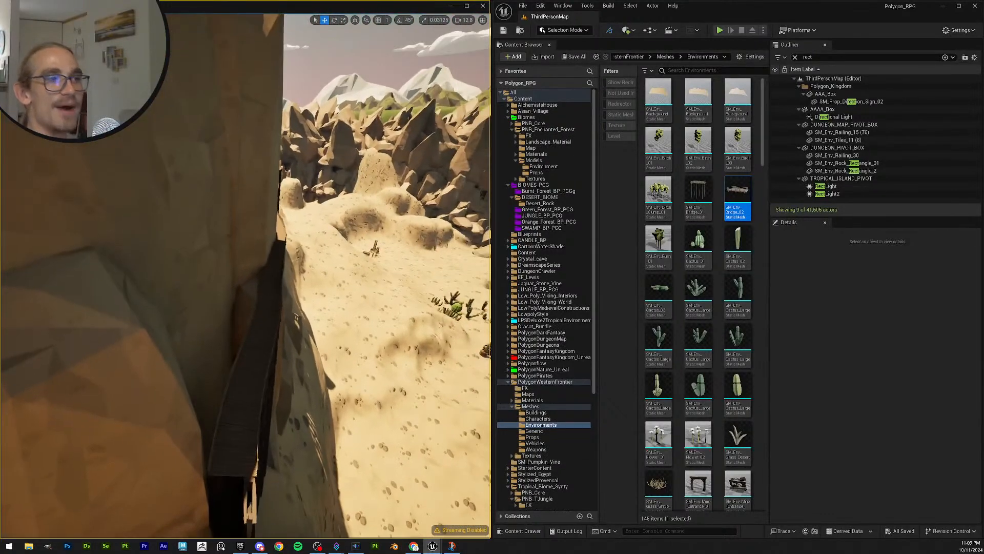
pyautogui.moveTo(309, 380); pyautogui.dragTo(319, 380, button='right')
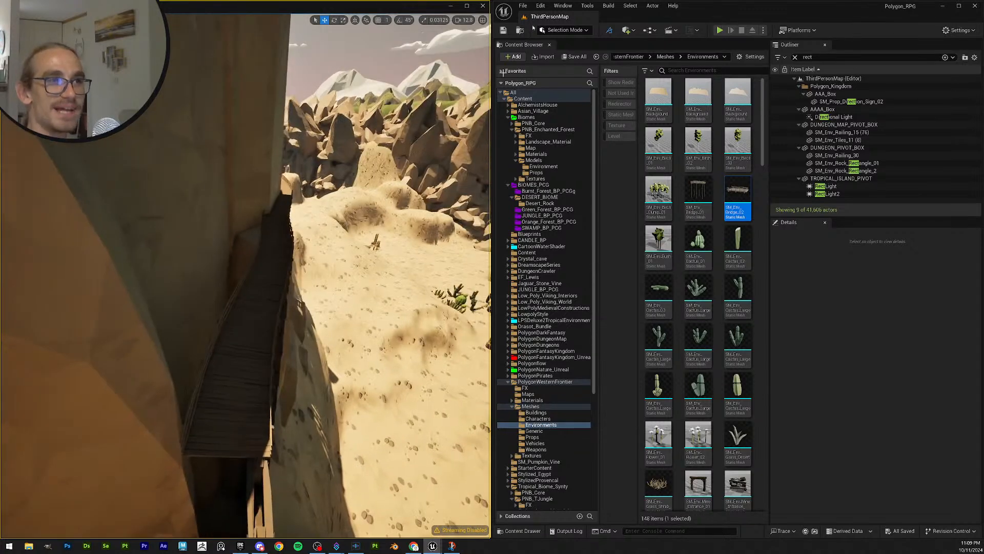
pyautogui.click(503, 30)
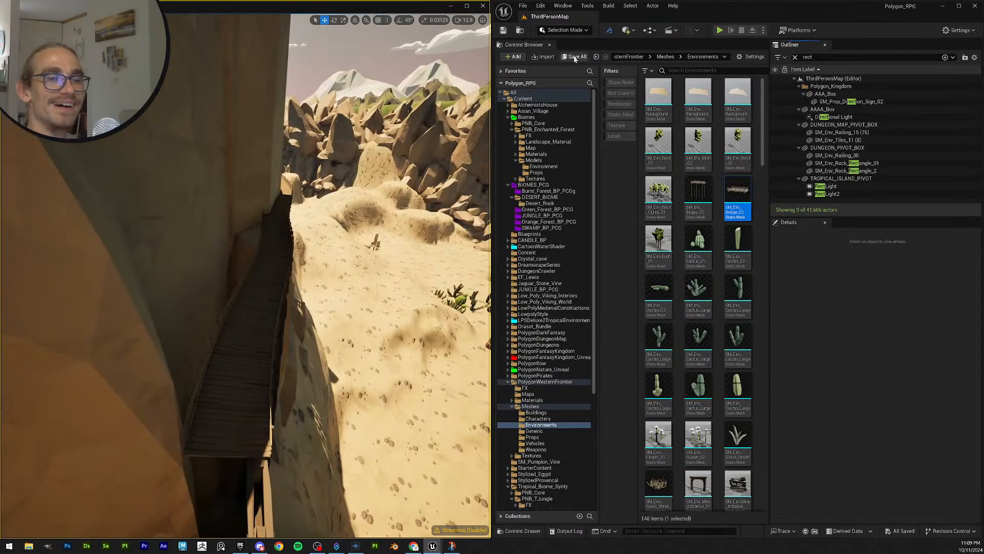
# Step: Play the level from the start of the wooden bridge and run the character along the first stretch beside the cliff
pyautogui.rightClick(237, 395)
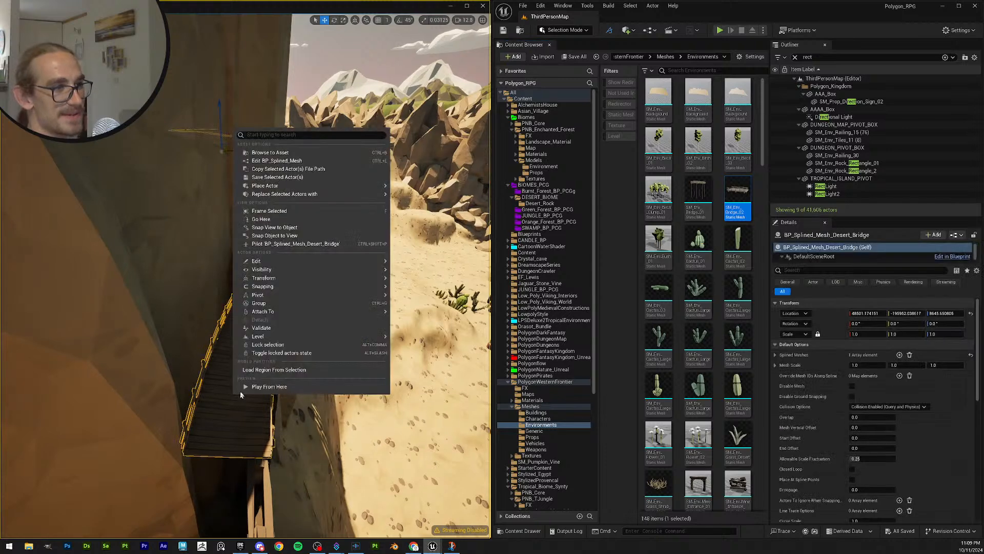
pyautogui.click(254, 390)
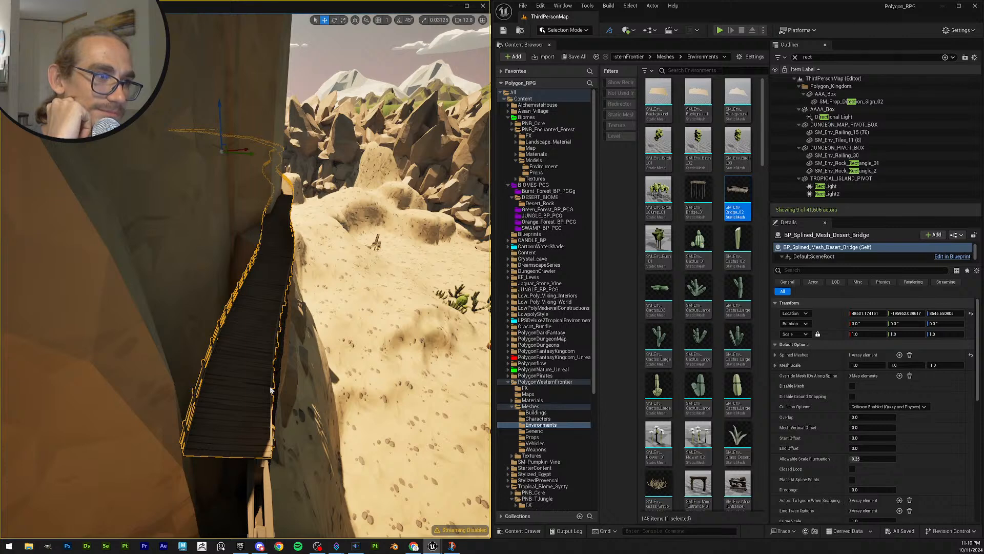
pyautogui.hotkey('alt', 'p')
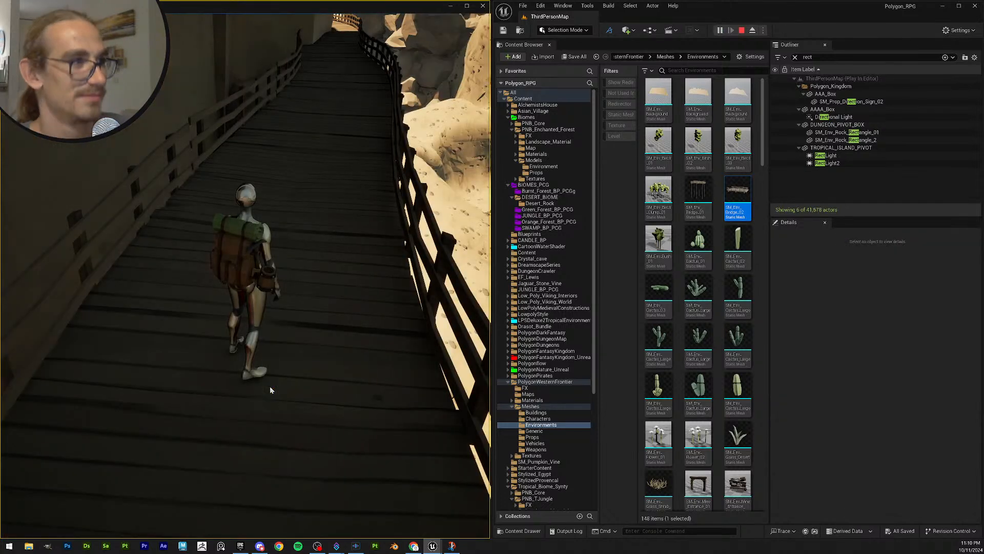
pyautogui.press('w')
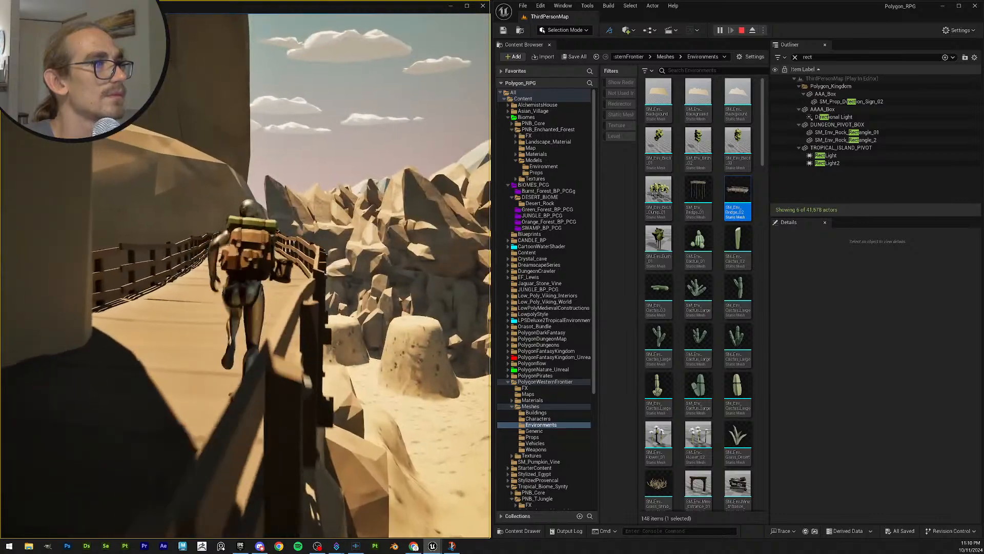
pyautogui.press('w')
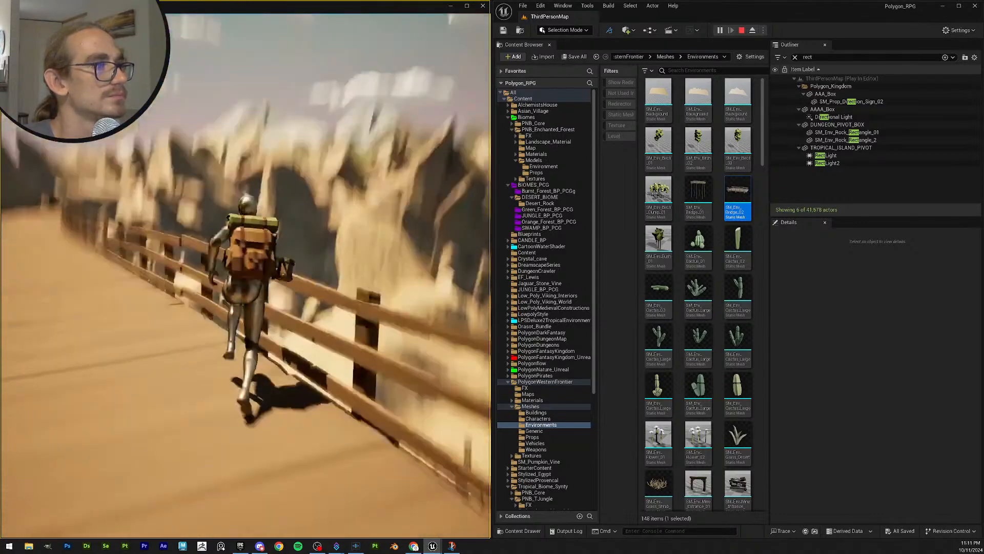
pyautogui.press('w')
pyautogui.press('w')
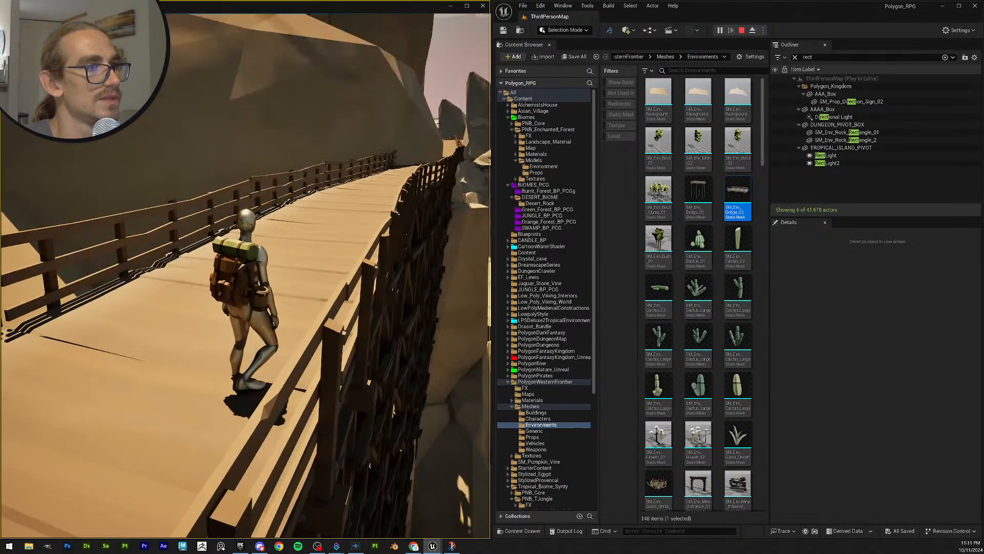
pyautogui.press('w')
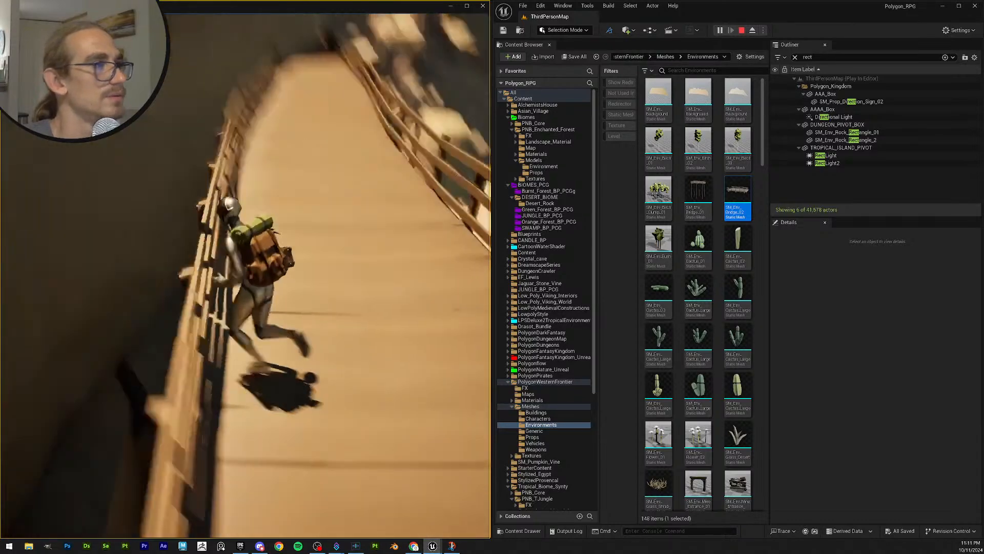
pyautogui.press('w')
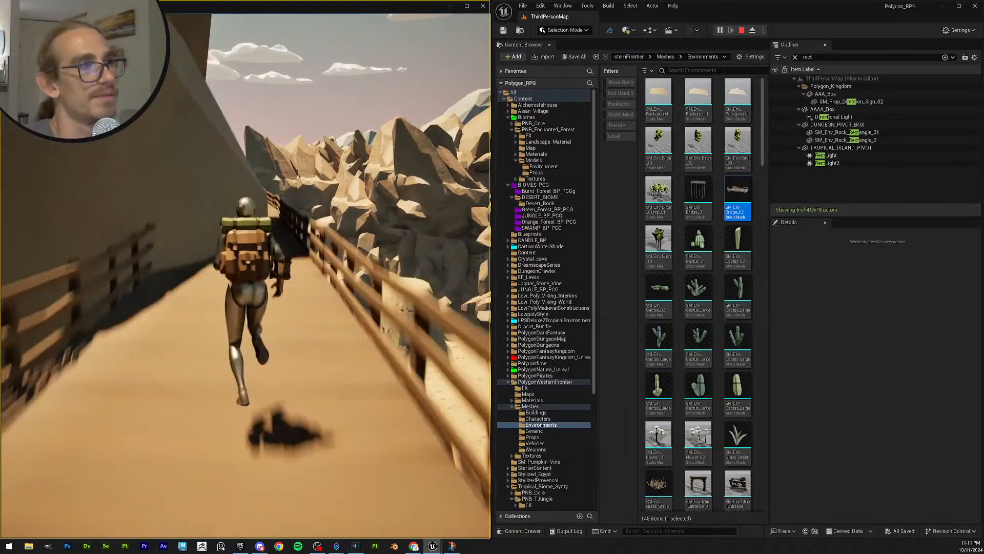
pyautogui.press('w')
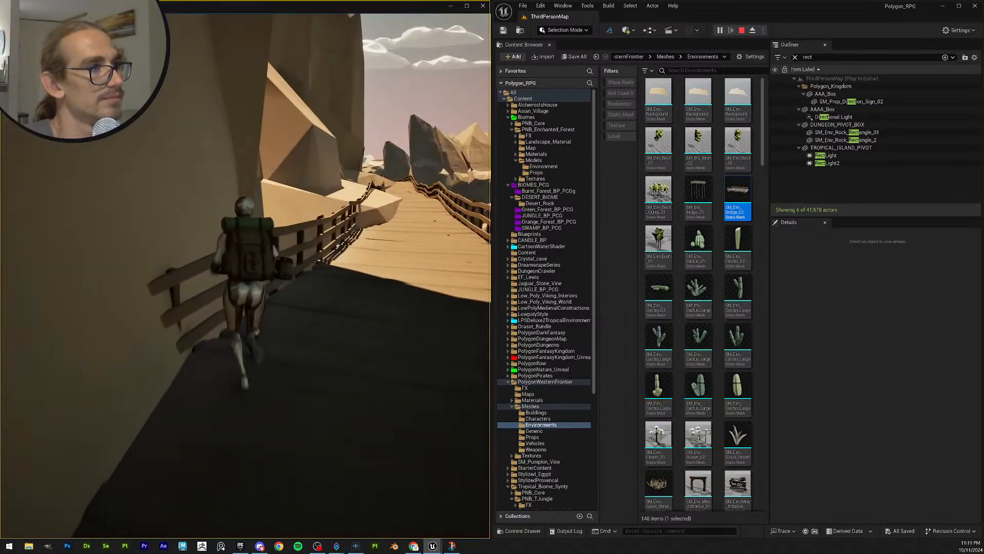
# Step: Run the character over the sunlit bridge sections where sand dunes meet the deck, checking the planks and railings
pyautogui.press('w')
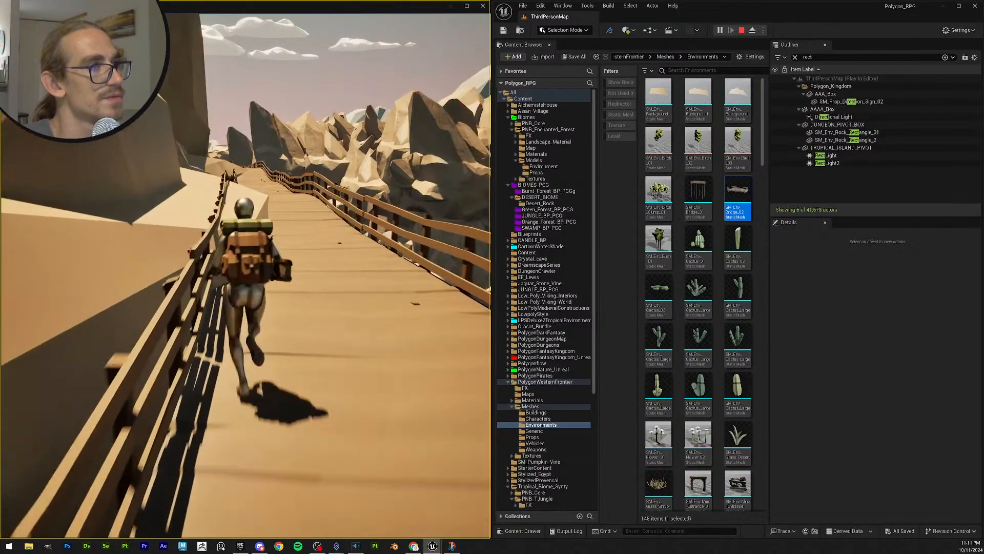
pyautogui.press('w')
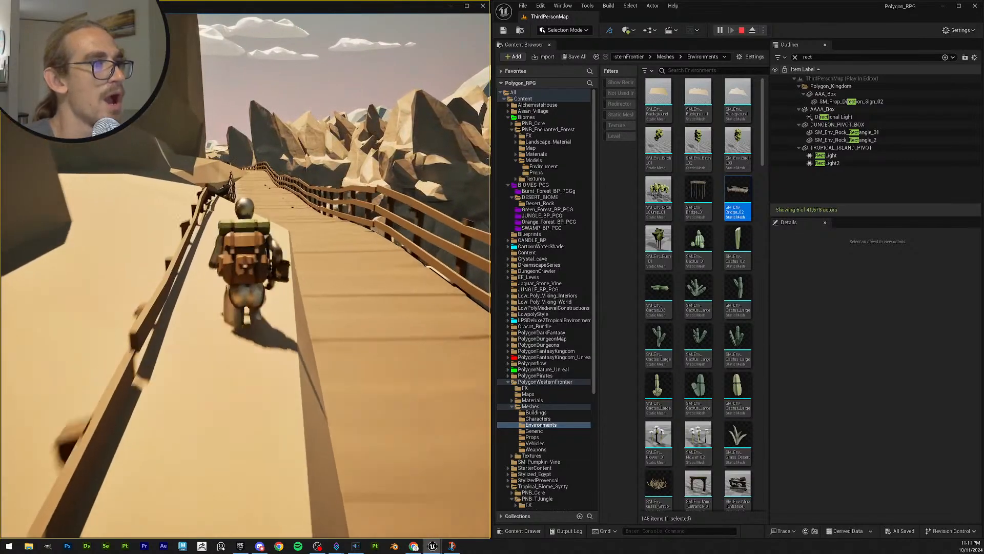
pyautogui.press('w')
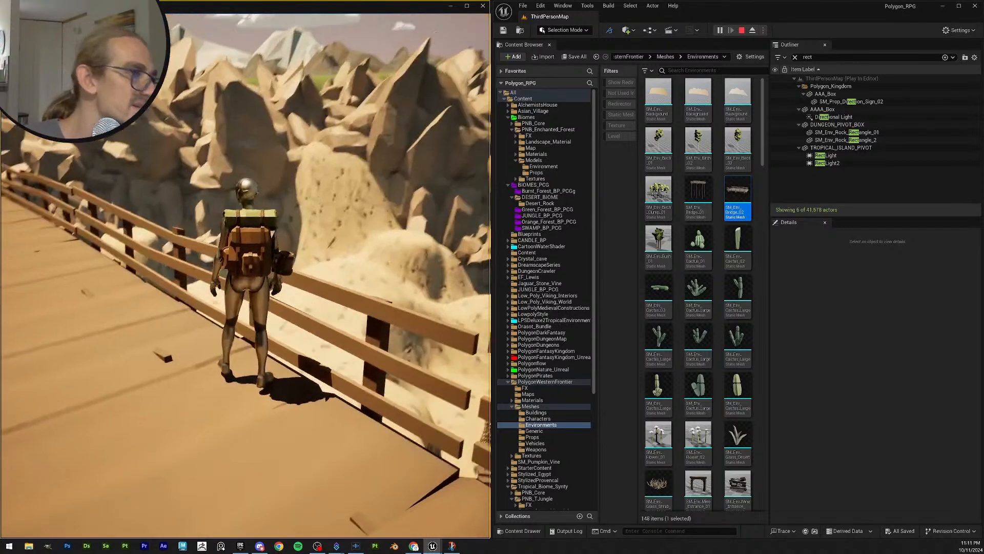
pyautogui.press('w')
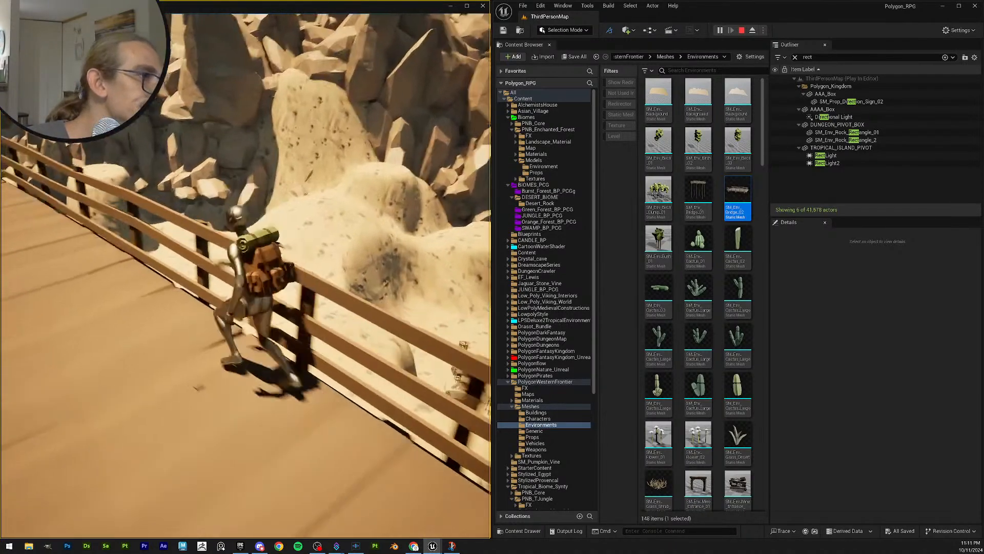
pyautogui.press('w')
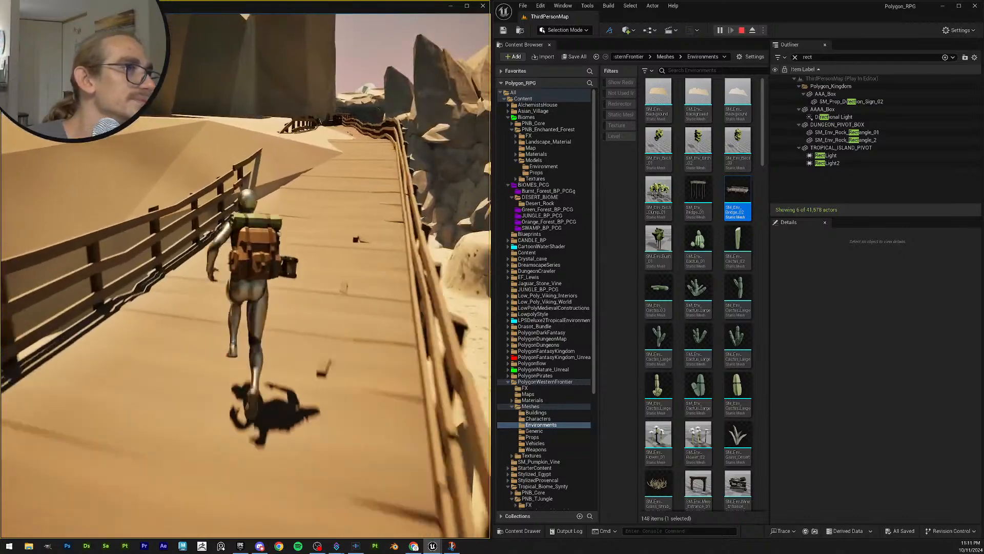
pyautogui.press('w')
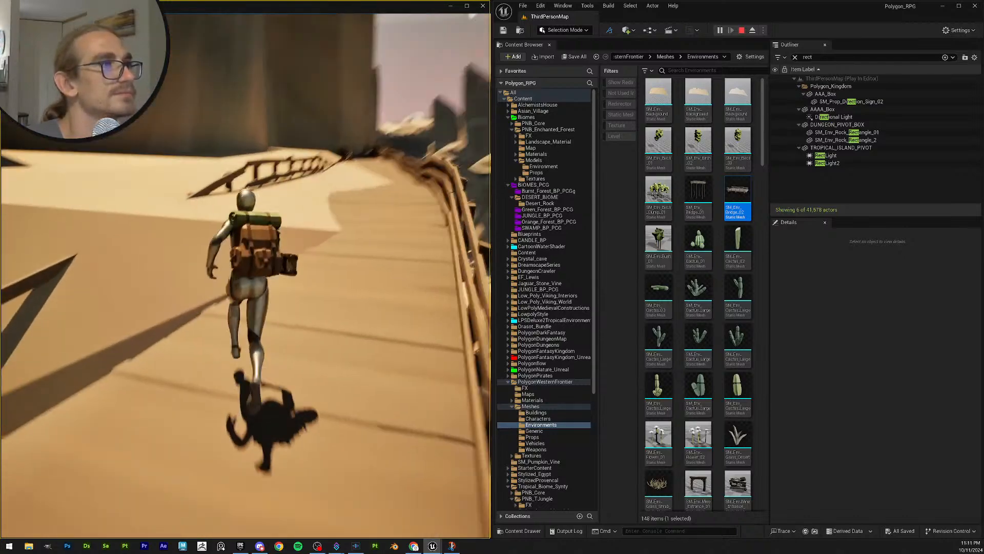
pyautogui.press('w')
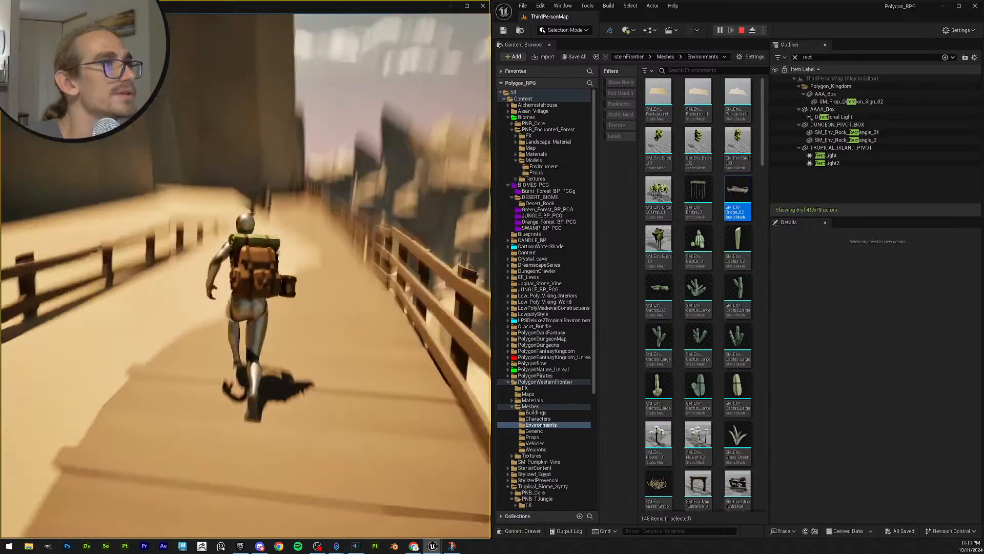
pyautogui.press('w')
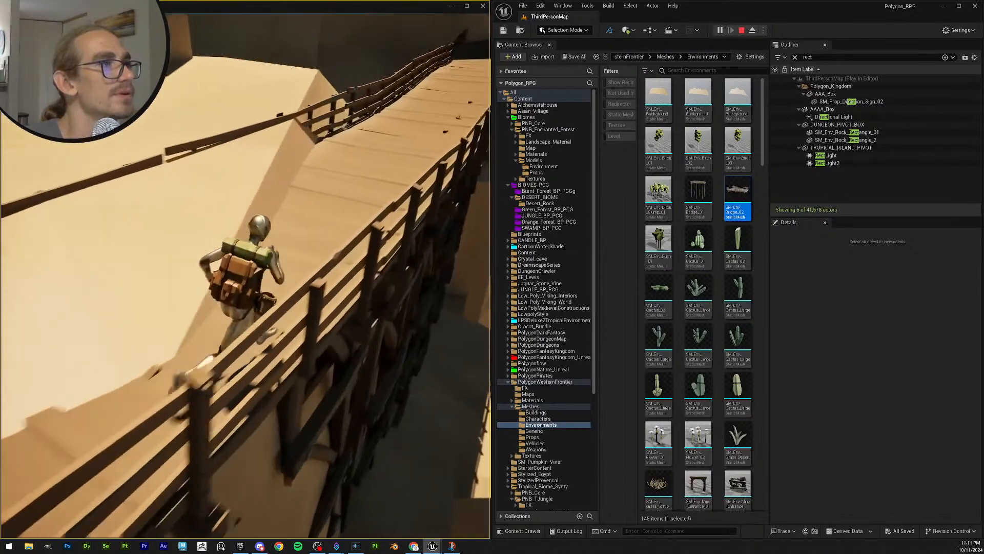
pyautogui.press('w')
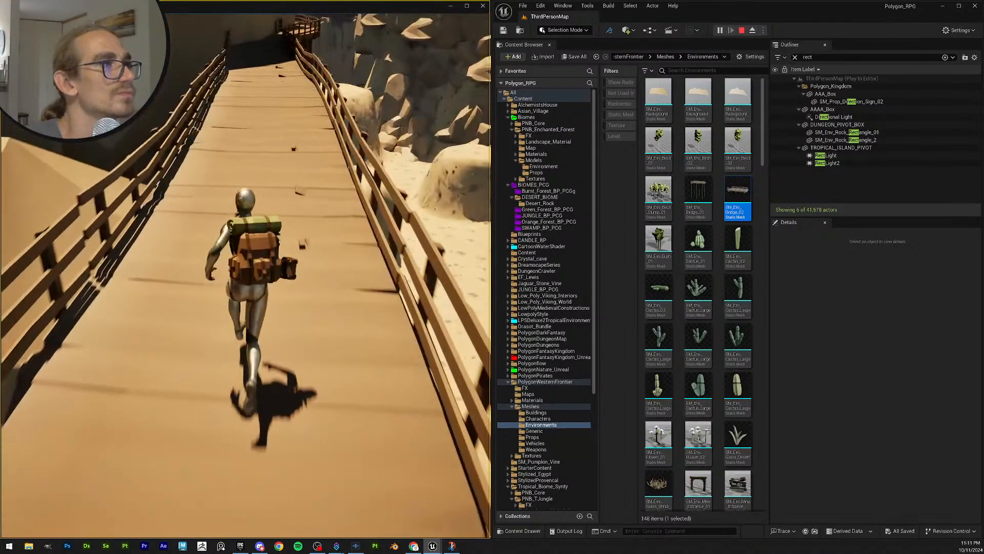
# Step: Run and jump the character through the shaded cliff bend, checking the deck, railings and the trestle supports ahead
pyautogui.press('w')
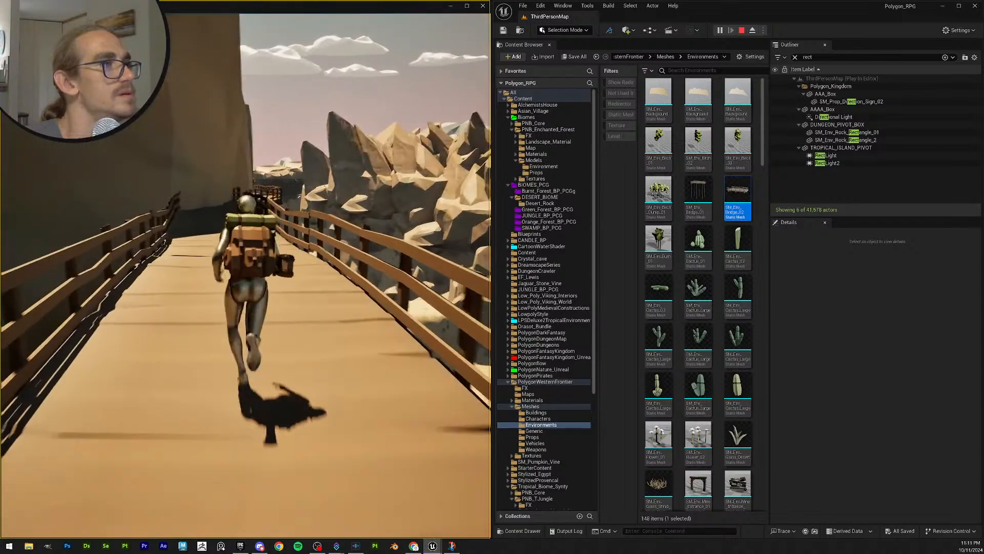
pyautogui.press('w')
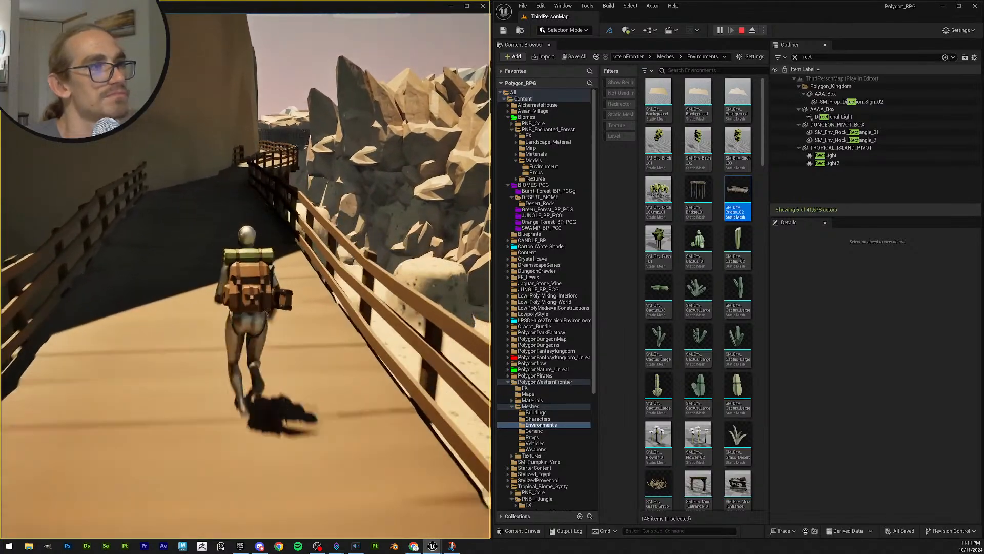
pyautogui.press('space')
pyautogui.press('w')
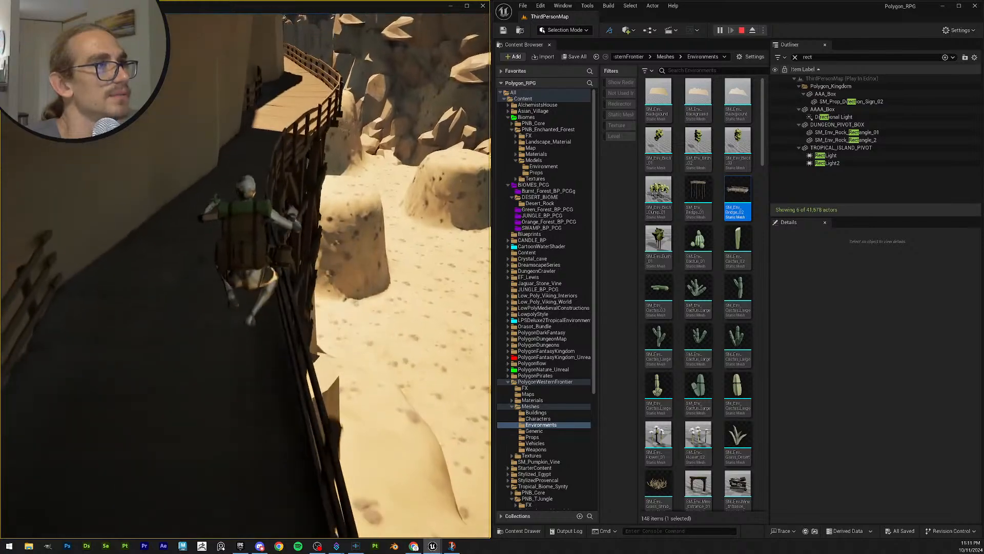
pyautogui.press('w')
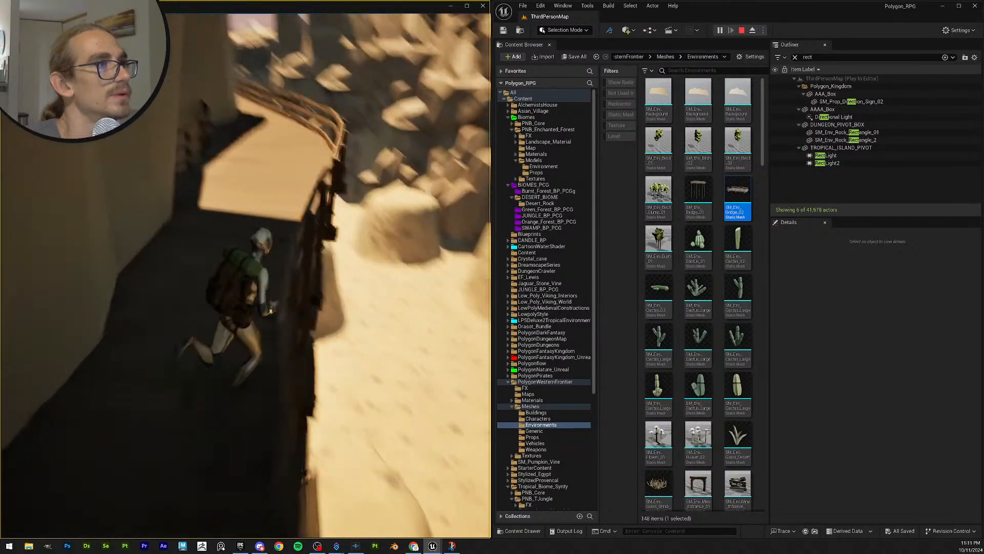
pyautogui.press('w')
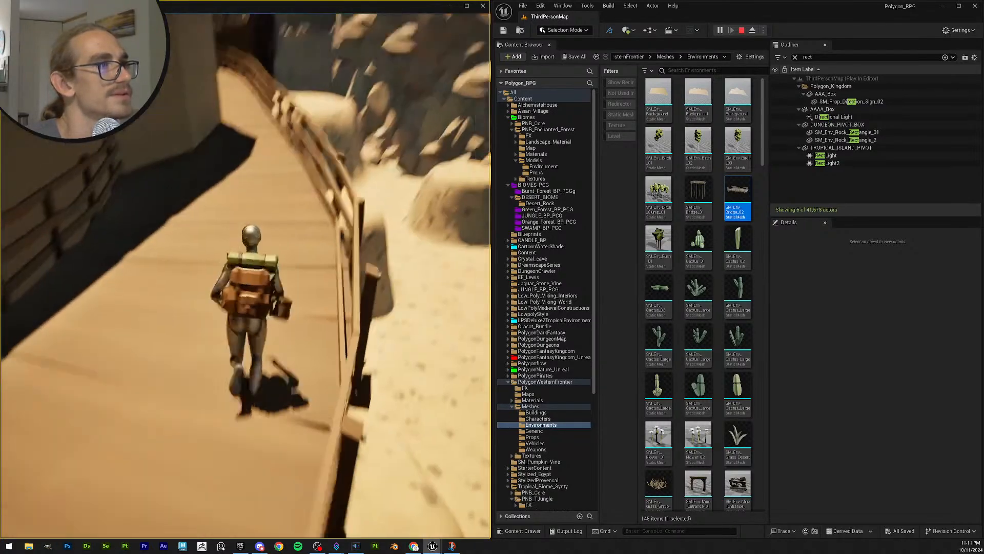
pyautogui.press('w')
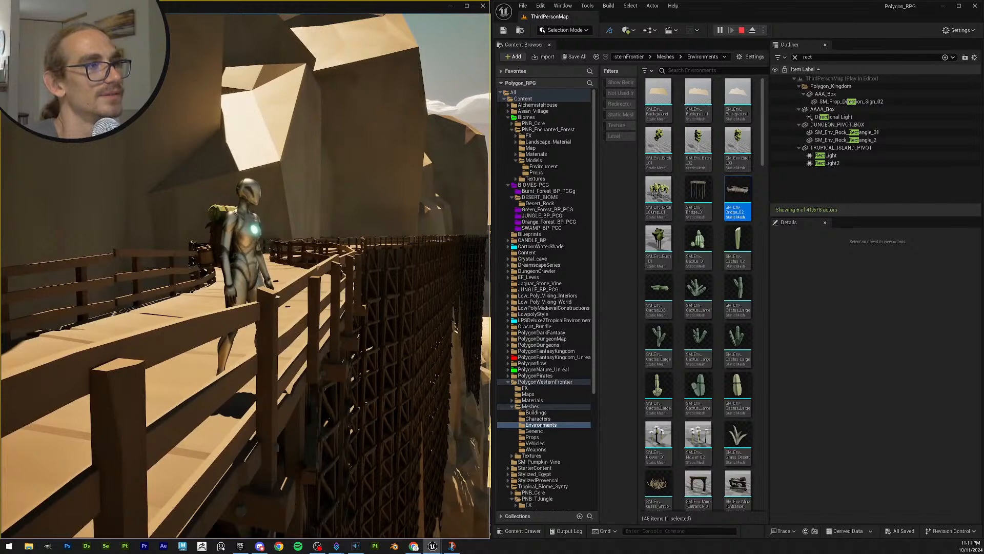
pyautogui.press('w')
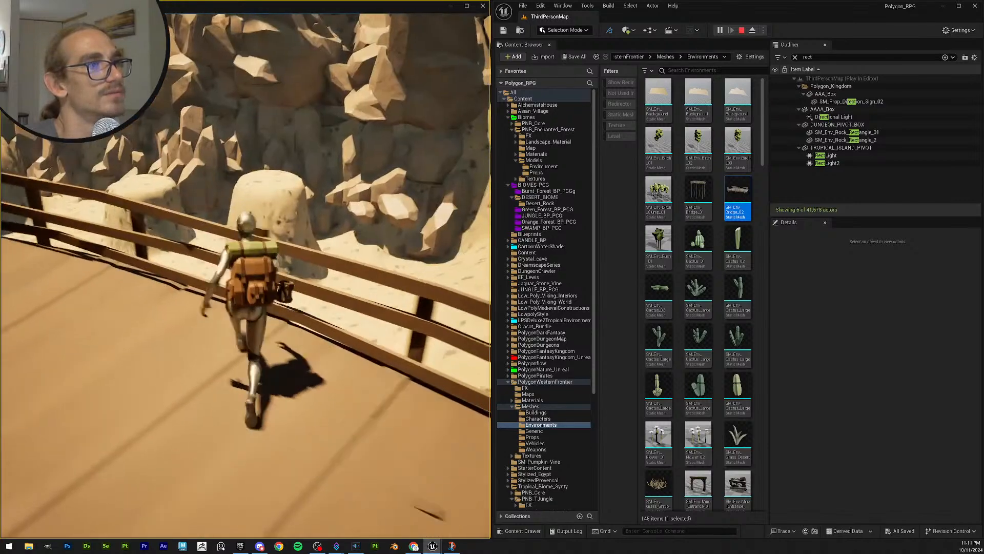
# Step: Jump the character off the bridge to the sand and run along its base, examining the tall trestle supports from below
pyautogui.press('space')
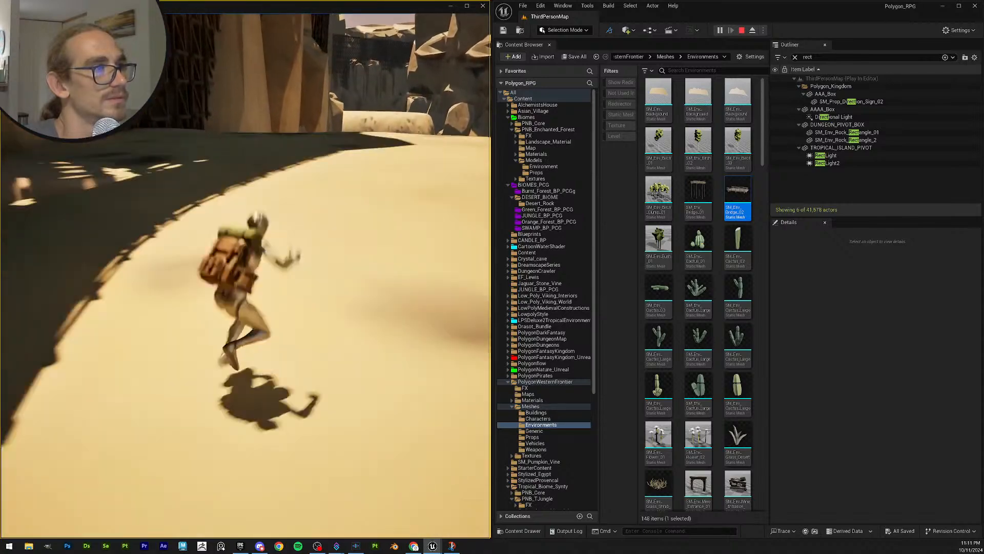
pyautogui.press('w')
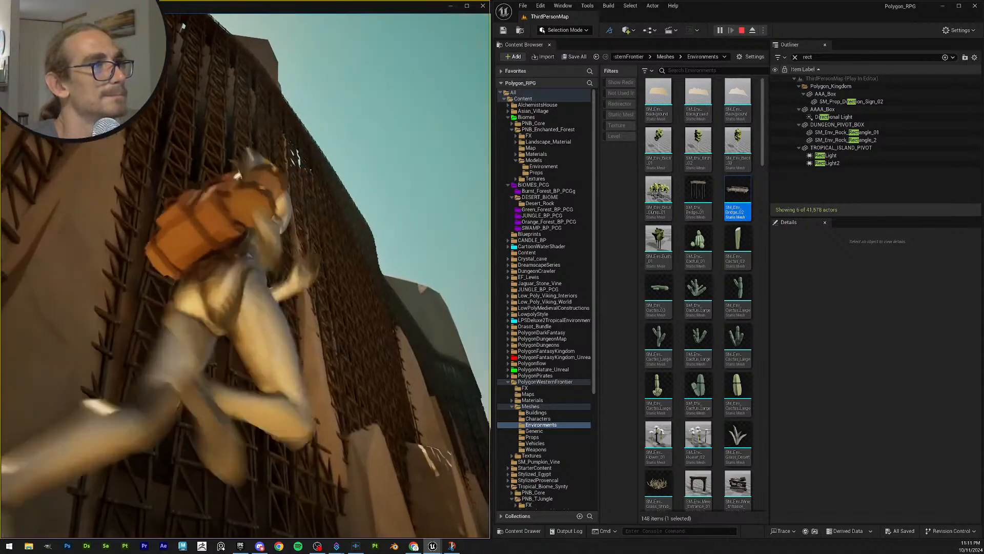
pyautogui.press('w')
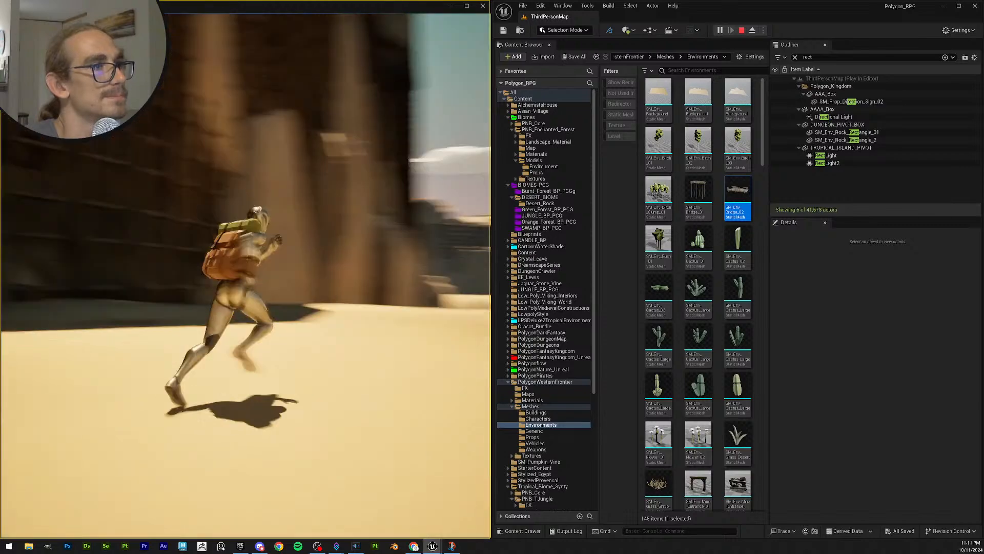
pyautogui.press('w')
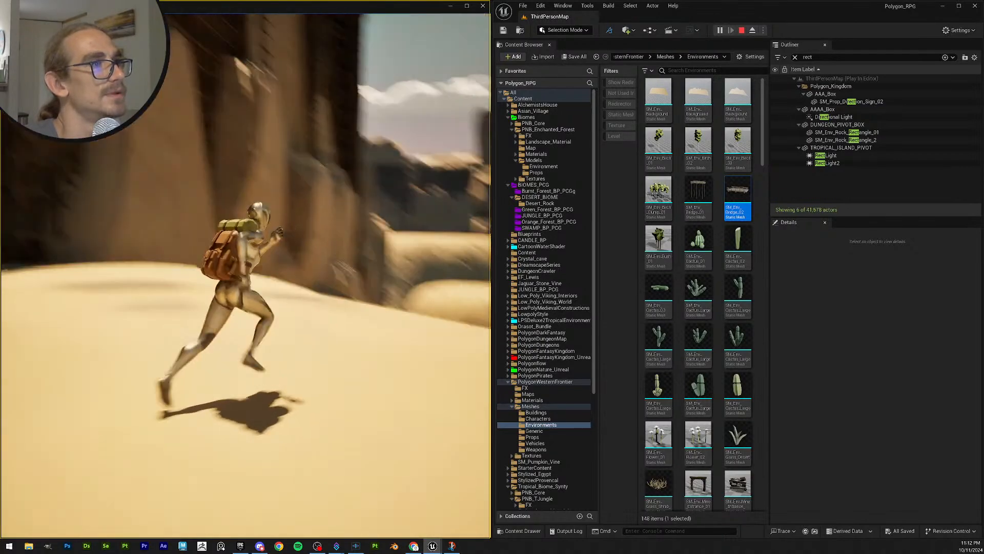
pyautogui.press('w')
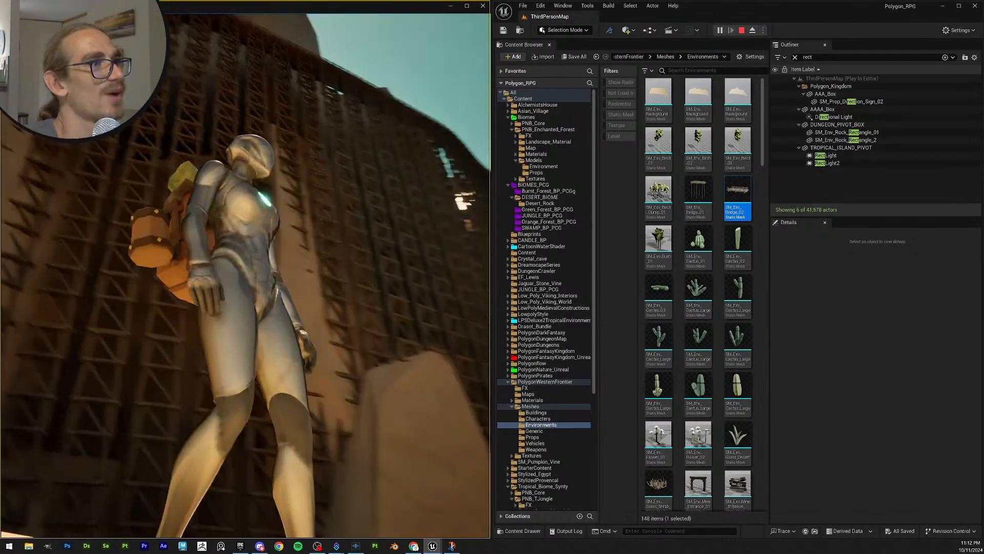
pyautogui.press('w')
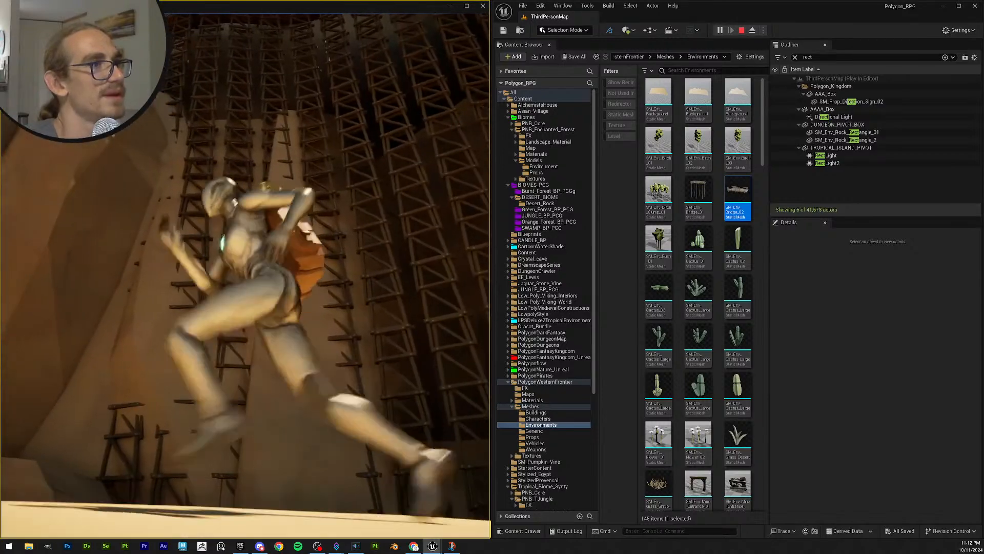
pyautogui.press('w')
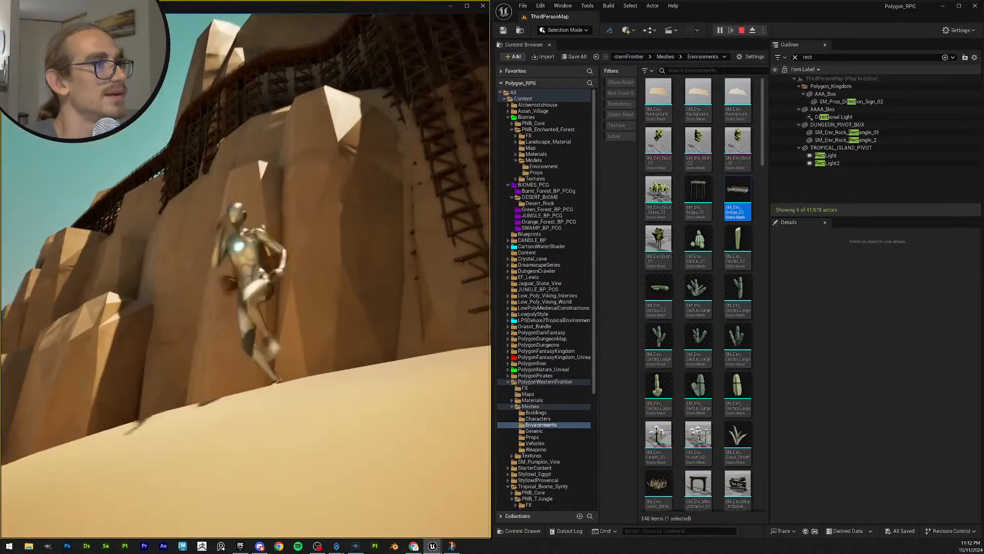
# Step: Run the character over the dunes away from the cliff and examine the whole bridge and its supports from a distance
pyautogui.press('s')
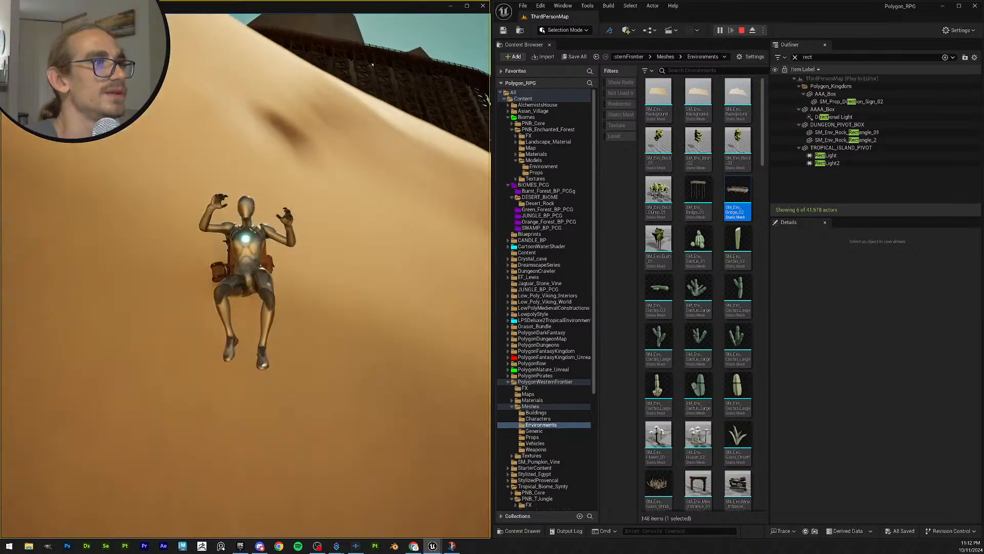
pyautogui.press('w')
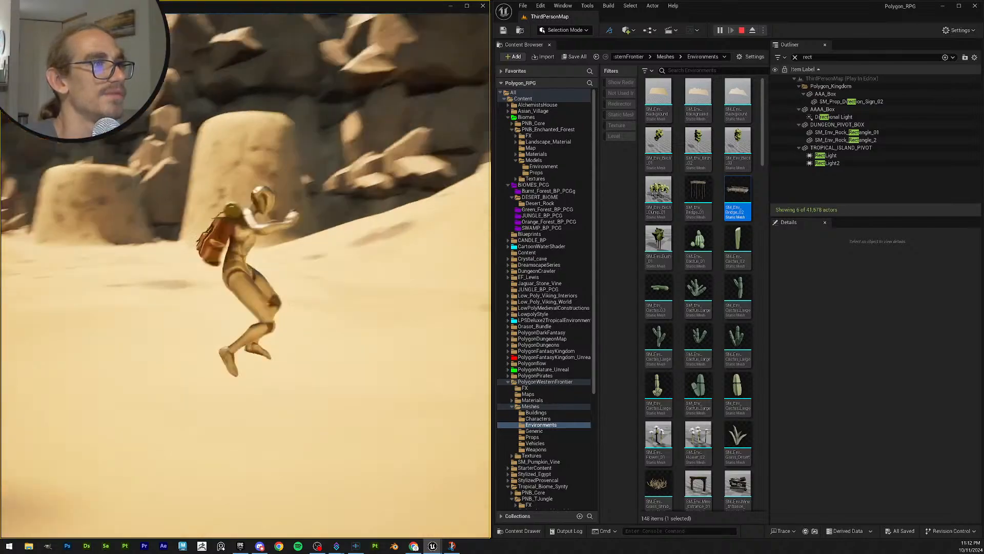
pyautogui.press('d')
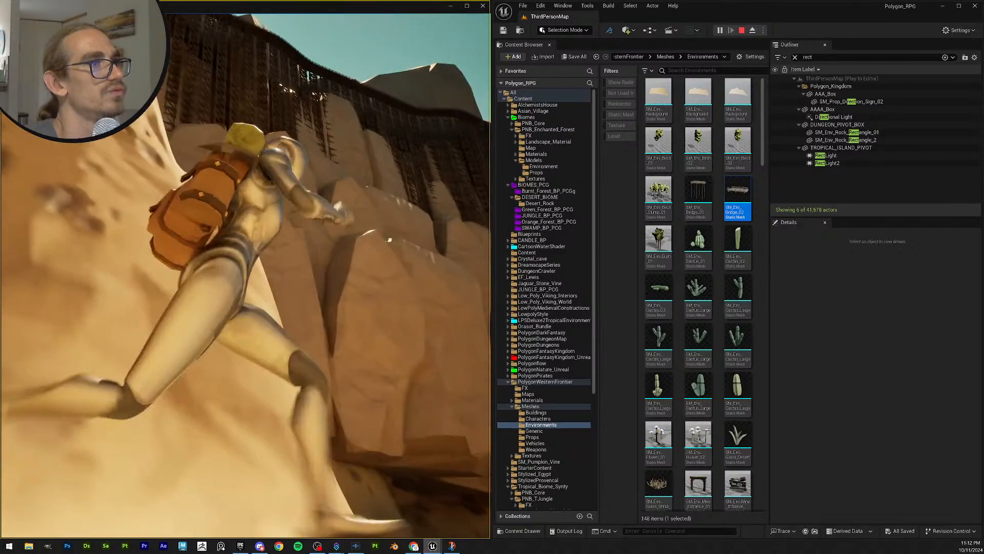
pyautogui.press('s')
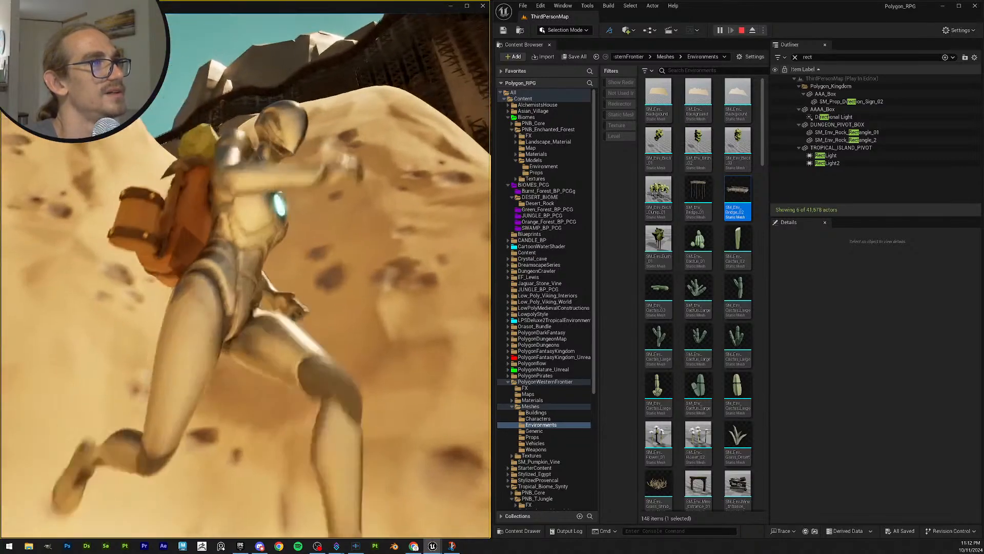
pyautogui.press('s')
pyautogui.press('w')
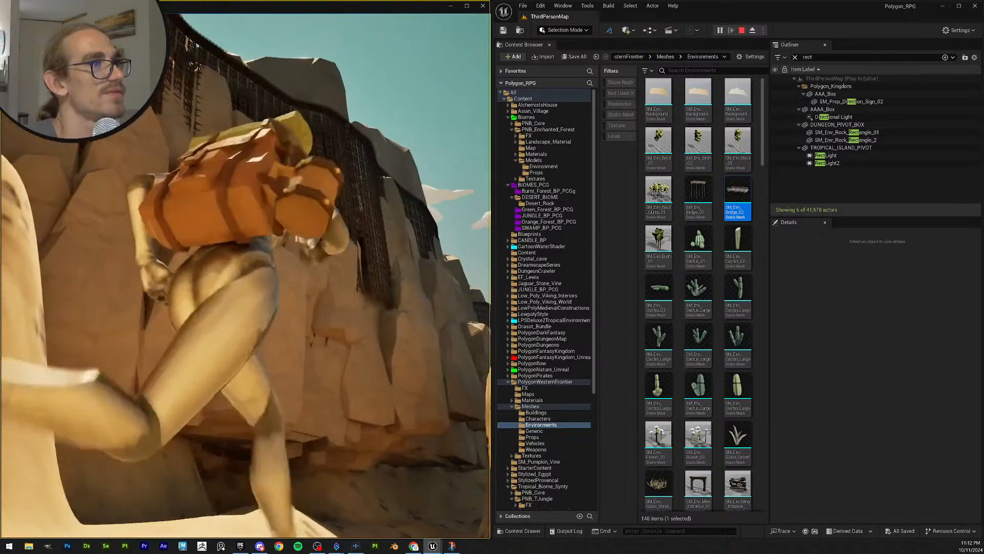
pyautogui.press('w')
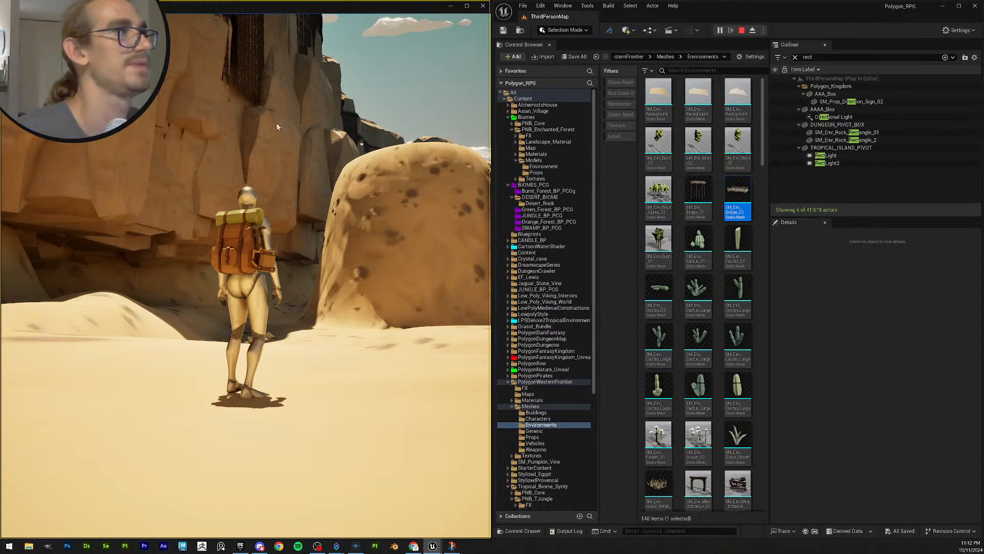
# Step: Stop the play session, deselect the bridge, view the entire island map from above and save all changes
pyautogui.press('Escape')
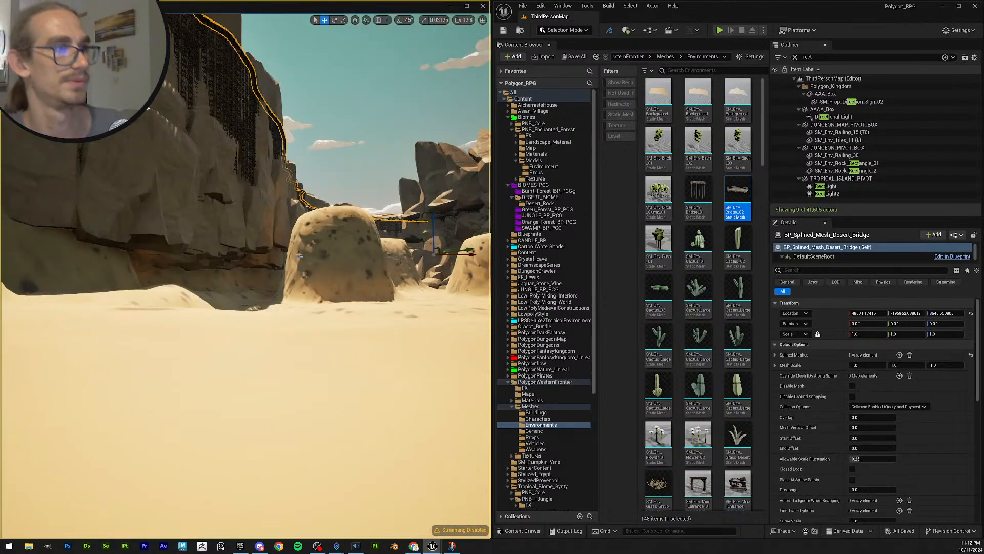
pyautogui.moveTo(270, 352); pyautogui.dragTo(374, 336, button='right')
pyautogui.press('Delete')
pyautogui.scroll(1, 302, 312)
pyautogui.scroll(1, 308, 300)
pyautogui.scroll(-5, 318, 344)
pyautogui.scroll(-3, 384, 333)
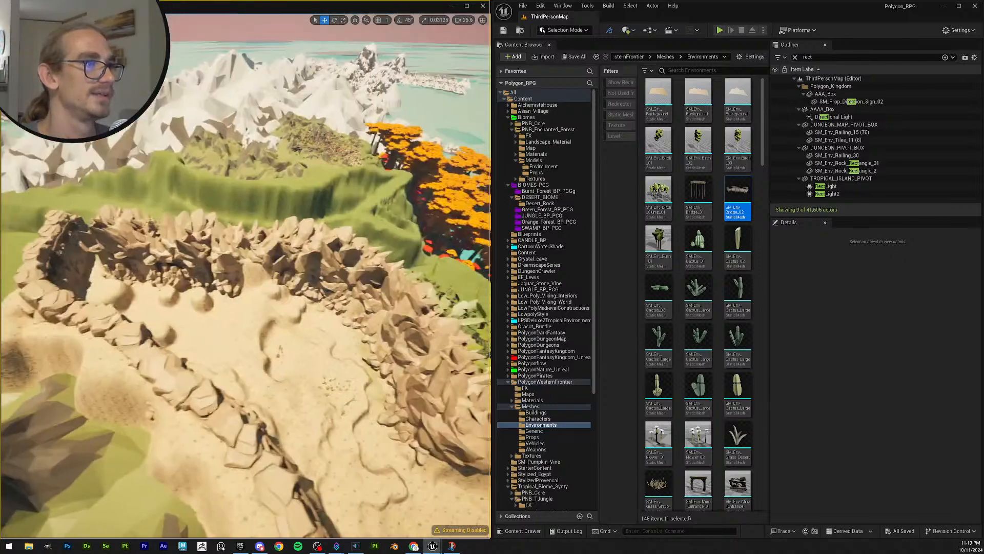
pyautogui.moveTo(245, 277); pyautogui.dragTo(359, 279, button='right')
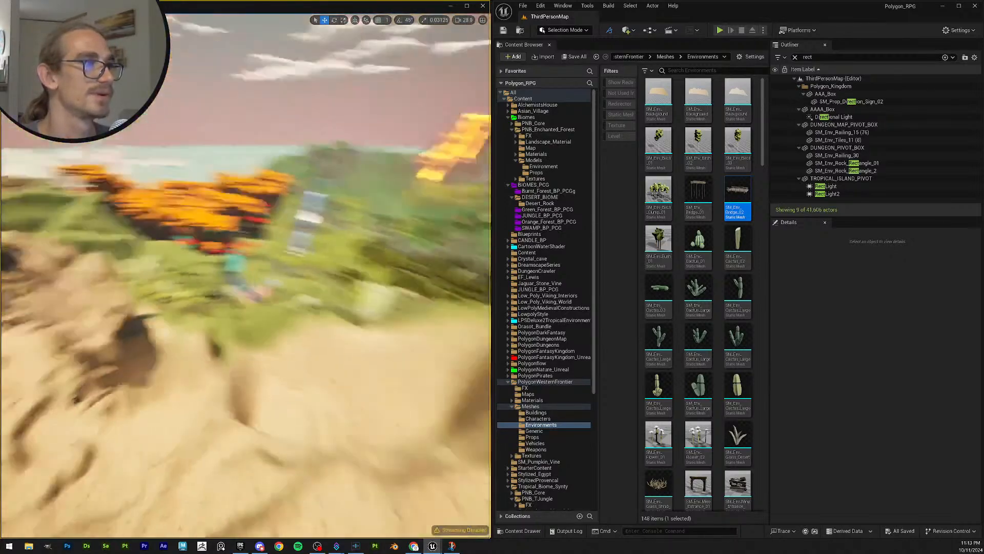
pyautogui.moveTo(245, 277)
pyautogui.mouseDown(button='right')
pyautogui.moveTo(287, 312)
pyautogui.moveTo(269, 282)
pyautogui.moveTo(246, 269)
pyautogui.mouseUp(button='right')
pyautogui.scroll(3, 269, 282)
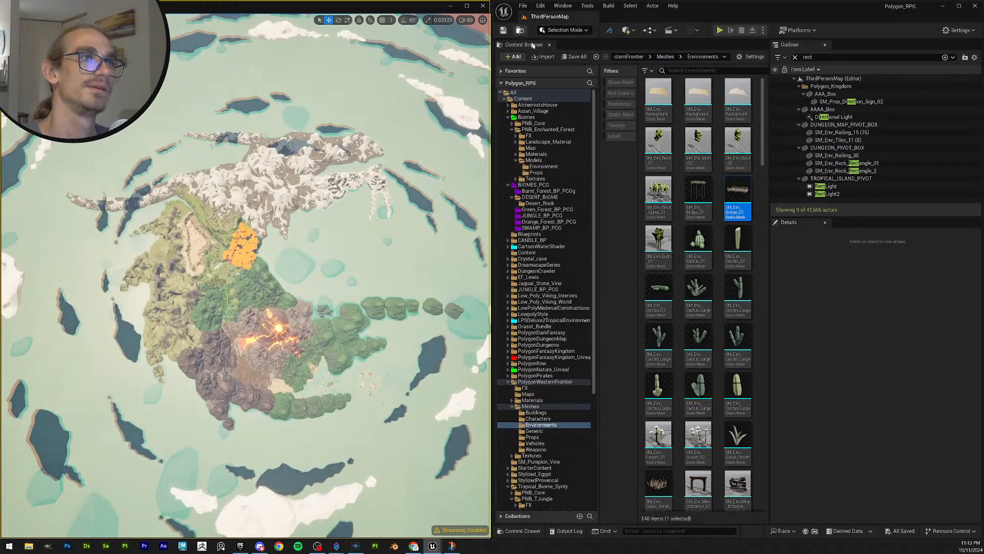
pyautogui.click(565, 57)
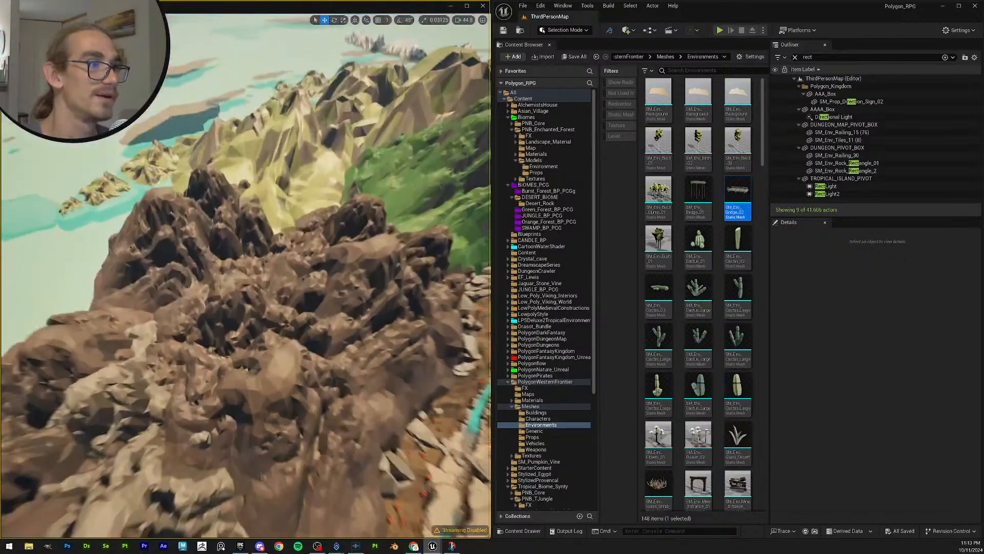
# Step: Fly over the volcano and river region down to the palm-lined desert town and look over its buildings
pyautogui.press('s')
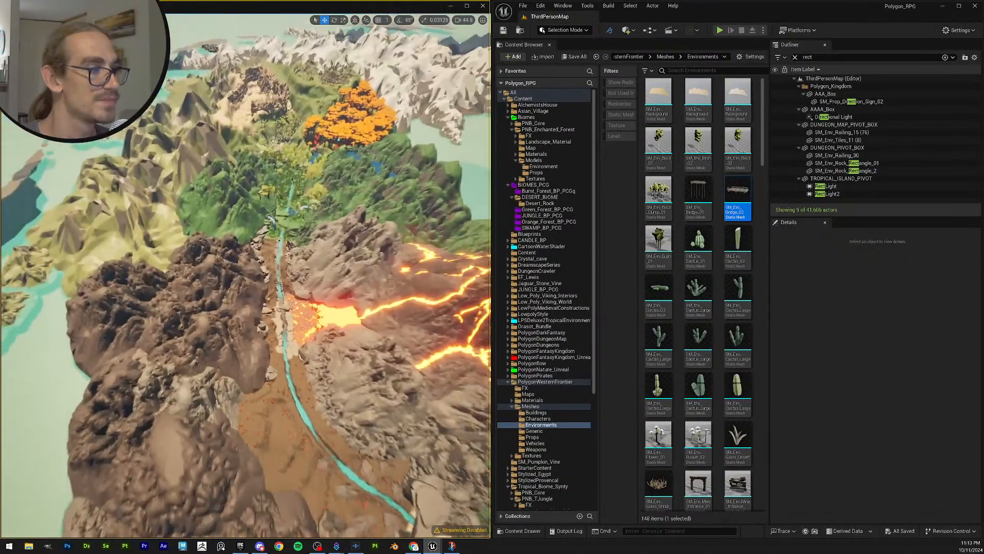
pyautogui.moveTo(245, 277); pyautogui.dragTo(359, 292, button='right')
pyautogui.moveTo(245, 276); pyautogui.dragTo(256, 226, button='right')
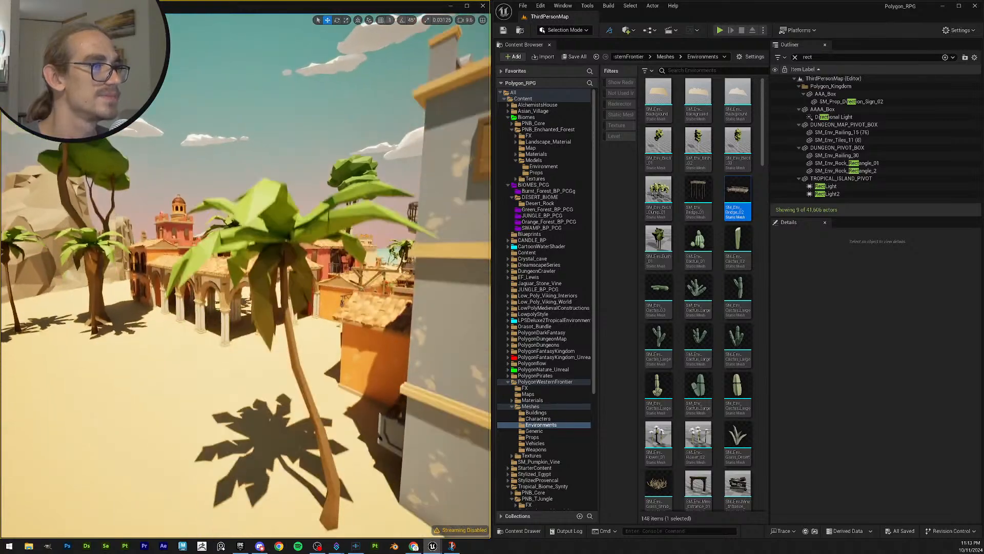
pyautogui.press('a')
pyautogui.moveTo(245, 277); pyautogui.dragTo(240, 197, button='right')
pyautogui.press('d')
pyautogui.press('s')
pyautogui.press('w')
# Step: Fly past the tropical beach village below the volcano and examine the flowering trees on the green cliffs
pyautogui.scroll(10, 245, 277)
pyautogui.scroll(5, 245, 277)
pyautogui.press('w')
pyautogui.scroll(-4, 245, 277)
pyautogui.scroll(-2, 245, 277)
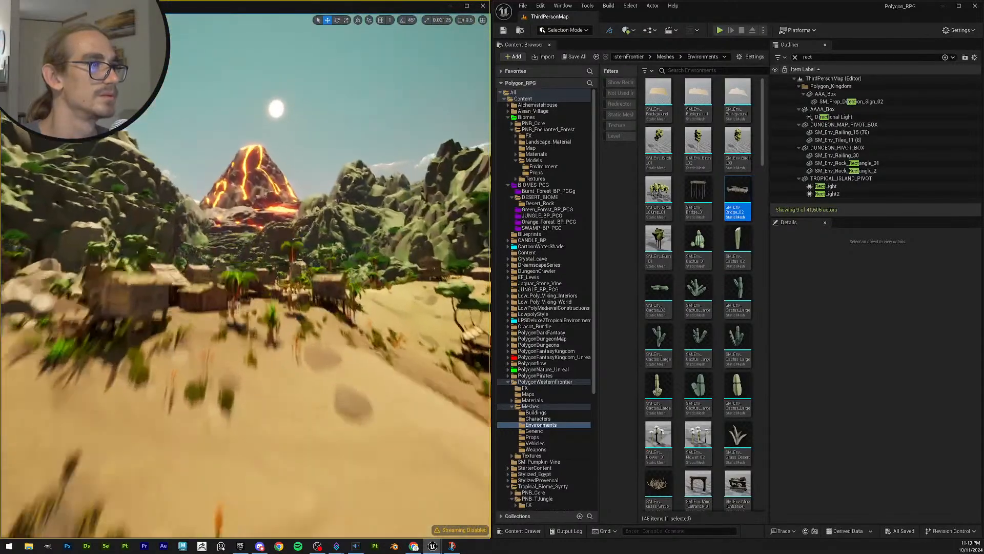
pyautogui.press('e')
pyautogui.moveTo(245, 276); pyautogui.dragTo(277, 241, button='right')
pyautogui.press('e')
pyautogui.press('s')
pyautogui.press('q')
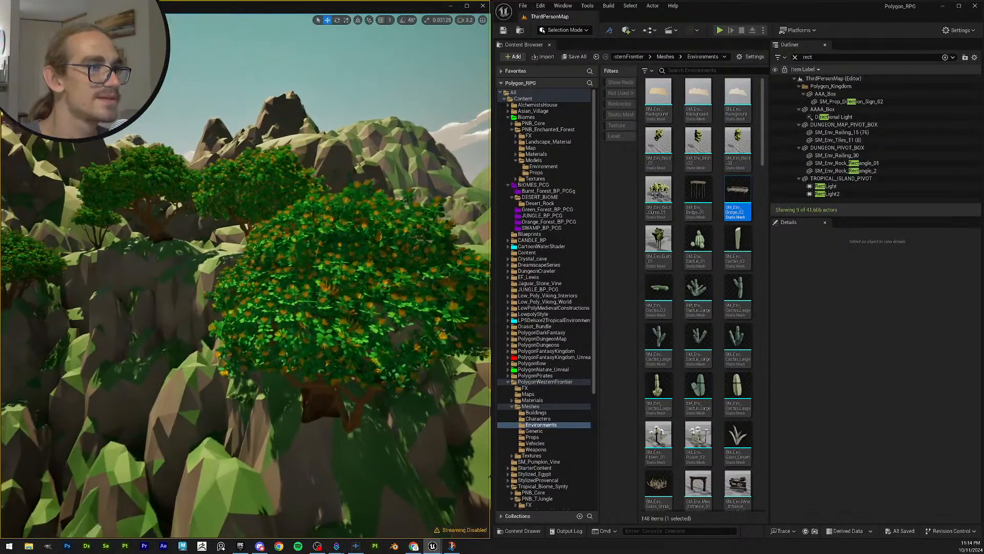
# Step: Select a single flowering Pohutukawa tree and open its leaf material MI_Pohutukawa_01 beside the level viewport
pyautogui.click(214, 354)
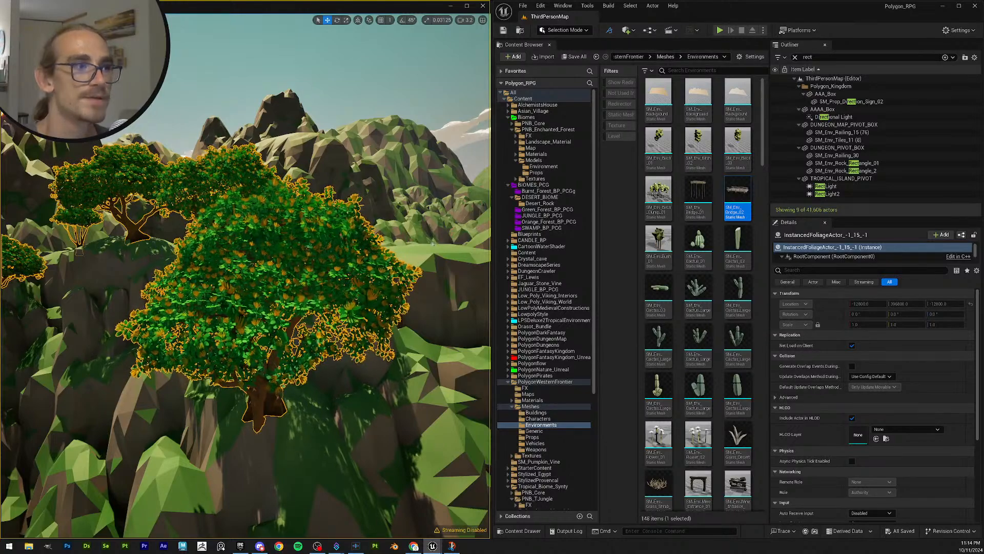
pyautogui.press('Escape')
pyautogui.scroll(11, 432, 244)
pyautogui.press('w')
pyautogui.moveTo(432, 243); pyautogui.dragTo(487, 248, button='right')
pyautogui.scroll(-11, 477, 256)
pyautogui.click(255, 415)
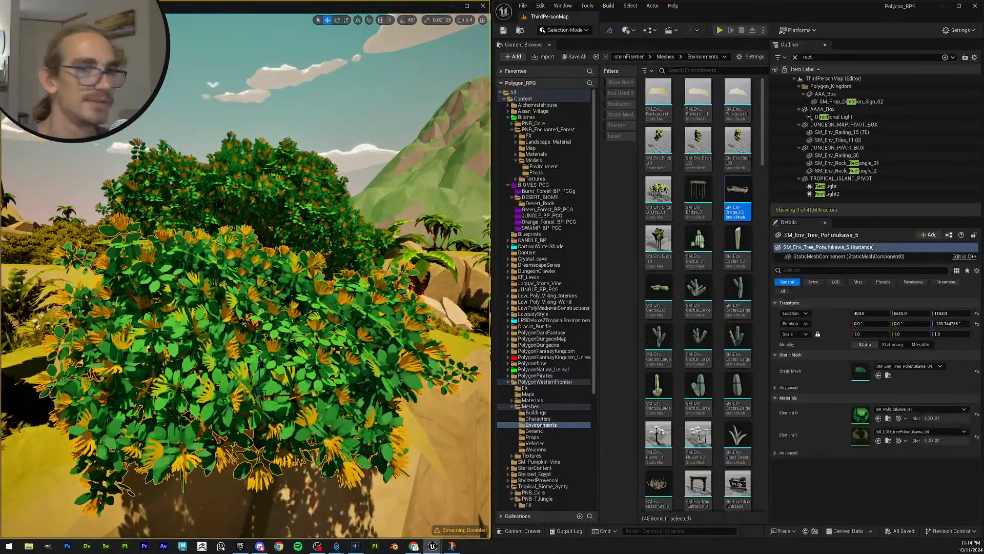
pyautogui.doubleClick(862, 414)
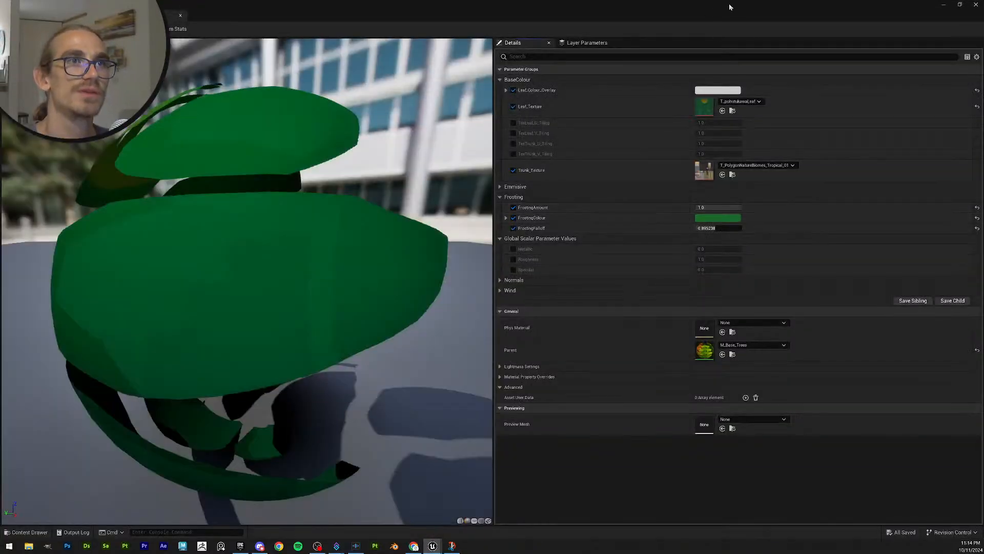
pyautogui.press('super+Right')
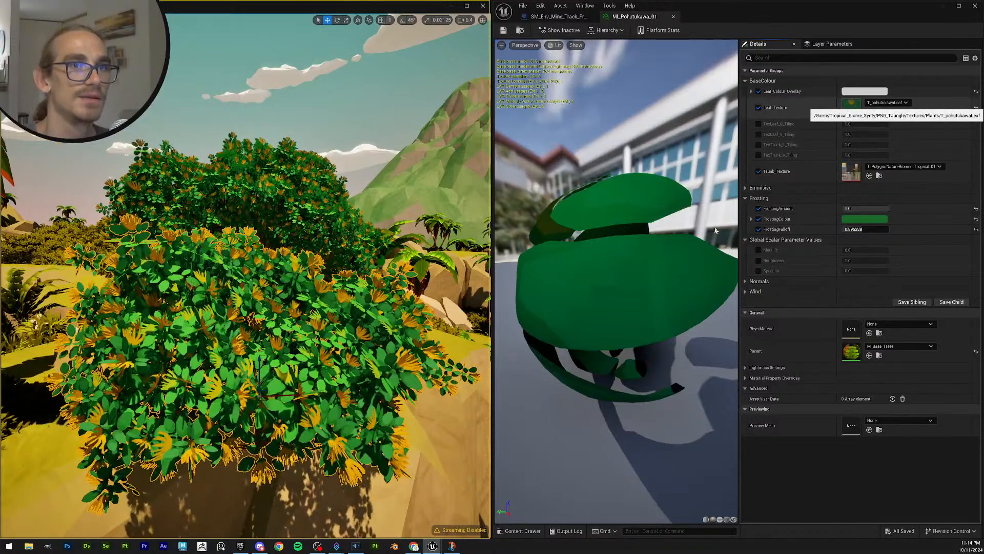
# Step: Reduce the saturation of the leaf texture T_pohutukawaLeaf, trying 0.5 and settling on 0.9, and save the texture
pyautogui.doubleClick(852, 103)
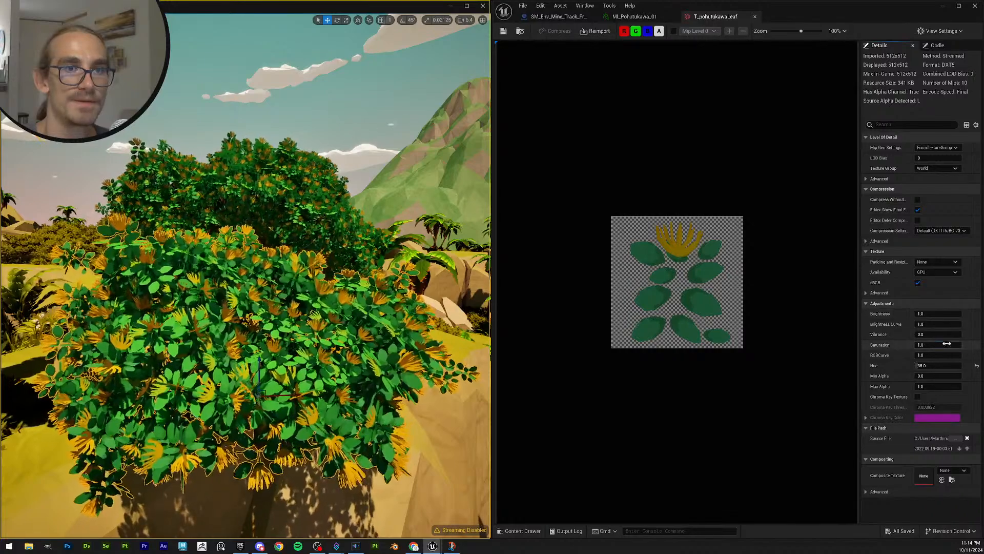
pyautogui.click(947, 344)
pyautogui.write('0.5')
pyautogui.press('Return')
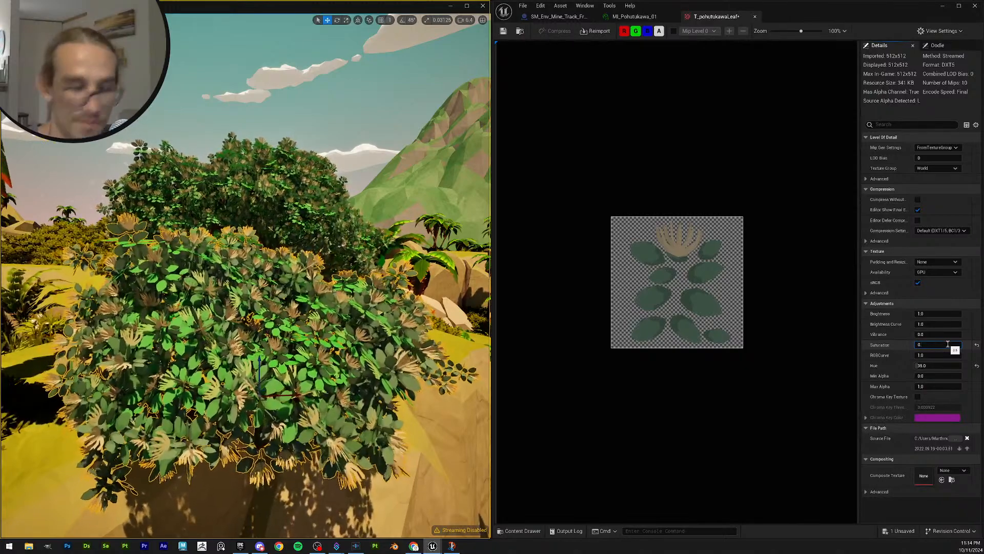
pyautogui.write('0.9')
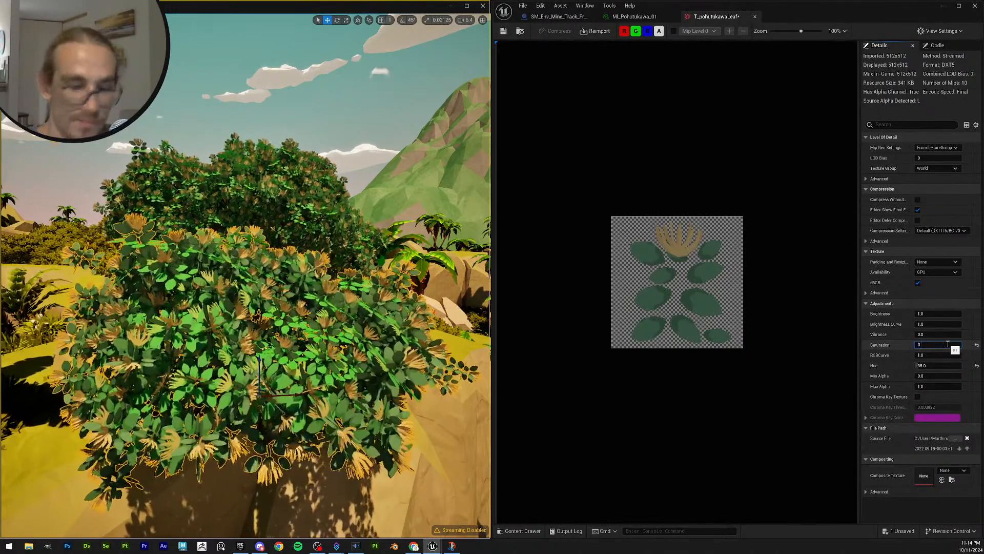
pyautogui.press('Return')
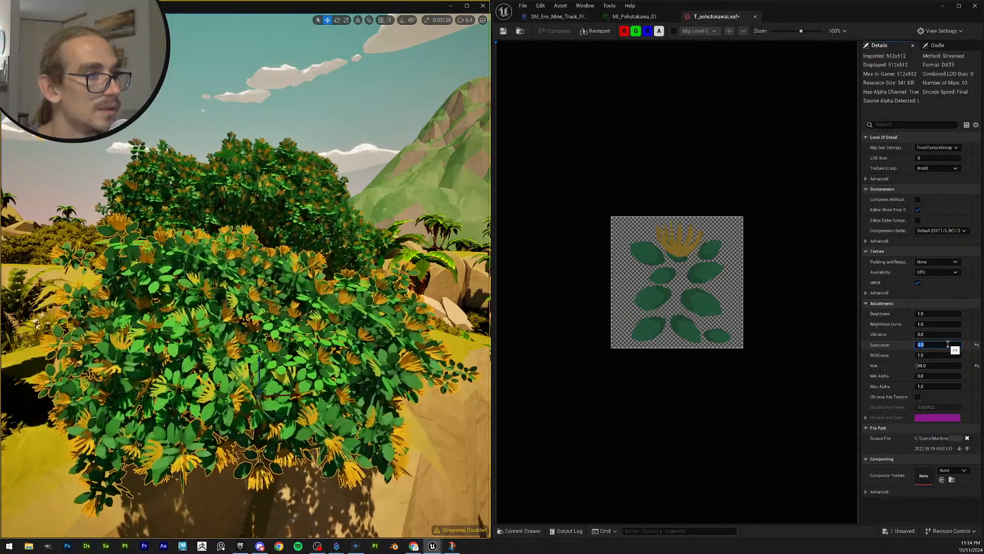
pyautogui.click(505, 32)
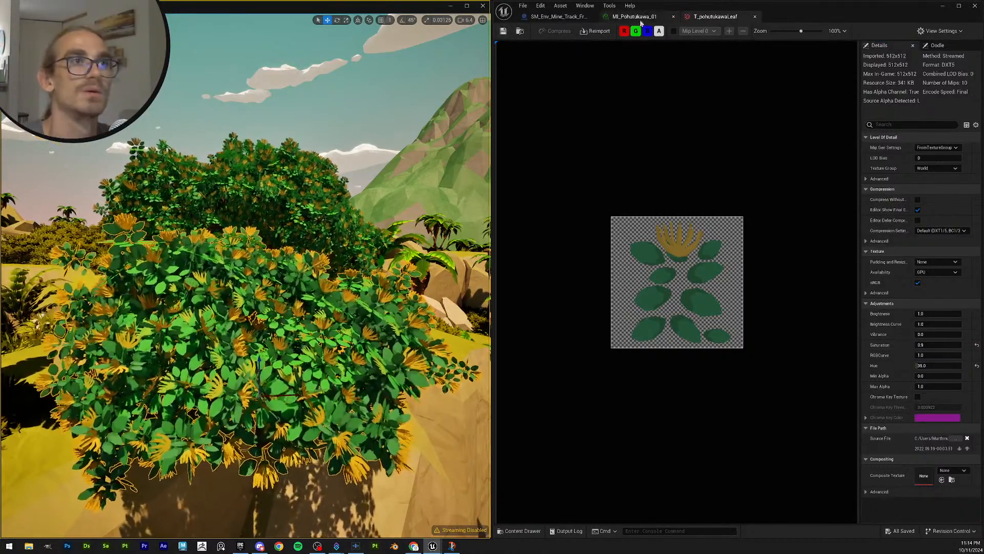
# Step: Shift the frosting colour of MI_Pohutukawa_01 to a yellower green with hue about 97.6 and saturation about 0.84
pyautogui.click(634, 16)
pyautogui.click(863, 219)
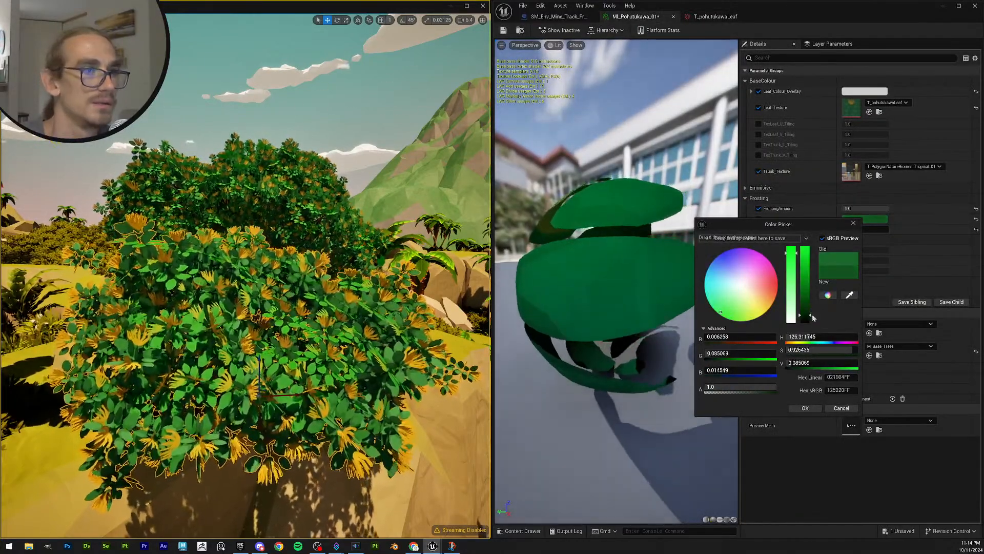
pyautogui.moveTo(812, 315); pyautogui.dragTo(811, 317)
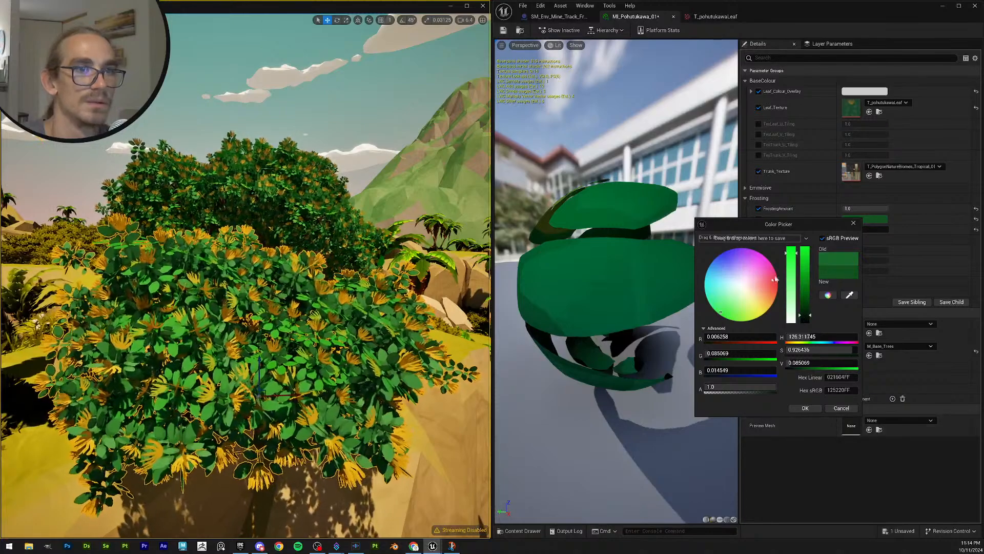
pyautogui.moveTo(728, 319); pyautogui.dragTo(754, 342)
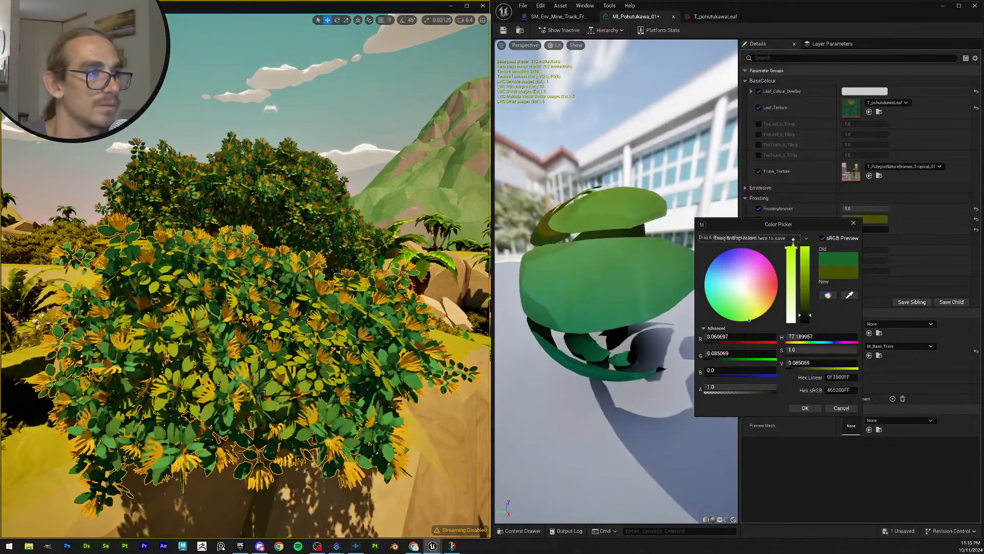
pyautogui.moveTo(793, 241); pyautogui.dragTo(789, 257)
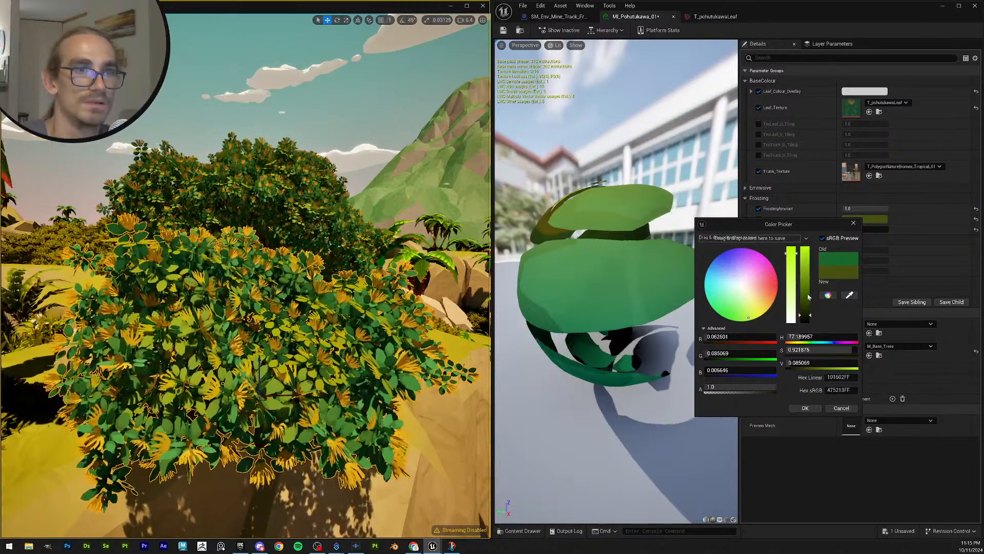
pyautogui.moveTo(748, 317); pyautogui.dragTo(732, 313)
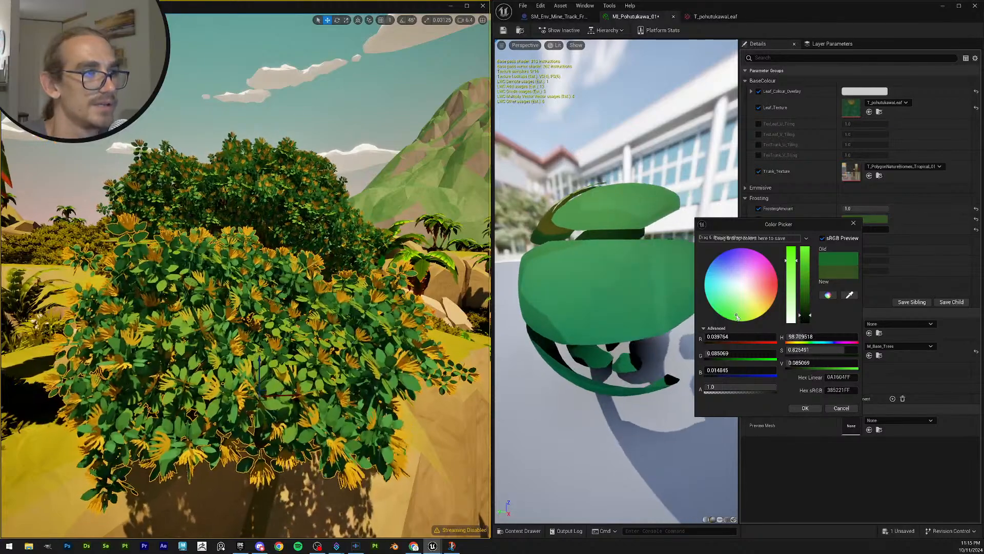
pyautogui.moveTo(733, 315); pyautogui.dragTo(739, 319)
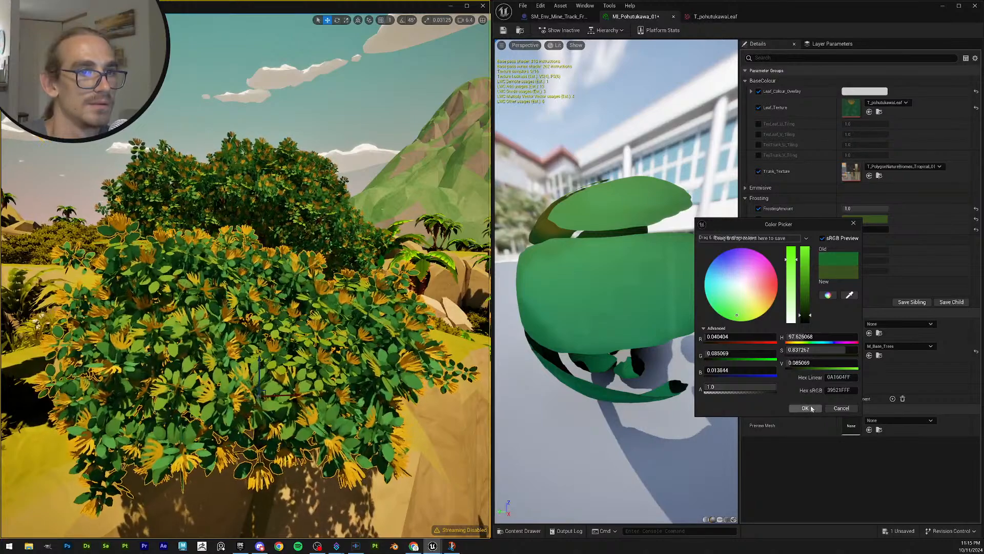
pyautogui.click(806, 408)
# Step: Lower the hue of the leaf texture T_pohutukawaLeaf through 20 and 10 down to 0
pyautogui.doubleClick(848, 113)
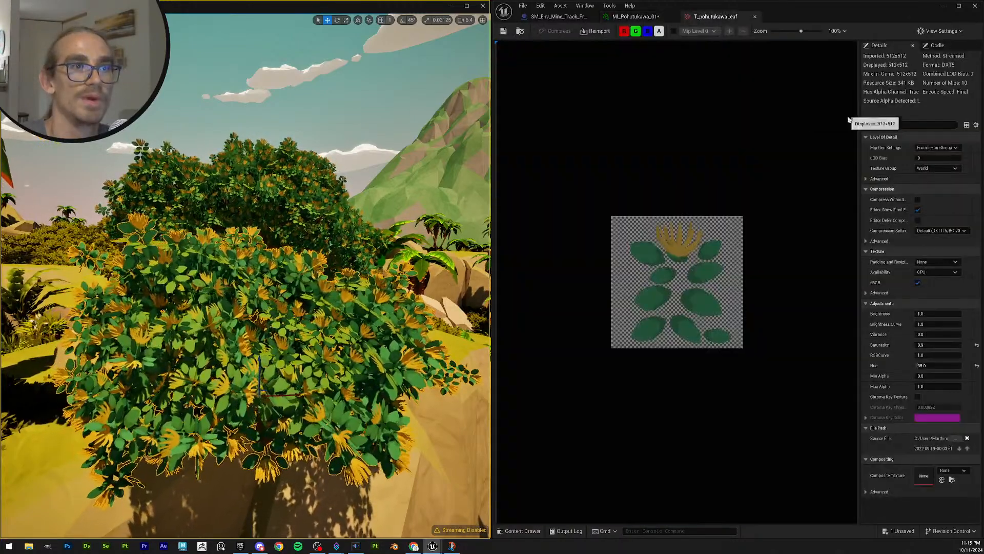
pyautogui.click(933, 366)
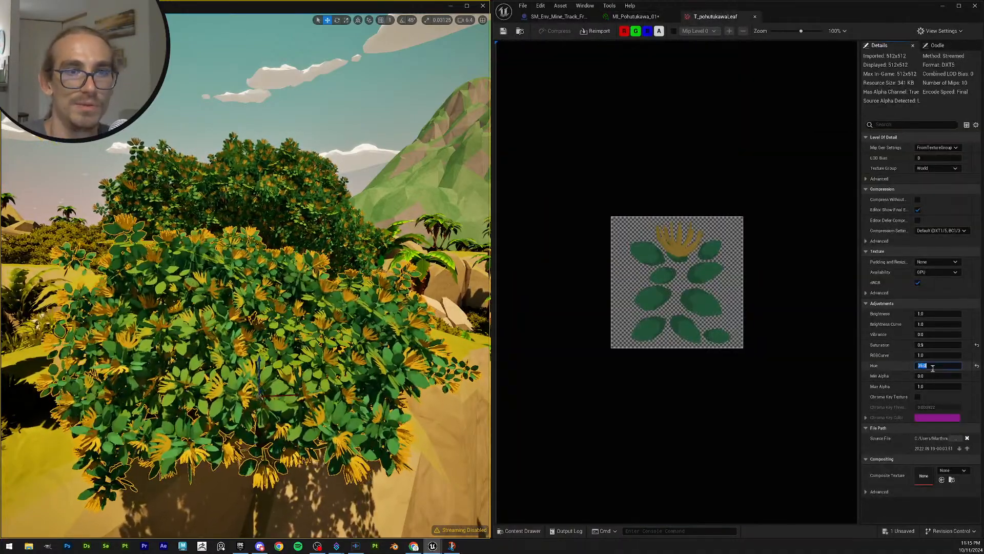
pyautogui.write('20')
pyautogui.press('Return')
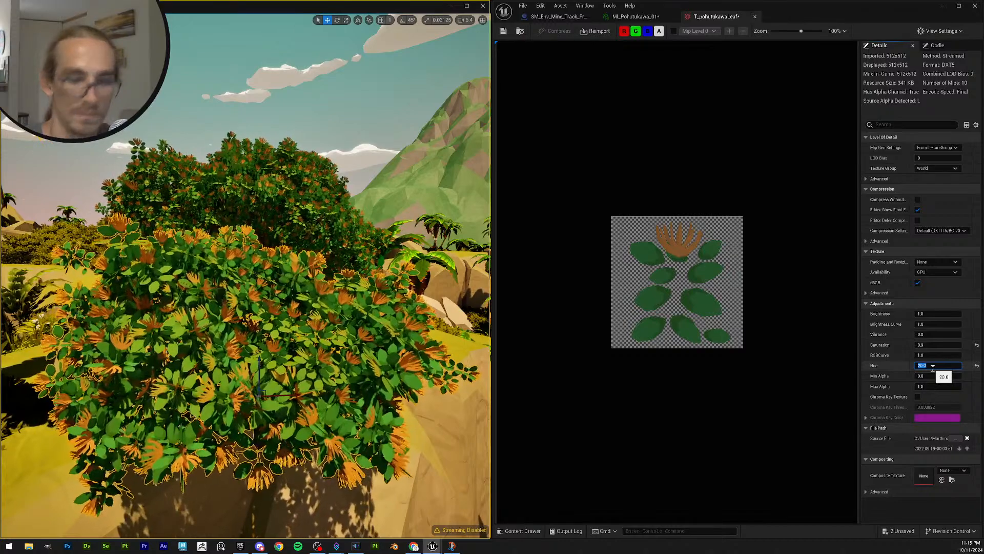
pyautogui.write('10')
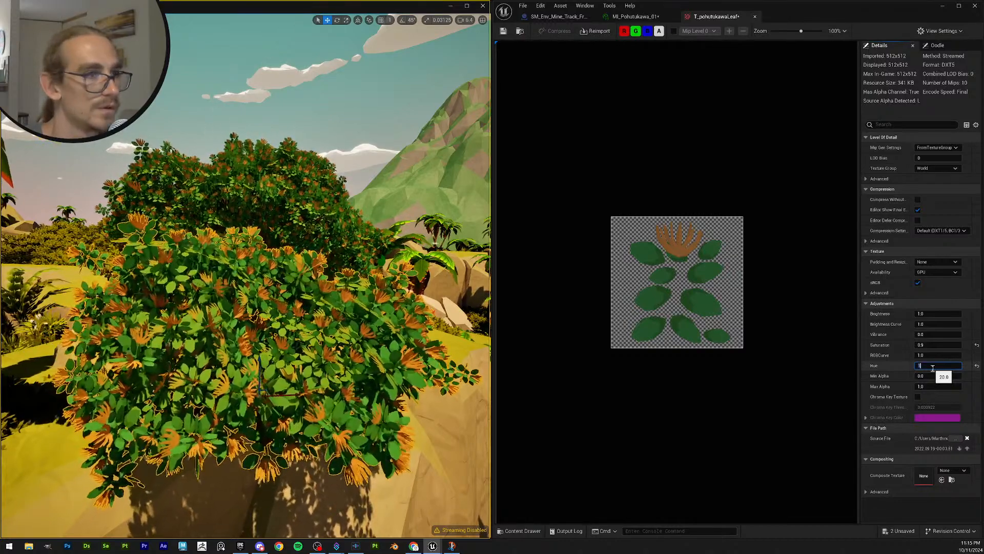
pyautogui.press('Return')
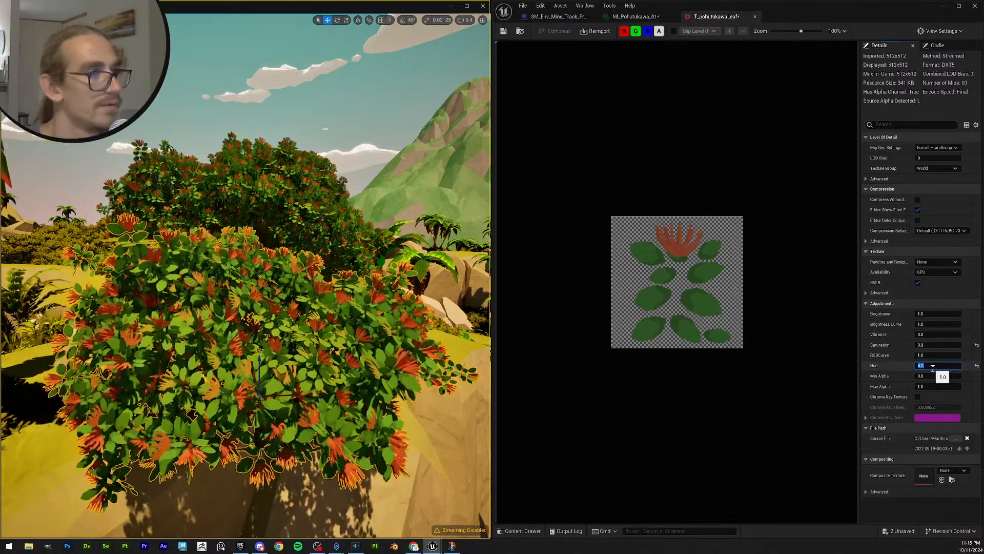
pyautogui.write('0')
pyautogui.press('Return')
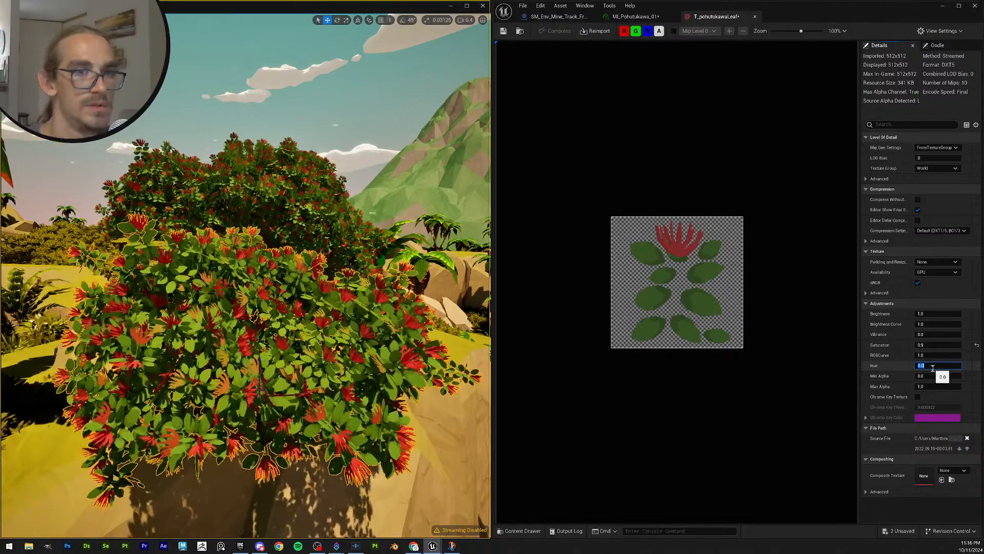
# Step: Try stronger hue shifts on the leaf texture, including 30, 60, 90, 120, 180 and 250
pyautogui.write('30')
pyautogui.press('Return')
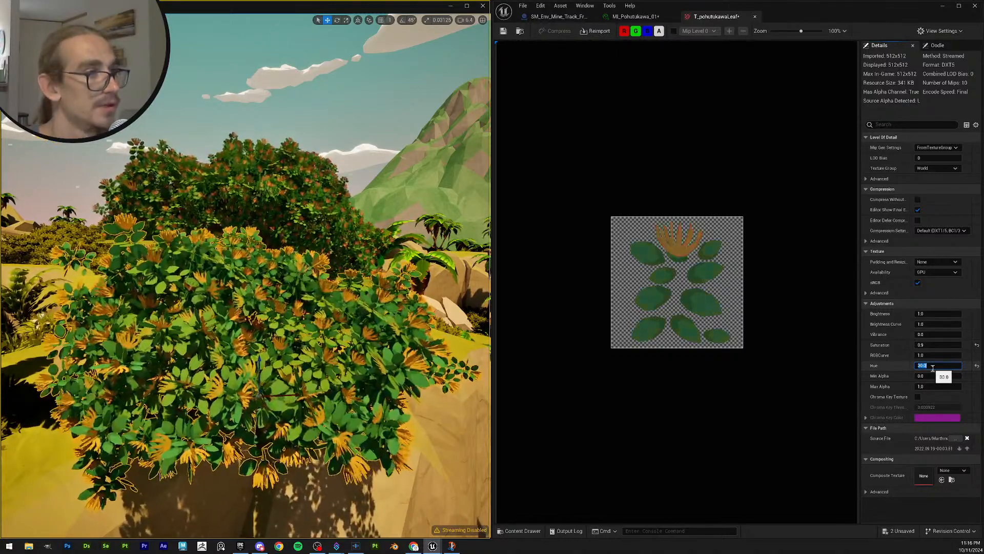
pyautogui.write('50')
pyautogui.press('Return')
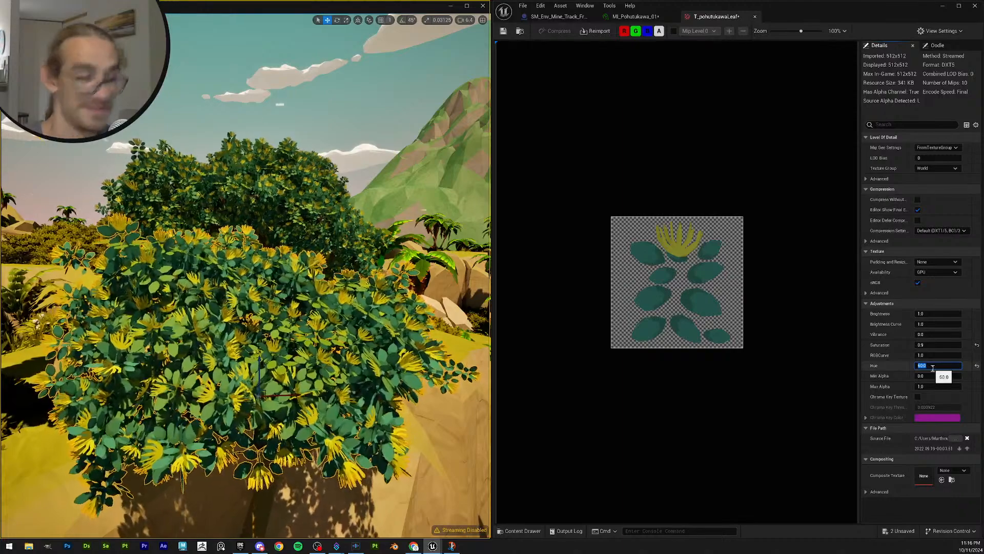
pyautogui.write('80')
pyautogui.press('Return')
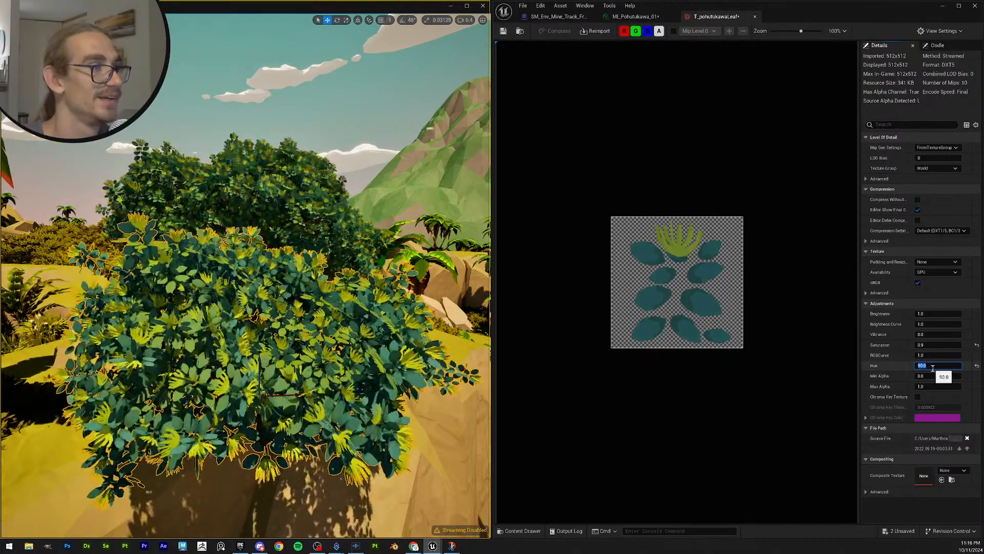
pyautogui.write('120')
pyautogui.press('Return')
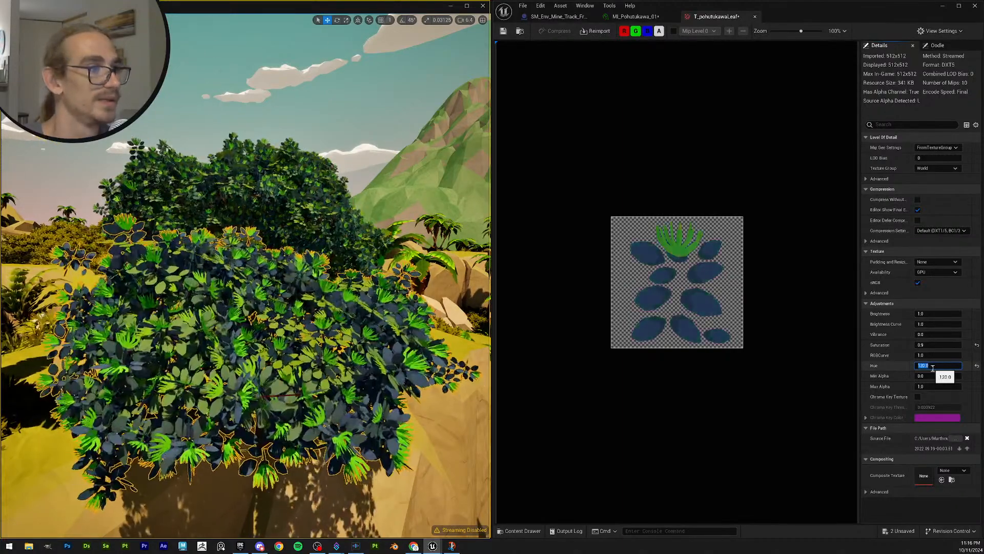
pyautogui.write('150')
pyautogui.press('Return')
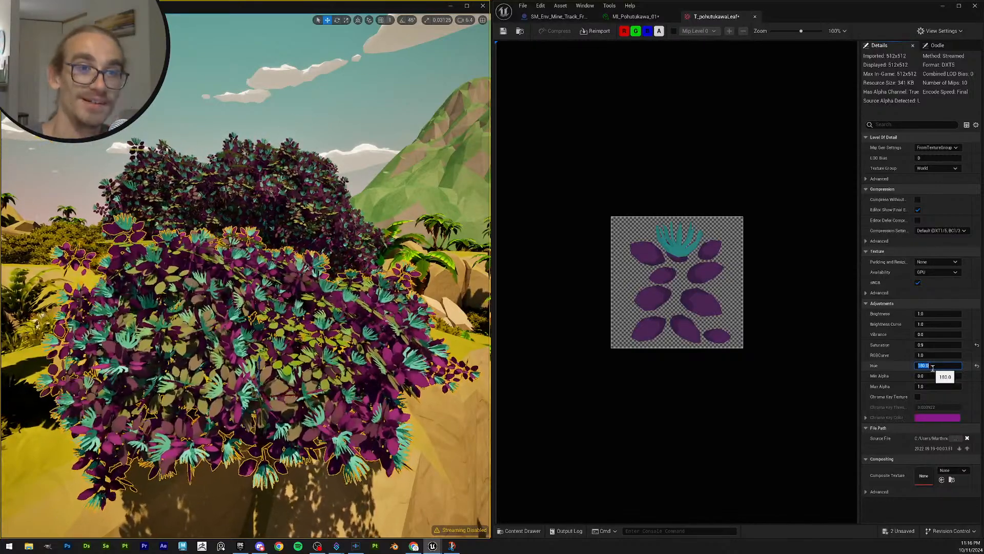
pyautogui.write('250')
pyautogui.press('Return')
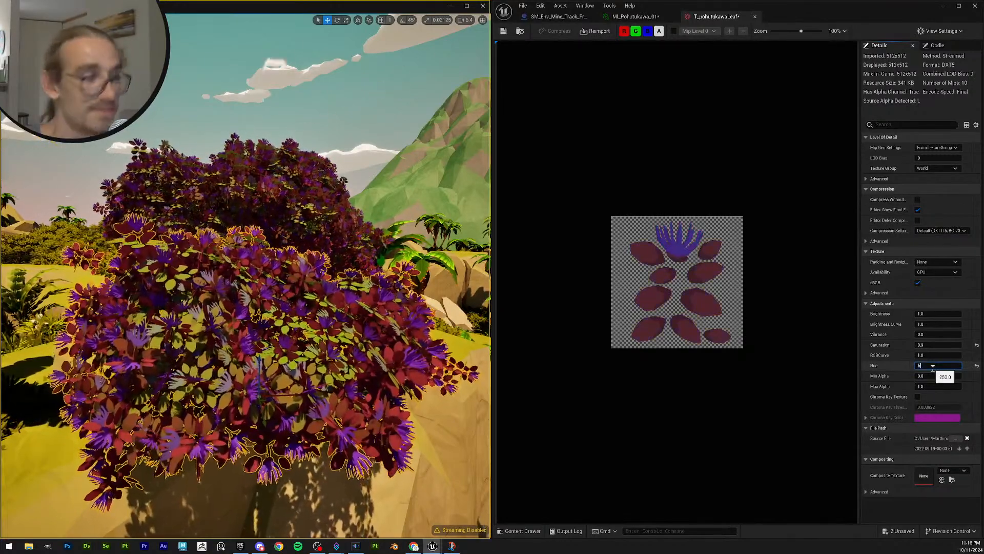
# Step: Bring the leaf texture's hue back to 0, comparing the small shift of 10 on the way
pyautogui.write('5')
pyautogui.press('Return')
pyautogui.write('10')
pyautogui.press('Return')
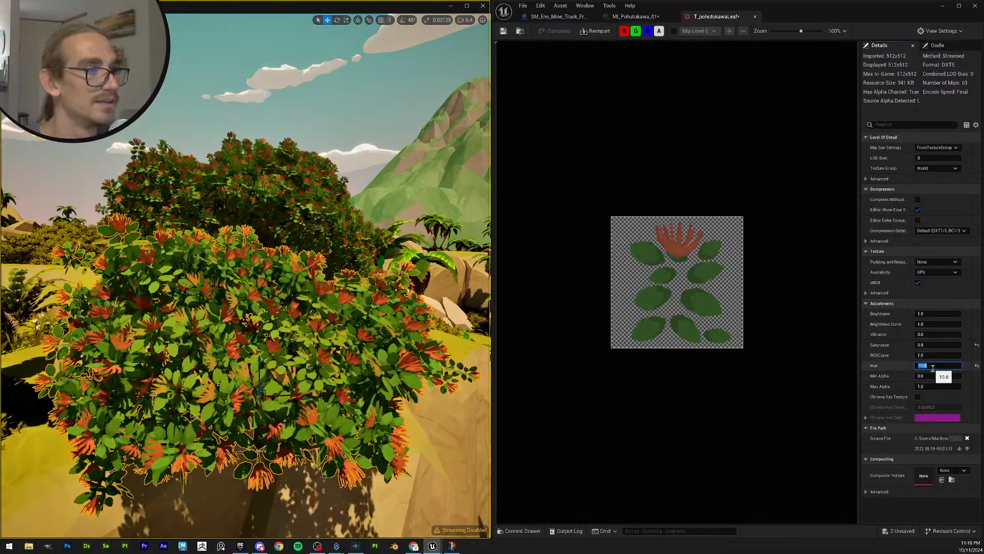
pyautogui.write('0')
pyautogui.press('Return')
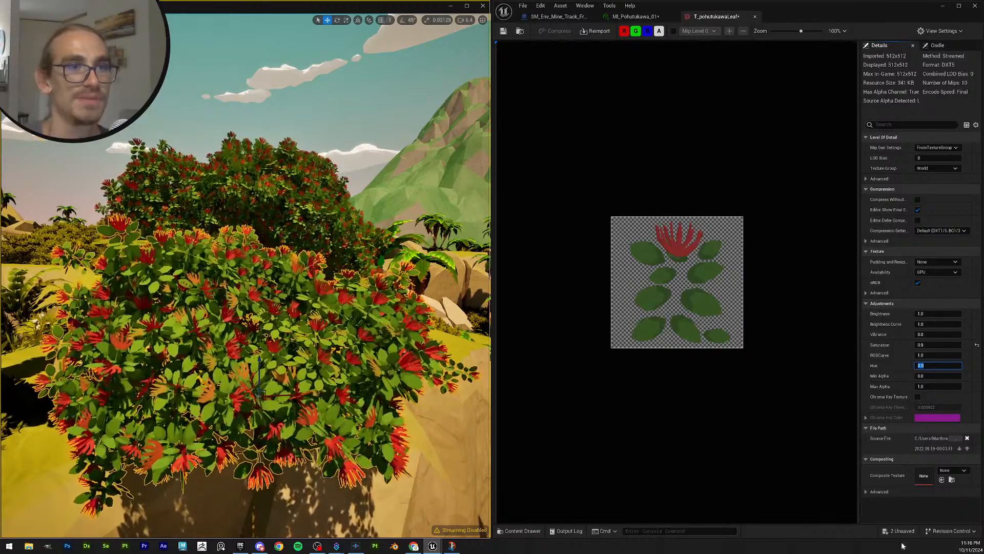
# Step: Compare the leaf texture's default saturation with 0.85, set it to 0.9 and save the texture
pyautogui.click(975, 347)
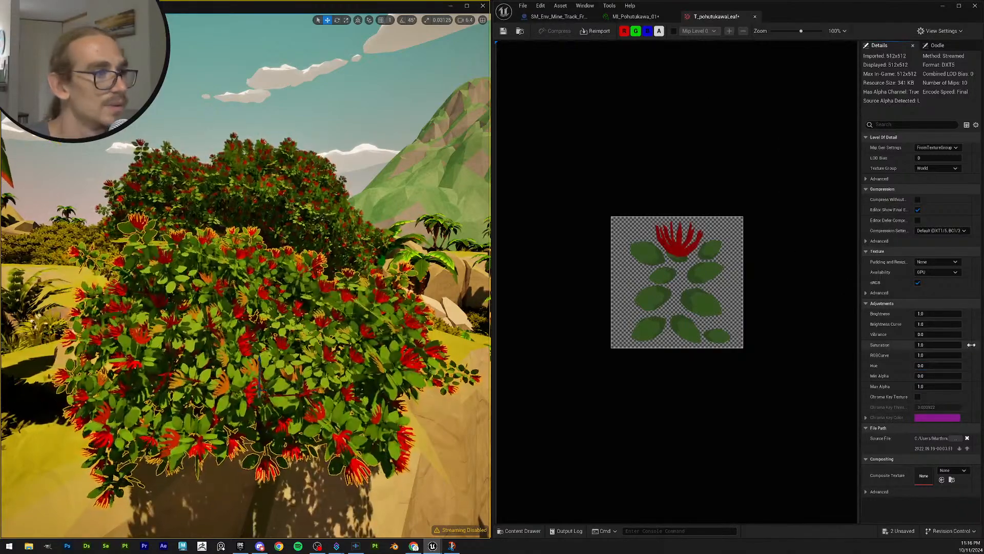
pyautogui.write('0.85')
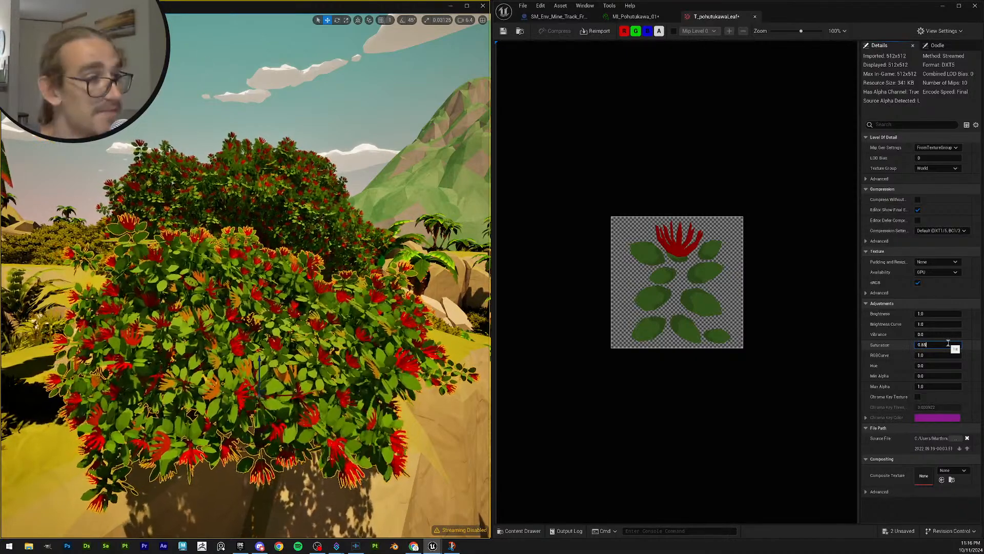
pyautogui.press('Return')
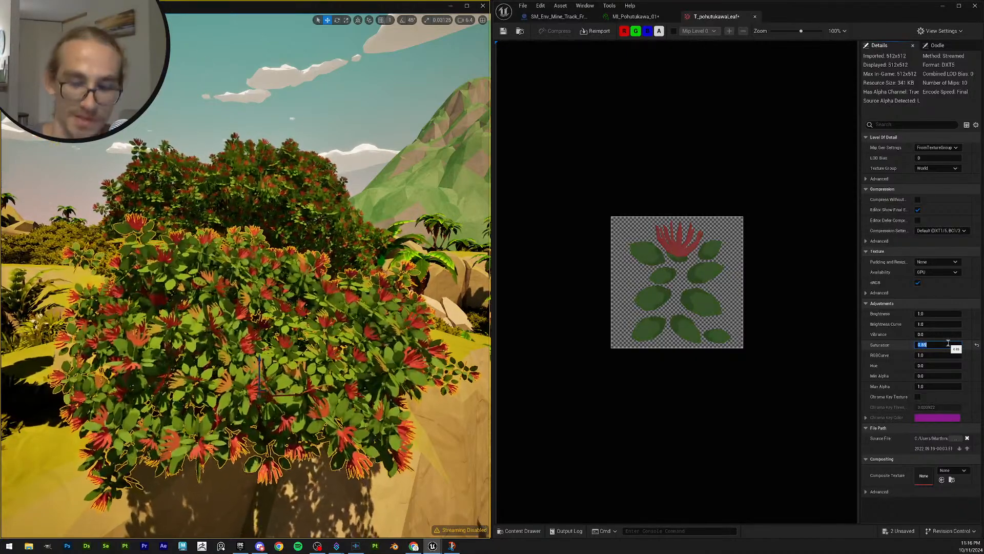
pyautogui.write('0.9')
pyautogui.press('Return')
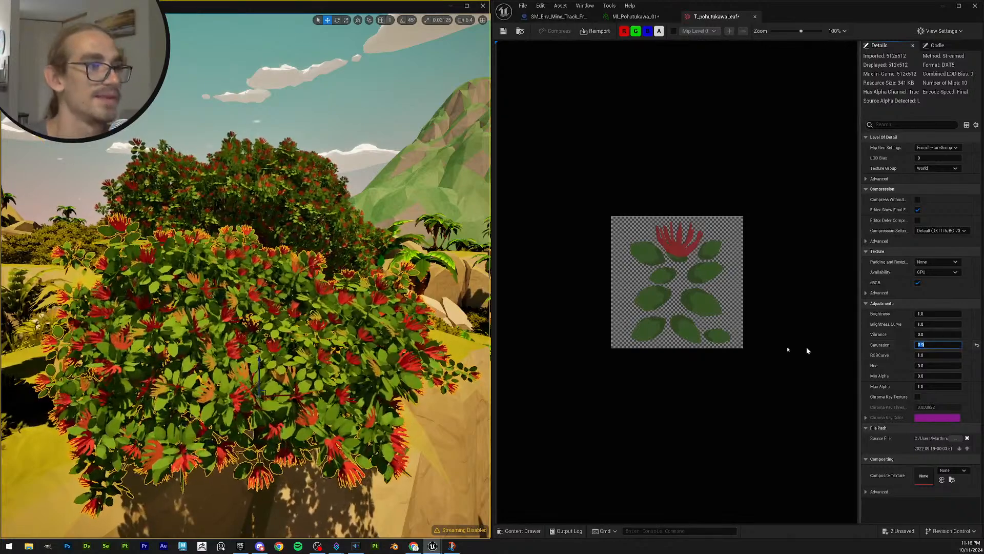
pyautogui.click(503, 31)
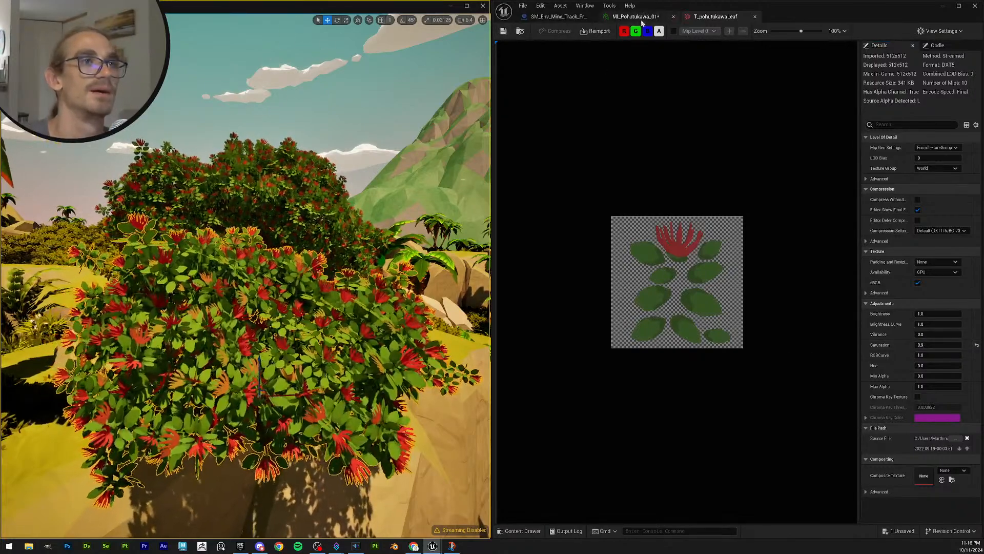
# Step: Darken the frosting colour of MI_Pohutukawa_01 to a value of about 0.012, save the material and close its editor
pyautogui.click(640, 18)
pyautogui.click(861, 219)
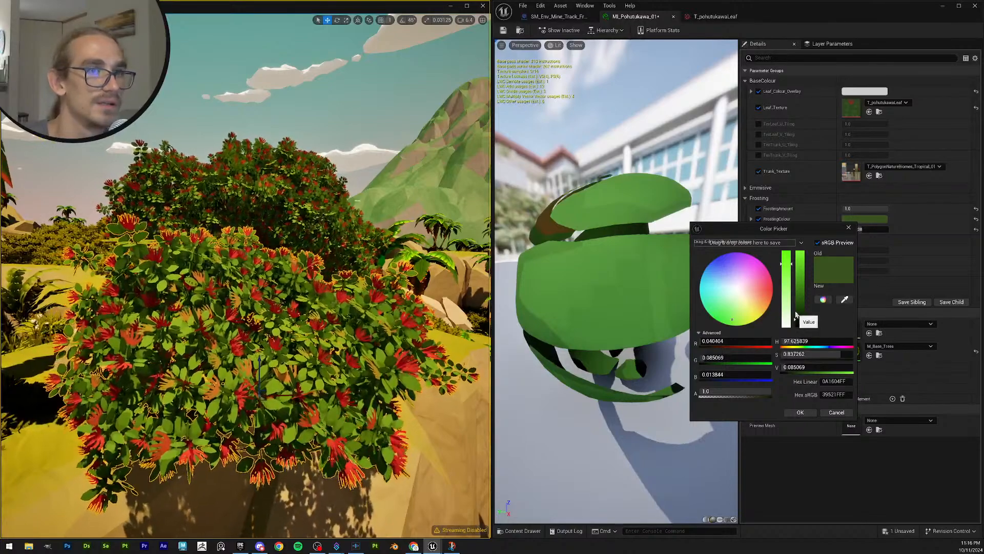
pyautogui.moveTo(802, 318); pyautogui.dragTo(807, 325)
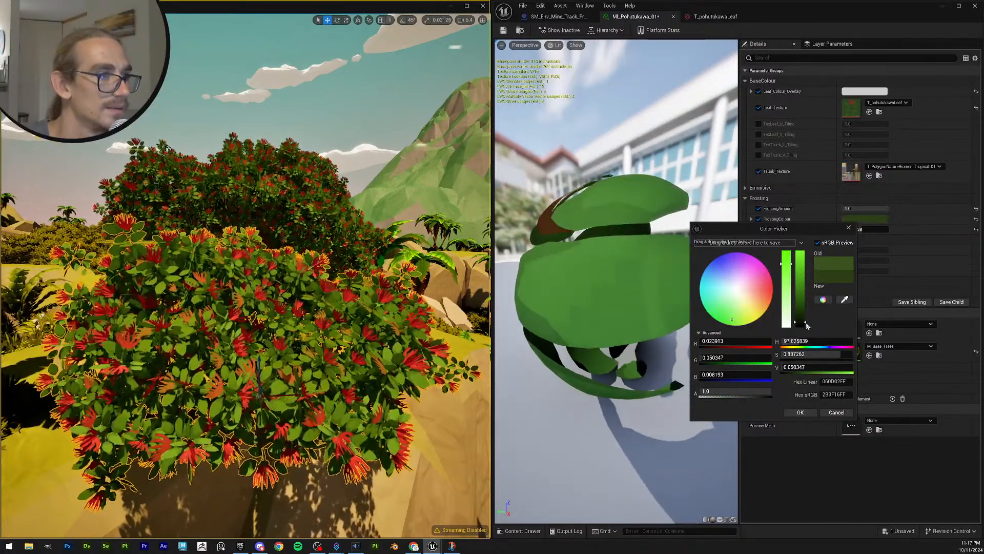
pyautogui.moveTo(807, 327); pyautogui.dragTo(803, 325)
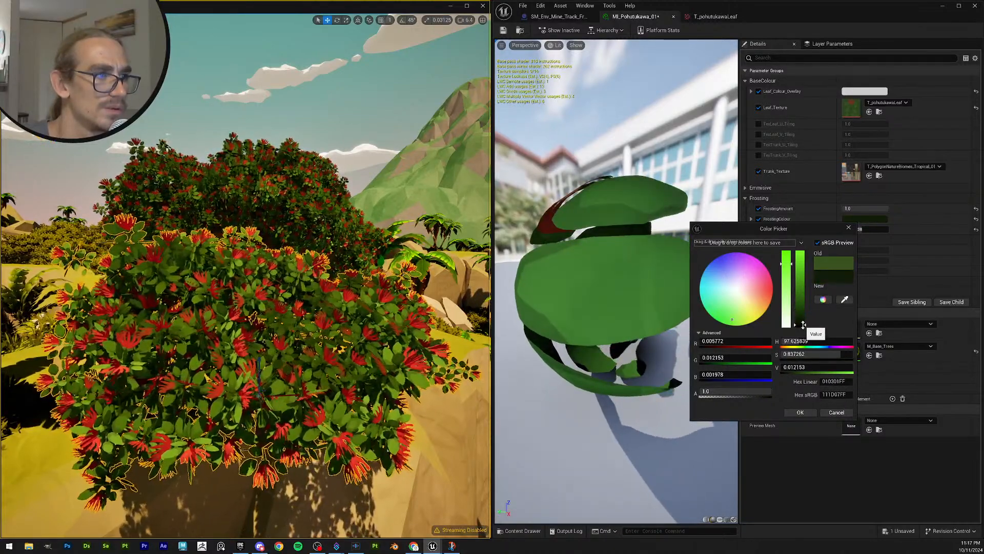
pyautogui.click(800, 413)
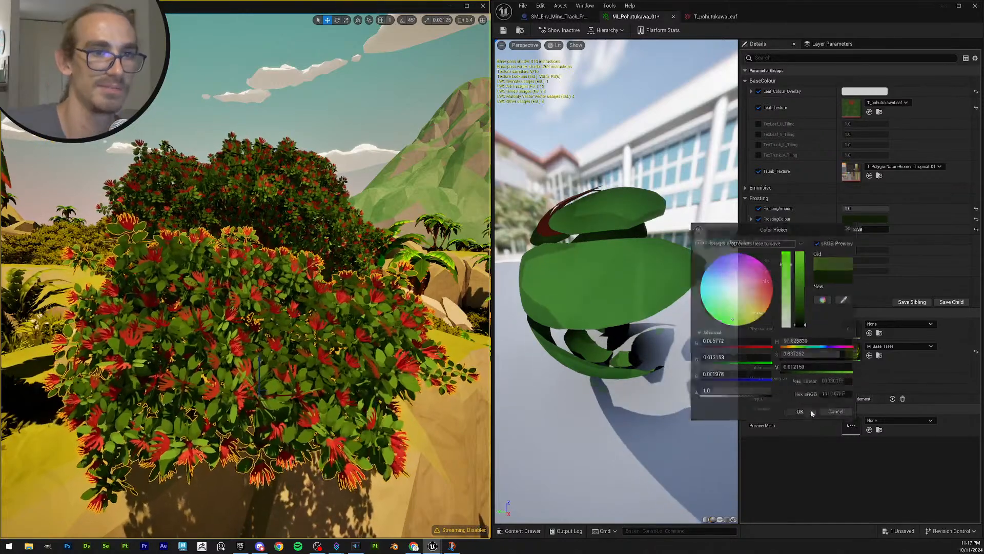
pyautogui.click(503, 31)
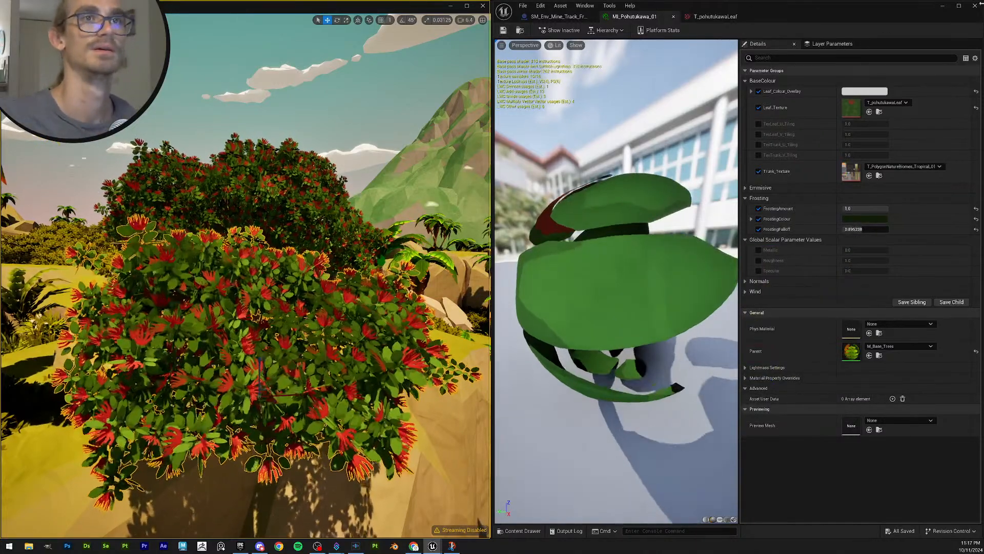
pyautogui.click(975, 6)
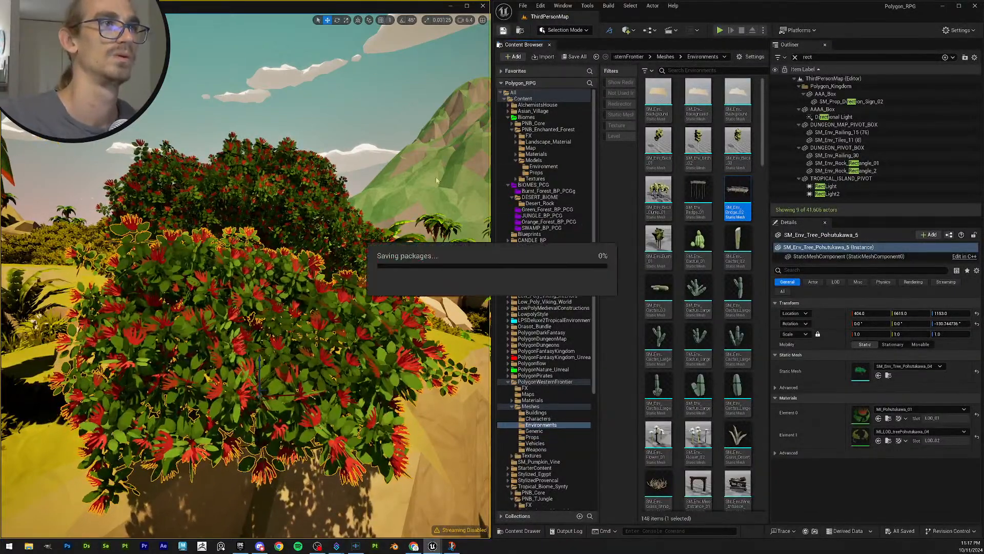
# Step: Fly away from the Pohutukawa trees and examine the lava volcano, jungle and beach village from above the harbour
pyautogui.moveTo(246, 287); pyautogui.dragTo(295, 241, button='right')
pyautogui.press('Escape')
pyautogui.scroll(1, 241, 289)
pyautogui.scroll(-1, 226, 281)
pyautogui.scroll(-1, 241, 285)
pyautogui.press('s')
pyautogui.scroll(1, 231, 282)
pyautogui.press('w')
pyautogui.scroll(1, 246, 282)
pyautogui.scroll(1, 172, 272)
pyautogui.scroll(-2, 329, 274)
pyautogui.scroll(2, 326, 258)
pyautogui.moveTo(245, 277); pyautogui.dragTo(190, 311, button='right')
pyautogui.press('w')
pyautogui.scroll(1, 245, 277)
pyautogui.press('s')
pyautogui.press('s')
pyautogui.scroll(1, 245, 277)
pyautogui.press('e')
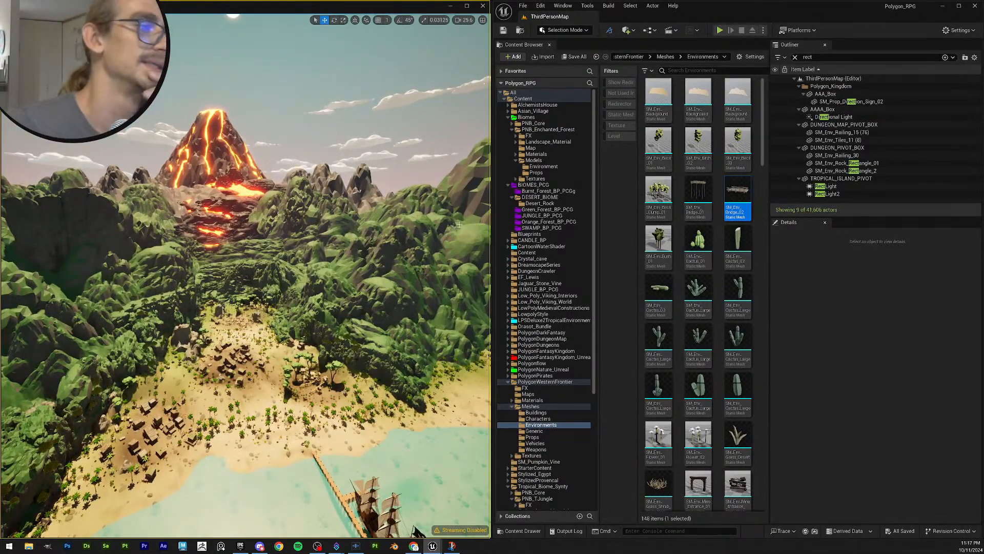
# Step: Save the map and select the black smoke effect rising behind the tall sandstone peak
pyautogui.click(505, 33)
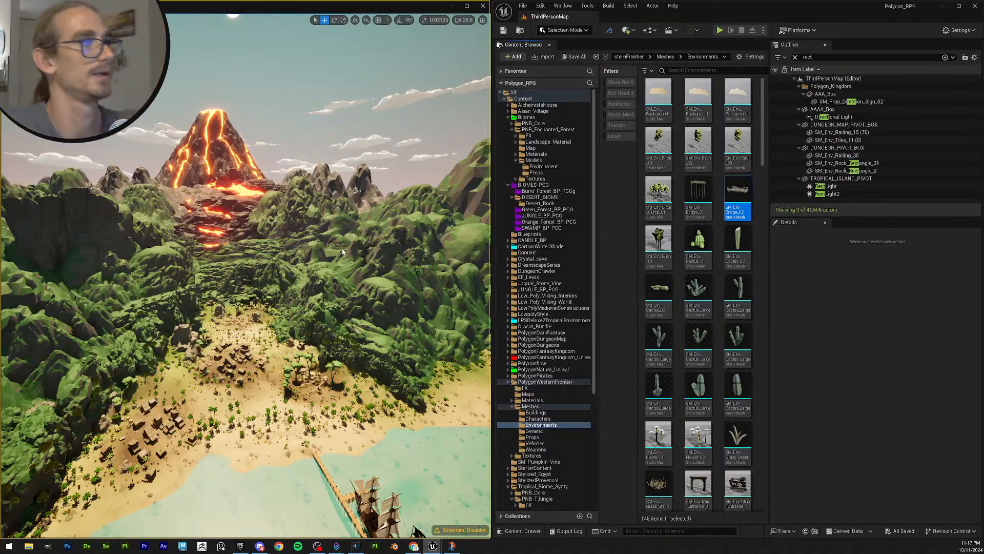
pyautogui.press('1')
pyautogui.moveTo(342, 252); pyautogui.dragTo(362, 204, button='right')
pyautogui.press('w')
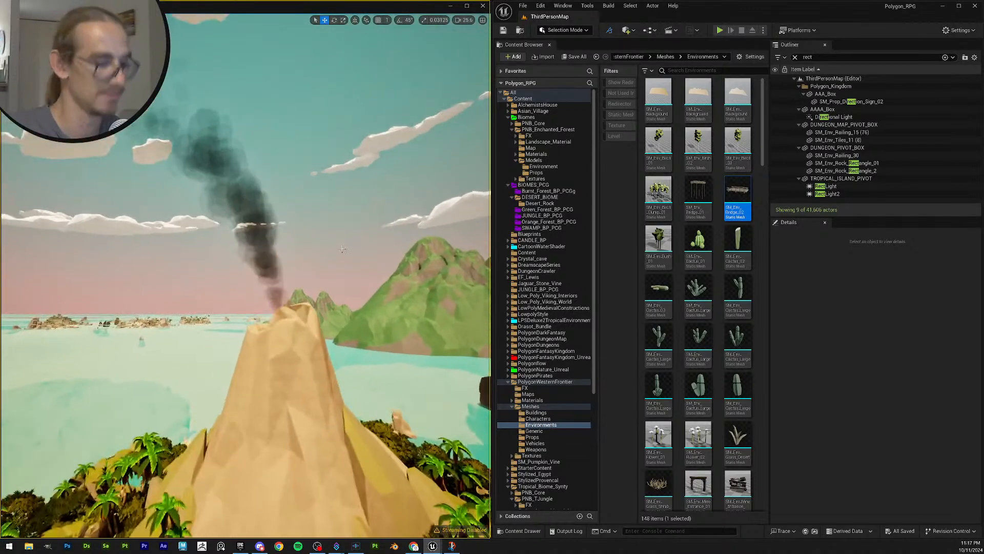
pyautogui.click(270, 267)
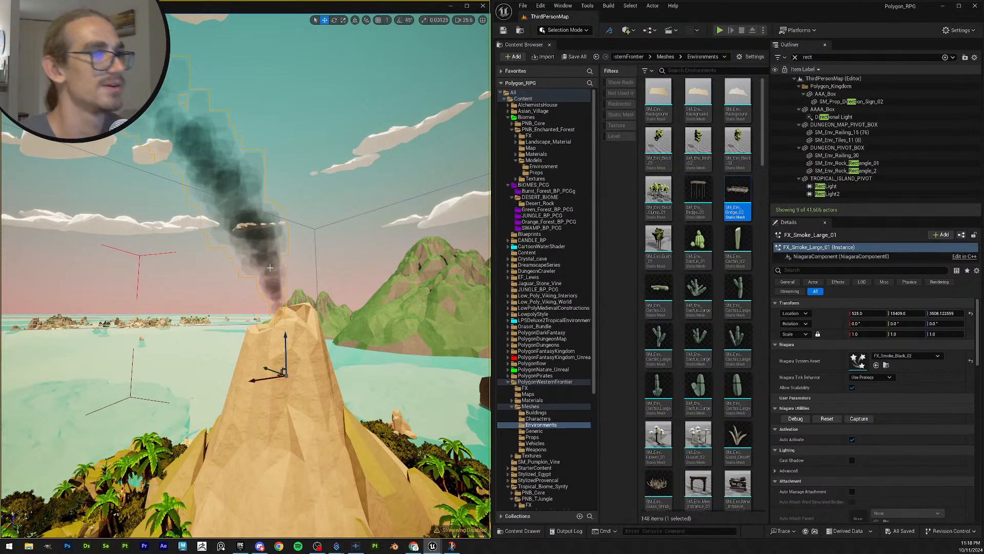
# Step: Delete the black smoke effect behind the tall sandstone peak, look over the lava volcano and save the map
pyautogui.press('Delete')
pyautogui.press('Return')
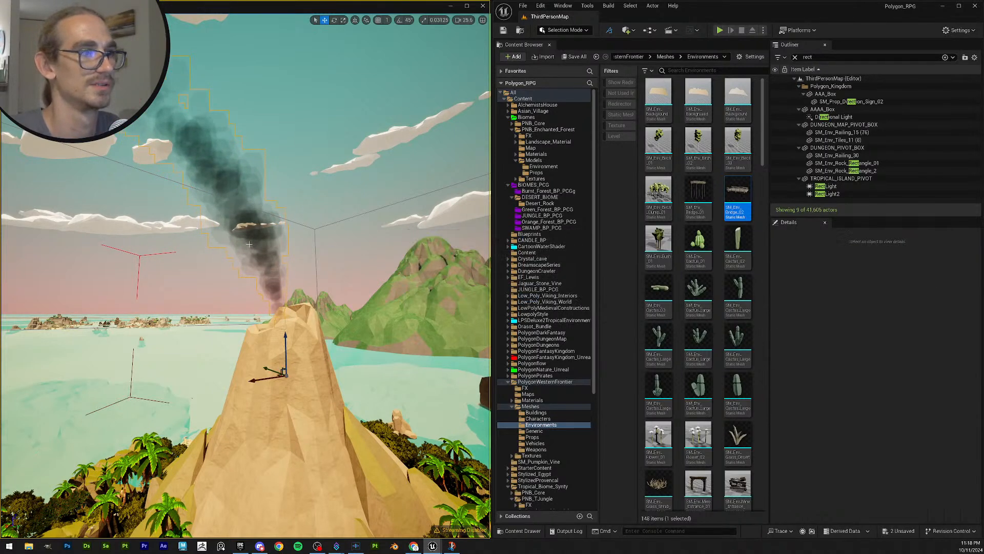
pyautogui.press('s')
pyautogui.moveTo(331, 243); pyautogui.dragTo(358, 240, button='right')
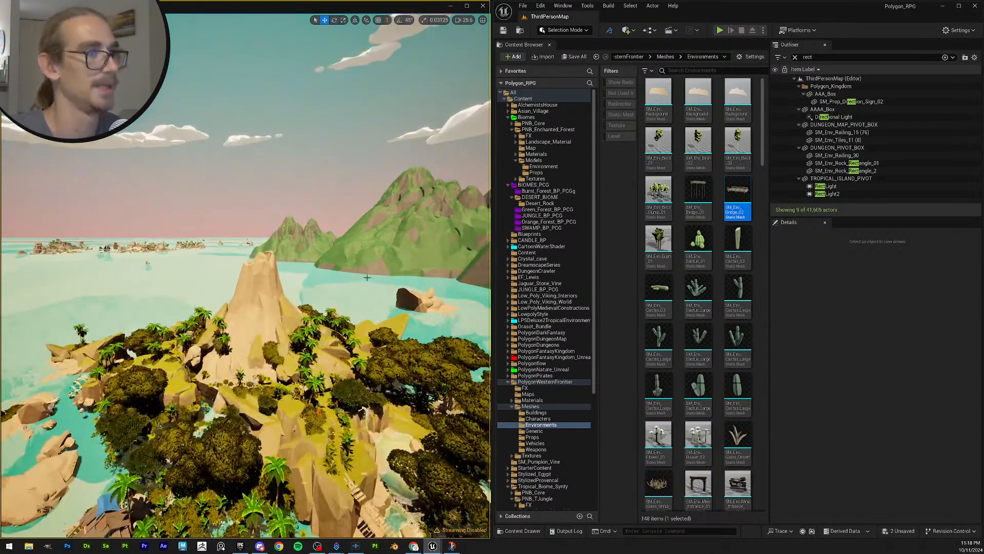
pyautogui.press('s')
pyautogui.moveTo(367, 277); pyautogui.dragTo(350, 301, button='right')
pyautogui.press('s')
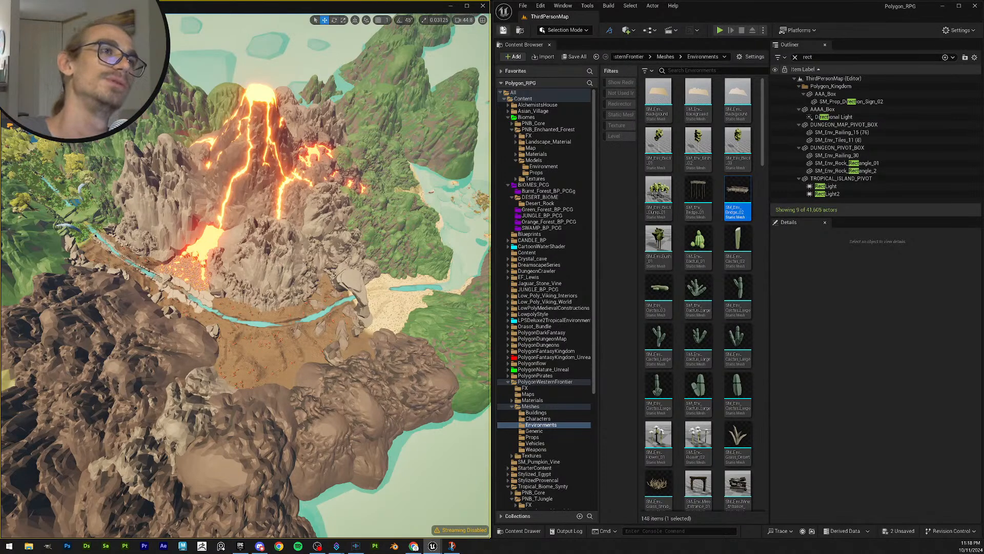
pyautogui.hotkey('ctrl', 's')
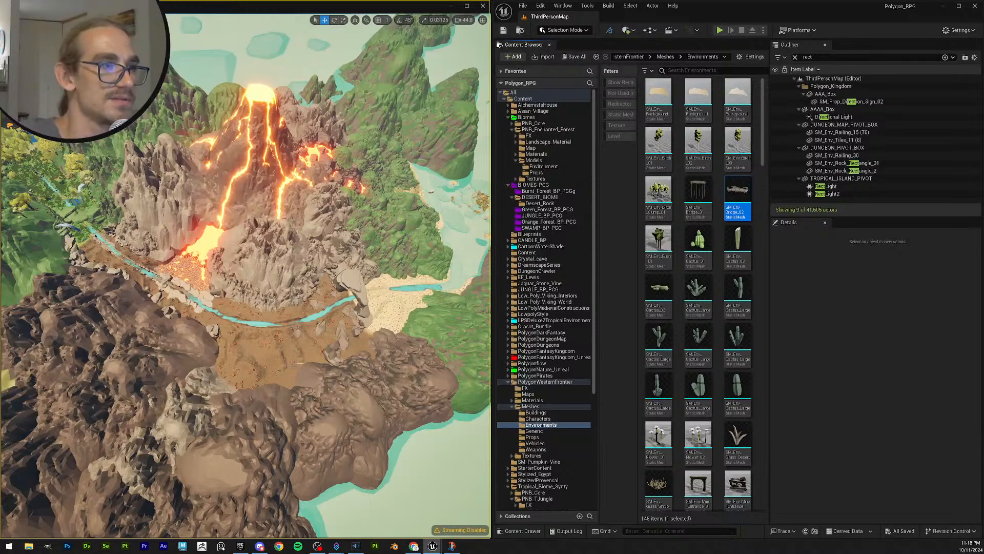
# Step: Inspect the Jaguar_Stone_Vine and Ivy Mesh actors covering the carved jaguar rock above the jungle waterfall
pyautogui.click(575, 57)
pyautogui.moveTo(328, 215); pyautogui.dragTo(377, 56, button='right')
pyautogui.scroll(-2, 410, 101)
pyautogui.scroll(-1, 405, 59)
pyautogui.moveTo(236, 123); pyautogui.dragTo(236, 153, button='right')
pyautogui.click(231, 144)
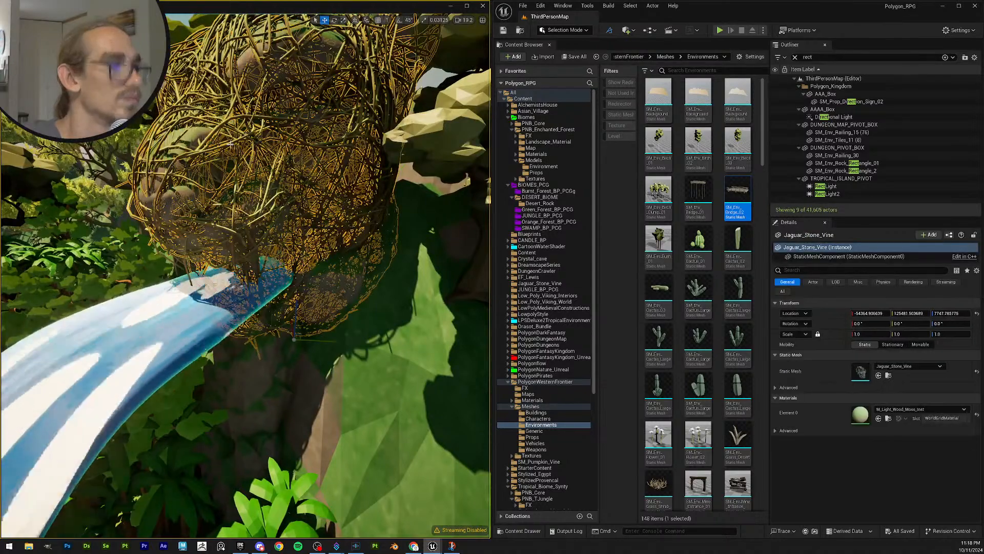
pyautogui.press('Delete')
pyautogui.moveTo(234, 145)
pyautogui.mouseDown(button='right')
pyautogui.moveTo(311, 146)
pyautogui.moveTo(302, 105)
pyautogui.moveTo(300, 116)
pyautogui.moveTo(318, 121)
pyautogui.moveTo(257, 147)
pyautogui.moveTo(238, 131)
pyautogui.mouseUp(button='right')
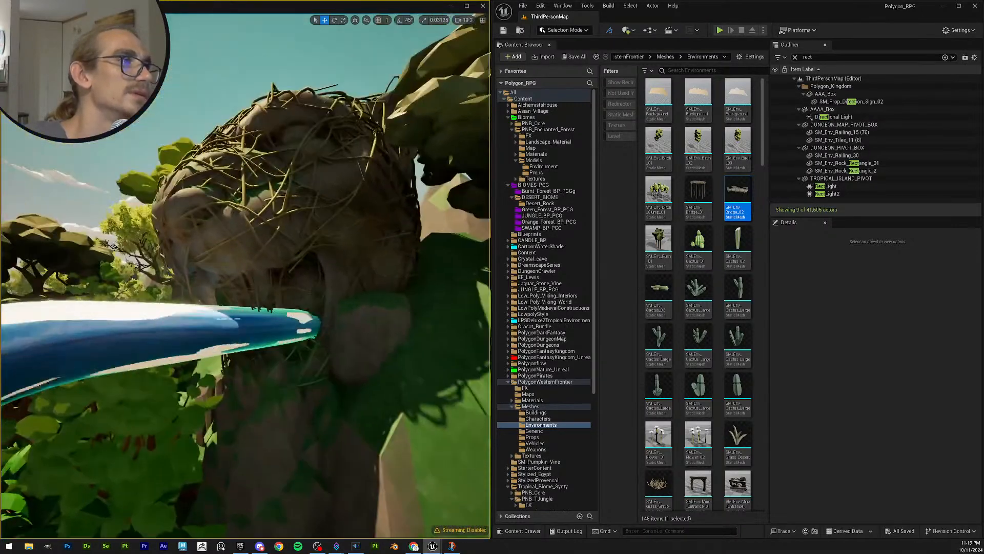
pyautogui.click(281, 210)
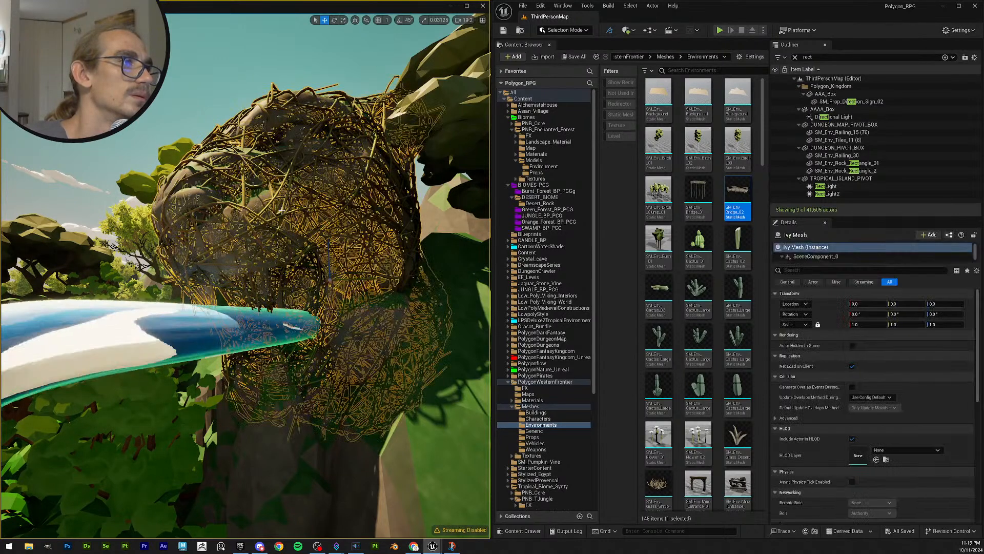
pyautogui.click(204, 193)
pyautogui.moveTo(204, 193); pyautogui.dragTo(251, 187, button='right')
pyautogui.press('Delete')
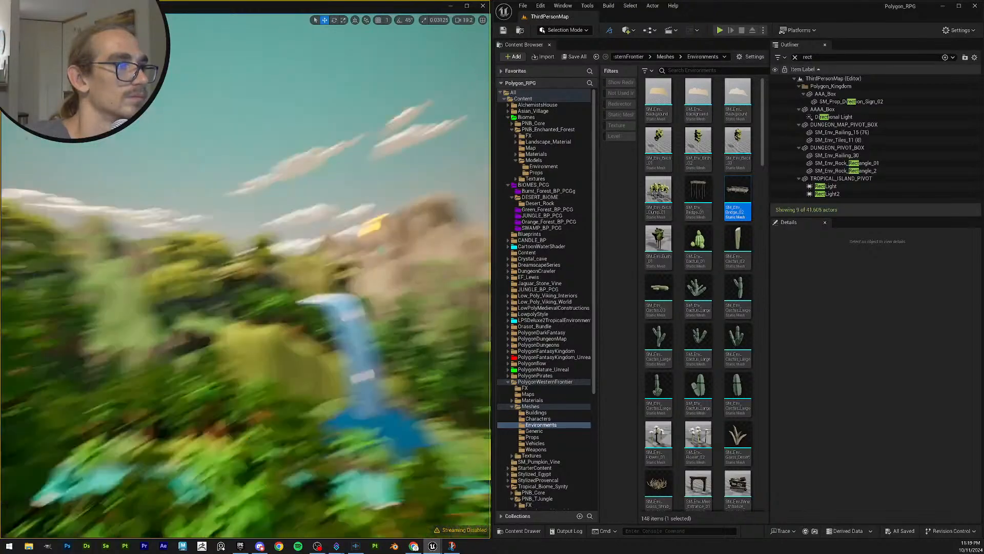
# Step: Follow the jungle river to the orange forest and on to the desert canyon, examining the foliage and terrain of each biome
pyautogui.moveTo(252, 187); pyautogui.dragTo(384, 200, button='right')
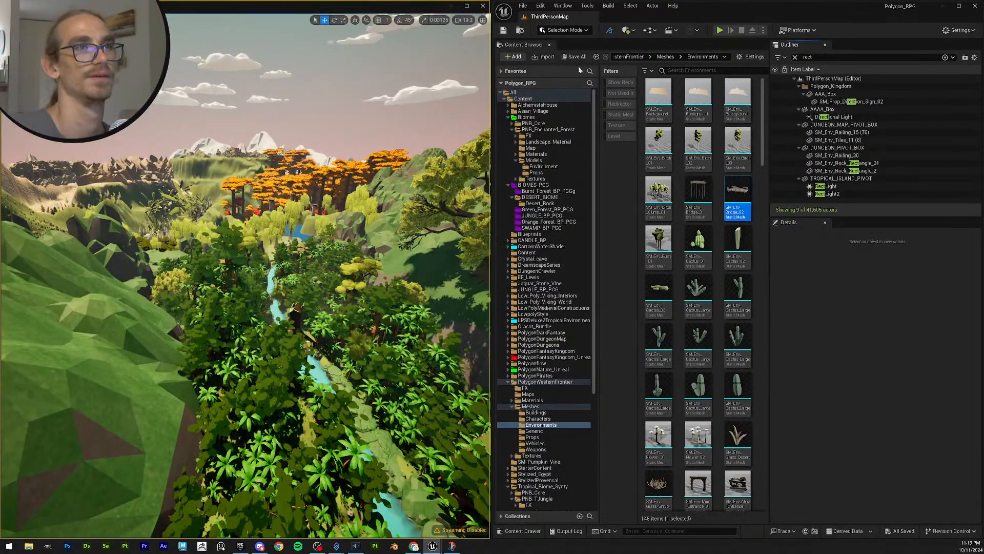
pyautogui.moveTo(379, 200); pyautogui.dragTo(393, 164, button='right')
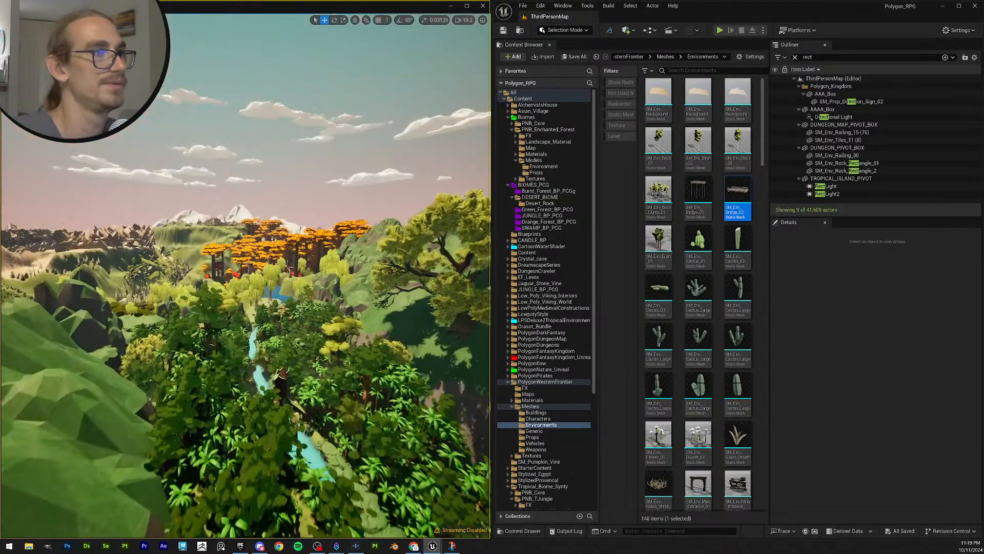
pyautogui.press('w')
pyautogui.scroll(2, 328, 207)
pyautogui.moveTo(380, 200); pyautogui.dragTo(351, 190, button='right')
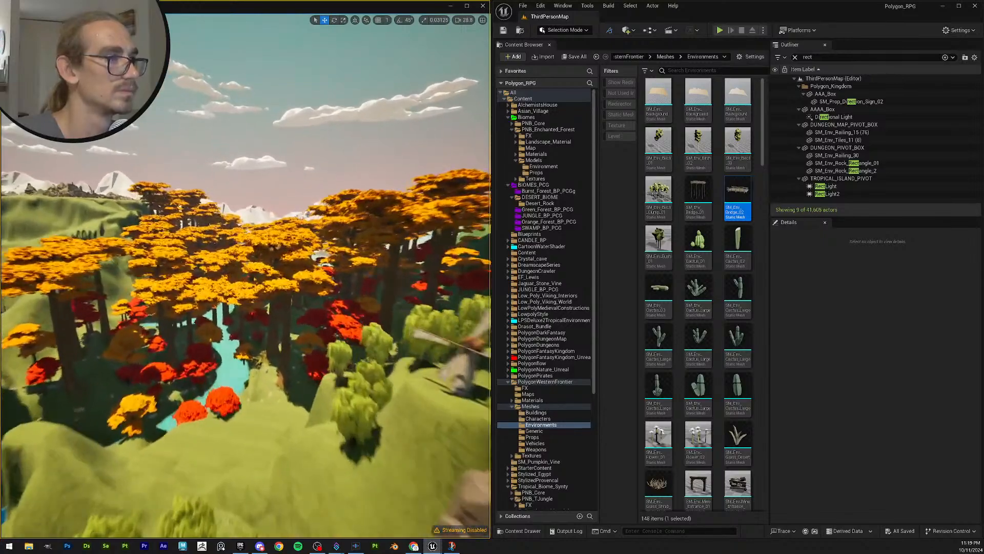
pyautogui.press('w')
pyautogui.moveTo(351, 189); pyautogui.dragTo(405, 193, button='right')
pyautogui.scroll(-5, 357, 212)
pyautogui.press('w')
pyautogui.scroll(-2, 390, 197)
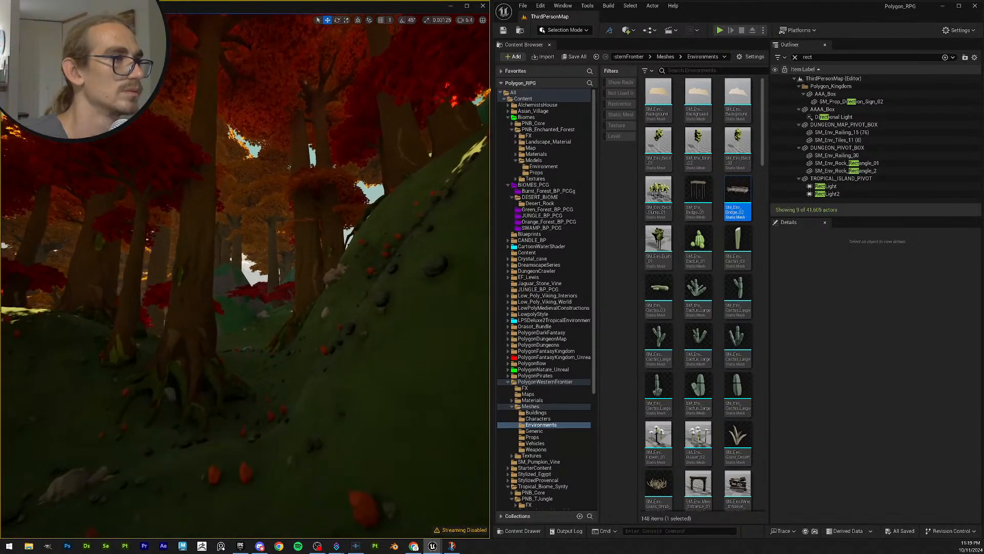
pyautogui.press('w')
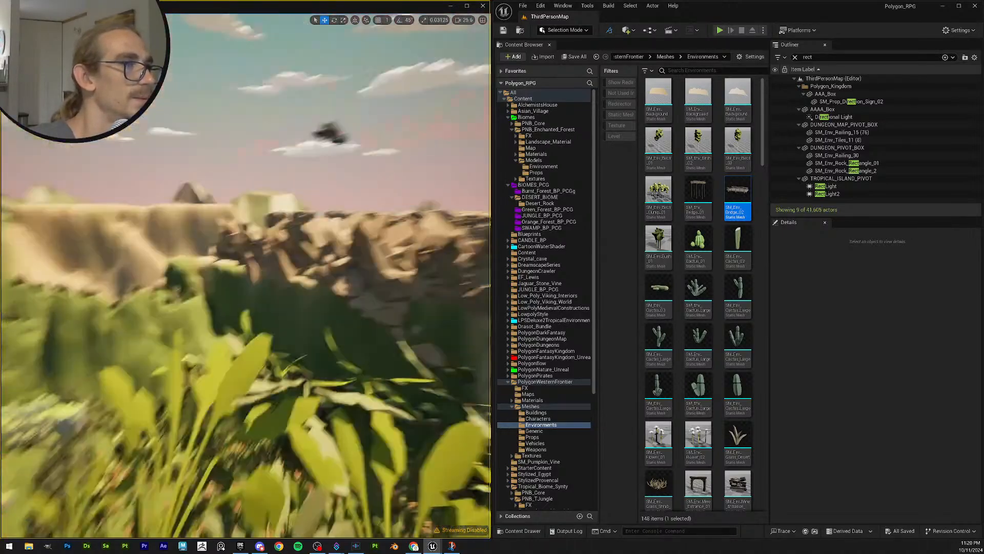
pyautogui.moveTo(245, 276); pyautogui.dragTo(307, 262, button='right')
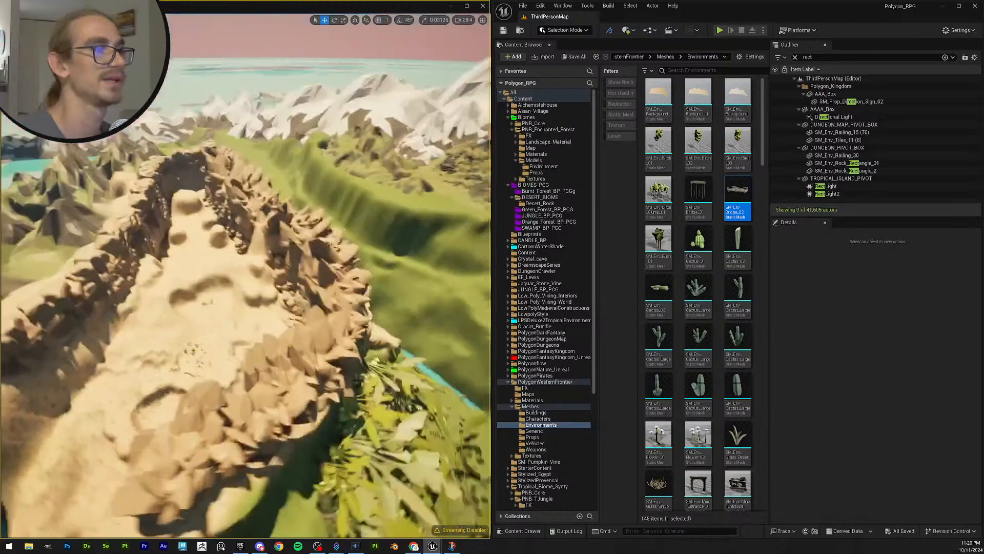
pyautogui.moveTo(245, 277)
pyautogui.mouseDown(button='right')
pyautogui.moveTo(210, 279)
pyautogui.moveTo(241, 264)
pyautogui.moveTo(208, 247)
pyautogui.moveTo(239, 251)
pyautogui.moveTo(251, 298)
pyautogui.moveTo(239, 253)
pyautogui.moveTo(241, 264)
pyautogui.moveTo(258, 263)
pyautogui.moveTo(249, 287)
pyautogui.mouseUp(button='right')
pyautogui.scroll(-1, 245, 277)
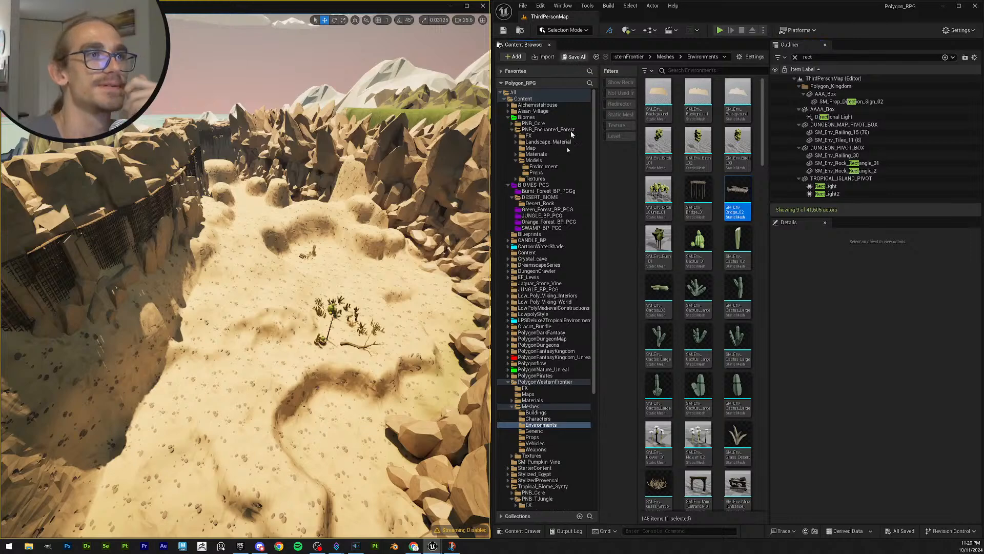
# Step: Collapse the expanded project folders, look through the top-level Content folder and save the level
pyautogui.click(508, 117)
pyautogui.click(508, 123)
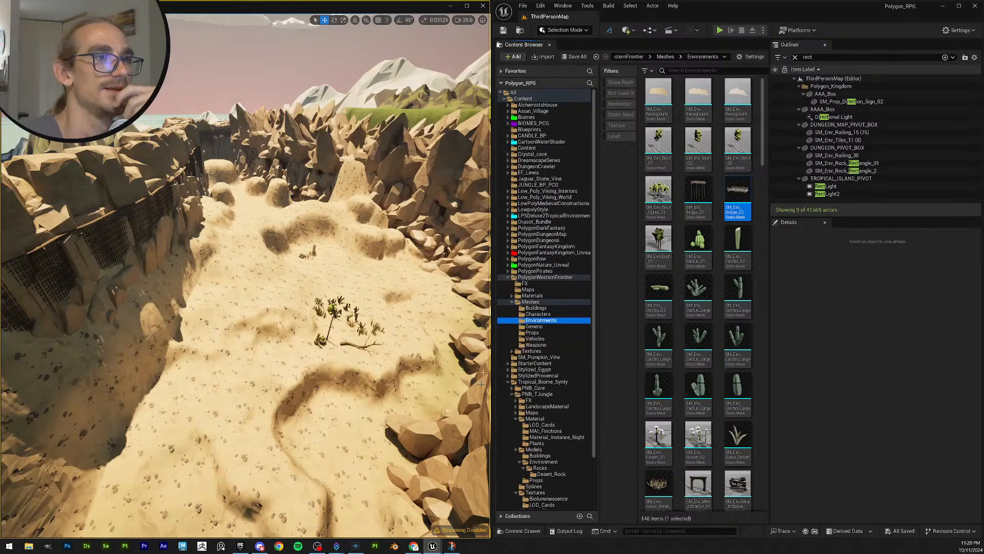
pyautogui.click(507, 278)
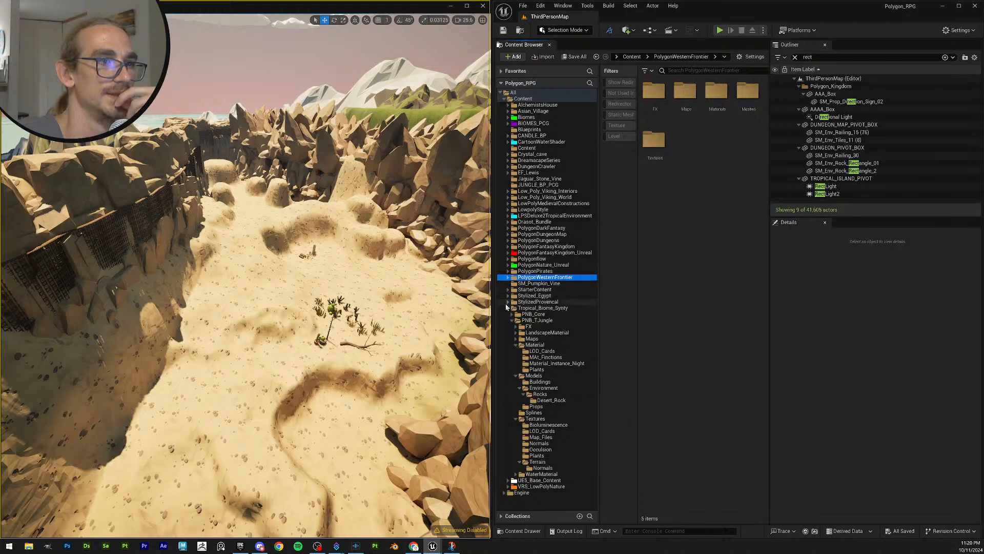
pyautogui.click(508, 308)
pyautogui.click(523, 99)
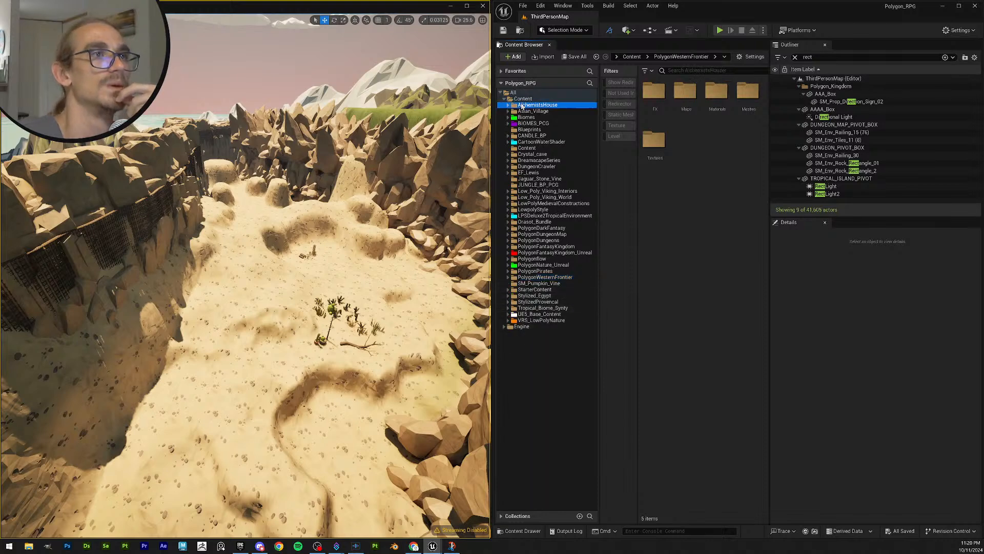
pyautogui.scroll(-2, 705, 230)
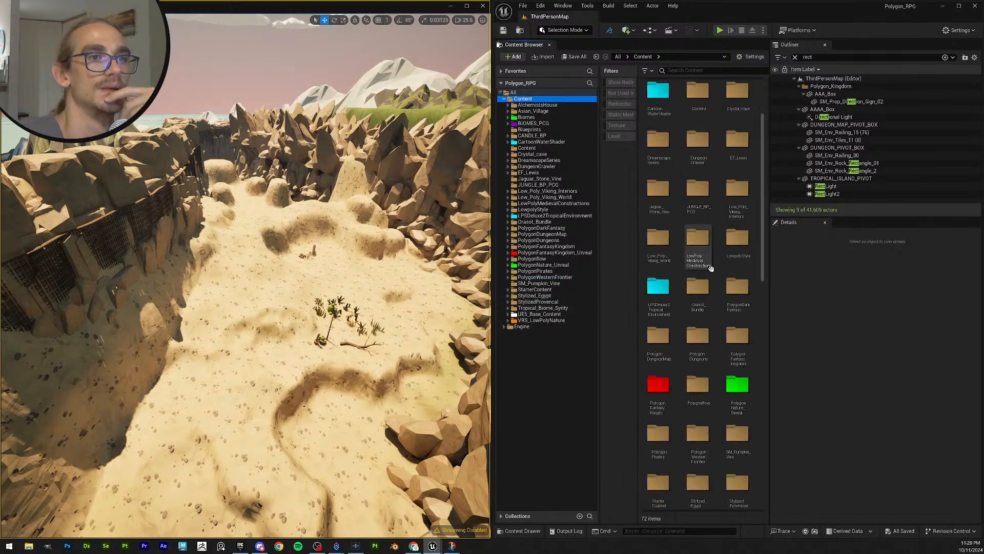
pyautogui.moveTo(764, 283); pyautogui.dragTo(773, 121)
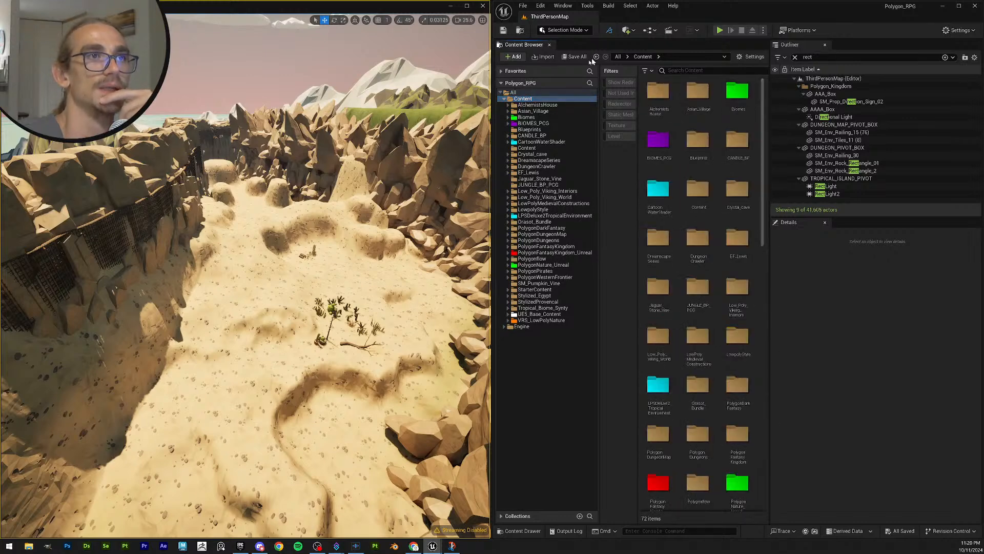
pyautogui.click(504, 30)
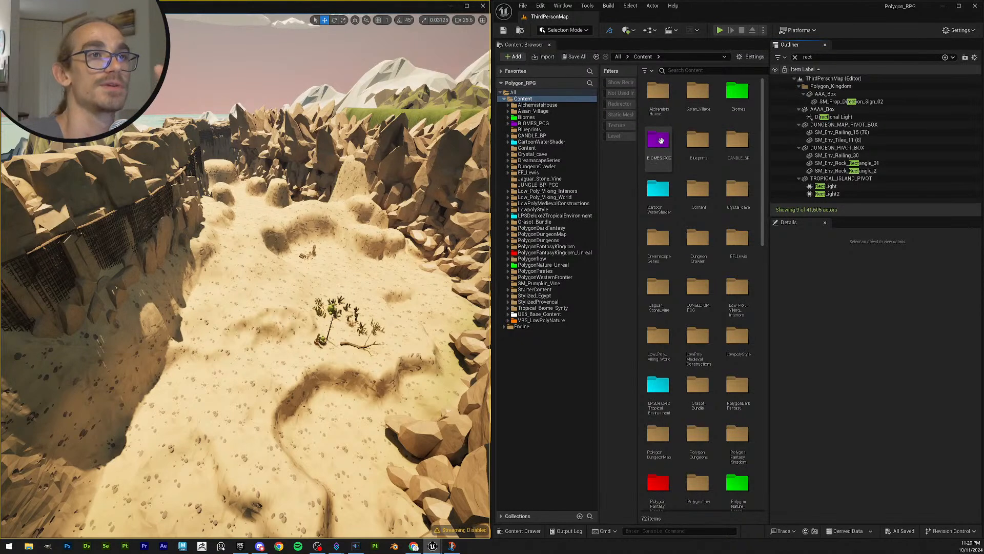
# Step: Open the burnt forest spline biome PCG graph from the Burnt_Forest_BP_PCGg folder, look at its nodes, save it and close its editor
pyautogui.click(563, 124)
pyautogui.doubleClick(654, 92)
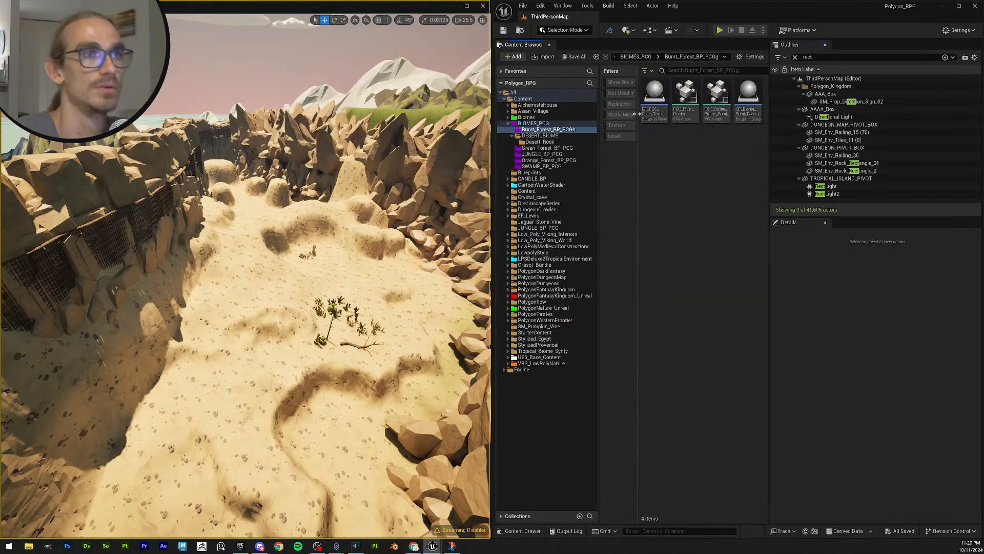
pyautogui.doubleClick(723, 93)
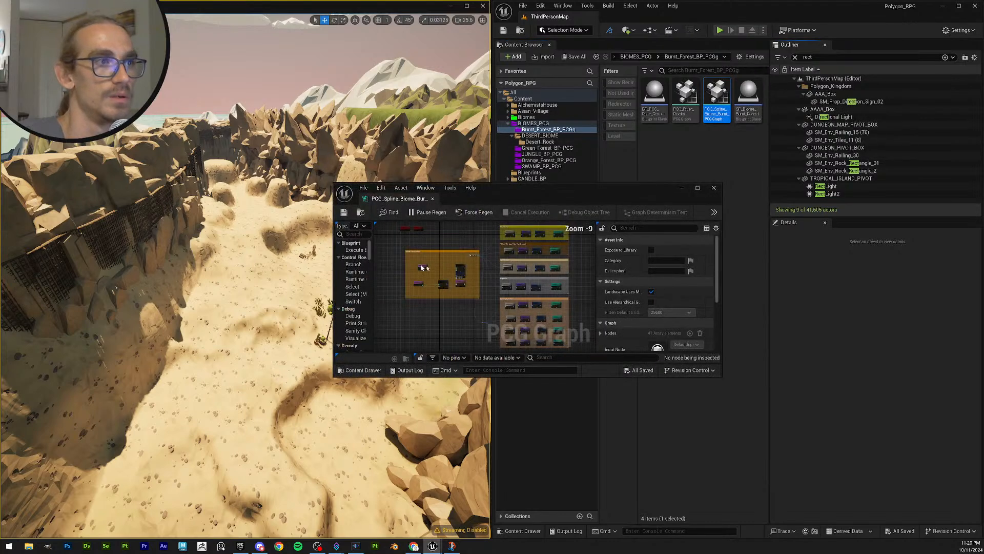
pyautogui.scroll(5, 439, 262)
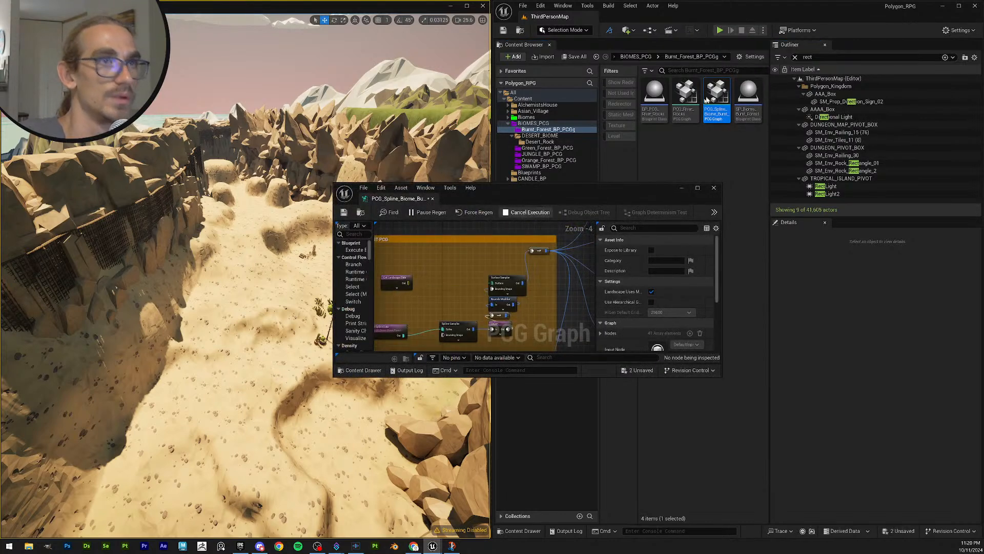
pyautogui.click(343, 212)
pyautogui.click(713, 187)
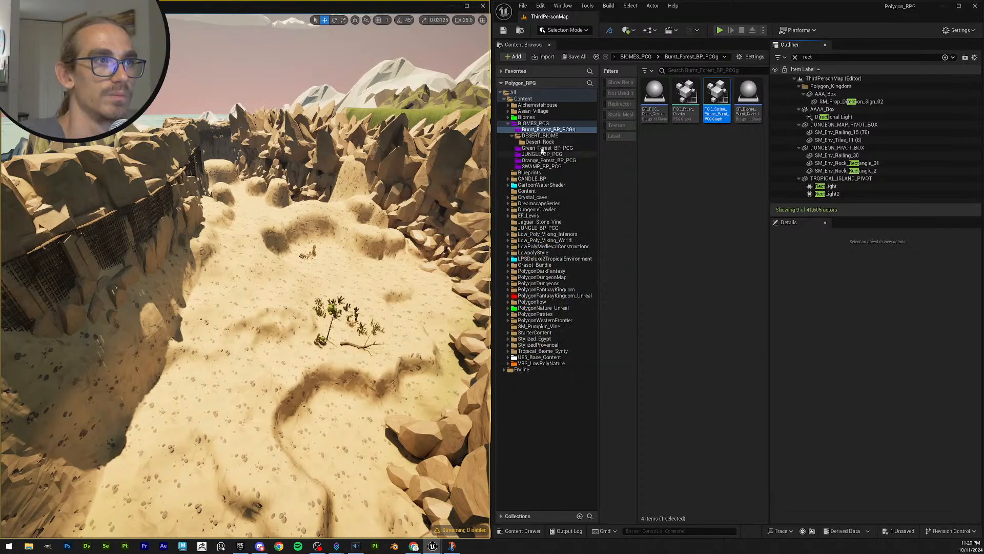
# Step: Open the biome PCG graph in Green_Forest_BP_PCG, look at its Green Forest PCG section, save the graph and close its editor
pyautogui.click(582, 148)
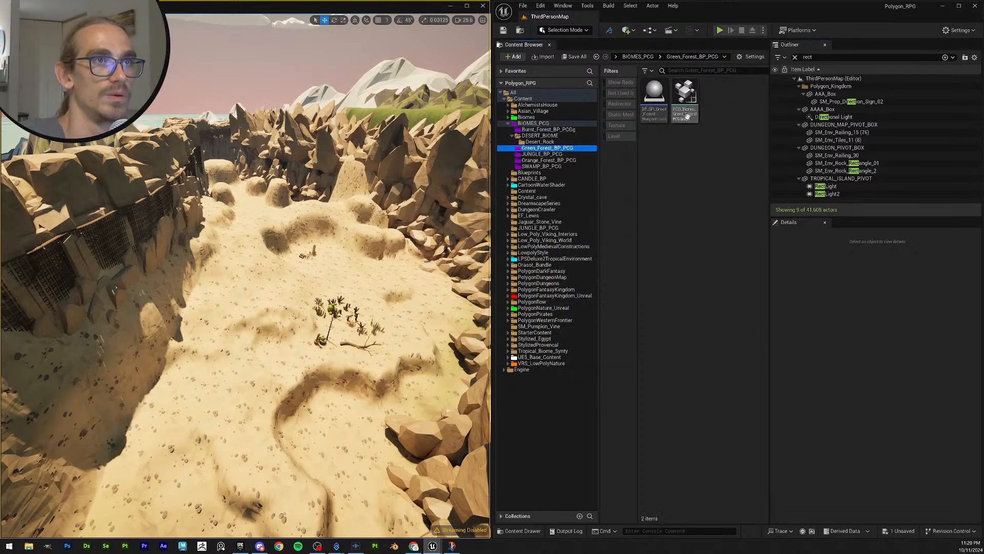
pyautogui.click(687, 102)
pyautogui.scroll(9, 445, 284)
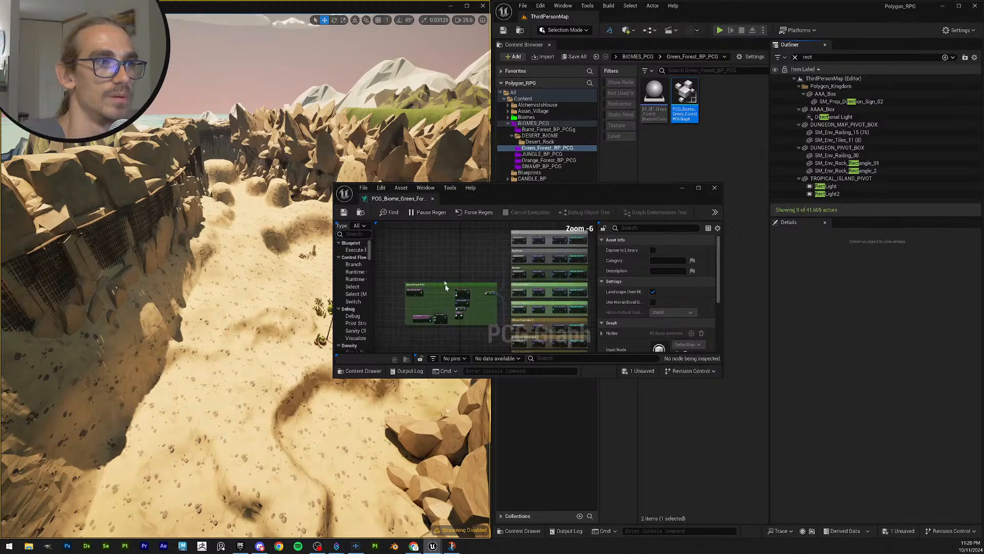
pyautogui.keyDown('alt'); pyautogui.click(467, 286); pyautogui.keyUp('alt')
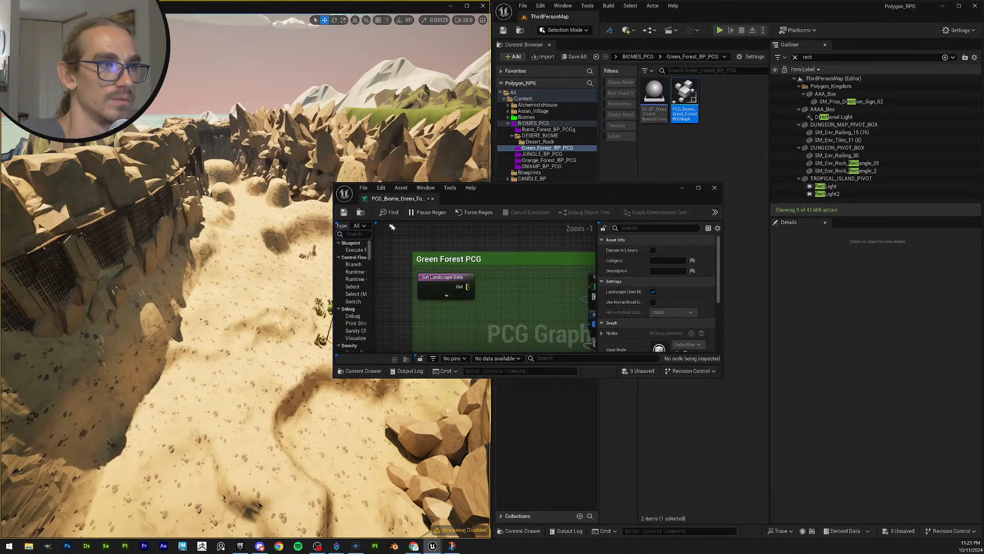
pyautogui.click(716, 188)
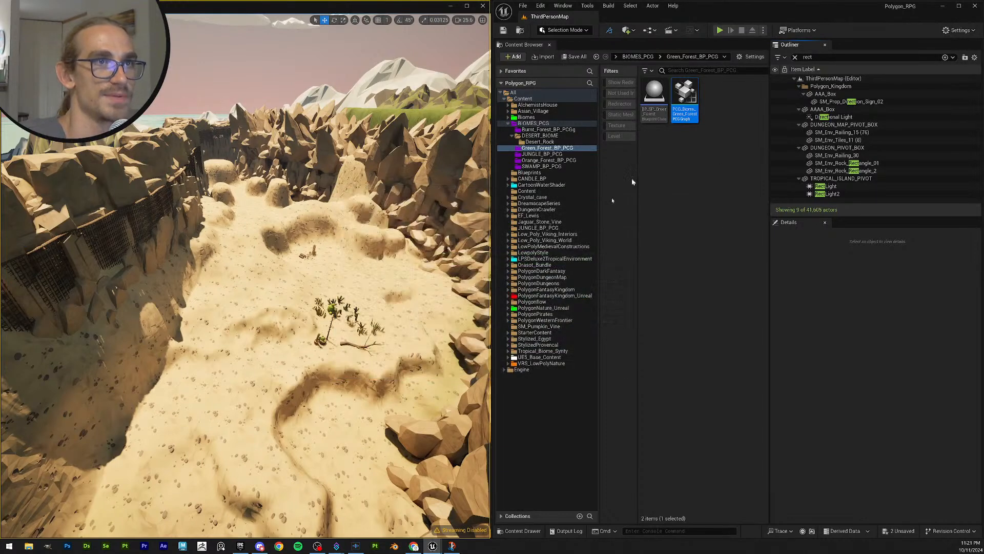
# Step: Open the jungle spline biome PCG graph in JUNGLE_BP_PCG, save it and close its editor
pyautogui.click(554, 155)
pyautogui.click(717, 146)
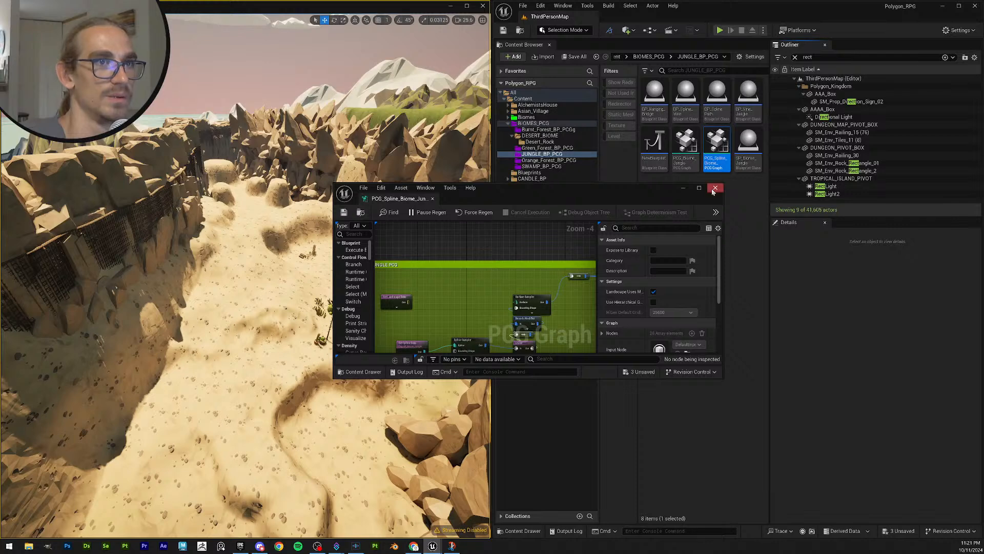
pyautogui.click(715, 187)
# Step: Open the biome PCG graph in Orange_Forest_BP_PCG, select its landscape data node, save the graph and close its editor
pyautogui.click(543, 161)
pyautogui.doubleClick(654, 98)
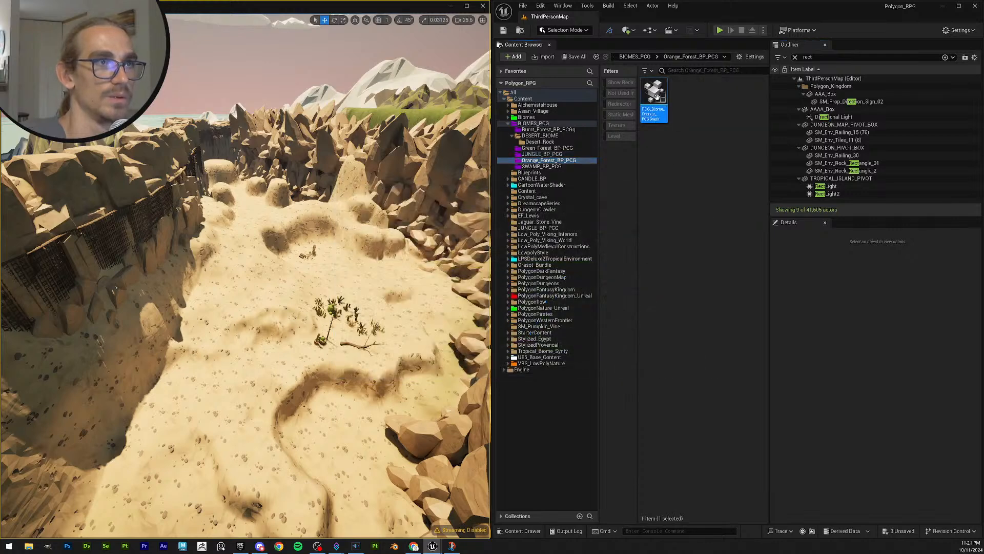
pyautogui.scroll(6, 460, 287)
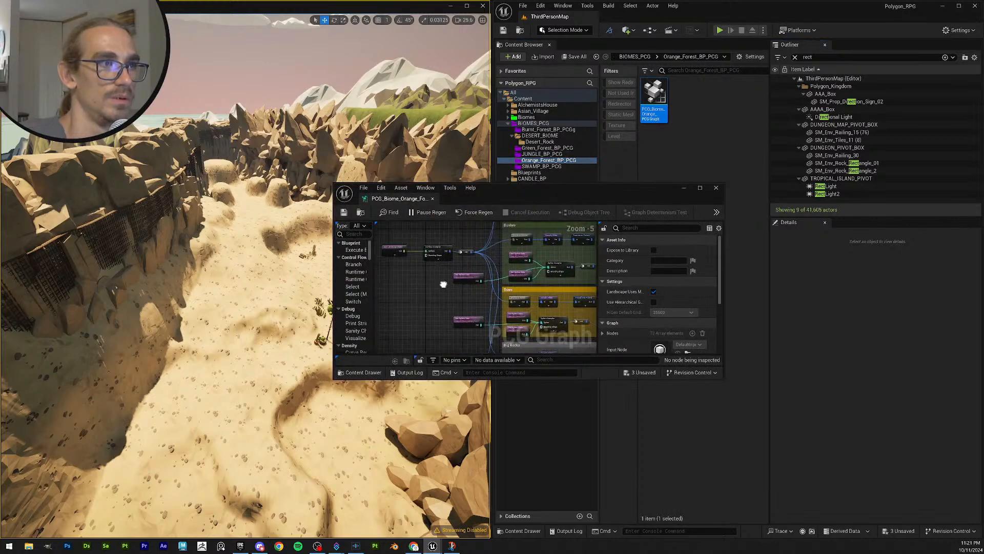
pyautogui.click(436, 257)
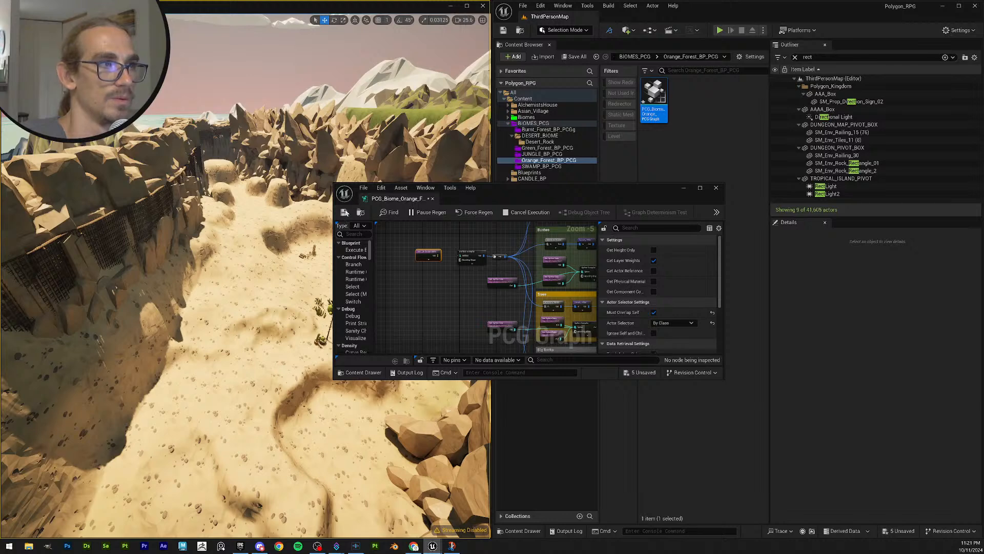
pyautogui.click(346, 212)
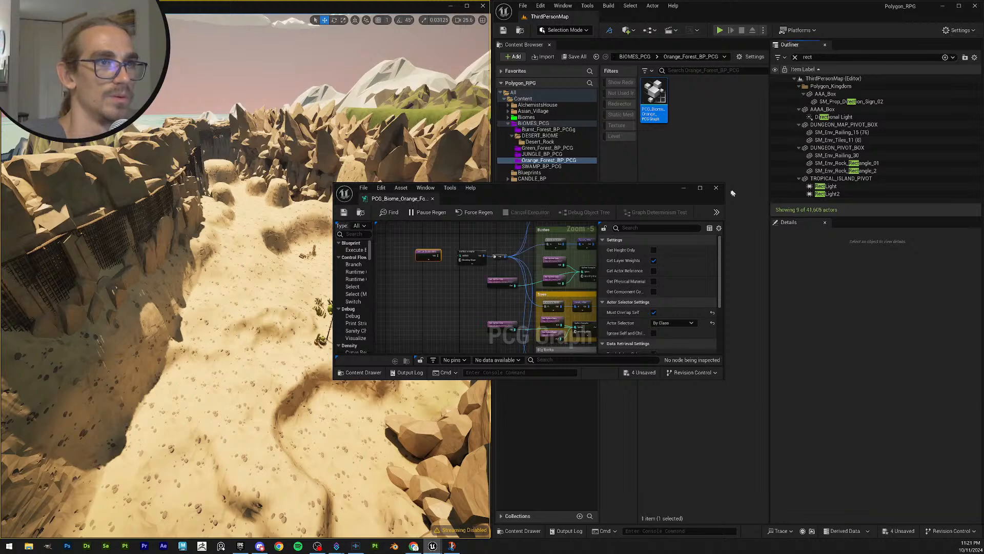
pyautogui.click(716, 187)
# Step: Open the swamp biome PCG graph in SWAMP_BP_PCG, look at its nodes, save it and close its editor
pyautogui.click(536, 167)
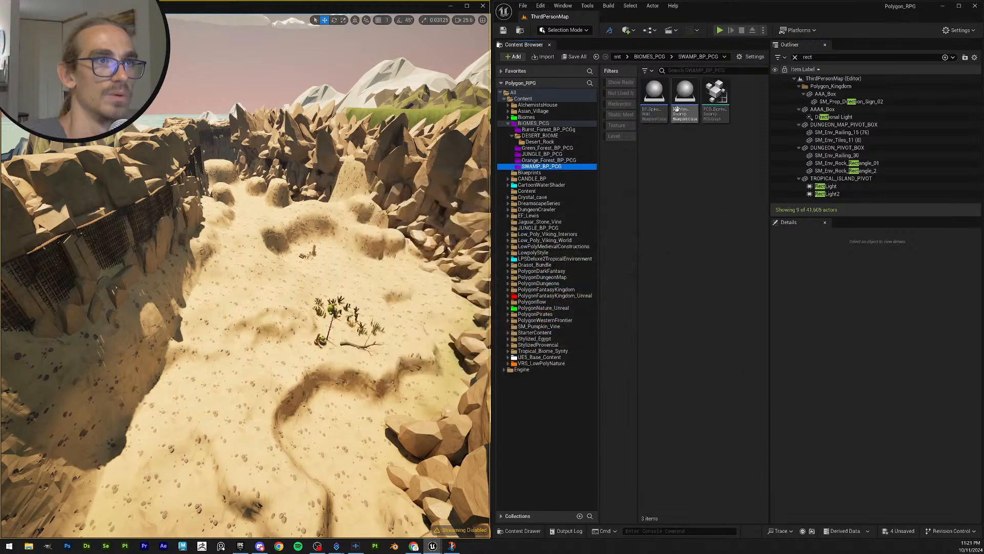
pyautogui.doubleClick(716, 100)
pyautogui.scroll(4, 418, 289)
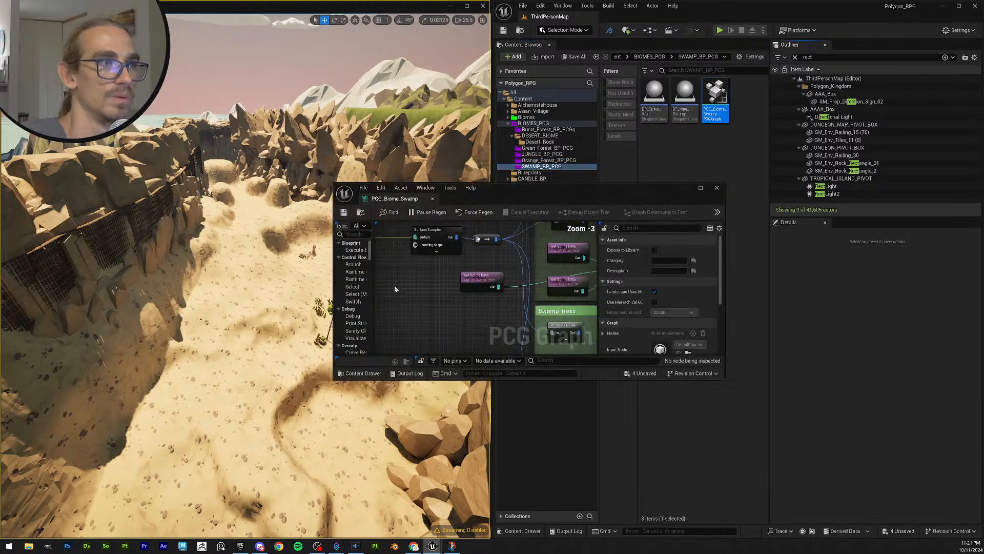
pyautogui.click(345, 213)
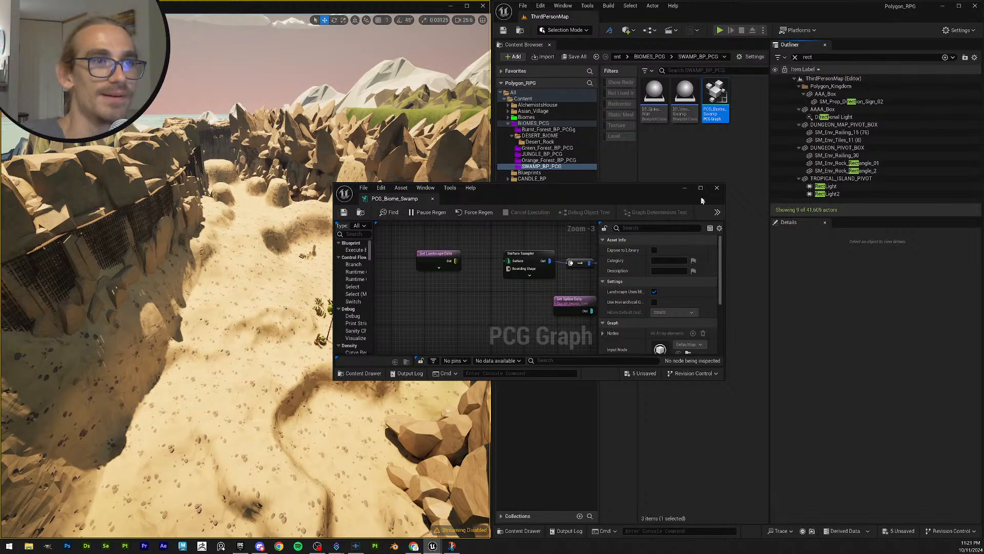
pyautogui.click(717, 188)
# Step: Save the current level and all modified assets of the project
pyautogui.click(504, 30)
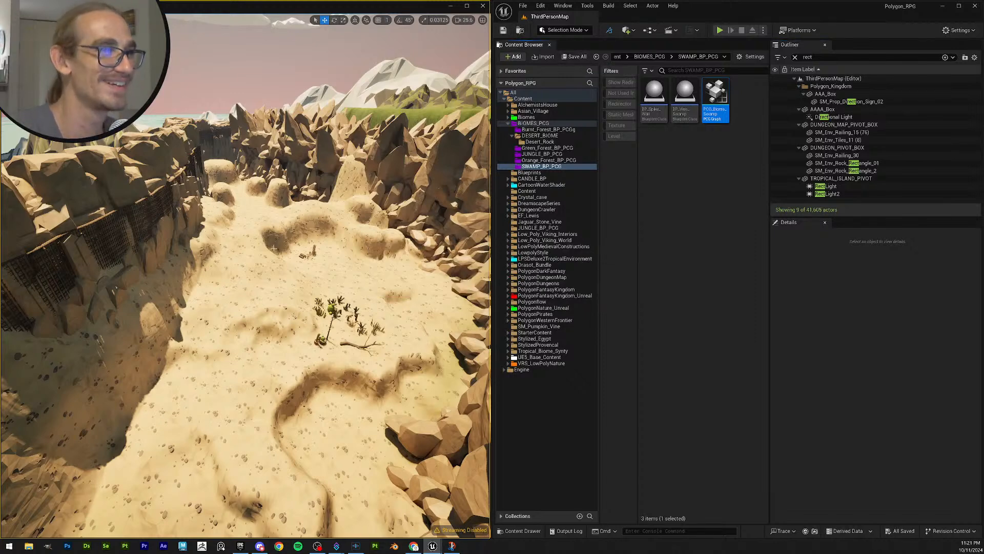
pyautogui.press('s')
pyautogui.moveTo(273, 247); pyautogui.dragTo(263, 207, button='right')
pyautogui.press('w')
pyautogui.scroll(-1, 263, 207)
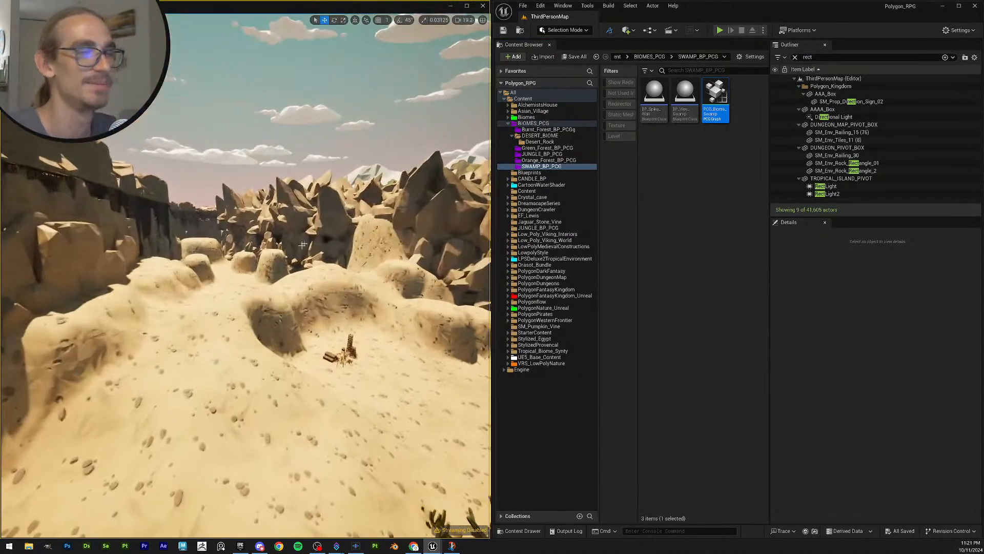
pyautogui.click(575, 59)
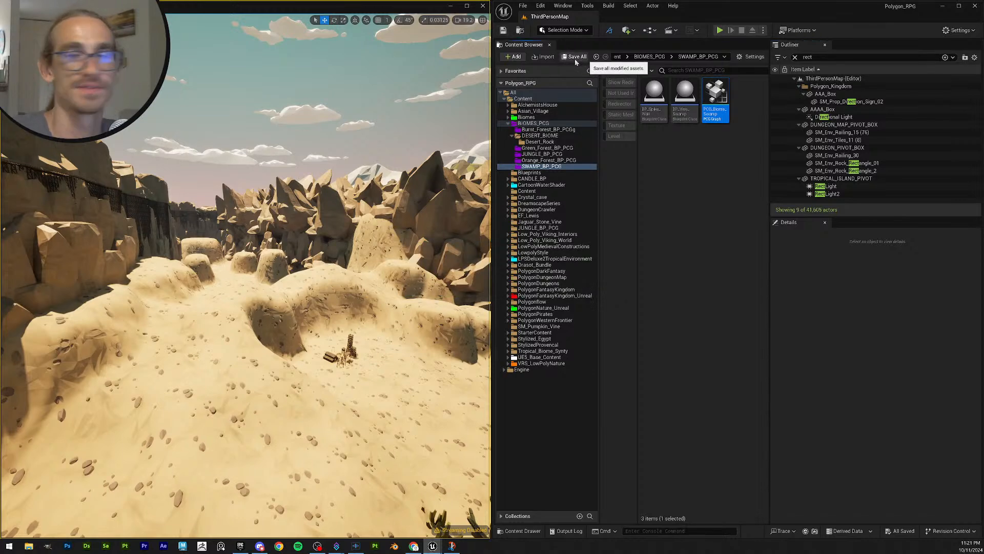
# Step: Switch to Landscape mode near the desert rock cliff and choose Landscape as the landscape to edit
pyautogui.press('w')
pyautogui.moveTo(346, 253); pyautogui.dragTo(444, 259, button='right')
pyautogui.scroll(-5, 346, 253)
pyautogui.press('w')
pyautogui.scroll(5, 346, 253)
pyautogui.click(565, 30)
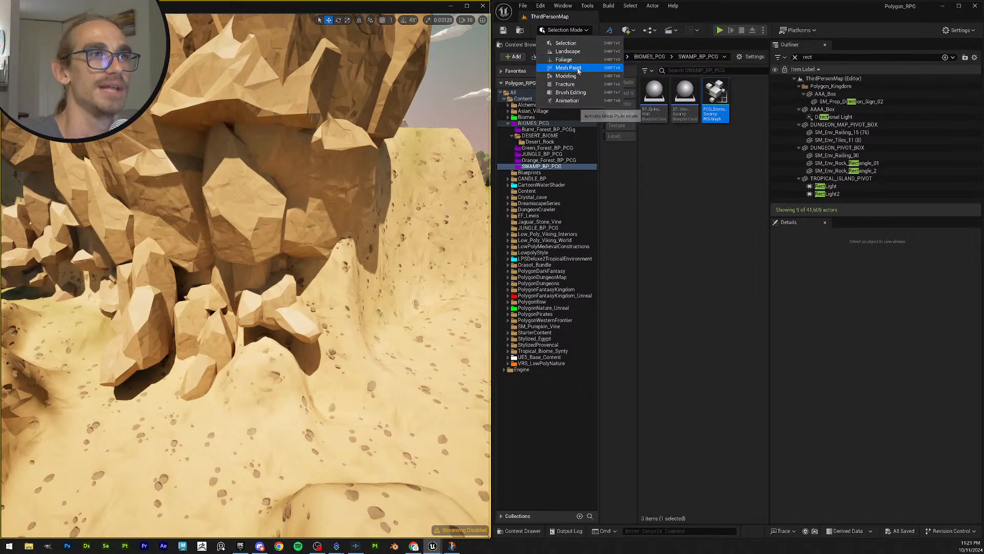
pyautogui.click(570, 51)
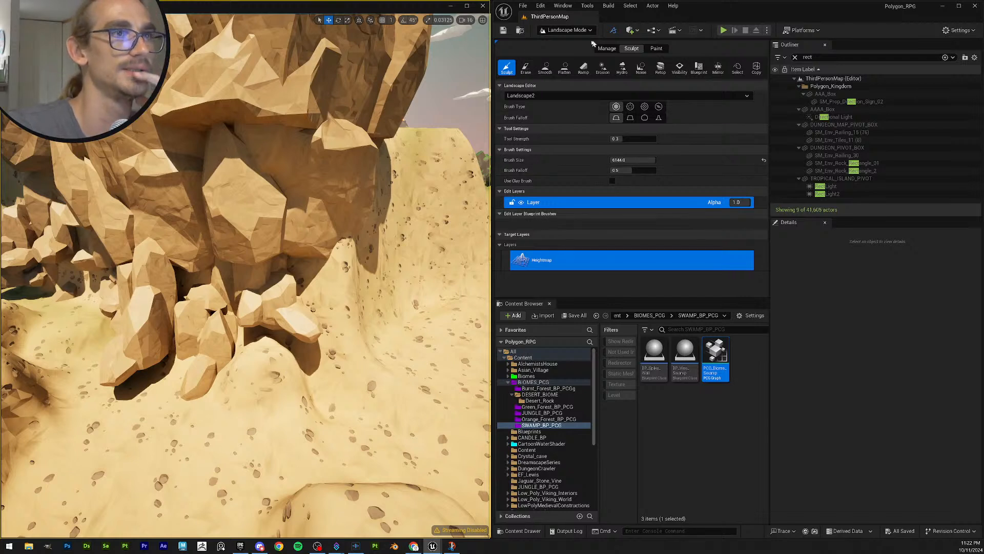
pyautogui.click(562, 95)
pyautogui.click(539, 104)
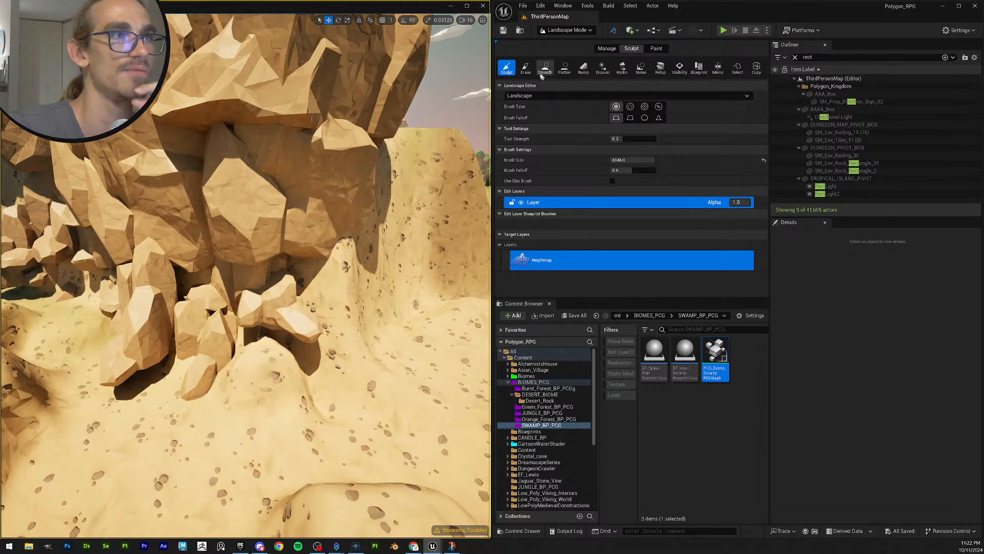
# Step: Erode the sand mounds at the foot of the rock cliff and set the brush size to 4000
pyautogui.click(603, 68)
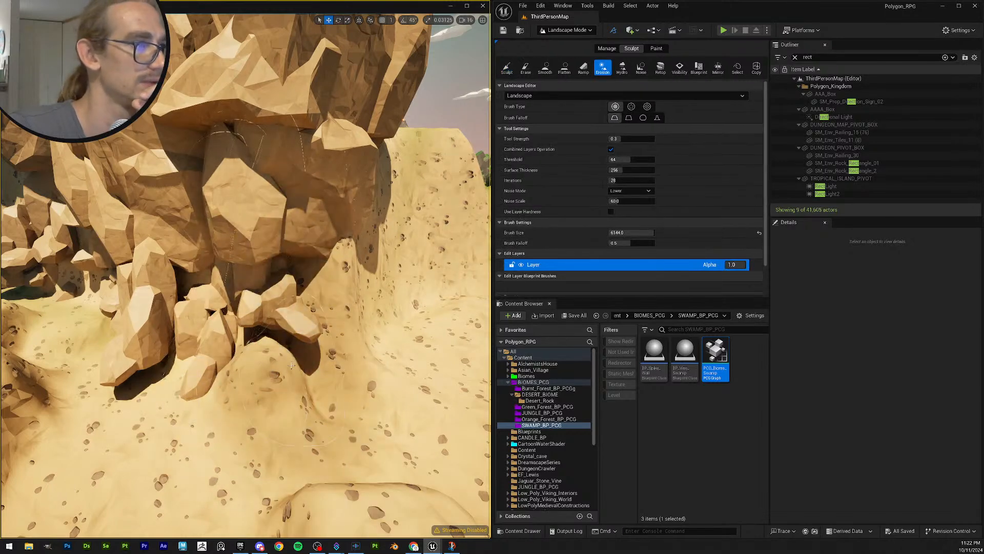
pyautogui.moveTo(273, 352)
pyautogui.mouseDown()
pyautogui.moveTo(189, 367)
pyautogui.moveTo(133, 338)
pyautogui.mouseUp()
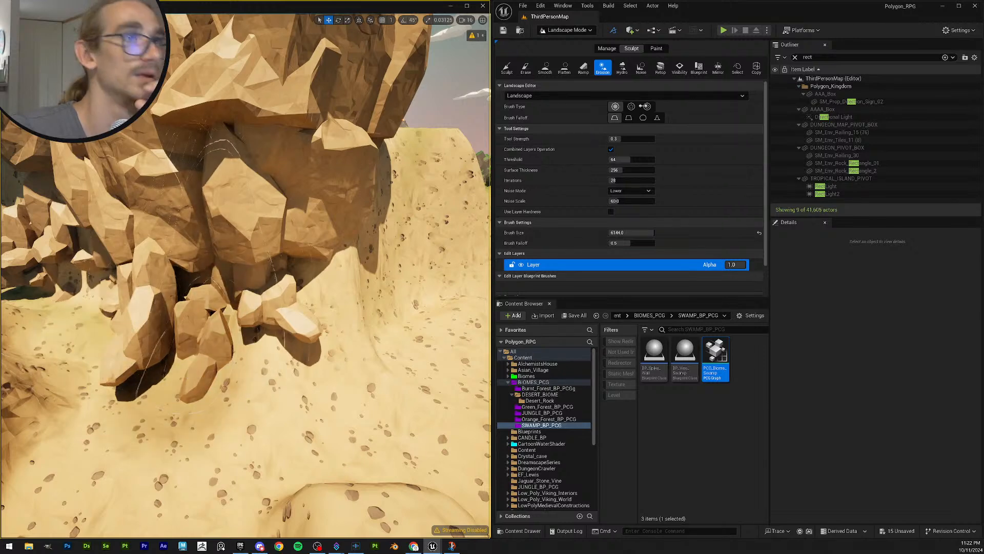
pyautogui.click(637, 234)
pyautogui.write('4000')
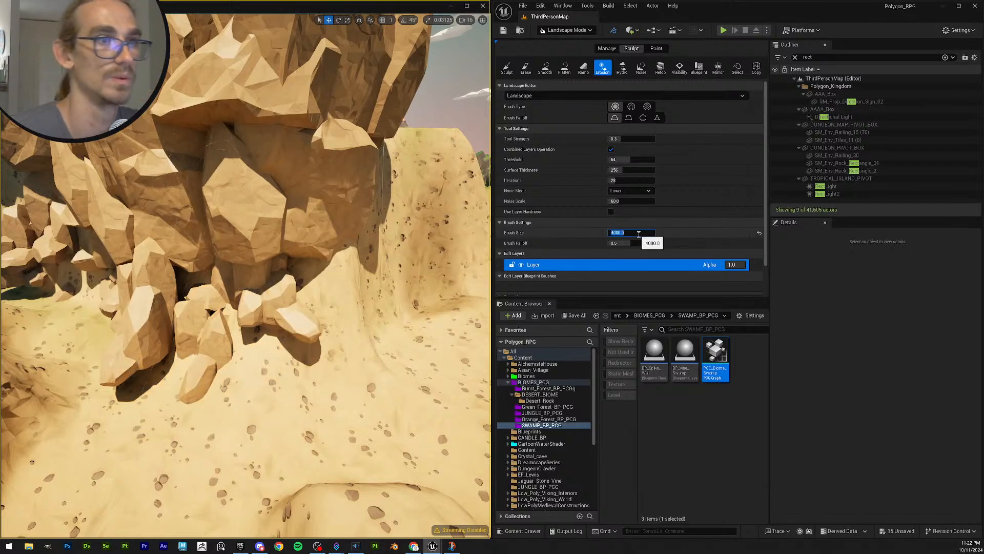
pyautogui.press('Return')
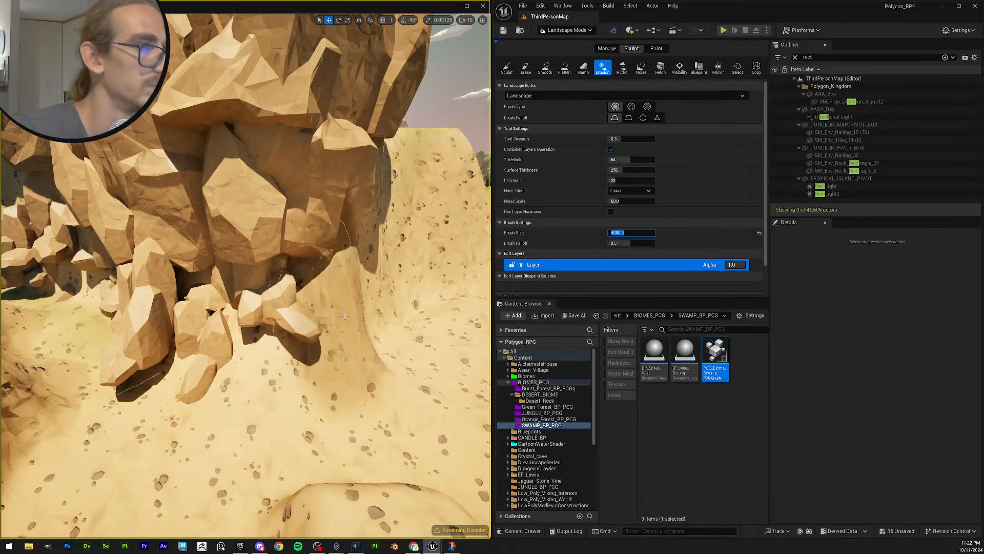
# Step: Sculpt the sand along the base of the rock wall beside the greenish ground patch
pyautogui.click(507, 68)
pyautogui.moveTo(96, 273)
pyautogui.mouseDown(button='right')
pyautogui.moveTo(72, 302)
pyautogui.moveTo(94, 274)
pyautogui.mouseUp(button='right')
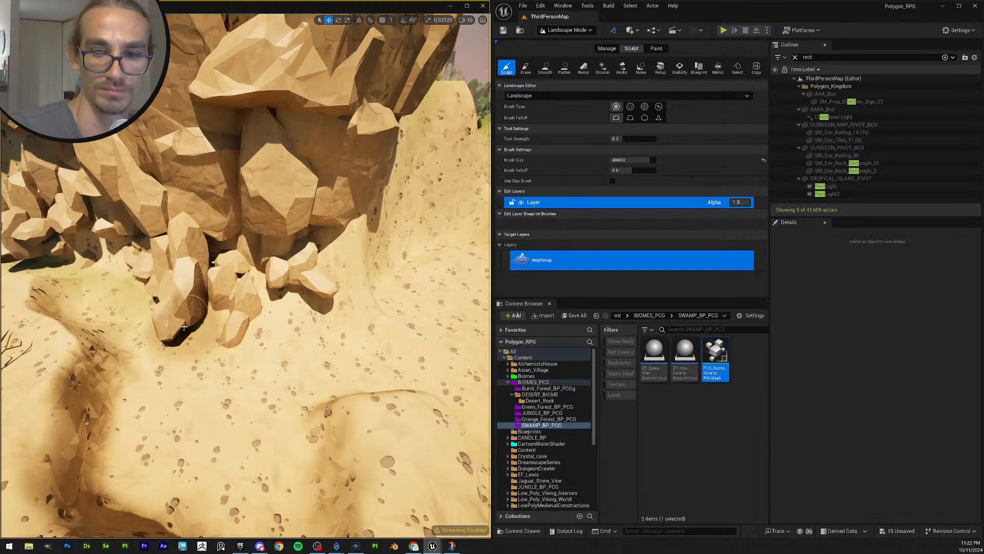
pyautogui.moveTo(204, 326)
pyautogui.mouseDown(button='right')
pyautogui.moveTo(179, 324)
pyautogui.moveTo(224, 303)
pyautogui.mouseUp(button='right')
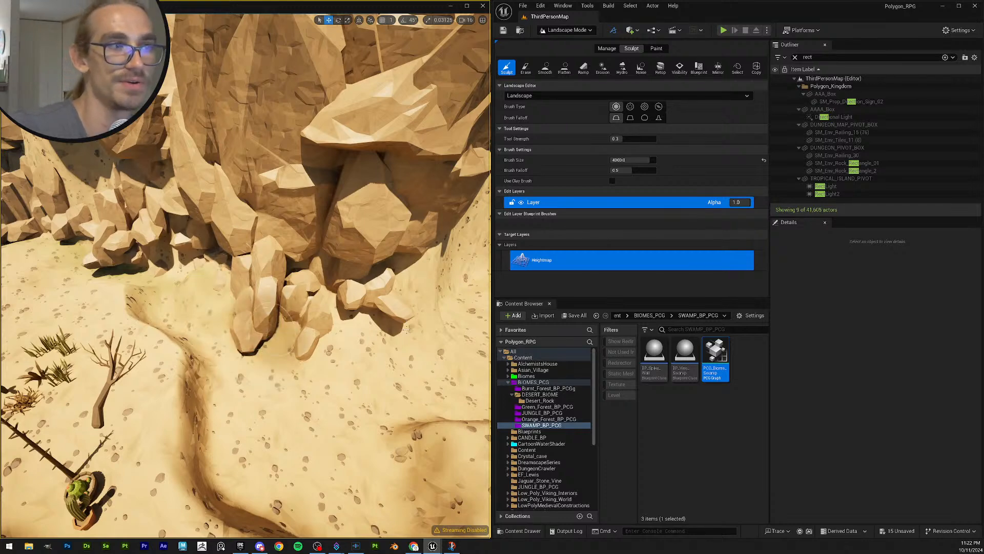
pyautogui.moveTo(397, 333)
pyautogui.mouseDown(button='right')
pyautogui.moveTo(354, 338)
pyautogui.moveTo(334, 312)
pyautogui.moveTo(292, 334)
pyautogui.mouseUp(button='right')
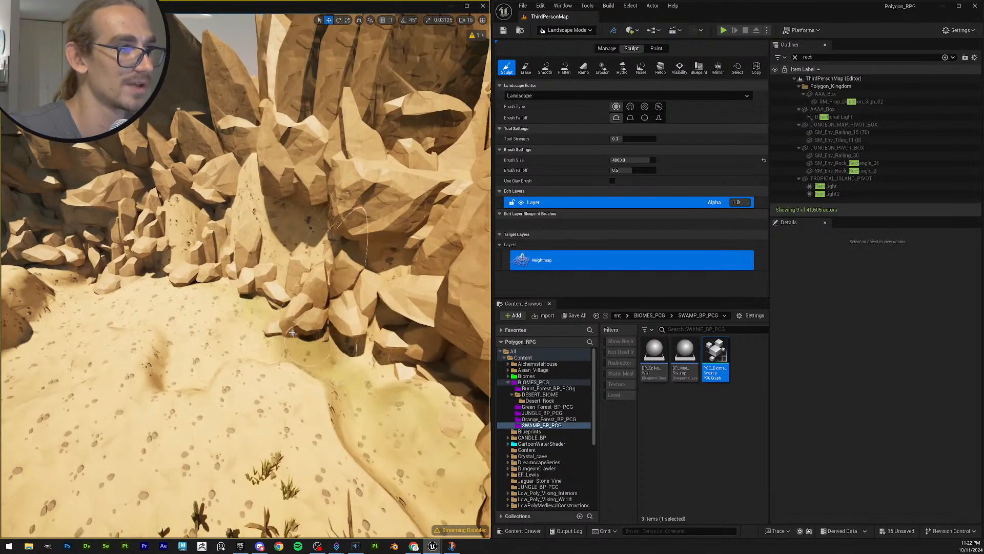
pyautogui.moveTo(292, 333); pyautogui.dragTo(263, 307)
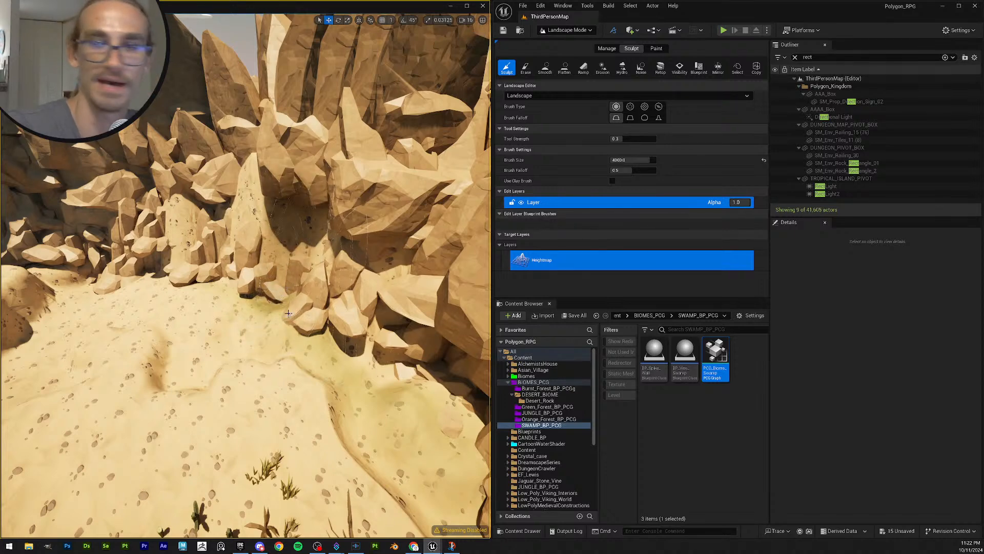
pyautogui.moveTo(288, 313)
pyautogui.mouseDown(button='right')
pyautogui.moveTo(237, 283)
pyautogui.moveTo(269, 264)
pyautogui.mouseUp(button='right')
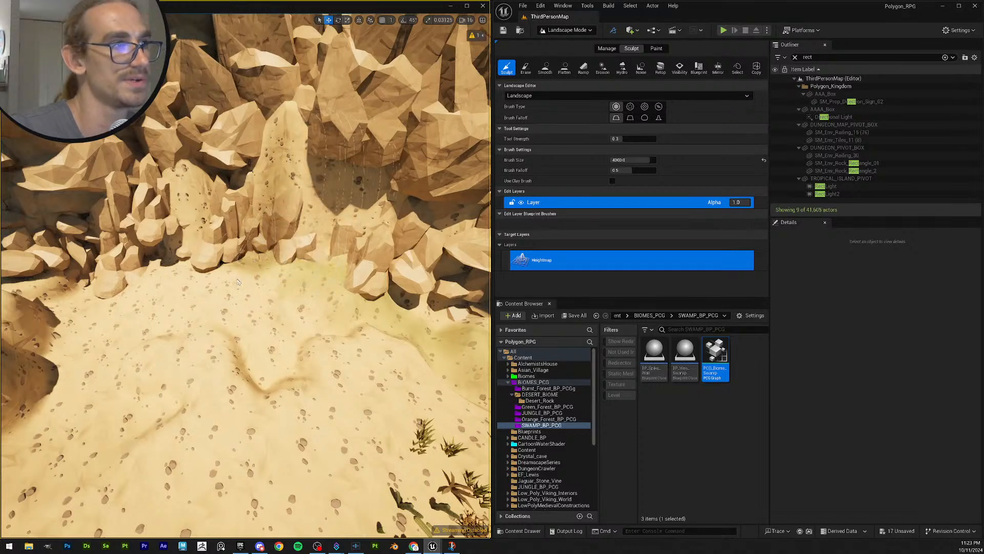
# Step: Sculpt the ground at the foot of the cliff behind the rounded sand mounds to close the gaps beneath the rocks
pyautogui.moveTo(244, 284)
pyautogui.mouseDown(button='right')
pyautogui.moveTo(195, 274)
pyautogui.moveTo(220, 288)
pyautogui.moveTo(220, 269)
pyautogui.moveTo(220, 291)
pyautogui.mouseUp(button='right')
pyautogui.moveTo(263, 363); pyautogui.dragTo(290, 360)
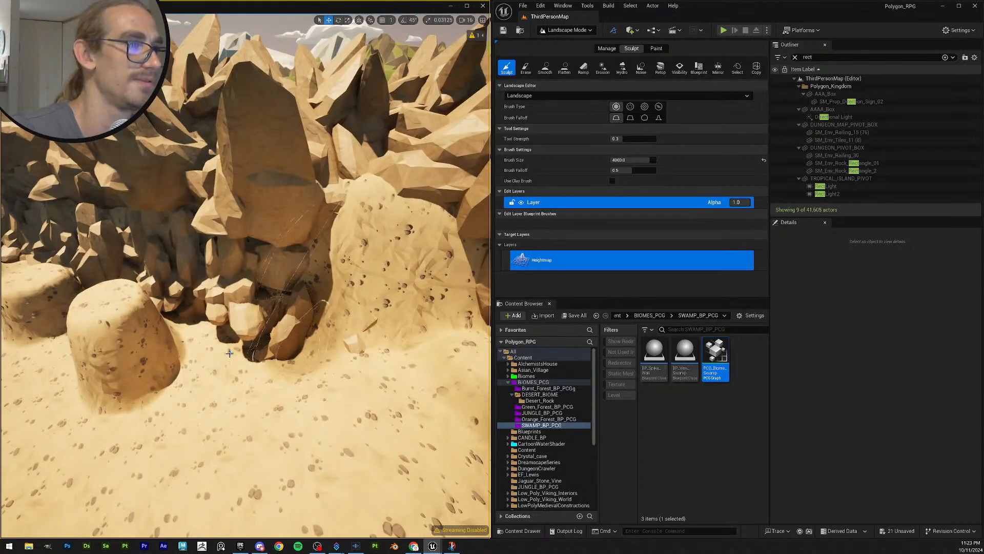
pyautogui.moveTo(342, 341); pyautogui.dragTo(358, 347)
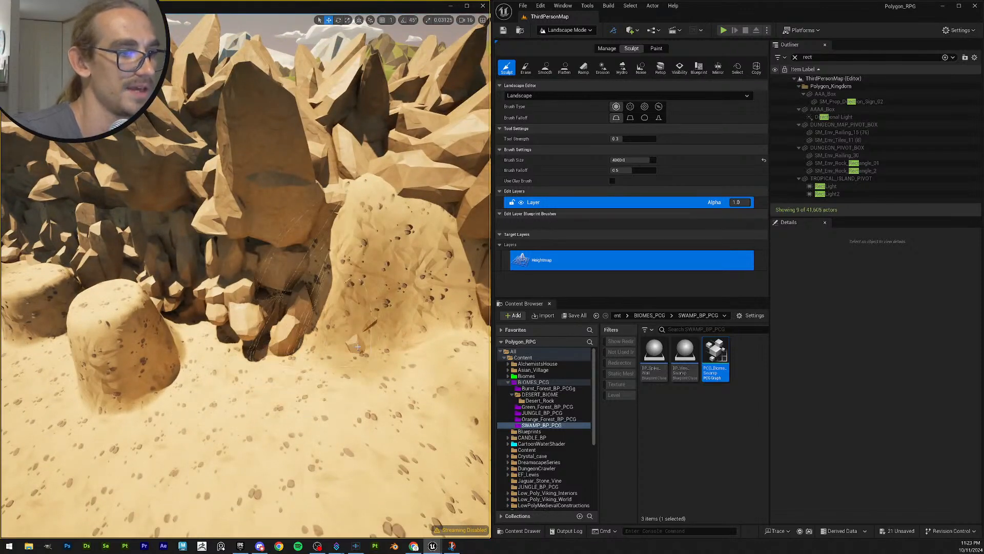
pyautogui.moveTo(348, 343); pyautogui.dragTo(308, 353, button='right')
pyautogui.moveTo(309, 353); pyautogui.dragTo(274, 349)
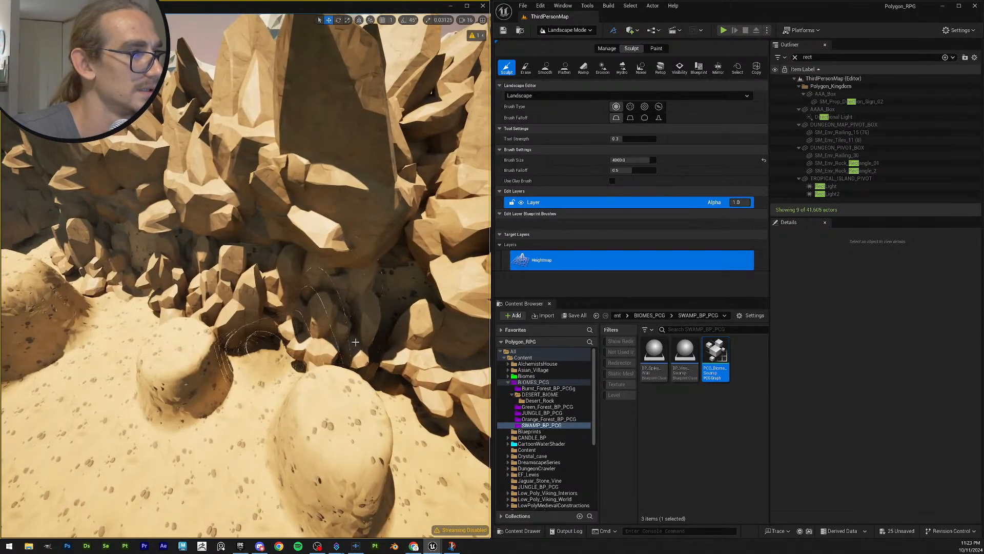
pyautogui.moveTo(387, 377); pyautogui.dragTo(413, 370)
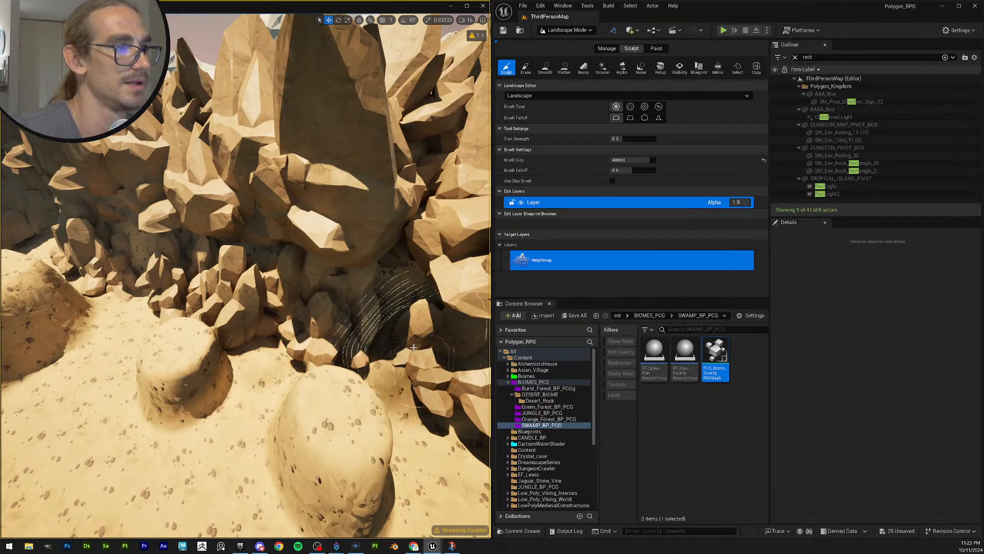
pyautogui.moveTo(414, 348); pyautogui.dragTo(457, 379, button='right')
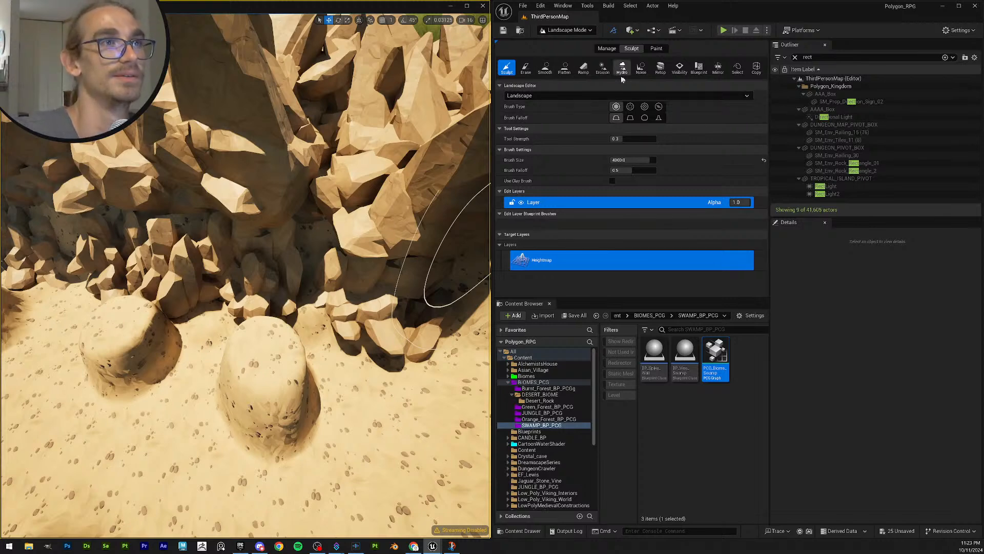
# Step: Erode the landscape along the cliff base behind the rounded sand mounds
pyautogui.click(603, 72)
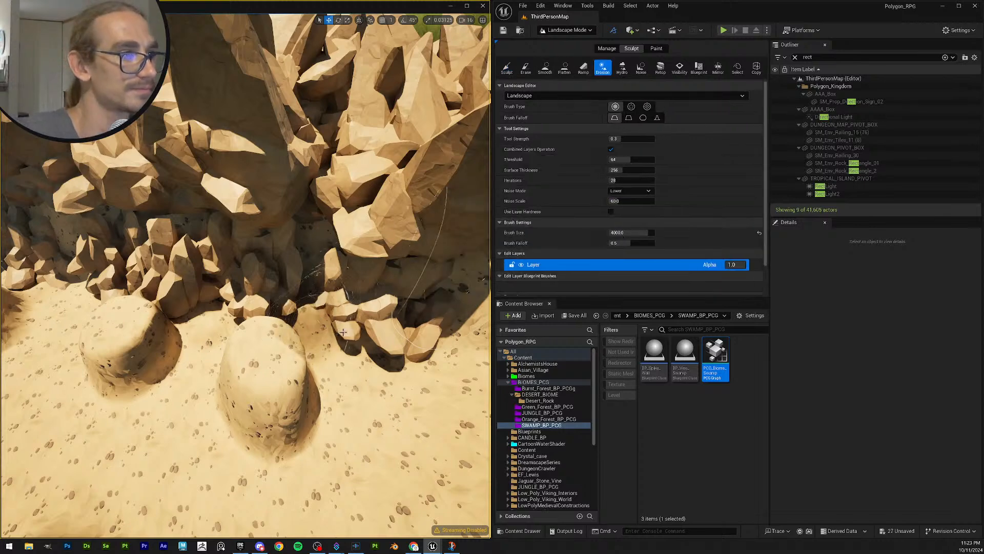
pyautogui.moveTo(283, 318)
pyautogui.mouseDown()
pyautogui.moveTo(450, 319)
pyautogui.moveTo(319, 320)
pyautogui.moveTo(209, 294)
pyautogui.moveTo(192, 304)
pyautogui.moveTo(216, 319)
pyautogui.moveTo(243, 285)
pyautogui.mouseUp()
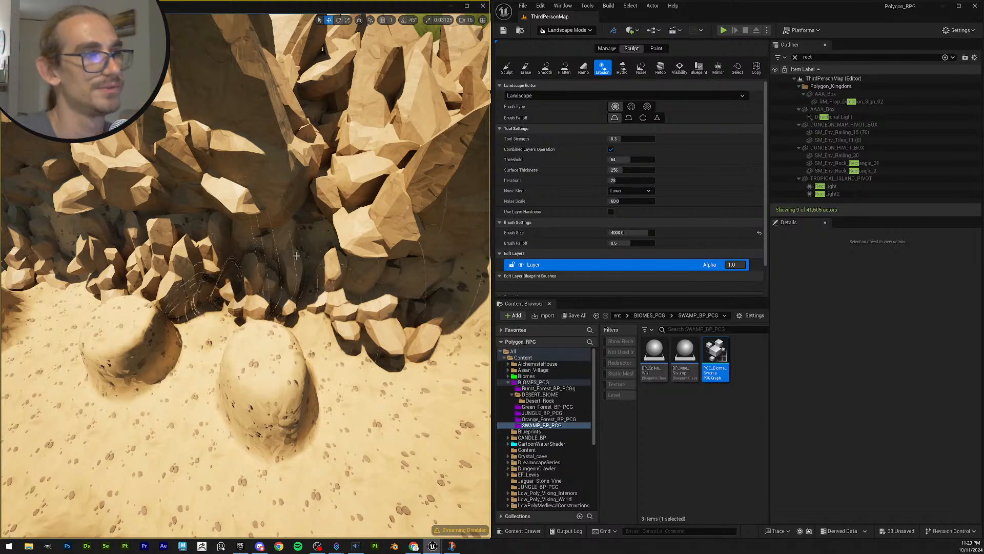
pyautogui.moveTo(296, 256); pyautogui.dragTo(250, 241)
pyautogui.moveTo(251, 241); pyautogui.dragTo(154, 182, button='right')
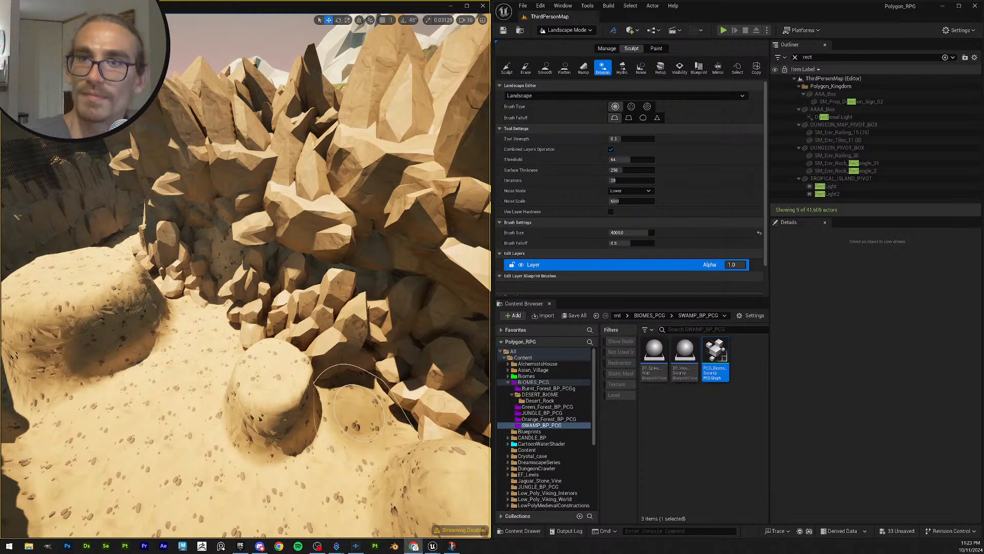
# Step: Check the live broadcasts in YouTube Studio in the browser and return to the Unreal Editor
pyautogui.moveTo(983, 461)
pyautogui.mouseDown()
pyautogui.moveTo(457, 119)
pyautogui.moveTo(431, 132)
pyautogui.moveTo(438, 160)
pyautogui.moveTo(439, 141)
pyautogui.mouseUp()
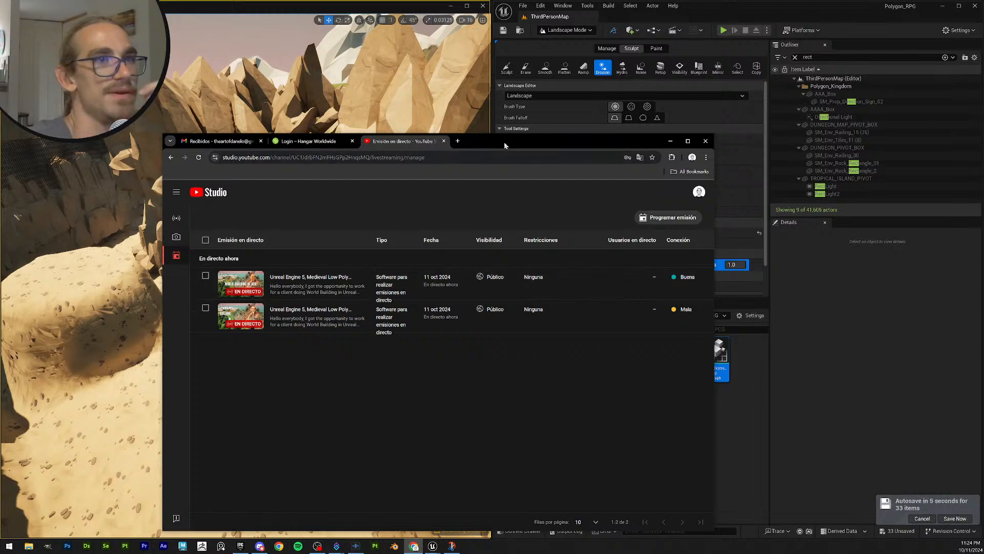
pyautogui.moveTo(505, 143); pyautogui.dragTo(981, 221)
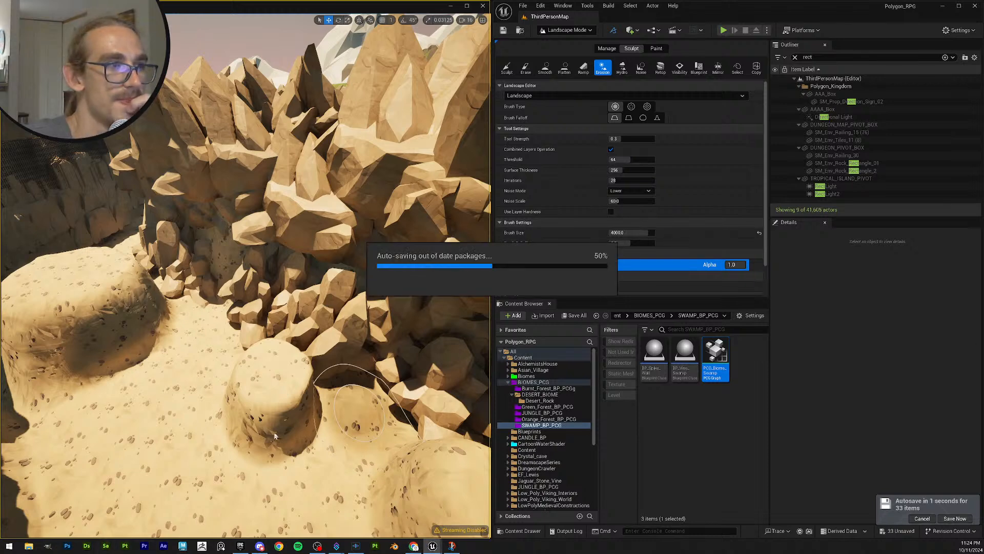
# Step: Sculpt the sand between the rounded mounds and the rocks at the cliff base
pyautogui.moveTo(301, 407); pyautogui.dragTo(354, 421, button='right')
pyautogui.moveTo(343, 339); pyautogui.dragTo(330, 337, button='right')
pyautogui.press('w')
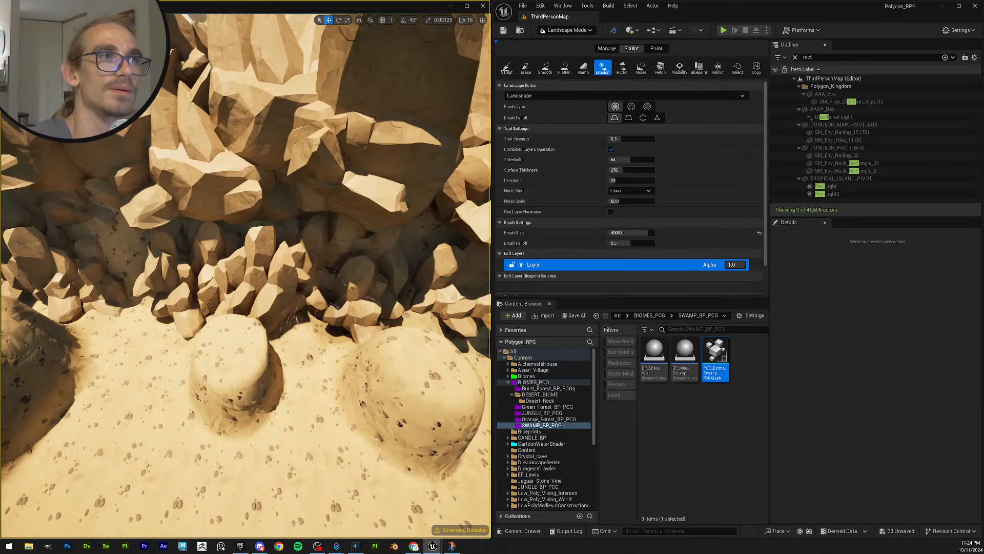
pyautogui.click(506, 69)
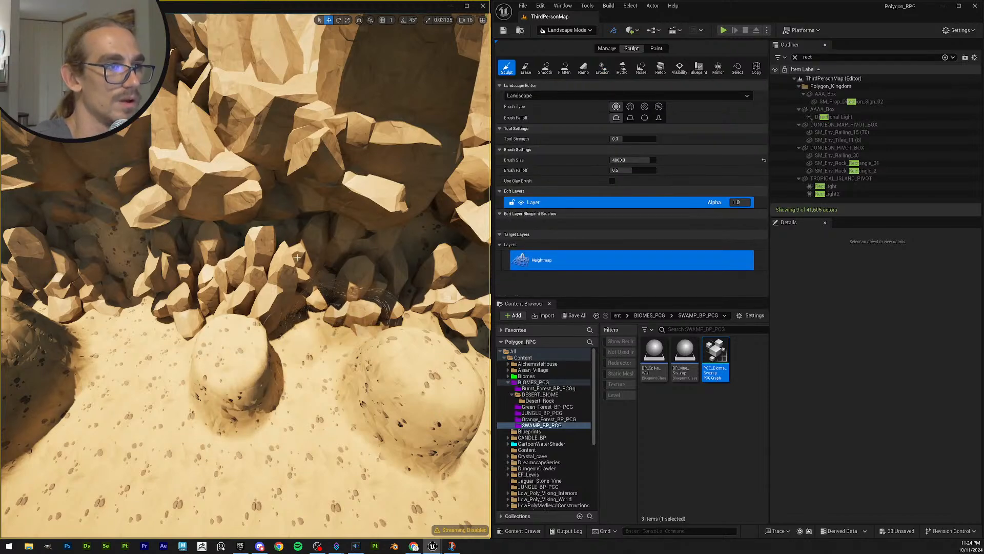
pyautogui.moveTo(297, 257)
pyautogui.mouseDown(button='right')
pyautogui.moveTo(230, 253)
pyautogui.moveTo(325, 346)
pyautogui.mouseUp(button='right')
pyautogui.press('w')
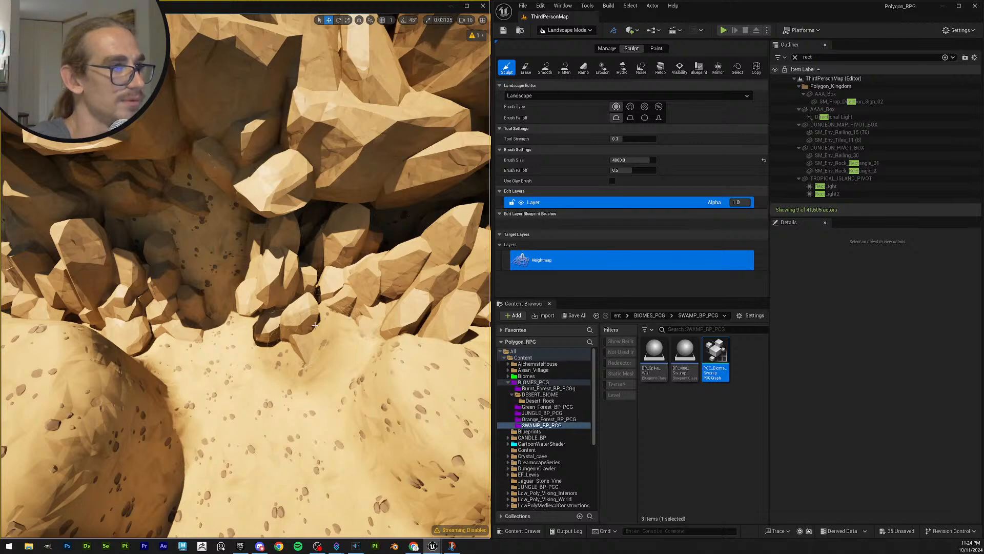
# Step: Sculpt the ground around the rock cluster beneath the overhanging cliff and roughen it with Erosion
pyautogui.moveTo(349, 305)
pyautogui.mouseDown(button='right')
pyautogui.moveTo(302, 302)
pyautogui.moveTo(282, 294)
pyautogui.moveTo(292, 282)
pyautogui.moveTo(246, 276)
pyautogui.mouseUp(button='right')
pyautogui.press('w')
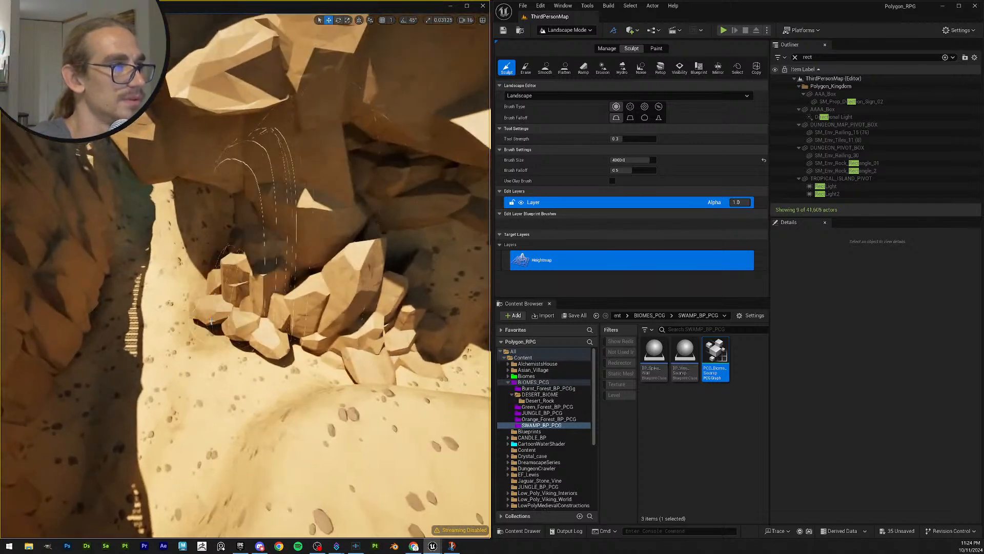
pyautogui.click(215, 316)
pyautogui.moveTo(215, 317)
pyautogui.mouseDown()
pyautogui.moveTo(303, 354)
pyautogui.moveTo(386, 327)
pyautogui.mouseUp()
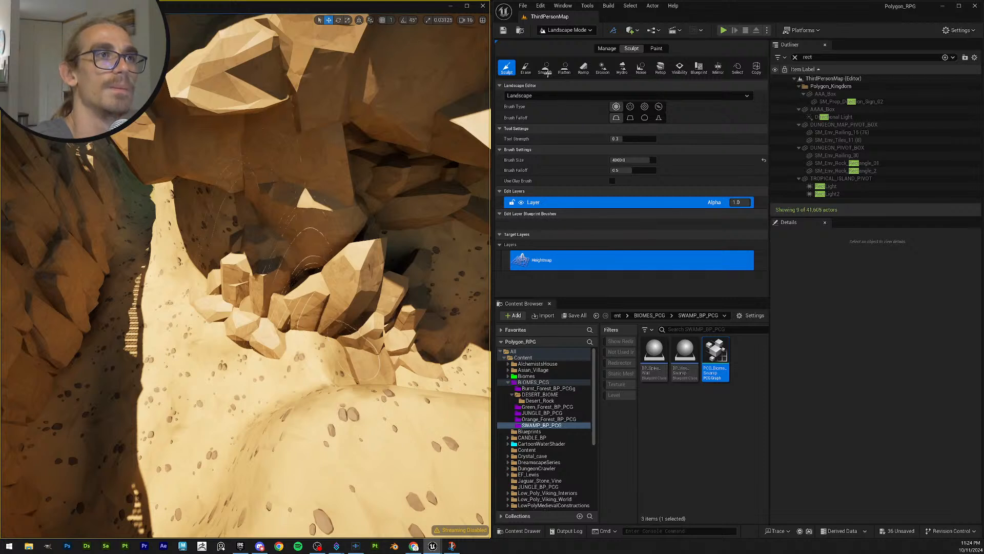
pyautogui.click(606, 68)
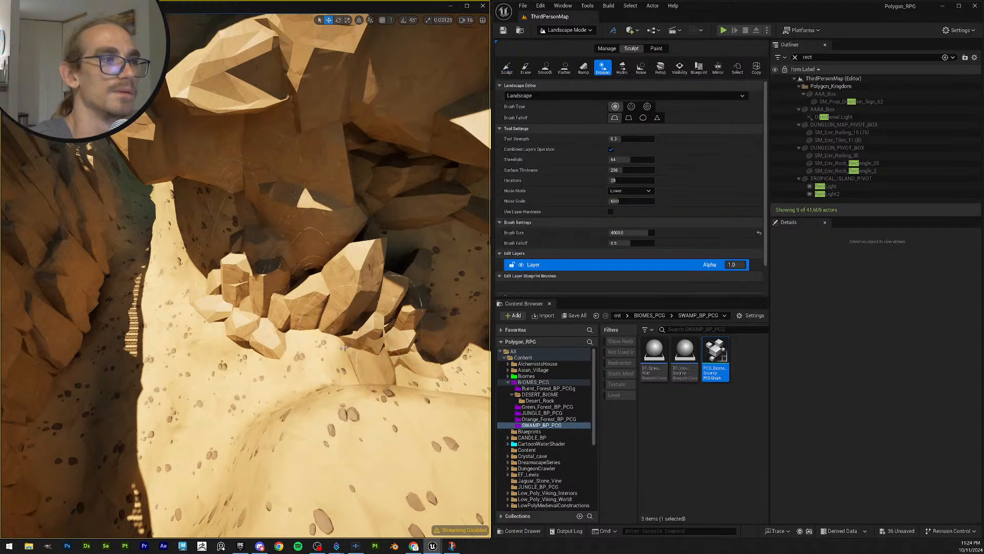
pyautogui.moveTo(323, 346)
pyautogui.mouseDown()
pyautogui.moveTo(285, 352)
pyautogui.moveTo(319, 342)
pyautogui.mouseUp()
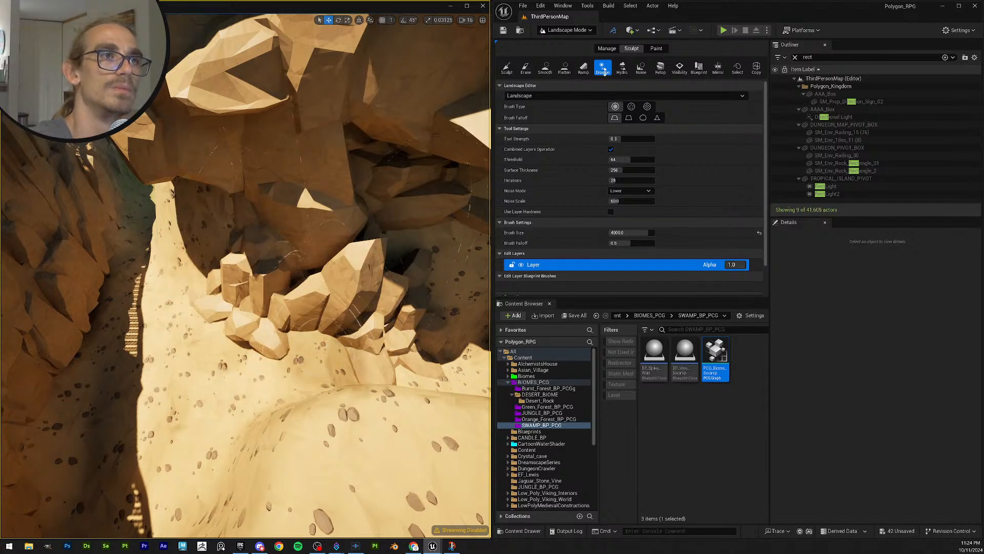
# Step: Smooth the sand around the boulder cluster under the overhang and along the adjoining cliff base
pyautogui.click(546, 68)
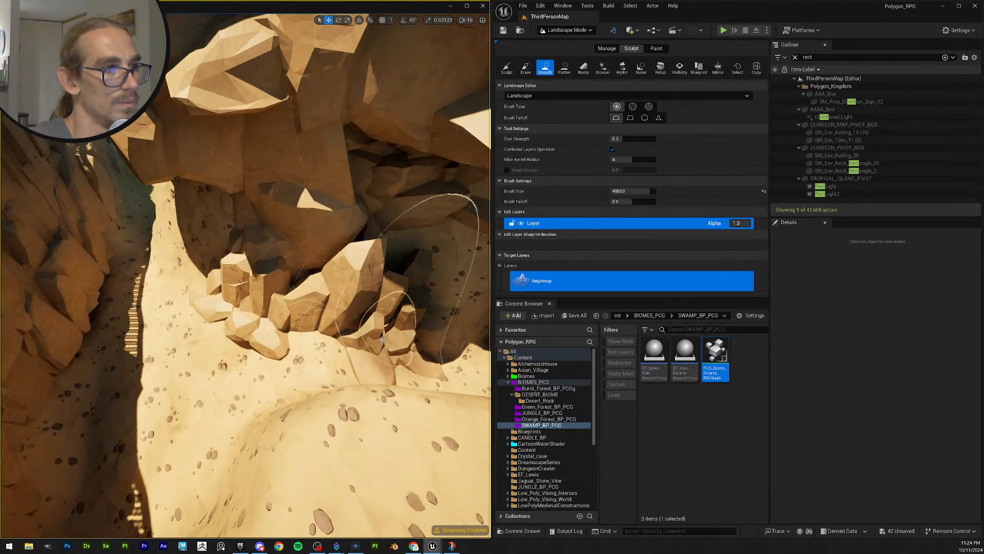
pyautogui.moveTo(385, 340); pyautogui.dragTo(277, 295, button='right')
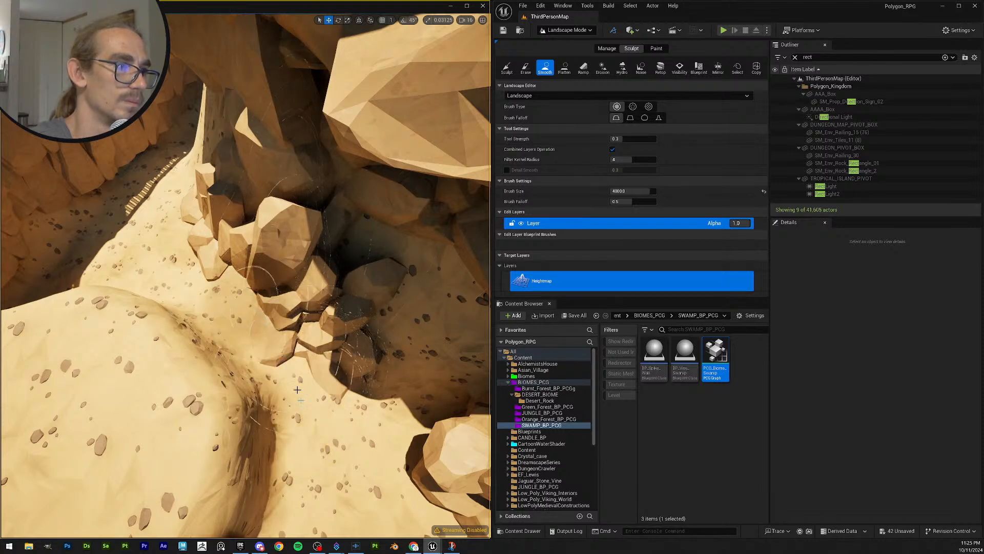
pyautogui.moveTo(297, 389)
pyautogui.mouseDown()
pyautogui.moveTo(261, 359)
pyautogui.moveTo(256, 379)
pyautogui.moveTo(220, 282)
pyautogui.moveTo(273, 342)
pyautogui.mouseUp()
pyautogui.moveTo(235, 275); pyautogui.dragTo(294, 304)
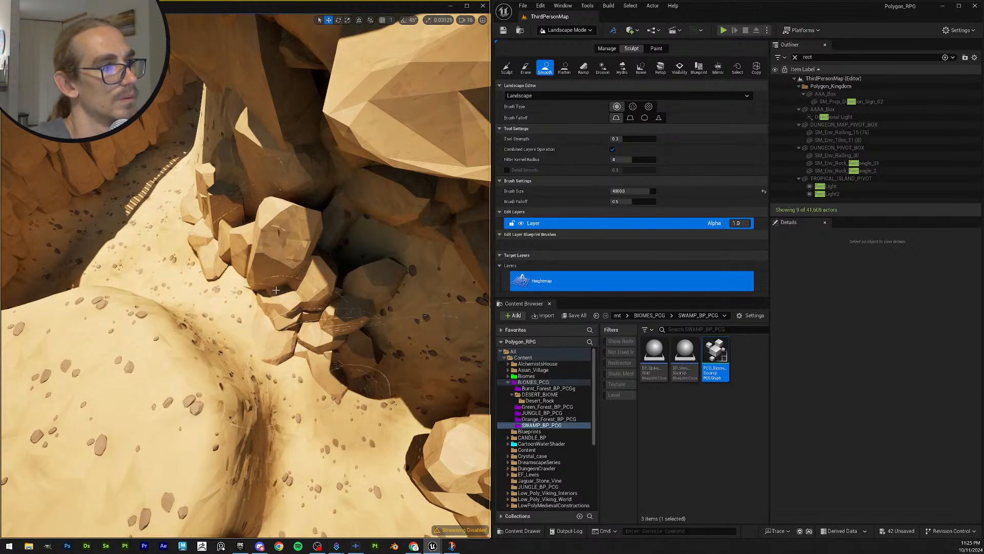
pyautogui.moveTo(275, 290); pyautogui.dragTo(267, 336, button='right')
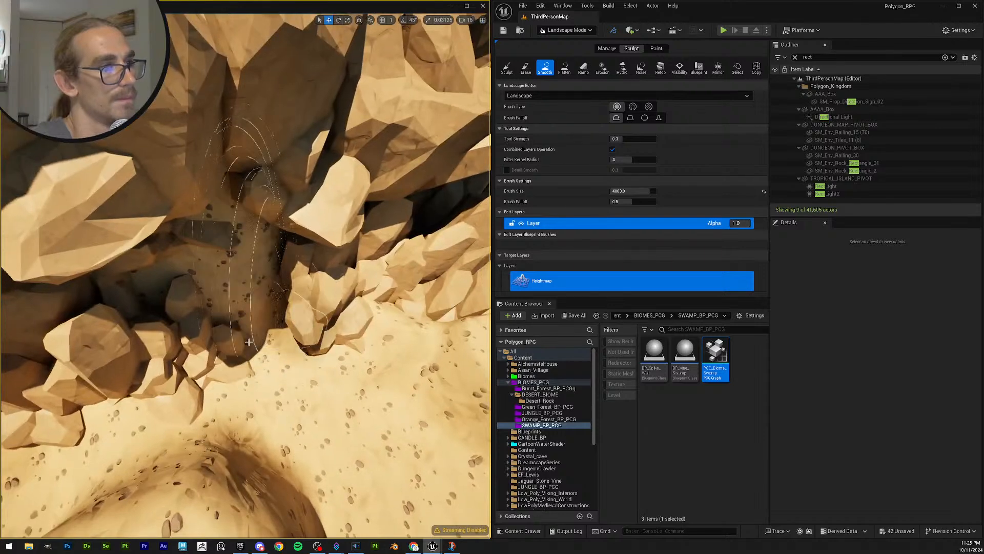
pyautogui.moveTo(360, 324); pyautogui.dragTo(392, 315)
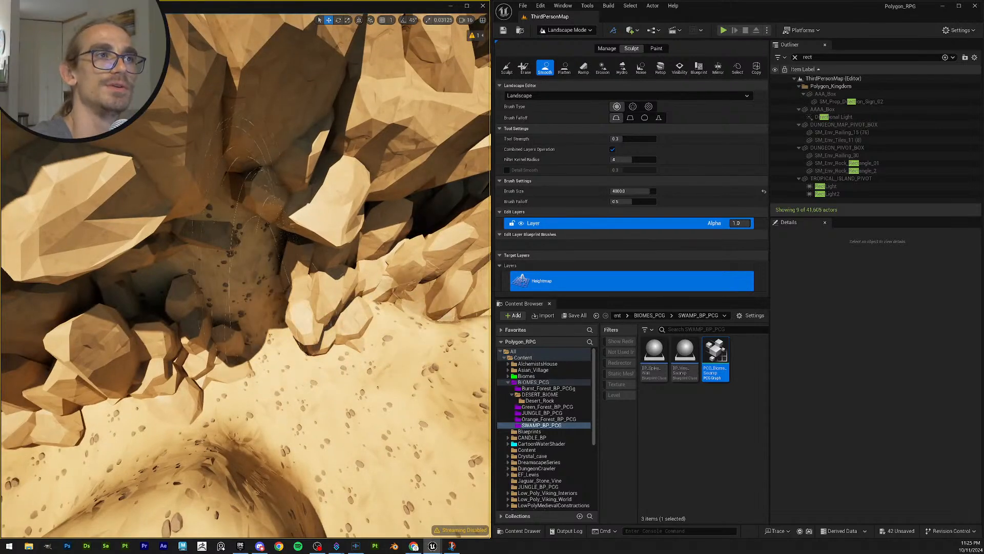
# Step: Erode the rounded sand mound in front of the upright rocks so it slopes naturally away from the cliff base
pyautogui.click(508, 70)
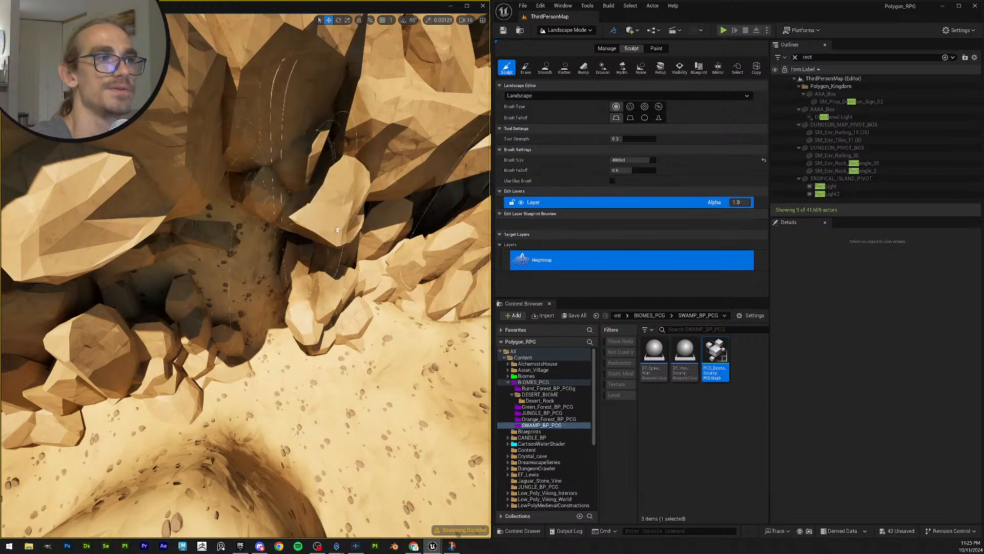
pyautogui.moveTo(329, 287)
pyautogui.mouseDown(button='right')
pyautogui.moveTo(358, 275)
pyautogui.moveTo(382, 246)
pyautogui.mouseUp(button='right')
pyautogui.moveTo(318, 246)
pyautogui.mouseDown(button='right')
pyautogui.moveTo(344, 282)
pyautogui.moveTo(323, 298)
pyautogui.moveTo(302, 288)
pyautogui.moveTo(318, 277)
pyautogui.mouseUp(button='right')
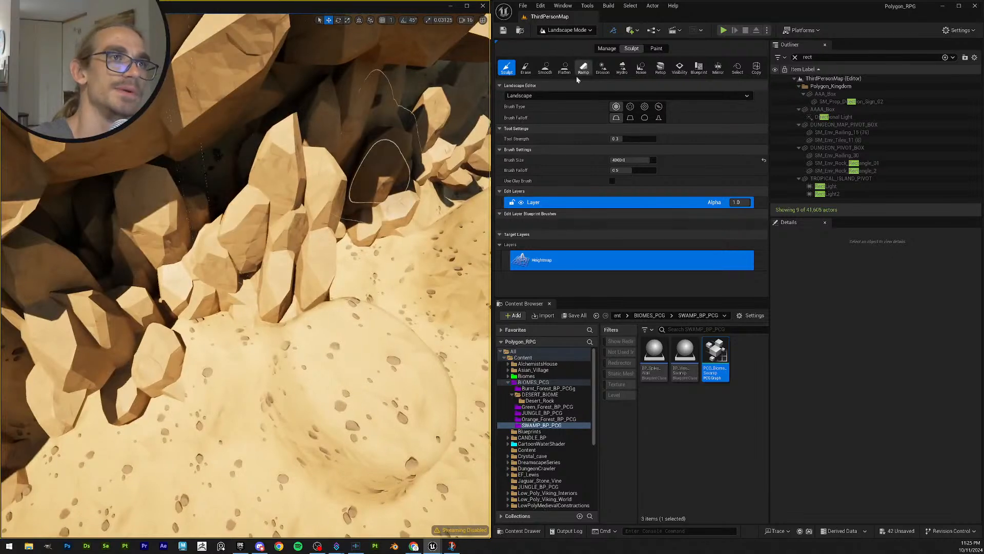
pyautogui.click(599, 71)
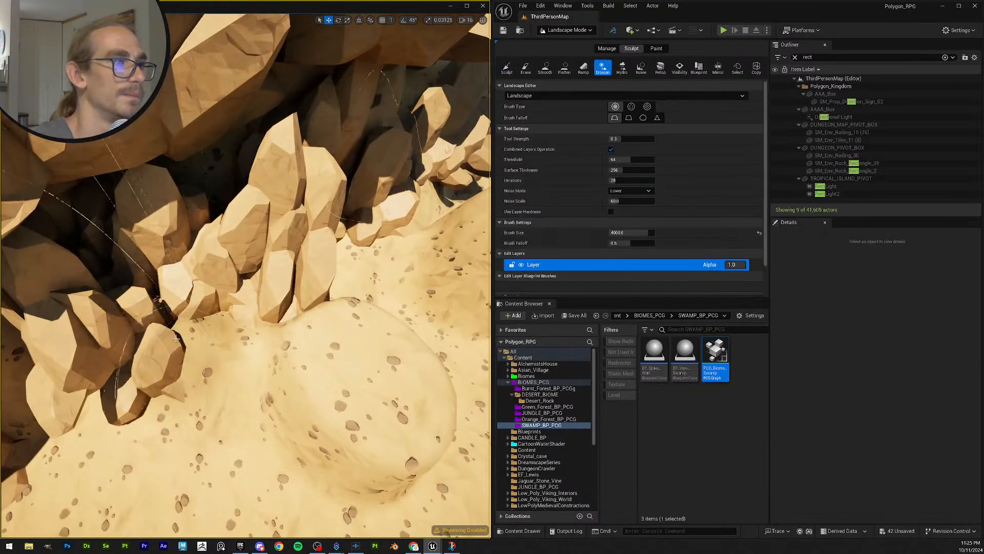
pyautogui.moveTo(190, 329)
pyautogui.mouseDown()
pyautogui.moveTo(234, 336)
pyautogui.moveTo(226, 359)
pyautogui.moveTo(287, 366)
pyautogui.moveTo(299, 395)
pyautogui.moveTo(431, 436)
pyautogui.moveTo(339, 291)
pyautogui.moveTo(357, 318)
pyautogui.mouseUp()
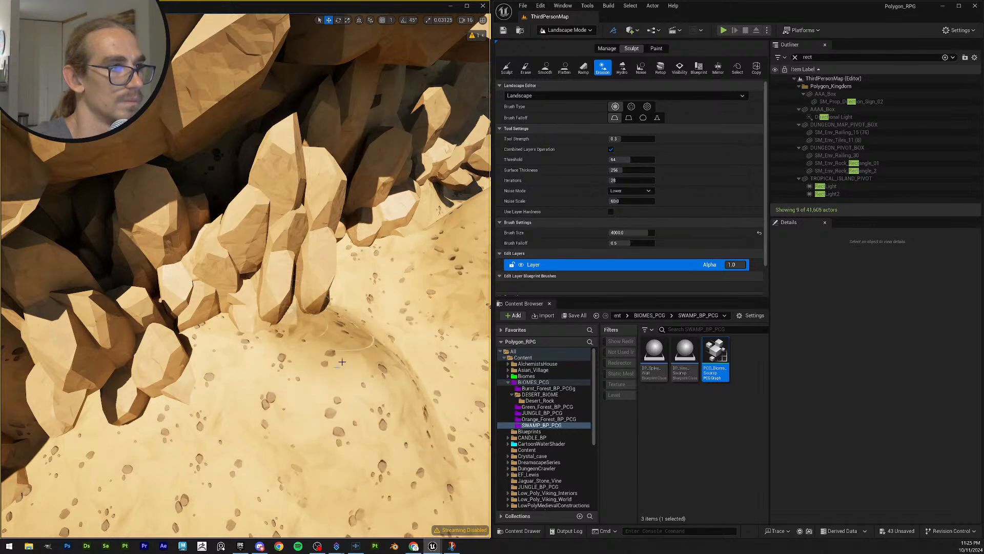
pyautogui.moveTo(342, 362)
pyautogui.mouseDown()
pyautogui.moveTo(436, 435)
pyautogui.moveTo(452, 474)
pyautogui.moveTo(380, 322)
pyautogui.mouseUp()
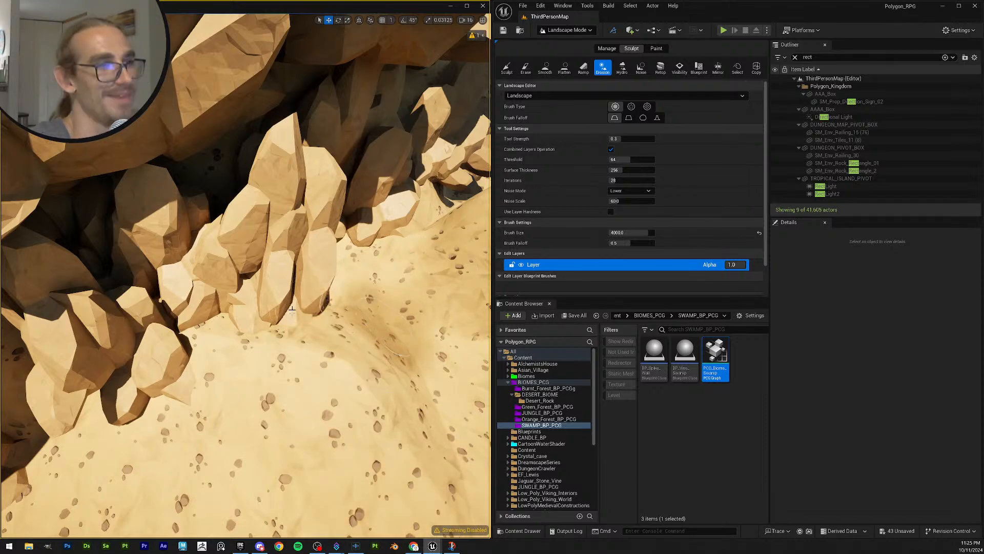
# Step: Erode the neighbouring rounded mound along the cliff base to break up its smooth edge
pyautogui.moveTo(313, 362)
pyautogui.mouseDown(button='right')
pyautogui.moveTo(349, 318)
pyautogui.moveTo(338, 312)
pyautogui.moveTo(330, 349)
pyautogui.moveTo(313, 362)
pyautogui.mouseUp(button='right')
pyautogui.moveTo(313, 362)
pyautogui.mouseDown()
pyautogui.moveTo(326, 366)
pyautogui.moveTo(295, 362)
pyautogui.moveTo(324, 334)
pyautogui.moveTo(365, 374)
pyautogui.moveTo(389, 334)
pyautogui.moveTo(379, 362)
pyautogui.moveTo(335, 291)
pyautogui.moveTo(306, 318)
pyautogui.mouseUp()
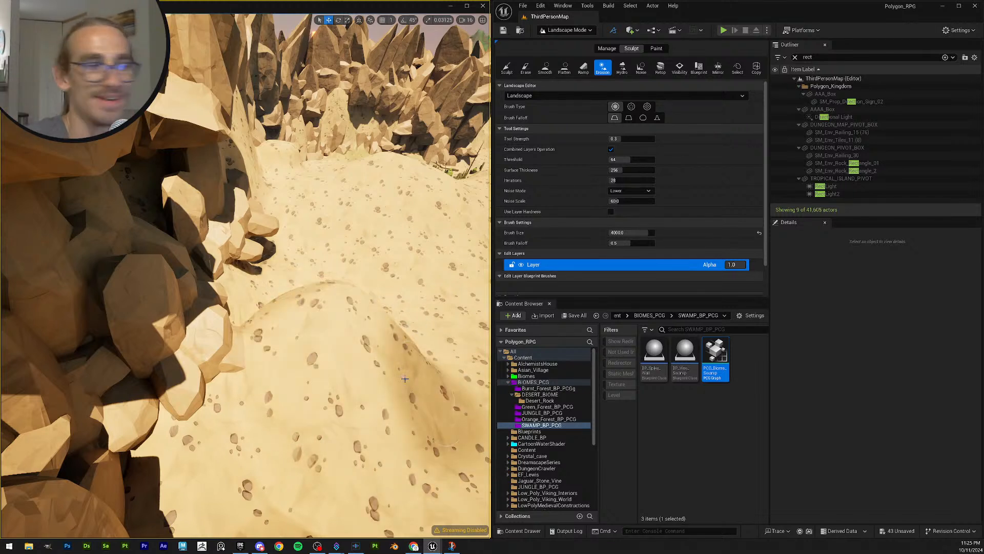
pyautogui.moveTo(365, 377)
pyautogui.mouseDown(button='right')
pyautogui.moveTo(339, 395)
pyautogui.moveTo(257, 366)
pyautogui.moveTo(266, 366)
pyautogui.mouseUp(button='right')
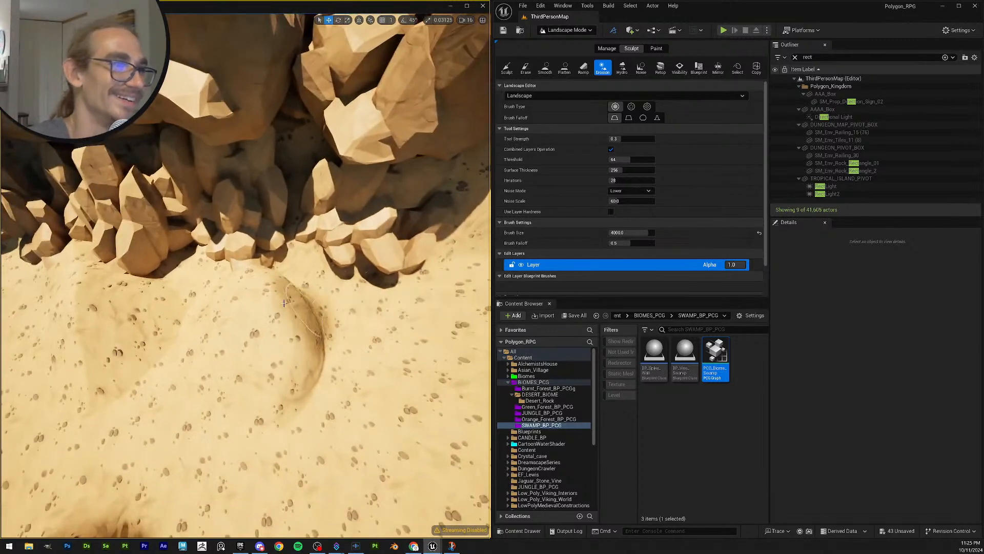
pyautogui.moveTo(314, 324)
pyautogui.mouseDown()
pyautogui.moveTo(259, 285)
pyautogui.moveTo(274, 276)
pyautogui.moveTo(306, 333)
pyautogui.moveTo(298, 408)
pyautogui.moveTo(251, 323)
pyautogui.moveTo(267, 300)
pyautogui.moveTo(129, 283)
pyautogui.moveTo(146, 316)
pyautogui.moveTo(93, 349)
pyautogui.moveTo(92, 410)
pyautogui.moveTo(175, 376)
pyautogui.moveTo(345, 361)
pyautogui.moveTo(325, 258)
pyautogui.mouseUp()
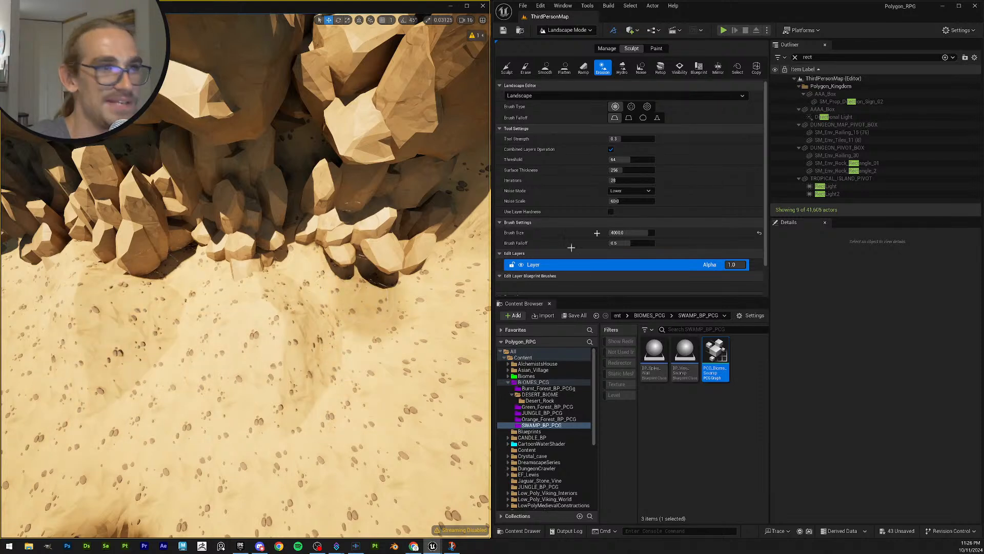
# Step: Raise the sand beneath the exposed rocks at the cliff foot and smooth it into the adjoining slope
pyautogui.click(506, 69)
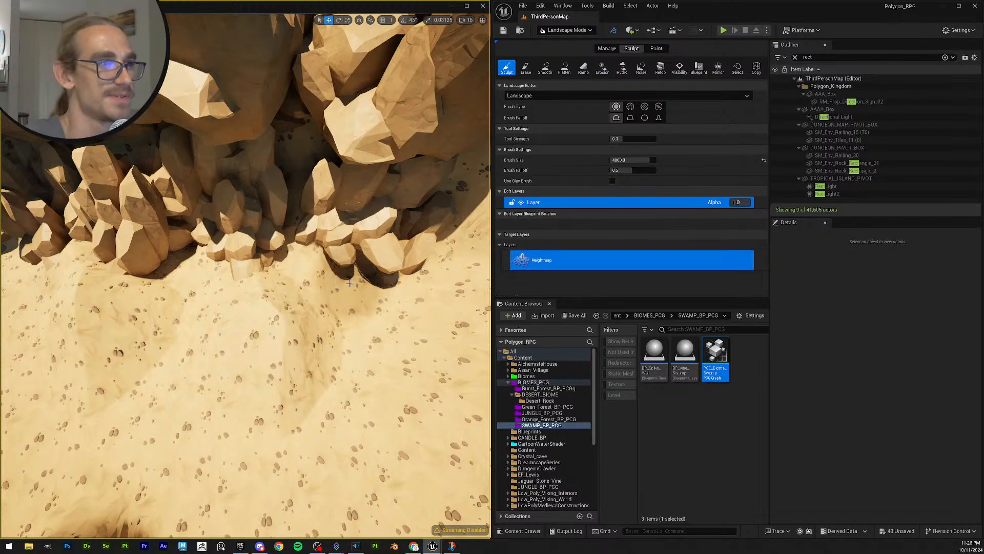
pyautogui.moveTo(397, 276)
pyautogui.mouseDown()
pyautogui.moveTo(305, 283)
pyautogui.moveTo(354, 290)
pyautogui.mouseUp()
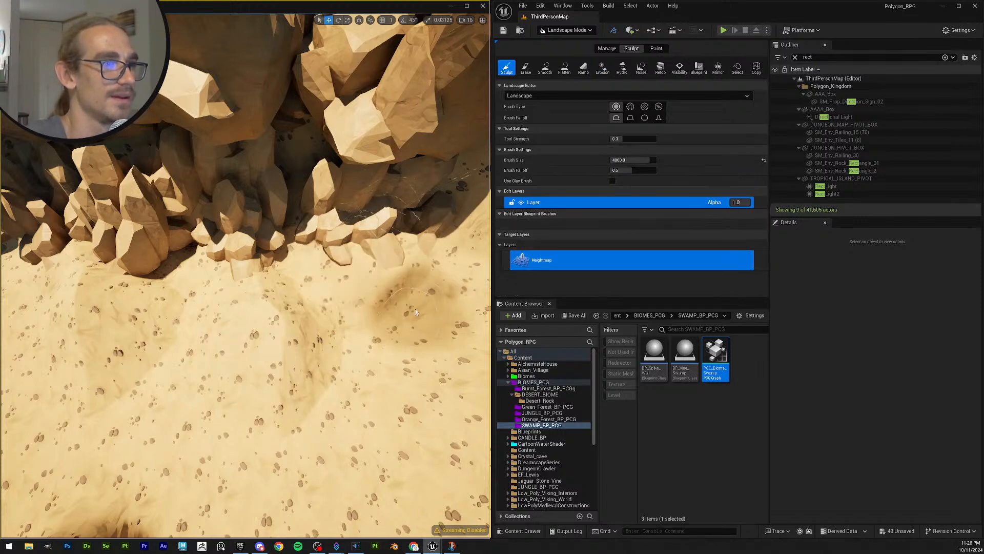
pyautogui.moveTo(435, 297); pyautogui.dragTo(464, 282, button='right')
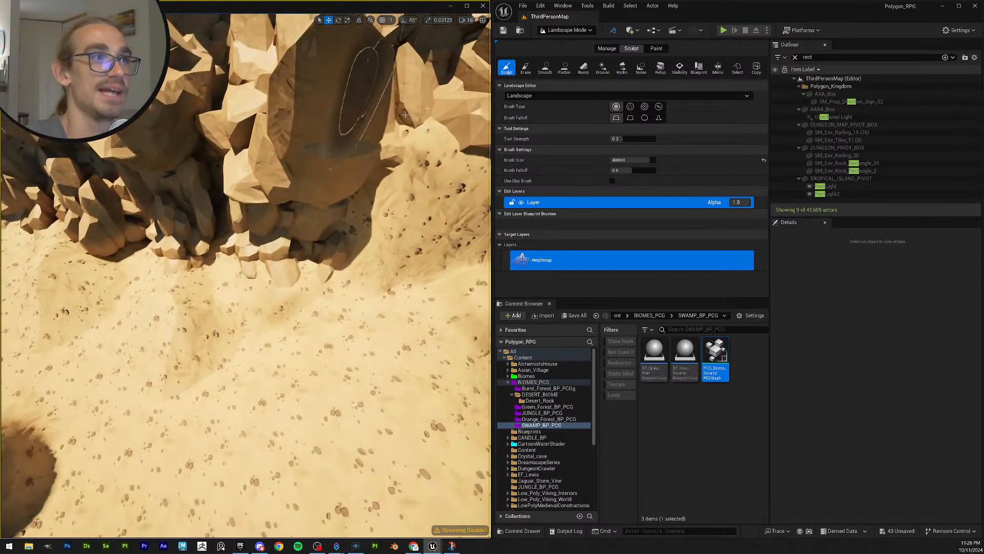
pyautogui.click(546, 68)
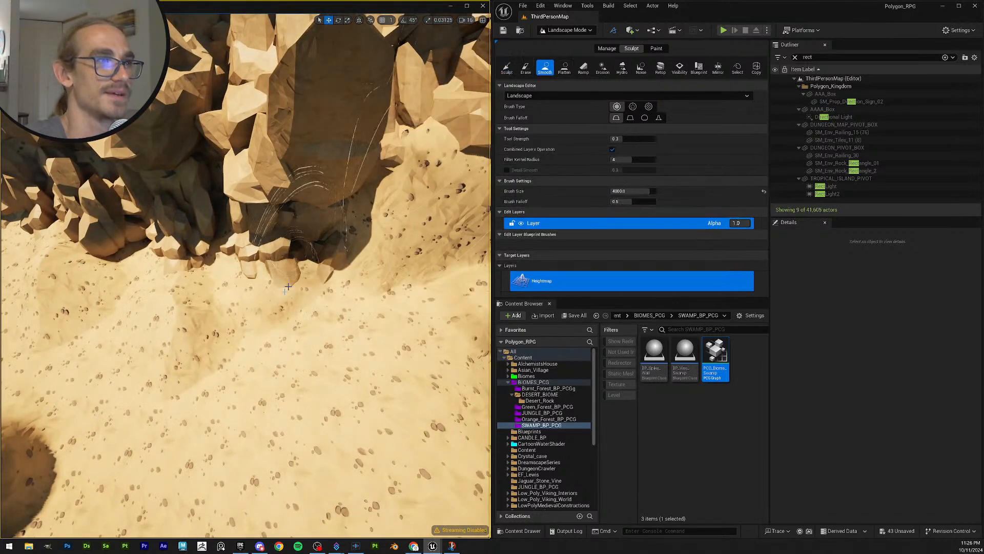
pyautogui.moveTo(296, 281)
pyautogui.mouseDown()
pyautogui.moveTo(323, 298)
pyautogui.moveTo(354, 280)
pyautogui.moveTo(403, 281)
pyautogui.mouseUp()
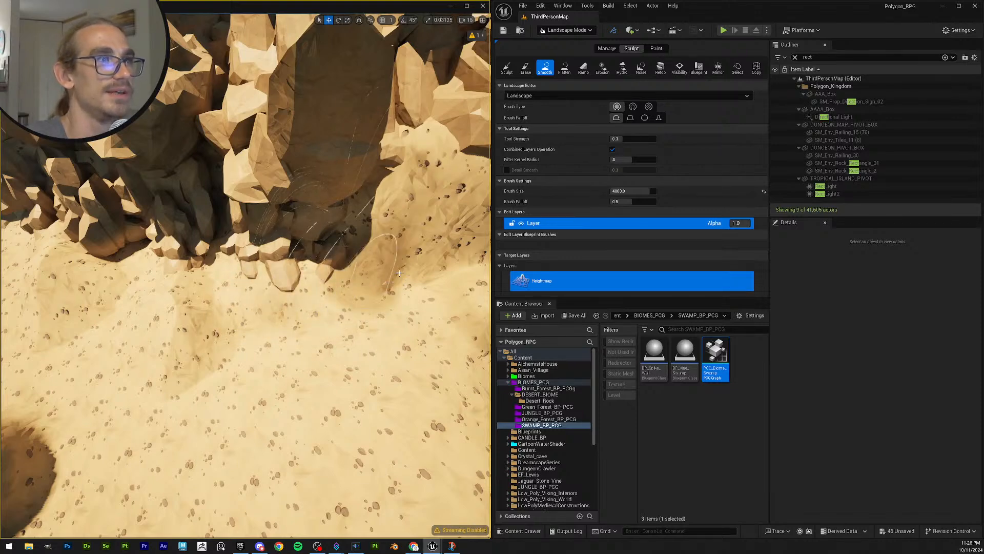
pyautogui.moveTo(440, 231); pyautogui.dragTo(450, 210, button='right')
pyautogui.moveTo(380, 282)
pyautogui.mouseDown()
pyautogui.moveTo(384, 292)
pyautogui.moveTo(327, 300)
pyautogui.moveTo(396, 338)
pyautogui.moveTo(387, 354)
pyautogui.moveTo(407, 381)
pyautogui.mouseUp()
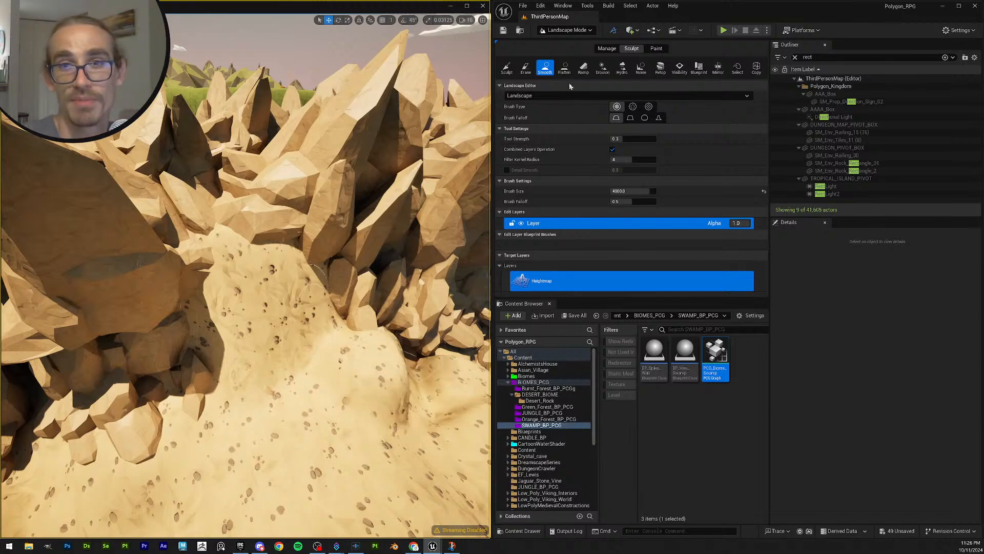
# Step: Erode the sand slope and the rounded mounds below the tall rock spires
pyautogui.press('w')
pyautogui.moveTo(311, 299); pyautogui.dragTo(410, 324, button='right')
pyautogui.click(604, 67)
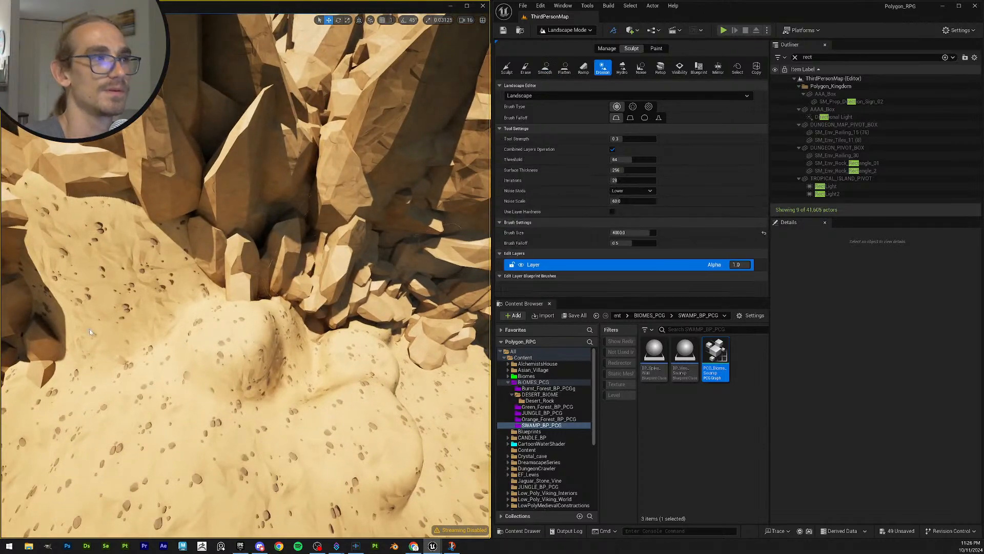
pyautogui.moveTo(253, 315); pyautogui.dragTo(287, 350)
pyautogui.moveTo(231, 340)
pyautogui.mouseDown()
pyautogui.moveTo(144, 261)
pyautogui.moveTo(102, 243)
pyautogui.mouseUp()
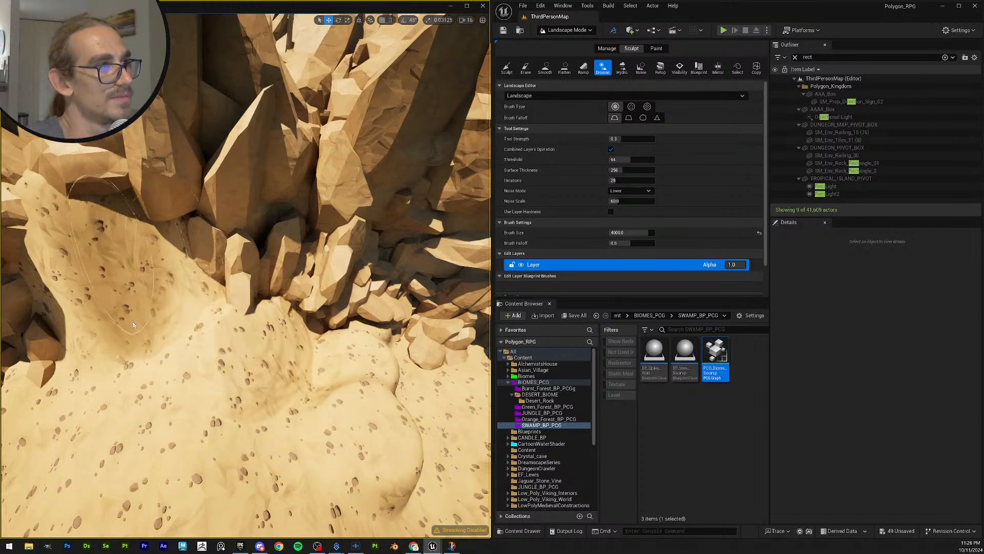
pyautogui.moveTo(407, 358); pyautogui.dragTo(365, 335)
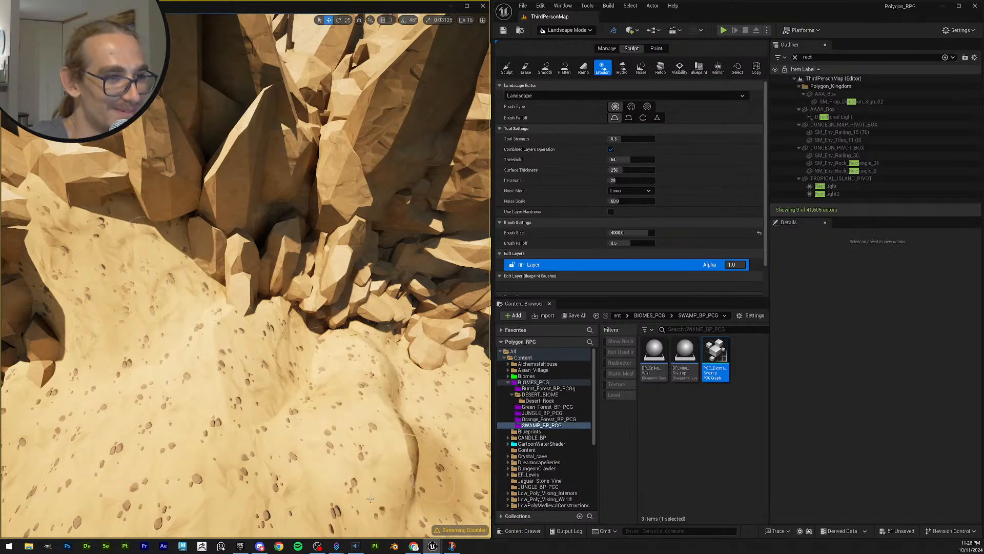
pyautogui.moveTo(392, 469); pyautogui.dragTo(385, 454)
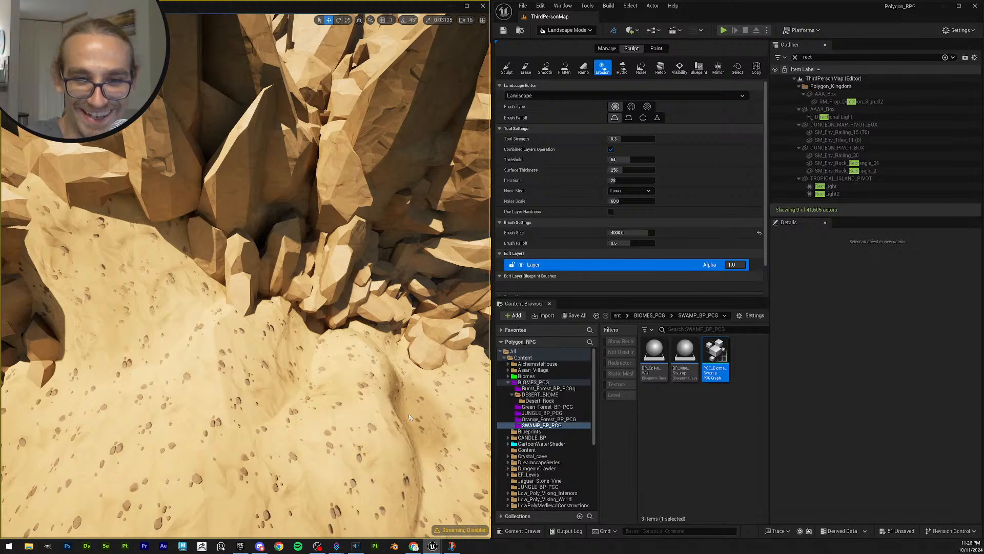
# Step: Erode the sand ridge beside the boulder pile to blend it into the surrounding ground
pyautogui.moveTo(391, 419)
pyautogui.mouseDown(button='right')
pyautogui.moveTo(342, 429)
pyautogui.moveTo(287, 400)
pyautogui.mouseUp(button='right')
pyautogui.moveTo(226, 379)
pyautogui.mouseDown()
pyautogui.moveTo(220, 361)
pyautogui.moveTo(205, 369)
pyautogui.moveTo(251, 382)
pyautogui.moveTo(325, 382)
pyautogui.mouseUp()
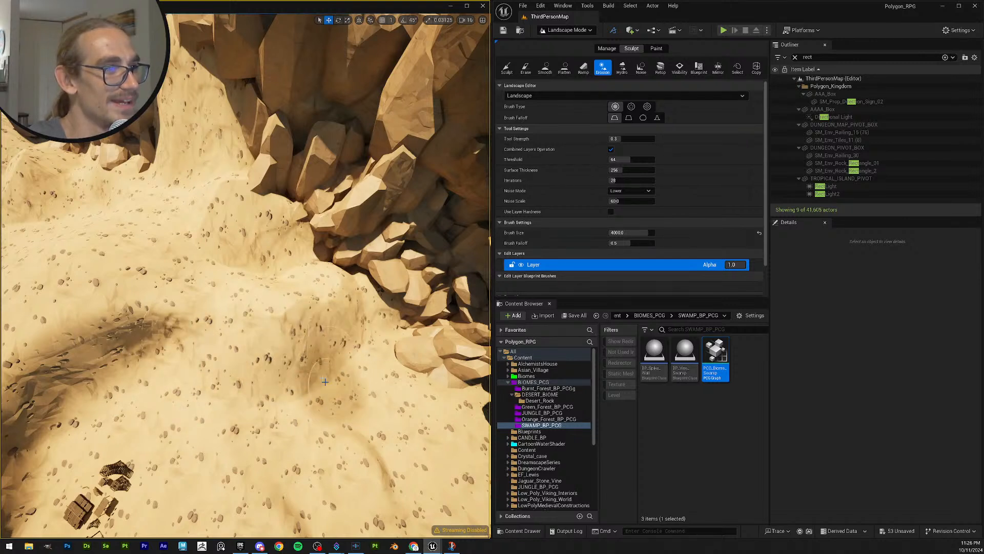
pyautogui.moveTo(380, 328); pyautogui.dragTo(351, 290)
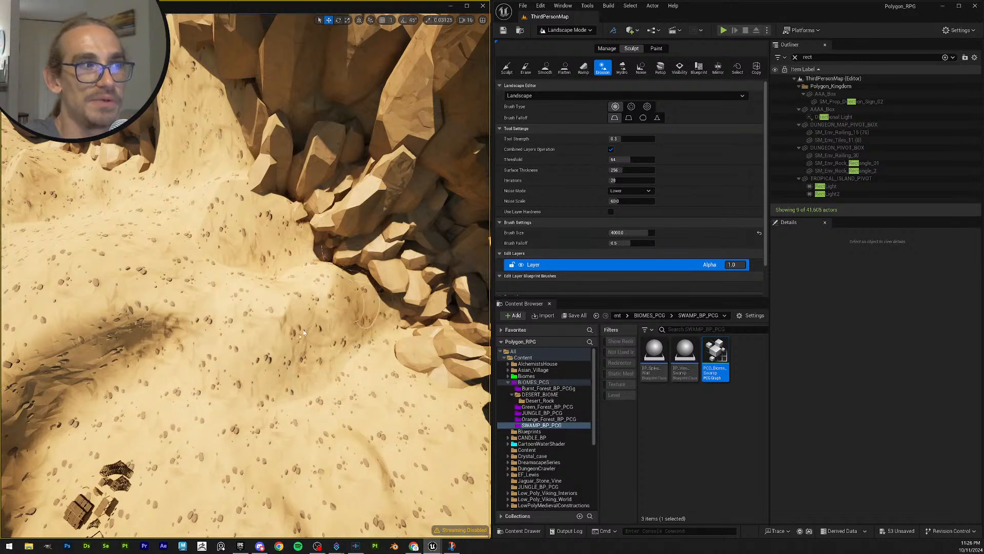
pyautogui.moveTo(304, 332)
pyautogui.mouseDown()
pyautogui.moveTo(380, 318)
pyautogui.moveTo(405, 333)
pyautogui.moveTo(390, 307)
pyautogui.moveTo(350, 296)
pyautogui.moveTo(307, 313)
pyautogui.moveTo(346, 353)
pyautogui.moveTo(299, 389)
pyautogui.moveTo(318, 403)
pyautogui.moveTo(370, 393)
pyautogui.mouseUp()
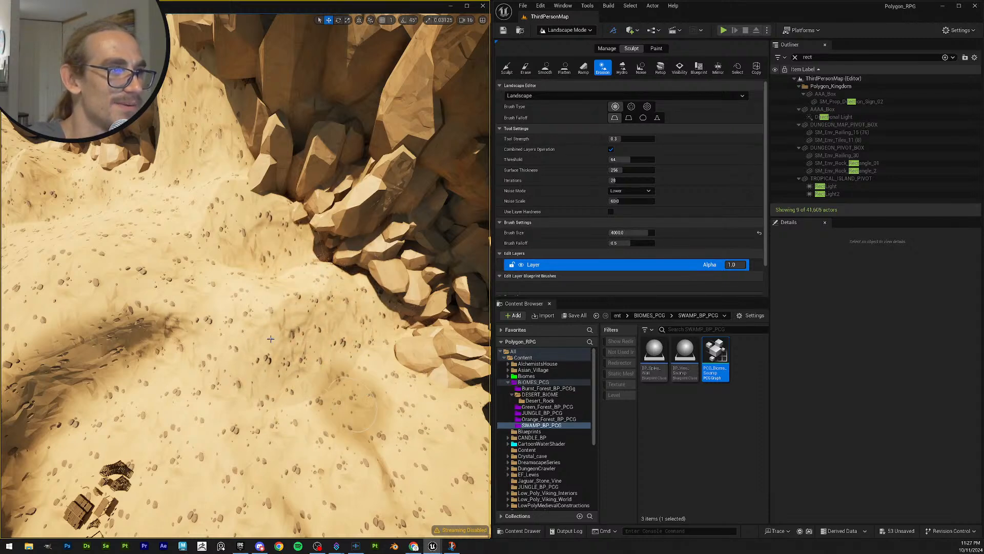
# Step: Erode the sand in the gaps between the small boulders at the foot of the spiky cliff
pyautogui.click(546, 67)
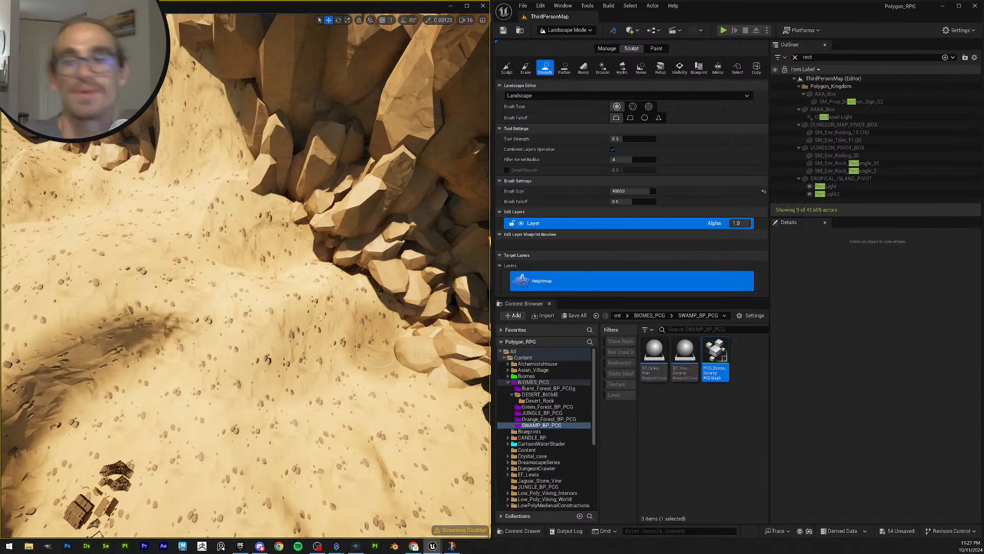
pyautogui.moveTo(329, 316); pyautogui.dragTo(407, 268, button='right')
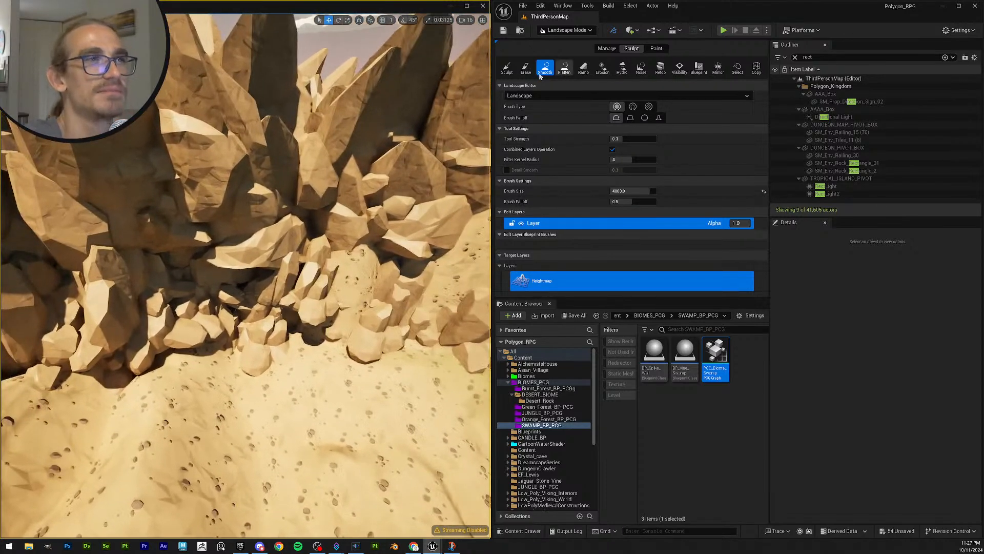
pyautogui.click(604, 68)
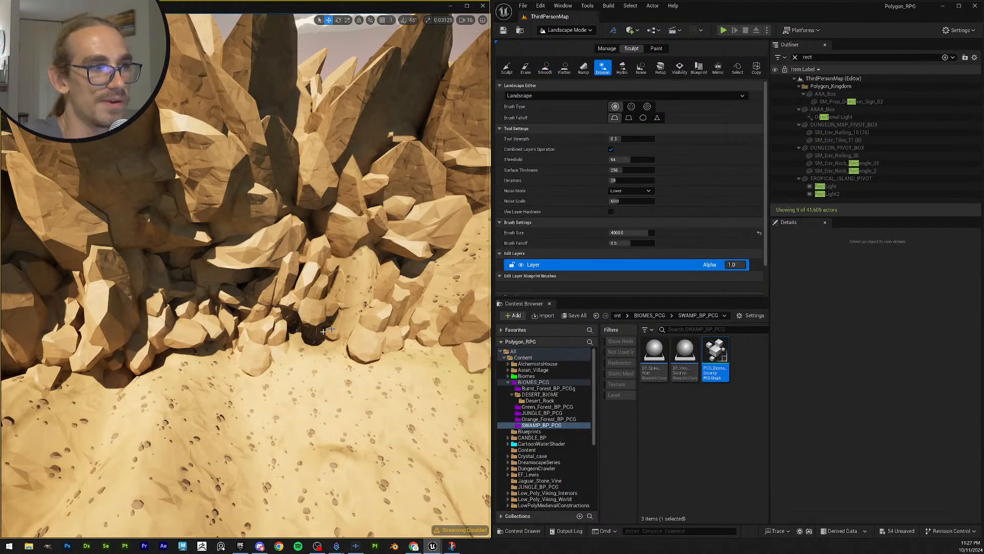
pyautogui.moveTo(323, 331); pyautogui.dragTo(343, 341)
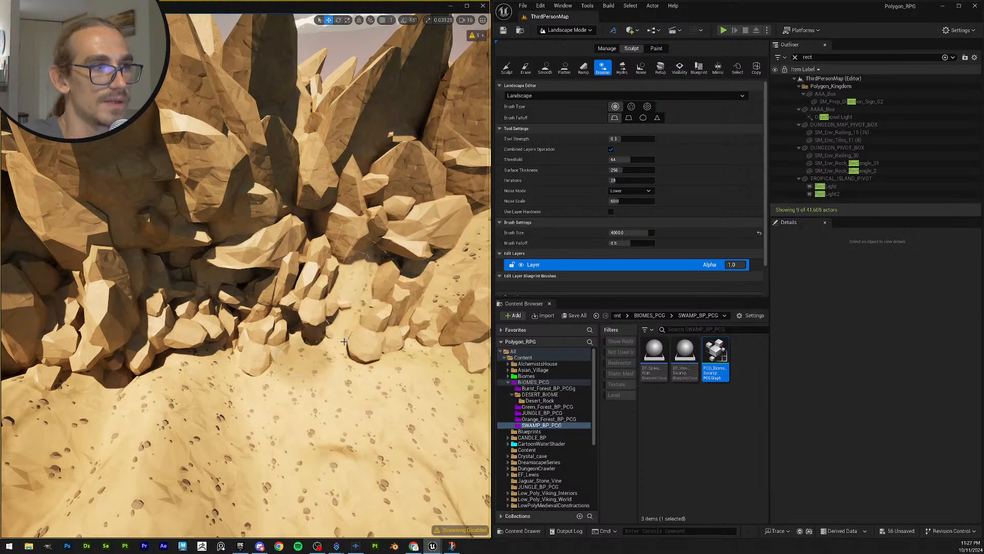
pyautogui.moveTo(273, 350); pyautogui.dragTo(218, 371)
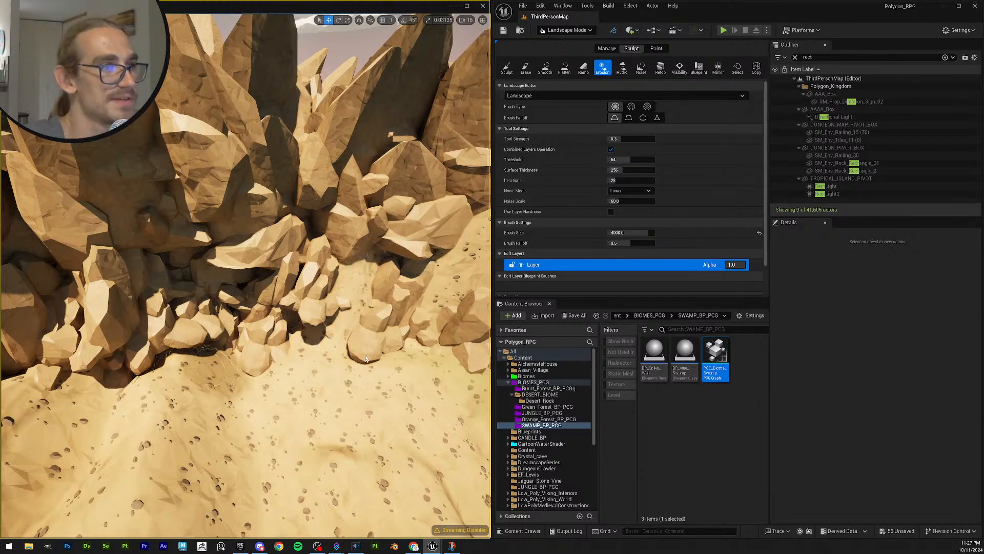
# Step: Erode the ground in front of the rock outcrop and the curved sand ridges behind the dead branch and cactus
pyautogui.moveTo(366, 359); pyautogui.dragTo(194, 385, button='right')
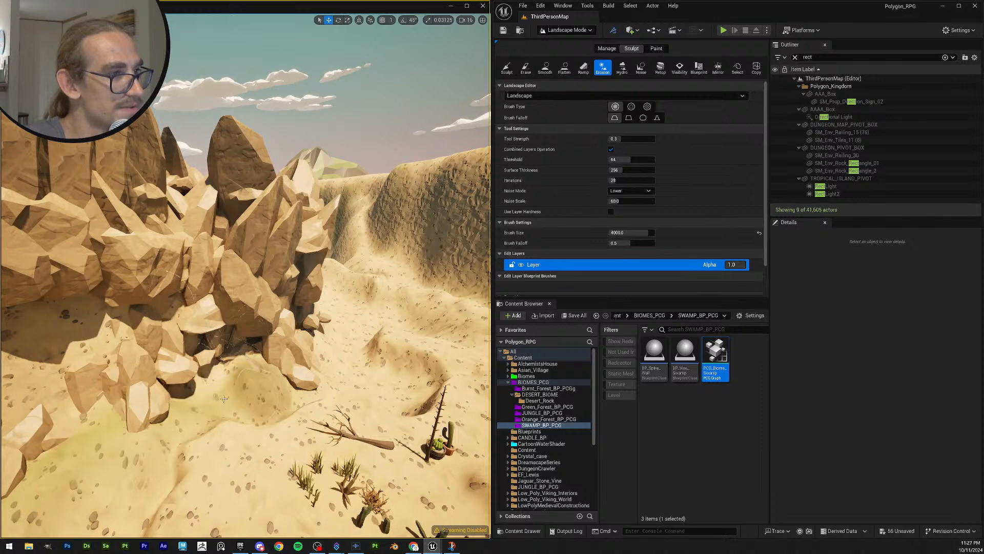
pyautogui.moveTo(224, 398)
pyautogui.mouseDown()
pyautogui.moveTo(214, 393)
pyautogui.moveTo(257, 391)
pyautogui.mouseUp()
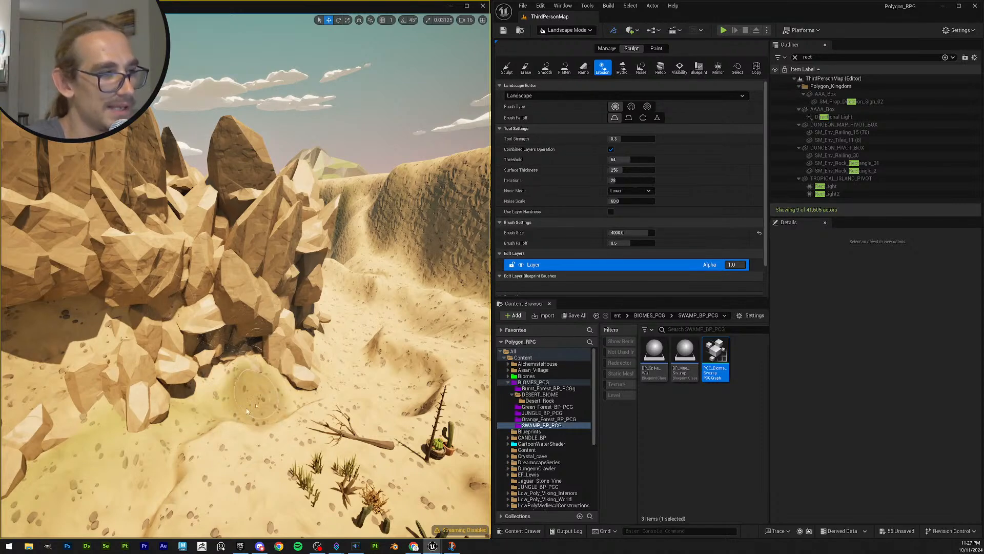
pyautogui.moveTo(184, 437)
pyautogui.mouseDown()
pyautogui.moveTo(172, 457)
pyautogui.moveTo(173, 444)
pyautogui.moveTo(256, 421)
pyautogui.moveTo(376, 414)
pyautogui.mouseUp()
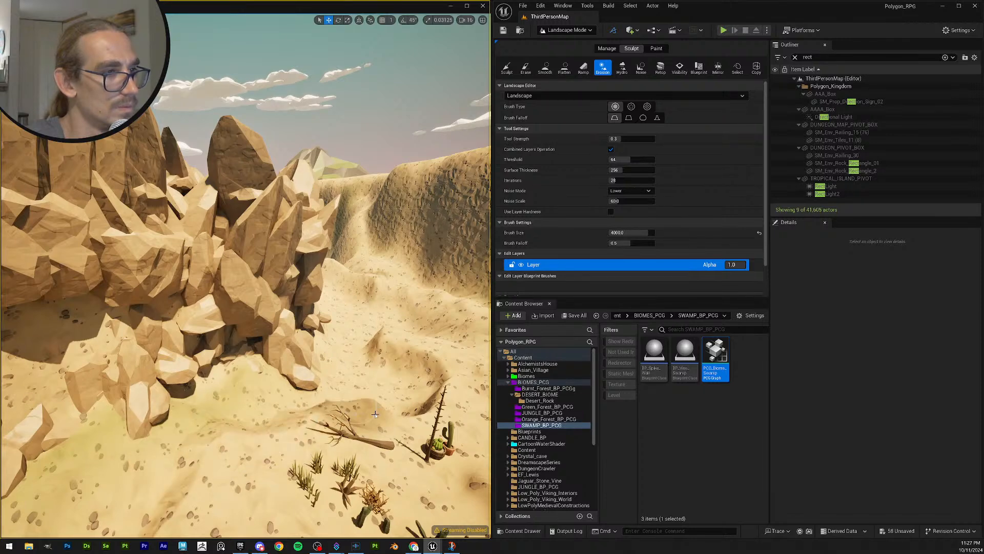
pyautogui.moveTo(432, 395); pyautogui.dragTo(405, 366)
pyautogui.moveTo(376, 338)
pyautogui.mouseDown()
pyautogui.moveTo(395, 338)
pyautogui.moveTo(365, 357)
pyautogui.mouseUp()
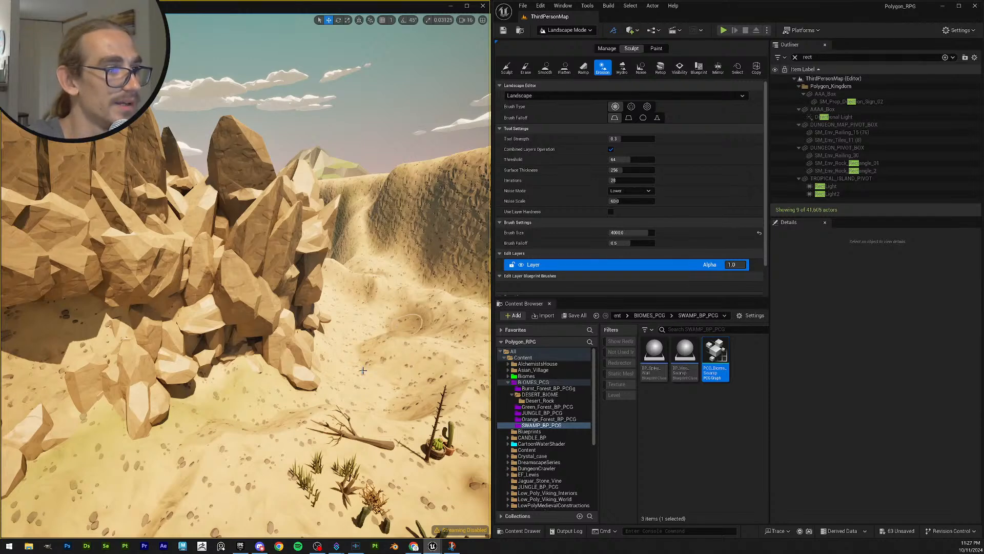
# Step: Erode the broad sand slope at the foot of the cliff of tall rock spires
pyautogui.moveTo(354, 368); pyautogui.dragTo(272, 369, button='right')
pyautogui.moveTo(354, 368)
pyautogui.mouseDown()
pyautogui.moveTo(265, 420)
pyautogui.moveTo(199, 385)
pyautogui.moveTo(222, 370)
pyautogui.moveTo(150, 413)
pyautogui.moveTo(162, 398)
pyautogui.moveTo(149, 470)
pyautogui.moveTo(128, 408)
pyautogui.mouseUp()
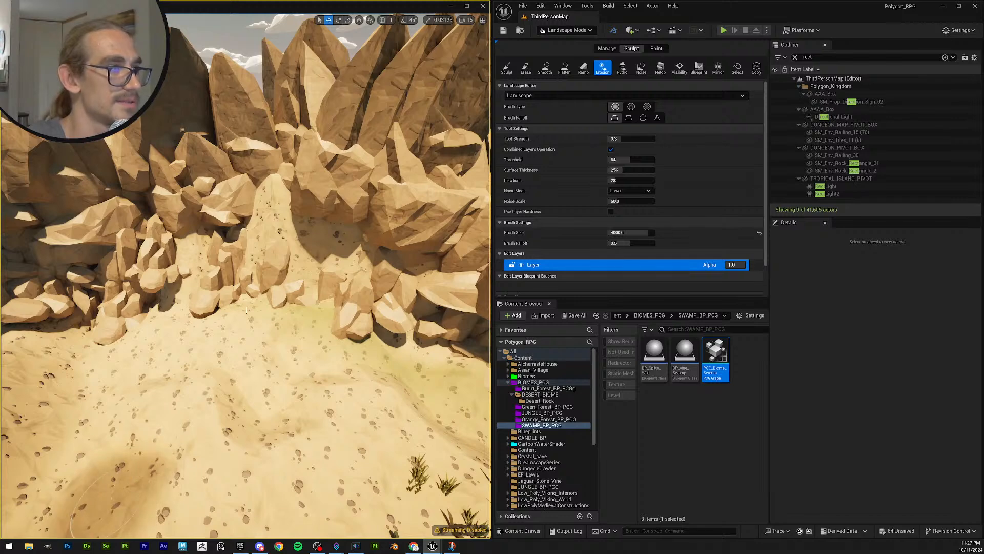
pyautogui.moveTo(247, 310)
pyautogui.mouseDown()
pyautogui.moveTo(205, 343)
pyautogui.moveTo(247, 315)
pyautogui.mouseUp()
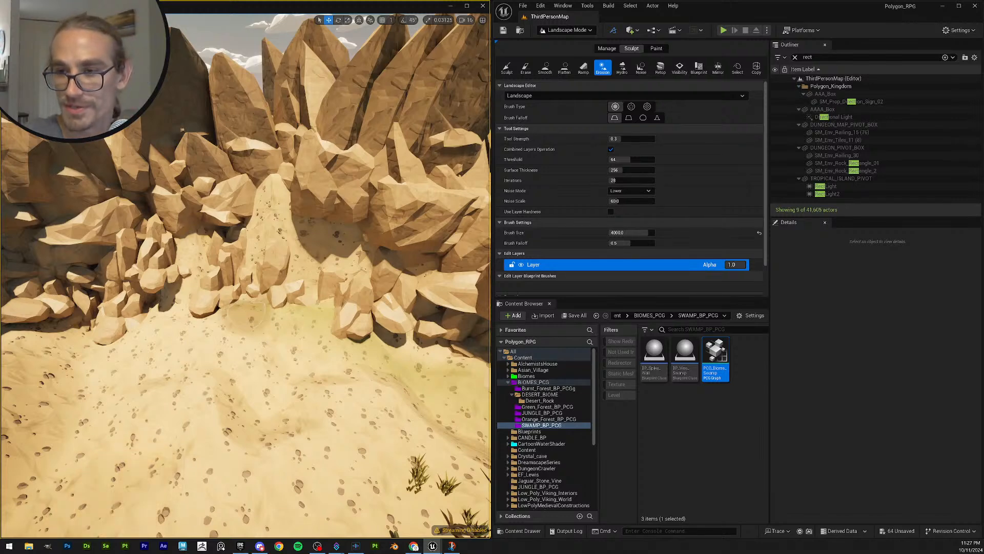
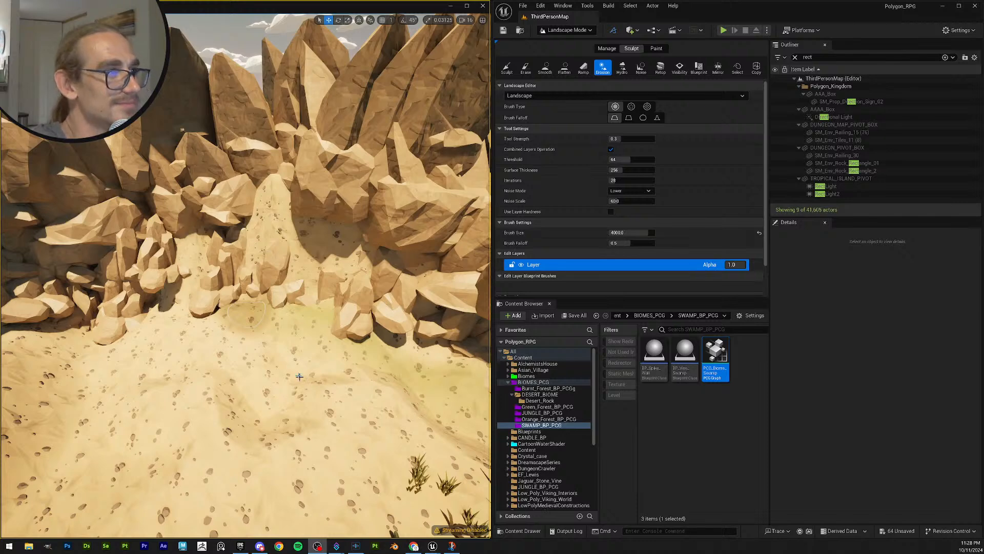
# Step: Erode the sand mound and dark hollow at the foot of the steep, rough canyon wall
pyautogui.moveTo(373, 368)
pyautogui.mouseDown(button='right')
pyautogui.moveTo(405, 392)
pyautogui.moveTo(429, 384)
pyautogui.mouseUp(button='right')
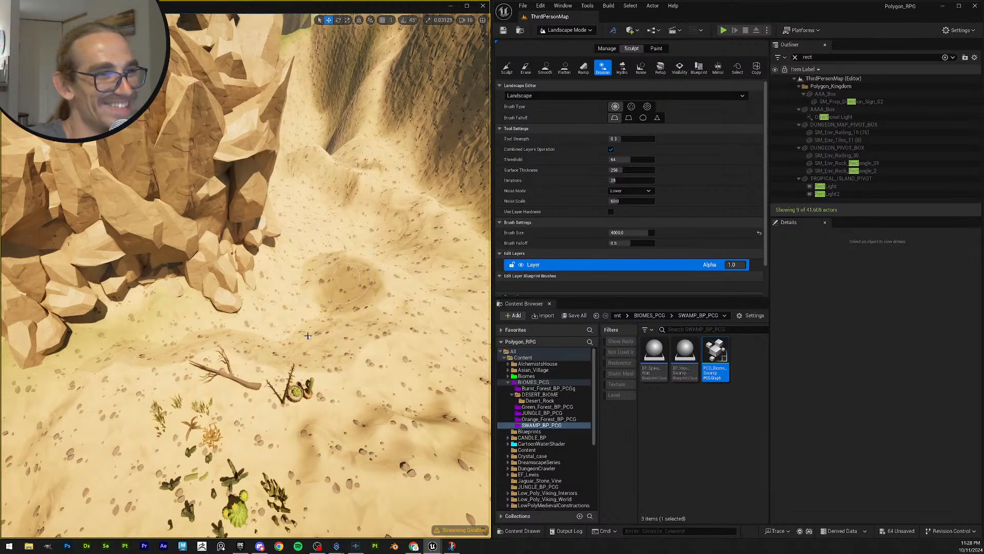
pyautogui.moveTo(307, 336); pyautogui.dragTo(348, 257, button='right')
pyautogui.press('w')
pyautogui.scroll(1, 307, 336)
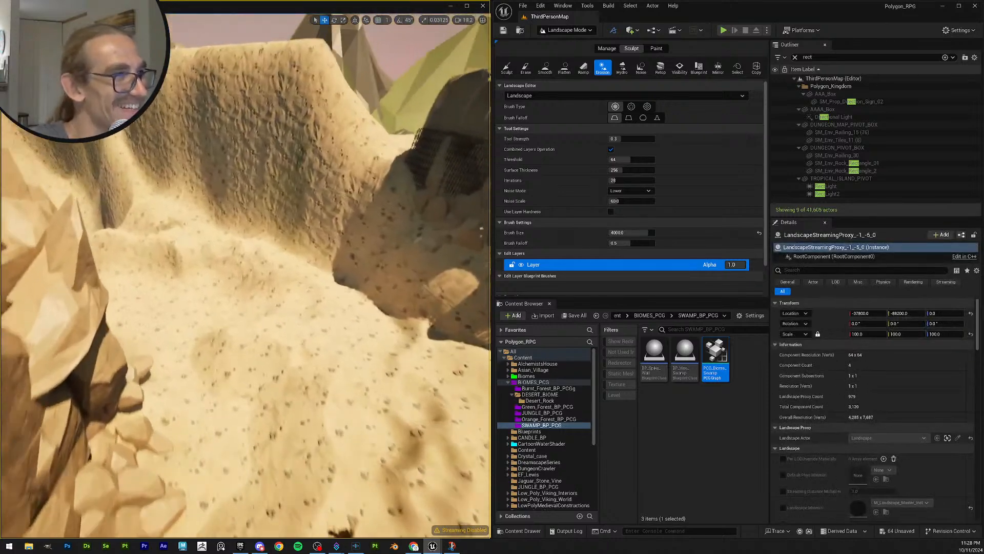
pyautogui.moveTo(308, 287); pyautogui.dragTo(369, 349, button='right')
pyautogui.press('w')
pyautogui.scroll(1, 308, 303)
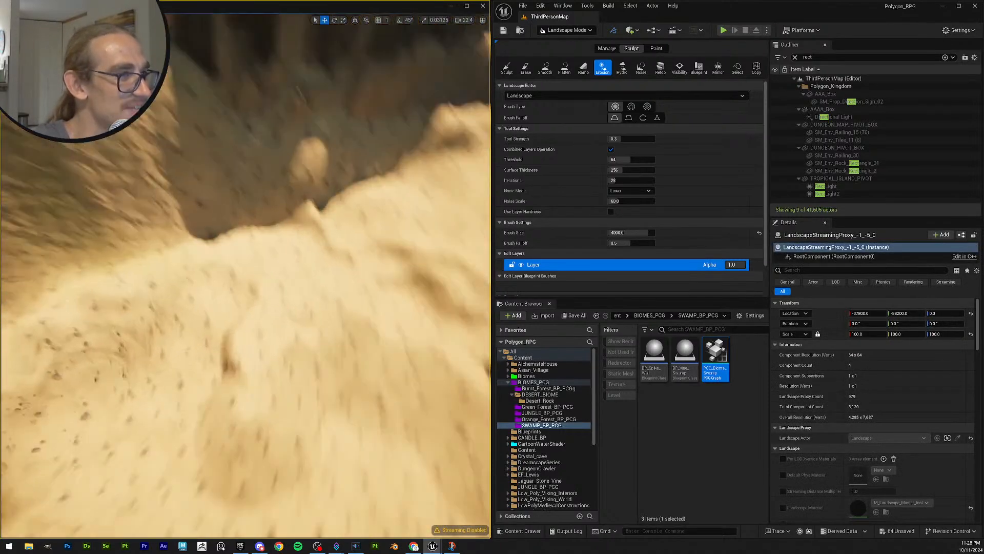
pyautogui.moveTo(287, 353); pyautogui.dragTo(302, 367, button='right')
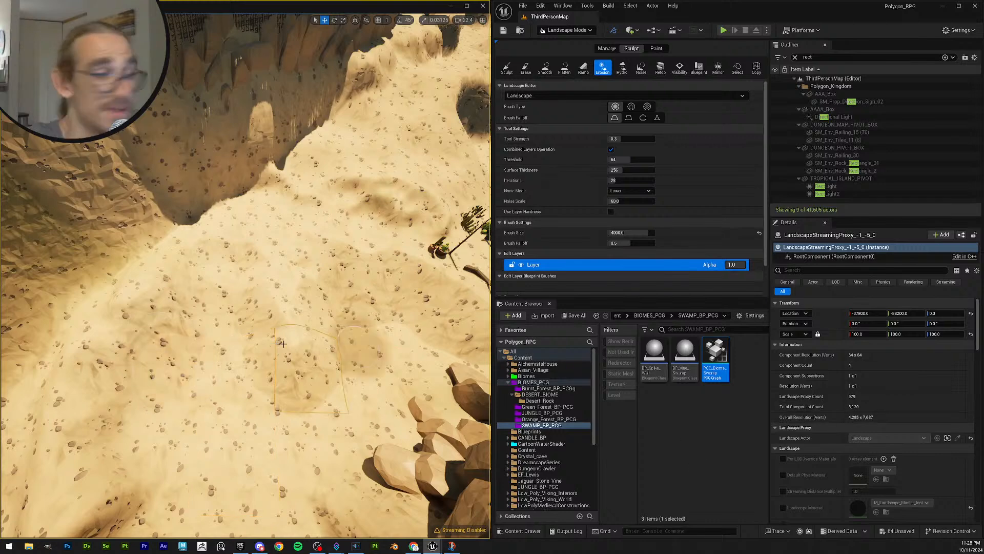
pyautogui.moveTo(302, 154)
pyautogui.mouseDown(button='right')
pyautogui.moveTo(133, 174)
pyautogui.moveTo(144, 149)
pyautogui.mouseUp(button='right')
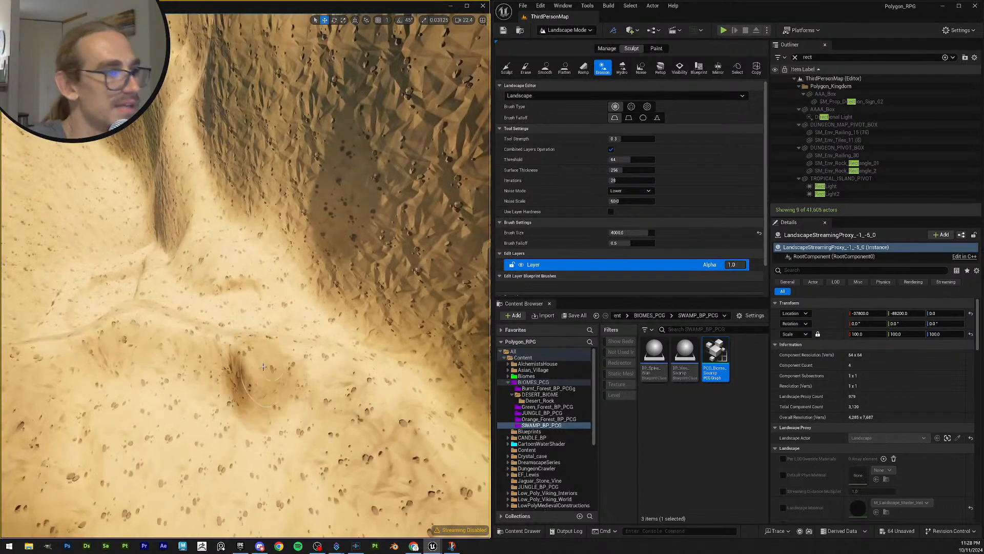
pyautogui.moveTo(302, 369)
pyautogui.mouseDown()
pyautogui.moveTo(287, 379)
pyautogui.moveTo(195, 346)
pyautogui.moveTo(221, 347)
pyautogui.mouseUp()
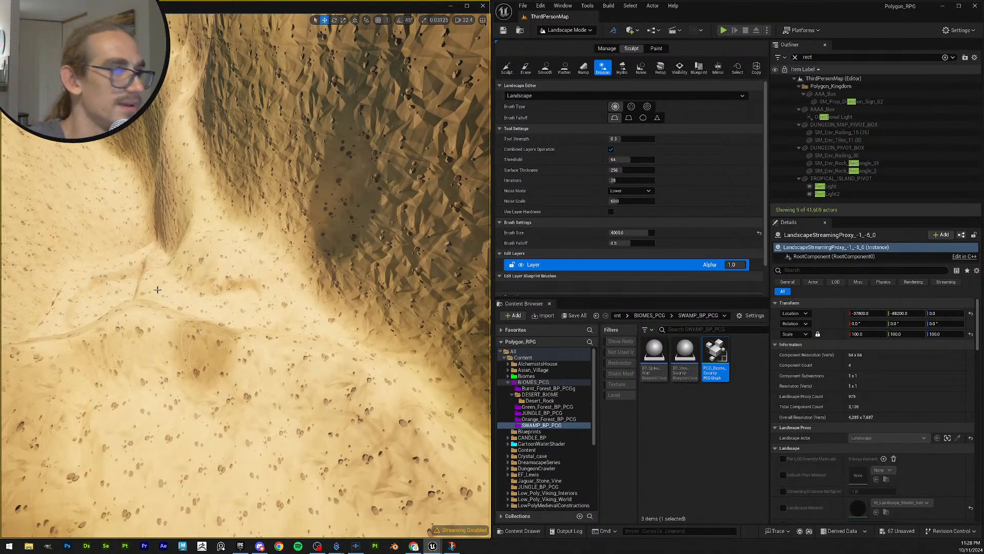
# Step: Erode the sand gullies between the overhanging rock outcrop and the rough canyon wall
pyautogui.moveTo(241, 281); pyautogui.dragTo(103, 274, button='right')
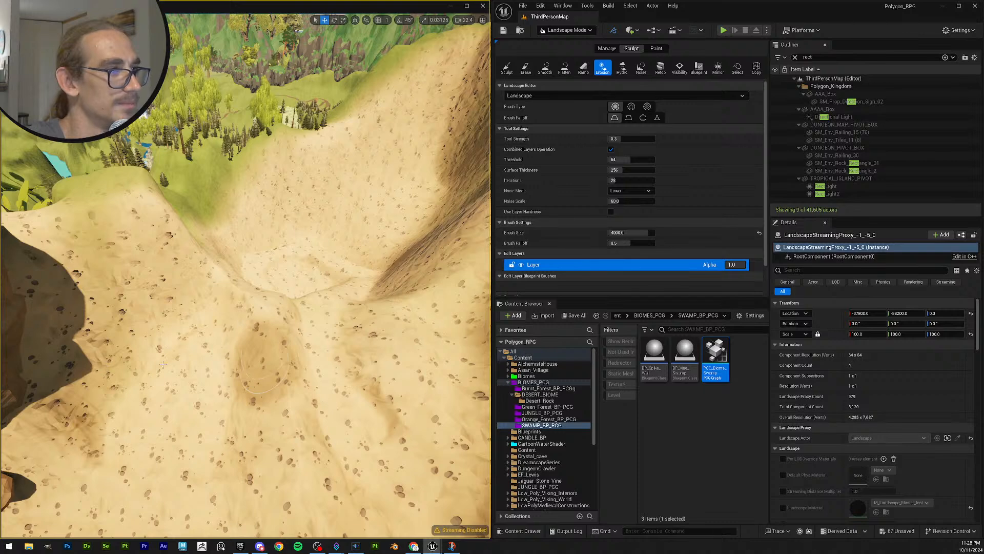
pyautogui.moveTo(172, 367); pyautogui.dragTo(105, 367, button='right')
pyautogui.moveTo(198, 308)
pyautogui.mouseDown()
pyautogui.moveTo(203, 380)
pyautogui.moveTo(211, 340)
pyautogui.moveTo(198, 379)
pyautogui.moveTo(218, 408)
pyautogui.mouseUp()
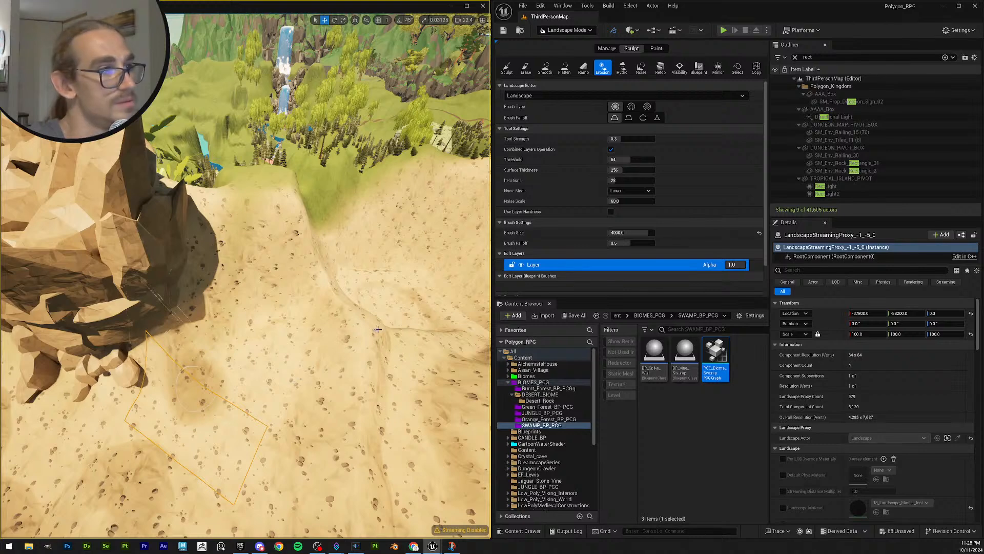
pyautogui.moveTo(366, 333)
pyautogui.mouseDown(button='right')
pyautogui.moveTo(415, 328)
pyautogui.moveTo(474, 341)
pyautogui.moveTo(485, 353)
pyautogui.moveTo(481, 336)
pyautogui.mouseUp(button='right')
pyautogui.moveTo(213, 372)
pyautogui.mouseDown()
pyautogui.moveTo(251, 377)
pyautogui.moveTo(204, 366)
pyautogui.moveTo(356, 356)
pyautogui.moveTo(311, 341)
pyautogui.mouseUp()
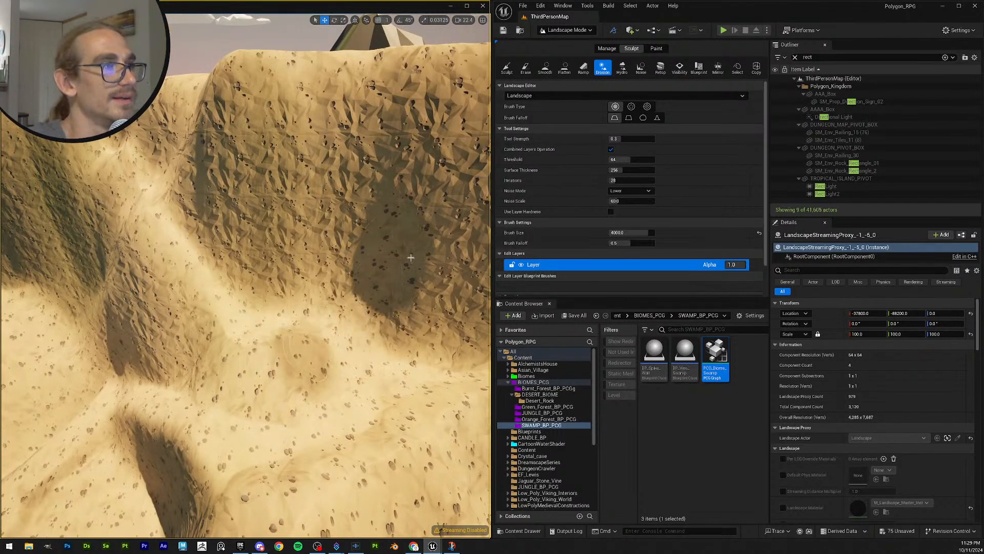
# Step: Raise the sand along the edge of the deep crevice below the shadowed rock wall with the Sculpt tool
pyautogui.moveTo(350, 278)
pyautogui.mouseDown(button='right')
pyautogui.moveTo(340, 280)
pyautogui.moveTo(436, 282)
pyautogui.moveTo(403, 332)
pyautogui.mouseUp(button='right')
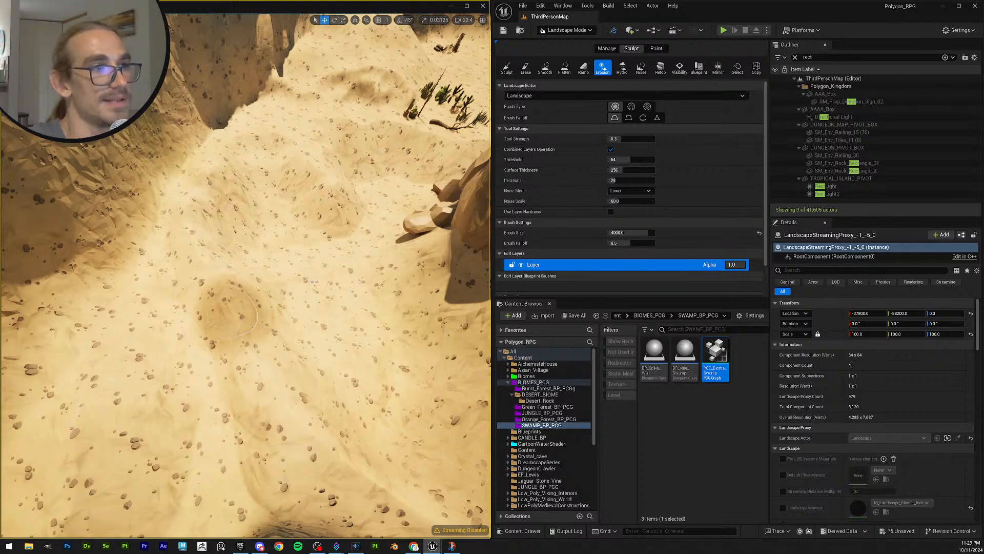
pyautogui.moveTo(325, 246)
pyautogui.mouseDown(button='right')
pyautogui.moveTo(382, 218)
pyautogui.moveTo(318, 223)
pyautogui.moveTo(315, 197)
pyautogui.mouseUp(button='right')
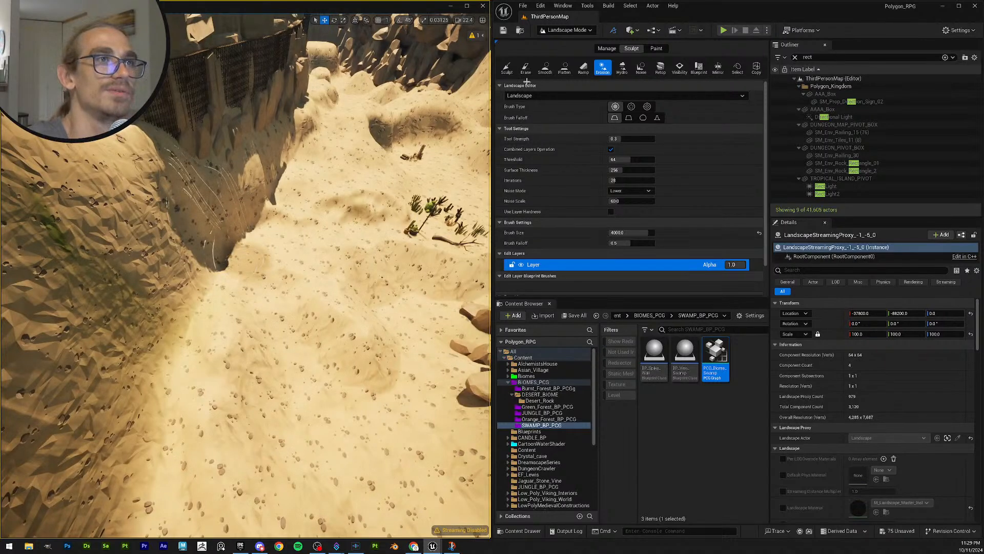
pyautogui.click(564, 71)
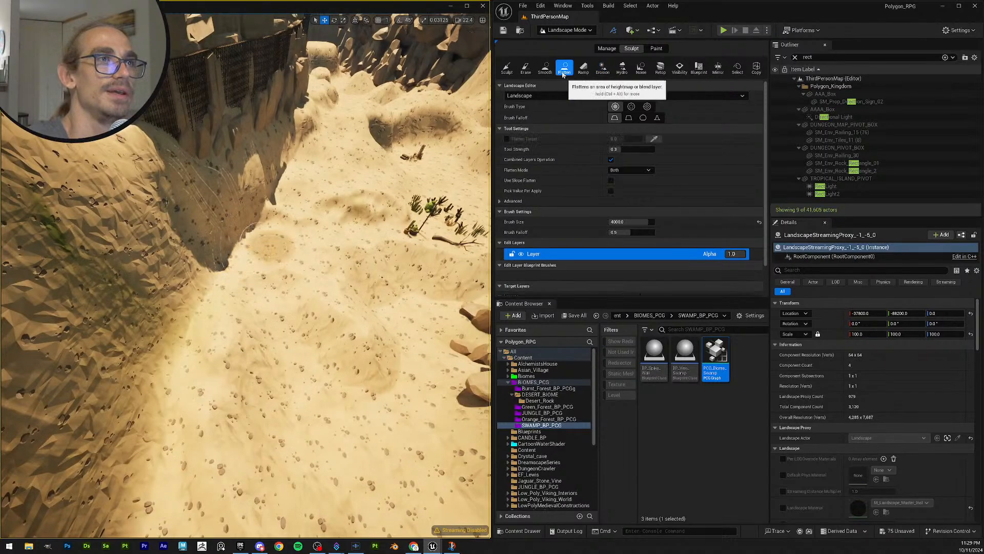
pyautogui.moveTo(152, 286)
pyautogui.mouseDown(button='right')
pyautogui.moveTo(144, 241)
pyautogui.moveTo(146, 277)
pyautogui.mouseUp(button='right')
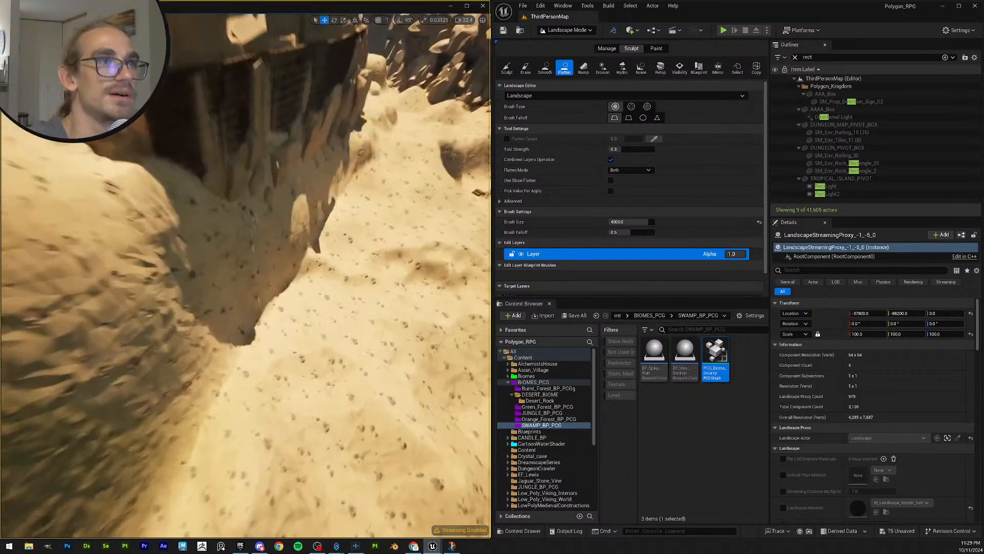
pyautogui.click(507, 68)
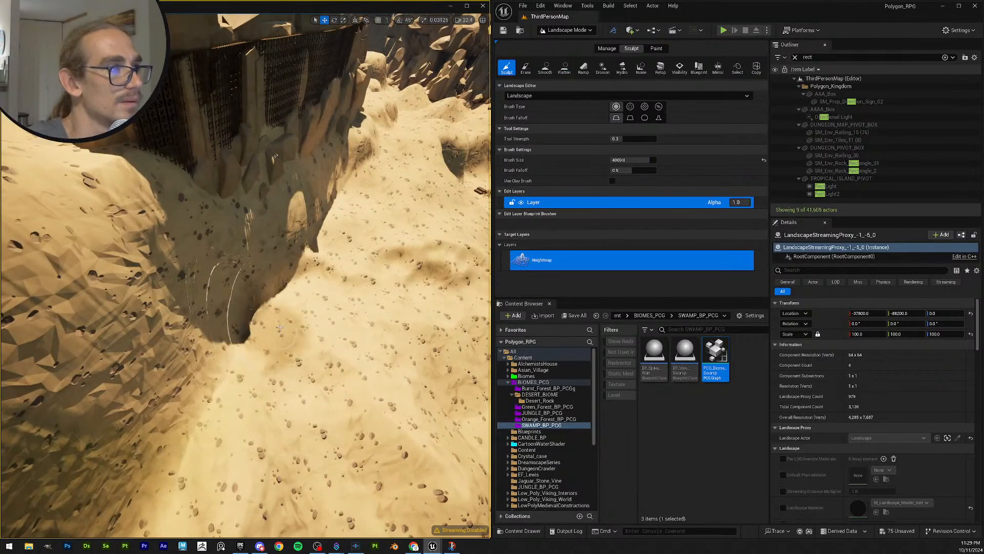
pyautogui.moveTo(279, 327)
pyautogui.mouseDown()
pyautogui.moveTo(300, 257)
pyautogui.moveTo(296, 358)
pyautogui.mouseUp()
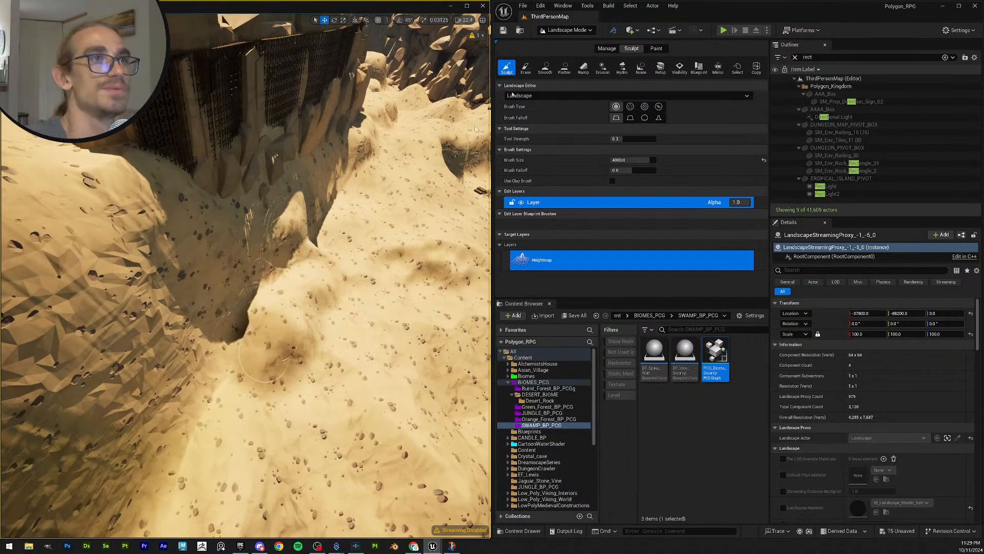
# Step: Erode the raised sand bumps along the crevice edge to blend them into the slope
pyautogui.click(565, 70)
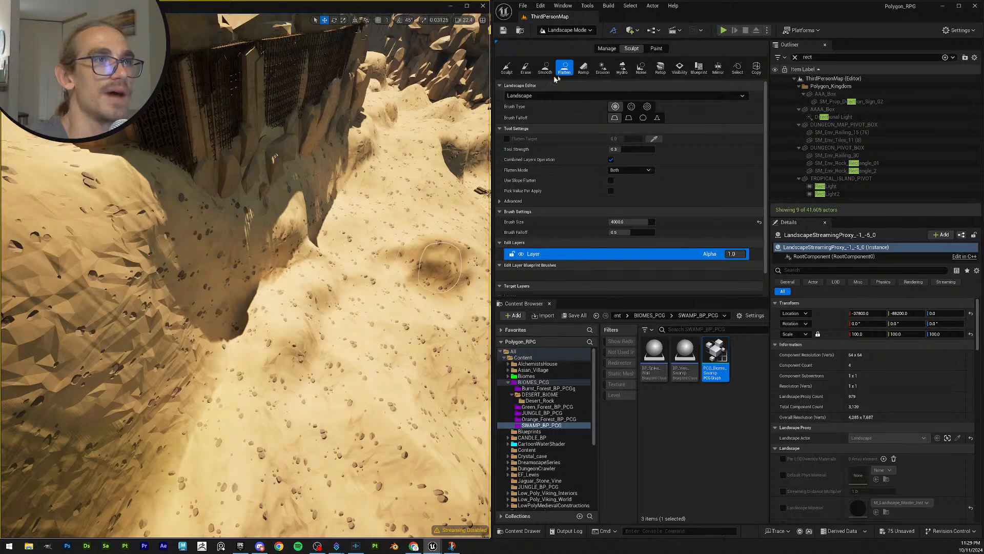
pyautogui.click(602, 68)
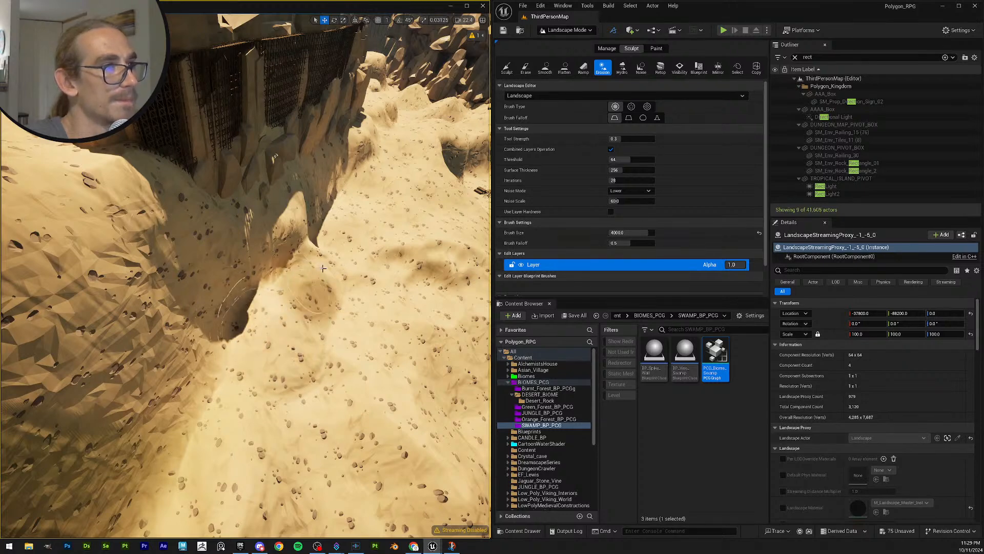
pyautogui.moveTo(309, 237)
pyautogui.mouseDown()
pyautogui.moveTo(299, 356)
pyautogui.moveTo(337, 360)
pyautogui.mouseUp()
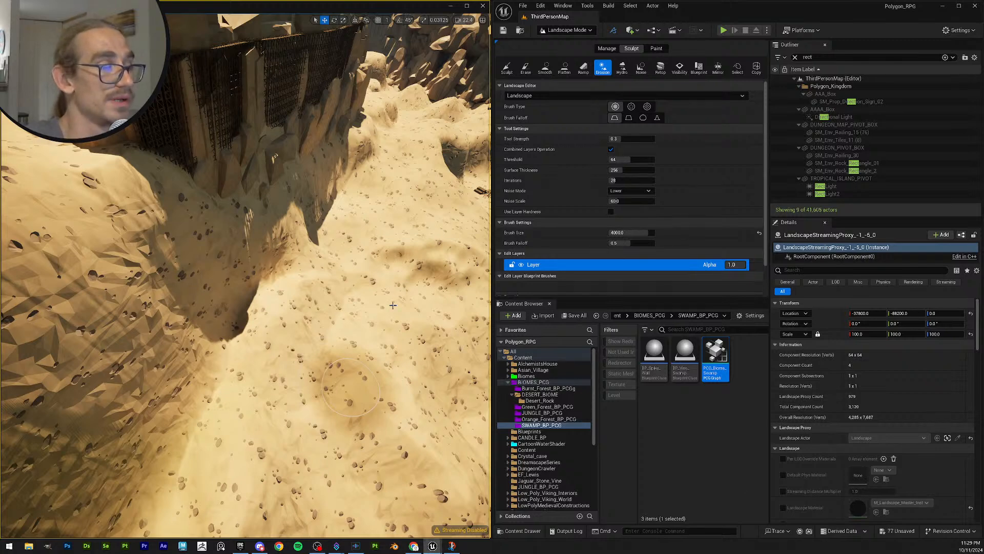
# Step: Erode the rounded sand mound beside the cacti and dead branches in the open desert floor
pyautogui.moveTo(312, 349)
pyautogui.mouseDown(button='right')
pyautogui.moveTo(410, 307)
pyautogui.moveTo(400, 311)
pyautogui.mouseUp(button='right')
pyautogui.press('w')
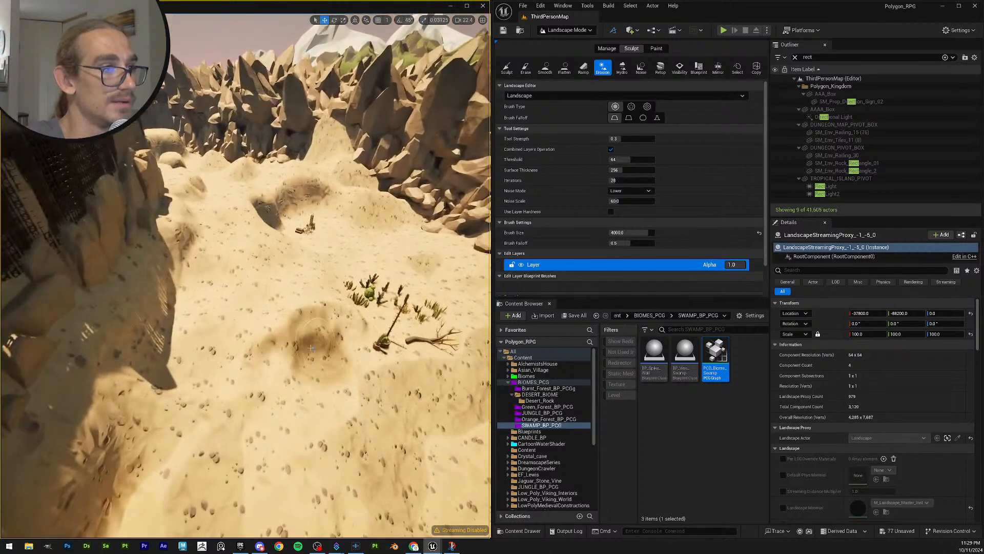
pyautogui.moveTo(311, 347)
pyautogui.mouseDown()
pyautogui.moveTo(318, 333)
pyautogui.moveTo(341, 336)
pyautogui.moveTo(296, 367)
pyautogui.moveTo(277, 359)
pyautogui.moveTo(235, 420)
pyautogui.moveTo(343, 307)
pyautogui.moveTo(351, 334)
pyautogui.mouseUp()
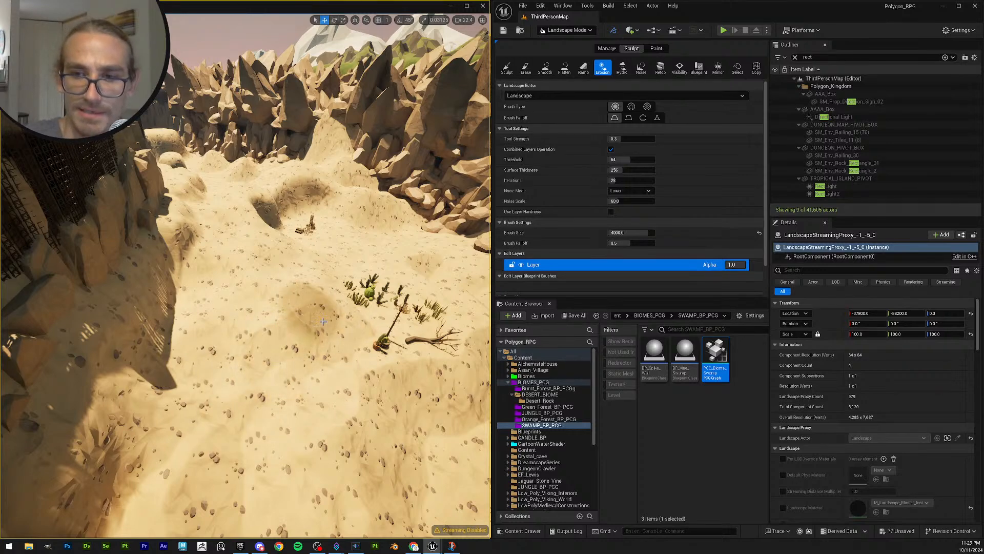
pyautogui.moveTo(308, 314); pyautogui.dragTo(311, 313, button='right')
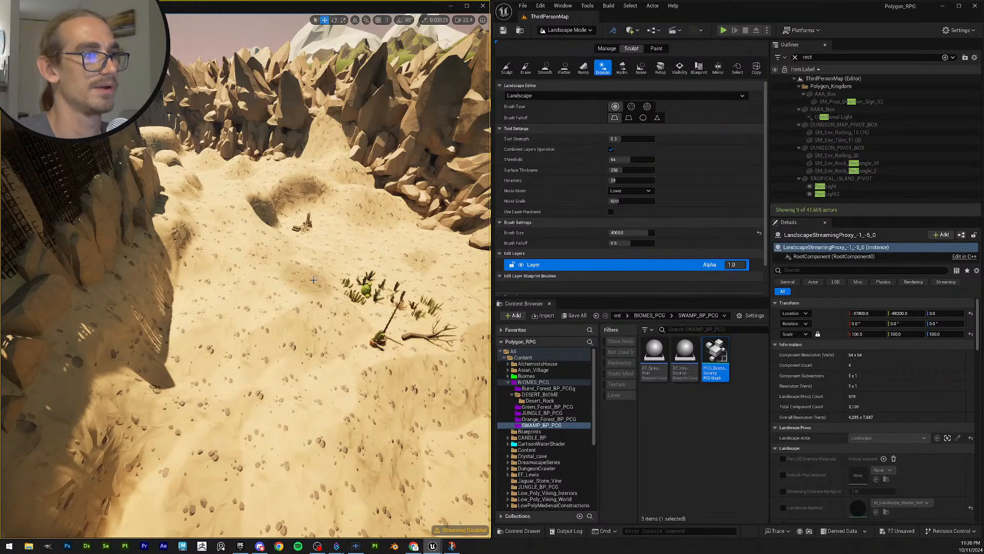
# Step: Erode the sand slope leading to the curved ridge and the ridge itself behind the small dry plants
pyautogui.press('w')
pyautogui.moveTo(305, 280)
pyautogui.mouseDown(button='right')
pyautogui.moveTo(293, 253)
pyautogui.moveTo(287, 280)
pyautogui.mouseUp(button='right')
pyautogui.press('w')
pyautogui.press('w')
pyautogui.moveTo(176, 342)
pyautogui.mouseDown()
pyautogui.moveTo(187, 353)
pyautogui.moveTo(169, 389)
pyautogui.moveTo(154, 369)
pyautogui.moveTo(182, 375)
pyautogui.moveTo(169, 307)
pyautogui.moveTo(205, 264)
pyautogui.moveTo(240, 380)
pyautogui.mouseUp()
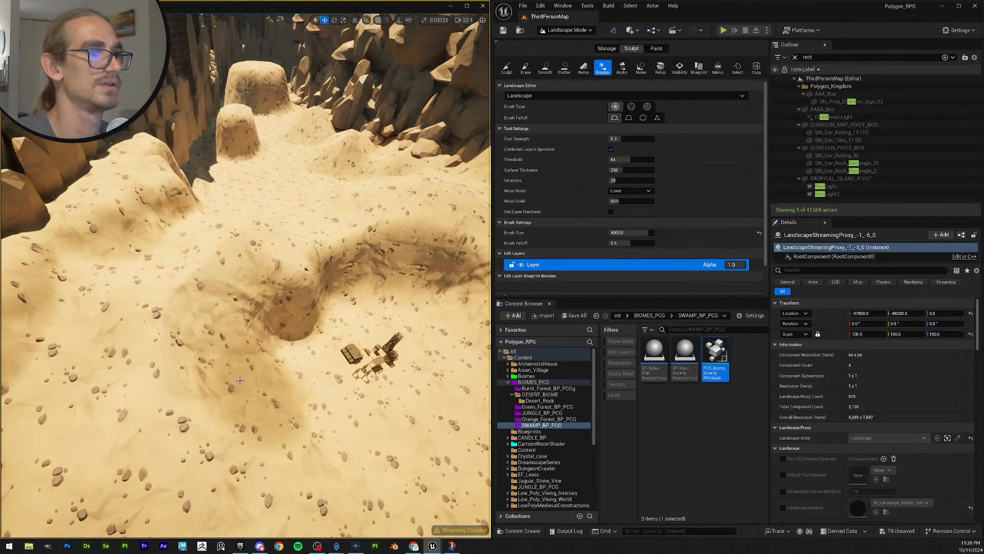
pyautogui.moveTo(328, 266)
pyautogui.mouseDown()
pyautogui.moveTo(239, 374)
pyautogui.moveTo(282, 295)
pyautogui.moveTo(381, 186)
pyautogui.mouseUp()
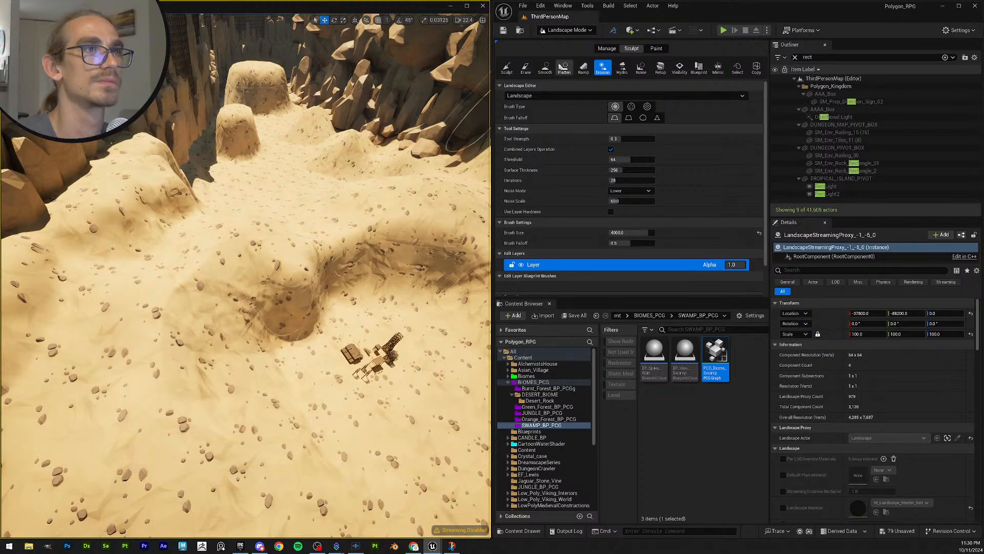
# Step: Smooth the curved sand ridge and the low mound in front of the boulder pile
pyautogui.click(544, 71)
pyautogui.moveTo(264, 251)
pyautogui.mouseDown()
pyautogui.moveTo(296, 287)
pyautogui.moveTo(246, 274)
pyautogui.moveTo(286, 301)
pyautogui.moveTo(290, 257)
pyautogui.moveTo(198, 297)
pyautogui.mouseUp()
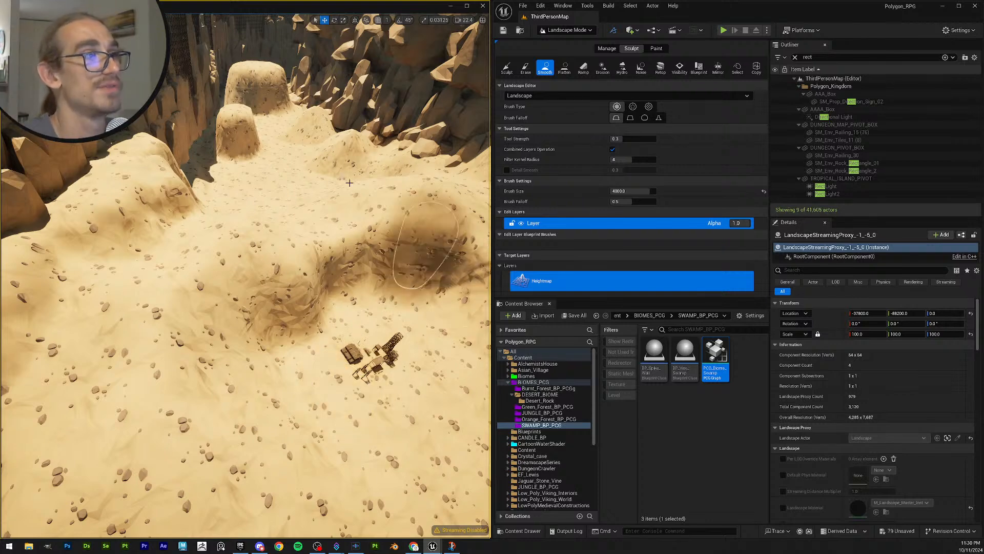
pyautogui.moveTo(311, 202)
pyautogui.mouseDown(button='right')
pyautogui.moveTo(410, 154)
pyautogui.moveTo(256, 235)
pyautogui.moveTo(287, 266)
pyautogui.mouseUp(button='right')
pyautogui.press('w')
pyautogui.scroll(1, 311, 203)
pyautogui.moveTo(281, 302)
pyautogui.mouseDown()
pyautogui.moveTo(241, 334)
pyautogui.moveTo(298, 297)
pyautogui.moveTo(273, 272)
pyautogui.moveTo(266, 307)
pyautogui.moveTo(325, 287)
pyautogui.moveTo(281, 264)
pyautogui.moveTo(287, 287)
pyautogui.moveTo(277, 241)
pyautogui.moveTo(262, 233)
pyautogui.moveTo(267, 249)
pyautogui.mouseUp()
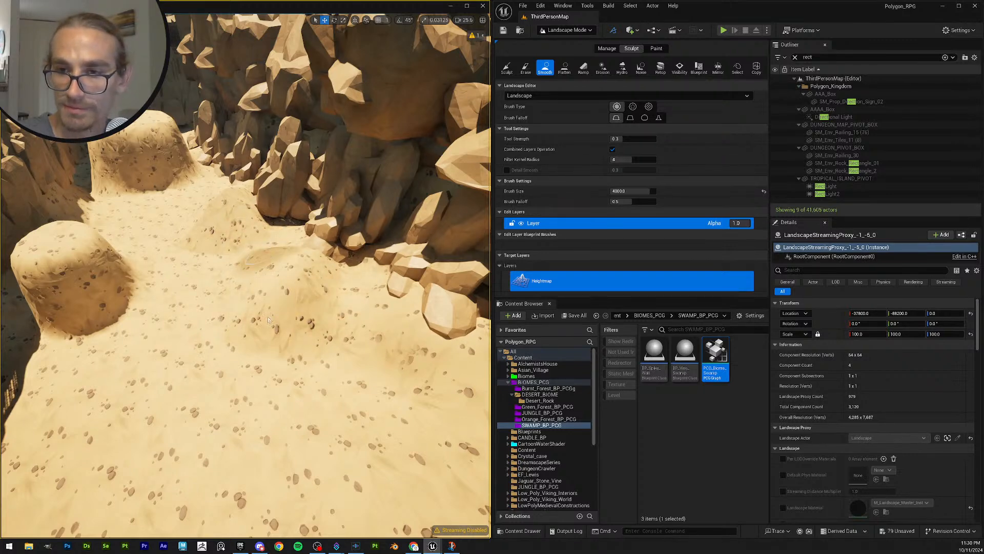
# Step: Raise the sand around the small boulders at the foot of the overhanging cliff with the Sculpt tool
pyautogui.moveTo(231, 326); pyautogui.dragTo(380, 318, button='right')
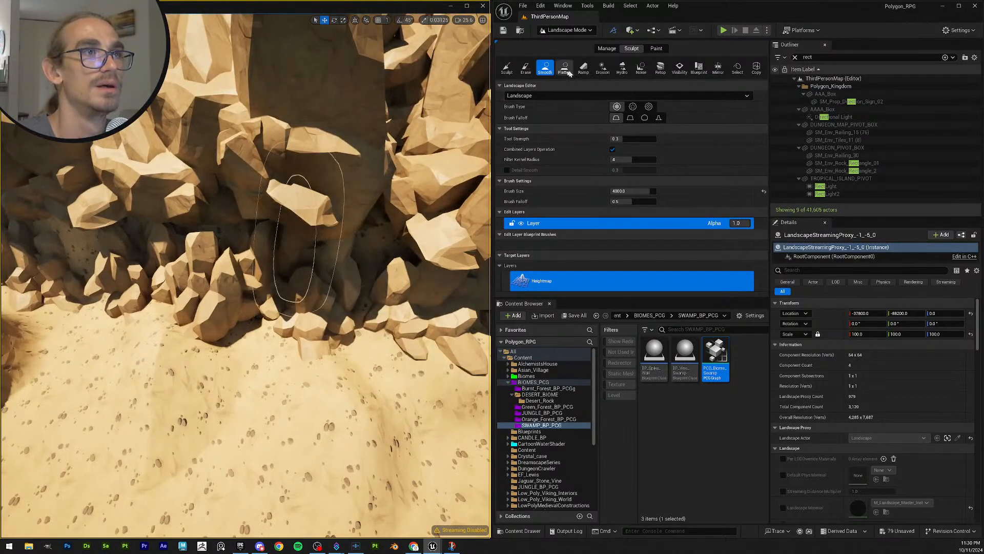
pyautogui.click(507, 67)
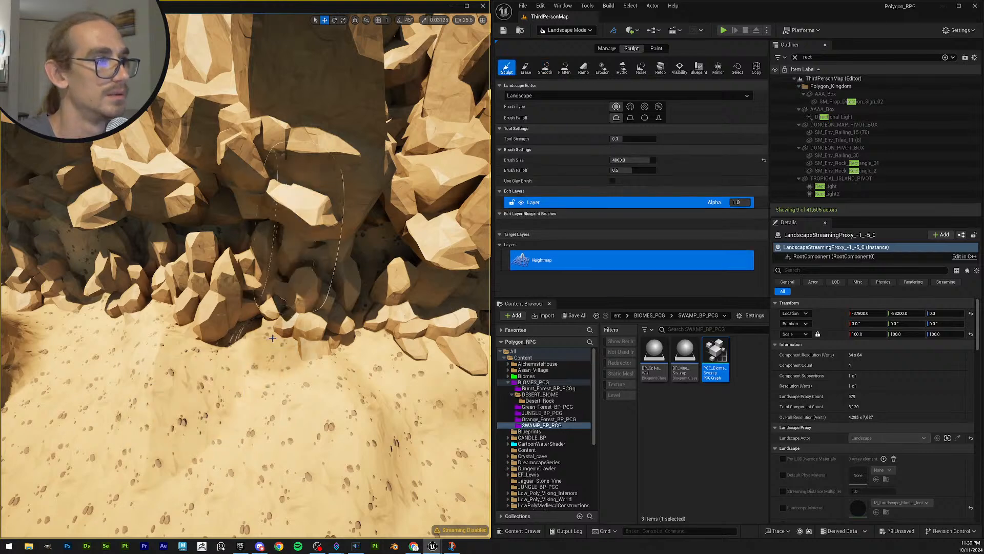
pyautogui.moveTo(272, 338)
pyautogui.mouseDown()
pyautogui.moveTo(256, 336)
pyautogui.moveTo(353, 306)
pyautogui.mouseUp()
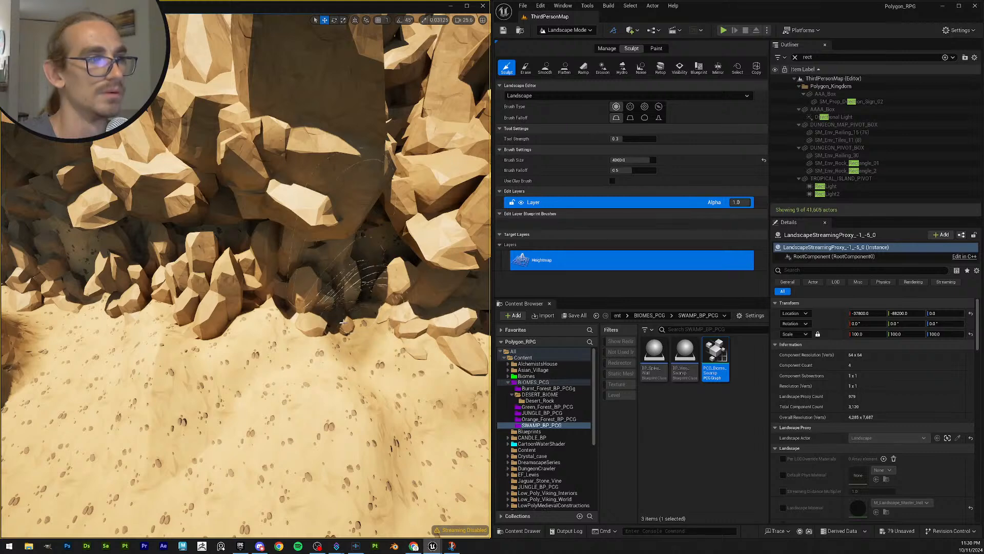
pyautogui.moveTo(343, 322); pyautogui.dragTo(346, 323, button='right')
pyautogui.press('s')
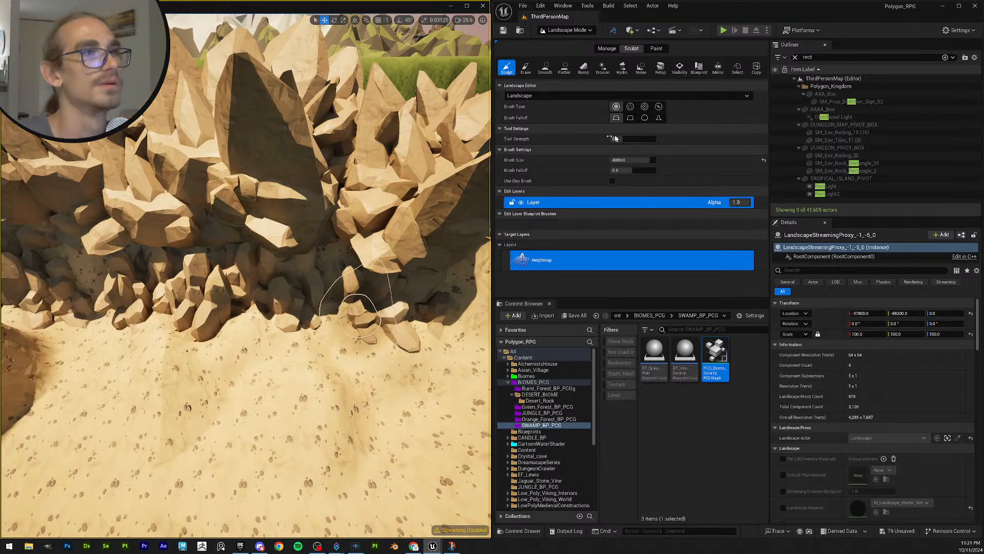
# Step: Smooth the sand edge along the row of small boulders below the overhanging cliff
pyautogui.click(539, 71)
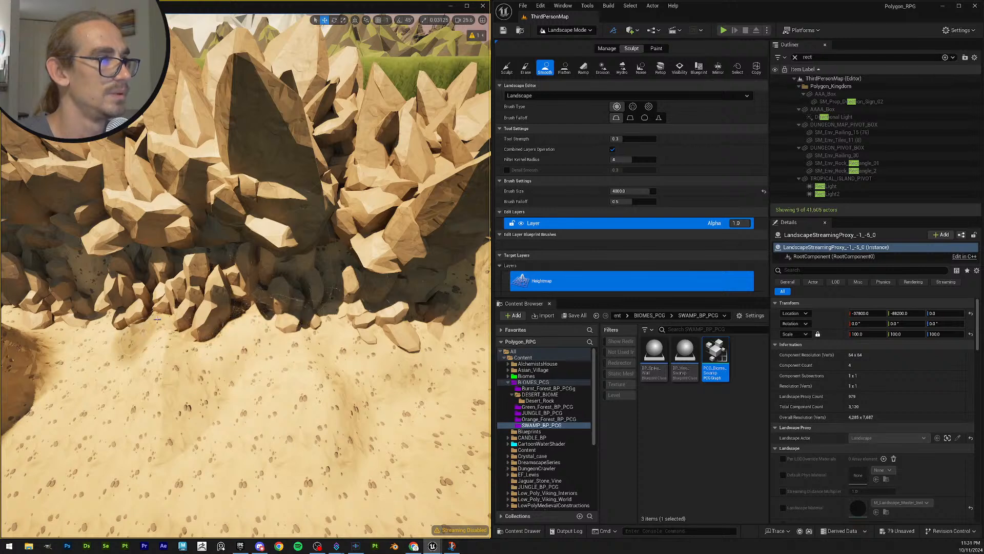
pyautogui.moveTo(165, 345)
pyautogui.mouseDown()
pyautogui.moveTo(230, 376)
pyautogui.moveTo(205, 433)
pyautogui.moveTo(272, 329)
pyautogui.moveTo(492, 311)
pyautogui.mouseUp()
pyautogui.moveTo(406, 331); pyautogui.dragTo(266, 321)
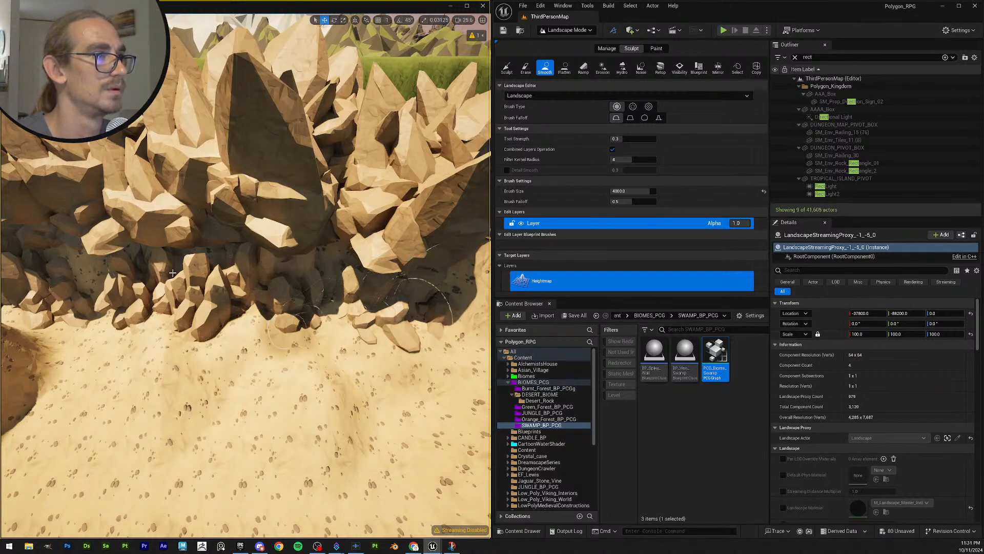
pyautogui.rightClick(130, 286)
pyautogui.moveTo(227, 263)
pyautogui.mouseDown(button='right')
pyautogui.moveTo(129, 303)
pyautogui.moveTo(102, 301)
pyautogui.moveTo(111, 302)
pyautogui.mouseUp(button='right')
pyautogui.press('w')
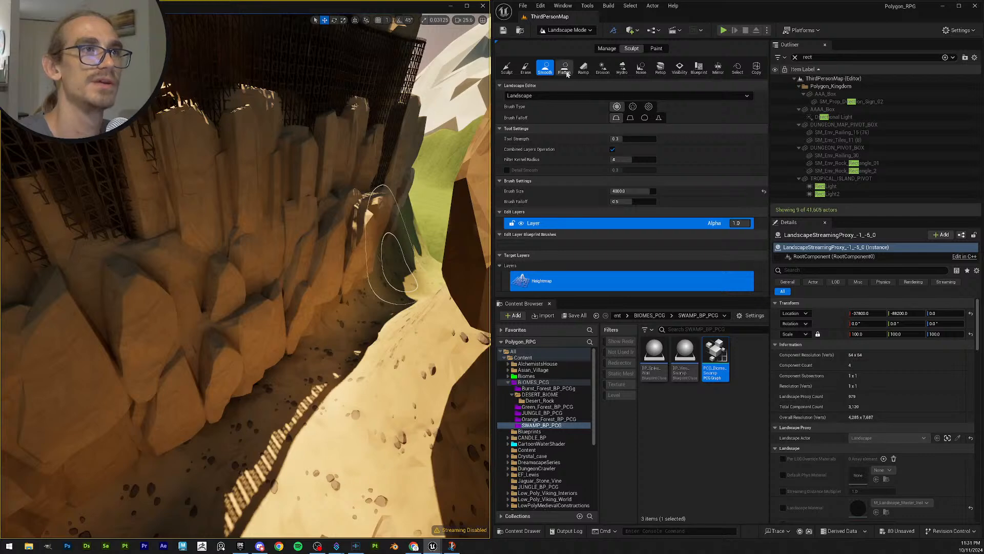
# Step: Raise the sunken ground along the base of the desert cliff wall with the Sculpt brush
pyautogui.click(564, 67)
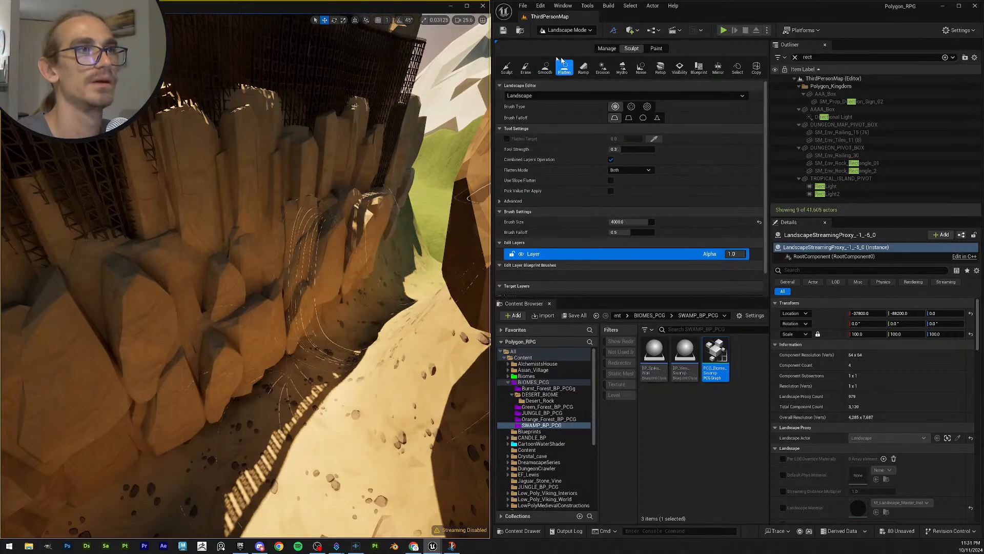
pyautogui.click(506, 68)
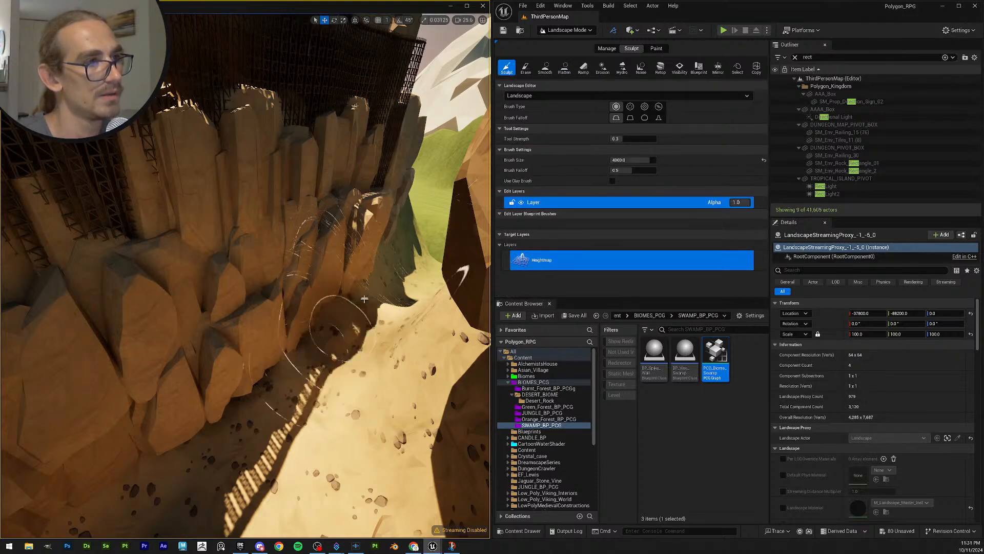
pyautogui.moveTo(365, 299)
pyautogui.mouseDown()
pyautogui.moveTo(244, 426)
pyautogui.moveTo(248, 380)
pyautogui.moveTo(296, 388)
pyautogui.mouseUp()
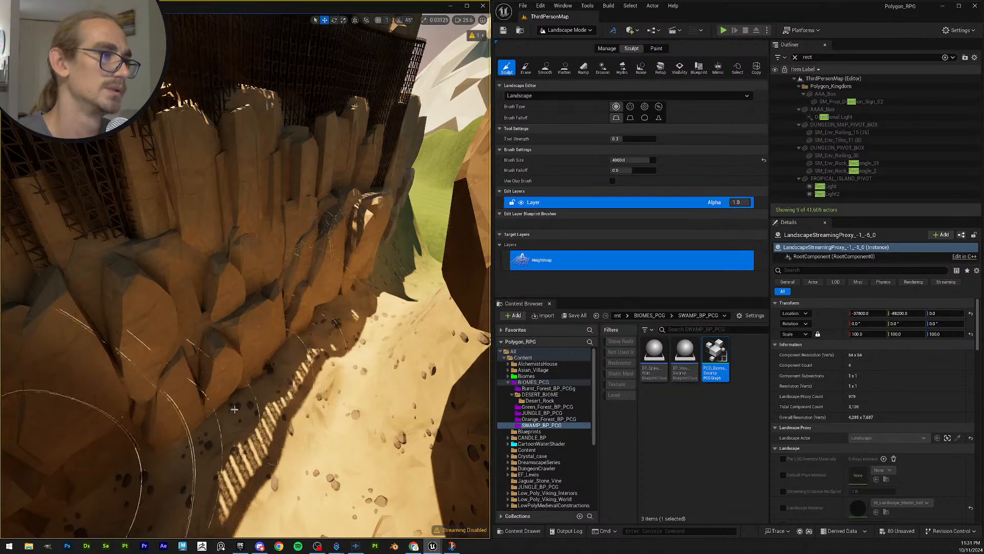
pyautogui.moveTo(314, 374); pyautogui.dragTo(318, 368, button='right')
pyautogui.moveTo(274, 364)
pyautogui.mouseDown()
pyautogui.moveTo(218, 350)
pyautogui.moveTo(147, 392)
pyautogui.mouseUp()
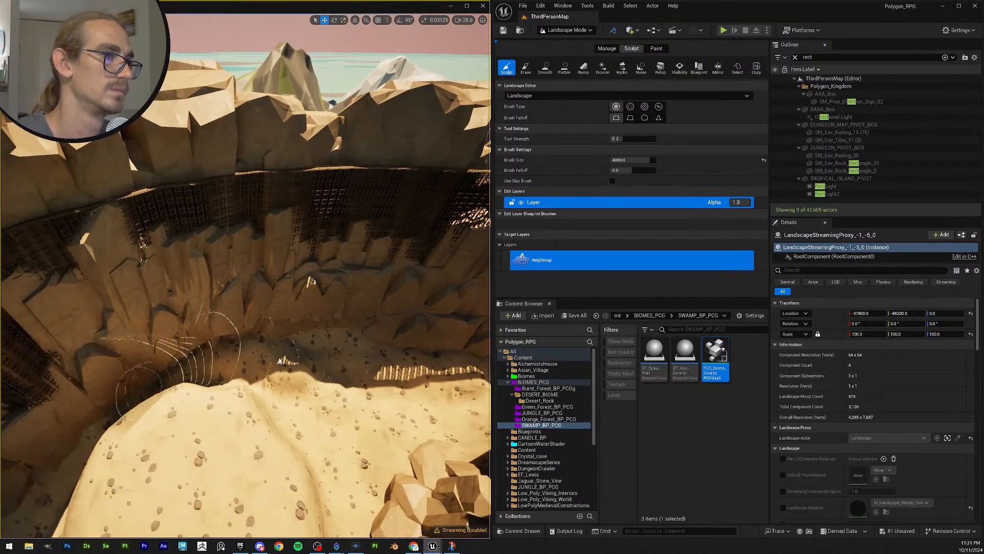
pyautogui.moveTo(291, 368)
pyautogui.mouseDown(button='right')
pyautogui.moveTo(293, 379)
pyautogui.moveTo(276, 331)
pyautogui.mouseUp(button='right')
pyautogui.moveTo(275, 330)
pyautogui.mouseDown()
pyautogui.moveTo(333, 232)
pyautogui.moveTo(360, 223)
pyautogui.mouseUp()
pyautogui.moveTo(359, 223)
pyautogui.mouseDown(button='right')
pyautogui.moveTo(411, 238)
pyautogui.moveTo(436, 228)
pyautogui.mouseUp(button='right')
pyautogui.moveTo(395, 296); pyautogui.dragTo(379, 338, button='right')
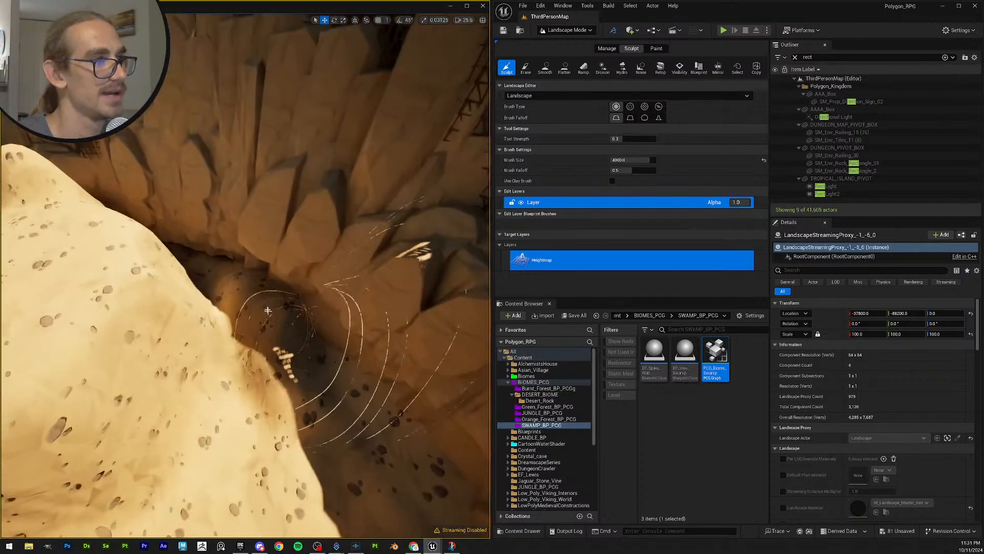
# Step: Smooth the raised ground between the cliff base and the sand mound with the Smooth brush
pyautogui.click(545, 69)
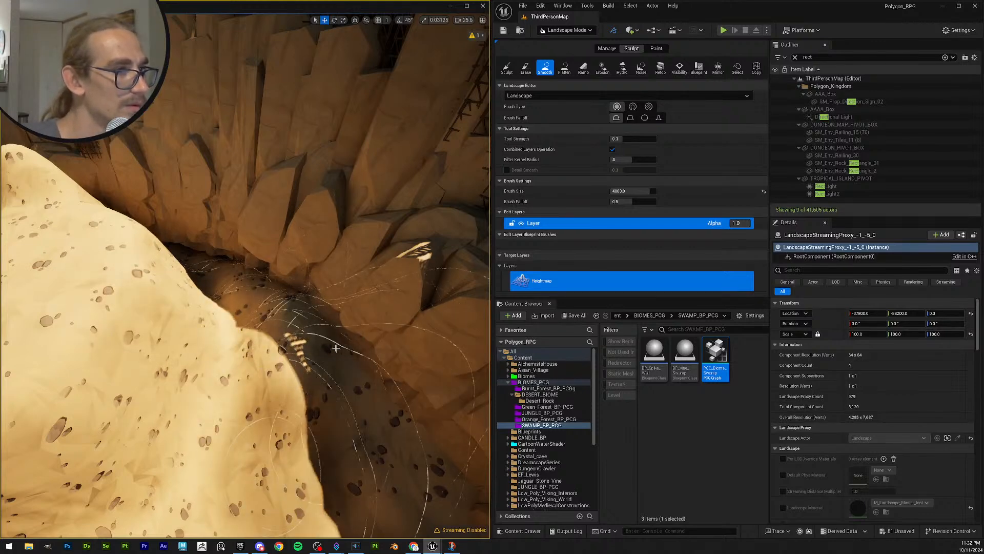
pyautogui.moveTo(322, 347)
pyautogui.mouseDown(button='right')
pyautogui.moveTo(318, 307)
pyautogui.moveTo(305, 351)
pyautogui.mouseUp(button='right')
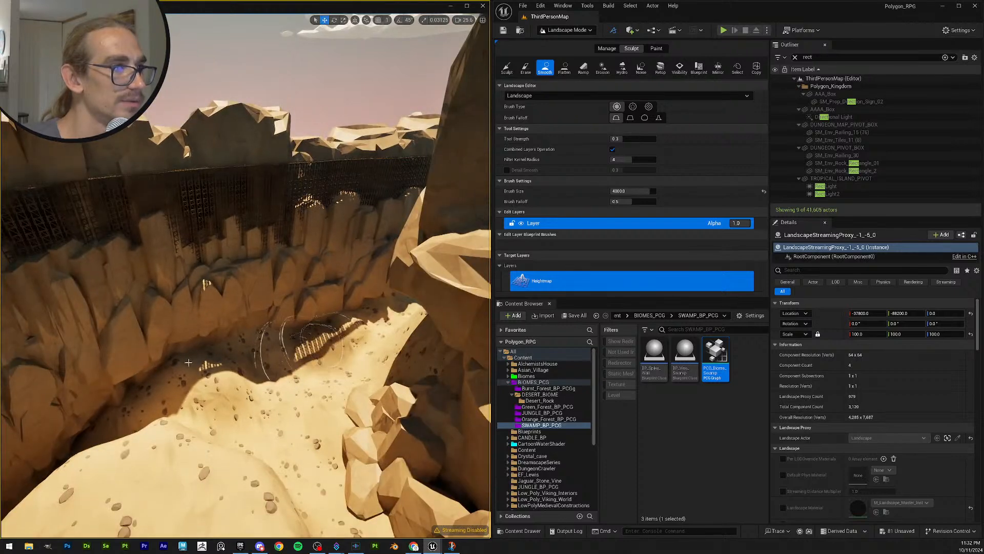
pyautogui.moveTo(377, 320); pyautogui.dragTo(212, 392)
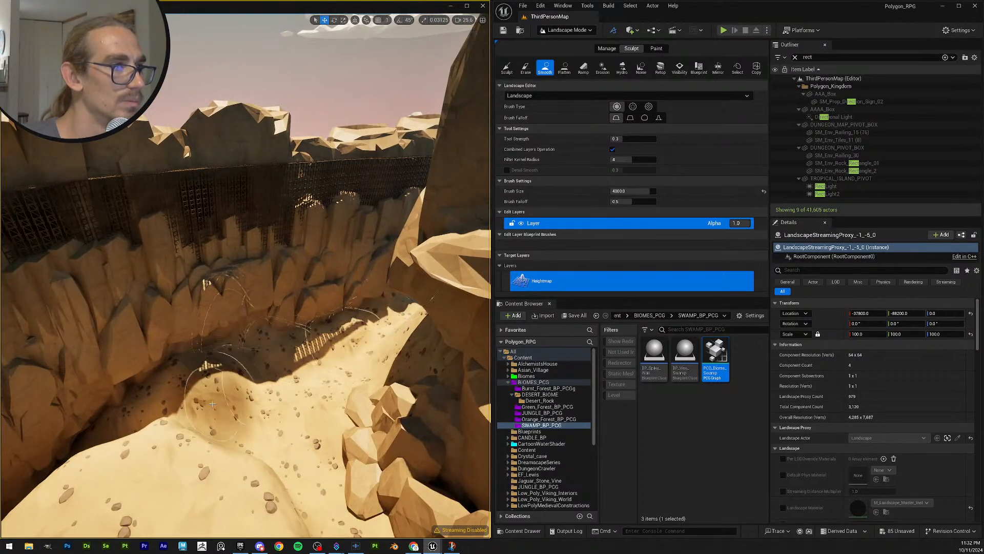
# Step: Roughen the sand ridge and gully floor along the cliff base with the Erosion brush
pyautogui.click(603, 68)
pyautogui.moveTo(231, 301); pyautogui.dragTo(232, 301, button='right')
pyautogui.moveTo(252, 314)
pyautogui.mouseDown()
pyautogui.moveTo(279, 284)
pyautogui.moveTo(256, 292)
pyautogui.moveTo(282, 300)
pyautogui.moveTo(276, 358)
pyautogui.moveTo(207, 343)
pyautogui.moveTo(121, 345)
pyautogui.moveTo(221, 307)
pyautogui.moveTo(442, 273)
pyautogui.mouseUp()
pyautogui.moveTo(378, 283)
pyautogui.mouseDown()
pyautogui.moveTo(418, 338)
pyautogui.moveTo(357, 355)
pyautogui.mouseUp()
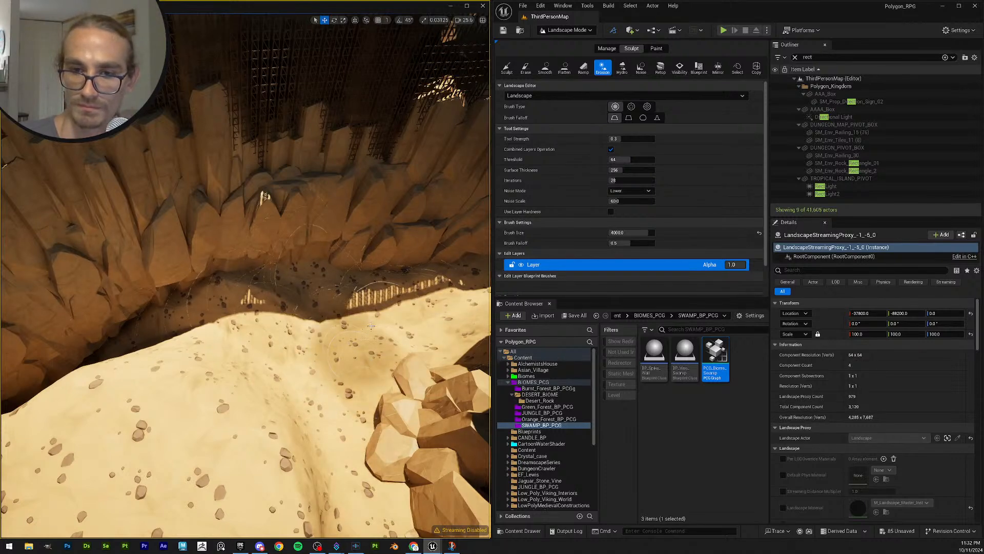
pyautogui.press('w')
pyautogui.moveTo(331, 330); pyautogui.dragTo(270, 375, button='right')
pyautogui.moveTo(271, 375)
pyautogui.mouseDown()
pyautogui.moveTo(277, 345)
pyautogui.moveTo(334, 286)
pyautogui.moveTo(255, 413)
pyautogui.mouseUp()
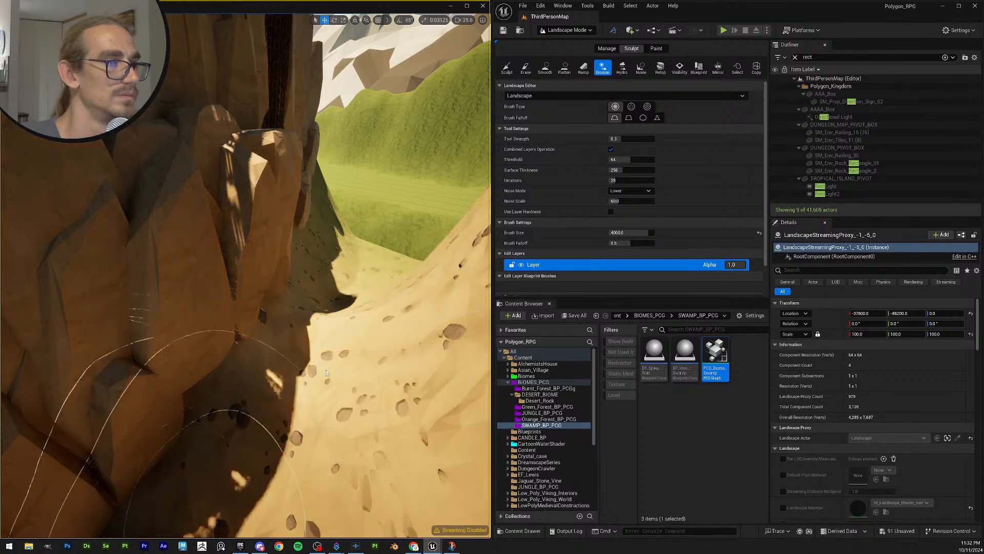
# Step: Erode the sand around the rock clusters on the canyon side opposite the cliff wall
pyautogui.press('s')
pyautogui.moveTo(350, 387)
pyautogui.mouseDown(button='right')
pyautogui.moveTo(411, 393)
pyautogui.moveTo(323, 387)
pyautogui.moveTo(328, 436)
pyautogui.moveTo(338, 405)
pyautogui.moveTo(315, 400)
pyautogui.moveTo(307, 379)
pyautogui.moveTo(285, 377)
pyautogui.moveTo(287, 415)
pyautogui.moveTo(290, 395)
pyautogui.mouseUp(button='right')
pyautogui.press('w')
pyautogui.press('w')
pyautogui.press('s')
pyautogui.moveTo(254, 215); pyautogui.dragTo(308, 217, button='right')
pyautogui.press('w')
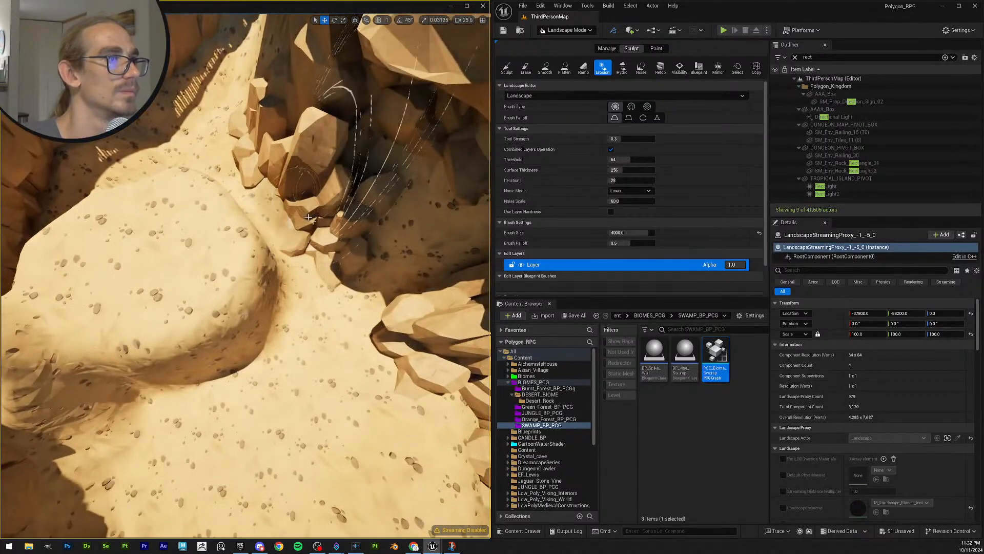
pyautogui.moveTo(408, 298); pyautogui.dragTo(327, 271)
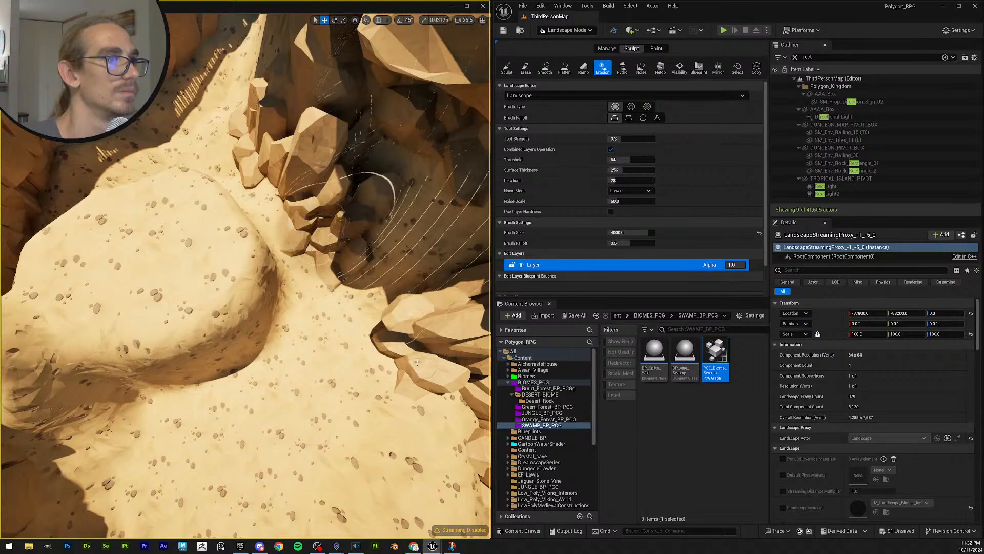
pyautogui.moveTo(416, 362); pyautogui.dragTo(384, 310)
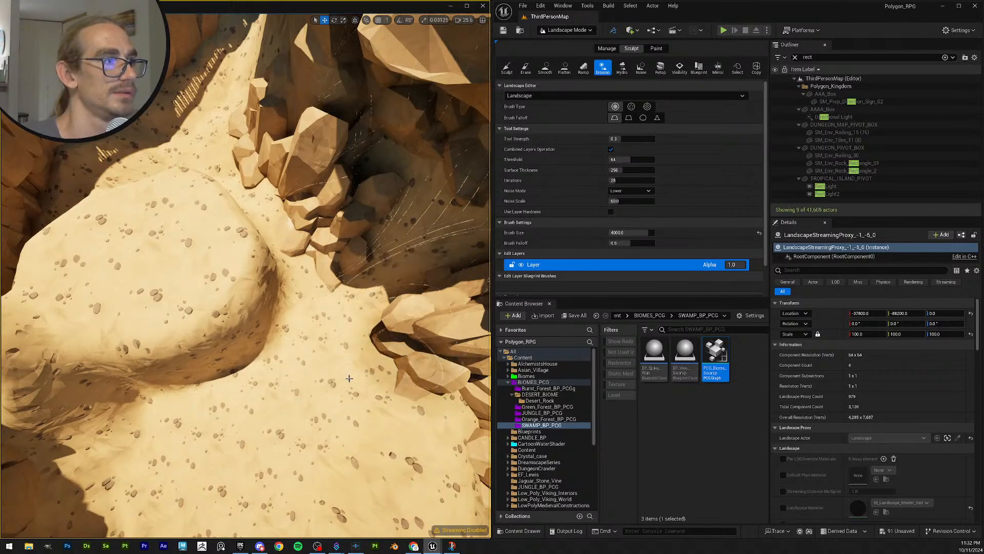
# Step: Wear down the steep side and top of the large sand mound with the Erosion brush
pyautogui.moveTo(361, 352); pyautogui.dragTo(275, 278, button='right')
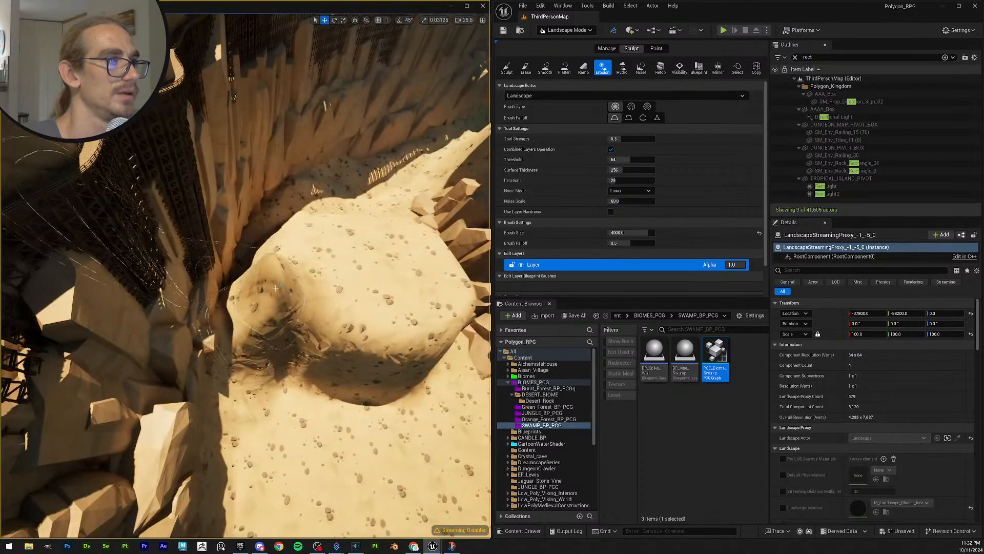
pyautogui.moveTo(264, 351); pyautogui.dragTo(286, 397)
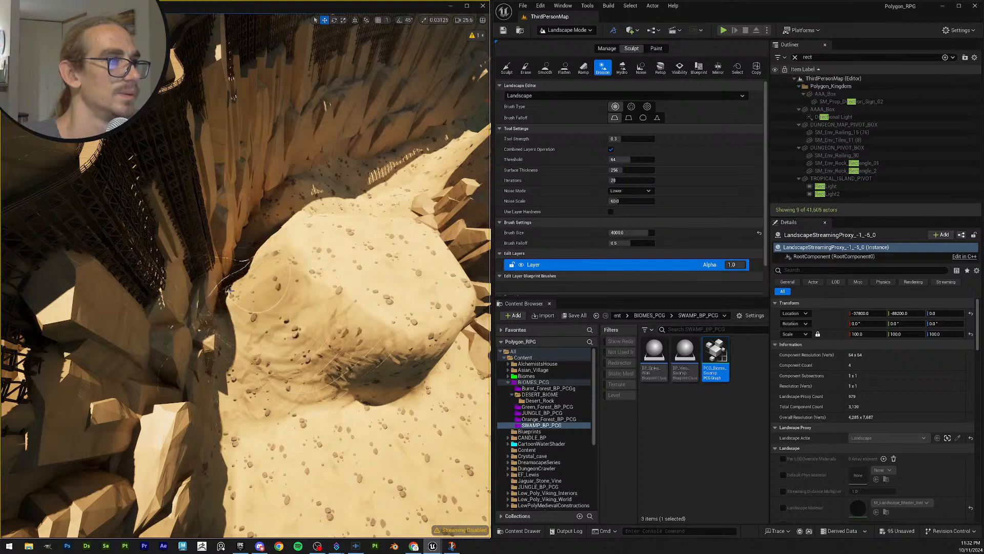
pyautogui.moveTo(230, 290)
pyautogui.mouseDown()
pyautogui.moveTo(336, 334)
pyautogui.moveTo(266, 307)
pyautogui.moveTo(303, 225)
pyautogui.moveTo(376, 301)
pyautogui.moveTo(266, 400)
pyautogui.moveTo(364, 349)
pyautogui.moveTo(377, 385)
pyautogui.moveTo(433, 313)
pyautogui.moveTo(437, 327)
pyautogui.moveTo(369, 400)
pyautogui.moveTo(361, 426)
pyautogui.moveTo(367, 412)
pyautogui.moveTo(356, 409)
pyautogui.mouseUp()
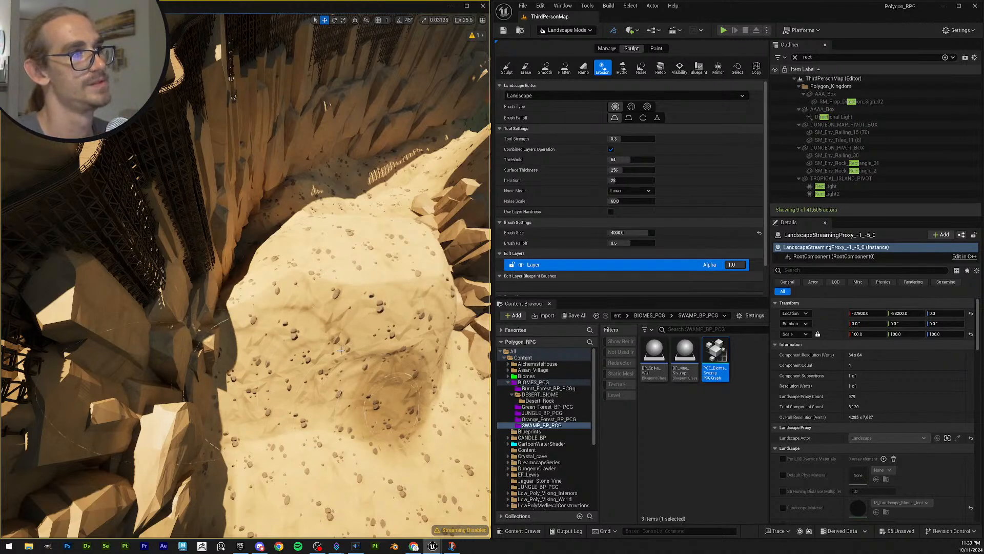
pyautogui.moveTo(368, 350); pyautogui.dragTo(297, 354, button='right')
pyautogui.moveTo(346, 328)
pyautogui.mouseDown()
pyautogui.moveTo(283, 320)
pyautogui.moveTo(305, 334)
pyautogui.mouseUp()
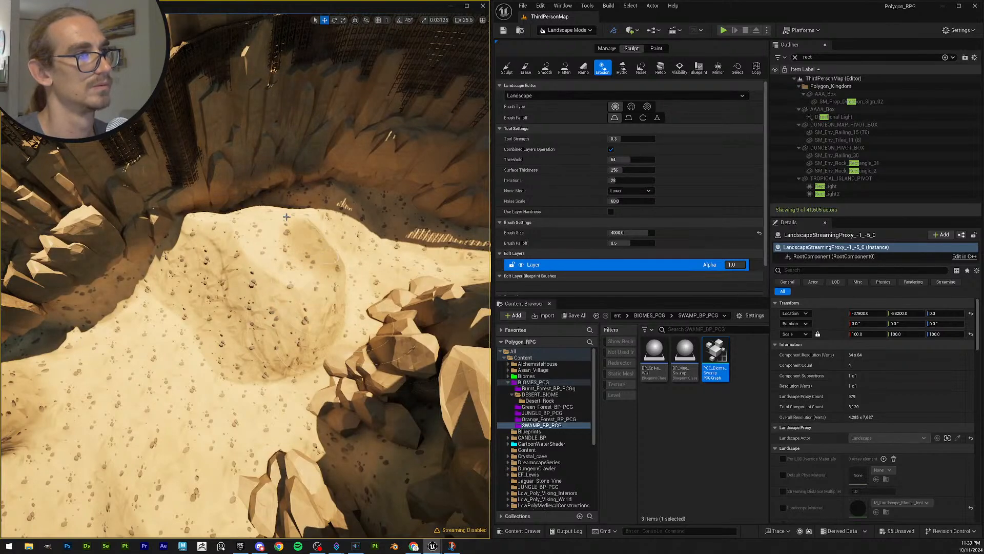
pyautogui.moveTo(200, 237)
pyautogui.mouseDown()
pyautogui.moveTo(171, 242)
pyautogui.moveTo(312, 262)
pyautogui.moveTo(220, 261)
pyautogui.mouseUp()
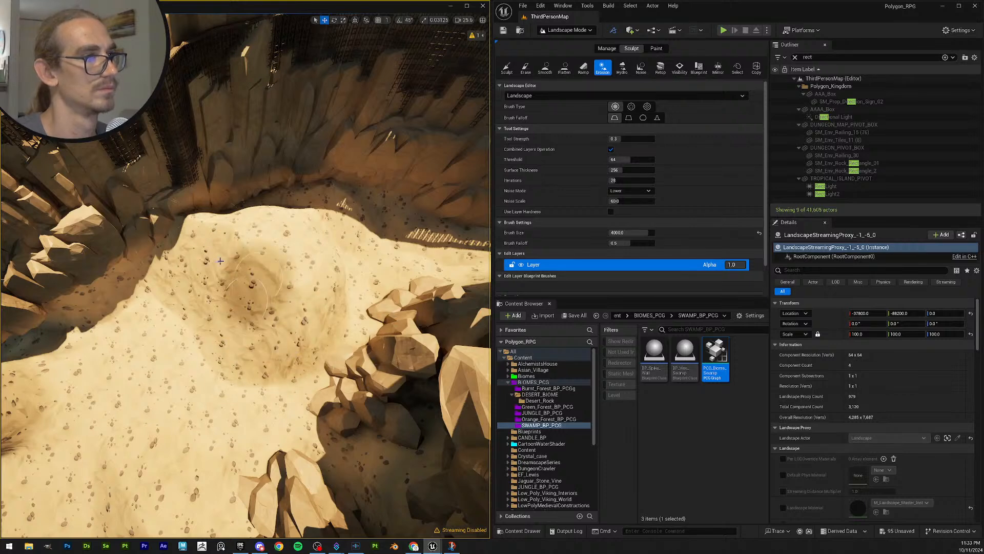
# Step: Soften the eroded surface of the large sand mound with the Smooth brush
pyautogui.click(545, 67)
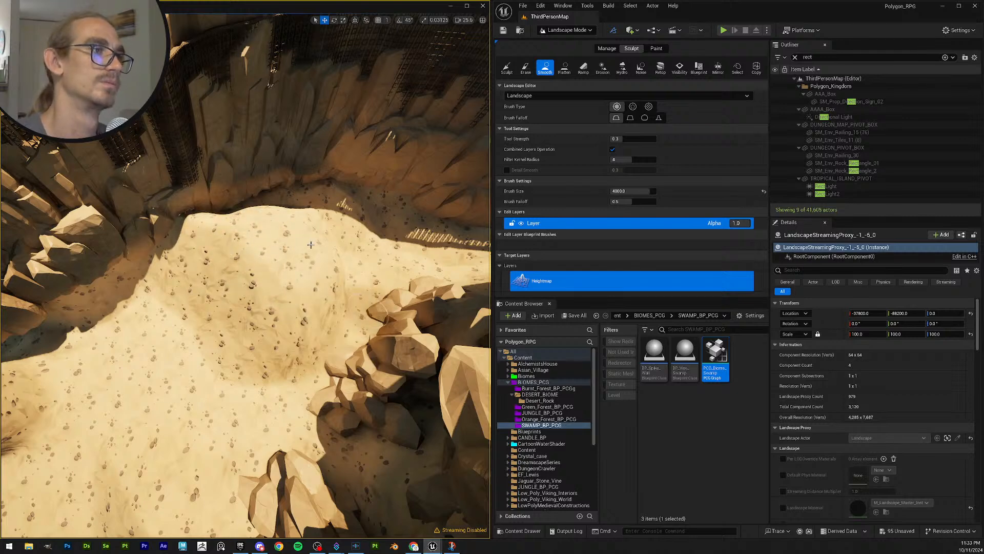
pyautogui.moveTo(371, 306)
pyautogui.mouseDown(button='right')
pyautogui.moveTo(367, 295)
pyautogui.moveTo(356, 302)
pyautogui.moveTo(371, 306)
pyautogui.mouseUp(button='right')
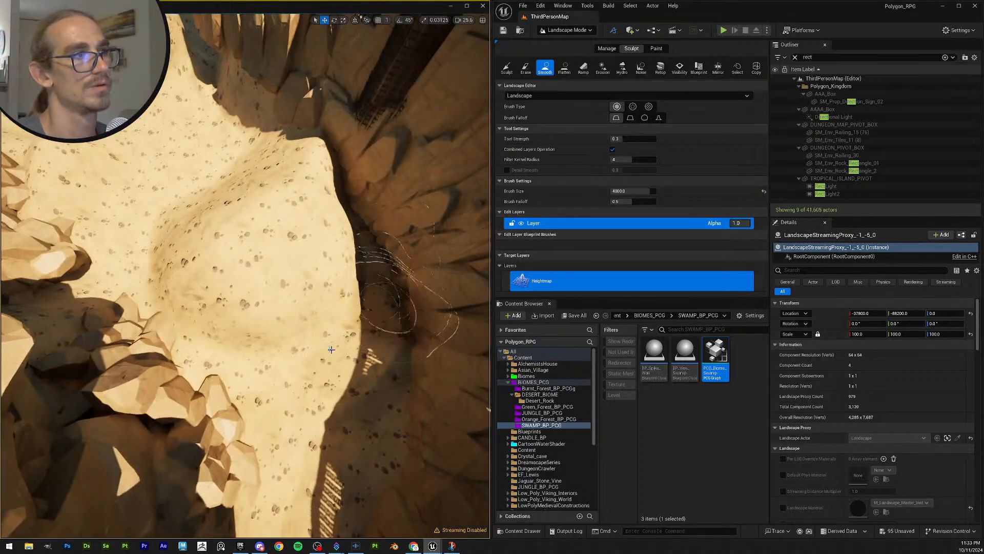
pyautogui.moveTo(359, 327); pyautogui.dragTo(336, 319, button='right')
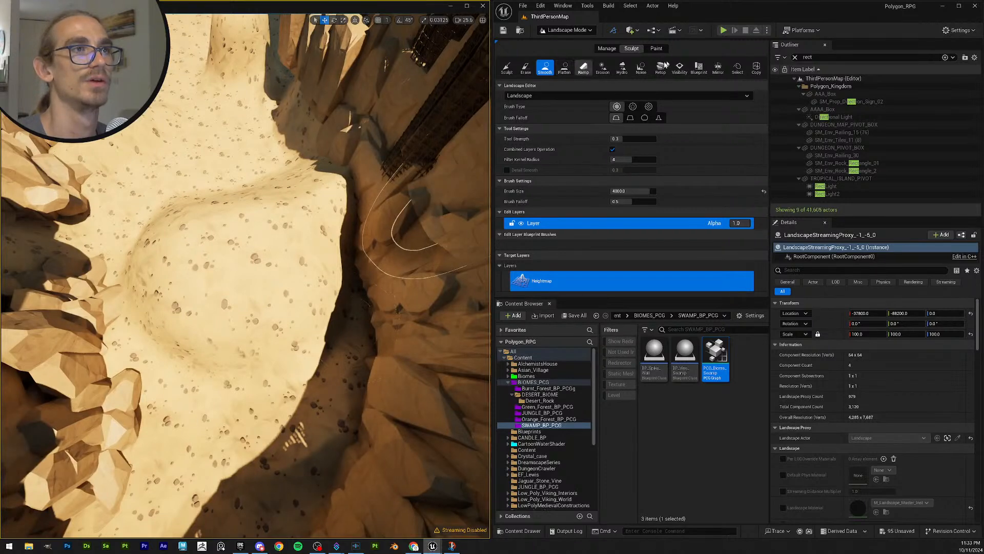
# Step: Apply the Erosion brush to the top of the sand mound beside the cliff gully
pyautogui.click(600, 70)
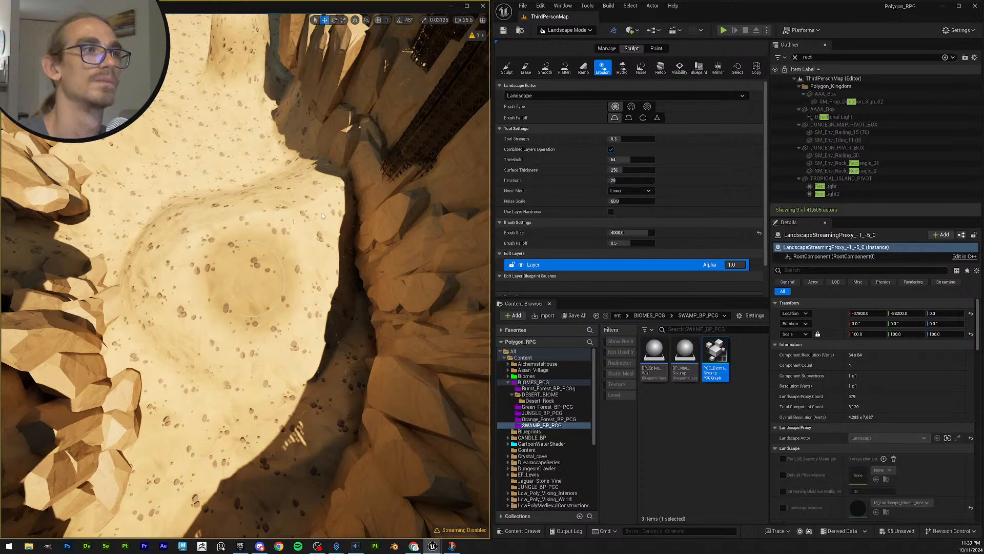
pyautogui.press('w')
pyautogui.moveTo(268, 272)
pyautogui.mouseDown(button='right')
pyautogui.moveTo(266, 193)
pyautogui.moveTo(271, 257)
pyautogui.mouseUp(button='right')
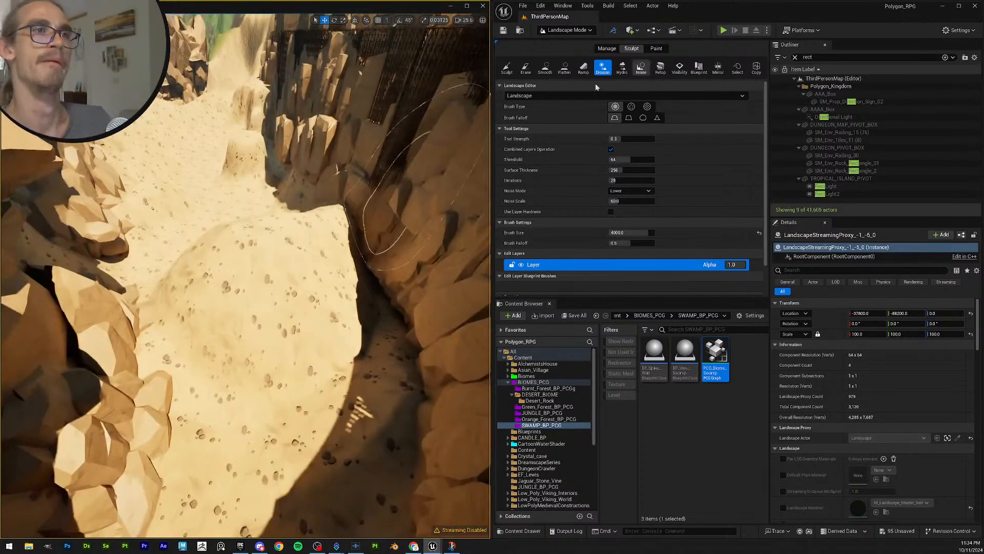
# Step: Smooth the top and slopes of the sand mound again with the Smooth brush
pyautogui.click(545, 69)
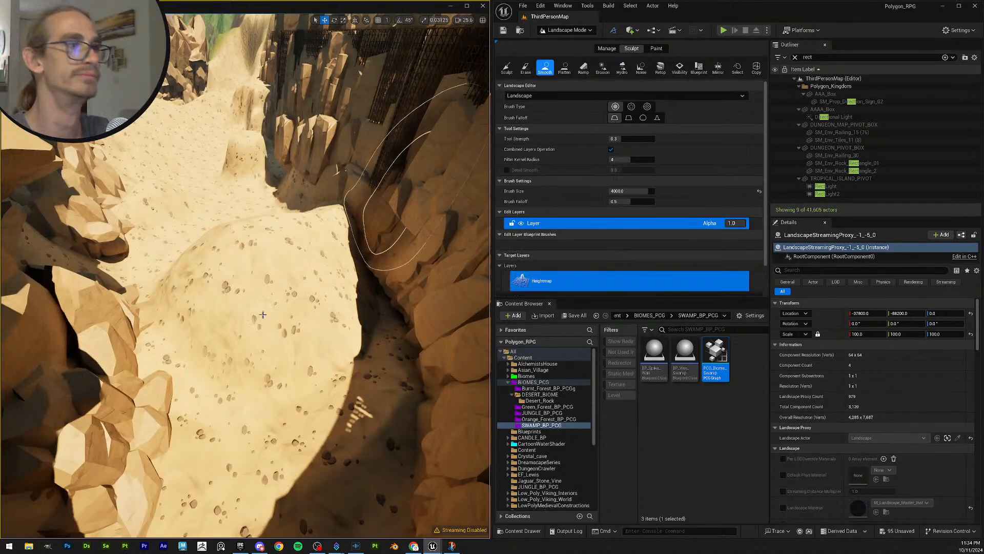
pyautogui.moveTo(156, 296); pyautogui.dragTo(224, 225)
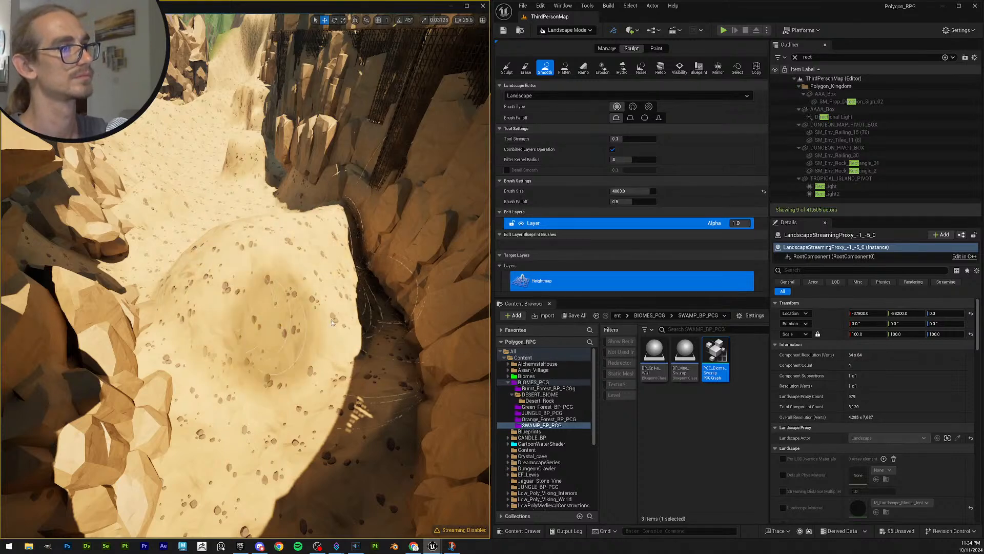
pyautogui.moveTo(335, 328)
pyautogui.mouseDown(button='right')
pyautogui.moveTo(415, 333)
pyautogui.moveTo(399, 331)
pyautogui.moveTo(378, 278)
pyautogui.mouseUp(button='right')
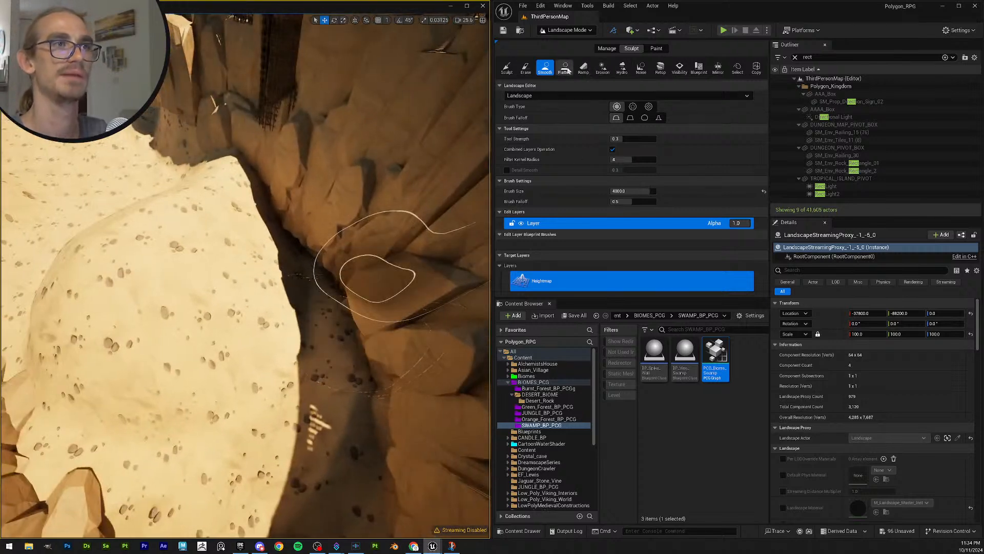
# Step: Level the mound's crest and its edge facing the cliff gully with the Flatten brush
pyautogui.click(566, 69)
pyautogui.moveTo(275, 234); pyautogui.dragTo(195, 190)
pyautogui.moveTo(179, 229)
pyautogui.mouseDown()
pyautogui.moveTo(87, 329)
pyautogui.moveTo(152, 360)
pyautogui.moveTo(67, 333)
pyautogui.moveTo(72, 292)
pyautogui.moveTo(222, 333)
pyautogui.mouseUp()
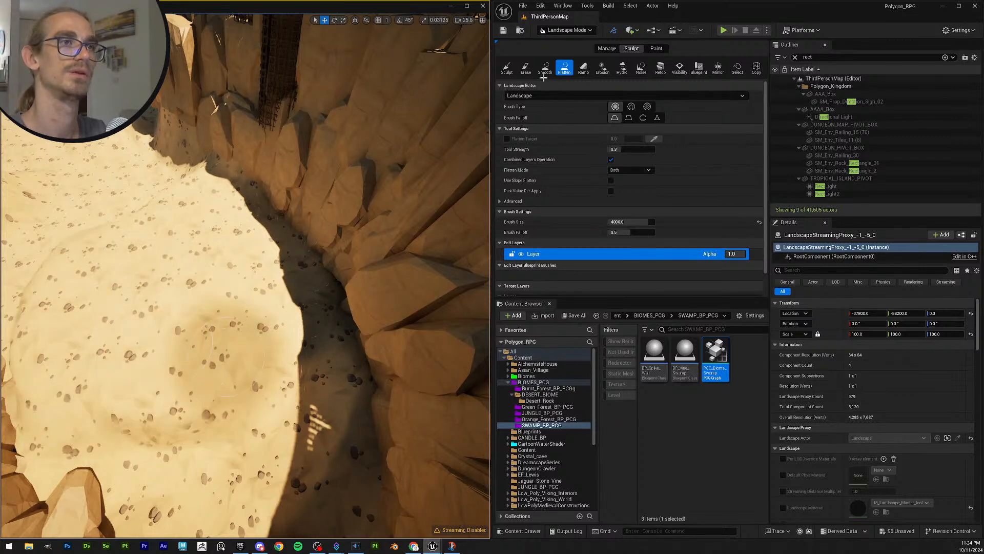
# Step: Erode the flattened mound and the slope down to the lower canyon floor for a natural sand surface
pyautogui.click(603, 68)
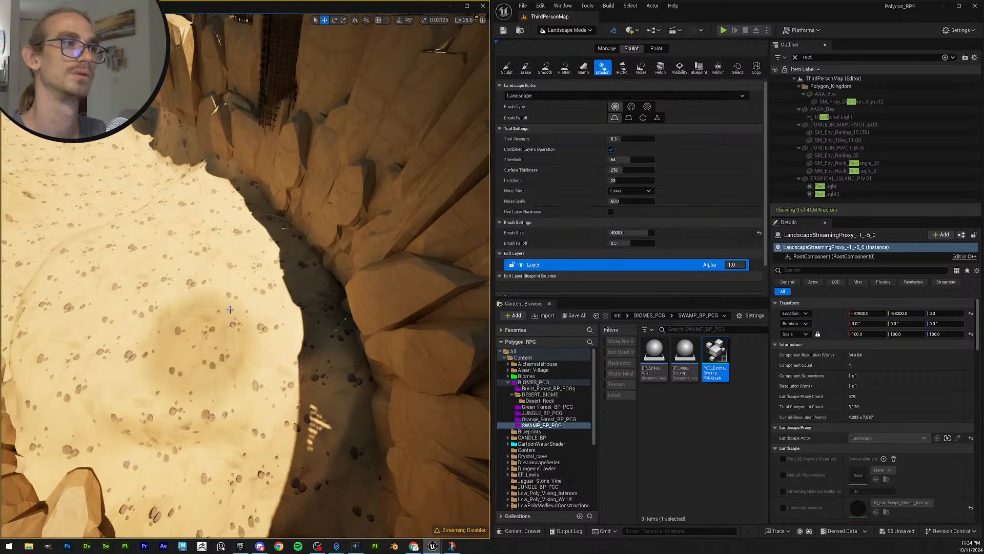
pyautogui.moveTo(200, 350); pyautogui.dragTo(196, 349, button='right')
pyautogui.moveTo(196, 348)
pyautogui.mouseDown()
pyautogui.moveTo(241, 342)
pyautogui.moveTo(262, 313)
pyautogui.moveTo(318, 303)
pyautogui.moveTo(292, 400)
pyautogui.moveTo(272, 418)
pyautogui.mouseUp()
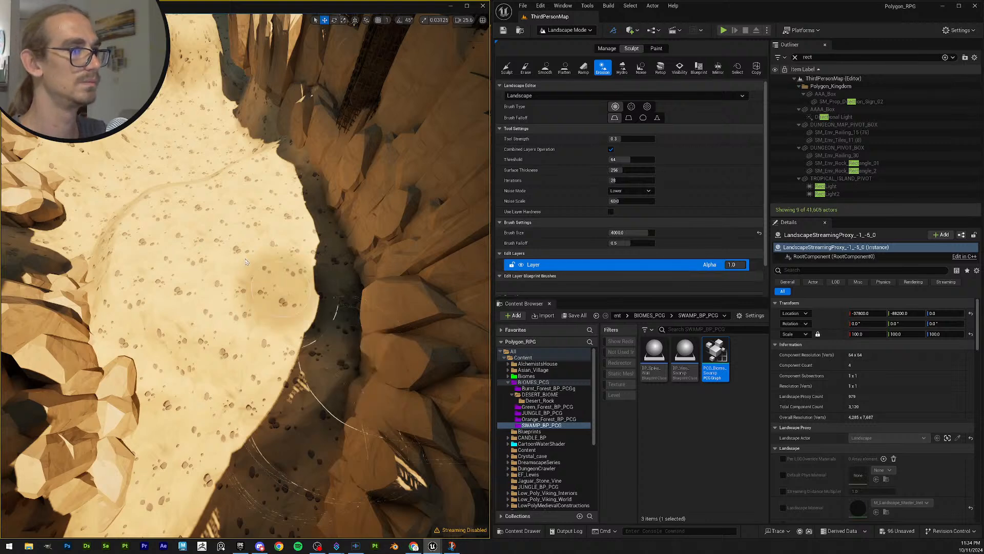
pyautogui.press('w')
pyautogui.moveTo(244, 263)
pyautogui.mouseDown(button='right')
pyautogui.moveTo(277, 215)
pyautogui.moveTo(307, 210)
pyautogui.moveTo(271, 308)
pyautogui.mouseUp(button='right')
pyautogui.press('s')
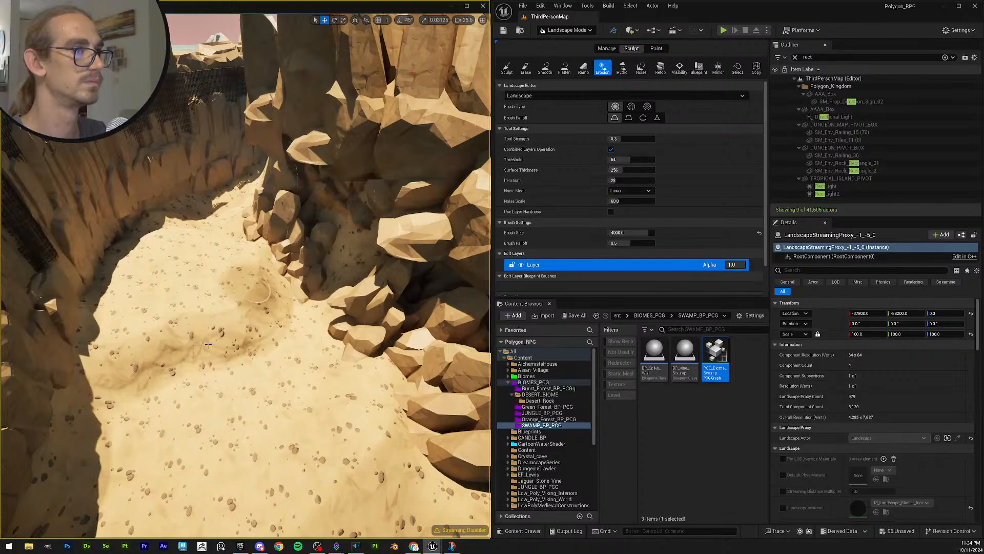
pyautogui.moveTo(208, 344)
pyautogui.mouseDown()
pyautogui.moveTo(114, 345)
pyautogui.moveTo(159, 312)
pyautogui.moveTo(198, 338)
pyautogui.moveTo(234, 328)
pyautogui.moveTo(271, 289)
pyautogui.moveTo(244, 260)
pyautogui.mouseUp()
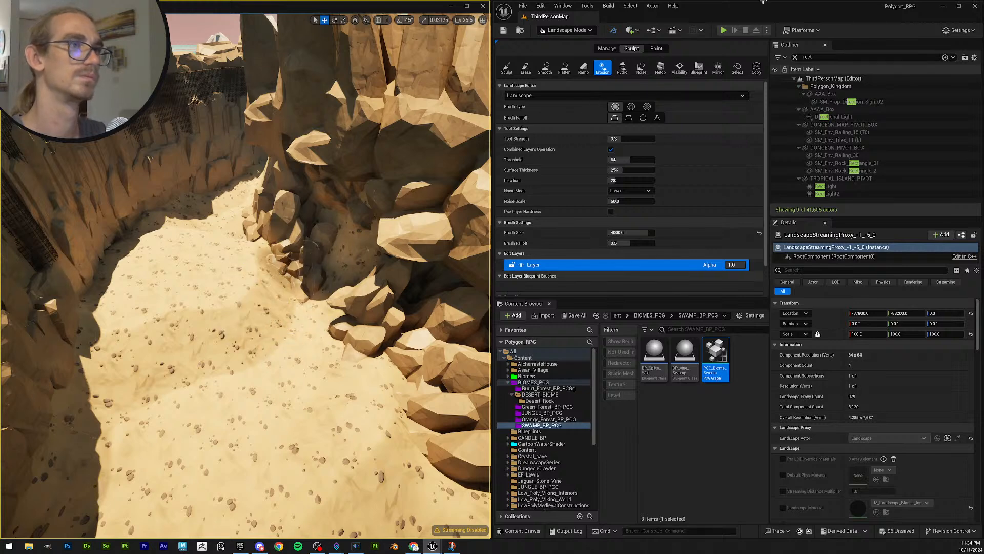
# Step: Flatten the ground at the foot of the rock cluster beside the mound, and blend it with the Erosion brush
pyautogui.click(565, 72)
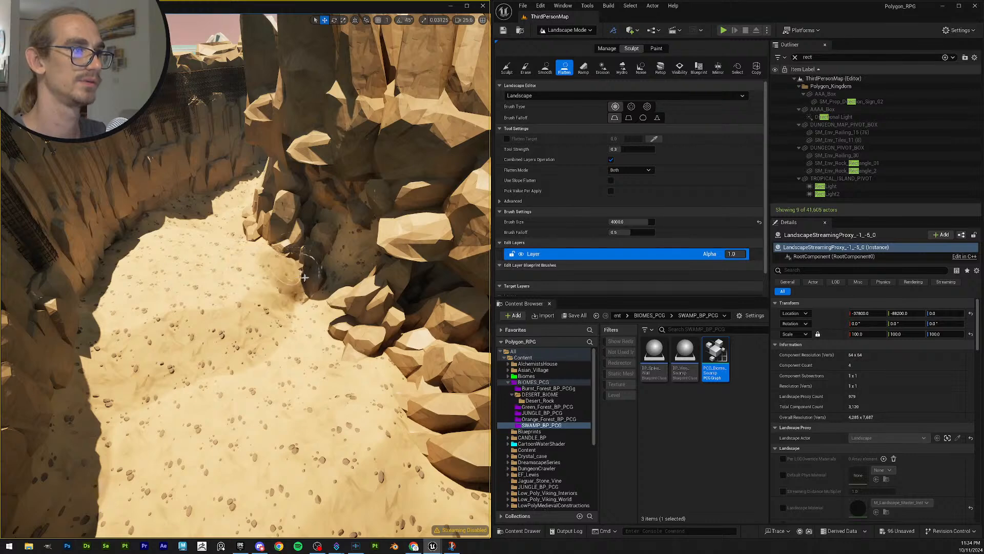
pyautogui.moveTo(304, 278)
pyautogui.mouseDown()
pyautogui.moveTo(313, 288)
pyautogui.moveTo(299, 303)
pyautogui.mouseUp()
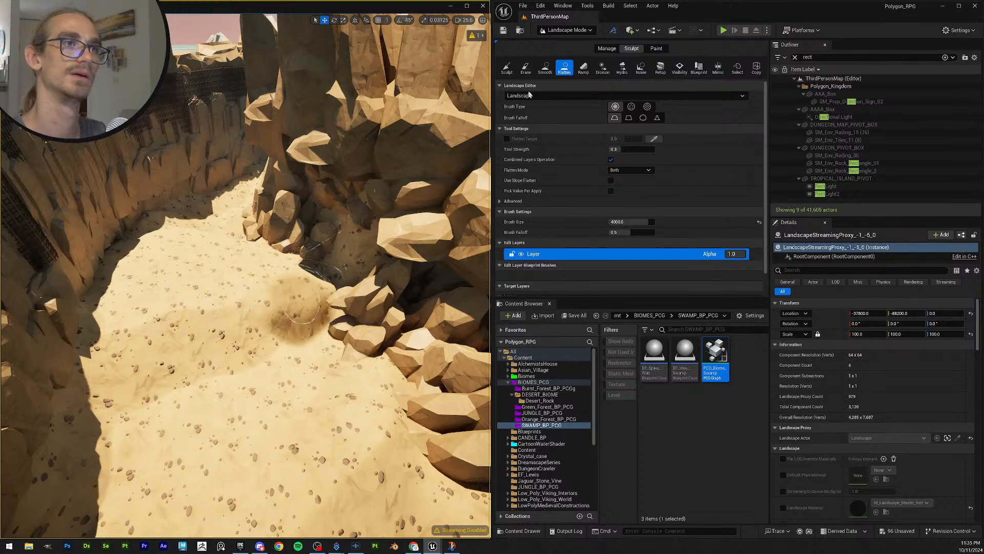
pyautogui.click(603, 68)
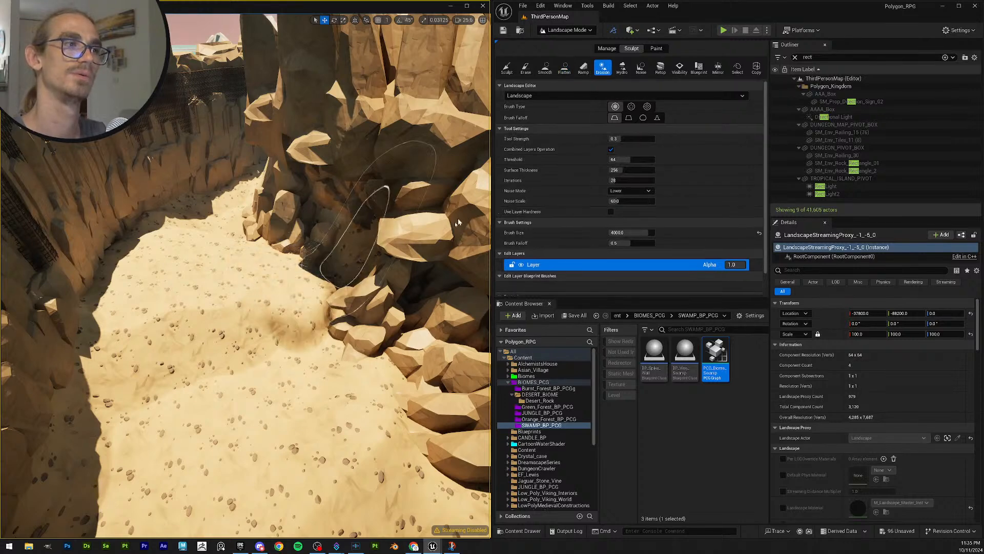
pyautogui.moveTo(328, 267)
pyautogui.mouseDown()
pyautogui.moveTo(359, 282)
pyautogui.moveTo(329, 306)
pyautogui.moveTo(332, 293)
pyautogui.mouseUp()
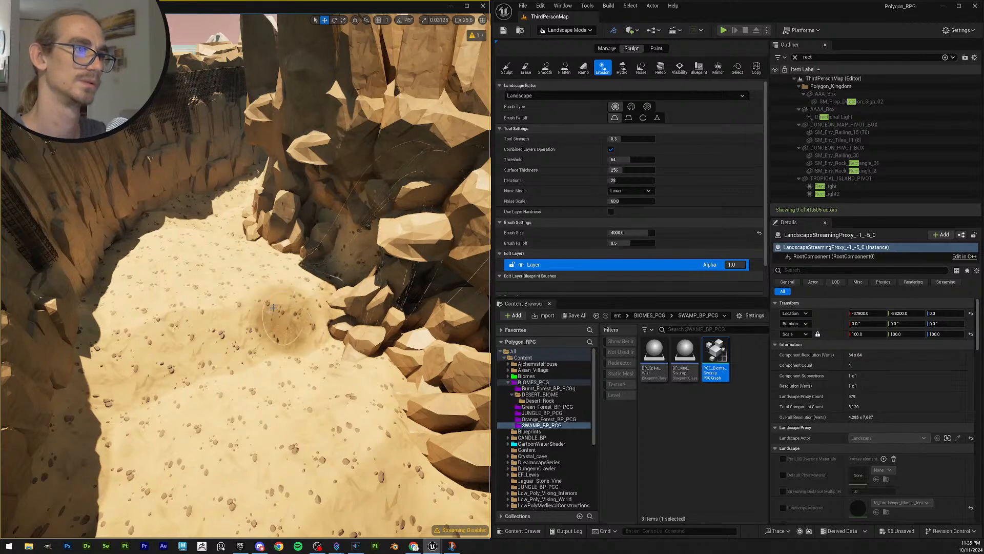
# Step: Erode the sand between the mound and the rock cluster at the foot of the cliff gully
pyautogui.moveTo(289, 334); pyautogui.dragTo(301, 262)
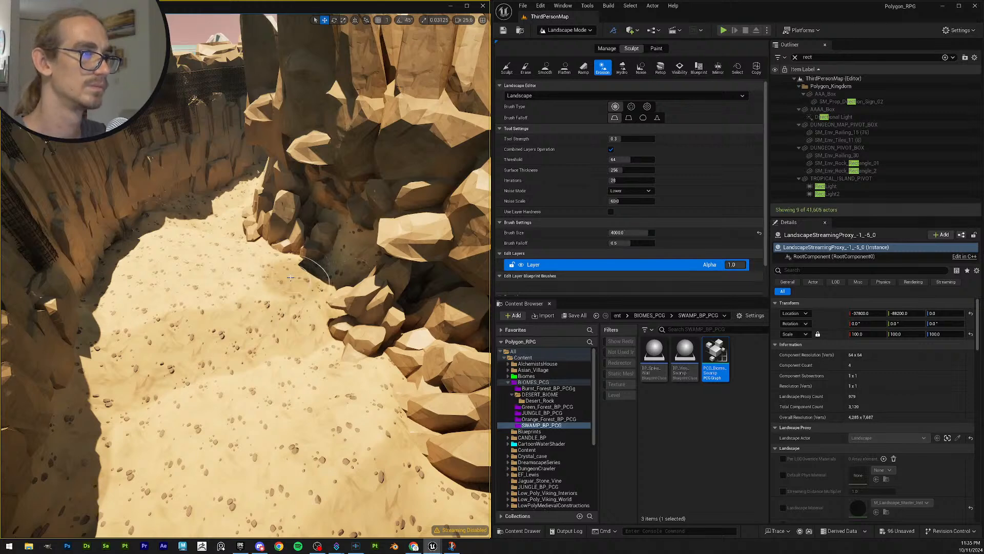
pyautogui.moveTo(283, 296); pyautogui.dragTo(271, 339, button='right')
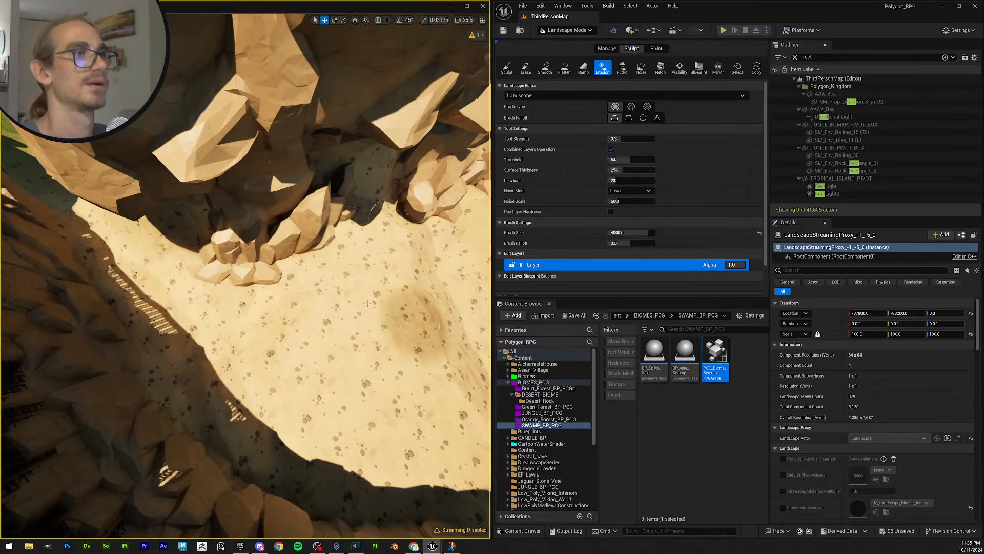
pyautogui.press('w')
pyautogui.moveTo(279, 233); pyautogui.dragTo(278, 234, button='right')
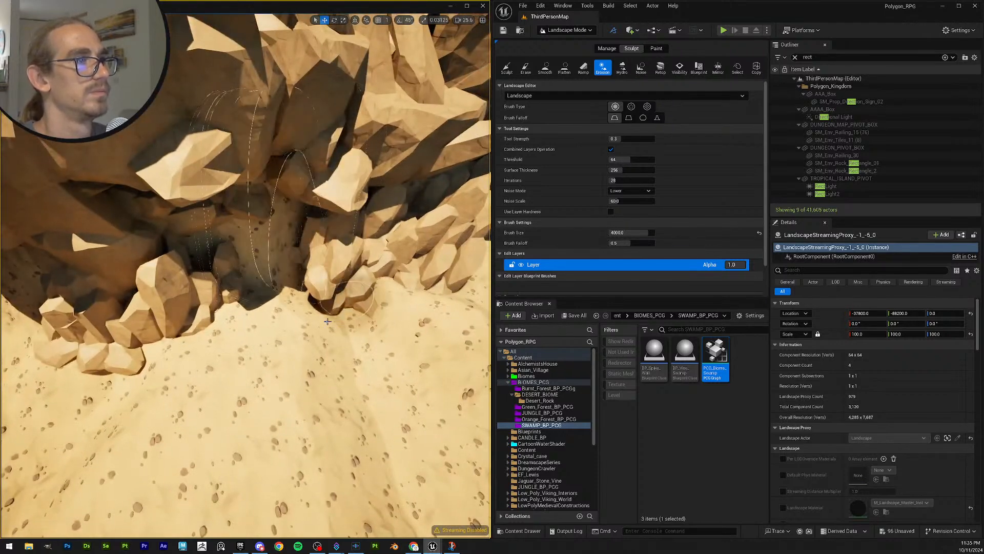
# Step: Raise the ground inside the shaded cliff gully behind the rock cluster with the Sculpt brush
pyautogui.press('e')
pyautogui.moveTo(356, 296); pyautogui.dragTo(356, 297, button='right')
pyautogui.scroll(1, 356, 296)
pyautogui.press('w')
pyautogui.moveTo(280, 241)
pyautogui.mouseDown()
pyautogui.moveTo(313, 262)
pyautogui.moveTo(356, 252)
pyautogui.mouseUp()
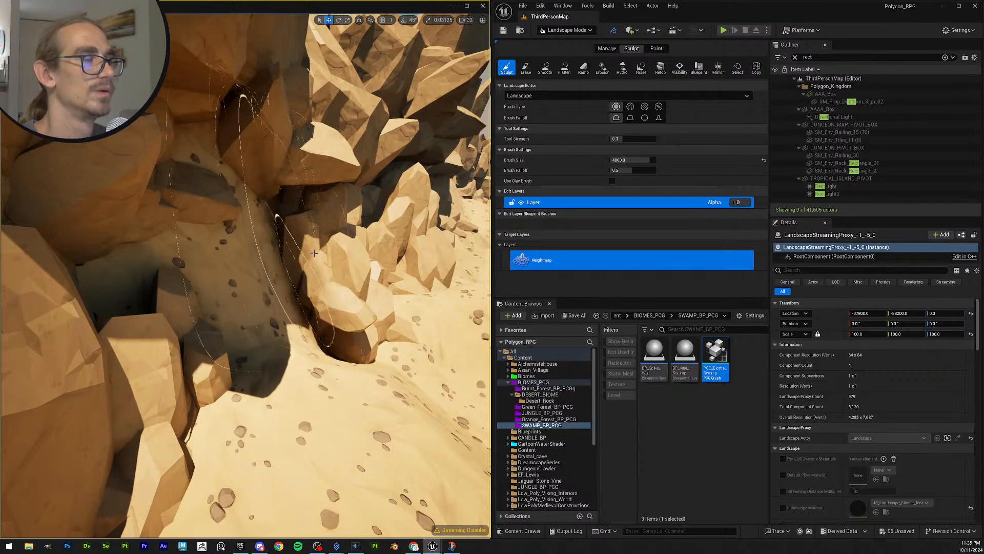
pyautogui.press('w')
pyautogui.moveTo(359, 271); pyautogui.dragTo(359, 272, button='right')
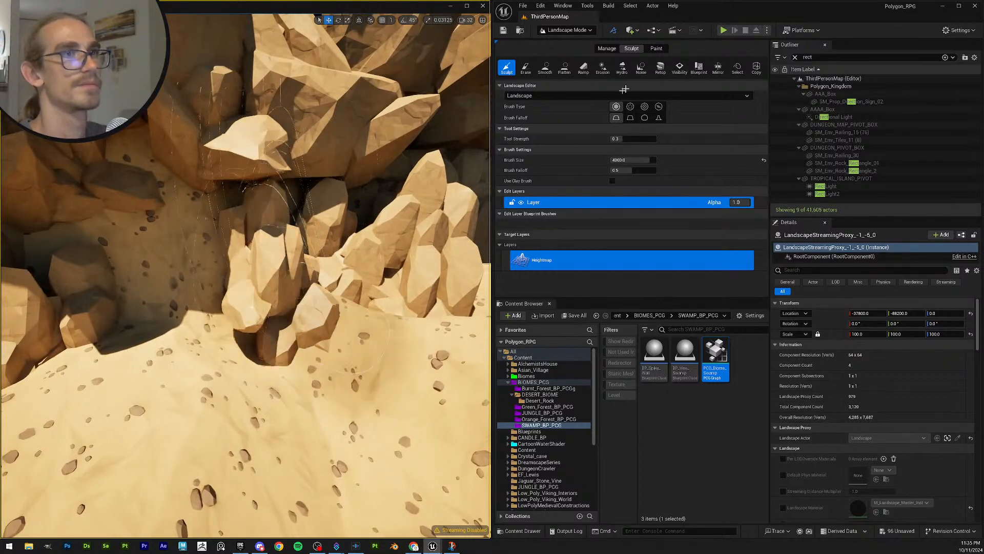
# Step: Smooth the curved sand ridge around the small camp on the canyon floor with the Smooth brush
pyautogui.click(546, 68)
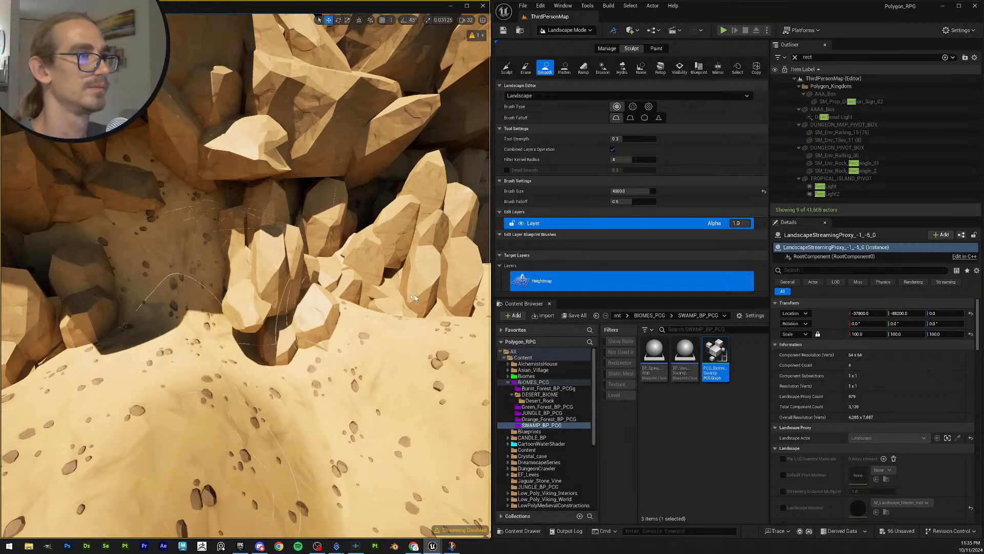
pyautogui.moveTo(303, 308)
pyautogui.mouseDown(button='right')
pyautogui.moveTo(390, 266)
pyautogui.moveTo(477, 261)
pyautogui.moveTo(354, 302)
pyautogui.moveTo(359, 246)
pyautogui.moveTo(421, 238)
pyautogui.moveTo(379, 254)
pyautogui.moveTo(467, 249)
pyautogui.moveTo(479, 275)
pyautogui.moveTo(489, 249)
pyautogui.mouseUp(button='right')
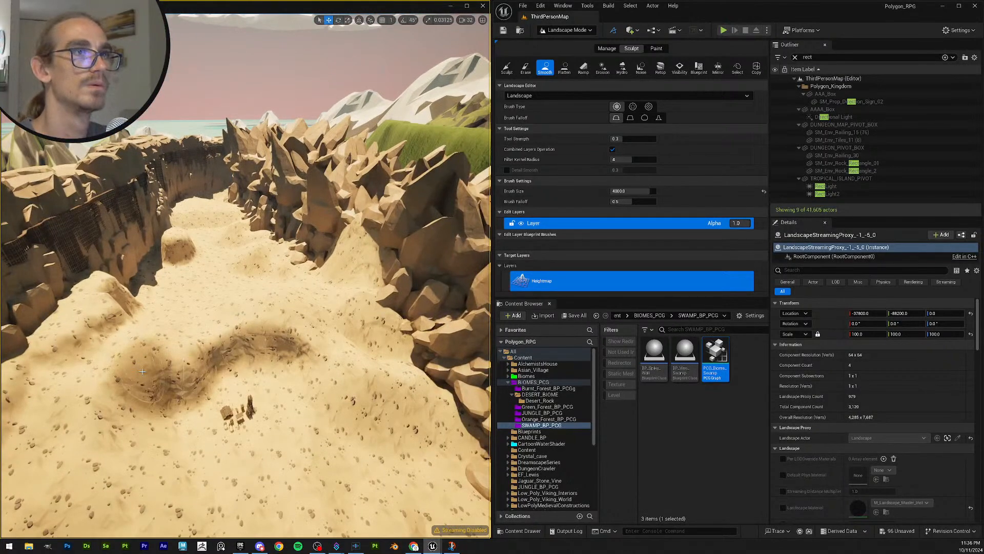
pyautogui.moveTo(178, 348); pyautogui.dragTo(243, 327)
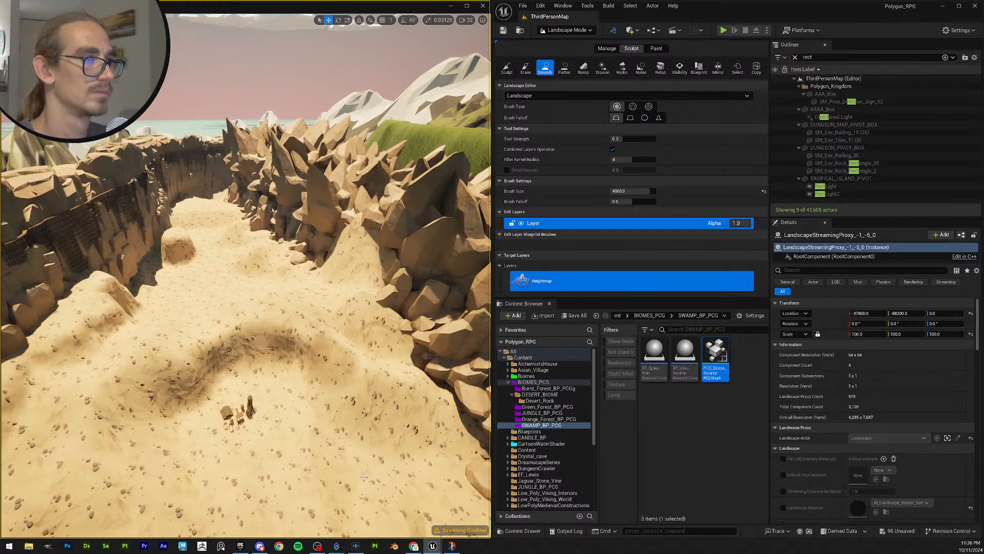
# Step: Flatten the dip between the round sand mound and the cliff wall, extending the level along the rocks at the cliff base
pyautogui.moveTo(207, 287)
pyautogui.mouseDown(button='right')
pyautogui.moveTo(170, 299)
pyautogui.moveTo(152, 279)
pyautogui.moveTo(214, 223)
pyautogui.mouseUp(button='right')
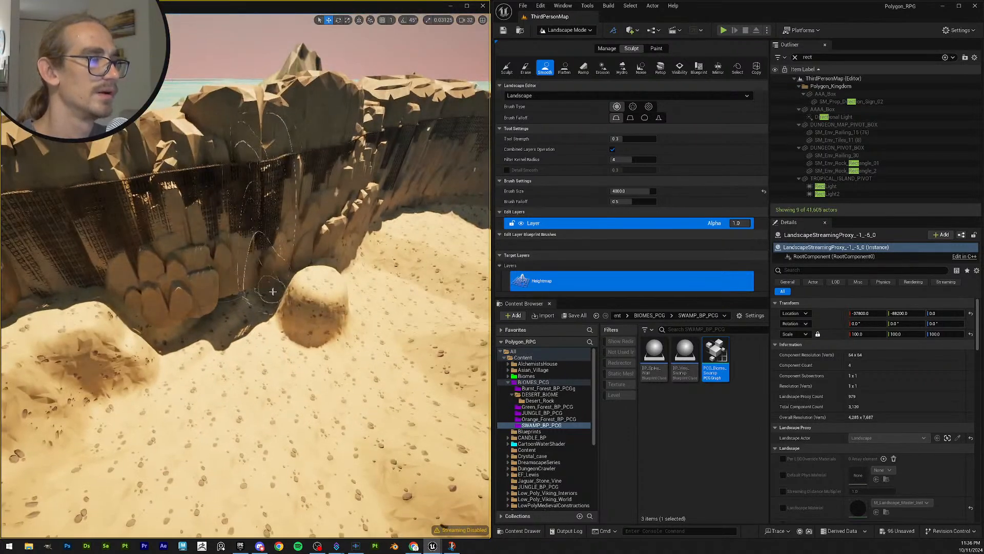
pyautogui.moveTo(270, 292); pyautogui.dragTo(272, 304, button='right')
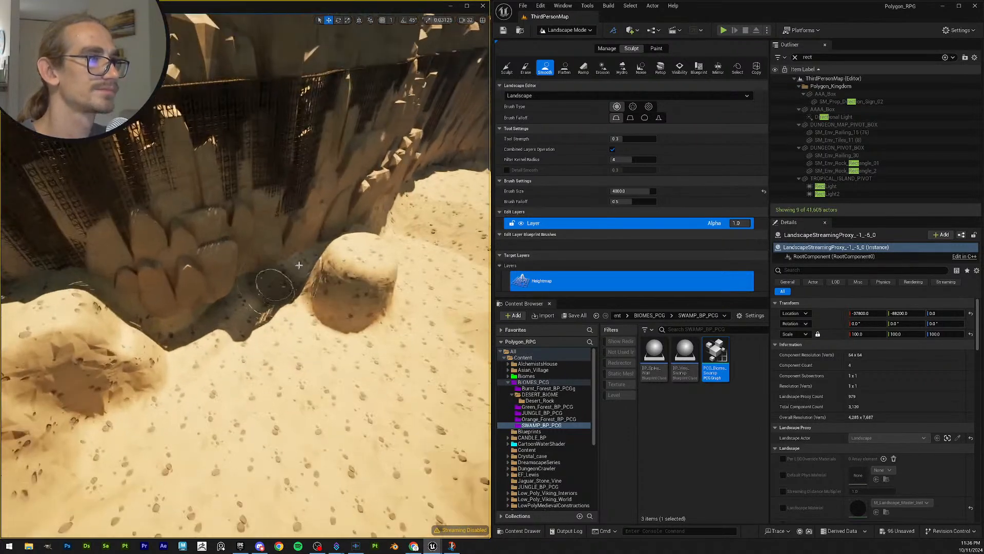
pyautogui.click(565, 68)
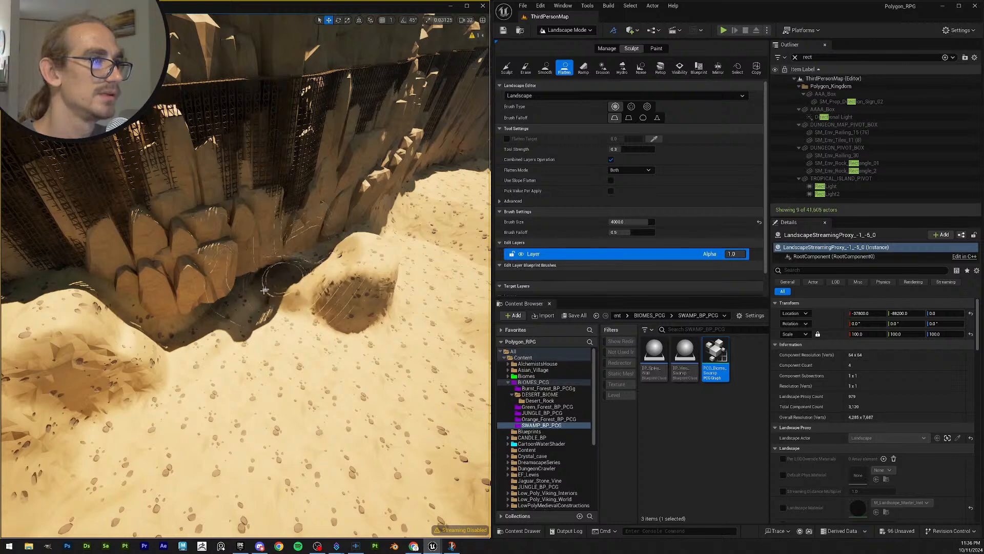
pyautogui.moveTo(277, 295); pyautogui.dragTo(319, 258)
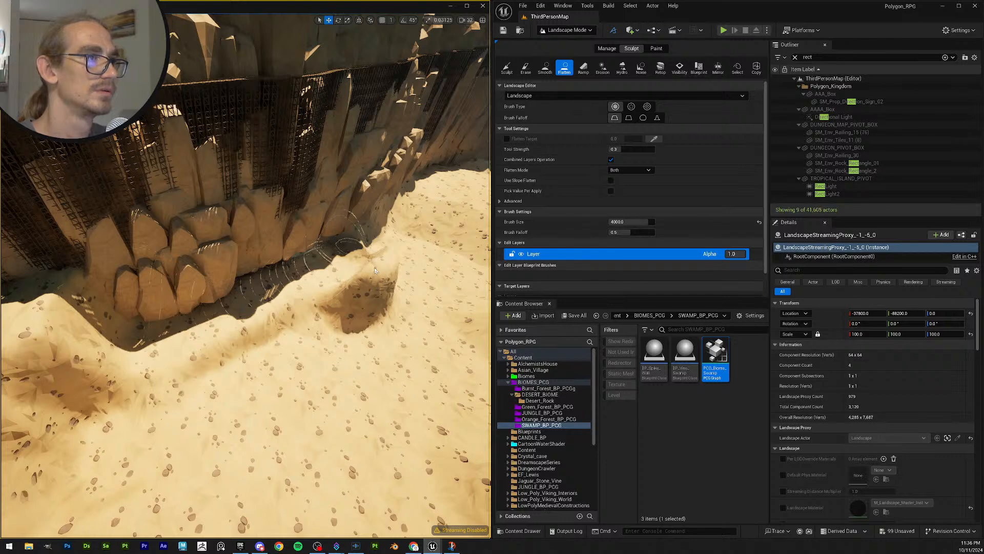
pyautogui.moveTo(368, 271)
pyautogui.mouseDown()
pyautogui.moveTo(347, 242)
pyautogui.moveTo(308, 283)
pyautogui.moveTo(185, 308)
pyautogui.moveTo(146, 327)
pyautogui.mouseUp()
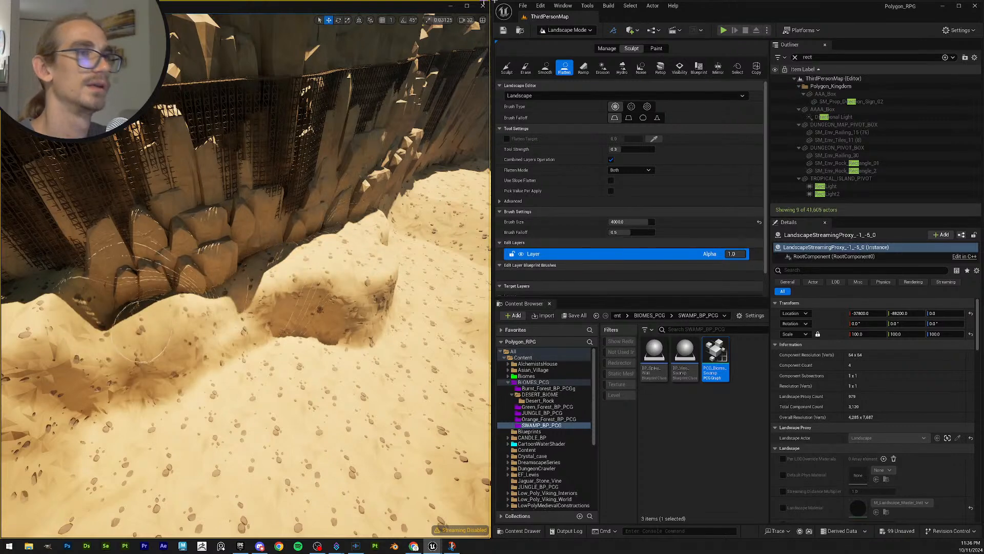
# Step: Erode the steep face and top of the flattened sand bank along the cliff wall
pyautogui.click(602, 66)
pyautogui.moveTo(173, 315)
pyautogui.mouseDown()
pyautogui.moveTo(208, 316)
pyautogui.moveTo(256, 295)
pyautogui.moveTo(298, 328)
pyautogui.moveTo(277, 307)
pyautogui.moveTo(364, 306)
pyautogui.mouseUp()
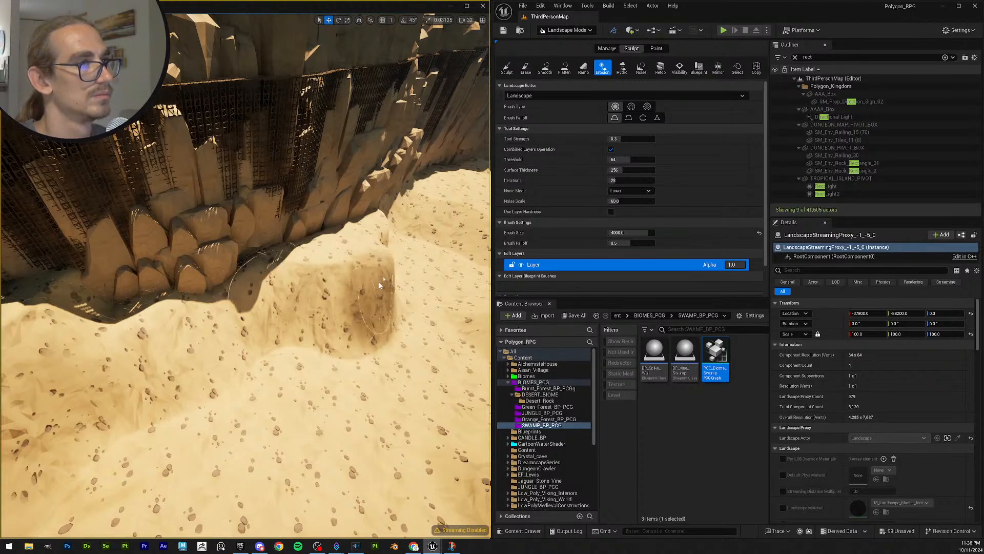
pyautogui.moveTo(388, 262); pyautogui.dragTo(348, 236)
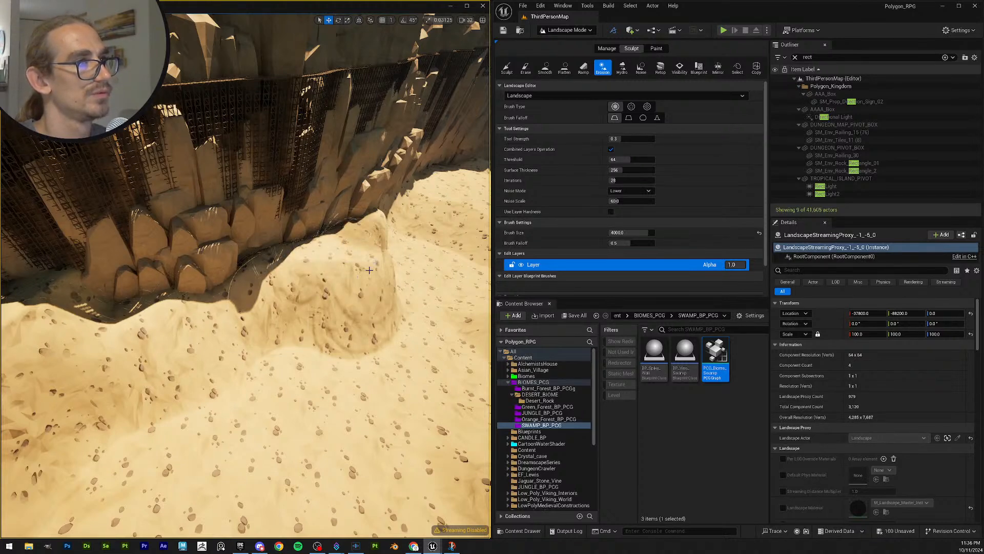
pyautogui.moveTo(369, 269)
pyautogui.mouseDown()
pyautogui.moveTo(359, 264)
pyautogui.moveTo(253, 316)
pyautogui.moveTo(238, 353)
pyautogui.mouseUp()
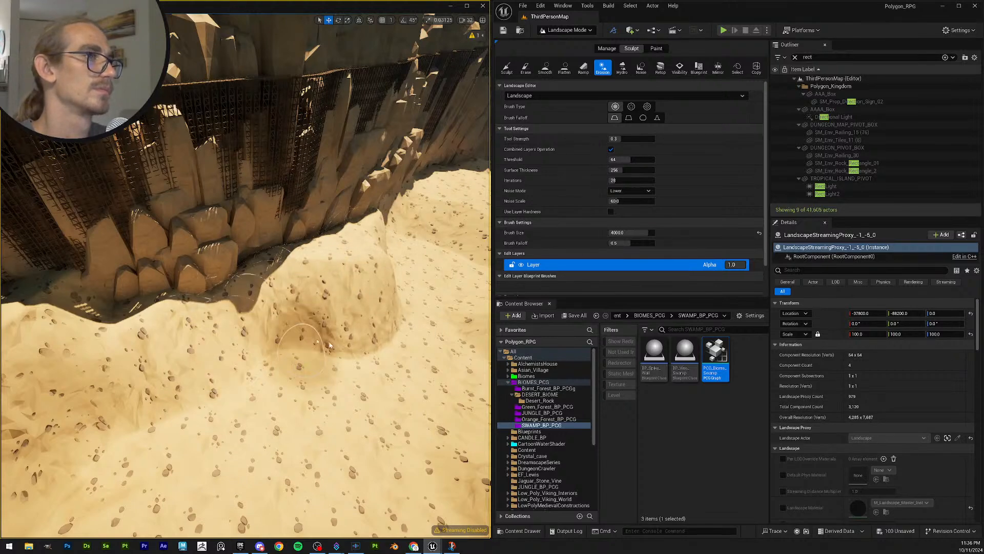
# Step: Erode the sand bank's remaining side and the full length of the sand ridge in front of the cliff wall
pyautogui.moveTo(304, 348)
pyautogui.mouseDown(button='right')
pyautogui.moveTo(292, 287)
pyautogui.moveTo(312, 287)
pyautogui.moveTo(333, 338)
pyautogui.moveTo(328, 328)
pyautogui.mouseUp(button='right')
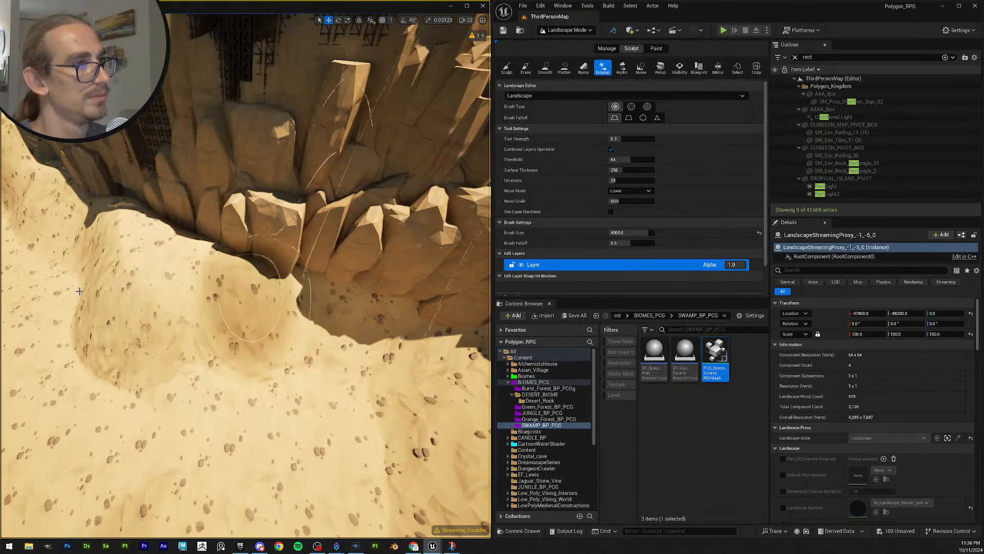
pyautogui.moveTo(167, 264)
pyautogui.mouseDown()
pyautogui.moveTo(128, 272)
pyautogui.moveTo(68, 240)
pyautogui.moveTo(133, 285)
pyautogui.moveTo(116, 298)
pyautogui.moveTo(200, 269)
pyautogui.moveTo(188, 330)
pyautogui.mouseUp()
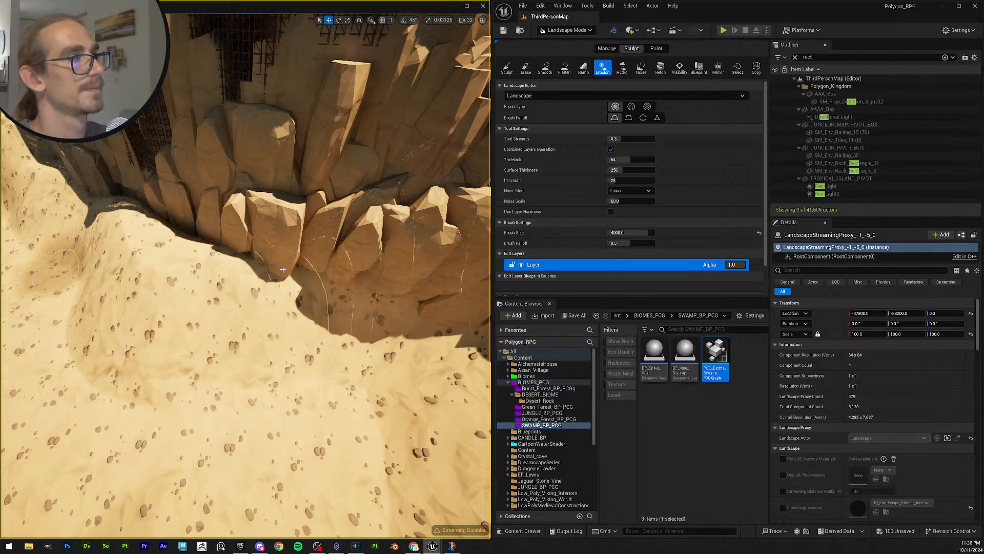
pyautogui.moveTo(259, 213)
pyautogui.mouseDown(button='right')
pyautogui.moveTo(205, 169)
pyautogui.moveTo(256, 164)
pyautogui.moveTo(264, 230)
pyautogui.mouseUp(button='right')
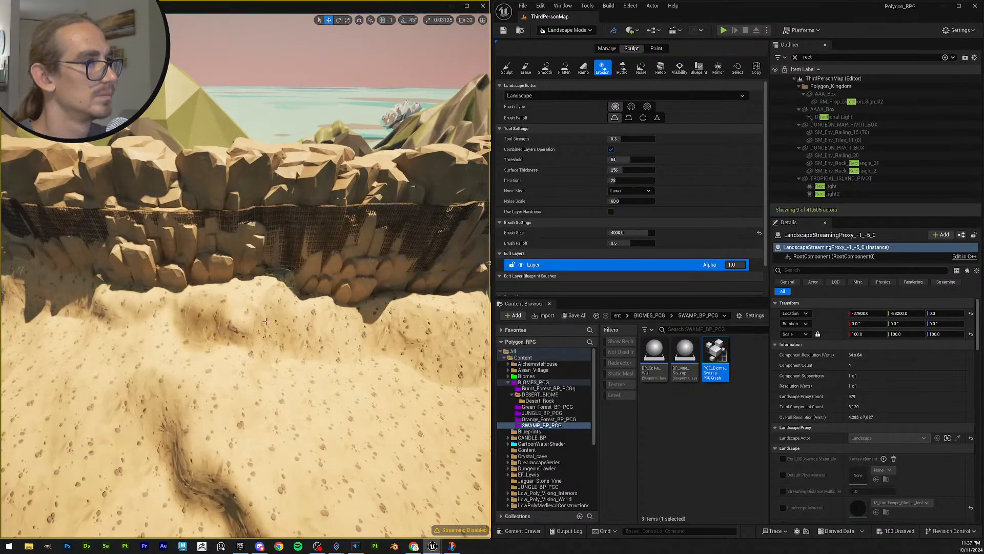
pyautogui.moveTo(116, 308)
pyautogui.mouseDown()
pyautogui.moveTo(69, 291)
pyautogui.moveTo(104, 307)
pyautogui.moveTo(291, 296)
pyautogui.moveTo(366, 312)
pyautogui.moveTo(426, 292)
pyautogui.moveTo(461, 304)
pyautogui.mouseUp()
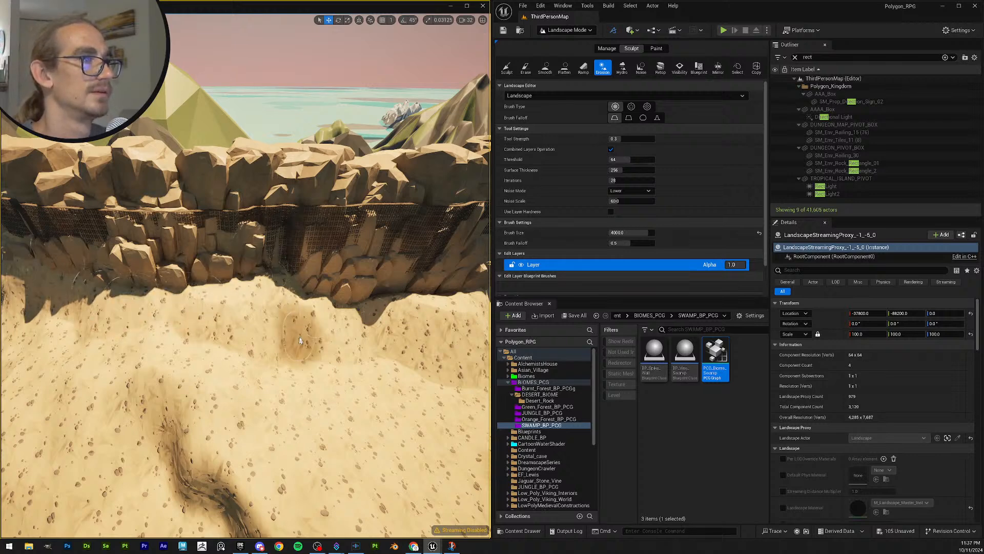
# Step: Raise the sand against the cliff base with the Sculpt brush to fill the gap under the rocks
pyautogui.moveTo(298, 334)
pyautogui.mouseDown(button='right')
pyautogui.moveTo(215, 339)
pyautogui.moveTo(354, 323)
pyautogui.moveTo(392, 331)
pyautogui.moveTo(402, 362)
pyautogui.moveTo(395, 359)
pyautogui.mouseUp(button='right')
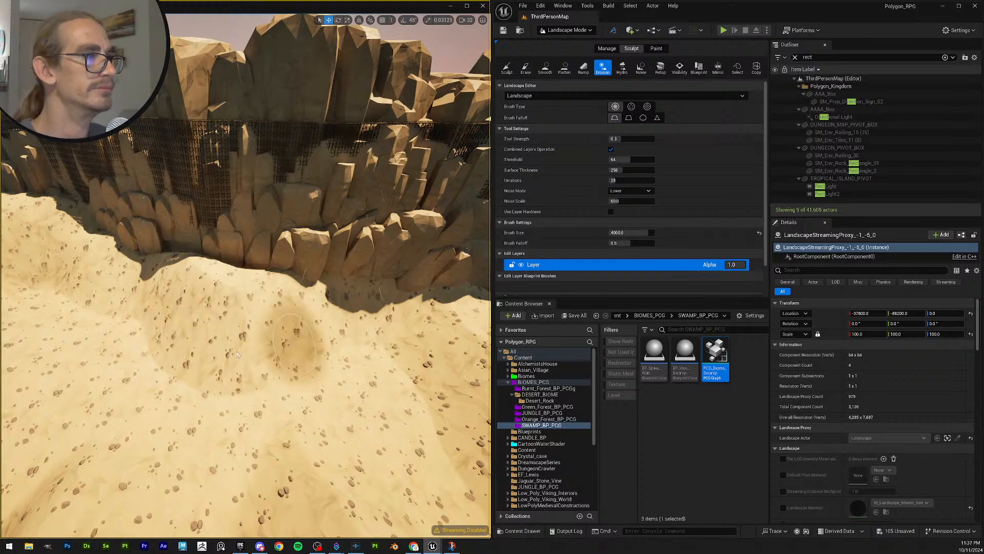
pyautogui.press('w')
pyautogui.moveTo(293, 346)
pyautogui.mouseDown(button='right')
pyautogui.moveTo(294, 312)
pyautogui.moveTo(302, 328)
pyautogui.moveTo(276, 322)
pyautogui.moveTo(305, 323)
pyautogui.mouseUp(button='right')
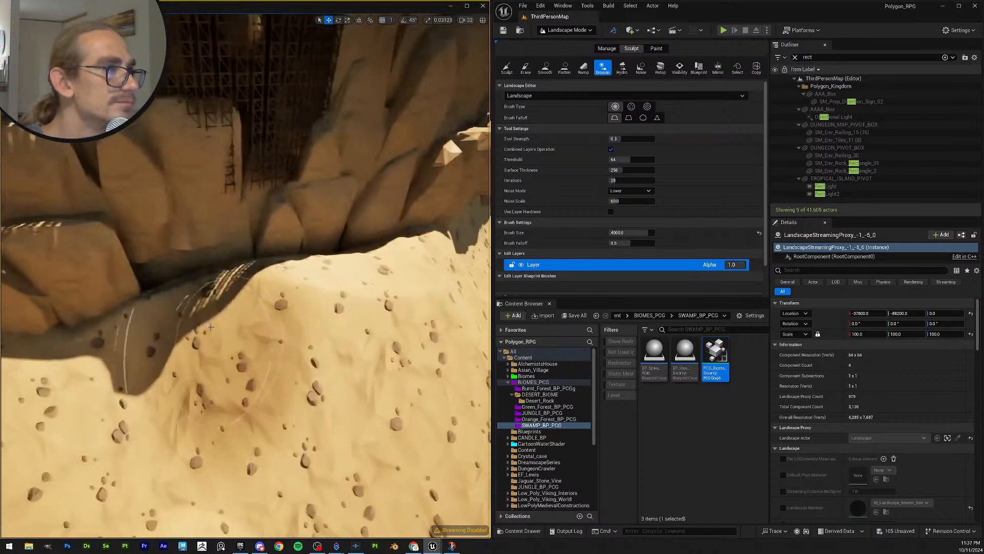
pyautogui.click(506, 69)
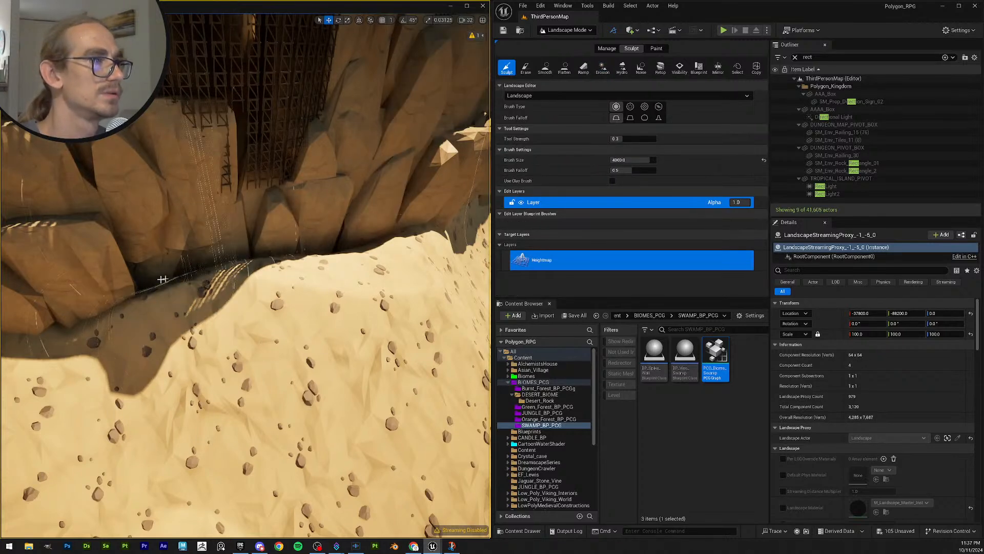
pyautogui.moveTo(163, 278)
pyautogui.mouseDown()
pyautogui.moveTo(295, 236)
pyautogui.moveTo(155, 278)
pyautogui.mouseUp()
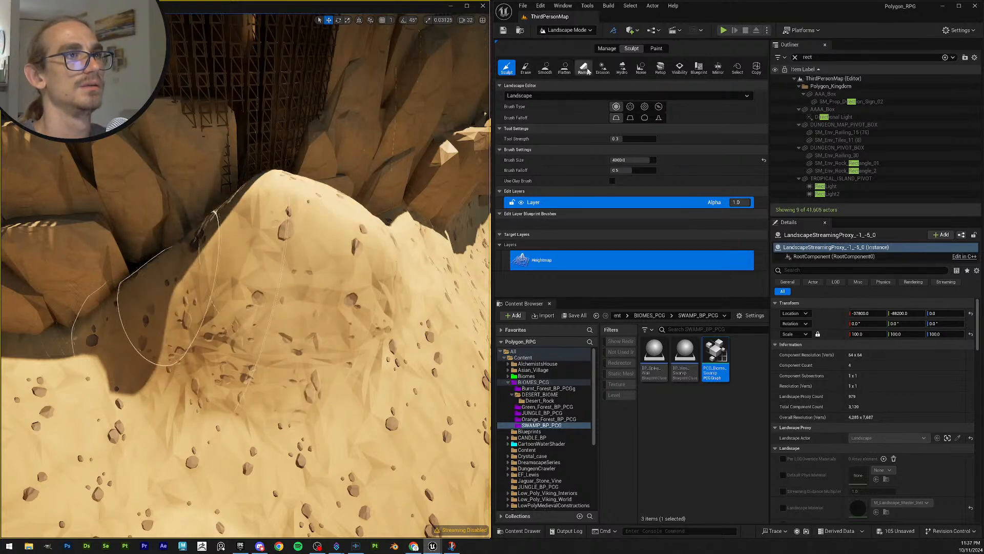
# Step: Erode the newly raised sand peak at the cliff base so it blends into the surrounding slope
pyautogui.scroll(-5, 348, 246)
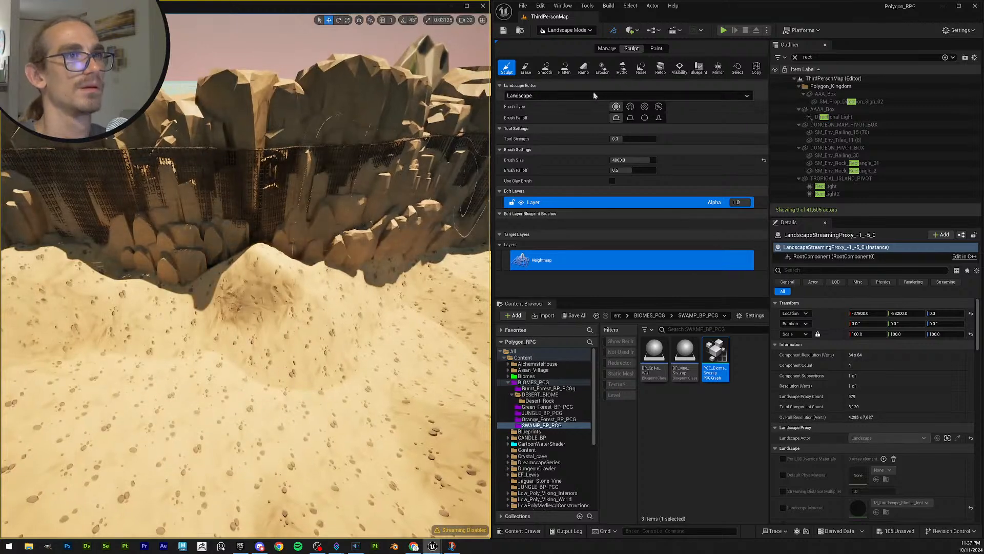
pyautogui.click(602, 69)
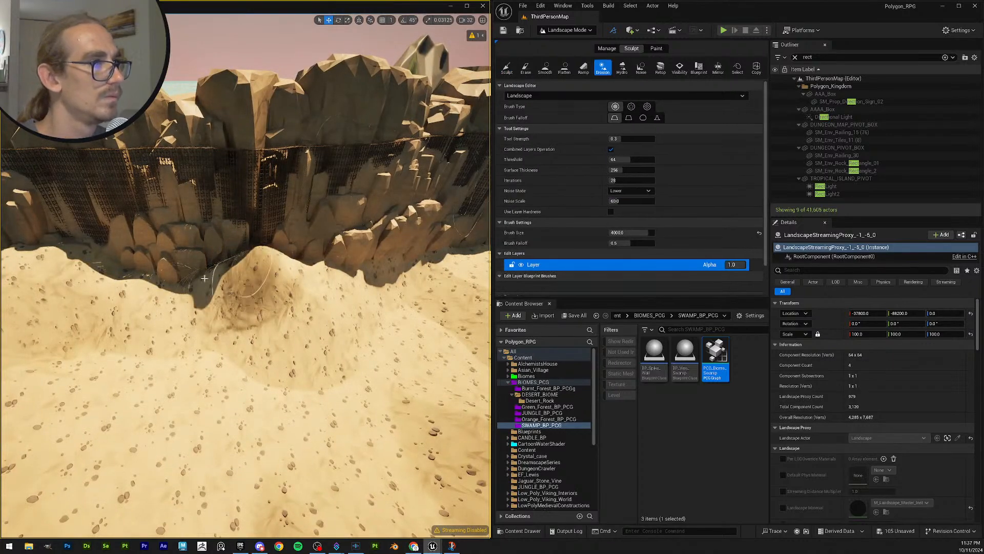
pyautogui.moveTo(200, 289)
pyautogui.mouseDown()
pyautogui.moveTo(244, 256)
pyautogui.moveTo(233, 285)
pyautogui.moveTo(264, 323)
pyautogui.moveTo(293, 303)
pyautogui.moveTo(286, 267)
pyautogui.moveTo(231, 279)
pyautogui.moveTo(292, 266)
pyautogui.moveTo(263, 266)
pyautogui.moveTo(266, 318)
pyautogui.moveTo(303, 318)
pyautogui.moveTo(230, 315)
pyautogui.moveTo(196, 283)
pyautogui.mouseUp()
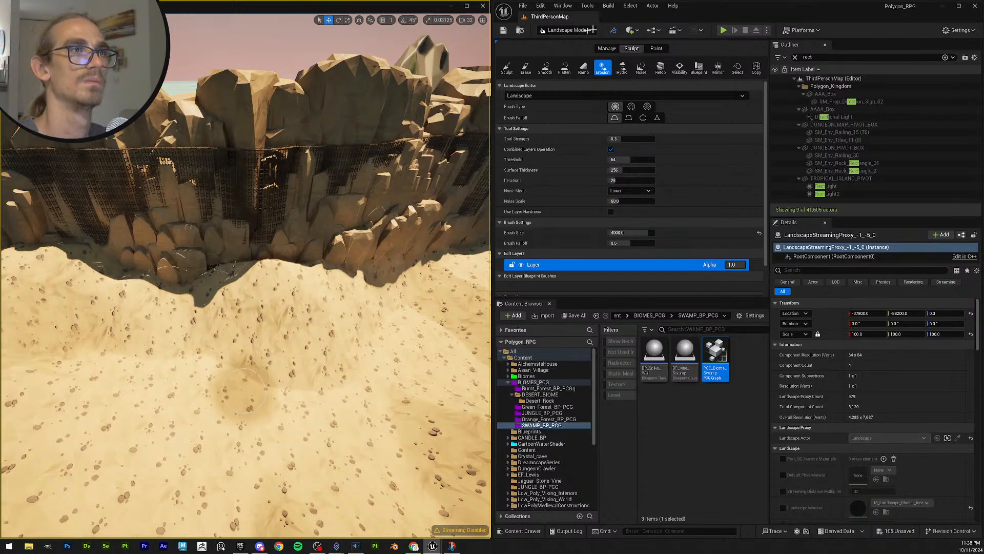
# Step: Switch from Landscape to Selection mode and save all modified assets
pyautogui.click(570, 30)
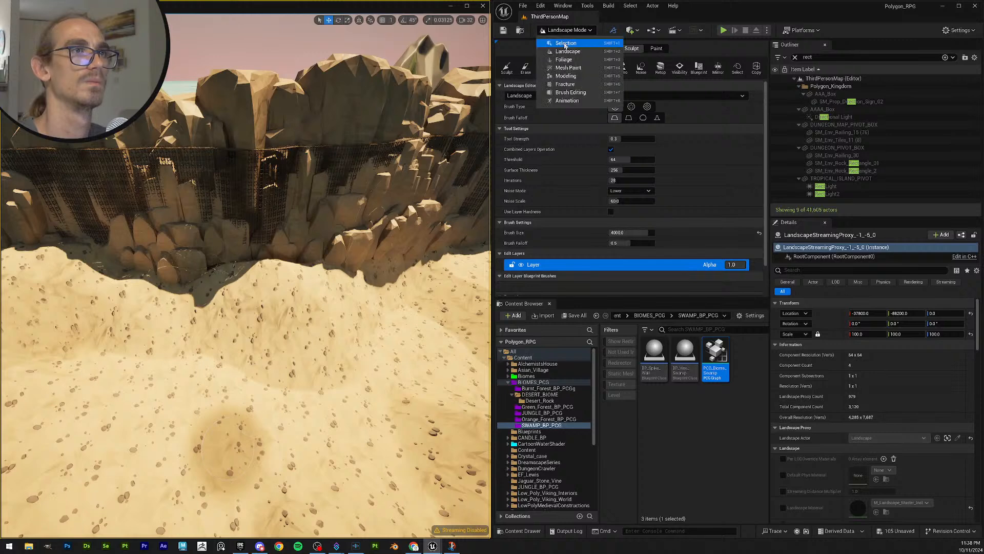
pyautogui.click(566, 43)
pyautogui.hotkey('ctrl', 's')
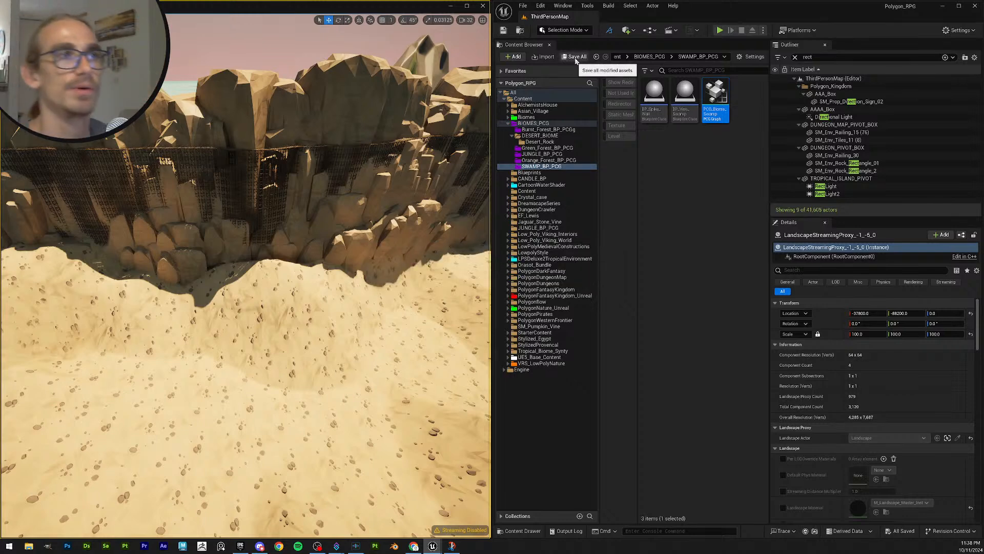
# Step: Flatten the sand slope beside the large rock hollow and along the base of the spiky cliff rocks in Landscape mode
pyautogui.moveTo(379, 185); pyautogui.dragTo(308, 226, button='right')
pyautogui.scroll(-1, 417, 218)
pyautogui.scroll(-1, 308, 225)
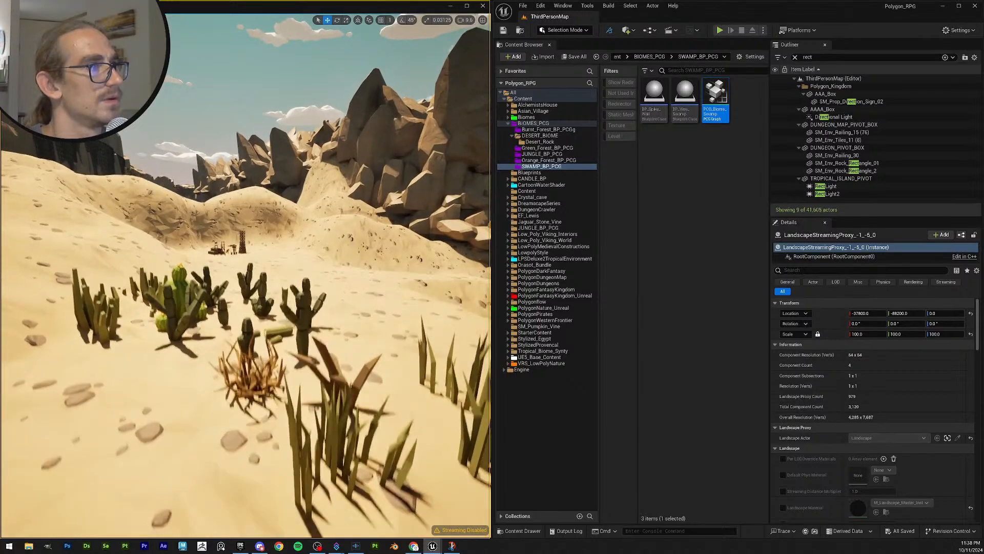
pyautogui.moveTo(246, 277); pyautogui.dragTo(456, 173, button='right')
pyautogui.scroll(2, 329, 289)
pyautogui.scroll(2, 344, 287)
pyautogui.scroll(1, 328, 279)
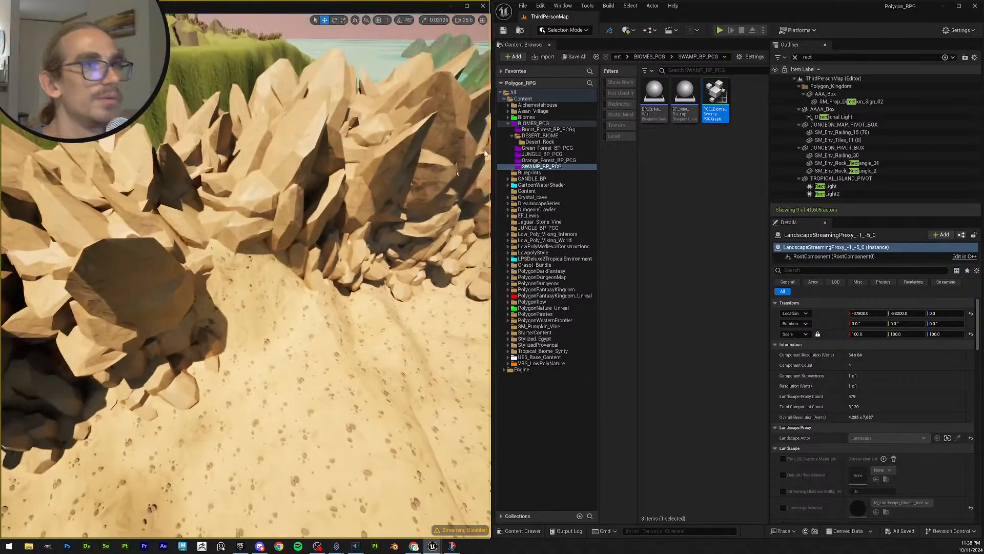
pyautogui.click(562, 31)
pyautogui.click(567, 51)
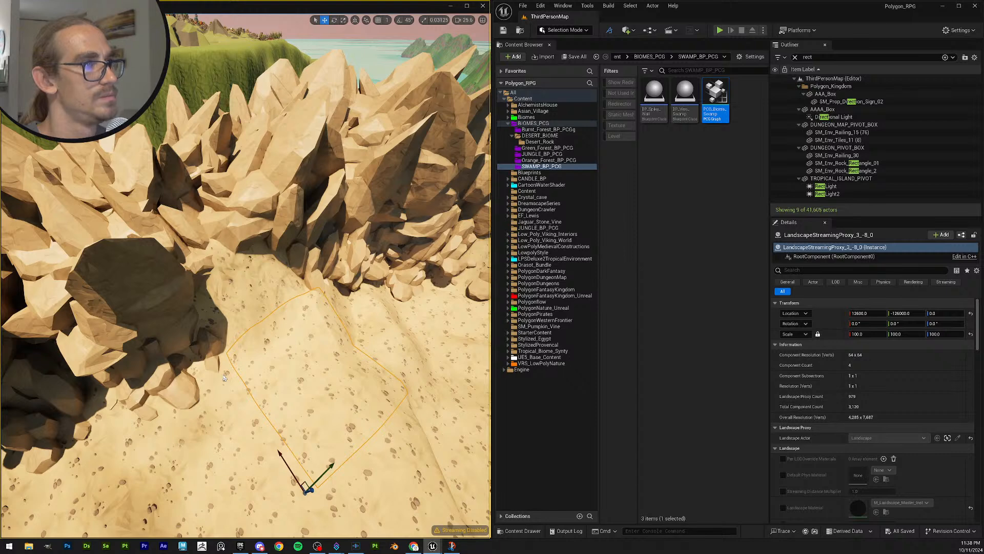
pyautogui.rightClick(252, 262)
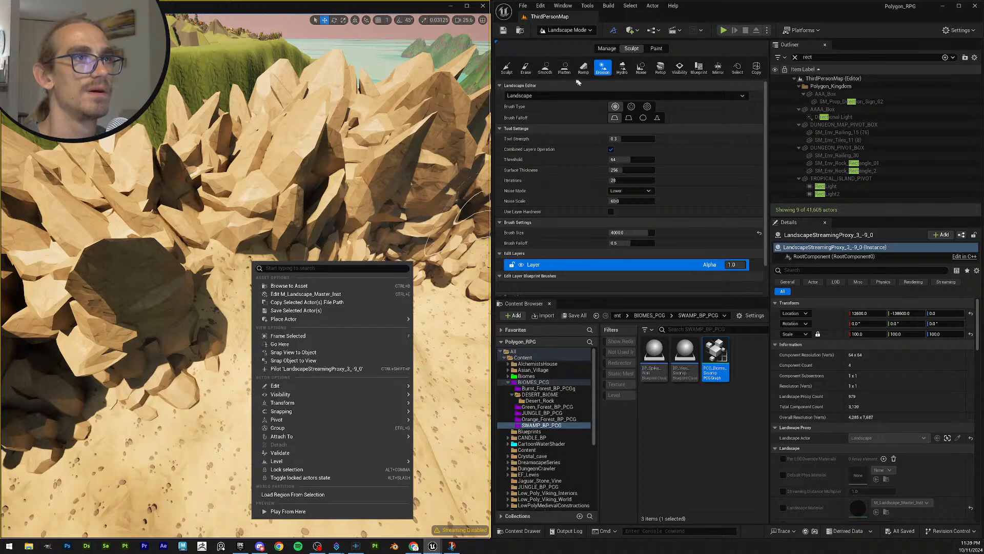
pyautogui.click(565, 67)
pyautogui.click(247, 323)
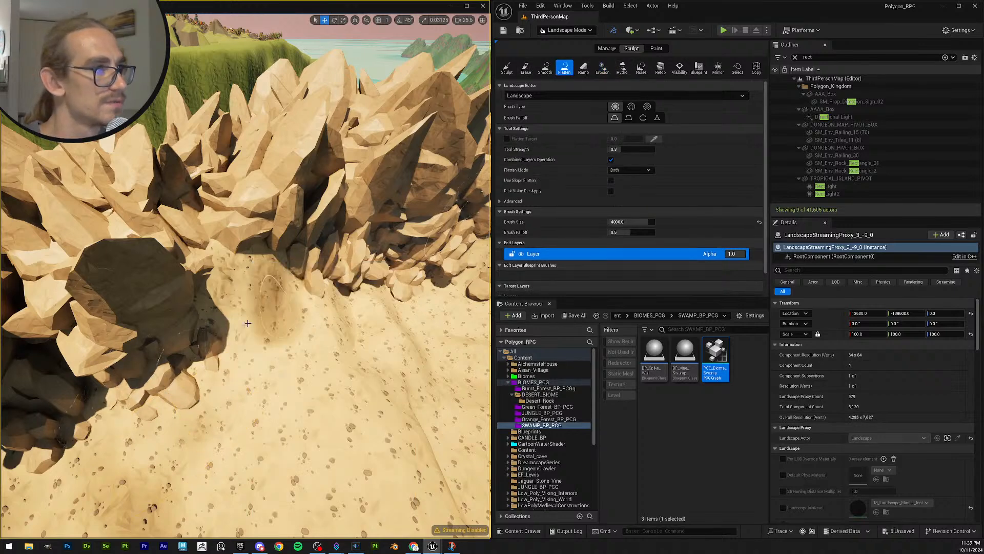
pyautogui.moveTo(248, 323)
pyautogui.mouseDown()
pyautogui.moveTo(259, 347)
pyautogui.moveTo(290, 359)
pyautogui.moveTo(309, 317)
pyautogui.moveTo(355, 281)
pyautogui.moveTo(425, 276)
pyautogui.moveTo(486, 248)
pyautogui.moveTo(458, 275)
pyautogui.mouseUp()
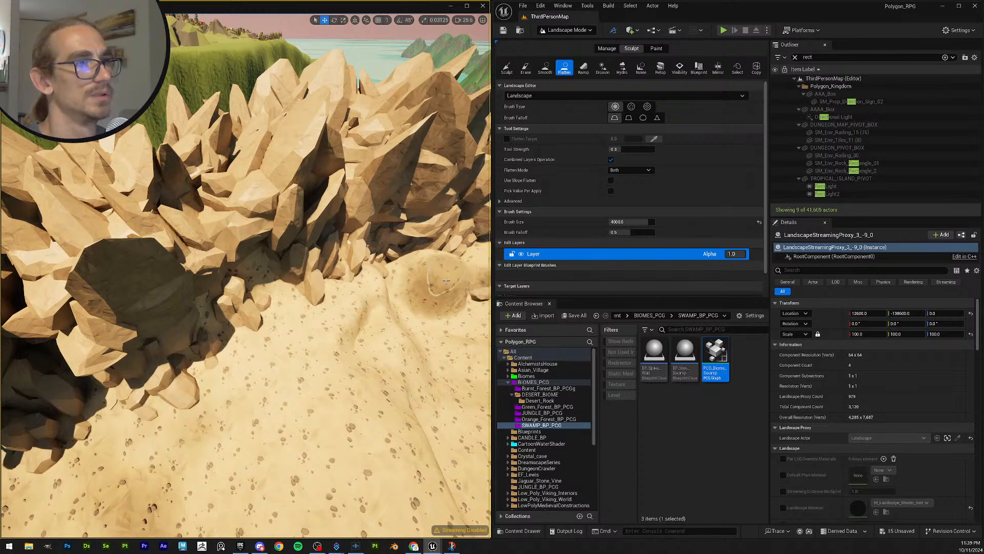
# Step: Flatten the sand mound at the cliff base with the Flatten brush so it spreads sideways beneath the rocks
pyautogui.press('w')
pyautogui.moveTo(428, 300)
pyautogui.mouseDown(button='right')
pyautogui.moveTo(379, 257)
pyautogui.moveTo(405, 302)
pyautogui.moveTo(354, 302)
pyautogui.moveTo(366, 297)
pyautogui.mouseUp(button='right')
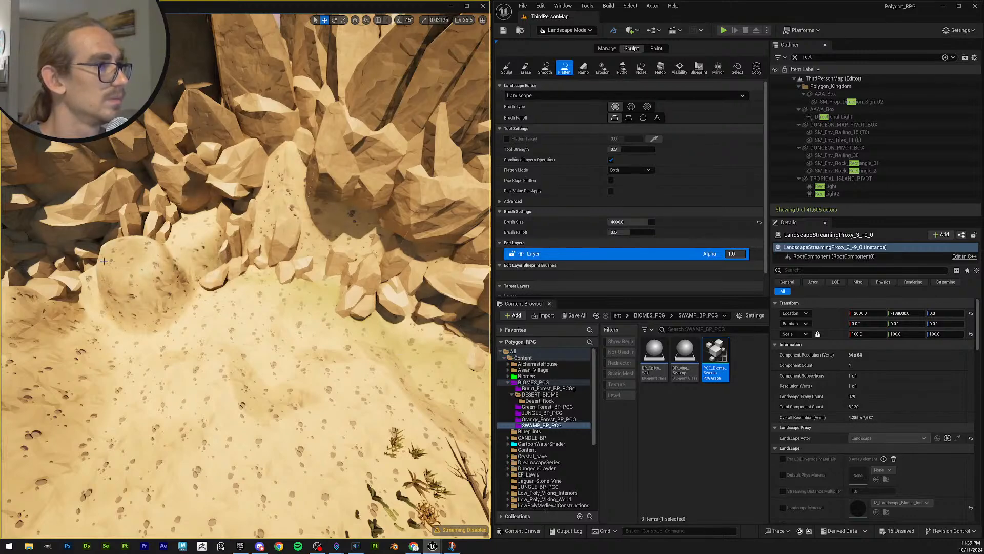
pyautogui.moveTo(64, 280); pyautogui.dragTo(127, 251)
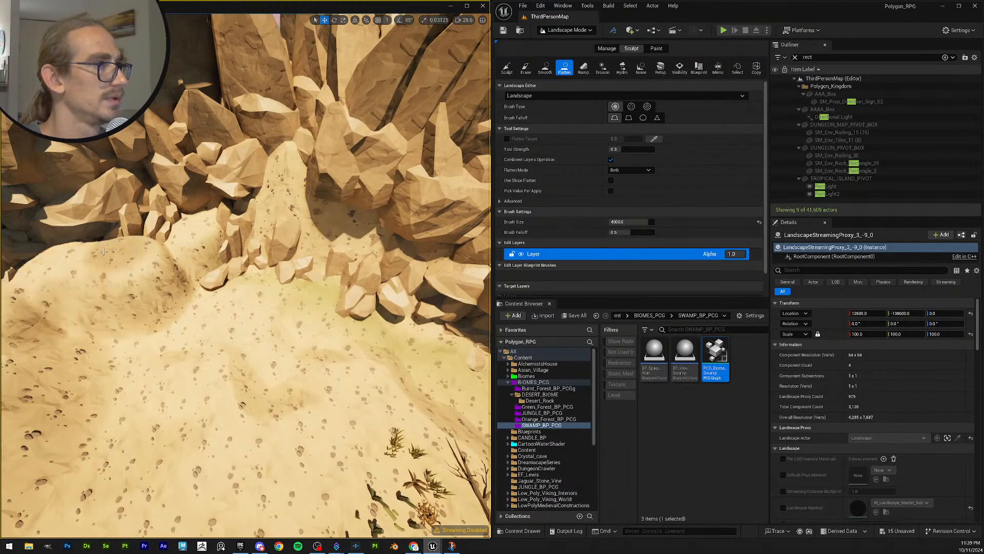
# Step: Flatten the sand along the foot of the curved rock wall, widening the level ground up to the boulders
pyautogui.press('w')
pyautogui.moveTo(128, 247); pyautogui.dragTo(380, 215, button='right')
pyautogui.press('w')
pyautogui.scroll(1, 246, 277)
pyautogui.scroll(1, 246, 277)
pyautogui.press('s')
pyautogui.press('w')
pyautogui.moveTo(169, 241); pyautogui.dragTo(184, 254, button='right')
pyautogui.press('s')
pyautogui.moveTo(184, 254); pyautogui.dragTo(189, 255)
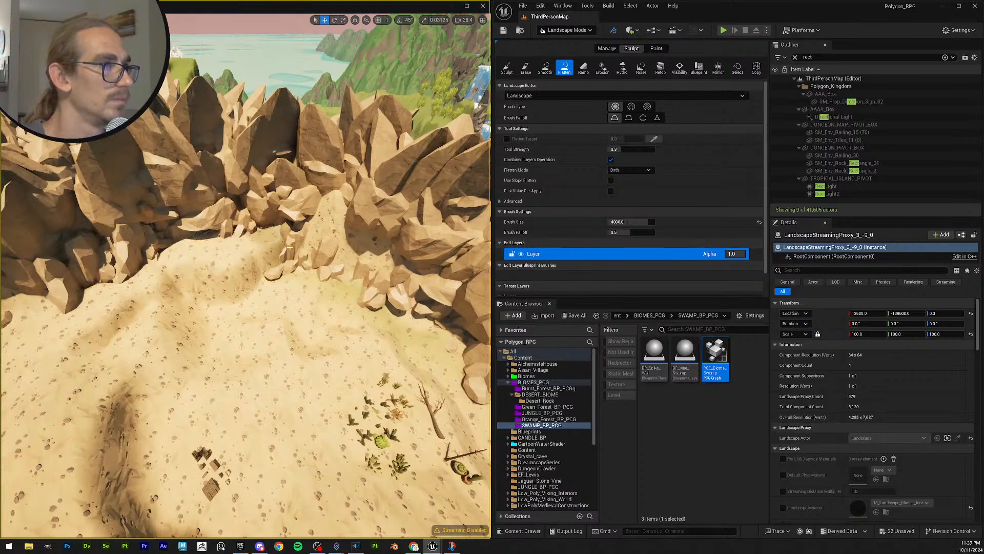
pyautogui.moveTo(290, 248); pyautogui.dragTo(370, 272)
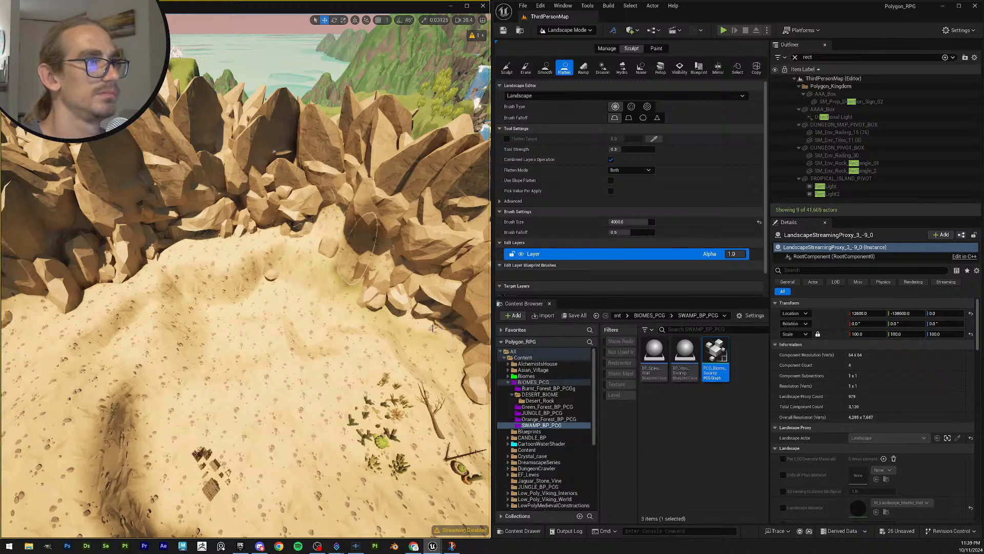
pyautogui.moveTo(340, 187); pyautogui.dragTo(366, 205)
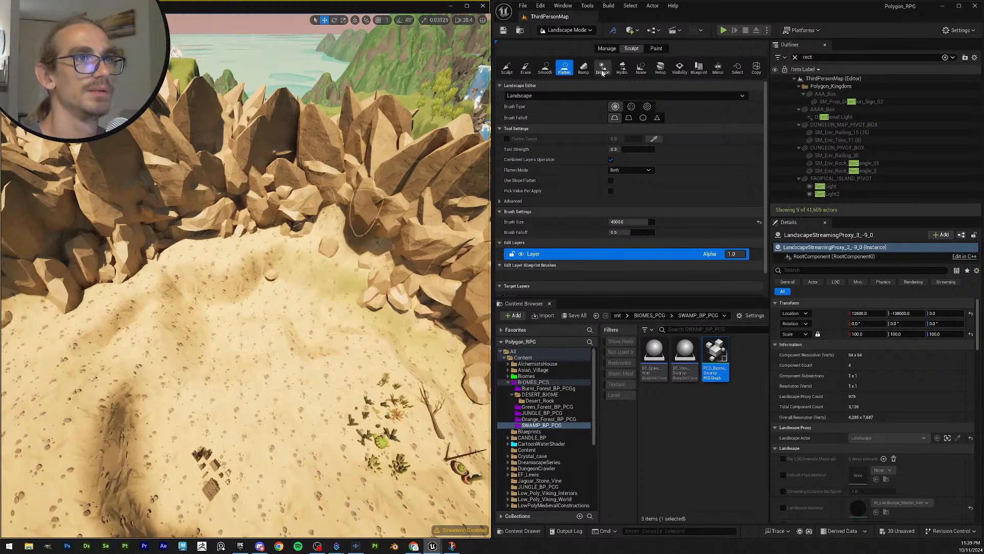
# Step: Erode the flattened sand along the back of the basin so it blends into the slope below the rocks
pyautogui.click(604, 69)
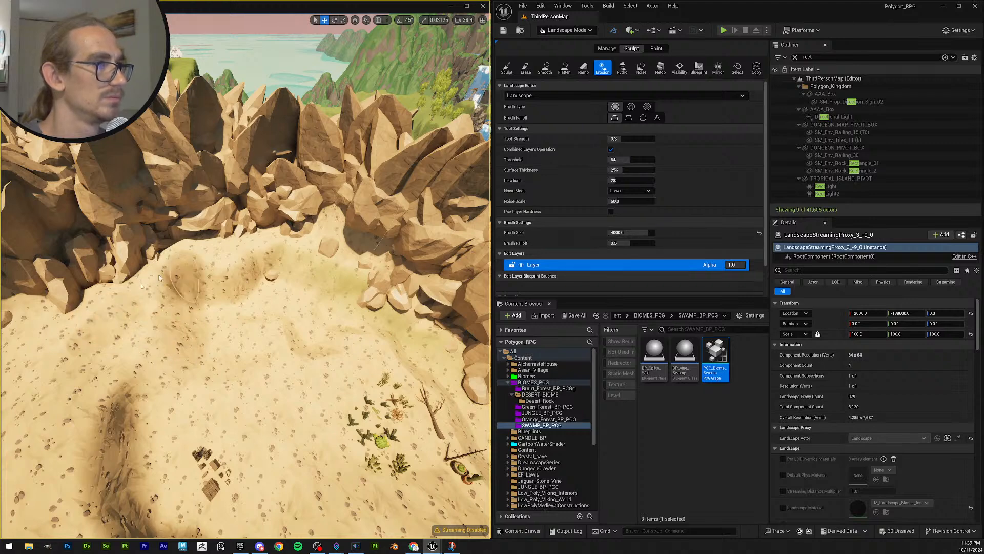
pyautogui.moveTo(235, 277)
pyautogui.mouseDown()
pyautogui.moveTo(205, 281)
pyautogui.moveTo(257, 272)
pyautogui.moveTo(305, 220)
pyautogui.moveTo(224, 246)
pyautogui.moveTo(246, 237)
pyautogui.mouseUp()
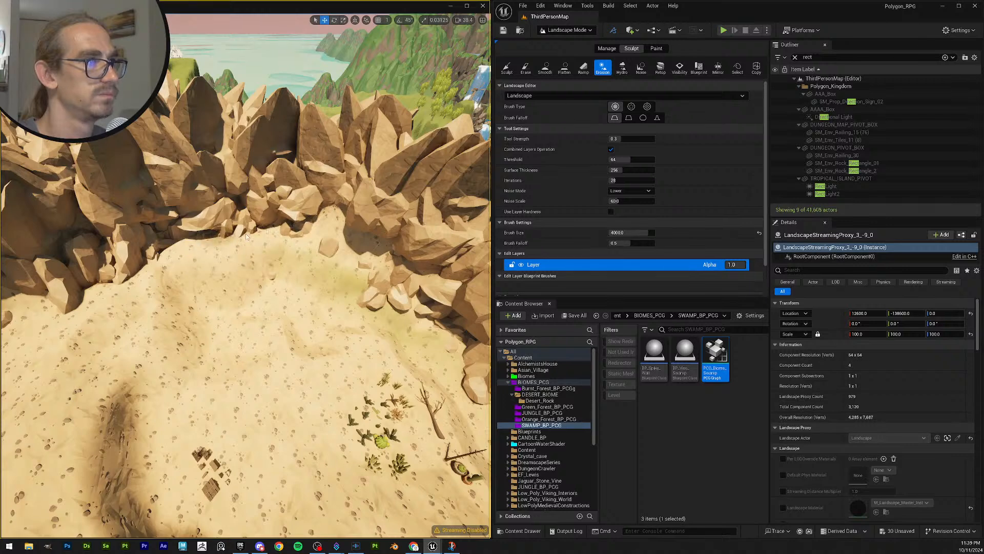
pyautogui.moveTo(298, 258)
pyautogui.mouseDown()
pyautogui.moveTo(349, 256)
pyautogui.moveTo(423, 288)
pyautogui.moveTo(443, 313)
pyautogui.moveTo(429, 321)
pyautogui.mouseUp()
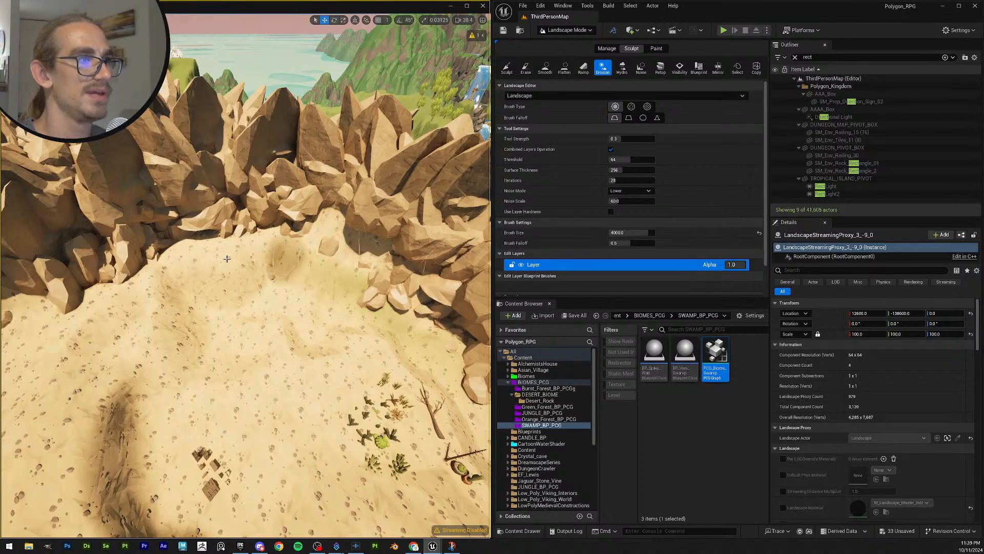
# Step: Lower the sand along the rock wall with the Sculpt brush to expose the small boulders at its base
pyautogui.click(507, 70)
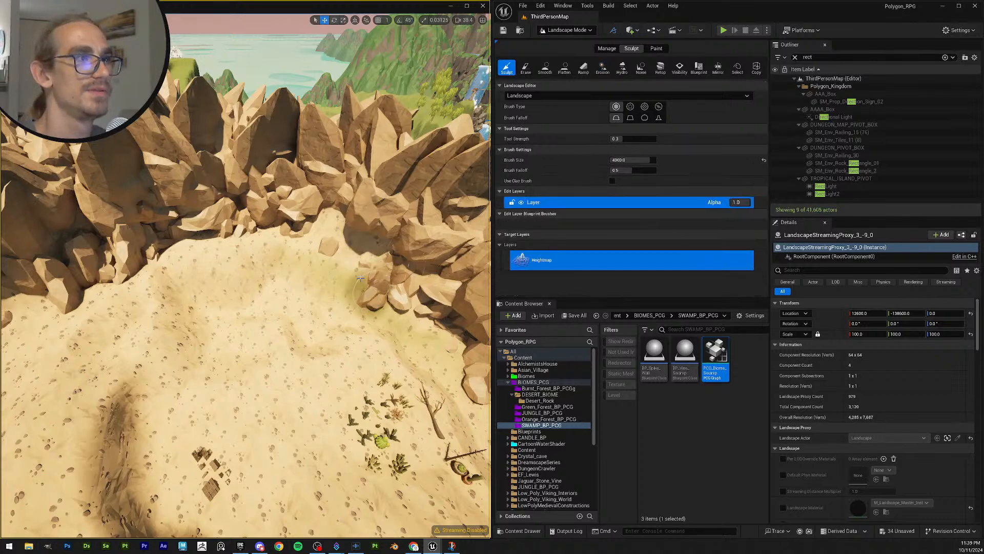
pyautogui.moveTo(364, 231)
pyautogui.mouseDown()
pyautogui.moveTo(308, 235)
pyautogui.moveTo(396, 257)
pyautogui.moveTo(282, 246)
pyautogui.moveTo(244, 270)
pyautogui.moveTo(177, 257)
pyautogui.moveTo(182, 244)
pyautogui.moveTo(222, 290)
pyautogui.moveTo(164, 282)
pyautogui.moveTo(287, 254)
pyautogui.moveTo(371, 285)
pyautogui.mouseUp()
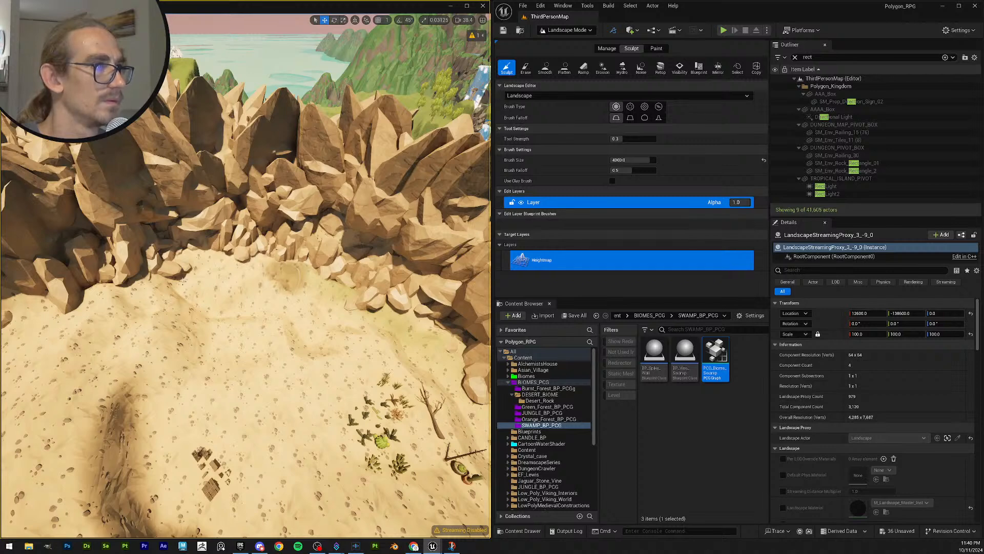
pyautogui.moveTo(182, 280); pyautogui.dragTo(164, 279)
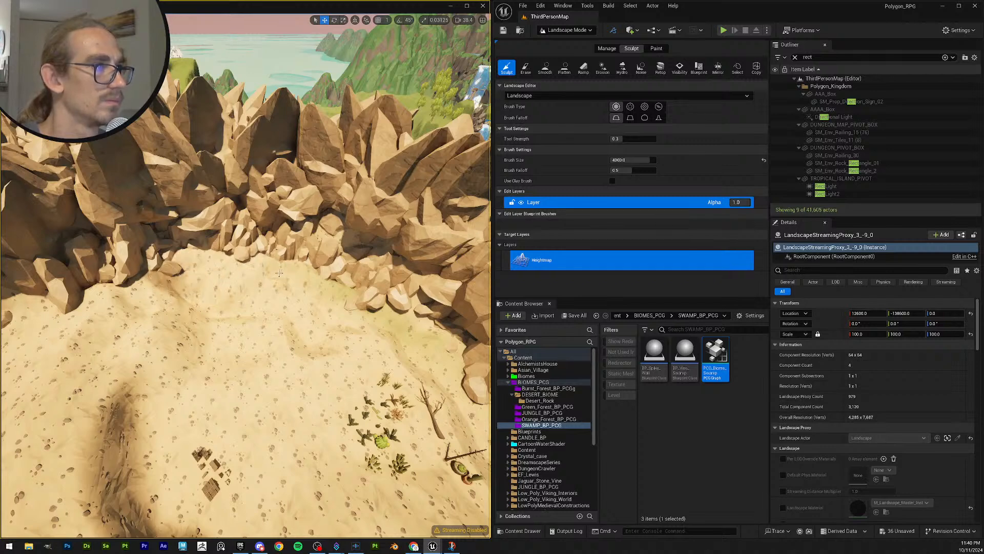
# Step: Erode the raised sand ridge beside the rock wall into the canyon floor, and switch to the Smooth tool
pyautogui.click(600, 69)
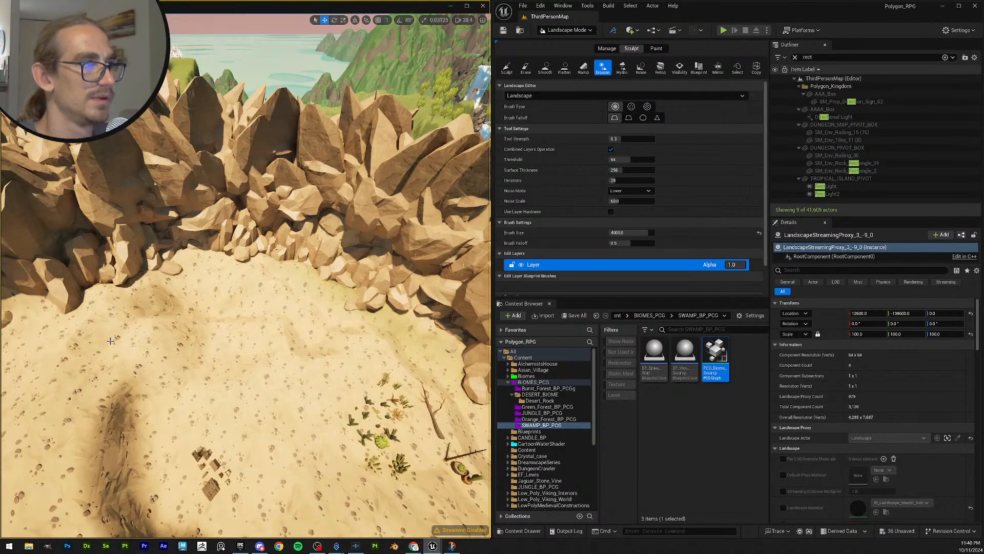
pyautogui.moveTo(110, 341)
pyautogui.mouseDown()
pyautogui.moveTo(105, 305)
pyautogui.moveTo(76, 348)
pyautogui.moveTo(114, 302)
pyautogui.moveTo(206, 245)
pyautogui.mouseUp()
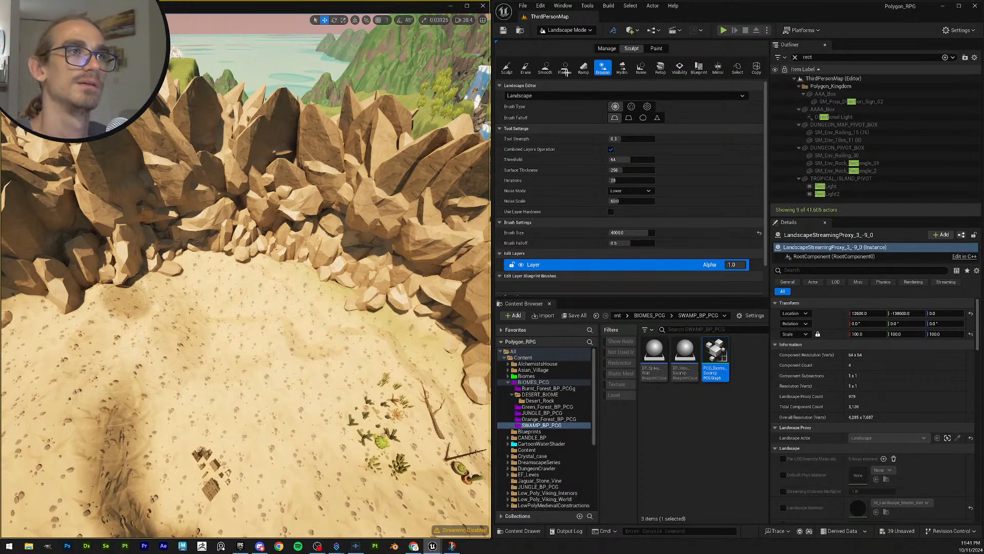
pyautogui.click(548, 71)
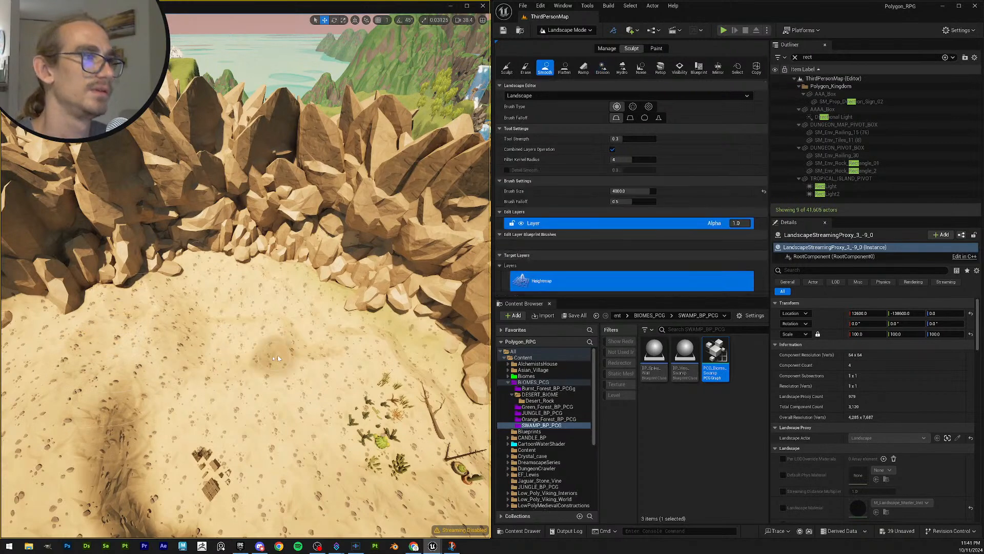
pyautogui.moveTo(274, 358); pyautogui.dragTo(348, 331, button='right')
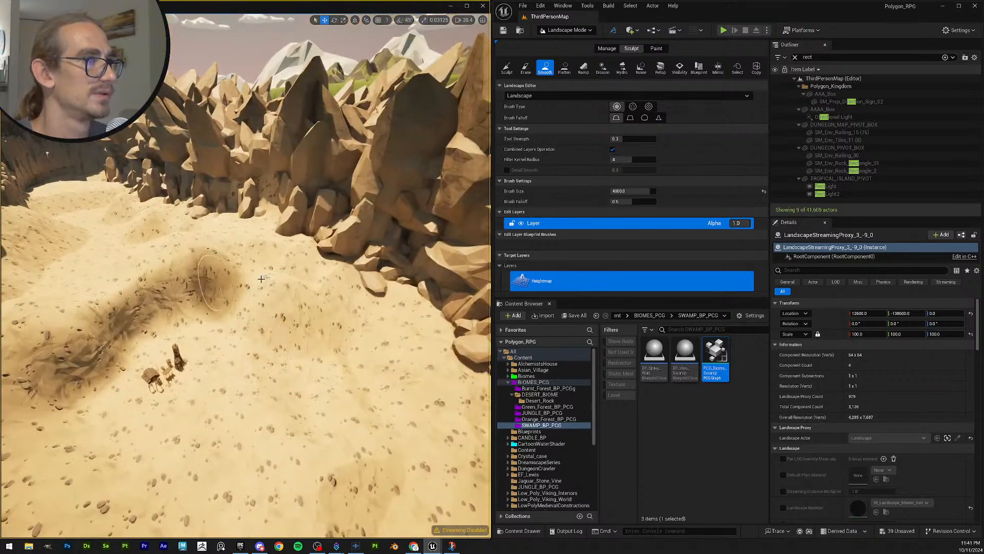
# Step: Switch from Landscape to Selection mode and save all modified assets
pyautogui.click(571, 31)
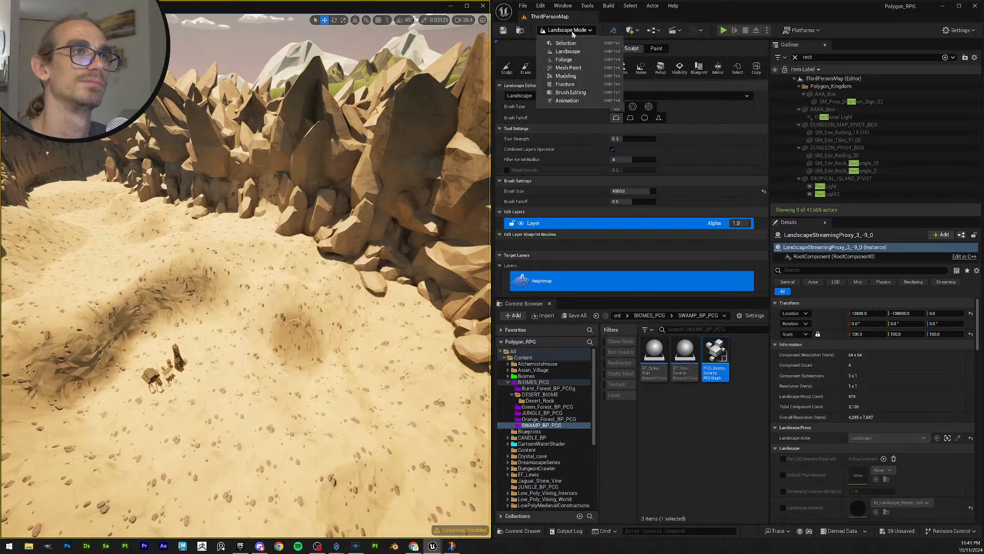
pyautogui.click(551, 43)
pyautogui.click(574, 57)
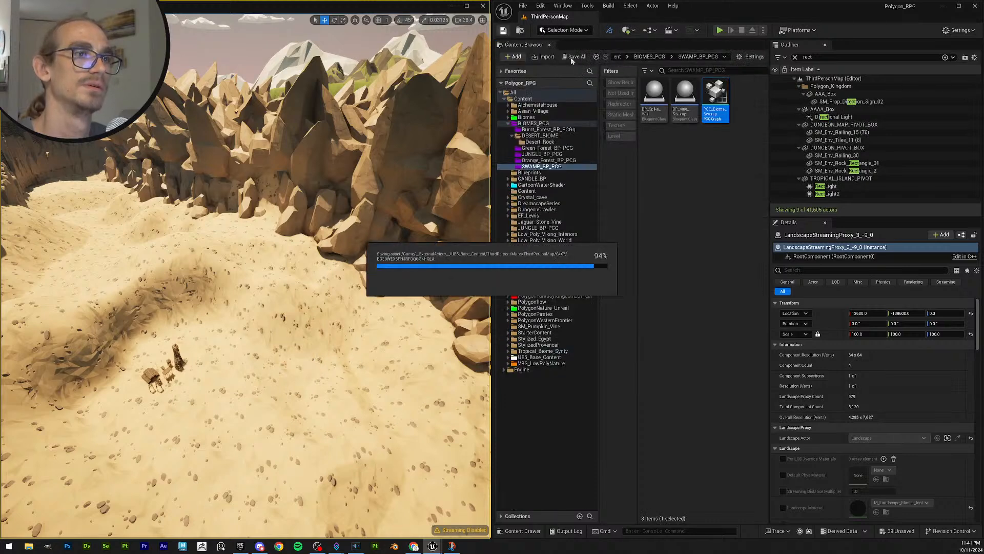
# Step: Examine the sculpted canyon floor and surrounding cliffs from the air, along the whole length of the canyon
pyautogui.press('s')
pyautogui.moveTo(246, 277)
pyautogui.mouseDown(button='right')
pyautogui.moveTo(251, 287)
pyautogui.moveTo(236, 277)
pyautogui.moveTo(247, 274)
pyautogui.moveTo(253, 236)
pyautogui.moveTo(238, 282)
pyautogui.moveTo(228, 273)
pyautogui.moveTo(245, 274)
pyautogui.moveTo(257, 292)
pyautogui.moveTo(247, 279)
pyautogui.moveTo(238, 292)
pyautogui.moveTo(246, 279)
pyautogui.moveTo(233, 279)
pyautogui.mouseUp(button='right')
pyautogui.press('w')
pyautogui.scroll(-1, 246, 277)
pyautogui.scroll(1, 246, 277)
pyautogui.press('w')
pyautogui.scroll(-3, 246, 277)
pyautogui.press('w')
pyautogui.scroll(-2, 247, 277)
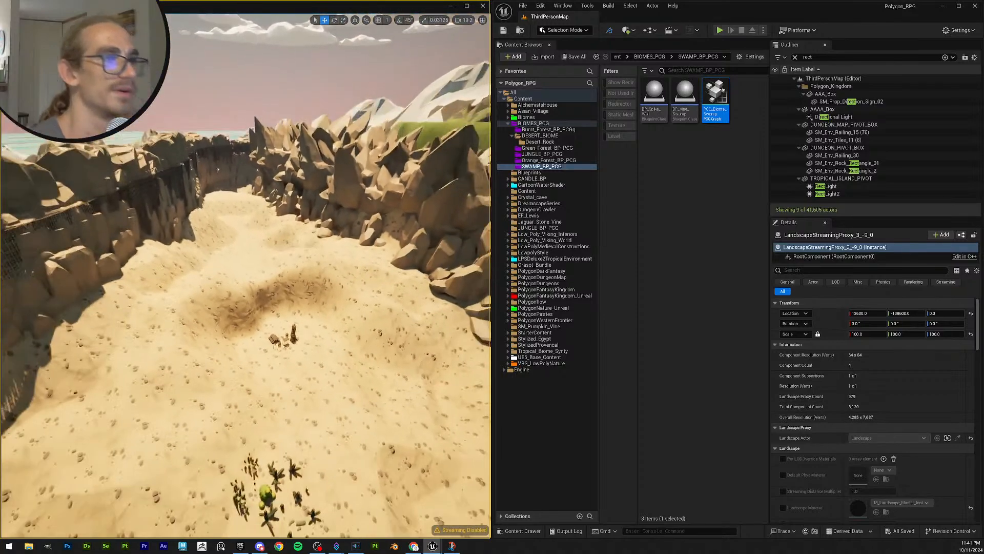
pyautogui.press('s')
pyautogui.moveTo(245, 277); pyautogui.dragTo(356, 152, button='right')
pyautogui.scroll(3, 245, 318)
pyautogui.press('w')
pyautogui.press('s')
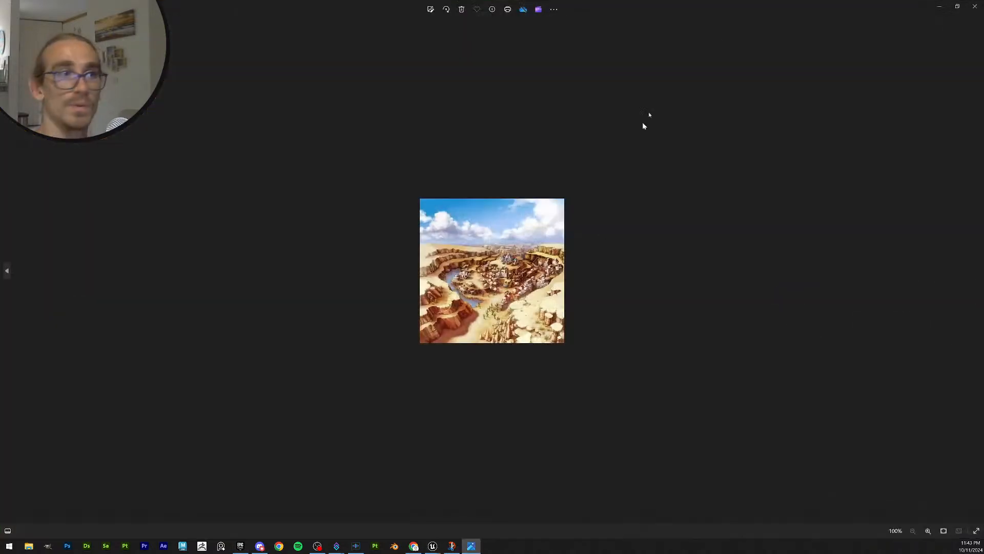
# Step: Study the desert canyon town reference image over the viewport, and compare it with the canyon at ground level
pyautogui.moveTo(700, 9); pyautogui.dragTo(245, 168)
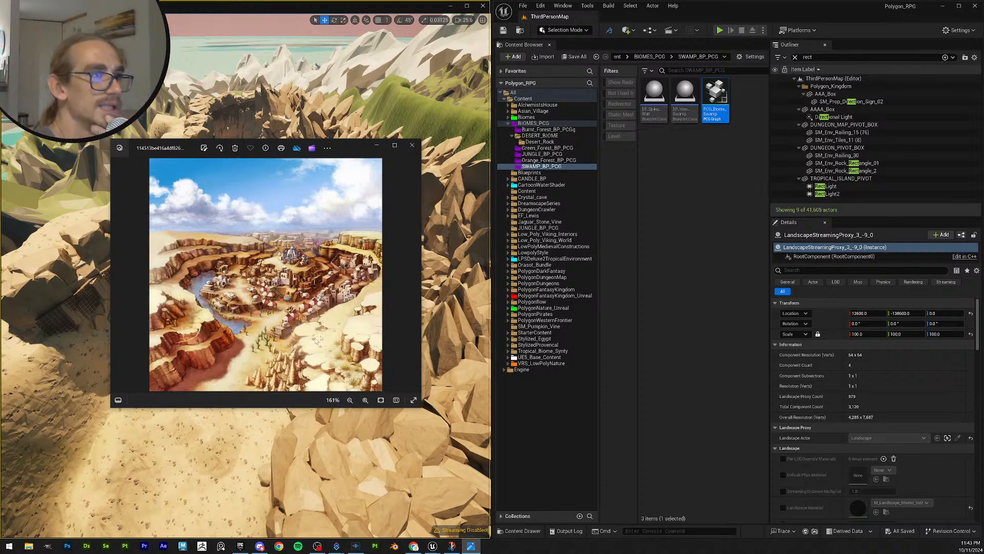
pyautogui.click(376, 145)
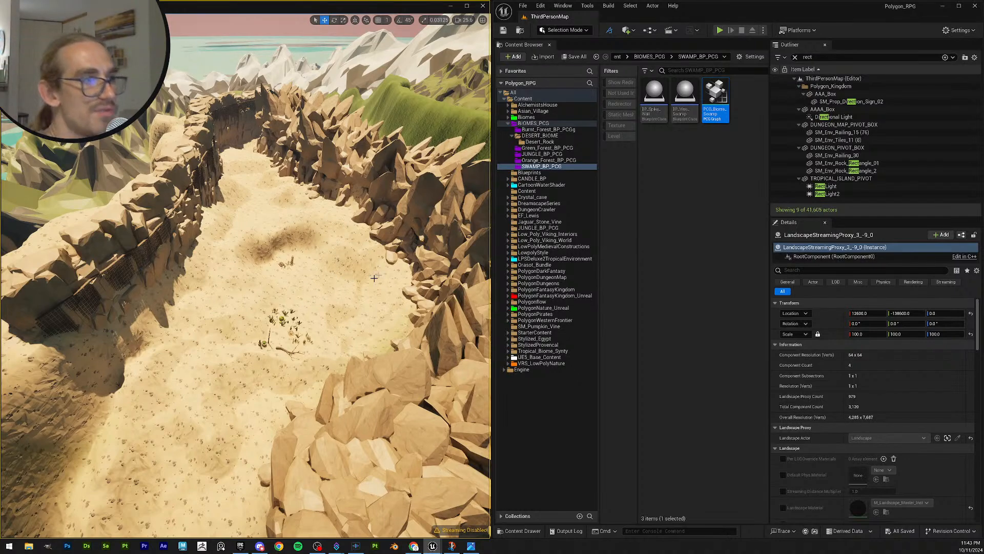
pyautogui.press('w')
pyautogui.moveTo(375, 278); pyautogui.dragTo(359, 293, button='right')
pyautogui.press('s')
pyautogui.press('w')
pyautogui.press('w')
pyautogui.press('w')
pyautogui.scroll(-3, 354, 302)
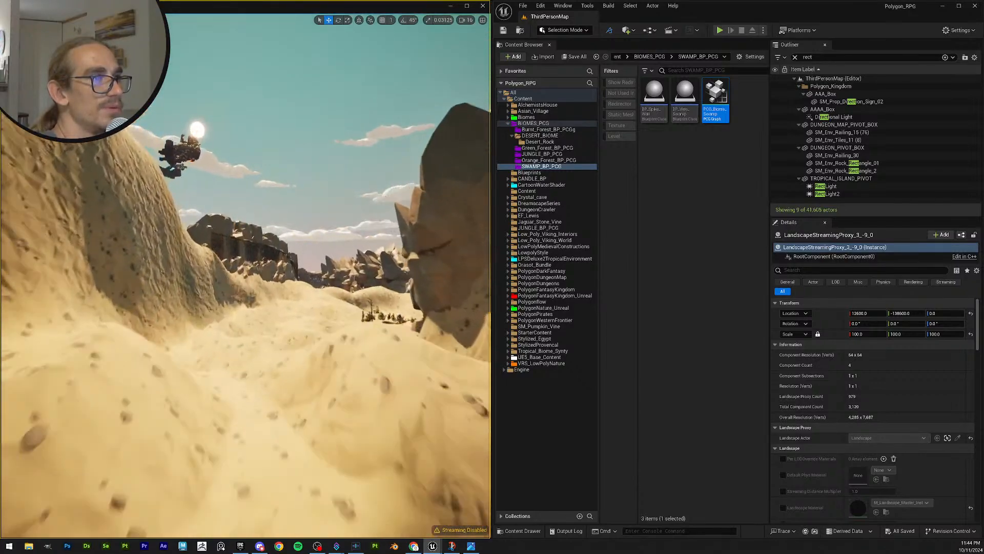
pyautogui.press('w')
pyautogui.moveTo(329, 287); pyautogui.dragTo(359, 283, button='right')
pyautogui.scroll(2, 252, 281)
pyautogui.scroll(1, 308, 284)
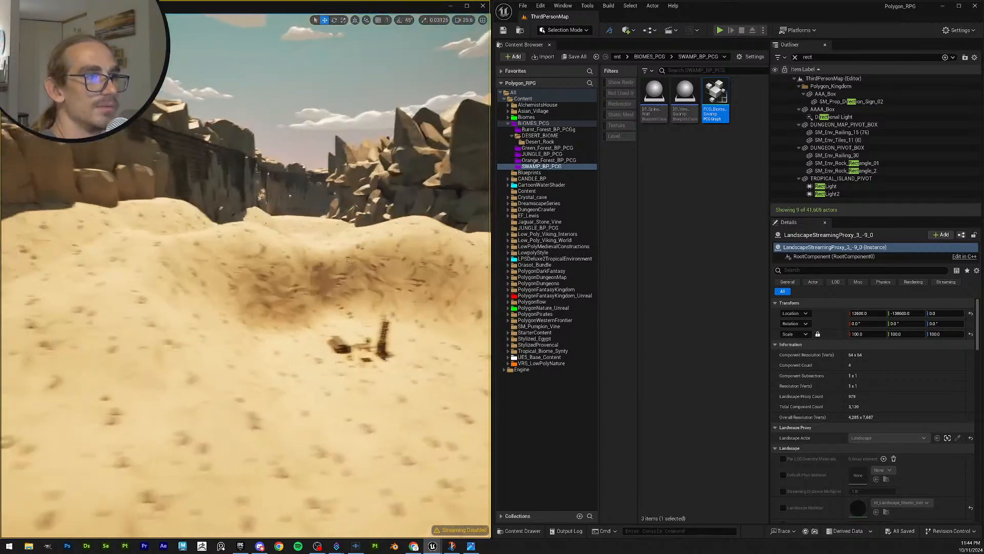
pyautogui.moveTo(246, 276); pyautogui.dragTo(266, 277, button='right')
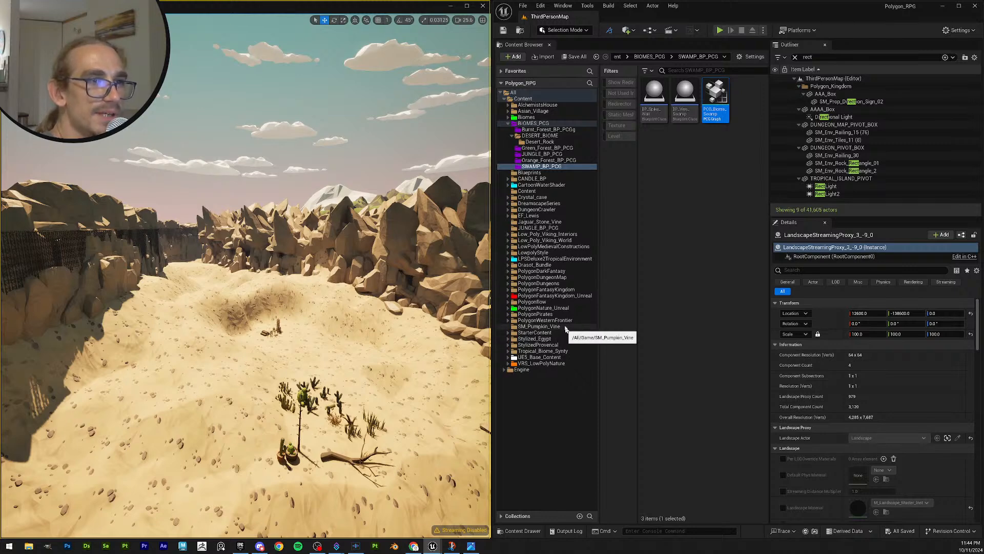
# Step: Browse the asset pack folders for desert props, and list only the static meshes of the Stylized_Egypt folder
pyautogui.click(562, 284)
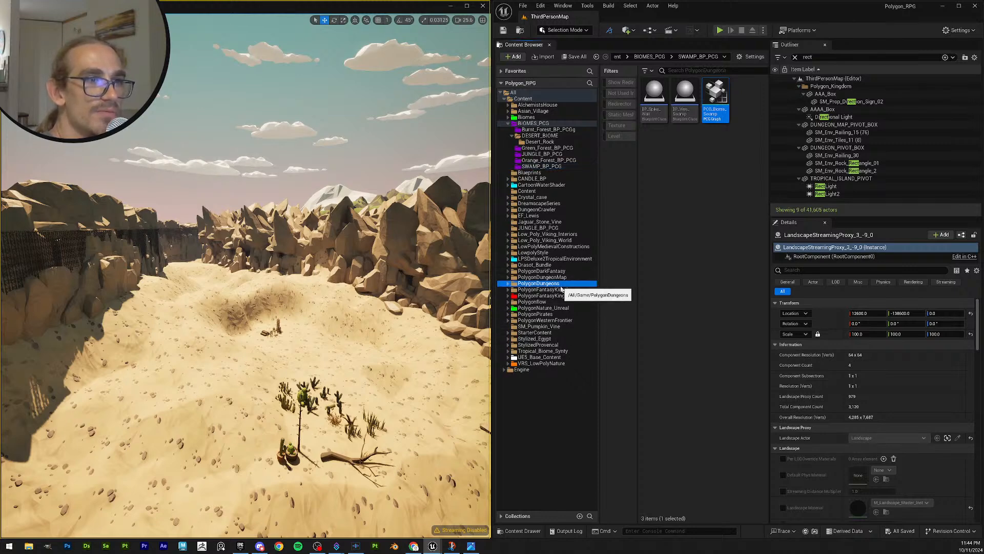
pyautogui.click(558, 228)
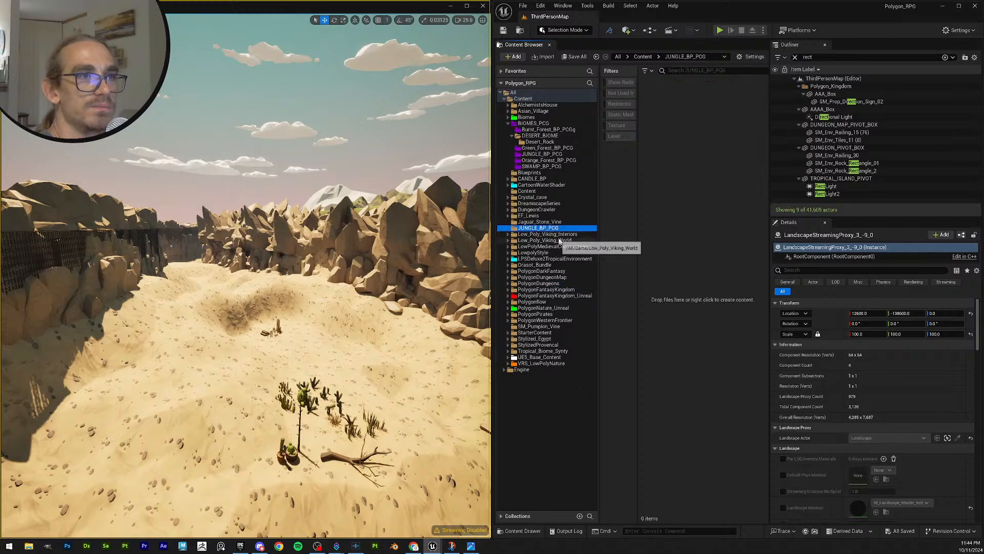
pyautogui.click(564, 234)
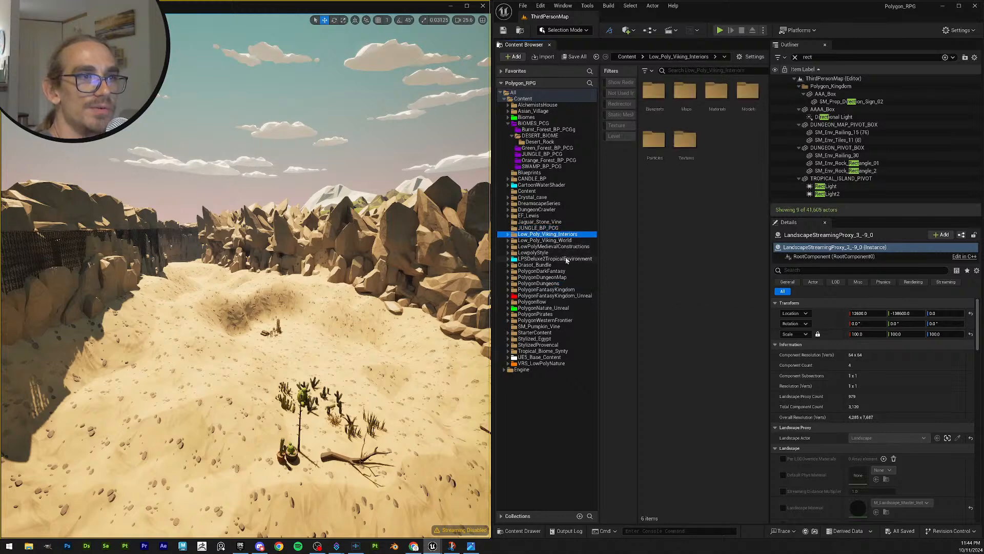
pyautogui.click(562, 277)
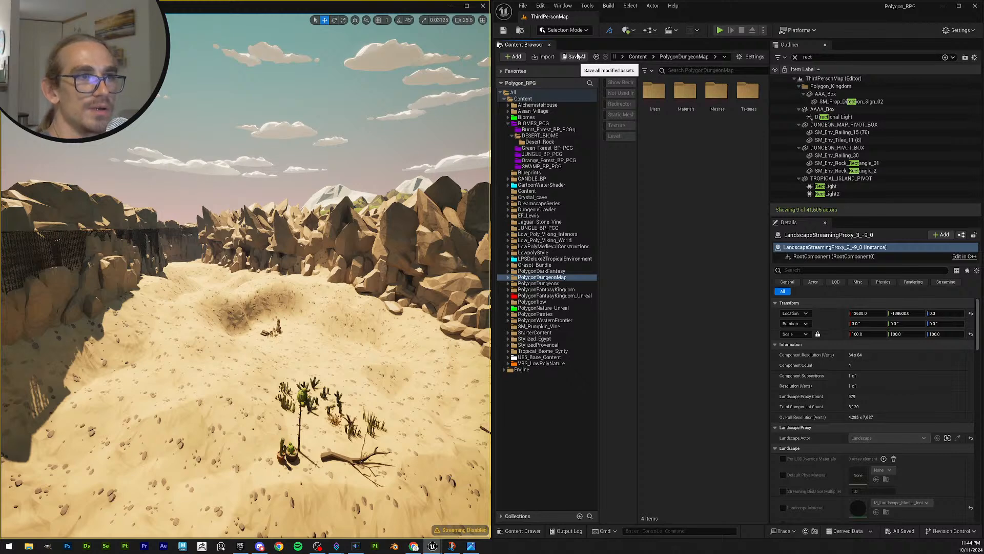
pyautogui.click(559, 284)
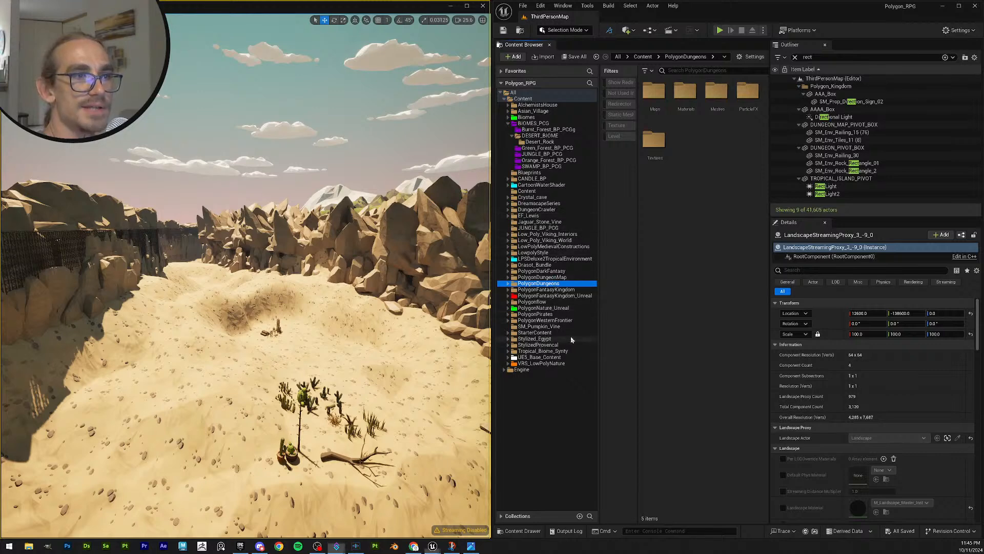
pyautogui.click(535, 339)
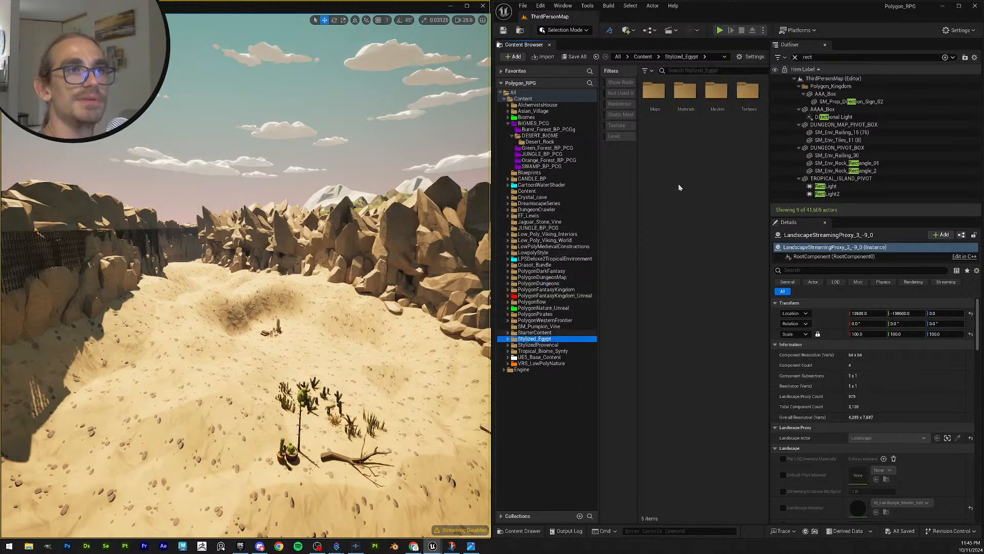
pyautogui.click(620, 115)
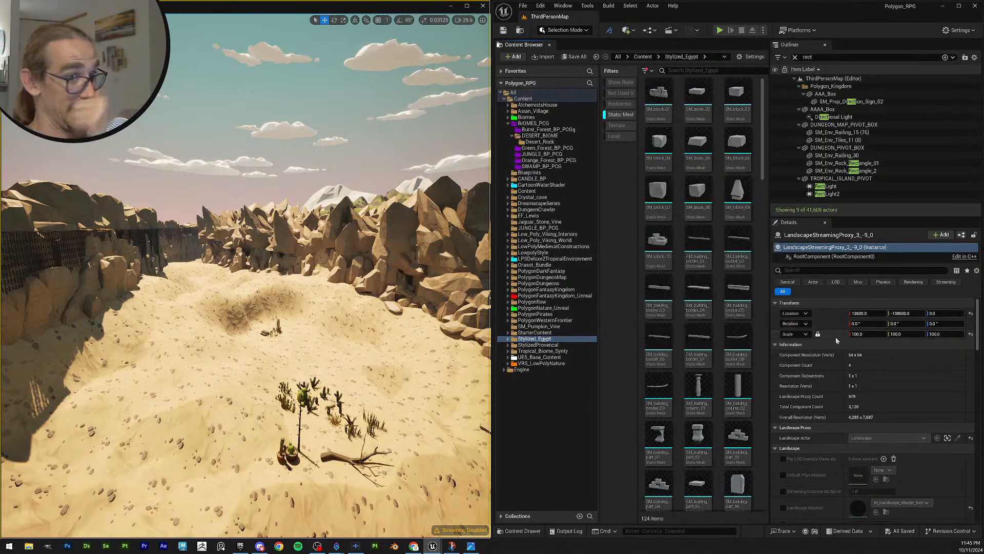
pyautogui.scroll(-6, 726, 266)
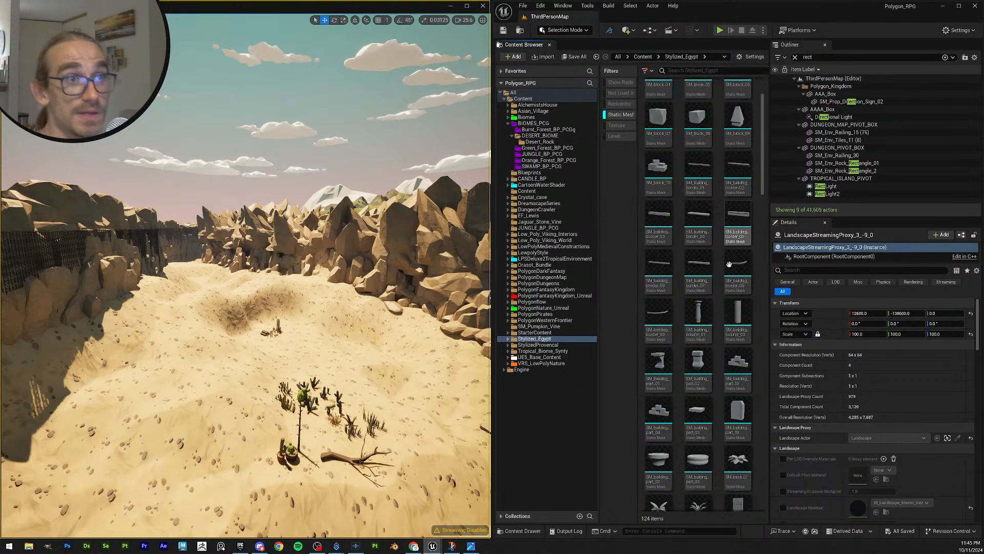
pyautogui.scroll(-2, 731, 262)
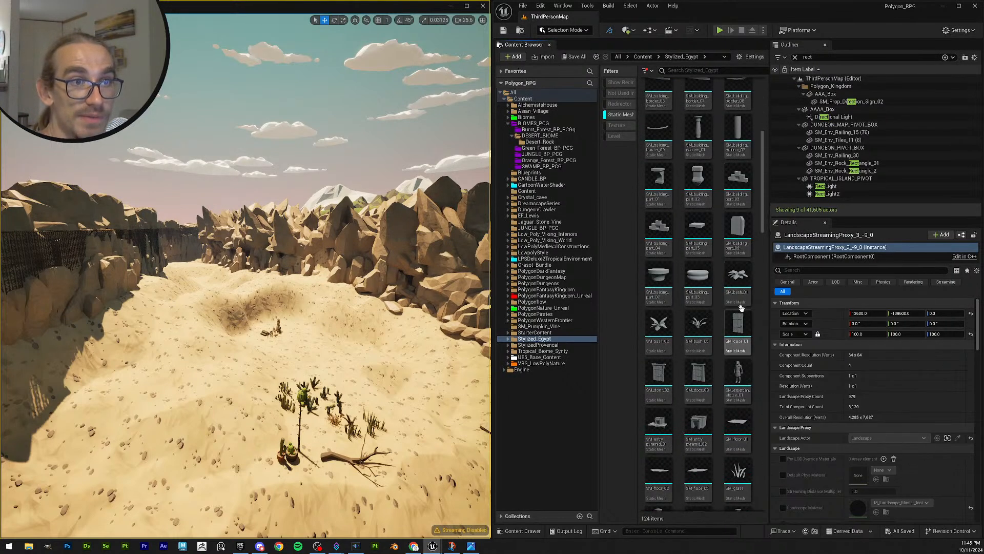
# Step: Place the SM_bush_03 static mesh on the canyon's sand floor and frame it in the viewport
pyautogui.moveTo(318, 302); pyautogui.dragTo(336, 359, button='right')
pyautogui.press('w')
pyautogui.moveTo(699, 329); pyautogui.dragTo(308, 313)
pyautogui.press('f')
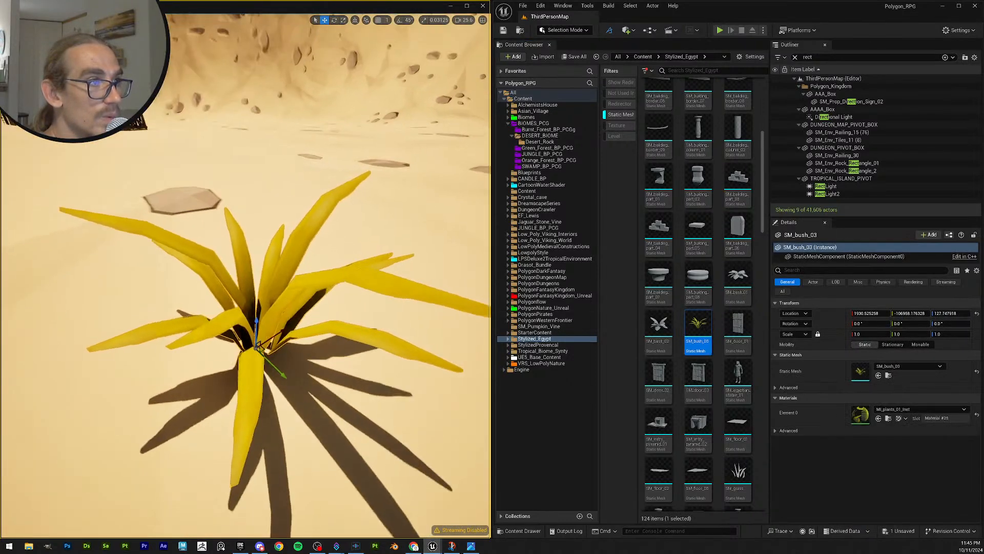
# Step: Examine the placed SM_bush_03 from several distances and angles to judge its shape and color against the sand
pyautogui.scroll(-3, 305, 340)
pyautogui.press('w')
pyautogui.moveTo(305, 340); pyautogui.dragTo(330, 392, button='right')
pyautogui.scroll(-2, 305, 369)
pyautogui.press('s')
pyautogui.press('f')
pyautogui.keyDown('alt'); pyautogui.moveTo(327, 315); pyautogui.dragTo(312, 300); pyautogui.keyUp('alt')
pyautogui.scroll(-1, 327, 315)
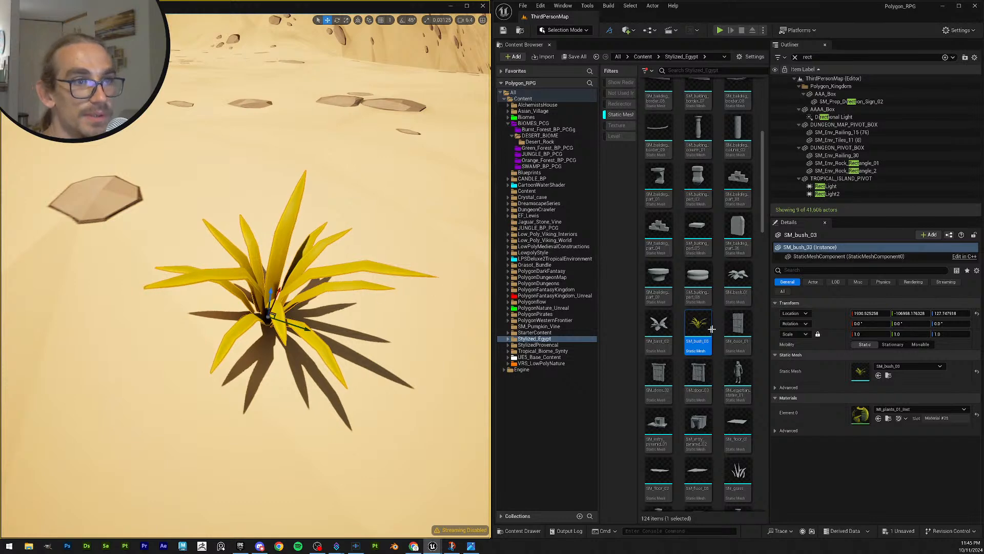
# Step: Delete the placed SM_bush_03, then try the SM_egyptian_statue_01 mesh on the canyon's sand floor and remove it again
pyautogui.press('Delete')
pyautogui.moveTo(738, 377); pyautogui.dragTo(278, 290)
pyautogui.moveTo(310, 267); pyautogui.dragTo(323, 282, button='right')
pyautogui.scroll(-1, 309, 267)
pyautogui.scroll(2, 310, 267)
pyautogui.scroll(-1, 309, 267)
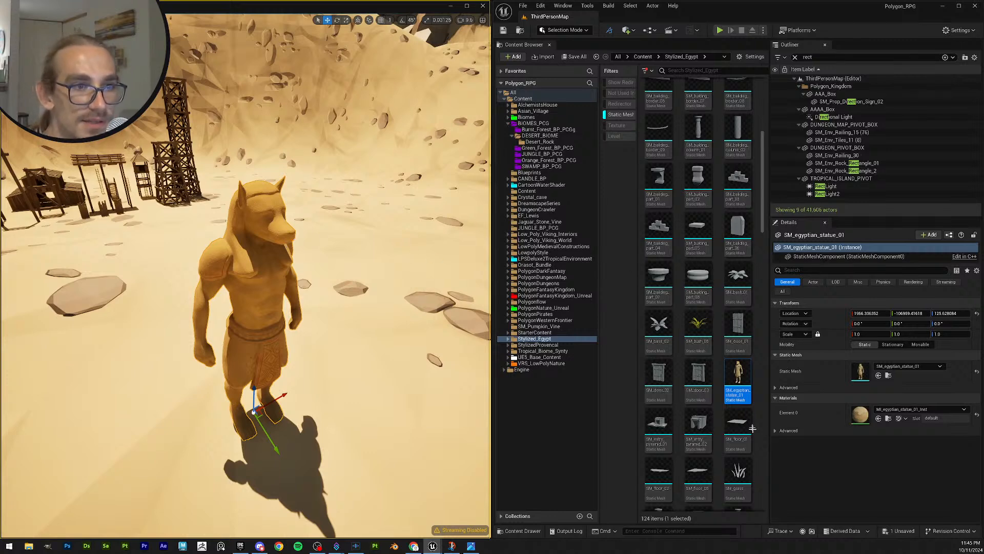
pyautogui.hotkey('ctrl', 'z')
# Step: Try the SM_wall_08 archway mesh on the canyon's sand floor and remove it again
pyautogui.scroll(-3, 696, 410)
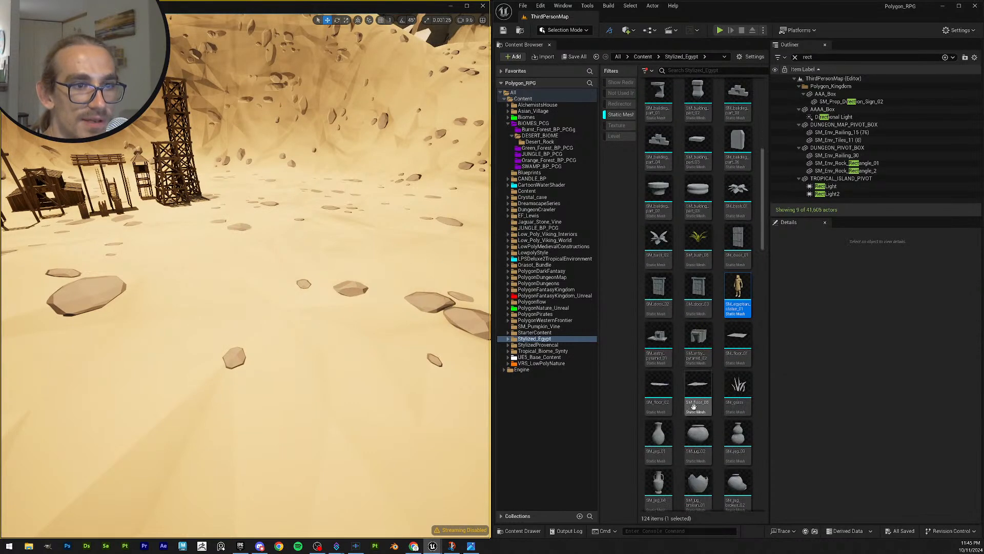
pyautogui.scroll(-10, 707, 400)
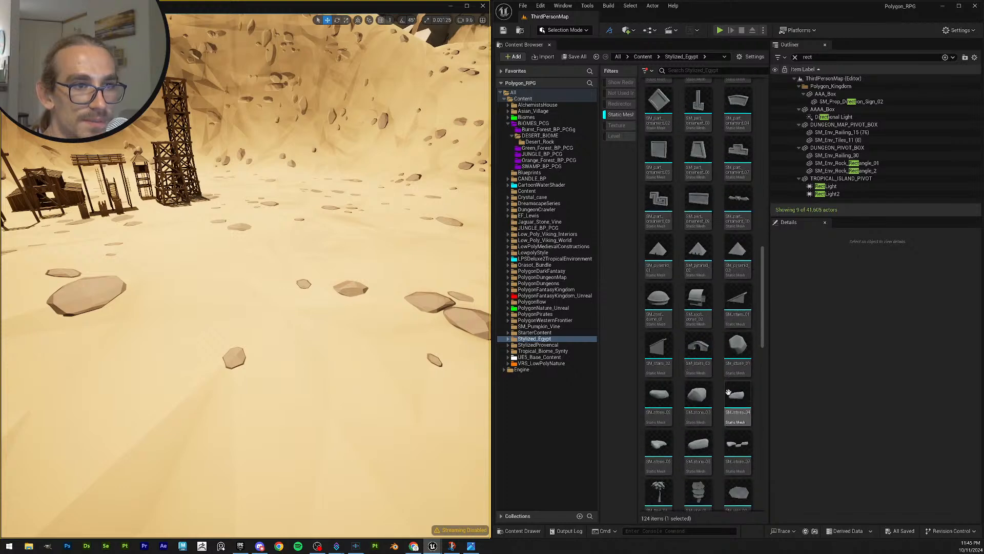
pyautogui.scroll(-7, 729, 392)
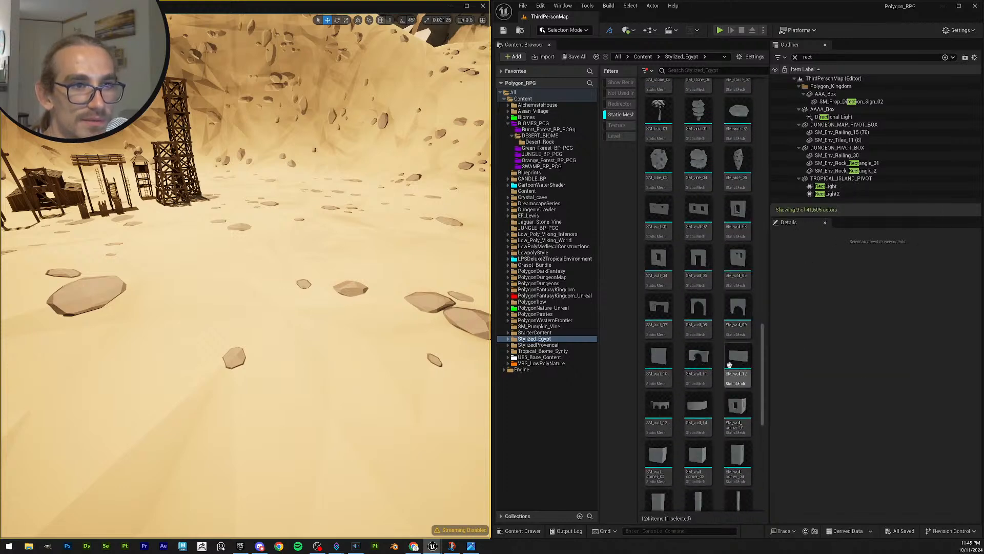
pyautogui.moveTo(698, 308); pyautogui.dragTo(233, 352)
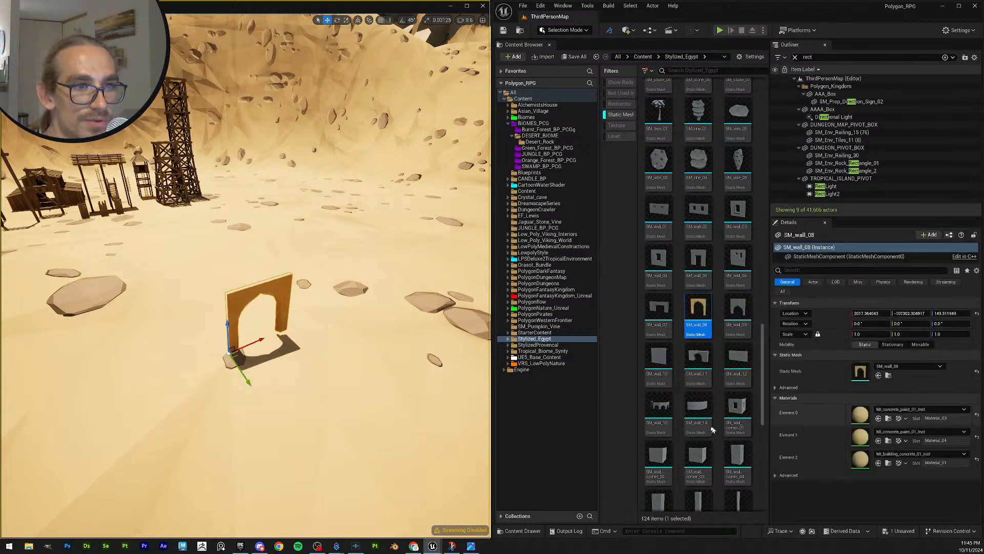
pyautogui.hotkey('ctrl', 'z')
pyautogui.hotkey('ctrl', 'z')
# Step: Try the SM_stairs_03 bridge and the SM_roof_dome_01 dome one after the other on the sand floor, removing each again
pyautogui.scroll(-4, 734, 382)
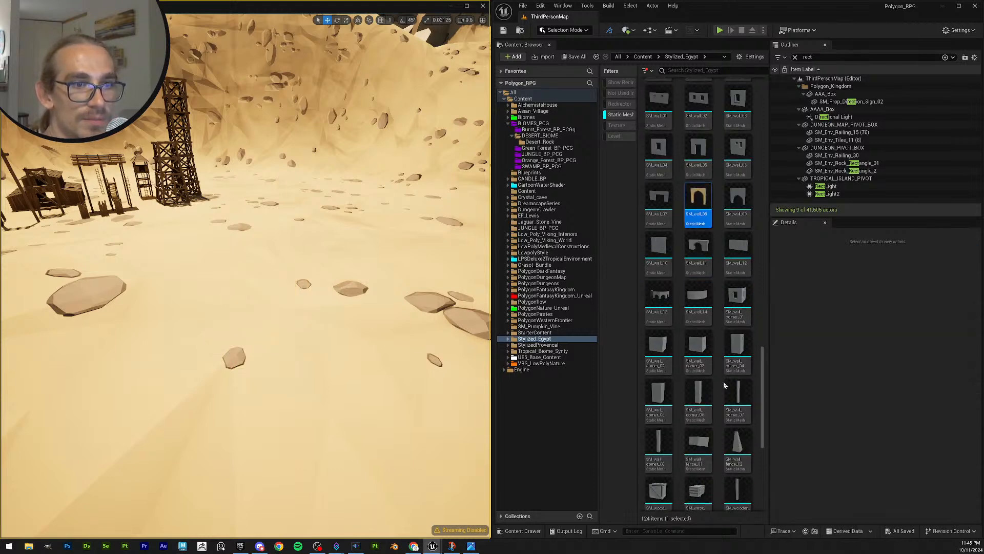
pyautogui.scroll(-4, 734, 382)
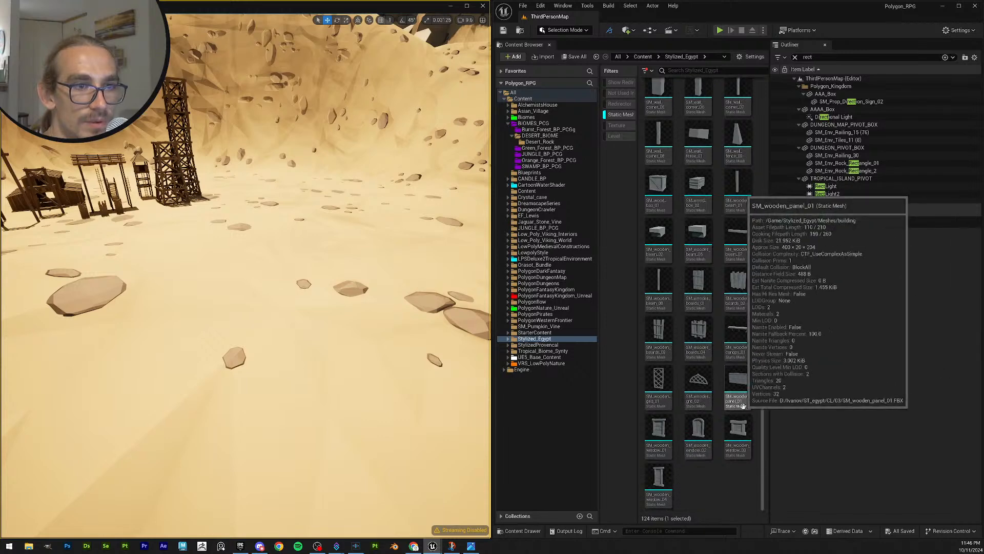
pyautogui.moveTo(765, 451); pyautogui.dragTo(792, 299)
pyautogui.moveTo(700, 344); pyautogui.dragTo(250, 335)
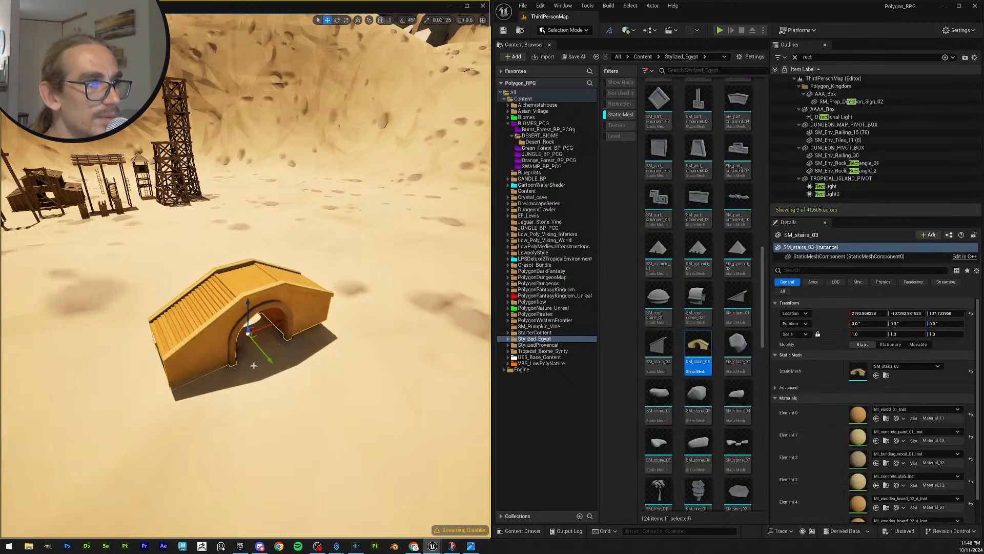
pyautogui.hotkey('ctrl', 'z')
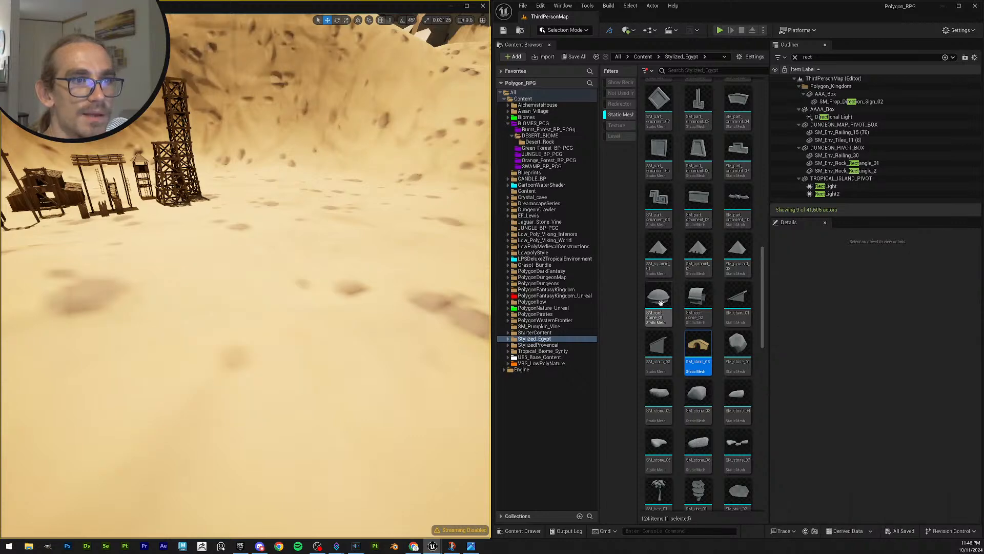
pyautogui.moveTo(659, 297); pyautogui.dragTo(276, 369)
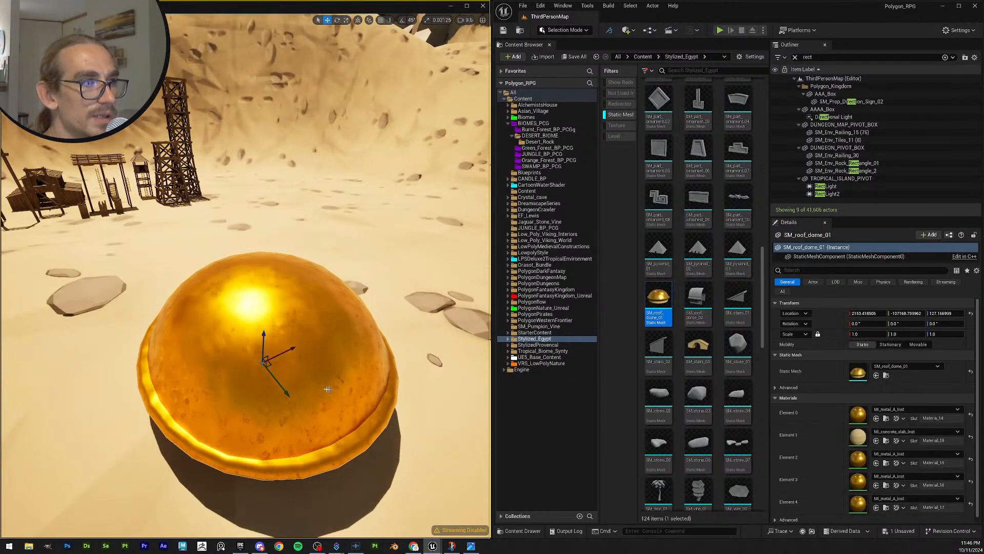
pyautogui.hotkey('ctrl', 'z')
# Step: Open the building subfolder of the Stylized_Egypt meshes to list only its building parts
pyautogui.scroll(3, 740, 264)
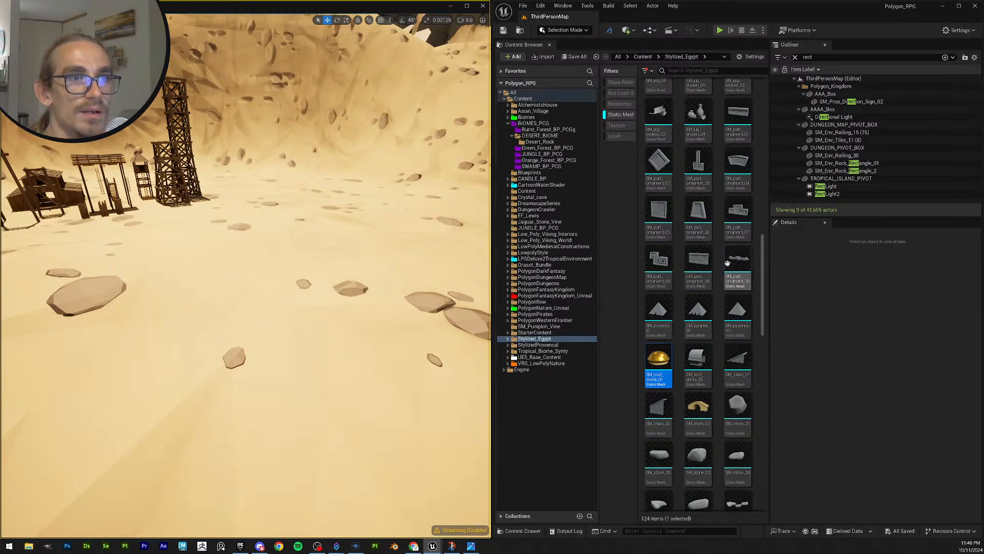
pyautogui.scroll(-1, 741, 264)
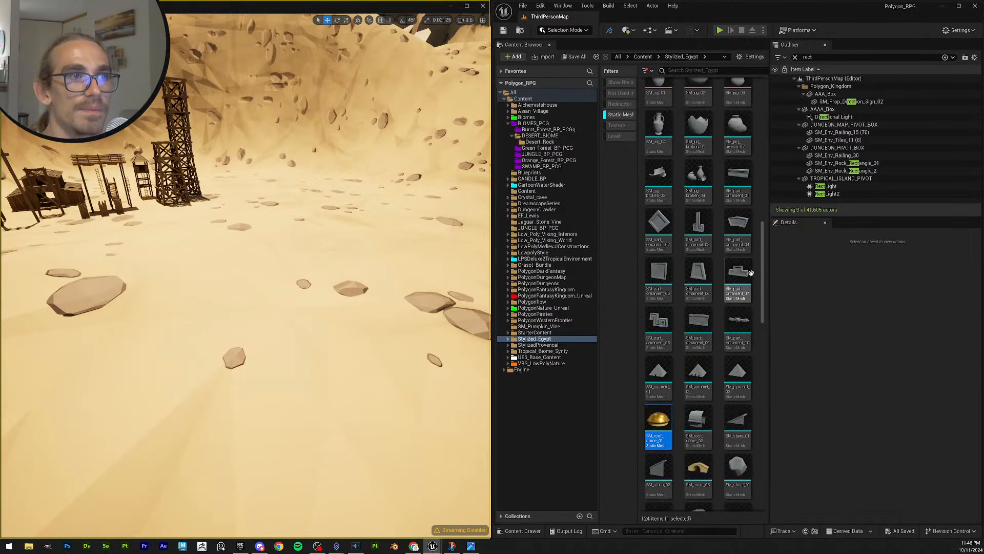
pyautogui.click(509, 339)
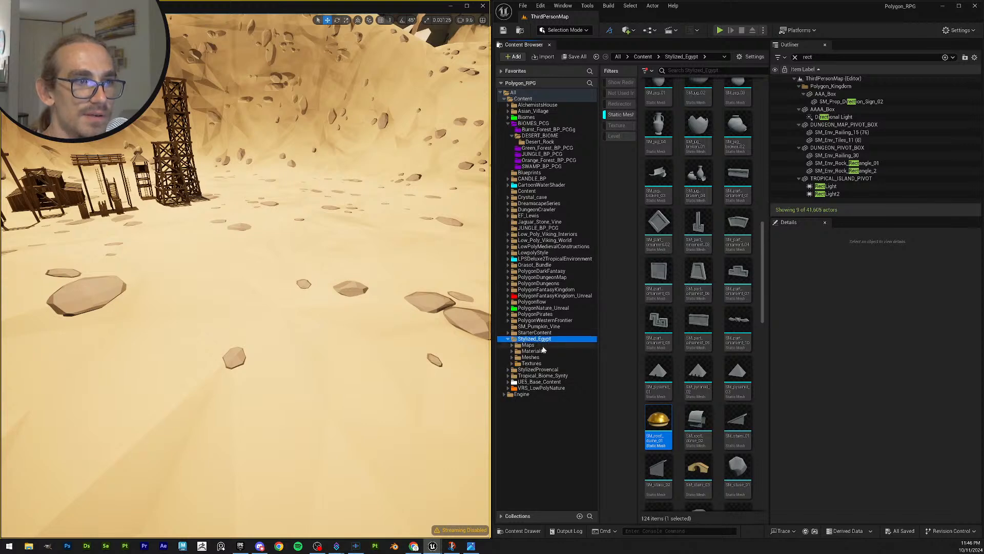
pyautogui.click(511, 358)
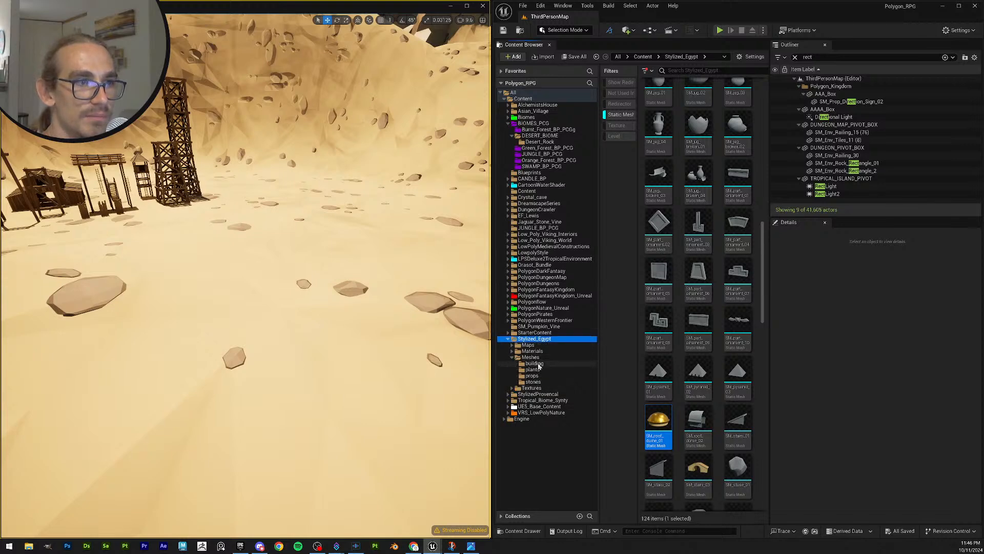
pyautogui.click(533, 363)
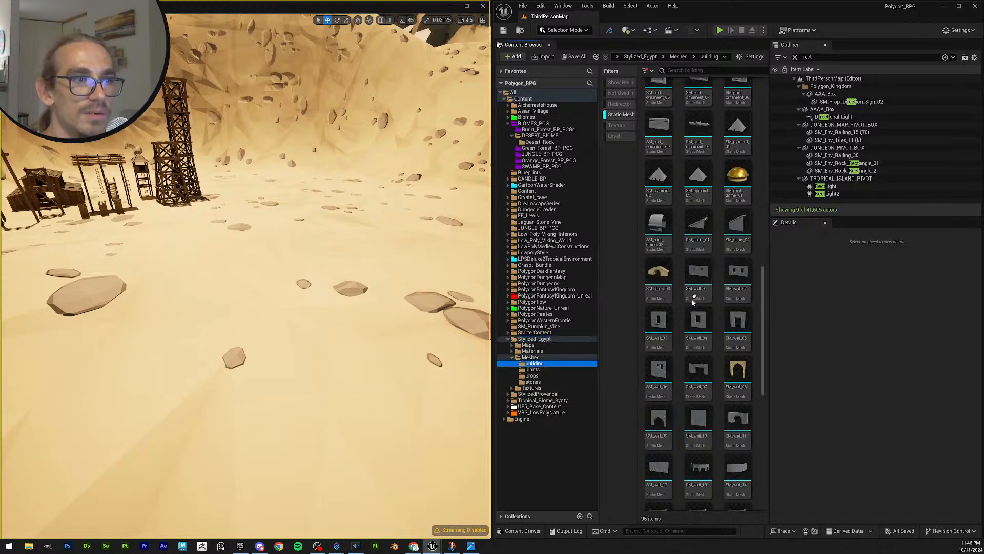
# Step: Place all static meshes of the building folder together at one spot on the canyon's sand floor
pyautogui.scroll(6, 693, 301)
pyautogui.click(703, 79)
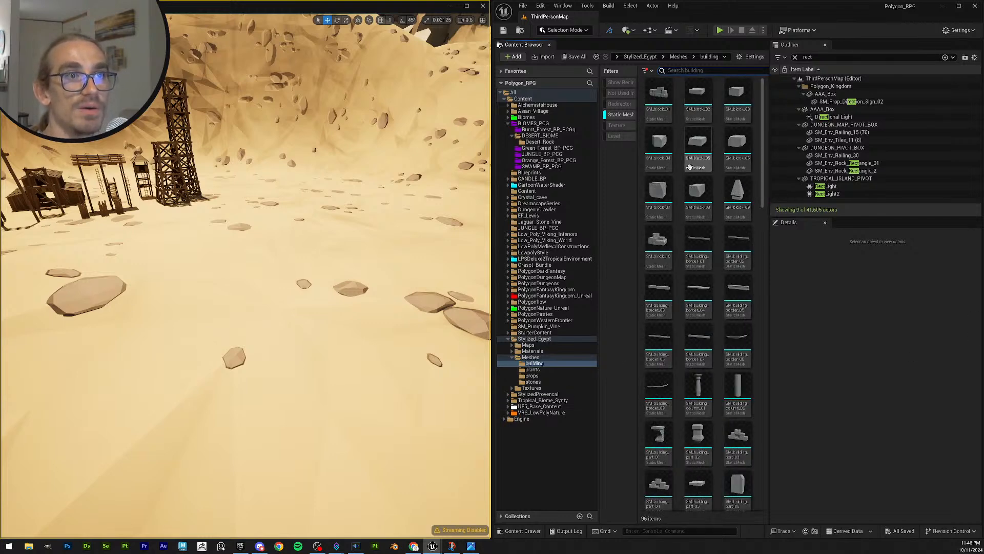
pyautogui.moveTo(711, 301)
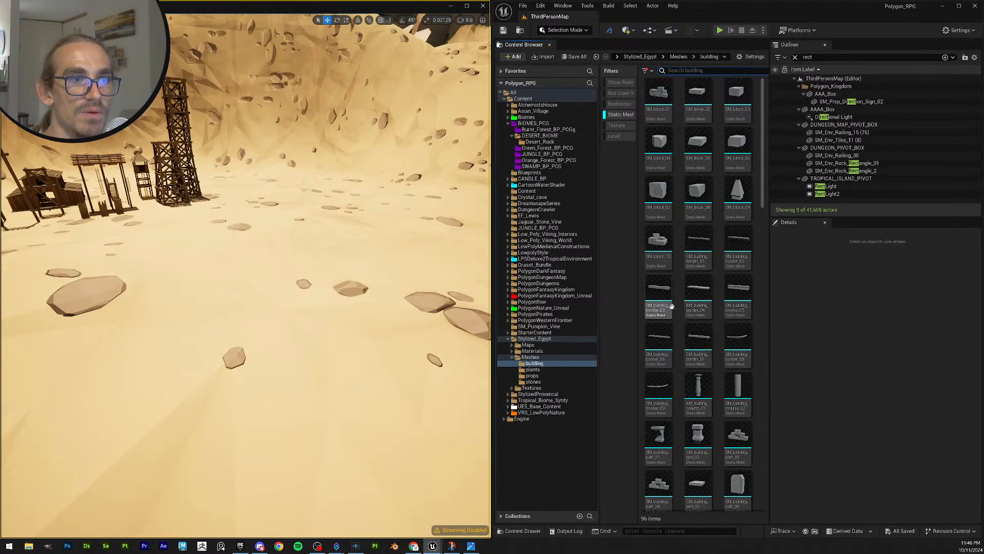
pyautogui.moveTo(672, 306)
pyautogui.click(659, 98)
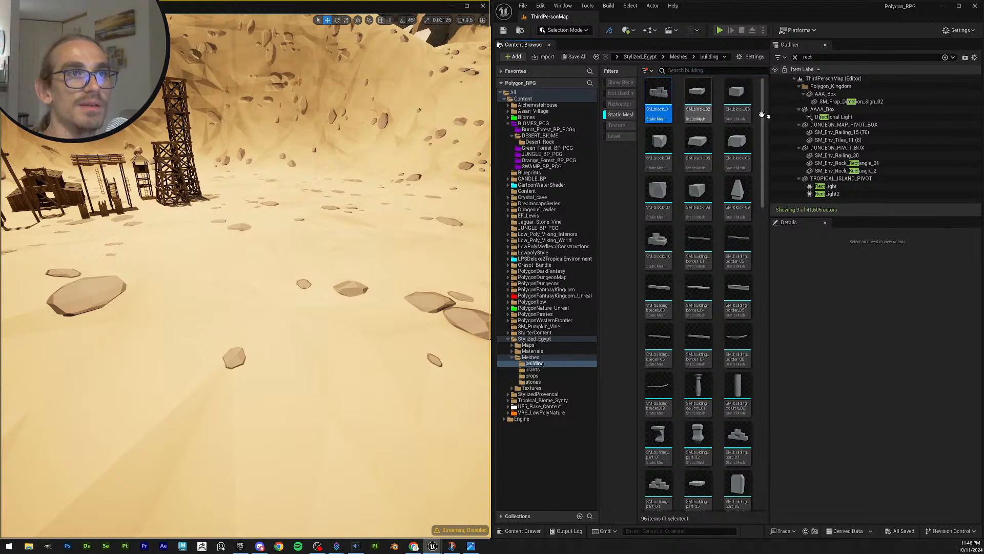
pyautogui.moveTo(763, 151); pyautogui.dragTo(729, 492)
pyautogui.hotkey('ctrl', 'a')
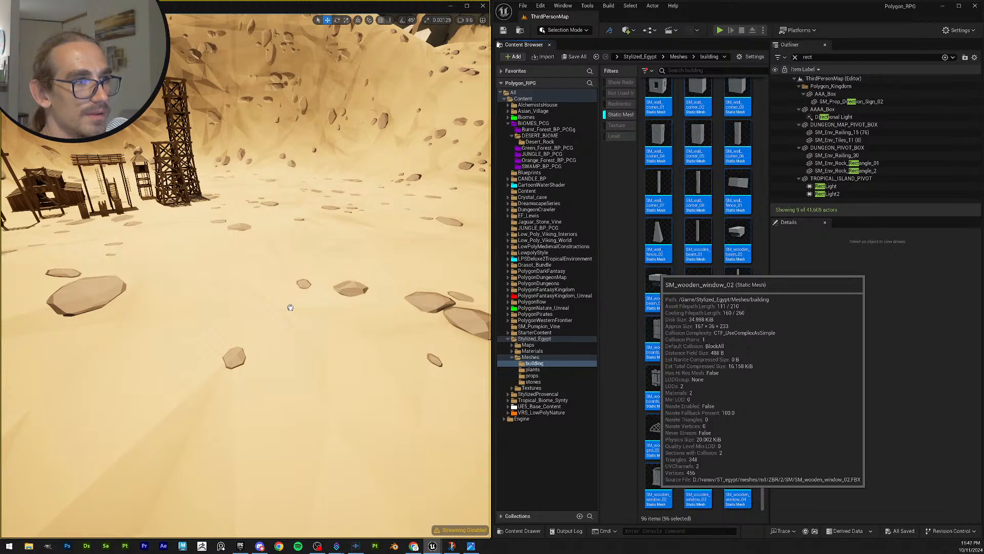
pyautogui.moveTo(290, 307); pyautogui.dragTo(288, 306)
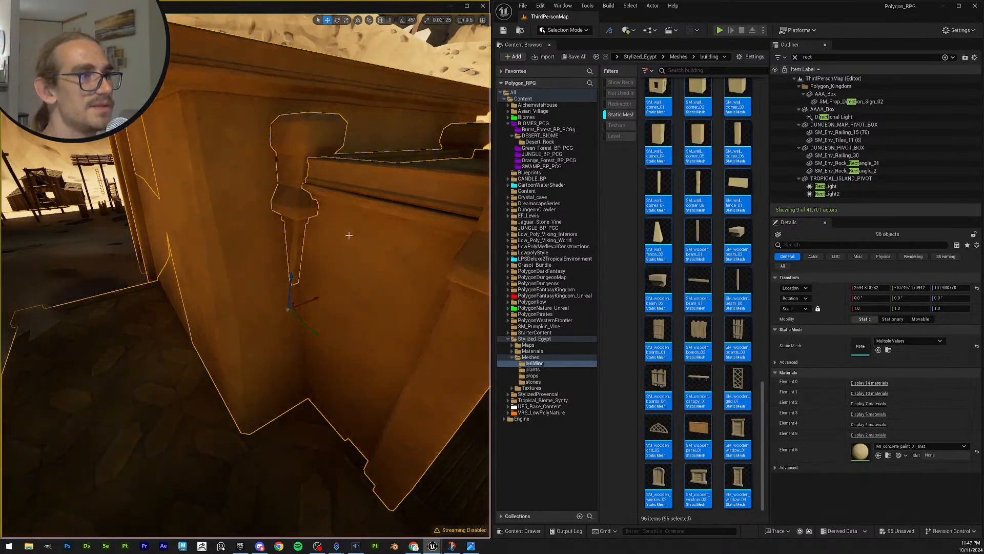
# Step: Delete the oversized SM_pyramid_01, SM_pyramid_02 and SM_pyramid_03 from the pile of placed building meshes
pyautogui.press('s')
pyautogui.moveTo(349, 235); pyautogui.dragTo(295, 234, button='right')
pyautogui.scroll(5, 349, 236)
pyautogui.press('w')
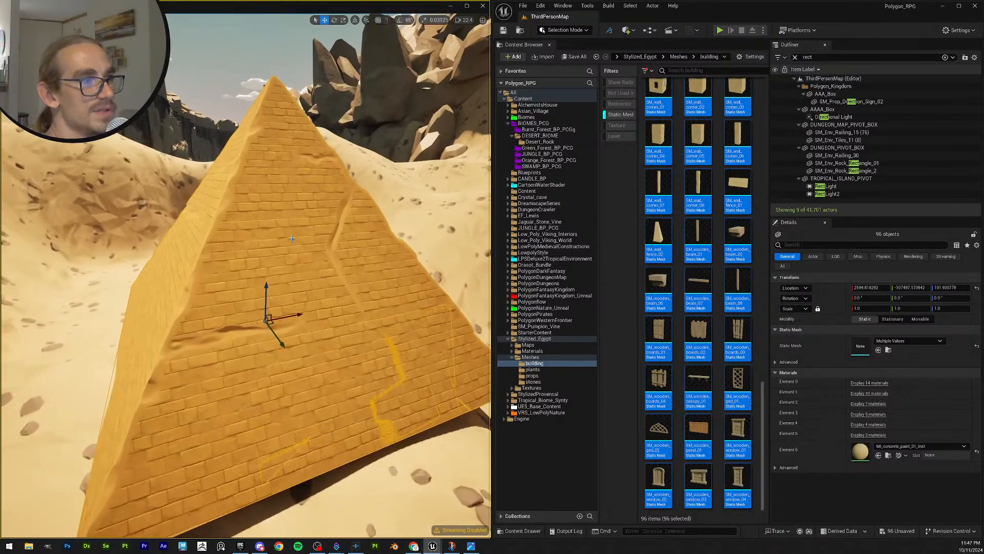
pyautogui.click(295, 234)
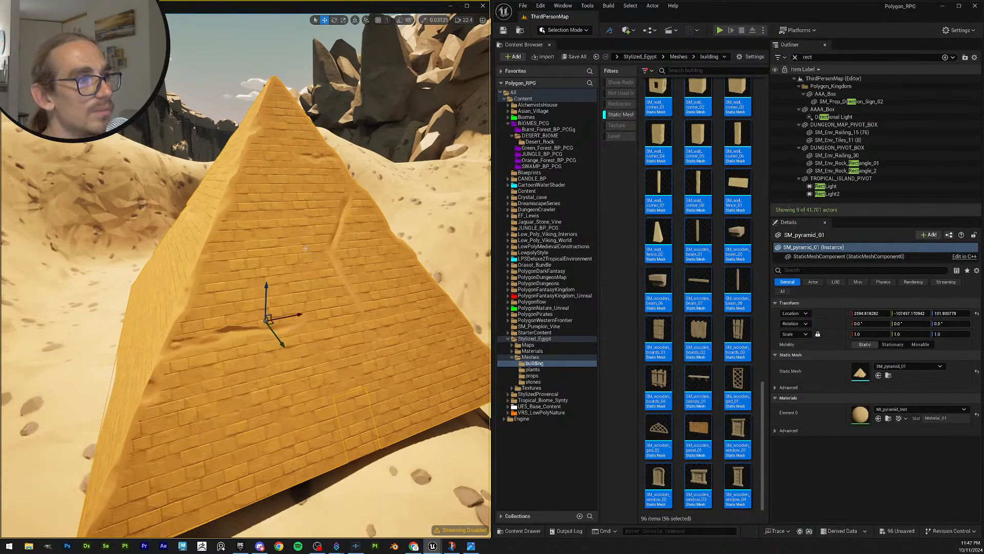
pyautogui.hotkey('ctrl', 'z')
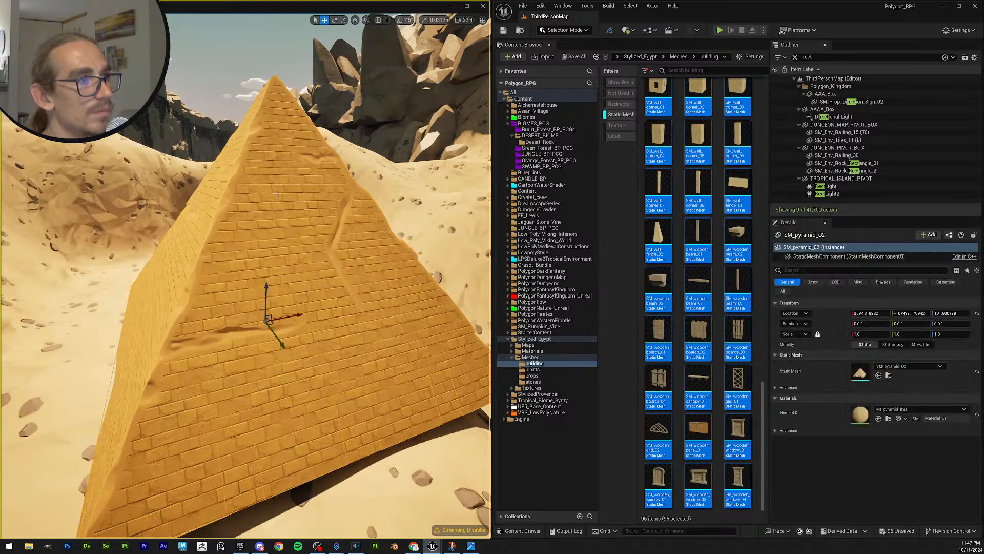
pyautogui.hotkey('ctrl', 'z')
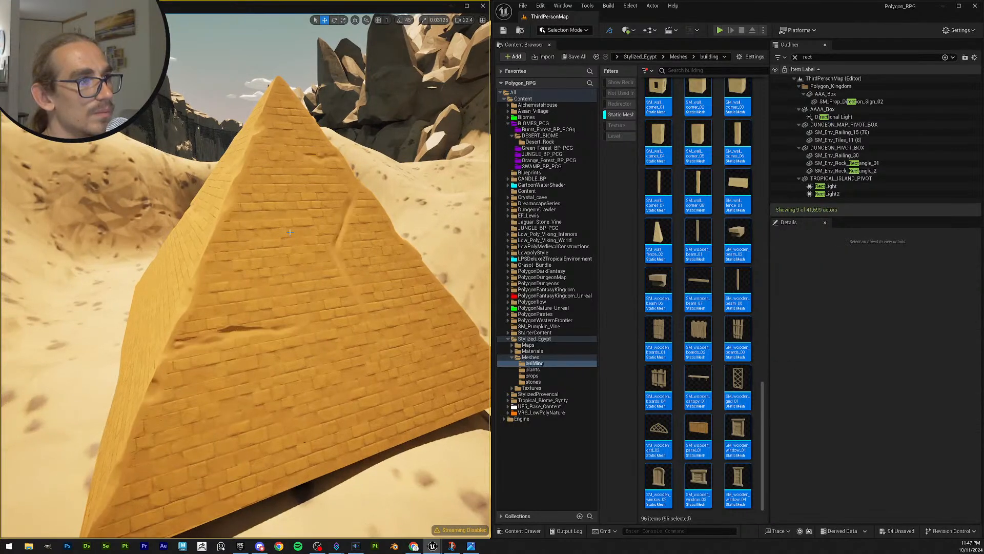
pyautogui.click(299, 218)
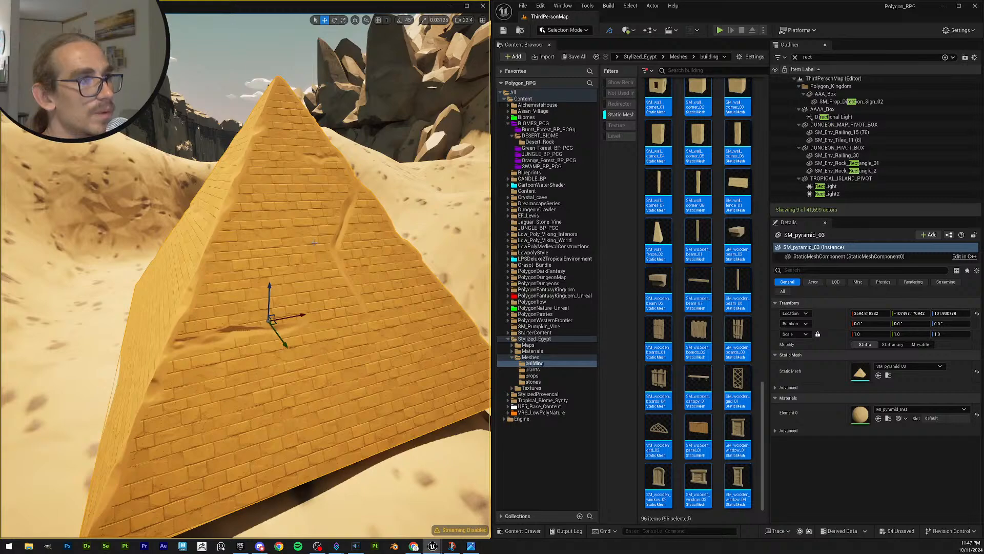
pyautogui.press('Delete')
# Step: Delete the pyramid entrances SM_entry_pyramid_01 and SM_entry_pyramid_02 from the pile
pyautogui.moveTo(314, 242); pyautogui.dragTo(253, 319, button='right')
pyautogui.scroll(-5, 288, 246)
pyautogui.scroll(2, 287, 253)
pyautogui.click(253, 320)
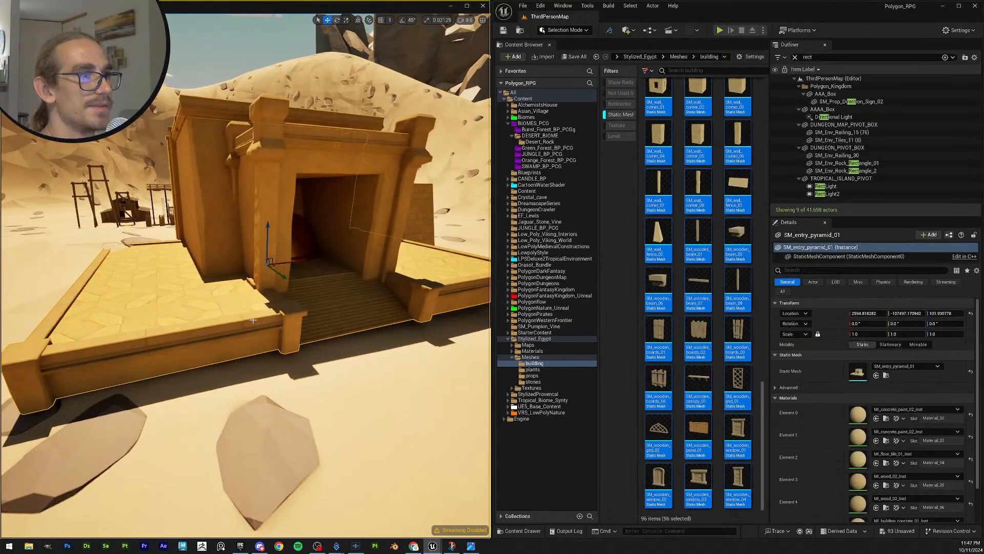
pyautogui.hotkey('ctrl', 'z')
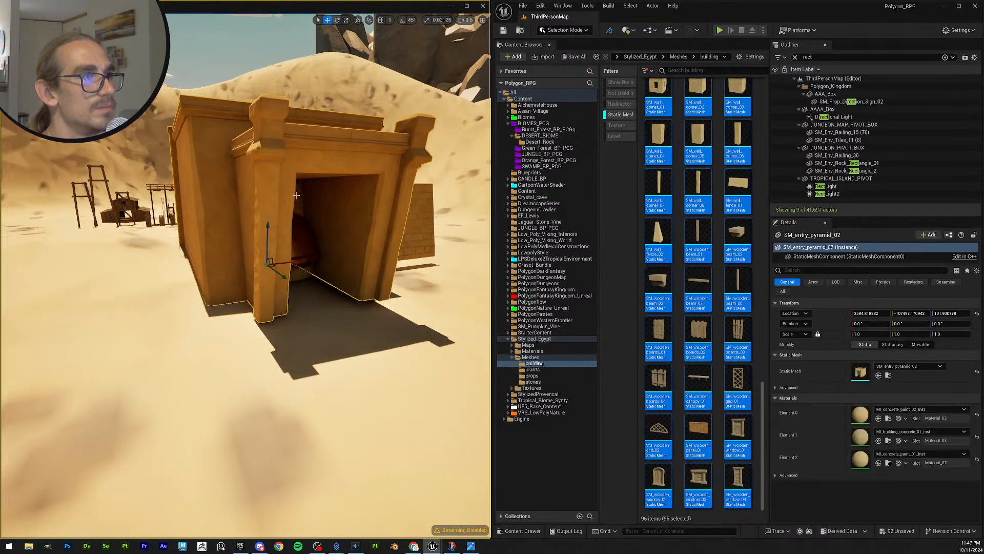
pyautogui.hotkey('ctrl', 'z')
# Step: Delete the brick wall SM_wall_fence_01 and the golden dome SM_roof_dome_01 from the pile
pyautogui.click(332, 210)
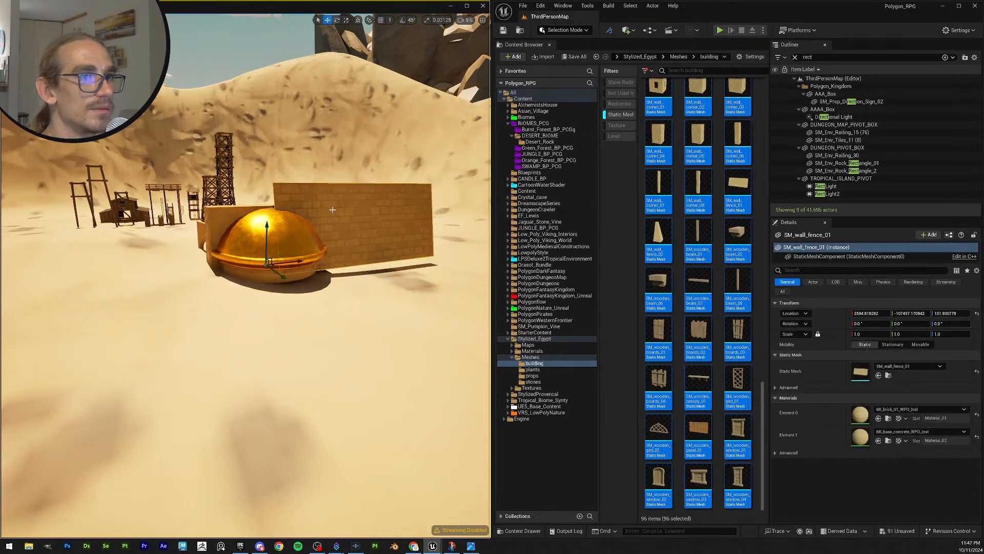
pyautogui.click(299, 250)
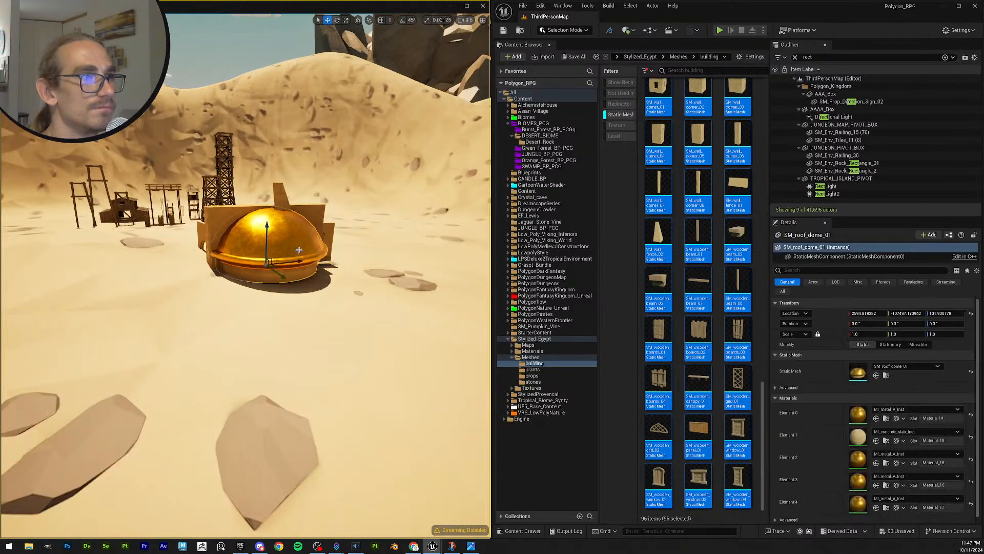
pyautogui.press('Delete')
# Step: Delete the thick SM_wall_11 that covers the remaining building meshes, working from a raised close view of the pile
pyautogui.click(293, 260)
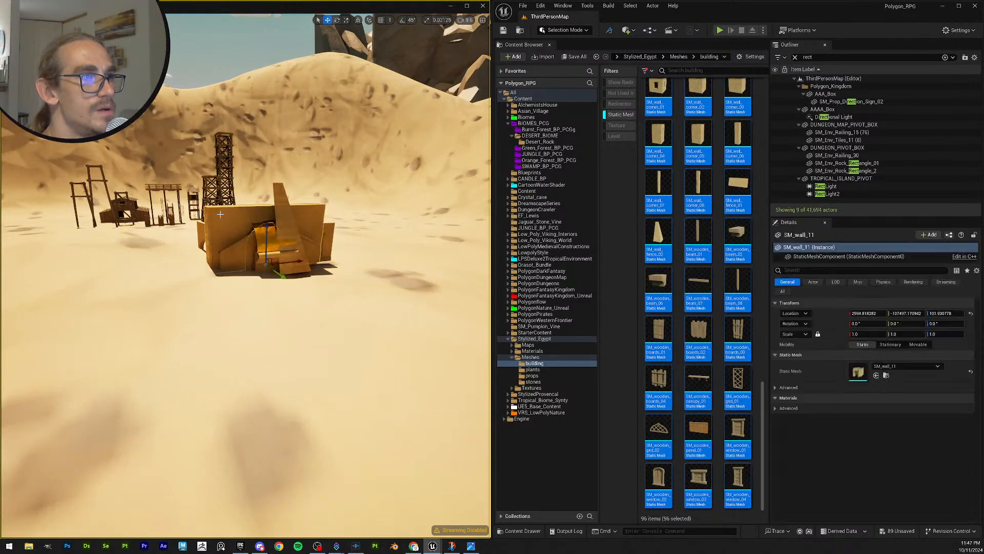
pyautogui.press('s')
pyautogui.moveTo(328, 308); pyautogui.dragTo(329, 333, button='right')
pyautogui.press('w')
pyautogui.scroll(-1, 328, 308)
pyautogui.press('w')
pyautogui.scroll(1, 328, 308)
pyautogui.press('a')
pyautogui.press('e')
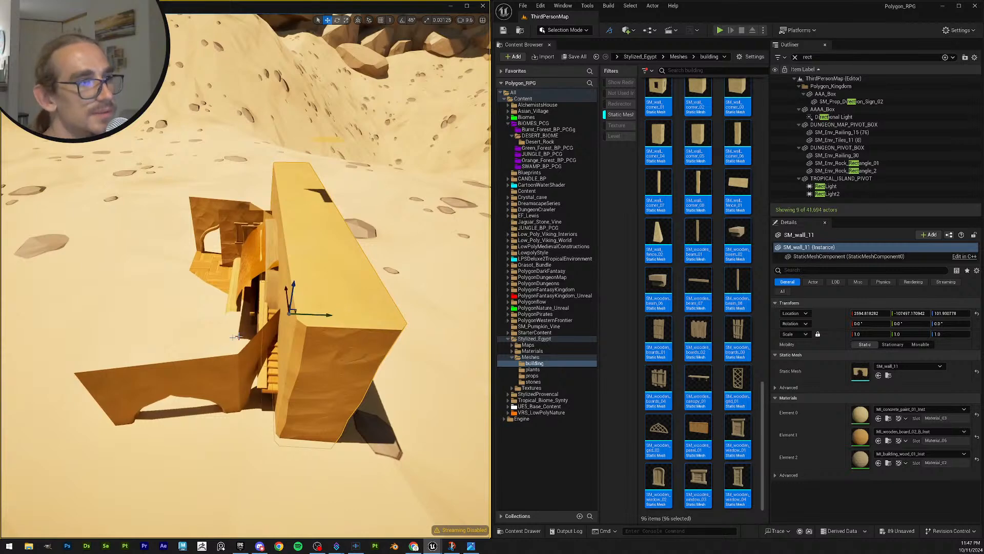
pyautogui.hotkey('ctrl', 'z')
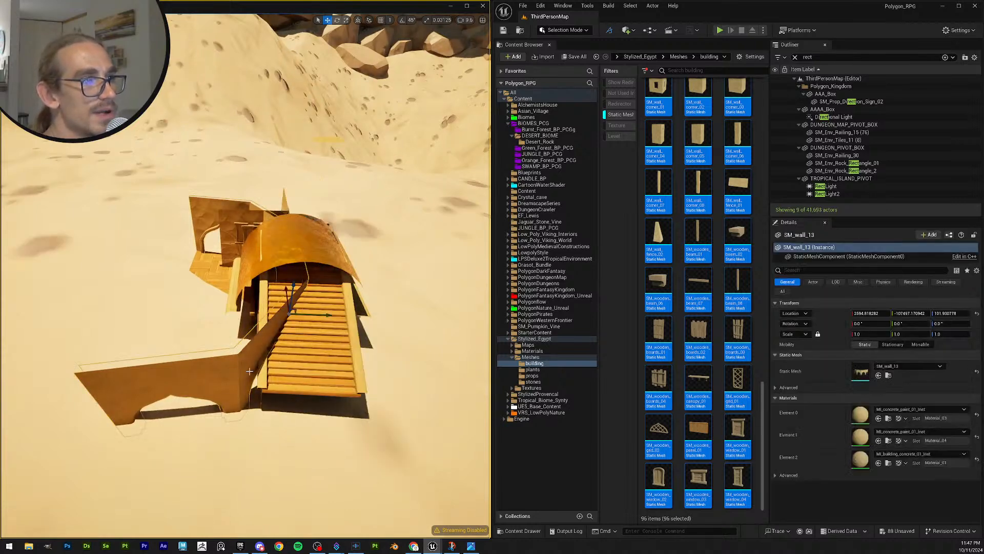
# Step: Delete SM_wall_13, the curved SM_roof_dome_02 and the long wooden staircase from the pile
pyautogui.hotkey('ctrl', 'z')
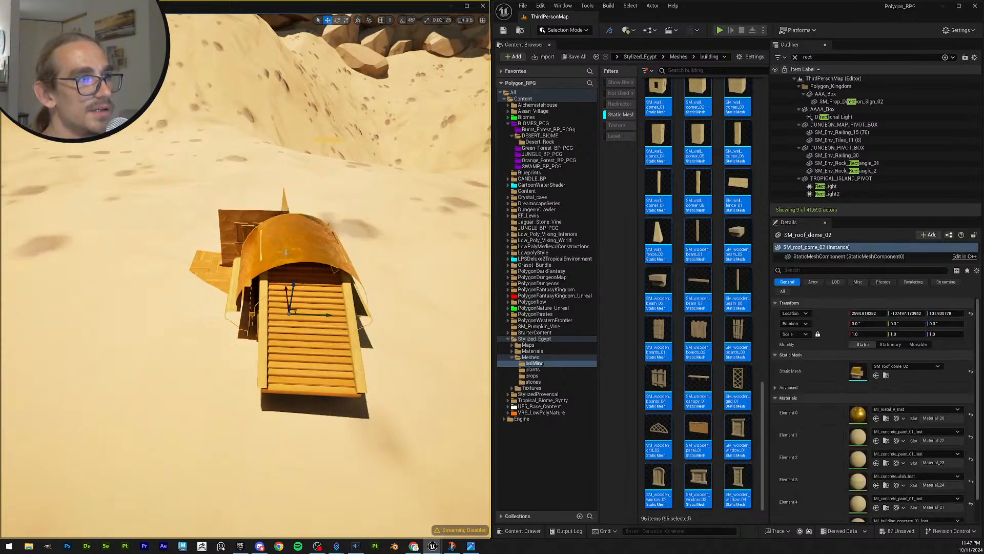
pyautogui.hotkey('ctrl', 'z')
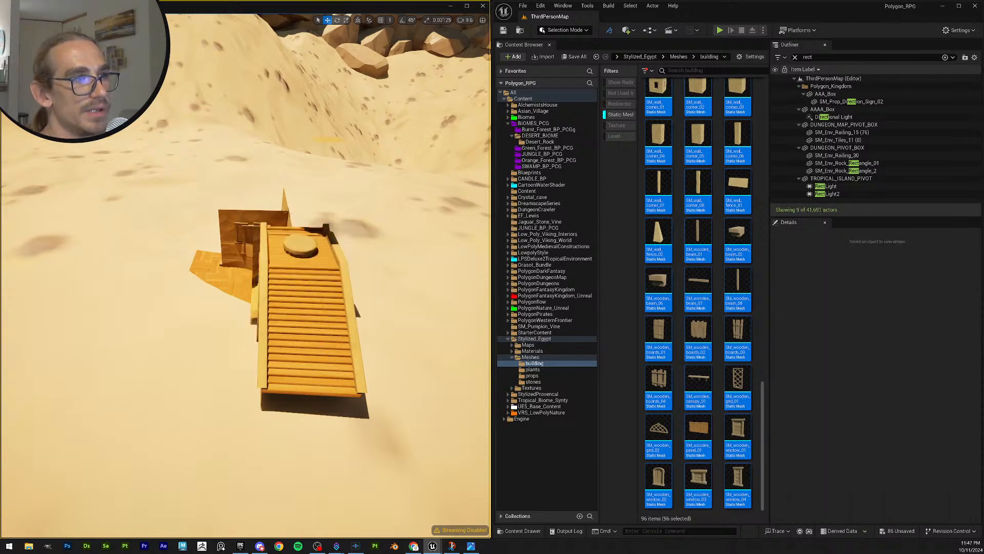
pyautogui.hotkey('ctrl', 'z')
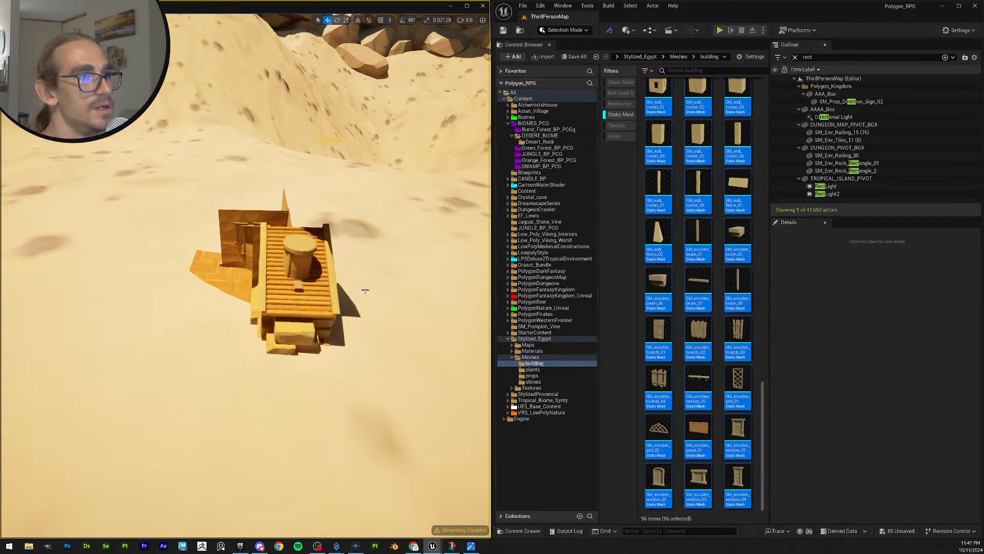
# Step: Delete the brick wall SM_wall_fence_02 and the walls SM_wall_02 and SM_wall_01 from the pile
pyautogui.moveTo(351, 314); pyautogui.dragTo(202, 302, button='right')
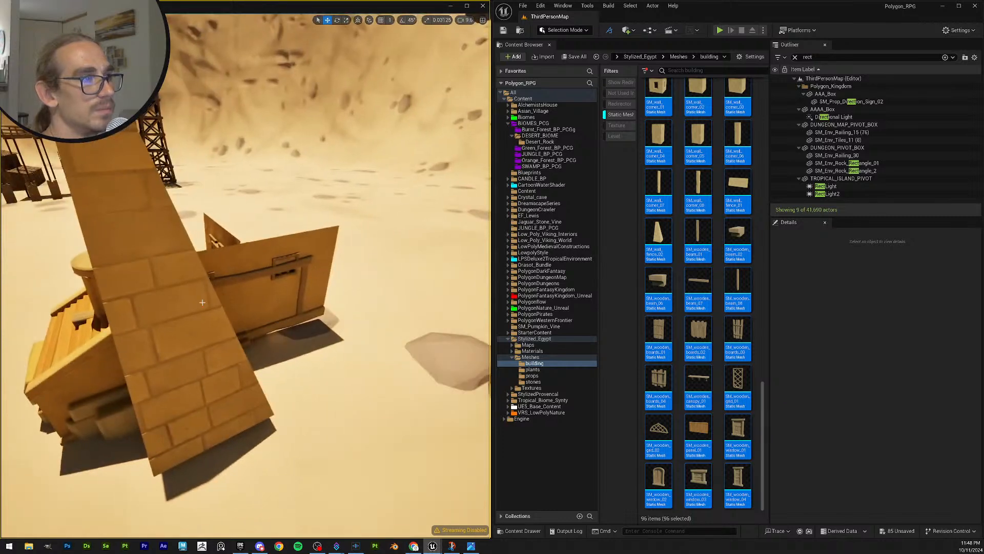
pyautogui.click(203, 303)
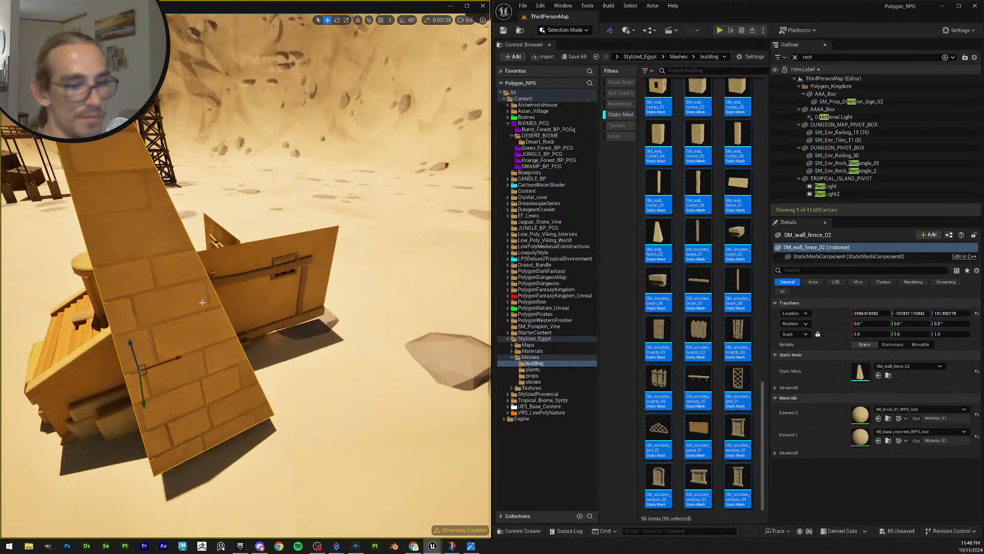
pyautogui.hotkey('ctrl', 'z')
pyautogui.click(254, 258)
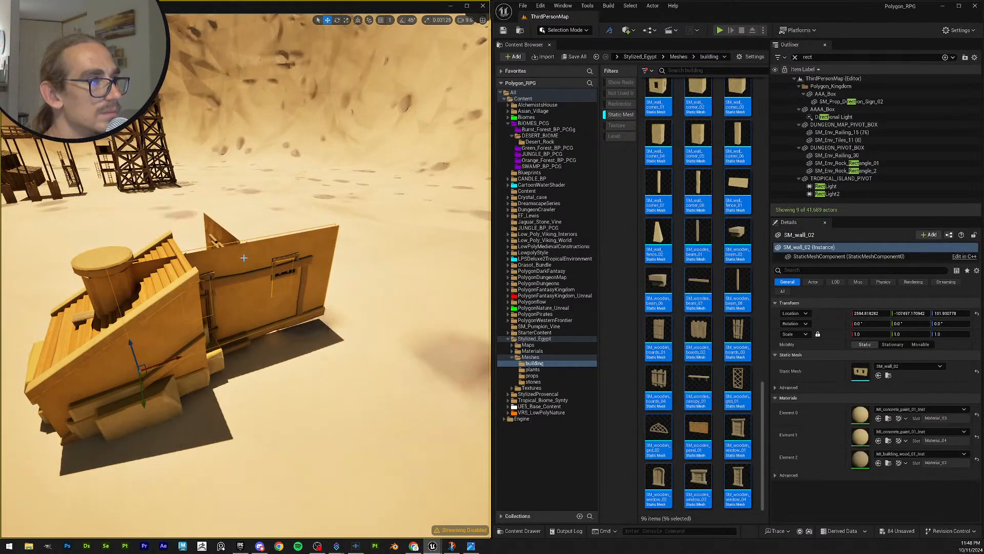
pyautogui.hotkey('ctrl', 'z')
pyautogui.click(234, 291)
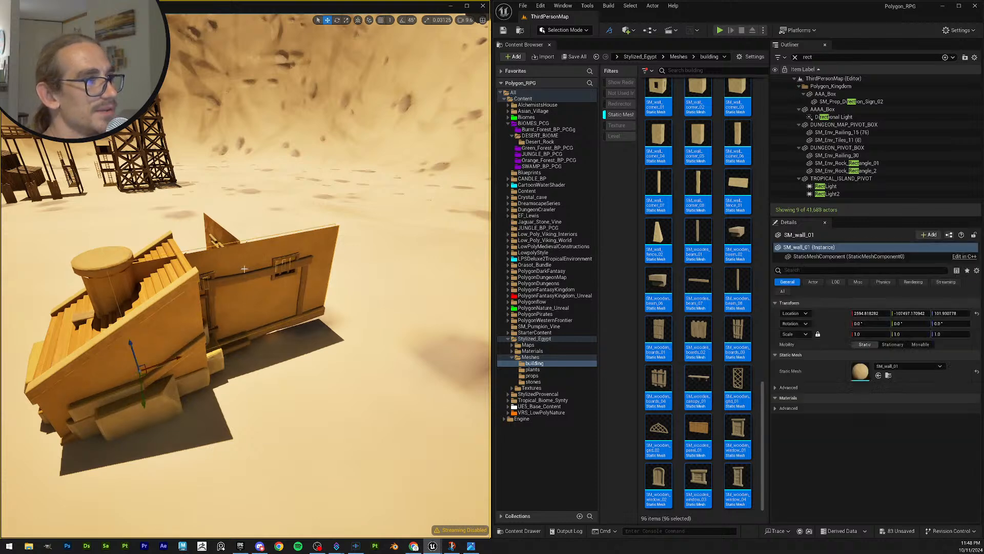
pyautogui.hotkey('ctrl', 'z')
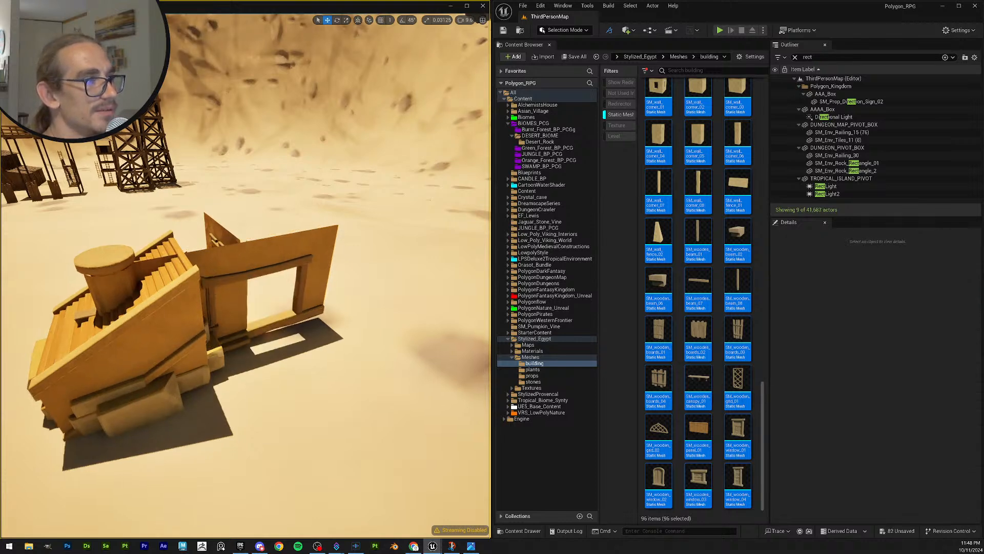
# Step: Box-select the staircase and surrounding building meshes without the landscape, lift the group high above the pile and delete it
pyautogui.click(163, 400)
pyautogui.moveTo(364, 341); pyautogui.dragTo(288, 268, button='right')
pyautogui.moveTo(406, 225); pyautogui.dragTo(428, 214, button='right')
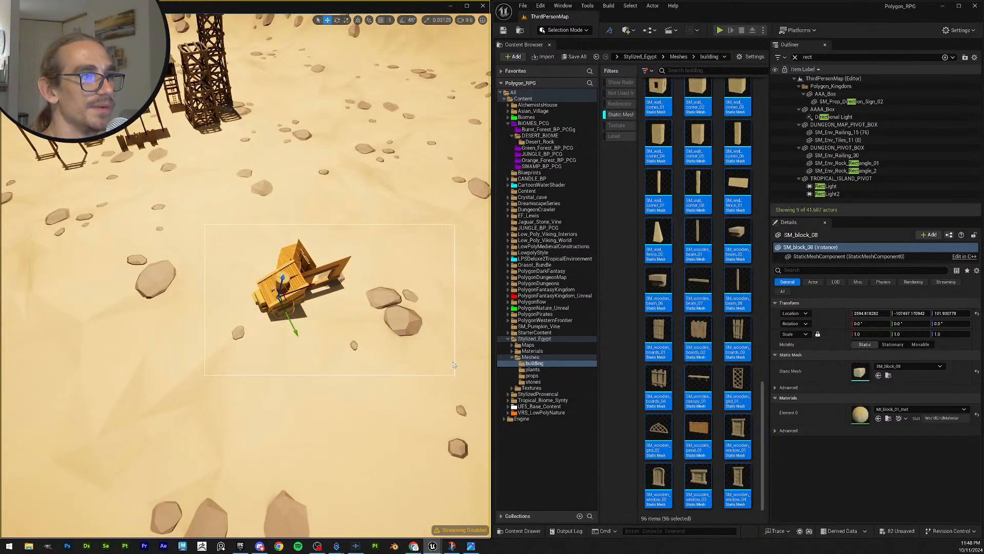
pyautogui.keyDown('ctrl'); pyautogui.keyDown('alt'); pyautogui.moveTo(396, 373); pyautogui.dragTo(396, 373); pyautogui.keyUp('alt'); pyautogui.keyUp('ctrl')
pyautogui.keyDown('ctrl'); pyautogui.click(384, 289); pyautogui.keyUp('ctrl')
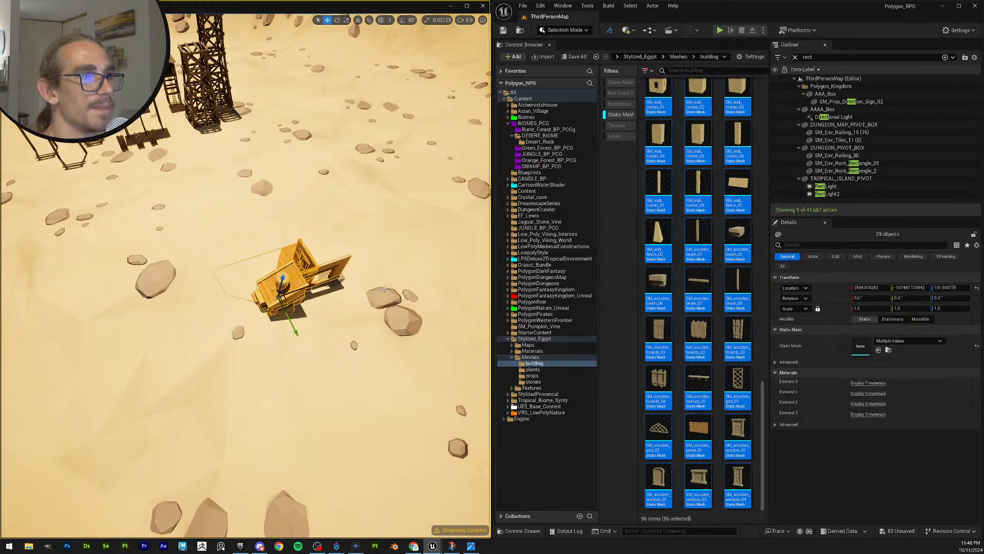
pyautogui.moveTo(281, 278); pyautogui.dragTo(337, 101)
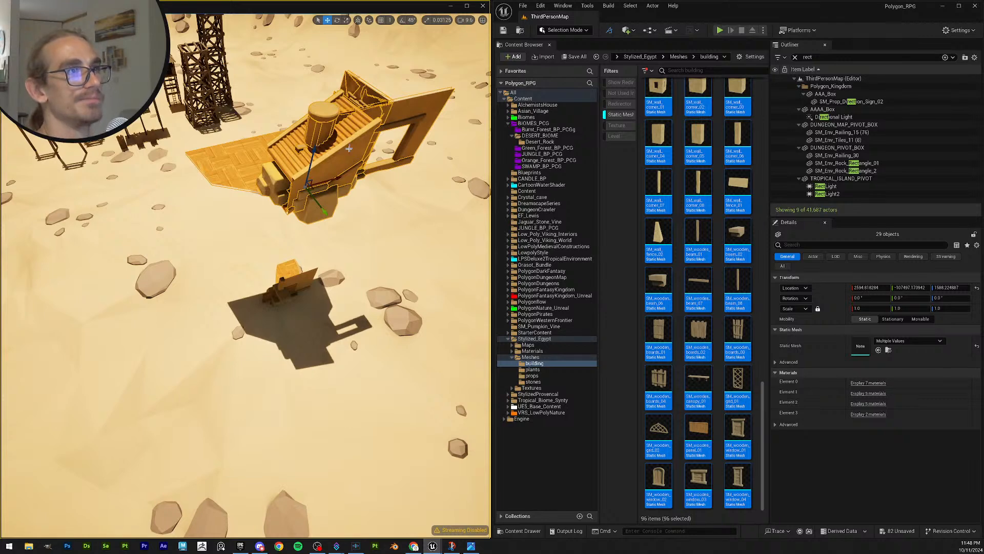
pyautogui.press('Delete')
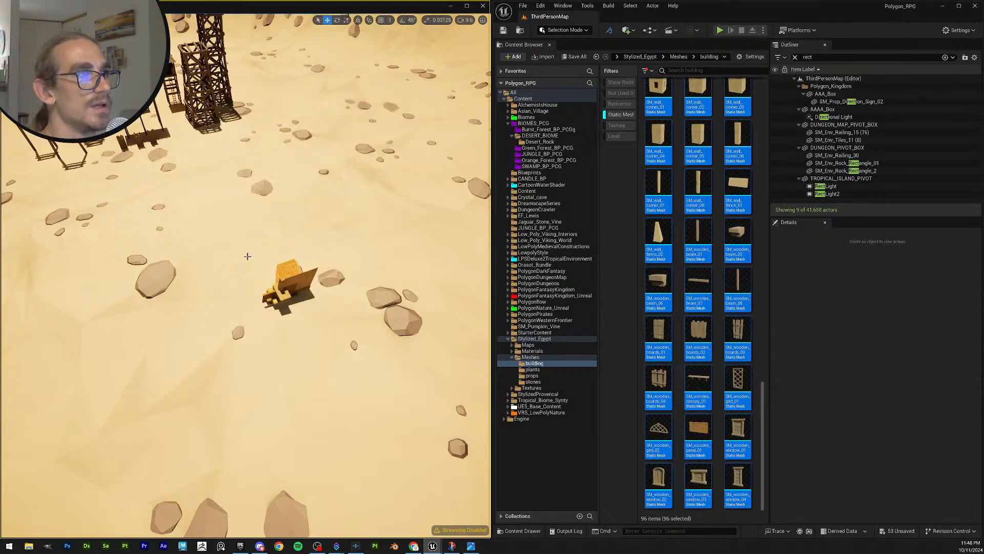
# Step: Delete the smaller remaining building meshes in three box-selected batches, keeping the landscape out of each selection
pyautogui.keyDown('ctrl'); pyautogui.keyDown('alt'); pyautogui.moveTo(309, 318); pyautogui.dragTo(310, 318); pyautogui.keyUp('alt'); pyautogui.keyUp('ctrl')
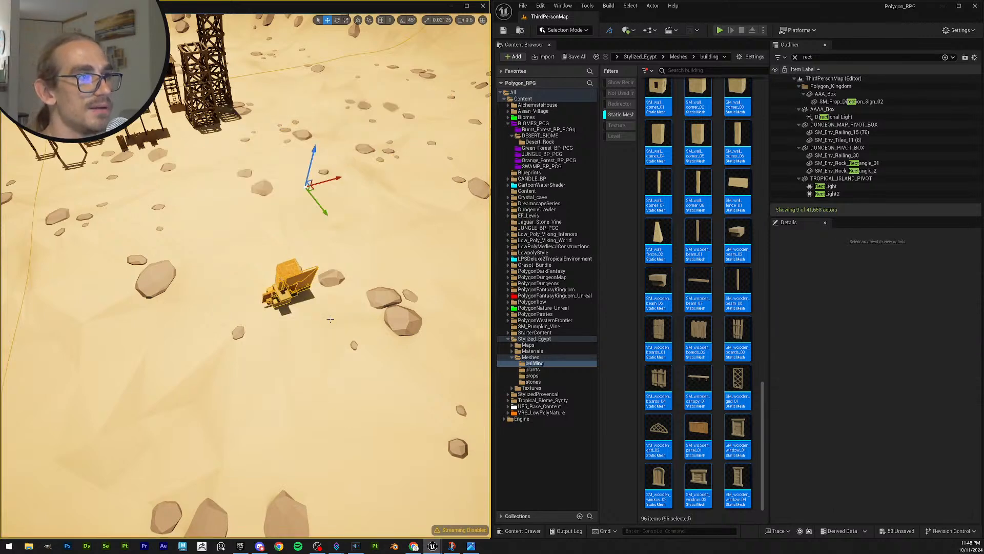
pyautogui.keyDown('ctrl'); pyautogui.click(222, 282); pyautogui.keyUp('ctrl')
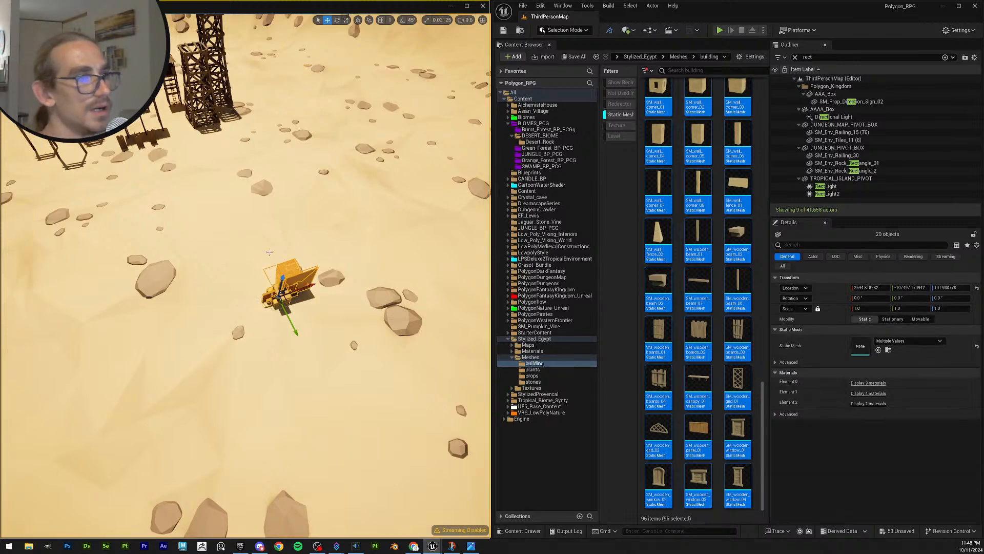
pyautogui.press('Delete')
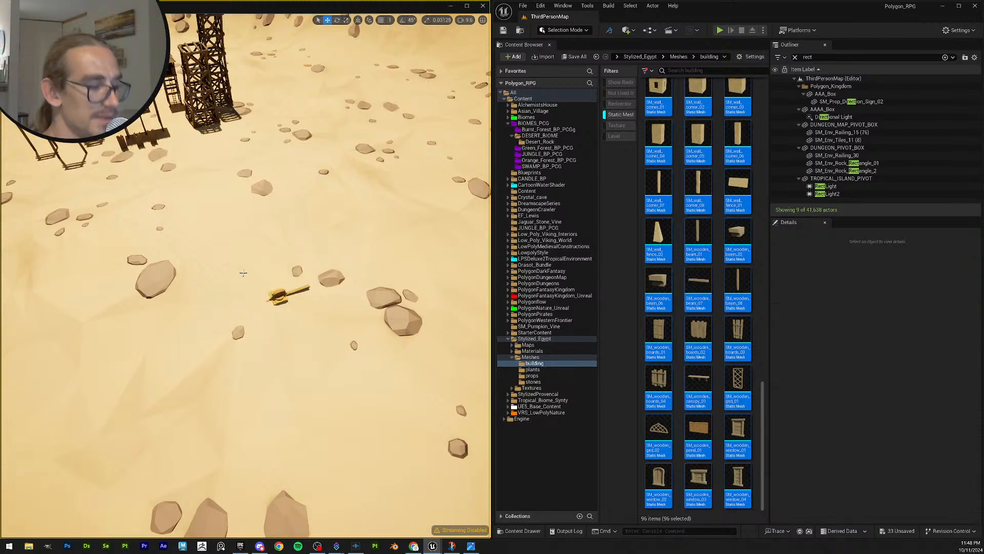
pyautogui.keyDown('ctrl'); pyautogui.keyDown('alt'); pyautogui.moveTo(334, 335); pyautogui.dragTo(334, 335); pyautogui.keyUp('alt'); pyautogui.keyUp('ctrl')
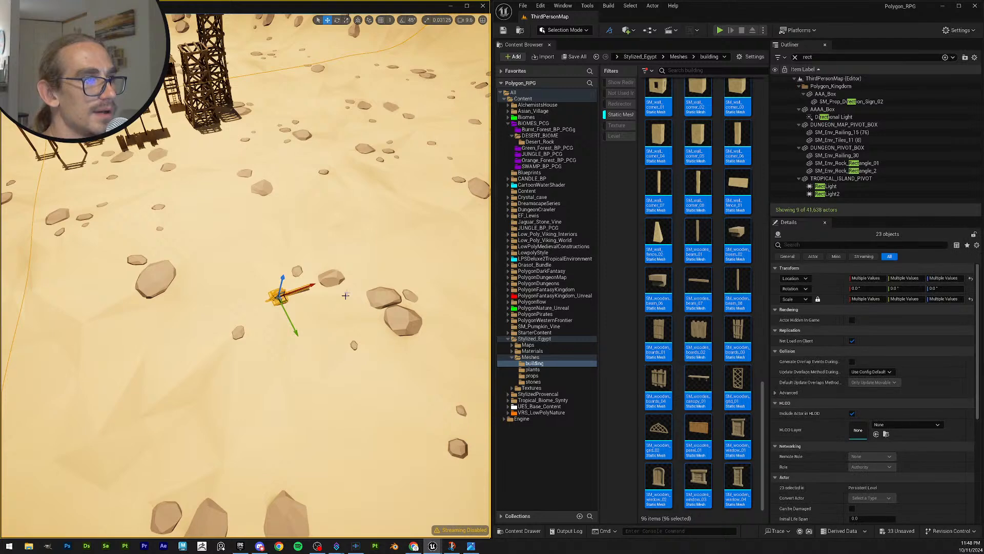
pyautogui.keyDown('ctrl'); pyautogui.click(343, 265); pyautogui.keyUp('ctrl')
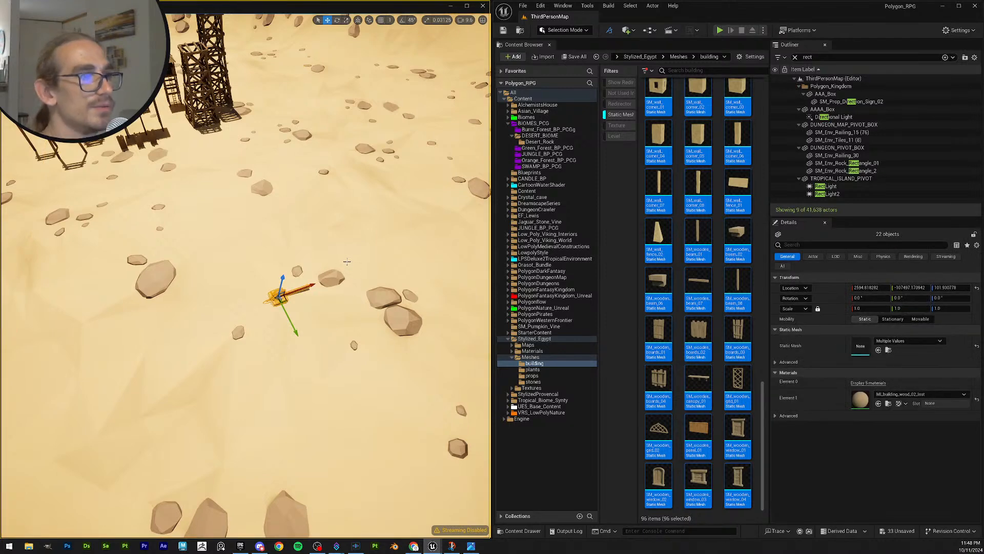
pyautogui.press('Delete')
pyautogui.moveTo(297, 300); pyautogui.dragTo(281, 262, button='right')
pyautogui.press('w')
pyautogui.keyDown('ctrl'); pyautogui.keyDown('alt'); pyautogui.moveTo(390, 354); pyautogui.dragTo(396, 354); pyautogui.keyUp('alt'); pyautogui.keyUp('ctrl')
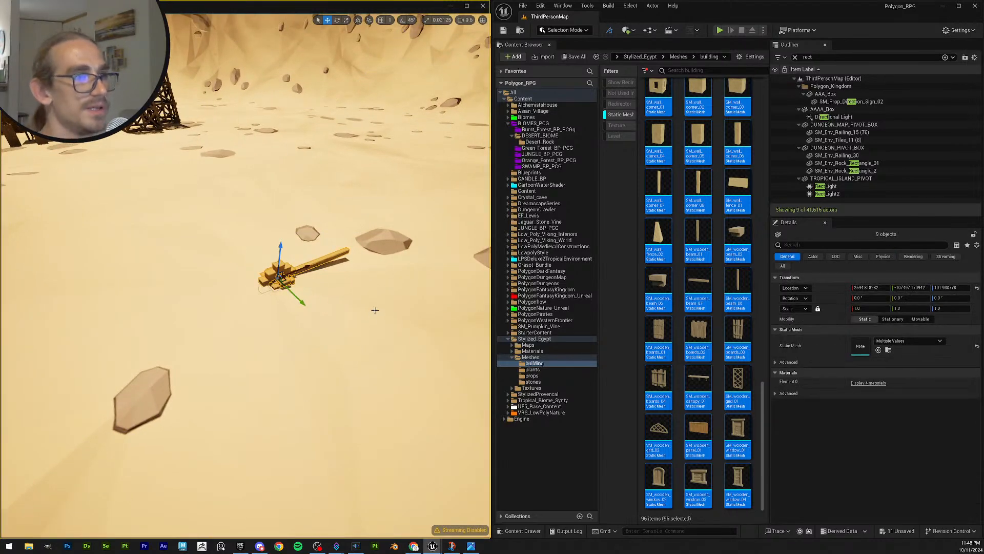
pyautogui.press('Delete')
# Step: Delete the last ornament pieces, SM_part_ornament_06 and SM_part_ornament_02, from the sand
pyautogui.press('w')
pyautogui.moveTo(276, 279); pyautogui.dragTo(230, 250, button='right')
pyautogui.scroll(-1, 270, 276)
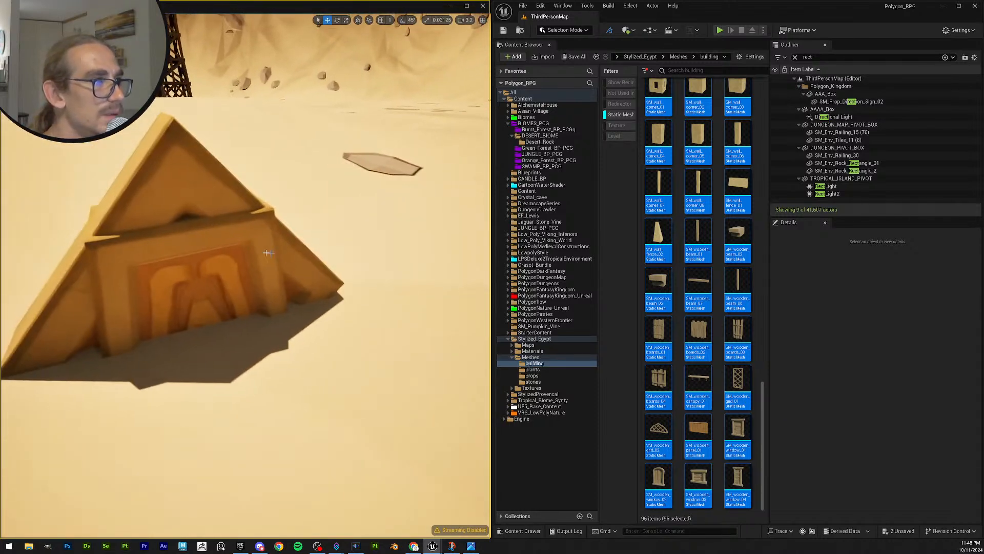
pyautogui.click(231, 251)
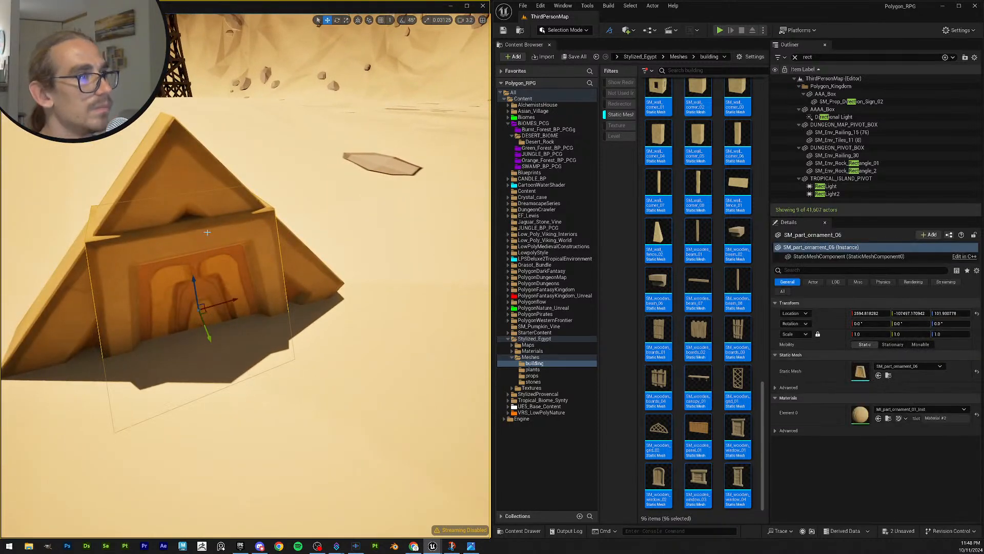
pyautogui.press('Delete')
pyautogui.click(200, 211)
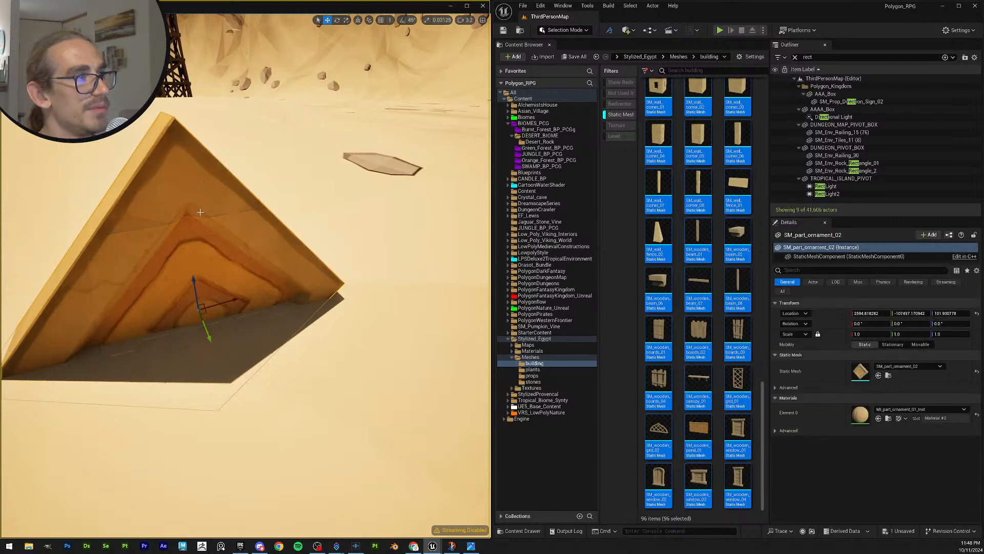
pyautogui.press('Delete')
# Step: Save the level and list all static meshes of the Stylized_Egypt folder
pyautogui.moveTo(262, 300)
pyautogui.mouseDown(button='right')
pyautogui.moveTo(246, 303)
pyautogui.moveTo(264, 325)
pyautogui.moveTo(207, 297)
pyautogui.moveTo(257, 308)
pyautogui.mouseUp(button='right')
pyautogui.scroll(8, 262, 300)
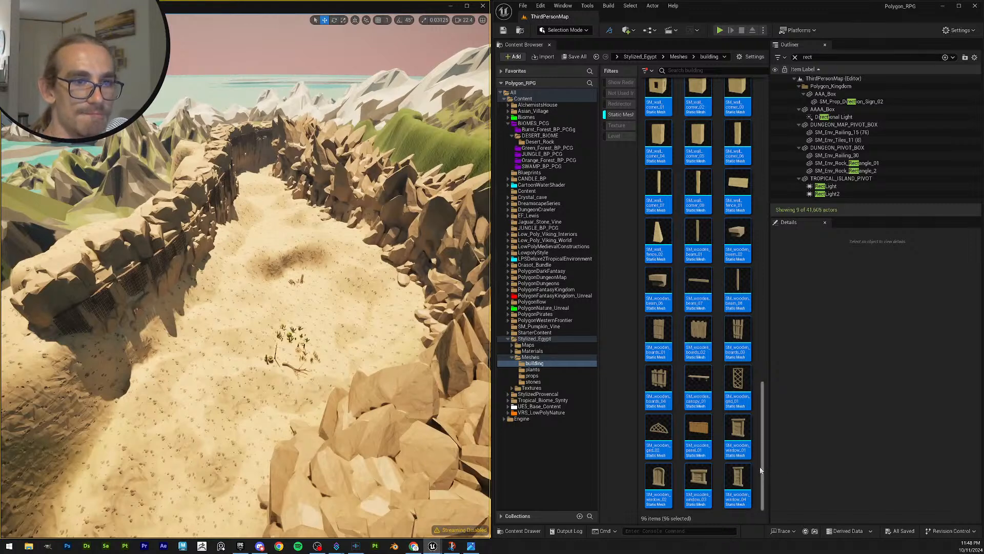
pyautogui.moveTo(762, 453); pyautogui.dragTo(790, 109)
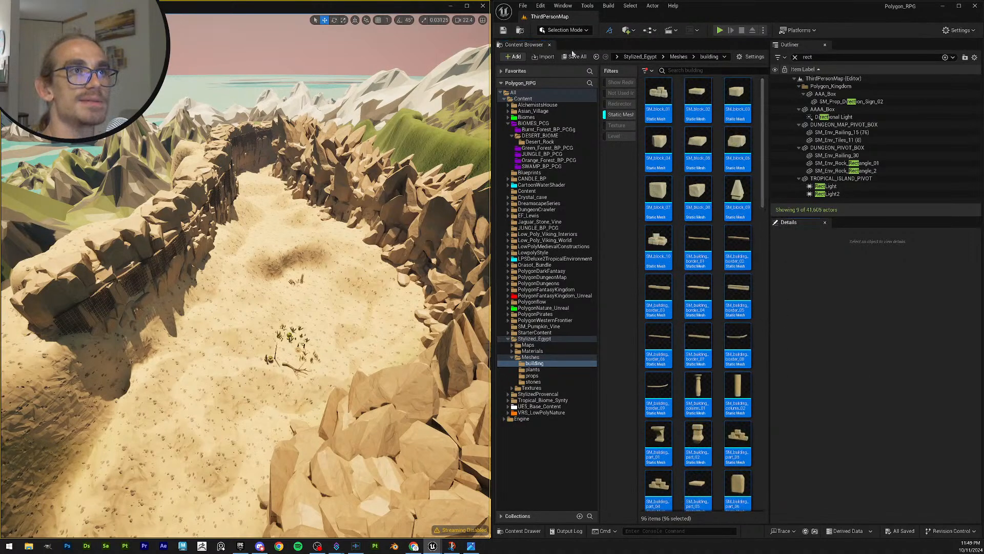
pyautogui.click(503, 32)
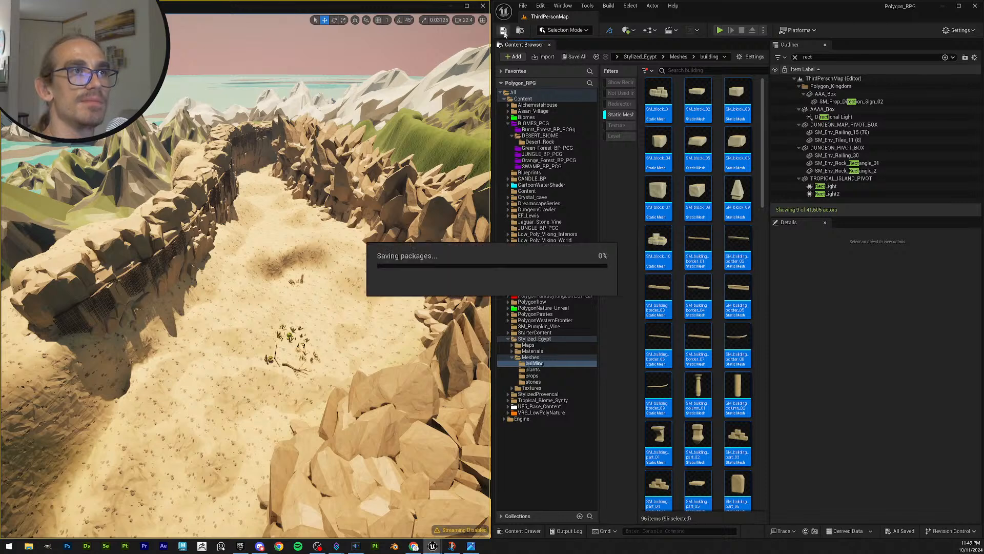
pyautogui.click(533, 357)
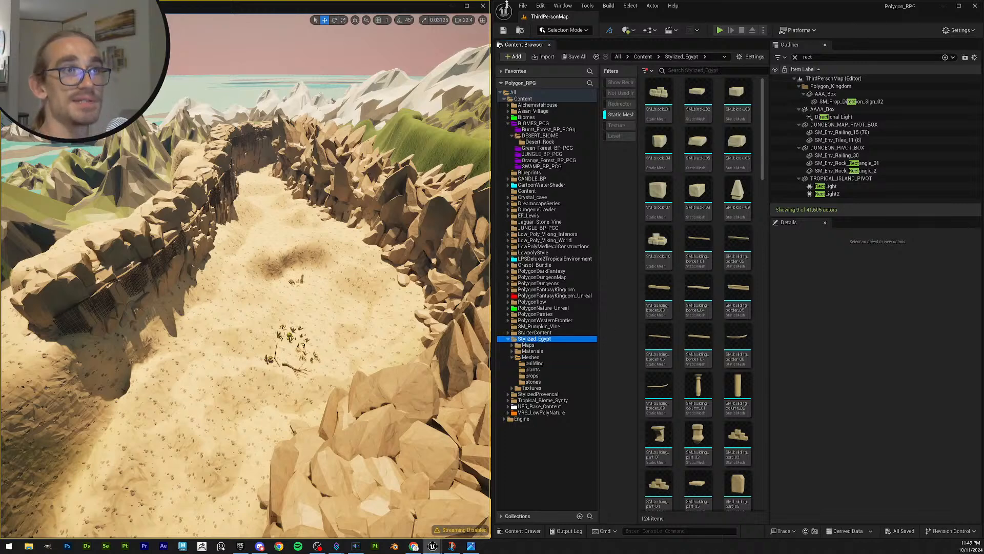
pyautogui.click(505, 31)
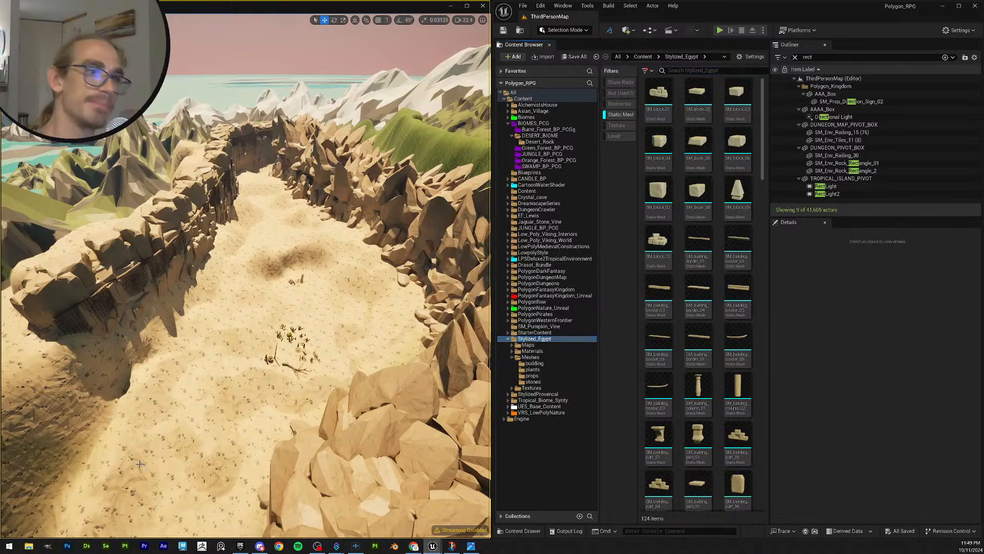
# Step: Start a play test on the wooden desert bridge that runs along the canyon wall
pyautogui.press('w')
pyautogui.scroll(-1, 245, 277)
pyautogui.moveTo(245, 277); pyautogui.dragTo(451, 282, button='right')
pyautogui.press('w')
pyautogui.scroll(-3, 246, 277)
pyautogui.press('w')
pyautogui.scroll(-1, 245, 277)
pyautogui.press('w')
pyautogui.moveTo(215, 359); pyautogui.dragTo(158, 442, button='right')
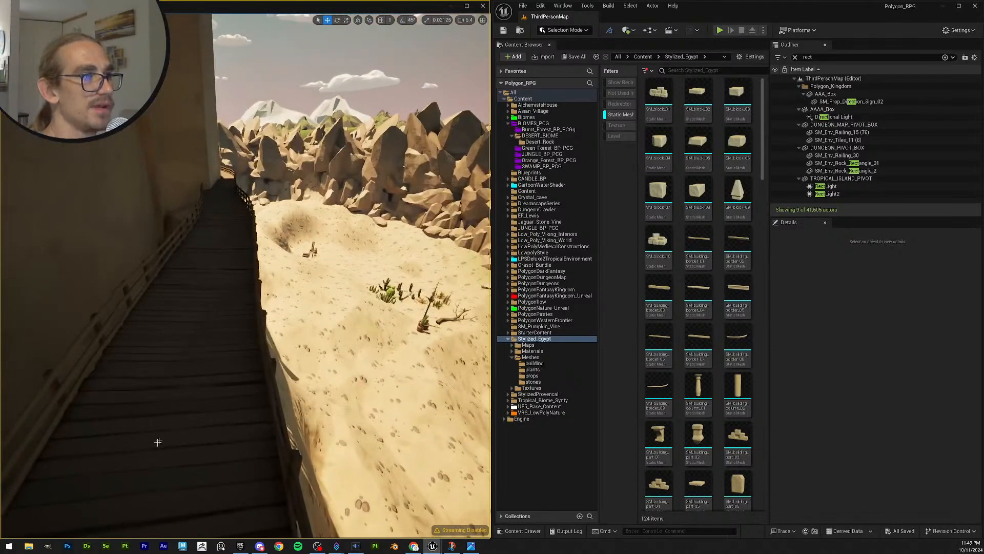
pyautogui.rightClick(191, 413)
pyautogui.press('Escape')
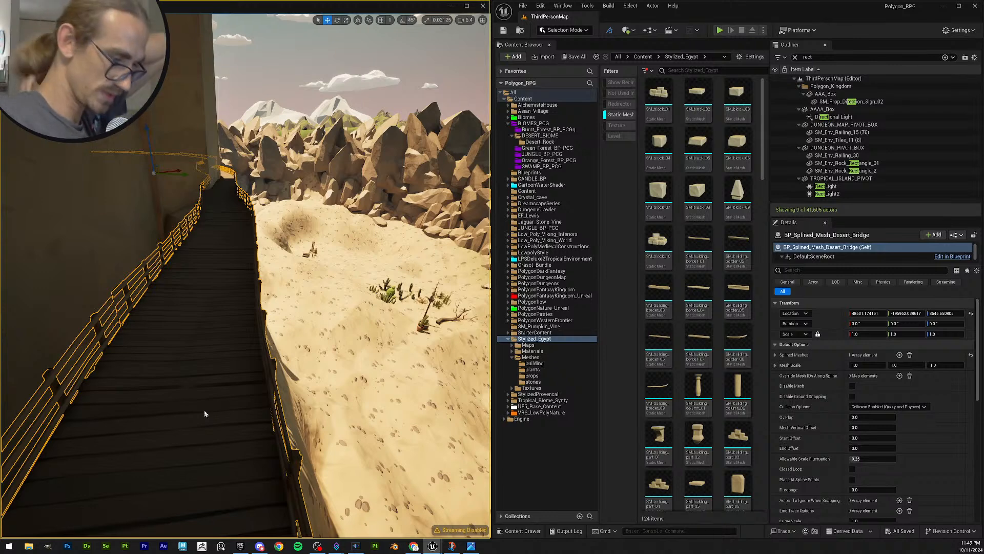
pyautogui.hotkey('alt', 'p')
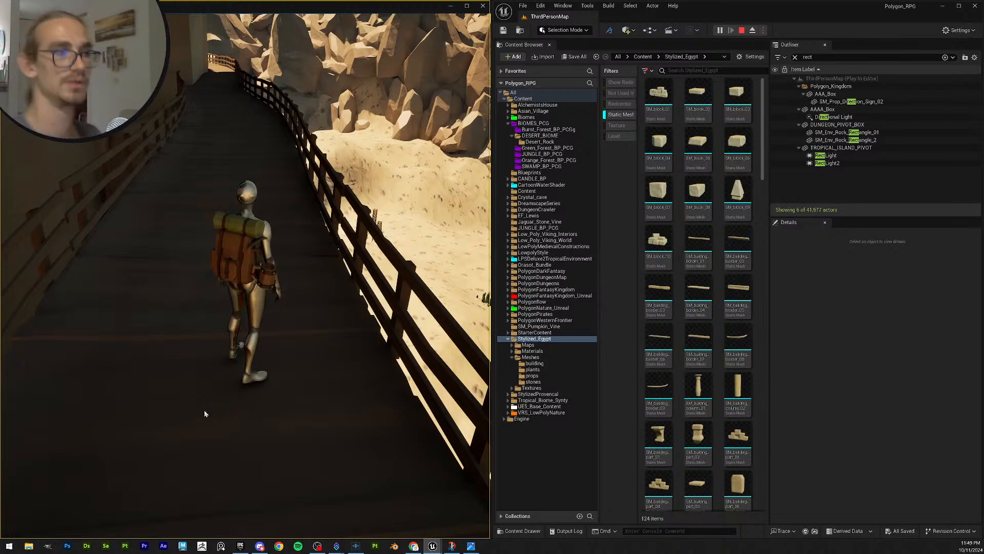
# Step: Play-test the wooden bridge by walking along its railings and examining the canyon floor, rock walls and distant volcano
pyautogui.click(363, 224)
pyautogui.press('w')
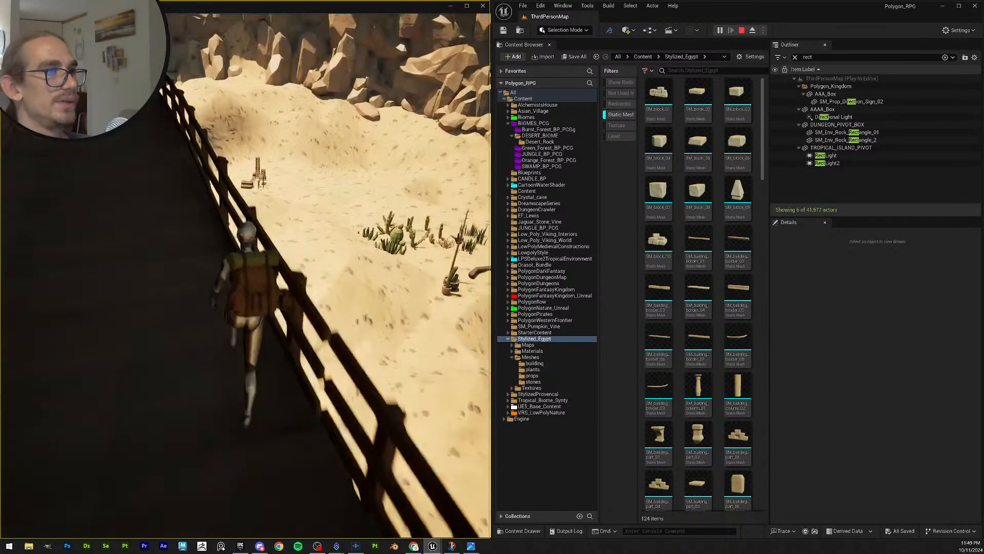
pyautogui.press('a')
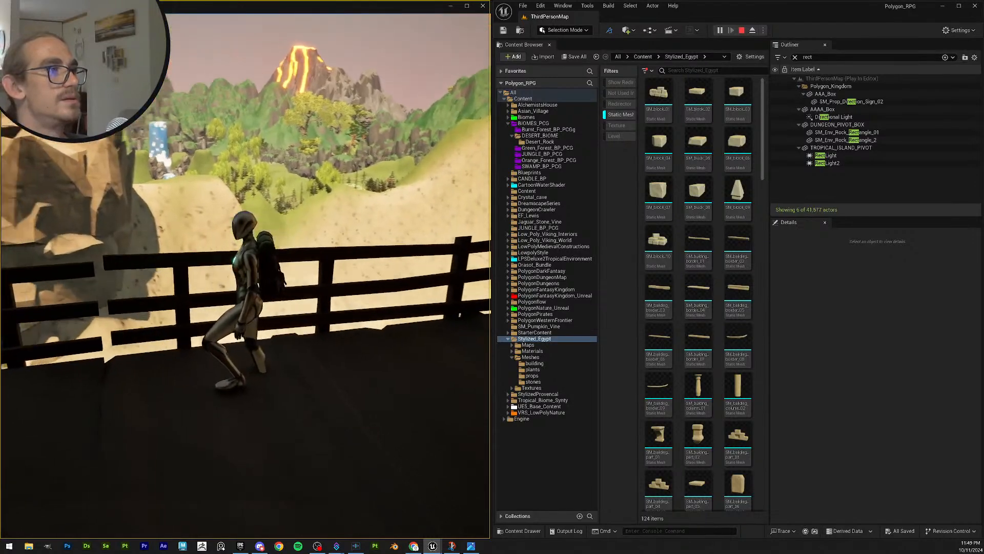
pyautogui.press('w')
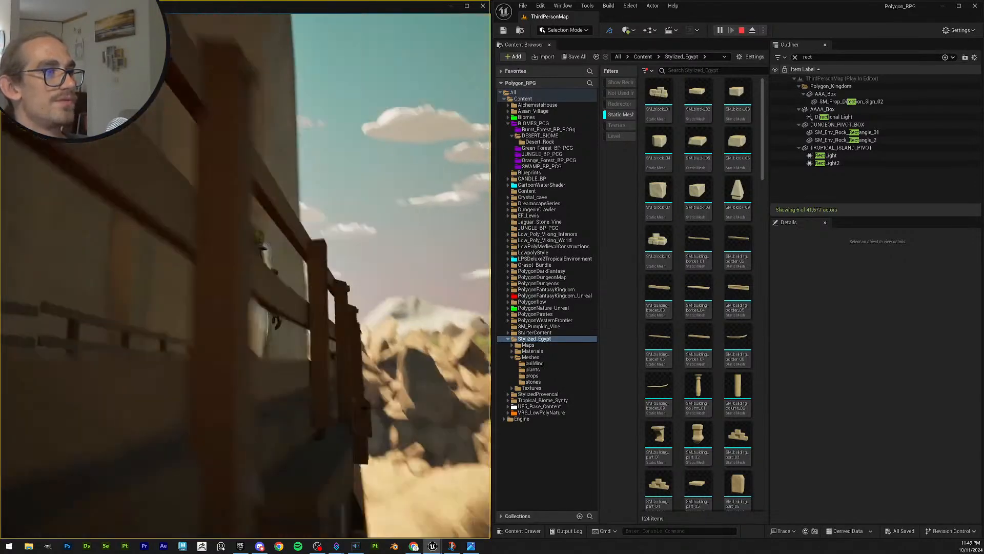
pyautogui.press('a')
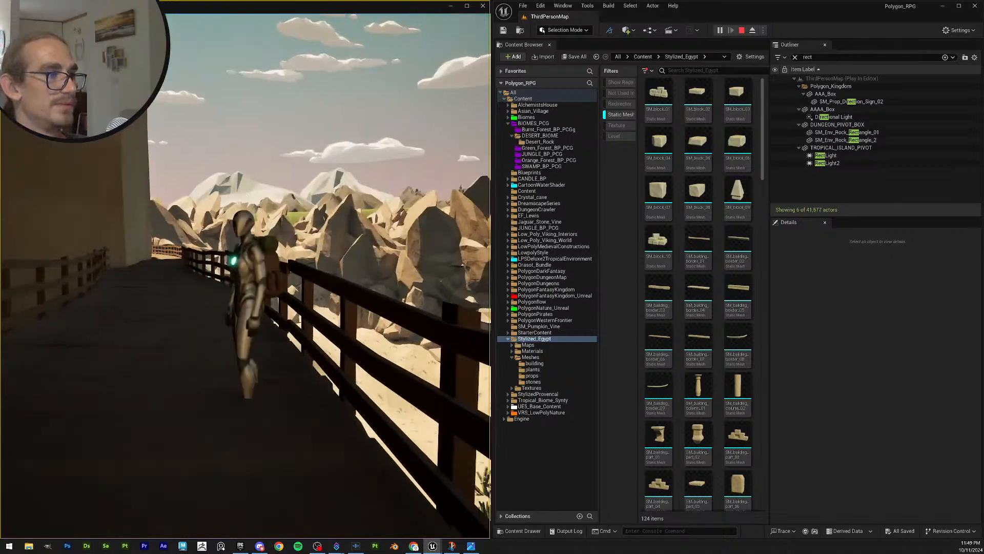
pyautogui.press('s')
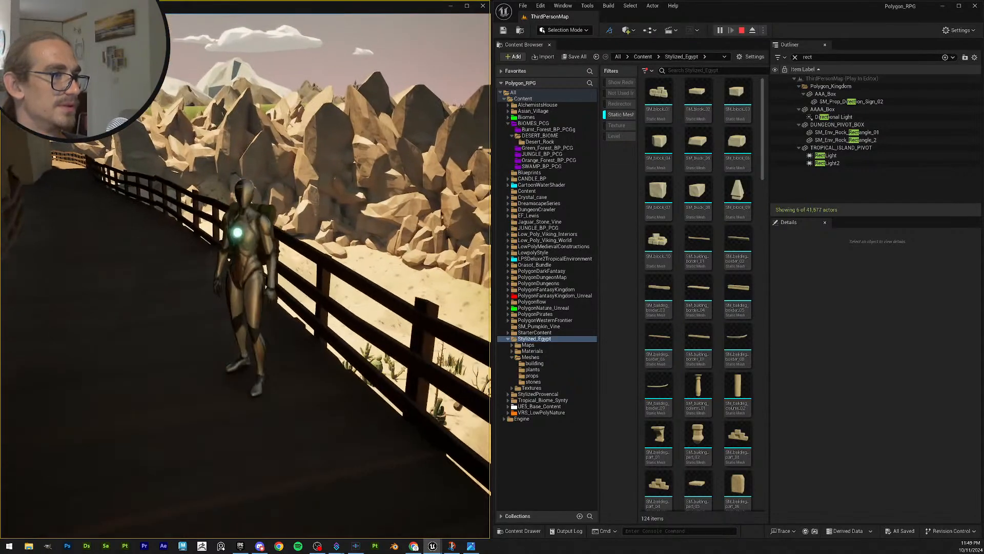
pyautogui.press('w')
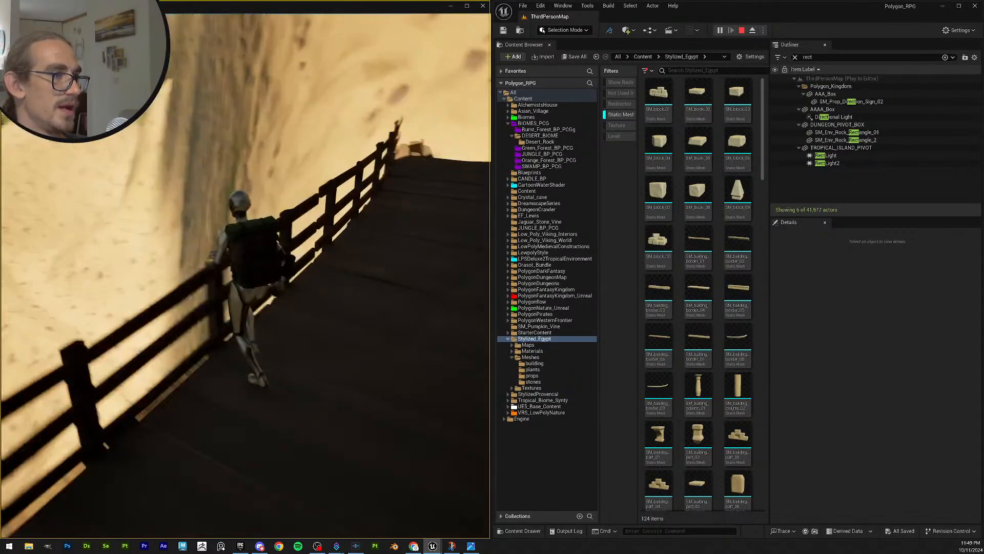
pyautogui.press('s')
pyautogui.press('d')
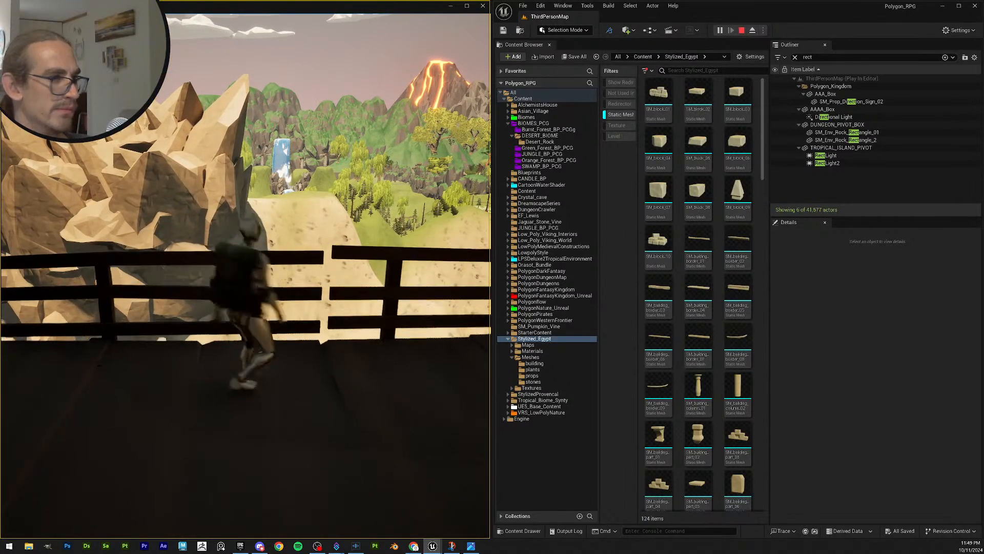
pyautogui.press('a')
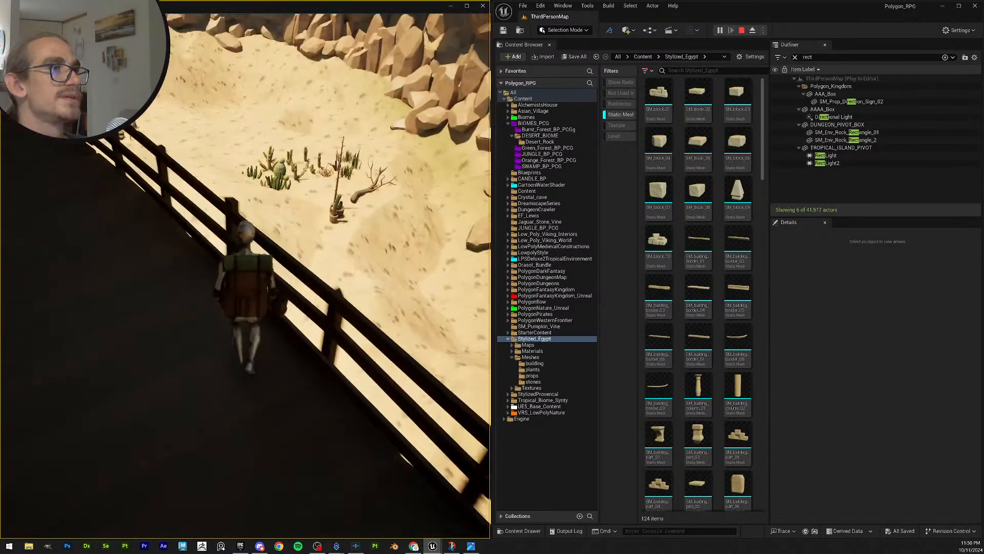
# Step: Run the character along the curving canyon-wall bridge onto its sunlit section to examine the views along the path
pyautogui.press('w')
pyautogui.press('w')
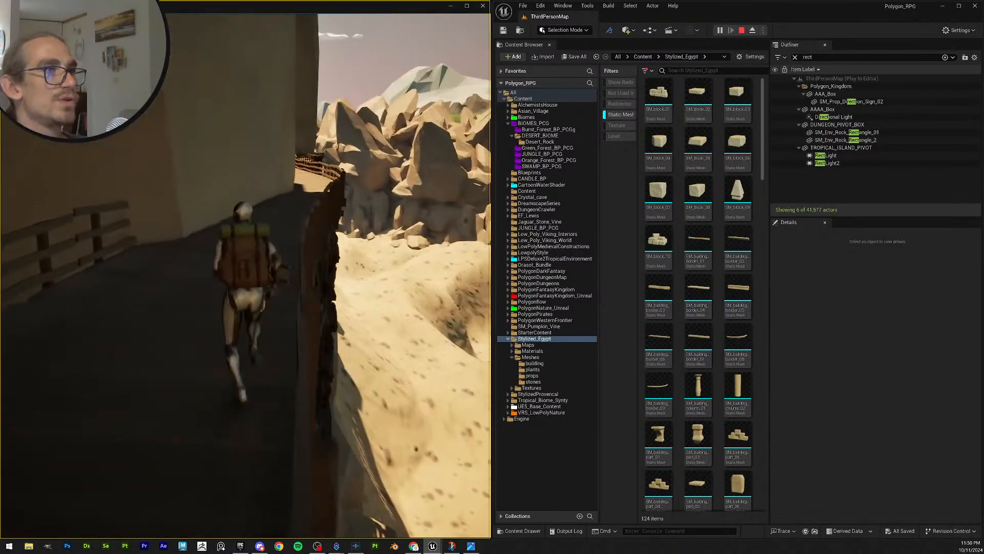
pyautogui.press('w')
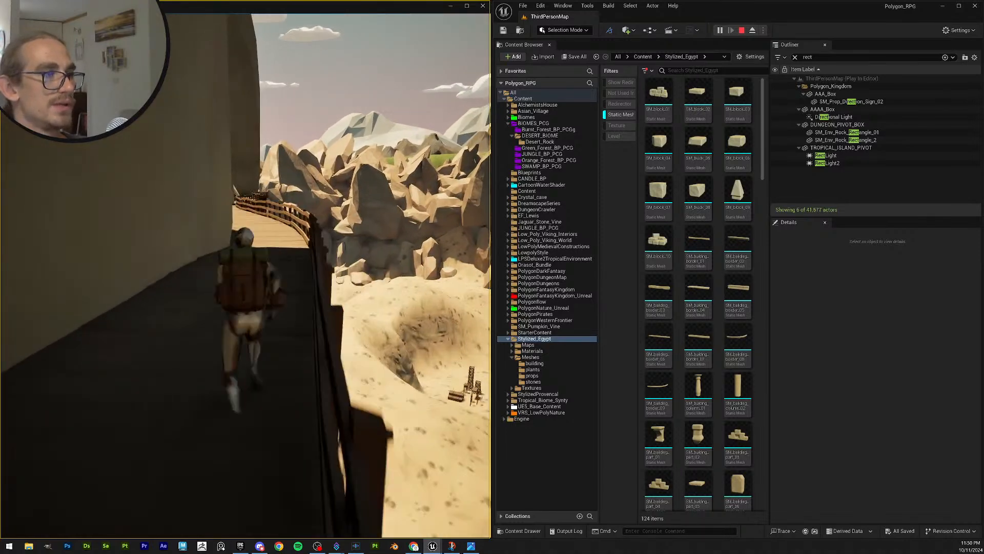
pyautogui.press('w')
pyautogui.press('w')
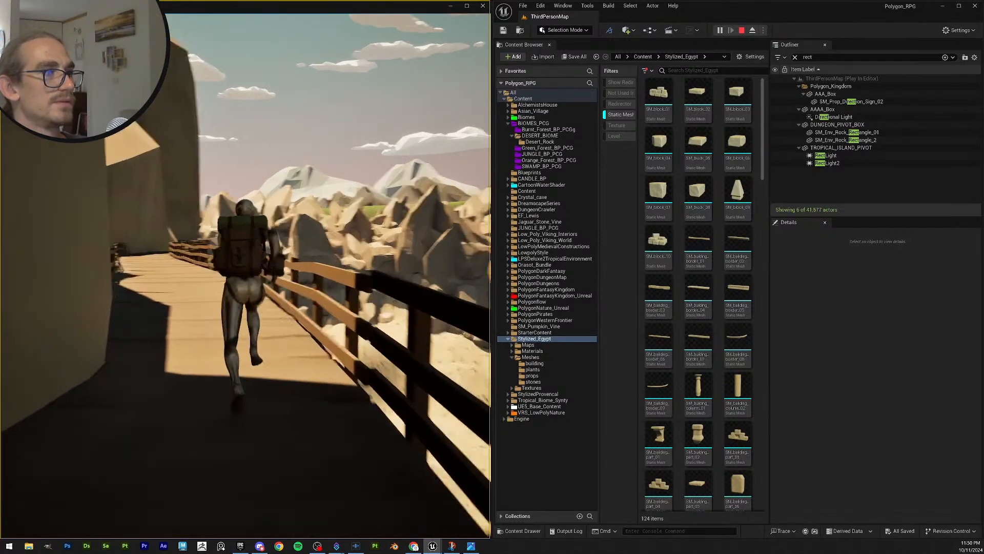
pyautogui.press('w')
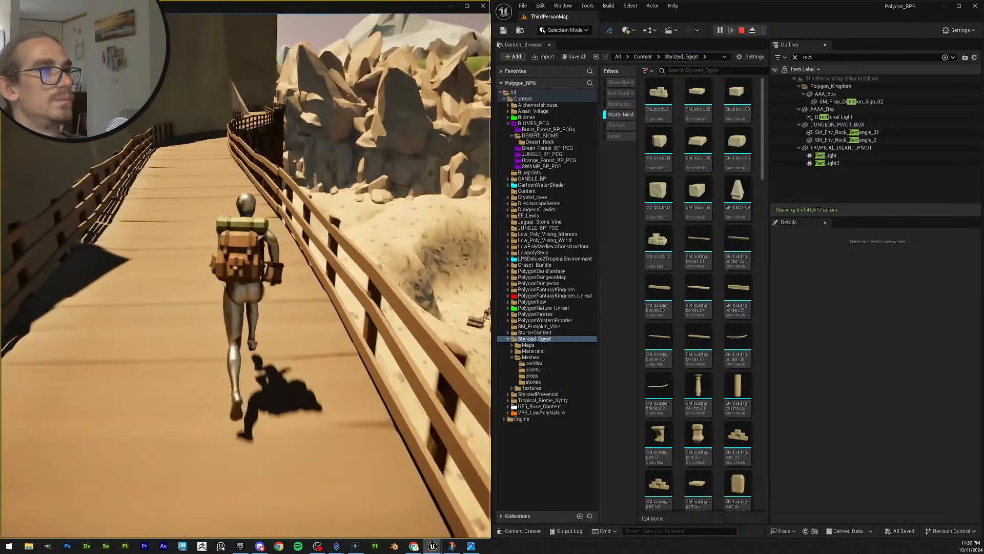
pyautogui.press('w')
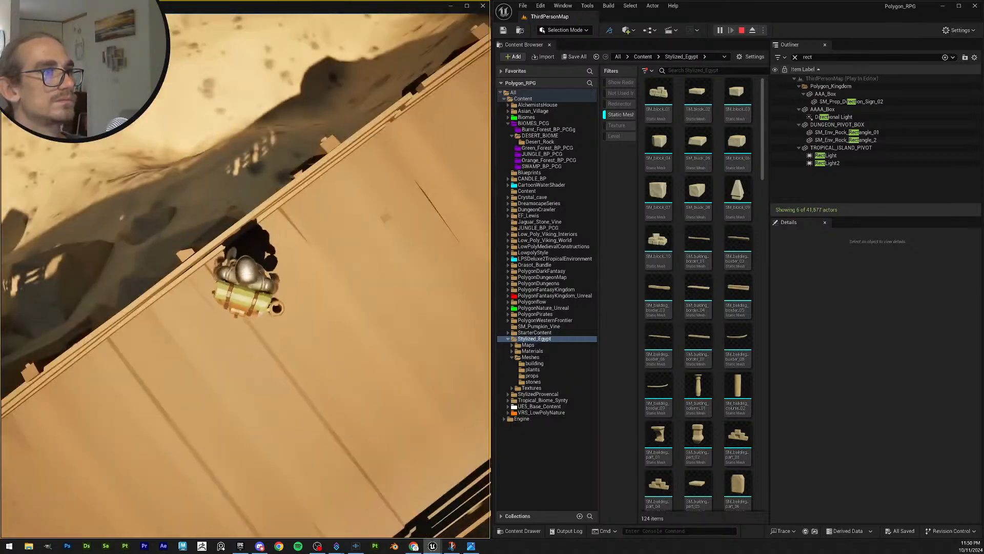
# Step: Jump the character over the bridge railing and drop down to the canyon floor
pyautogui.press('space')
pyautogui.press('w')
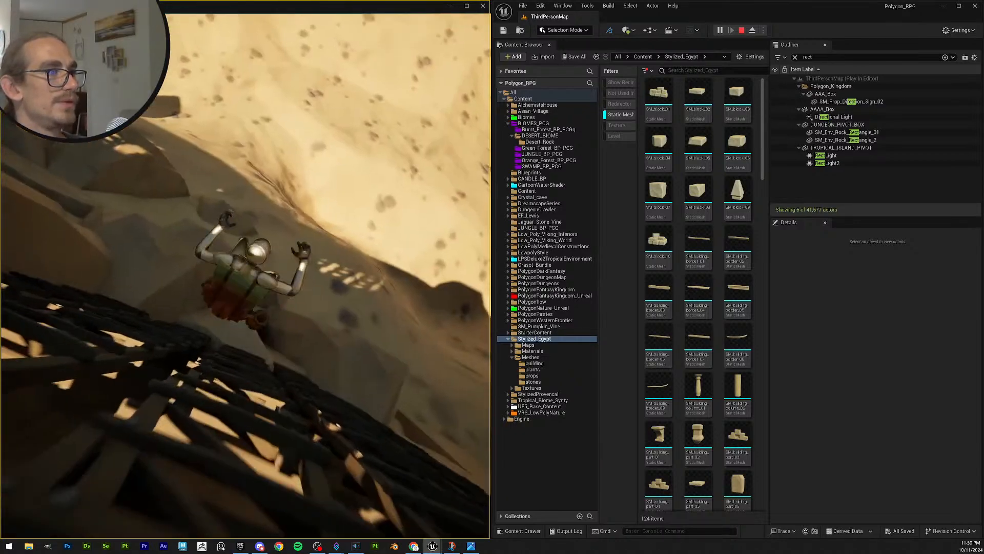
pyautogui.press('w')
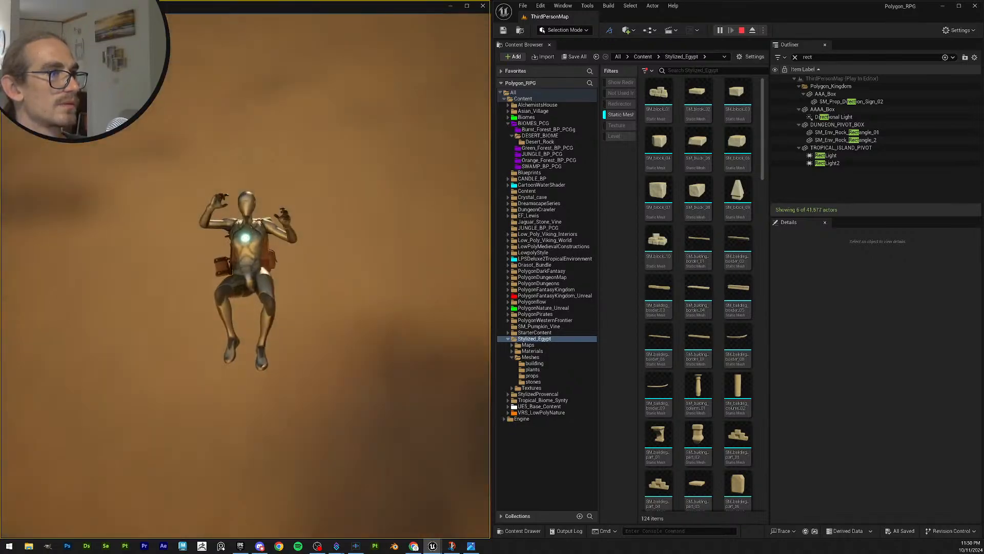
# Step: Examine the bridge and cliffs from the canyon sand while running and jumping, and end the play test
pyautogui.press('s')
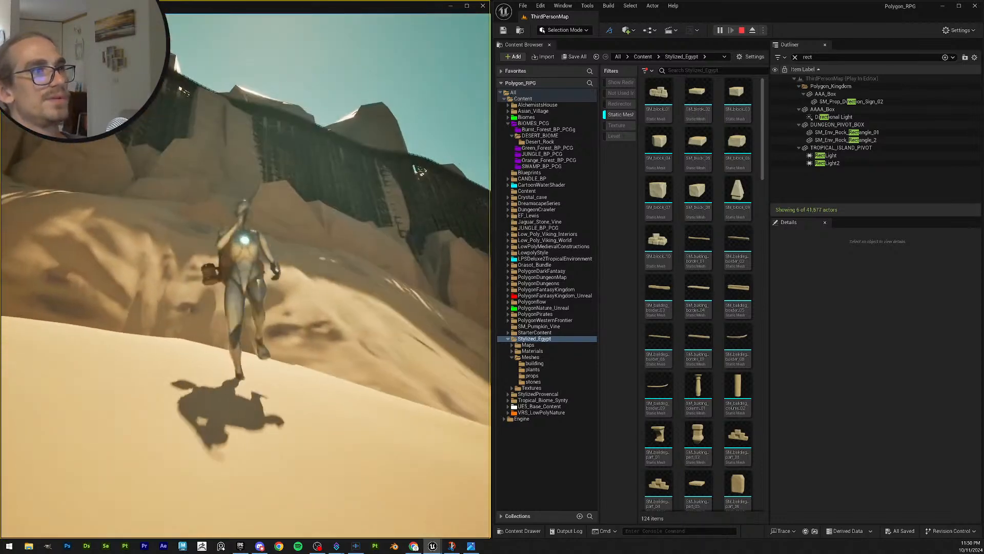
pyautogui.press('d')
pyautogui.press('s')
pyautogui.press('space')
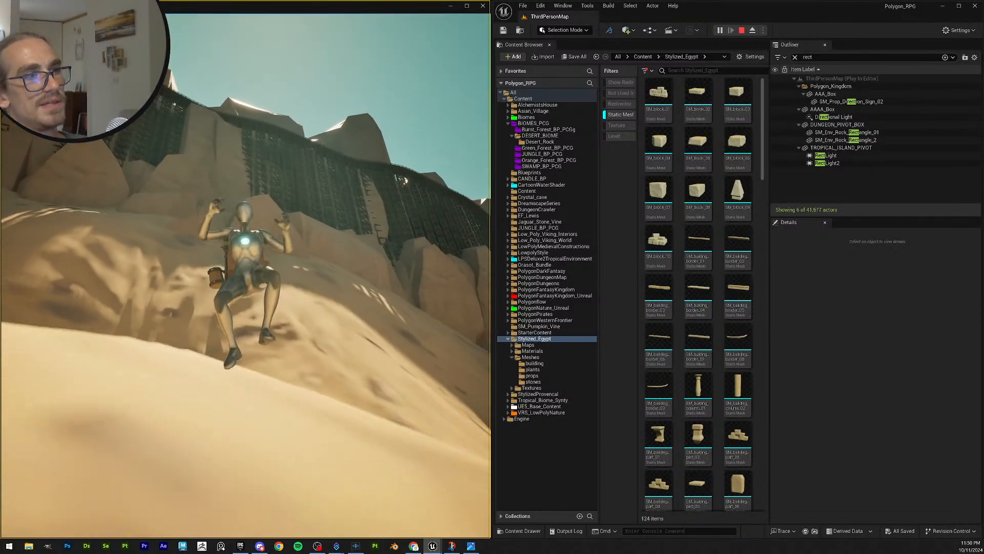
pyautogui.press('space')
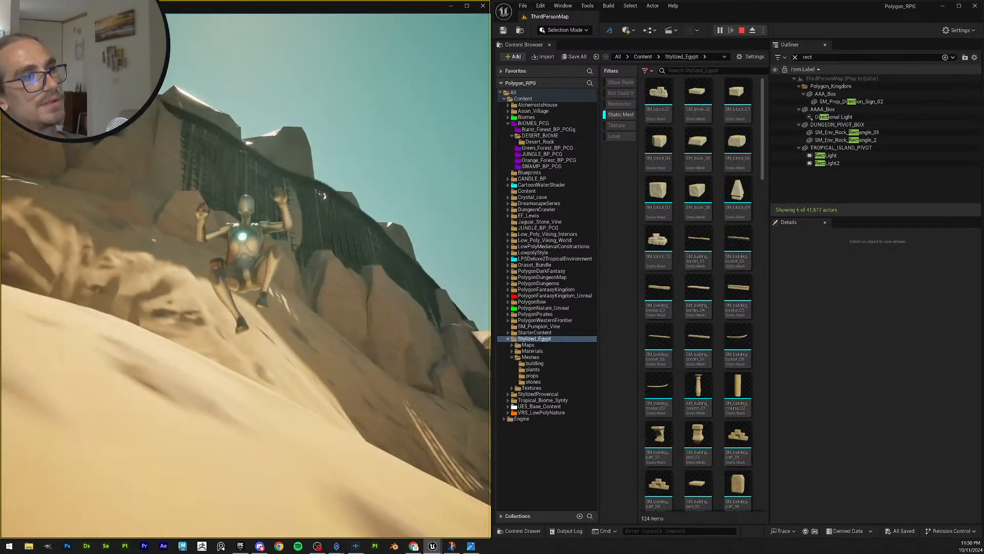
pyautogui.press('a')
pyautogui.press('s')
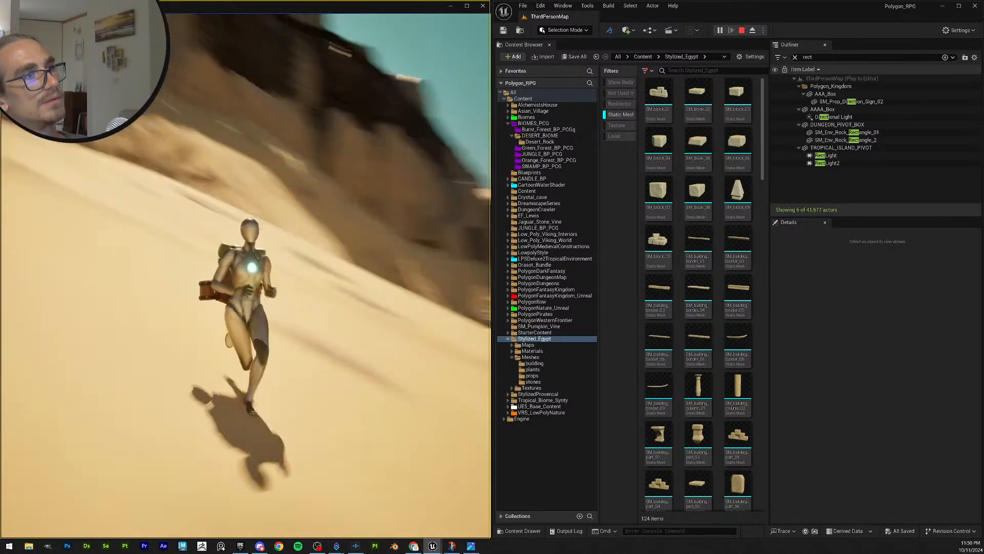
pyautogui.press('w')
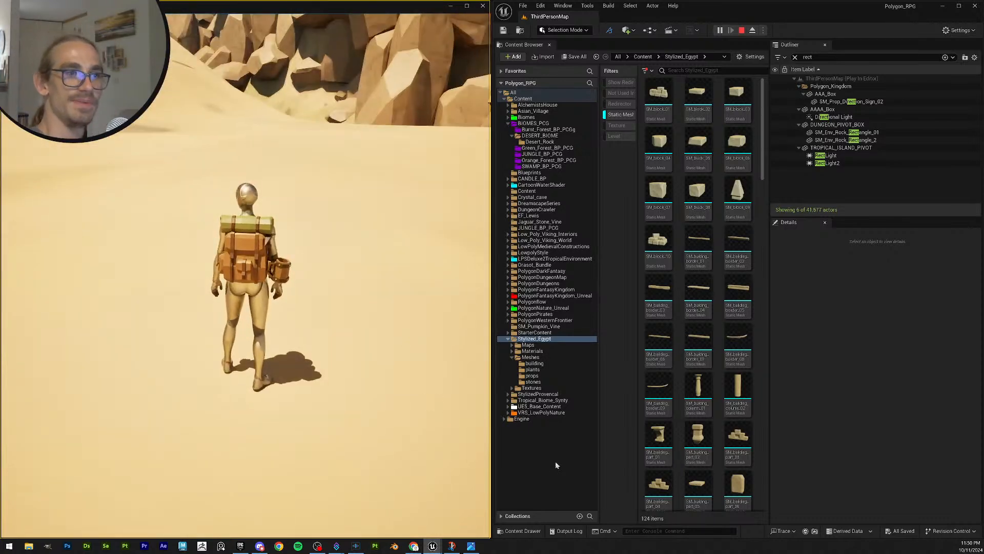
pyautogui.press('Escape')
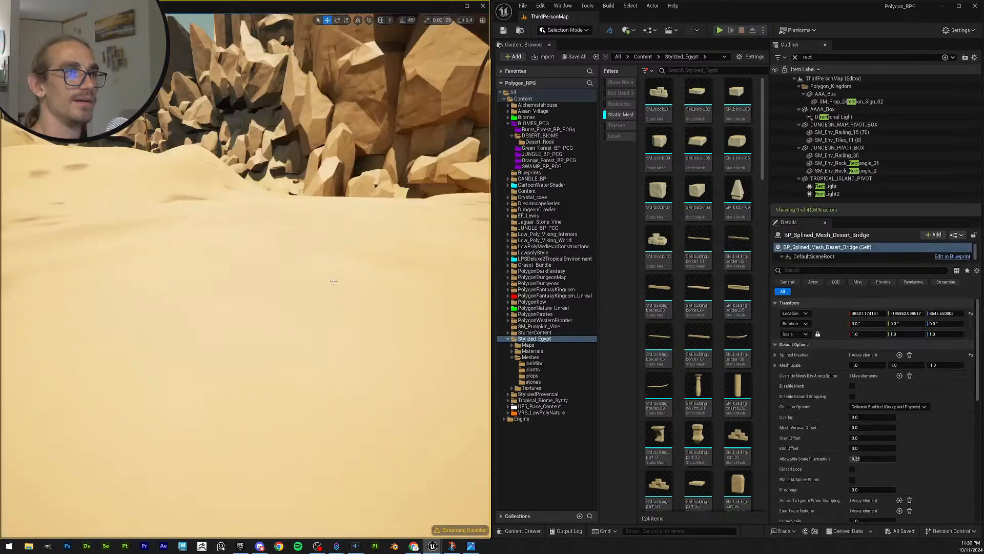
pyautogui.press('Escape')
# Step: Delete the cloud ring SM_Generic_CloudRing_2 that surrounds the island map
pyautogui.moveTo(334, 267); pyautogui.dragTo(413, 356, button='right')
pyautogui.press('w')
pyautogui.scroll(2, 334, 268)
pyautogui.press('s')
pyautogui.scroll(2, 334, 268)
pyautogui.scroll(2, 334, 267)
pyautogui.press('w')
pyautogui.press('e')
pyautogui.press('w')
pyautogui.moveTo(335, 73); pyautogui.dragTo(336, 72, button='right')
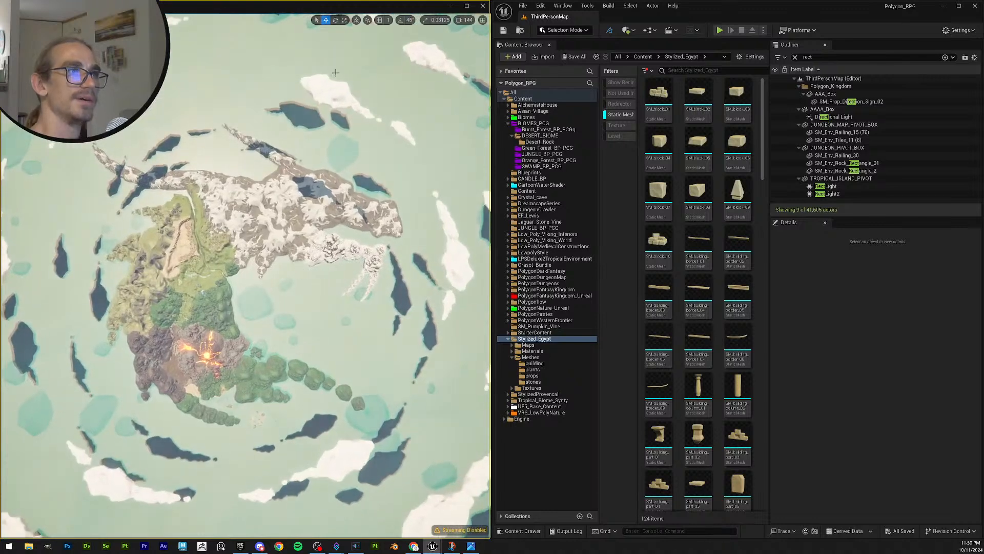
pyautogui.click(323, 91)
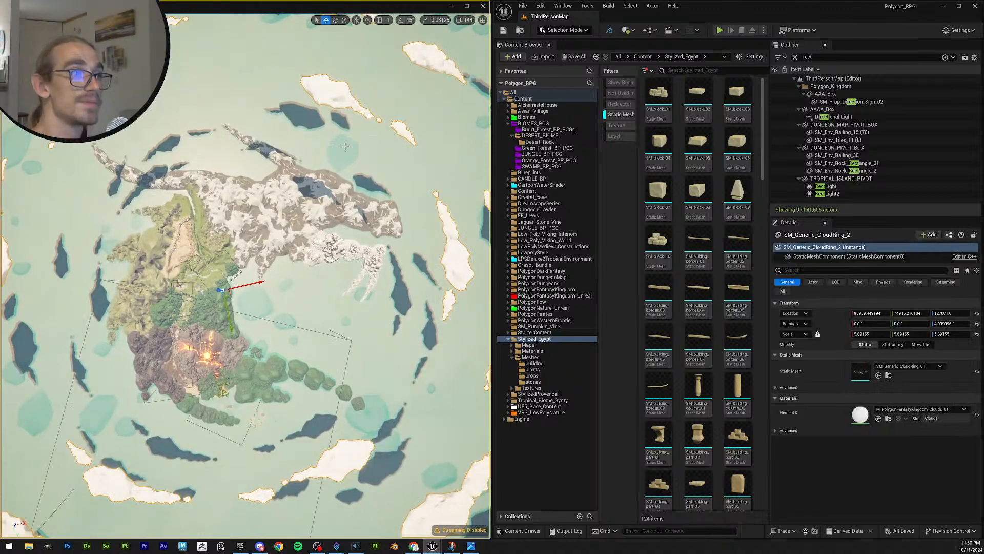
pyautogui.press('Escape')
pyautogui.click(331, 94)
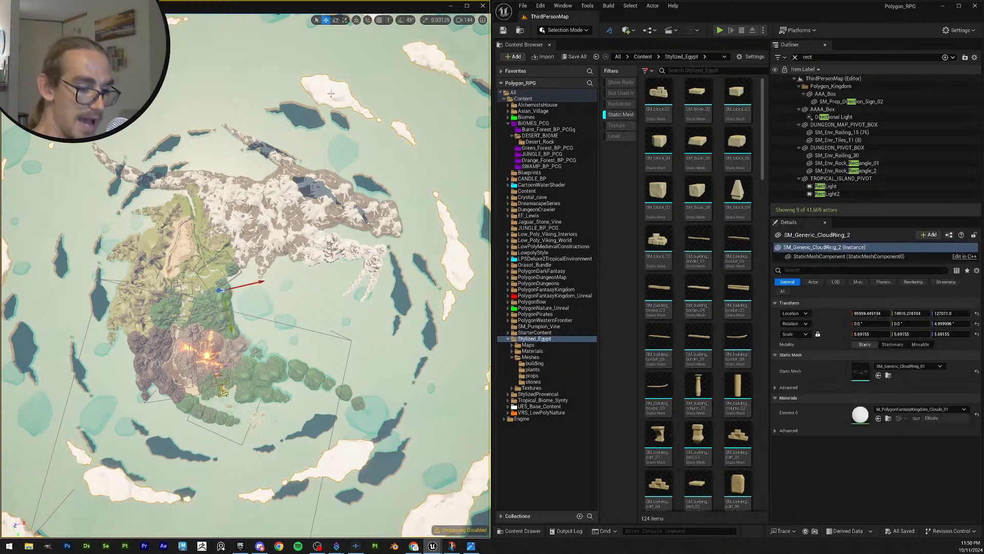
pyautogui.press('Delete')
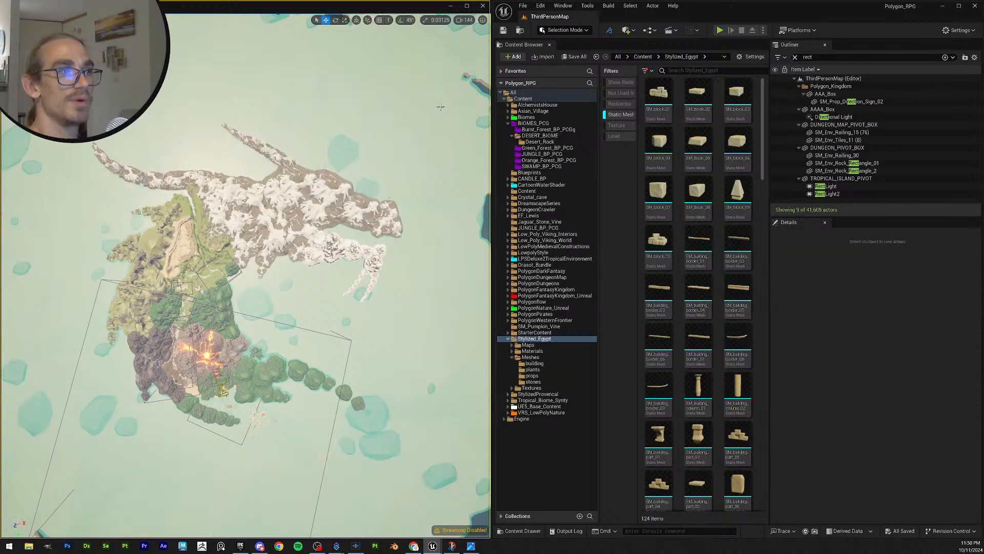
# Step: Go to view bookmark 2 and examine the lava cave through to the dungeon entrance
pyautogui.press('2')
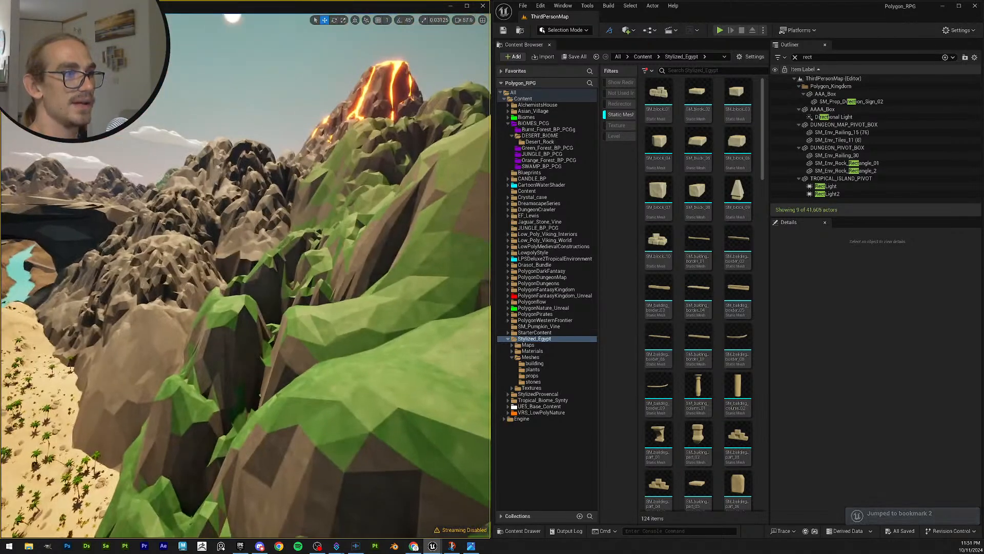
pyautogui.press('2')
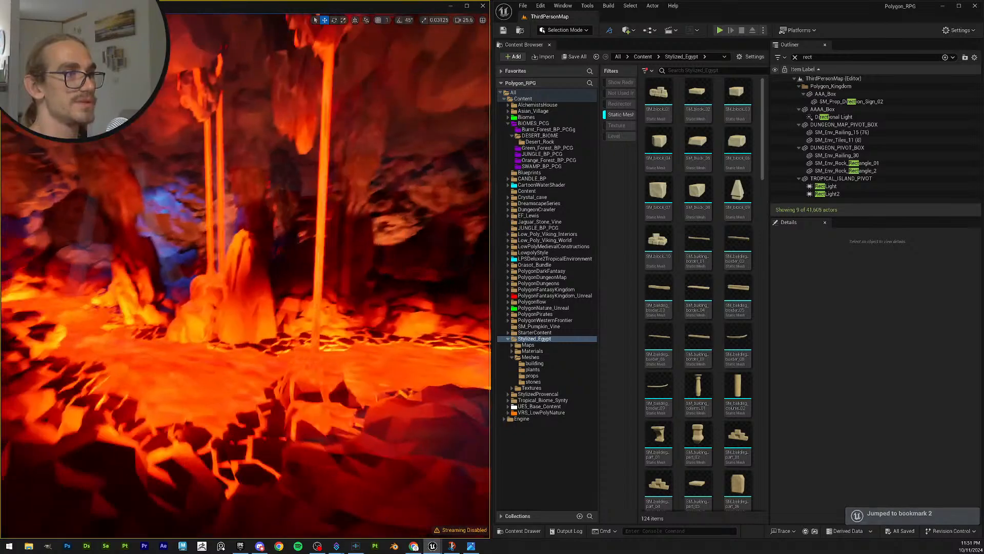
pyautogui.moveTo(247, 276); pyautogui.dragTo(169, 277, button='right')
pyautogui.scroll(-3, 246, 277)
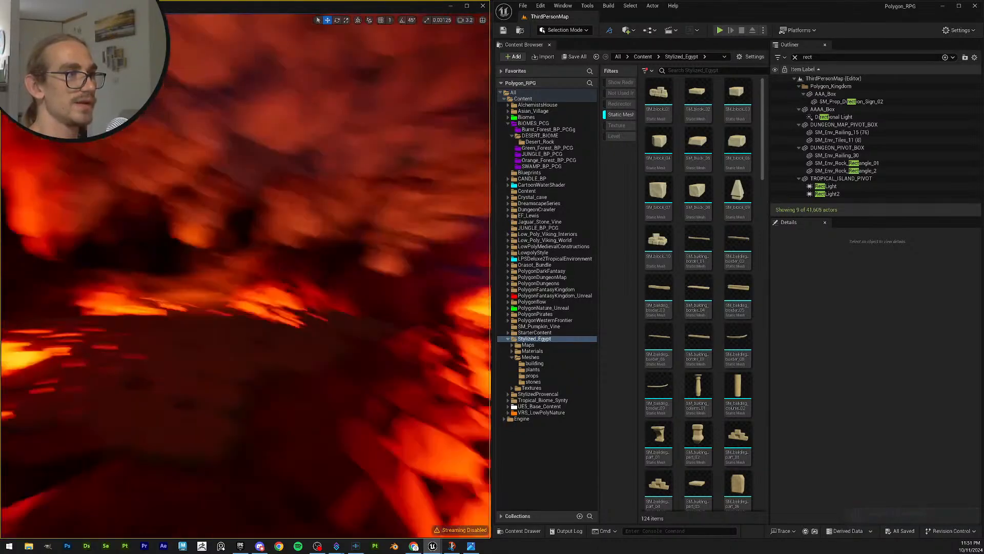
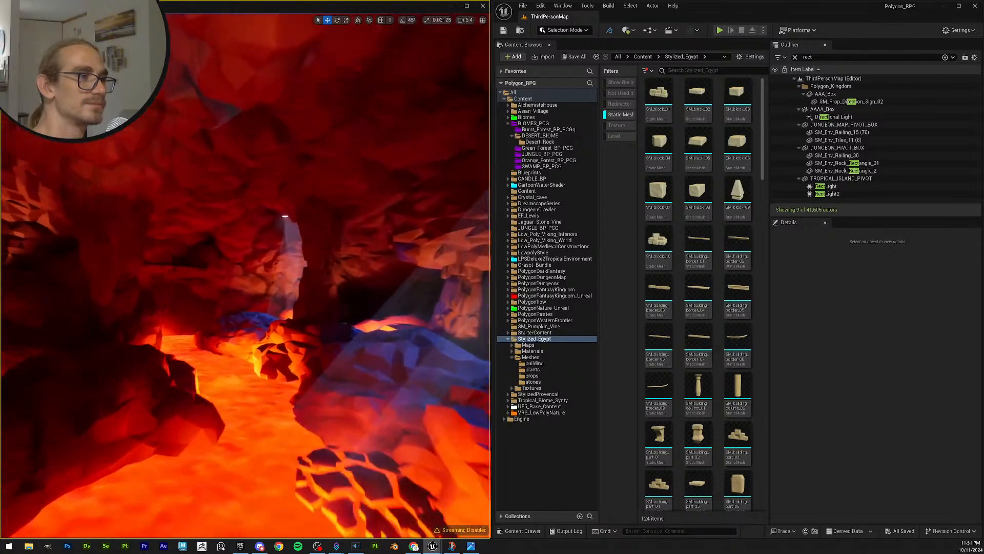
pyautogui.moveTo(246, 276); pyautogui.dragTo(328, 277, button='right')
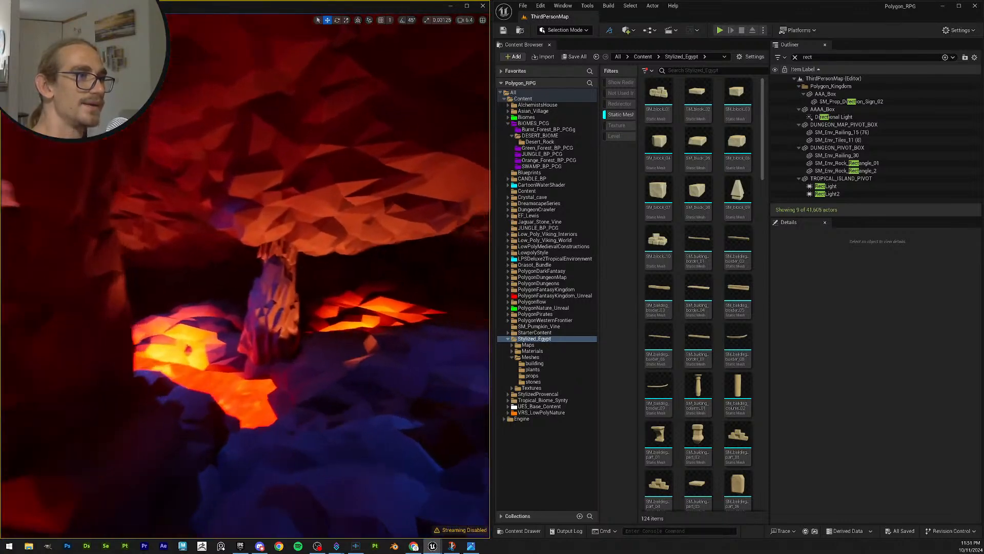
pyautogui.moveTo(246, 277); pyautogui.dragTo(349, 287, button='right')
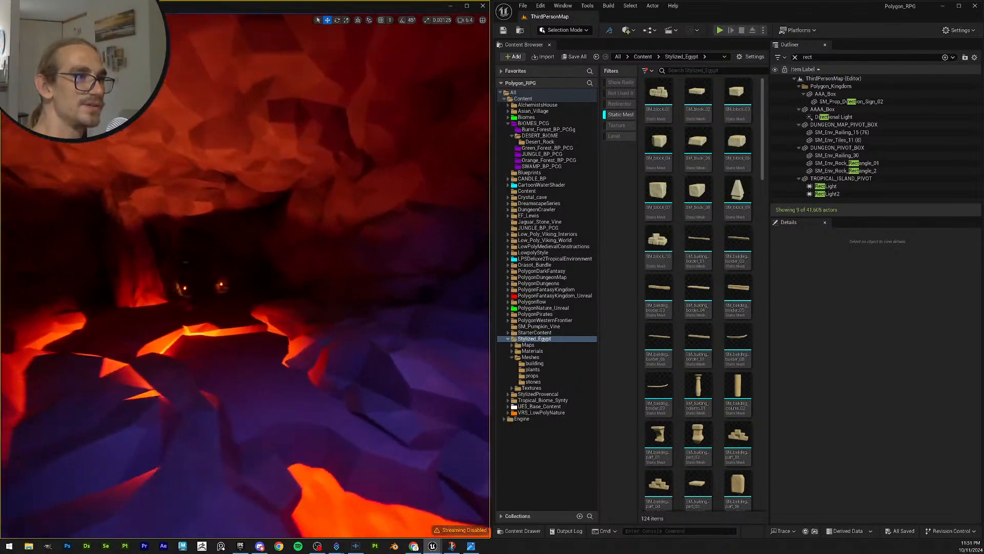
pyautogui.moveTo(246, 276); pyautogui.dragTo(218, 264, button='right')
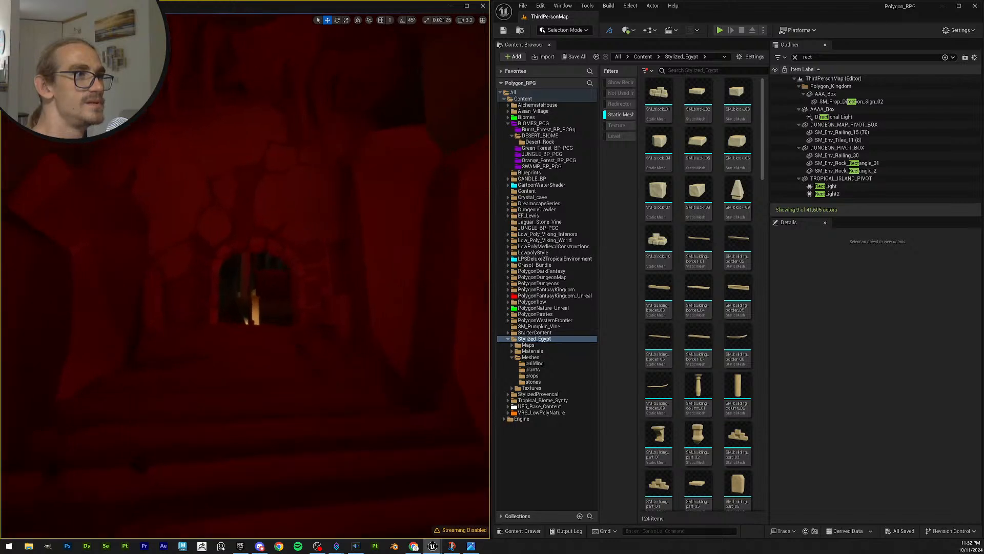
# Step: Examine the dungeon interior up to the pillared brick hall and select the spiked metal fence SM_Env_Fence_Metal_Spikes_01 (17)
pyautogui.moveTo(246, 277); pyautogui.dragTo(347, 282, button='right')
pyautogui.scroll(1, 245, 282)
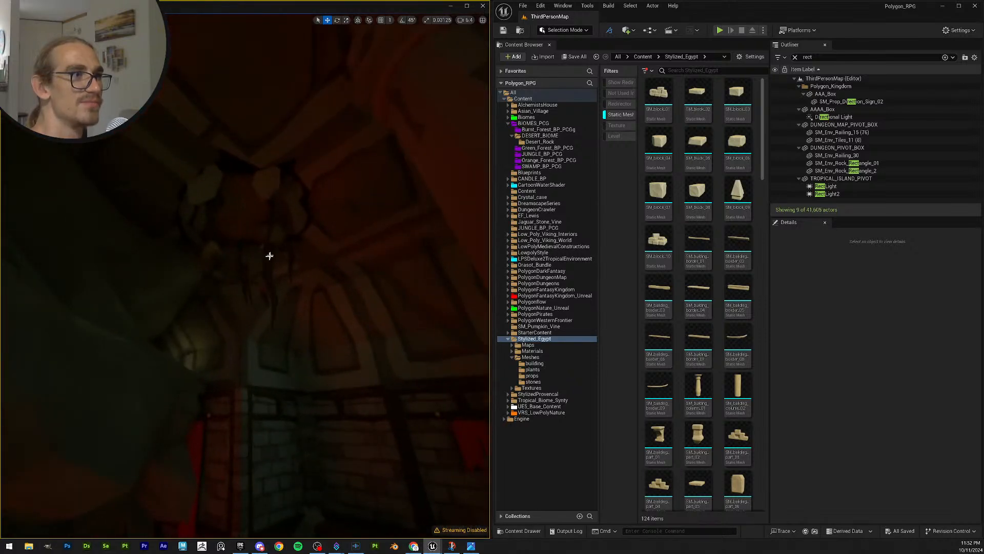
pyautogui.moveTo(291, 261)
pyautogui.mouseDown(button='right')
pyautogui.moveTo(330, 283)
pyautogui.moveTo(356, 283)
pyautogui.moveTo(293, 284)
pyautogui.moveTo(319, 283)
pyautogui.moveTo(436, 328)
pyautogui.moveTo(477, 311)
pyautogui.moveTo(475, 279)
pyautogui.moveTo(415, 277)
pyautogui.moveTo(377, 262)
pyautogui.moveTo(371, 236)
pyautogui.moveTo(416, 228)
pyautogui.moveTo(384, 256)
pyautogui.moveTo(398, 251)
pyautogui.moveTo(294, 264)
pyautogui.moveTo(302, 264)
pyautogui.mouseUp(button='right')
pyautogui.scroll(-1, 306, 274)
pyautogui.scroll(1, 316, 284)
pyautogui.scroll(-1, 436, 328)
pyautogui.scroll(1, 476, 280)
pyautogui.press('w')
pyautogui.scroll(-1, 384, 257)
pyautogui.press('w')
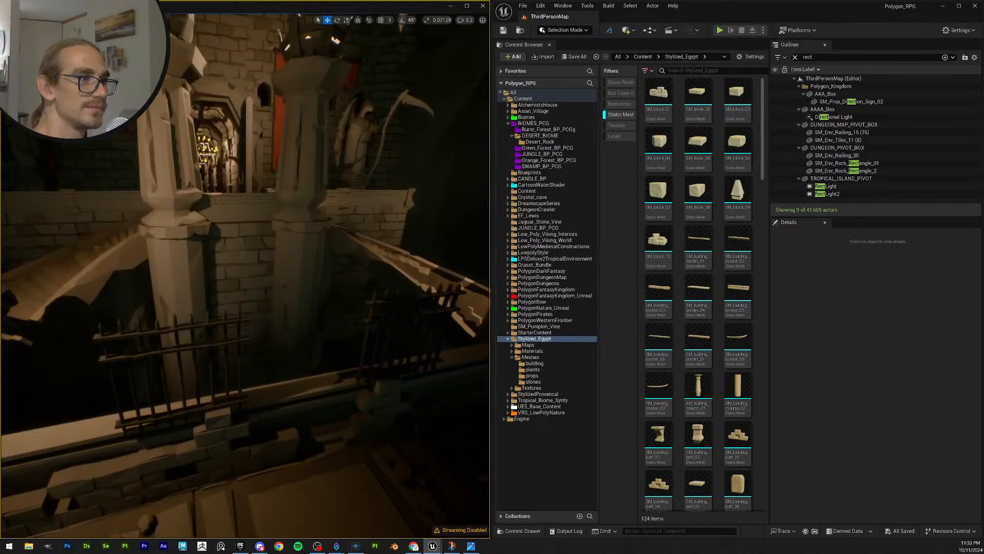
pyautogui.click(226, 342)
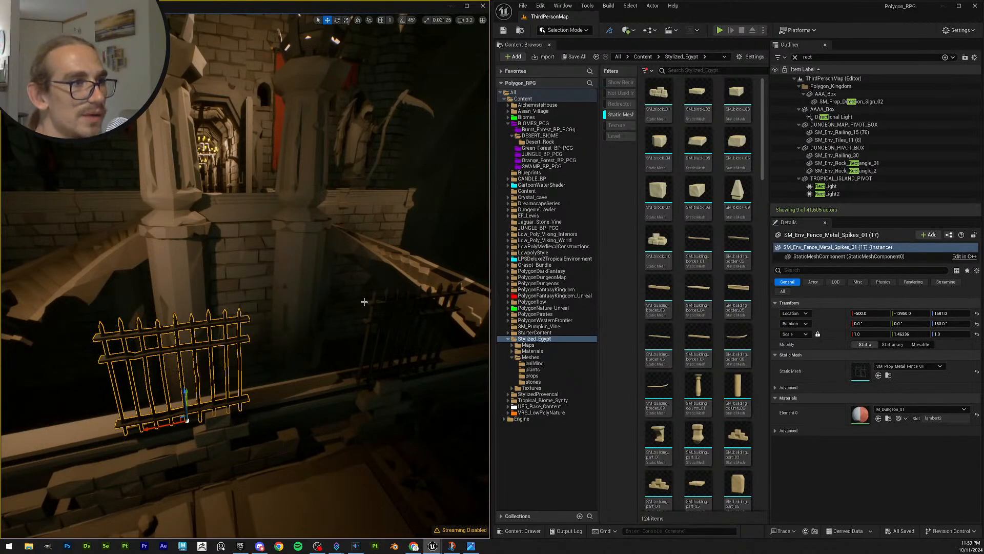
# Step: Delete the spiked metal fences SM_Env_Fence_Metal_Spikes_01 (17) and (19) beside the pillars in the dungeon hall
pyautogui.press('Delete')
pyautogui.click(548, 300)
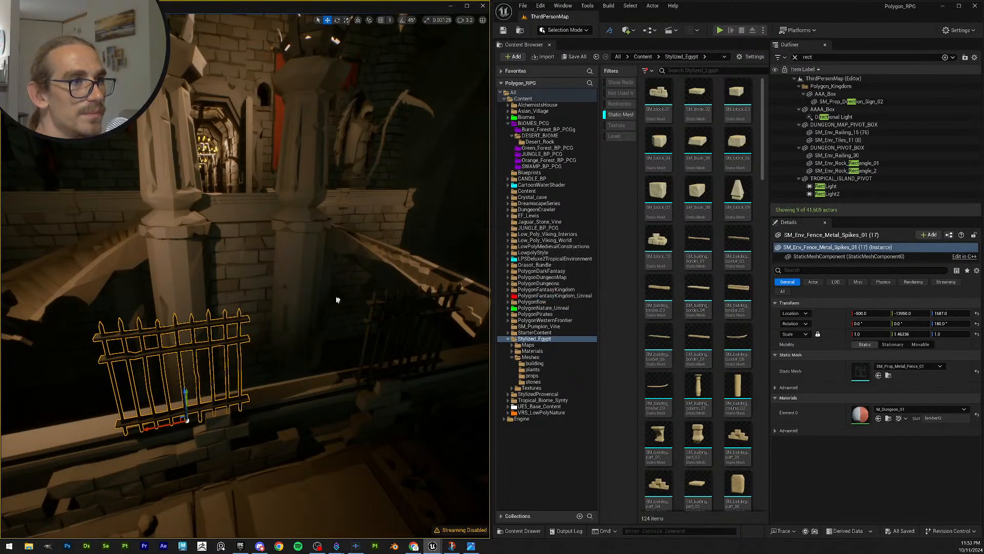
pyautogui.click(377, 301)
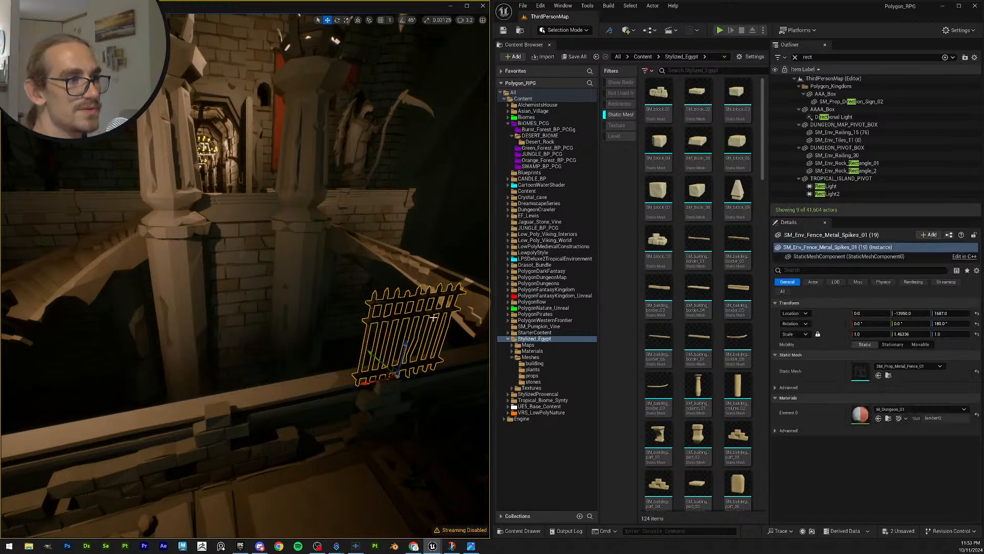
pyautogui.press('Delete')
pyautogui.click(546, 302)
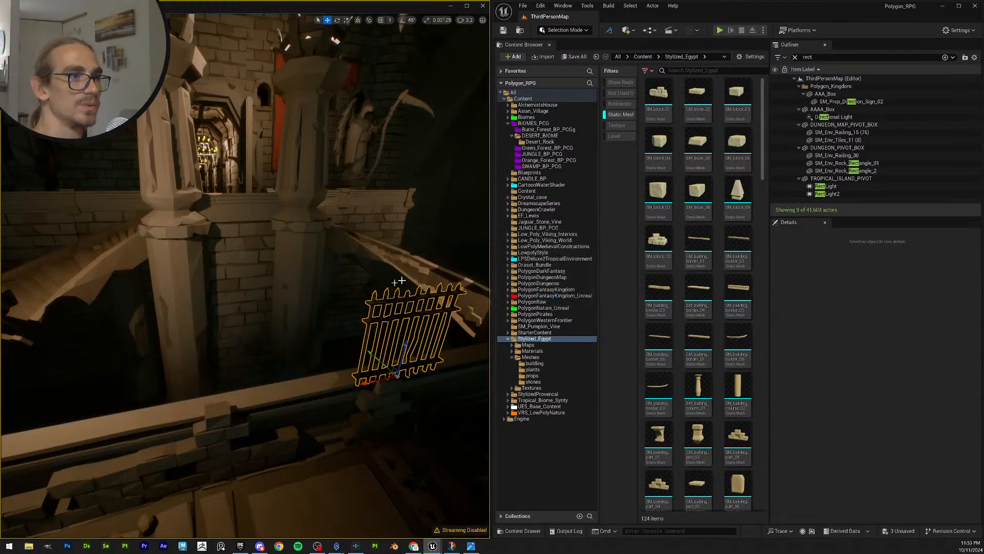
# Step: Examine the dark end of the dungeon, including the skeleton throne, its flanking stone pillars and the steps
pyautogui.moveTo(358, 302); pyautogui.dragTo(300, 297, button='right')
pyautogui.press('s')
pyautogui.scroll(5, 267, 287)
pyautogui.press('w')
pyautogui.scroll(-5, 292, 302)
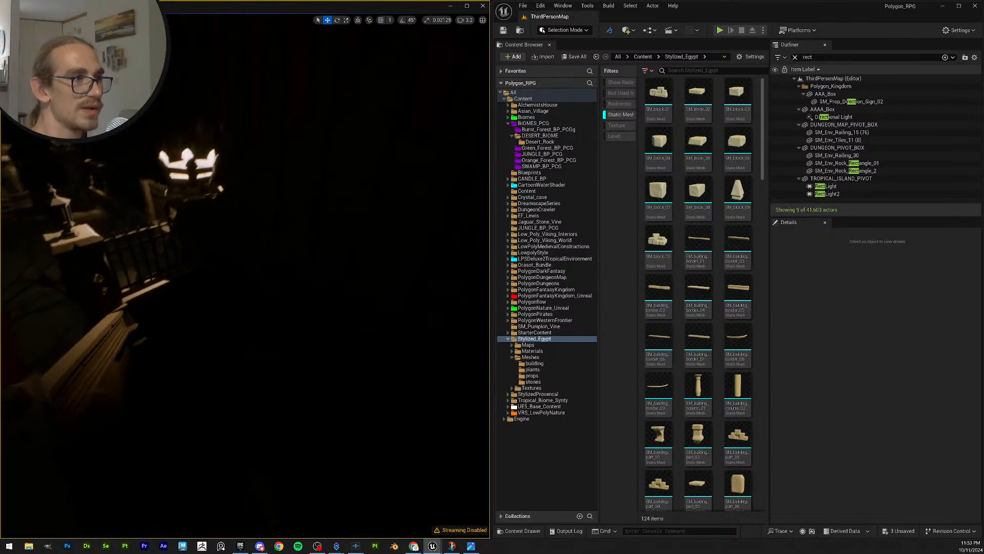
pyautogui.moveTo(301, 297); pyautogui.dragTo(246, 319, button='right')
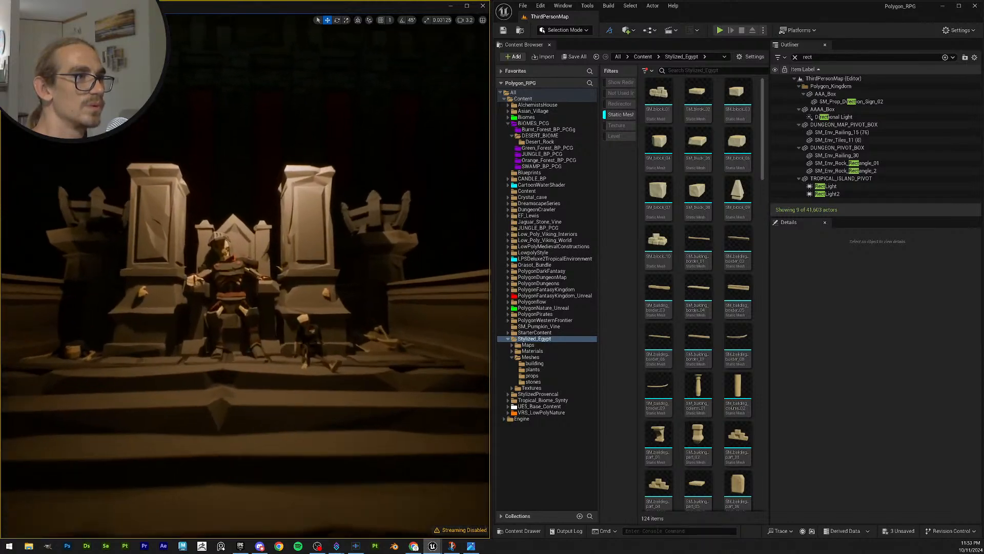
pyautogui.press('w')
pyautogui.moveTo(246, 297); pyautogui.dragTo(241, 269, button='right')
pyautogui.press('w')
pyautogui.press('w')
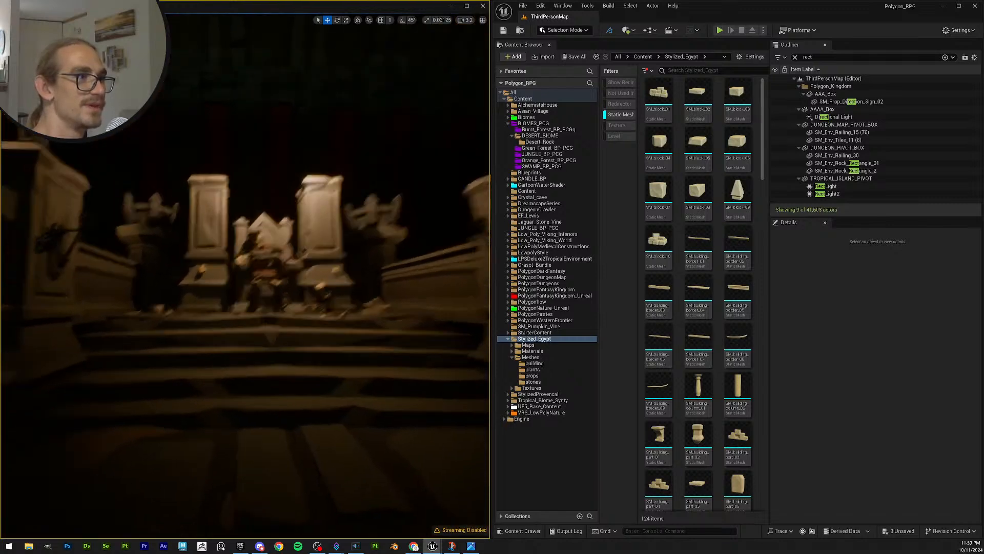
pyautogui.press('w')
# Step: Leave the dungeon for an aerial view of the tropical beach villages and volcano, and save the level
pyautogui.moveTo(246, 277); pyautogui.dragTo(226, 274, button='right')
pyautogui.press('s')
pyautogui.scroll(1, 247, 277)
pyautogui.press('s')
pyautogui.scroll(7, 246, 277)
pyautogui.press('s')
pyautogui.scroll(1, 246, 277)
pyautogui.press('a')
pyautogui.press('s')
pyautogui.press('d')
pyautogui.scroll(1, 246, 277)
pyautogui.press('w')
pyautogui.press('w')
pyautogui.scroll(-4, 246, 277)
pyautogui.press('w')
pyautogui.scroll(-1, 246, 277)
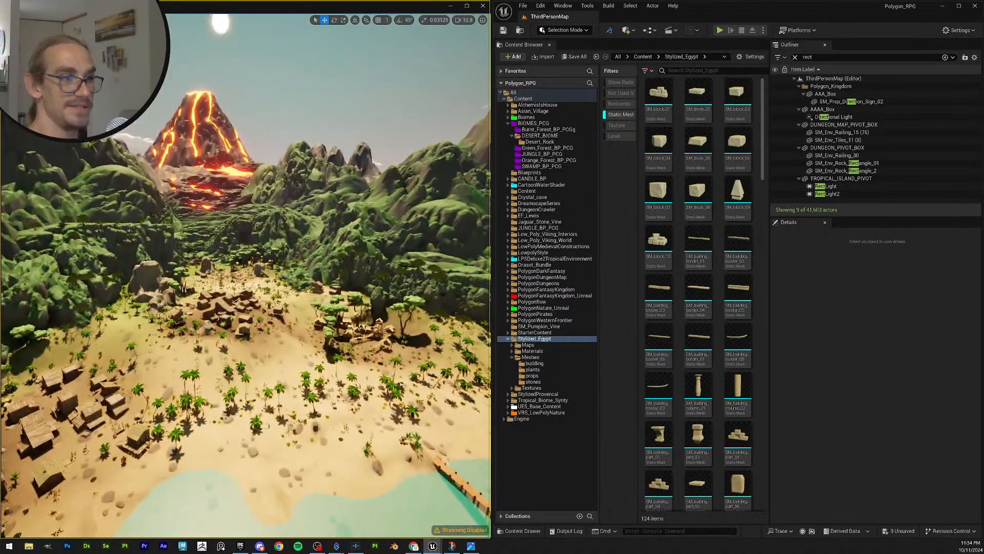
pyautogui.press('e')
pyautogui.moveTo(359, 173); pyautogui.dragTo(362, 238, button='right')
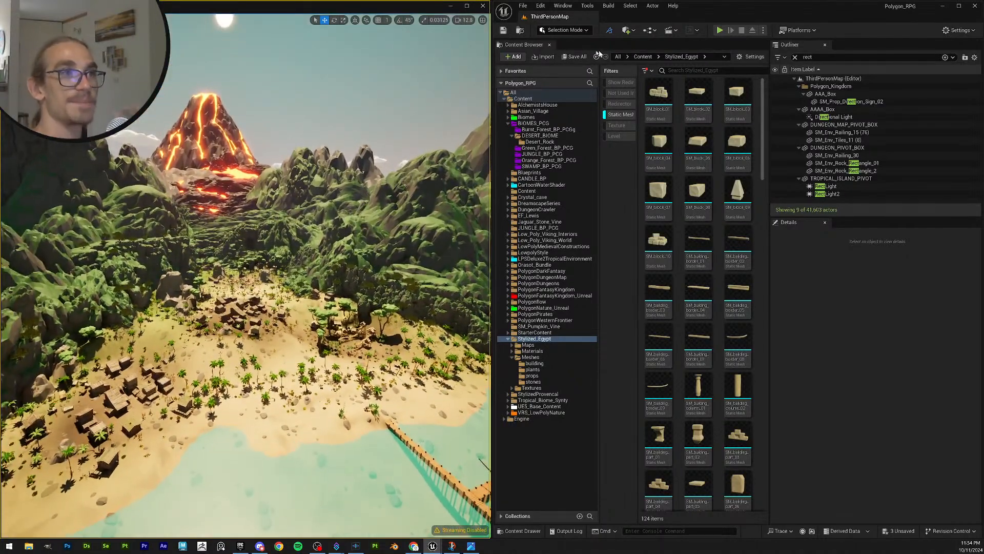
pyautogui.click(504, 31)
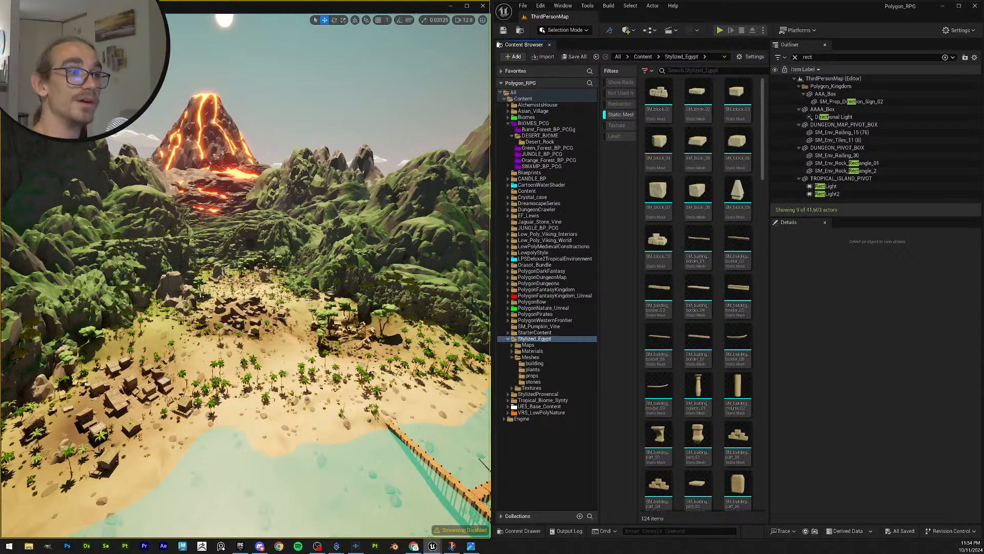
# Step: Examine the wooden stilt village among the trees on the tropical beach, with the volcano behind it
pyautogui.press('w')
pyautogui.moveTo(309, 299); pyautogui.dragTo(331, 278, button='right')
pyautogui.scroll(-9, 309, 299)
pyautogui.press('w')
pyautogui.scroll(6, 238, 298)
pyautogui.moveTo(246, 277); pyautogui.dragTo(112, 254, button='right')
pyautogui.scroll(-2, 165, 267)
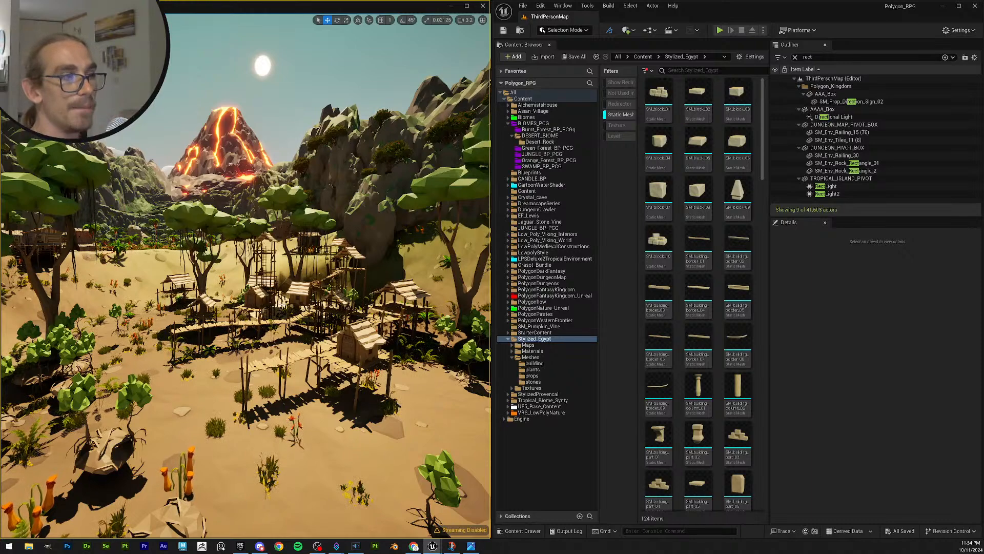
pyautogui.press('w')
pyautogui.moveTo(322, 299); pyautogui.dragTo(274, 284, button='right')
# Step: Examine the palm beach, its rock pillars and the cloth-roofed shelters, leaving nothing selected
pyautogui.press('w')
pyautogui.scroll(3, 340, 304)
pyautogui.press('w')
pyautogui.scroll(1, 272, 310)
pyautogui.press('w')
pyautogui.press('w')
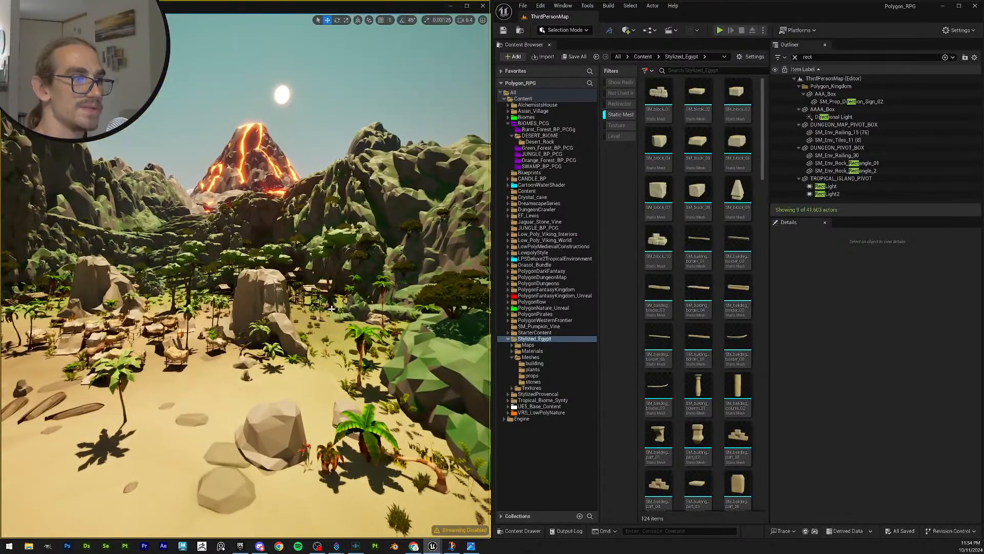
pyautogui.press('w')
pyautogui.moveTo(331, 309); pyautogui.dragTo(290, 312, button='right')
pyautogui.click(273, 299)
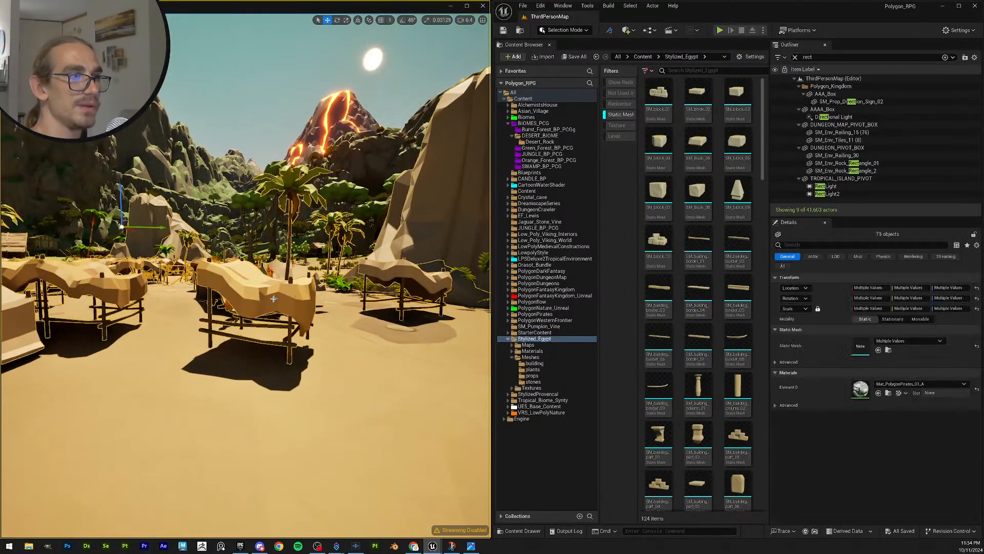
pyautogui.press('Escape')
pyautogui.press('e')
pyautogui.moveTo(265, 299); pyautogui.dragTo(254, 349, button='right')
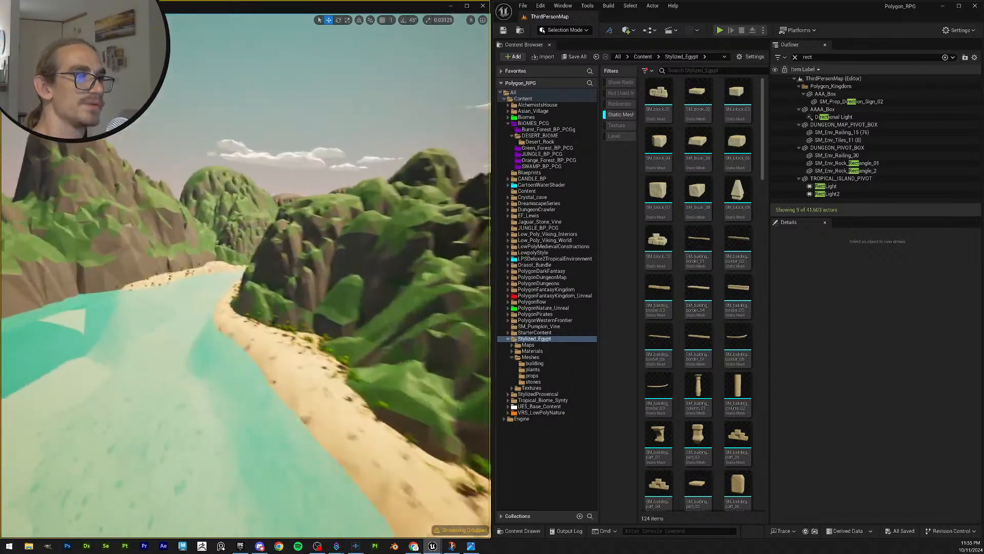
# Step: Examine the coastline and river valley through to the desert canyon's sand, cacti and surrounding rock walls
pyautogui.press('w')
pyautogui.moveTo(245, 277); pyautogui.dragTo(307, 254, button='right')
pyautogui.scroll(1, 245, 277)
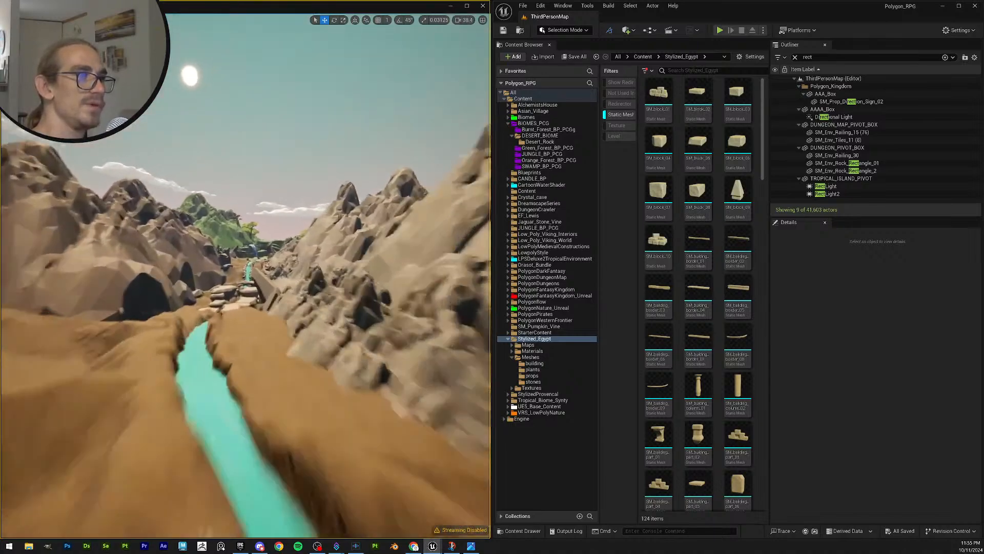
pyautogui.moveTo(245, 277); pyautogui.dragTo(207, 205, button='right')
pyautogui.press('w')
pyautogui.scroll(-1, 245, 277)
pyautogui.scroll(1, 198, 218)
pyautogui.scroll(-2, 198, 213)
pyautogui.moveTo(282, 330)
pyautogui.mouseDown(button='right')
pyautogui.moveTo(270, 338)
pyautogui.moveTo(282, 330)
pyautogui.mouseUp(button='right')
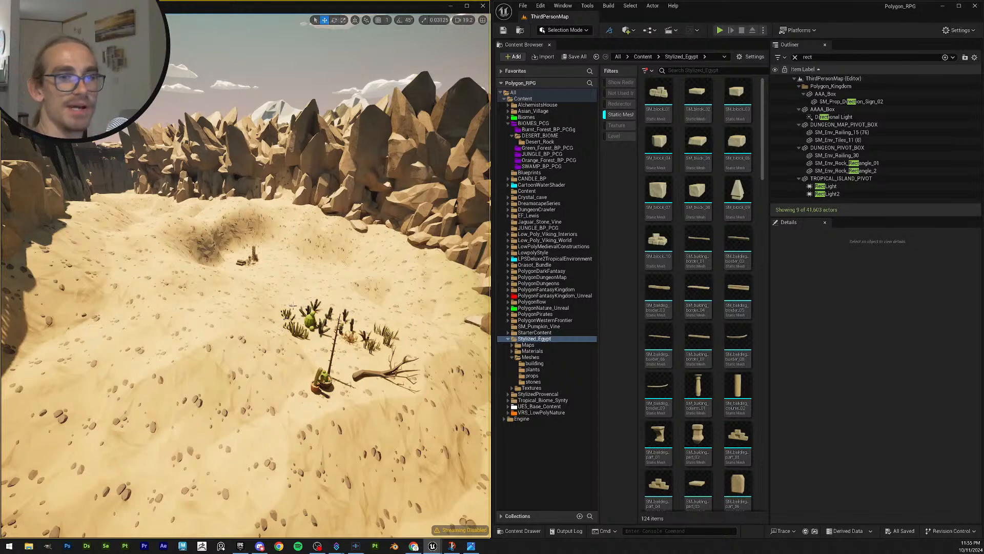
pyautogui.moveTo(293, 304)
pyautogui.mouseDown(button='right')
pyautogui.moveTo(287, 283)
pyautogui.moveTo(285, 298)
pyautogui.moveTo(269, 301)
pyautogui.moveTo(308, 302)
pyautogui.moveTo(376, 269)
pyautogui.moveTo(436, 273)
pyautogui.moveTo(390, 275)
pyautogui.moveTo(293, 305)
pyautogui.mouseUp(button='right')
pyautogui.scroll(-1, 290, 291)
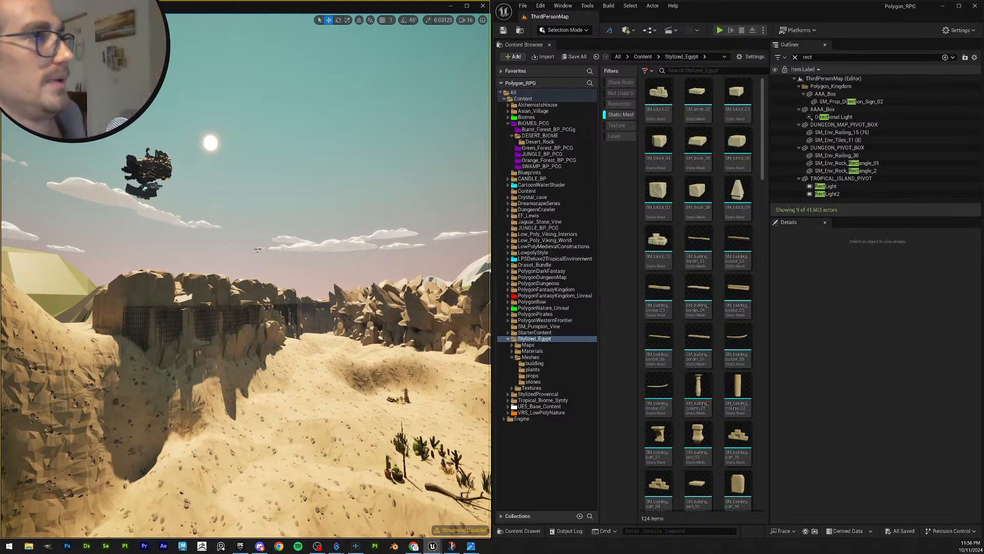
pyautogui.moveTo(276, 265); pyautogui.dragTo(326, 276, button='right')
pyautogui.press('s')
pyautogui.scroll(1, 295, 264)
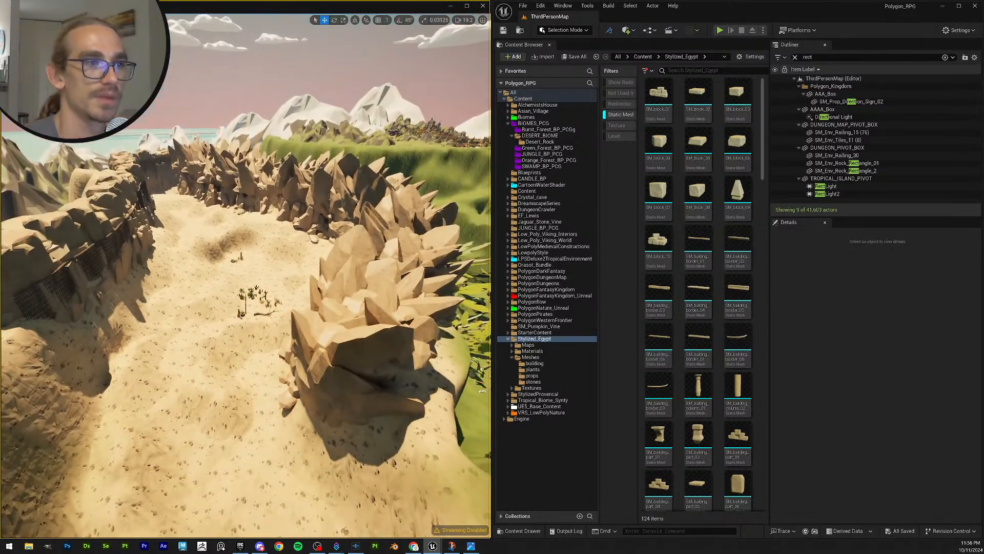
# Step: Collapse the Stylized_Egypt and DESERT_BIOME folders, show the contents of Burnt_Forest_BP_PCGg and save the level
pyautogui.click(508, 339)
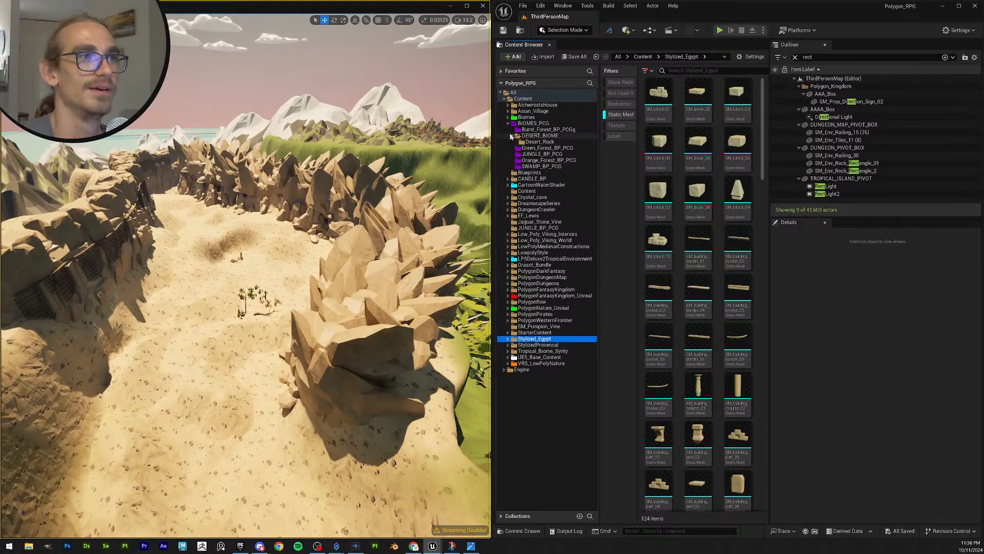
pyautogui.click(512, 136)
pyautogui.click(533, 124)
pyautogui.click(533, 129)
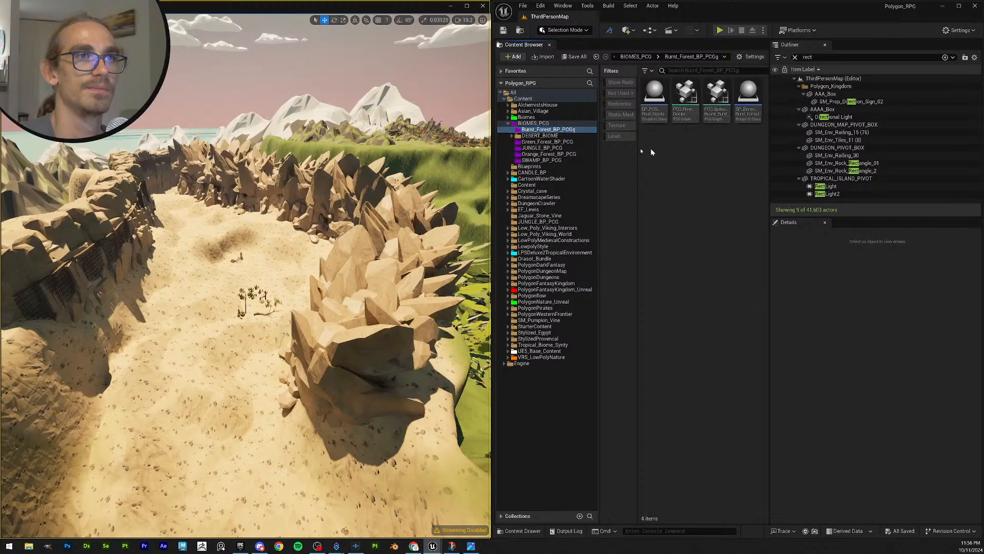
pyautogui.click(503, 31)
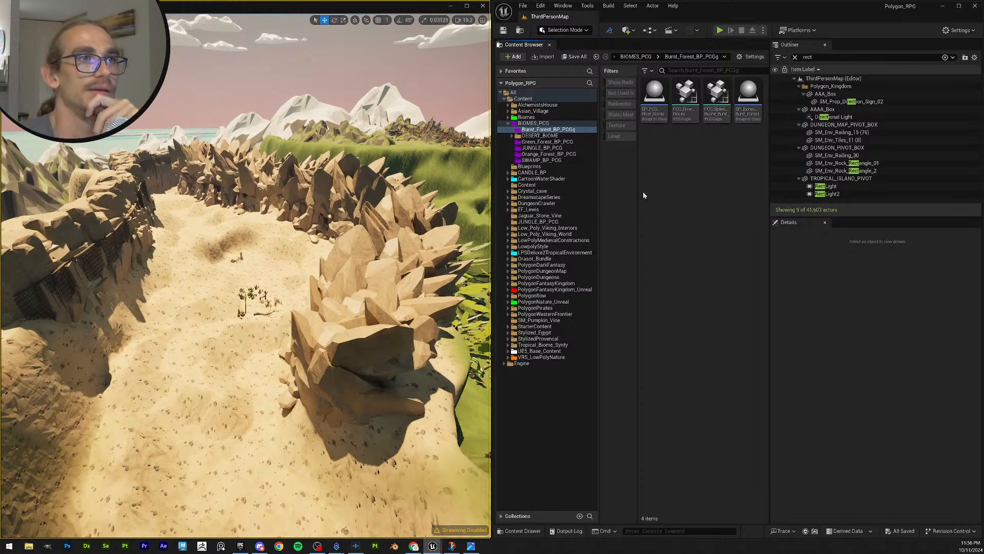
# Step: View the entire island map from high above and save the level
pyautogui.moveTo(262, 259); pyautogui.dragTo(292, 318, button='right')
pyautogui.scroll(3, 348, 292)
pyautogui.scroll(3, 323, 287)
pyautogui.scroll(3, 249, 303)
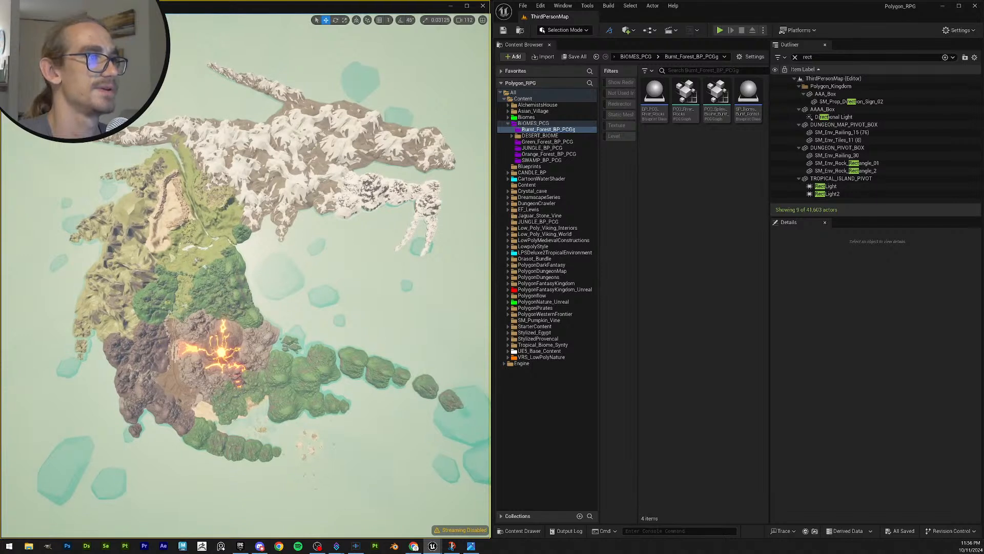
pyautogui.click(503, 31)
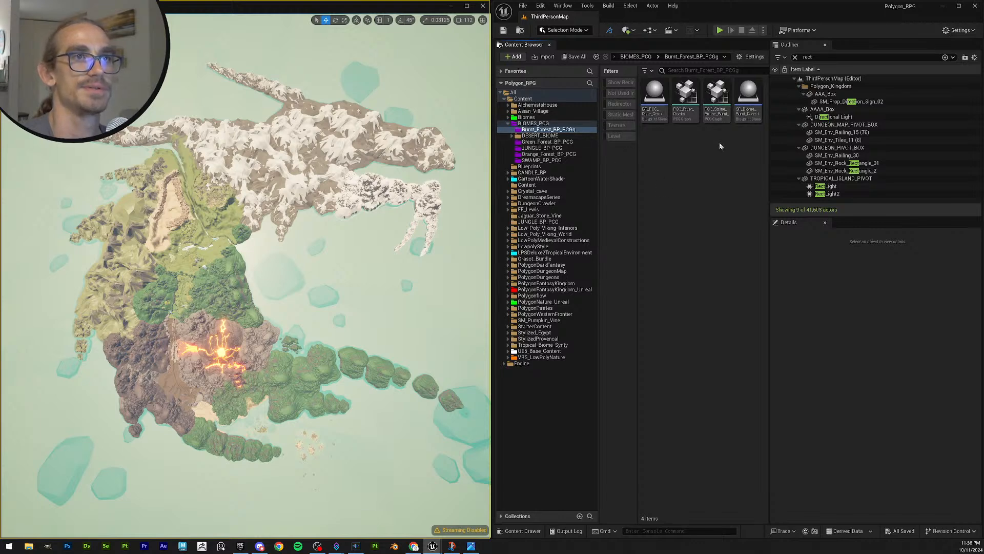
# Step: Connect Get Landscape Data to the Surface Sampler in the burnt forest's PCG_Spline_Biome graph, then save and close the graph
pyautogui.doubleClick(718, 98)
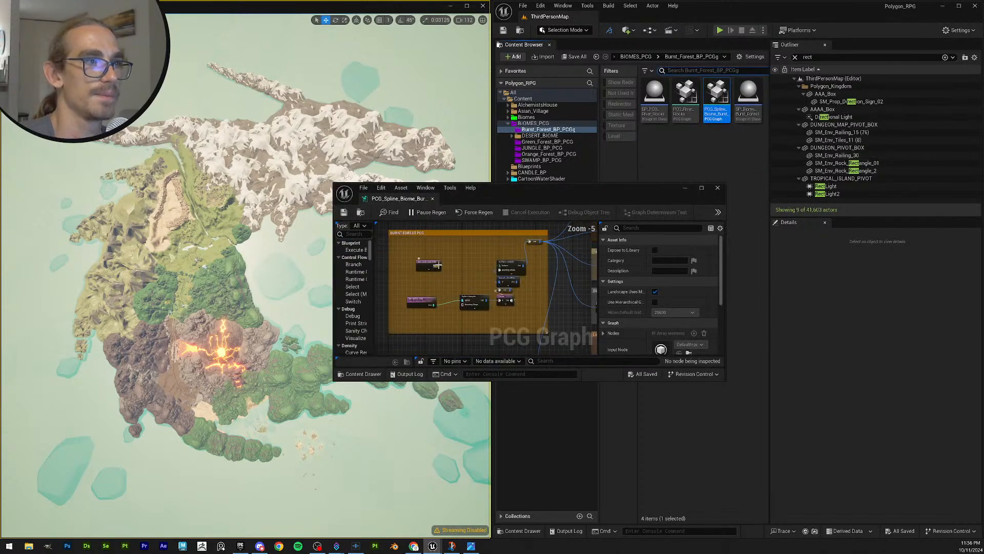
pyautogui.moveTo(496, 266); pyautogui.dragTo(498, 265)
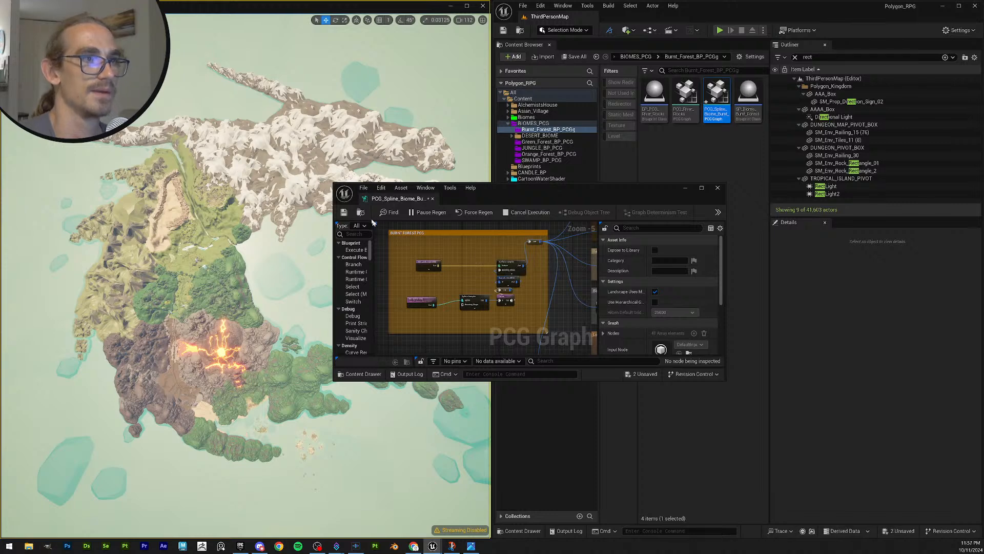
pyautogui.click(344, 211)
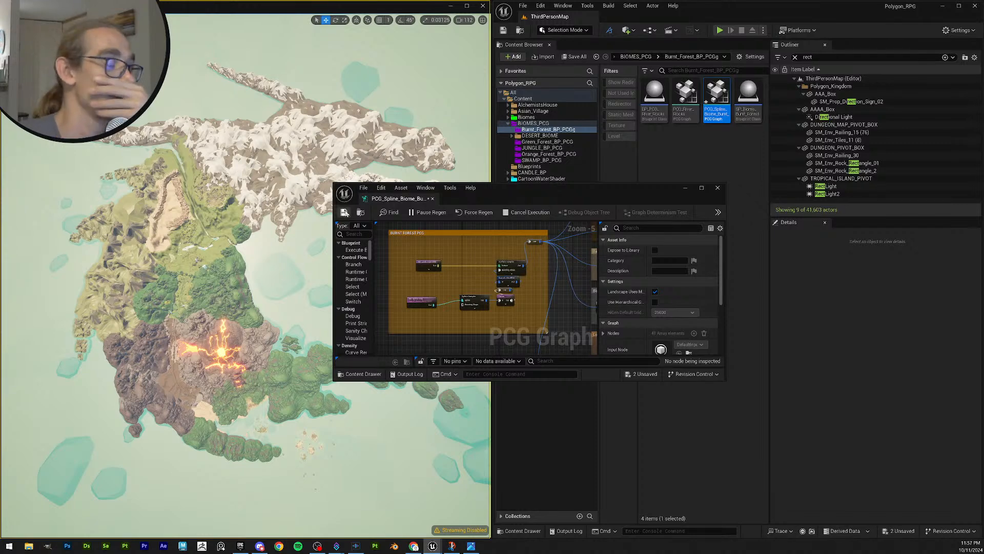
pyautogui.click(718, 190)
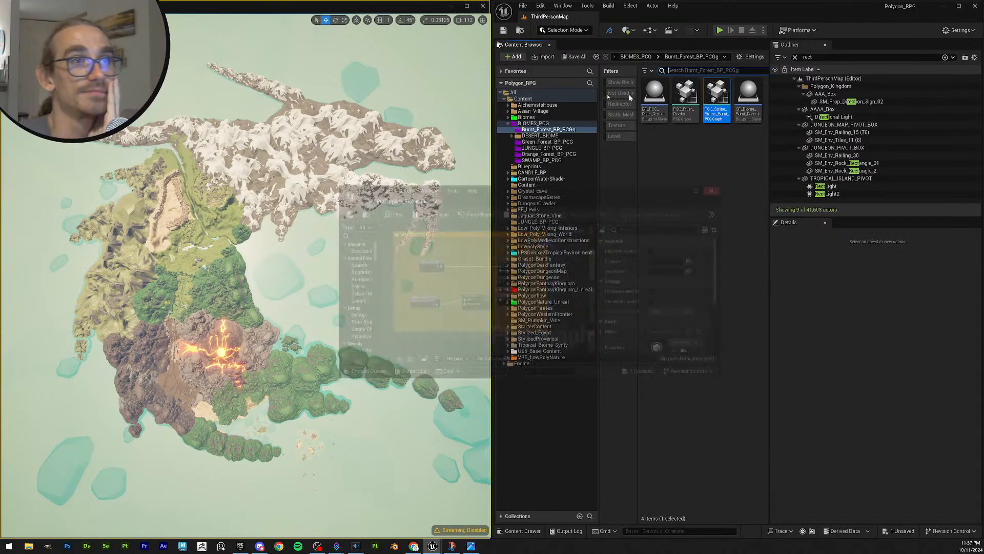
# Step: Connect Get Landscape Data to the Surface Sampler's Surface input in the green forest's PCG_Biome graph, then save and close the graph
pyautogui.click(552, 137)
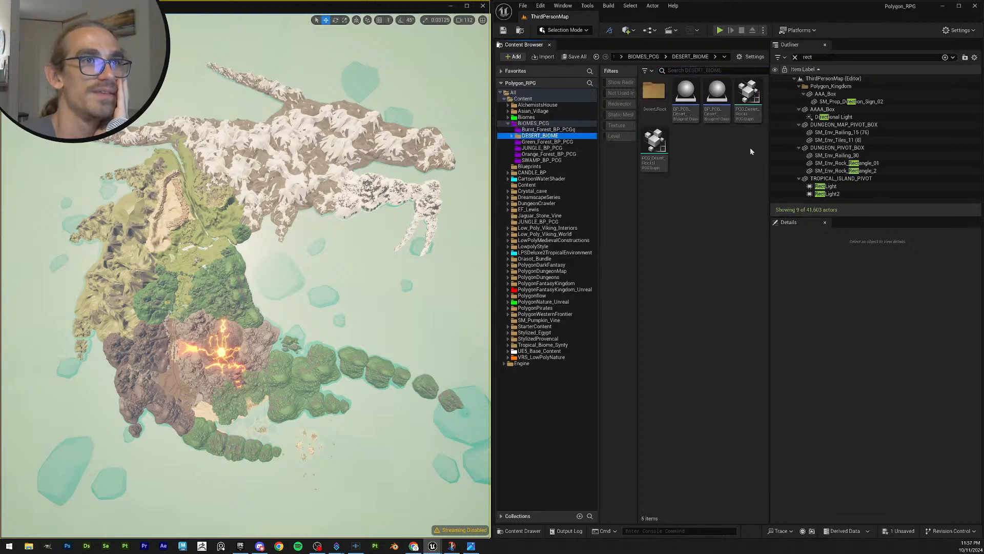
pyautogui.click(563, 143)
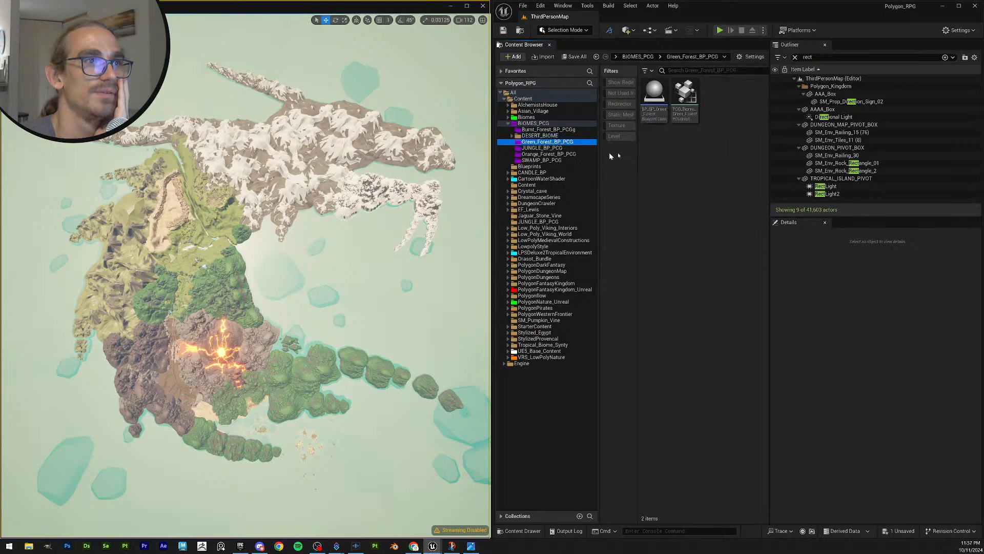
pyautogui.doubleClick(685, 95)
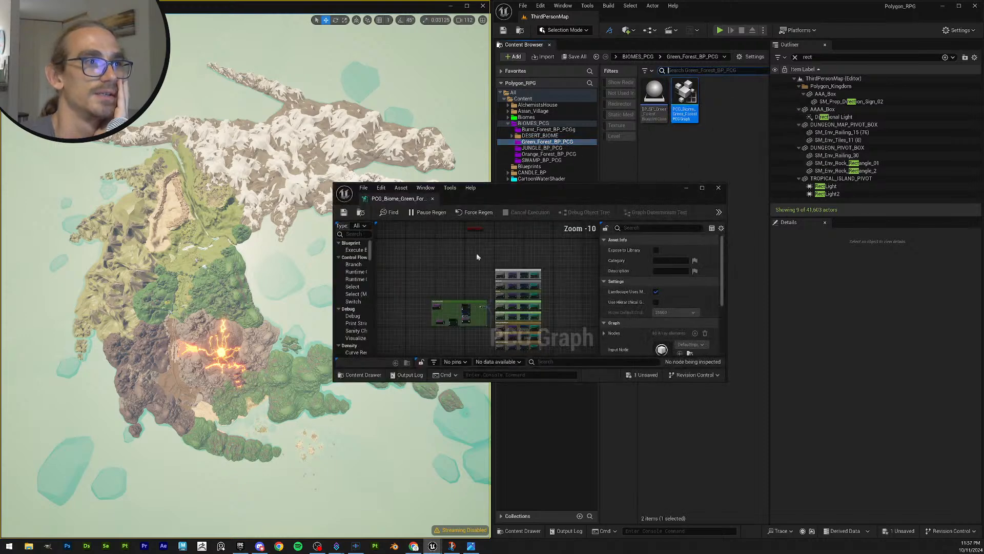
pyautogui.scroll(5, 440, 302)
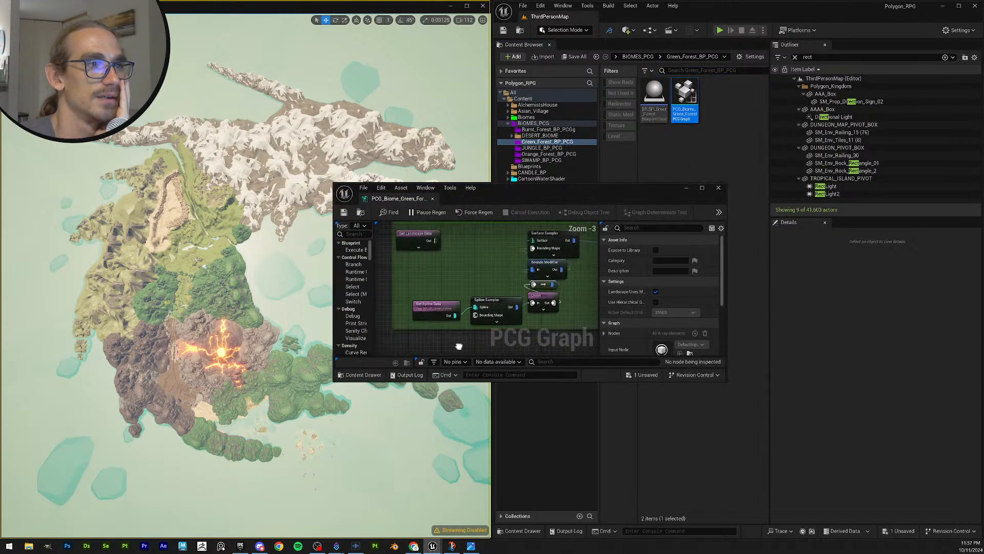
pyautogui.moveTo(431, 278); pyautogui.dragTo(527, 278)
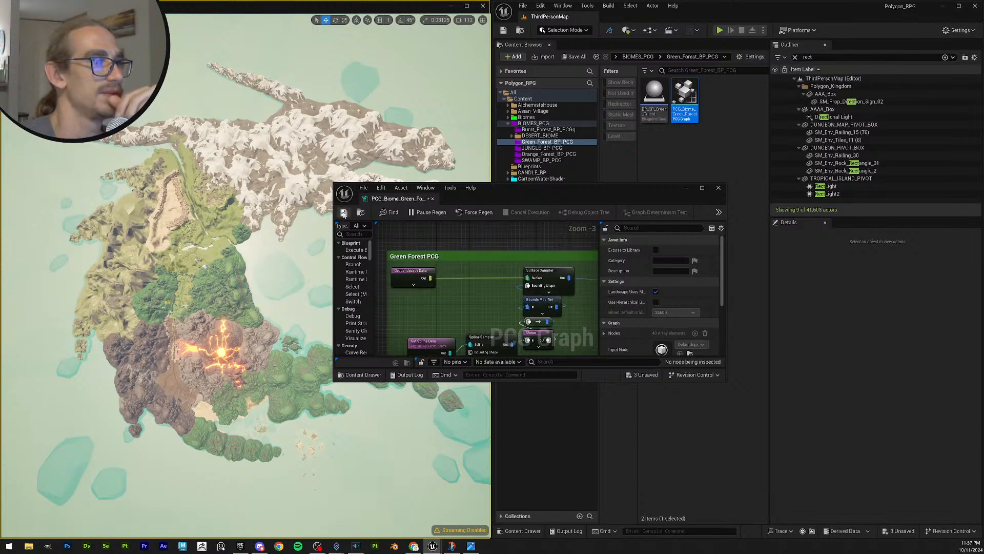
pyautogui.click(719, 188)
# Step: Connect Get Landscape Data to the Surface Sampler's Surface input in the jungle's PCG_Spline_Biome graph, then save and close the graph
pyautogui.click(543, 148)
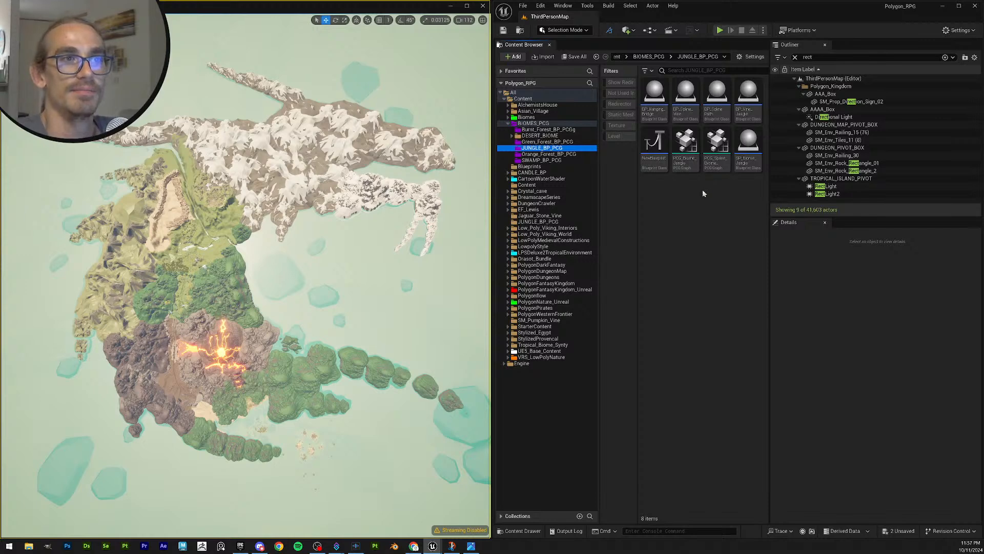
pyautogui.doubleClick(714, 146)
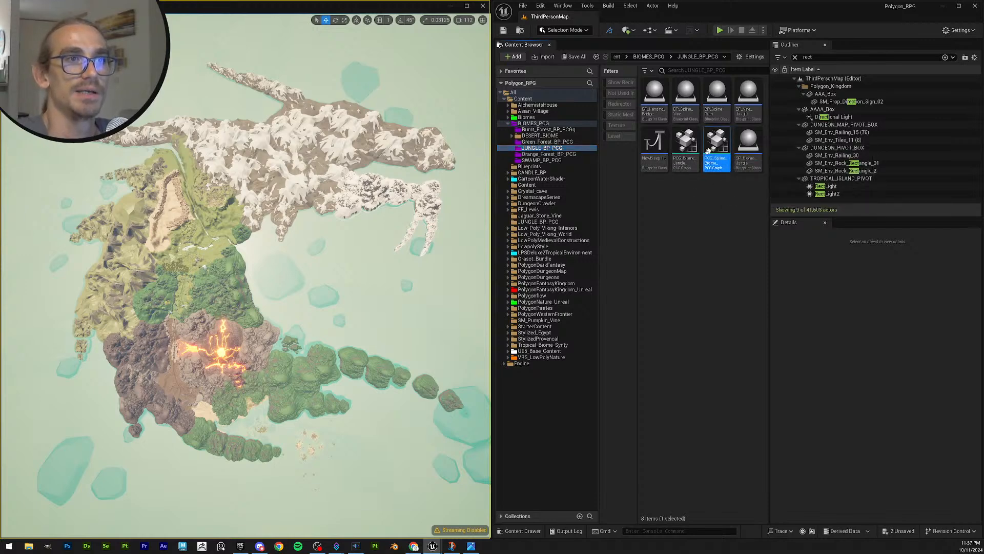
pyautogui.scroll(5, 410, 292)
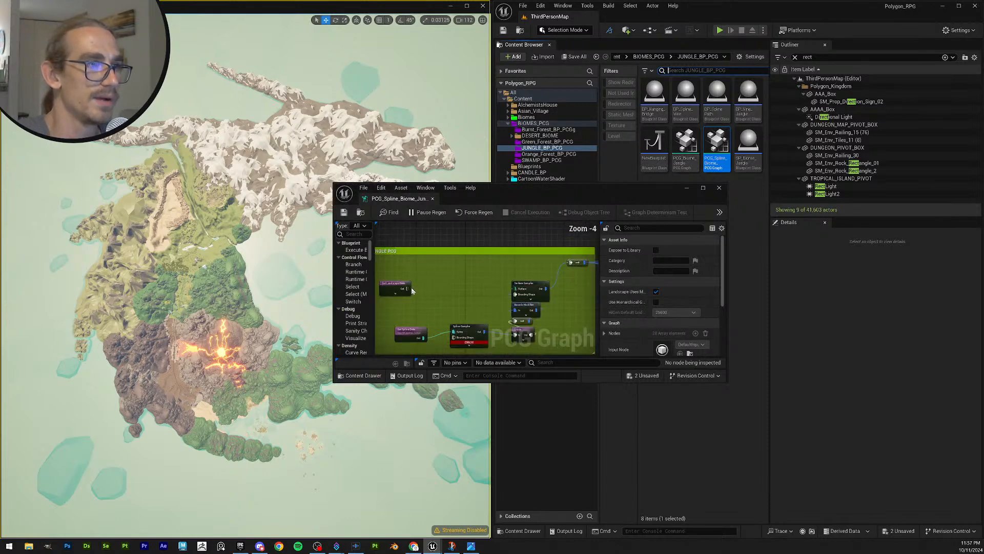
pyautogui.moveTo(405, 289); pyautogui.dragTo(515, 288)
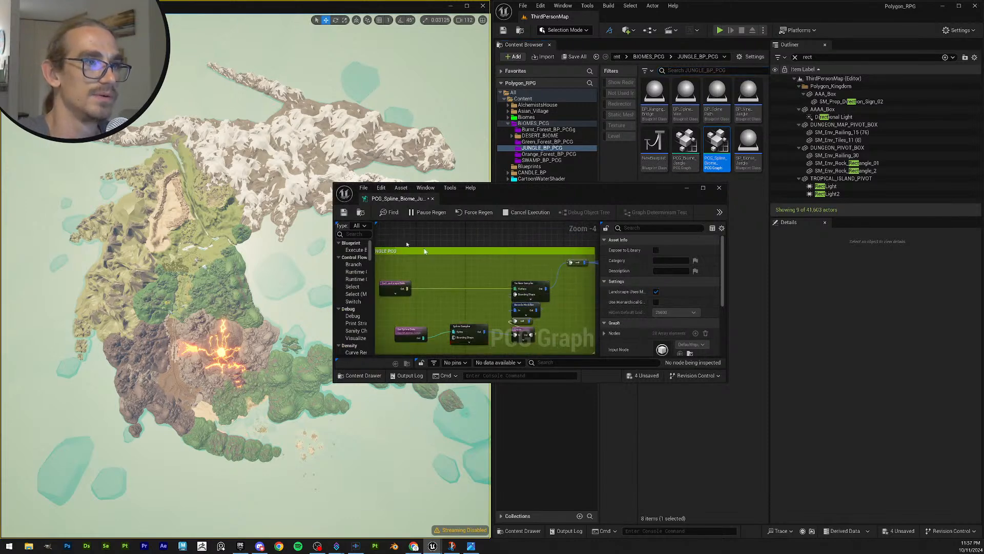
pyautogui.click(343, 212)
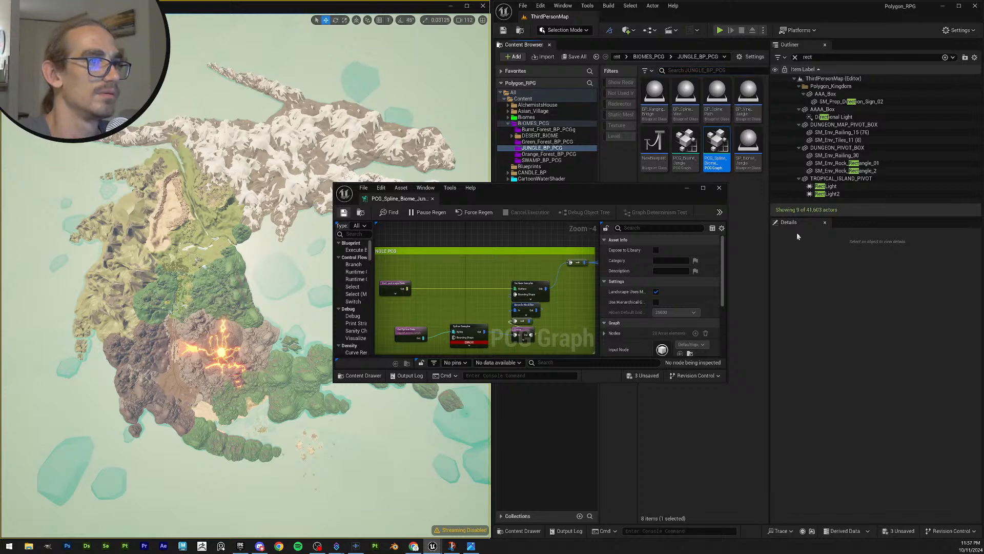
pyautogui.click(720, 188)
# Step: Connect Get Landscape Data to the Surface Sampler's Surface input in the orange forest's PCG_Biome graph, then save and close the graph
pyautogui.click(550, 154)
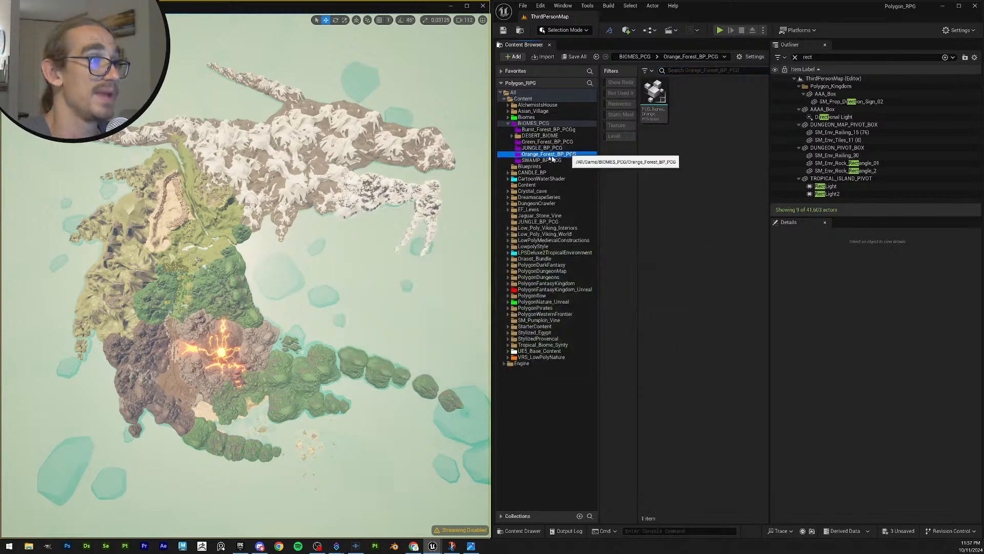
pyautogui.doubleClick(661, 98)
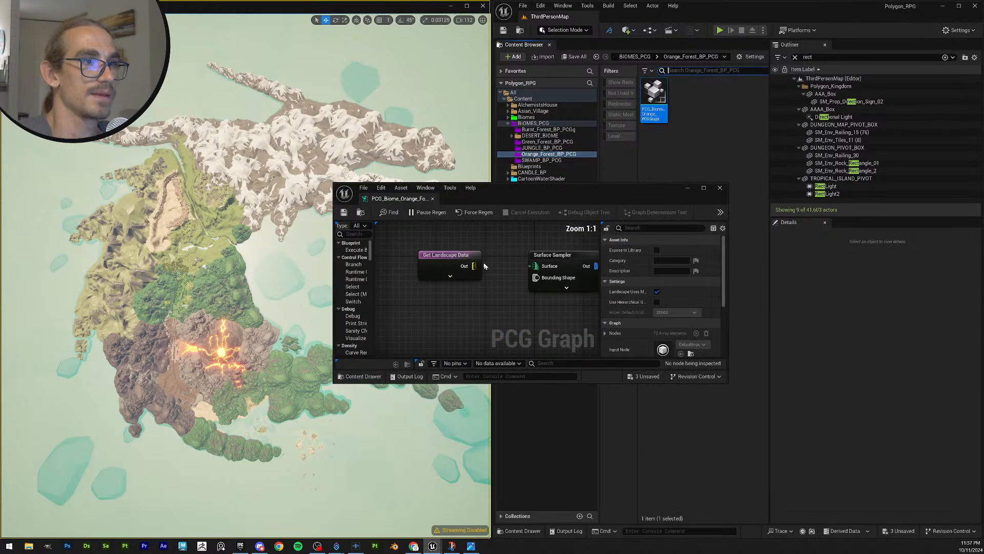
pyautogui.moveTo(475, 265); pyautogui.dragTo(535, 266)
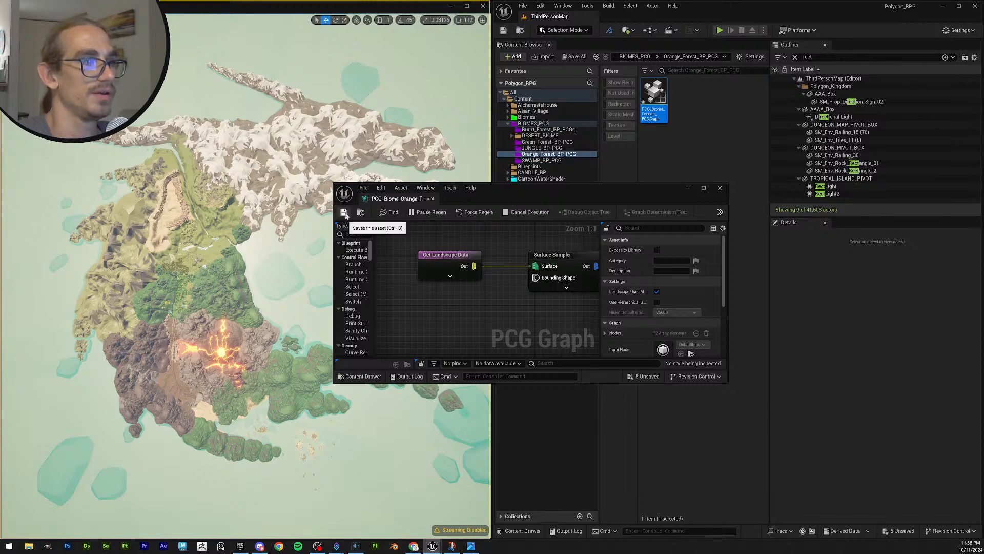
pyautogui.click(344, 213)
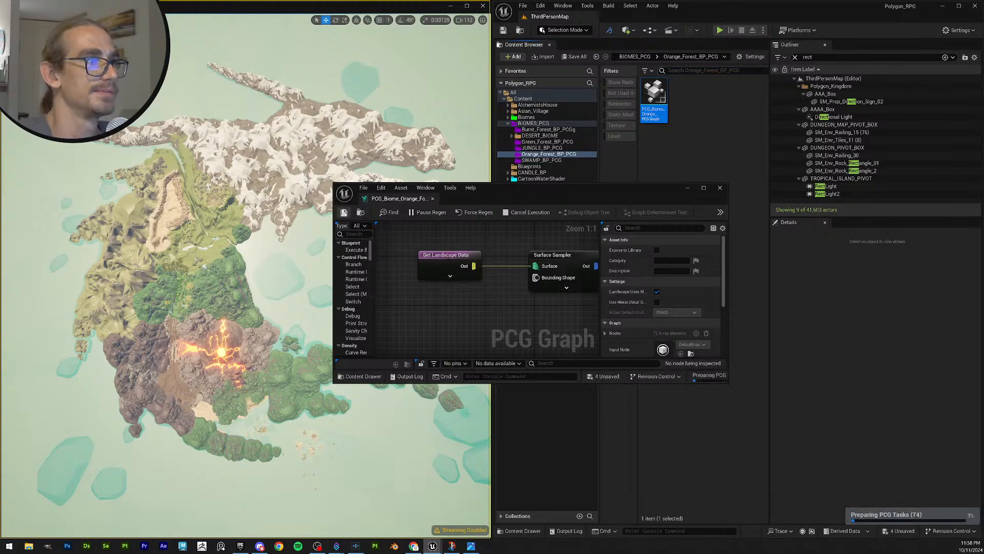
pyautogui.click(720, 188)
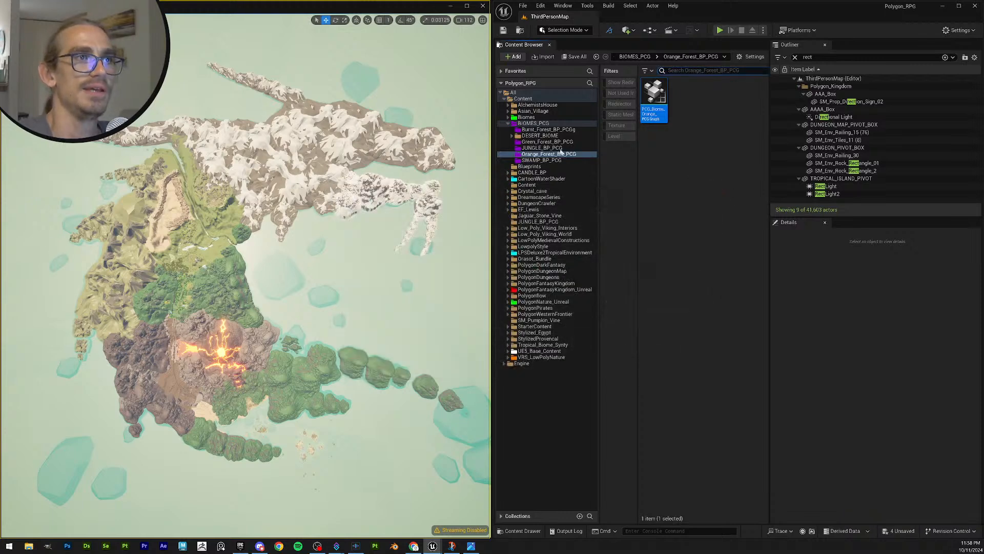
# Step: Connect Get Landscape Data to the Surface Sampler's Surface input in the PCG_Biome_Swamp graph, then save and close the graph
pyautogui.click(564, 160)
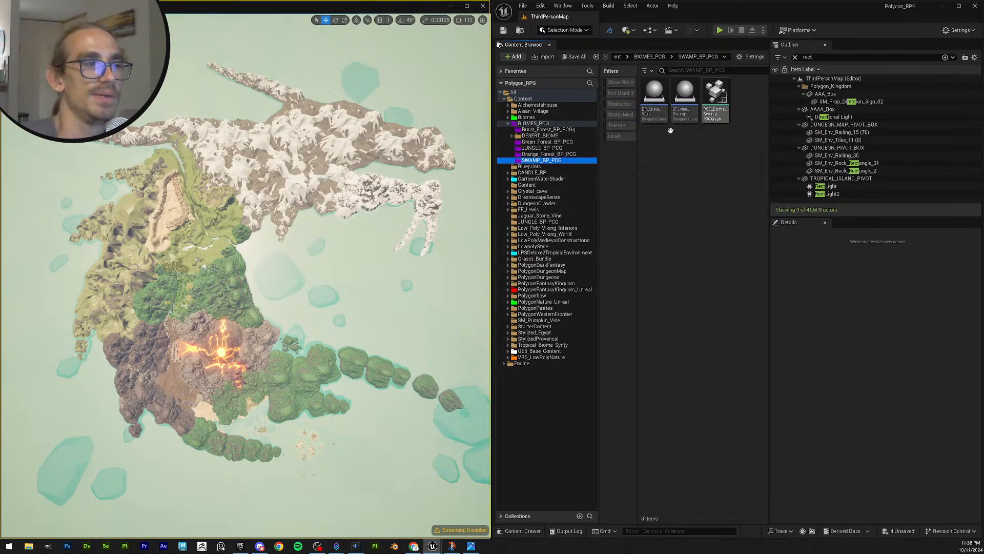
pyautogui.click(716, 103)
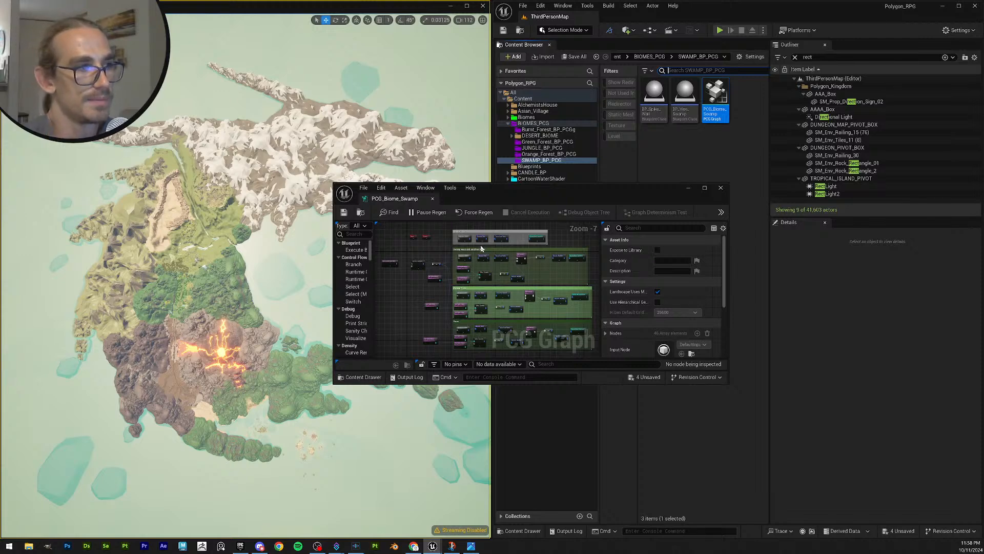
pyautogui.scroll(4, 481, 248)
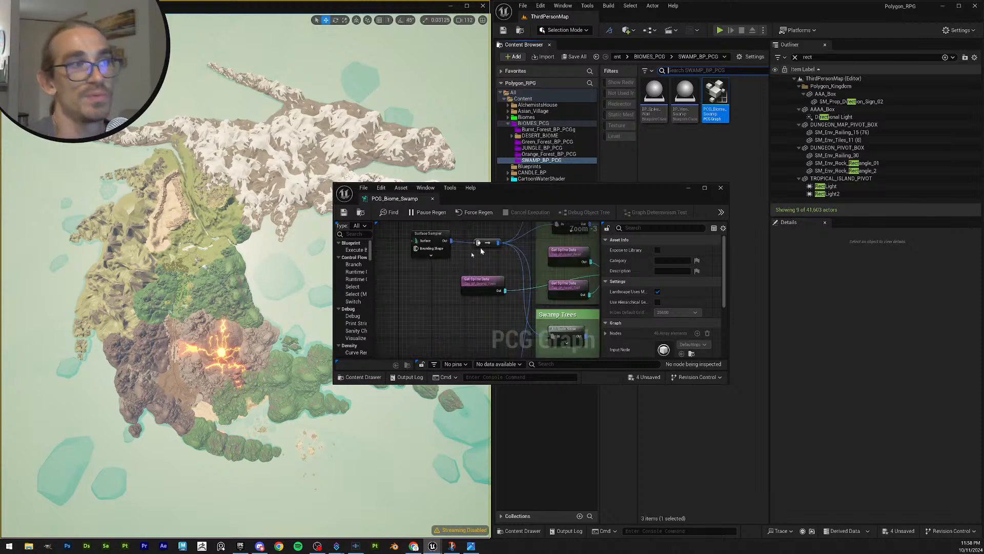
pyautogui.rightClick(505, 320)
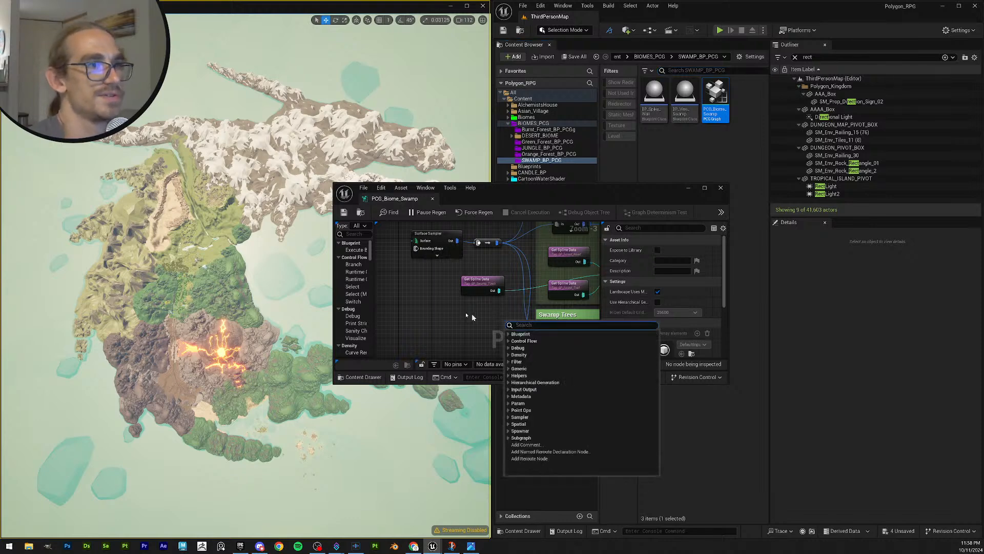
pyautogui.moveTo(410, 280); pyautogui.dragTo(499, 311, button='right')
pyautogui.moveTo(447, 274); pyautogui.dragTo(500, 275)
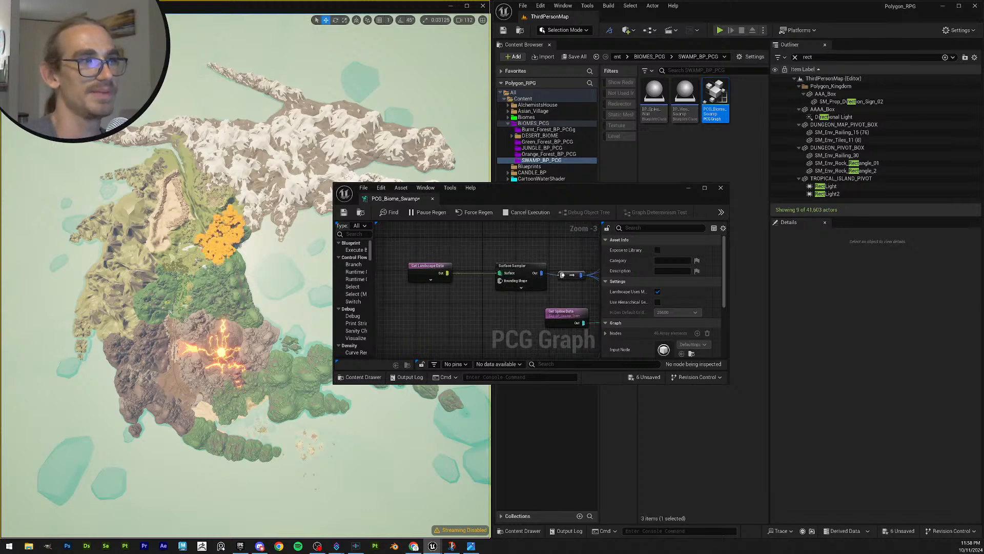
pyautogui.click(343, 213)
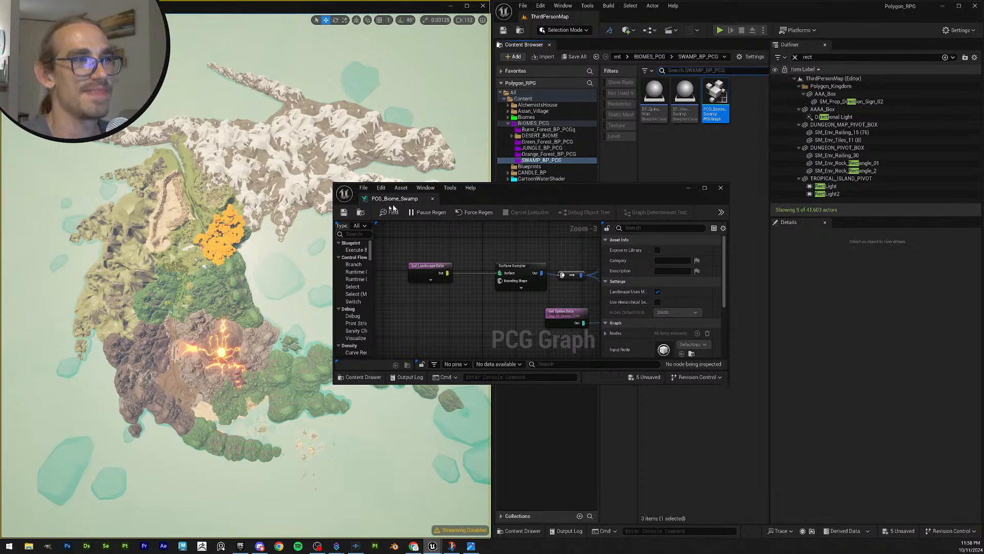
pyautogui.click(720, 187)
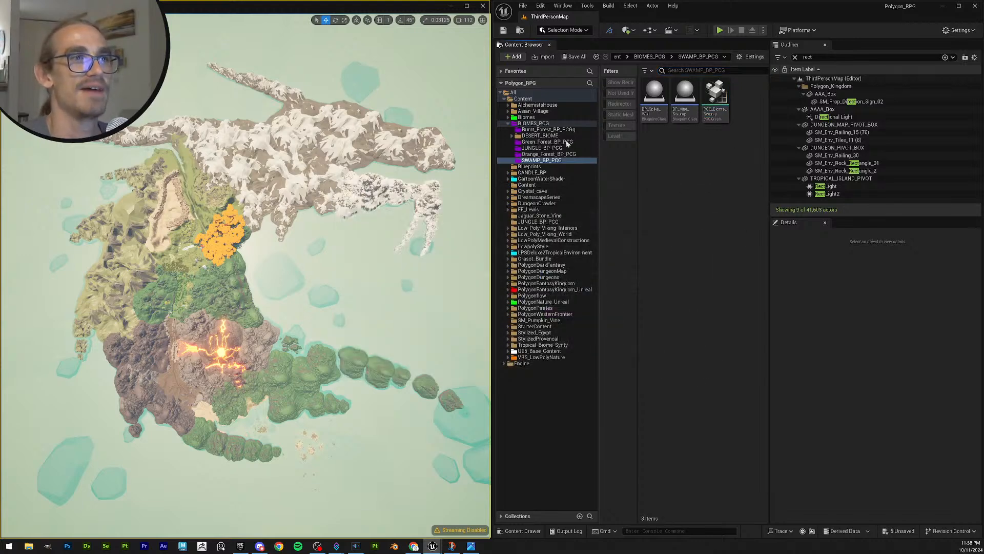
# Step: Show the contents of the BIOMES_PCG folder and save all unsaved project content
pyautogui.click(545, 124)
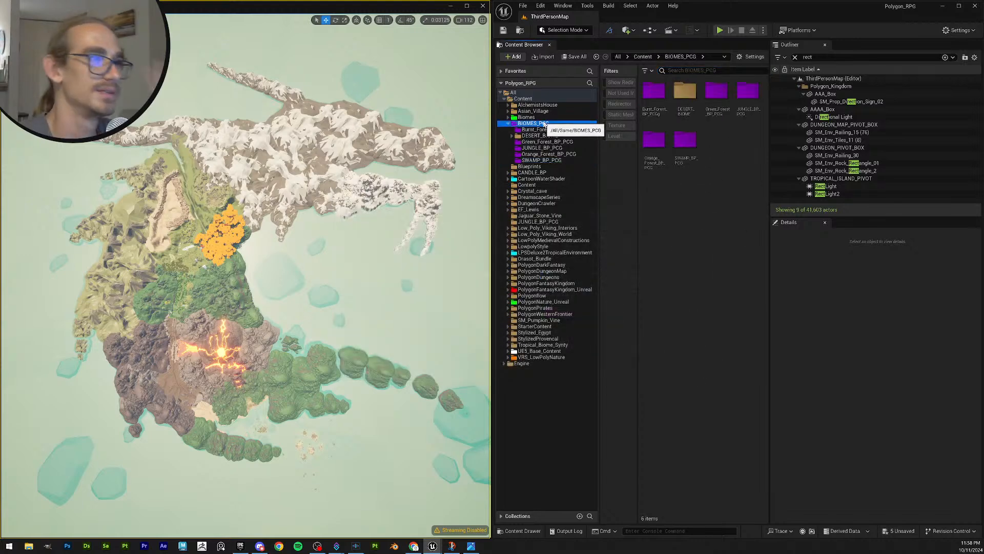
pyautogui.click(574, 56)
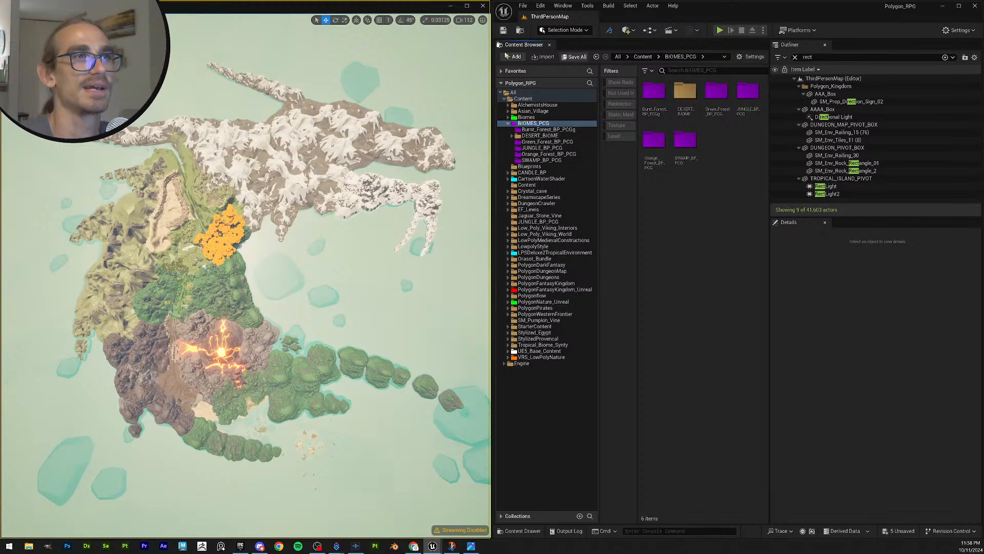
pyautogui.click(553, 359)
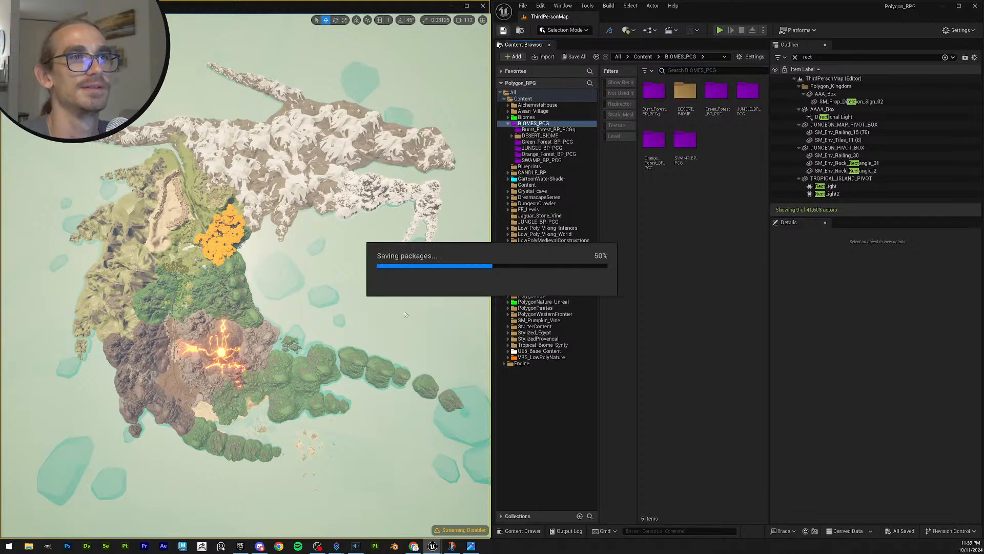
# Step: Fly from the overhead island view down to the palm beach facing the volcano
pyautogui.moveTo(355, 260); pyautogui.dragTo(350, 261, button='right')
pyautogui.press('s')
pyautogui.moveTo(284, 290); pyautogui.dragTo(295, 217, button='right')
pyautogui.press('w')
pyautogui.scroll(-1, 293, 287)
pyautogui.press('w')
pyautogui.scroll(-4, 252, 259)
pyautogui.press('w')
pyautogui.scroll(-4, 259, 250)
pyautogui.press('w')
pyautogui.scroll(-1, 281, 243)
pyautogui.press('w')
pyautogui.scroll(-6, 299, 229)
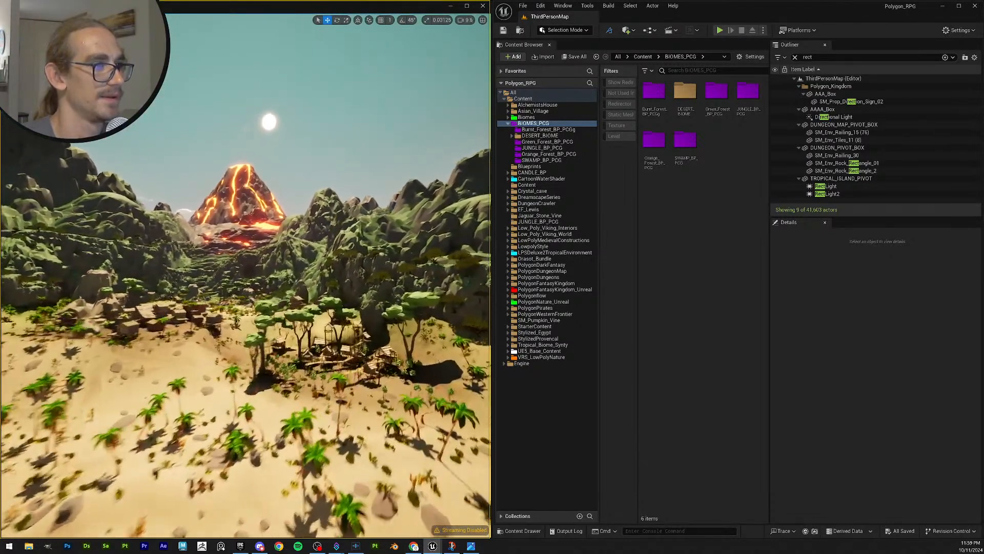
# Step: Examine the beach at ground level, including its dock, tents, palms and wooden huts
pyautogui.press('w')
pyautogui.moveTo(296, 218)
pyautogui.mouseDown(button='right')
pyautogui.moveTo(288, 226)
pyautogui.moveTo(270, 214)
pyautogui.moveTo(293, 203)
pyautogui.mouseUp(button='right')
pyautogui.scroll(-1, 279, 214)
pyautogui.press('w')
pyautogui.press('w')
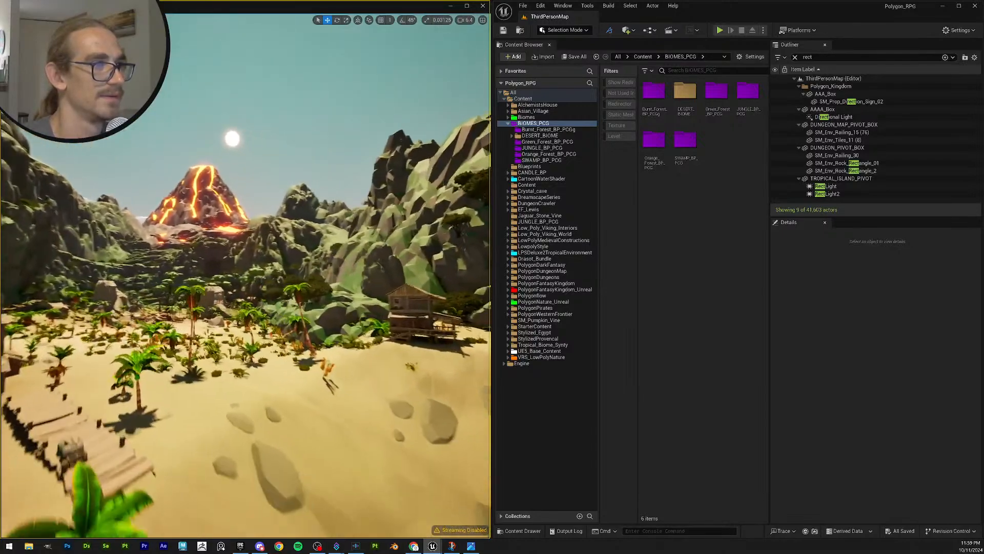
pyautogui.press('w')
pyautogui.moveTo(293, 203)
pyautogui.mouseDown(button='right')
pyautogui.moveTo(272, 213)
pyautogui.moveTo(305, 212)
pyautogui.mouseUp(button='right')
pyautogui.scroll(1, 295, 213)
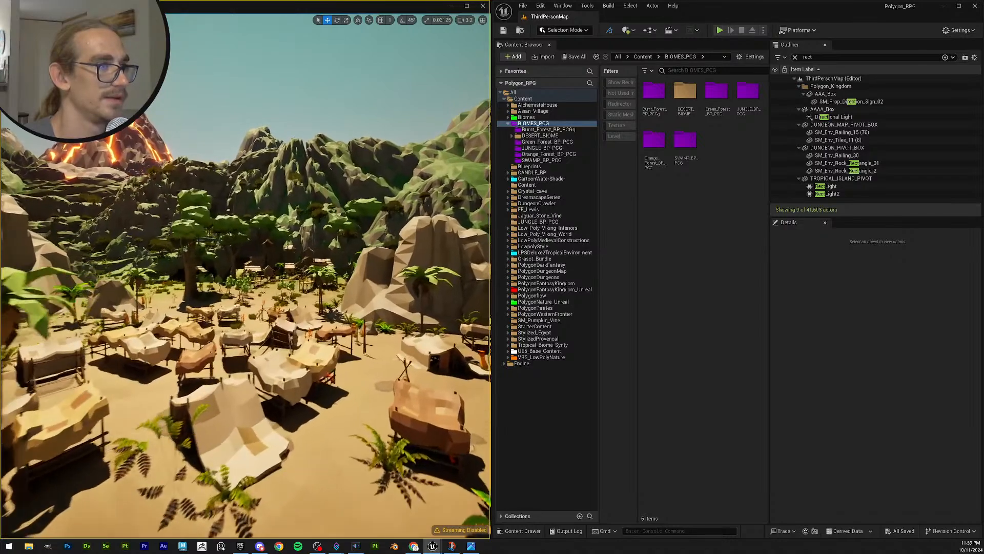
pyautogui.press('w')
pyautogui.moveTo(305, 212); pyautogui.dragTo(256, 198, button='right')
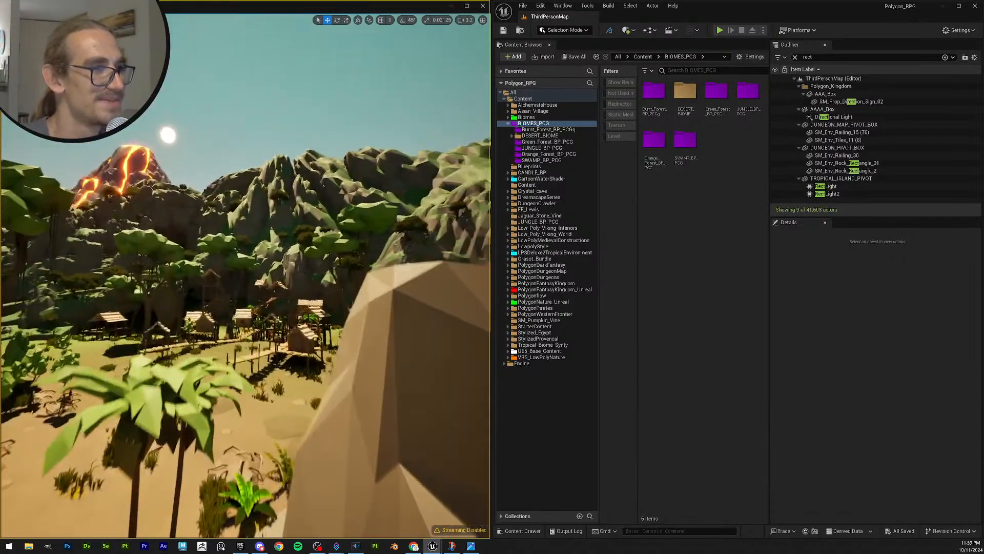
# Step: Examine the foliage along the river from above, covering the sandy valley and the burnt canyon beside the volcano
pyautogui.moveTo(256, 197); pyautogui.dragTo(266, 318, button='right')
pyautogui.scroll(3, 255, 201)
pyautogui.scroll(4, 88, 230)
pyautogui.scroll(1, 43, 249)
pyautogui.scroll(1, 259, 239)
pyautogui.moveTo(377, 341); pyautogui.dragTo(272, 359, button='right')
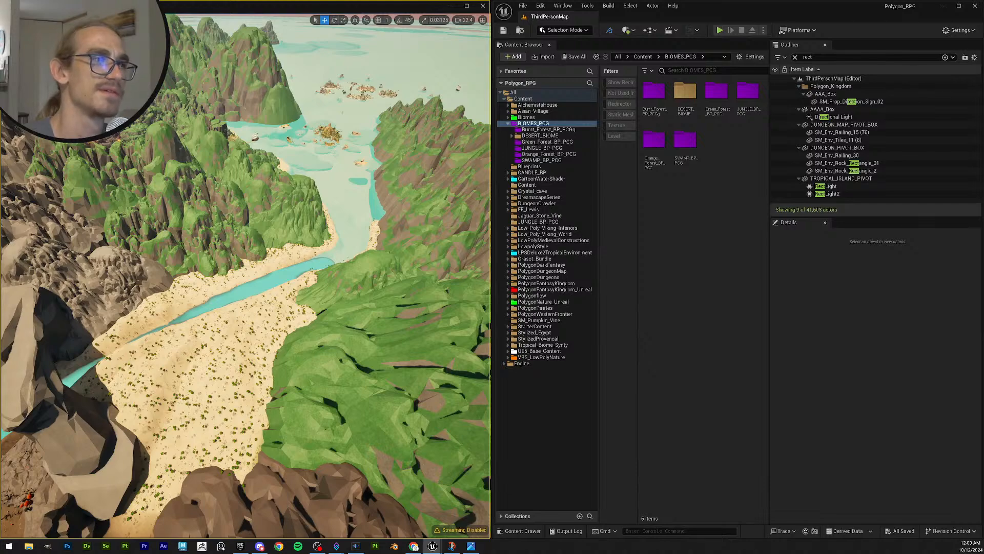
pyautogui.moveTo(308, 307); pyautogui.dragTo(138, 284, button='right')
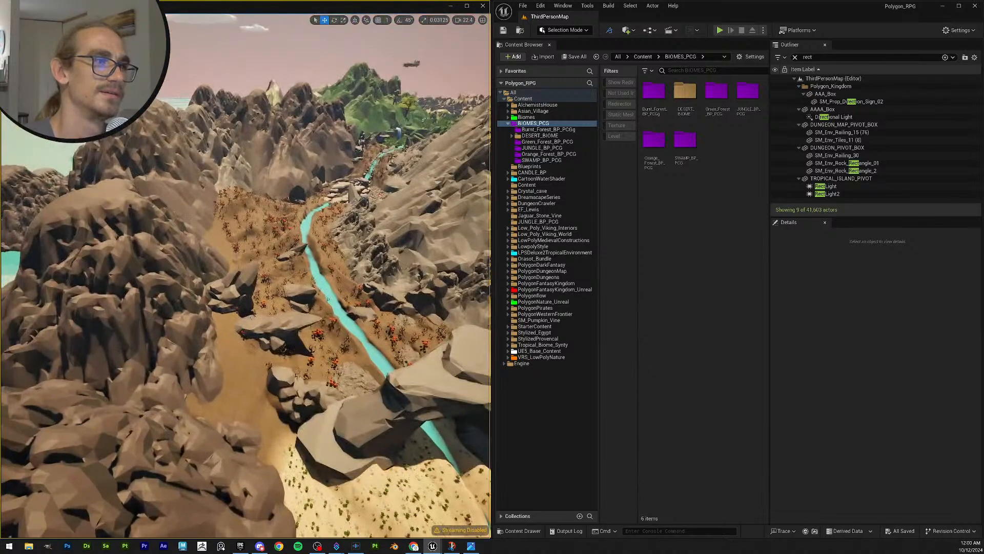
pyautogui.moveTo(316, 393); pyautogui.dragTo(418, 418, button='right')
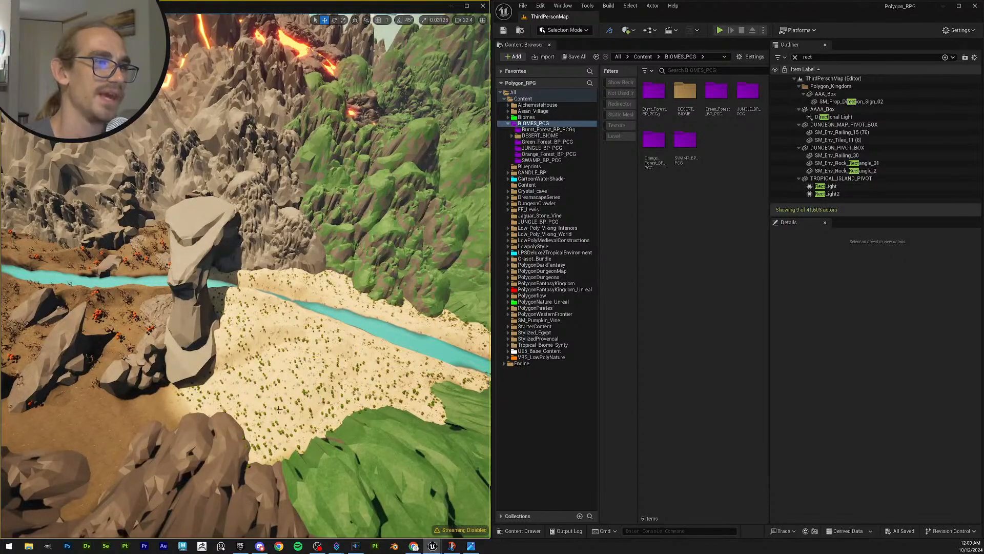
pyautogui.press('w')
pyautogui.moveTo(308, 307); pyautogui.dragTo(205, 216, button='right')
pyautogui.press('s')
pyautogui.moveTo(123, 310); pyautogui.dragTo(187, 361, button='right')
pyautogui.press('w')
pyautogui.scroll(1, 187, 361)
pyautogui.press('s')
pyautogui.scroll(1, 251, 340)
pyautogui.moveTo(251, 340)
pyautogui.mouseDown(button='right')
pyautogui.moveTo(262, 364)
pyautogui.moveTo(251, 340)
pyautogui.mouseUp(button='right')
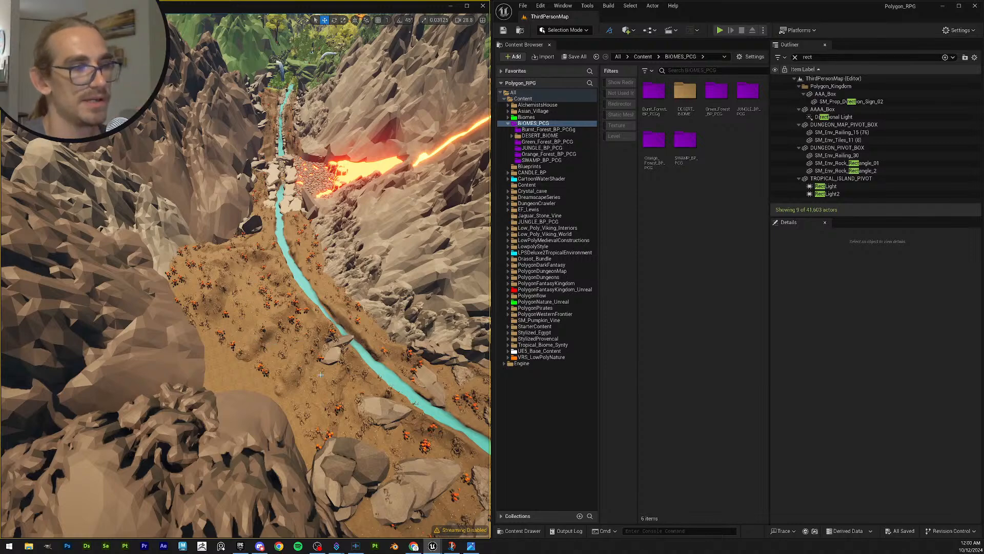
# Step: Fly through the jungle and examine its regenerated trees, the river with the vine tunnel and the campfire clearing
pyautogui.moveTo(282, 332); pyautogui.dragTo(353, 264, button='right')
pyautogui.press('w')
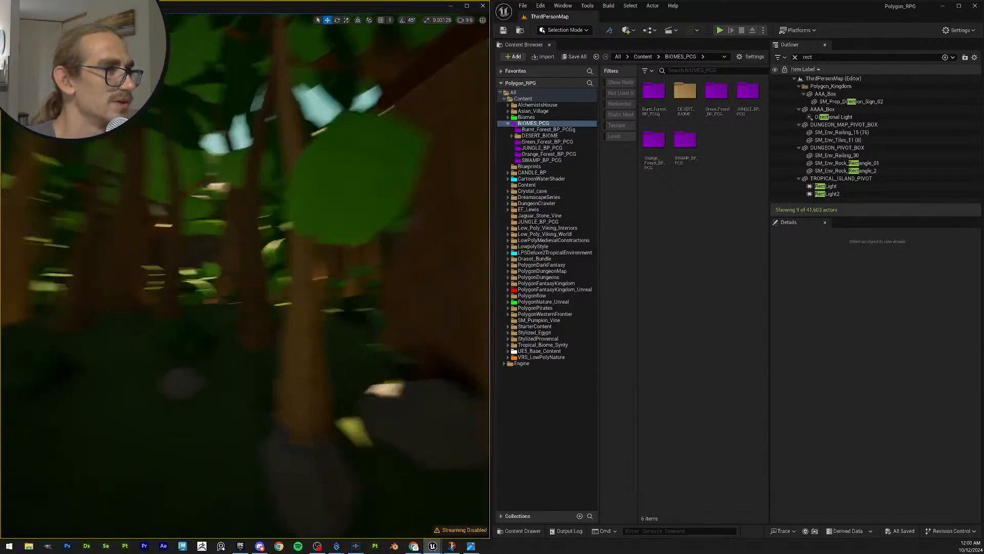
pyautogui.moveTo(245, 277); pyautogui.dragTo(273, 355, button='right')
pyautogui.scroll(1, 260, 269)
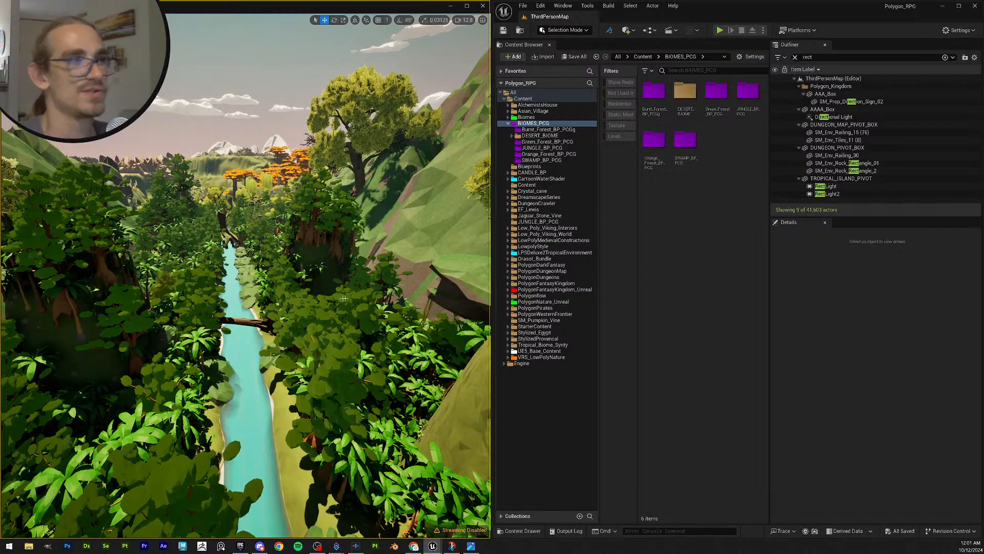
pyautogui.moveTo(344, 298); pyautogui.dragTo(389, 277, button='right')
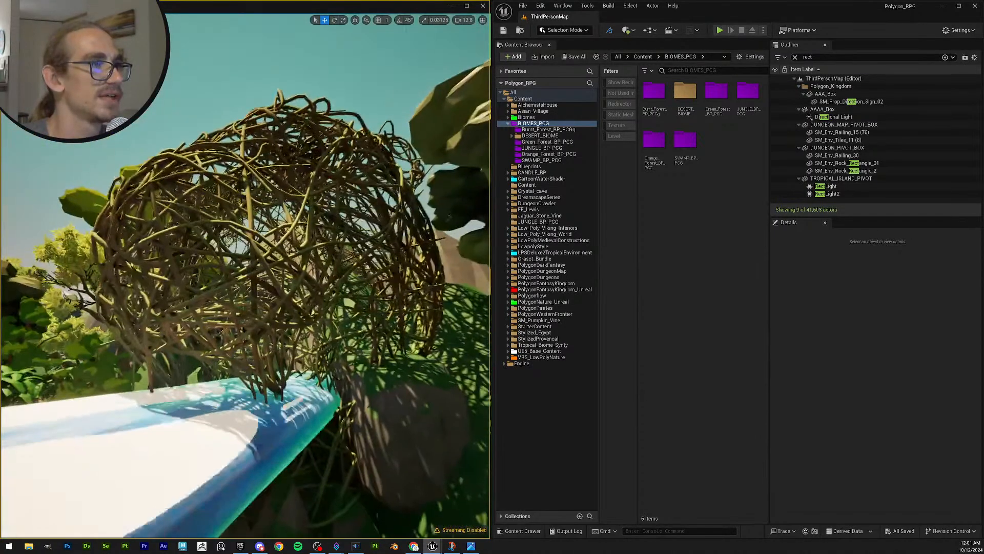
pyautogui.moveTo(245, 277)
pyautogui.mouseDown(button='right')
pyautogui.moveTo(243, 306)
pyautogui.moveTo(282, 275)
pyautogui.moveTo(357, 287)
pyautogui.moveTo(308, 267)
pyautogui.moveTo(292, 308)
pyautogui.moveTo(278, 263)
pyautogui.mouseUp(button='right')
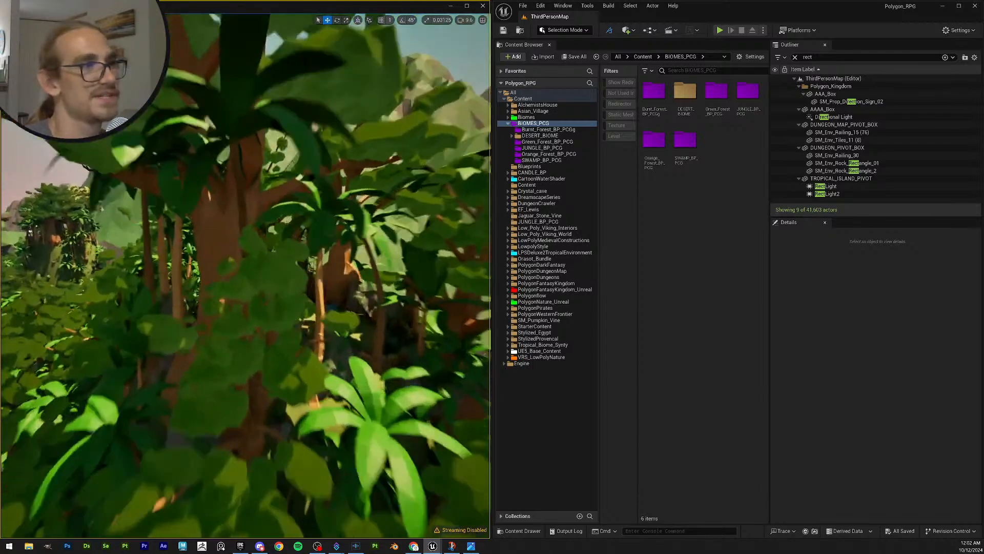
pyautogui.press('w')
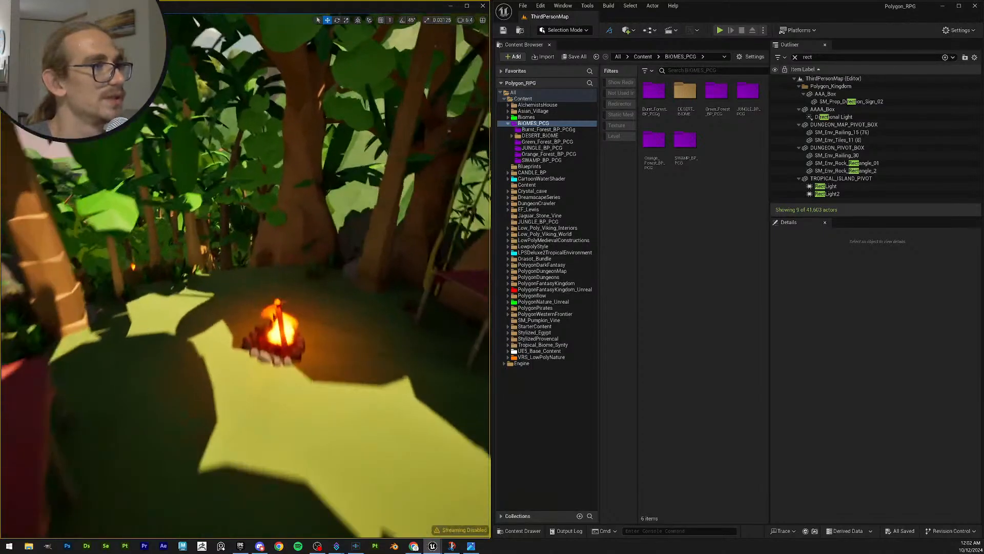
pyautogui.press('w')
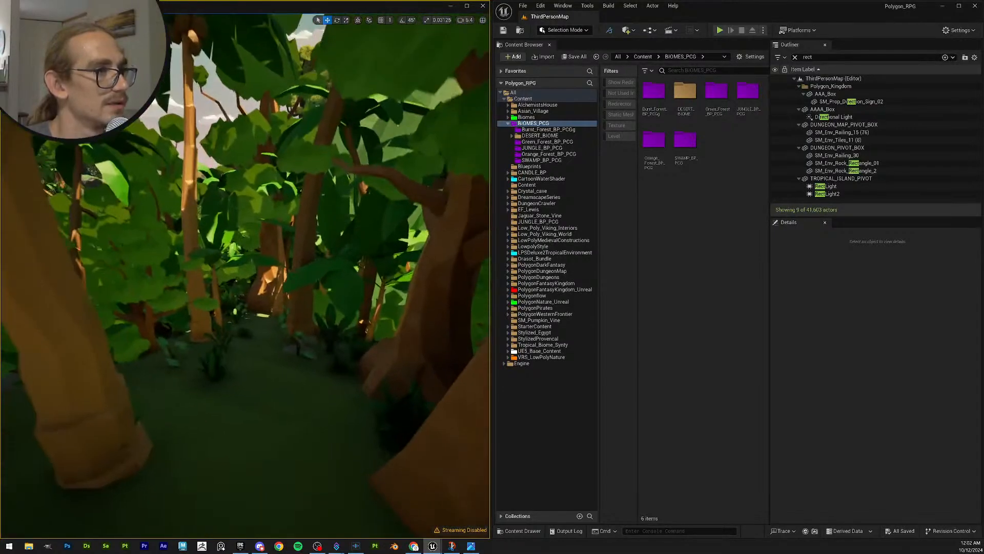
pyautogui.press('w')
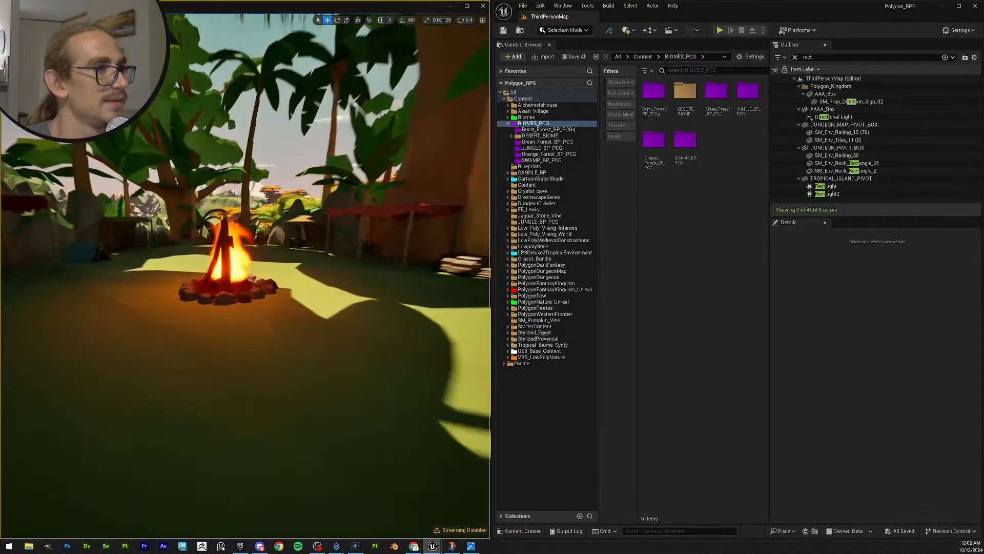
# Step: Shift the large left wood pile beside the red canopy away from its neighbour and rotate it to about 27.4°
pyautogui.press('w')
pyautogui.moveTo(245, 276); pyautogui.dragTo(410, 271, button='right')
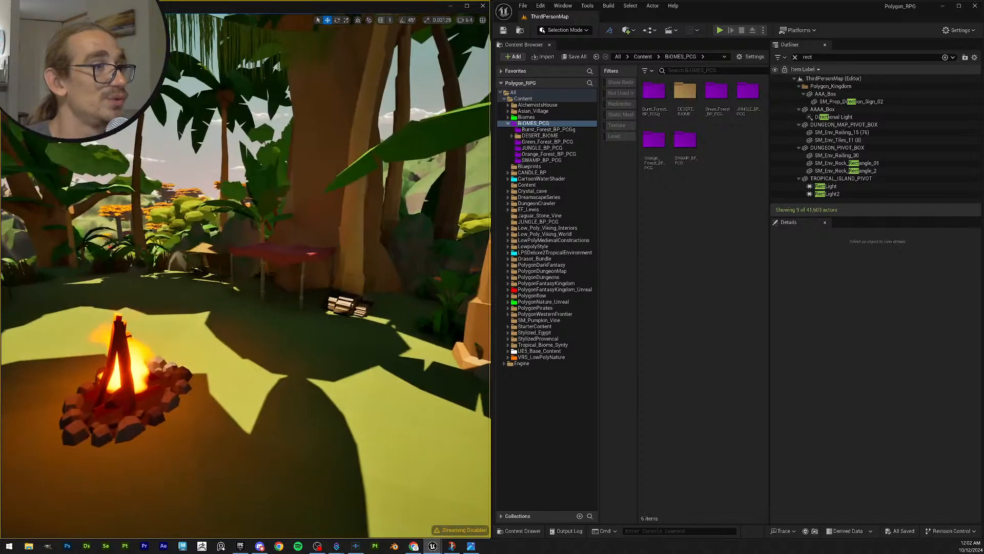
pyautogui.press('w')
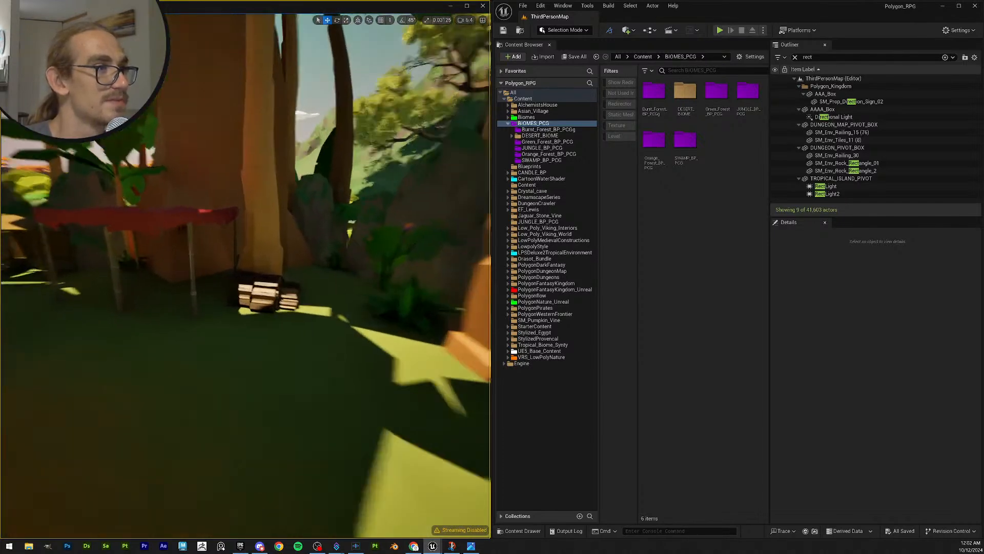
pyautogui.press('e')
pyautogui.moveTo(245, 277); pyautogui.dragTo(246, 351, button='right')
pyautogui.moveTo(258, 310); pyautogui.dragTo(249, 310, button='right')
pyautogui.press('w')
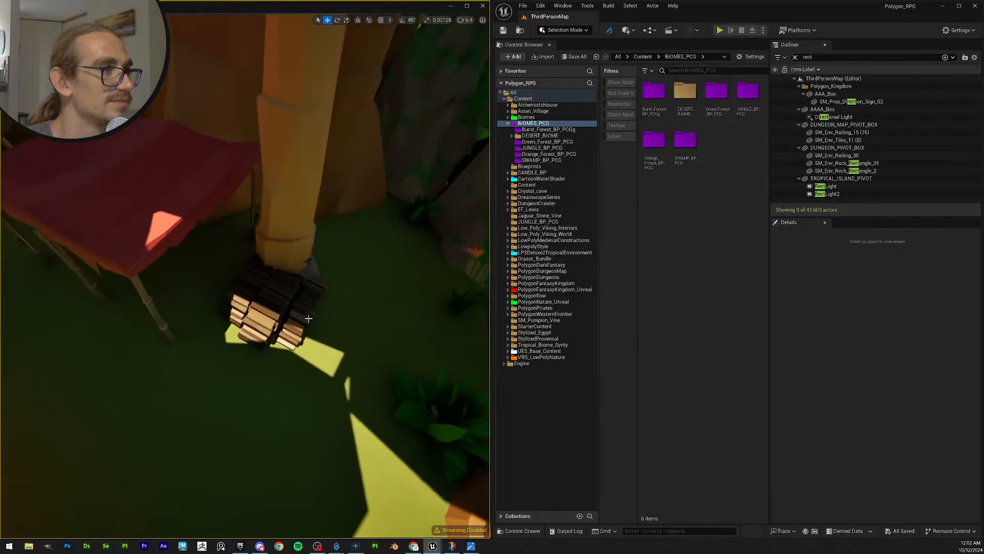
pyautogui.click(255, 292)
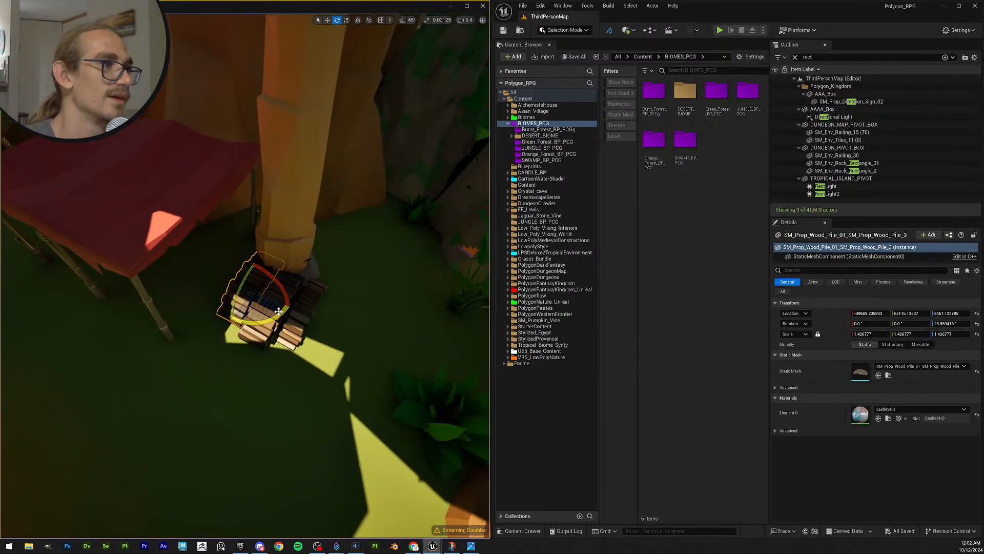
pyautogui.click(295, 328)
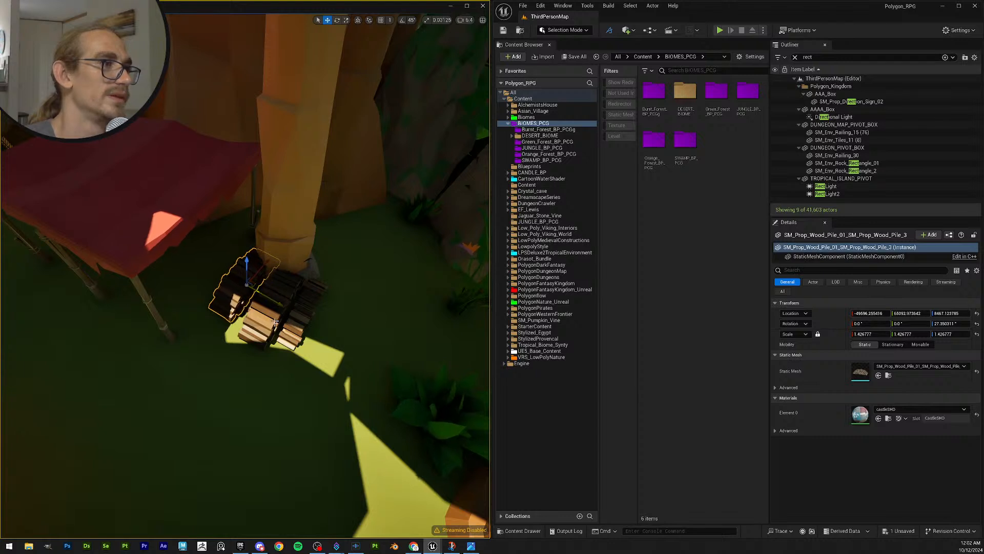
# Step: Reposition the two small wood piles beside the large ones and rotate the rear one to about 15.4°
pyautogui.click(313, 300)
pyautogui.keyDown('shift'); pyautogui.click(301, 326); pyautogui.keyUp('shift')
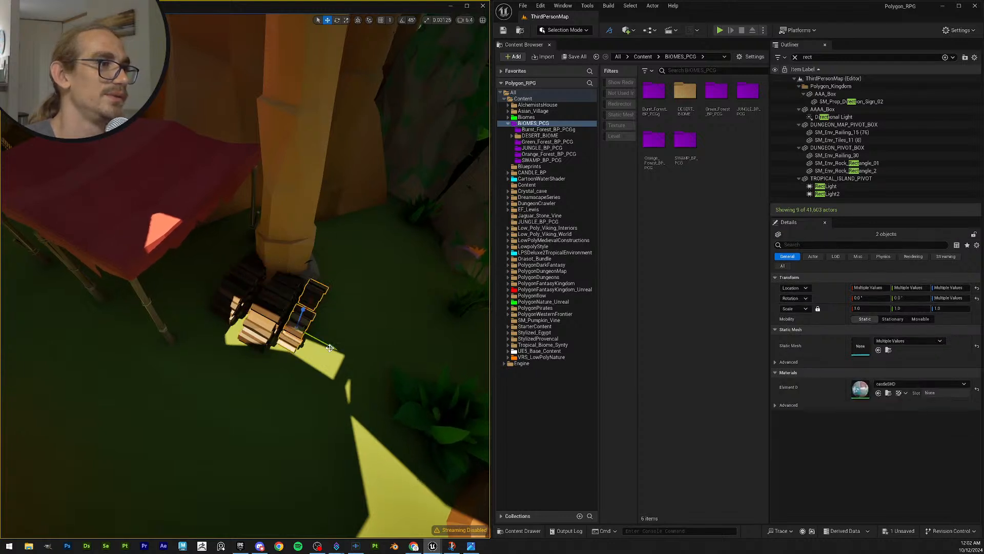
pyautogui.press('e')
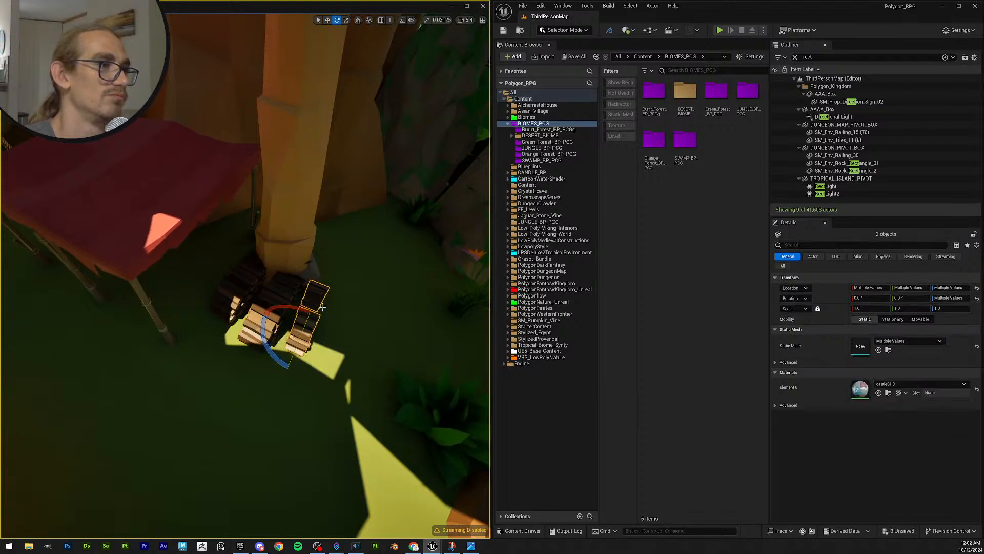
pyautogui.click(317, 297)
pyautogui.press('w')
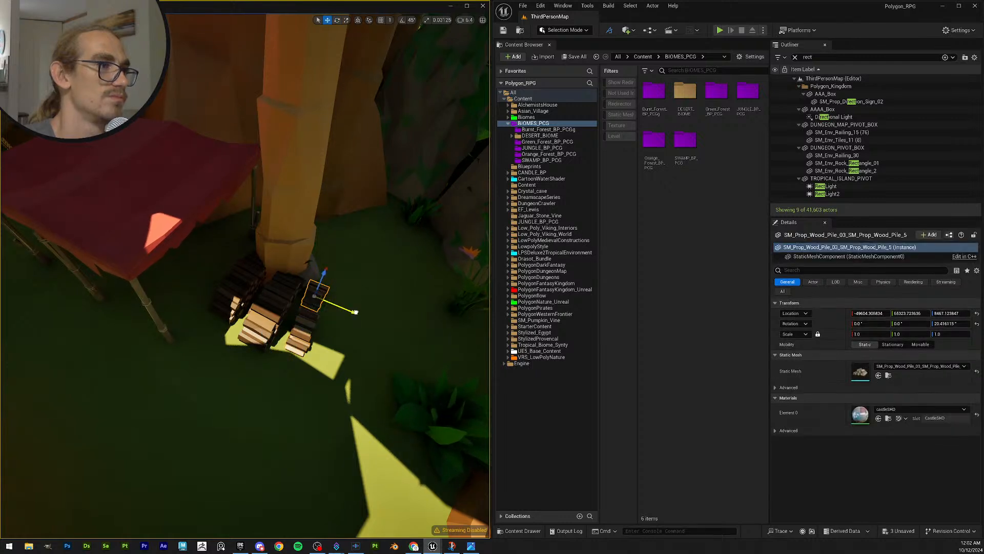
pyautogui.moveTo(355, 312); pyautogui.dragTo(360, 314)
pyautogui.press('e')
# Step: Rotate the large middle wood pile to about 22° and deselect it
pyautogui.click(294, 329)
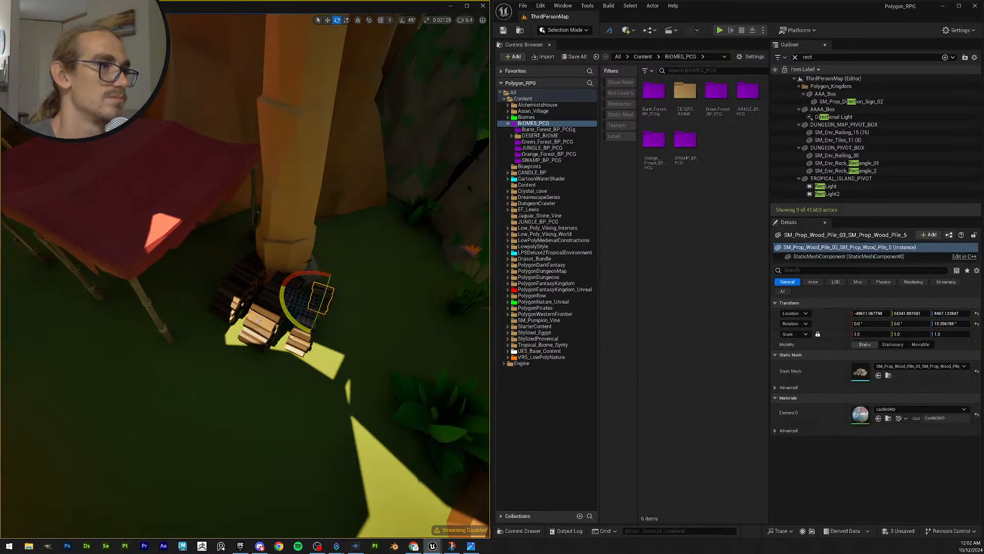
pyautogui.moveTo(284, 349); pyautogui.dragTo(301, 344)
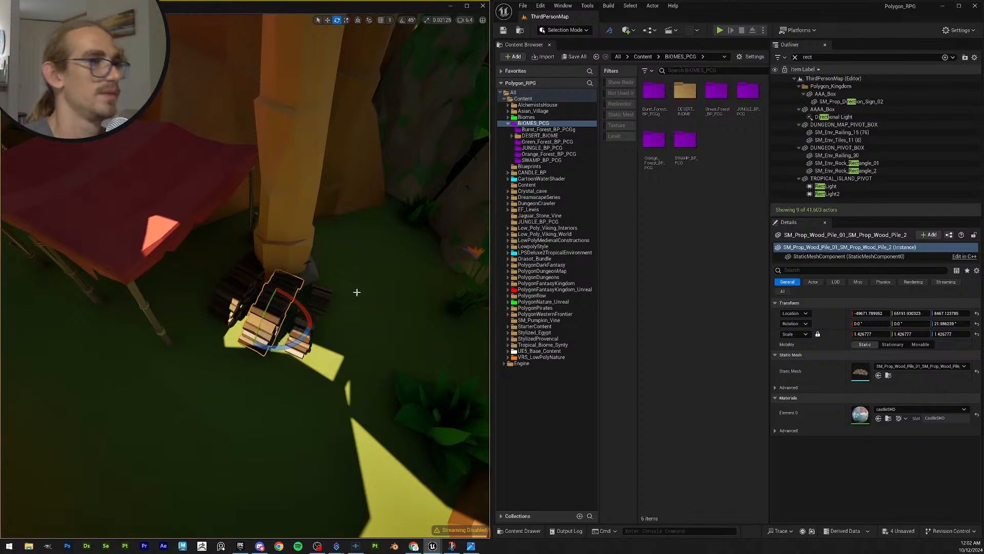
pyautogui.press('Escape')
# Step: Fly out of the jungle and over the forest to examine the timbered village in the pine valley
pyautogui.moveTo(356, 291); pyautogui.dragTo(154, 221, button='right')
pyautogui.press('s')
pyautogui.moveTo(246, 277); pyautogui.dragTo(423, 246, button='right')
pyautogui.scroll(-4, 246, 277)
pyautogui.press('w')
pyautogui.scroll(4, 246, 277)
pyautogui.scroll(3, 247, 276)
pyautogui.scroll(2, 246, 277)
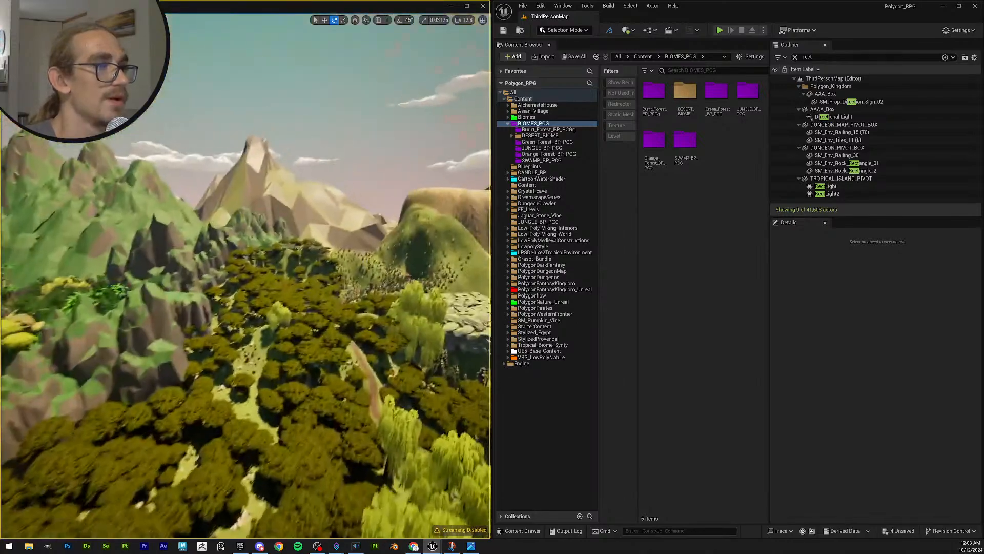
pyautogui.scroll(2, 246, 277)
pyautogui.moveTo(246, 277); pyautogui.dragTo(316, 281, button='right')
pyautogui.scroll(-5, 246, 277)
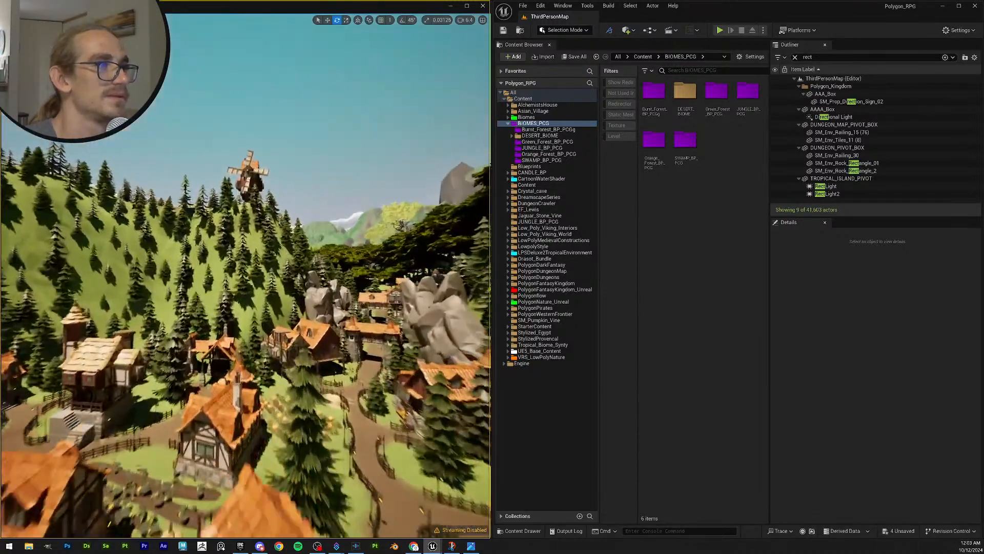
# Step: Examine the village surroundings, the green forest paths and the willow lake with its bridge and round towers
pyautogui.moveTo(308, 287); pyautogui.dragTo(485, 309, button='right')
pyautogui.scroll(4, 349, 289)
pyautogui.scroll(-4, 379, 295)
pyautogui.scroll(-4, 461, 295)
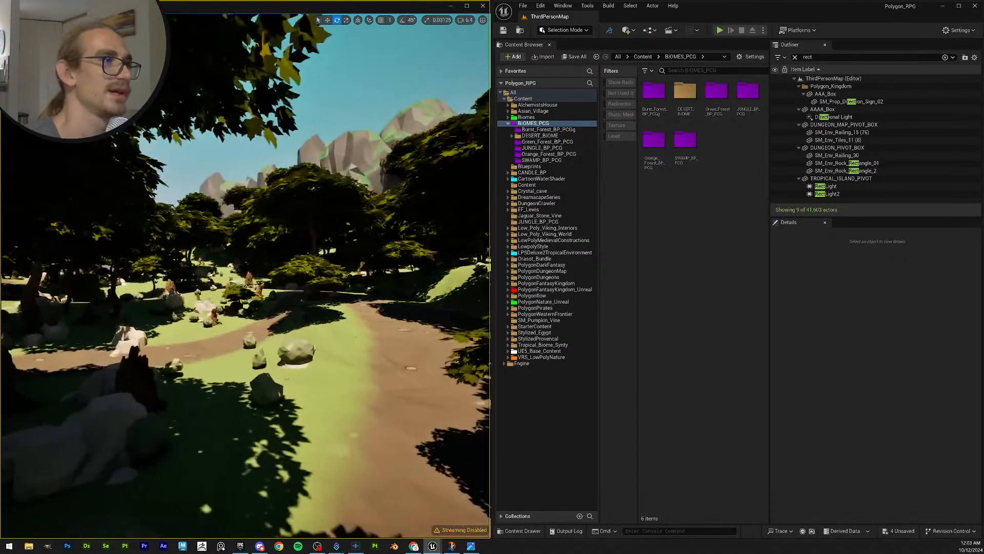
pyautogui.moveTo(245, 275); pyautogui.dragTo(178, 305, button='right')
pyautogui.scroll(1, 245, 276)
pyautogui.scroll(-1, 245, 276)
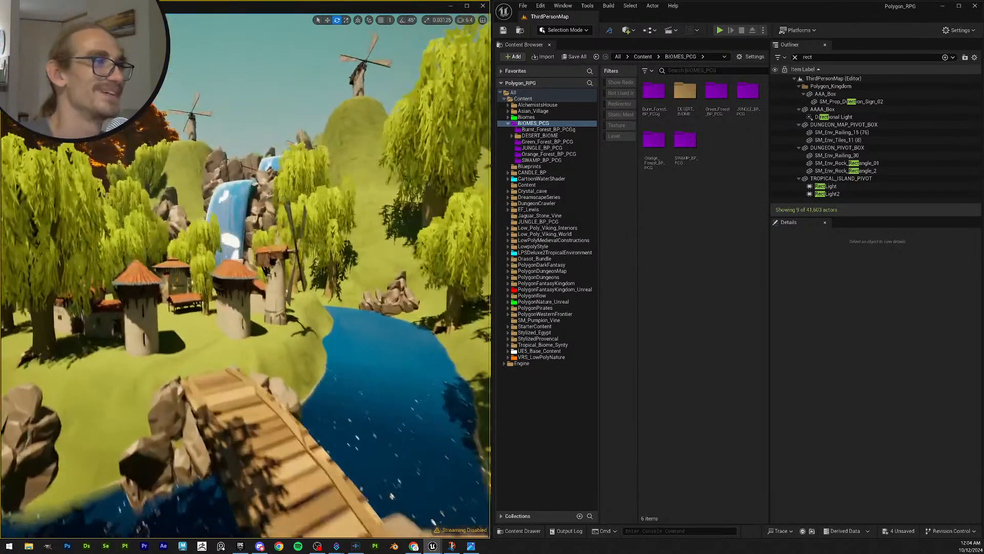
# Step: Climb above the stacked waterfalls until the volcano and surrounding biomes can be examined from overhead
pyautogui.press('w')
pyautogui.press('e')
pyautogui.scroll(3, 245, 276)
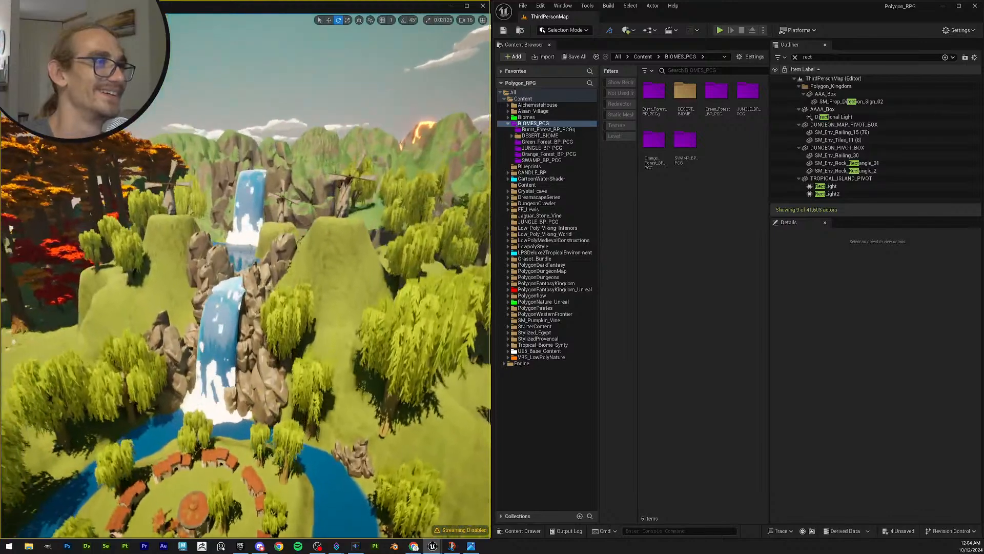
pyautogui.press('e')
pyautogui.moveTo(245, 275); pyautogui.dragTo(243, 309, button='right')
pyautogui.scroll(1, 245, 275)
pyautogui.press('w')
pyautogui.press('e')
pyautogui.scroll(8, 245, 276)
pyautogui.press('e')
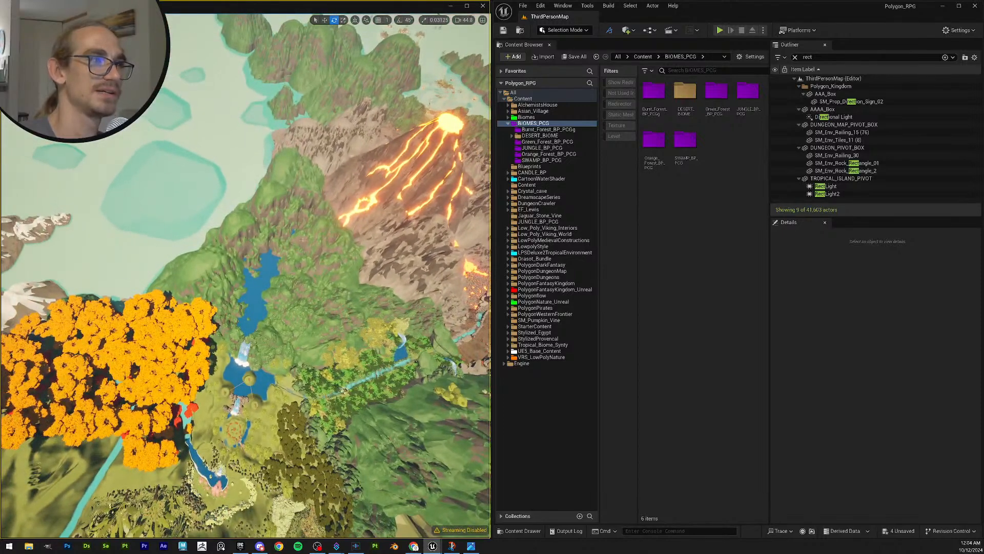
pyautogui.press('d')
pyautogui.press('e')
pyautogui.moveTo(309, 247); pyautogui.dragTo(302, 223, button='right')
pyautogui.press('e')
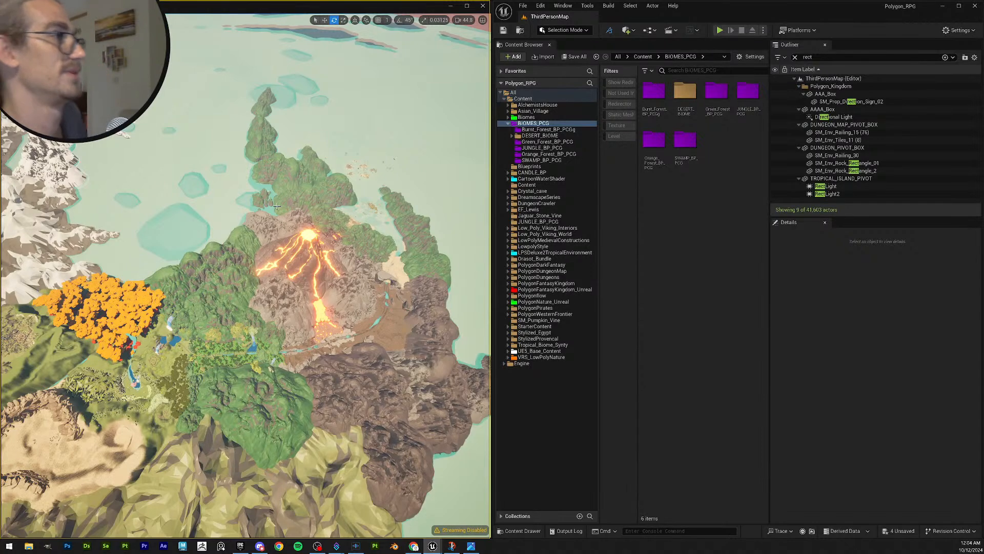
# Step: Examine the map from above, covering the mountain lake, snowy range, desert, orange forest and volcano regions
pyautogui.moveTo(249, 445); pyautogui.dragTo(232, 442, button='right')
pyautogui.press('w')
pyautogui.press('w')
pyautogui.moveTo(302, 318); pyautogui.dragTo(302, 319, button='right')
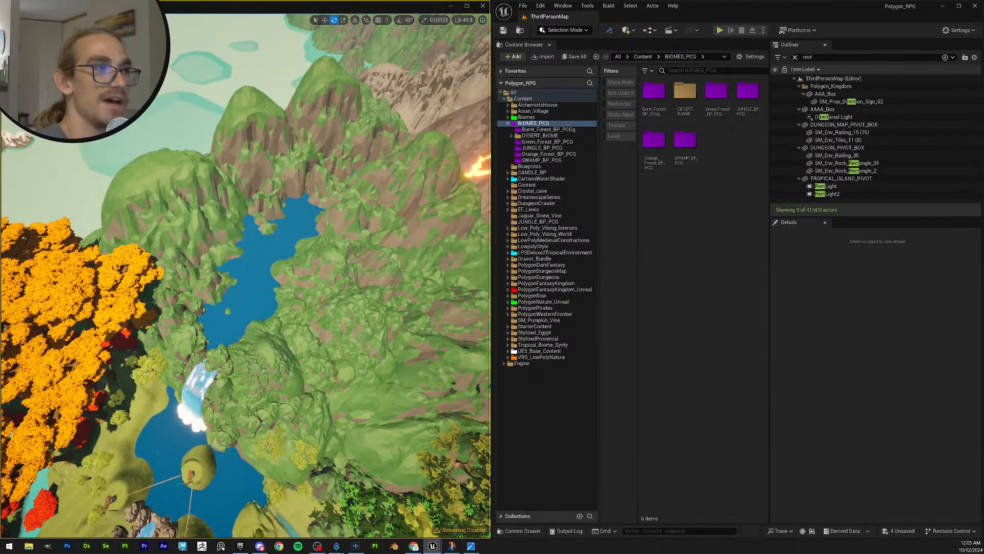
pyautogui.press('w')
pyautogui.moveTo(303, 318); pyautogui.dragTo(338, 336, button='right')
pyautogui.scroll(1, 345, 251)
pyautogui.press('w')
pyautogui.scroll(2, 346, 240)
pyautogui.press('w')
pyautogui.moveTo(322, 301); pyautogui.dragTo(258, 314, button='right')
pyautogui.press('w')
pyautogui.press('w')
pyautogui.press('e')
pyautogui.press('a')
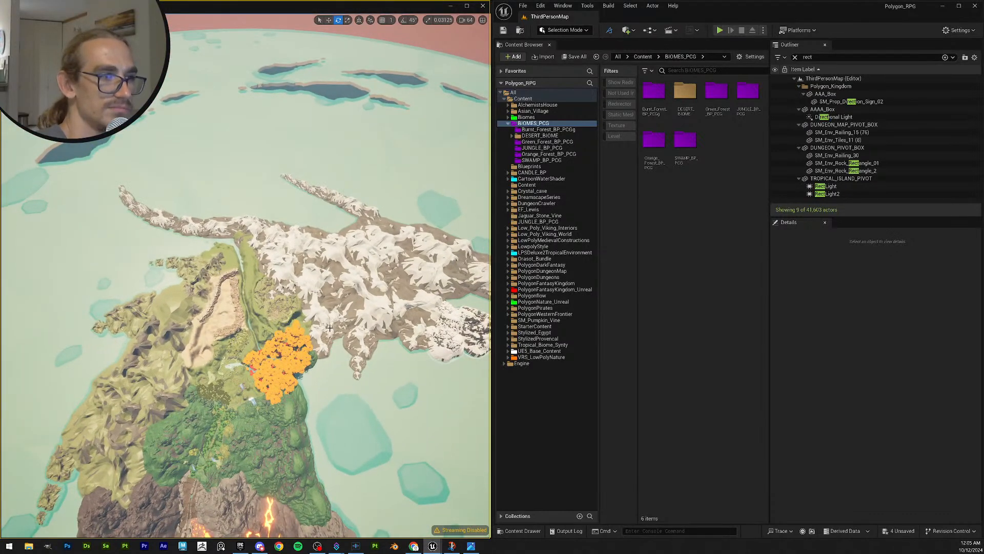
pyautogui.moveTo(381, 290); pyautogui.dragTo(417, 421, button='right')
pyautogui.press('w')
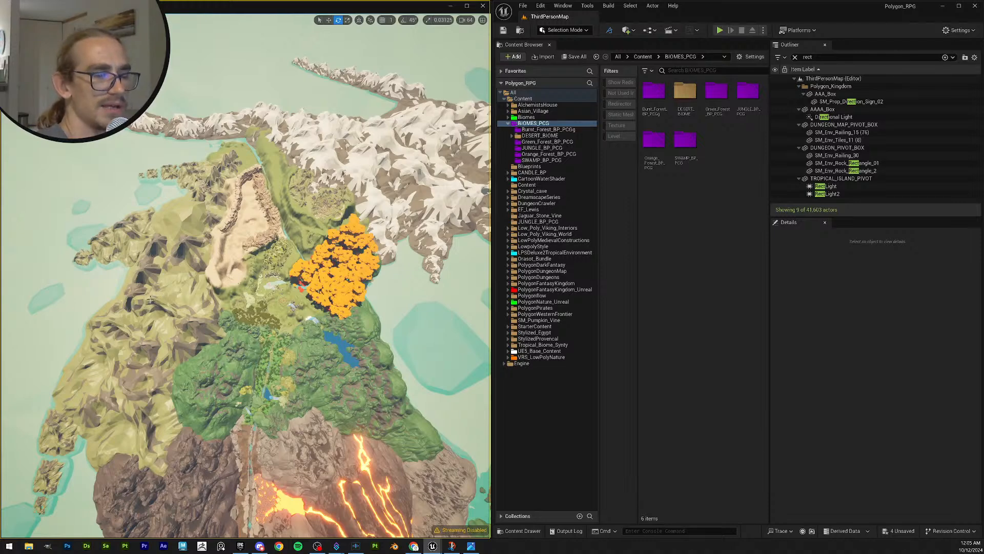
pyautogui.moveTo(254, 313); pyautogui.dragTo(249, 305, button='right')
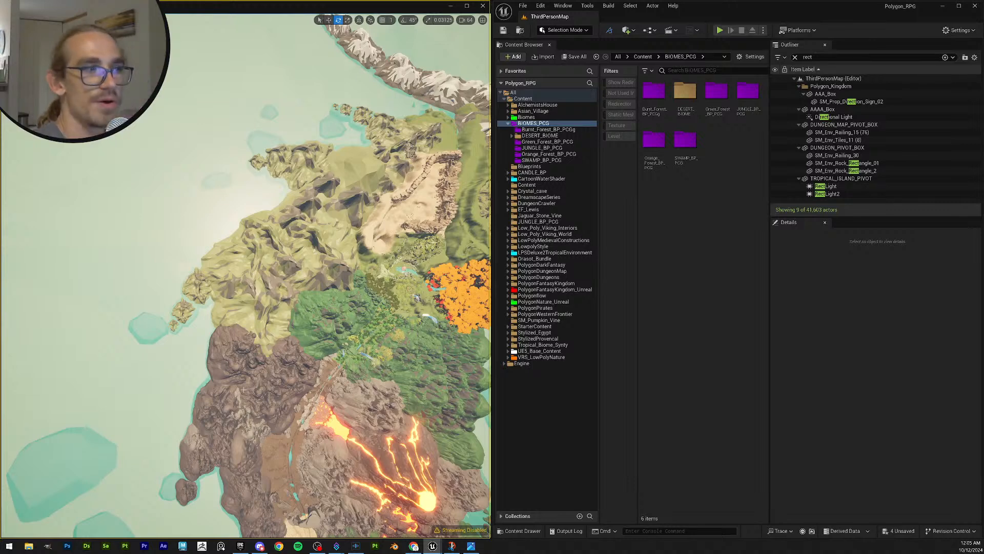
pyautogui.moveTo(244, 390); pyautogui.dragTo(257, 391, button='right')
pyautogui.press('s')
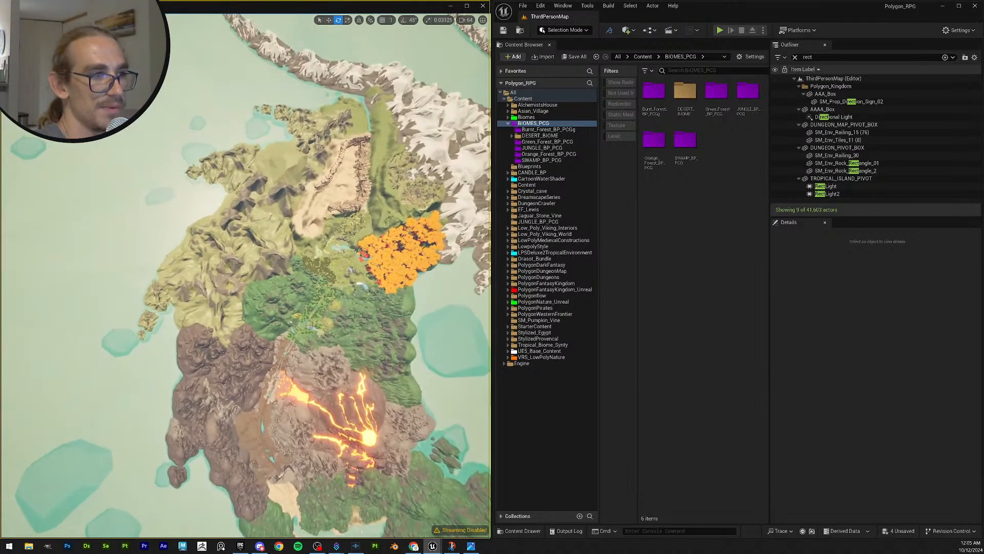
pyautogui.press('w')
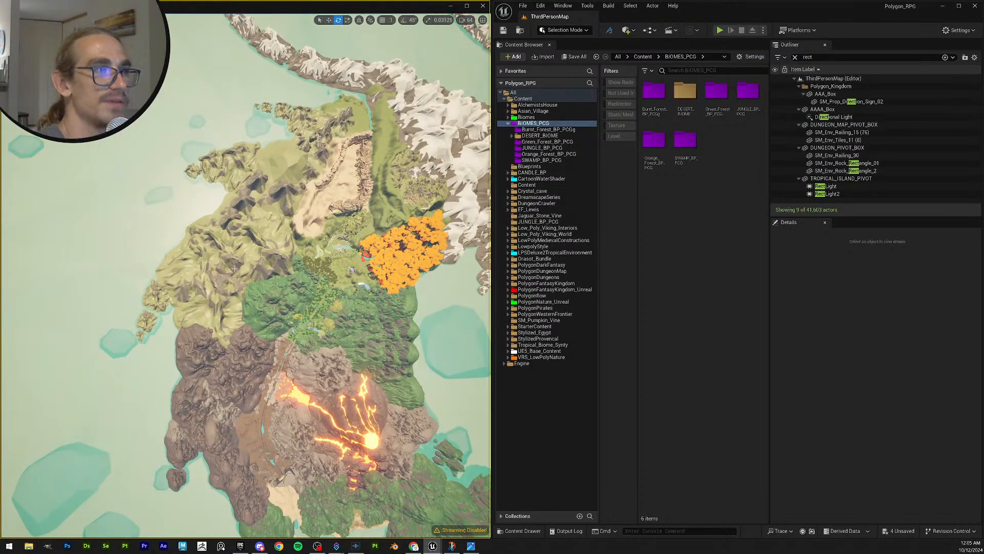
# Step: Descend to the walled castle city and examine its buildings, walls and surrounding camps
pyautogui.moveTo(256, 392); pyautogui.dragTo(274, 309, button='right')
pyautogui.press('w')
pyautogui.scroll(1, 262, 305)
pyautogui.press('w')
pyautogui.scroll(-3, 264, 308)
pyautogui.press('s')
pyautogui.scroll(-2, 276, 293)
pyautogui.press('w')
pyautogui.scroll(-2, 267, 292)
pyautogui.press('q')
pyautogui.press('a')
pyautogui.press('s')
pyautogui.press('a')
pyautogui.press('s')
pyautogui.press('s')
pyautogui.moveTo(316, 260); pyautogui.dragTo(316, 259, button='right')
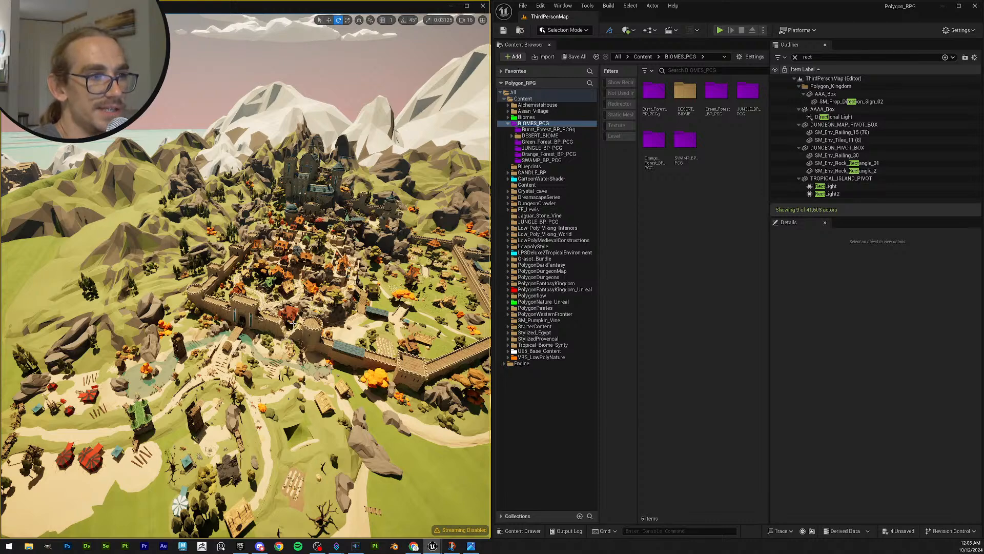
# Step: Climb from the castle city and examine the snowy mountain range and its coastline from above
pyautogui.moveTo(316, 260); pyautogui.dragTo(335, 295, button='right')
pyautogui.press('w')
pyautogui.press('s')
pyautogui.press('w')
pyautogui.scroll(4, 453, 273)
pyautogui.press('s')
pyautogui.scroll(6, 334, 305)
pyautogui.scroll(4, 321, 303)
pyautogui.press('w')
pyautogui.moveTo(262, 285); pyautogui.dragTo(269, 295, button='right')
pyautogui.scroll(2, 264, 295)
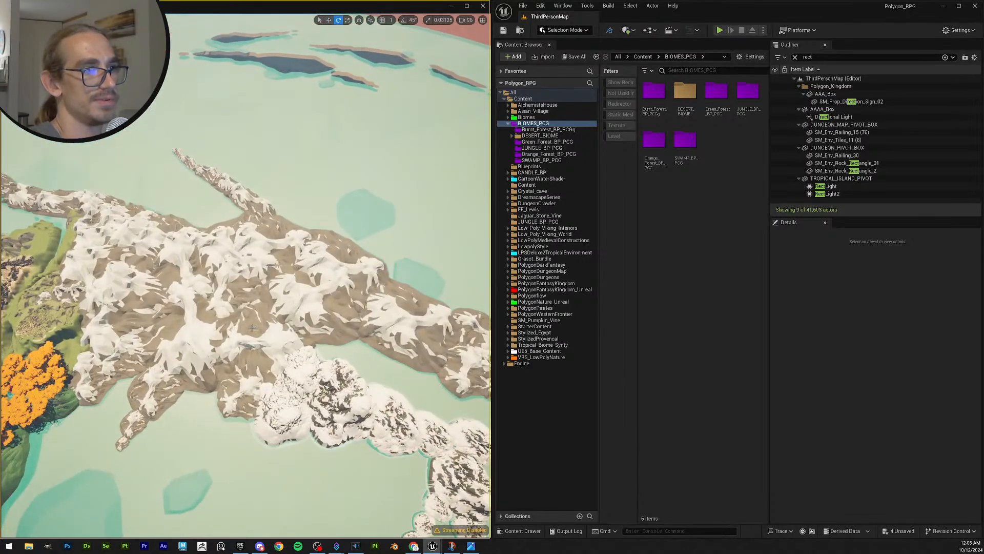
pyautogui.press('w')
pyautogui.moveTo(252, 328); pyautogui.dragTo(267, 331, button='right')
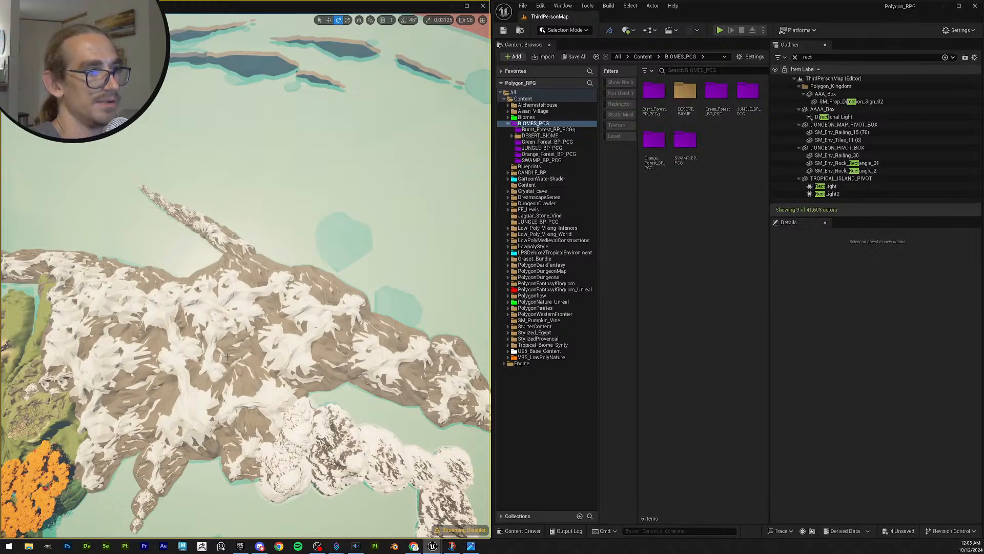
pyautogui.press('s')
# Step: Fly down into the orange forest and examine its red and orange trees along the turquoise river
pyautogui.moveTo(256, 308); pyautogui.dragTo(229, 306, button='right')
pyautogui.press('w')
pyautogui.press('w')
pyautogui.scroll(-3, 256, 298)
pyautogui.press('w')
pyautogui.scroll(-2, 255, 295)
pyautogui.press('w')
pyautogui.scroll(-1, 244, 293)
pyautogui.press('s')
pyautogui.press('s')
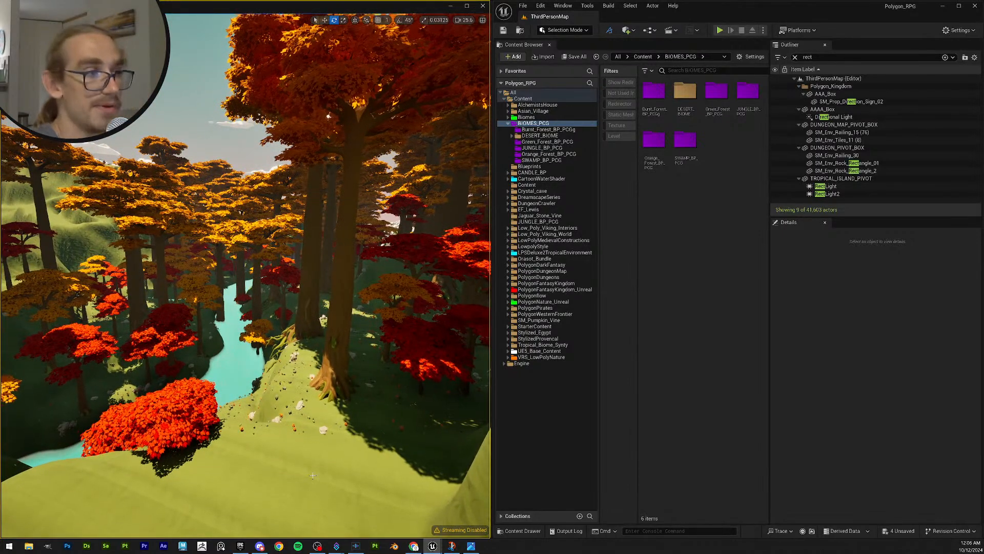
pyautogui.moveTo(339, 385)
pyautogui.mouseDown(button='right')
pyautogui.moveTo(303, 380)
pyautogui.moveTo(378, 372)
pyautogui.moveTo(339, 363)
pyautogui.moveTo(340, 386)
pyautogui.mouseUp(button='right')
pyautogui.press('a')
pyautogui.scroll(-2, 302, 380)
pyautogui.press('w')
pyautogui.press('s')
pyautogui.press('s')
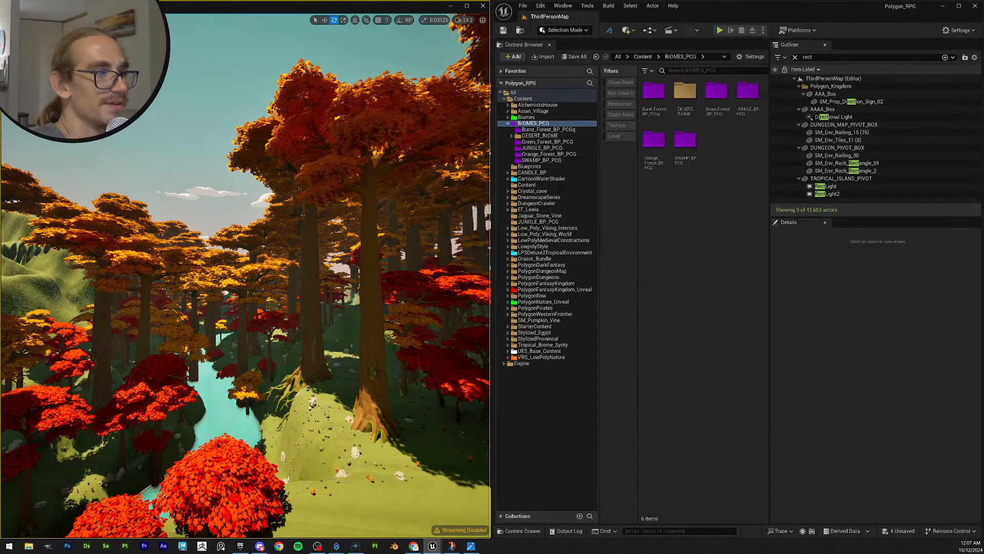
pyautogui.press('w')
pyautogui.moveTo(246, 277); pyautogui.dragTo(405, 288, button='right')
pyautogui.scroll(-1, 307, 292)
pyautogui.scroll(-1, 323, 287)
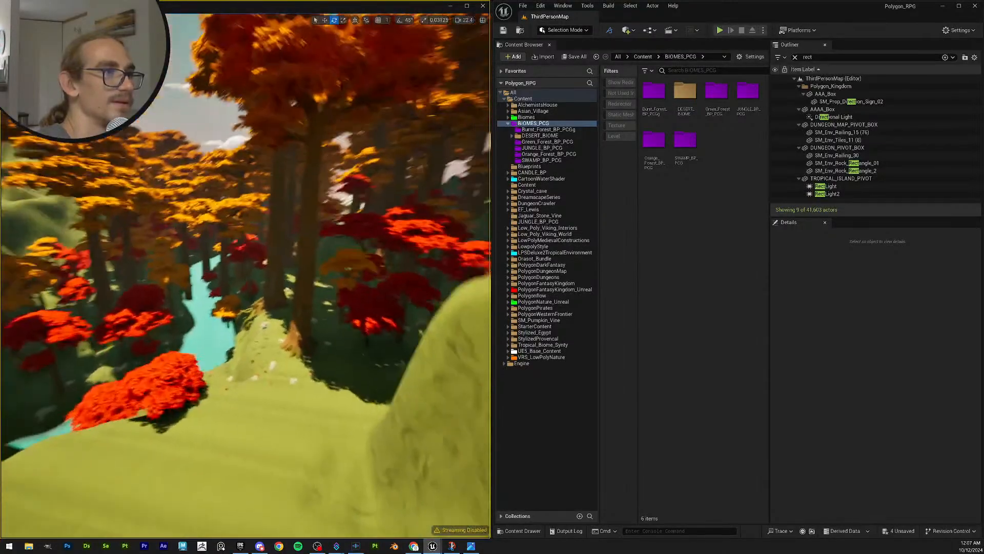
# Step: Delete the two stray dark green trees, one at the orange forest's edge and one by the waterfalls
pyautogui.moveTo(246, 277); pyautogui.dragTo(354, 279, button='right')
pyautogui.press('w')
pyautogui.press('w')
pyautogui.press('w')
pyautogui.scroll(-1, 228, 282)
pyautogui.press('e')
pyautogui.scroll(-1, 246, 279)
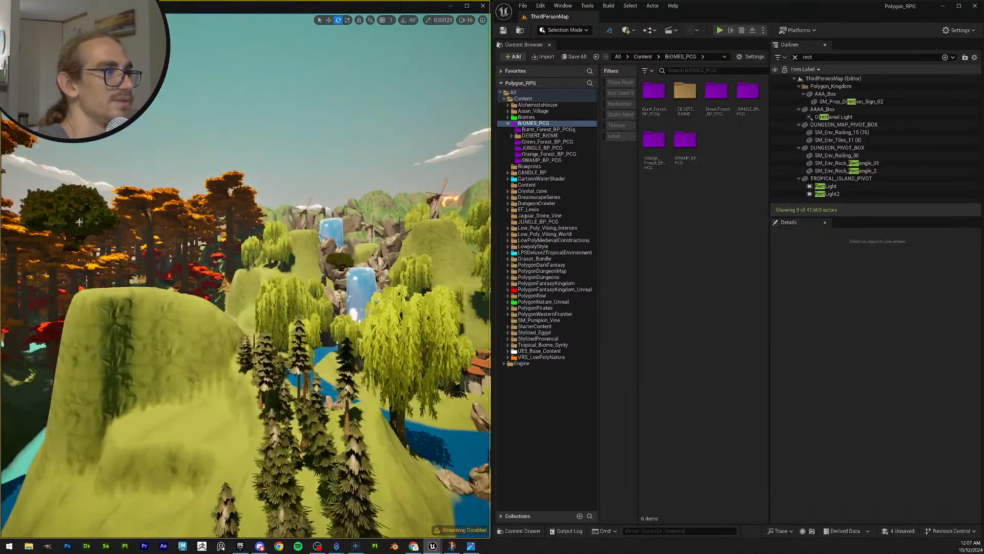
pyautogui.click(79, 221)
pyautogui.keyDown('ctrl'); pyautogui.click(344, 267); pyautogui.keyUp('ctrl')
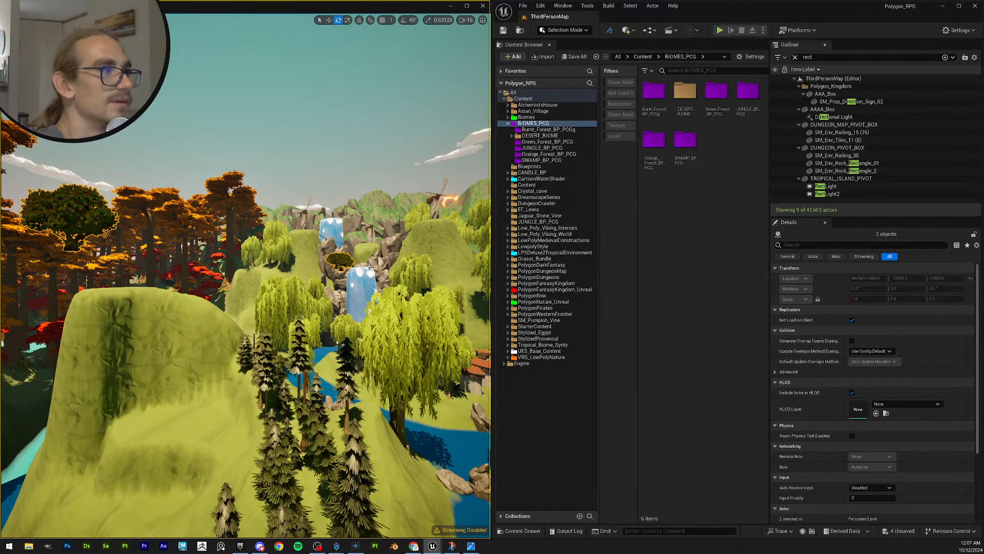
pyautogui.press('Delete')
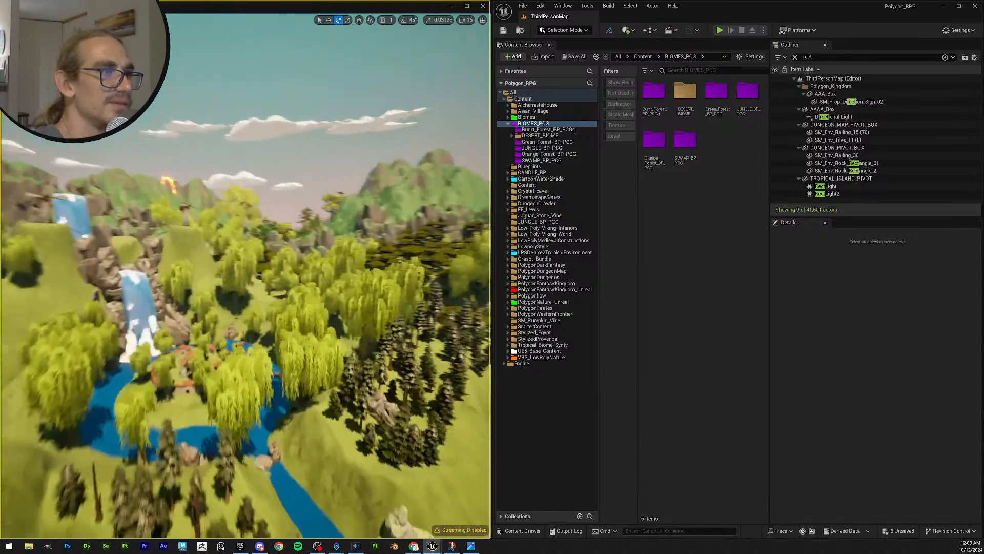
# Step: Fly over the willow valley into the giant mushroom forest and examine the ground around its campfires
pyautogui.press('w')
pyautogui.moveTo(245, 276); pyautogui.dragTo(172, 252, button='right')
pyautogui.press('w')
pyautogui.press('w')
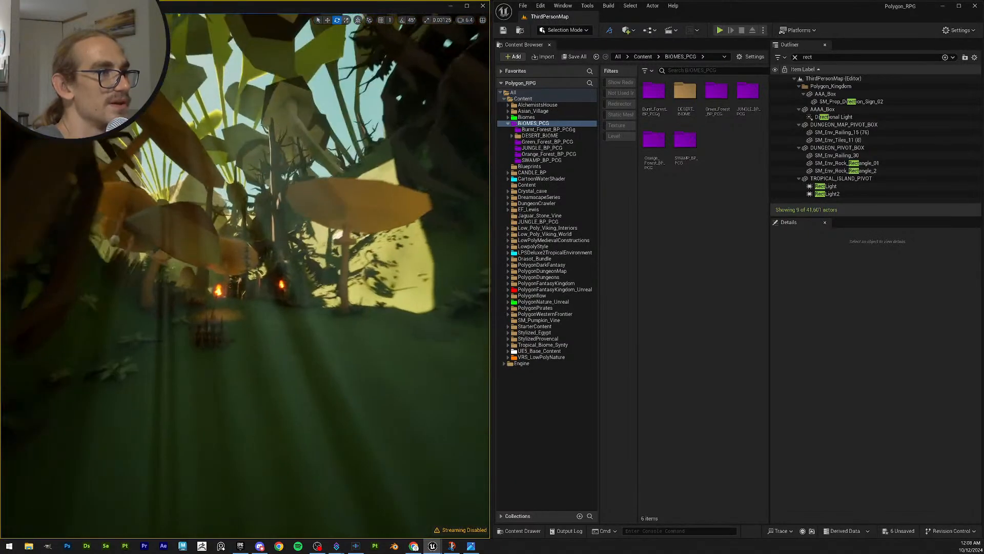
pyautogui.scroll(-1, 246, 276)
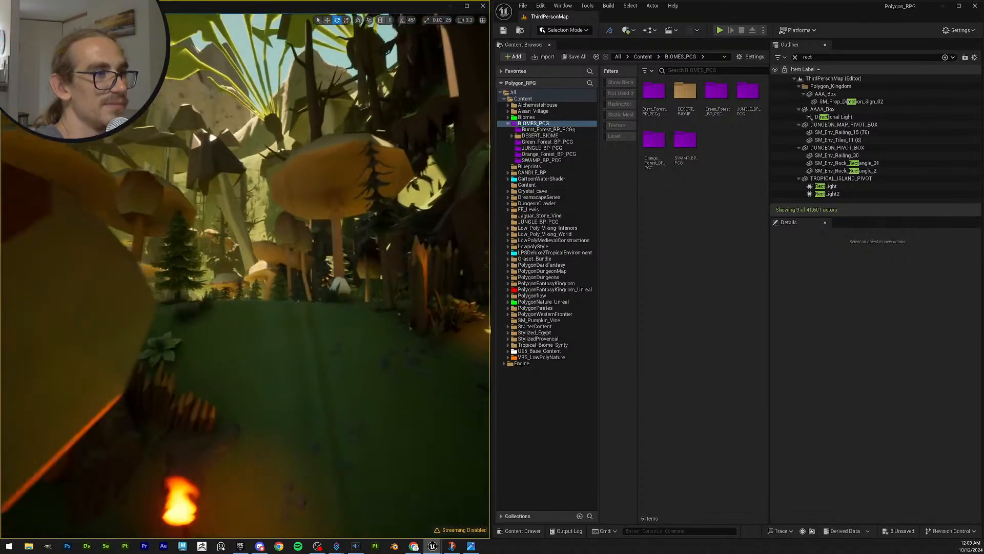
pyautogui.moveTo(245, 277); pyautogui.dragTo(256, 317, button='right')
pyautogui.click(205, 287)
pyautogui.press('Escape')
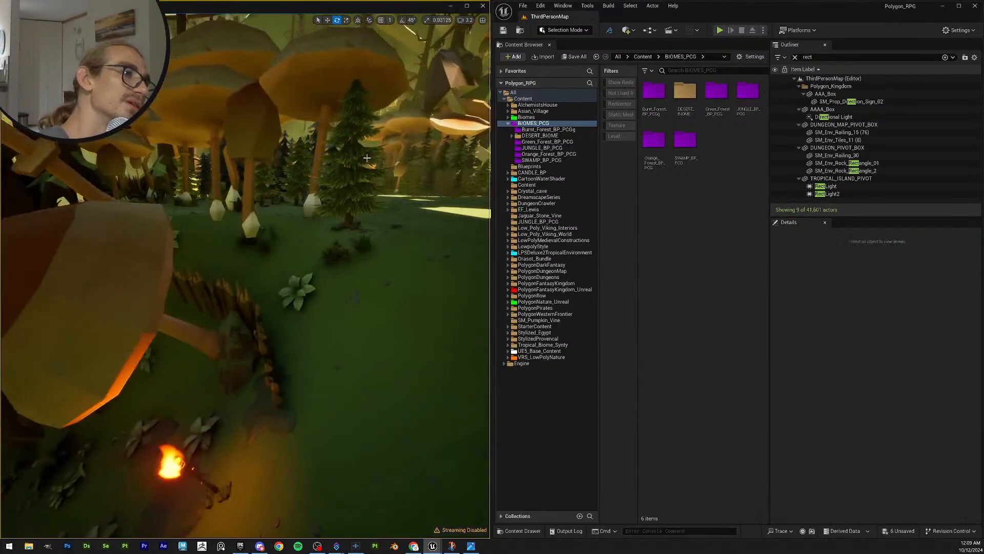
# Step: Fly through the giant mushroom forest to the torch-lit cave entrance and examine the candle-lit cauldron area inside
pyautogui.moveTo(245, 277); pyautogui.dragTo(202, 114, button='right')
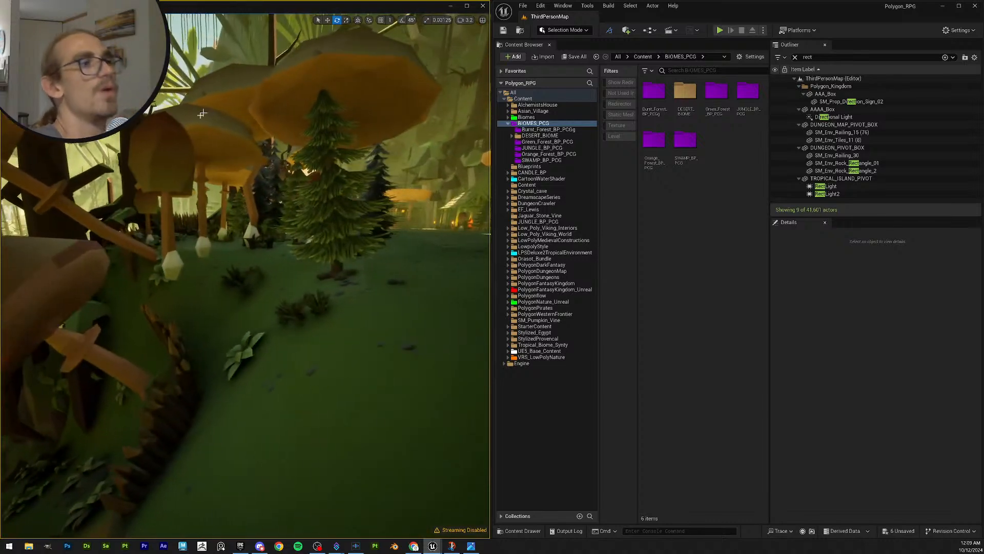
pyautogui.click(238, 162)
pyautogui.press('Escape')
pyautogui.moveTo(239, 163); pyautogui.dragTo(125, 141, button='right')
pyautogui.scroll(1, 187, 154)
pyautogui.scroll(-1, 202, 154)
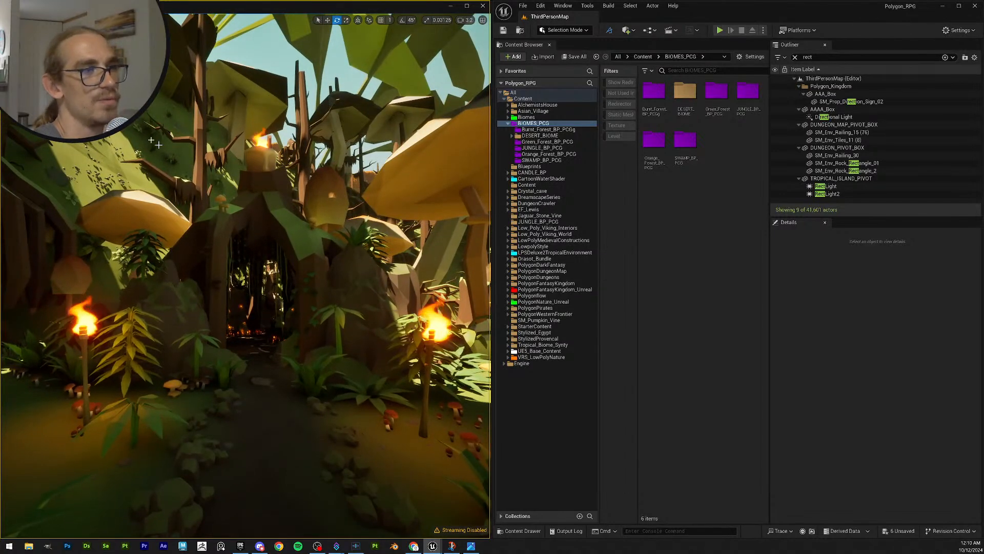
pyautogui.press('w')
pyautogui.moveTo(250, 286); pyautogui.dragTo(321, 296, button='right')
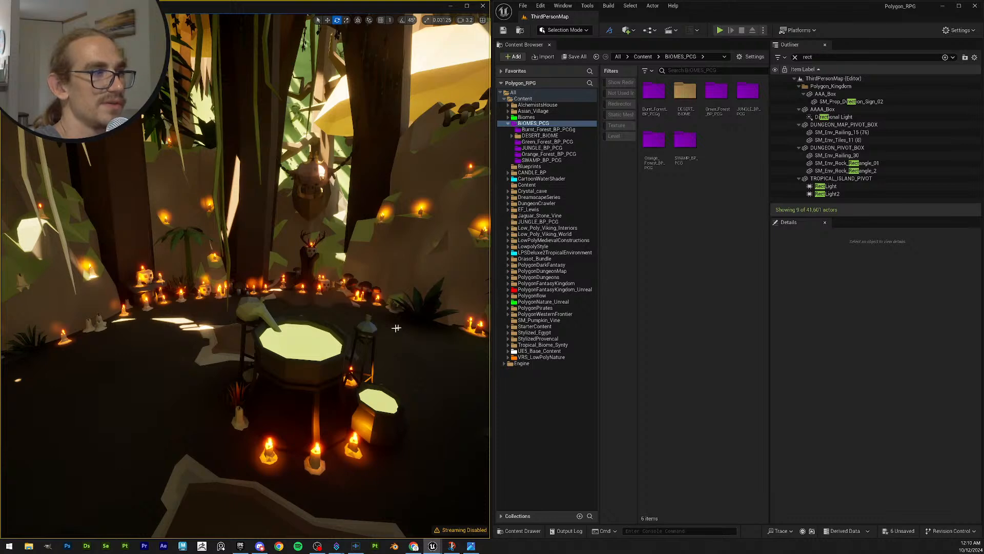
pyautogui.moveTo(336, 350); pyautogui.dragTo(347, 328, button='right')
# Step: Rise among the giant mushrooms and examine the hanging vine and the hillside trees beyond
pyautogui.scroll(4, 264, 328)
pyautogui.click(336, 305)
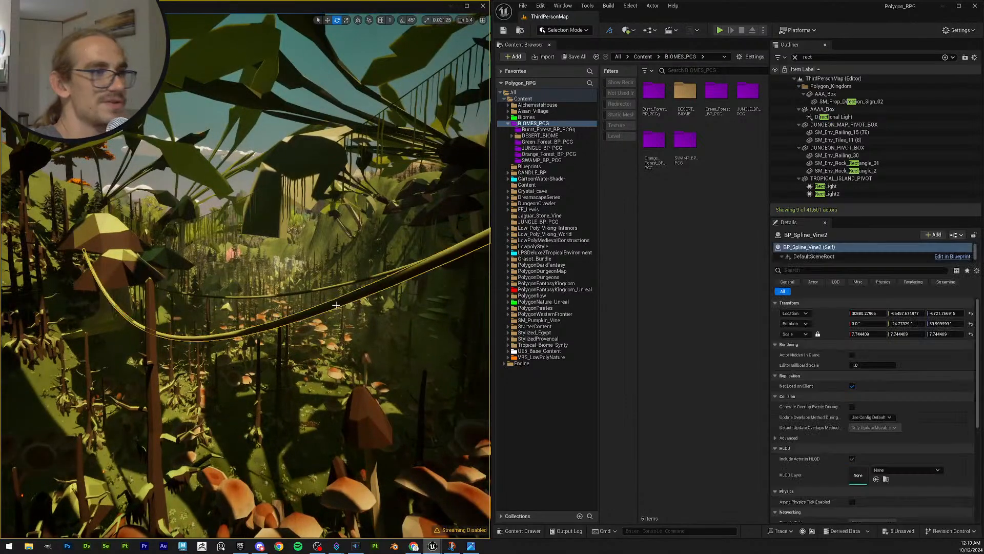
pyautogui.press('Escape')
pyautogui.moveTo(266, 299)
pyautogui.mouseDown(button='right')
pyautogui.moveTo(256, 303)
pyautogui.moveTo(266, 298)
pyautogui.mouseUp(button='right')
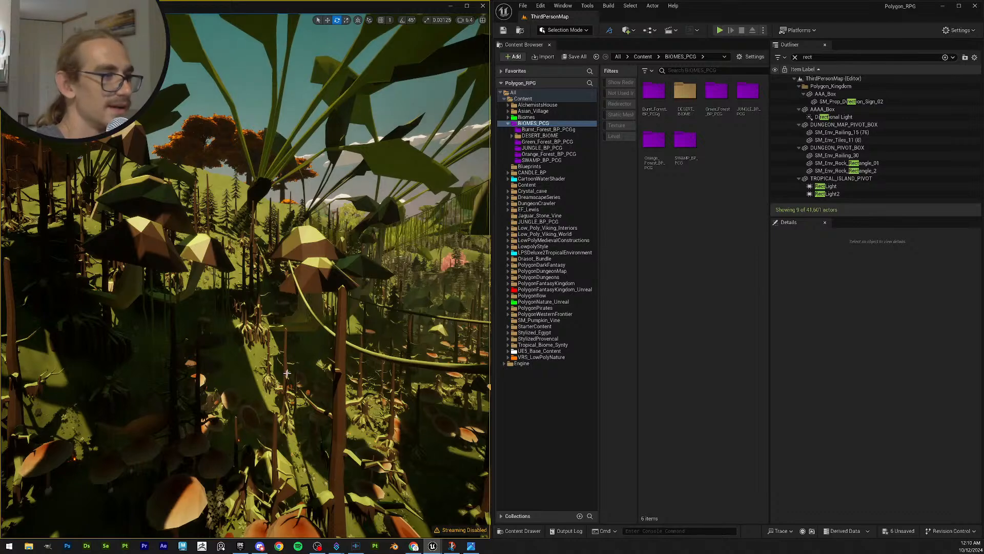
pyautogui.moveTo(287, 373); pyautogui.dragTo(154, 361, button='right')
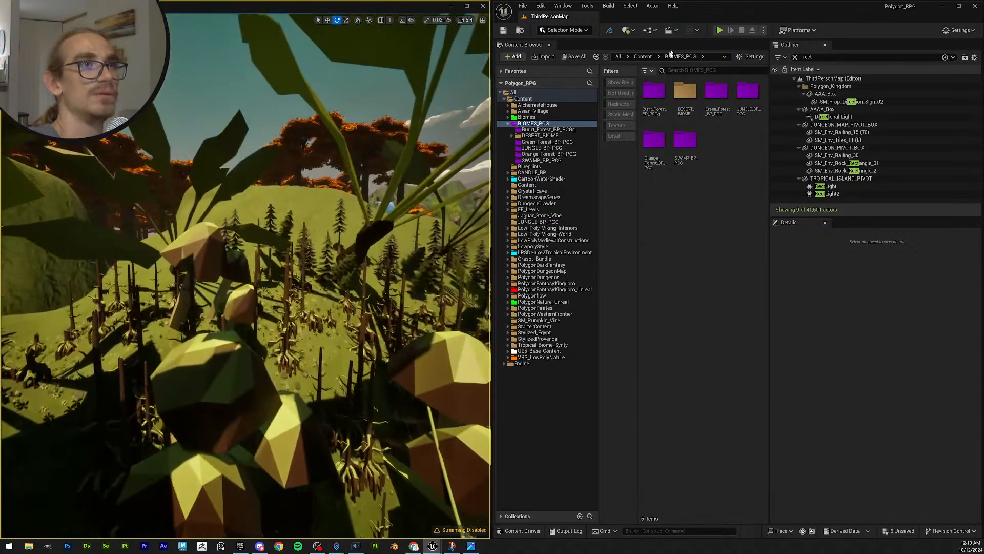
pyautogui.press('w')
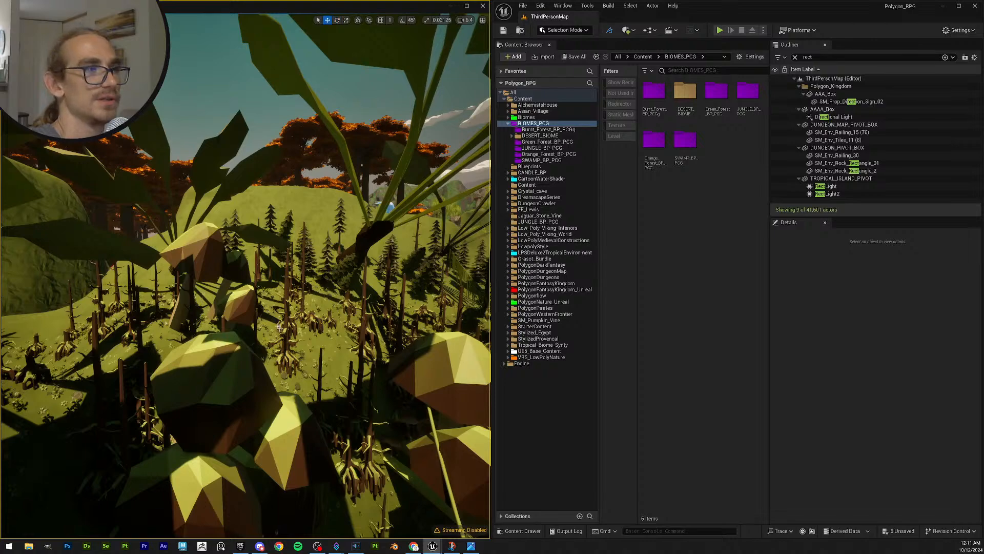
# Step: Fly across the orange forest to the desert canyon and survey the neighbouring biomes from above
pyautogui.scroll(3, 246, 277)
pyautogui.moveTo(246, 277); pyautogui.dragTo(195, 267, button='right')
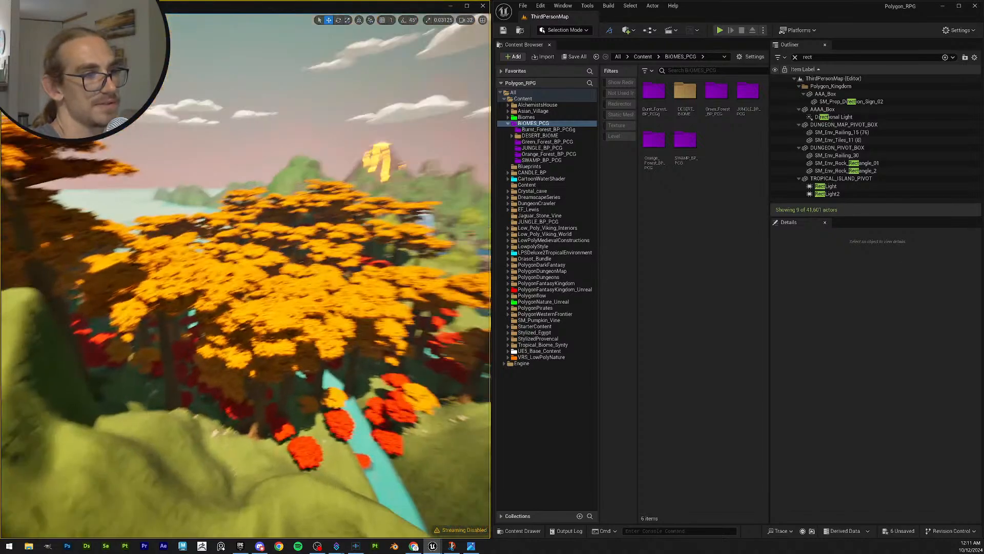
pyautogui.moveTo(245, 276); pyautogui.dragTo(328, 254, button='right')
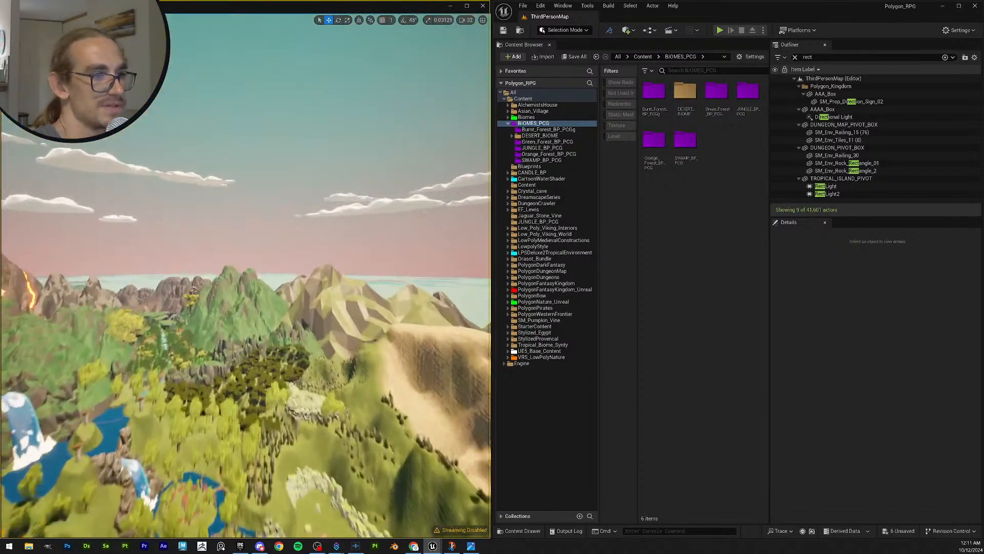
pyautogui.moveTo(245, 277); pyautogui.dragTo(323, 267, button='right')
pyautogui.scroll(-1, 245, 277)
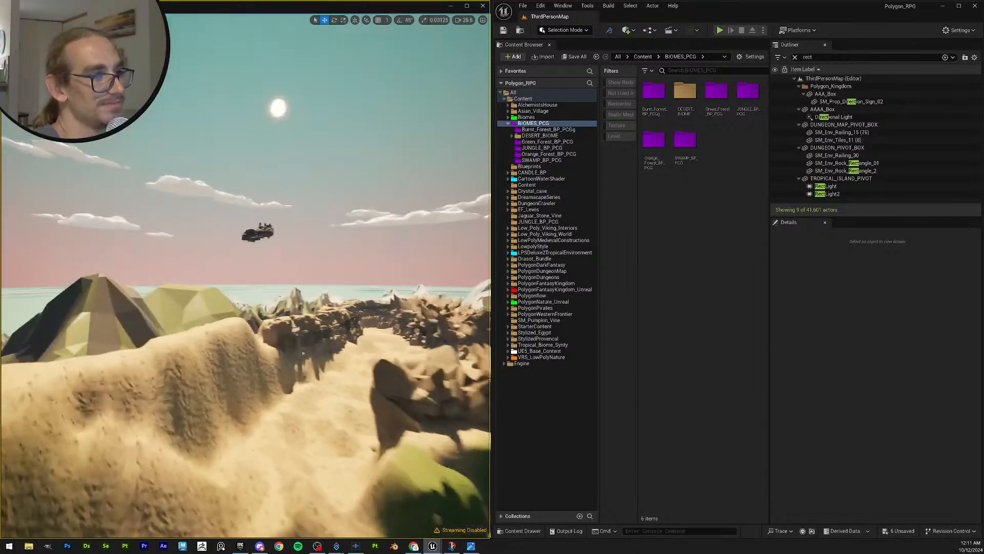
pyautogui.moveTo(245, 277); pyautogui.dragTo(436, 293, button='right')
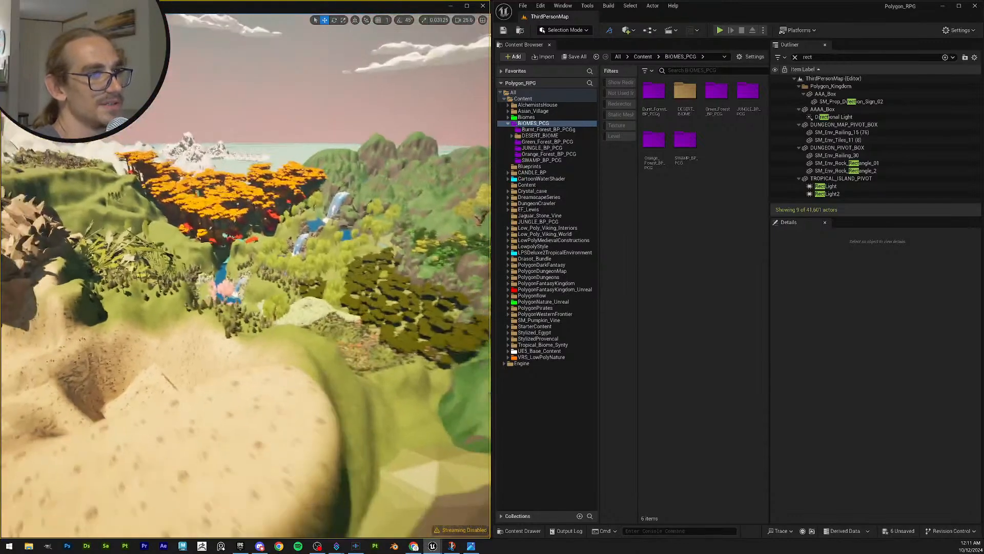
pyautogui.press('e')
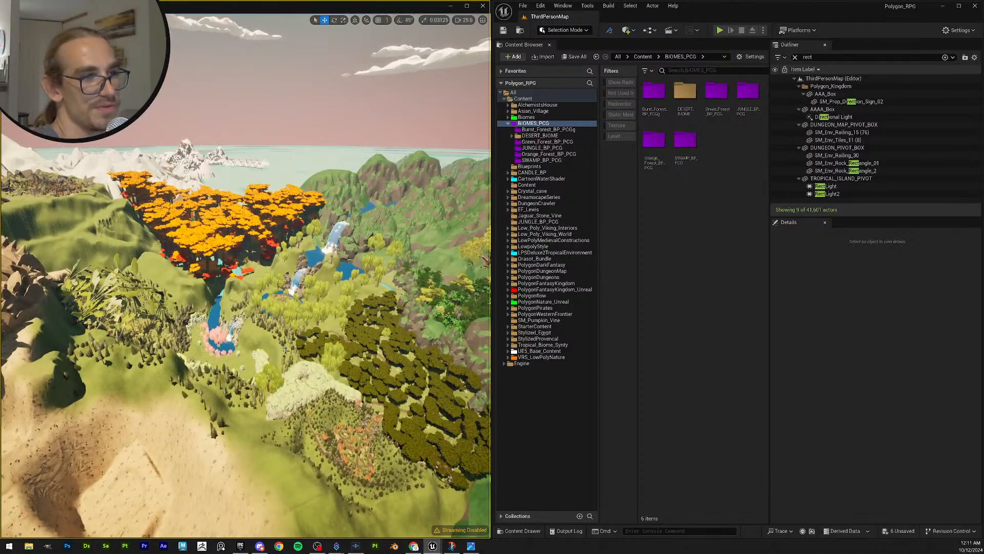
# Step: Climb high above the map and examine the whole island from overhead
pyautogui.moveTo(246, 277); pyautogui.dragTo(256, 329, button='right')
pyautogui.press('s')
pyautogui.scroll(2, 245, 277)
pyautogui.press('s')
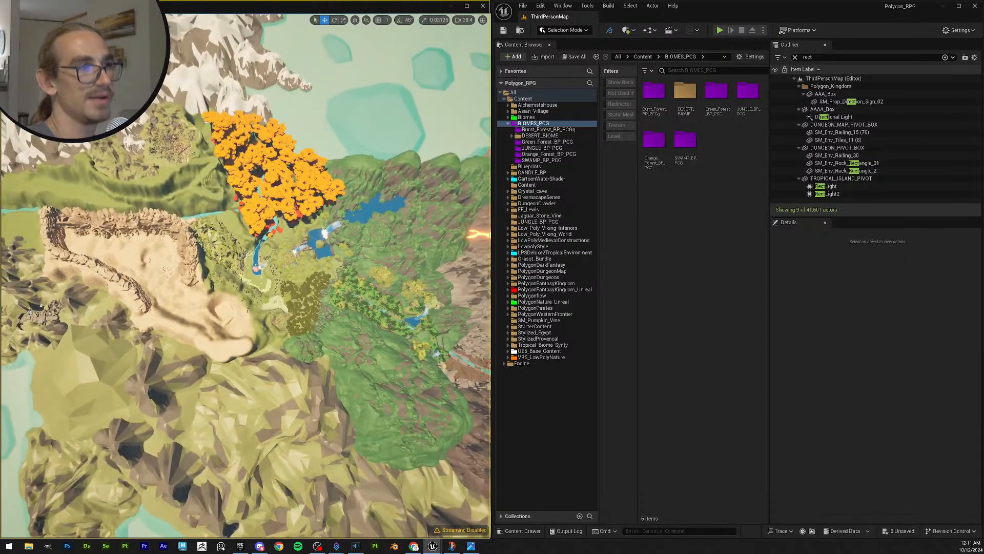
pyautogui.press('s')
pyautogui.moveTo(245, 277); pyautogui.dragTo(149, 297, button='right')
pyautogui.scroll(5, 245, 277)
pyautogui.press('s')
pyautogui.scroll(4, 246, 277)
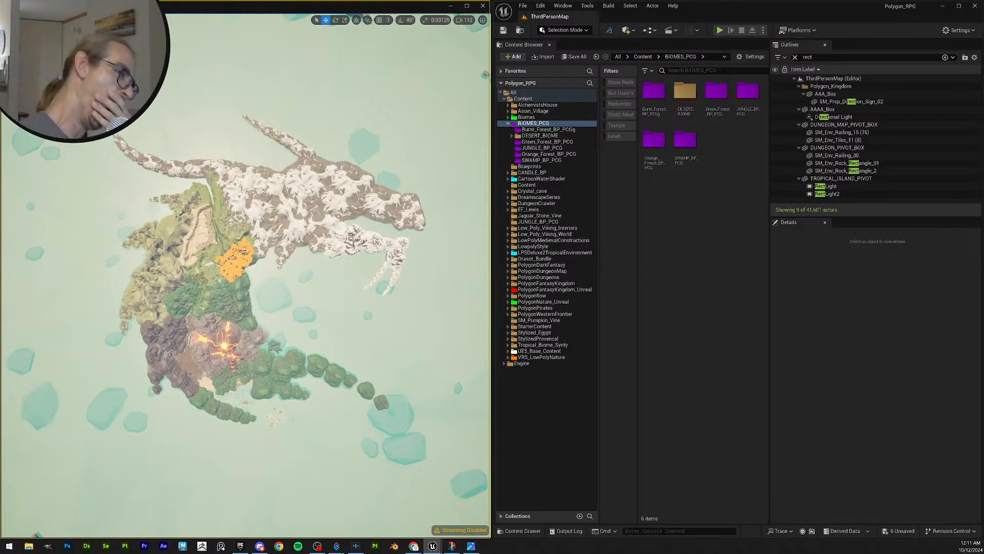
pyautogui.moveTo(368, 300); pyautogui.dragTo(369, 301, button='right')
pyautogui.press('w')
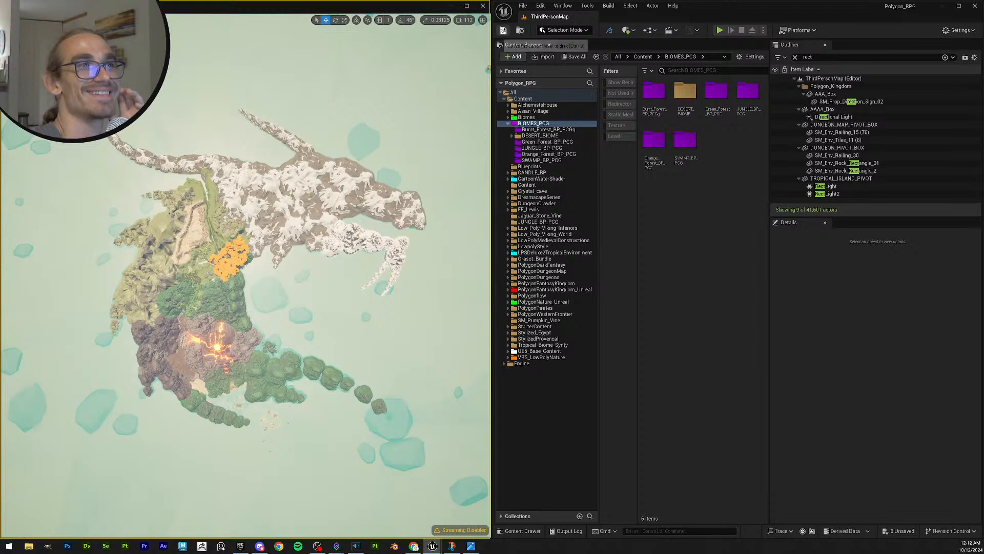
# Step: Save the ThirdPersonMap level and all modified assets
pyautogui.click(503, 30)
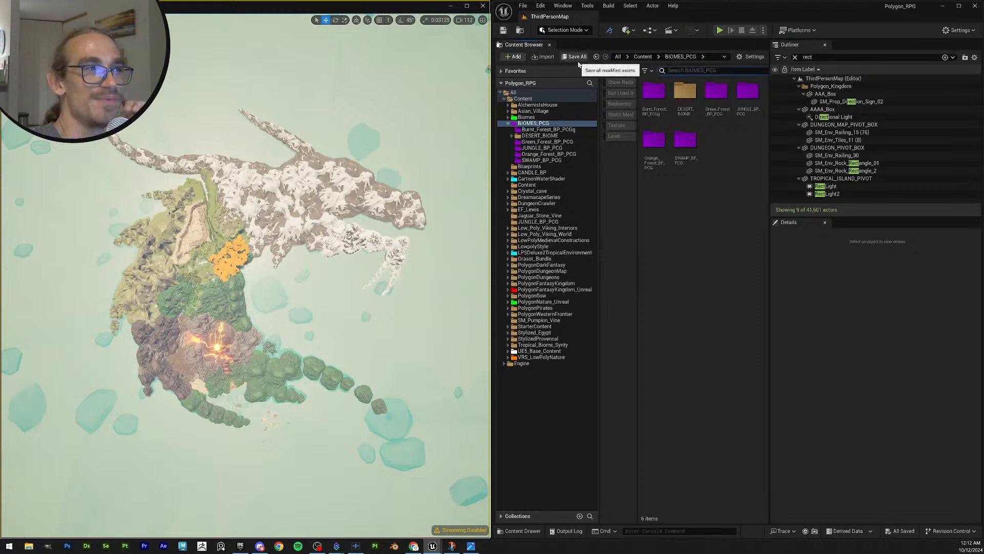
pyautogui.click(504, 30)
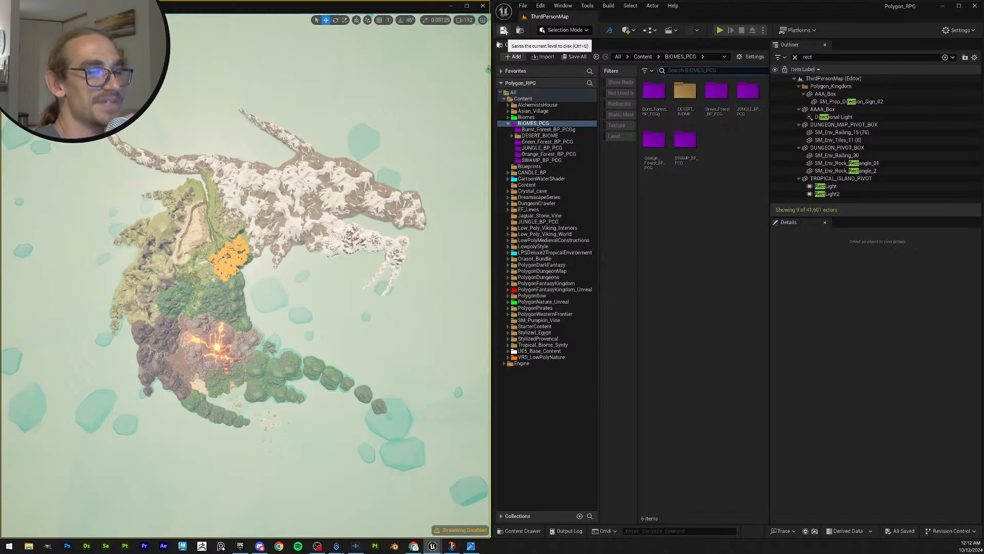
pyautogui.click(504, 30)
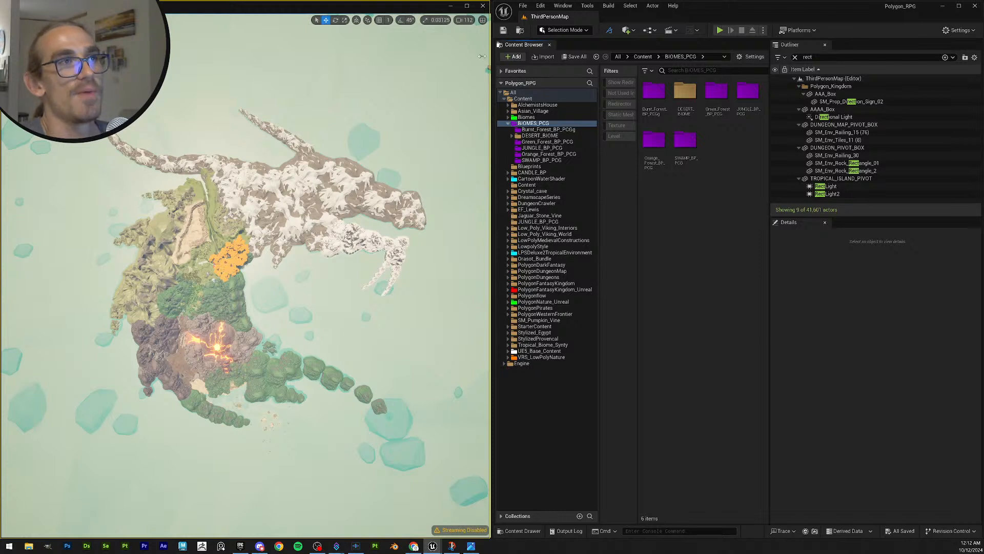
pyautogui.click(503, 30)
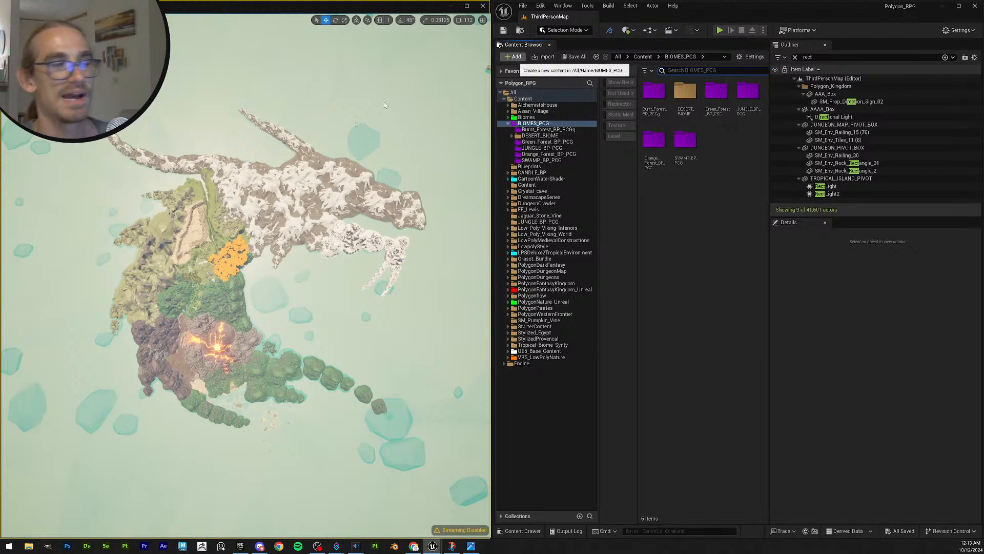
pyautogui.click(502, 32)
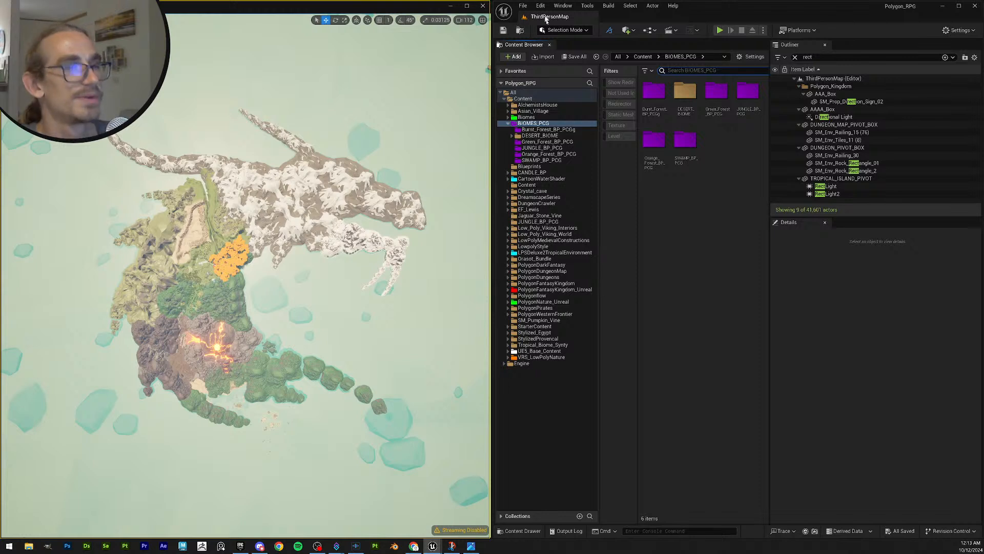
pyautogui.click(503, 32)
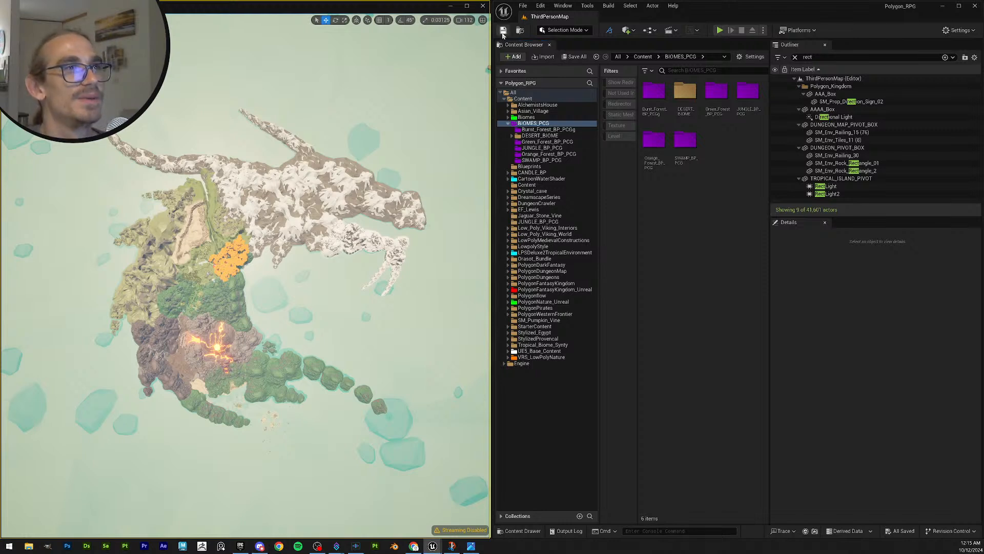
pyautogui.click(583, 59)
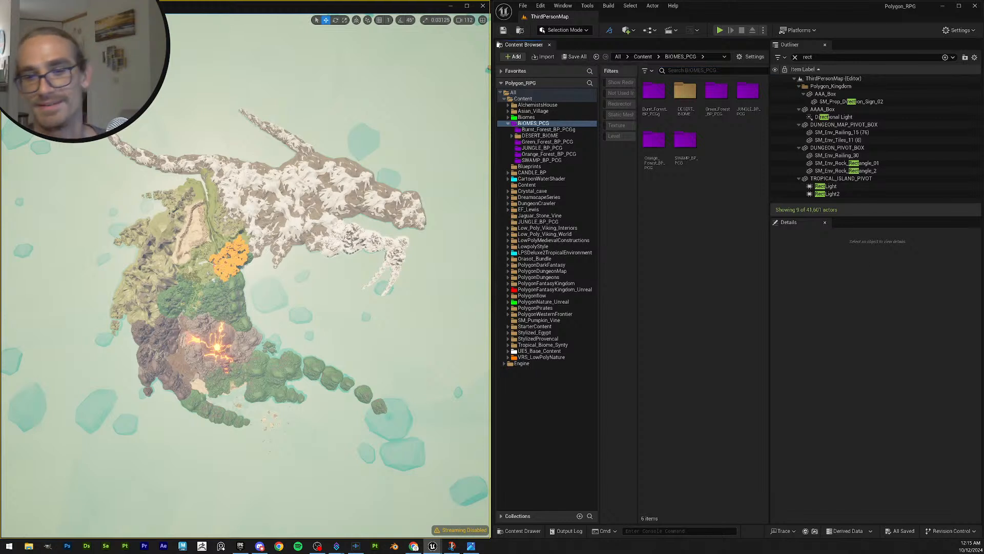